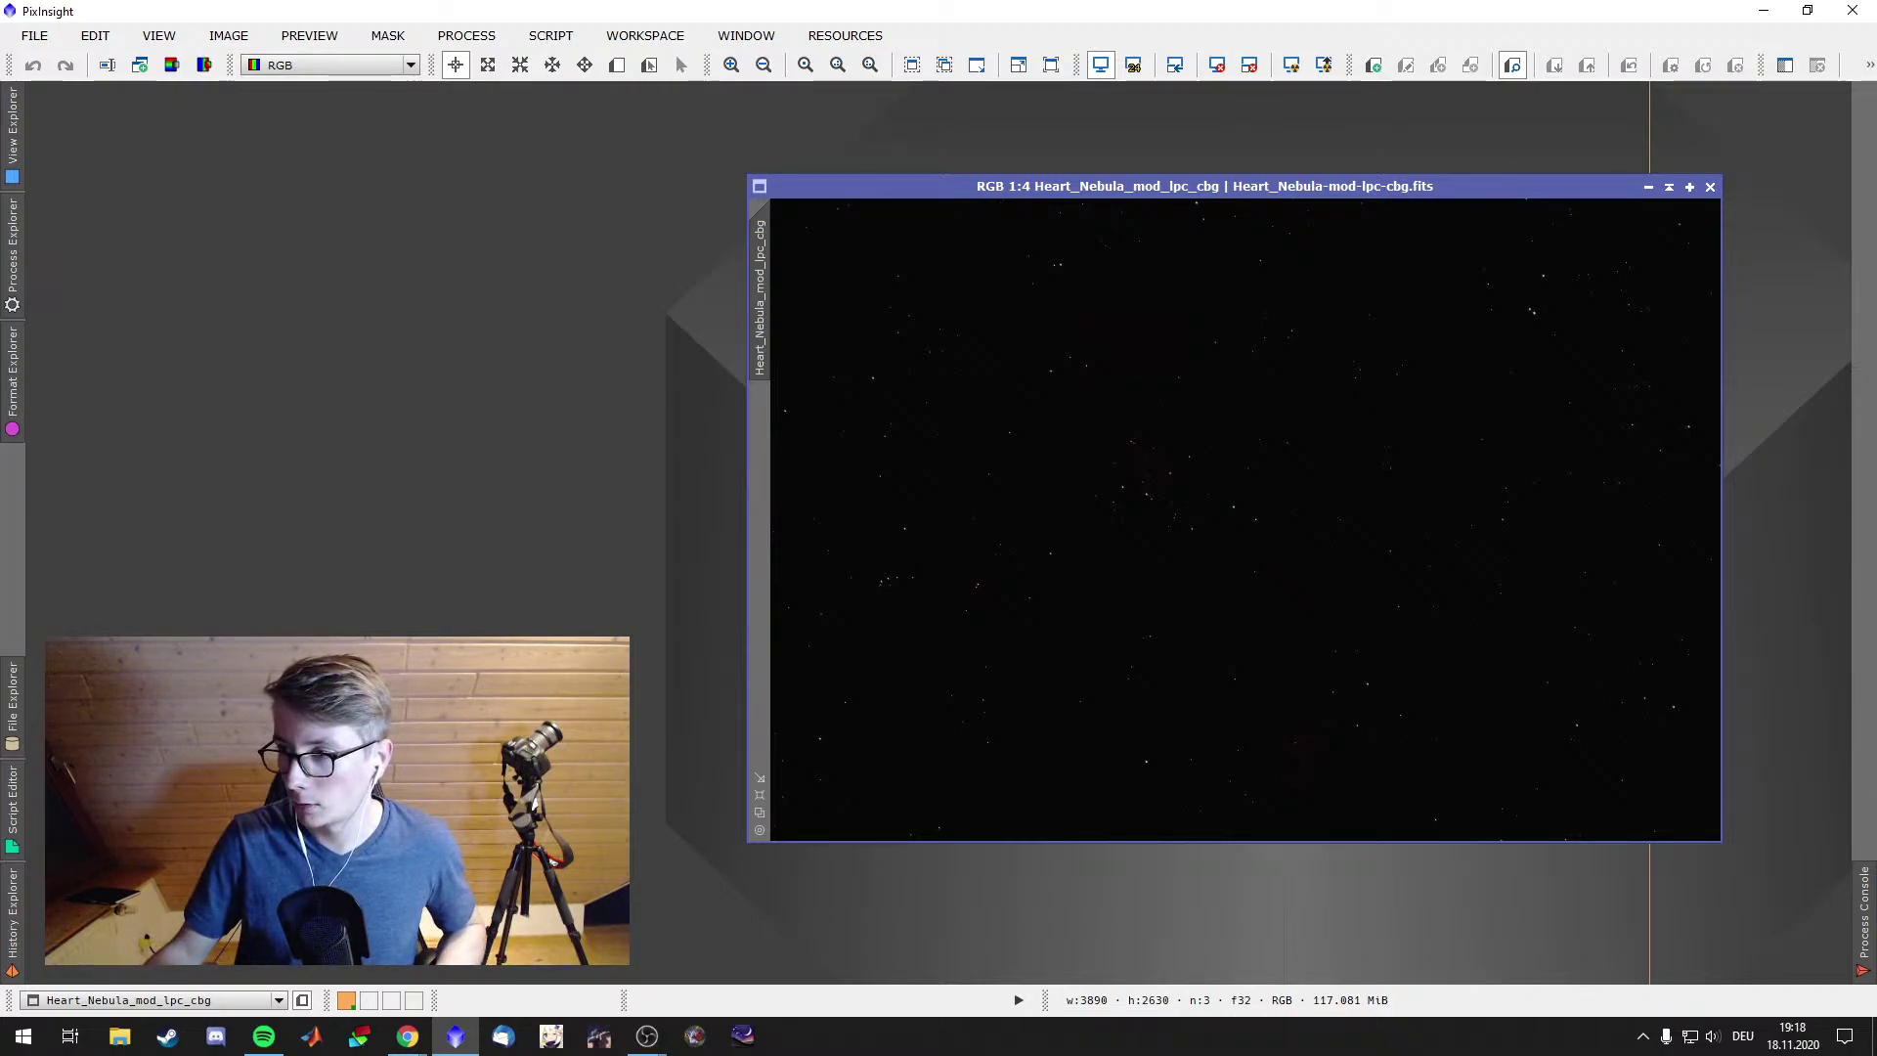
Apply an automatic screen stretch to the Heart Nebula RGB image
{"action": "key", "text": "alt+Tab"}
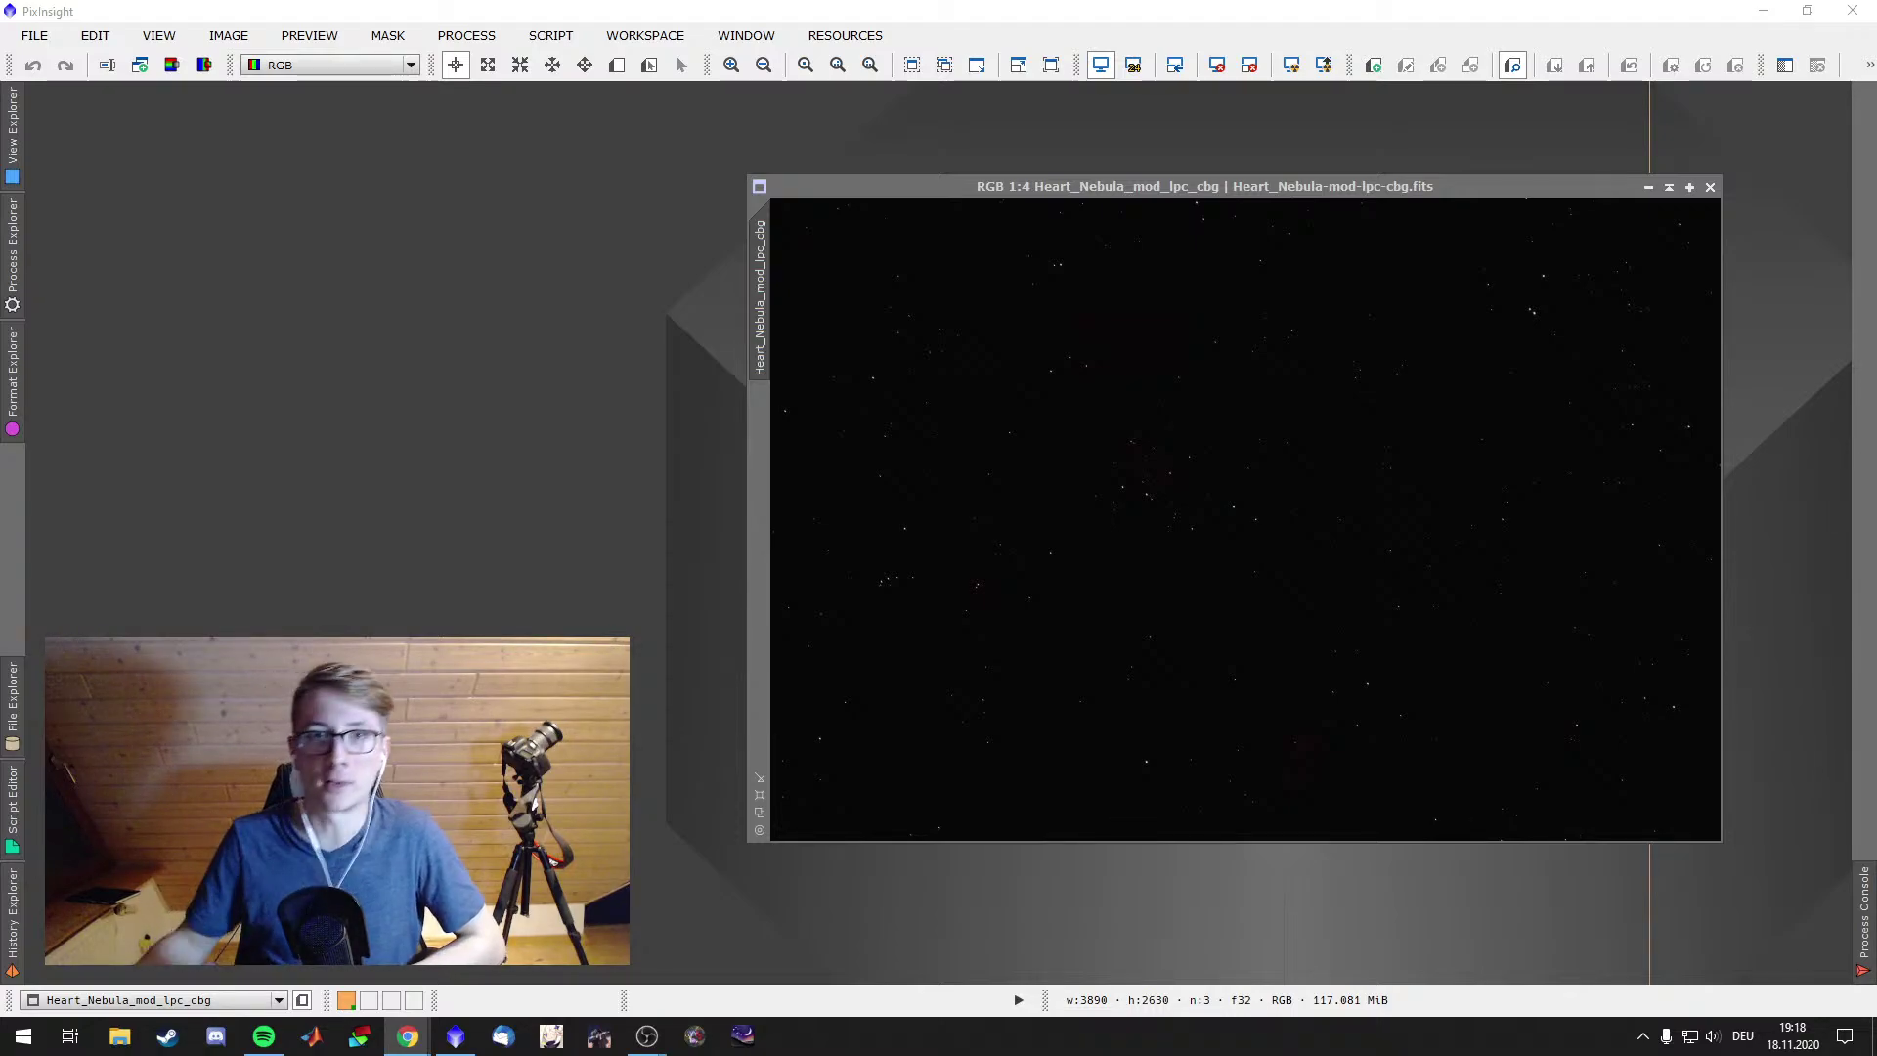
{"action": "left_click", "coordinate": [1299, 70]}
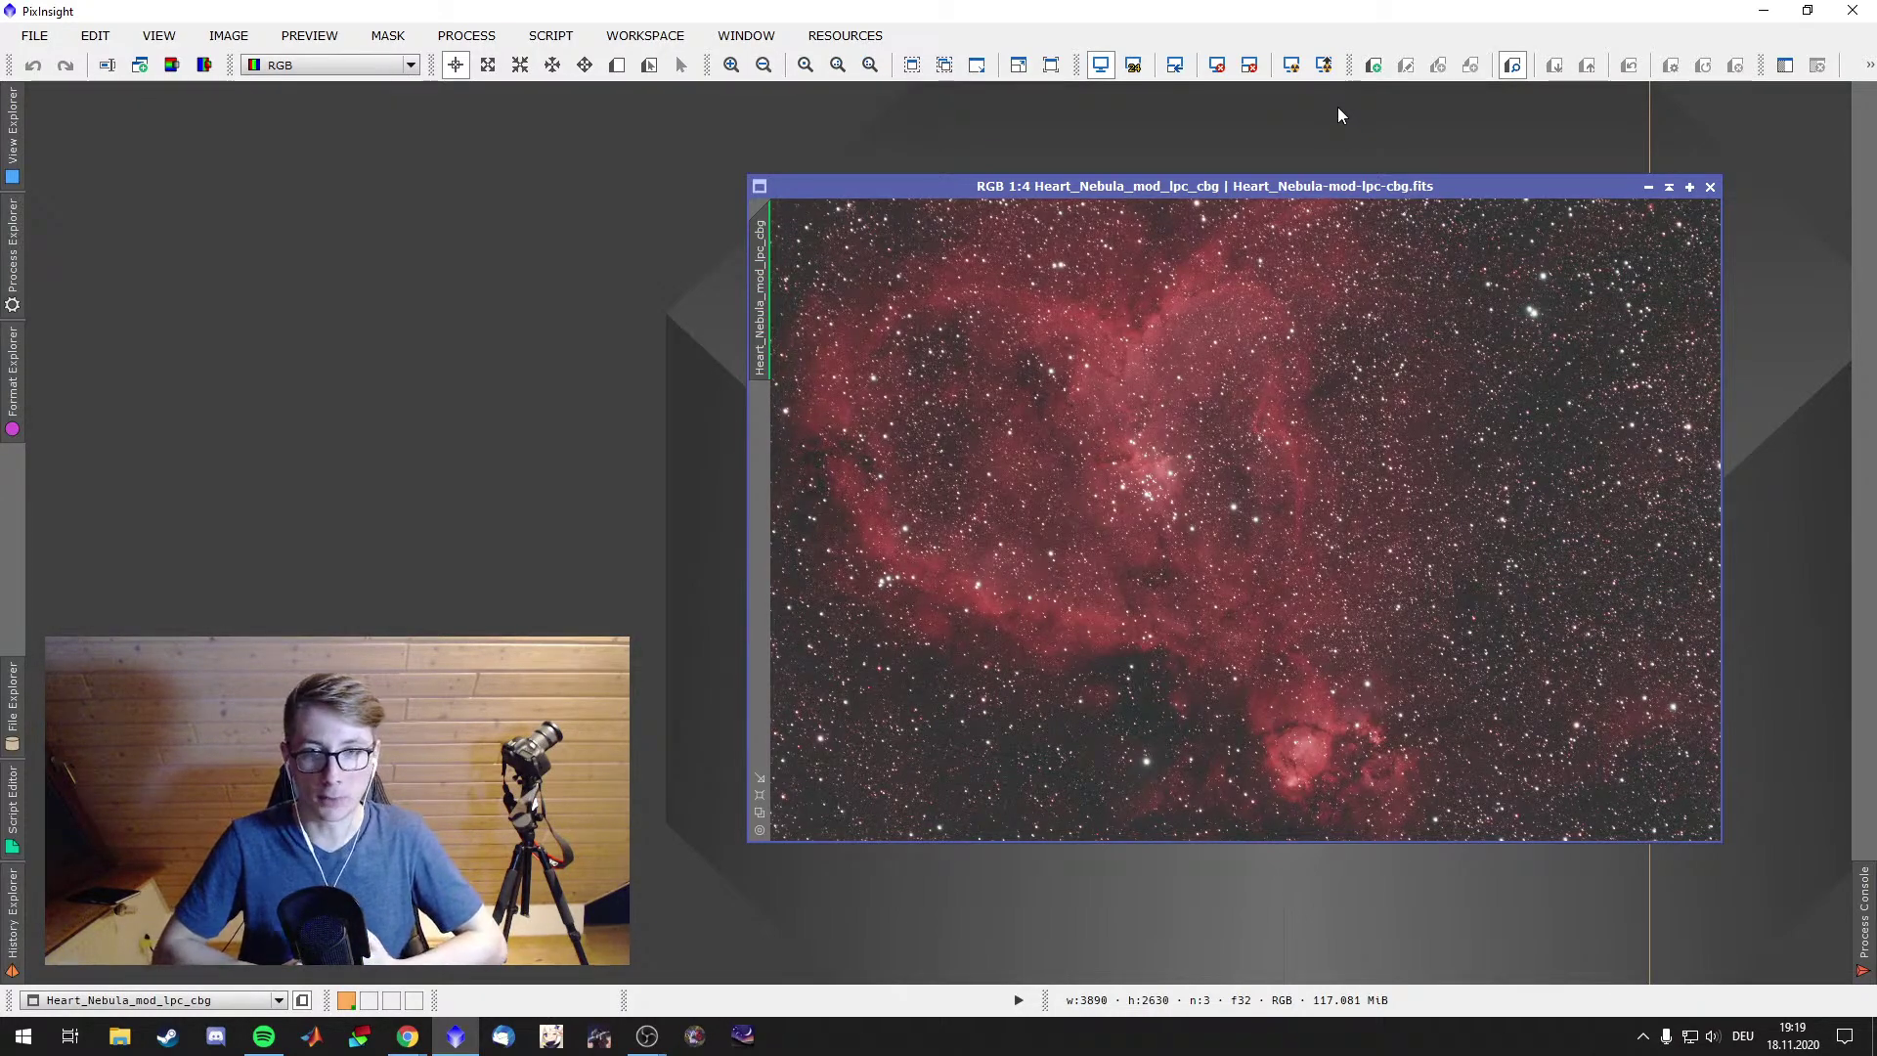
Open the 300 s light frame L_2020-11-04_19-56-53_Heart_Nebula_300s from the Heart Nebula folder tree
{"action": "double_click", "coordinate": [585, 303]}
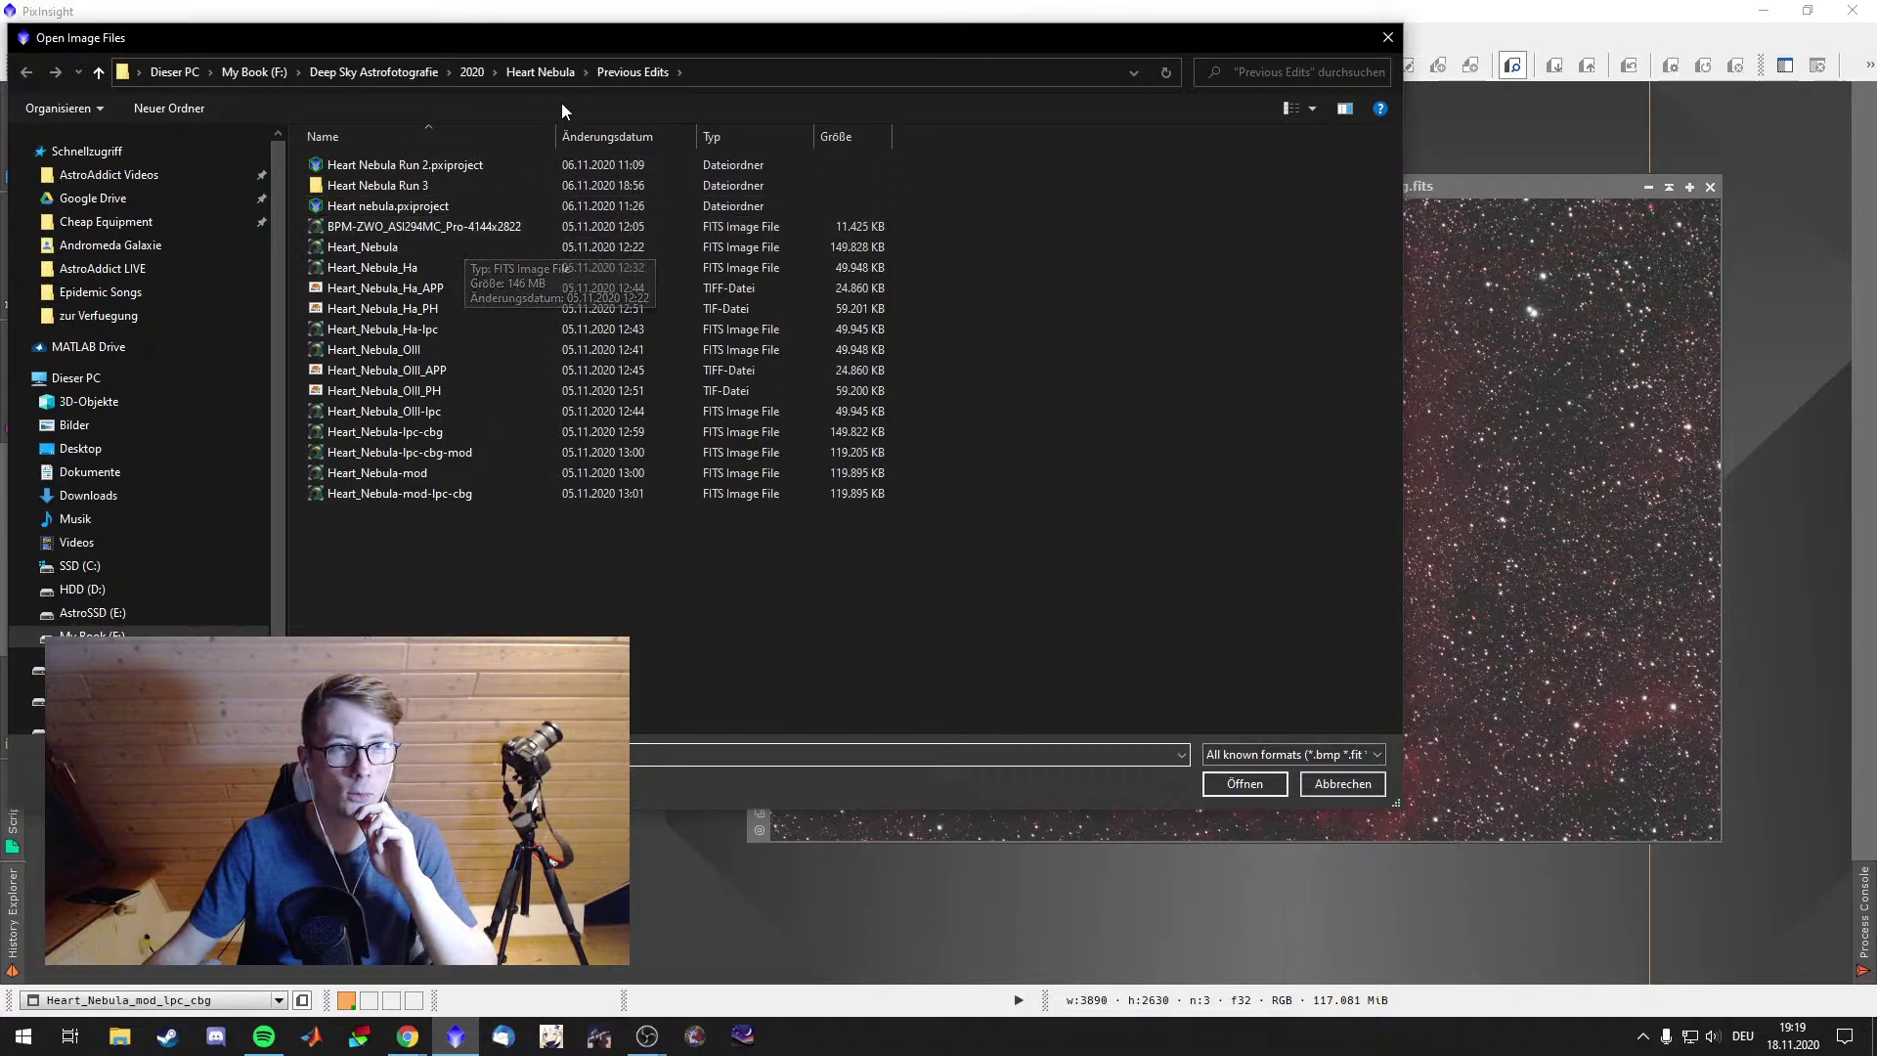
{"action": "left_click", "coordinate": [540, 71]}
{"action": "double_click", "coordinate": [452, 184]}
{"action": "double_click", "coordinate": [485, 267]}
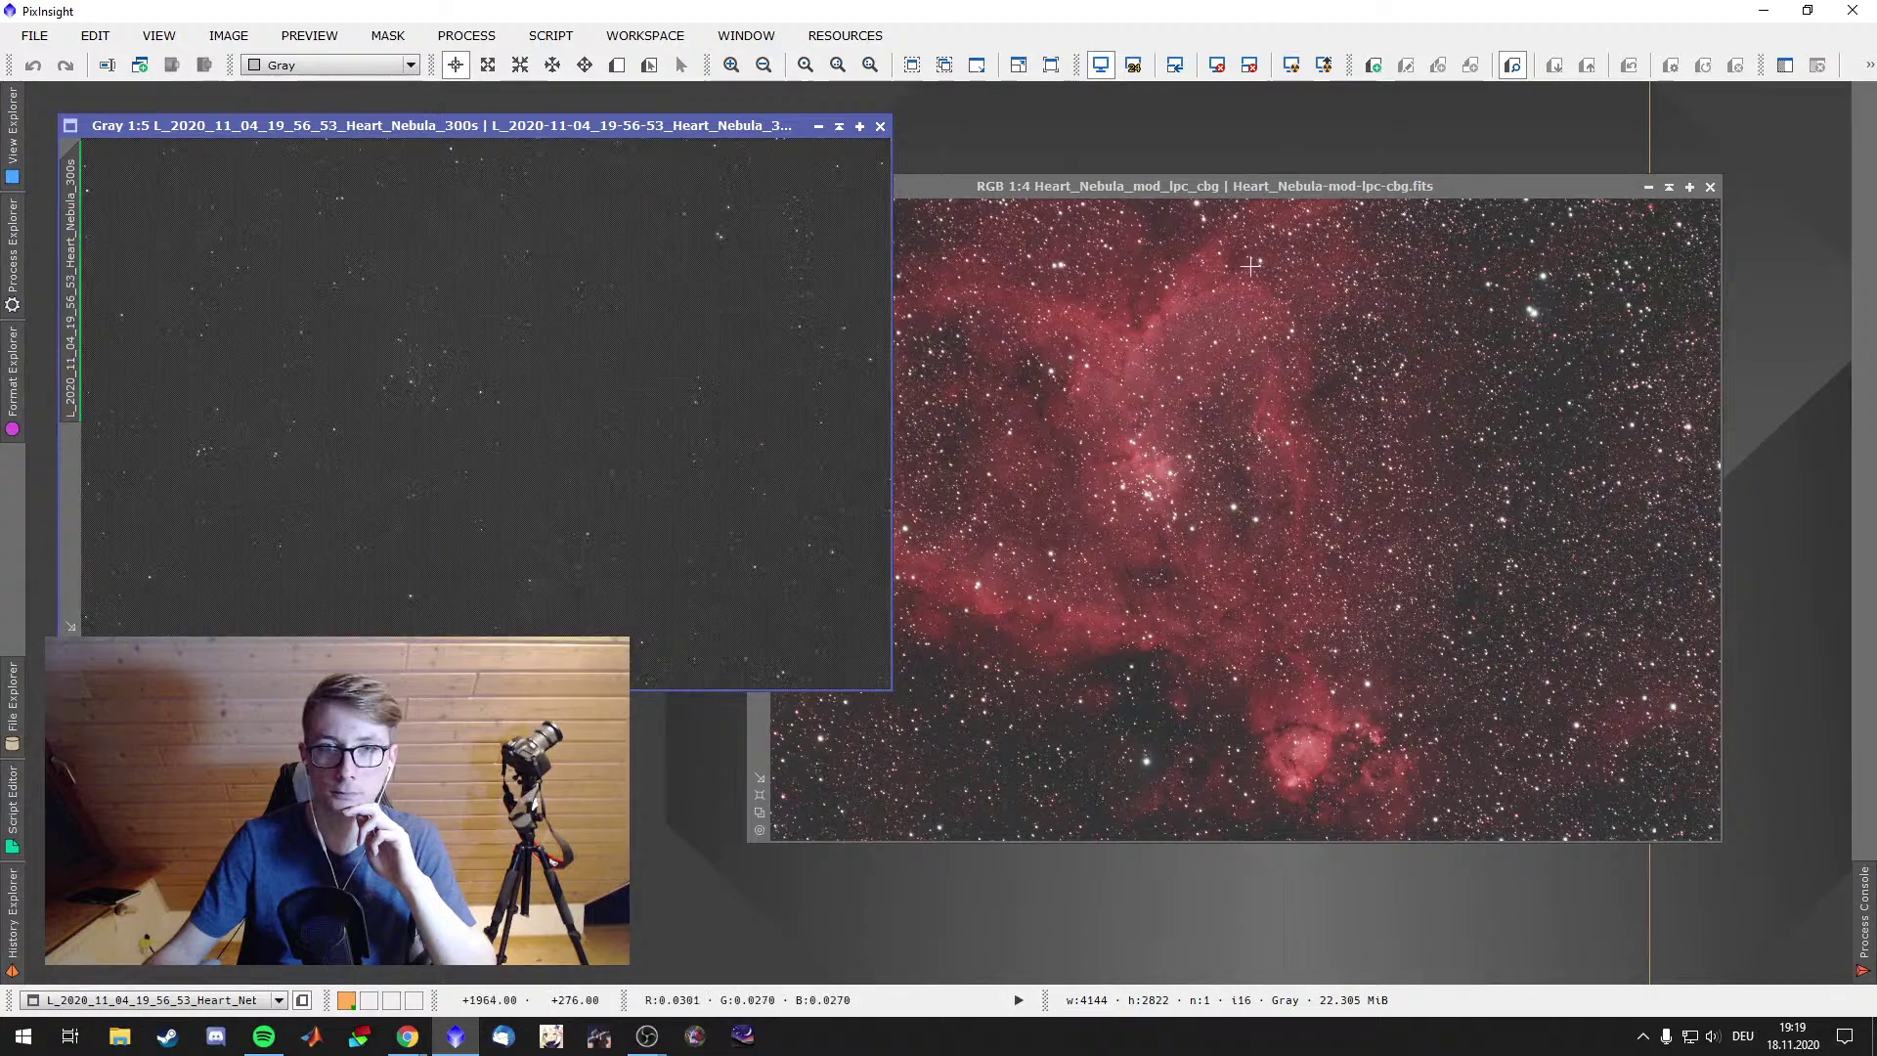
Switch to Spotify to pause the music, minimise its window, and launch Stellarium
{"action": "left_click", "coordinate": [264, 1037]}
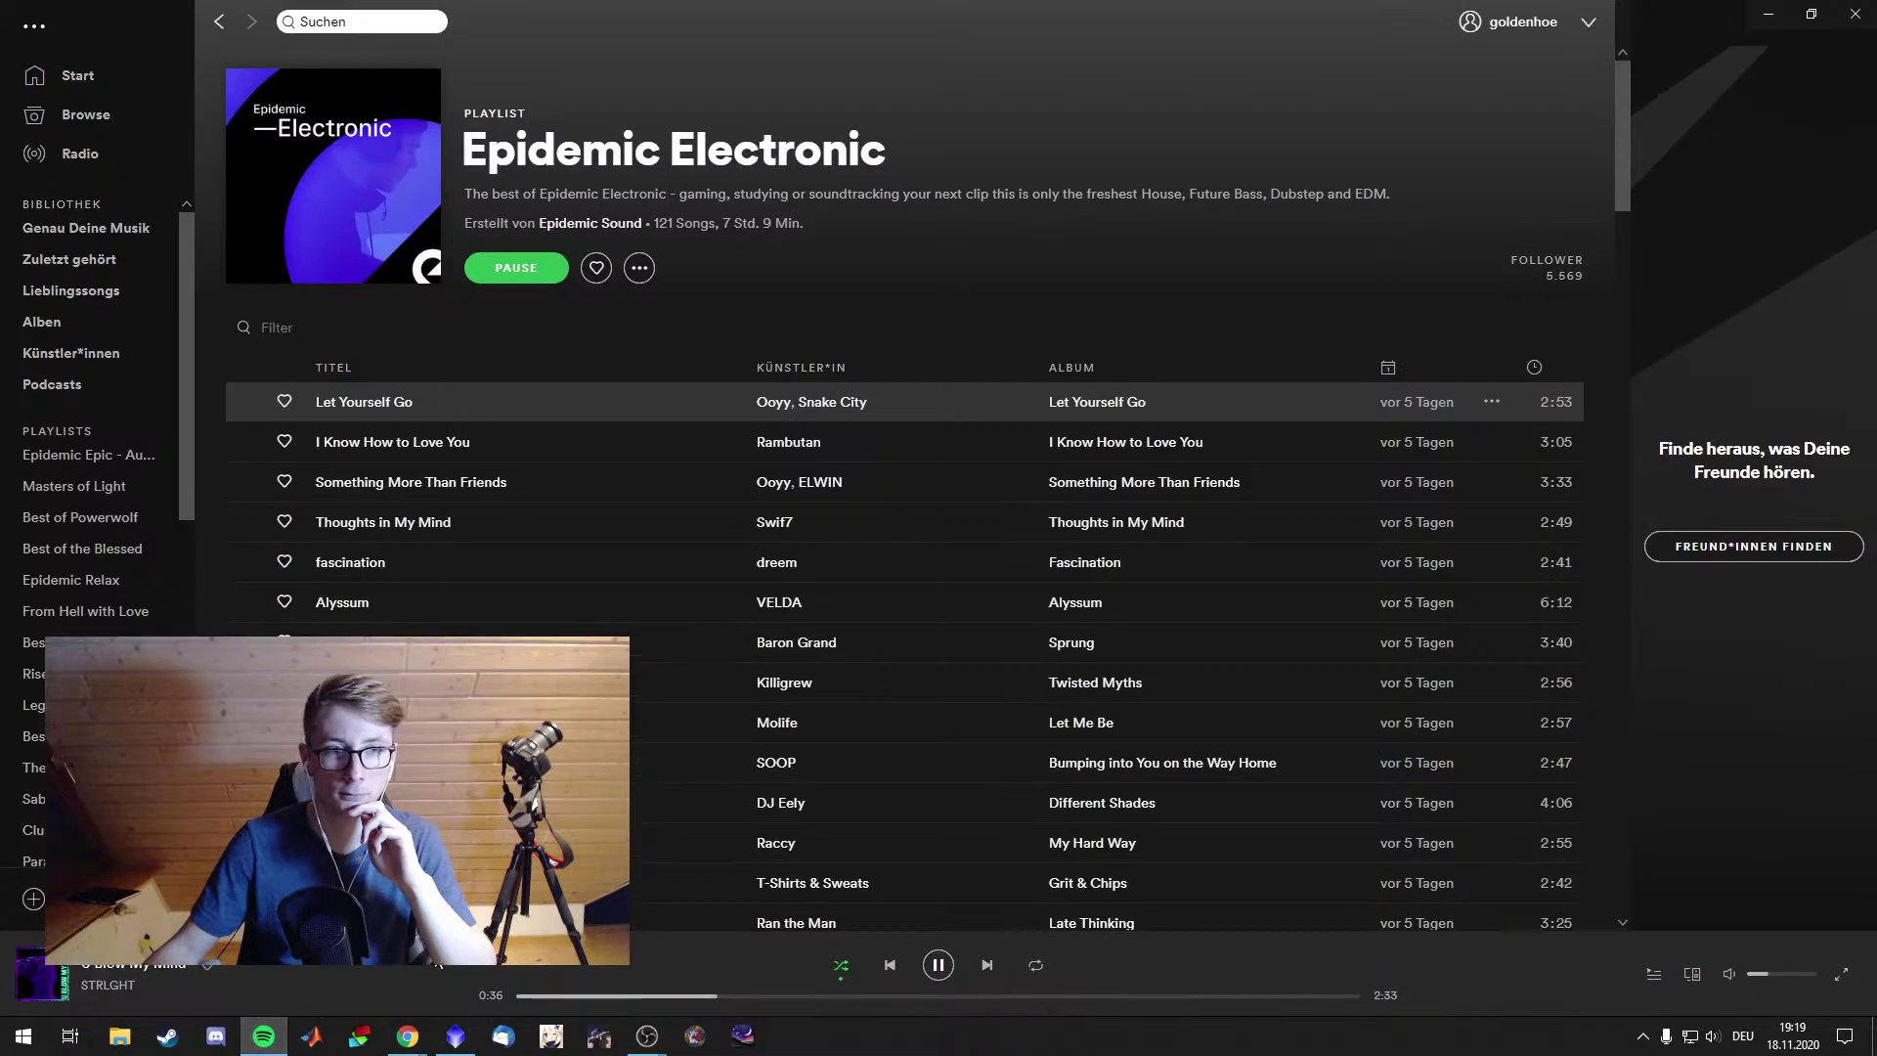
{"action": "left_click", "coordinate": [929, 964]}
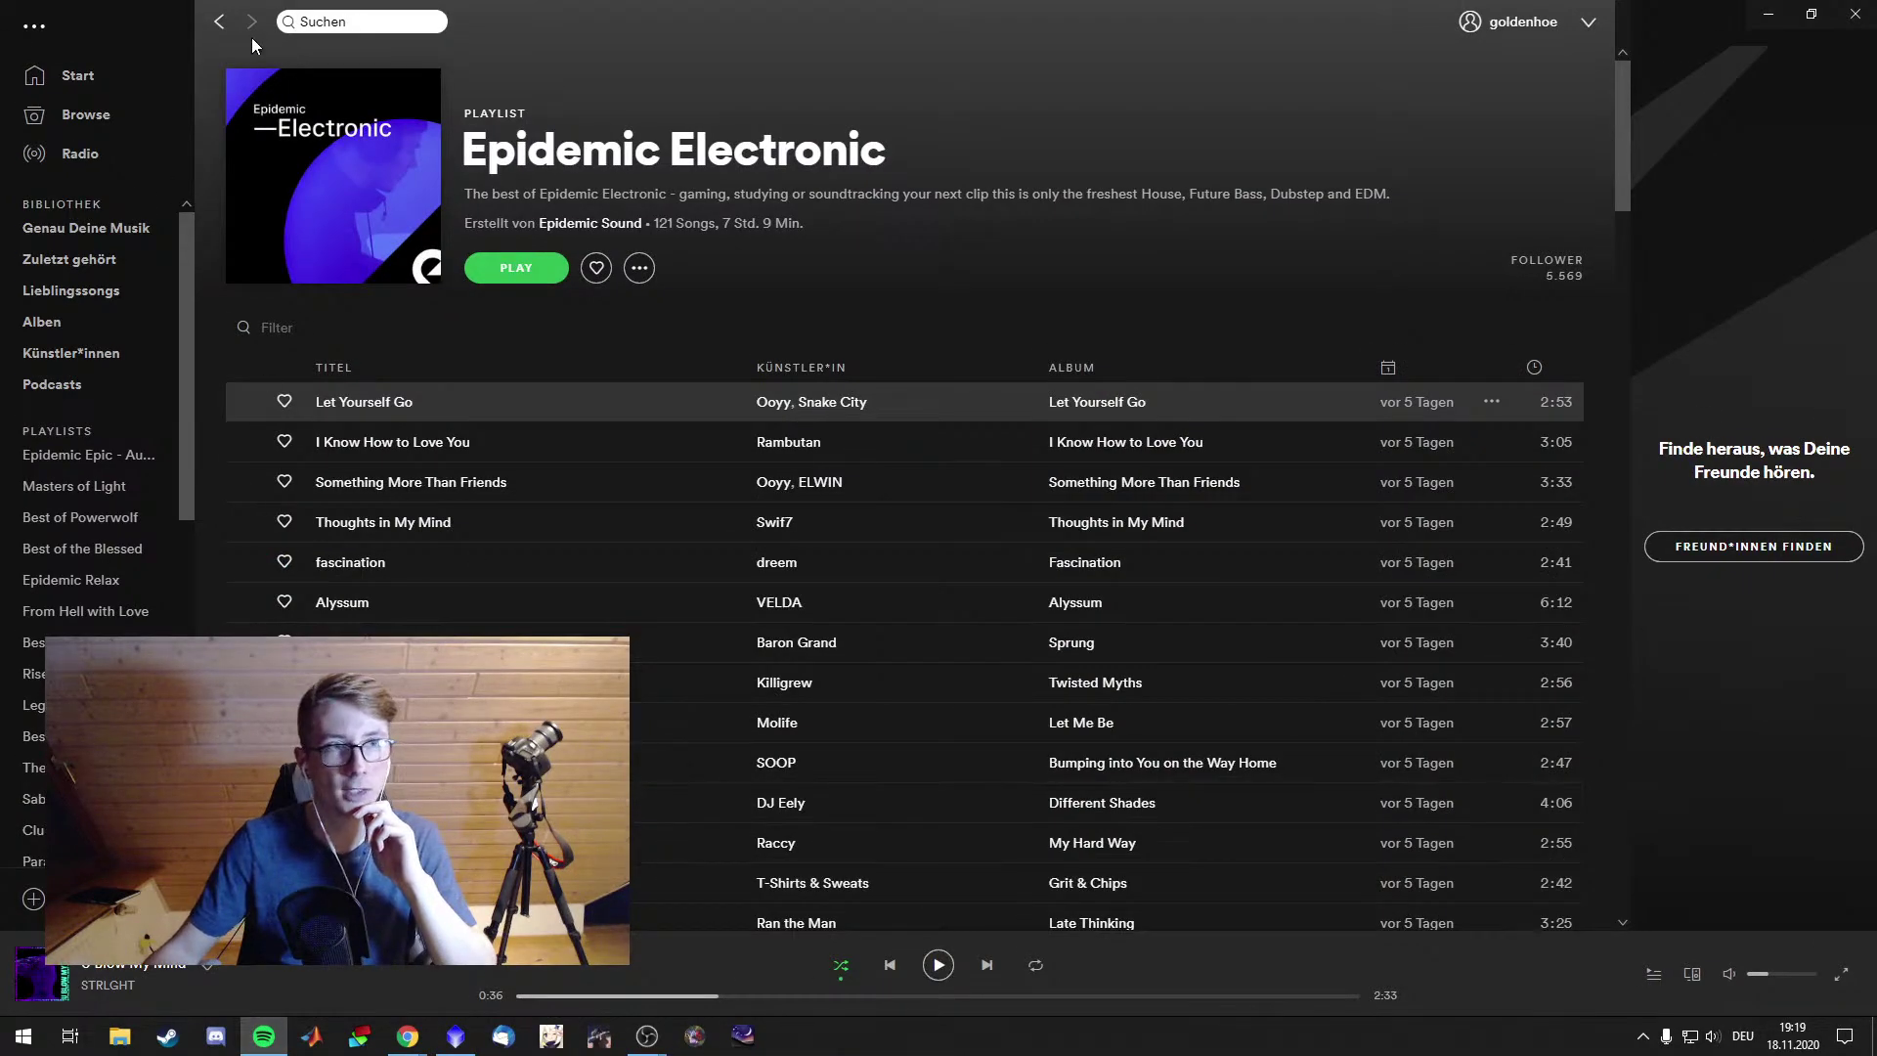
{"action": "left_click", "coordinate": [221, 23]}
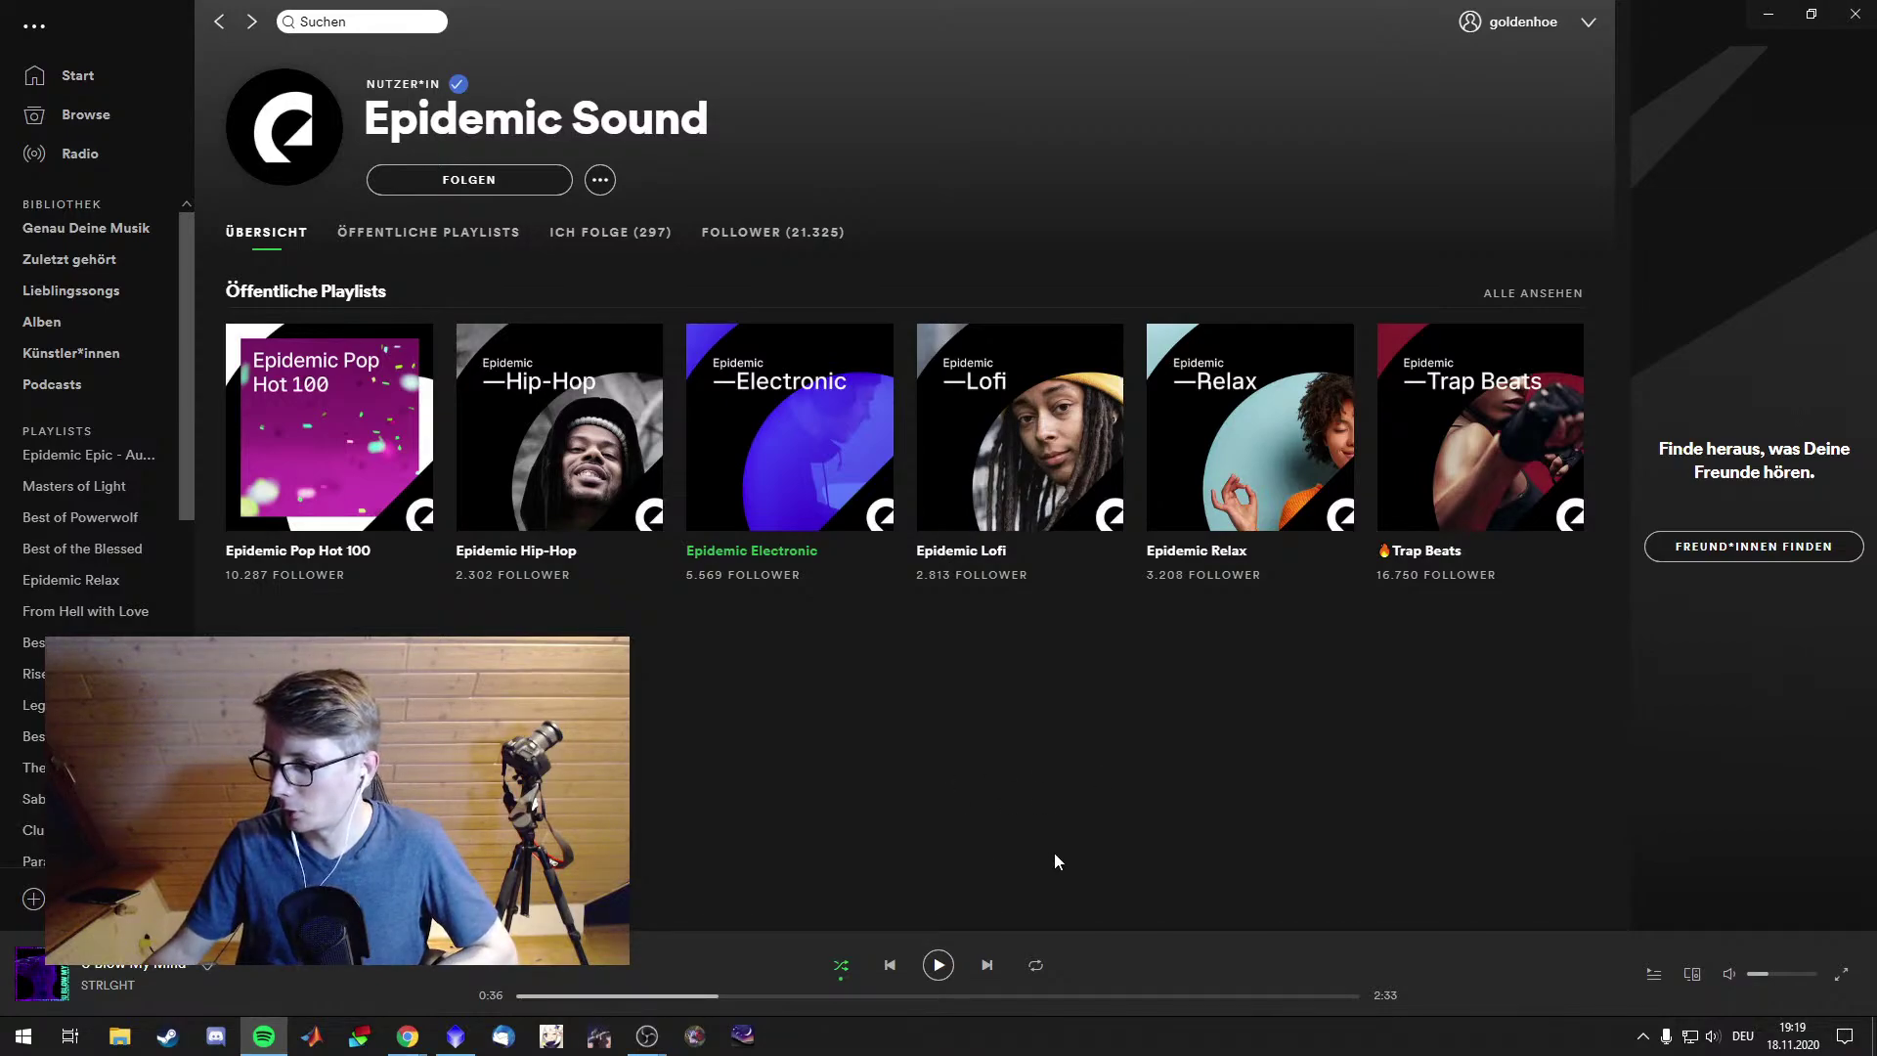
{"action": "left_click", "coordinate": [941, 968]}
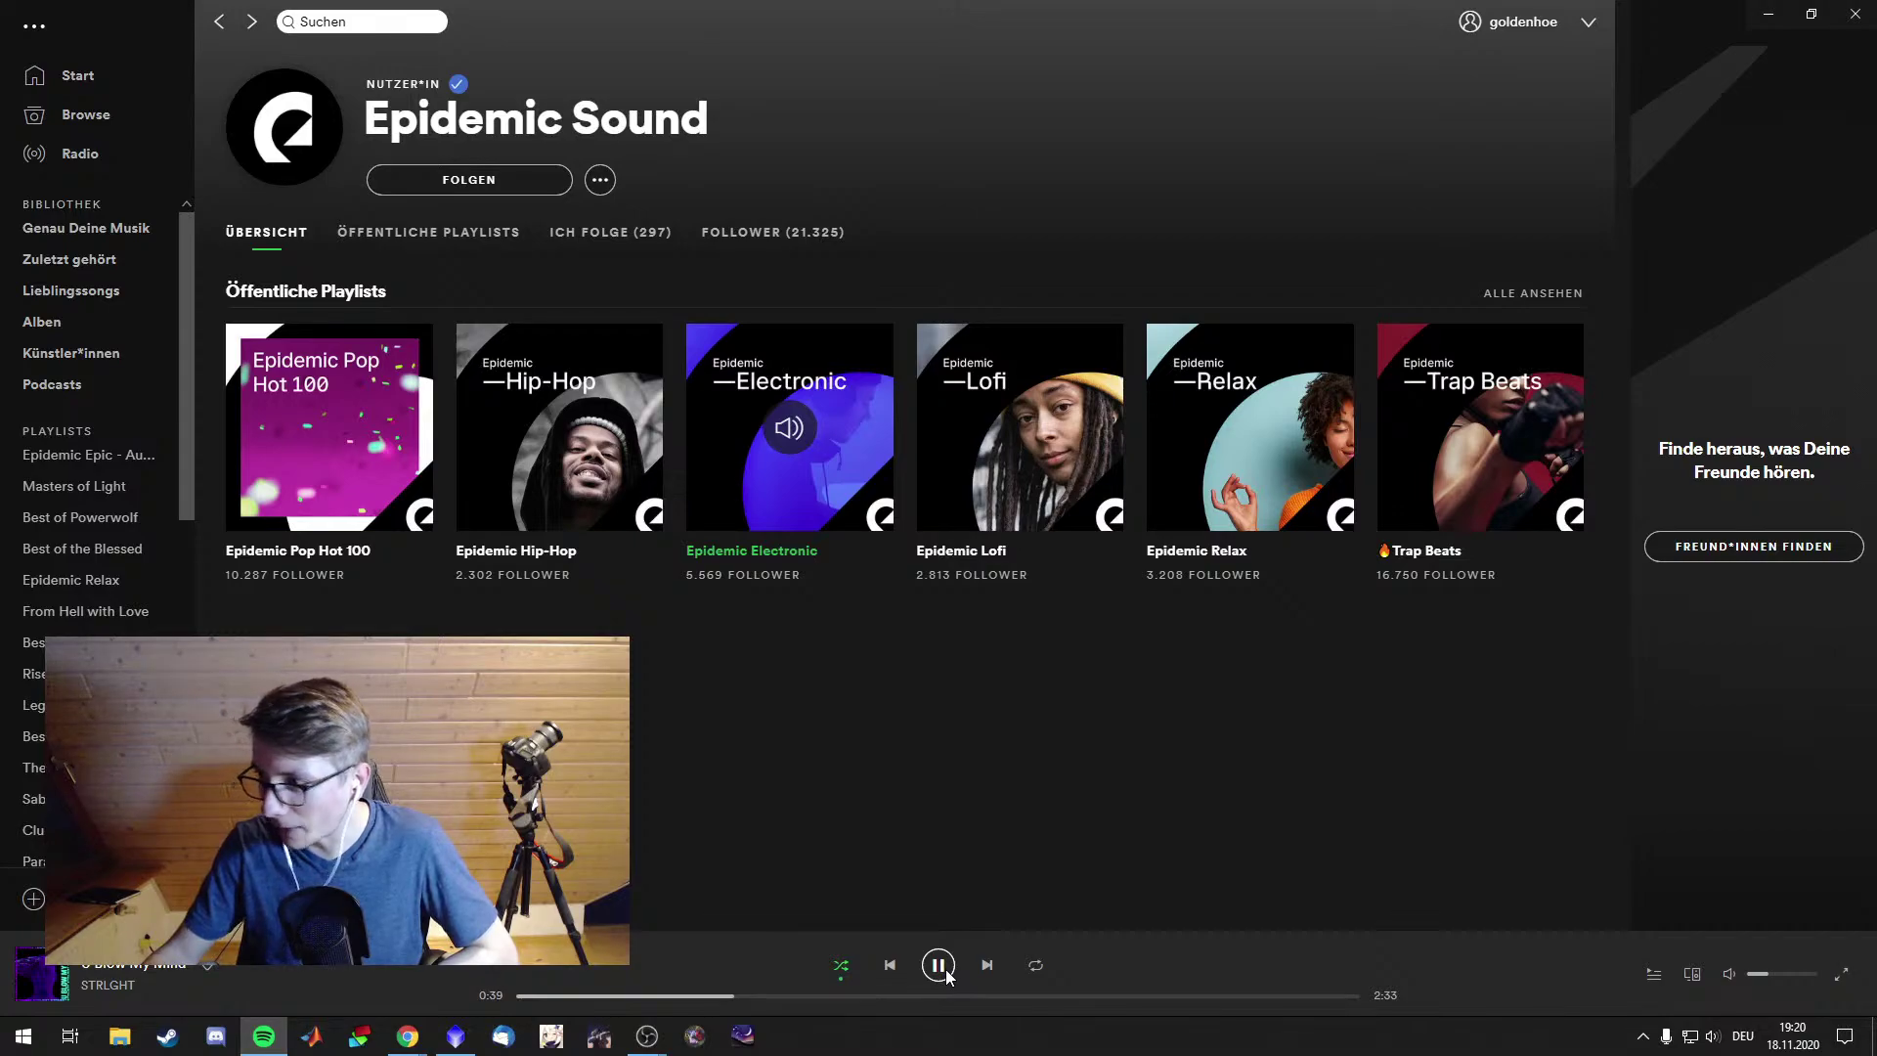
{"action": "left_click", "coordinate": [943, 972]}
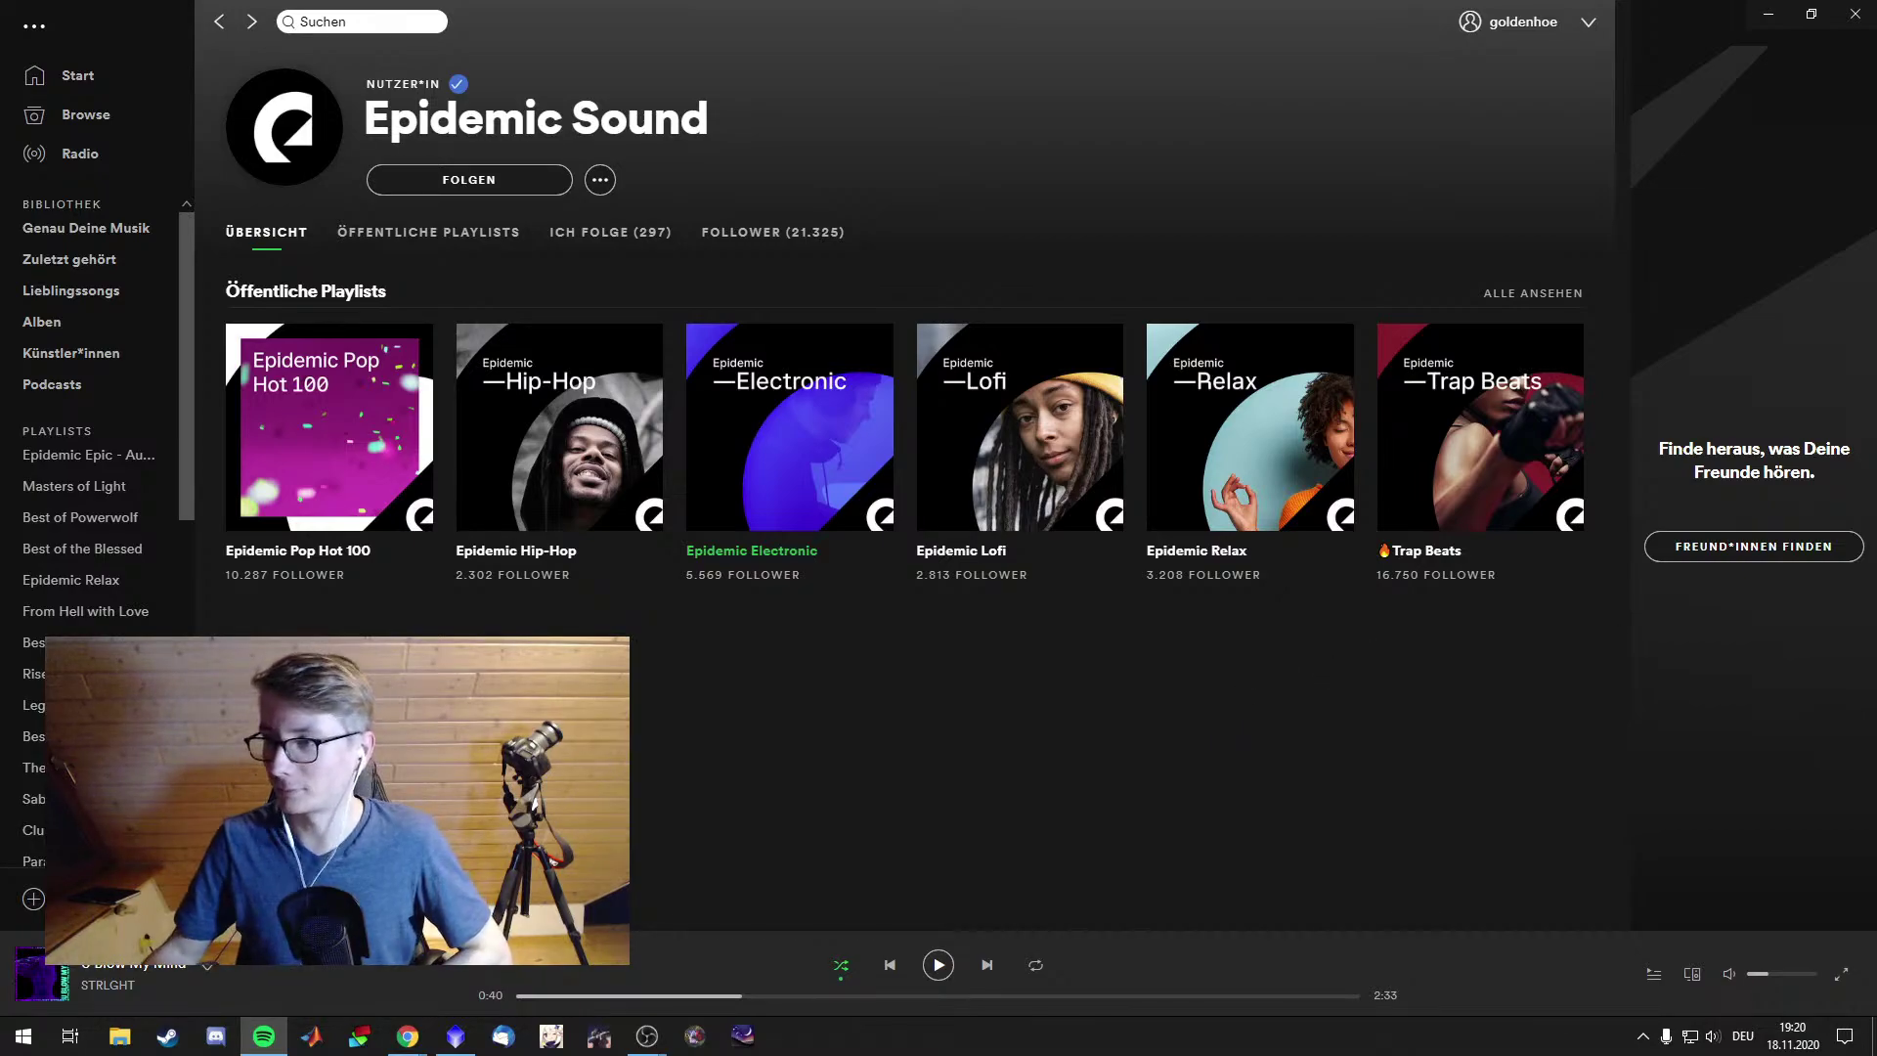
{"action": "key", "text": "alt+Tab"}
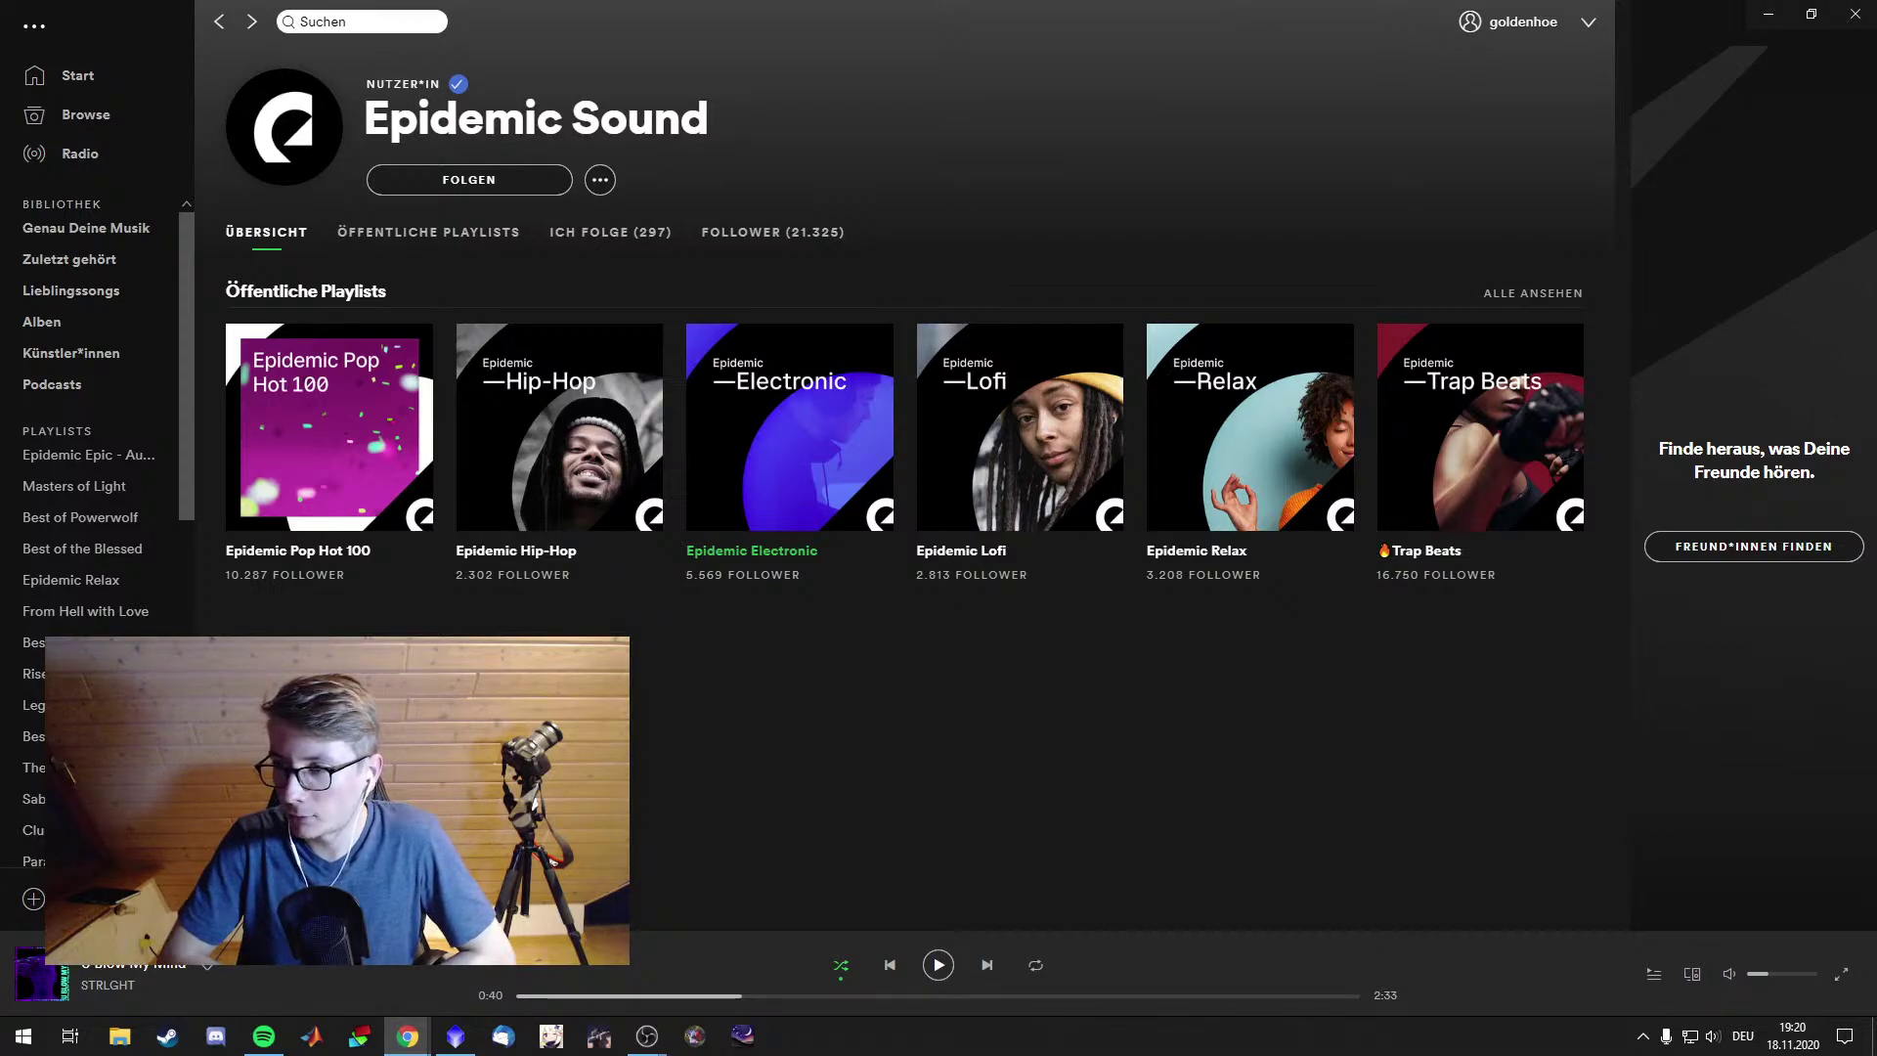
{"action": "left_click", "coordinate": [1775, 14]}
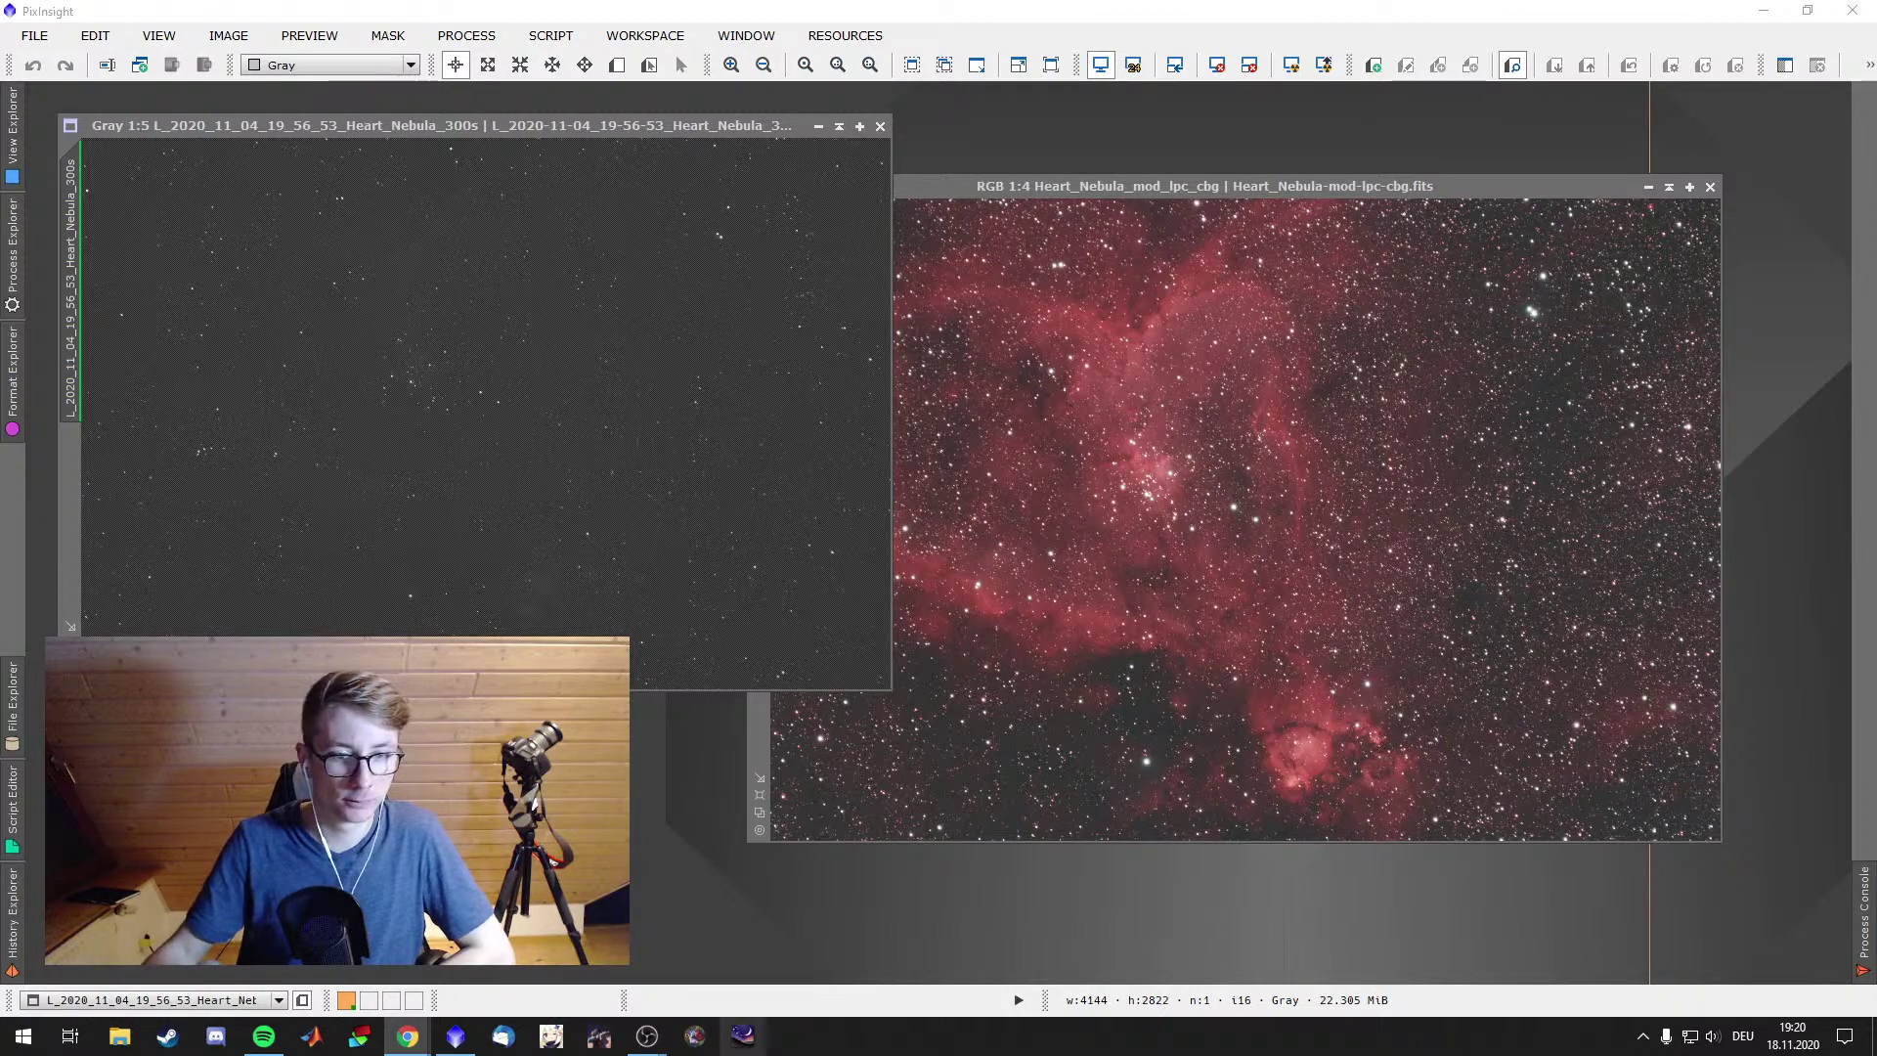
{"action": "left_click", "coordinate": [743, 1042]}
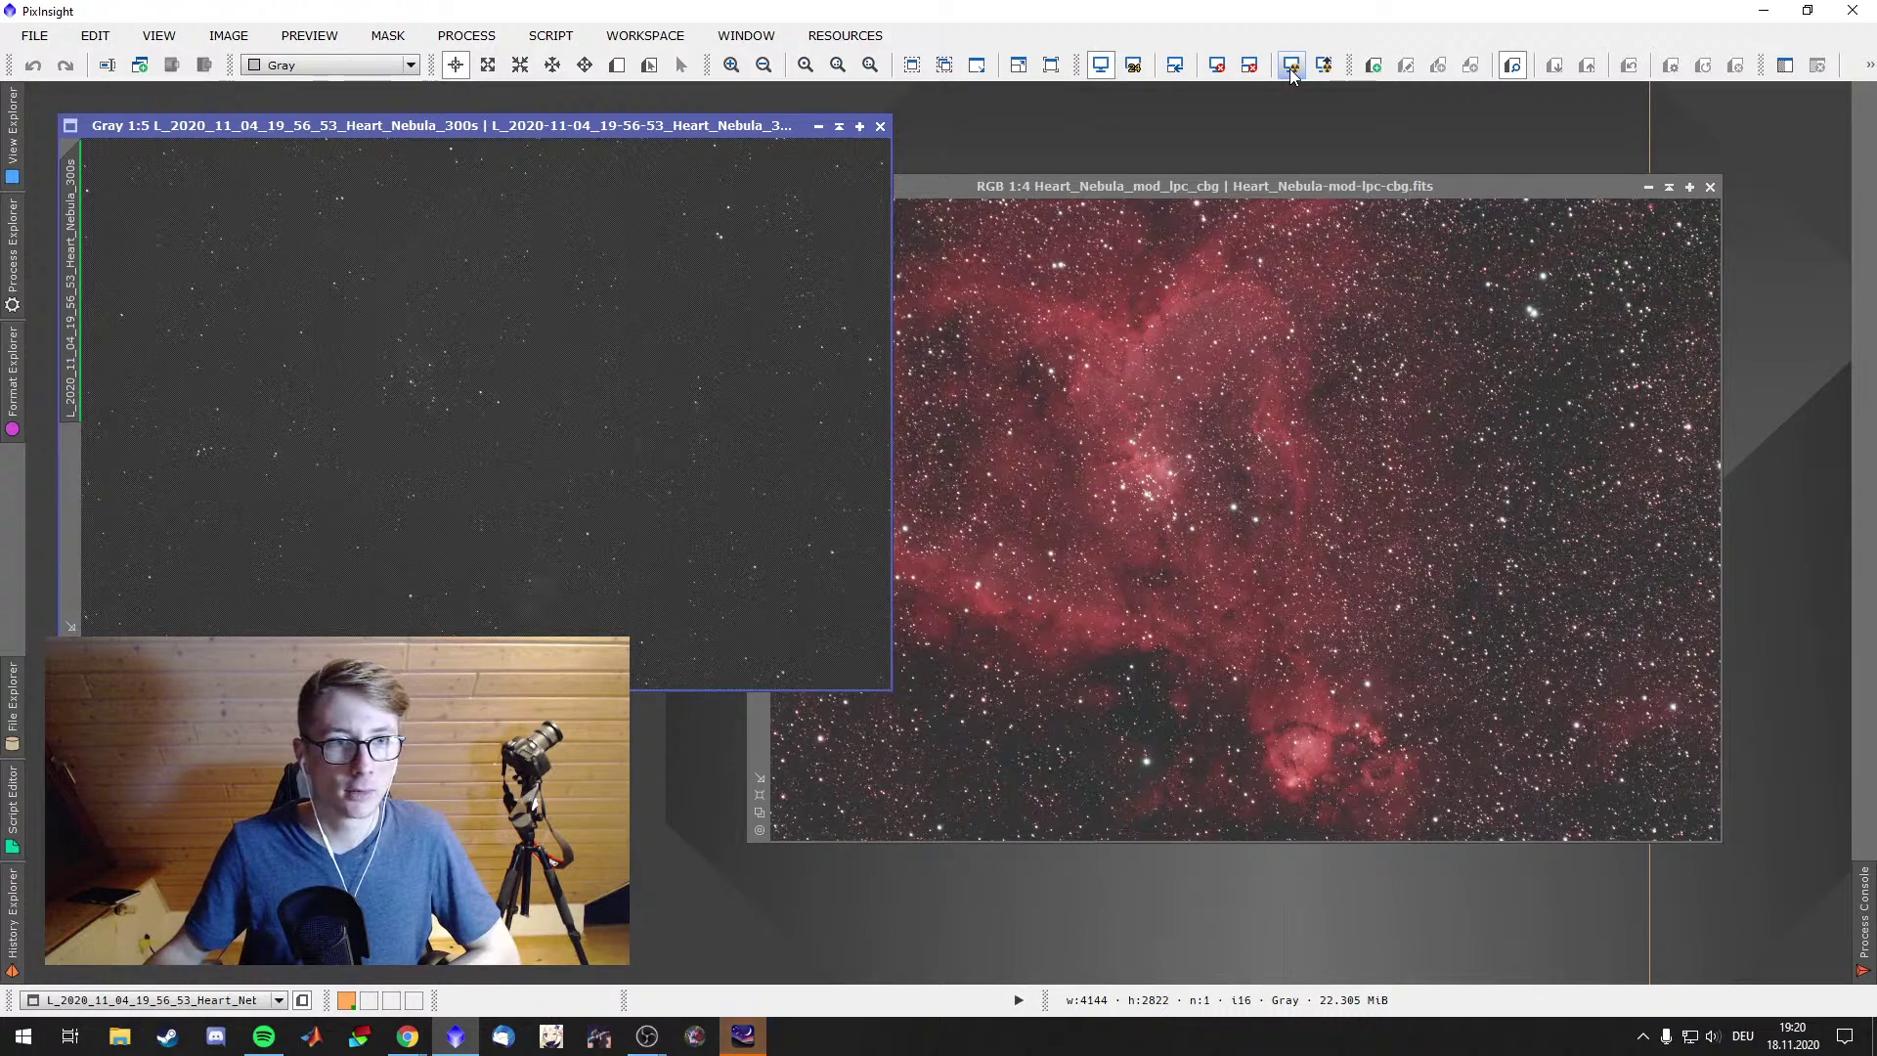
Reset the screen stretch of the 300 s light frame and reapply the automatic stretch
{"action": "left_click", "coordinate": [1216, 73]}
{"action": "left_click", "coordinate": [1292, 67]}
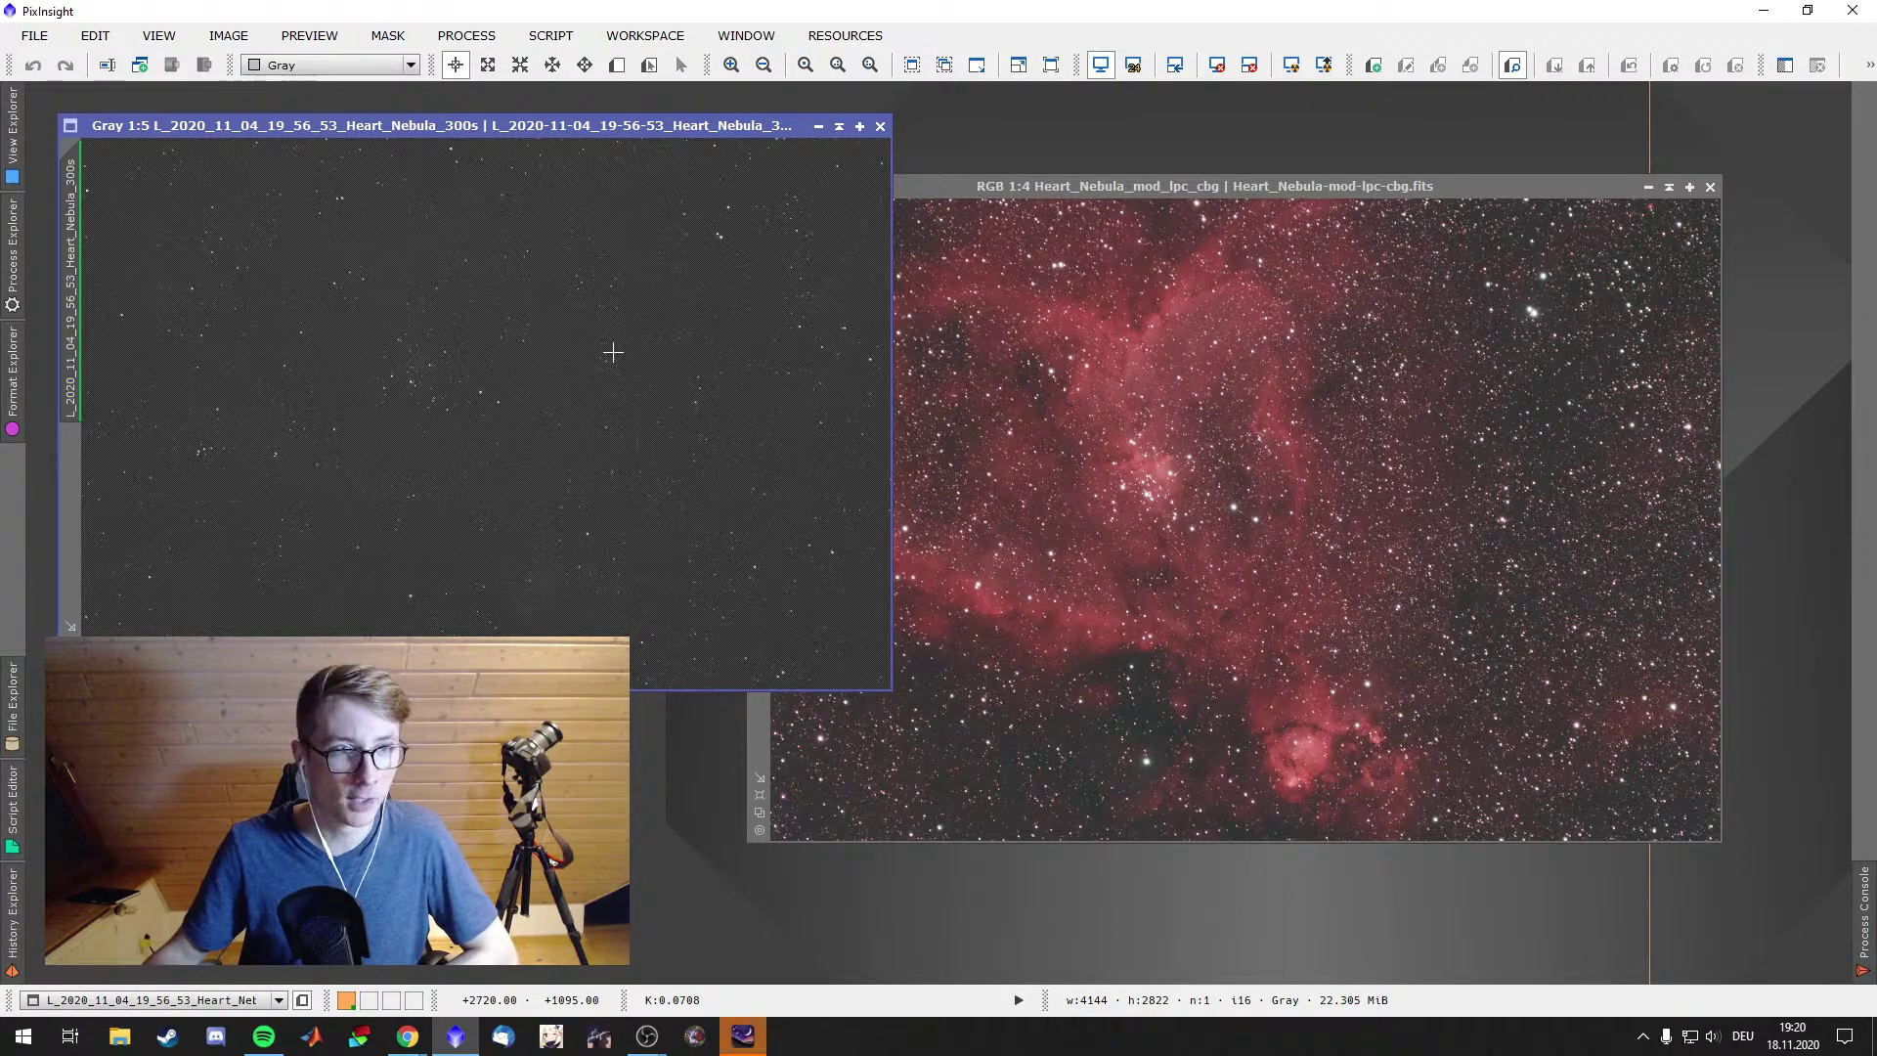
Examine the stars and pixel grid of the 300 s light frame at 4:1 magnification
{"action": "scroll", "coordinate": [614, 352], "scroll_direction": "up", "scroll_amount": 7}
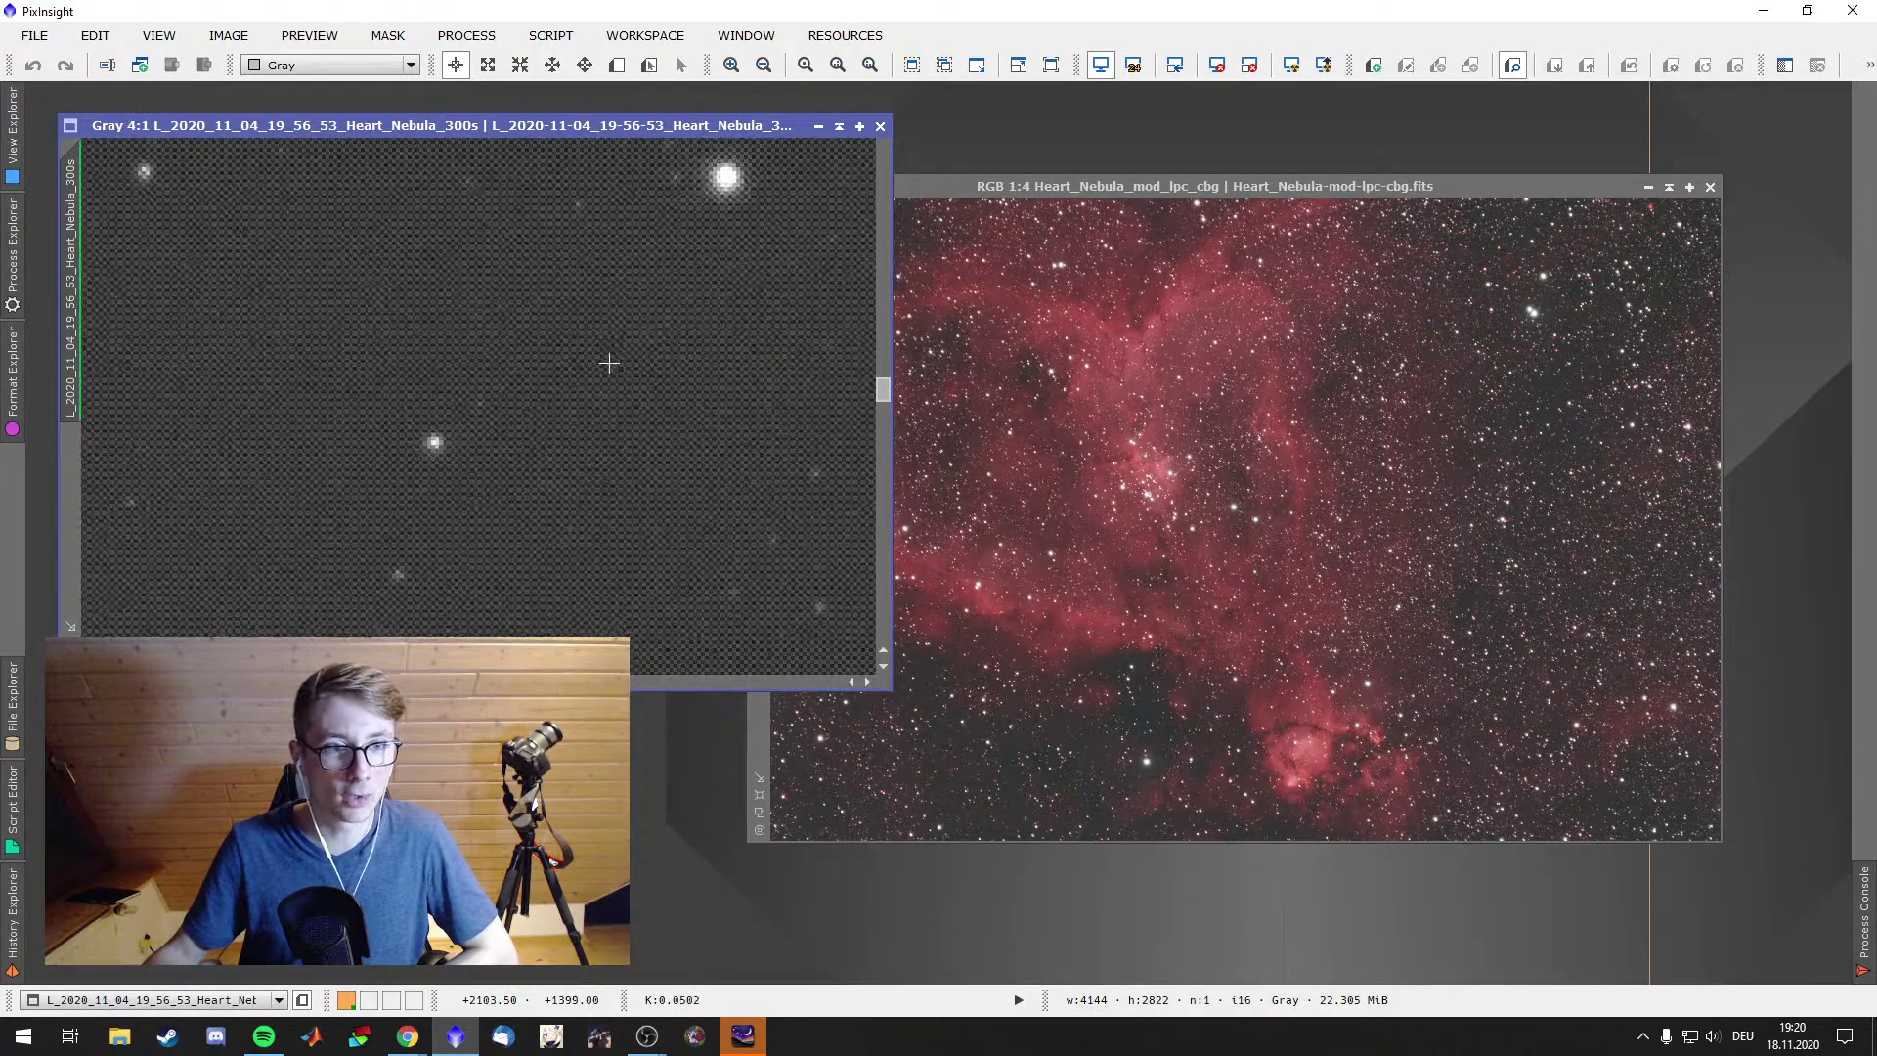
{"action": "key", "text": "space"}
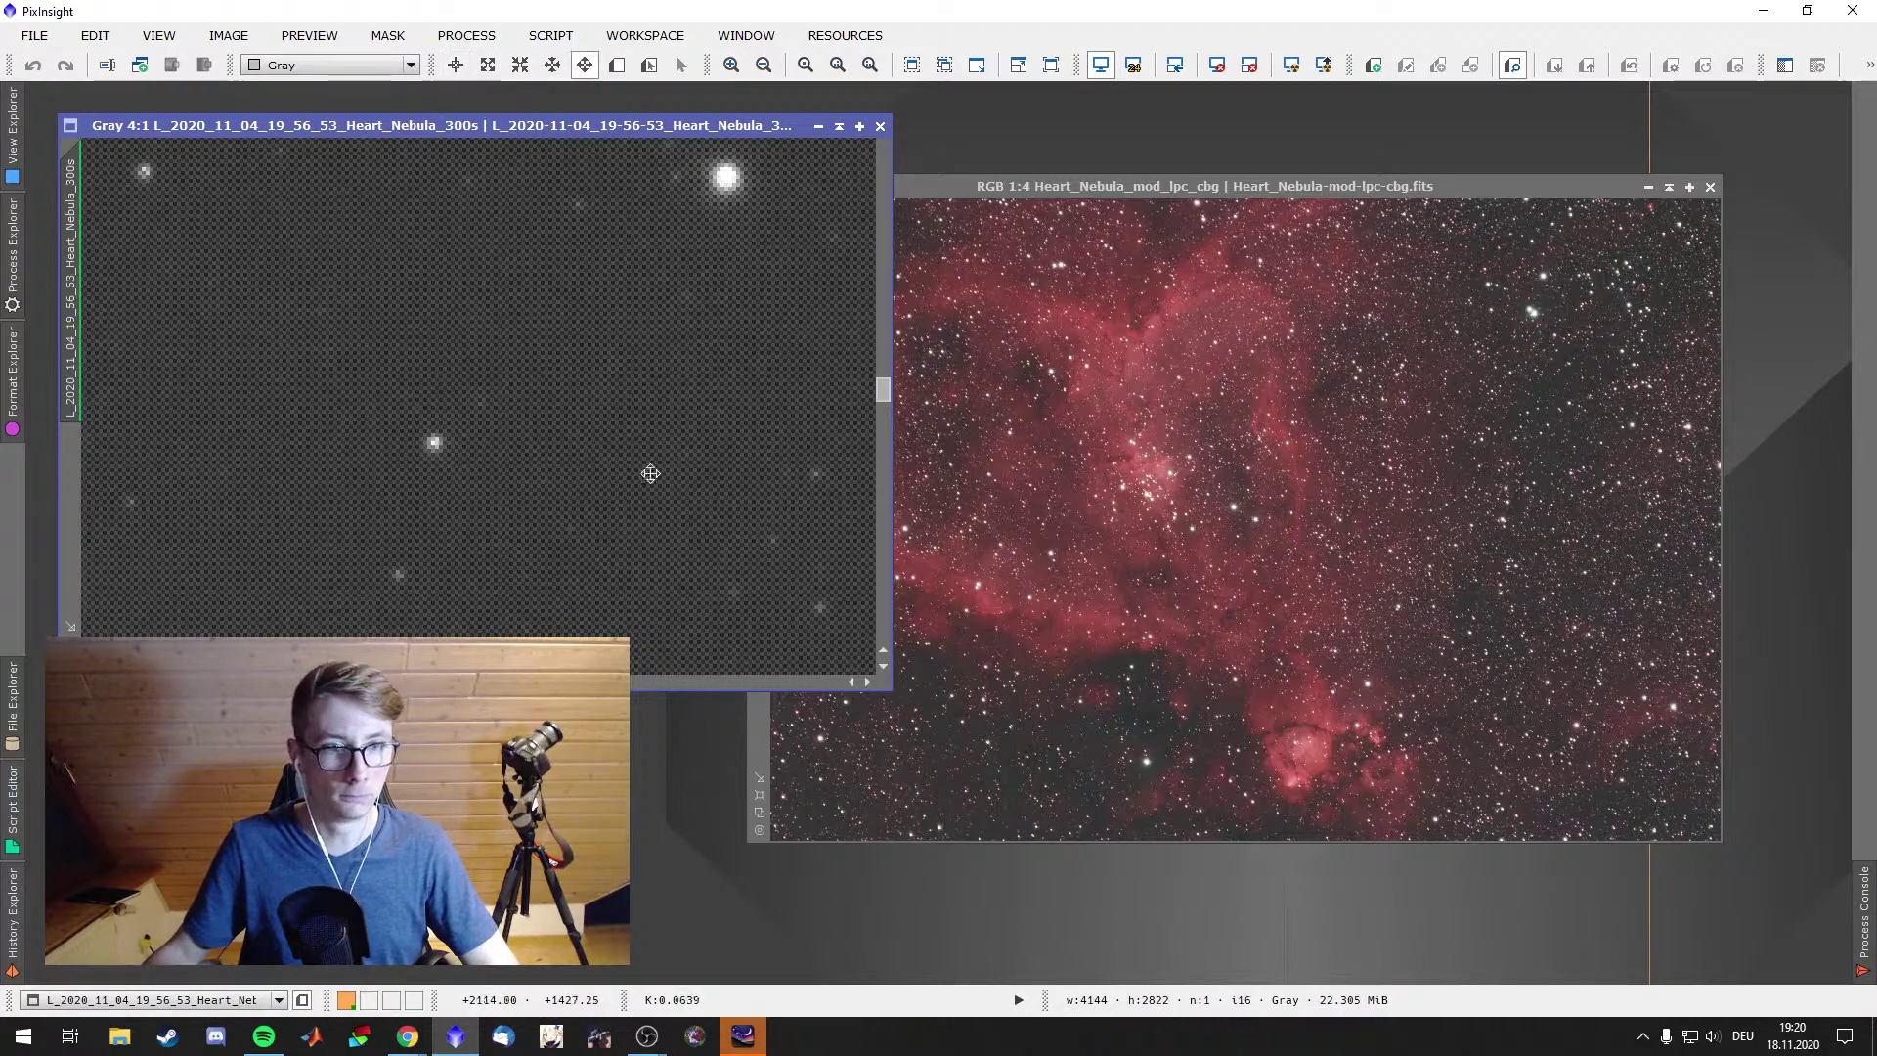
{"action": "left_click_drag", "start_coordinate": [650, 473], "coordinate": [650, 574]}
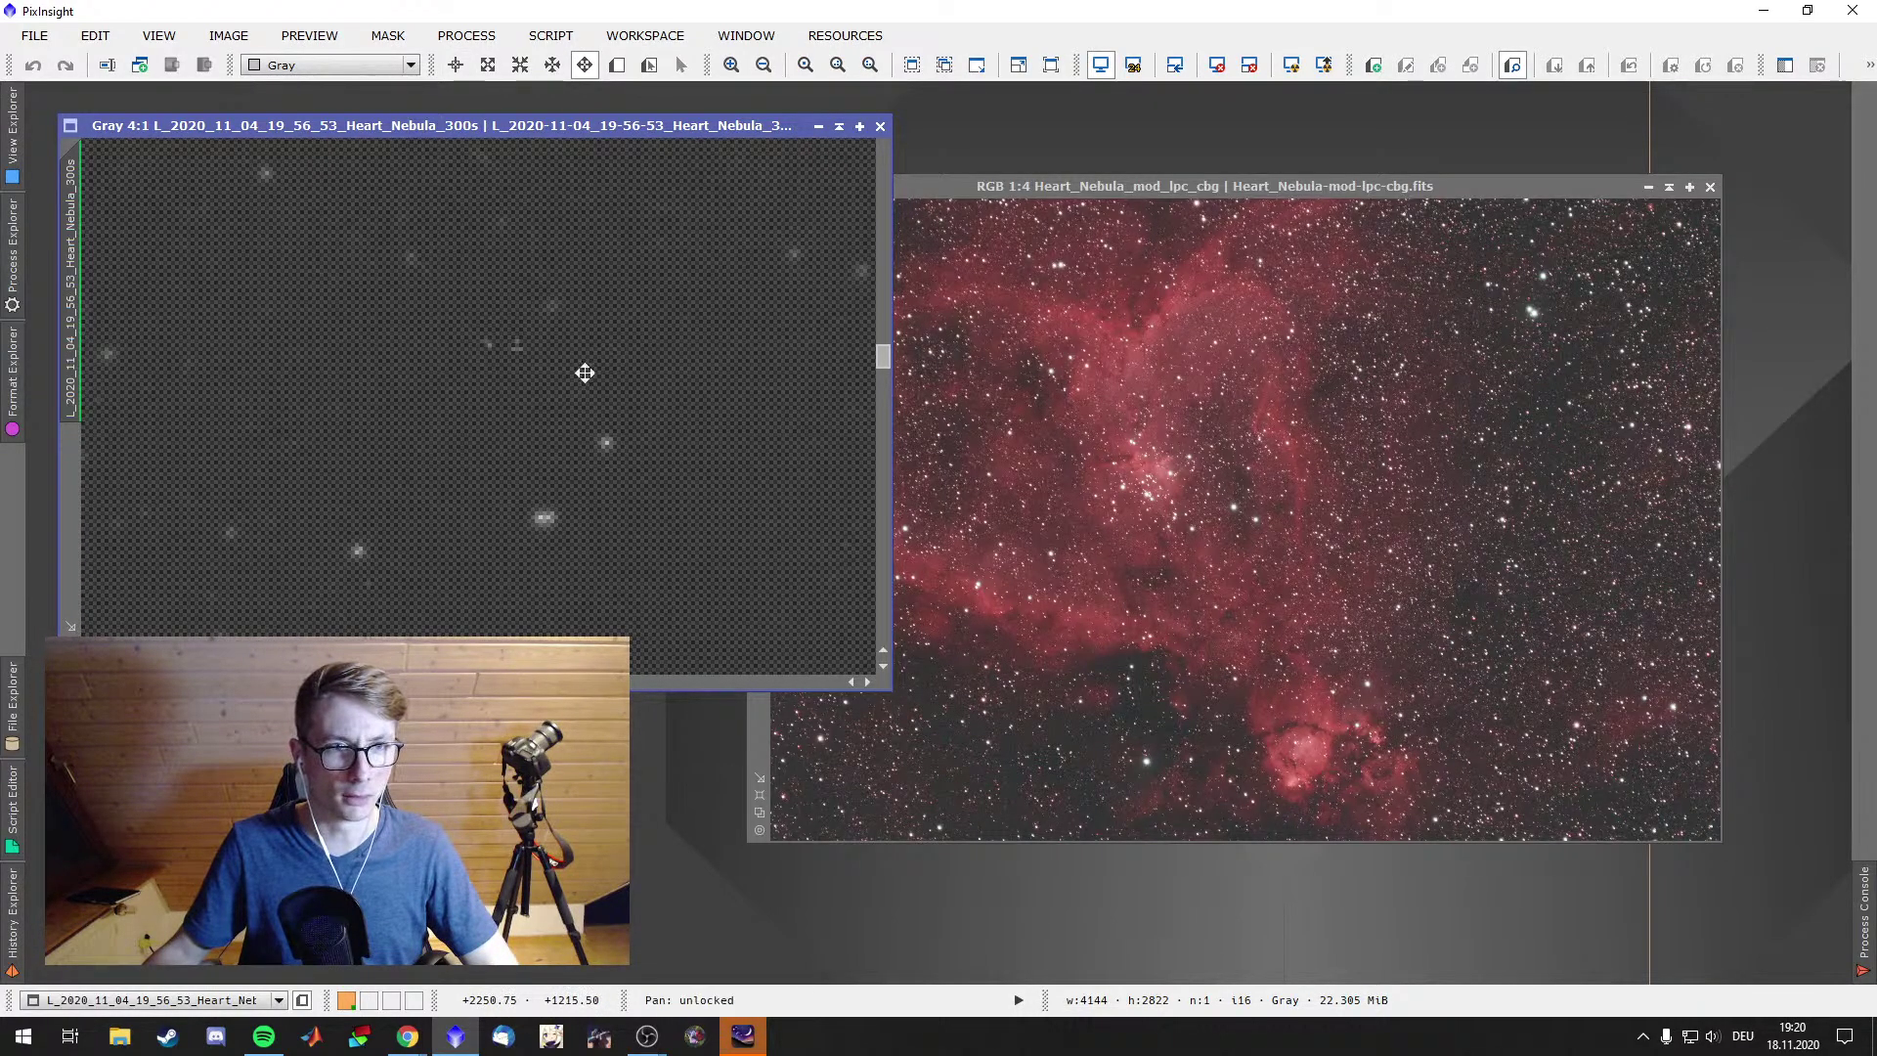
{"action": "left_click_drag", "start_coordinate": [585, 372], "coordinate": [437, 636]}
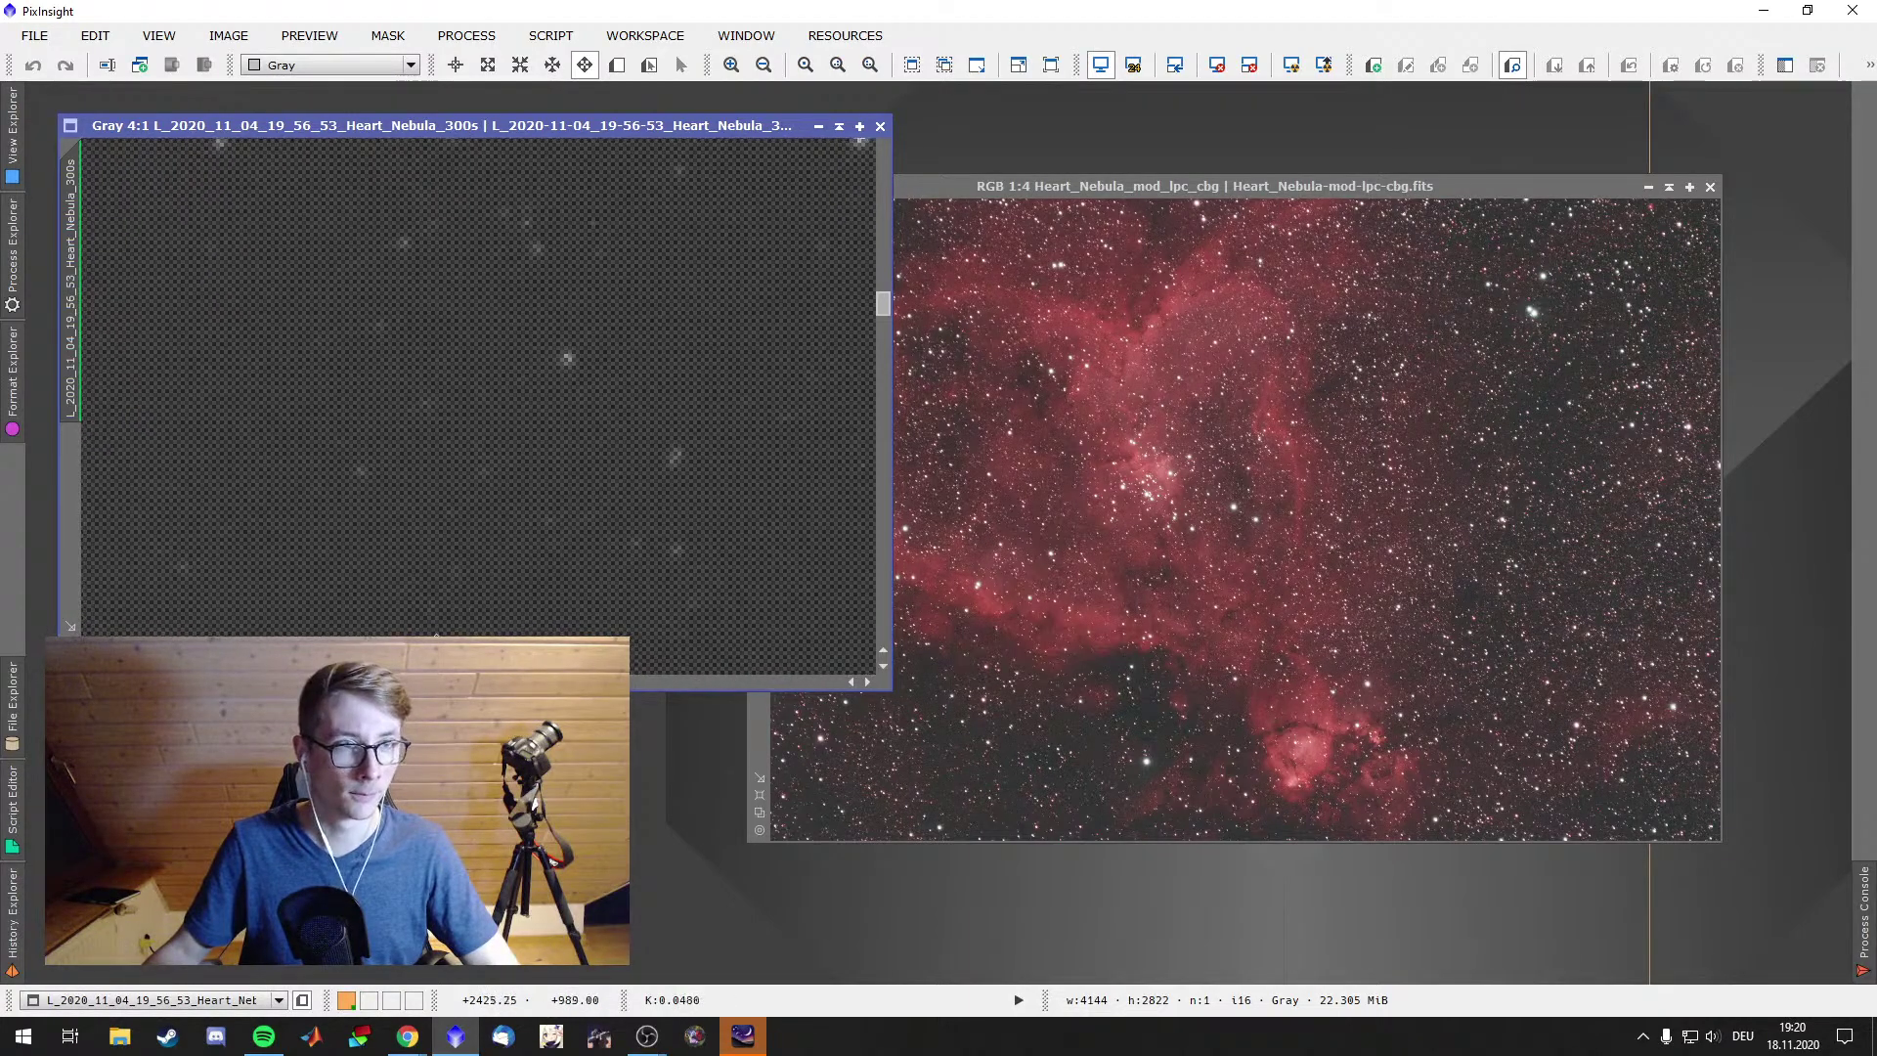
{"action": "scroll", "coordinate": [574, 537], "scroll_direction": "down", "scroll_amount": 4}
{"action": "key", "text": "alt+r"}
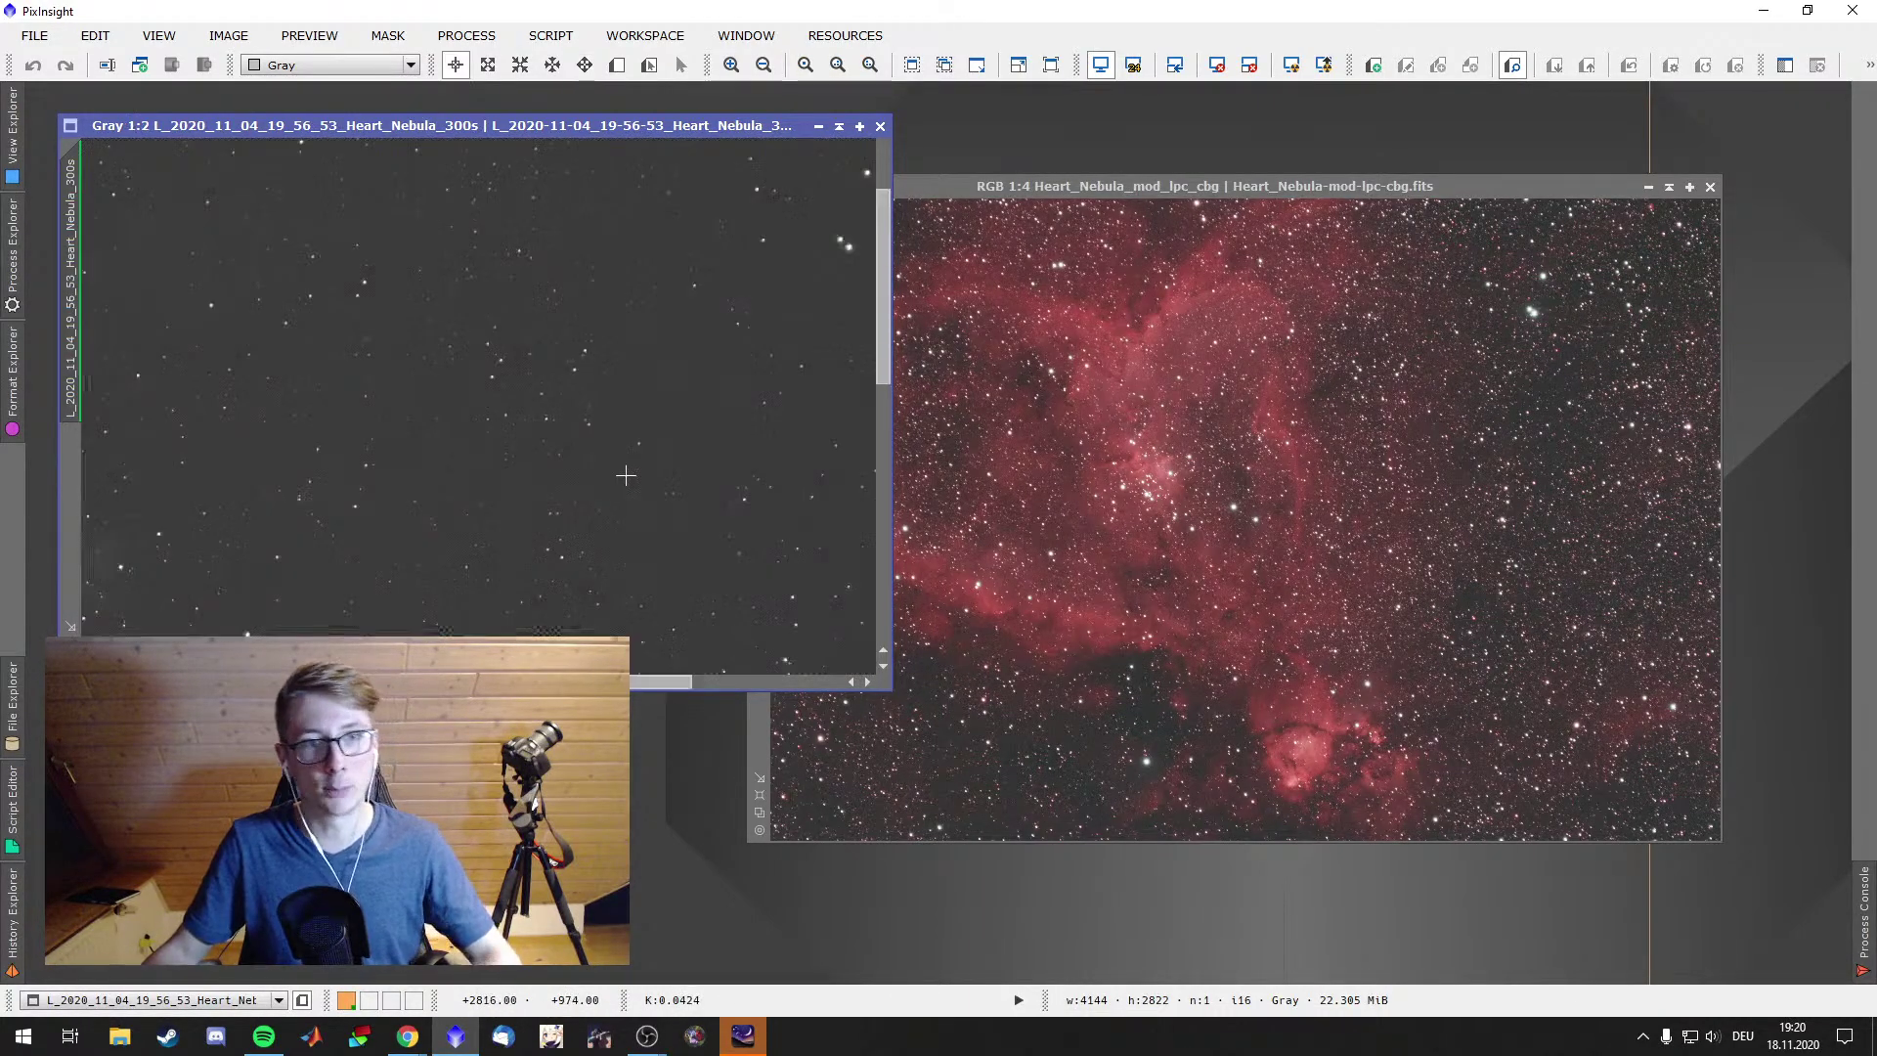
{"action": "scroll", "coordinate": [616, 479], "scroll_direction": "down", "scroll_amount": 3}
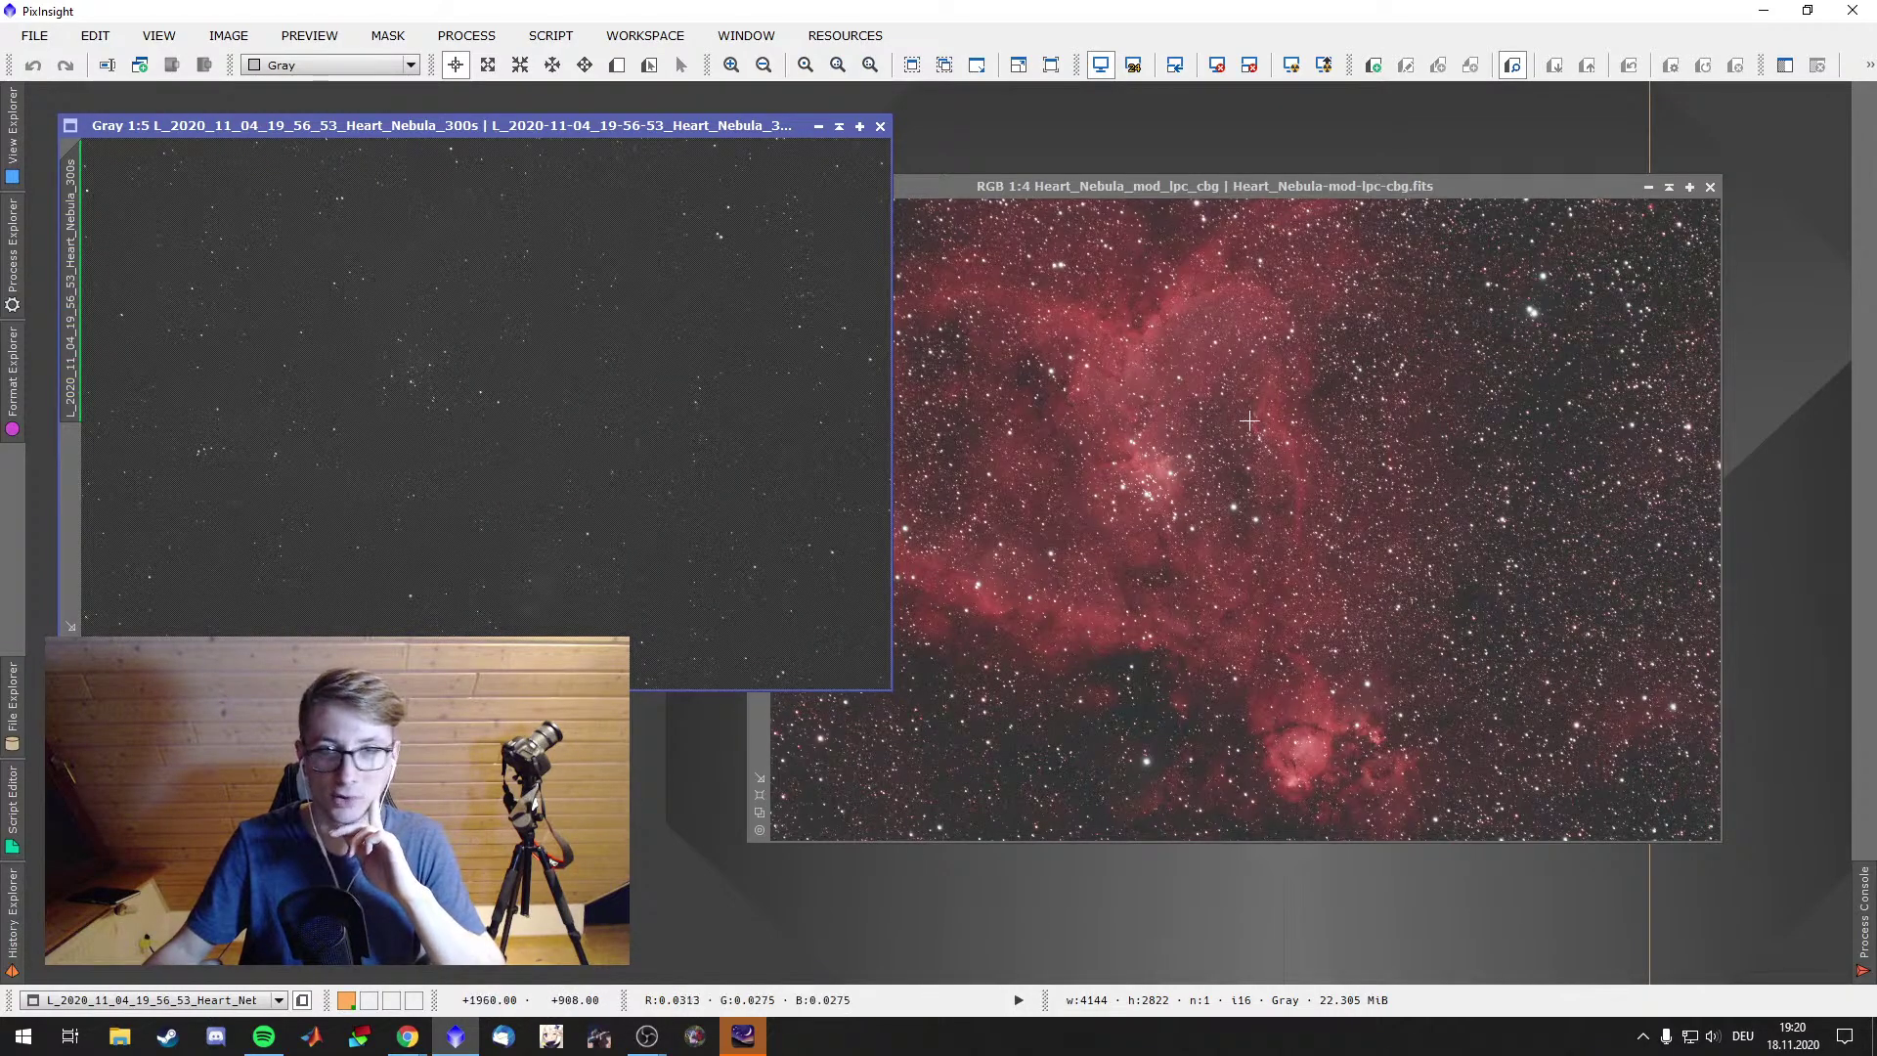
Minimise the 300 s light frame and park its icon in an empty corner of the workspace
{"action": "left_click", "coordinate": [820, 127]}
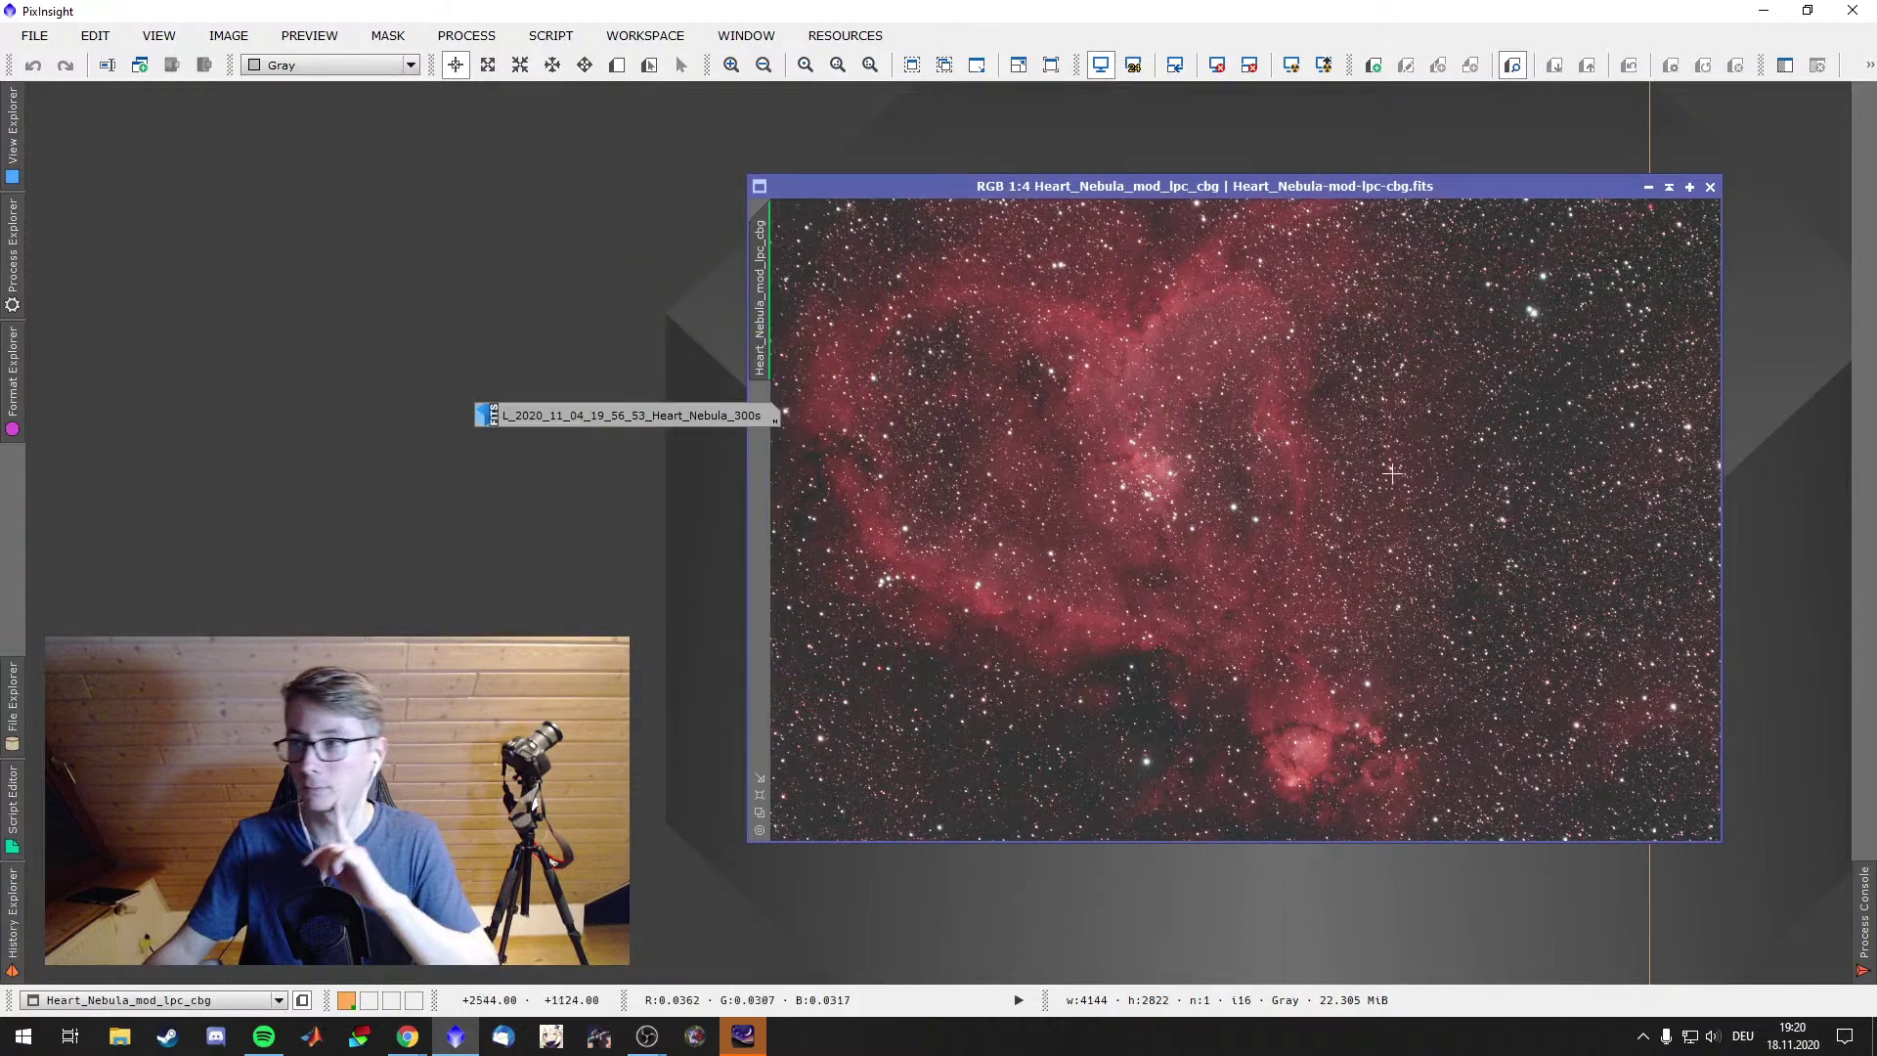
{"action": "left_click_drag", "start_coordinate": [534, 416], "coordinate": [82, 143]}
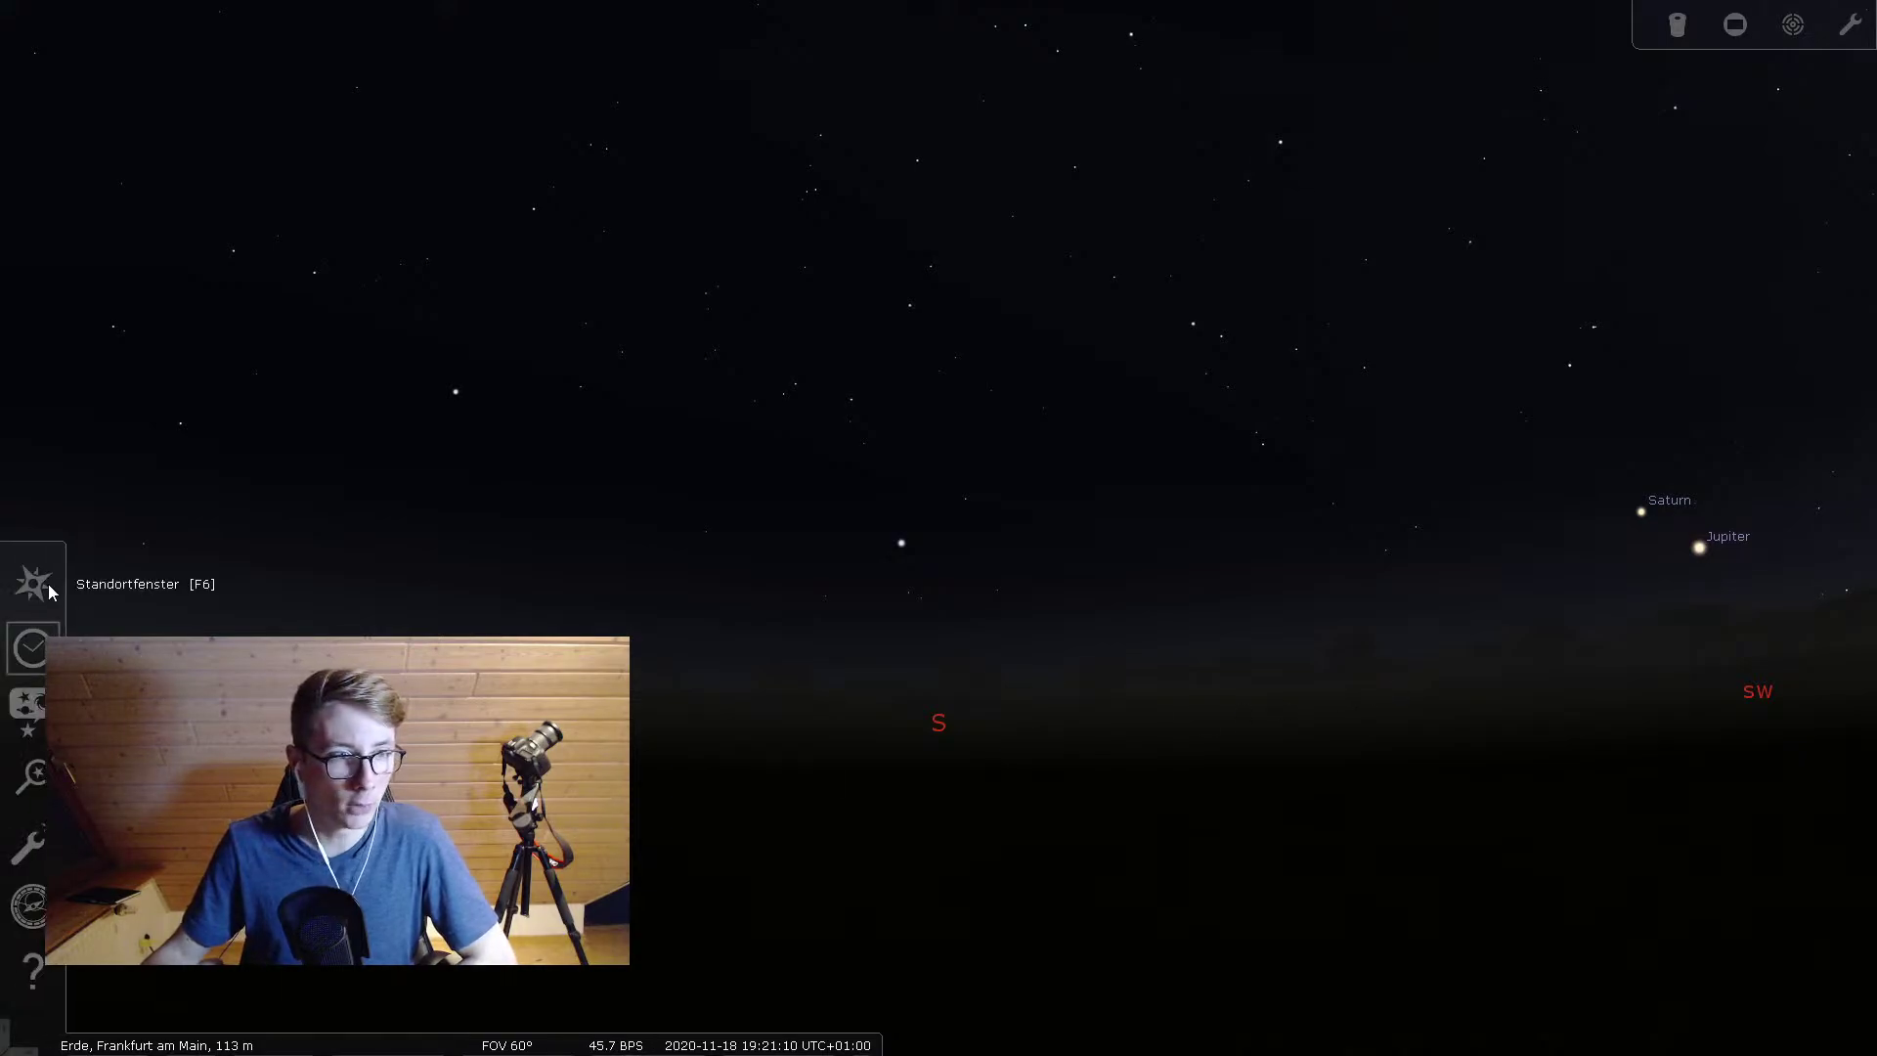
In Stellarium, set the observing location on the world map to about 45°37' N, 12°20' E
{"action": "left_click", "coordinate": [39, 585]}
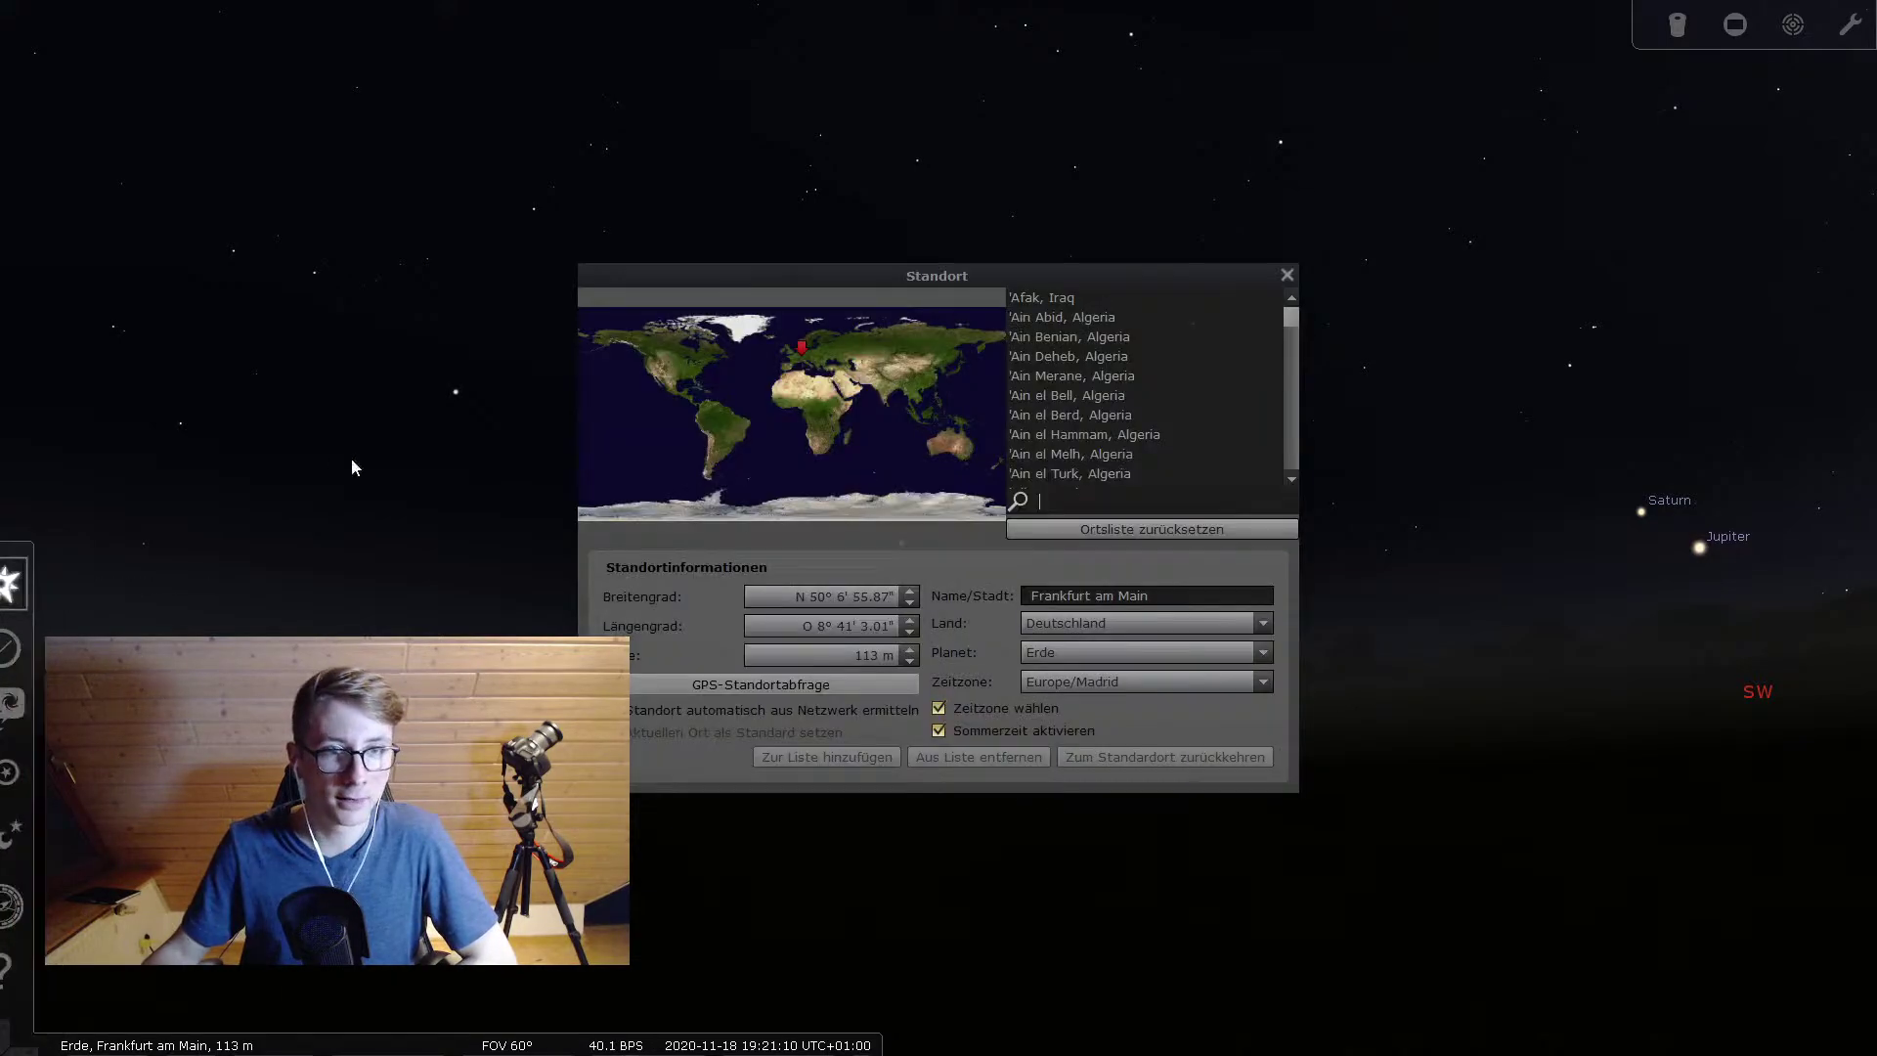
{"action": "left_click", "coordinate": [804, 364]}
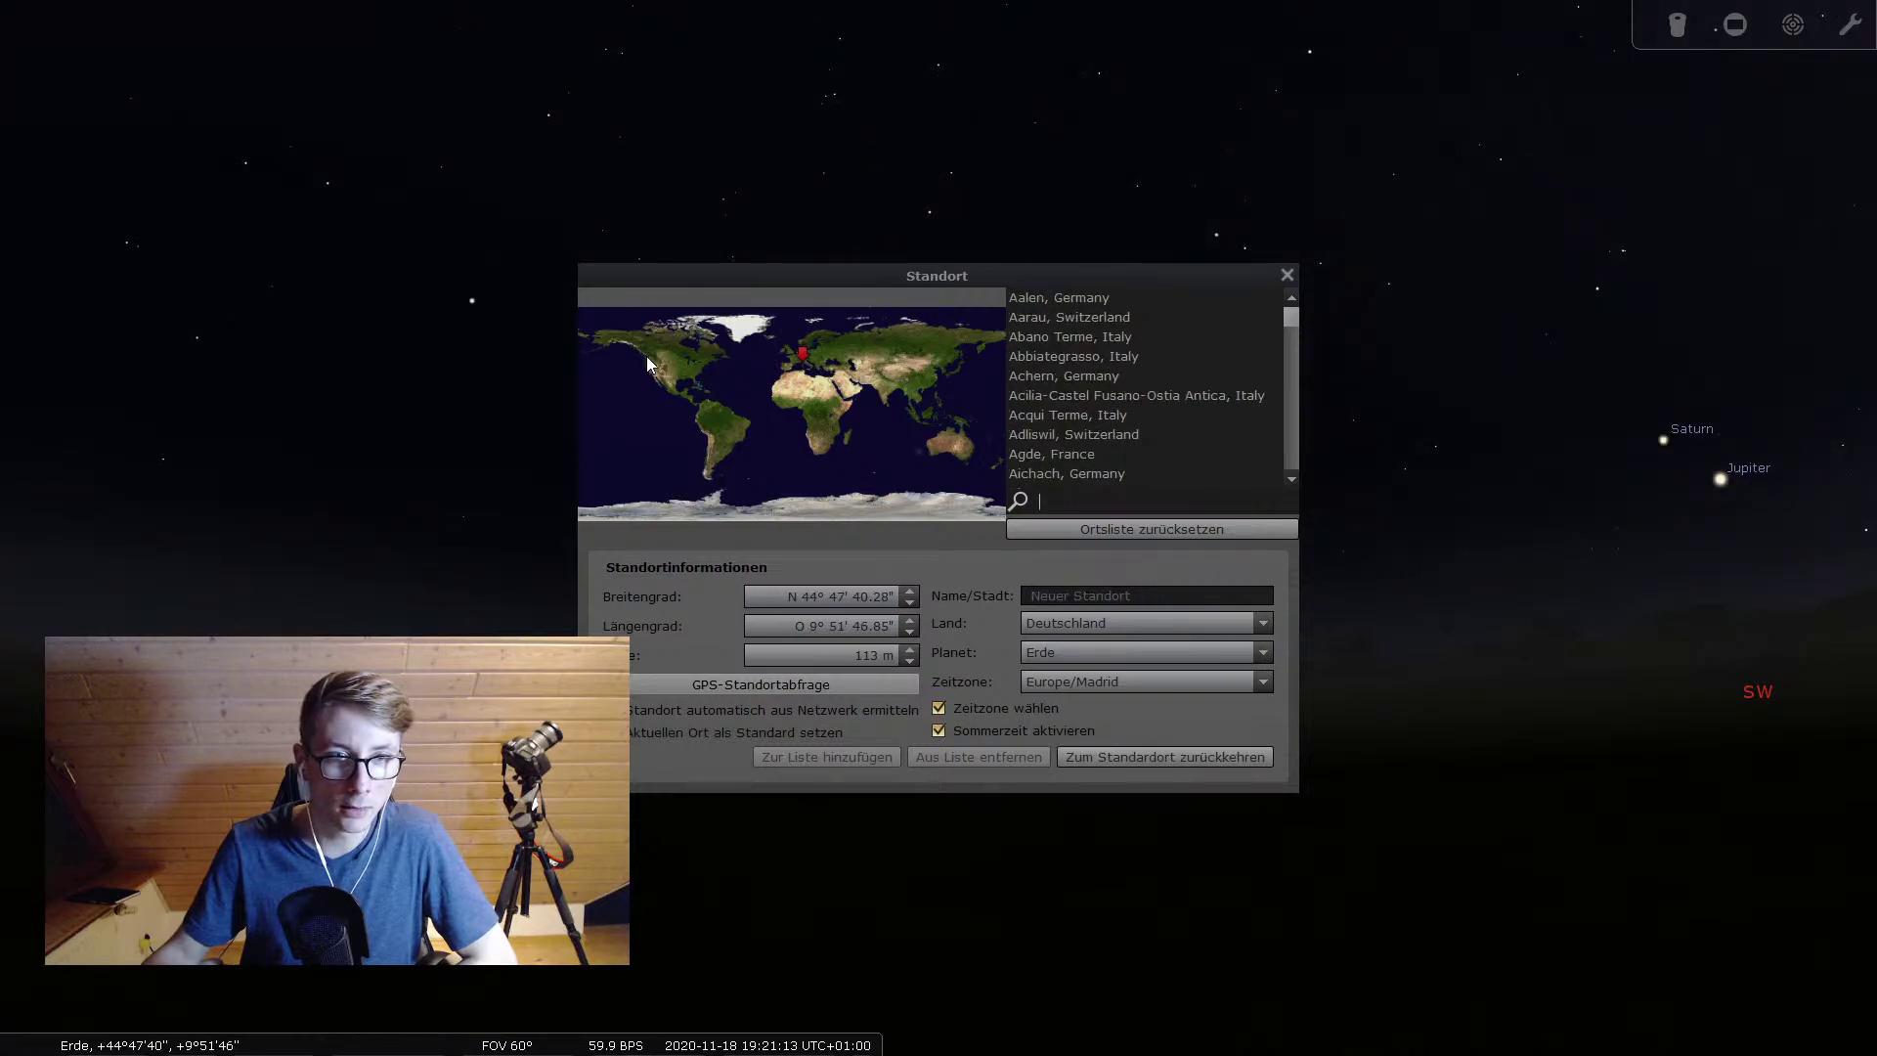
{"action": "mouse_move", "coordinate": [647, 358]}
{"action": "left_mouse_down"}
{"action": "mouse_move", "coordinate": [868, 369]}
{"action": "mouse_move", "coordinate": [801, 358]}
{"action": "left_mouse_up"}
{"action": "left_click", "coordinate": [1285, 276]}
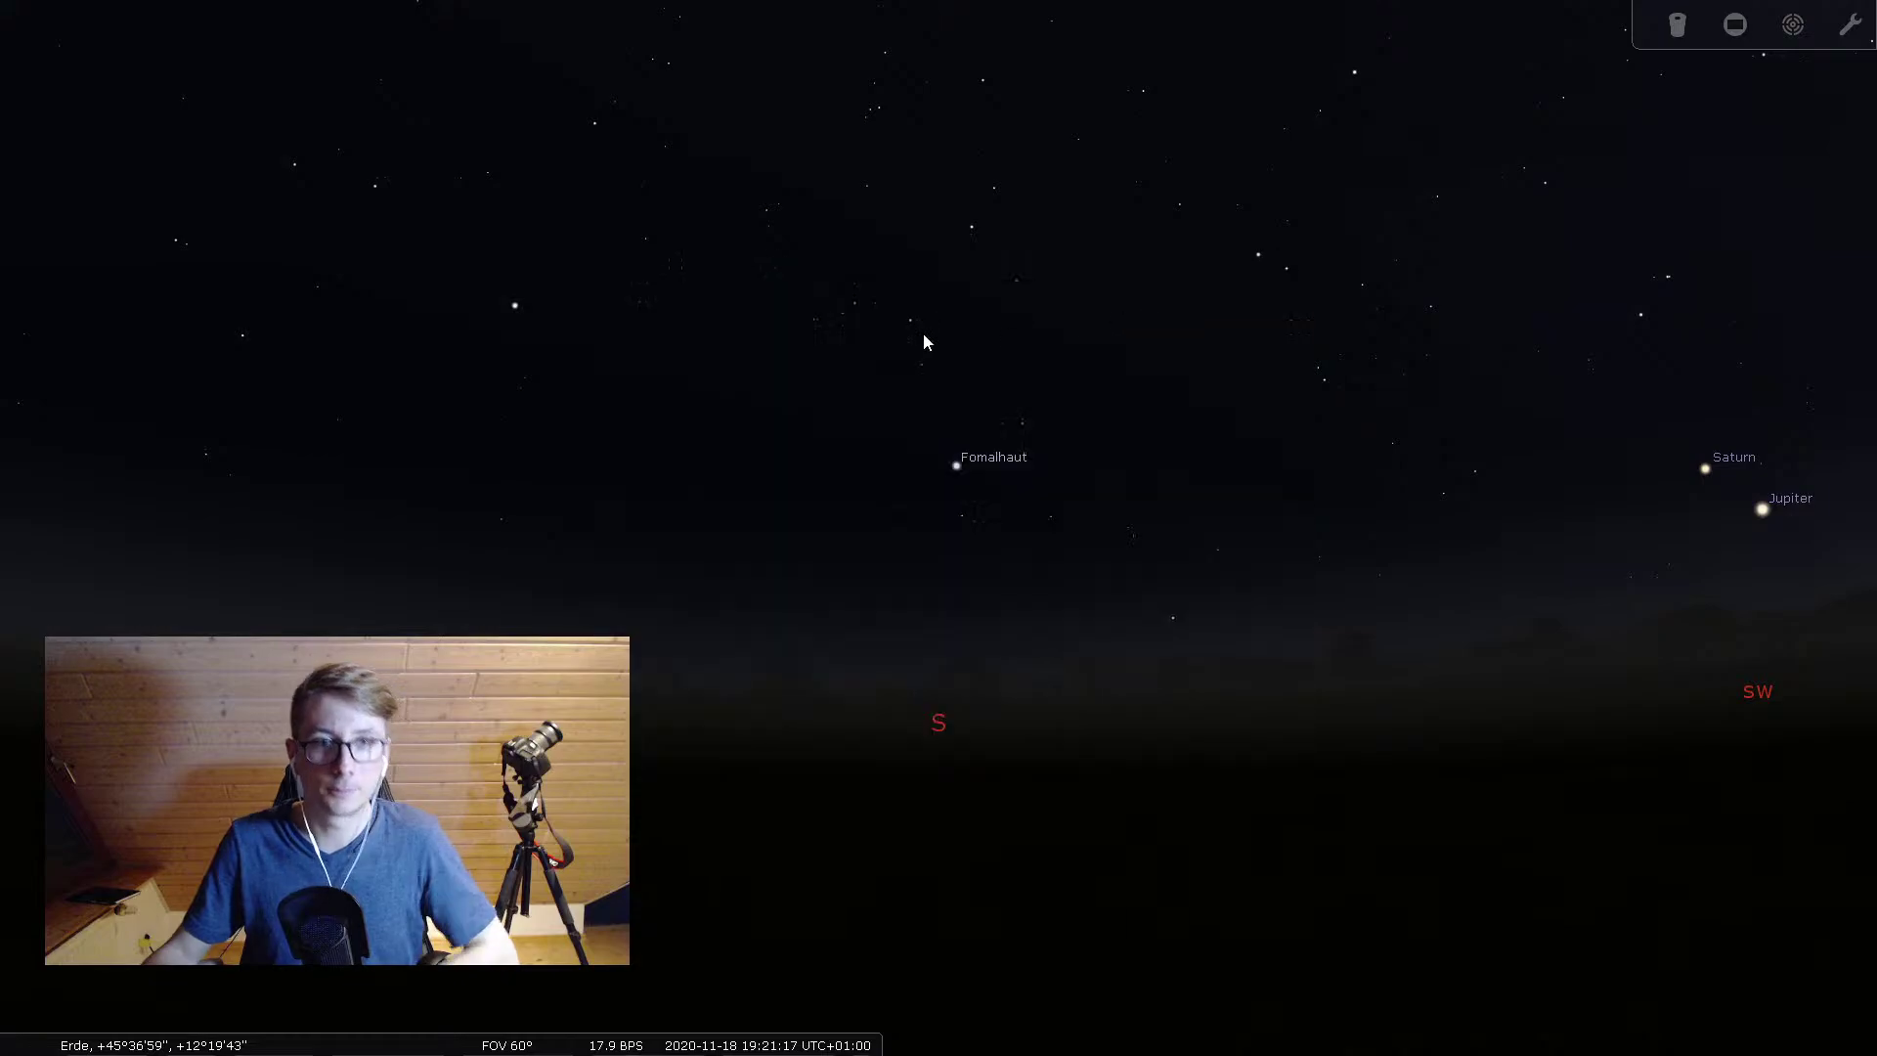
Survey the evening sky with a wide field of view, sweeping around the horizon and back to the eastern sky
{"action": "scroll", "coordinate": [1166, 481], "scroll_direction": "down", "scroll_amount": 5}
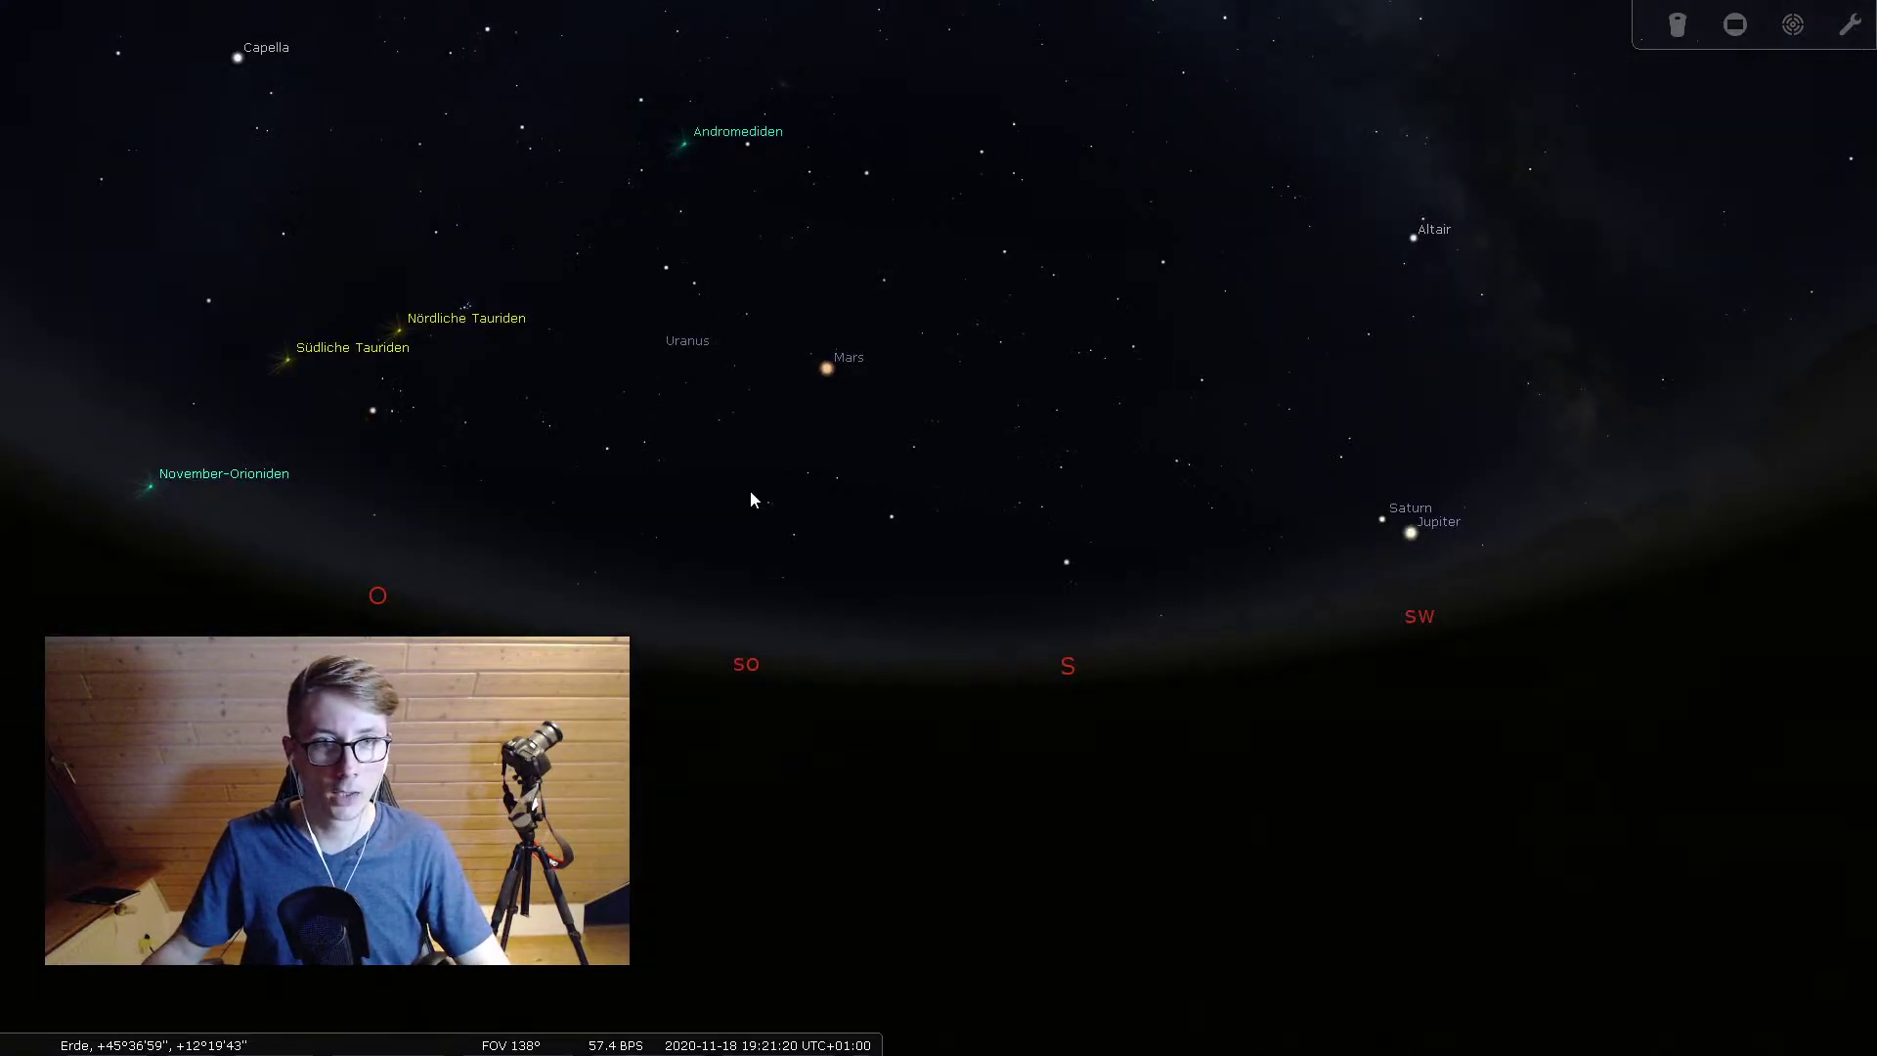
{"action": "left_click_drag", "start_coordinate": [336, 595], "coordinate": [1353, 482]}
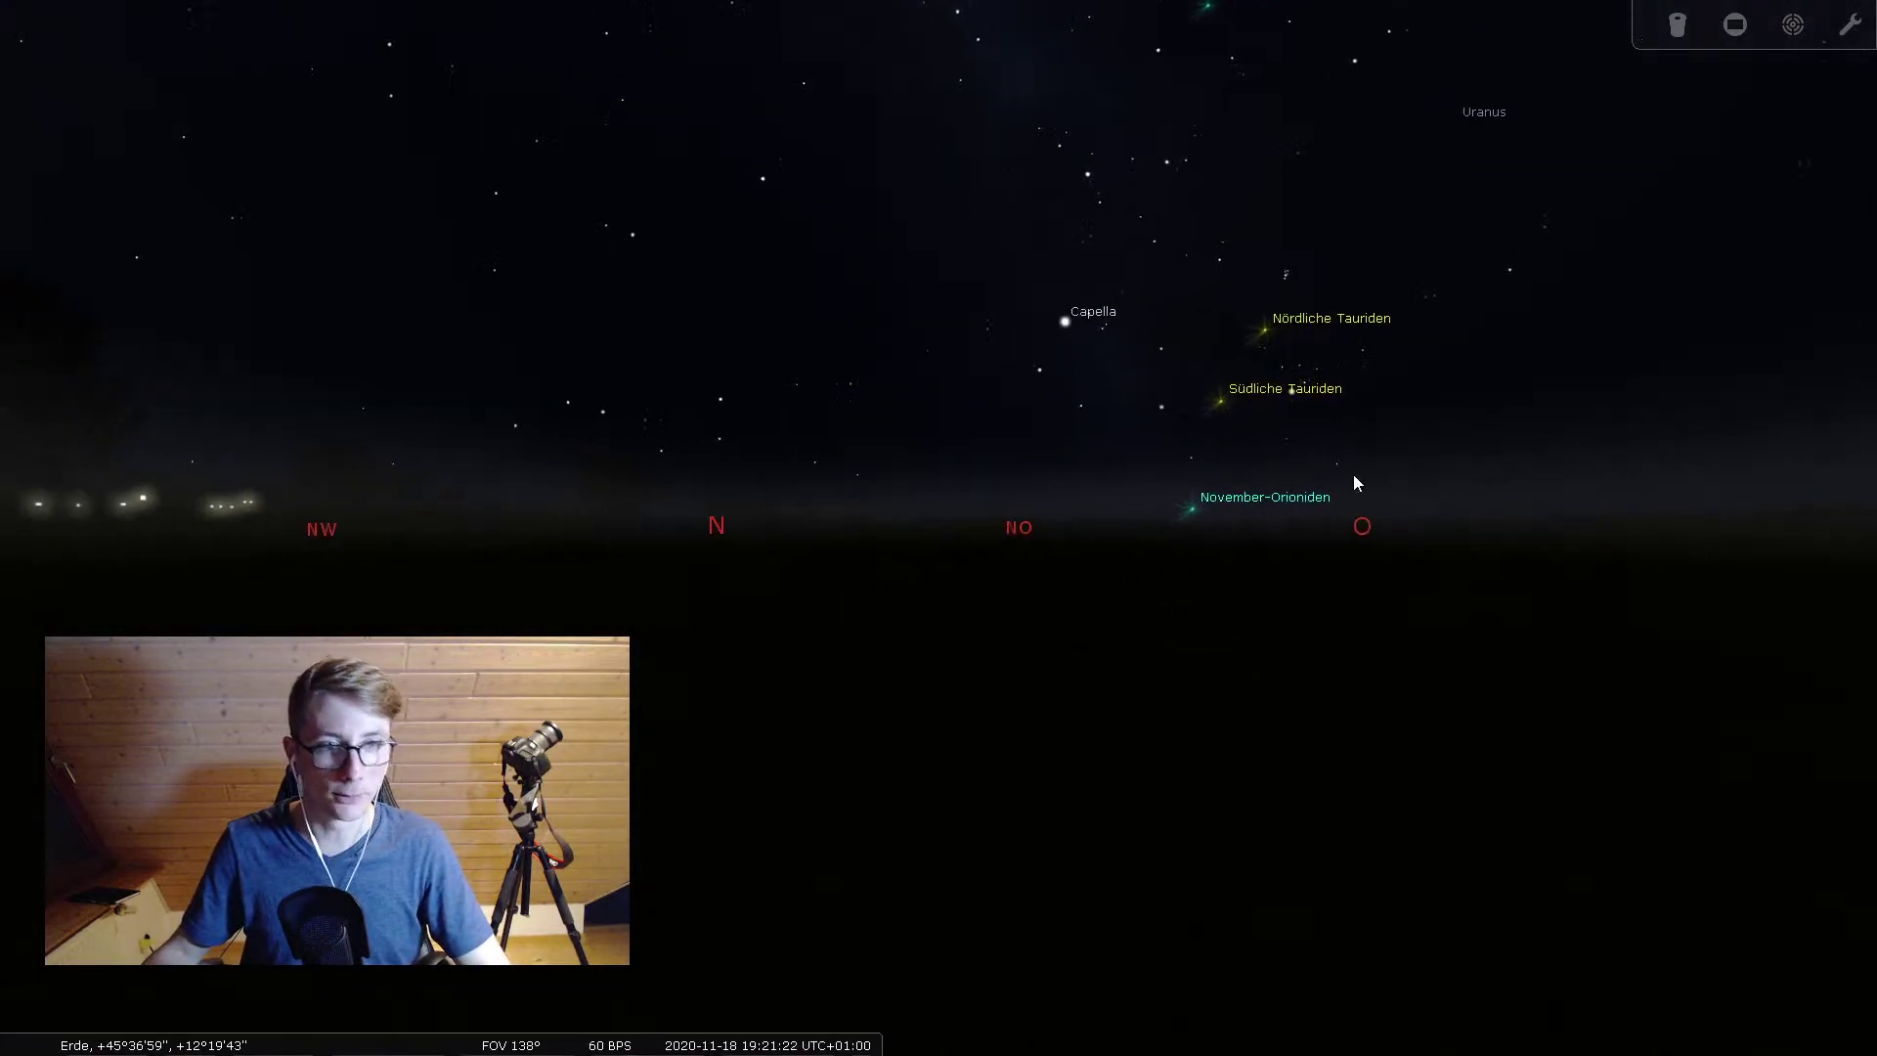
{"action": "left_click_drag", "start_coordinate": [755, 417], "coordinate": [1299, 779]}
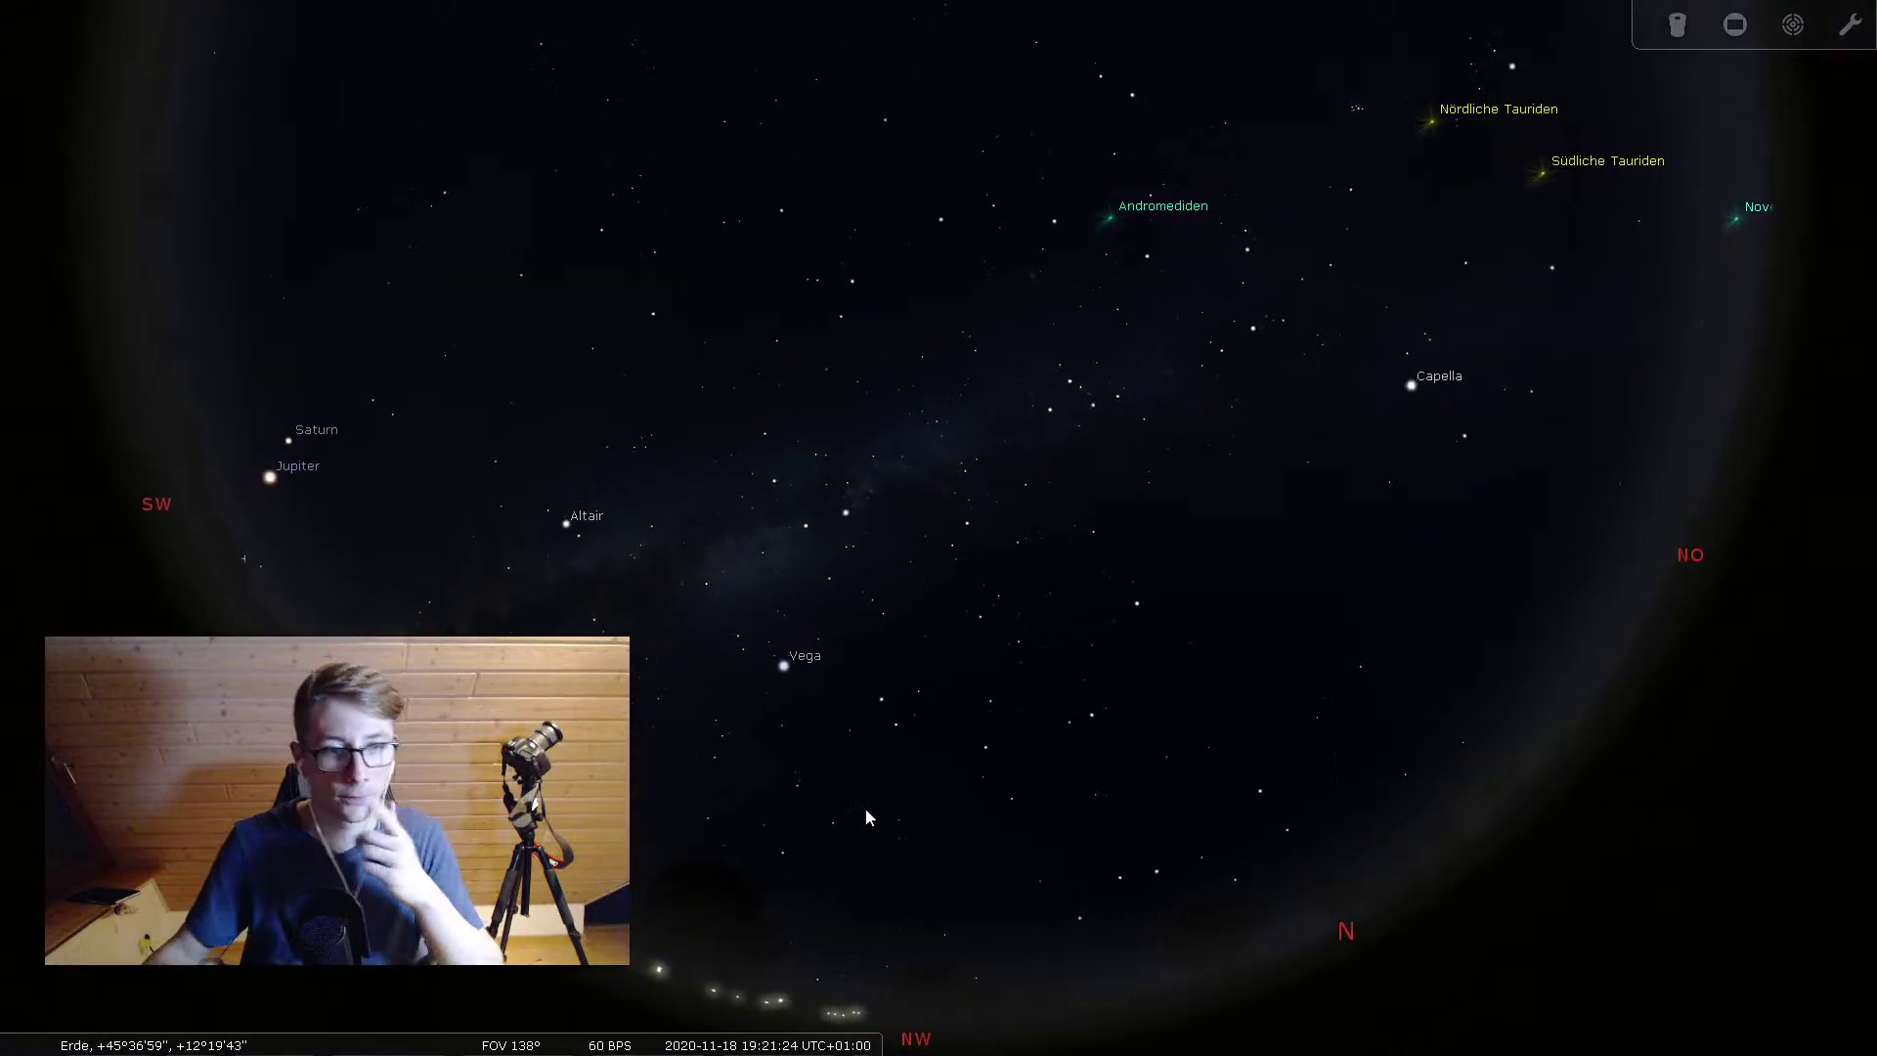
{"action": "left_click_drag", "start_coordinate": [867, 813], "coordinate": [913, 691]}
{"action": "scroll", "coordinate": [1399, 692], "scroll_direction": "up", "scroll_amount": 3}
{"action": "left_click_drag", "start_coordinate": [1398, 694], "coordinate": [946, 523]}
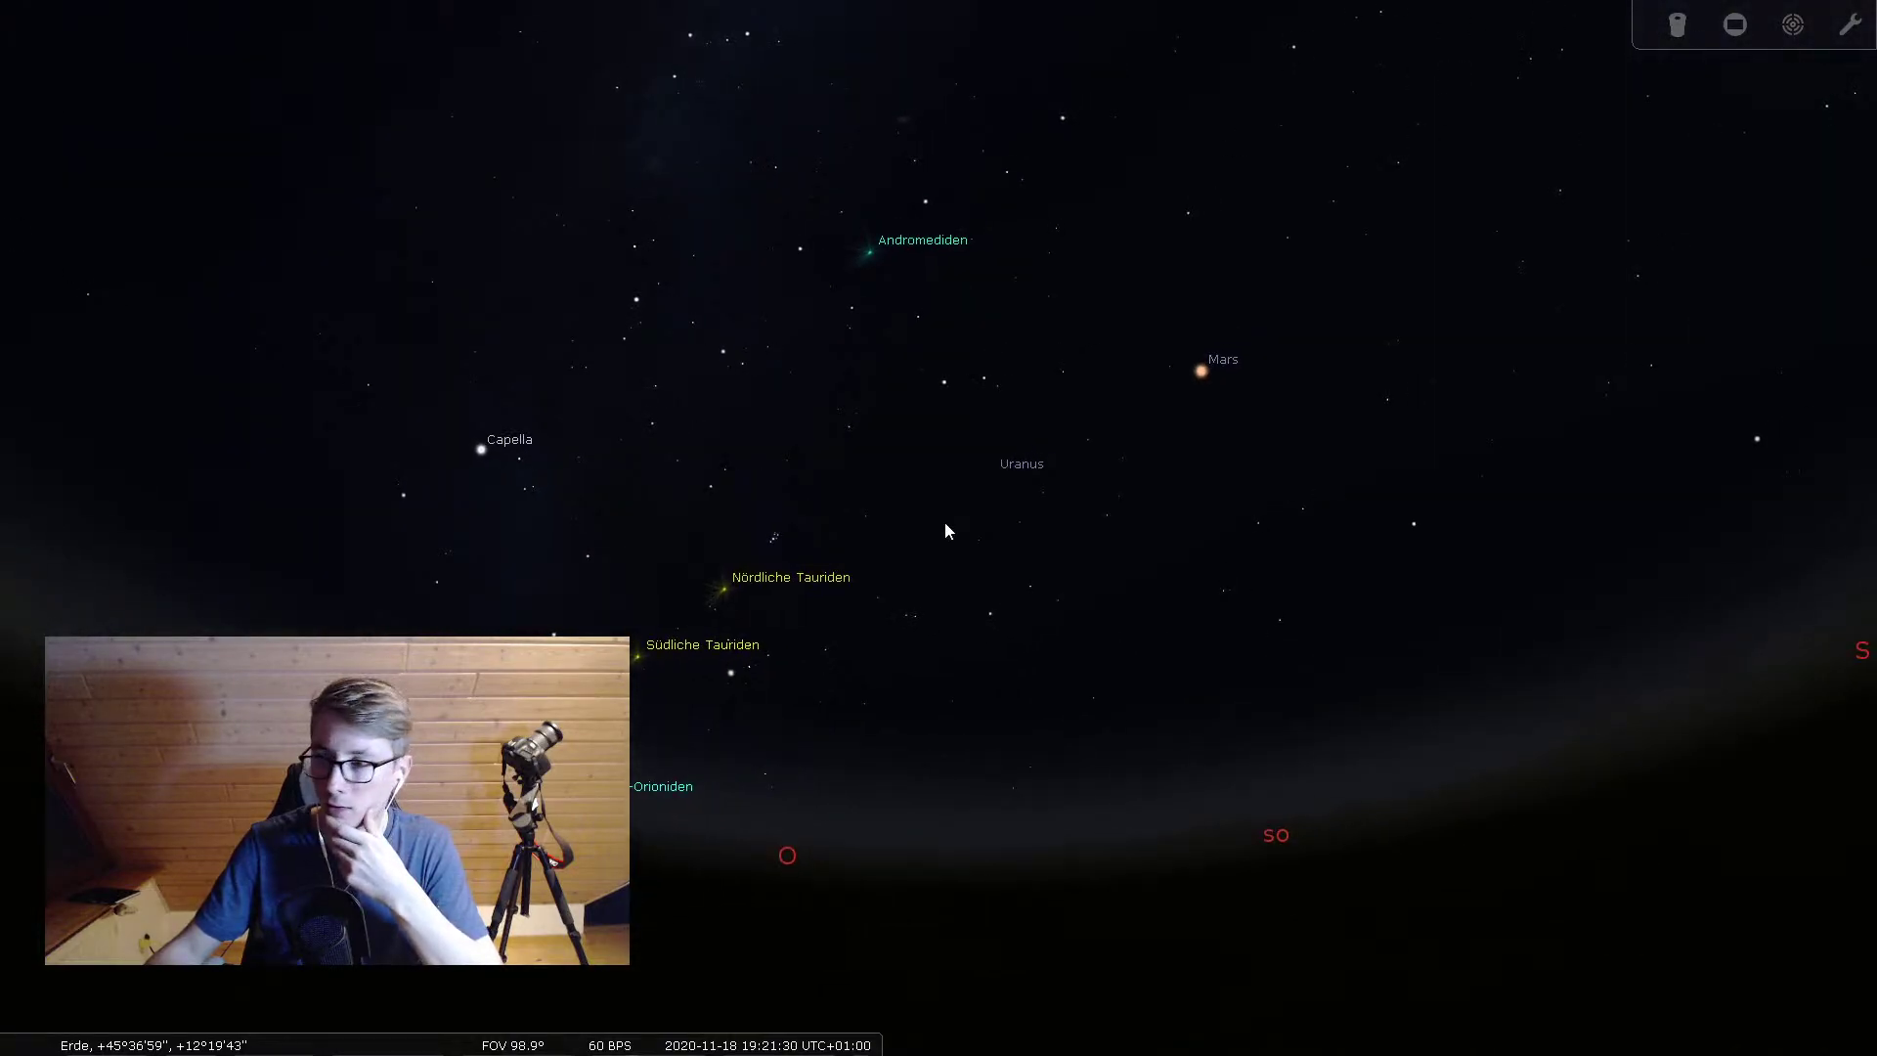
{"action": "scroll", "coordinate": [877, 614], "scroll_direction": "up", "scroll_amount": 2}
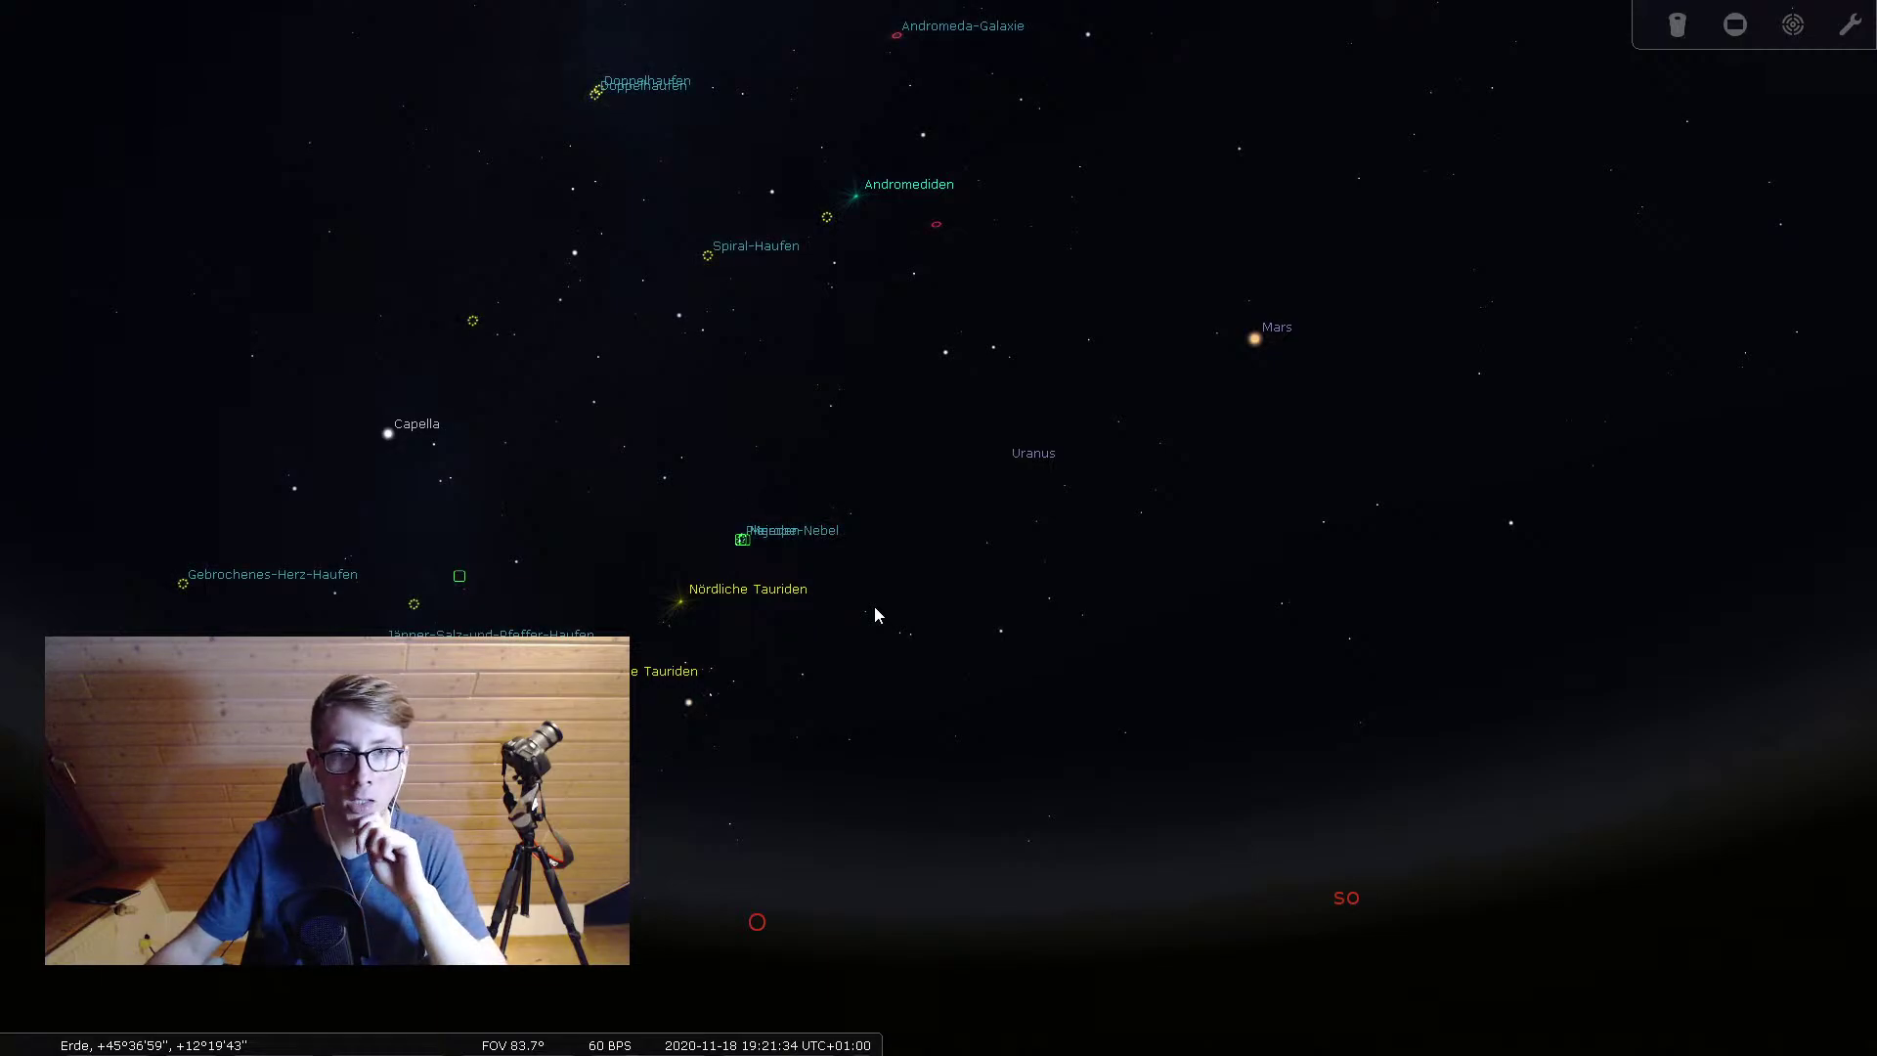
Examine the California Nebula (Kalifornien-Nebel) near Menkib up close
{"action": "left_click_drag", "start_coordinate": [847, 601], "coordinate": [1483, 661]}
{"action": "scroll", "coordinate": [1073, 550], "scroll_direction": "up", "scroll_amount": 5}
{"action": "scroll", "coordinate": [1299, 720], "scroll_direction": "up", "scroll_amount": 5}
{"action": "scroll", "coordinate": [1482, 661], "scroll_direction": "up", "scroll_amount": 3}
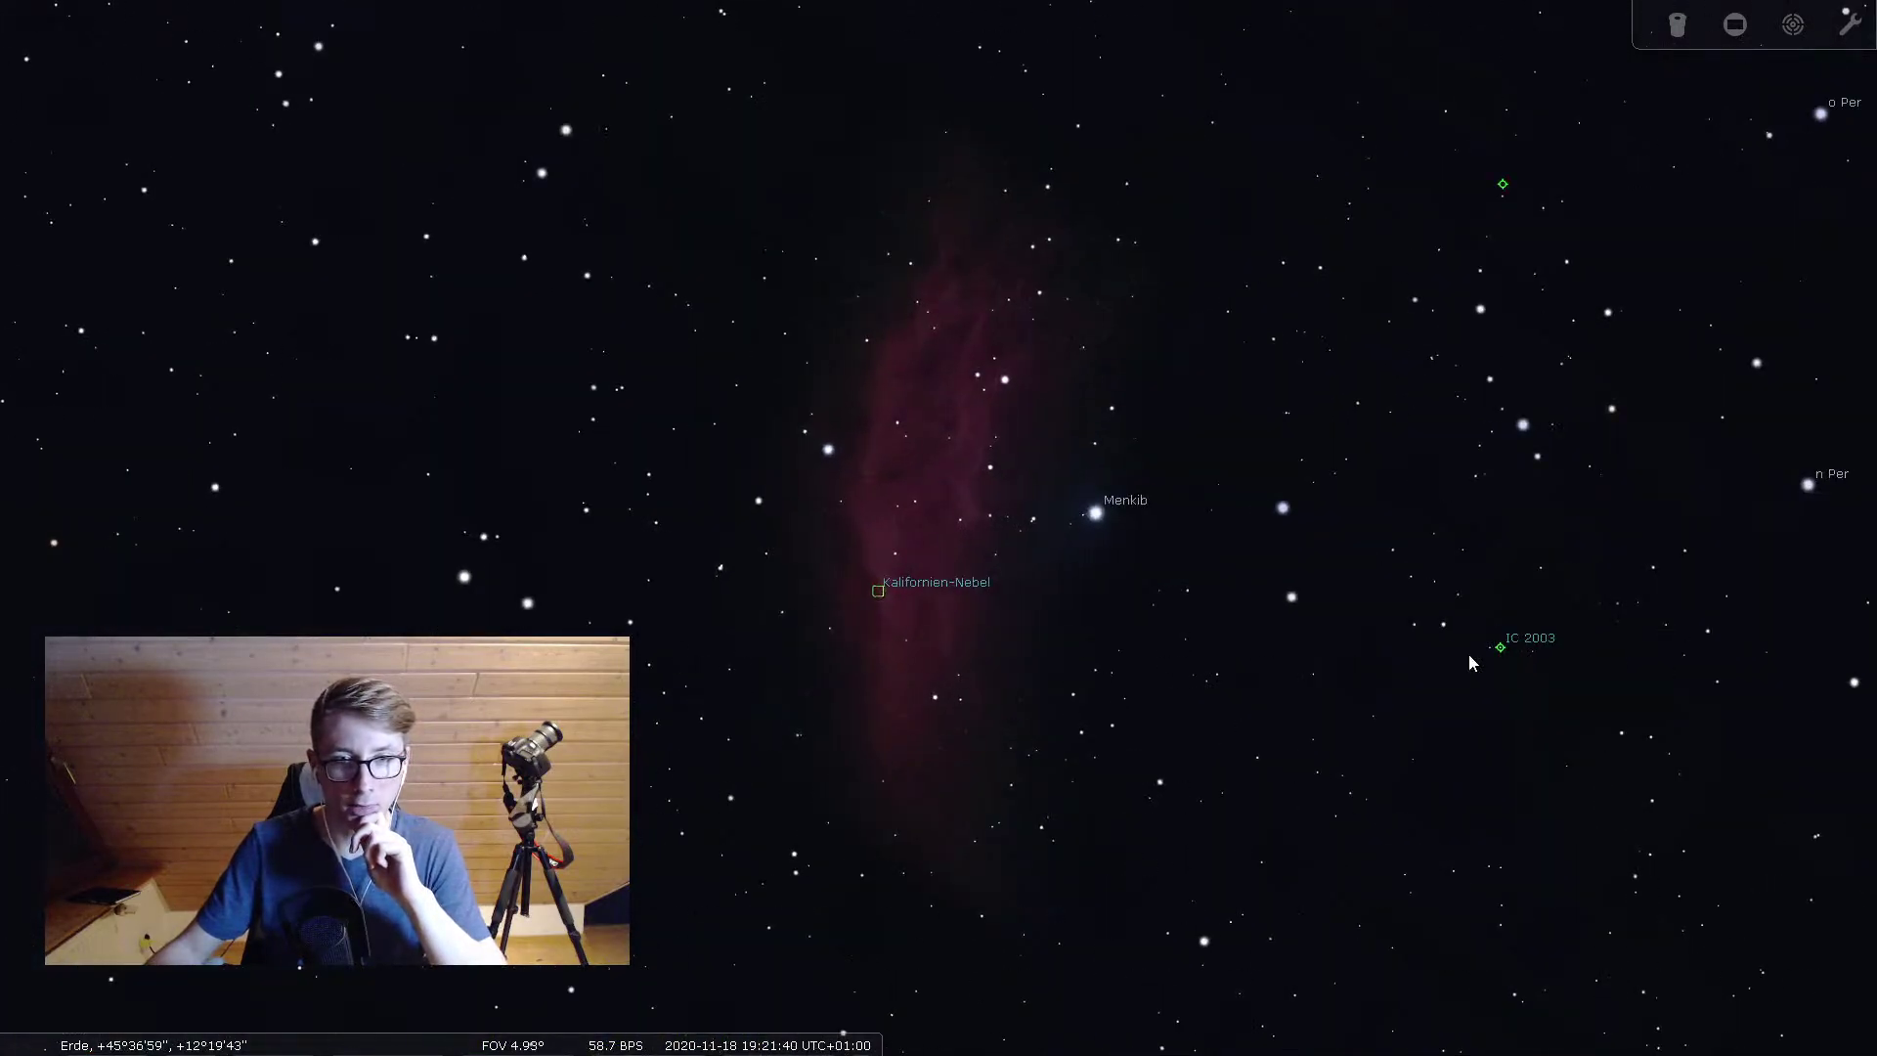
{"action": "scroll", "coordinate": [1457, 662], "scroll_direction": "down", "scroll_amount": 5}
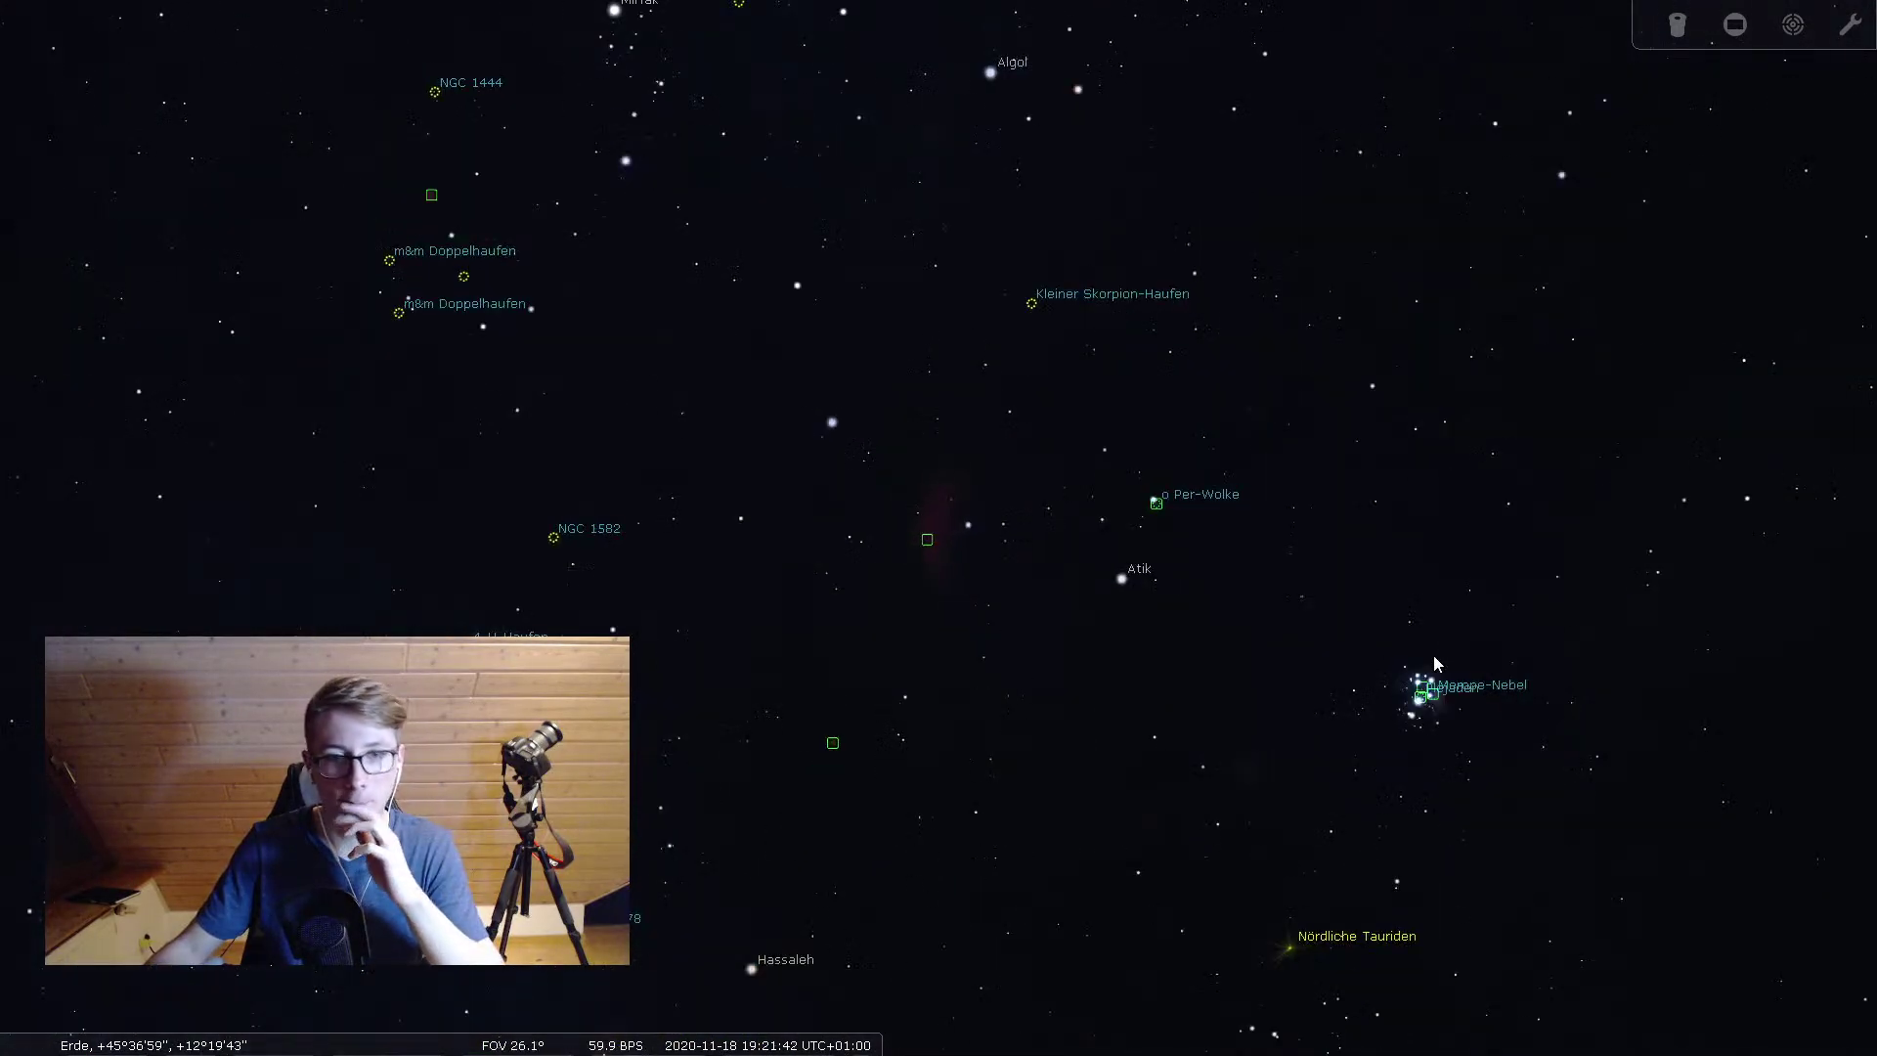
Examine the sky from the Pleiades through Perseus to the Double Cluster (Doppelhaufen) and the Heart Nebula region
{"action": "left_click_drag", "start_coordinate": [1478, 794], "coordinate": [1058, 532]}
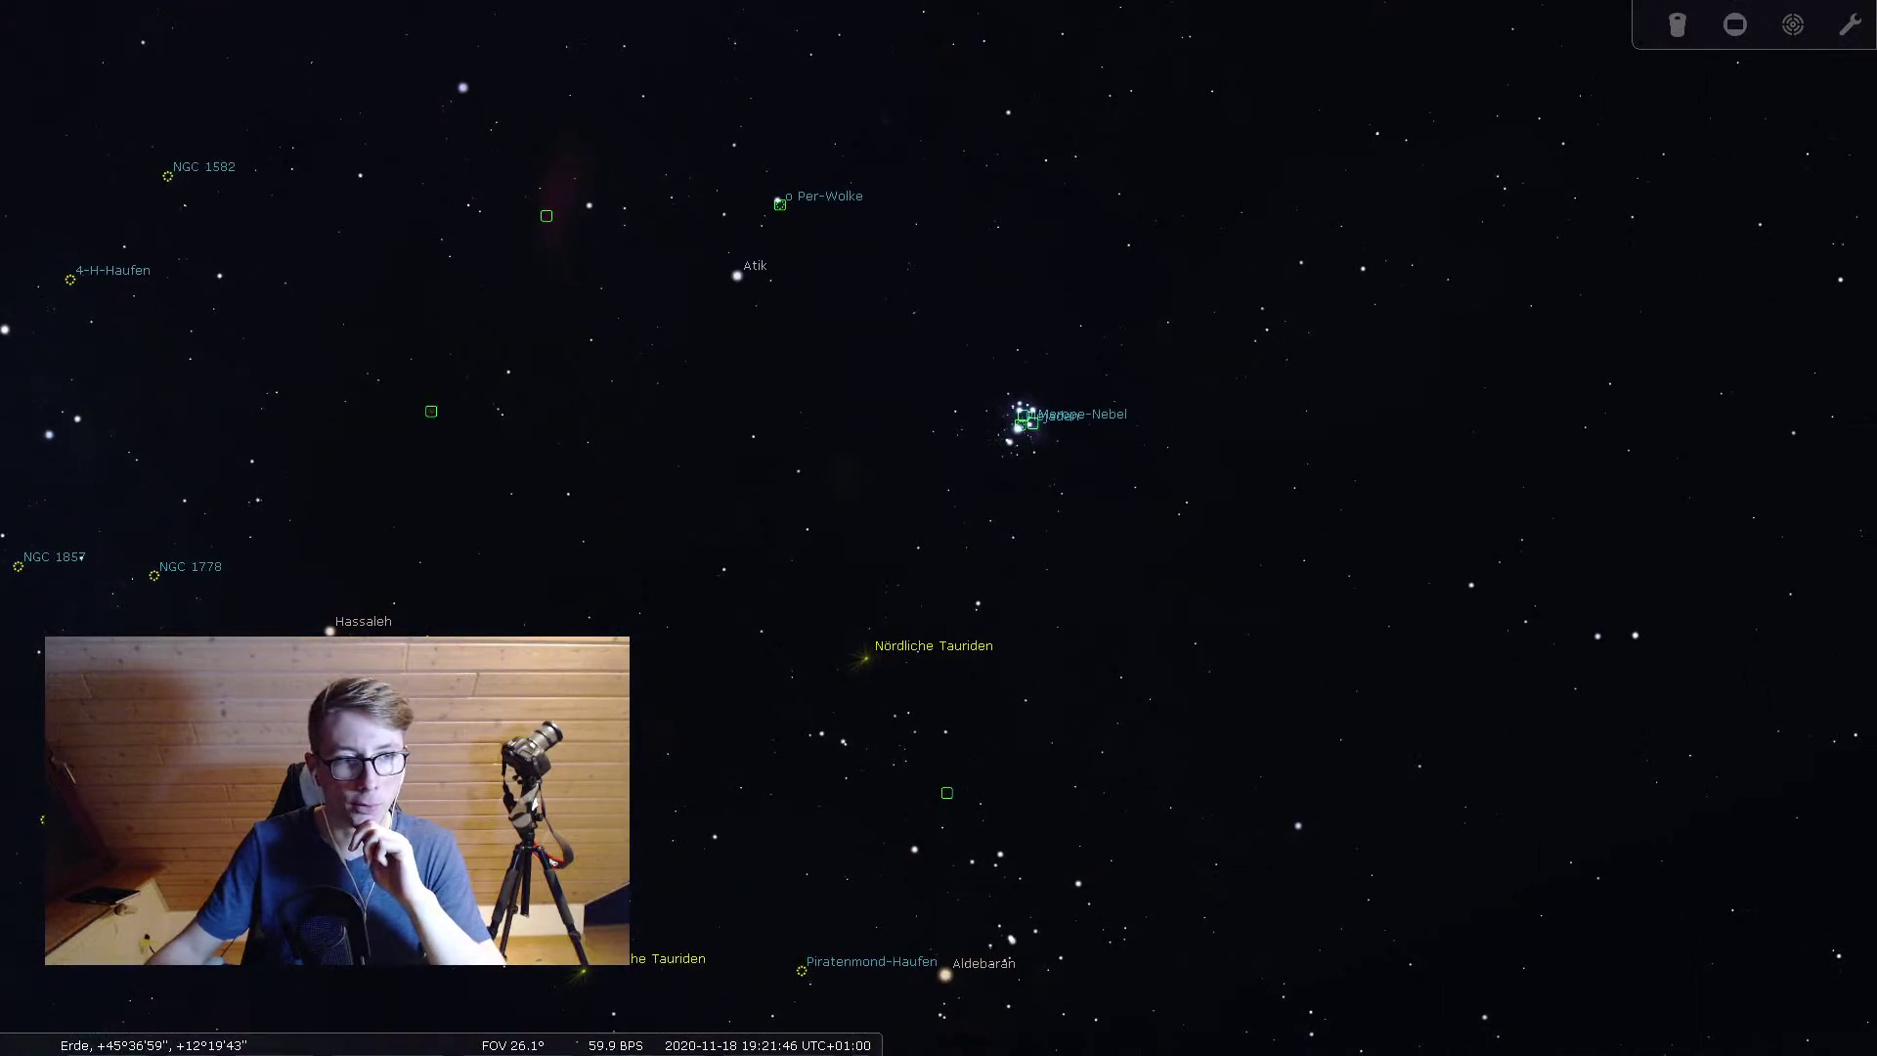
{"action": "left_click_drag", "start_coordinate": [642, 485], "coordinate": [1570, 907]}
{"action": "left_click_drag", "start_coordinate": [1025, 613], "coordinate": [1122, 600]}
{"action": "scroll", "coordinate": [1217, 587], "scroll_direction": "down", "scroll_amount": 3}
{"action": "scroll", "coordinate": [1123, 601], "scroll_direction": "up", "scroll_amount": 3}
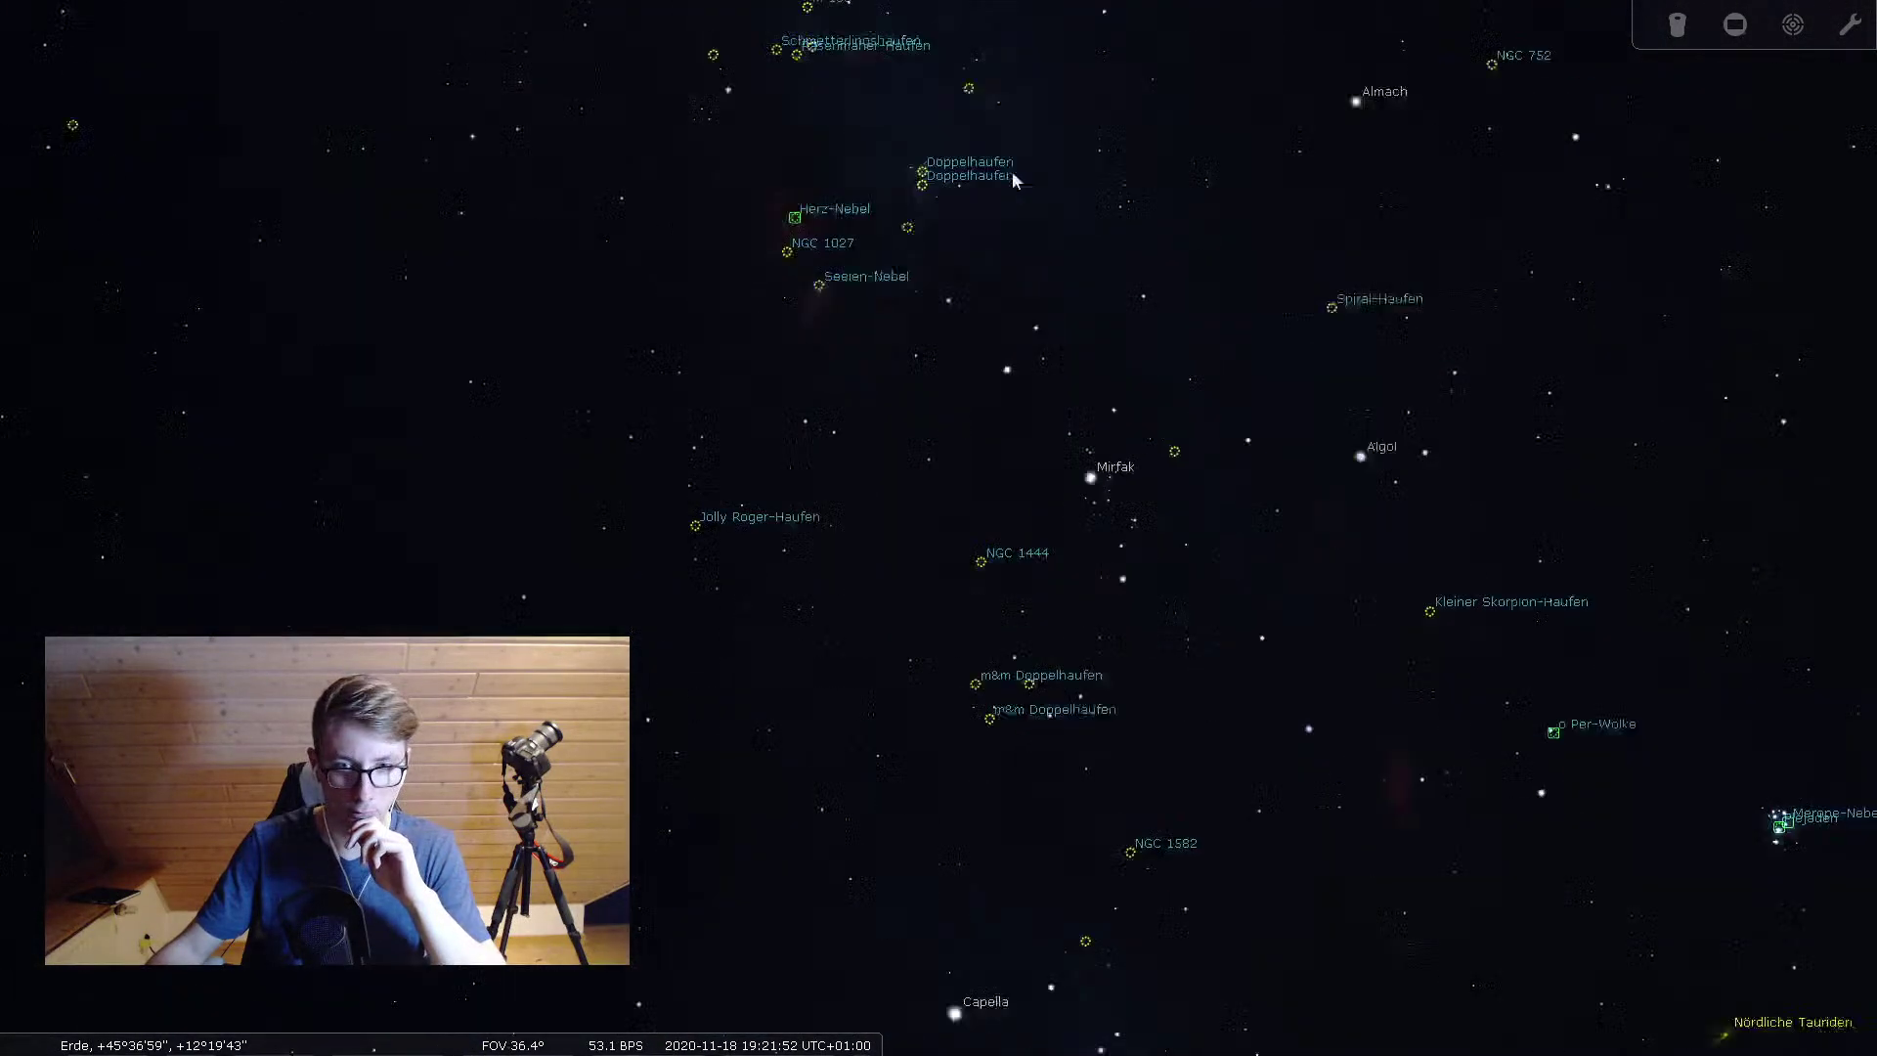
{"action": "left_click_drag", "start_coordinate": [1144, 411], "coordinate": [988, 860]}
{"action": "scroll", "coordinate": [1069, 685], "scroll_direction": "up", "scroll_amount": 10}
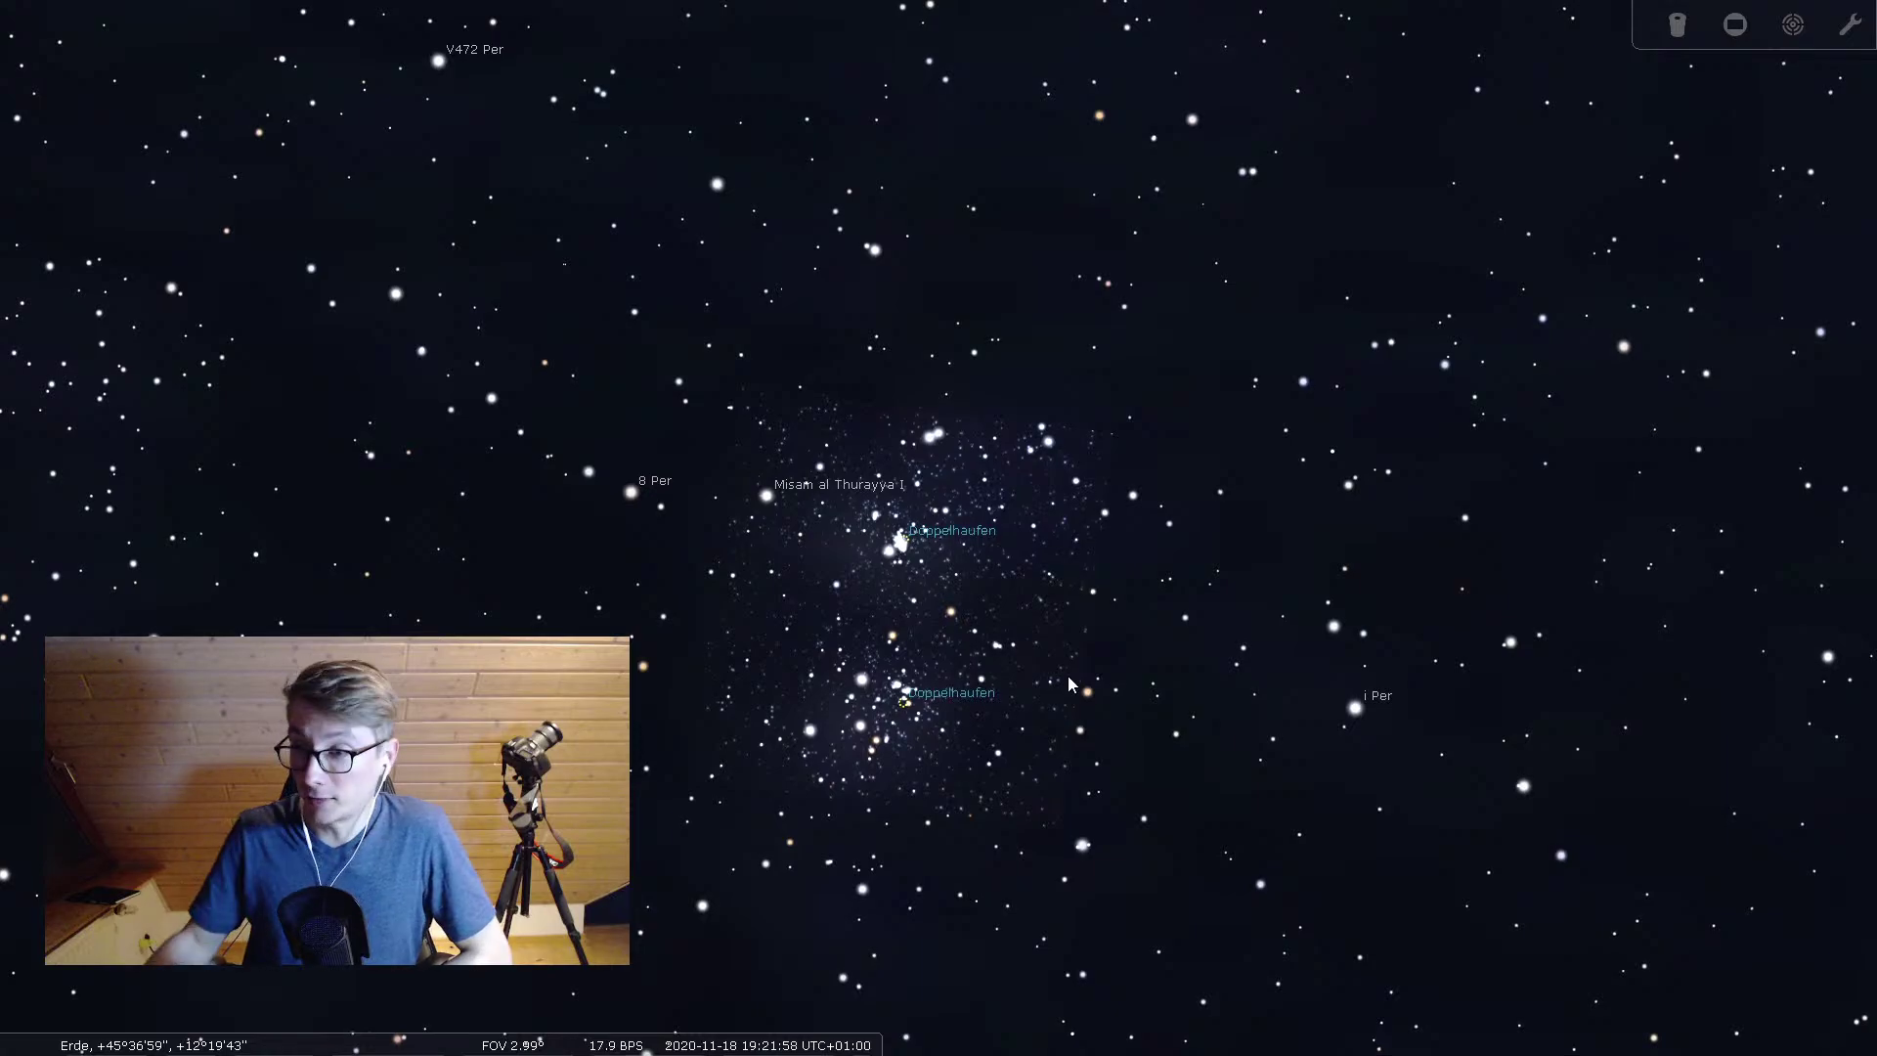
{"action": "scroll", "coordinate": [1271, 495], "scroll_direction": "down", "scroll_amount": 5}
{"action": "left_click_drag", "start_coordinate": [1293, 422], "coordinate": [1178, 546]}
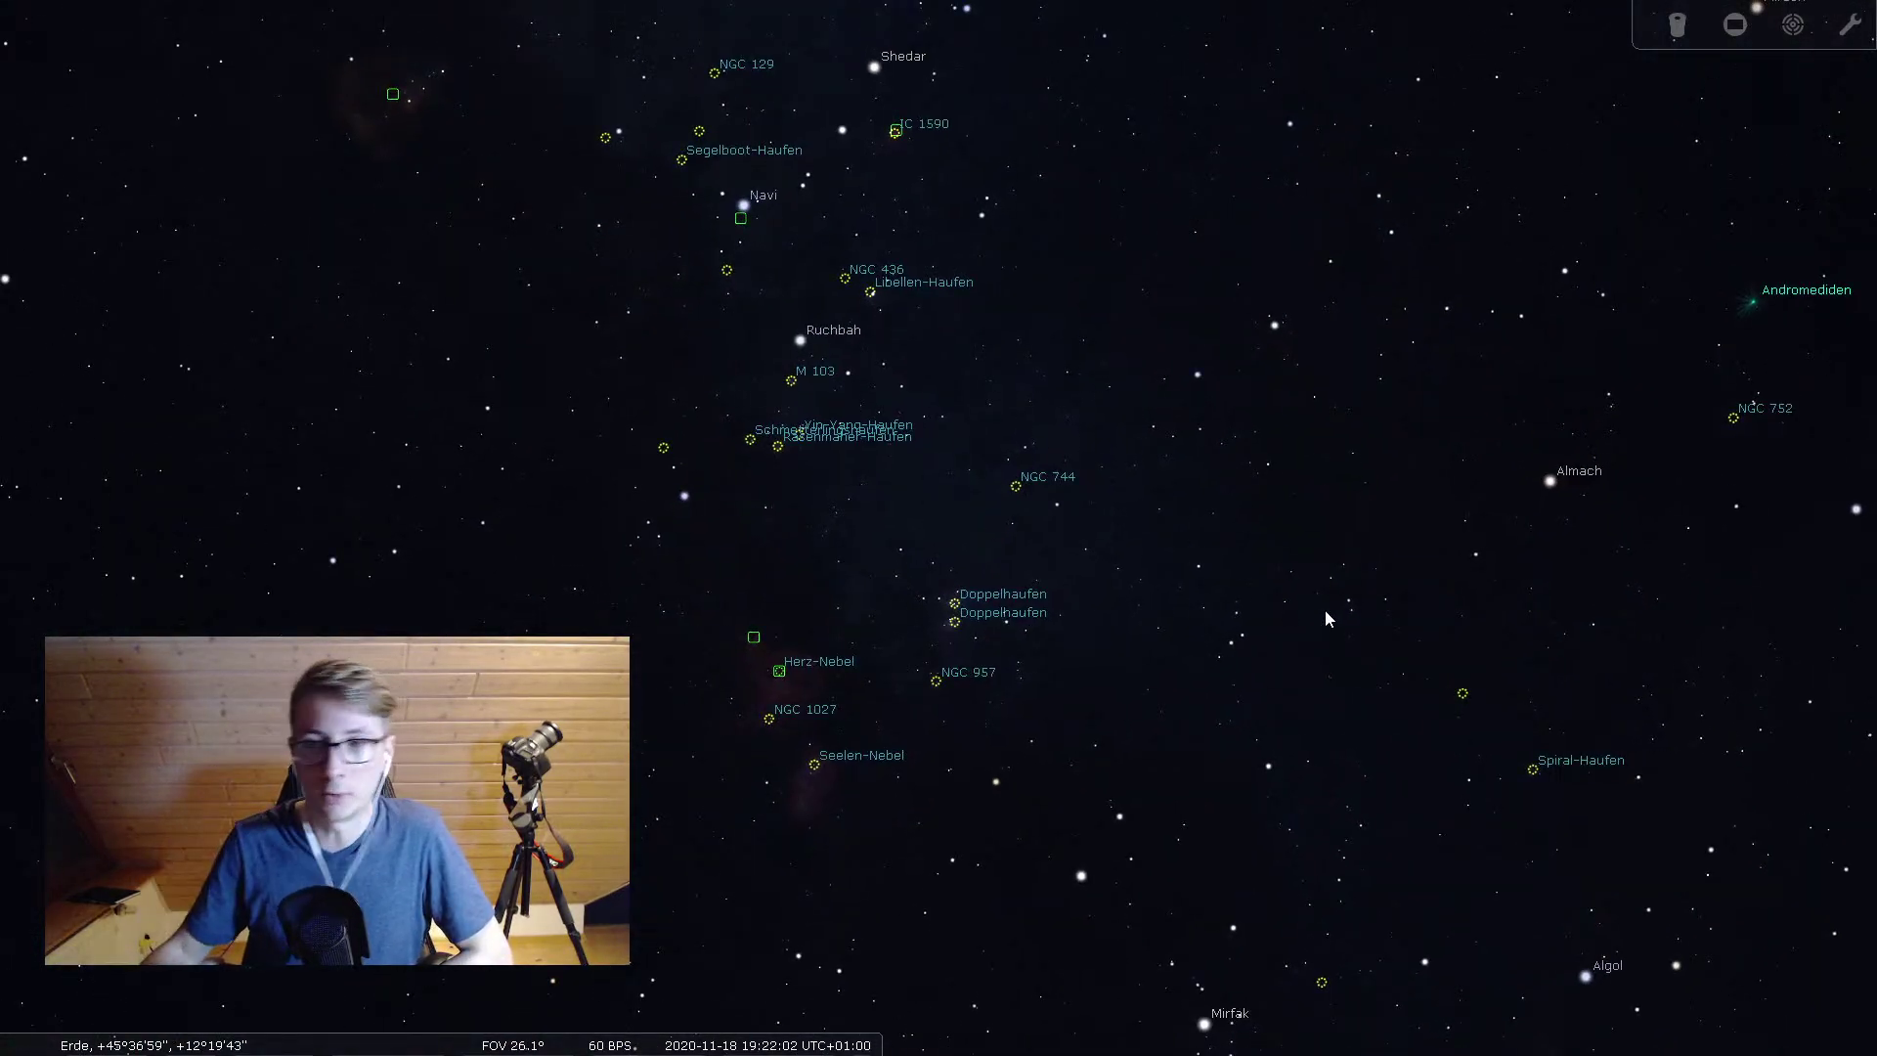
Examine the Triangulum Galaxy (Dreiecksgalaxie) and its labelled objects up close
{"action": "left_click_drag", "start_coordinate": [1434, 635], "coordinate": [723, 372]}
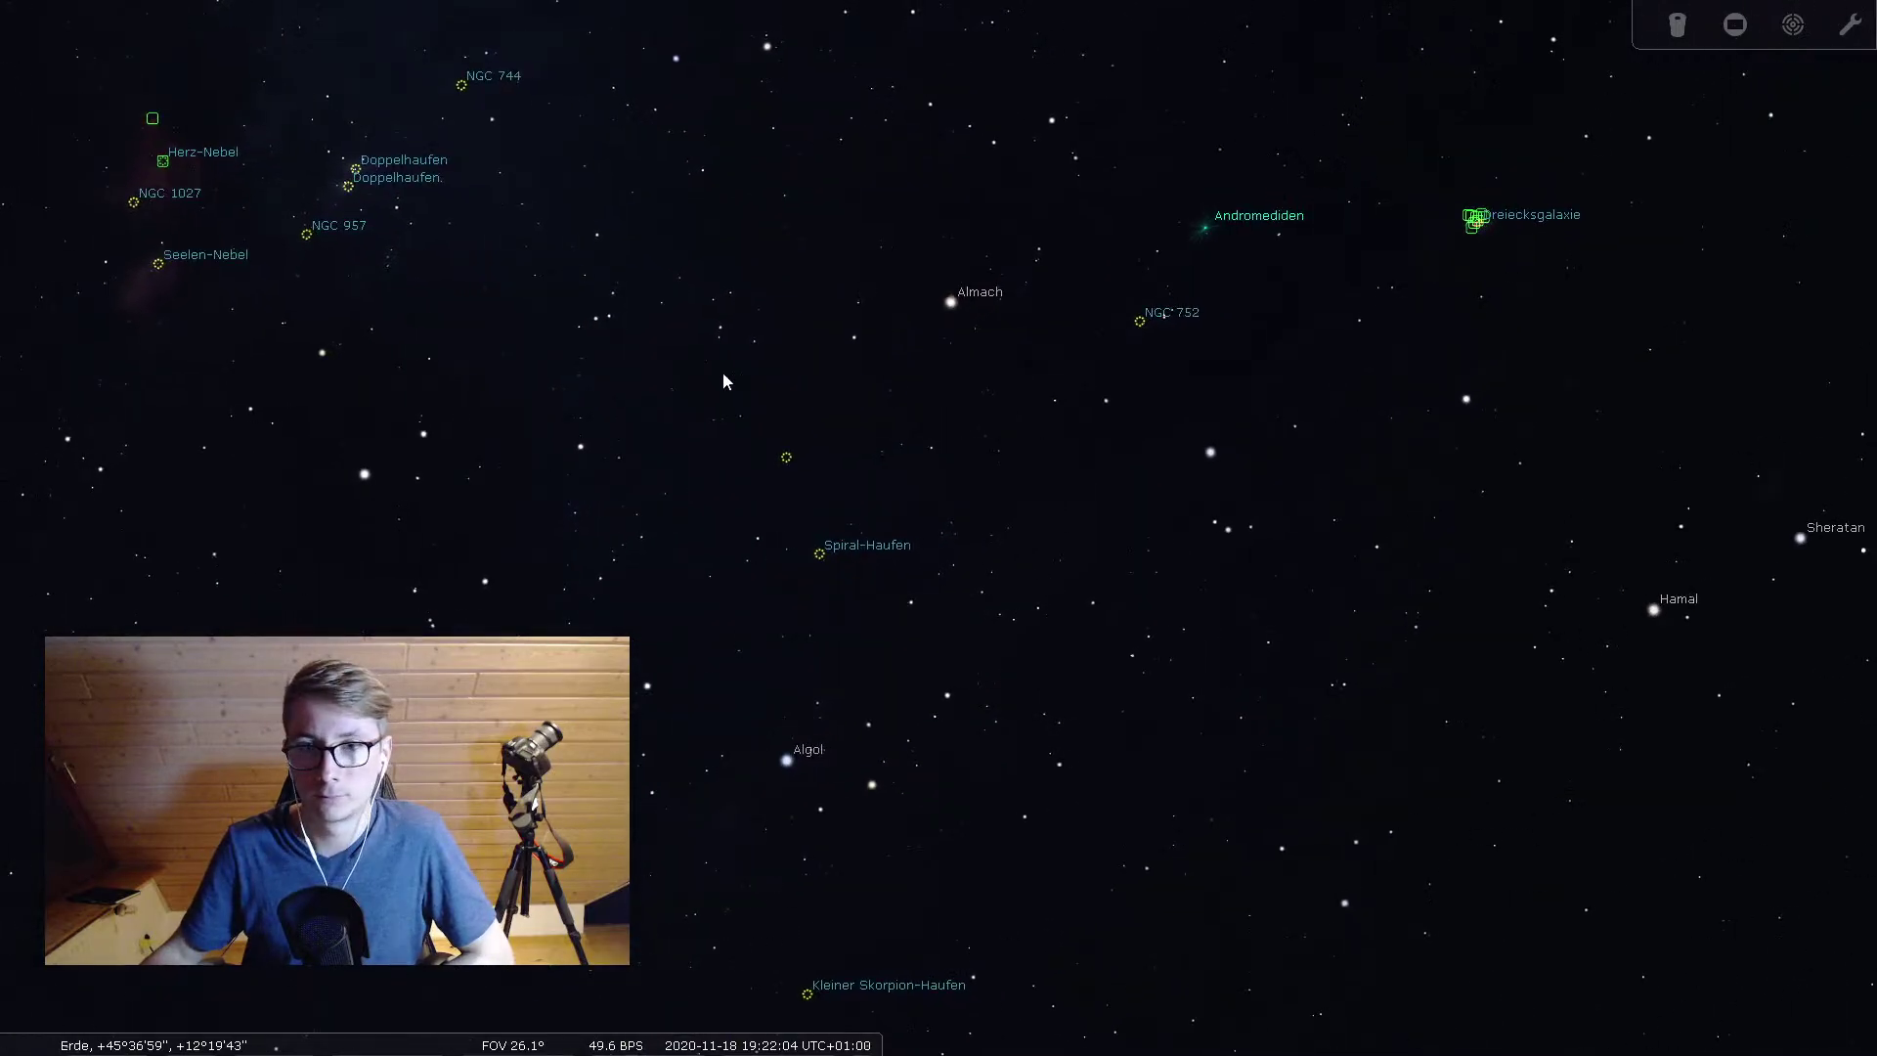
{"action": "left_click_drag", "start_coordinate": [1518, 471], "coordinate": [1106, 667]}
{"action": "key", "text": "slash"}
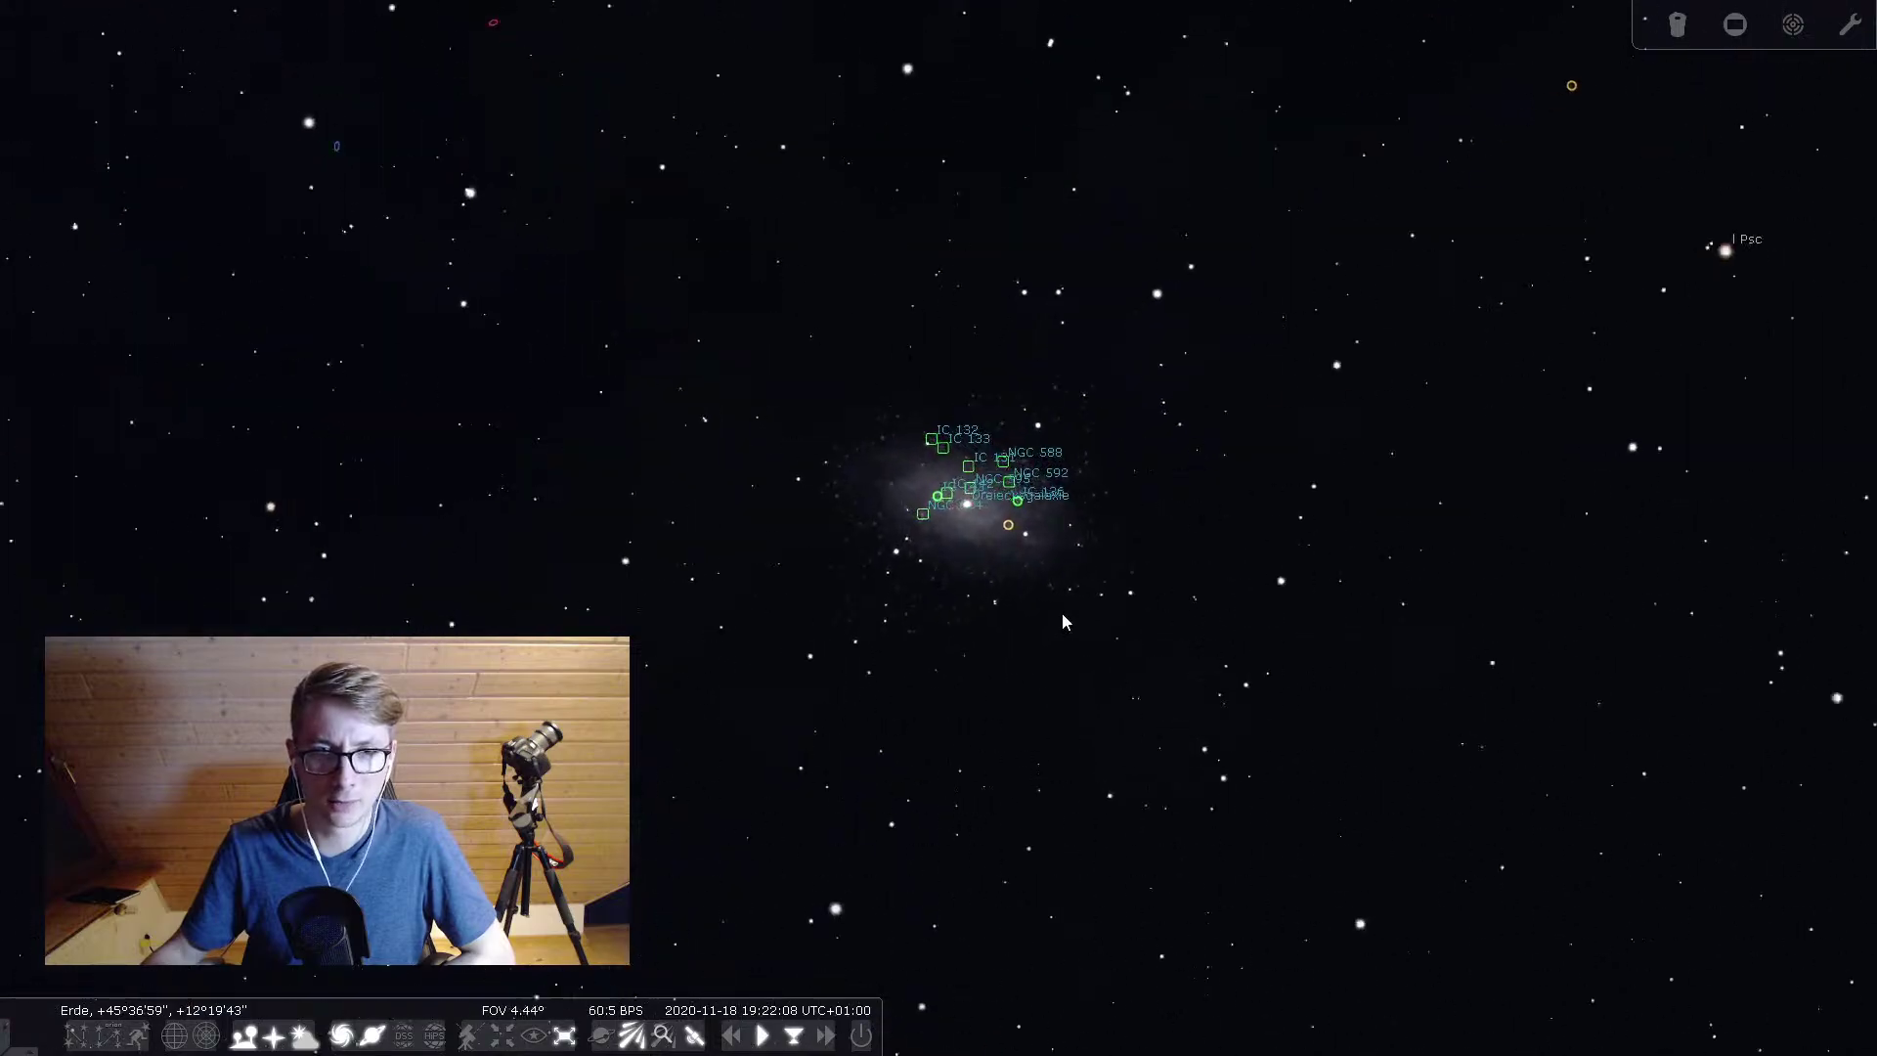
Survey the sky from the Triangulum Galaxy through Perseus, Auriga and Taurus to the Kaffaljidhma area in Cetus
{"action": "scroll", "coordinate": [1076, 696], "scroll_direction": "down", "scroll_amount": 3}
{"action": "left_click_drag", "start_coordinate": [894, 763], "coordinate": [1486, 142]}
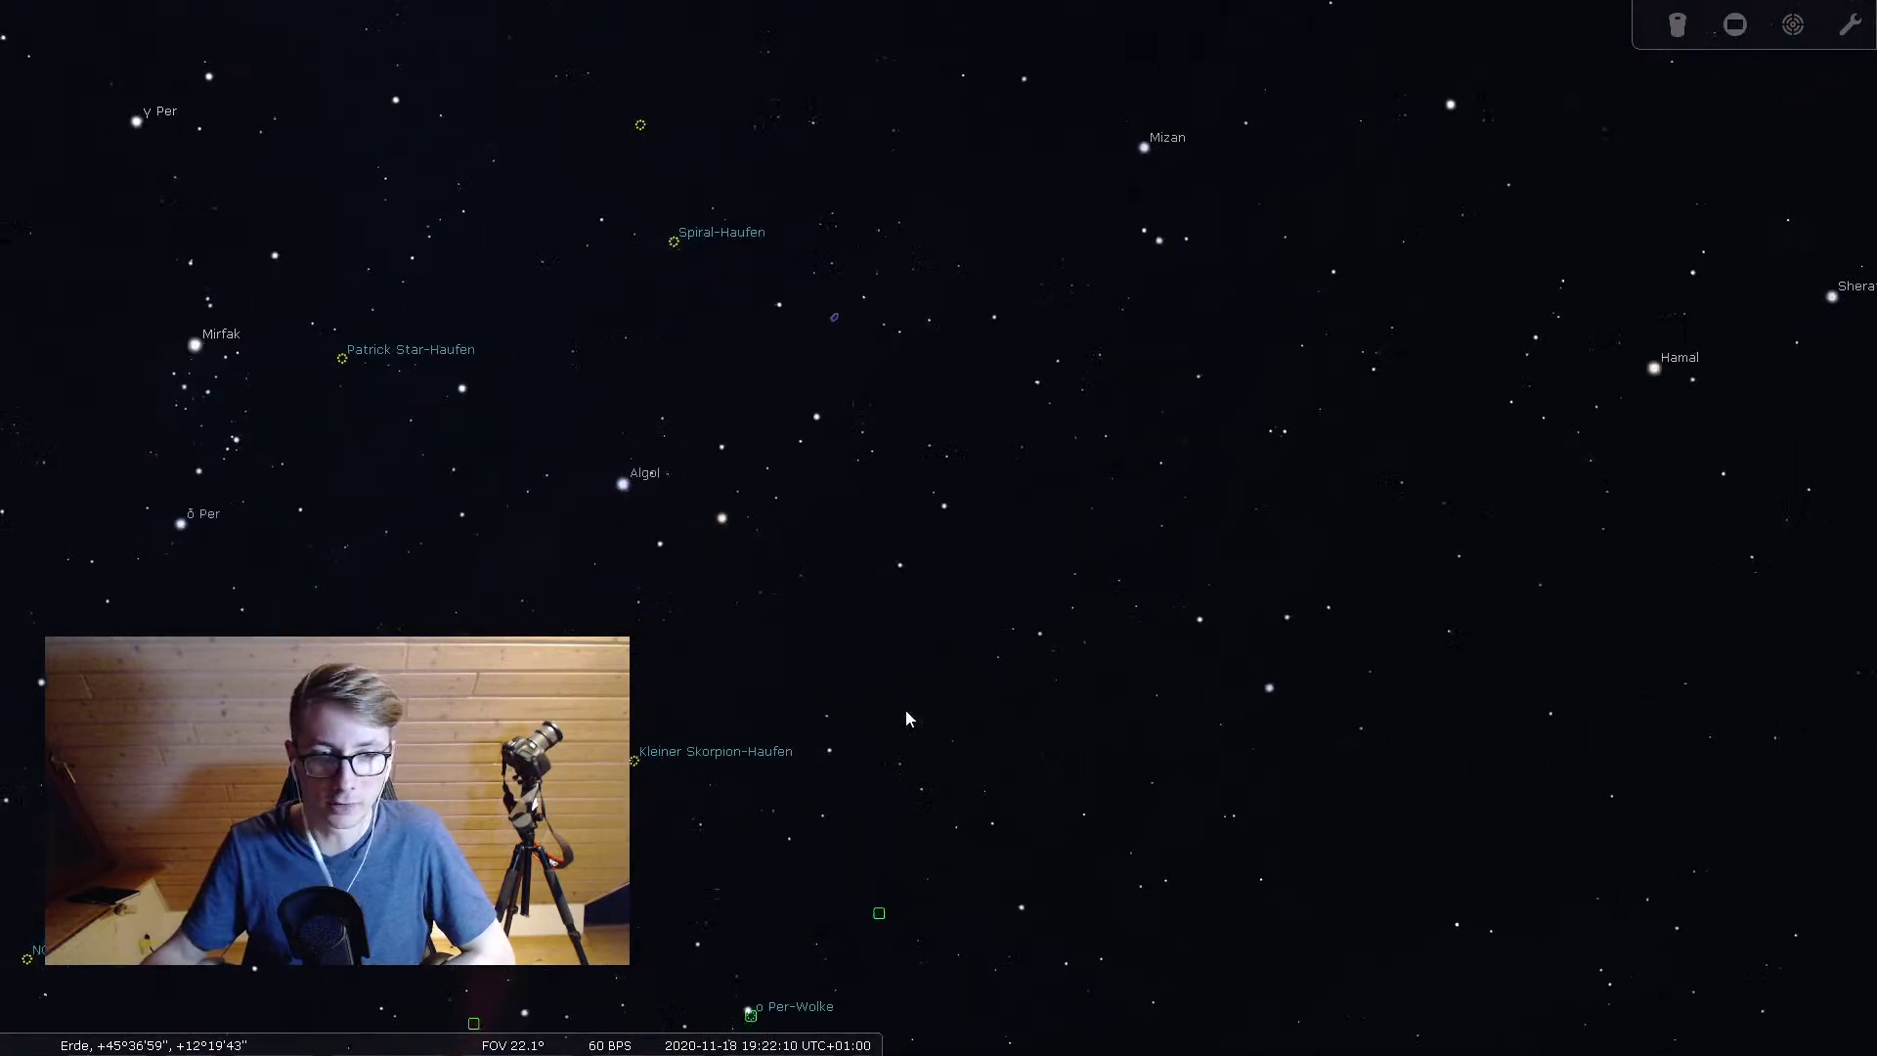
{"action": "left_click_drag", "start_coordinate": [906, 713], "coordinate": [1293, 254]}
{"action": "left_click_drag", "start_coordinate": [1205, 906], "coordinate": [1046, 509]}
{"action": "left_click_drag", "start_coordinate": [896, 847], "coordinate": [1291, 550]}
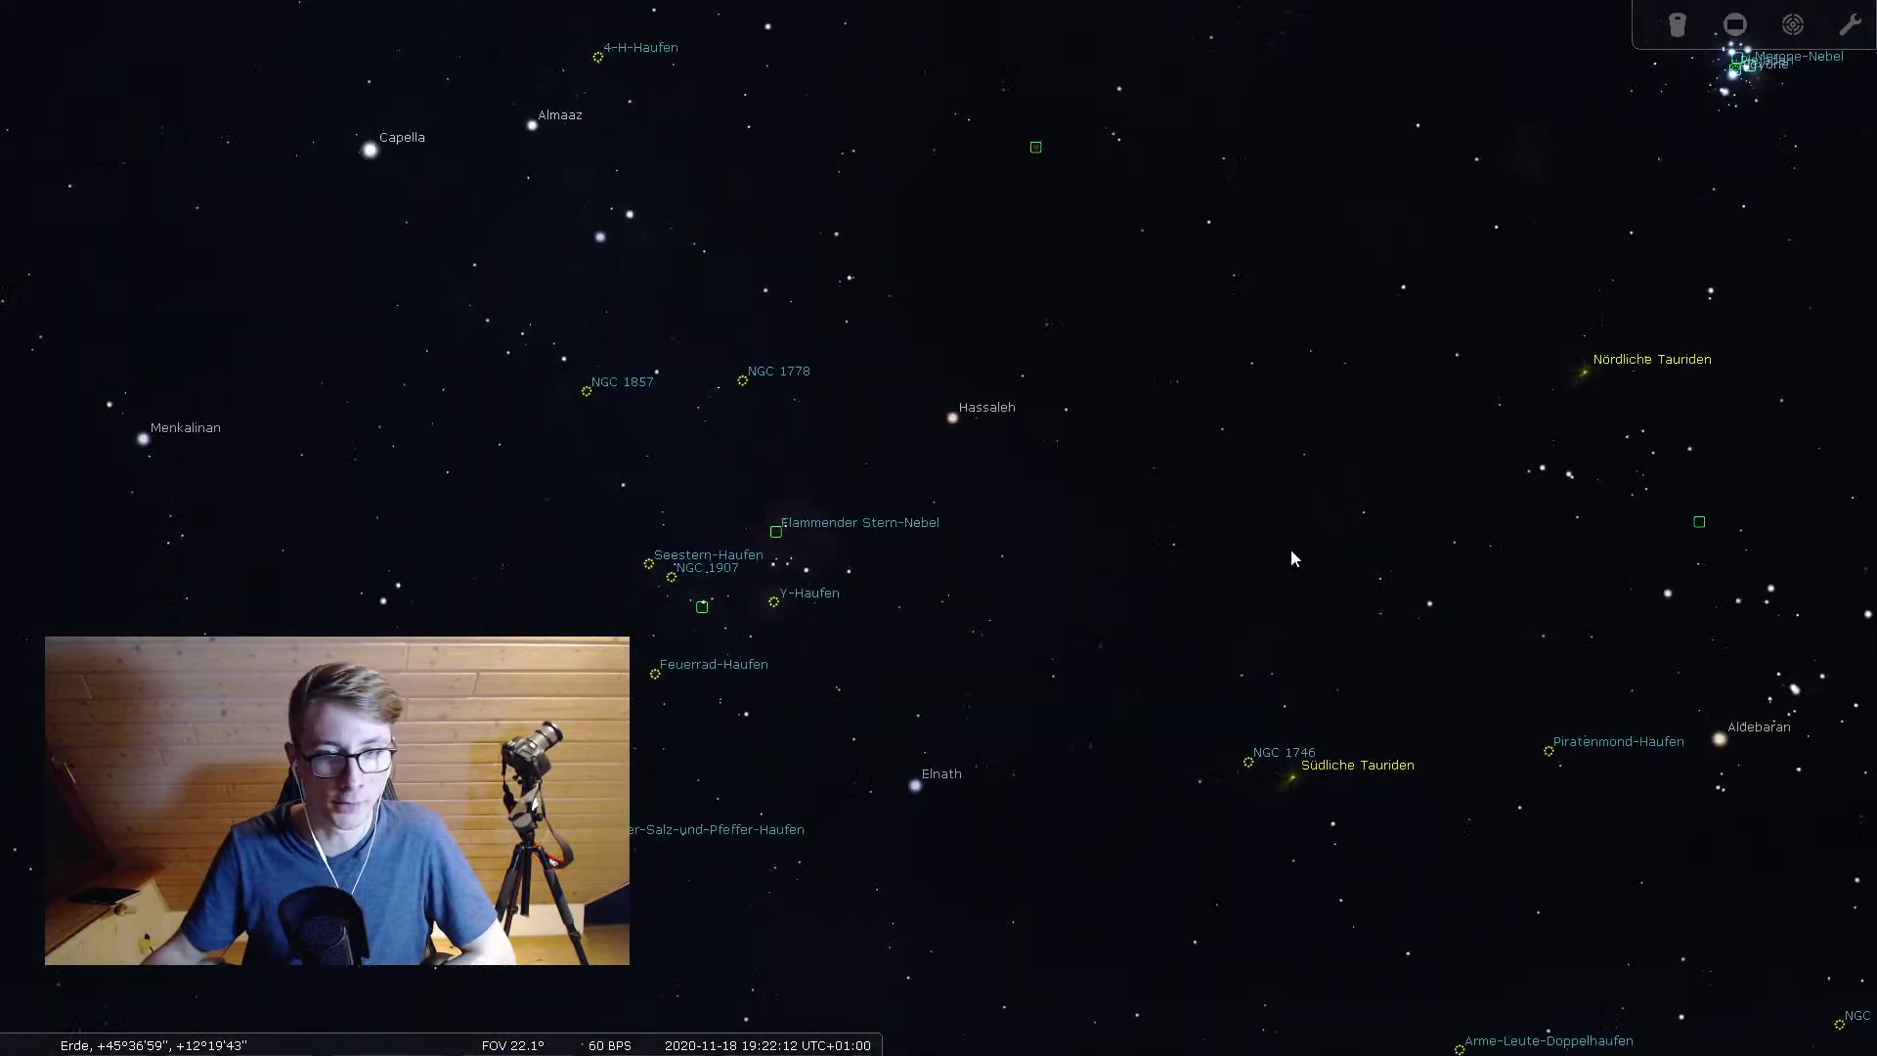
{"action": "left_click_drag", "start_coordinate": [1424, 741], "coordinate": [800, 585]}
{"action": "left_click_drag", "start_coordinate": [1271, 685], "coordinate": [456, 621]}
{"action": "scroll", "coordinate": [1046, 622], "scroll_direction": "up", "scroll_amount": 3}
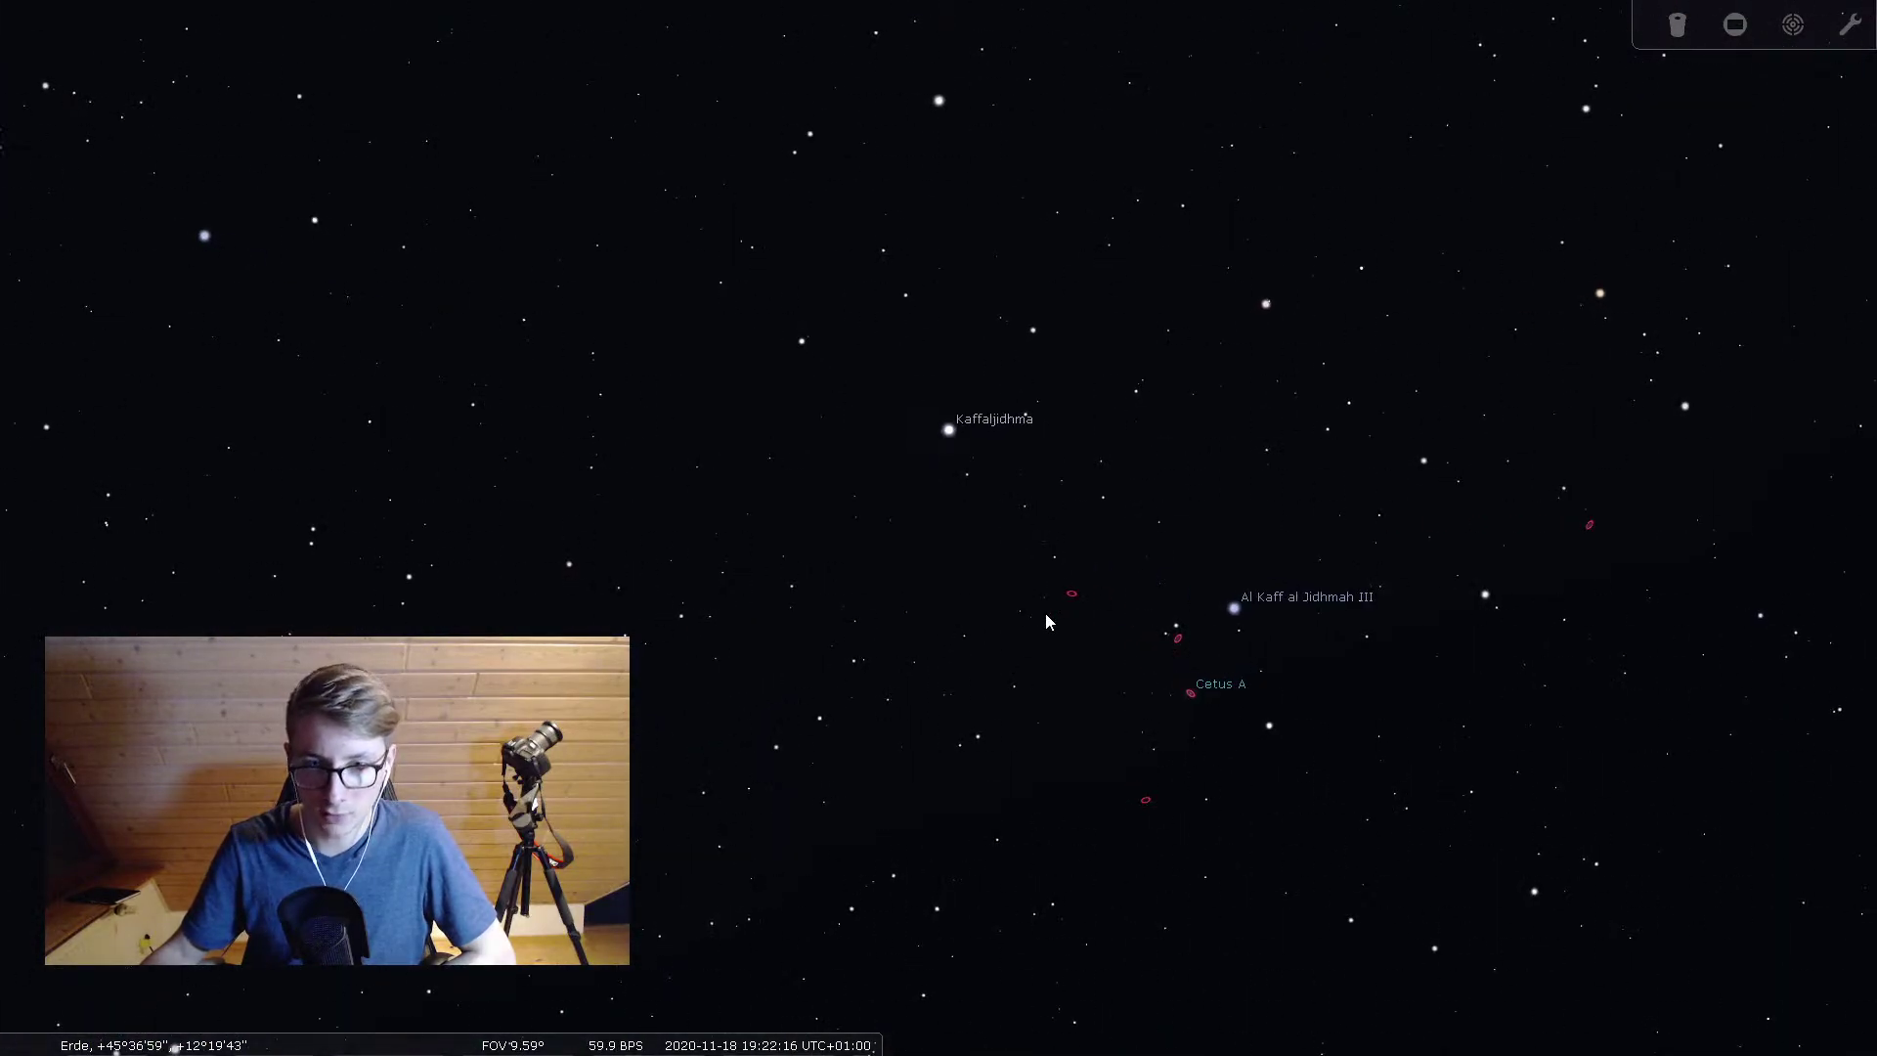
Select the galaxy Cetus A (M 77), examine it up close, and return to a wider view of its surroundings
{"action": "left_click", "coordinate": [1223, 694]}
{"action": "scroll", "coordinate": [1234, 784], "scroll_direction": "up", "scroll_amount": 3}
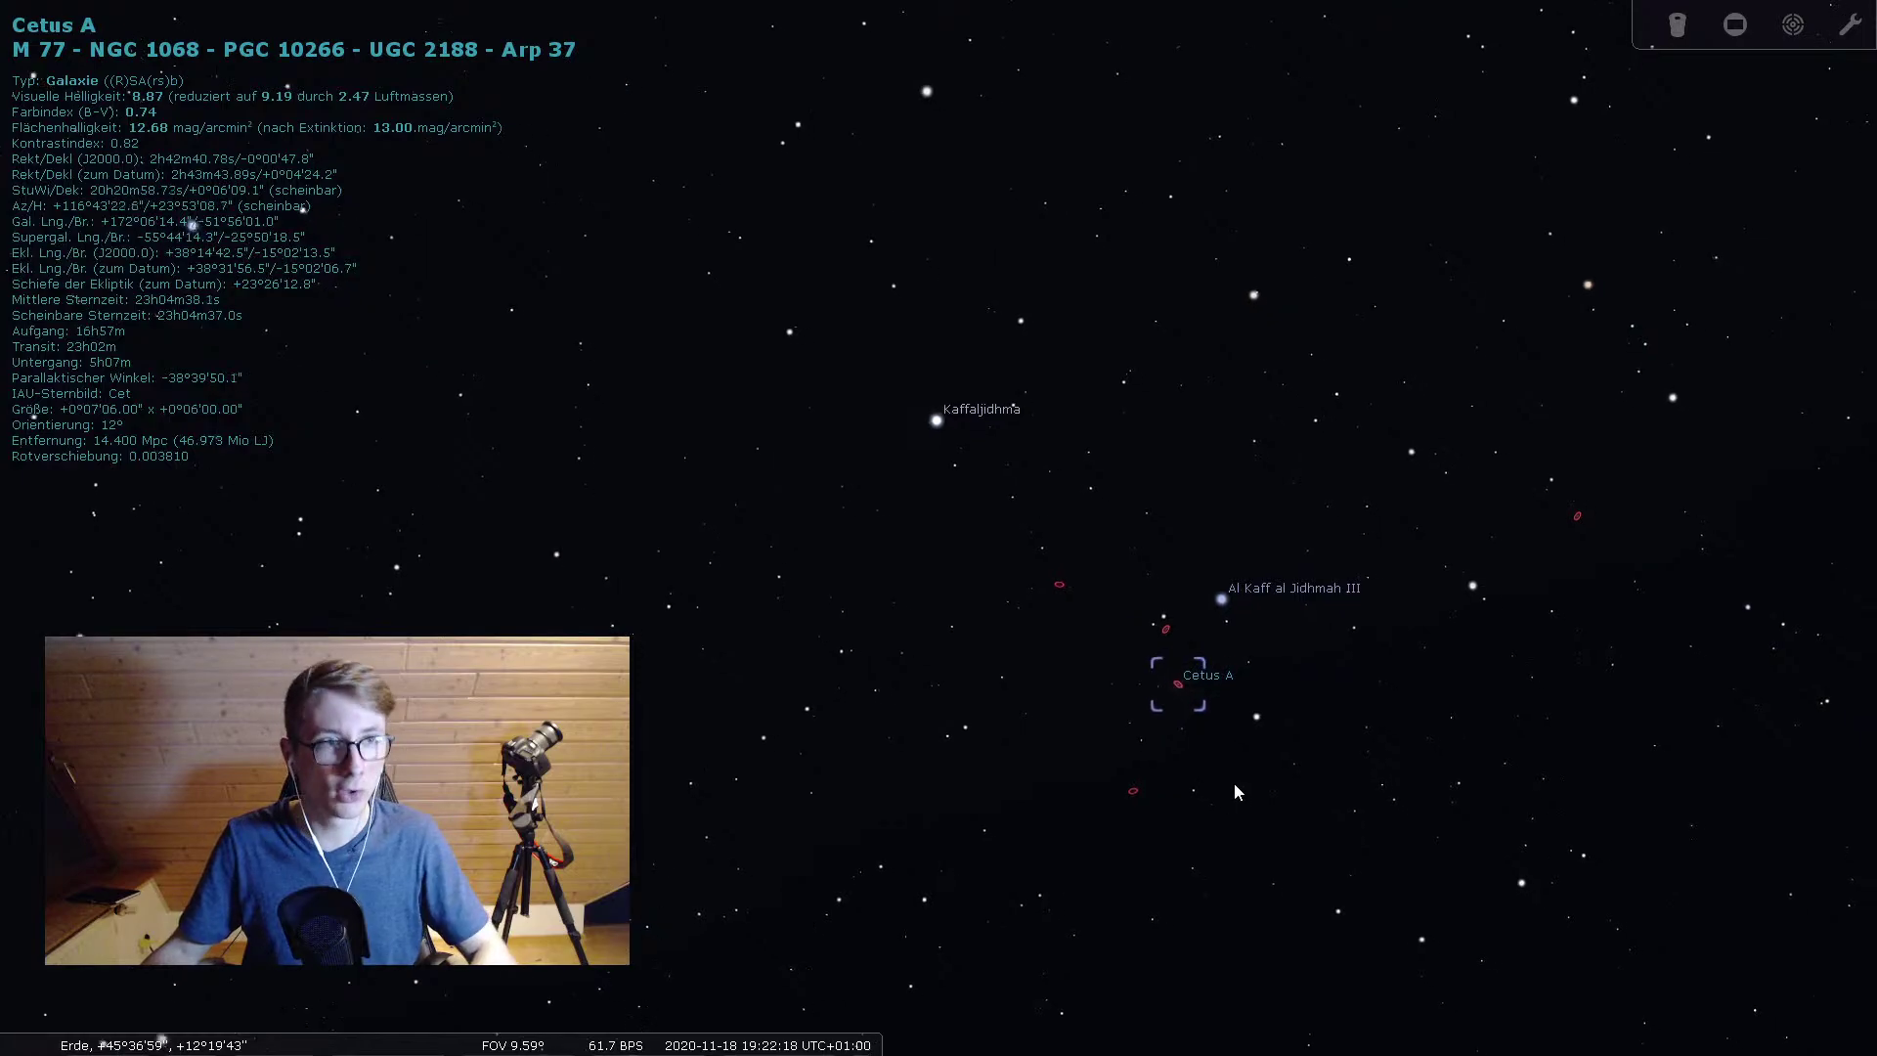
{"action": "key", "text": "slash"}
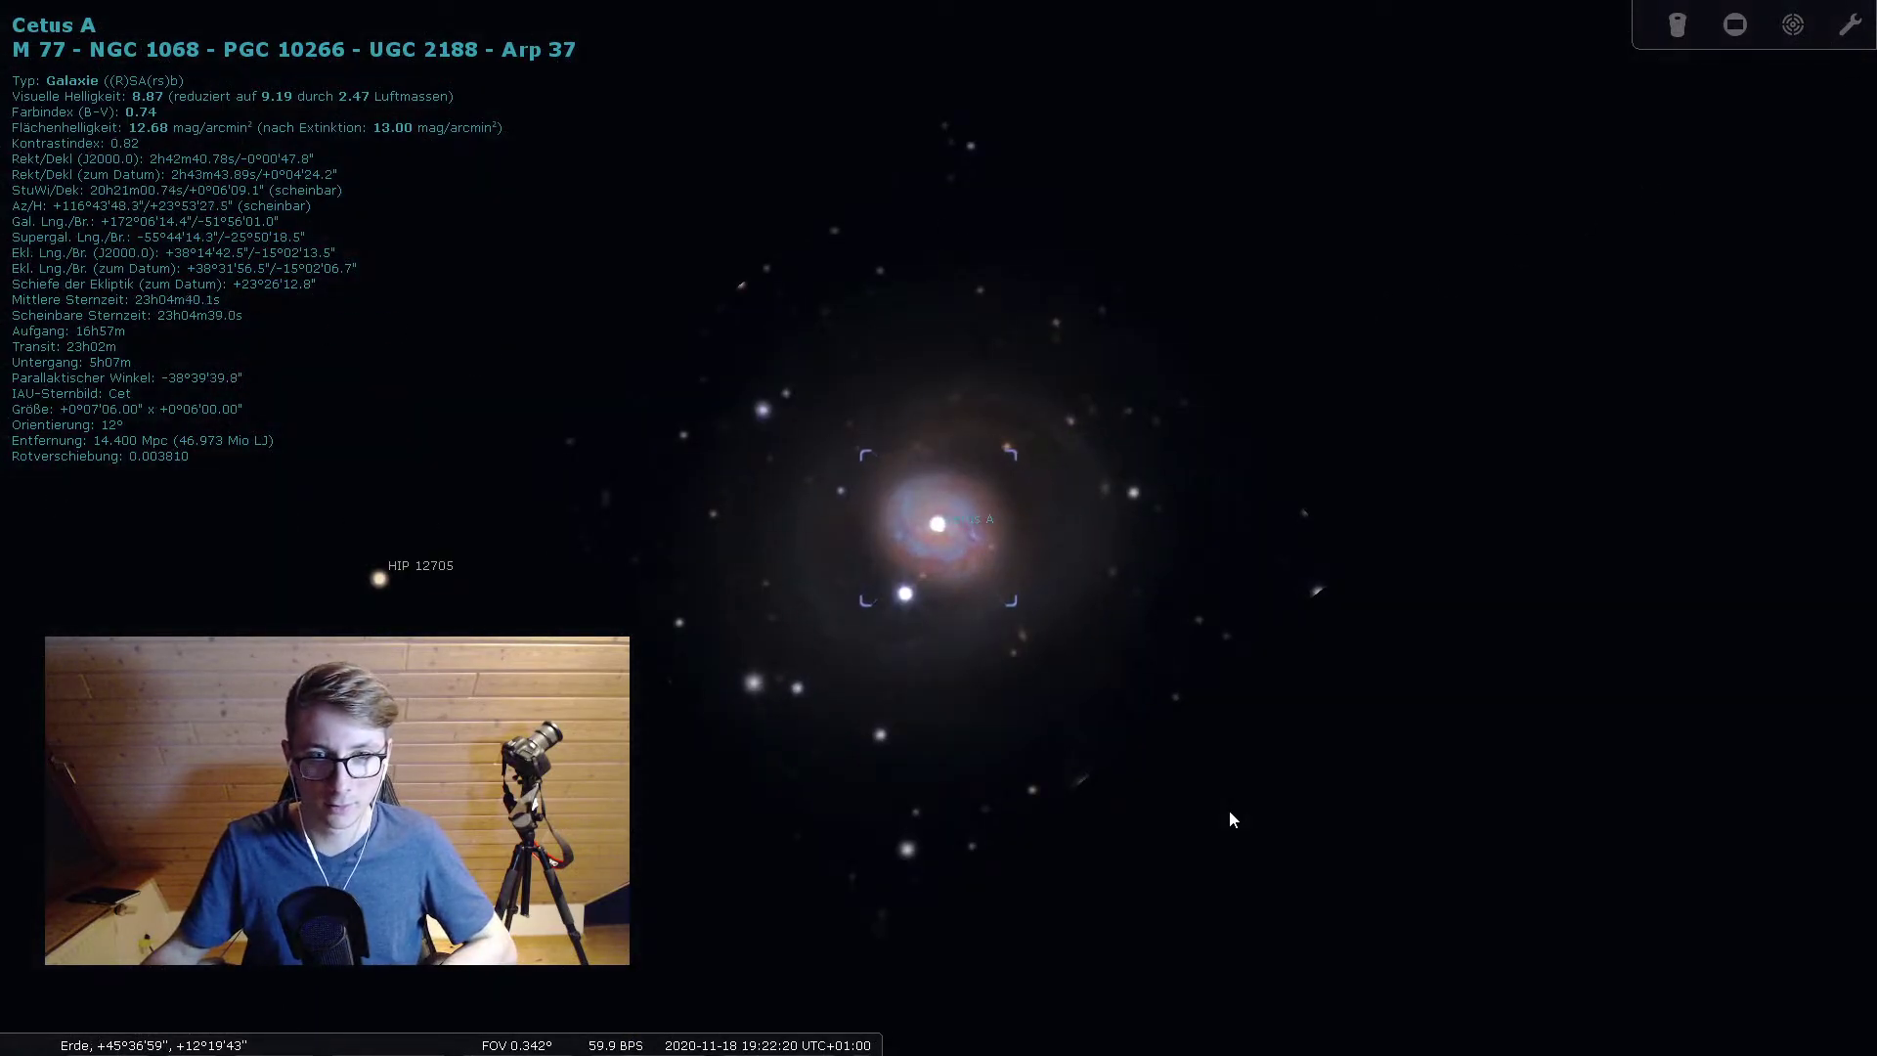
{"action": "key", "text": "backslash"}
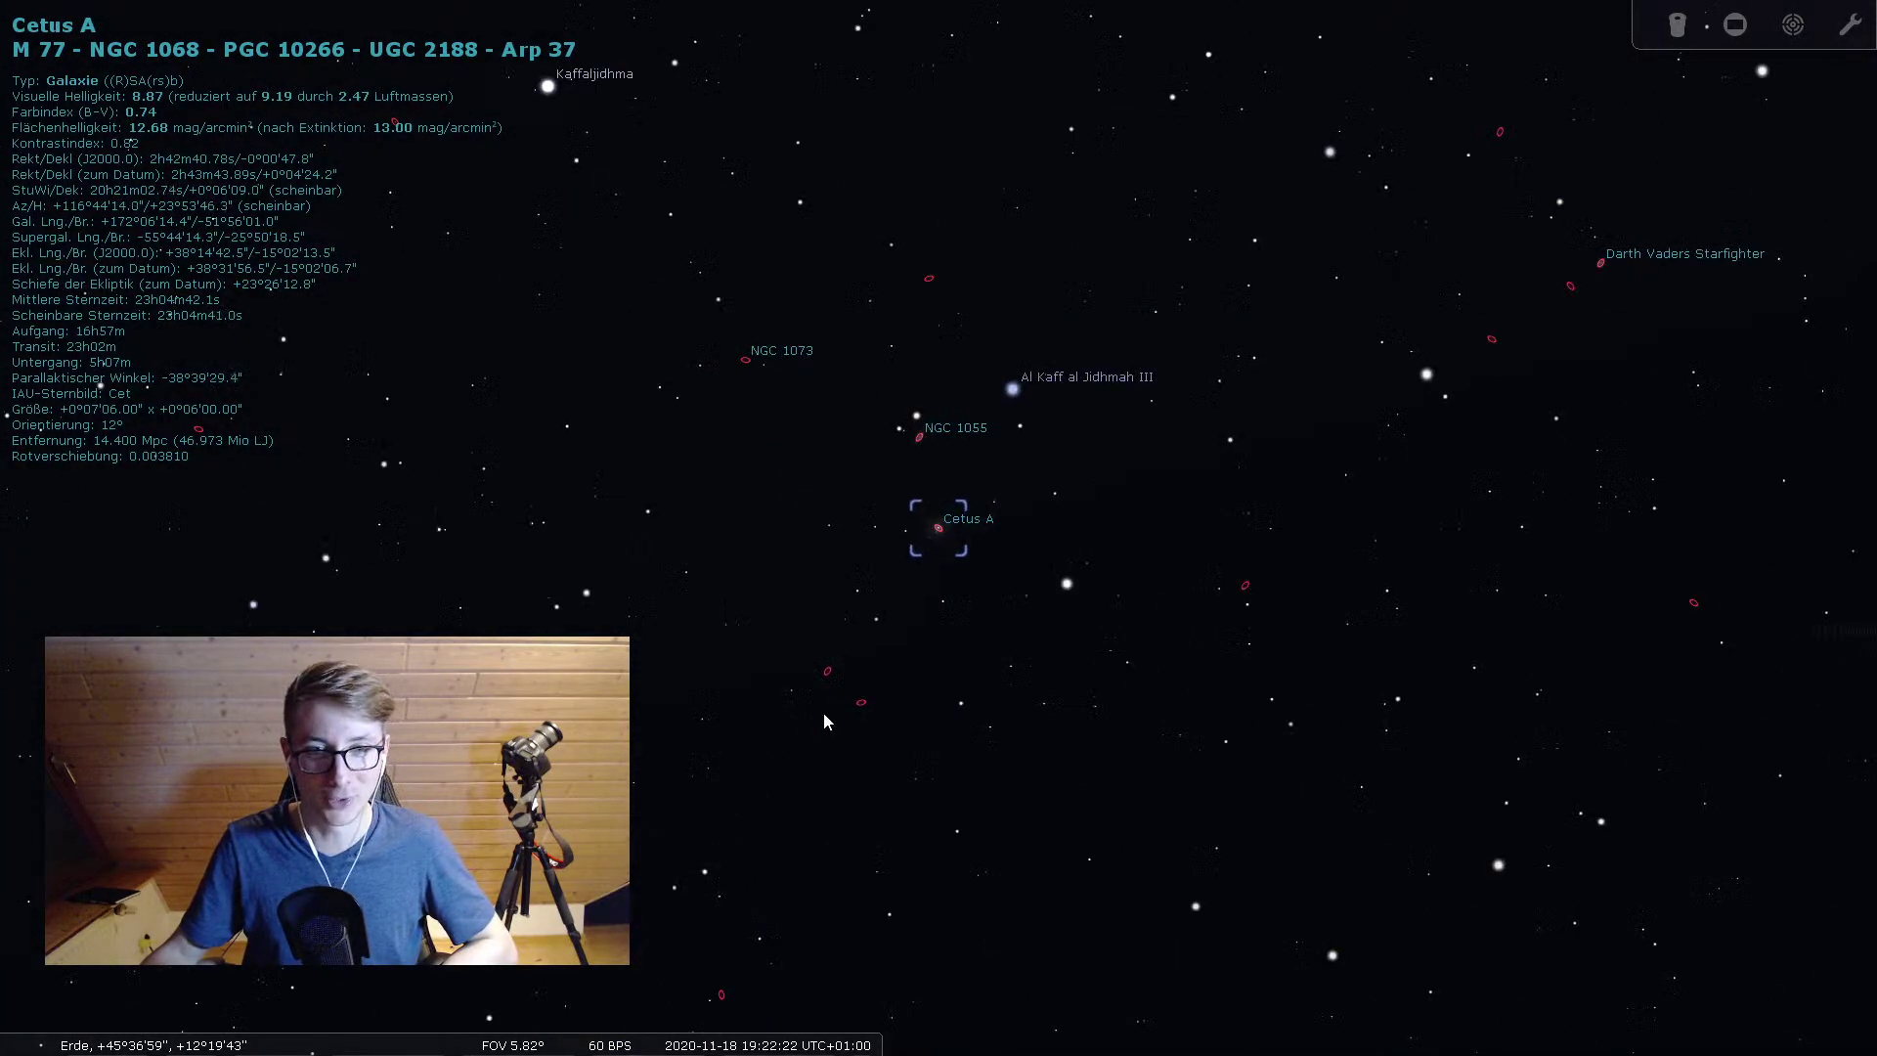
{"action": "scroll", "coordinate": [1154, 776], "scroll_direction": "down", "scroll_amount": 3}
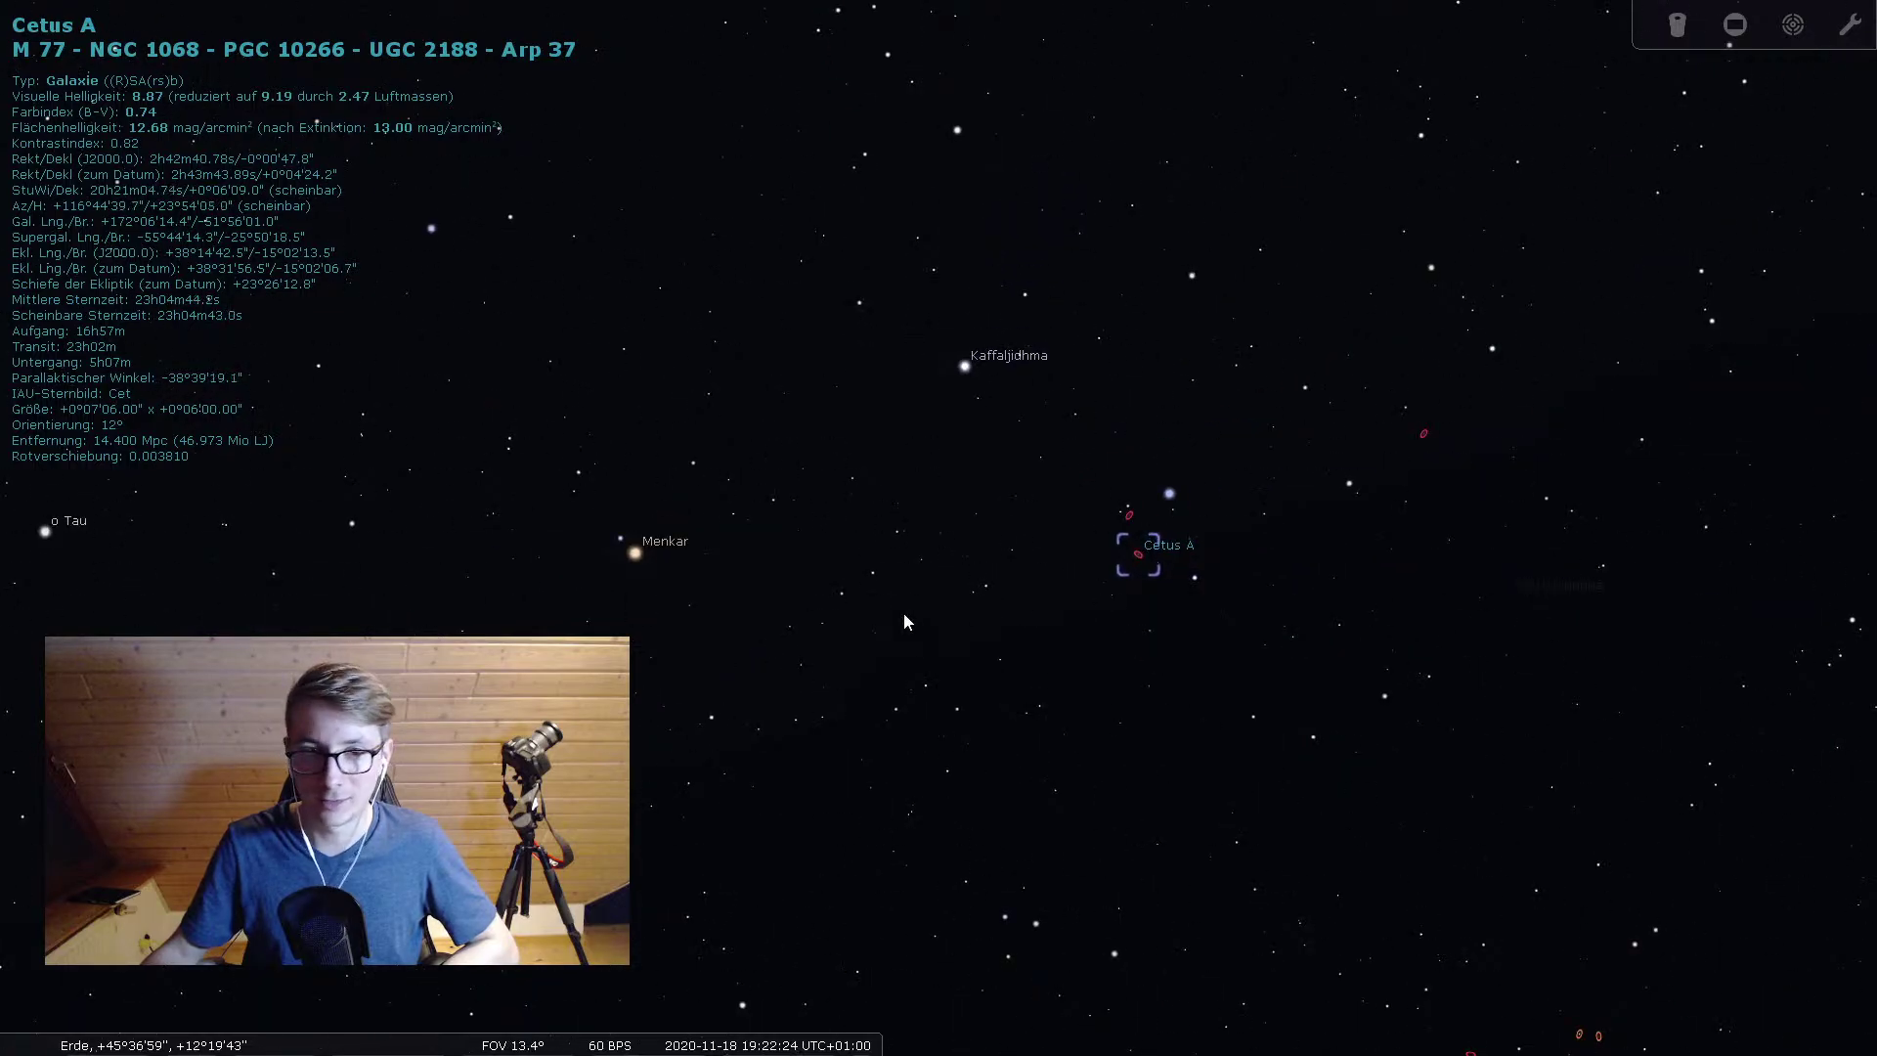
Survey the sky around the Pleiades, Perseus, Capella and Aldebaran with a wide field of view, down to the southeastern horizon
{"action": "left_click_drag", "start_coordinate": [930, 441], "coordinate": [1433, 733]}
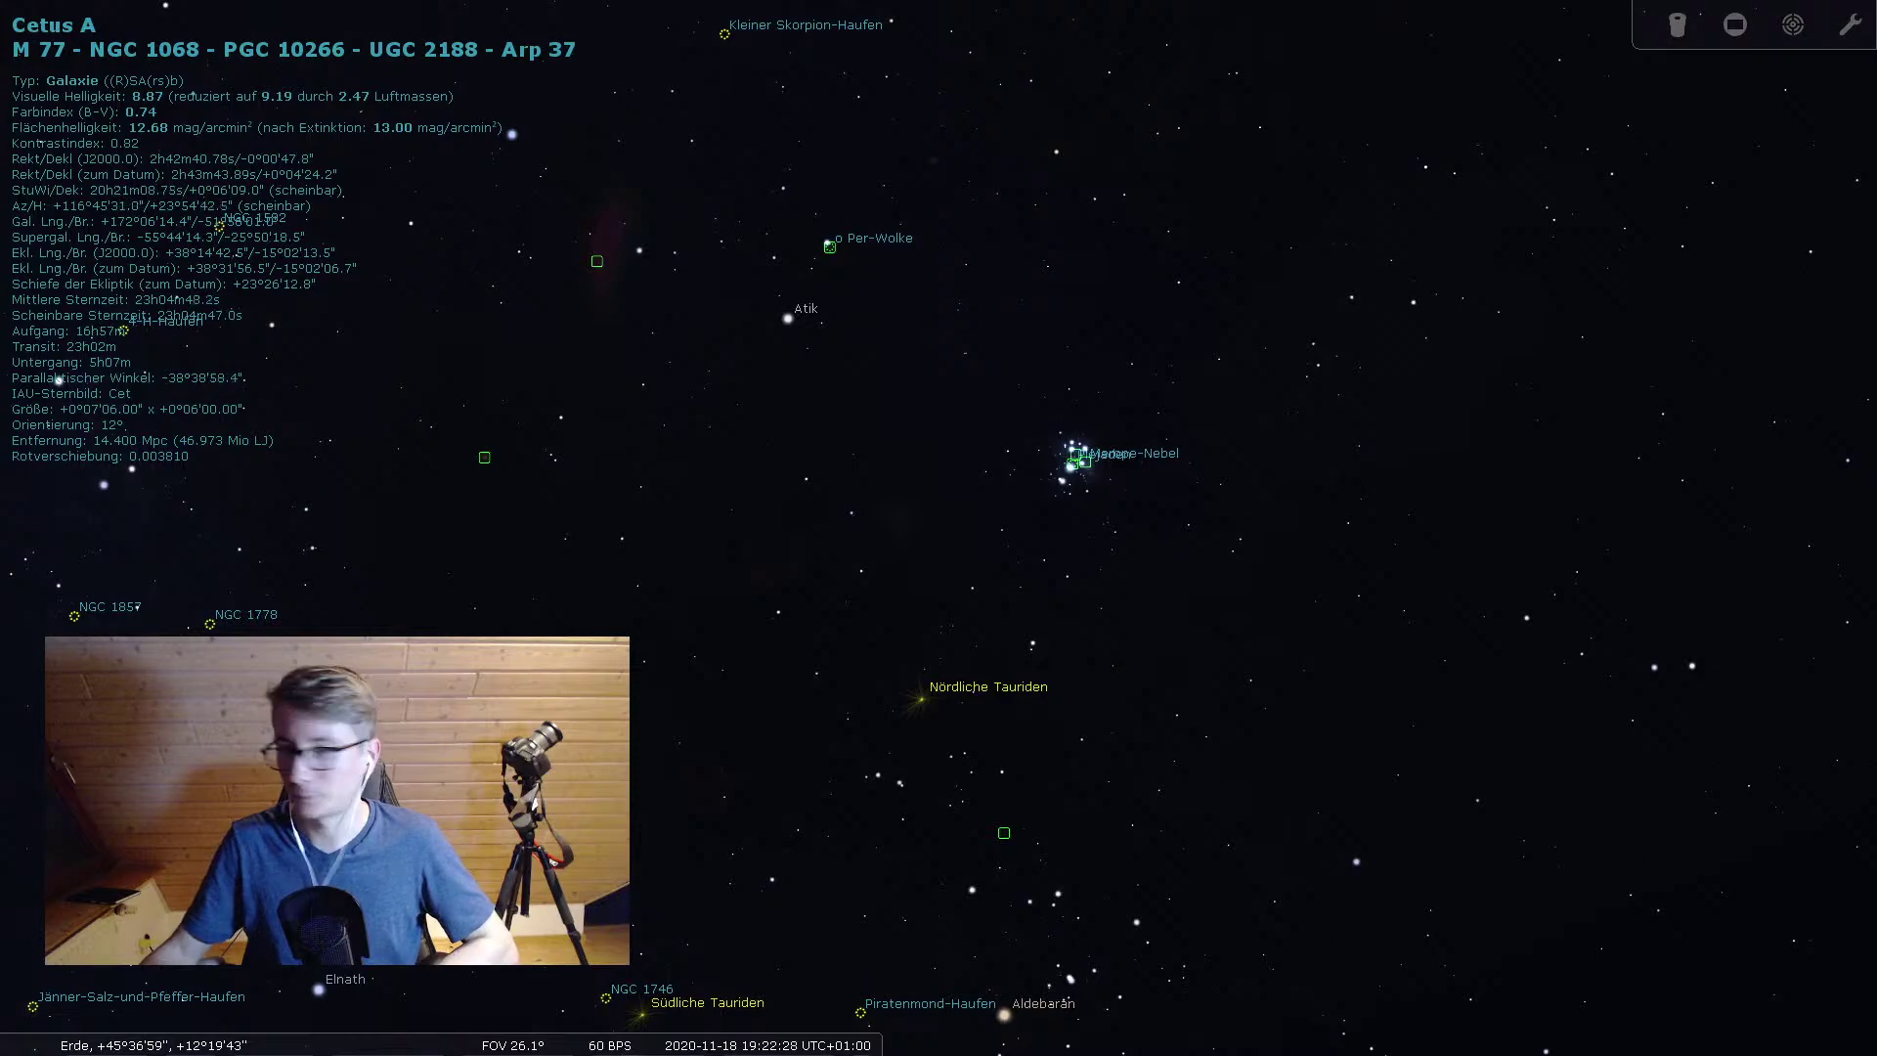
{"action": "mouse_move", "coordinate": [869, 1039]}
{"action": "scroll", "coordinate": [1206, 689], "scroll_direction": "down", "scroll_amount": 3}
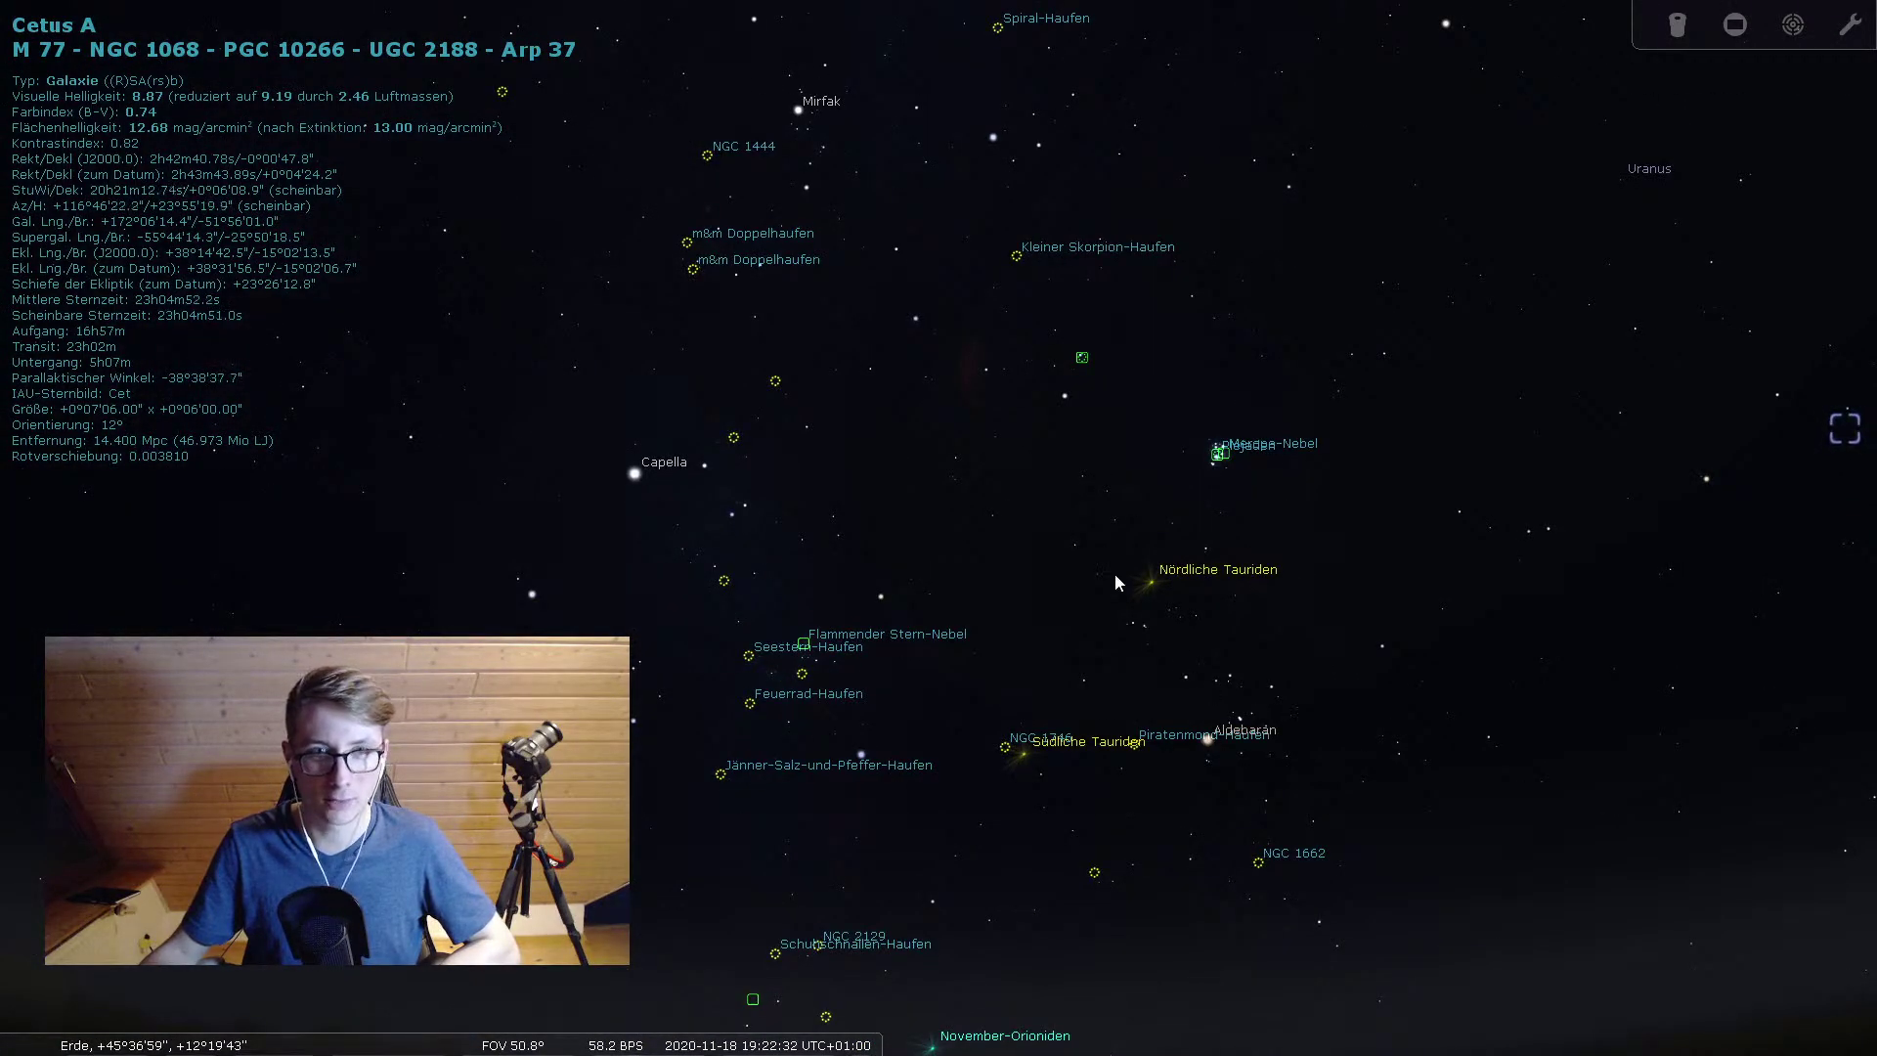
{"action": "left_click_drag", "start_coordinate": [1114, 573], "coordinate": [1111, 777]}
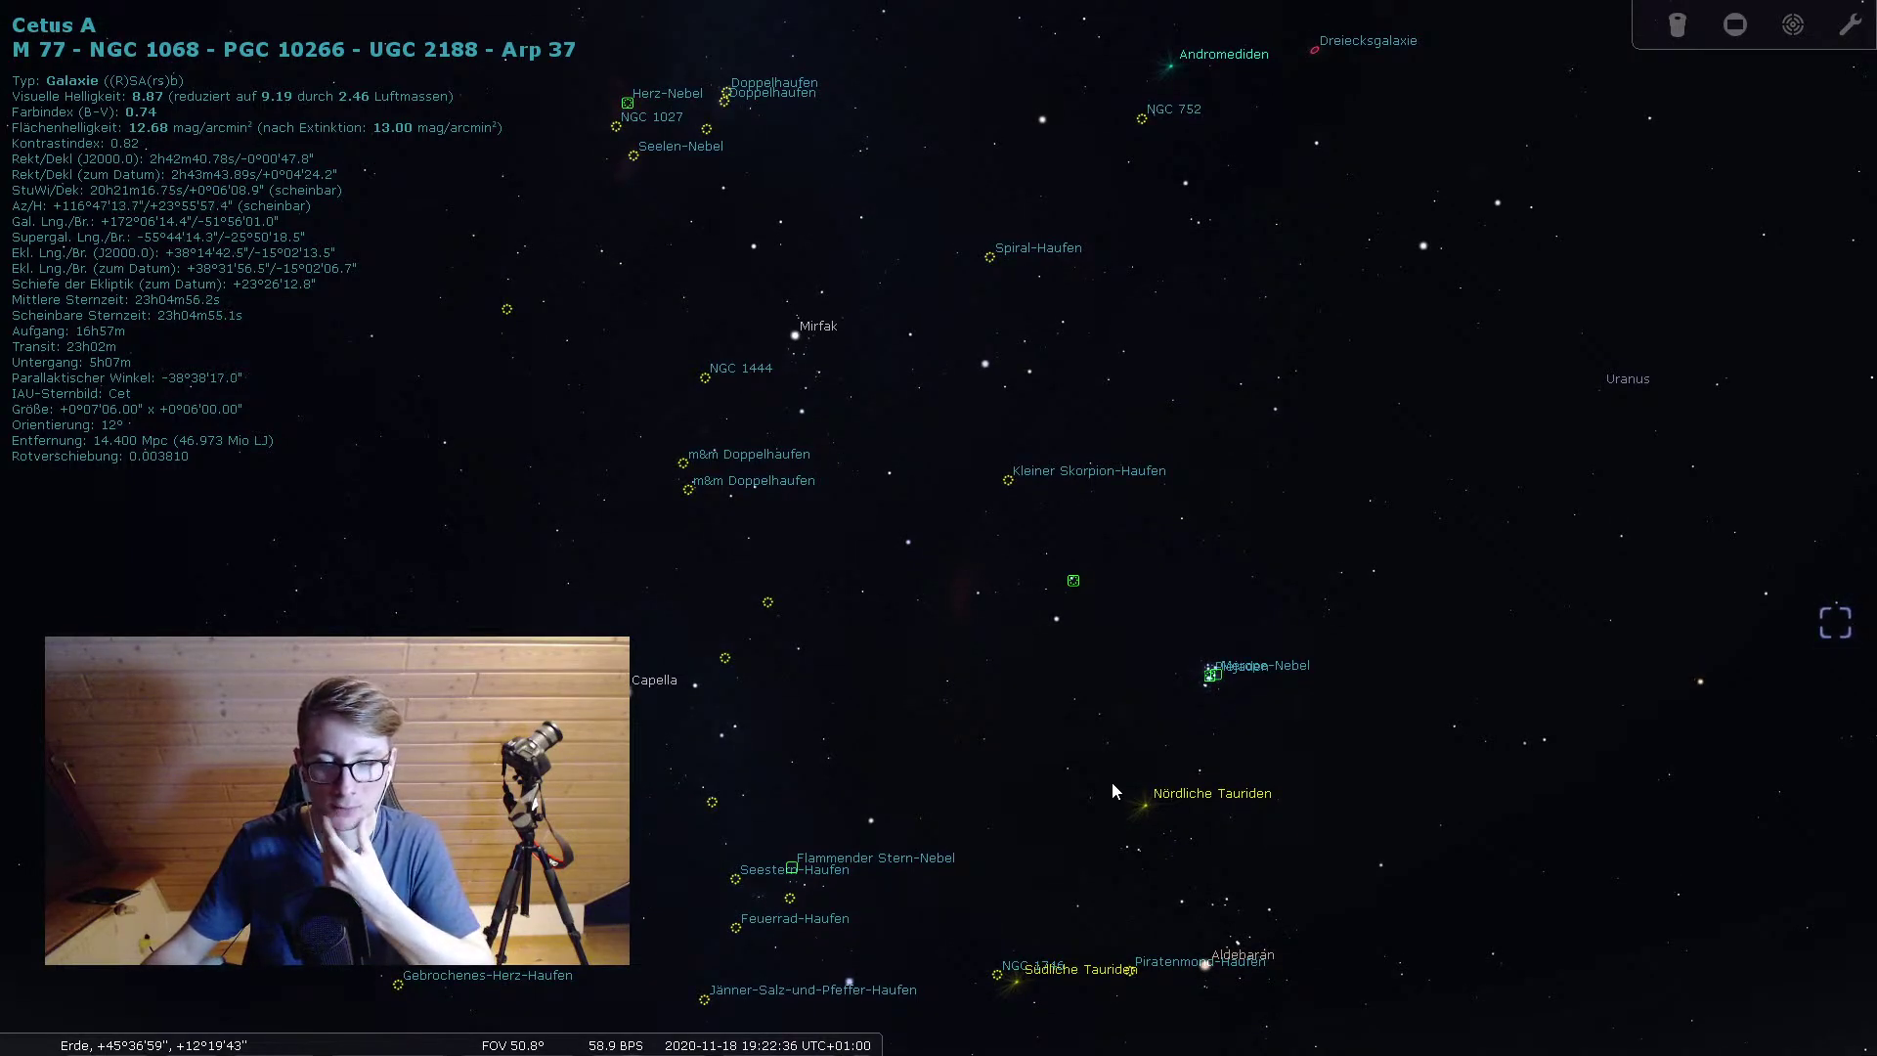
{"action": "left_click_drag", "start_coordinate": [1112, 782], "coordinate": [489, 389]}
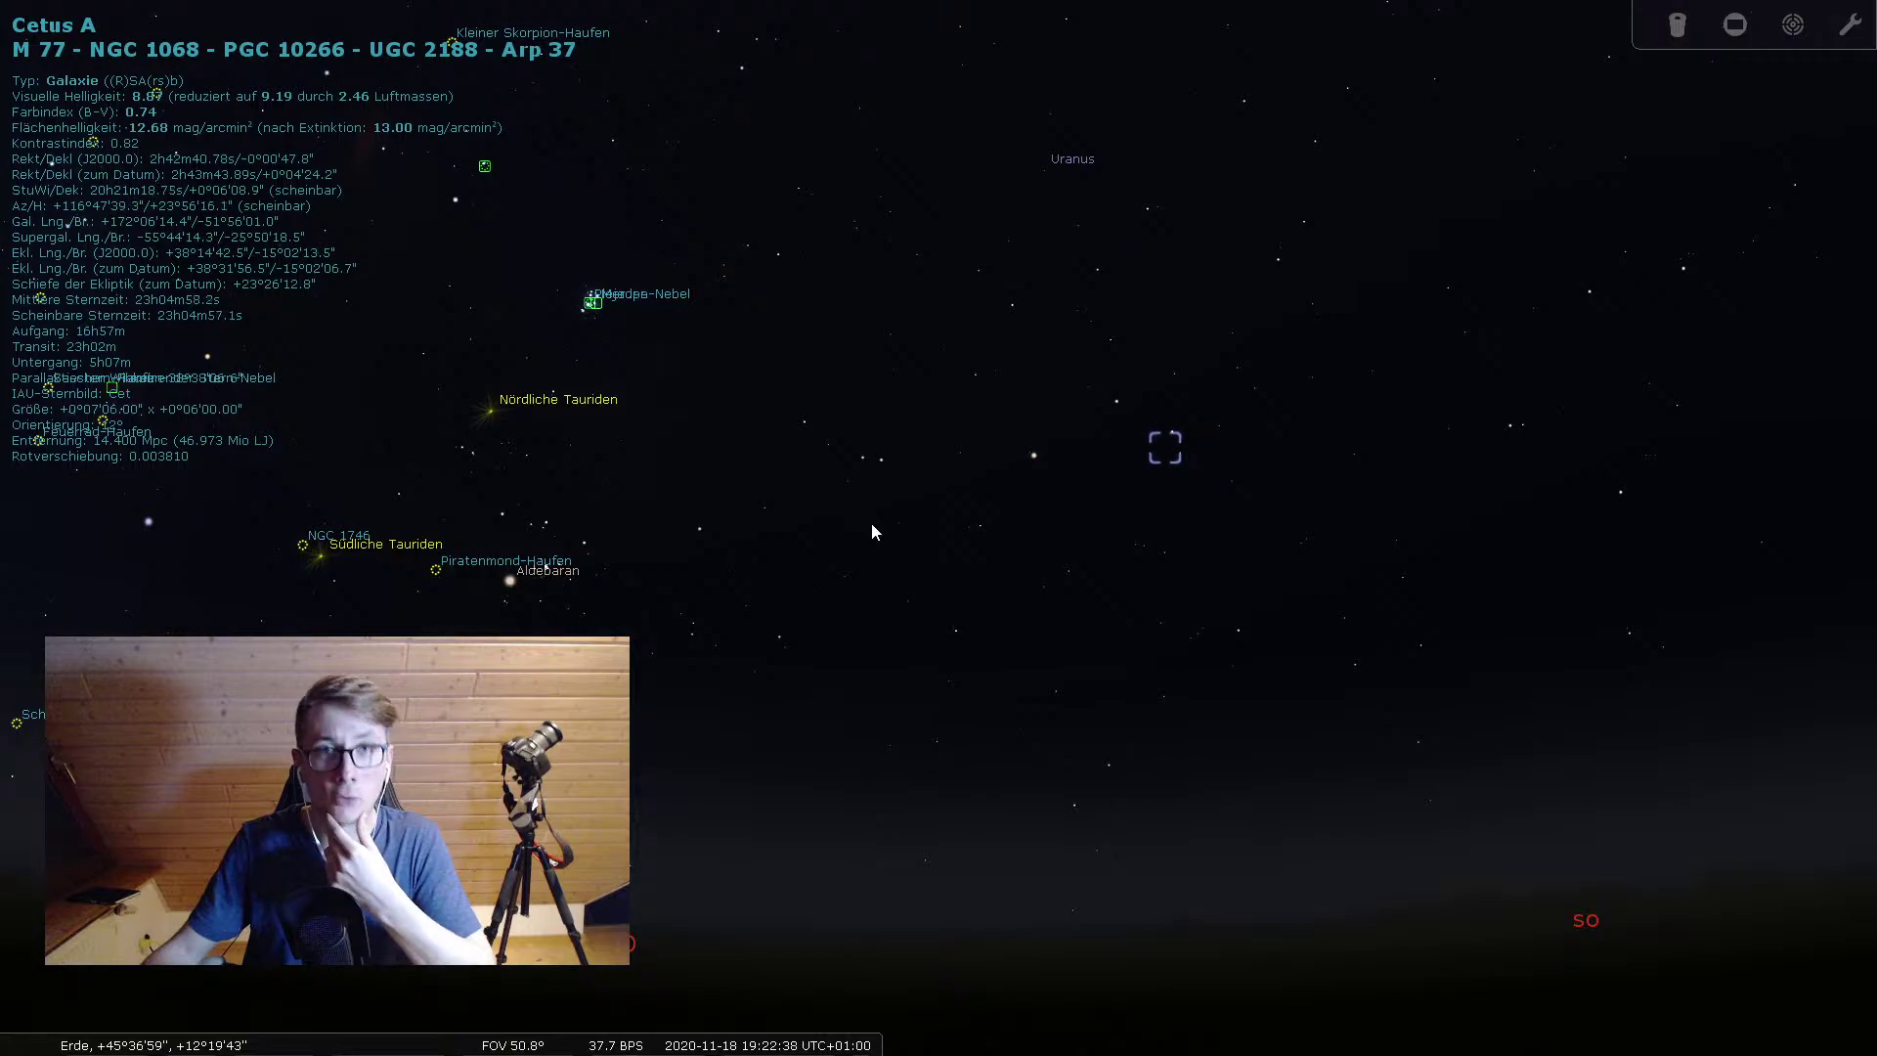
Close Stellarium, return to PixInsight, and move the Heart_Nebula_mod_lpc_cbg image window just below the minimized 300s frame
{"action": "left_click", "coordinate": [862, 1034]}
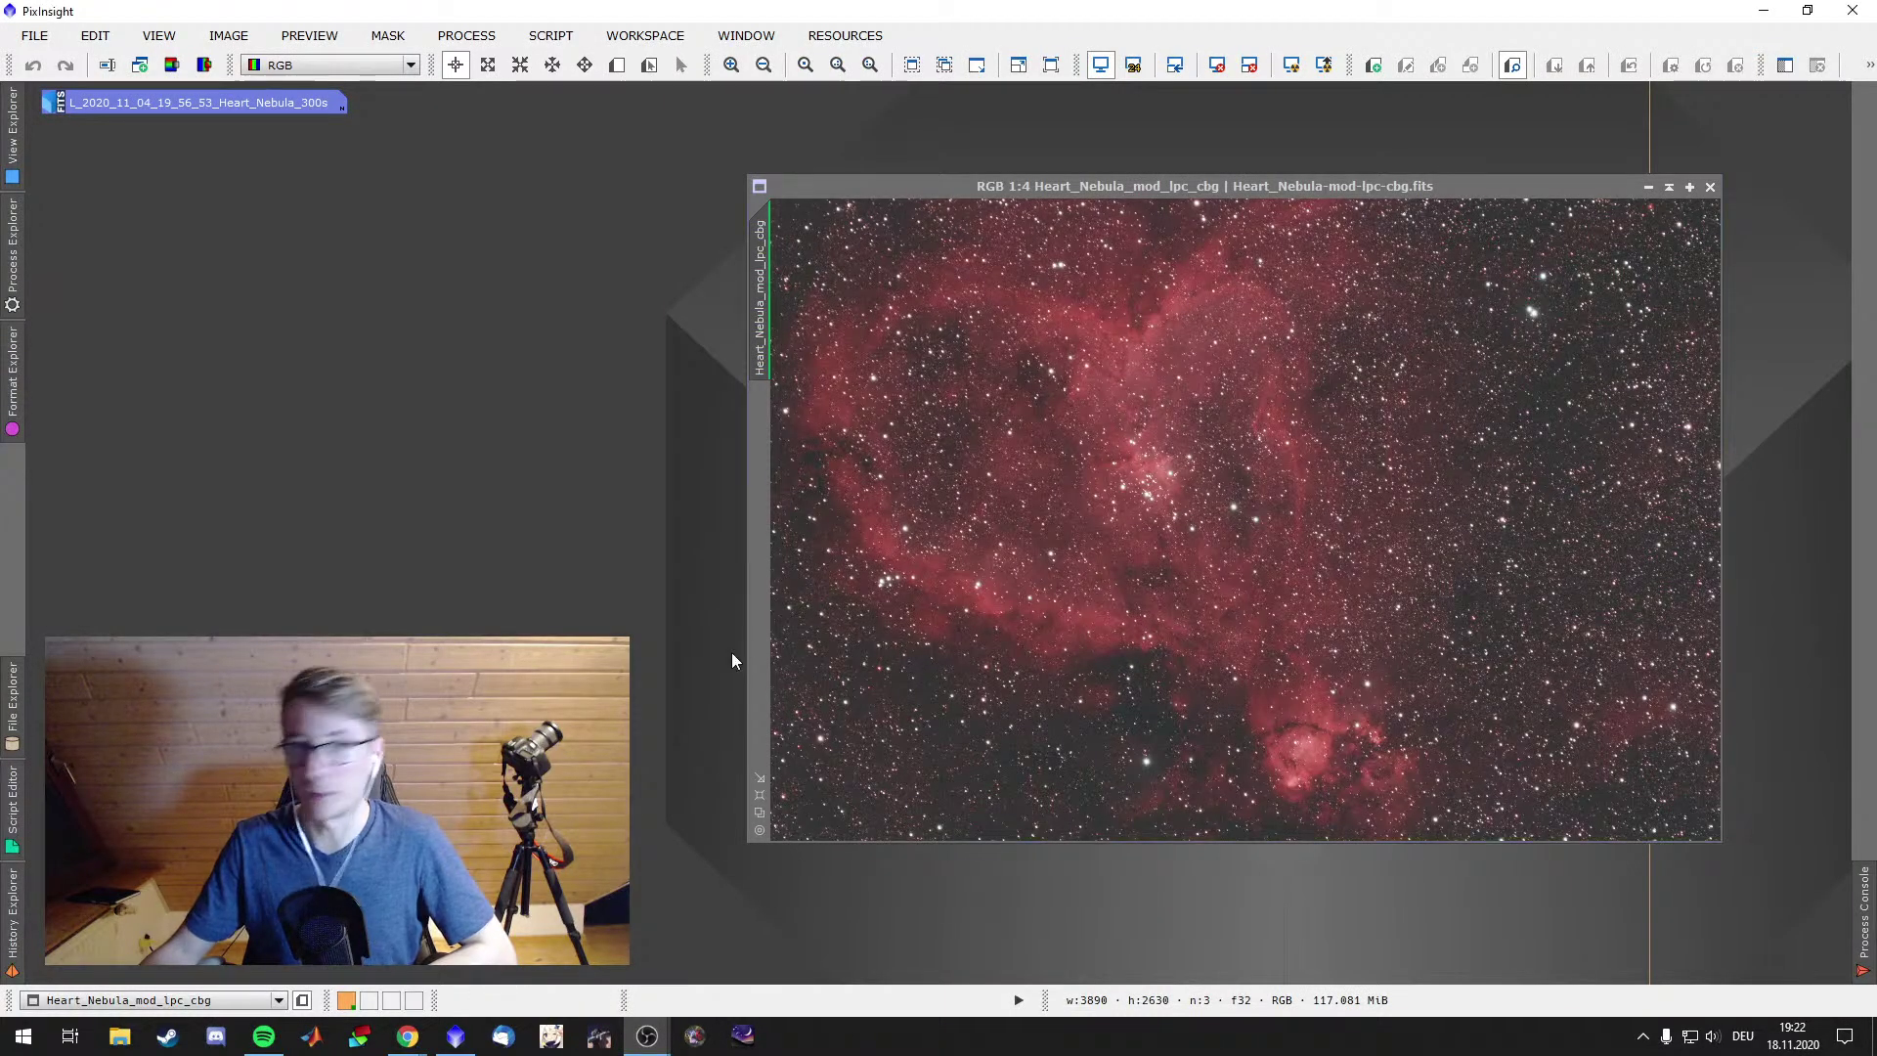
{"action": "left_click", "coordinate": [732, 654]}
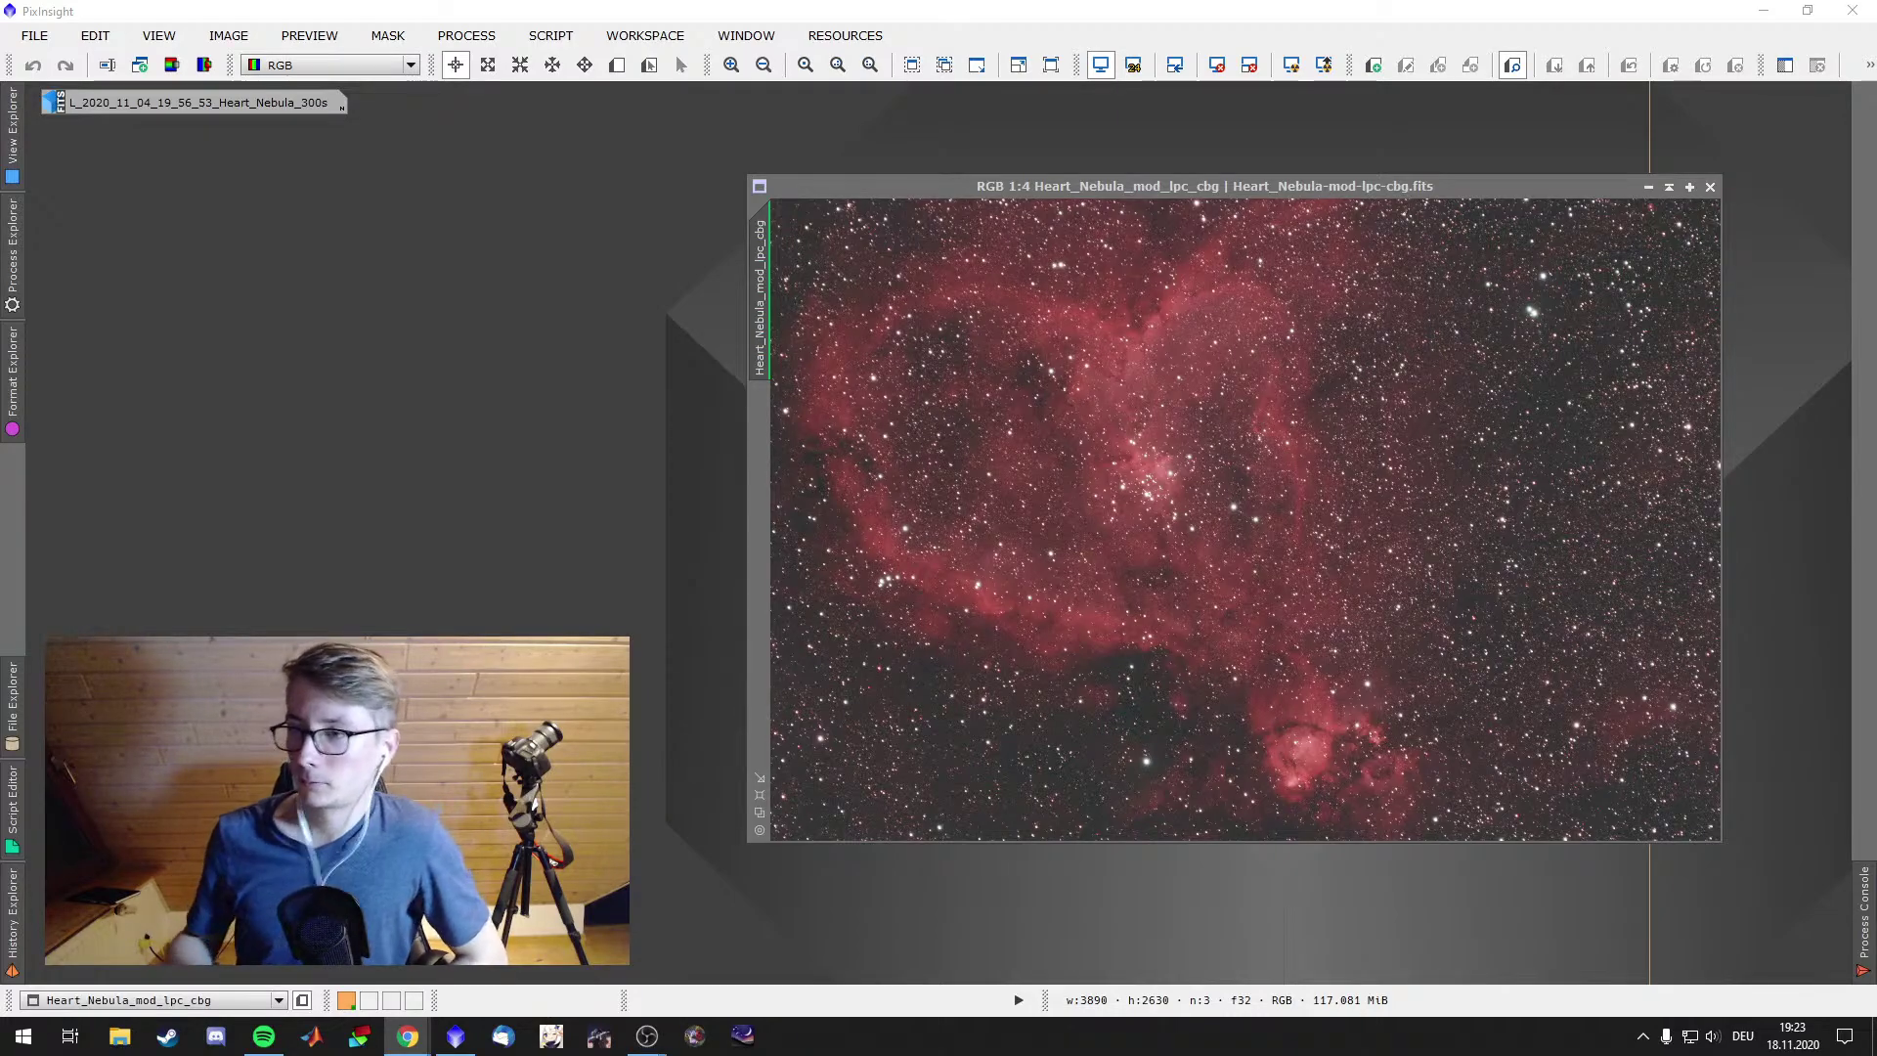
{"action": "left_click", "coordinate": [1173, 186]}
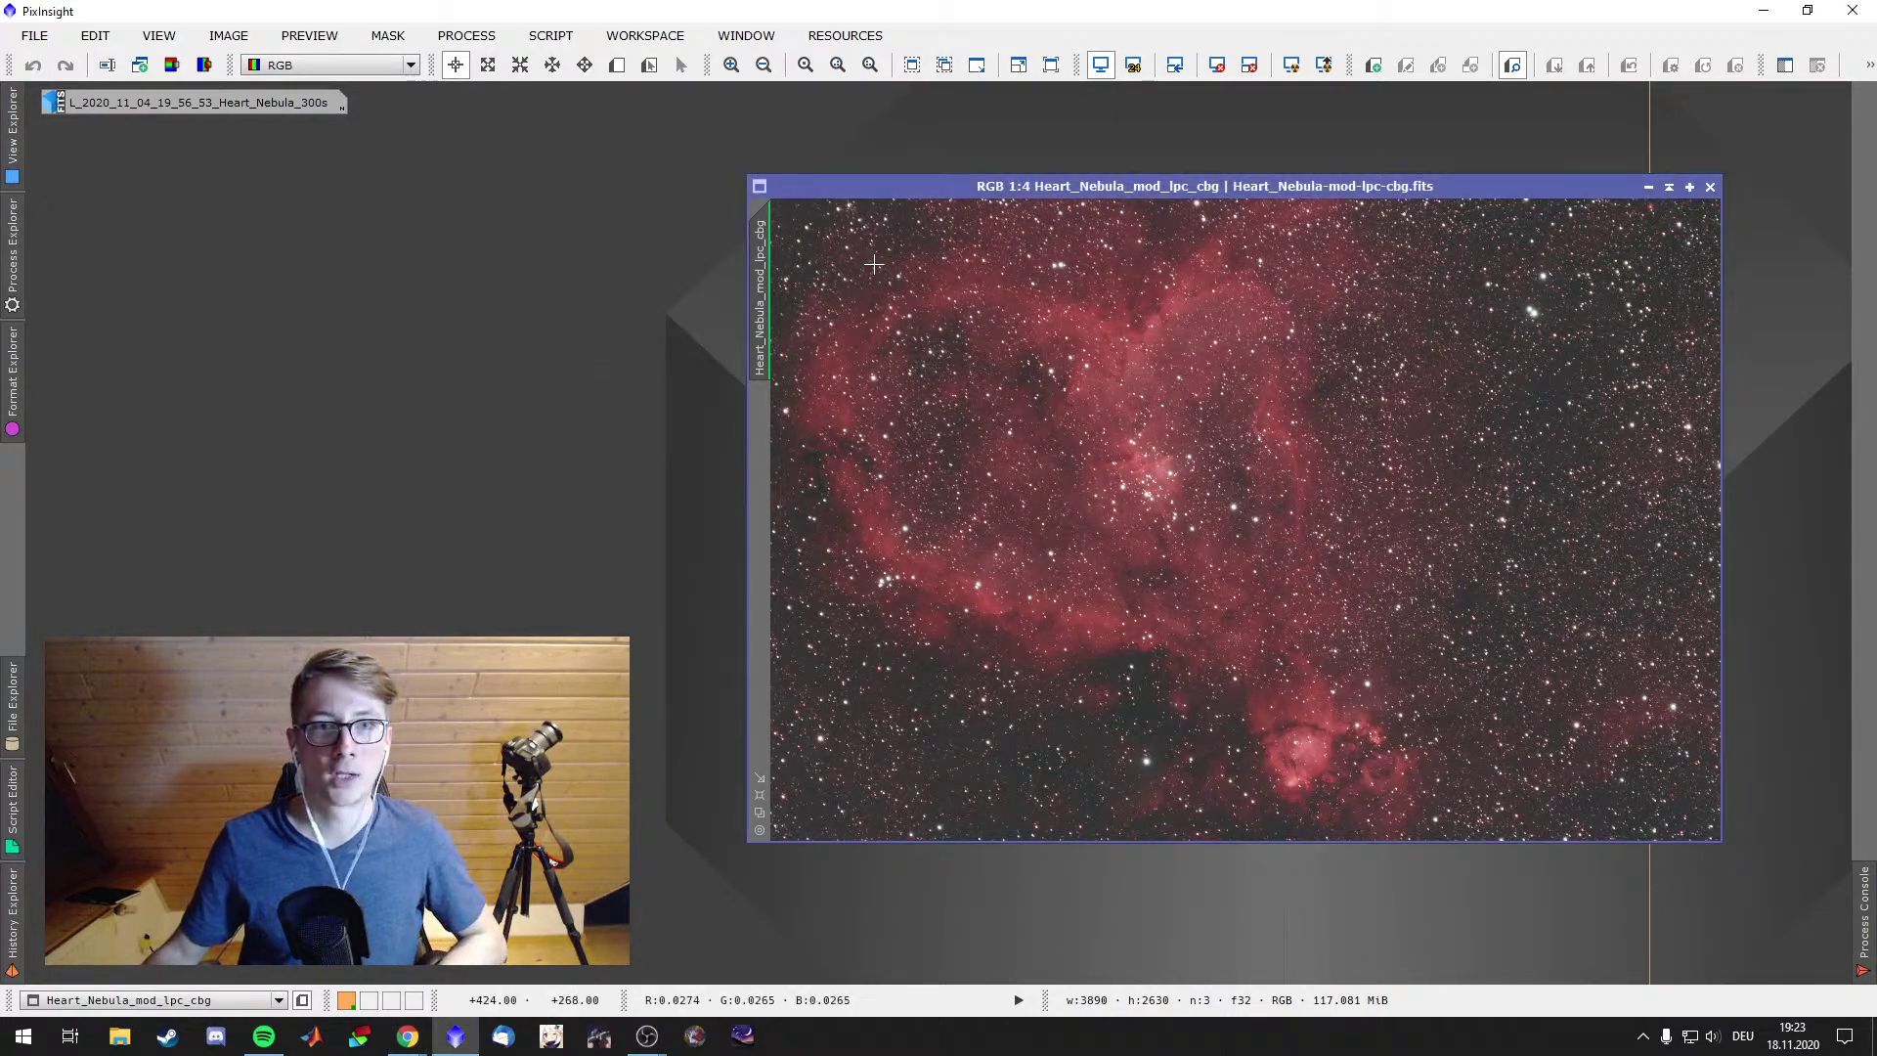
{"action": "left_click_drag", "start_coordinate": [1173, 185], "coordinate": [492, 148]}
{"action": "right_click", "coordinate": [1208, 277]}
{"action": "mouse_move", "coordinate": [1499, 418]}
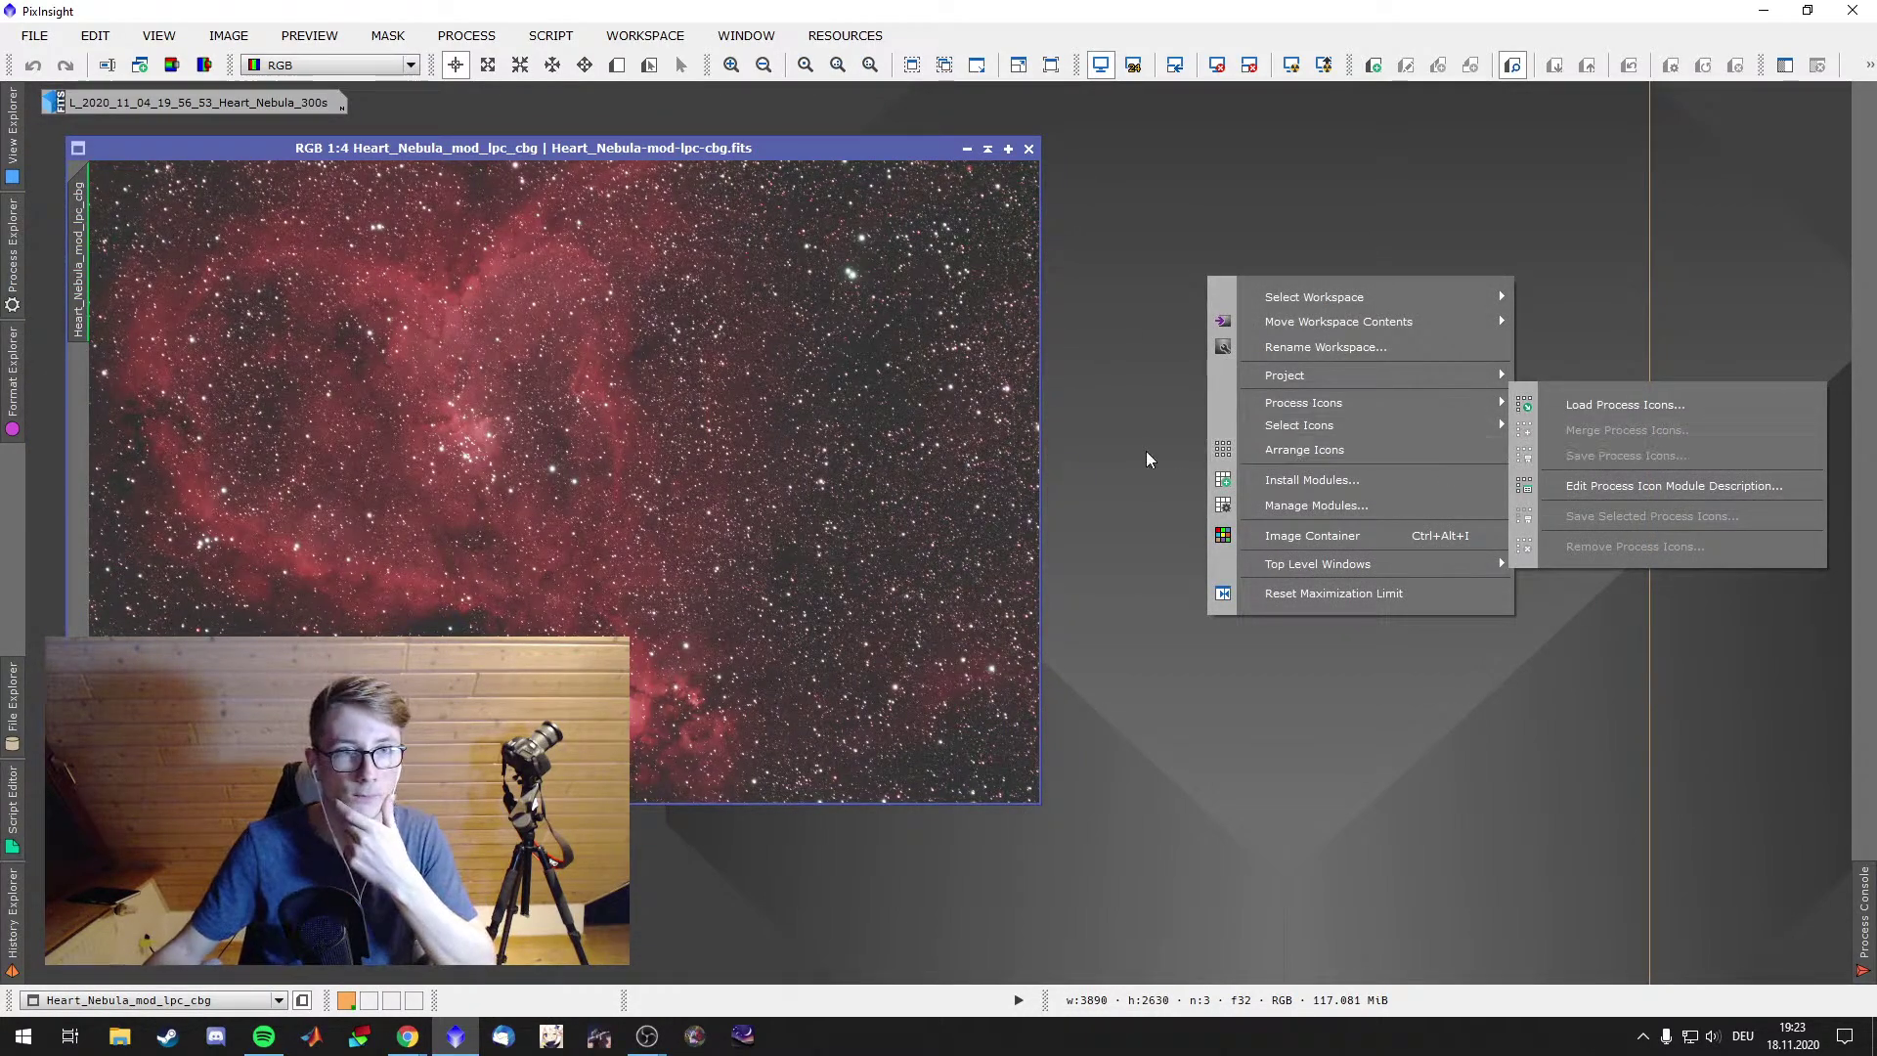
{"action": "left_click", "coordinate": [683, 155]}
Open the image Heart_Nebula-mod from the Previous Edits folder inside Heart Nebula
{"action": "double_click", "coordinate": [1317, 251]}
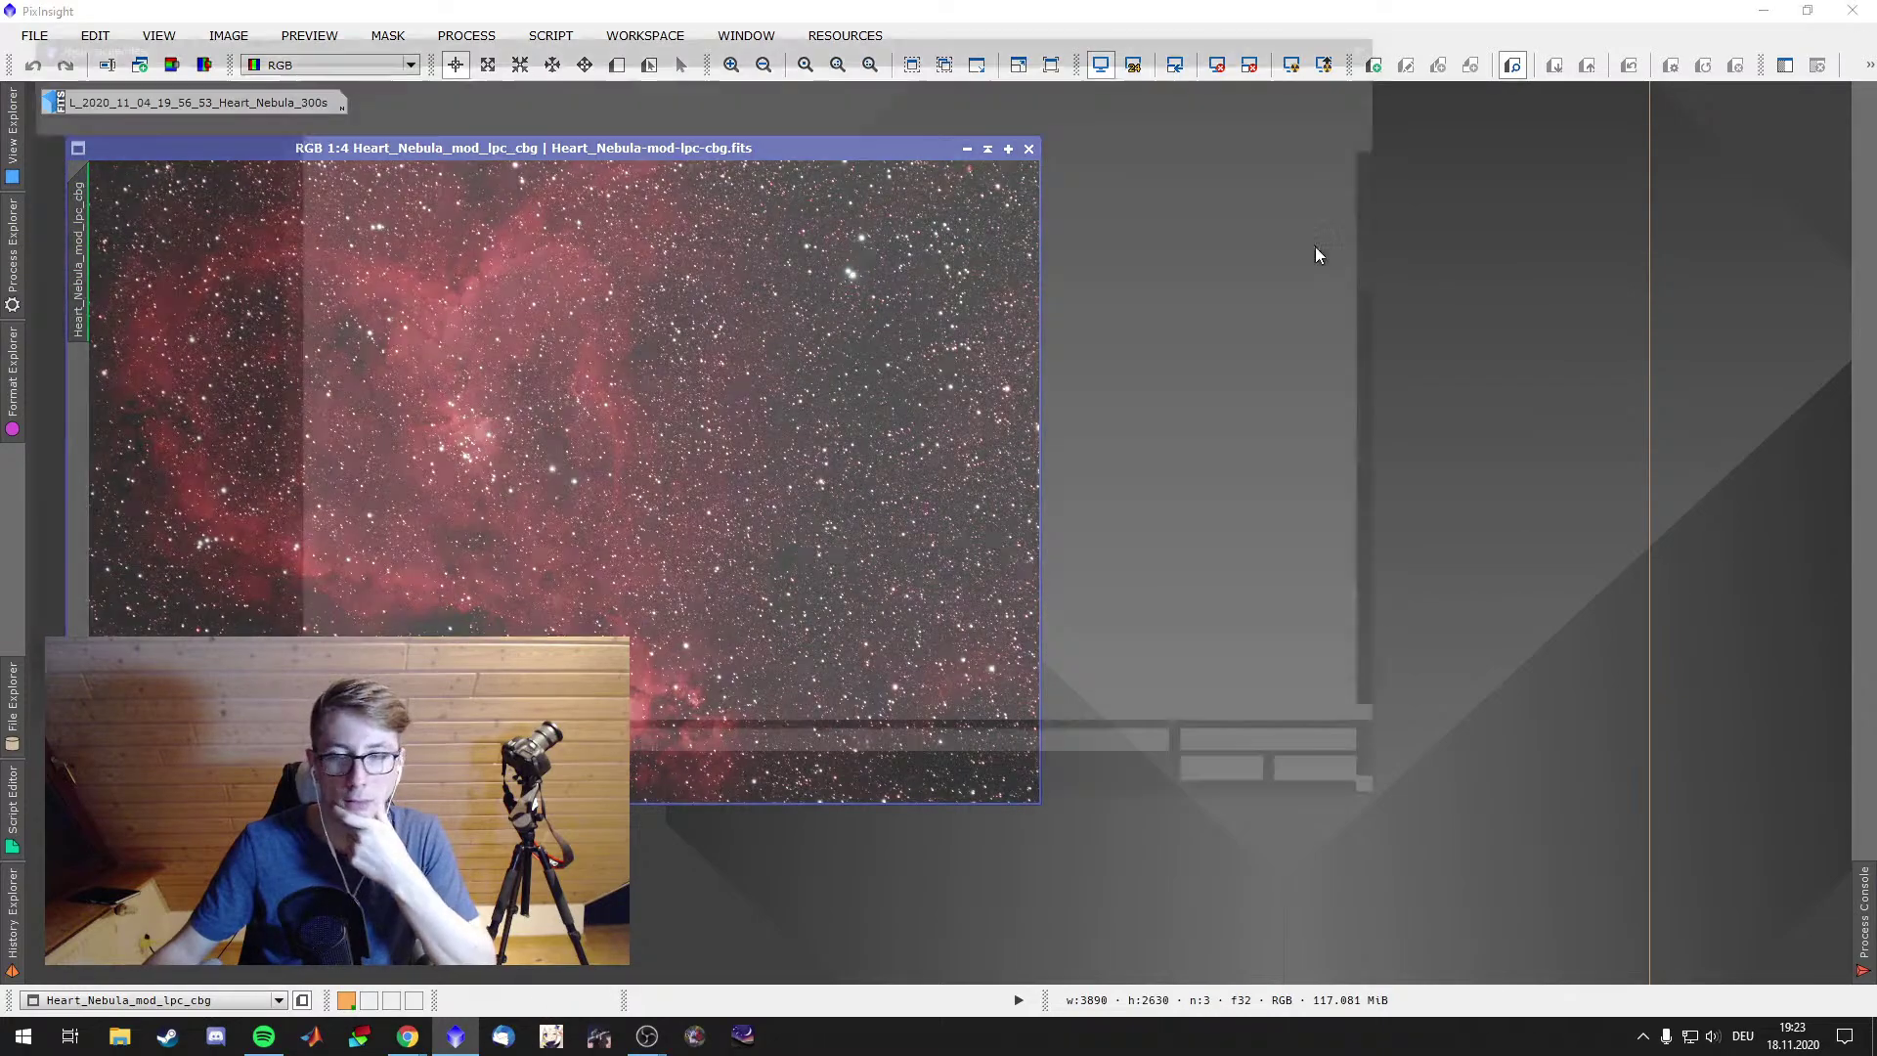
{"action": "left_click", "coordinate": [539, 73]}
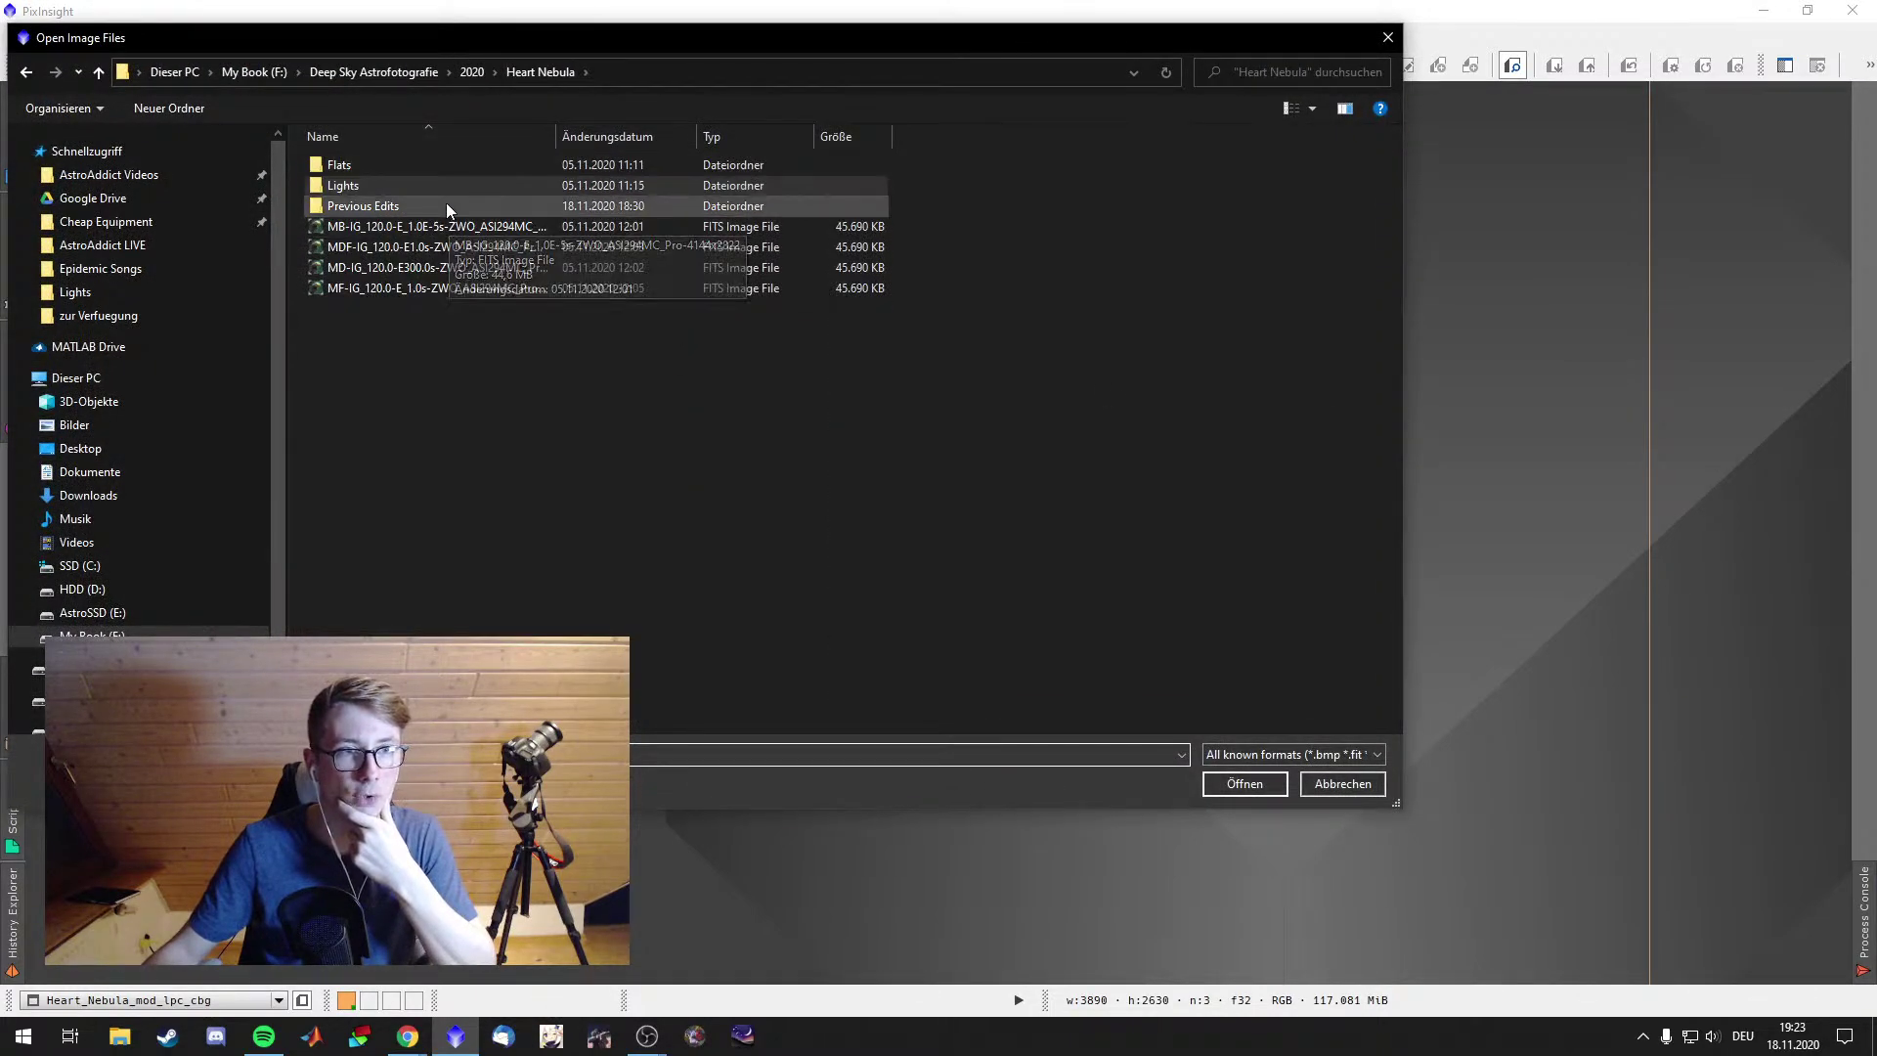
{"action": "double_click", "coordinate": [448, 206]}
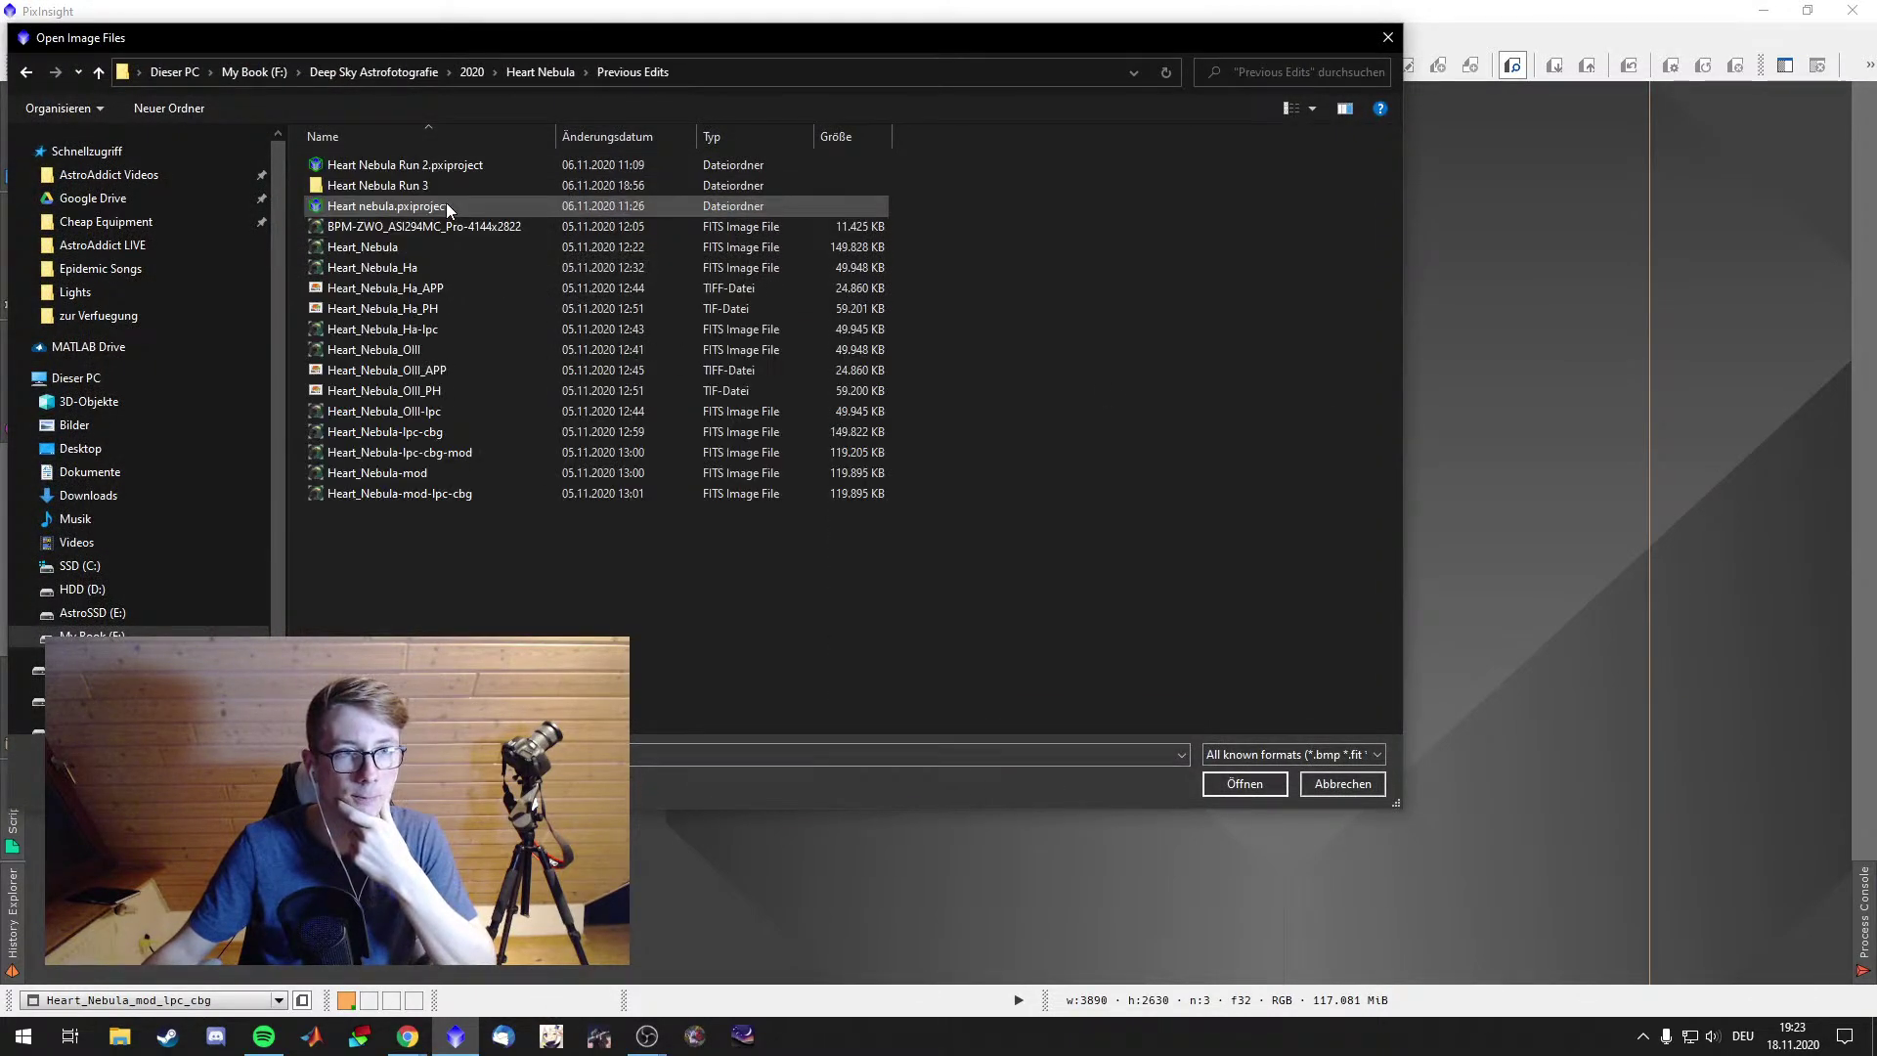
{"action": "left_click", "coordinate": [512, 475]}
{"action": "left_click", "coordinate": [1245, 783]}
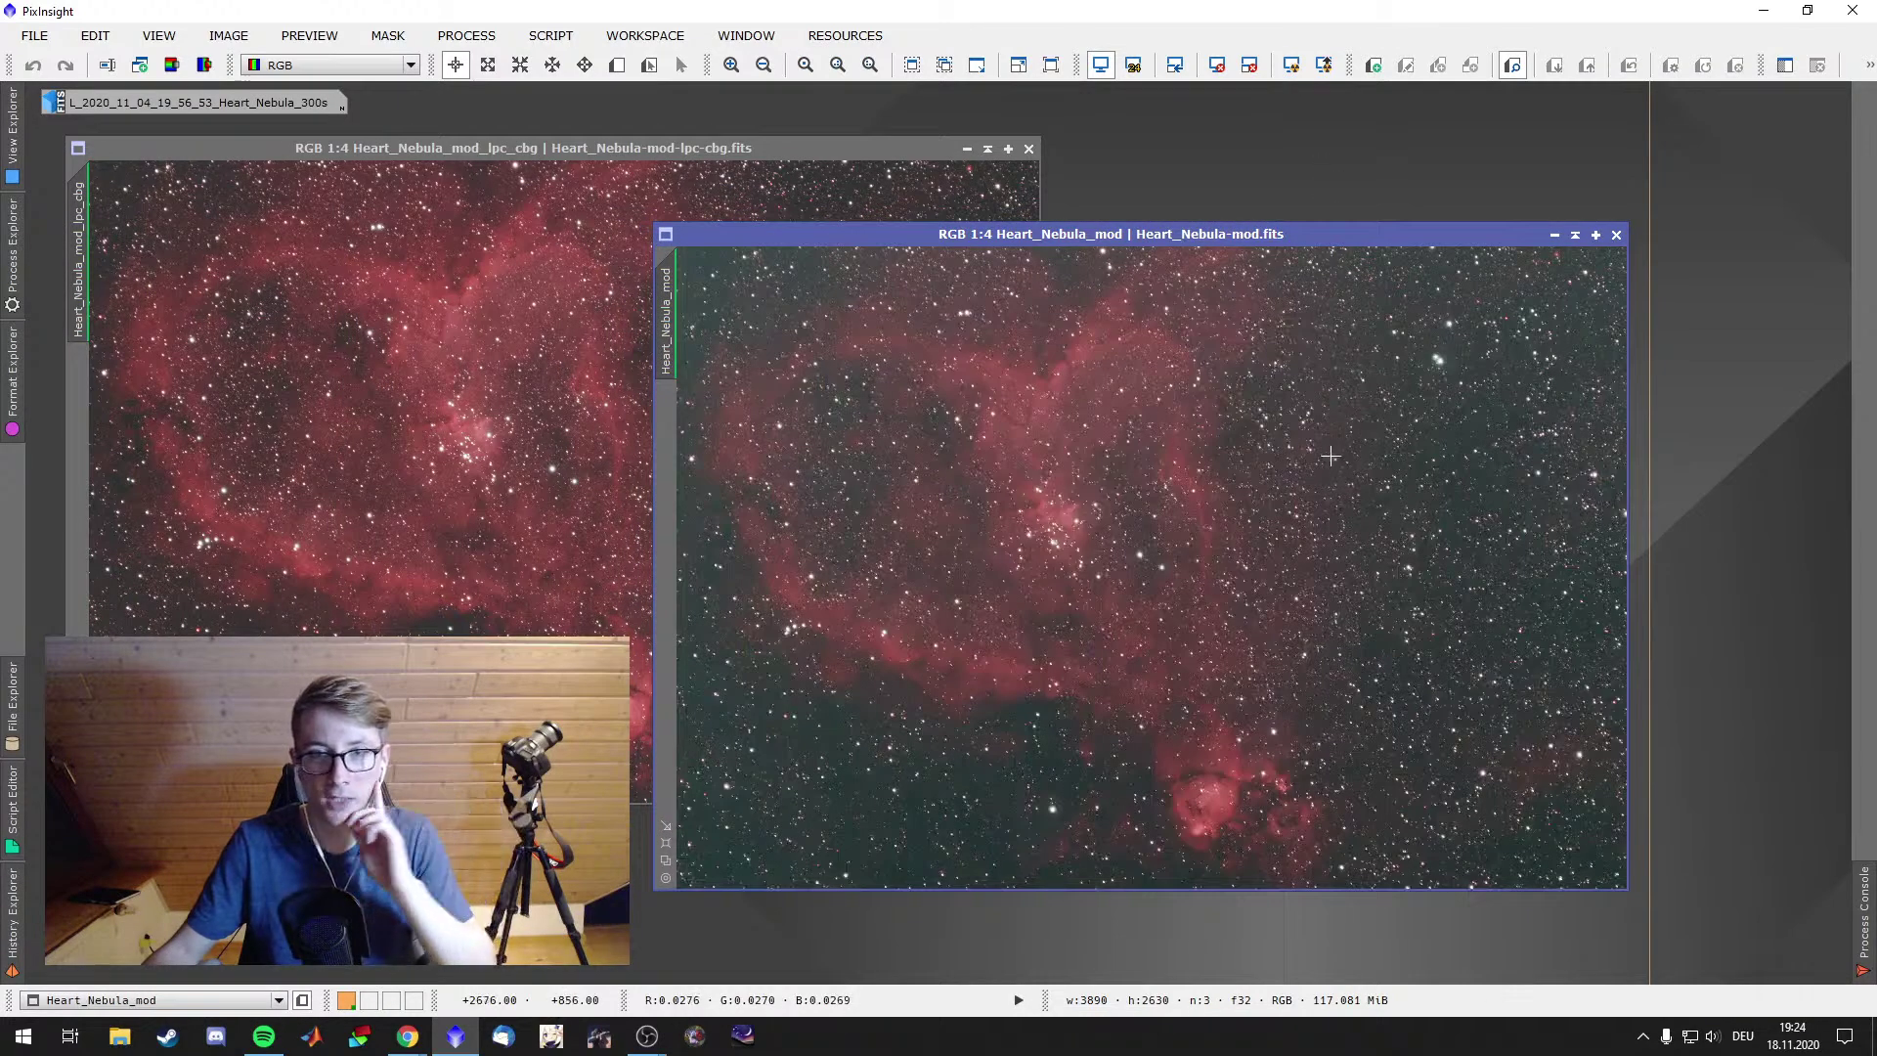
Compare the Heart_Nebula_mod image with the Heart_Nebula_mod_lpc_cbg version
{"action": "scroll", "coordinate": [1299, 506], "scroll_direction": "down", "scroll_amount": 1}
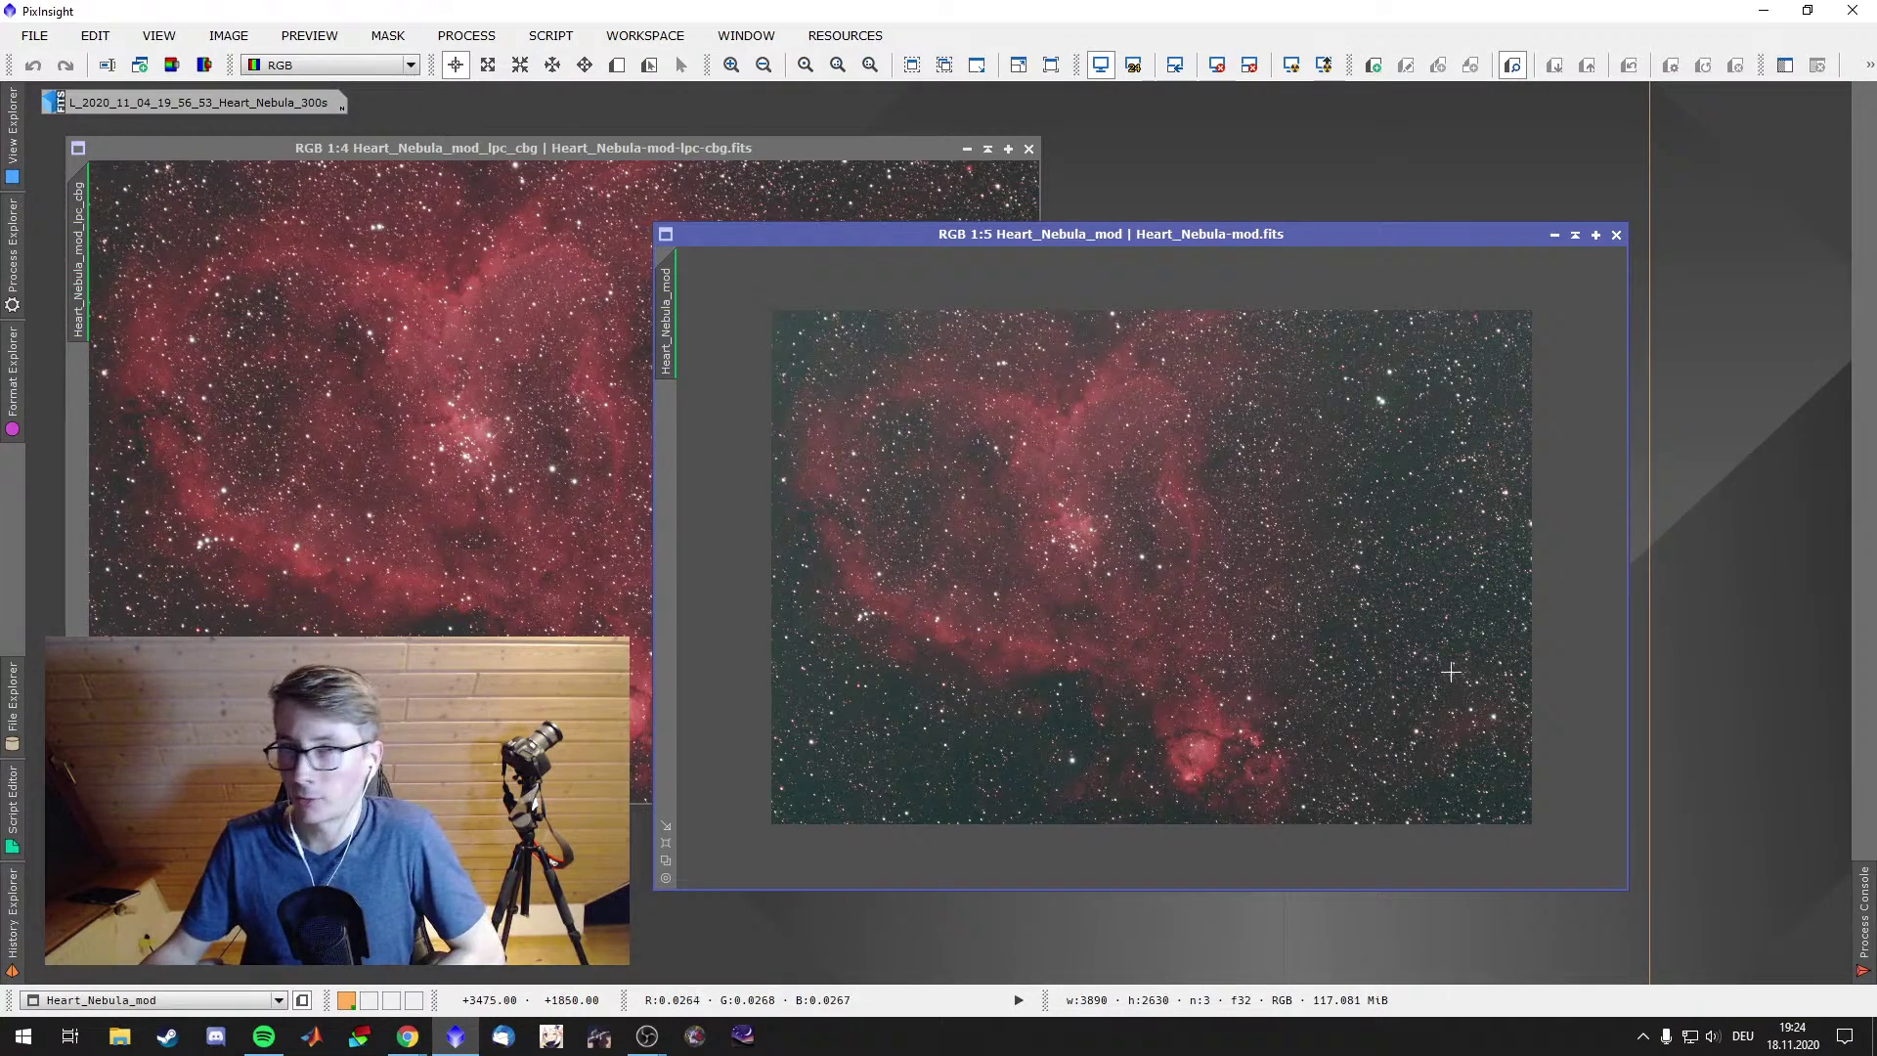
{"action": "left_click", "coordinate": [671, 186]}
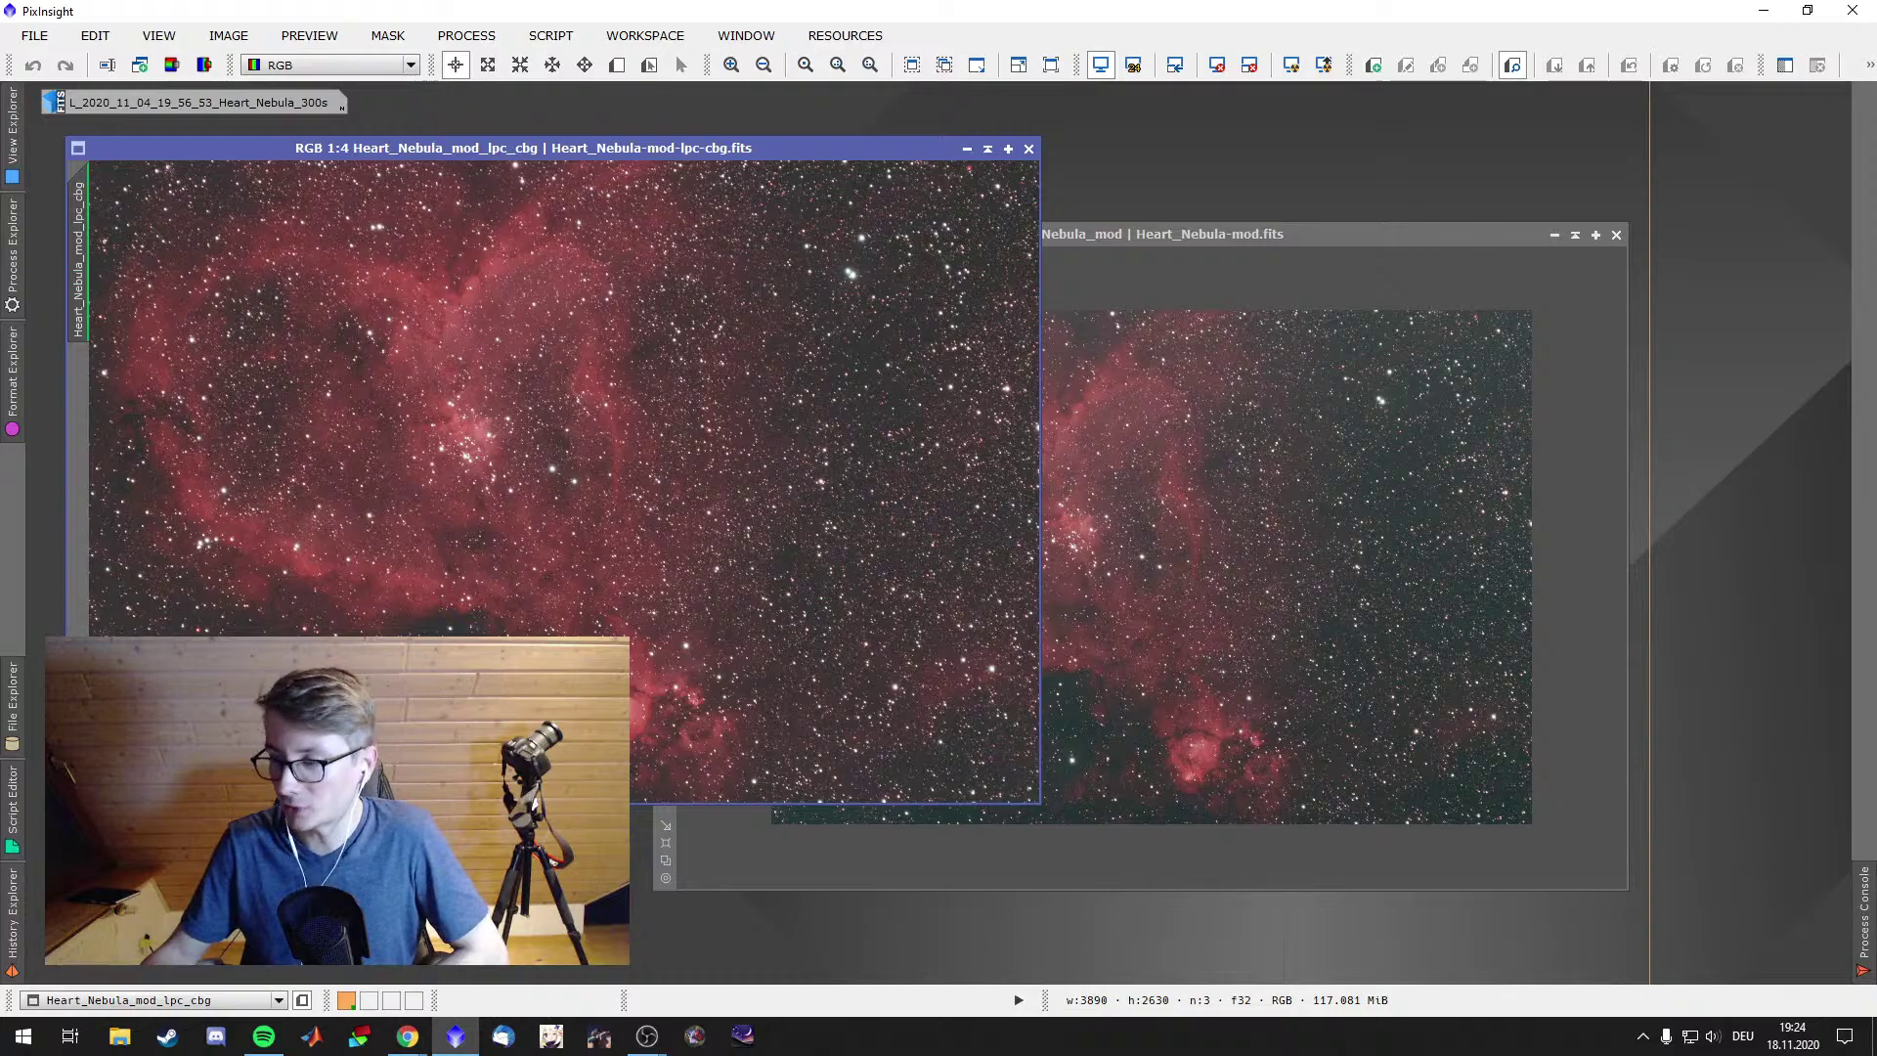
{"action": "key", "text": "alt+Tab"}
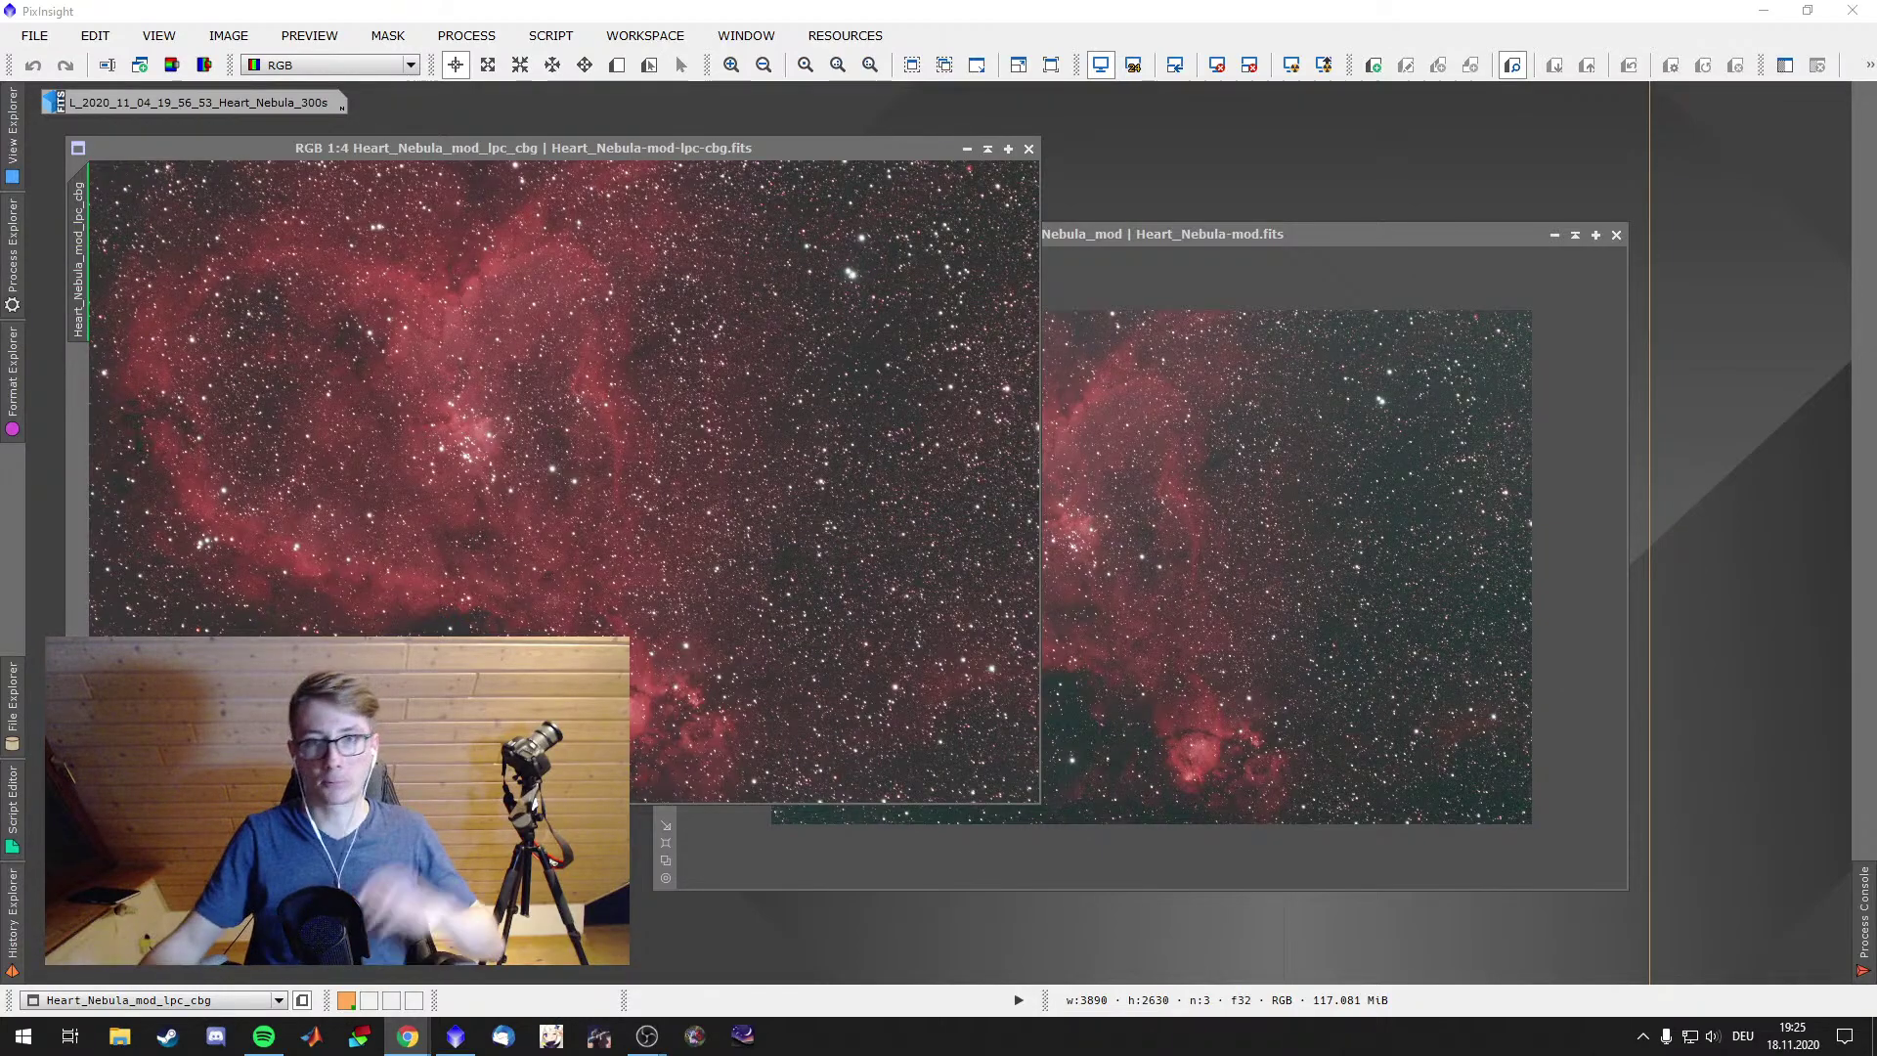
Minimize Heart_Nebula_mod, park it beneath the minimized 300s frame, and reposition the Heart_Nebula_mod_lpc_cbg window clear of both
{"action": "left_click", "coordinate": [1555, 234]}
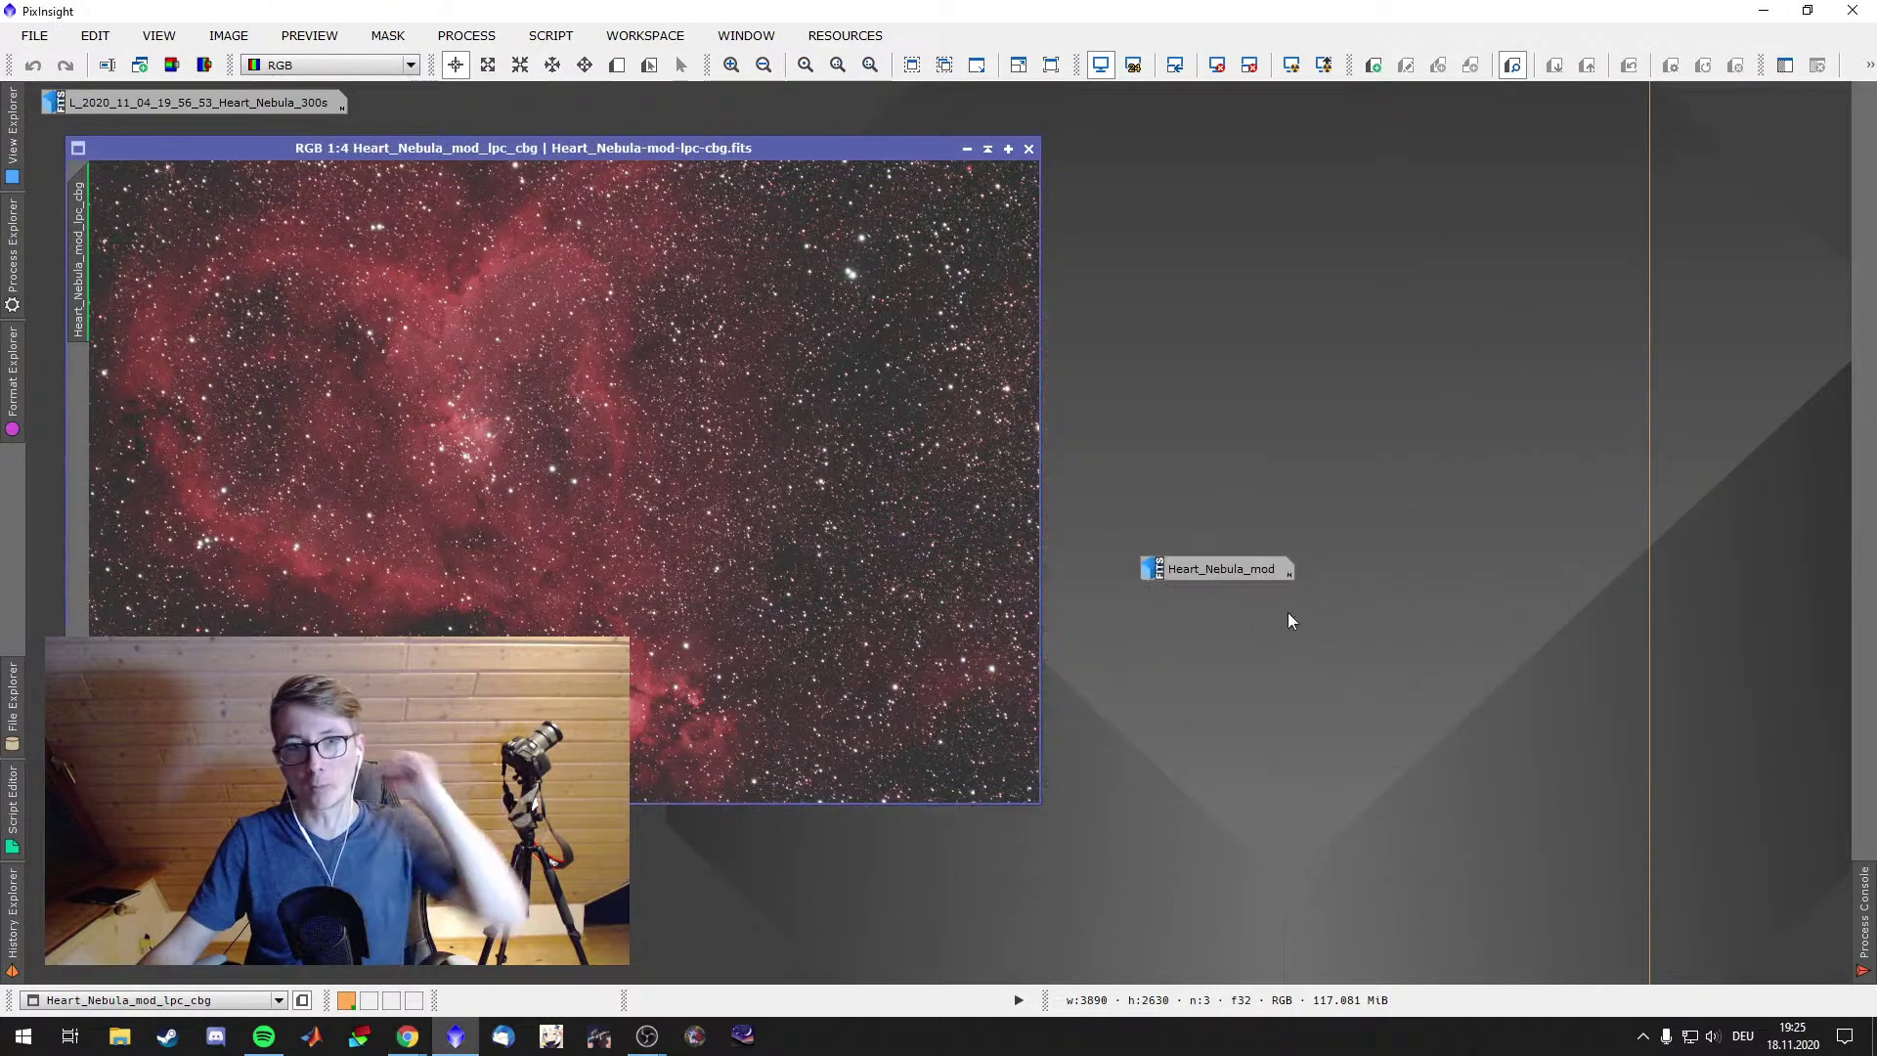
{"action": "left_click_drag", "start_coordinate": [1234, 571], "coordinate": [144, 142]}
{"action": "left_click_drag", "start_coordinate": [310, 149], "coordinate": [830, 203]}
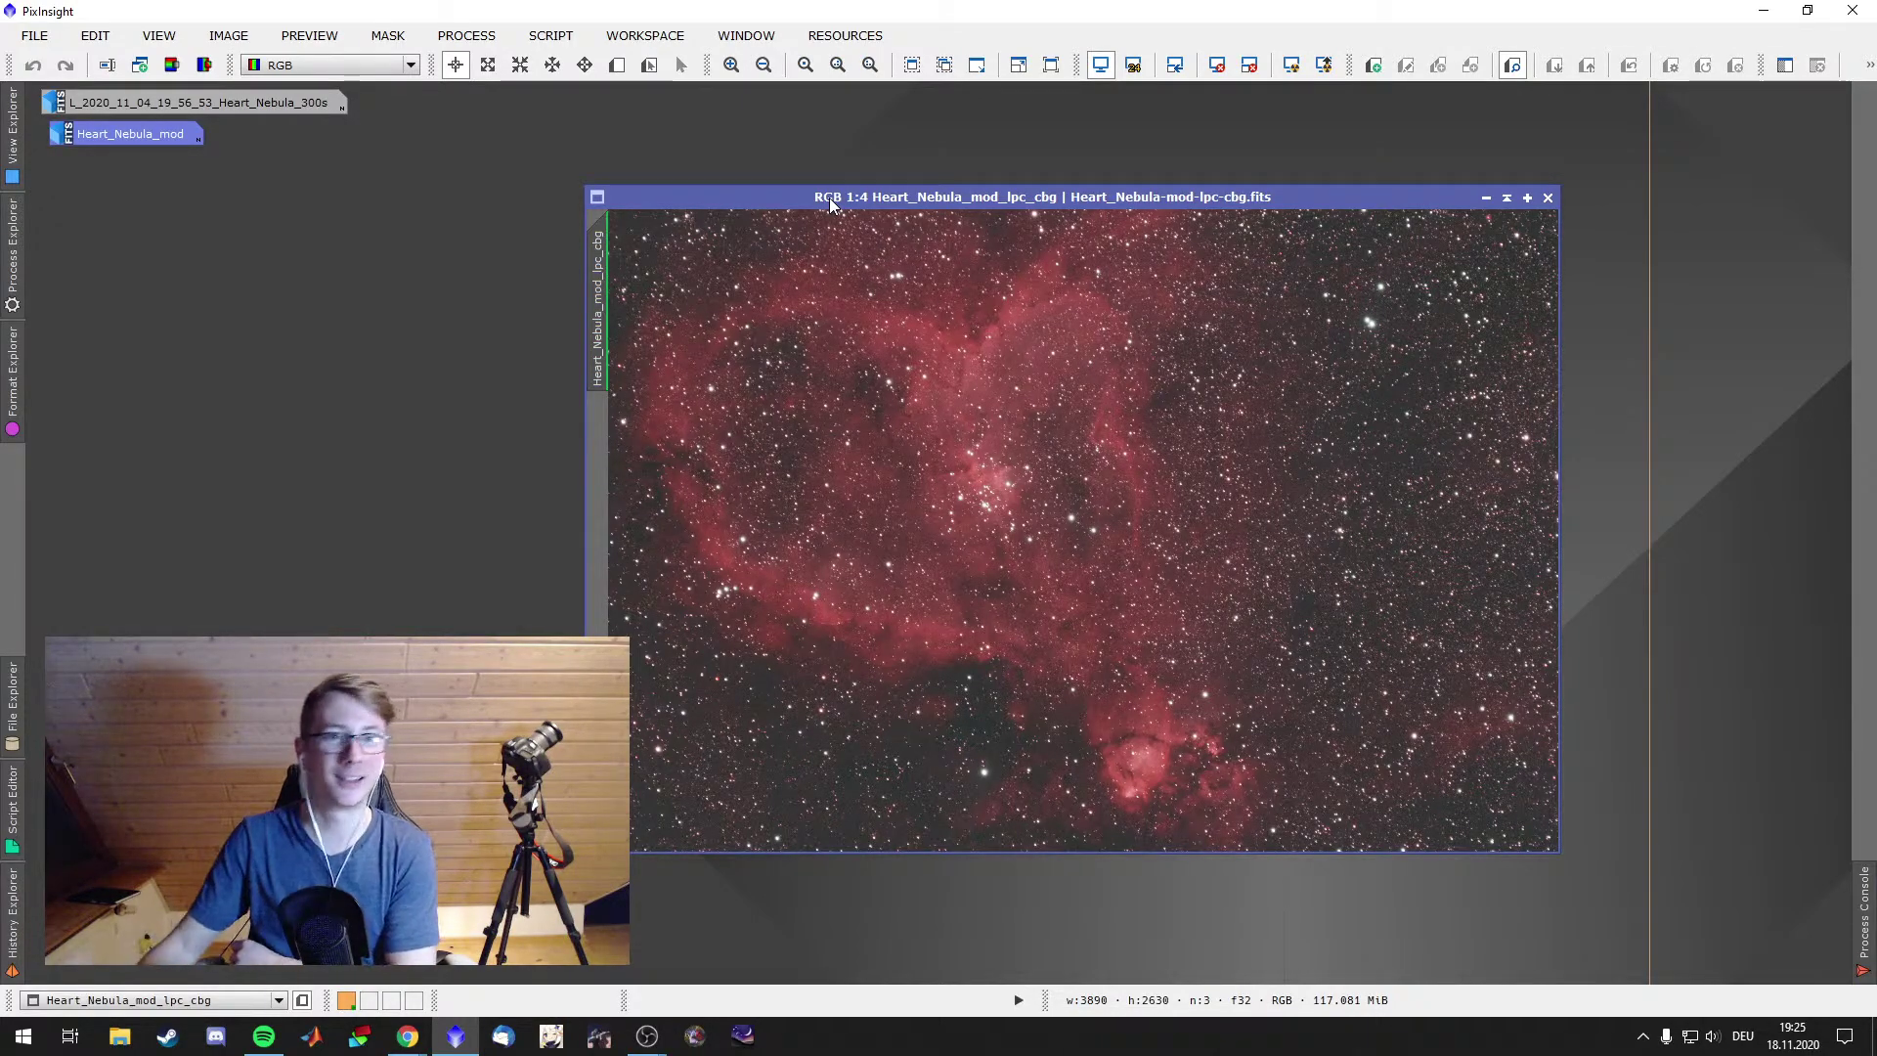
{"action": "left_click_drag", "start_coordinate": [829, 202], "coordinate": [461, 203]}
Load the Basic Editing process icons into the workspace and shift the vertical guide line slightly away from them
{"action": "right_click", "coordinate": [1298, 296]}
{"action": "mouse_move", "coordinate": [1388, 424]}
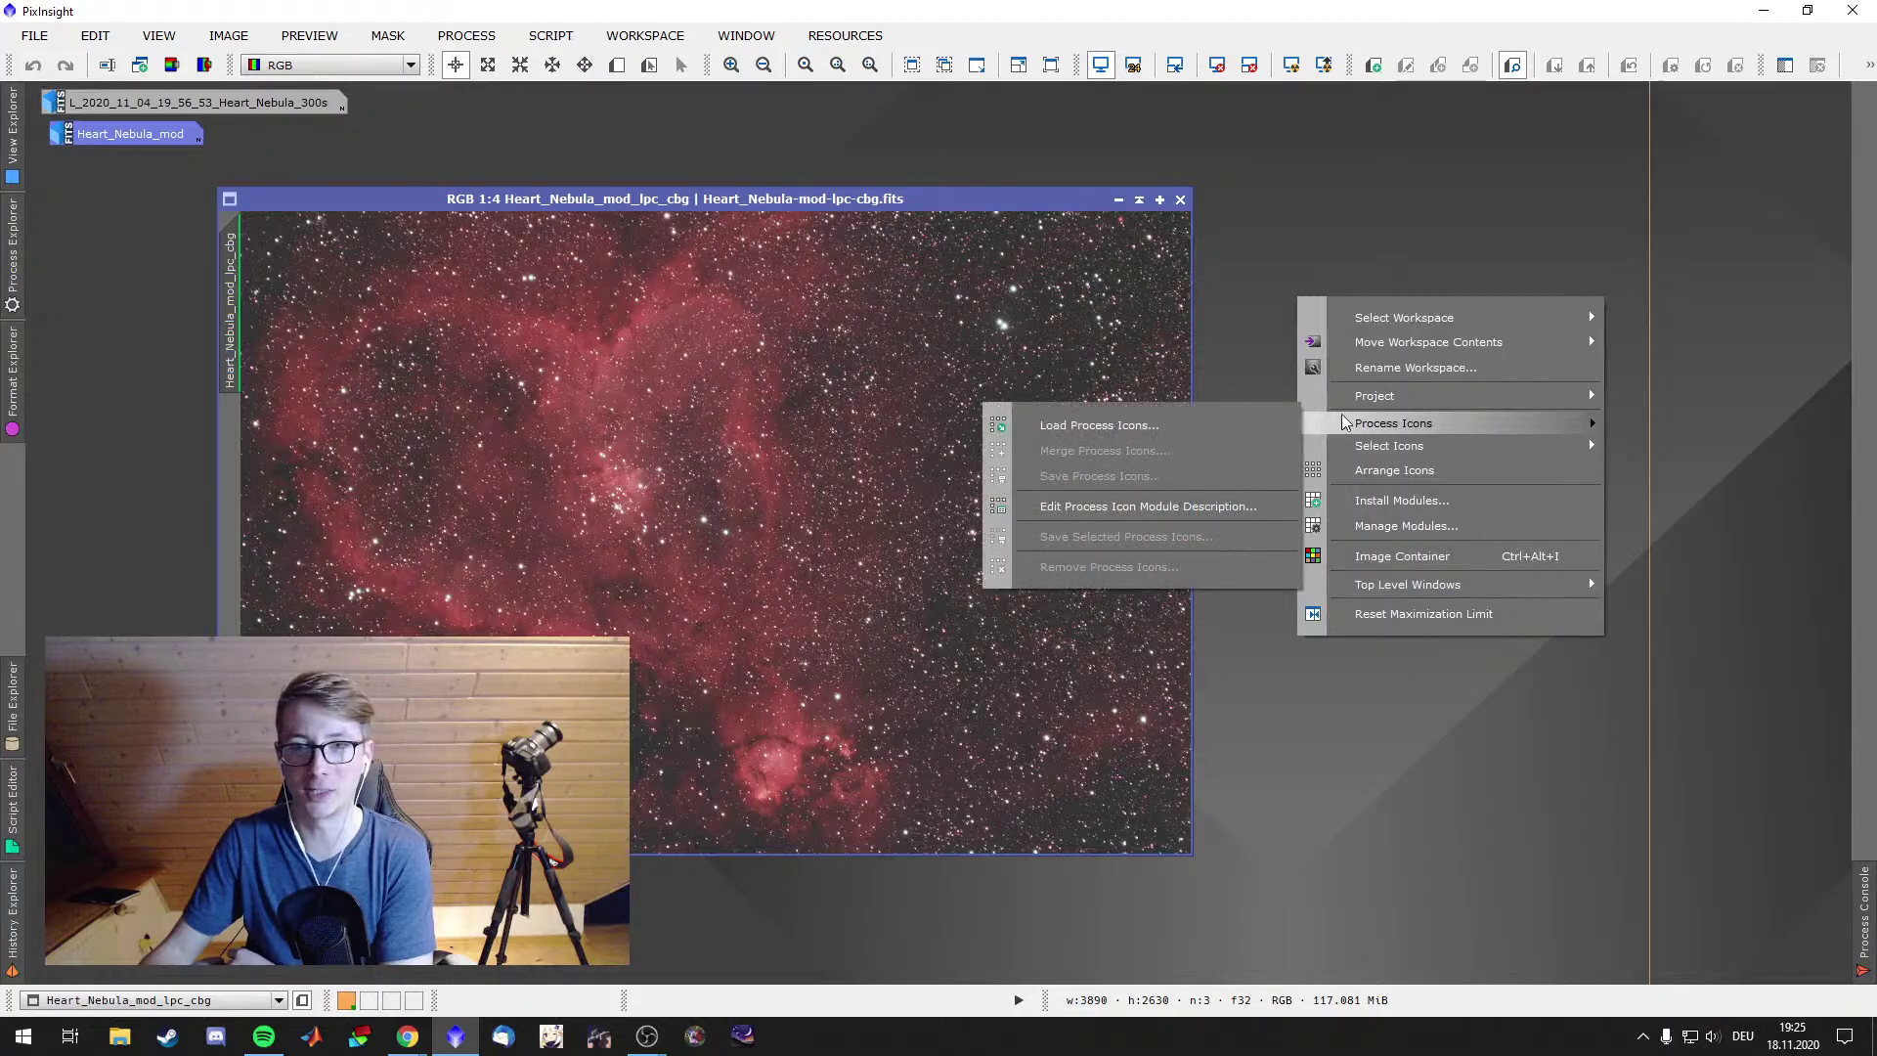
{"action": "left_click", "coordinate": [1264, 421]}
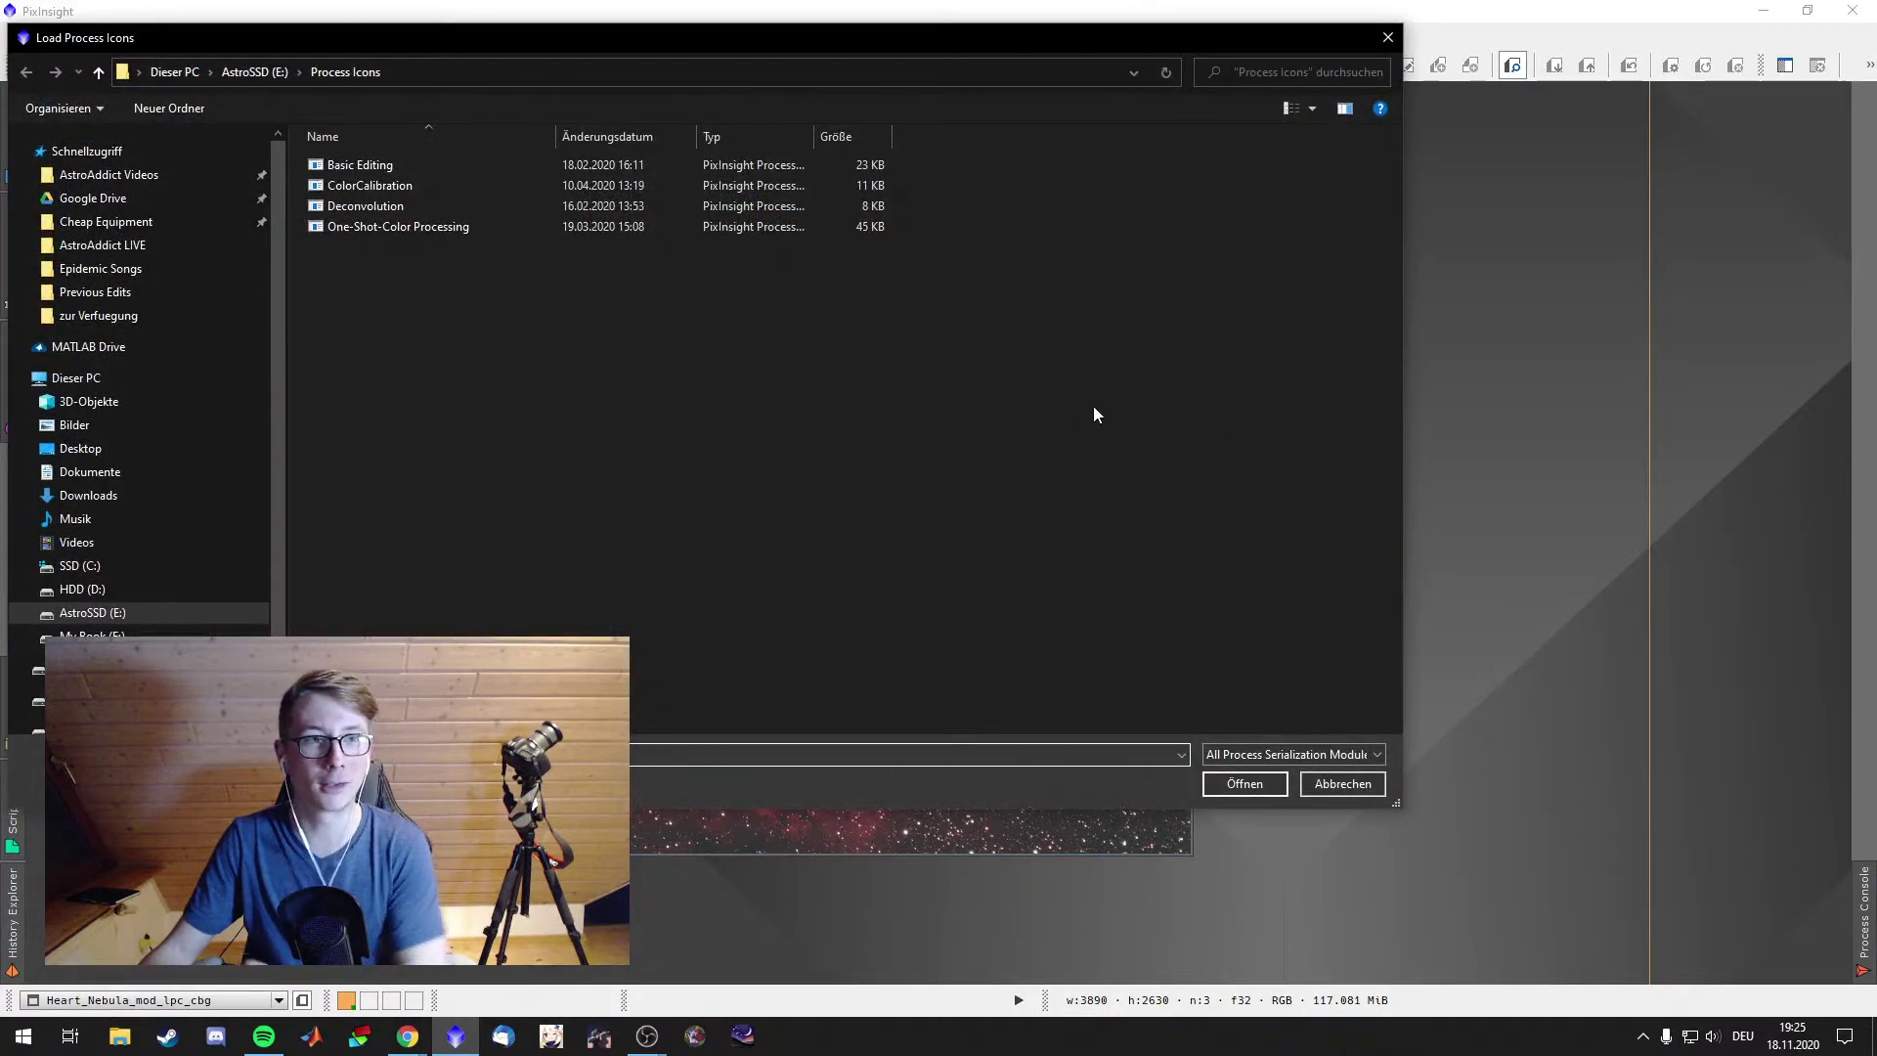
{"action": "left_click", "coordinate": [581, 168]}
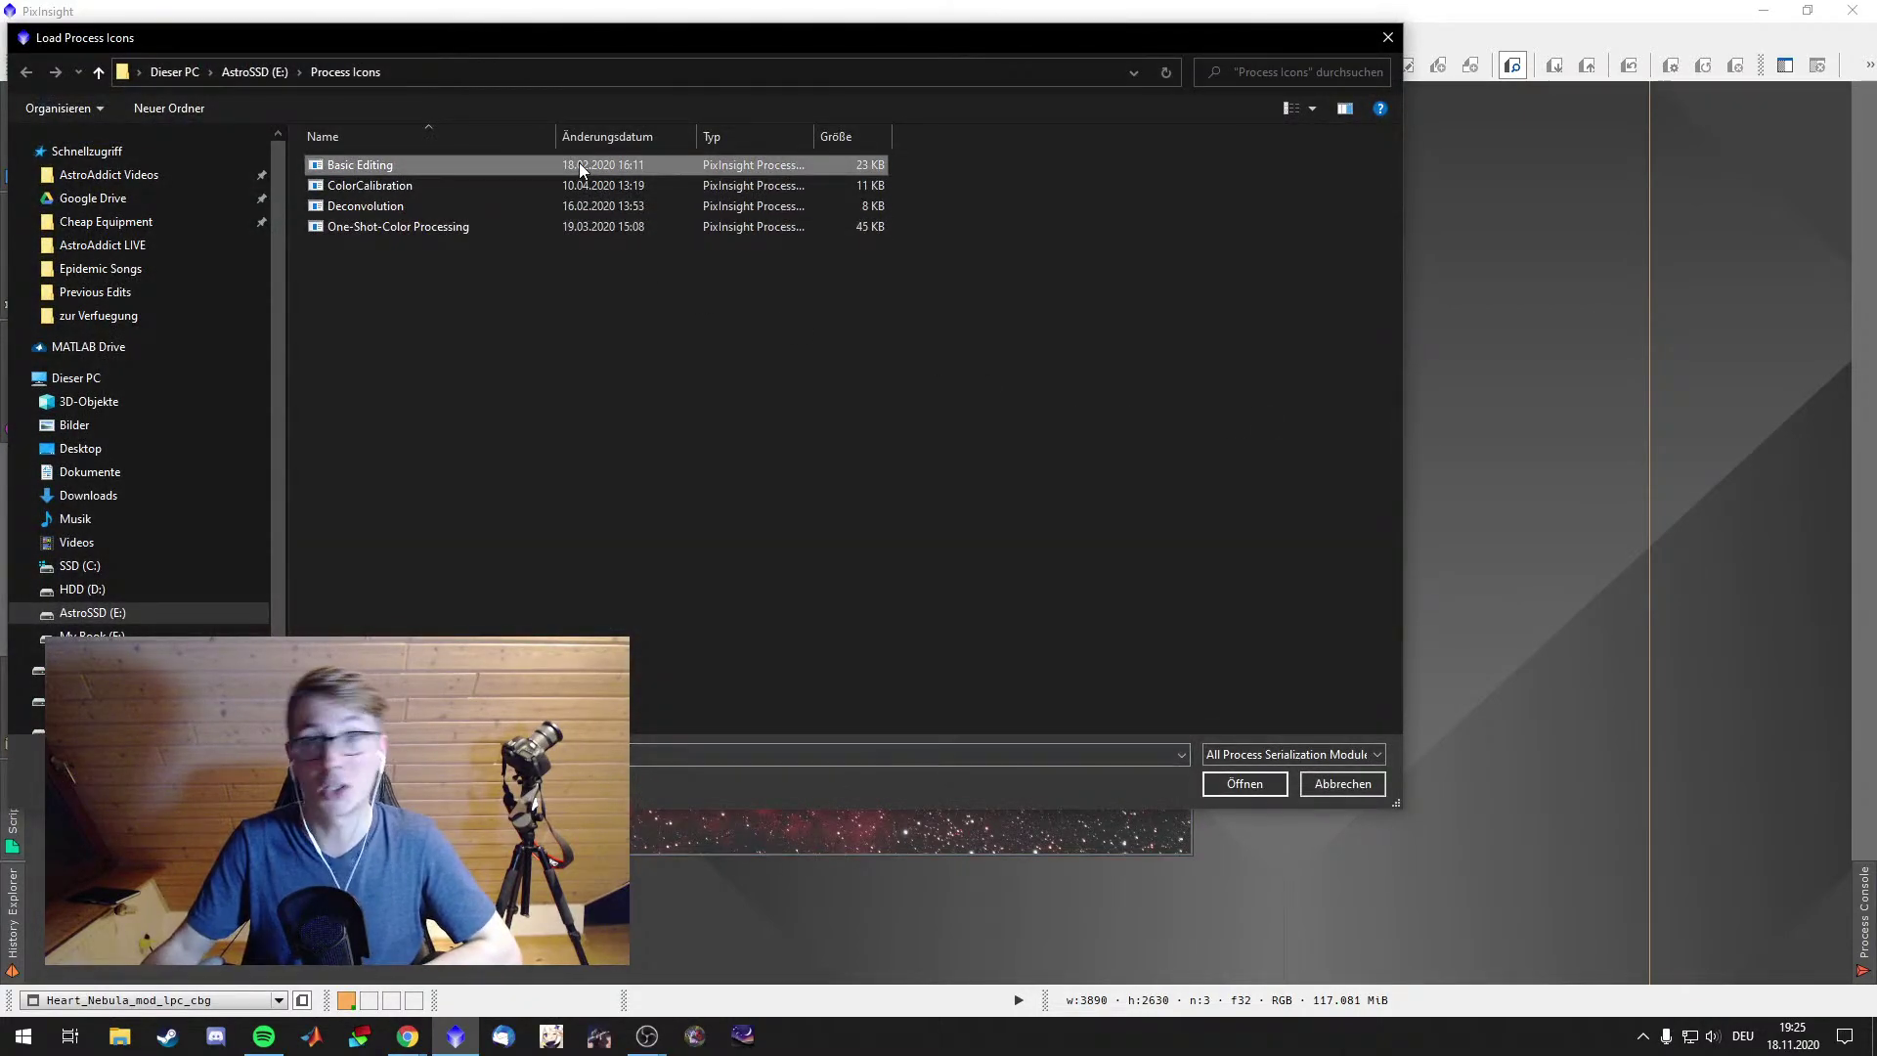
{"action": "left_click", "coordinate": [1240, 790]}
{"action": "left_click_drag", "start_coordinate": [1646, 319], "coordinate": [1626, 320]}
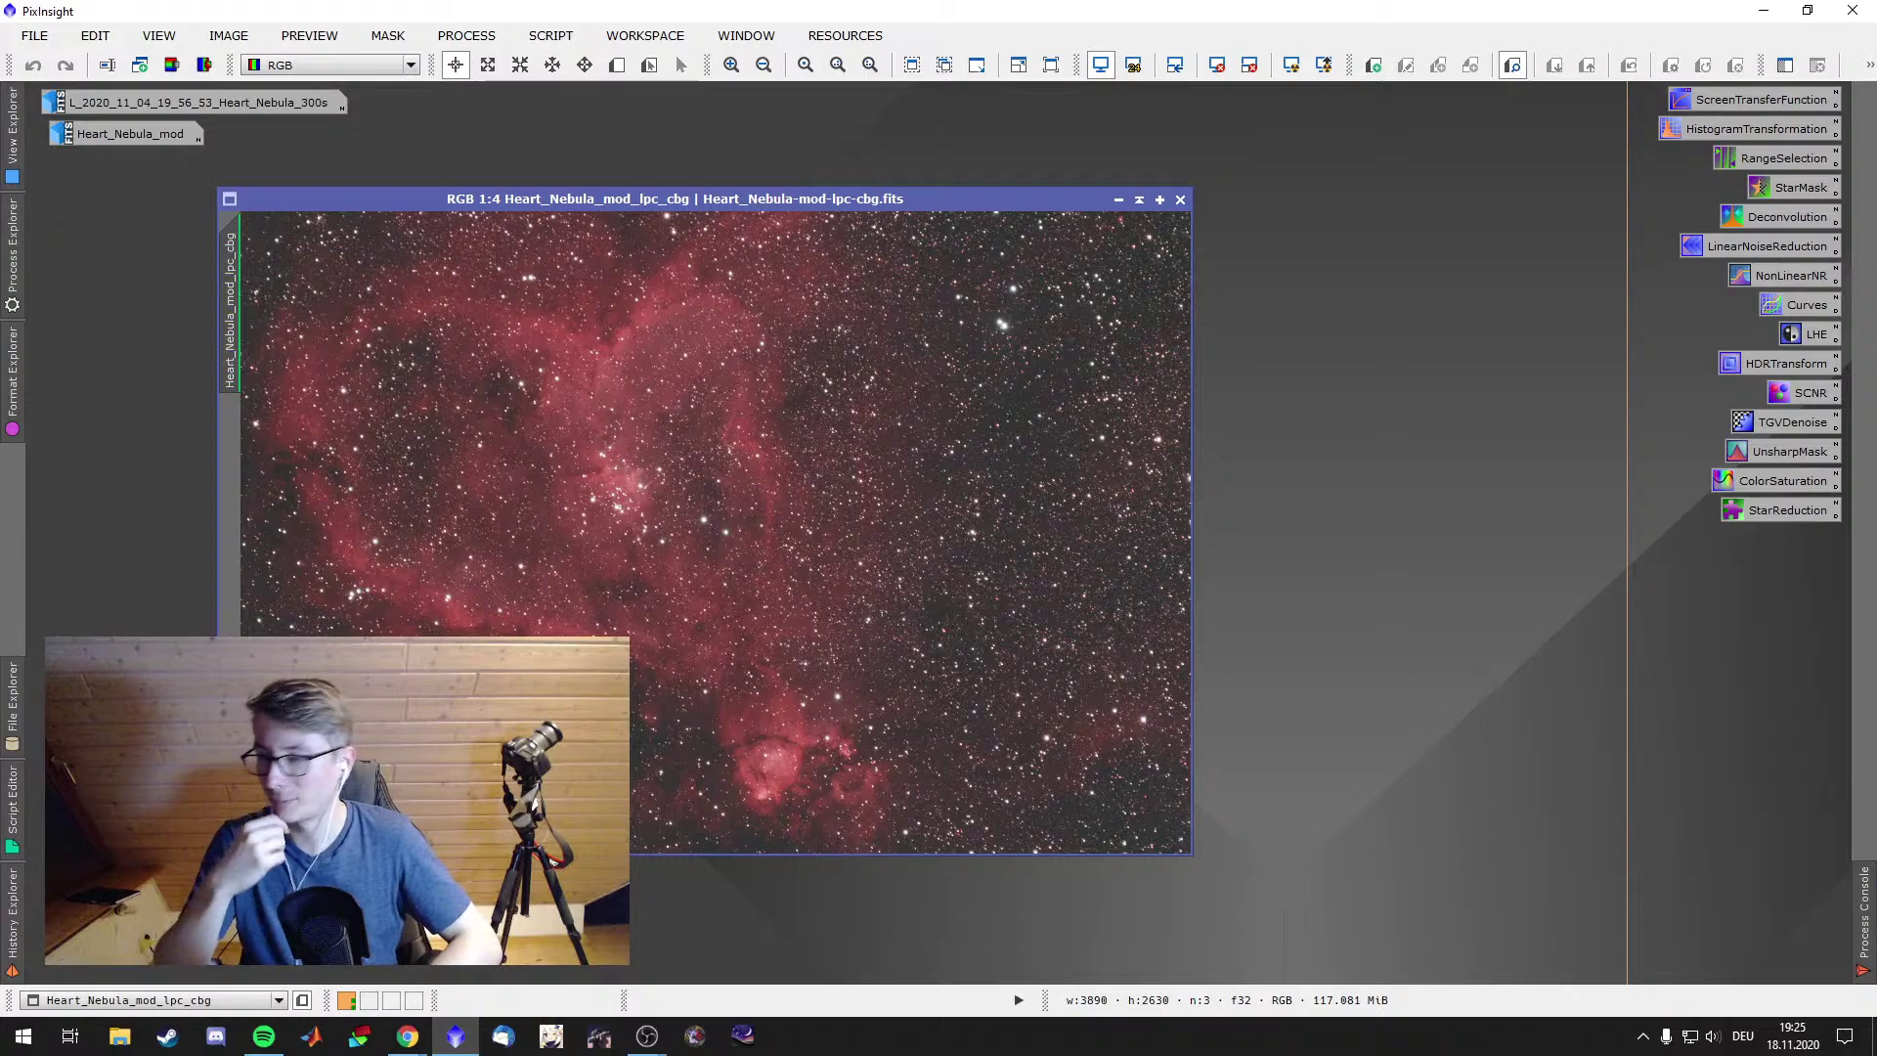
Move the Heart_Nebula_mod_lpc_cbg window closer to the process icons and inspect its stars and dark background up to 4:1
{"action": "left_click_drag", "start_coordinate": [1027, 199], "coordinate": [1170, 165]}
{"action": "scroll", "coordinate": [1232, 514], "scroll_direction": "up", "scroll_amount": 5}
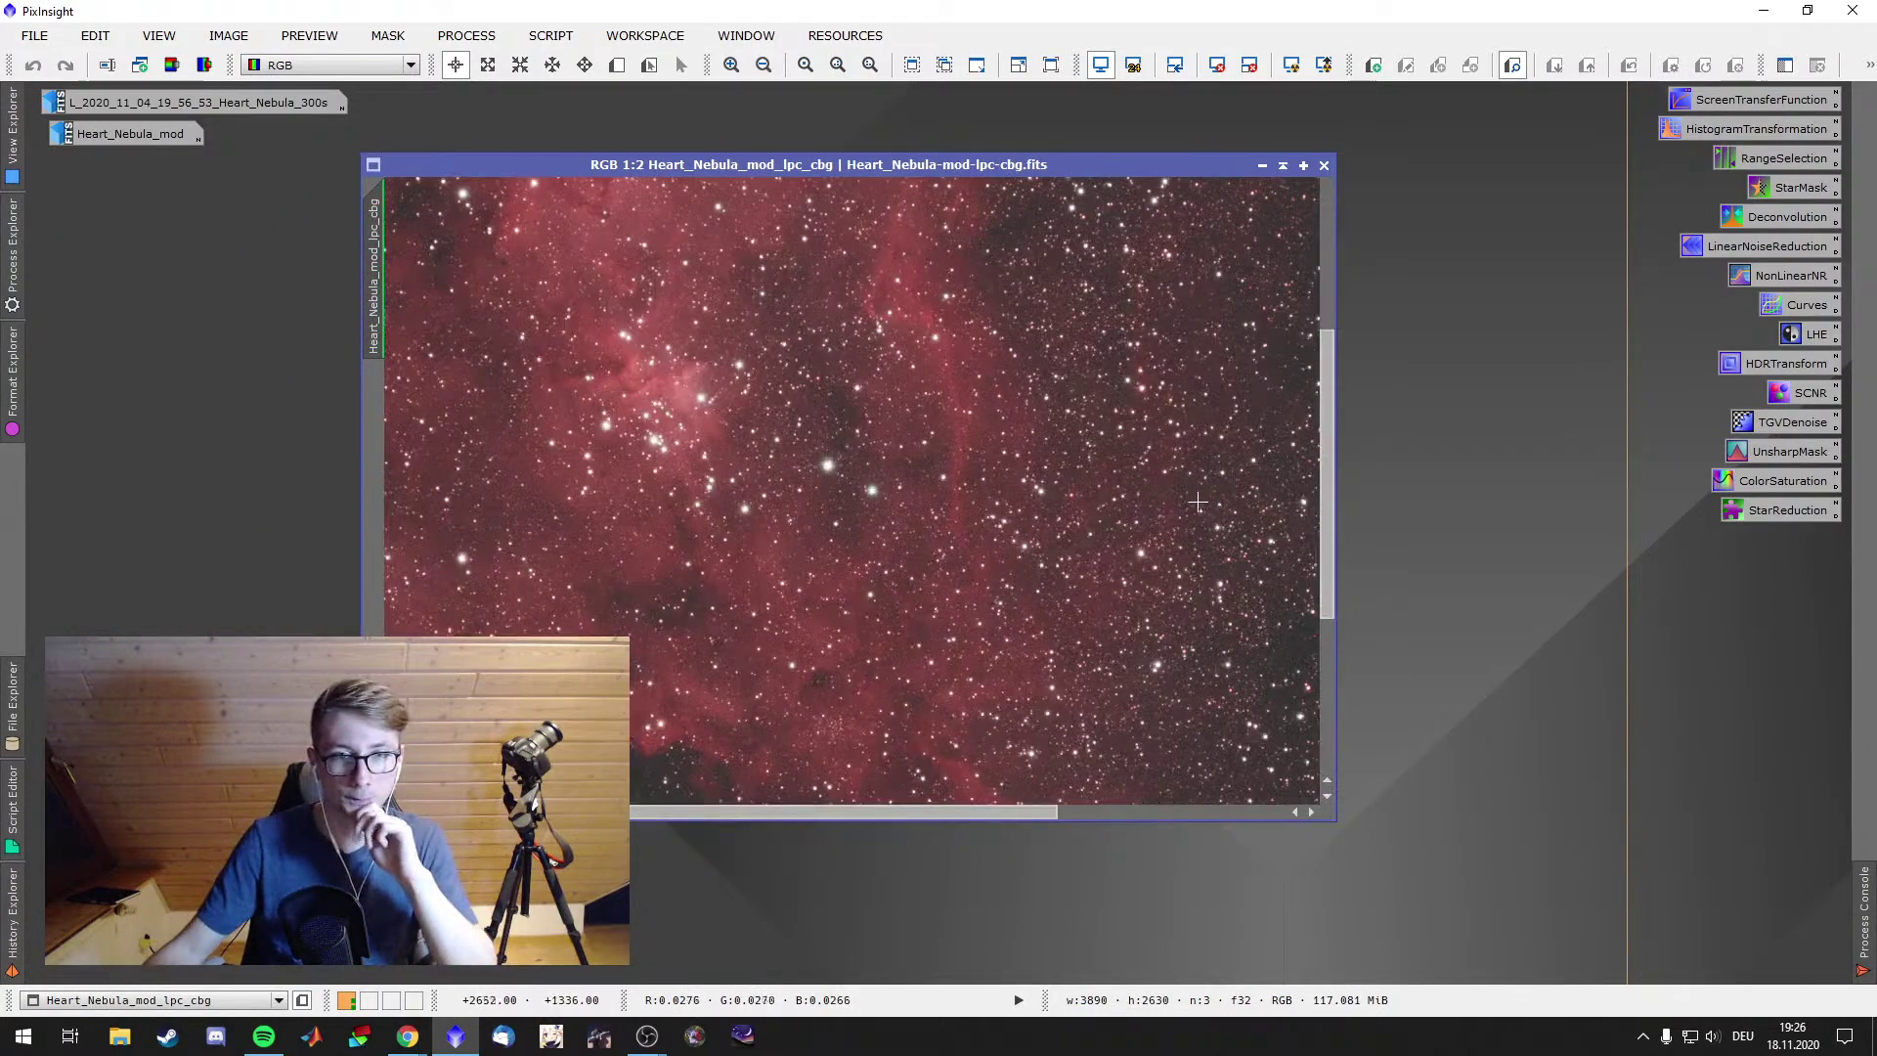
{"action": "scroll", "coordinate": [1178, 506], "scroll_direction": "down", "scroll_amount": 2}
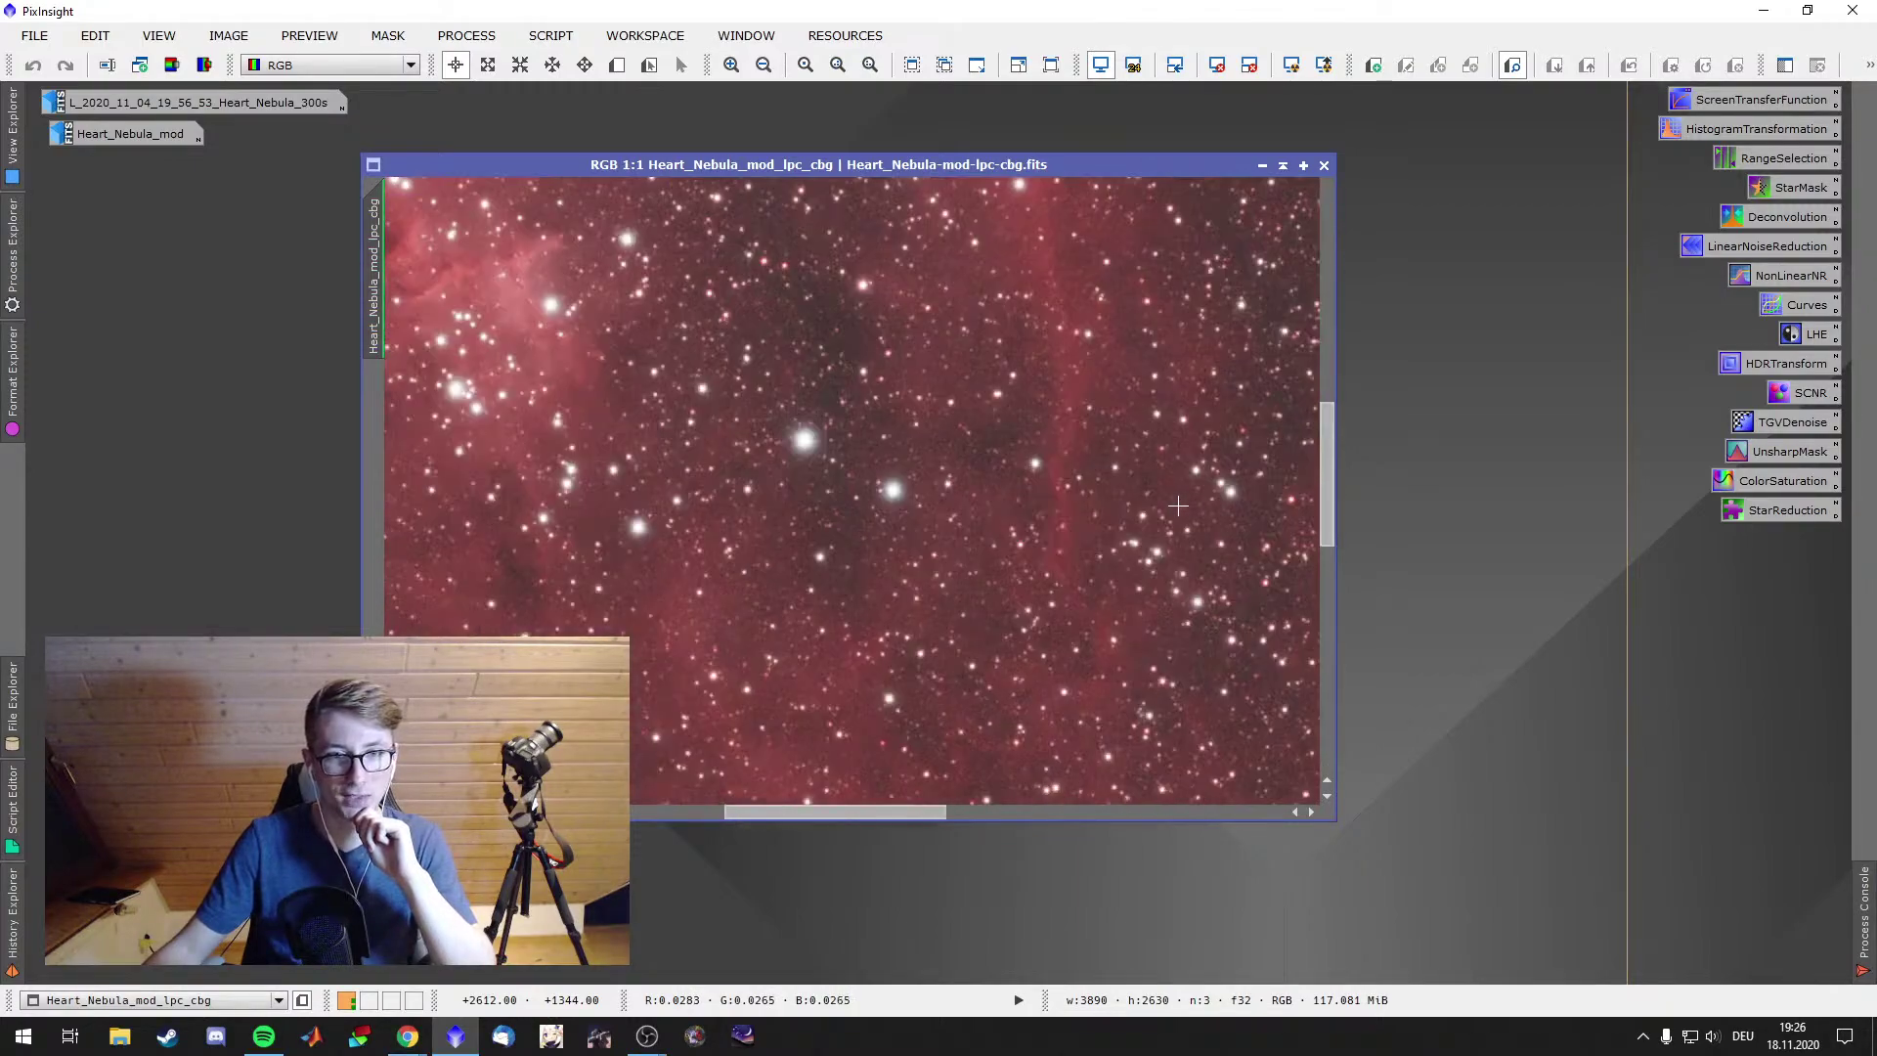
{"action": "key", "text": "space"}
{"action": "left_click_drag", "start_coordinate": [1218, 472], "coordinate": [382, 645]}
{"action": "scroll", "coordinate": [1111, 495], "scroll_direction": "up", "scroll_amount": 3}
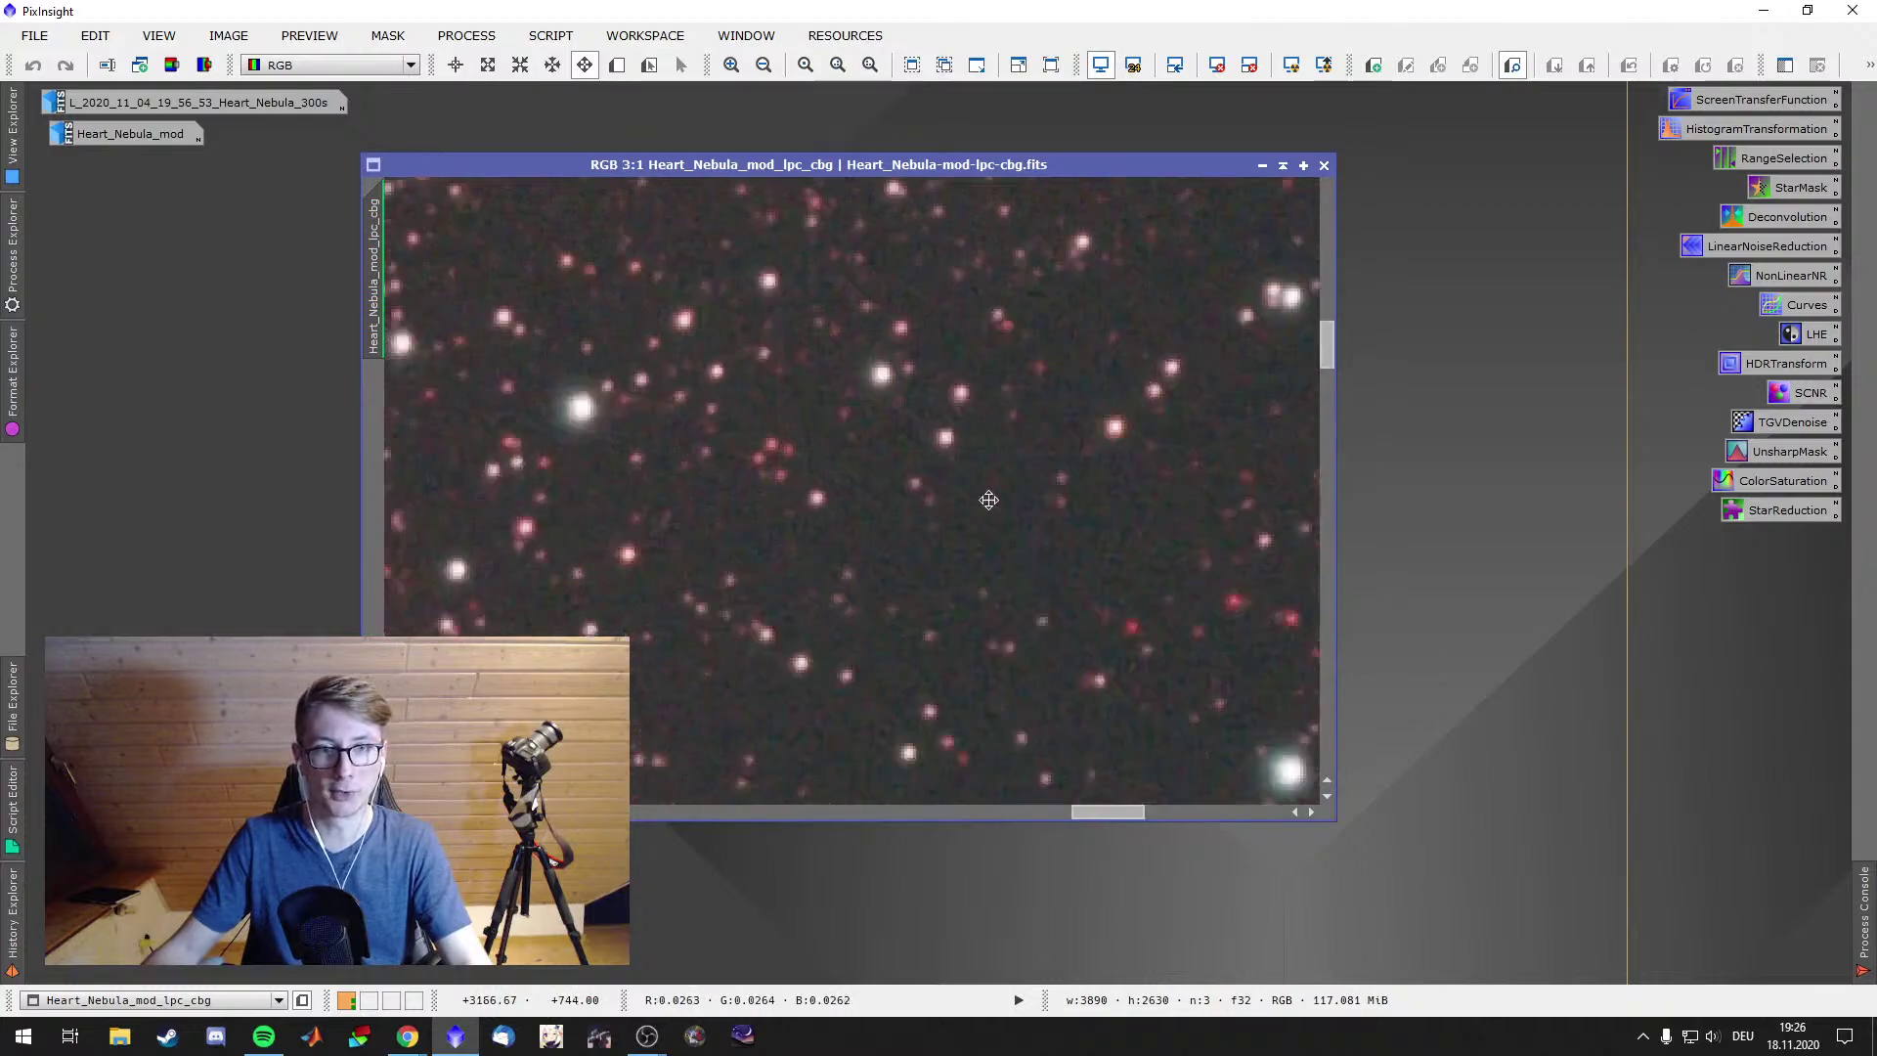
{"action": "left_click_drag", "start_coordinate": [1116, 532], "coordinate": [909, 499]}
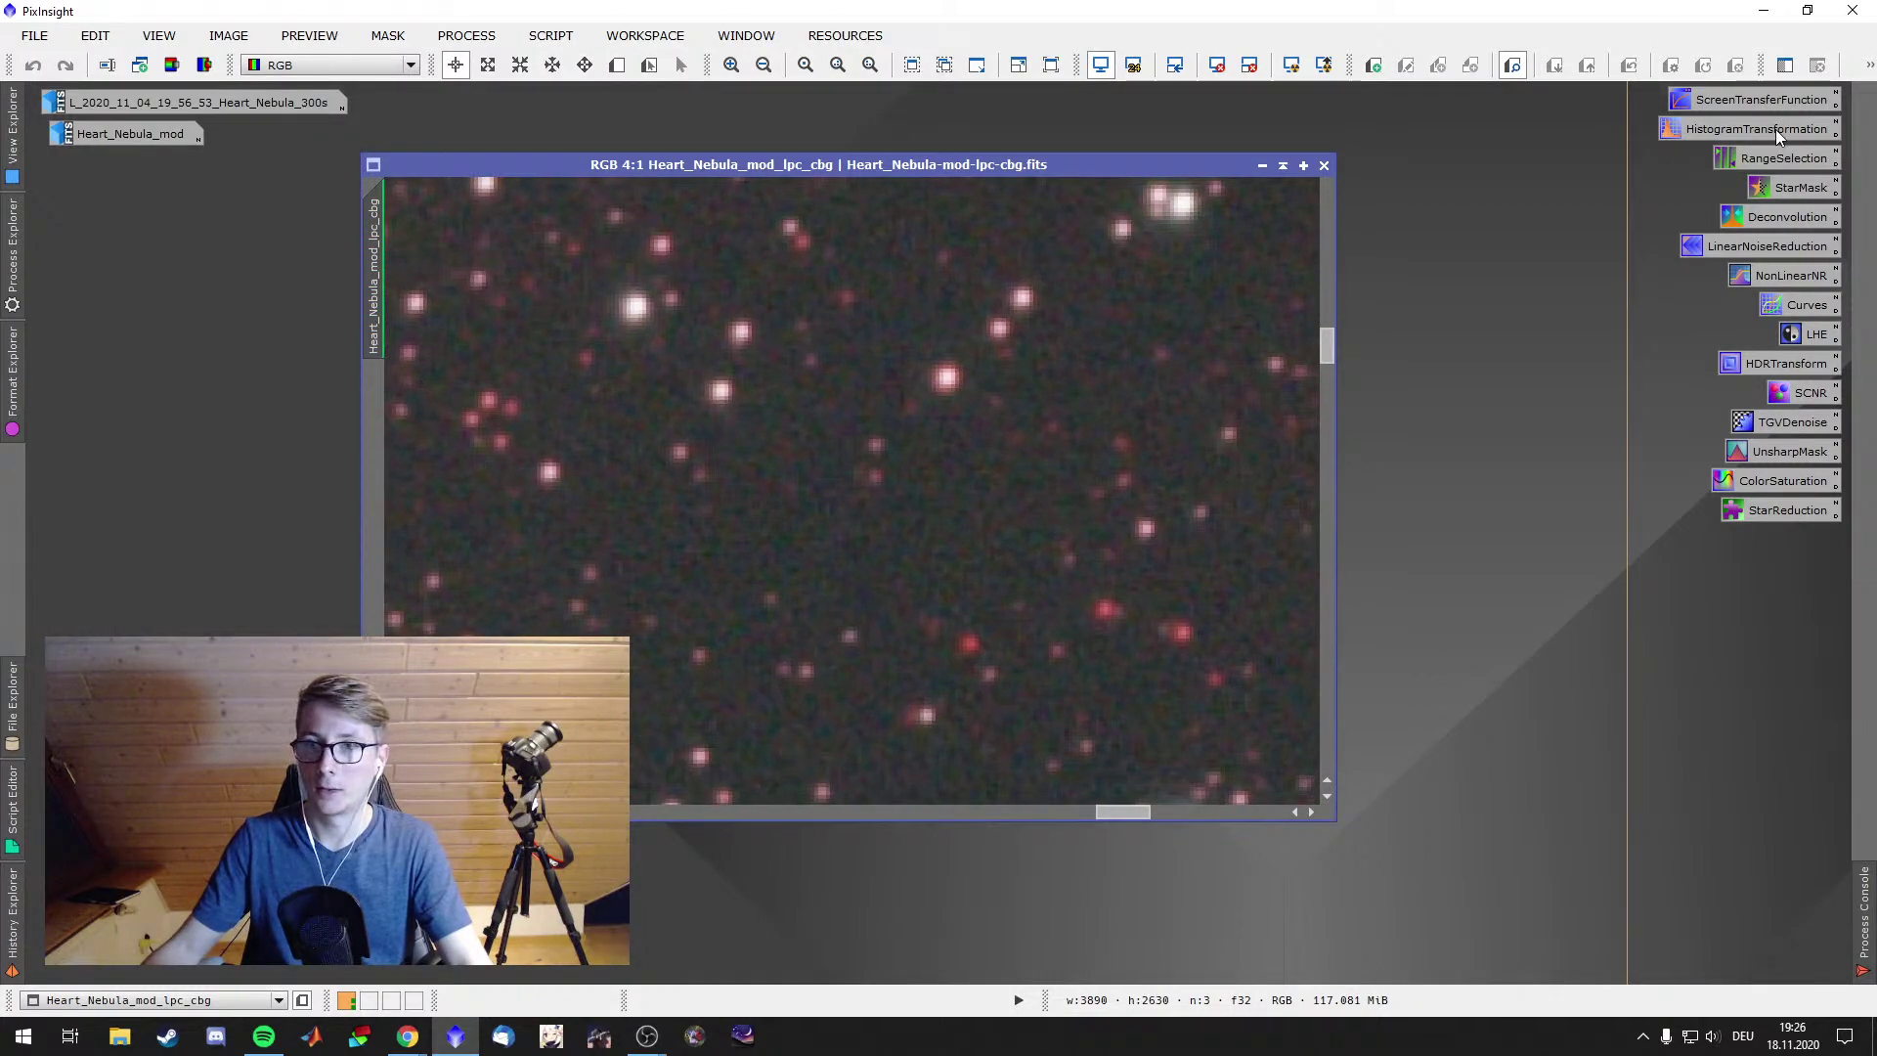
Open the LinearNoiseReduction process, shift the image window clear of its dialog, and set the algorithm to Multiscale linear transform
{"action": "double_click", "coordinate": [1772, 248]}
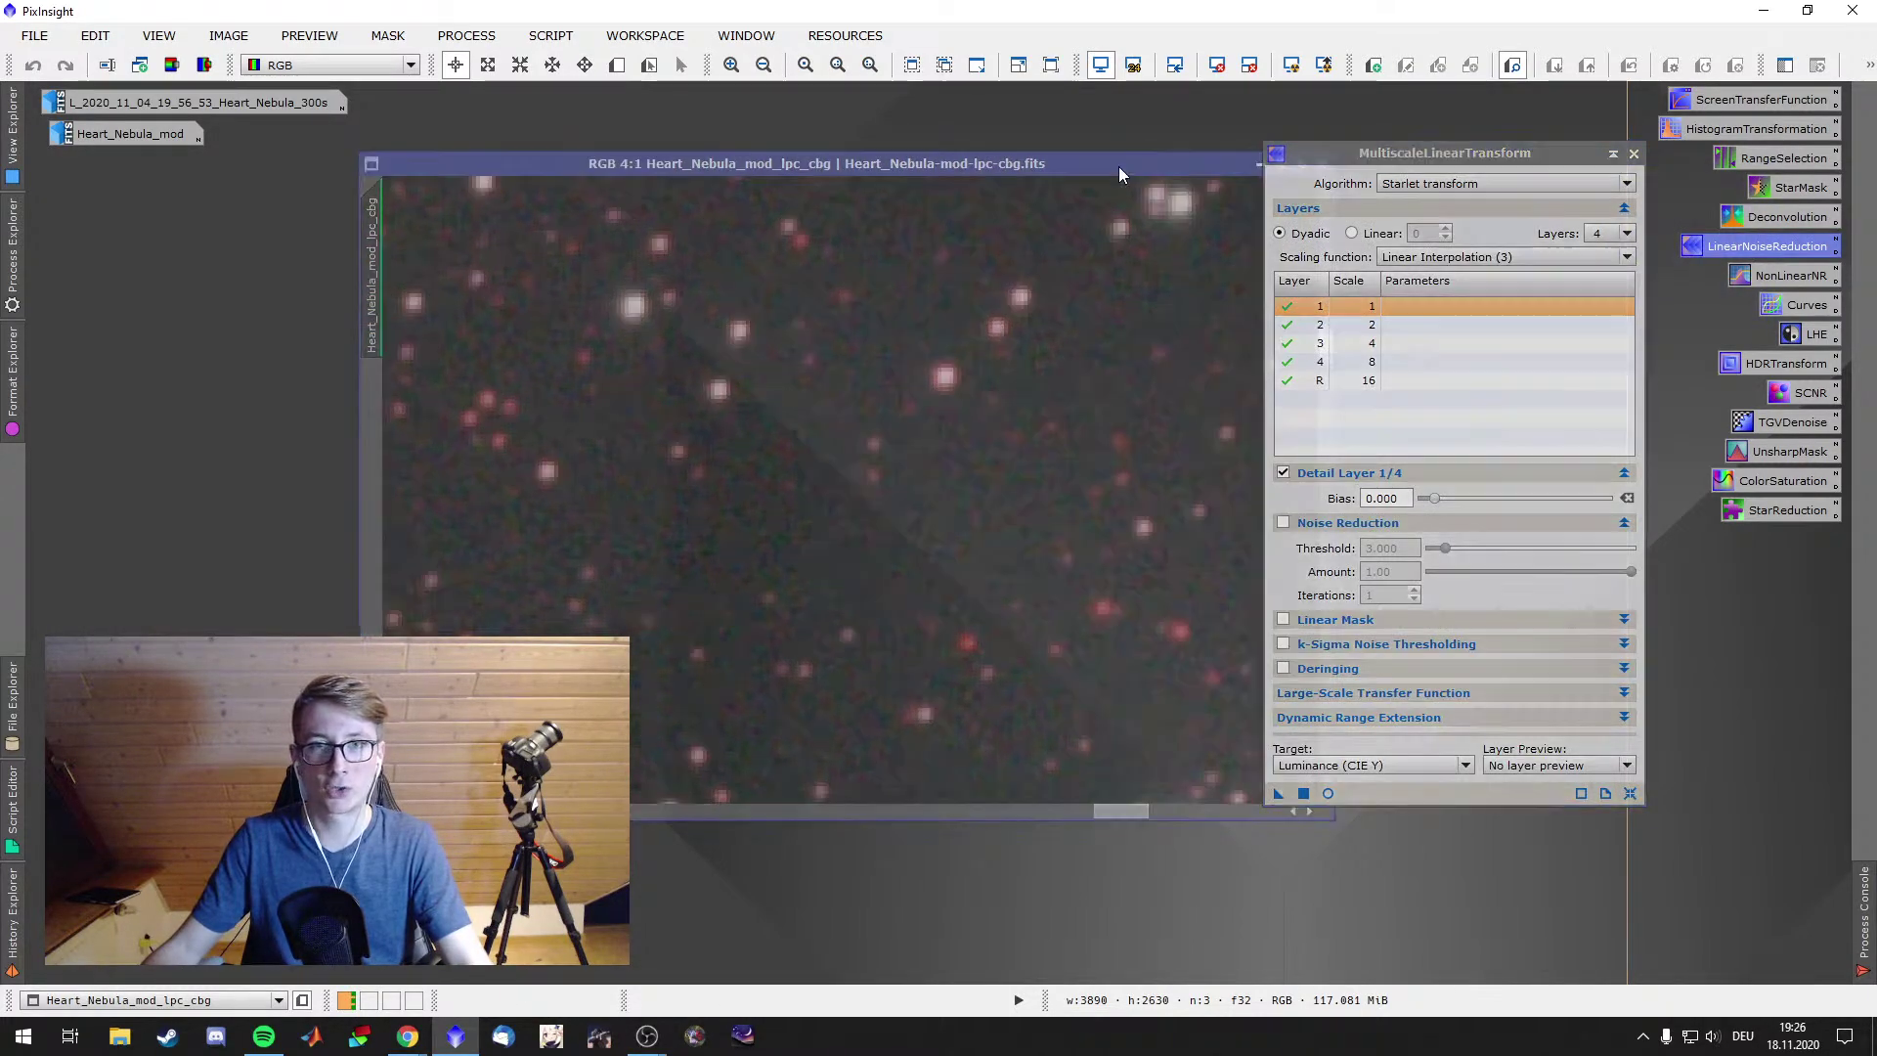
{"action": "left_click_drag", "start_coordinate": [1118, 166], "coordinate": [1010, 180]}
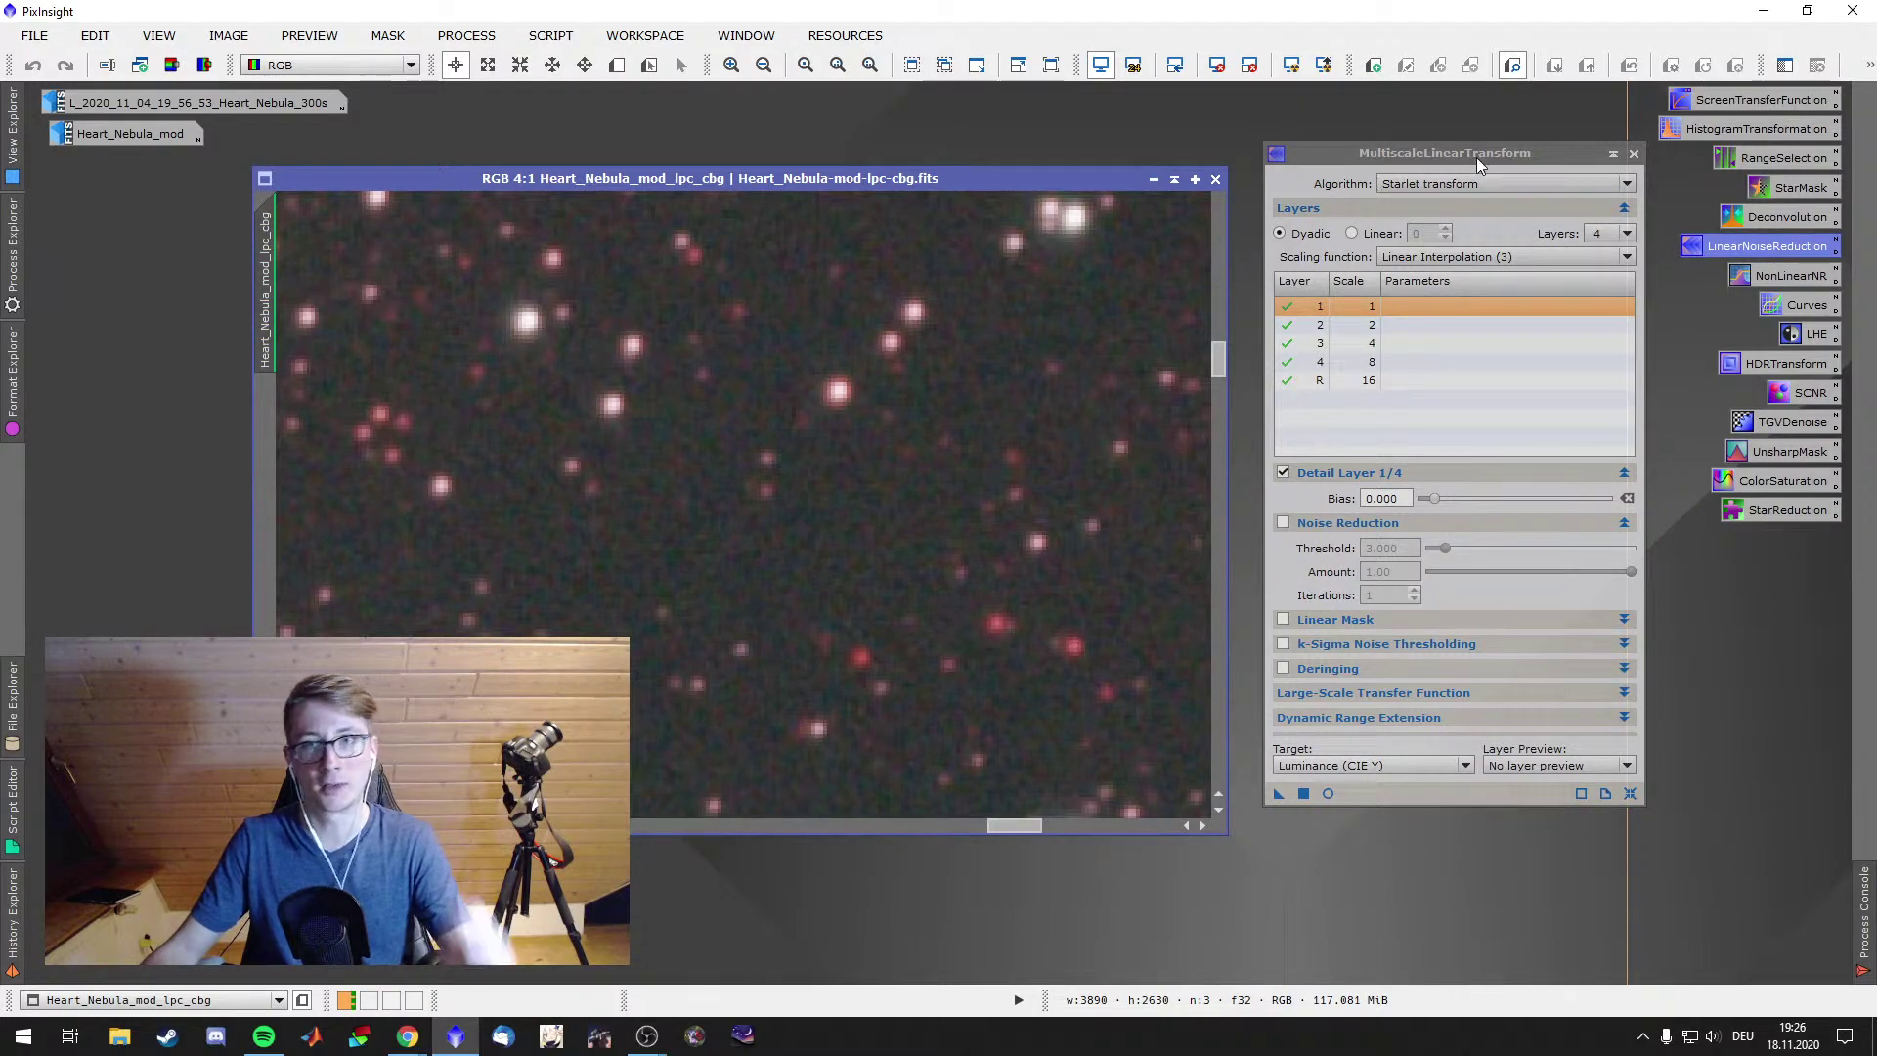
{"action": "left_click", "coordinate": [1510, 183]}
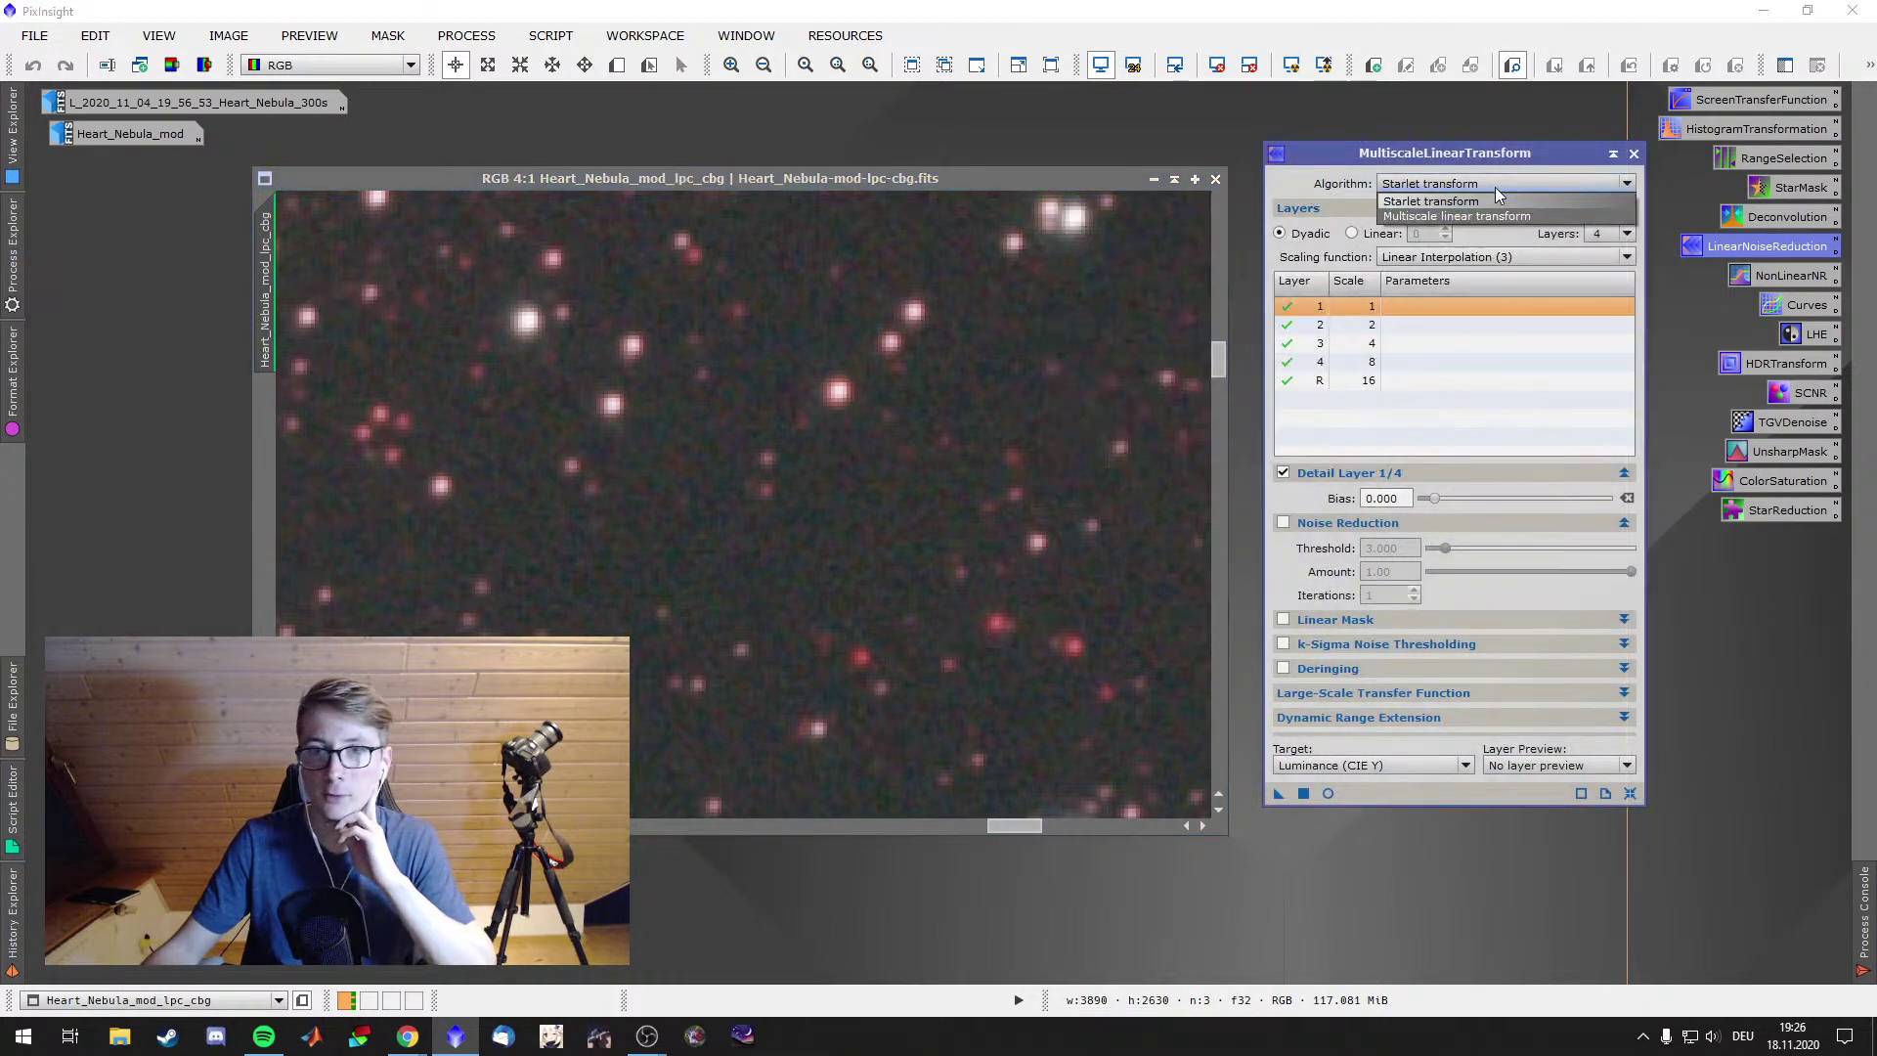
{"action": "left_click", "coordinate": [1452, 209]}
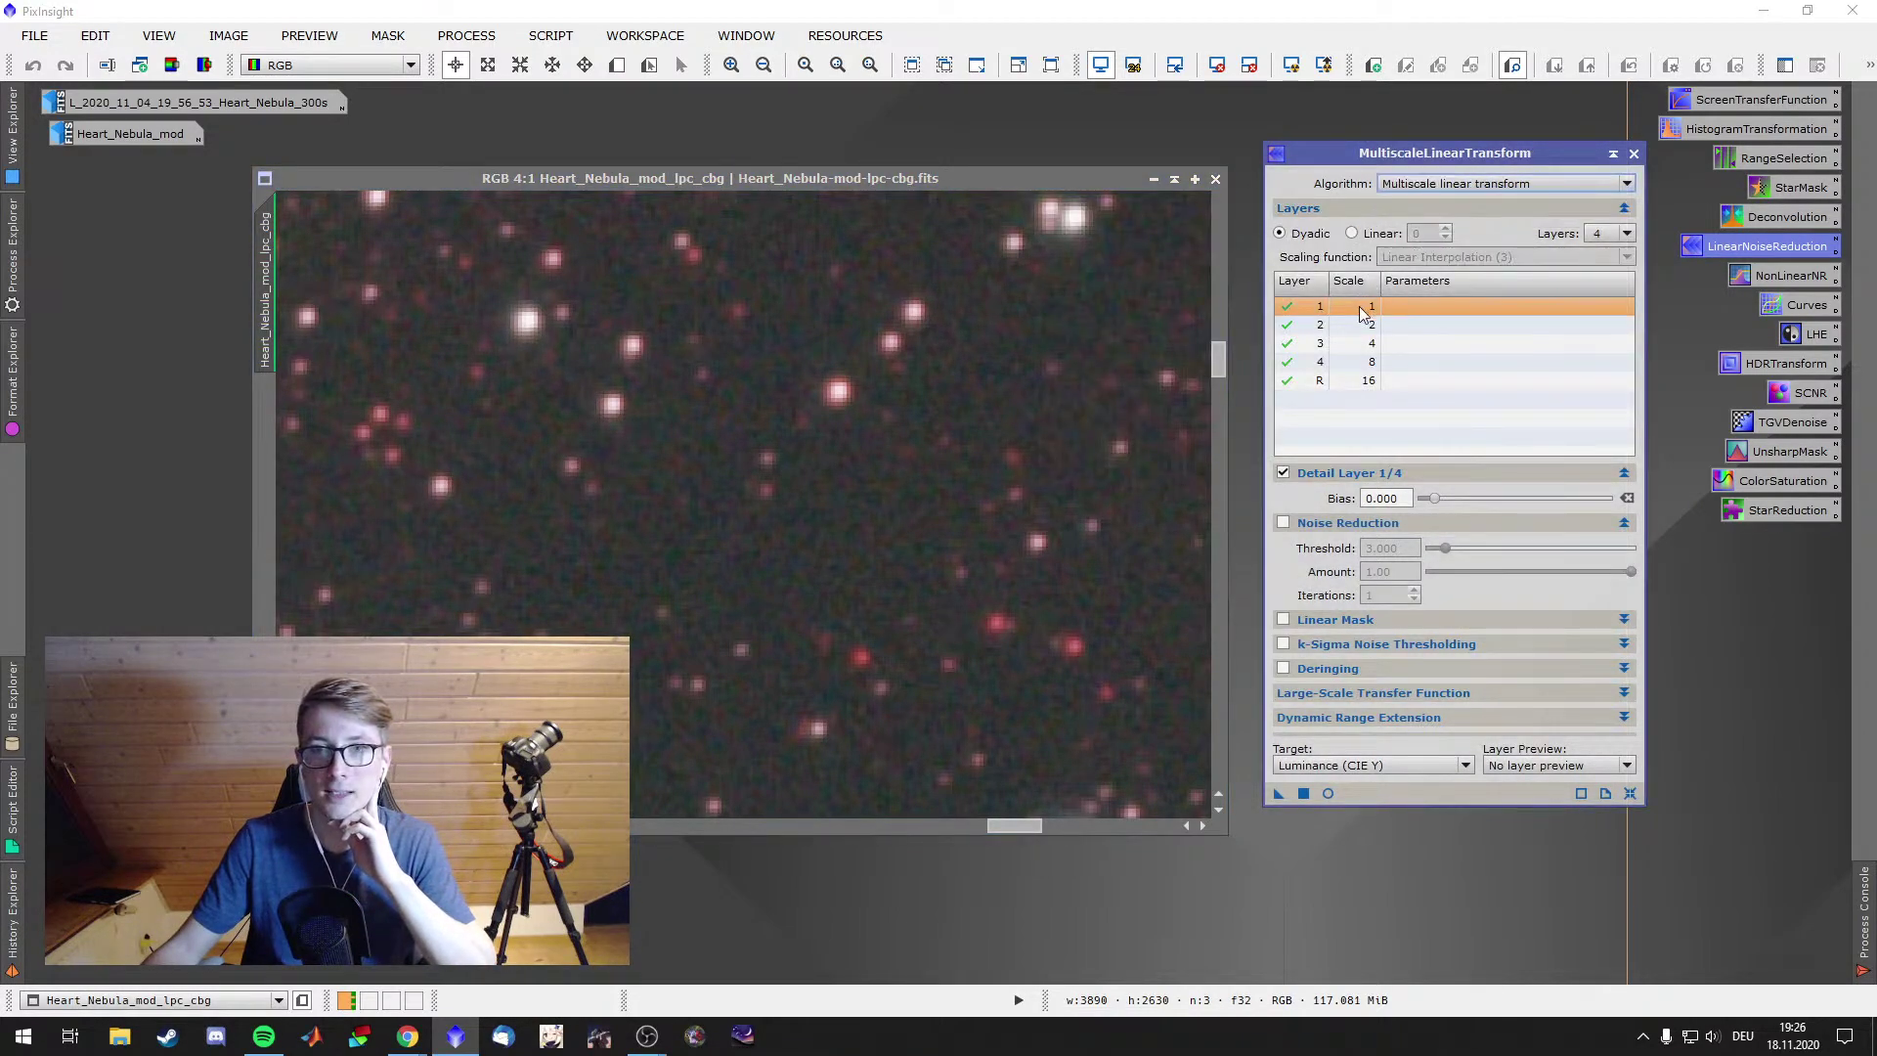
Enable noise reduction for detail layers 1, 2 and 3 at threshold 3.000, amount 1.00 and 1 iteration
{"action": "left_click", "coordinate": [1283, 522]}
{"action": "left_click", "coordinate": [1410, 324]}
{"action": "left_click", "coordinate": [1283, 522]}
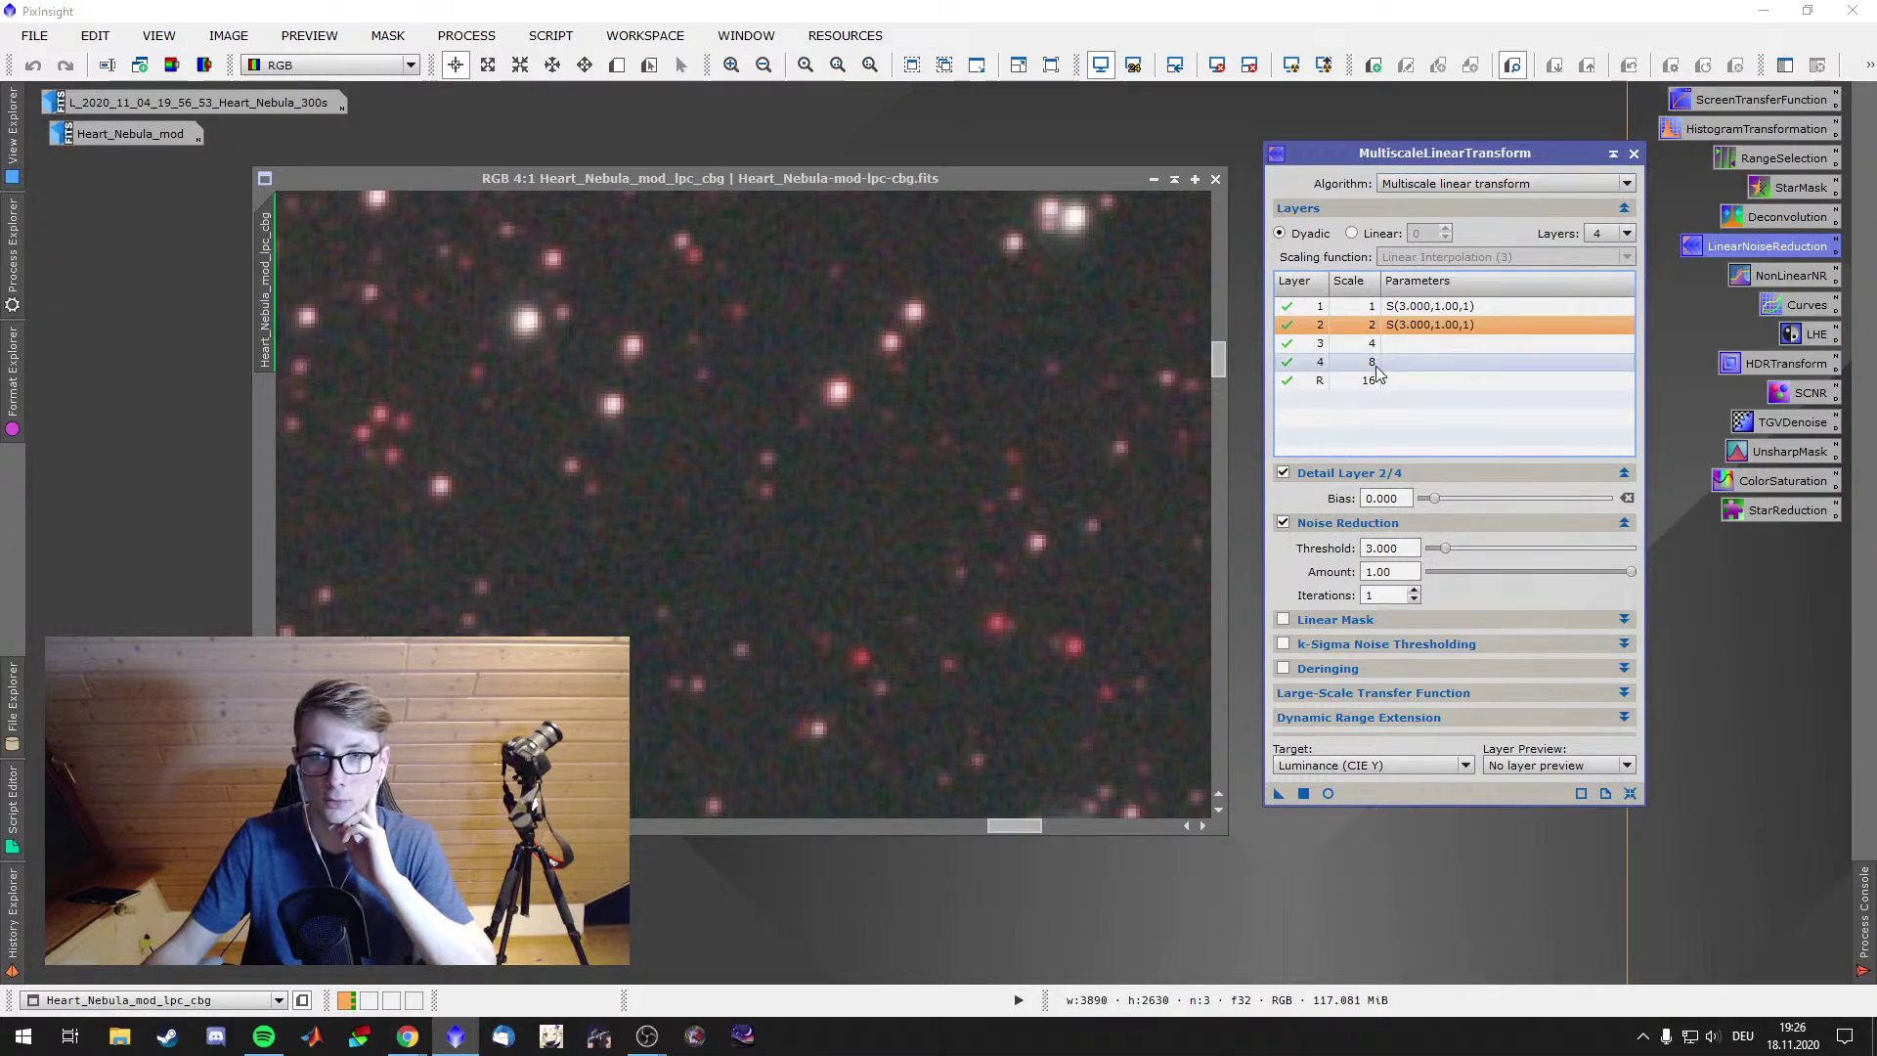
{"action": "left_click", "coordinate": [1374, 344]}
{"action": "left_click", "coordinate": [1283, 522]}
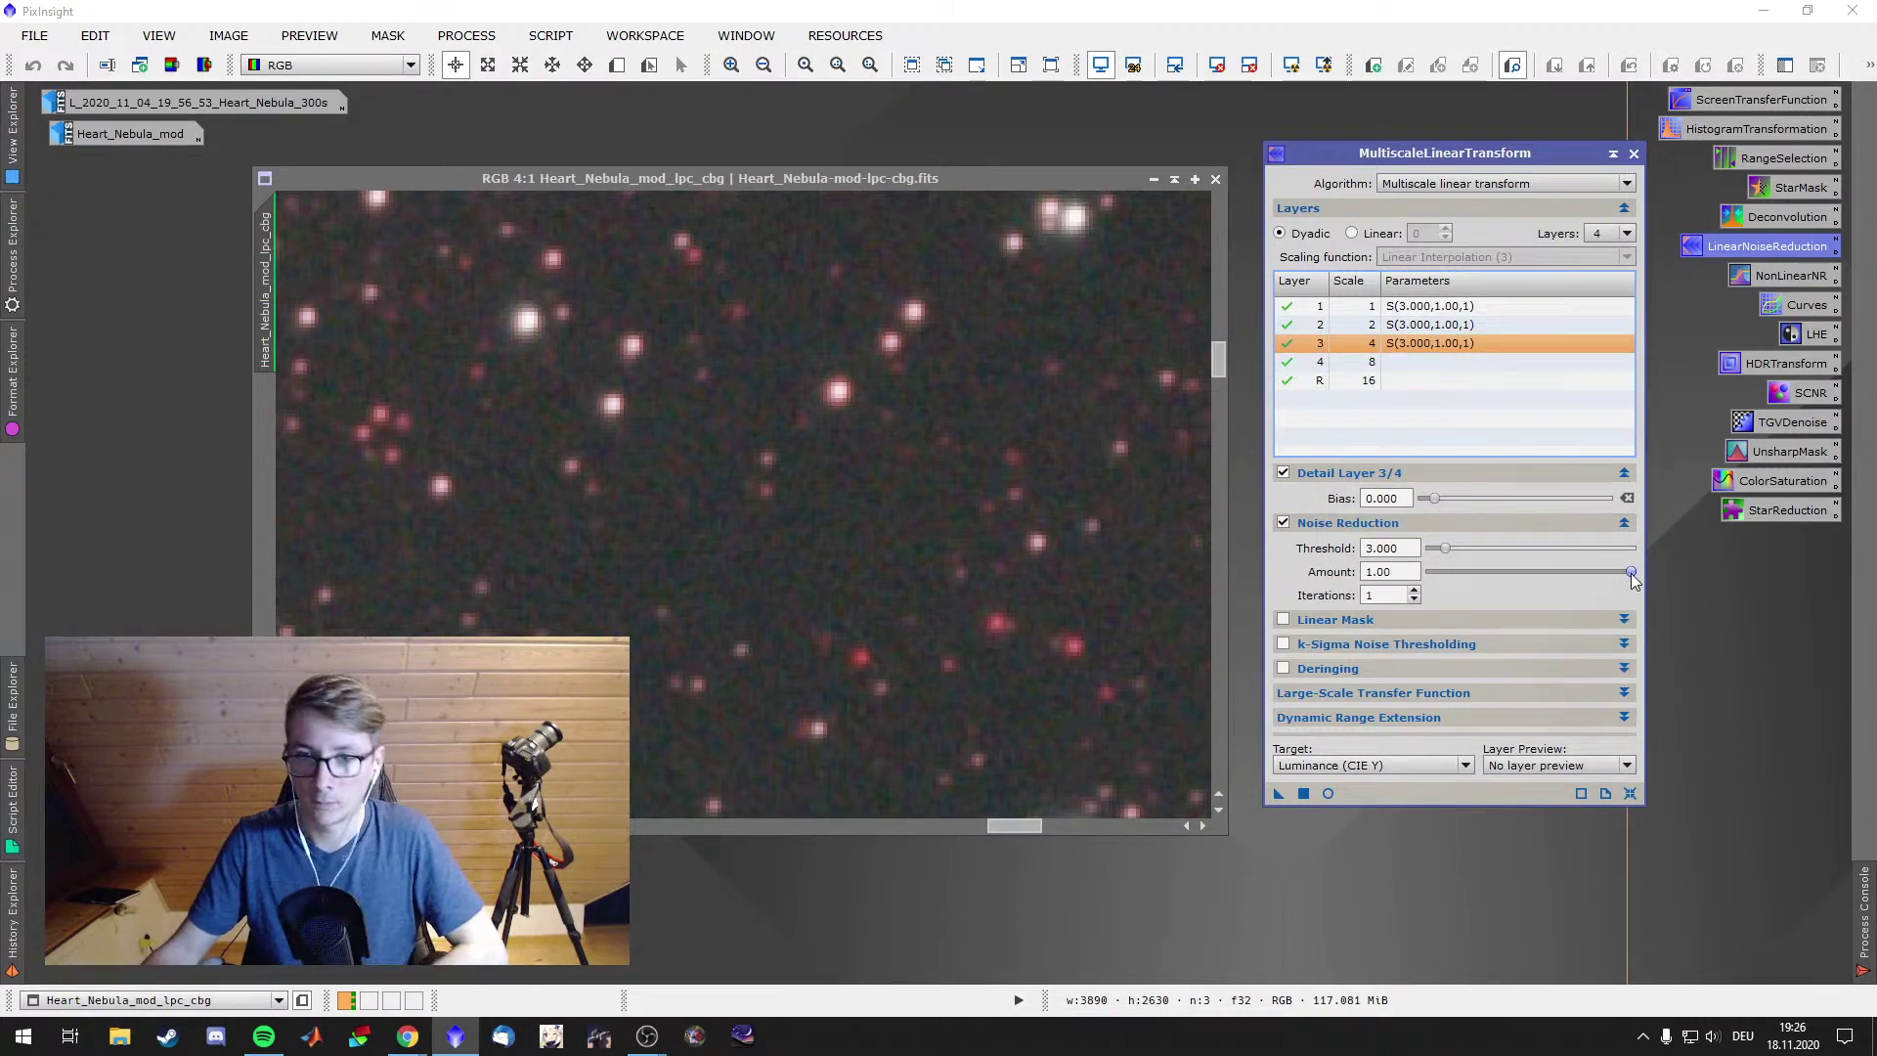
Set the noise reduction amount to 0.18 for layer 3 and 1.00 for layer 2, and enable it for layer 4 with amount 0.05
{"action": "left_click_drag", "start_coordinate": [1631, 571], "coordinate": [1452, 571]}
{"action": "left_click", "coordinate": [1506, 324]}
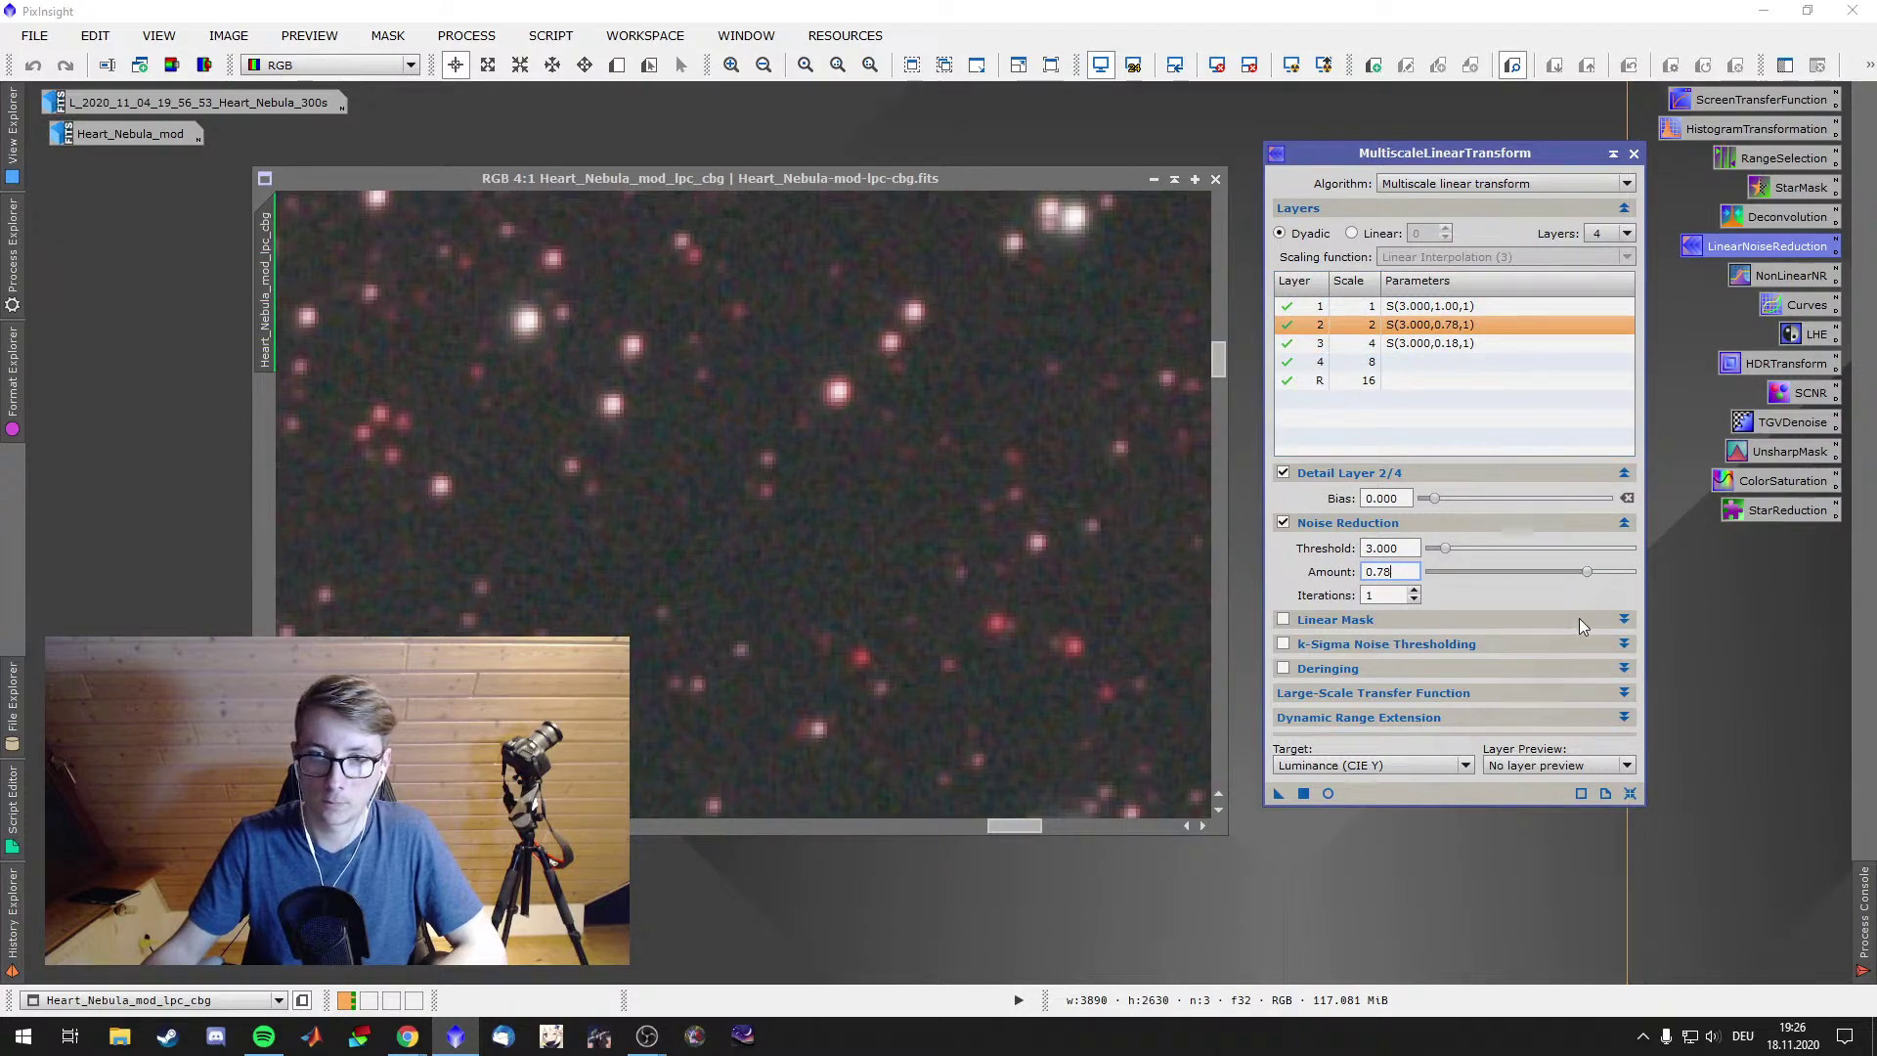
{"action": "left_click_drag", "start_coordinate": [1588, 573], "coordinate": [1633, 572]}
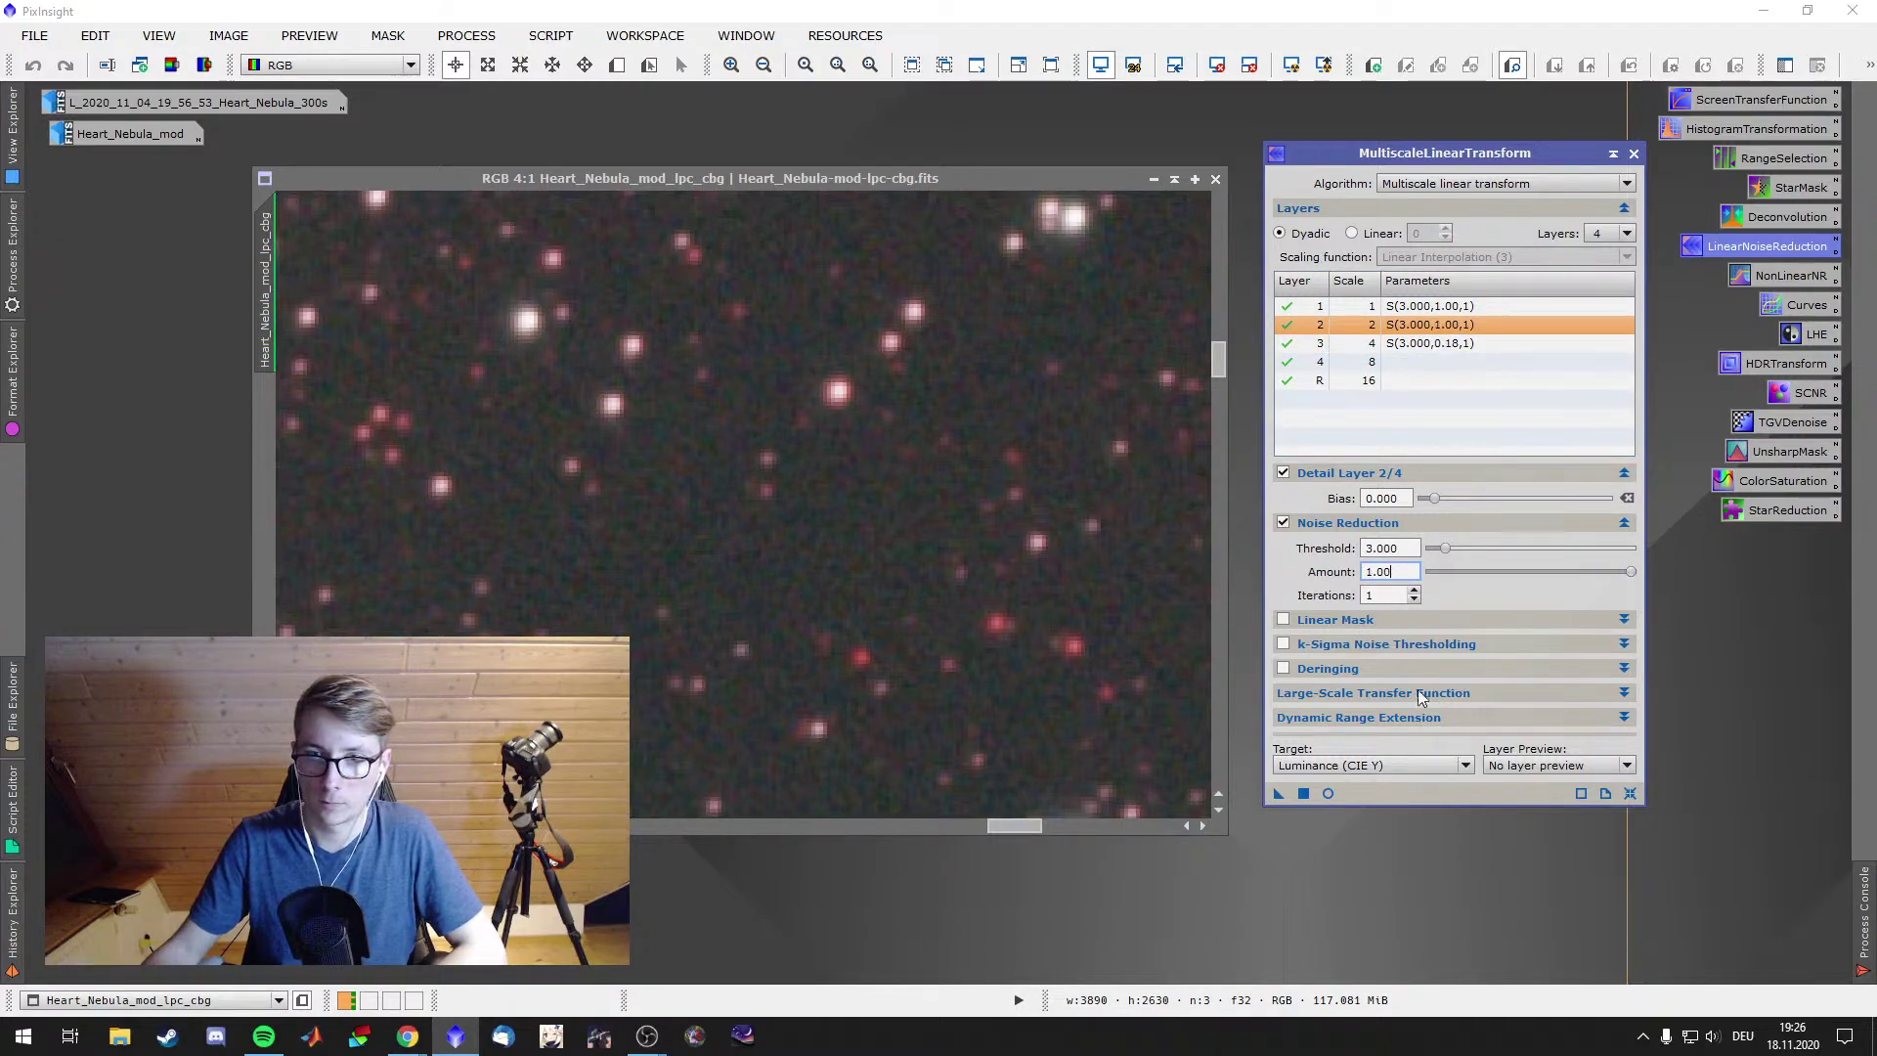
{"action": "left_click", "coordinate": [1440, 361]}
{"action": "left_click", "coordinate": [1291, 523]}
{"action": "left_click", "coordinate": [1285, 522]}
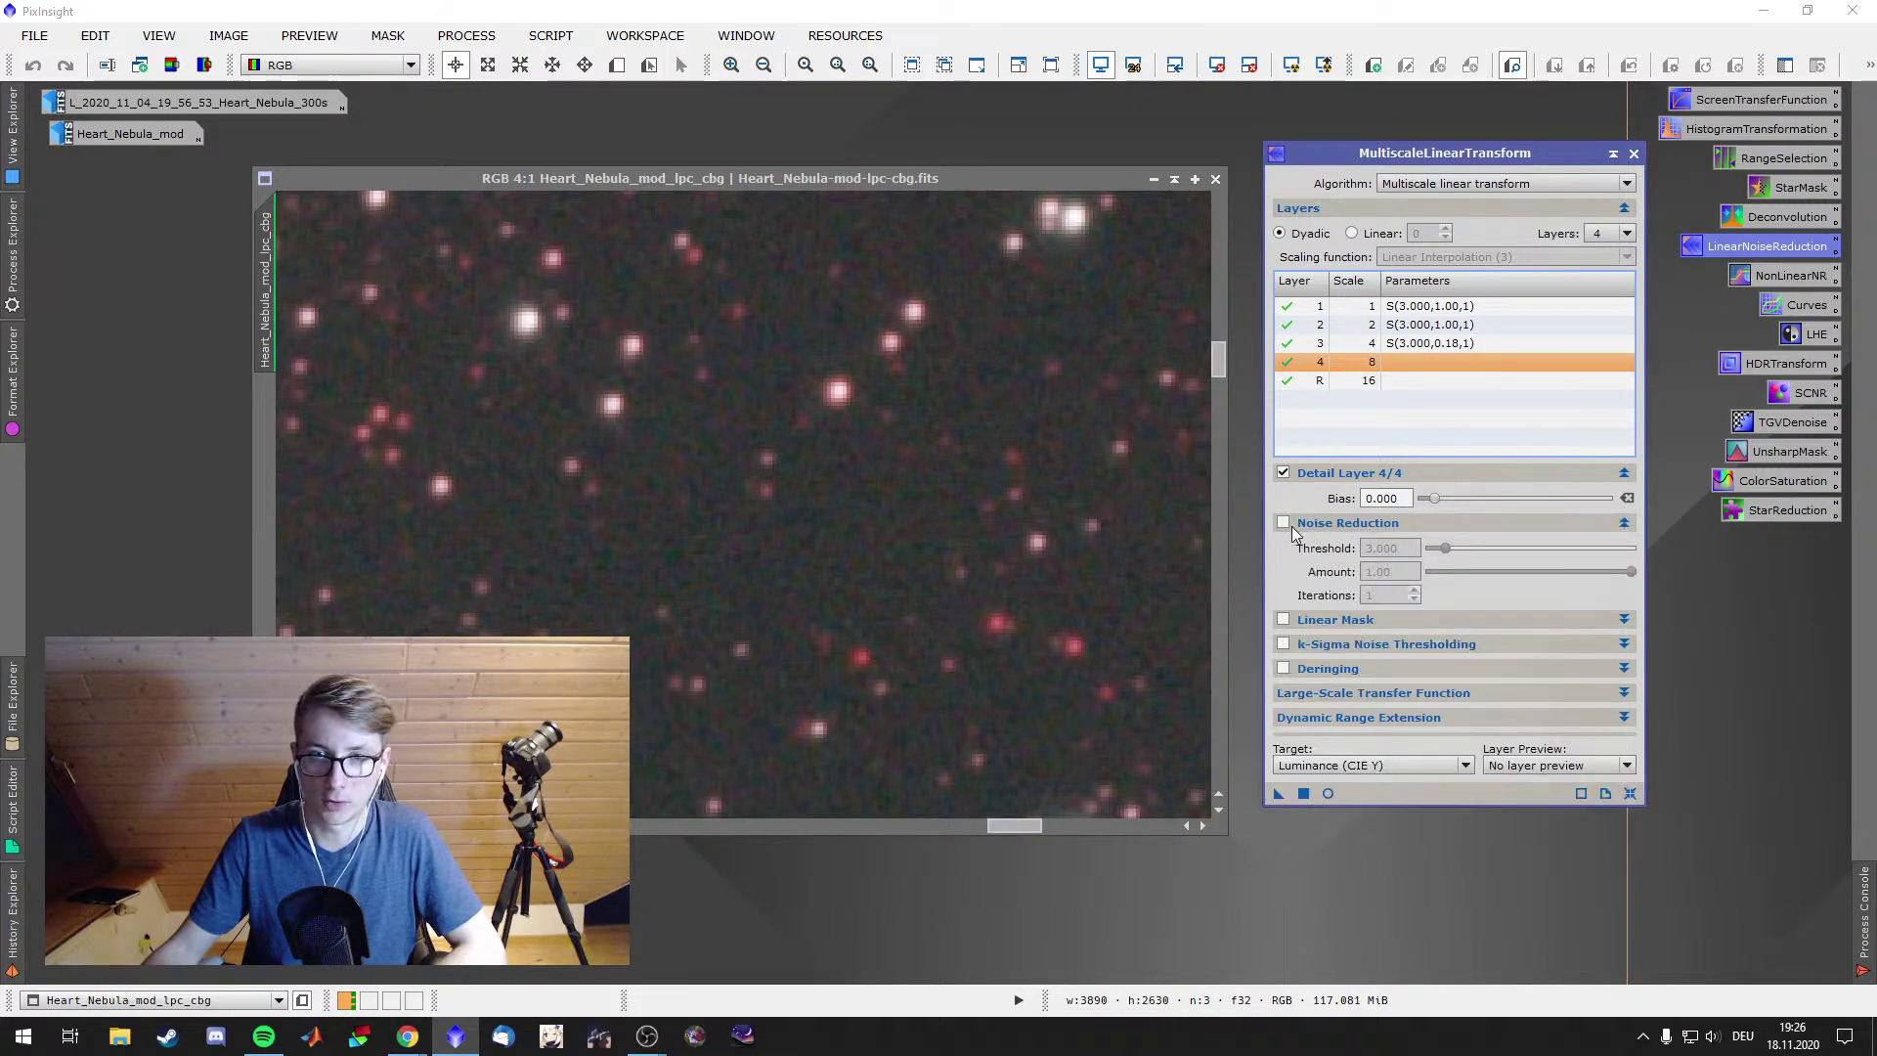
{"action": "left_click_drag", "start_coordinate": [1630, 573], "coordinate": [1440, 584]}
Compare Heart_Nebula_mod_lpc_cbg without and with its automatic screen stretch, and examine its background noise up to 7:1
{"action": "left_click", "coordinate": [947, 431]}
{"action": "scroll", "coordinate": [946, 431], "scroll_direction": "down", "scroll_amount": 7}
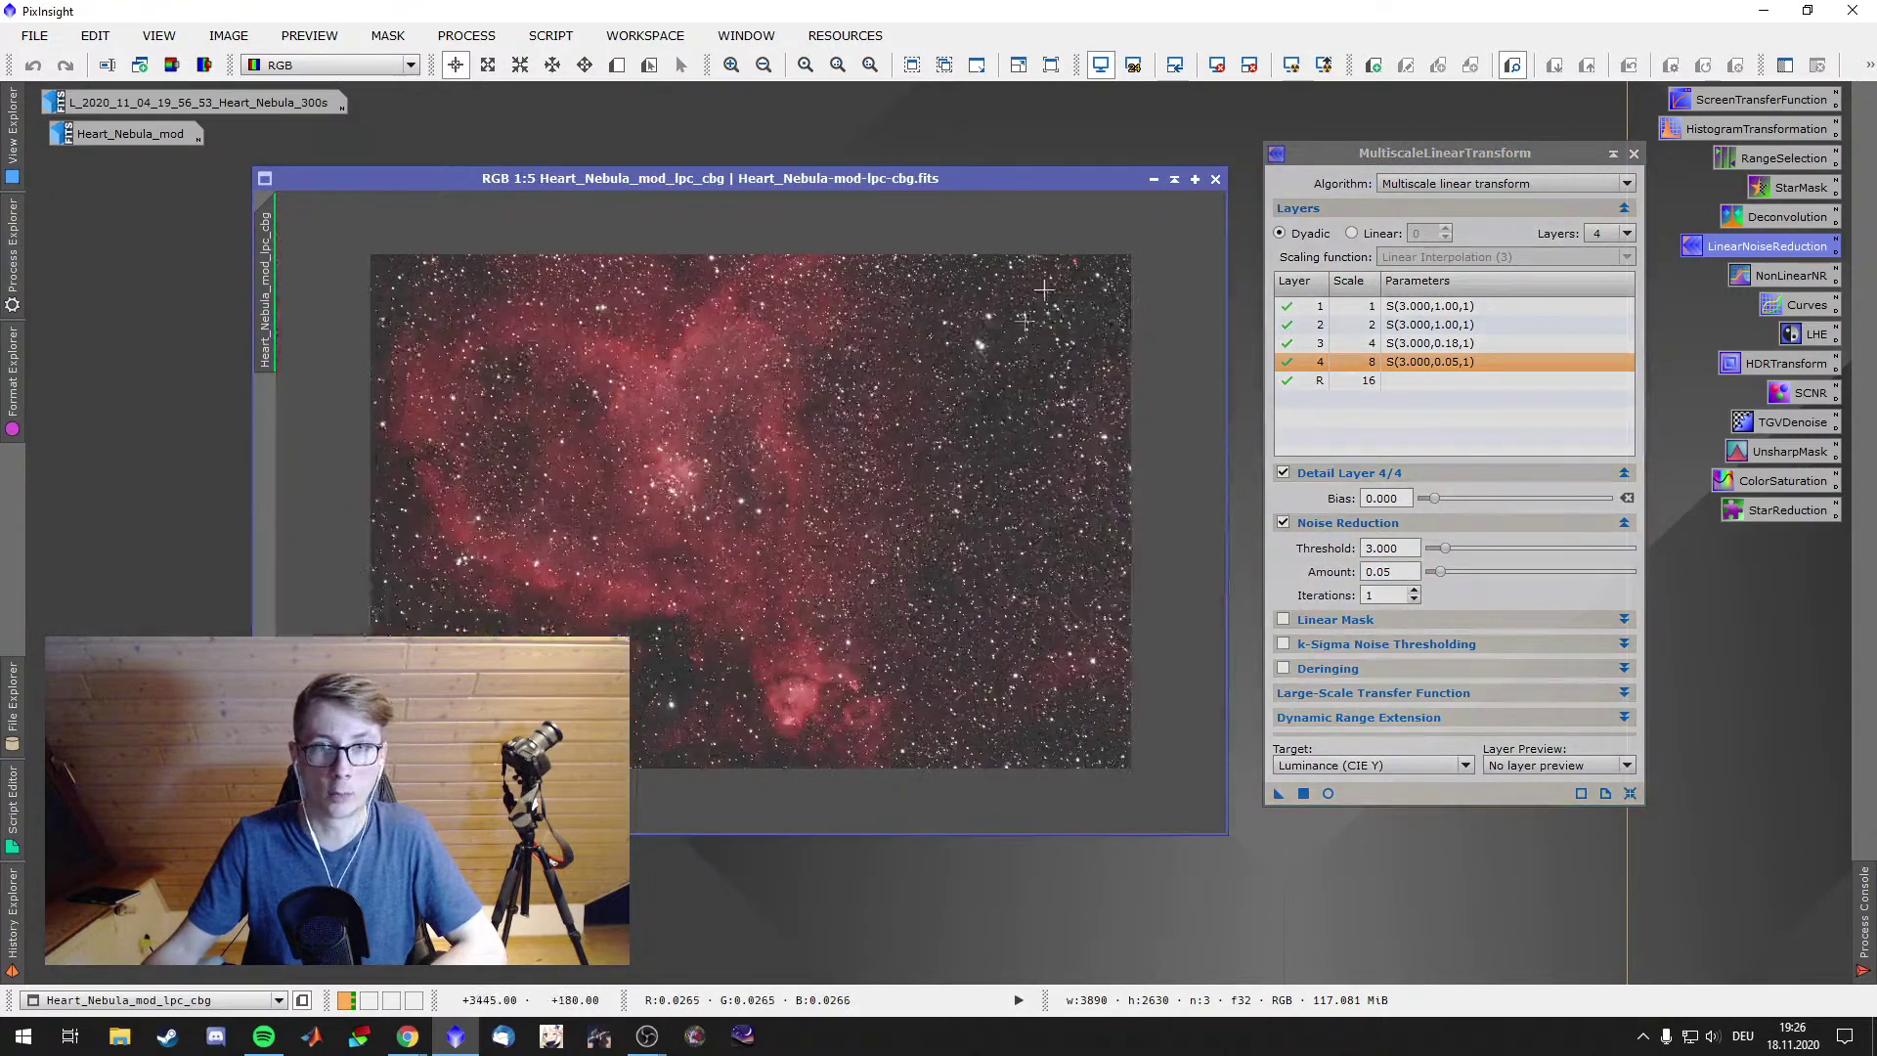
{"action": "left_click", "coordinate": [1217, 65]}
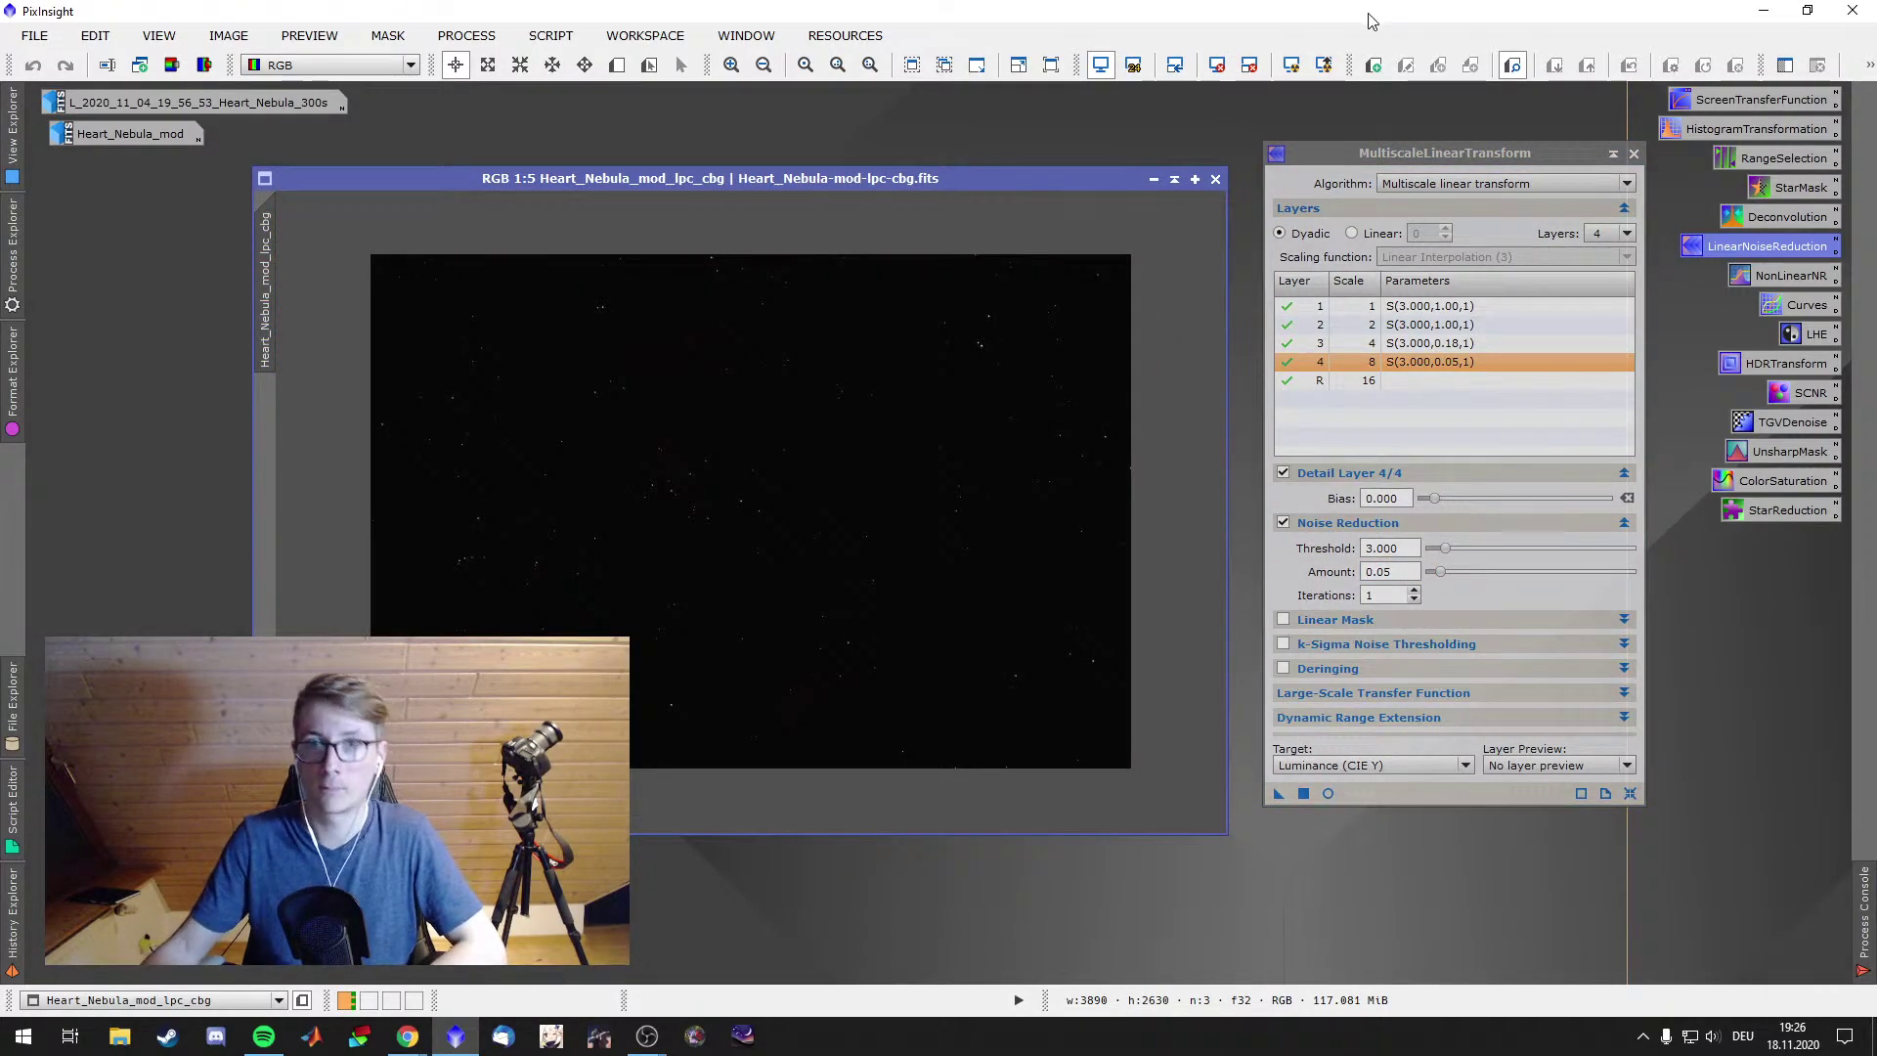
{"action": "left_click", "coordinate": [1291, 65]}
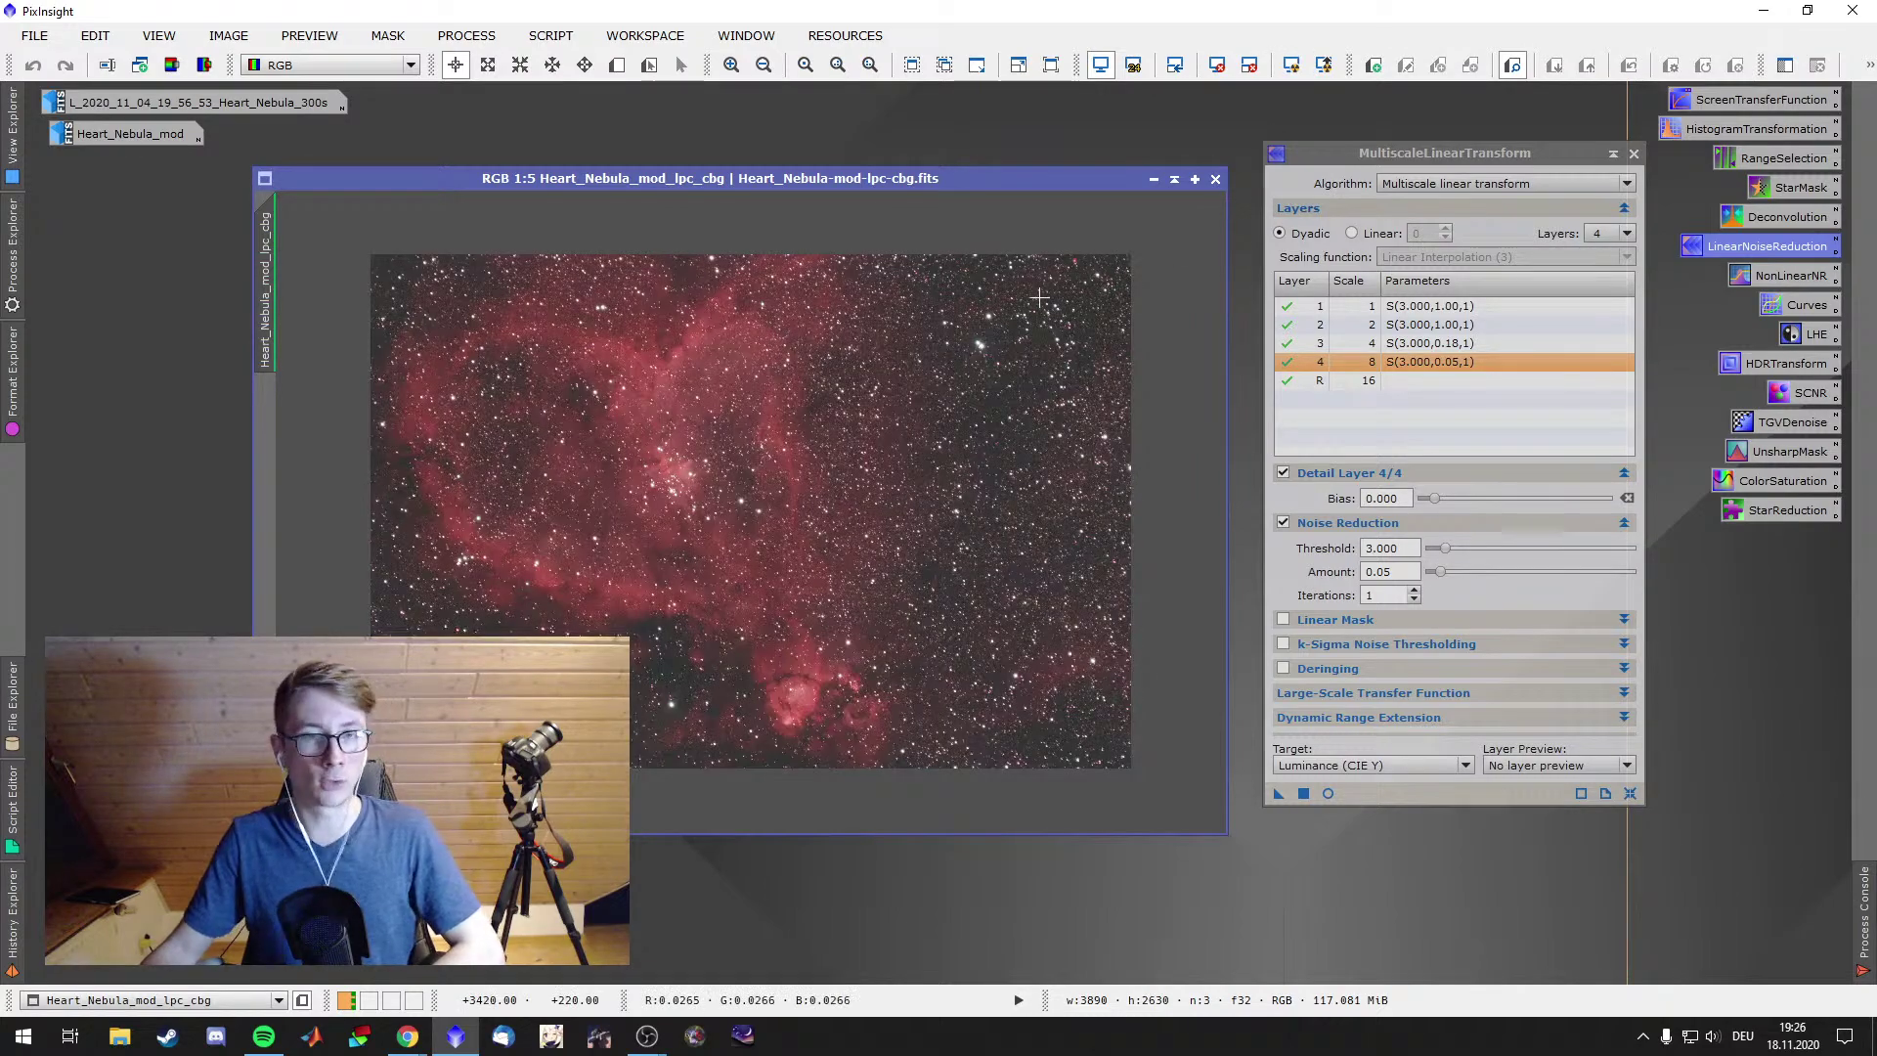
{"action": "scroll", "coordinate": [1005, 486], "scroll_direction": "up", "scroll_amount": 2}
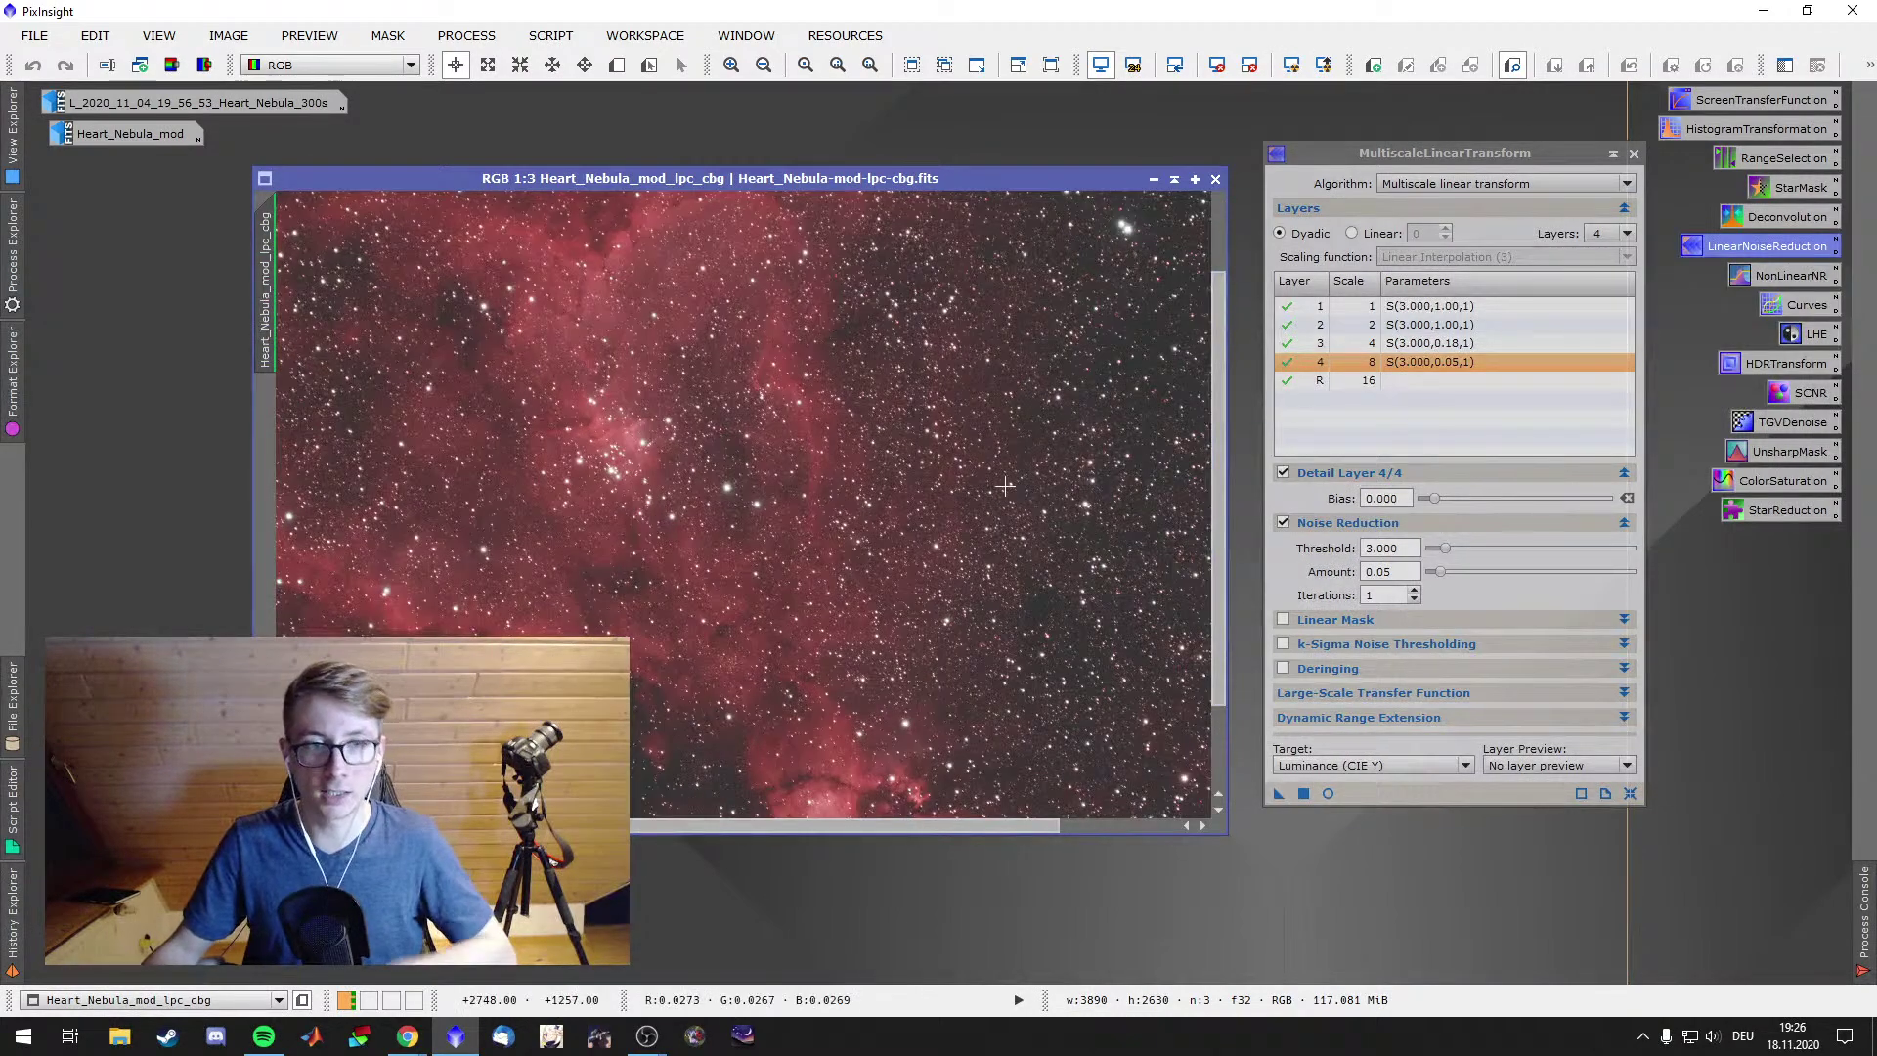
{"action": "scroll", "coordinate": [1005, 486], "scroll_direction": "up", "scroll_amount": 2}
{"action": "left_click_drag", "start_coordinate": [1084, 438], "coordinate": [1028, 425]}
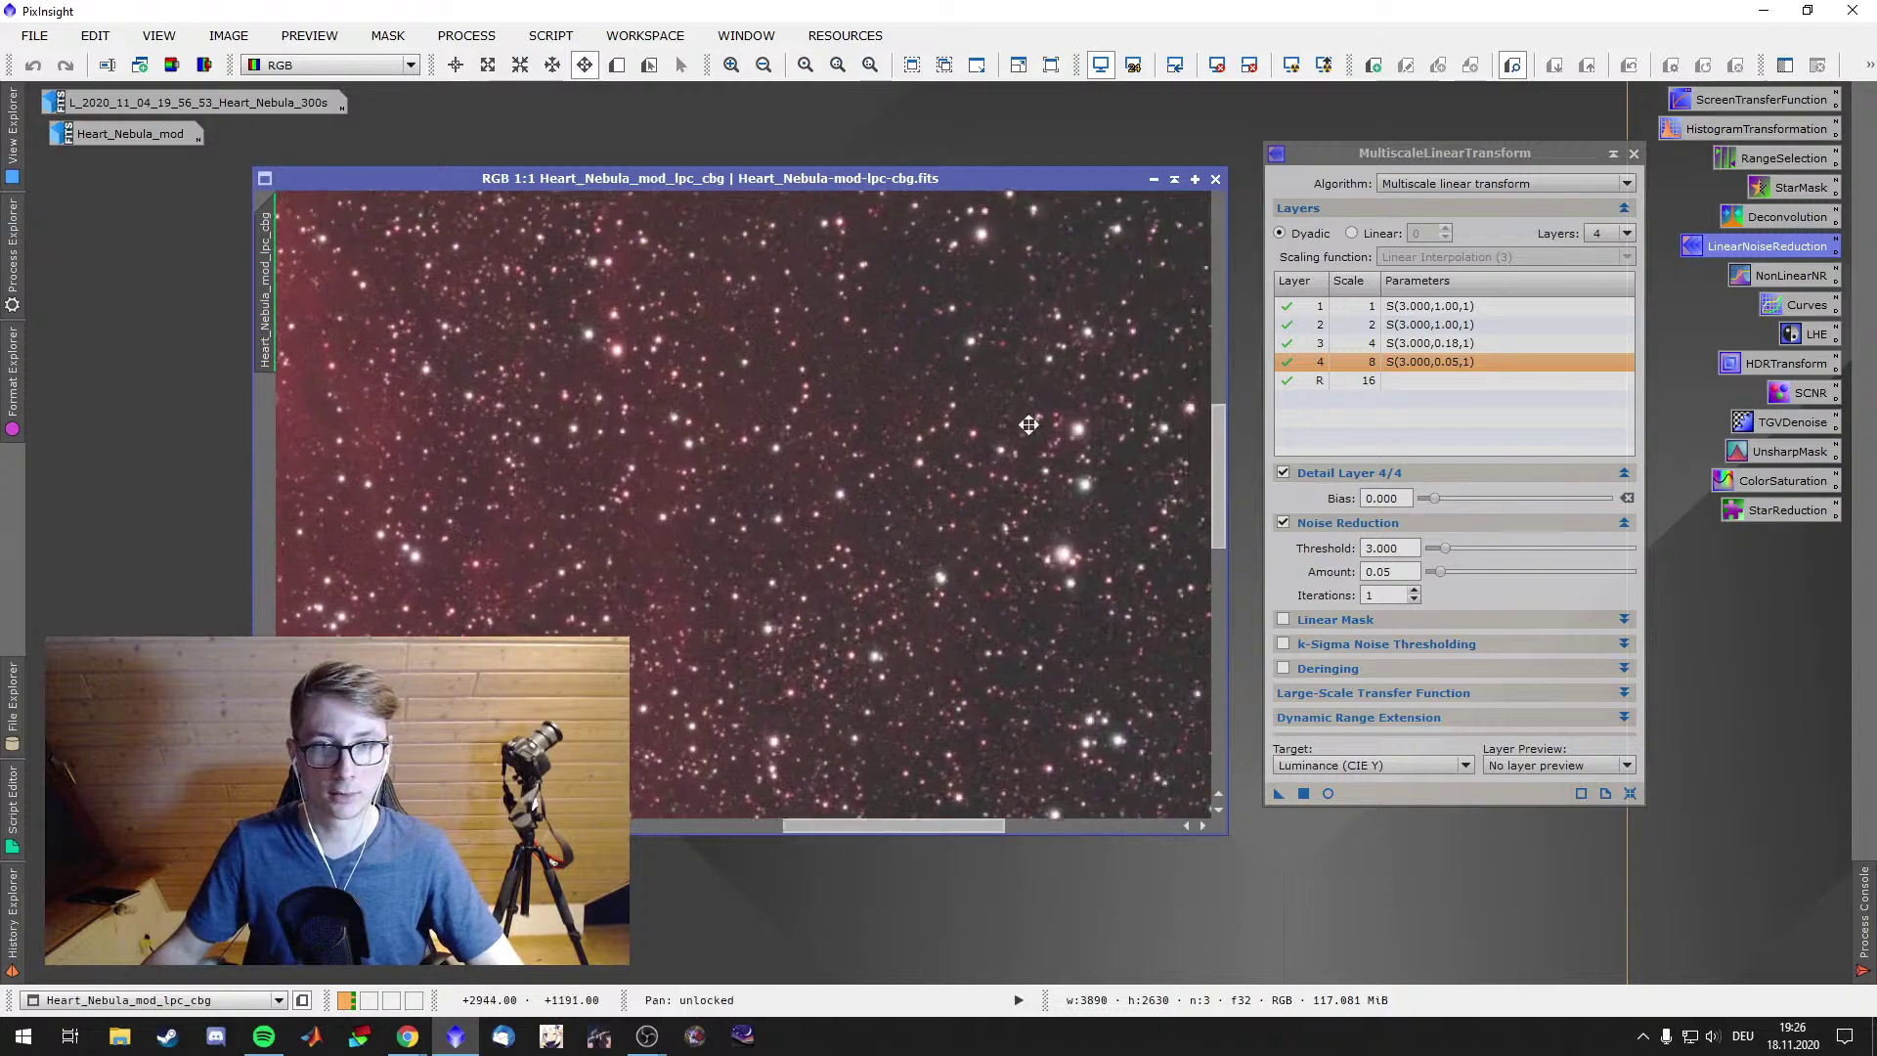
{"action": "scroll", "coordinate": [901, 371], "scroll_direction": "up", "scroll_amount": 6}
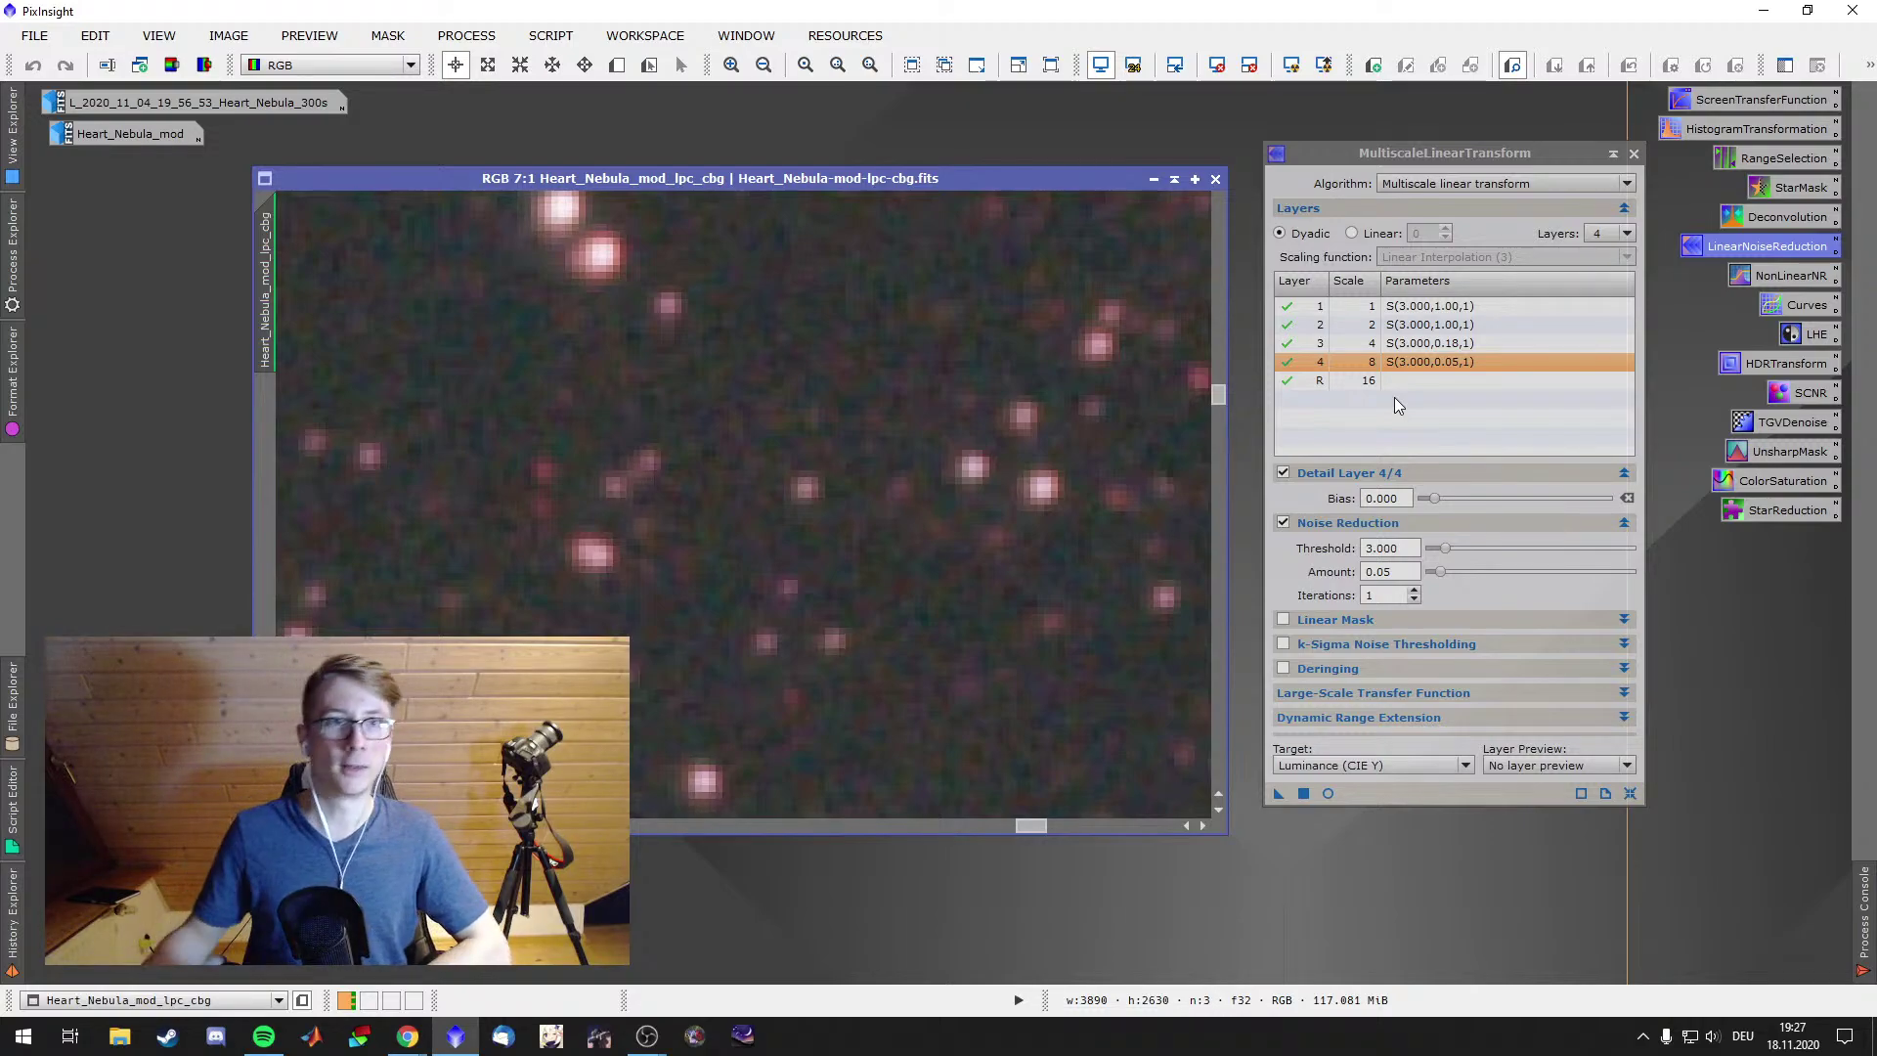
Extract five wavelet layers plus the residual from Heart_Nebula_mod_lpc_cbg with 5x5 B3 Spline scaling, and park the collapsed MultiscaleLinearTransform window clear of the images
{"action": "left_click", "coordinate": [573, 37]}
{"action": "mouse_move", "coordinate": [667, 244]}
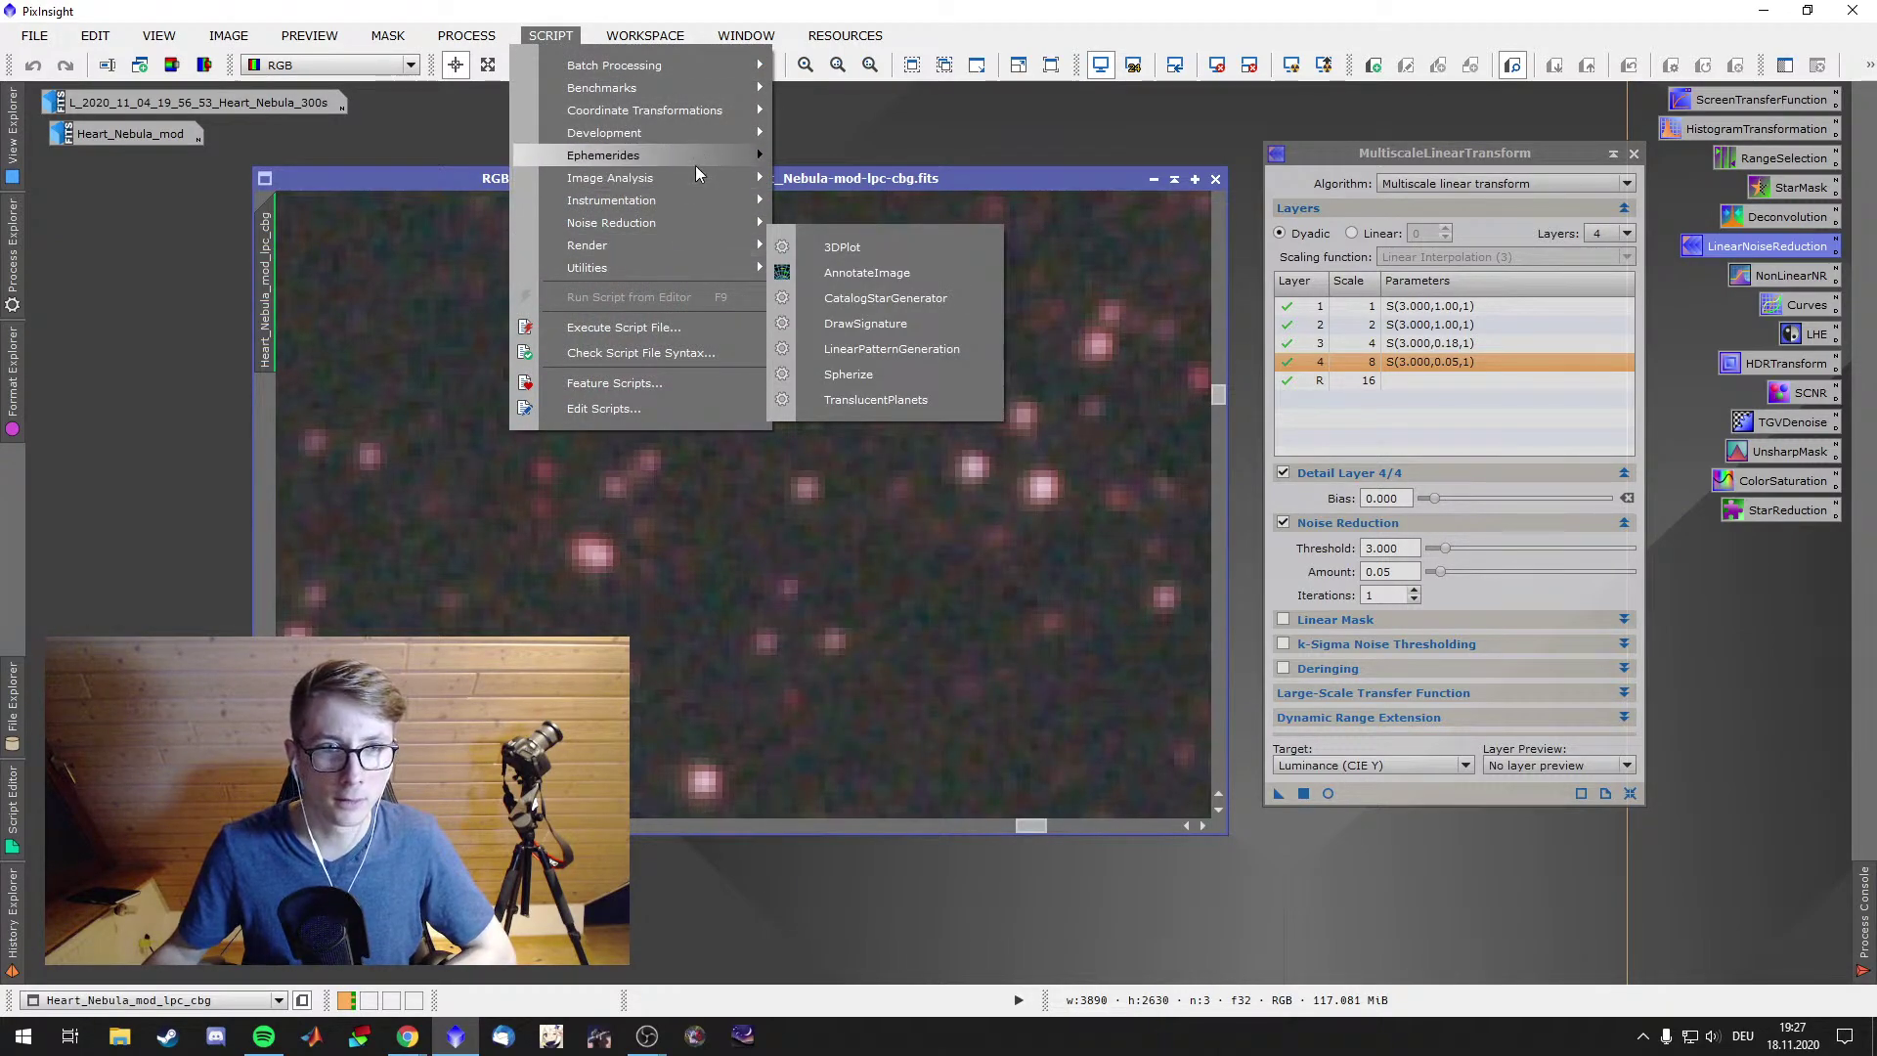
{"action": "mouse_move", "coordinate": [684, 178]}
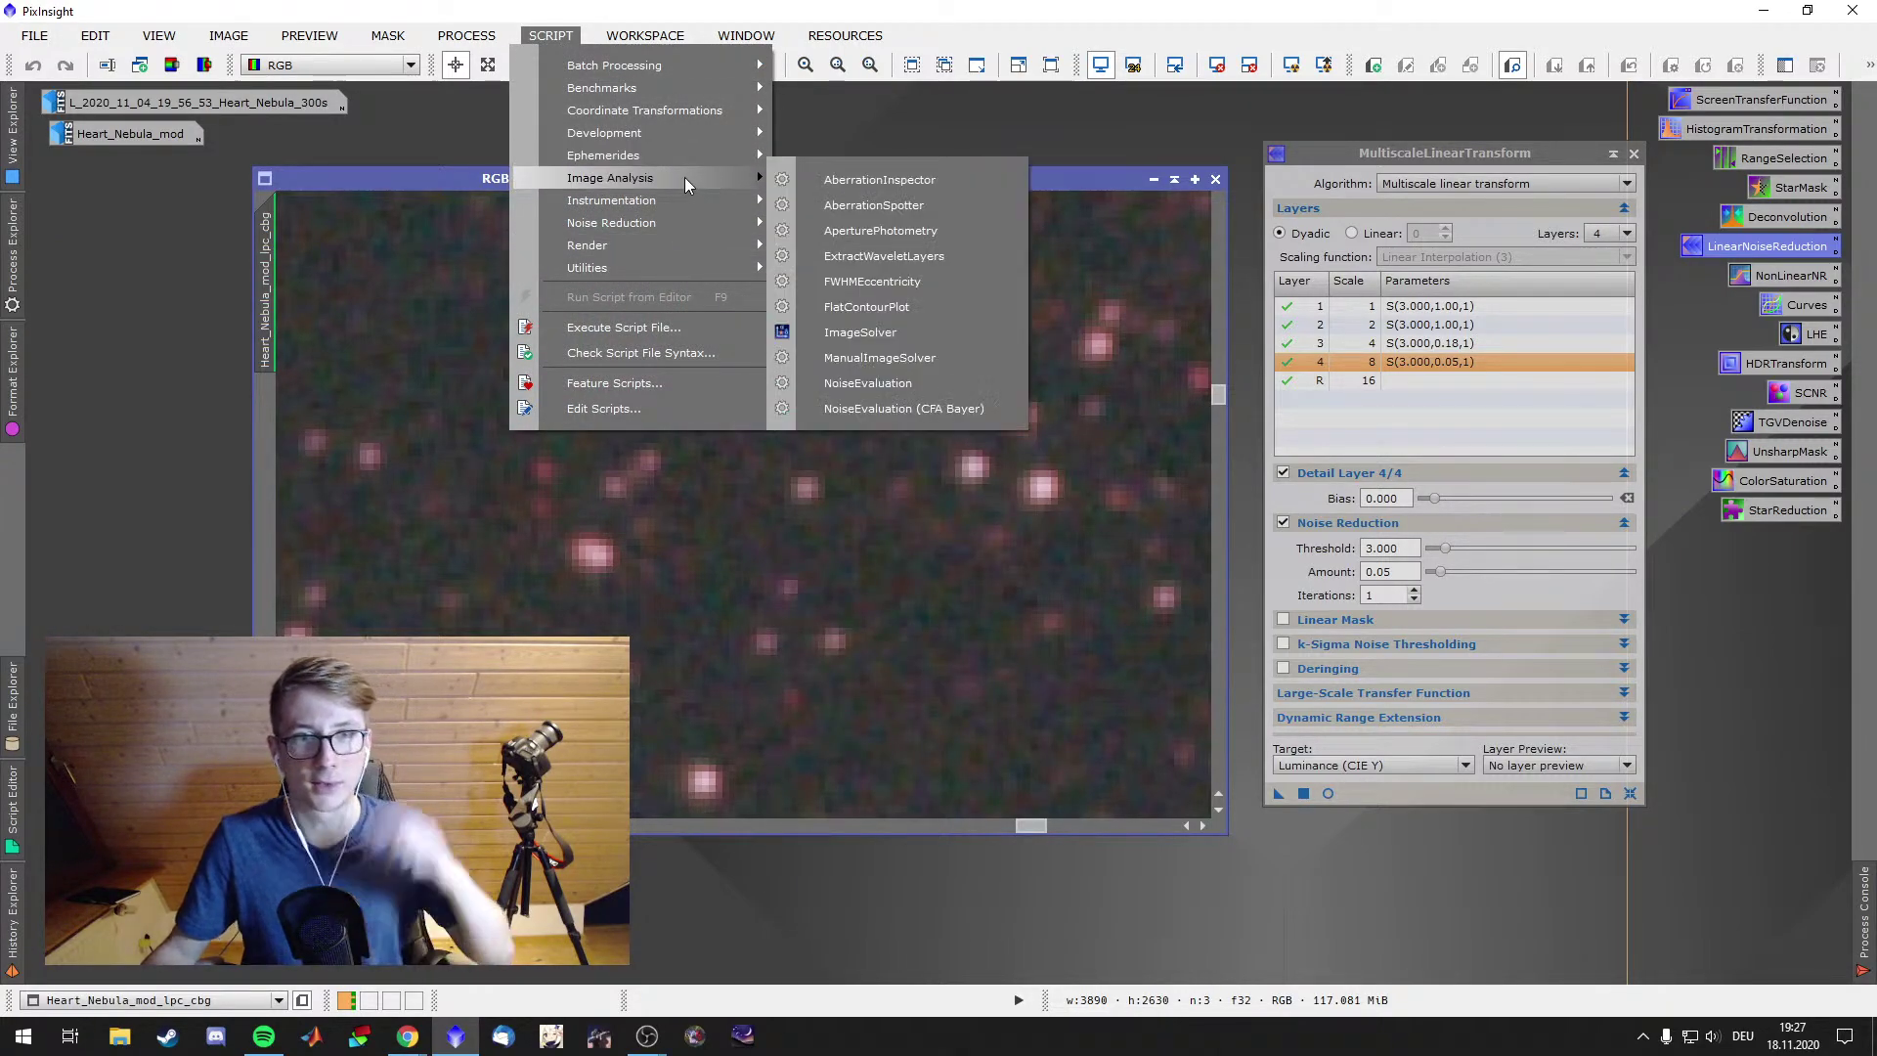
{"action": "left_click", "coordinate": [909, 256]}
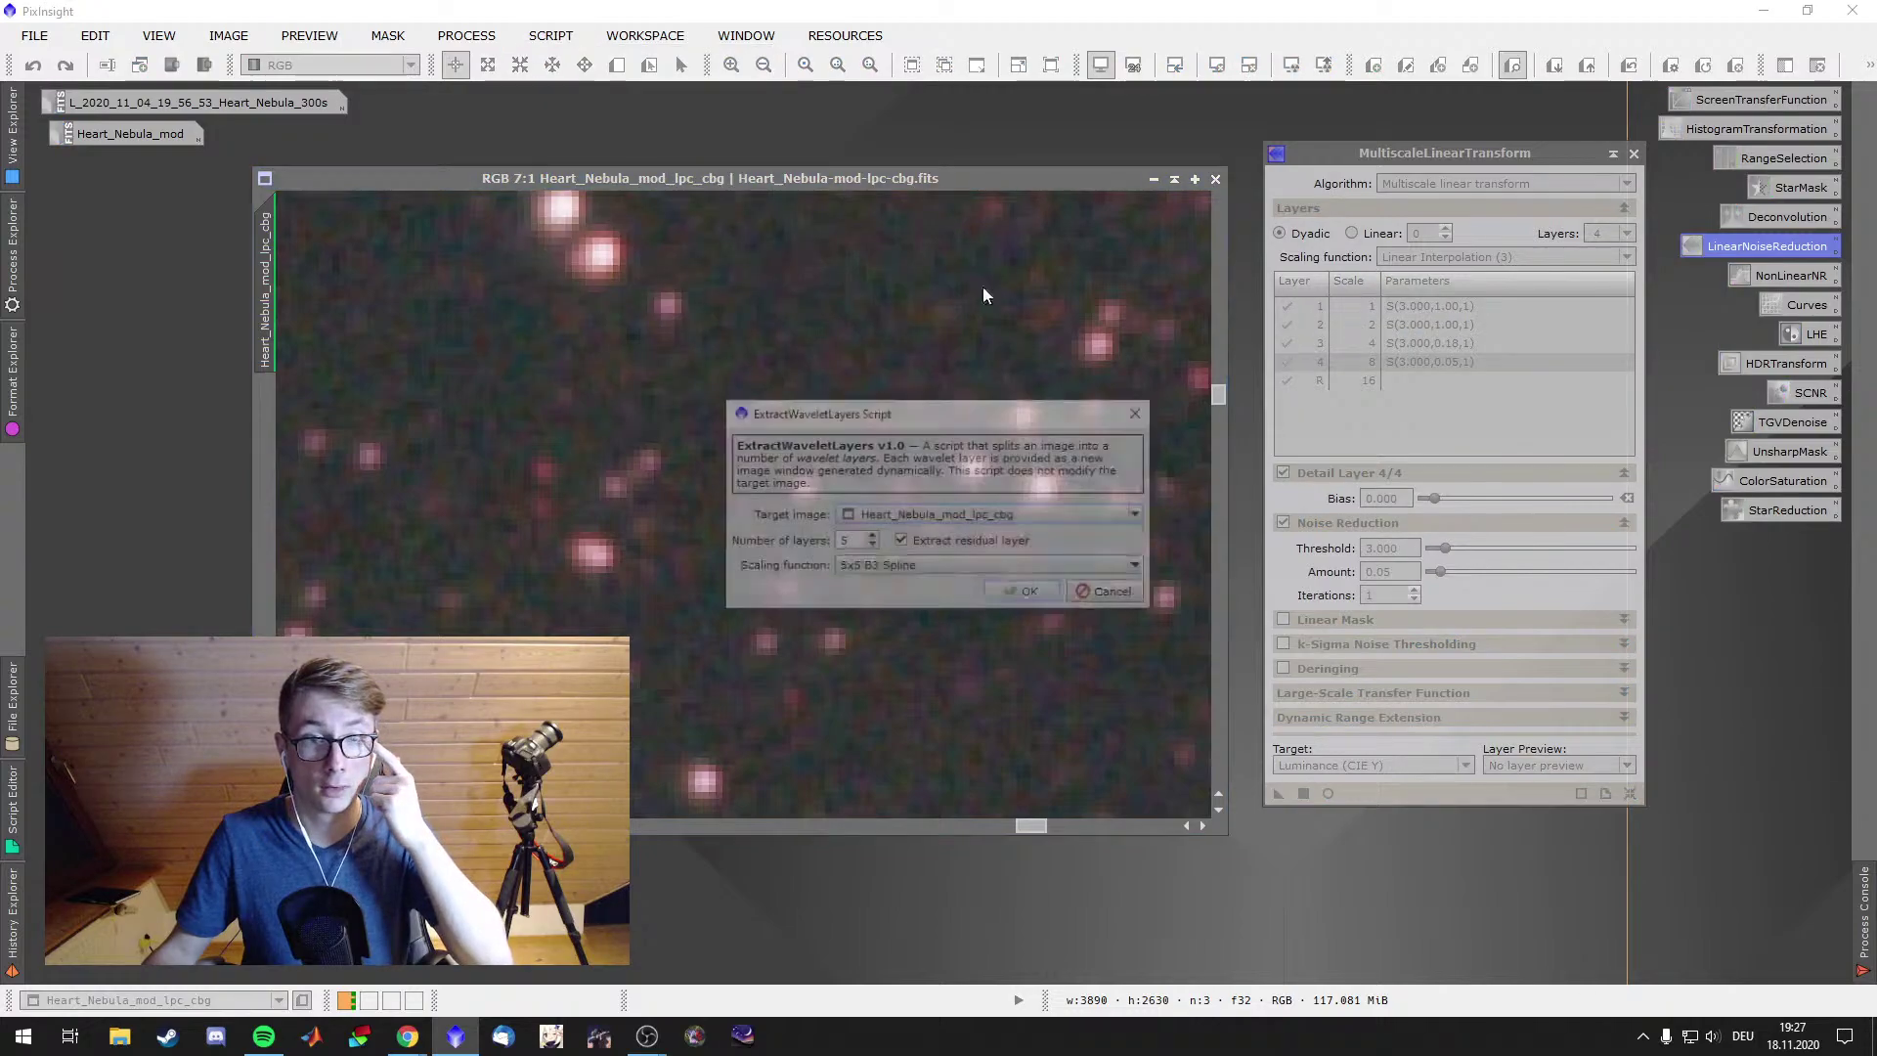
{"action": "left_click", "coordinate": [1034, 595]}
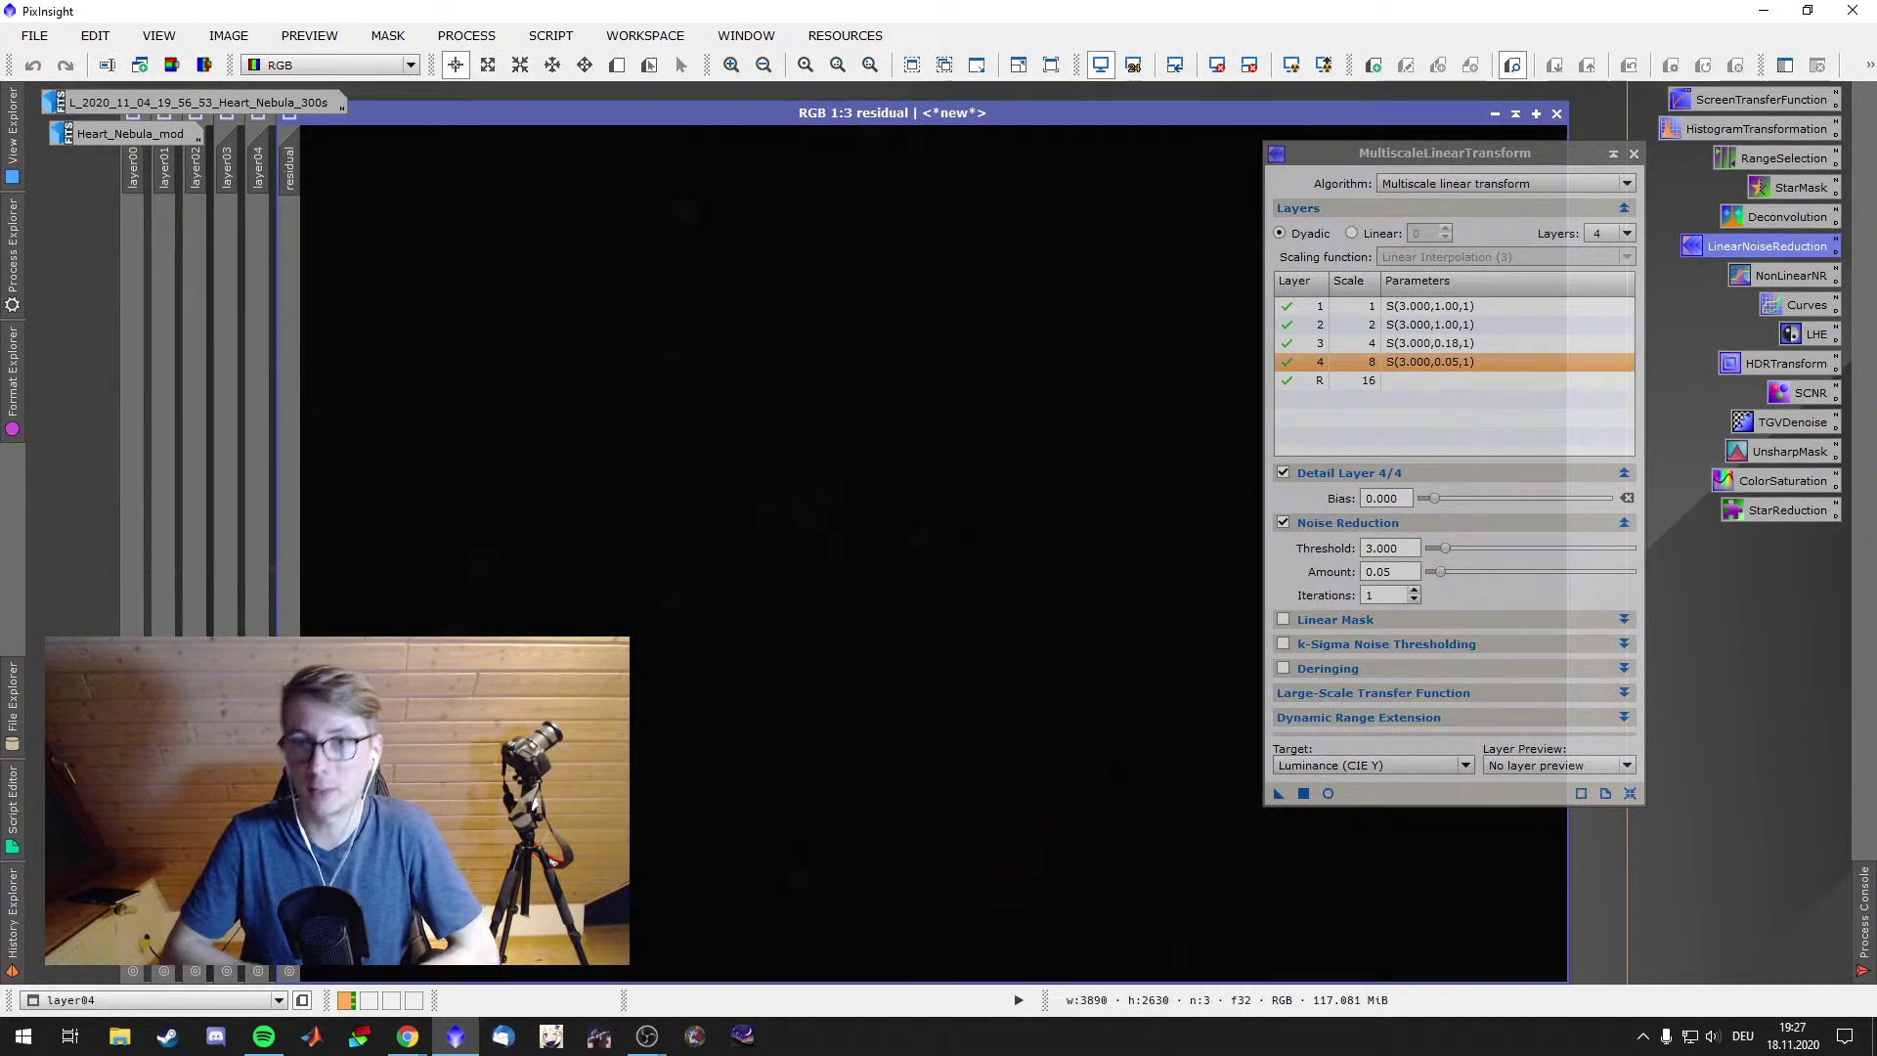
{"action": "left_click", "coordinate": [1611, 154]}
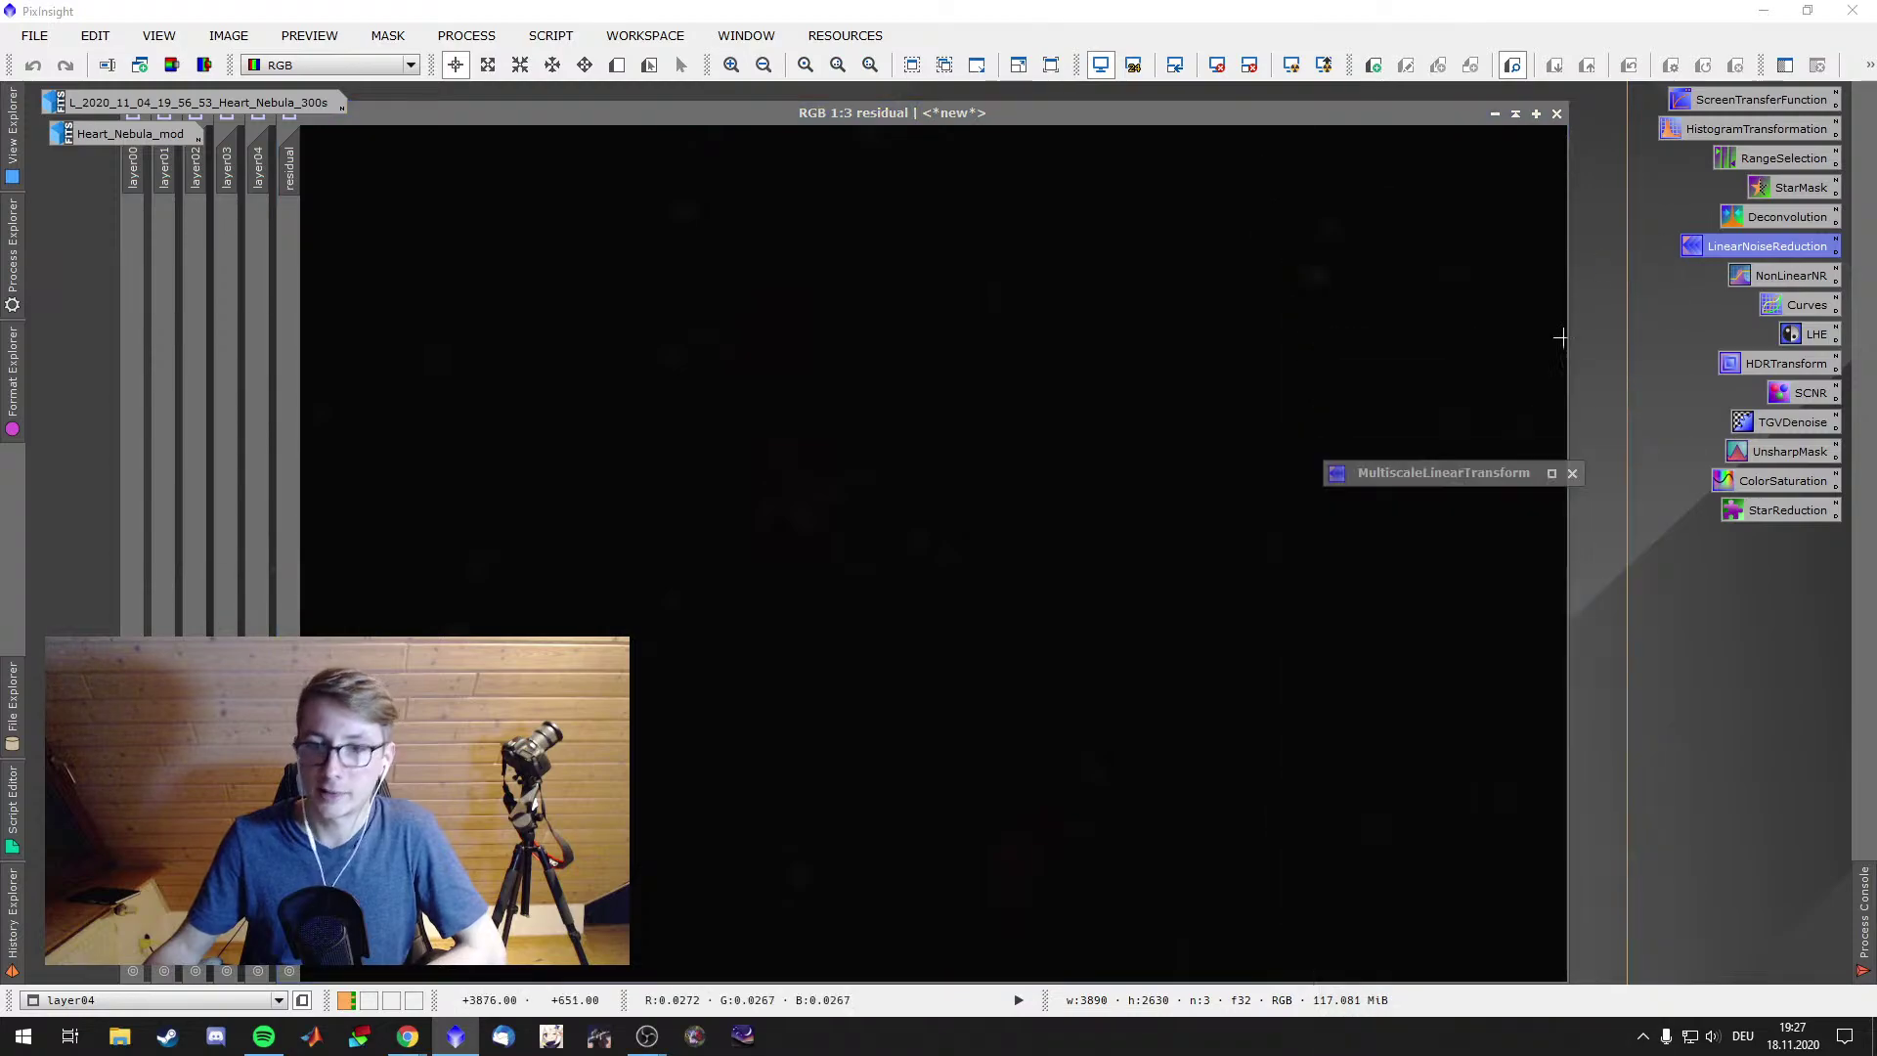
{"action": "mouse_move", "coordinate": [1404, 483]}
{"action": "left_mouse_down"}
{"action": "mouse_move", "coordinate": [1490, 585]}
{"action": "mouse_move", "coordinate": [1662, 960]}
{"action": "left_mouse_up"}
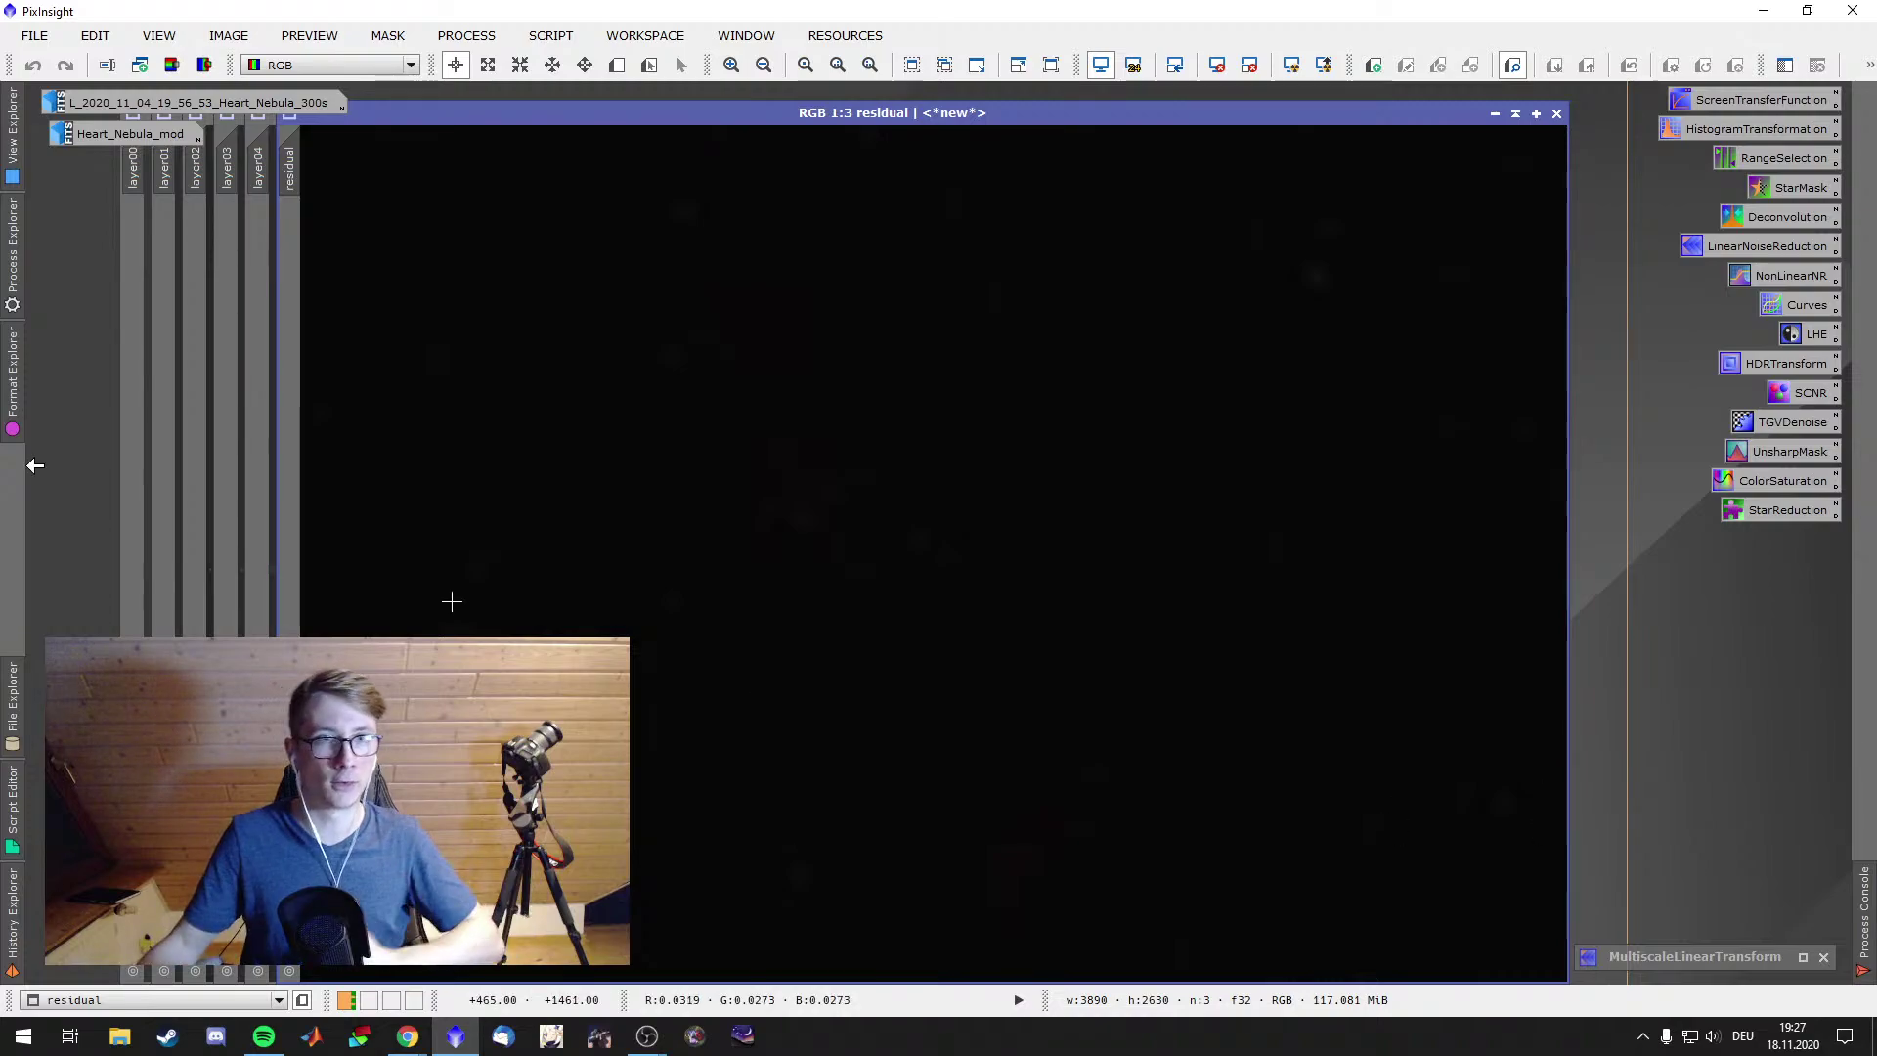
Bring layer00 forward, apply an automatic screen stretch to it, and examine its fine noise up to 7:1
{"action": "double_click", "coordinate": [138, 260]}
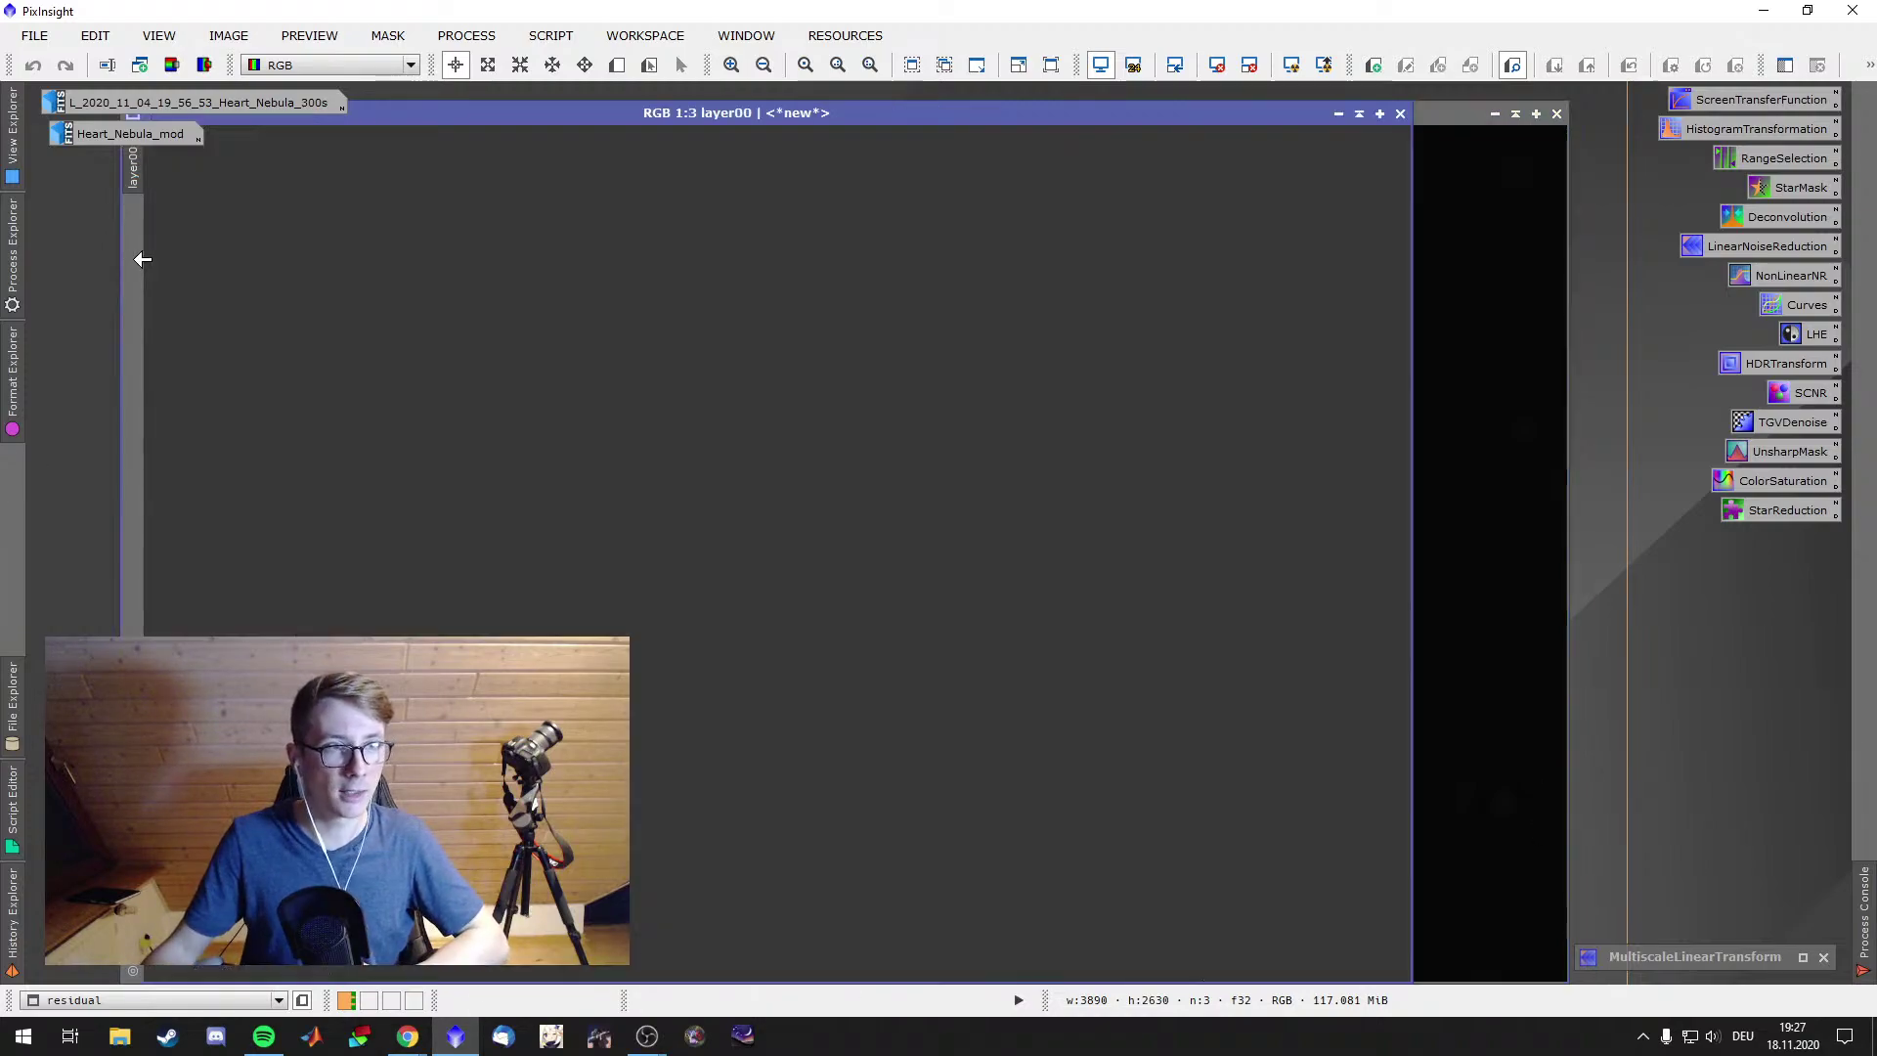
{"action": "left_click", "coordinate": [1290, 65]}
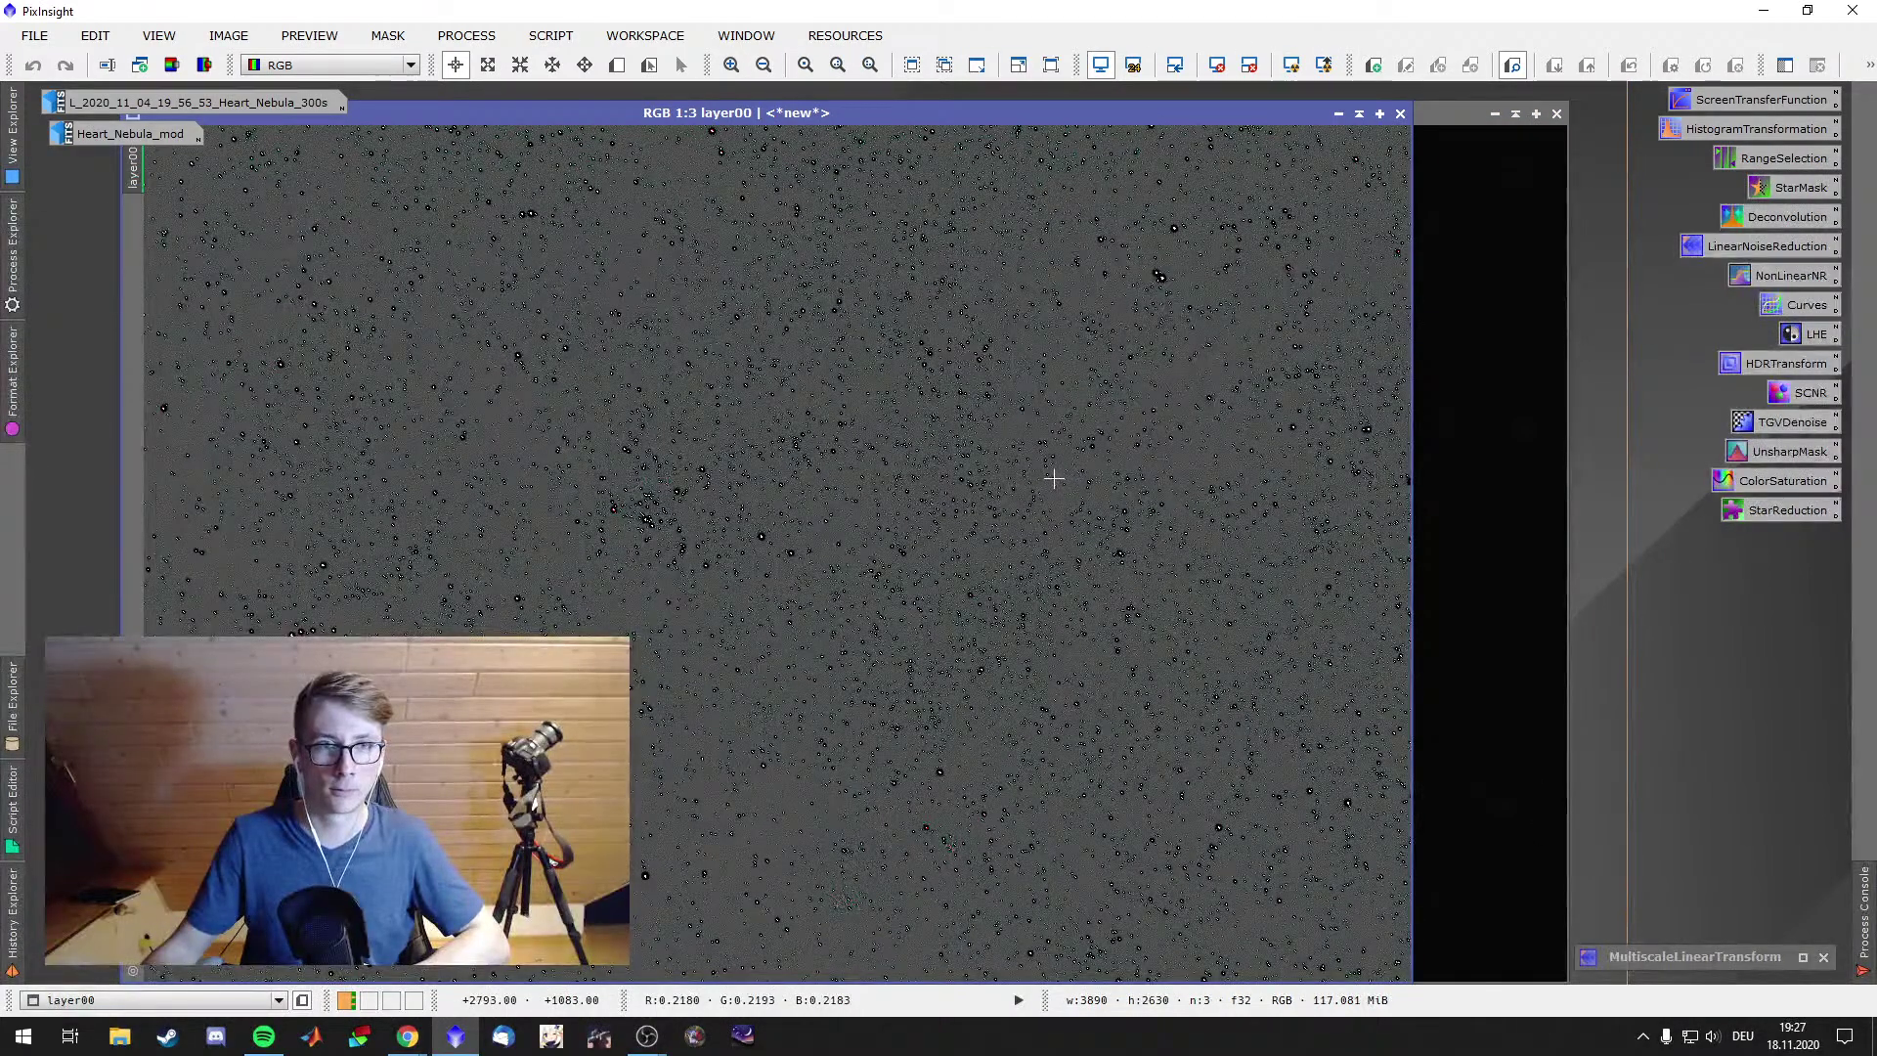
{"action": "scroll", "coordinate": [1054, 478], "scroll_direction": "up", "scroll_amount": 8}
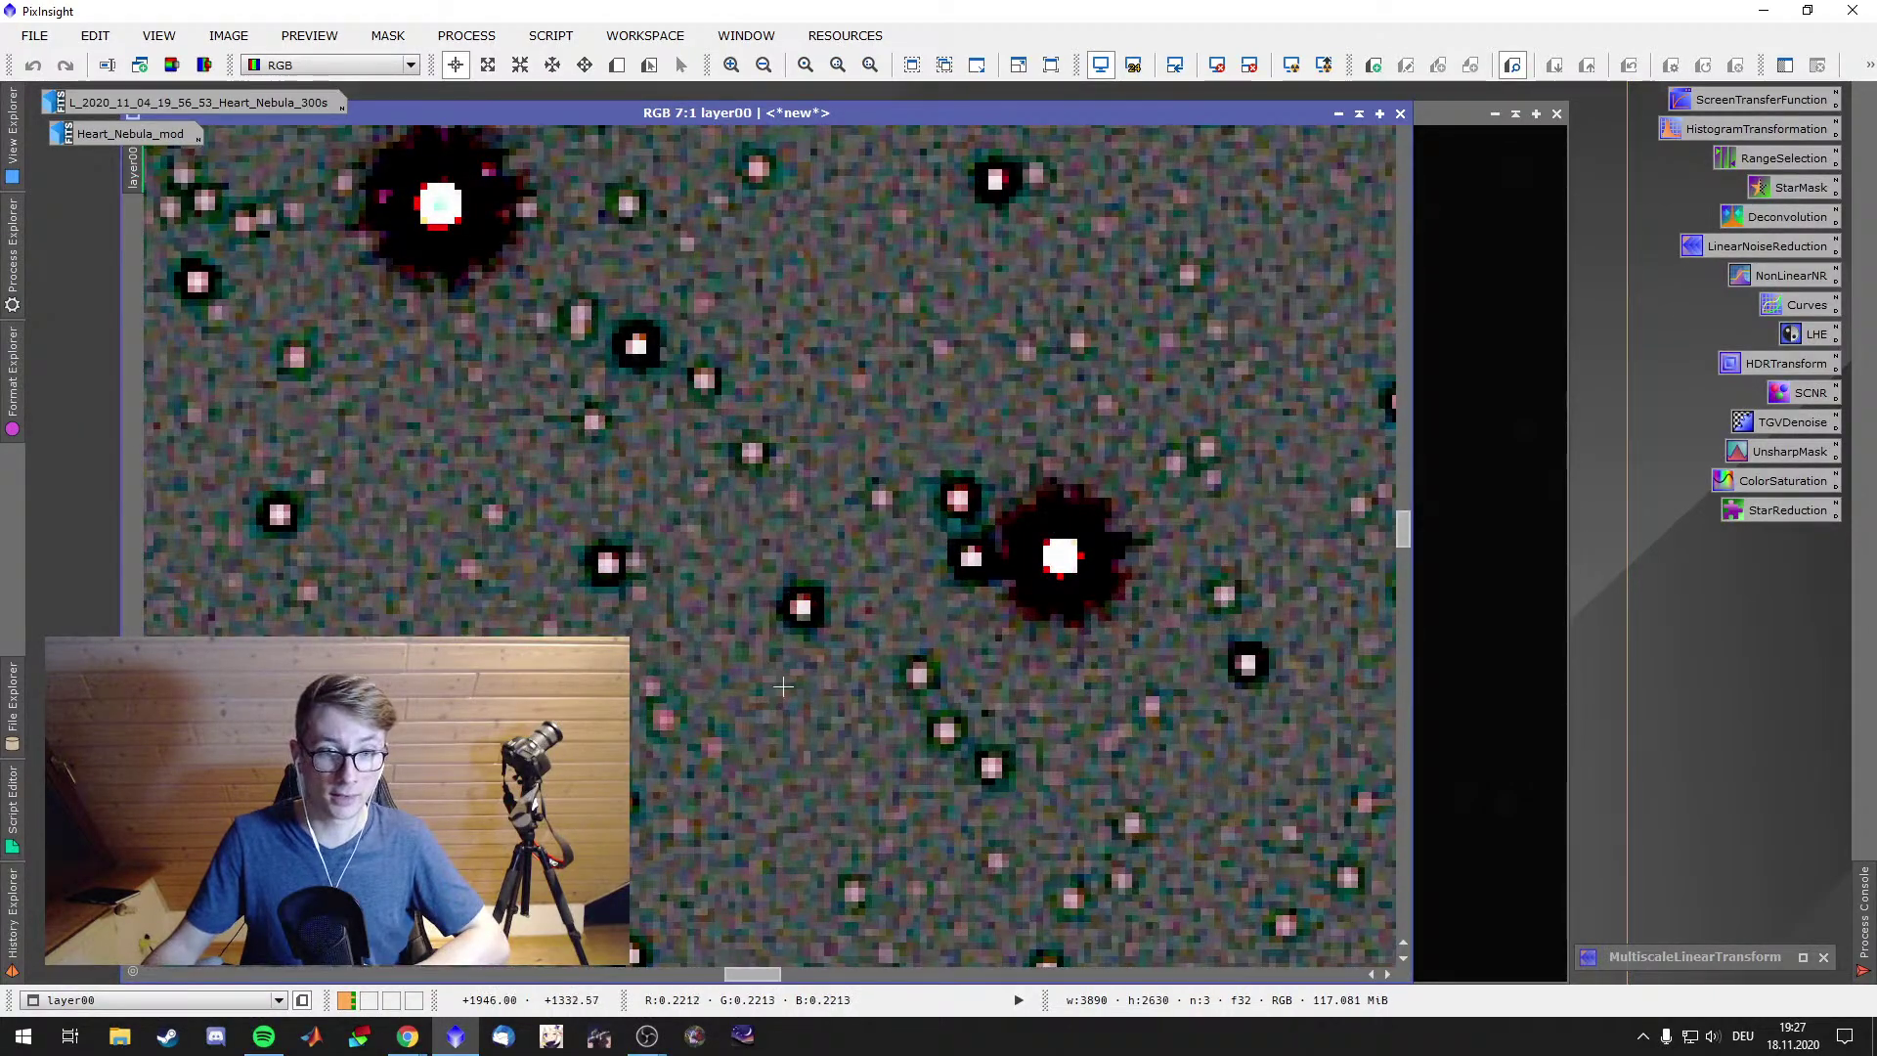
{"action": "scroll", "coordinate": [758, 511], "scroll_direction": "down", "scroll_amount": 8}
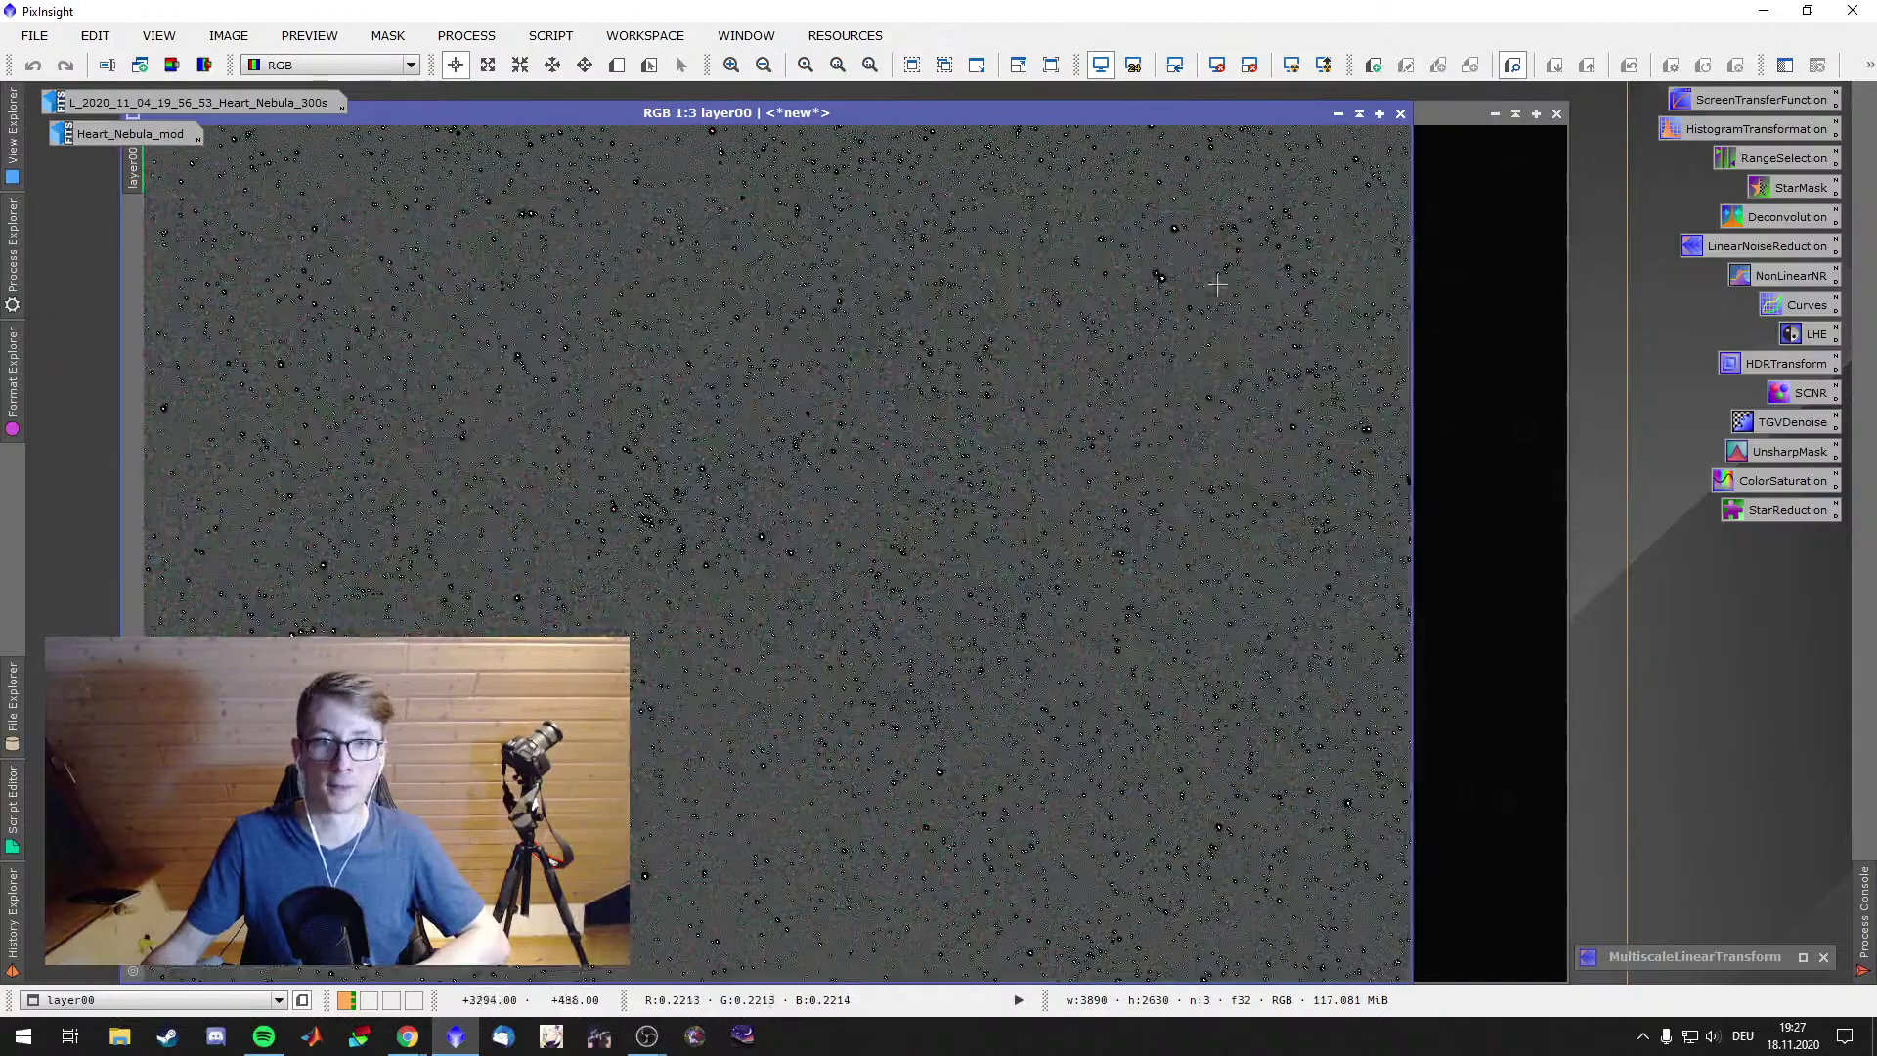
{"action": "scroll", "coordinate": [1163, 383], "scroll_direction": "up", "scroll_amount": 8}
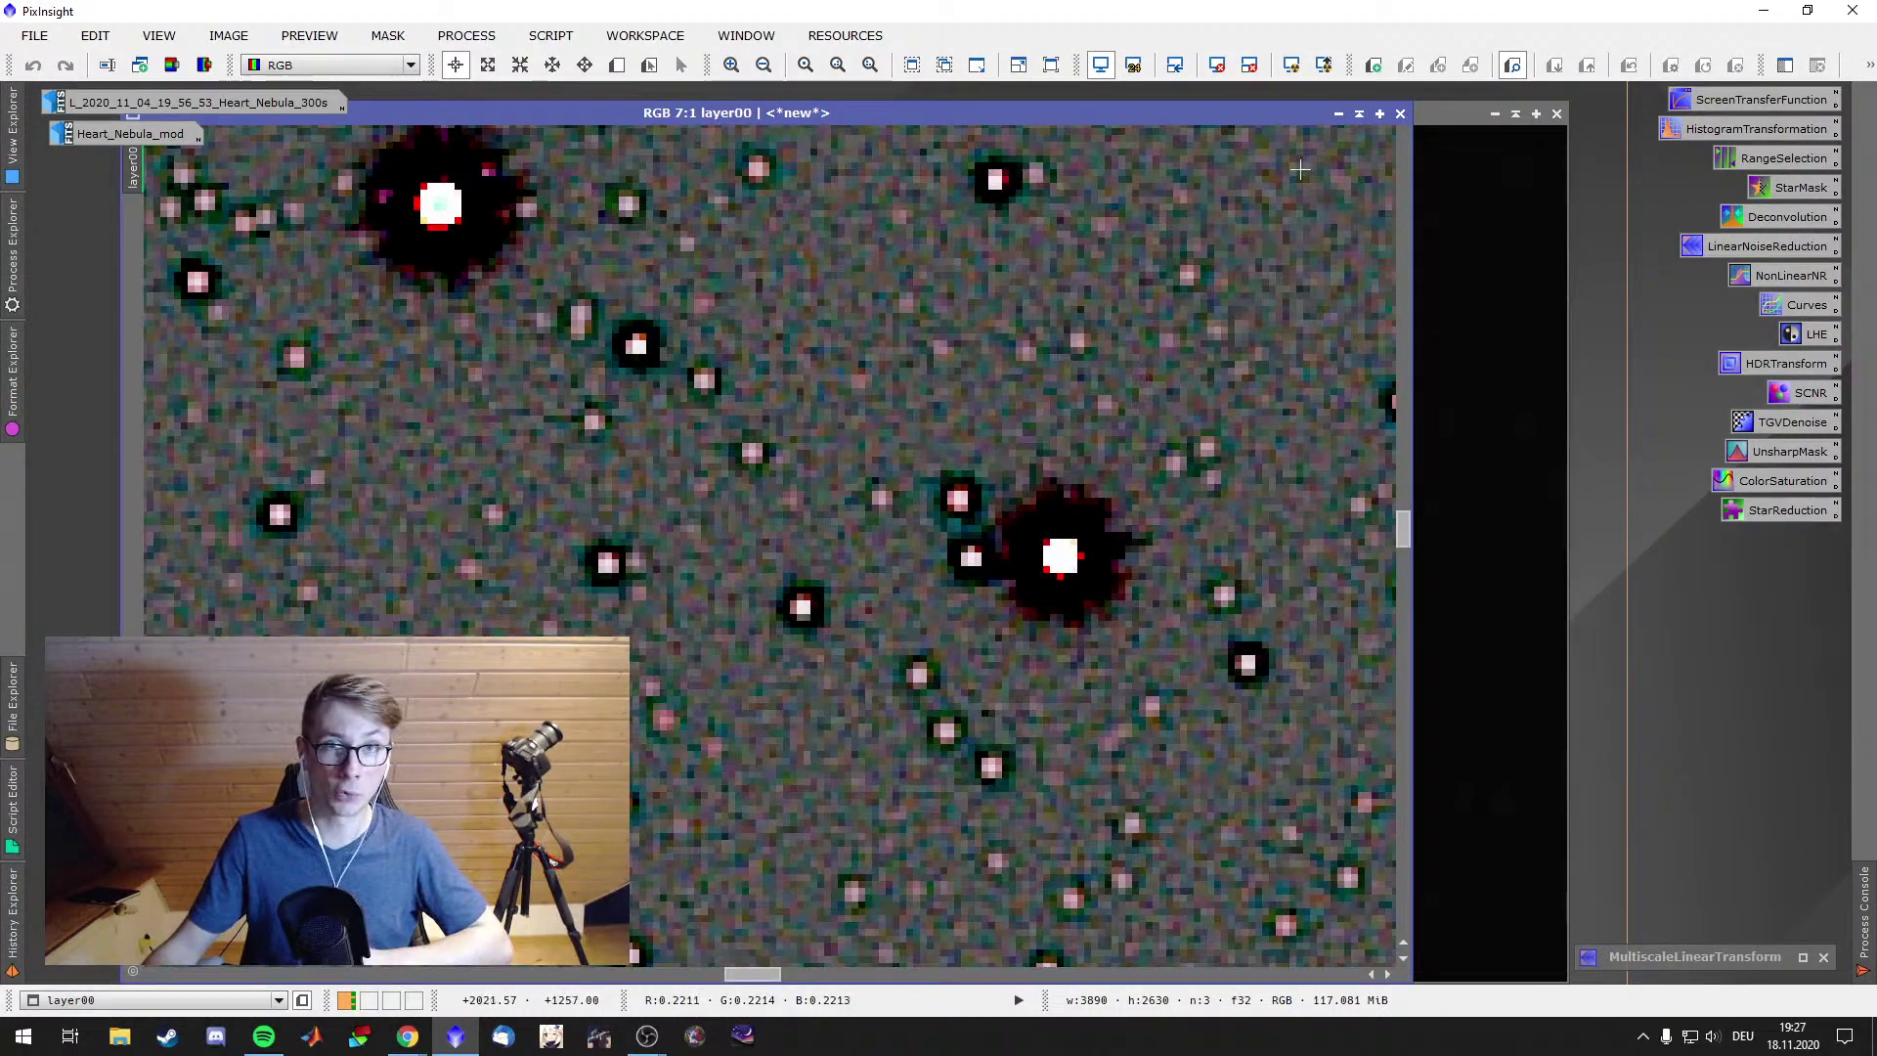
Minimize layer00, apply an automatic screen stretch to layer01, and examine its noise and star structures up to 5:1
{"action": "left_click", "coordinate": [1338, 113]}
{"action": "left_click", "coordinate": [165, 168]}
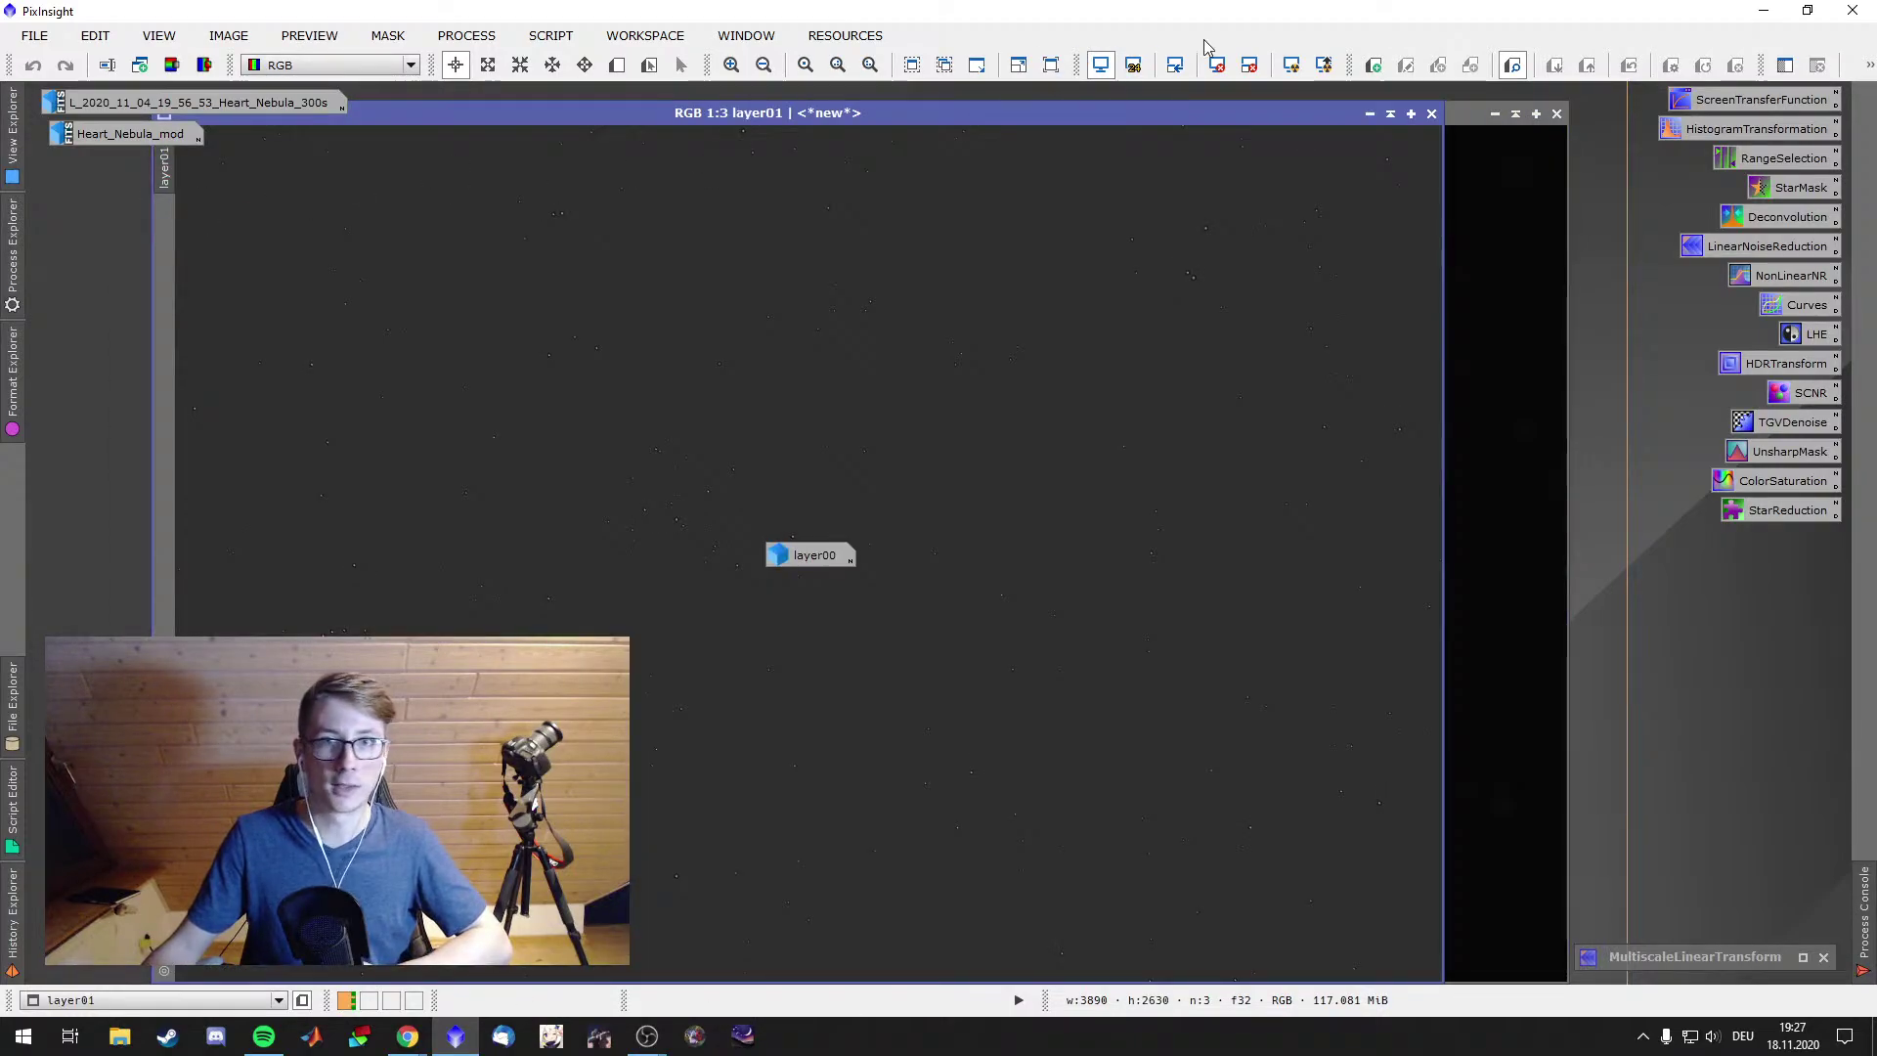
{"action": "left_click", "coordinate": [1291, 65]}
{"action": "scroll", "coordinate": [978, 409], "scroll_direction": "up", "scroll_amount": 4}
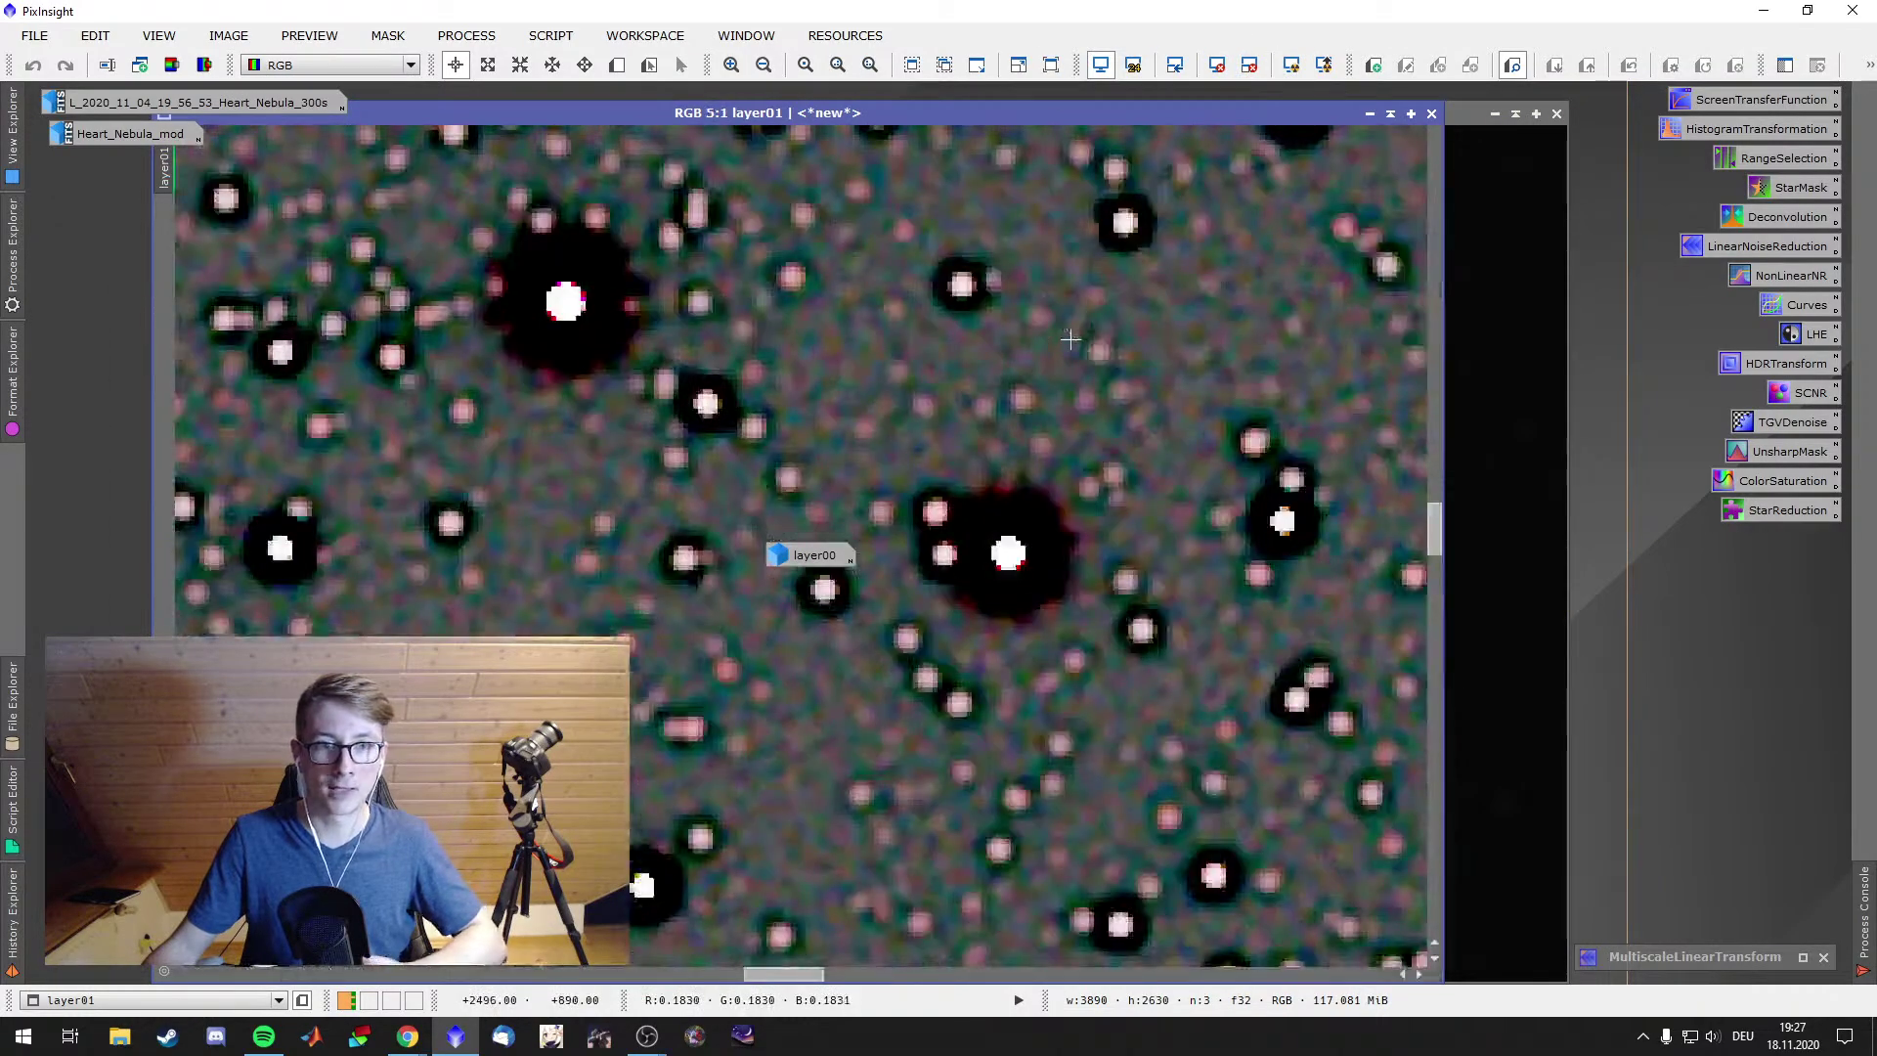
{"action": "scroll", "coordinate": [977, 409], "scroll_direction": "down", "scroll_amount": 1}
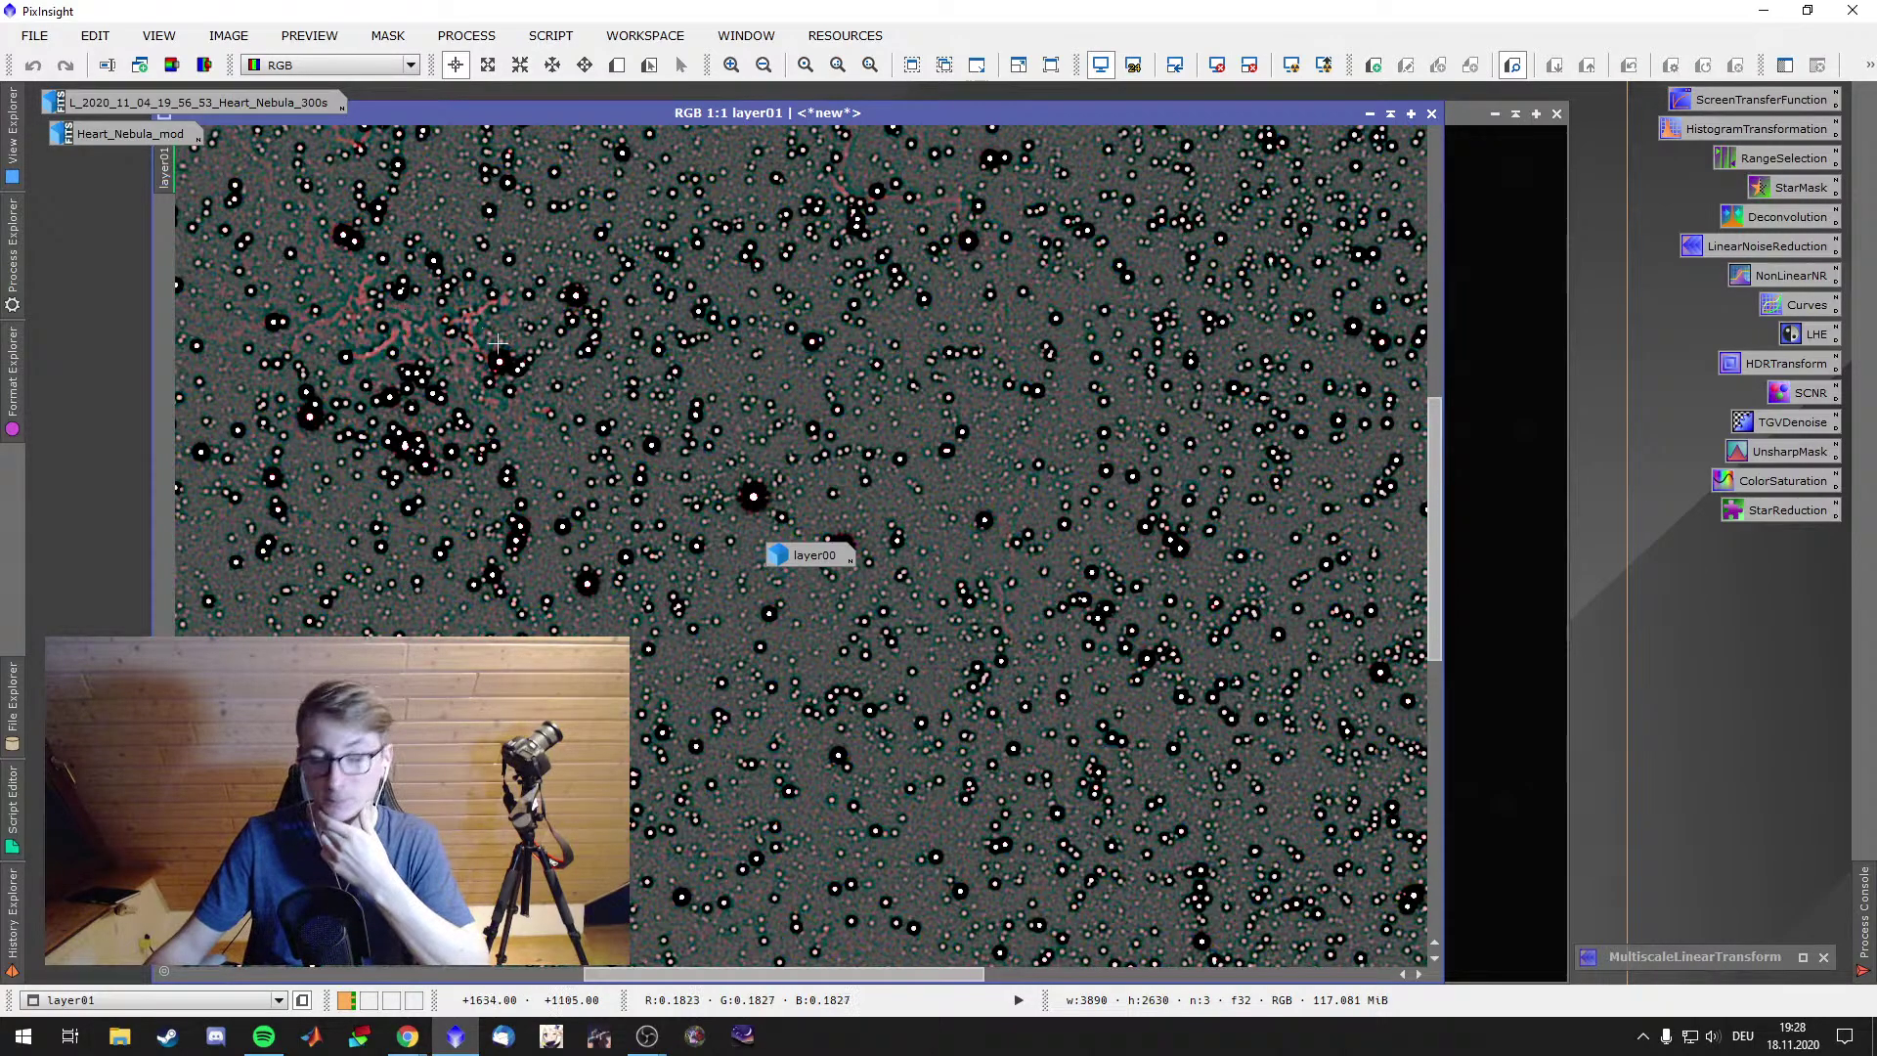
{"action": "scroll", "coordinate": [675, 406], "scroll_direction": "down", "scroll_amount": 3}
{"action": "scroll", "coordinate": [696, 422], "scroll_direction": "up", "scroll_amount": 1}
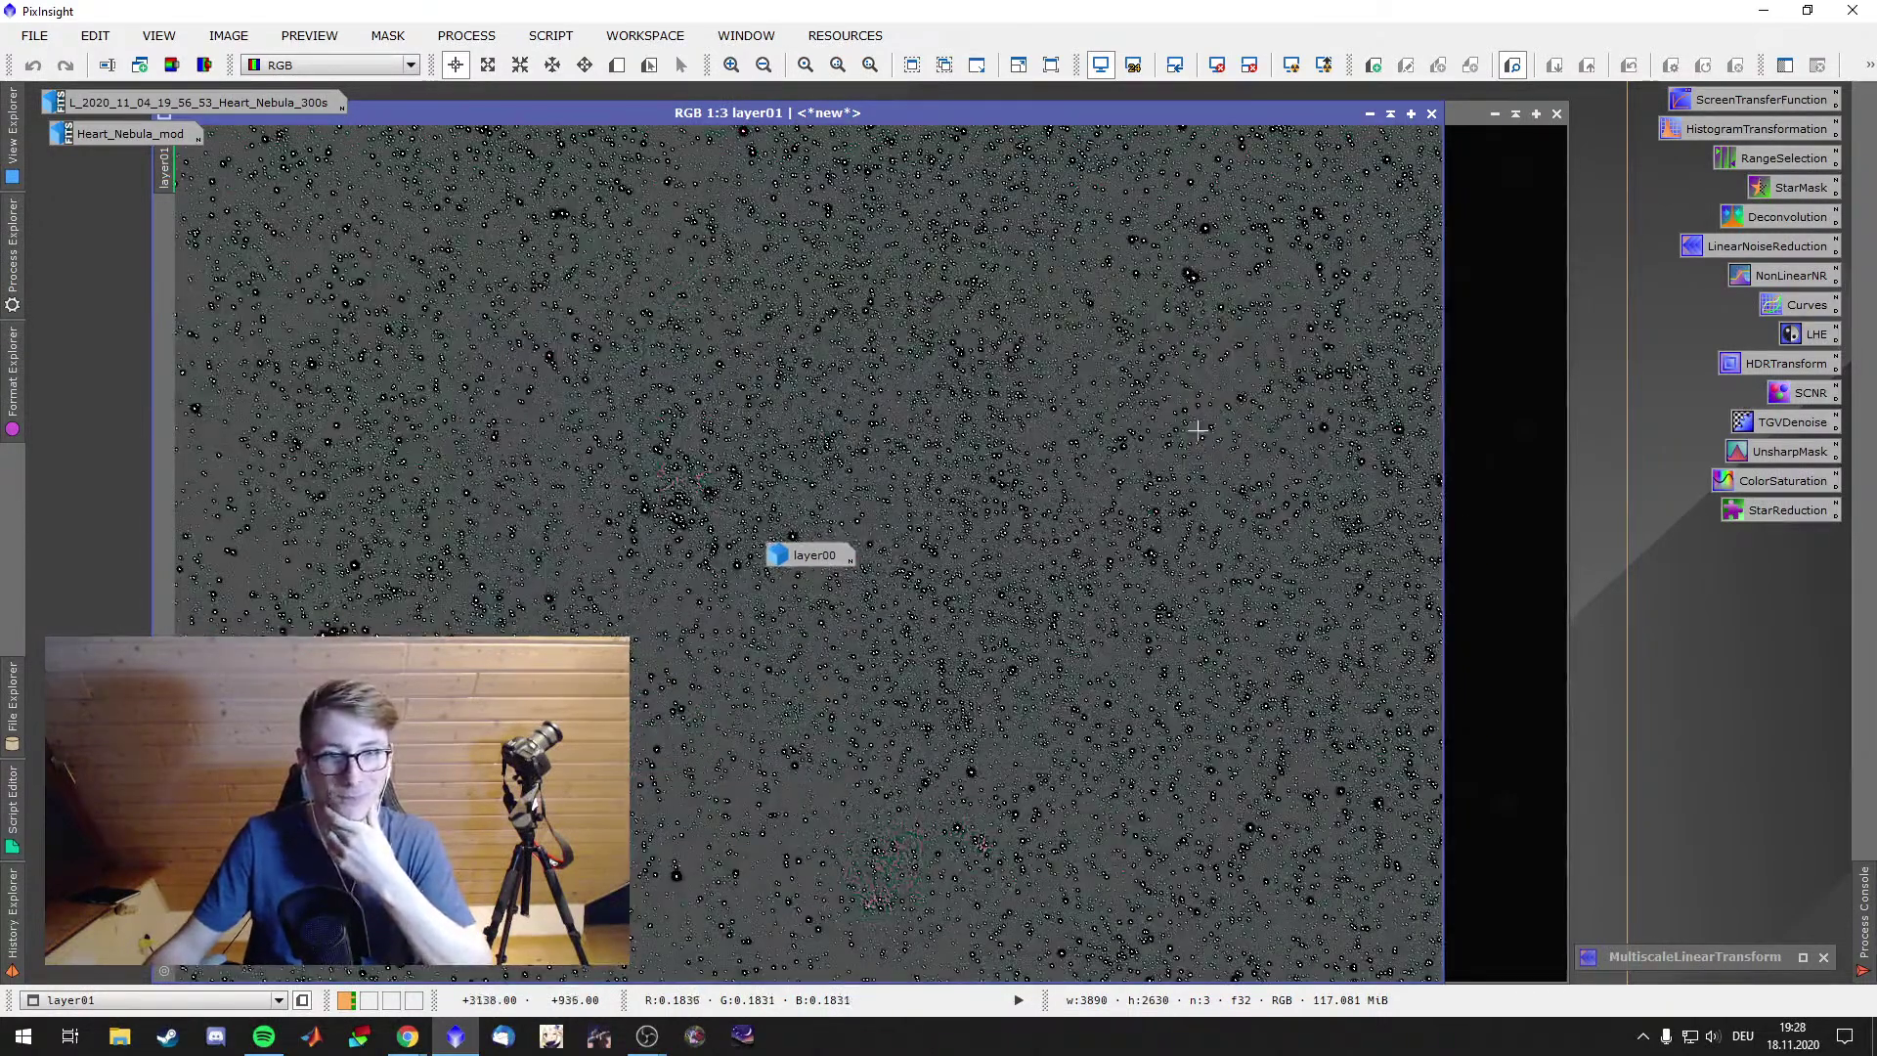
Minimize layer01, view layer02 with an automatic screen stretch, and minimize it as well
{"action": "left_click", "coordinate": [1370, 114]}
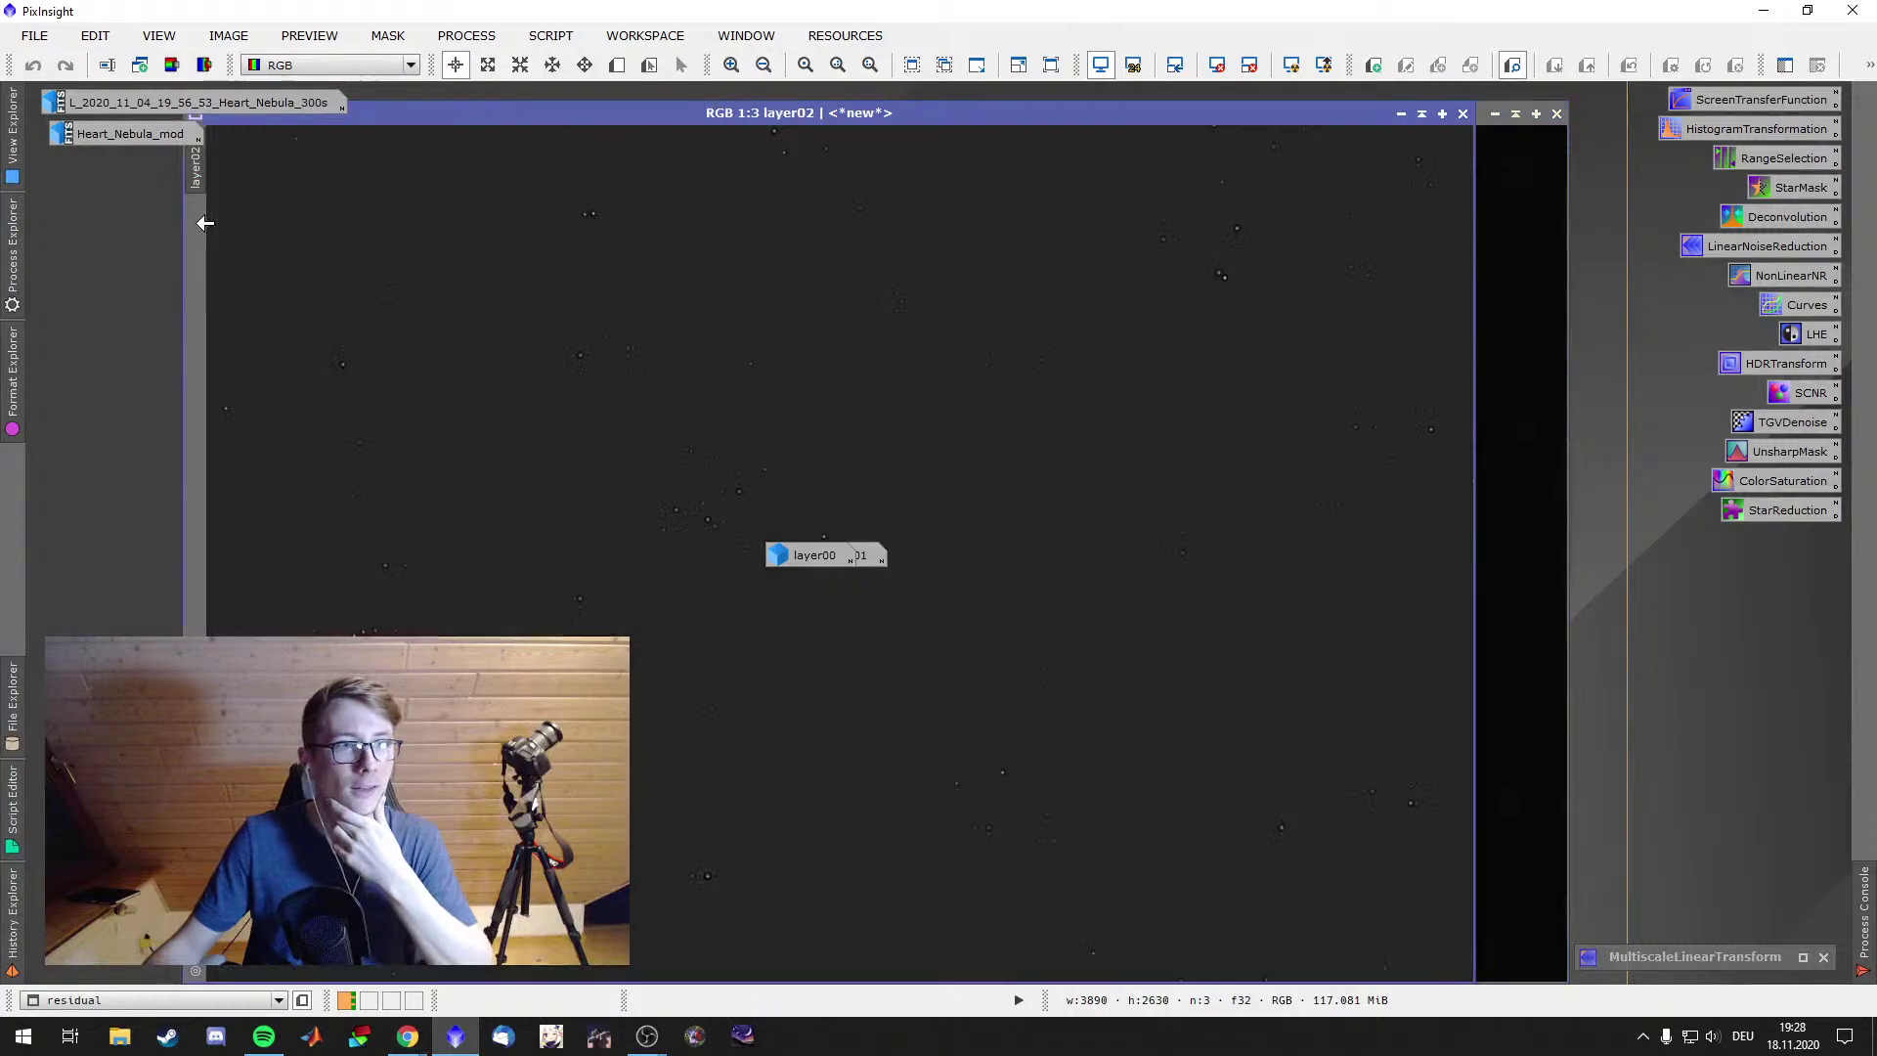
{"action": "left_click", "coordinate": [1291, 64]}
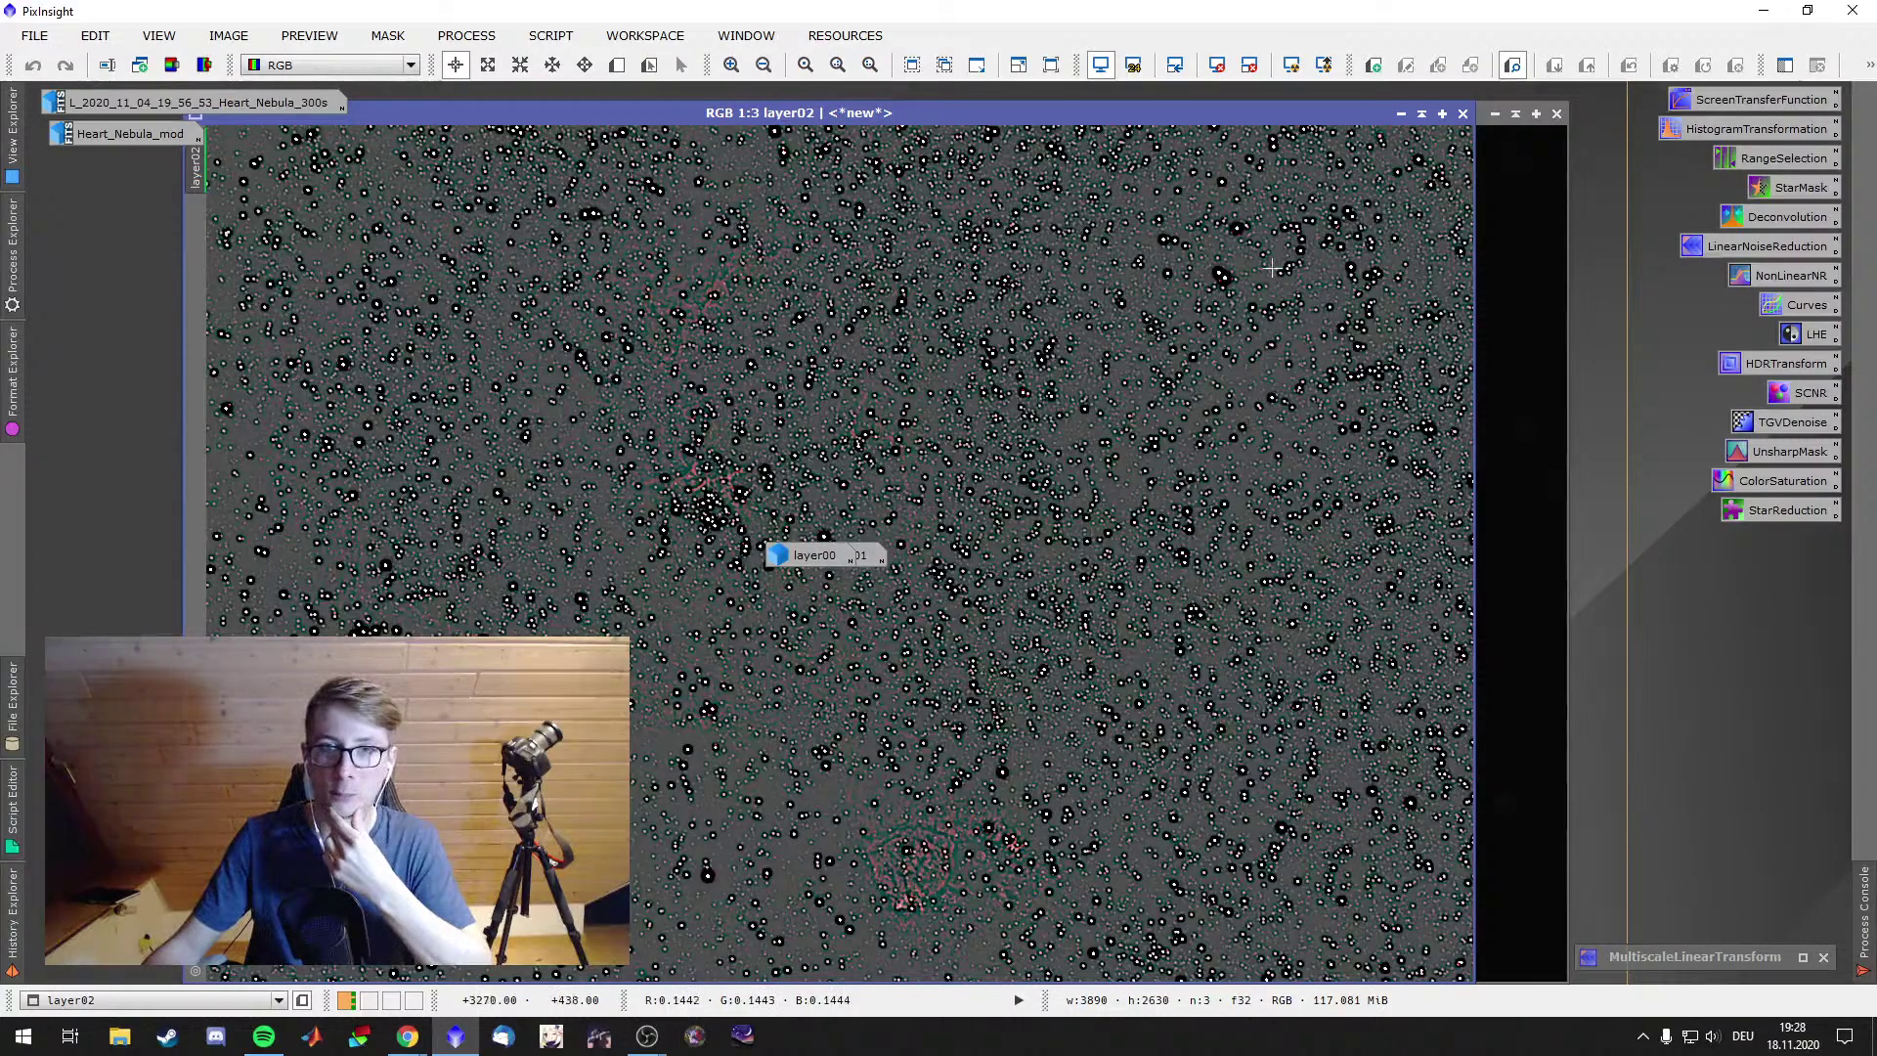
{"action": "left_click", "coordinate": [1402, 113]}
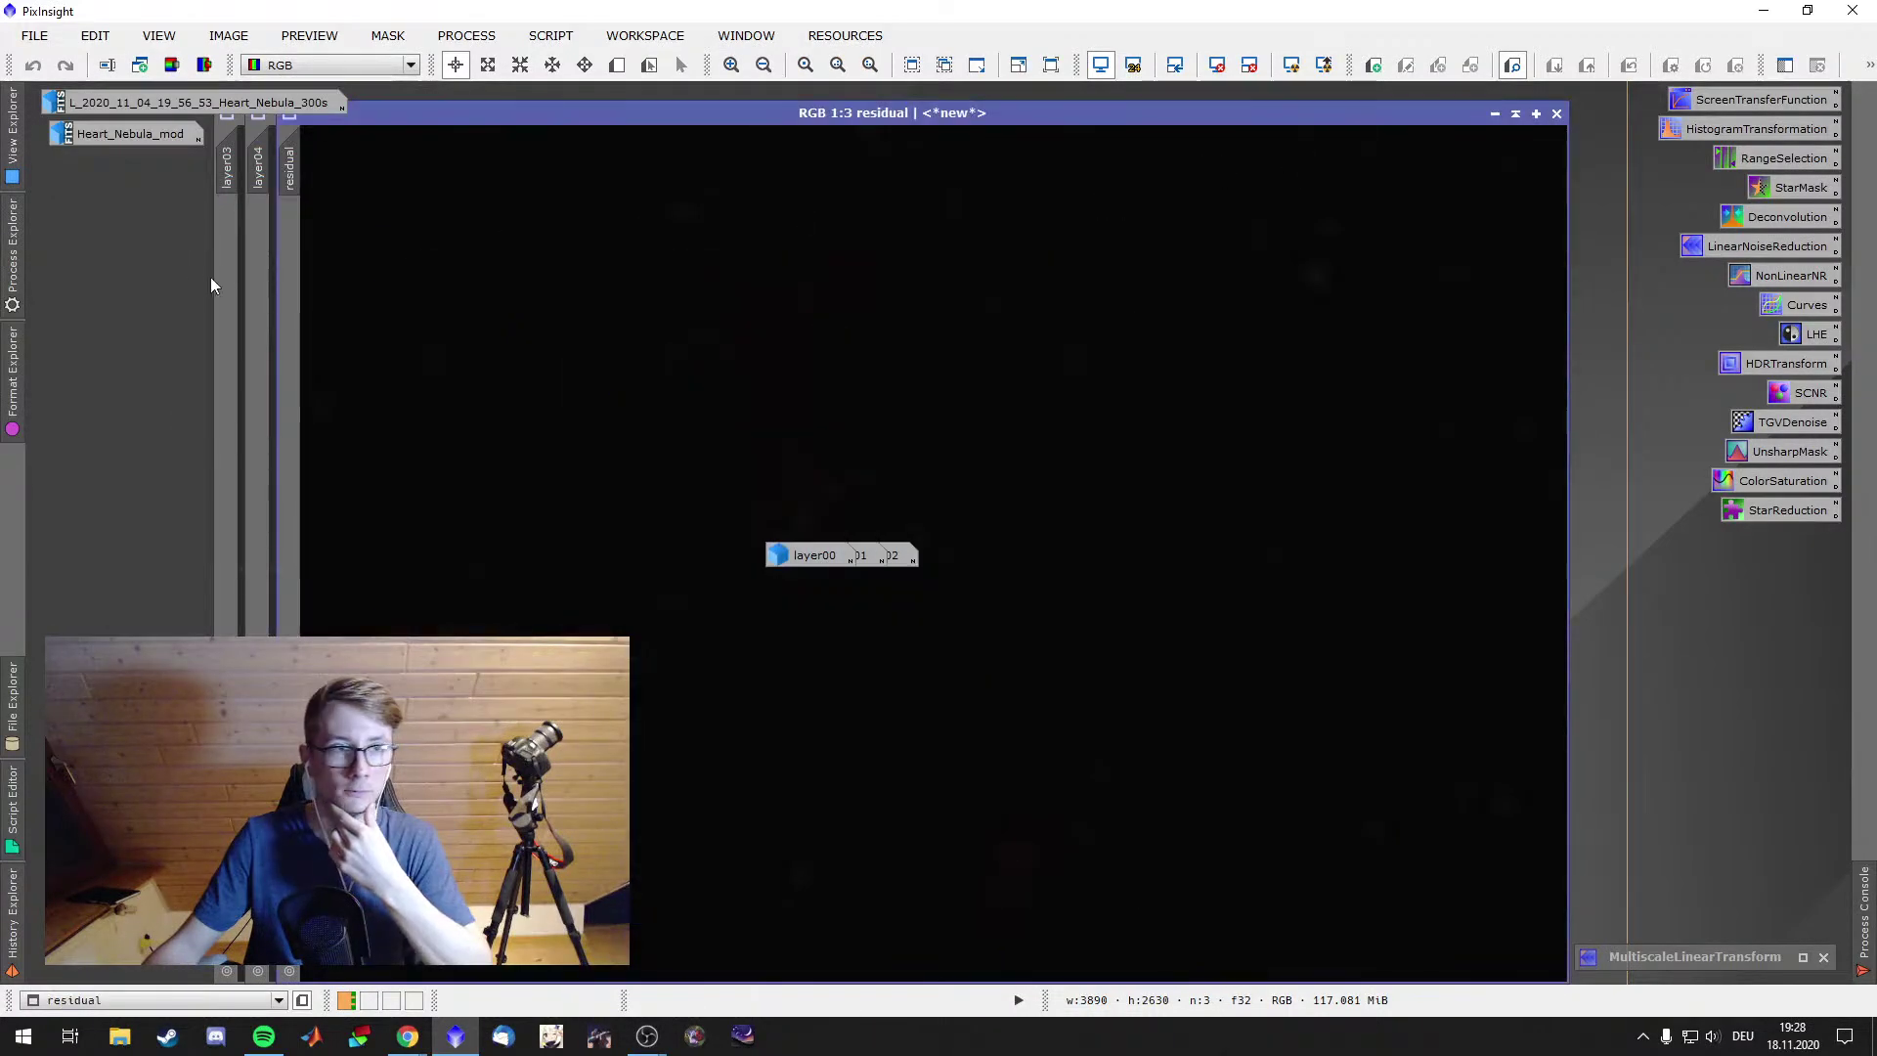
Bring the residual image forward past layer03 and view it with an automatic screen stretch
{"action": "left_click", "coordinate": [226, 273]}
{"action": "left_click", "coordinate": [1555, 225]}
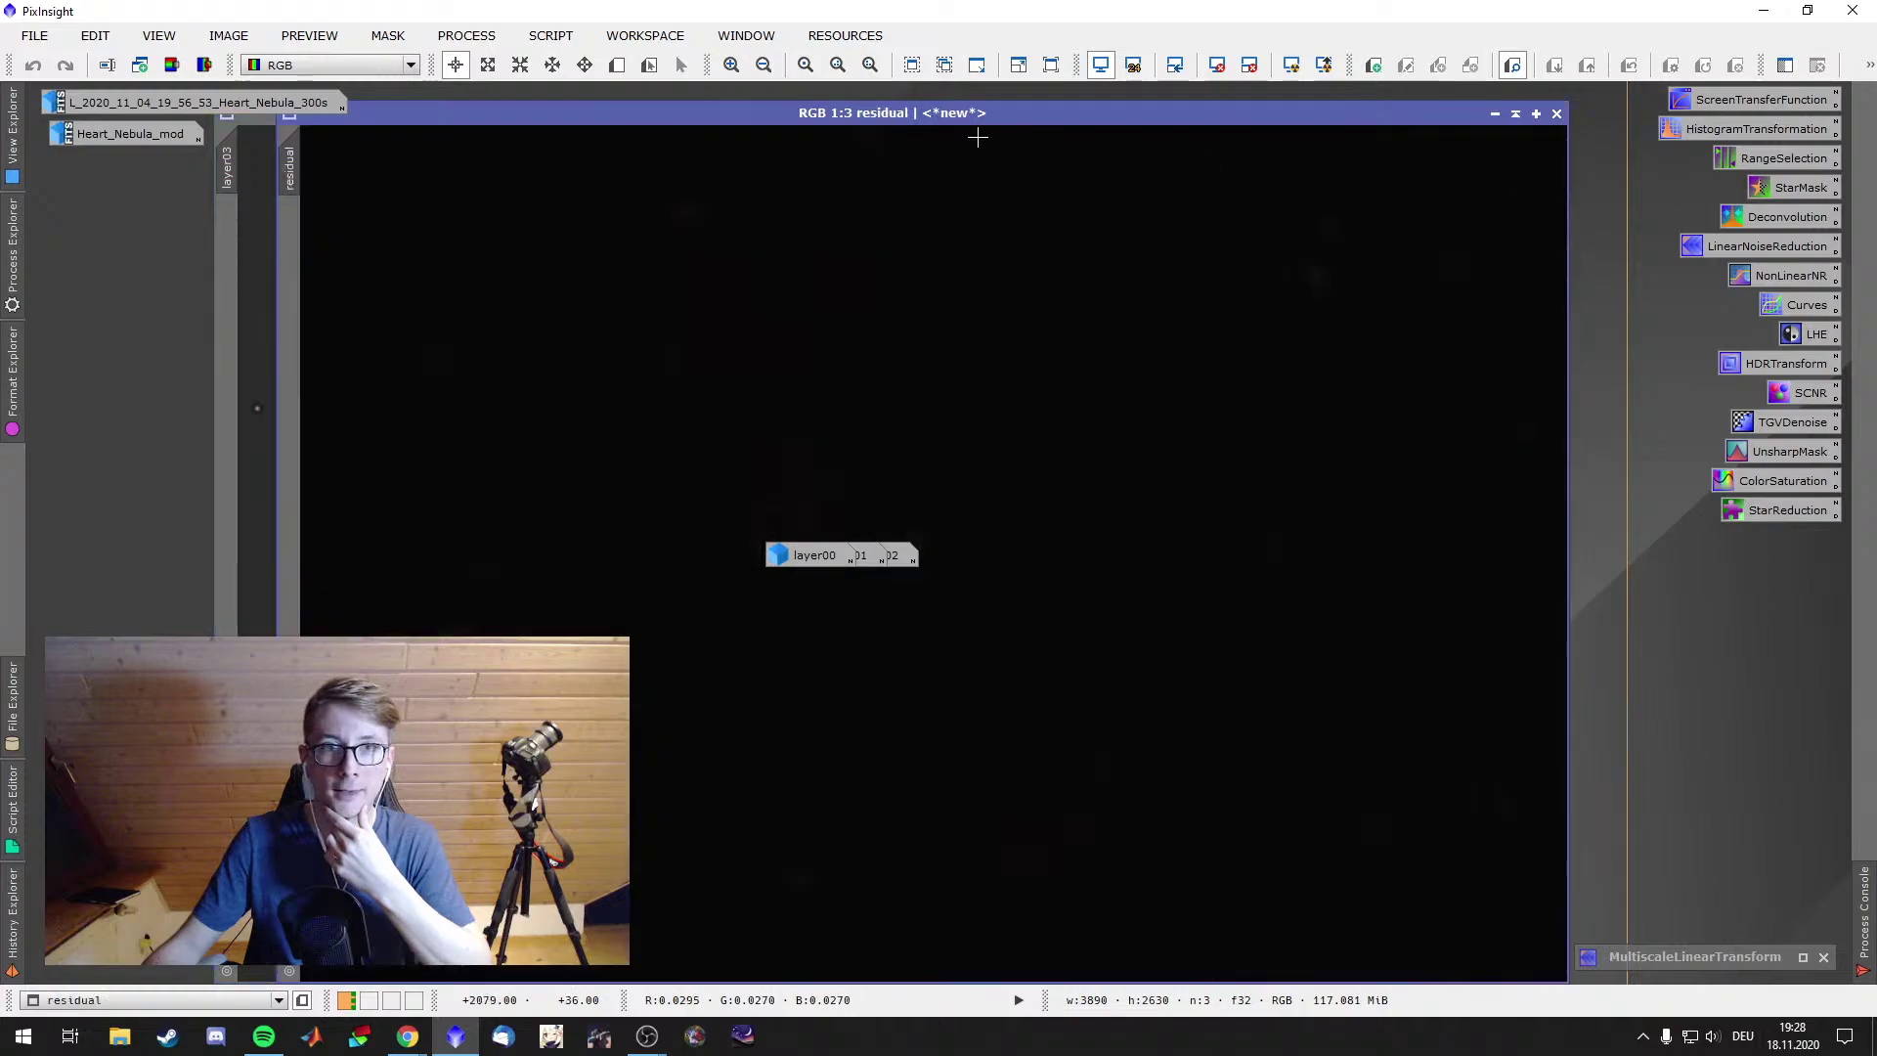
{"action": "left_click", "coordinate": [1292, 64]}
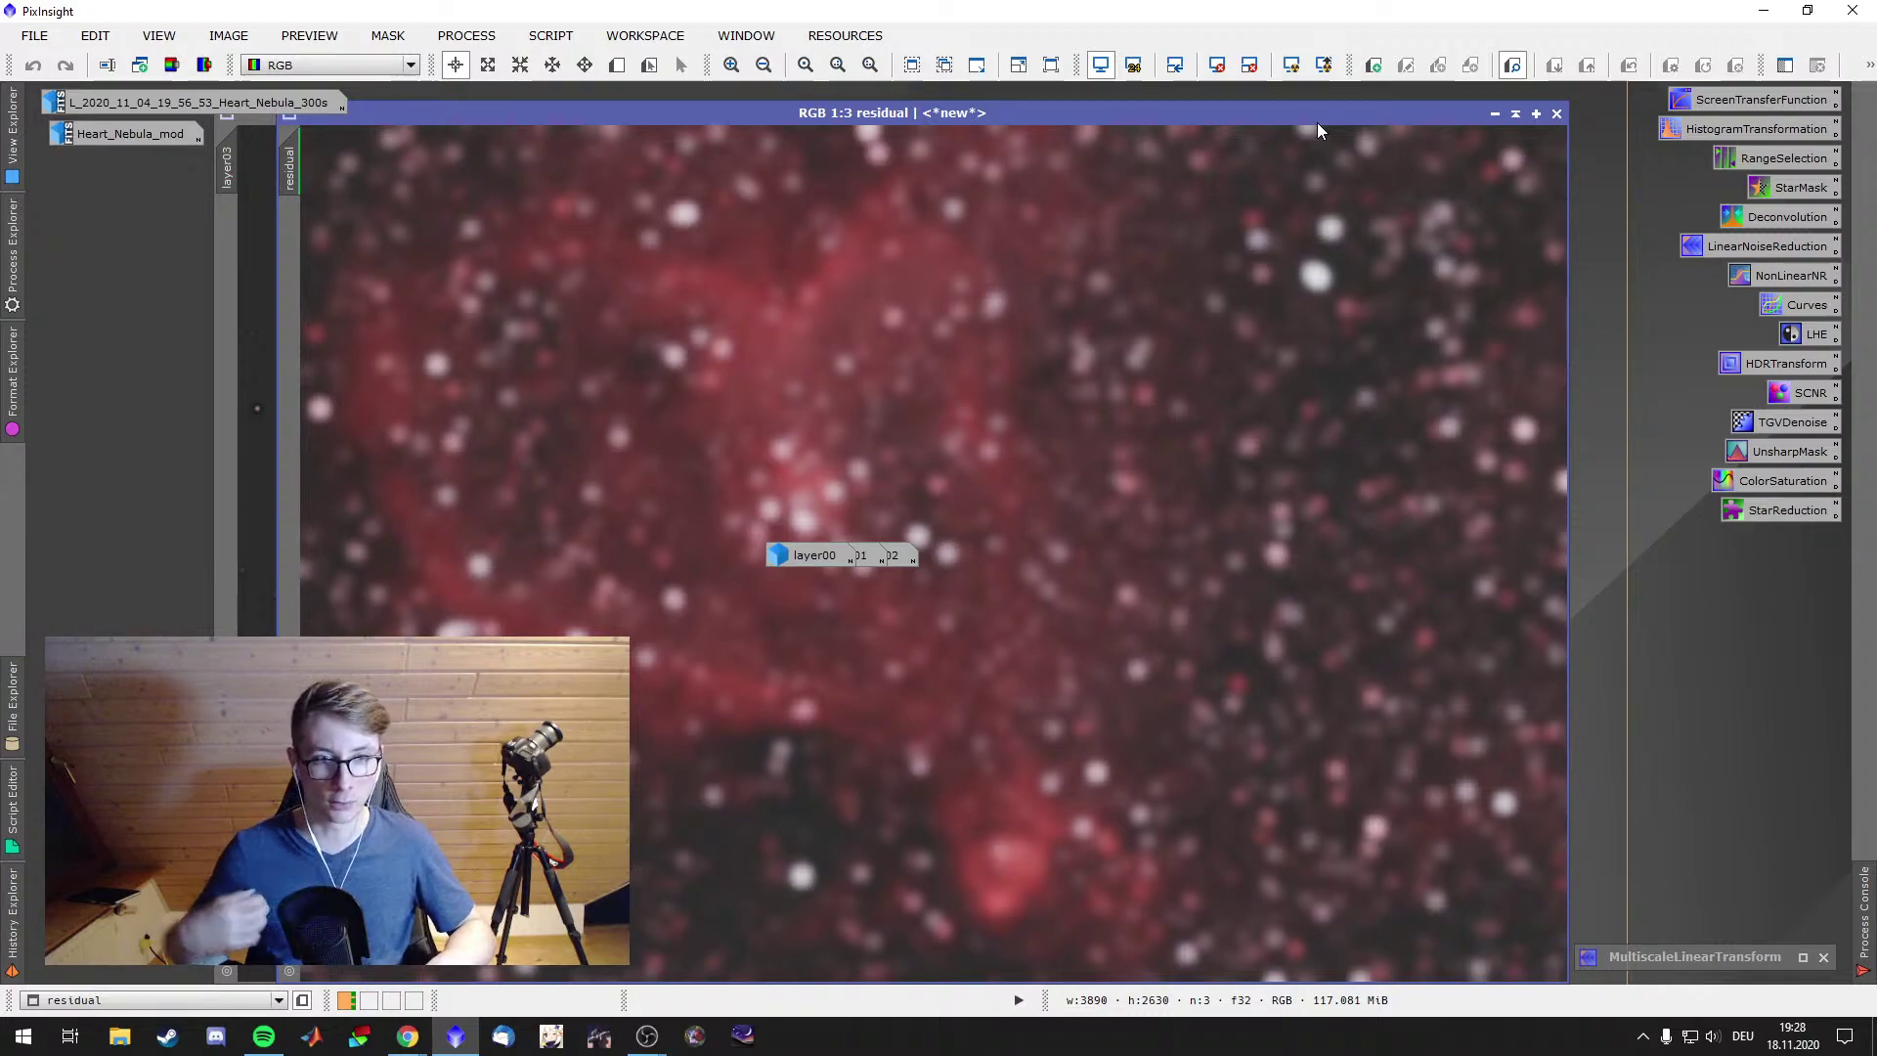
View layer03 with an automatic screen stretch, and minimize it together with the remaining extracted layer windows
{"action": "left_click", "coordinate": [262, 341]}
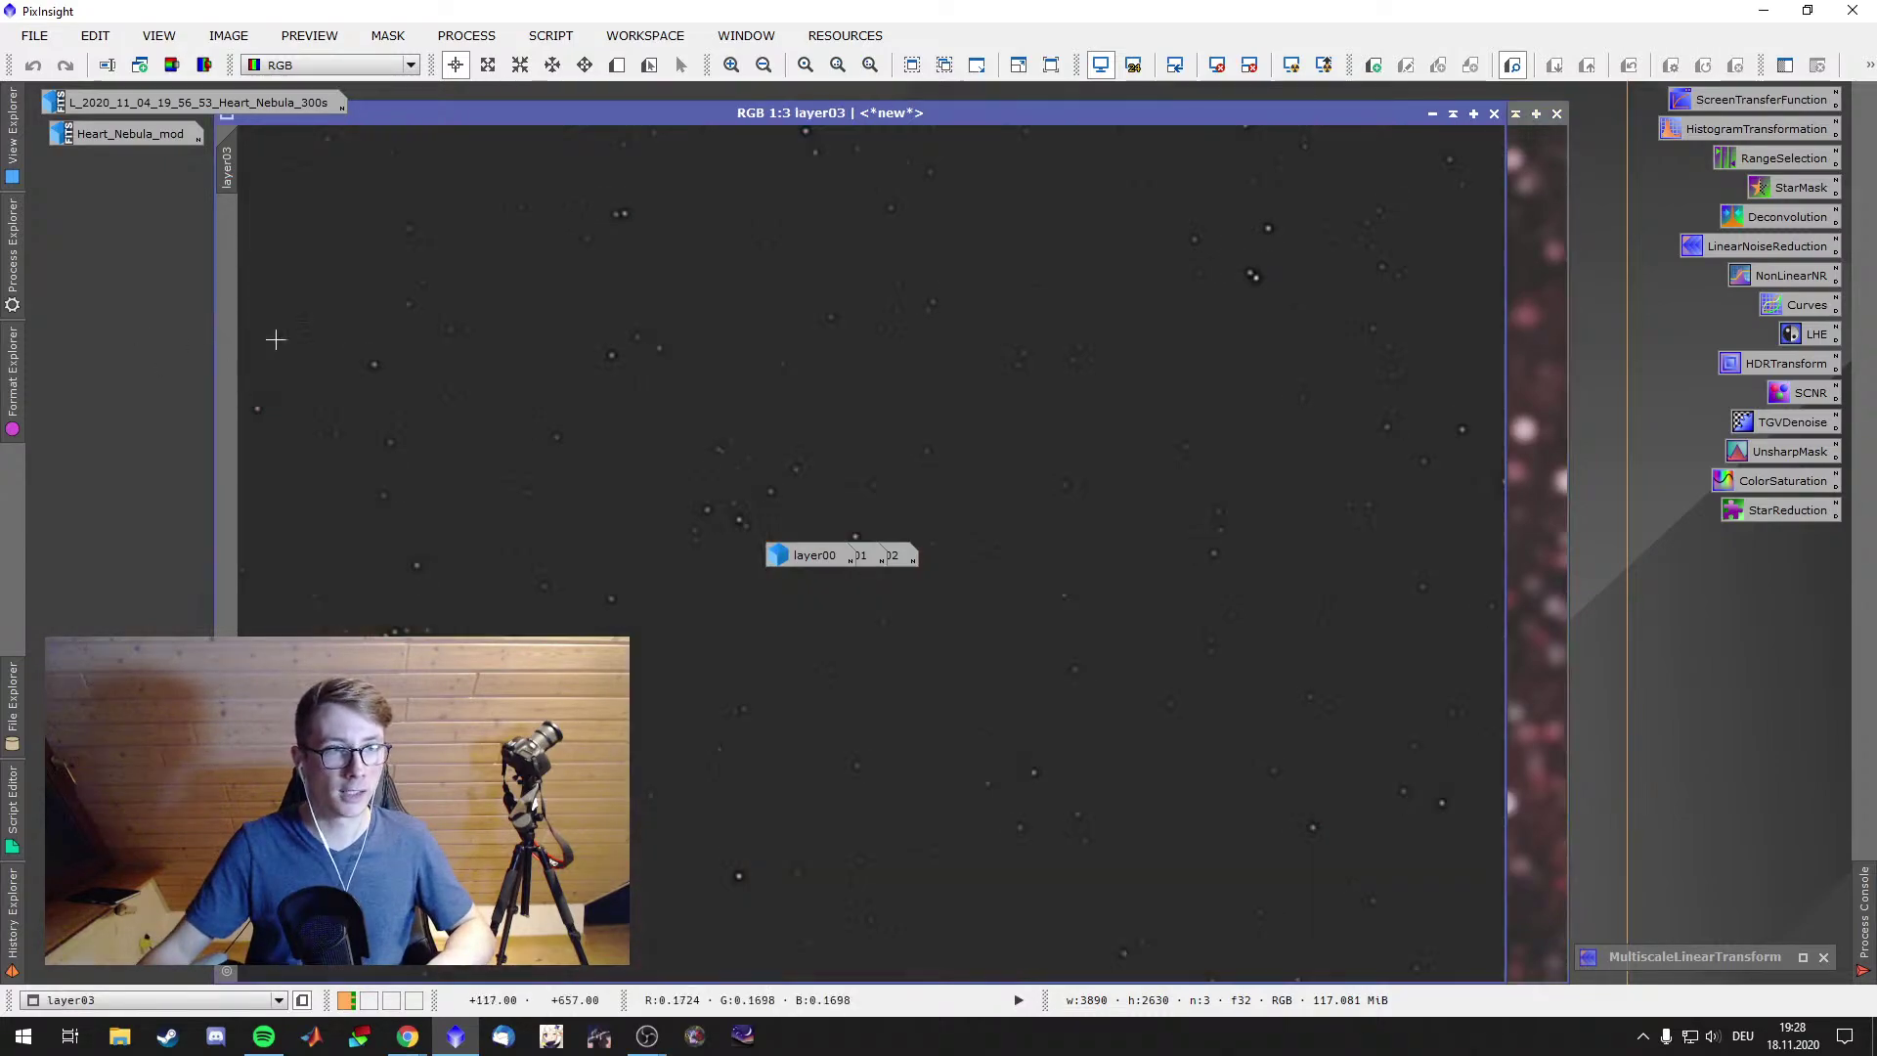
{"action": "left_click", "coordinate": [1291, 64]}
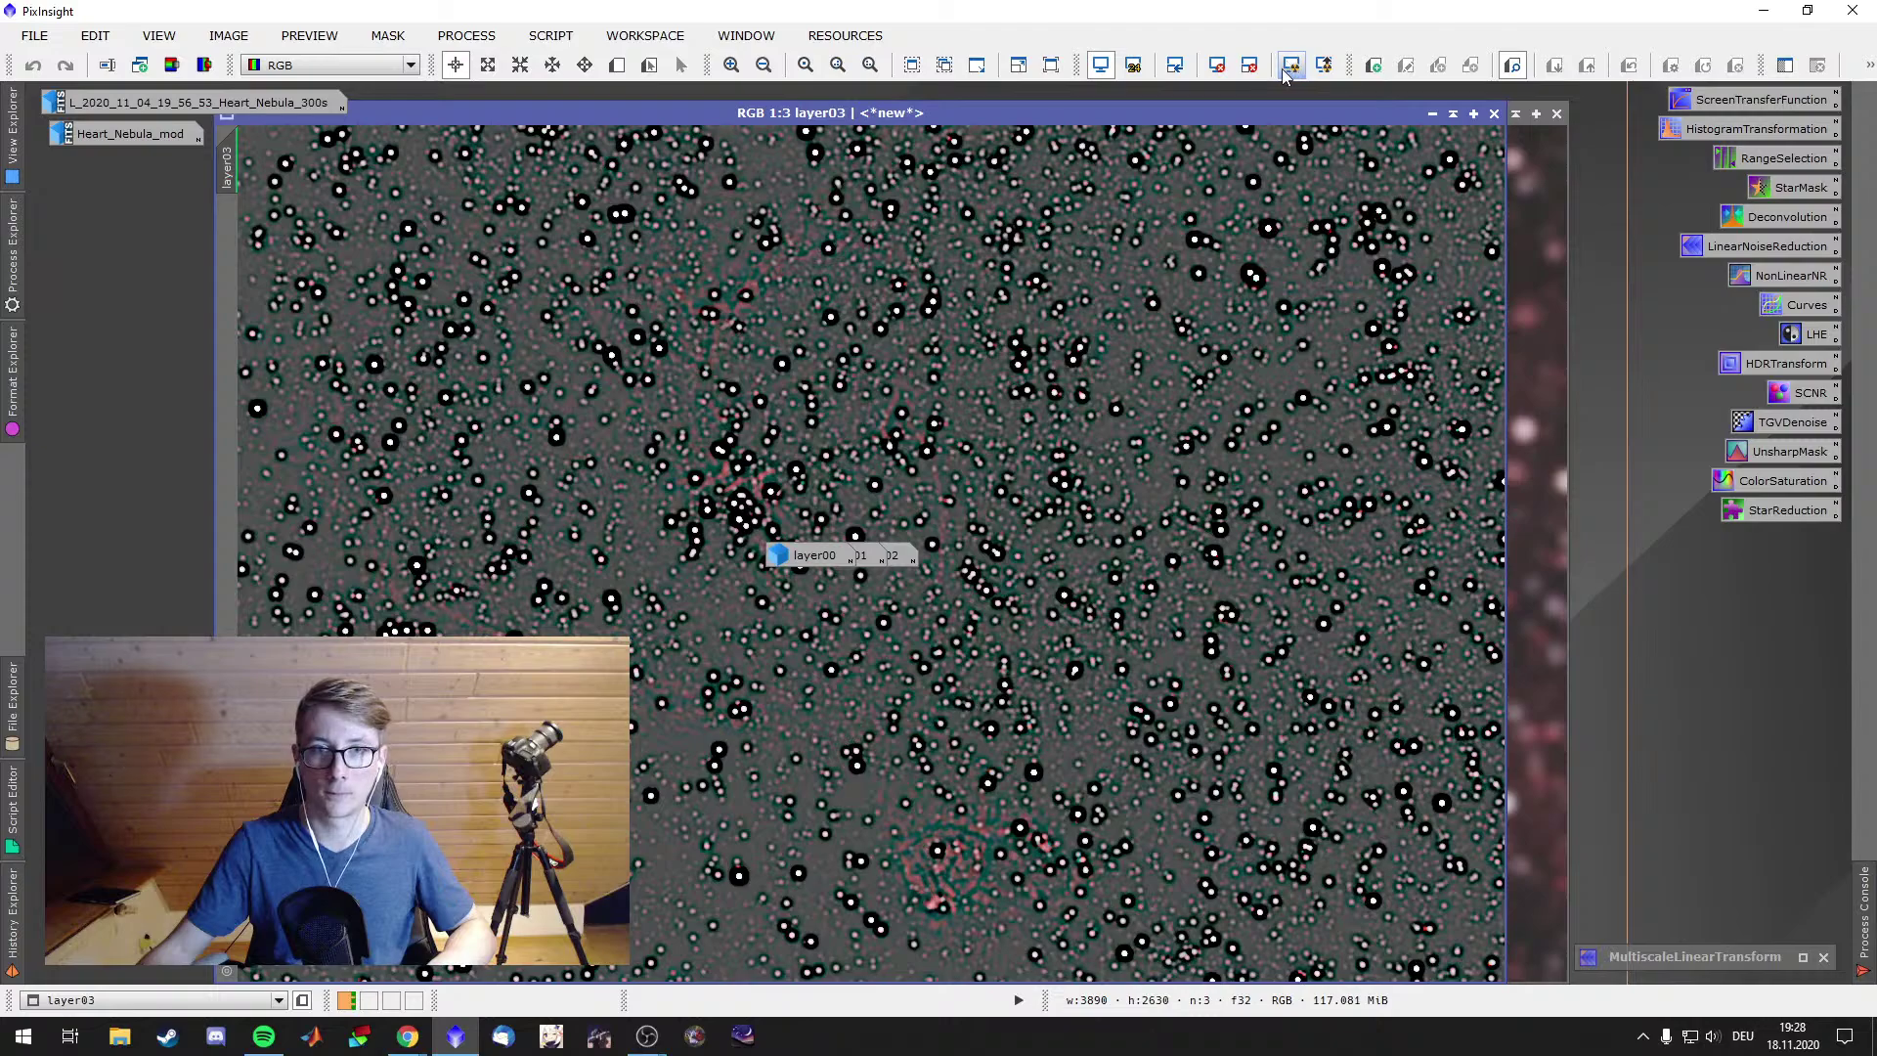
{"action": "left_click", "coordinate": [1494, 113]}
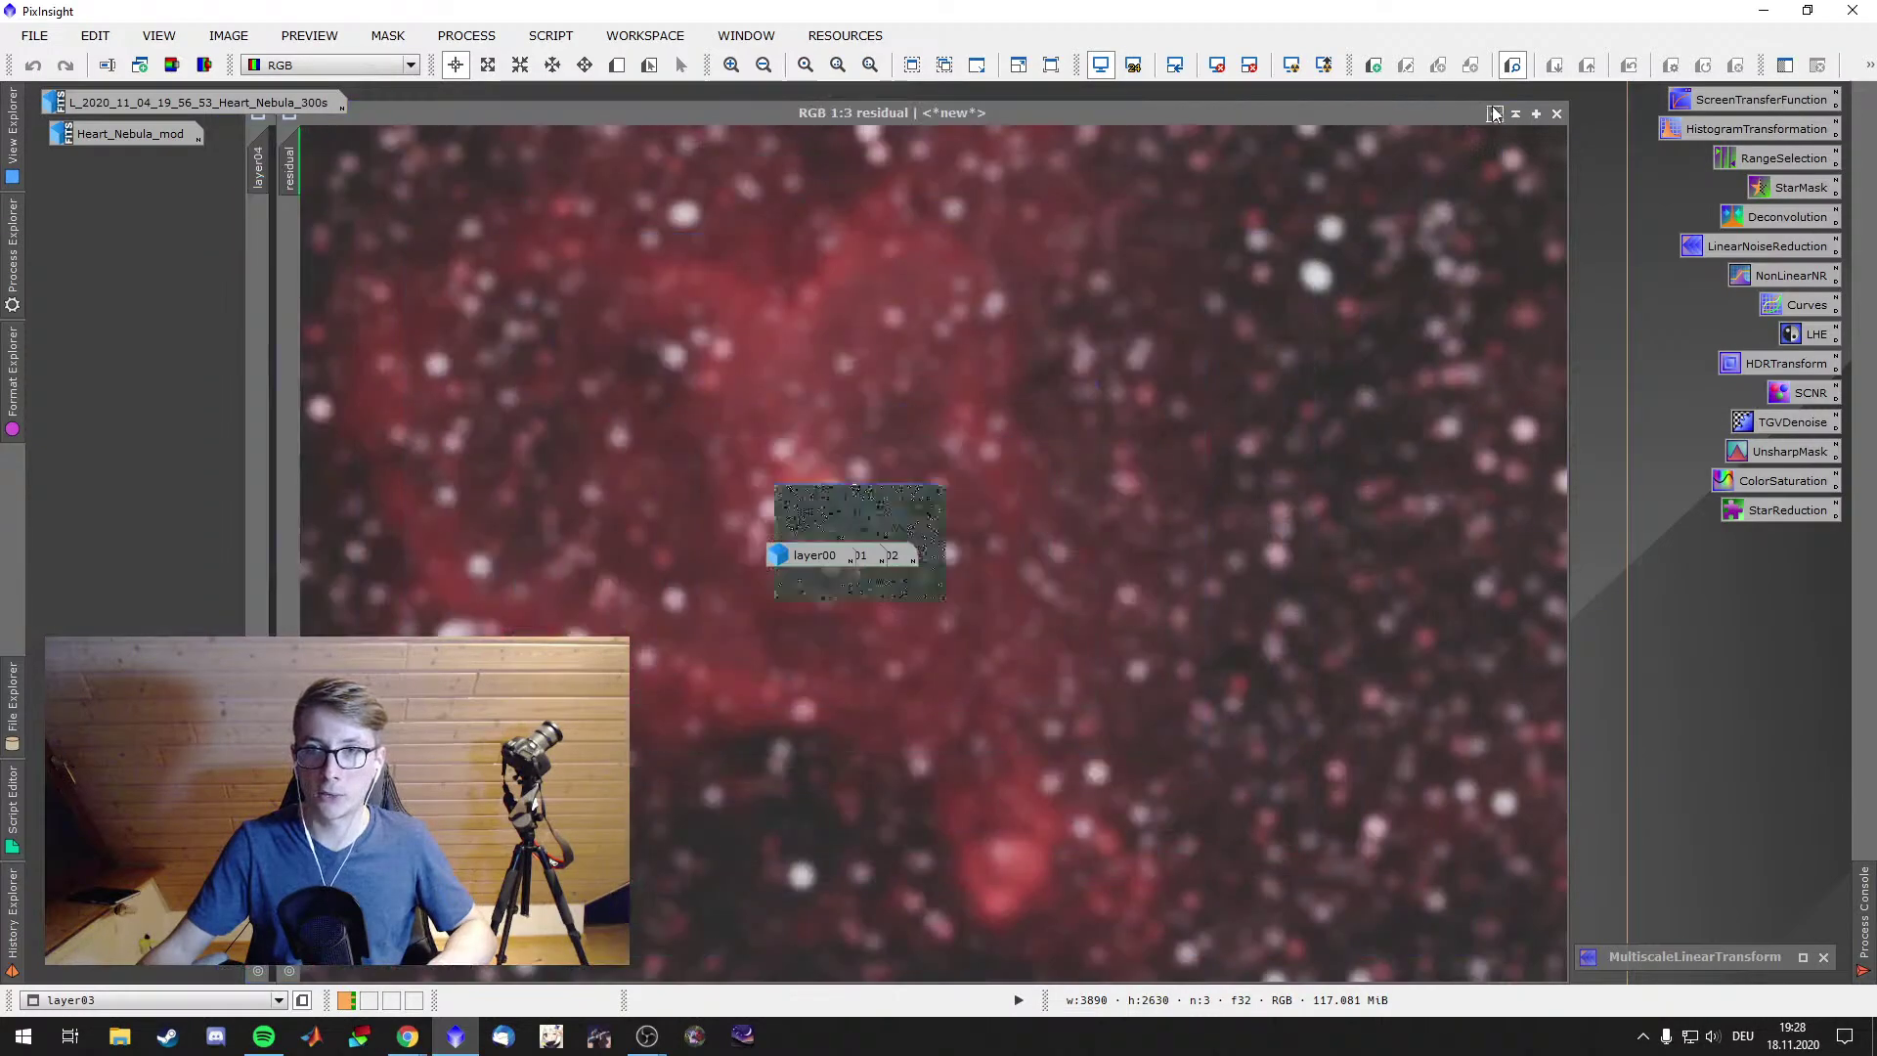
{"action": "left_click", "coordinate": [1494, 113]}
{"action": "left_click", "coordinate": [1471, 120]}
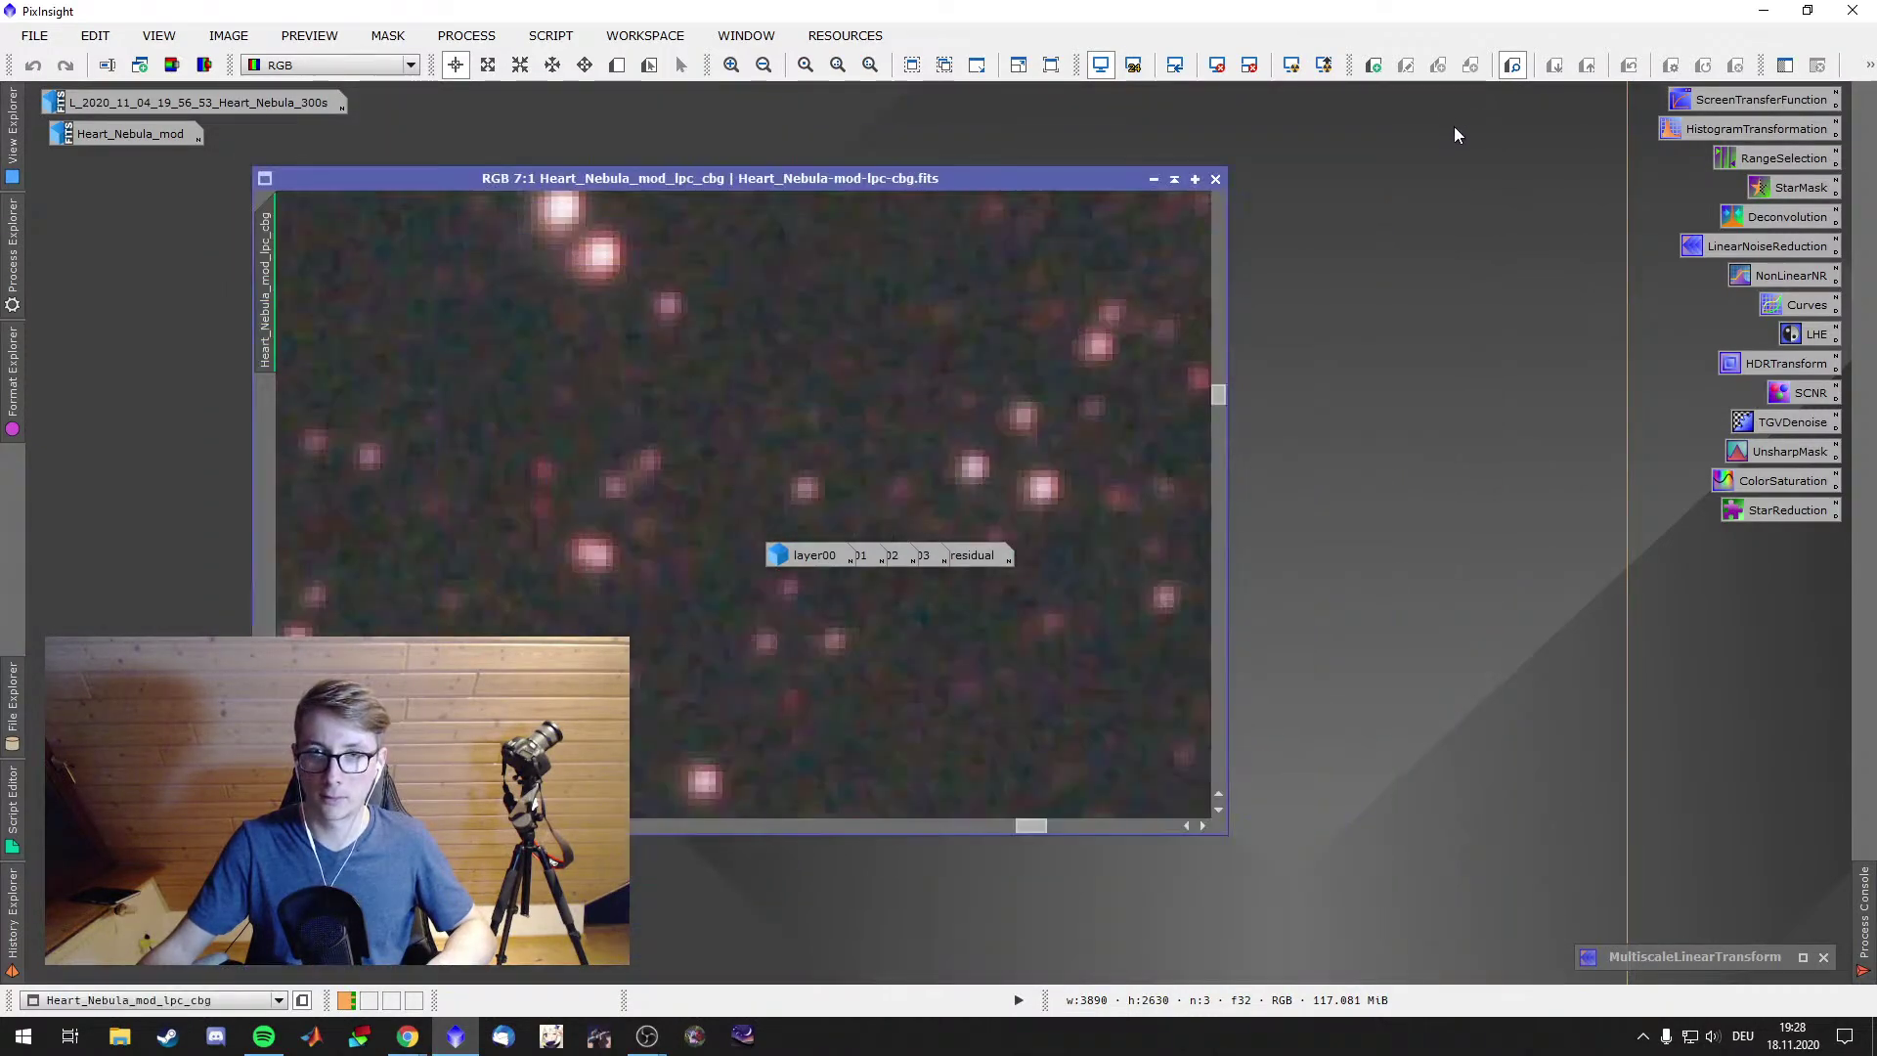
Restore the MultiscaleLinearTransform window, select layer 4, and read the description of its noise reduction threshold
{"action": "double_click", "coordinate": [1706, 957]}
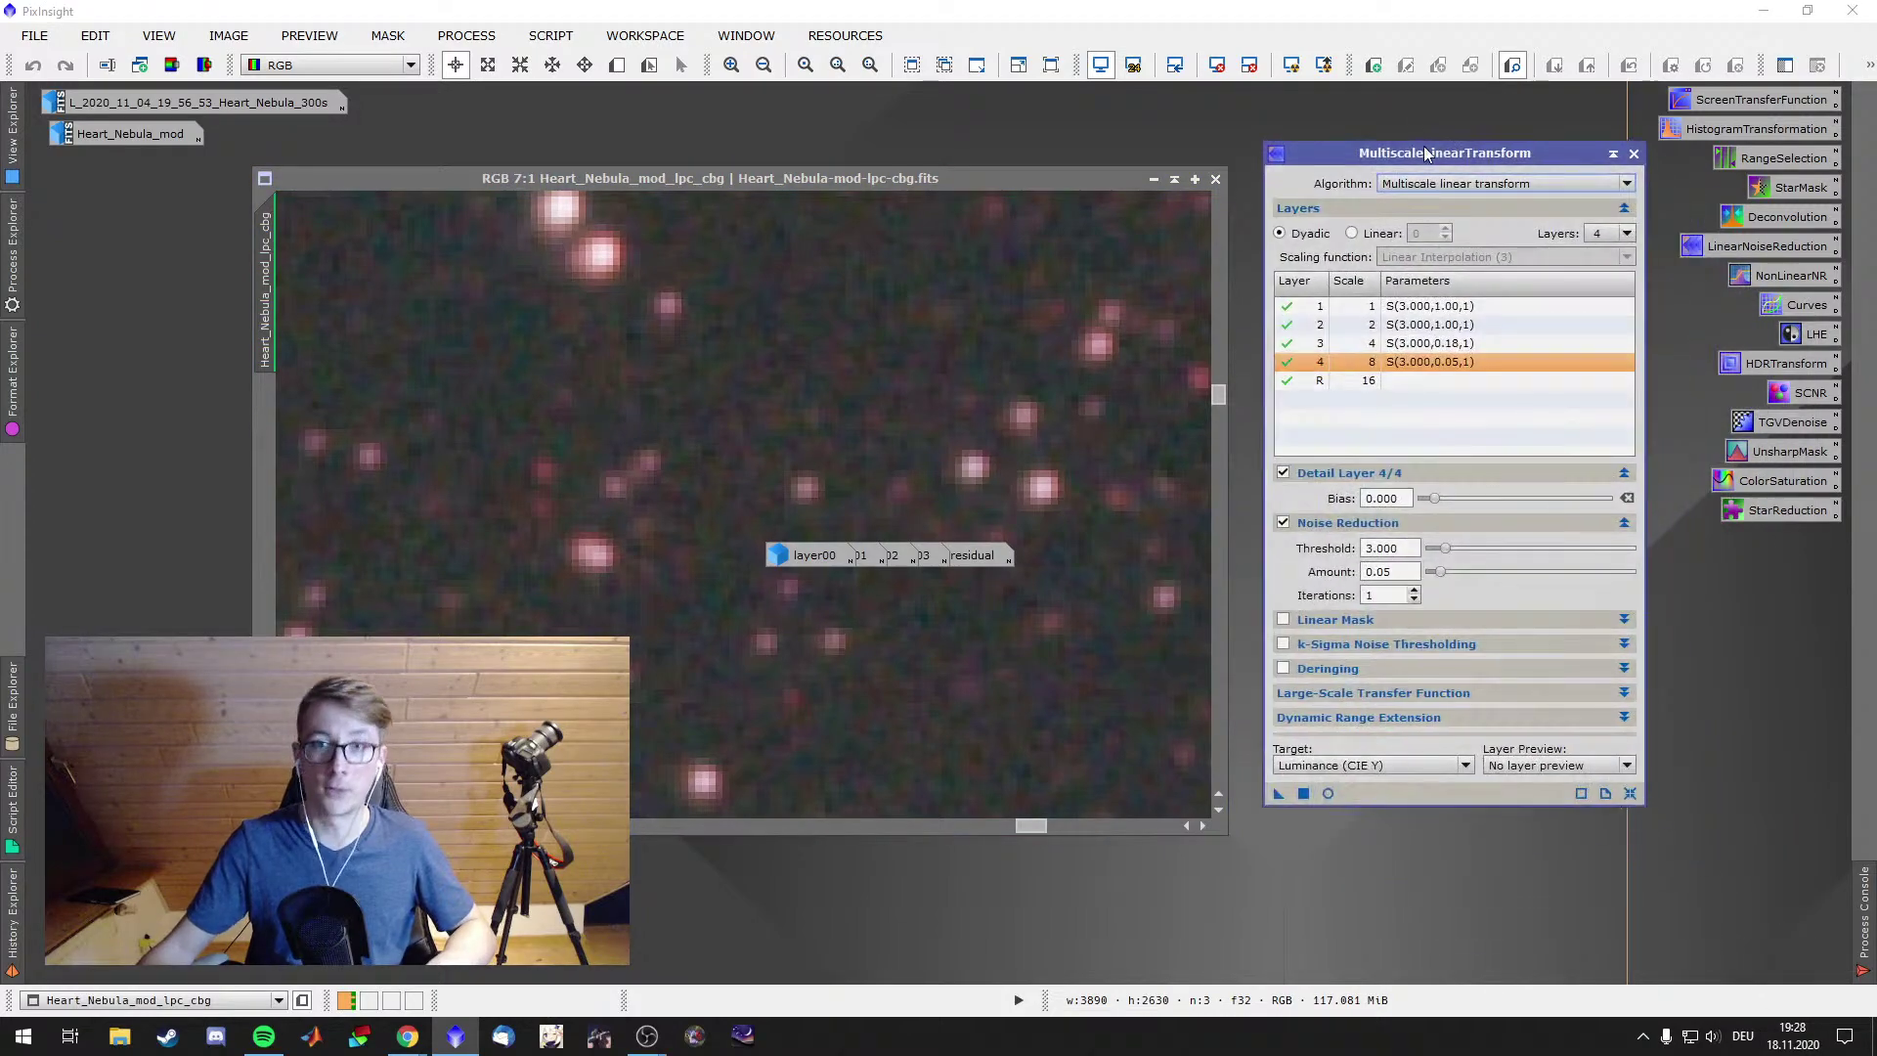
{"action": "left_click", "coordinate": [1429, 360]}
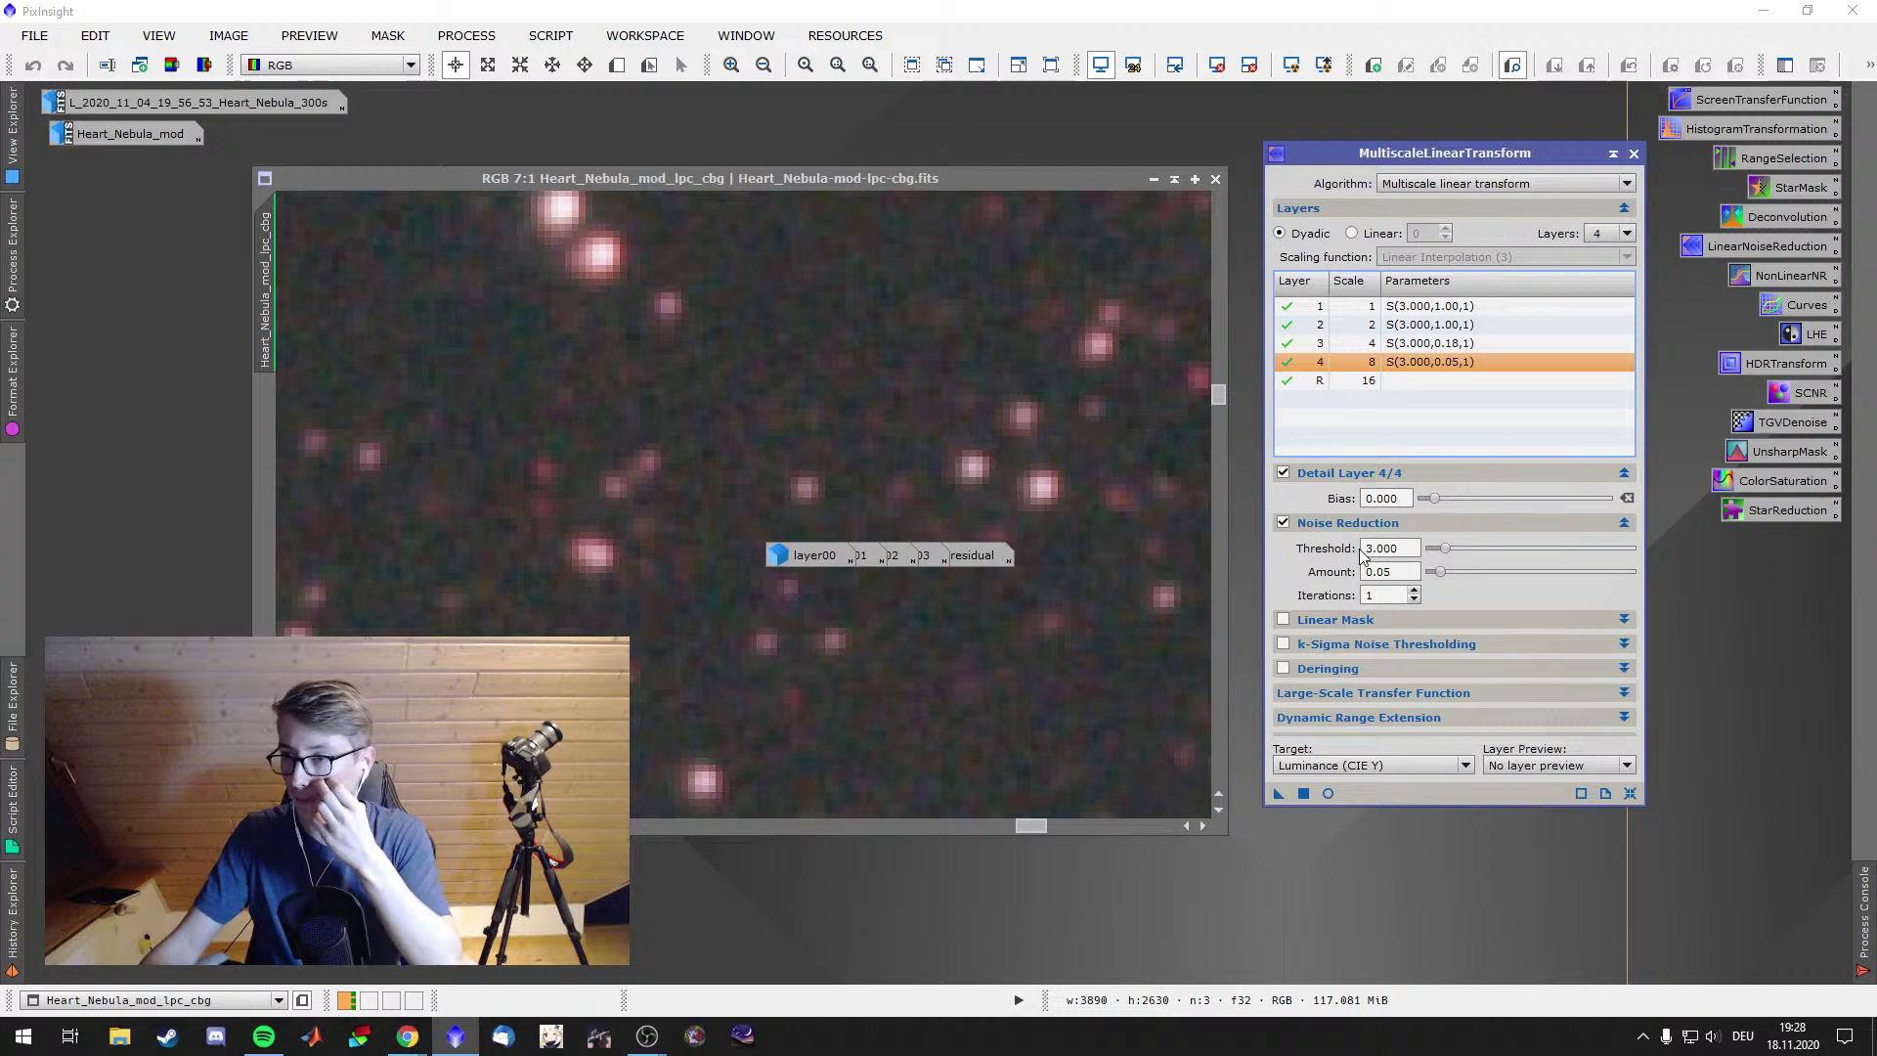
{"action": "mouse_move", "coordinate": [1367, 539]}
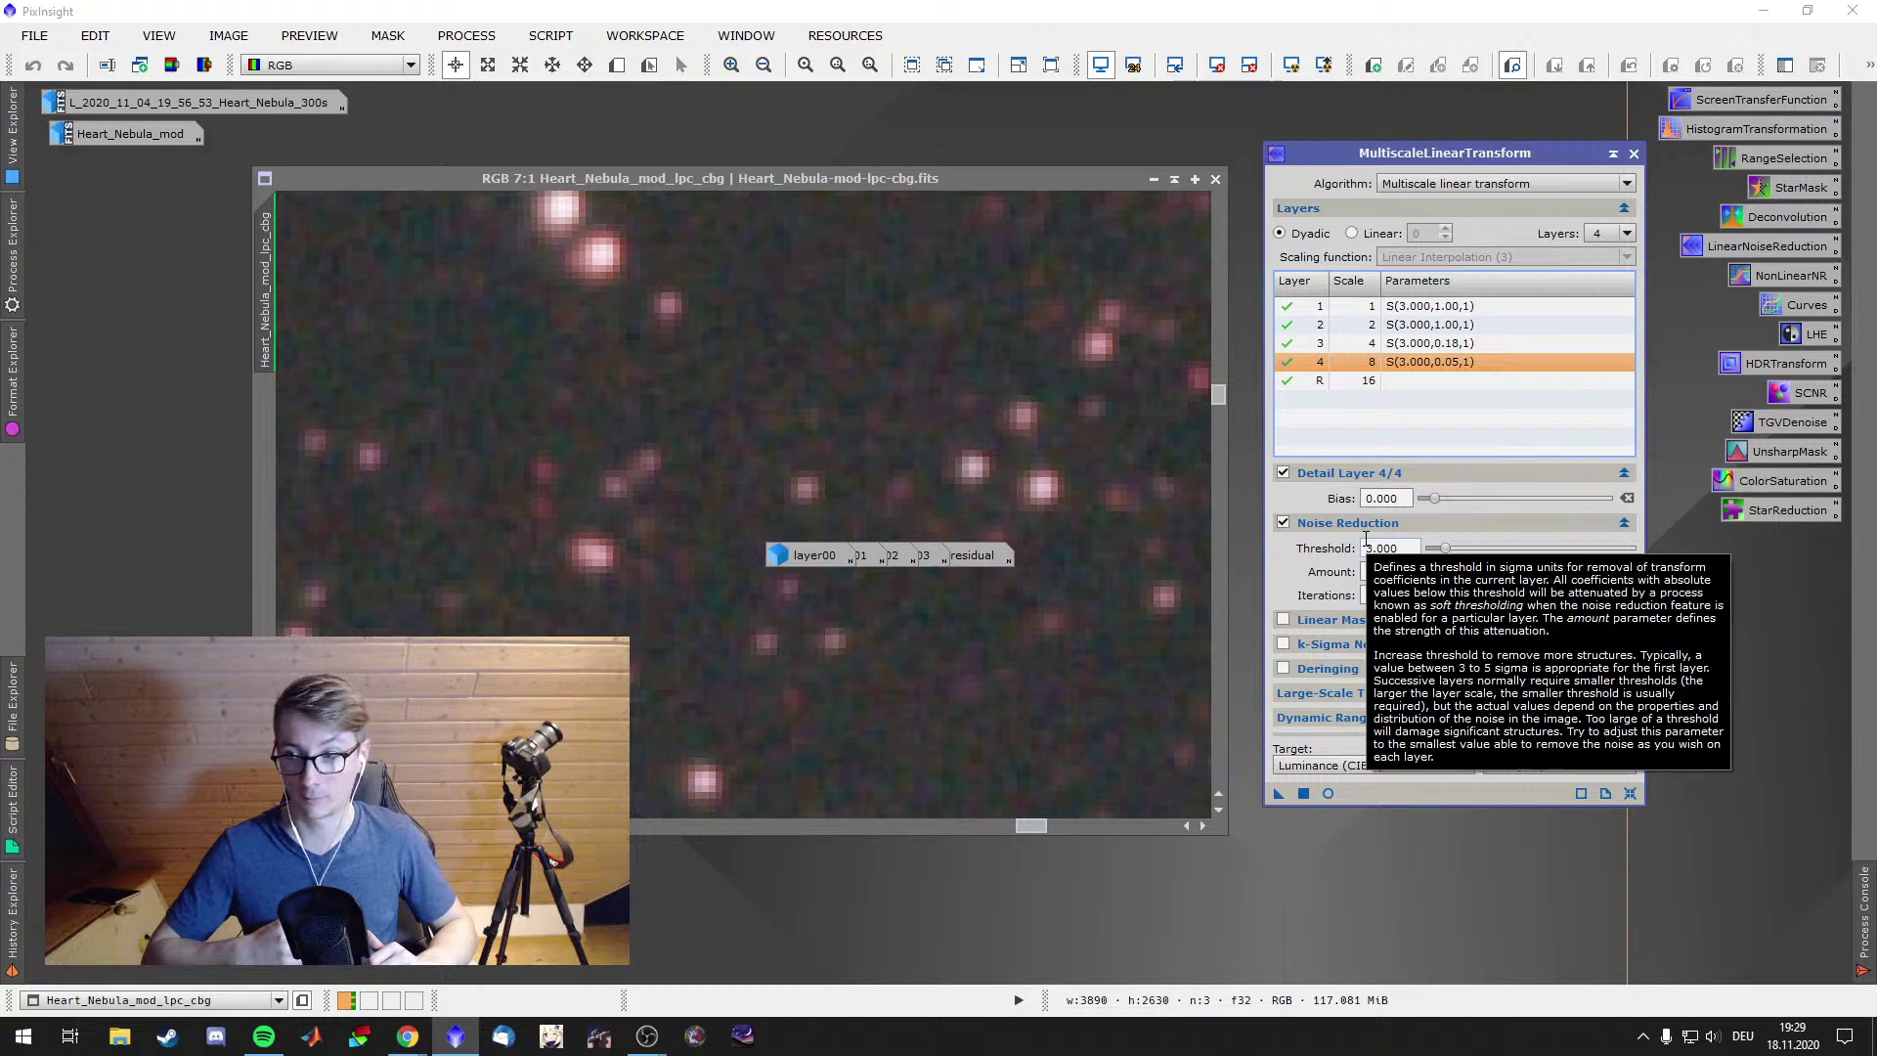
{"action": "key", "text": "alt+Tab"}
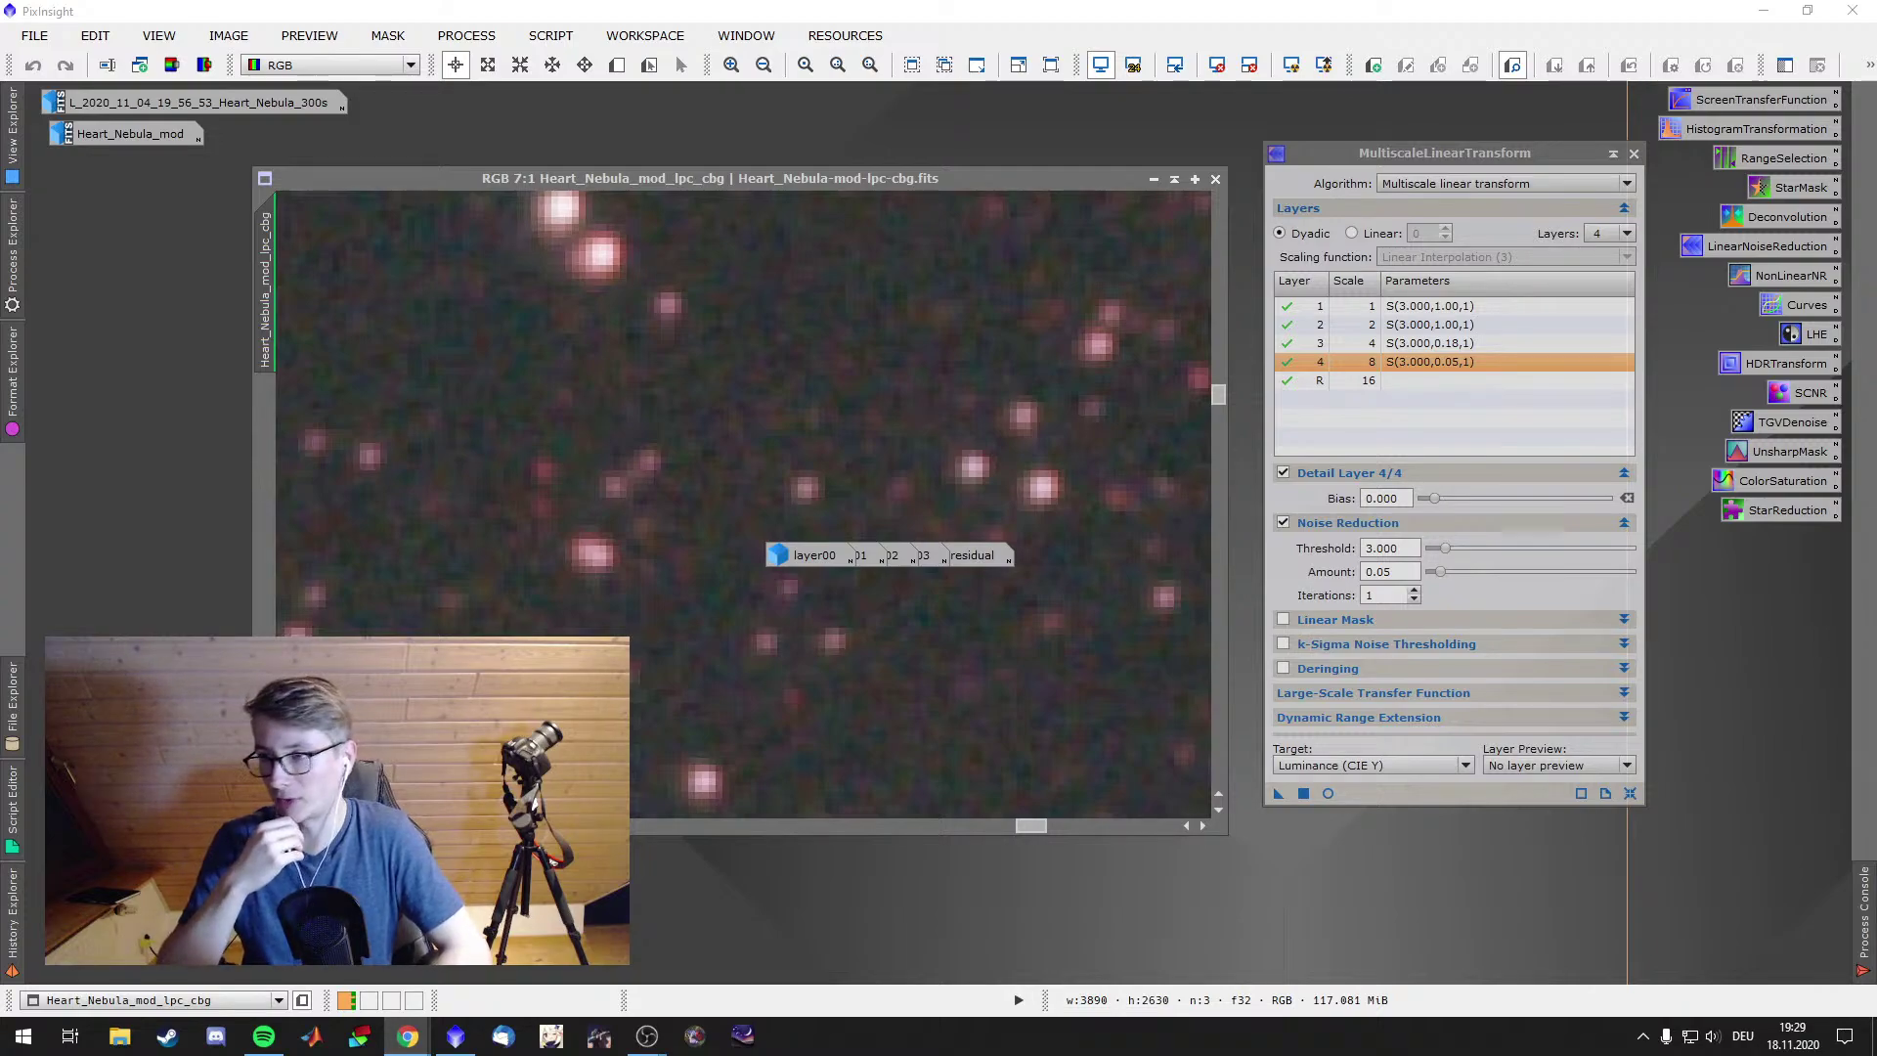
Move the minimized layer and residual icons off the Heart_Nebula_mod_lpc_cbg image onto the free workspace below it
{"action": "scroll", "coordinate": [453, 356], "scroll_direction": "down", "scroll_amount": 9}
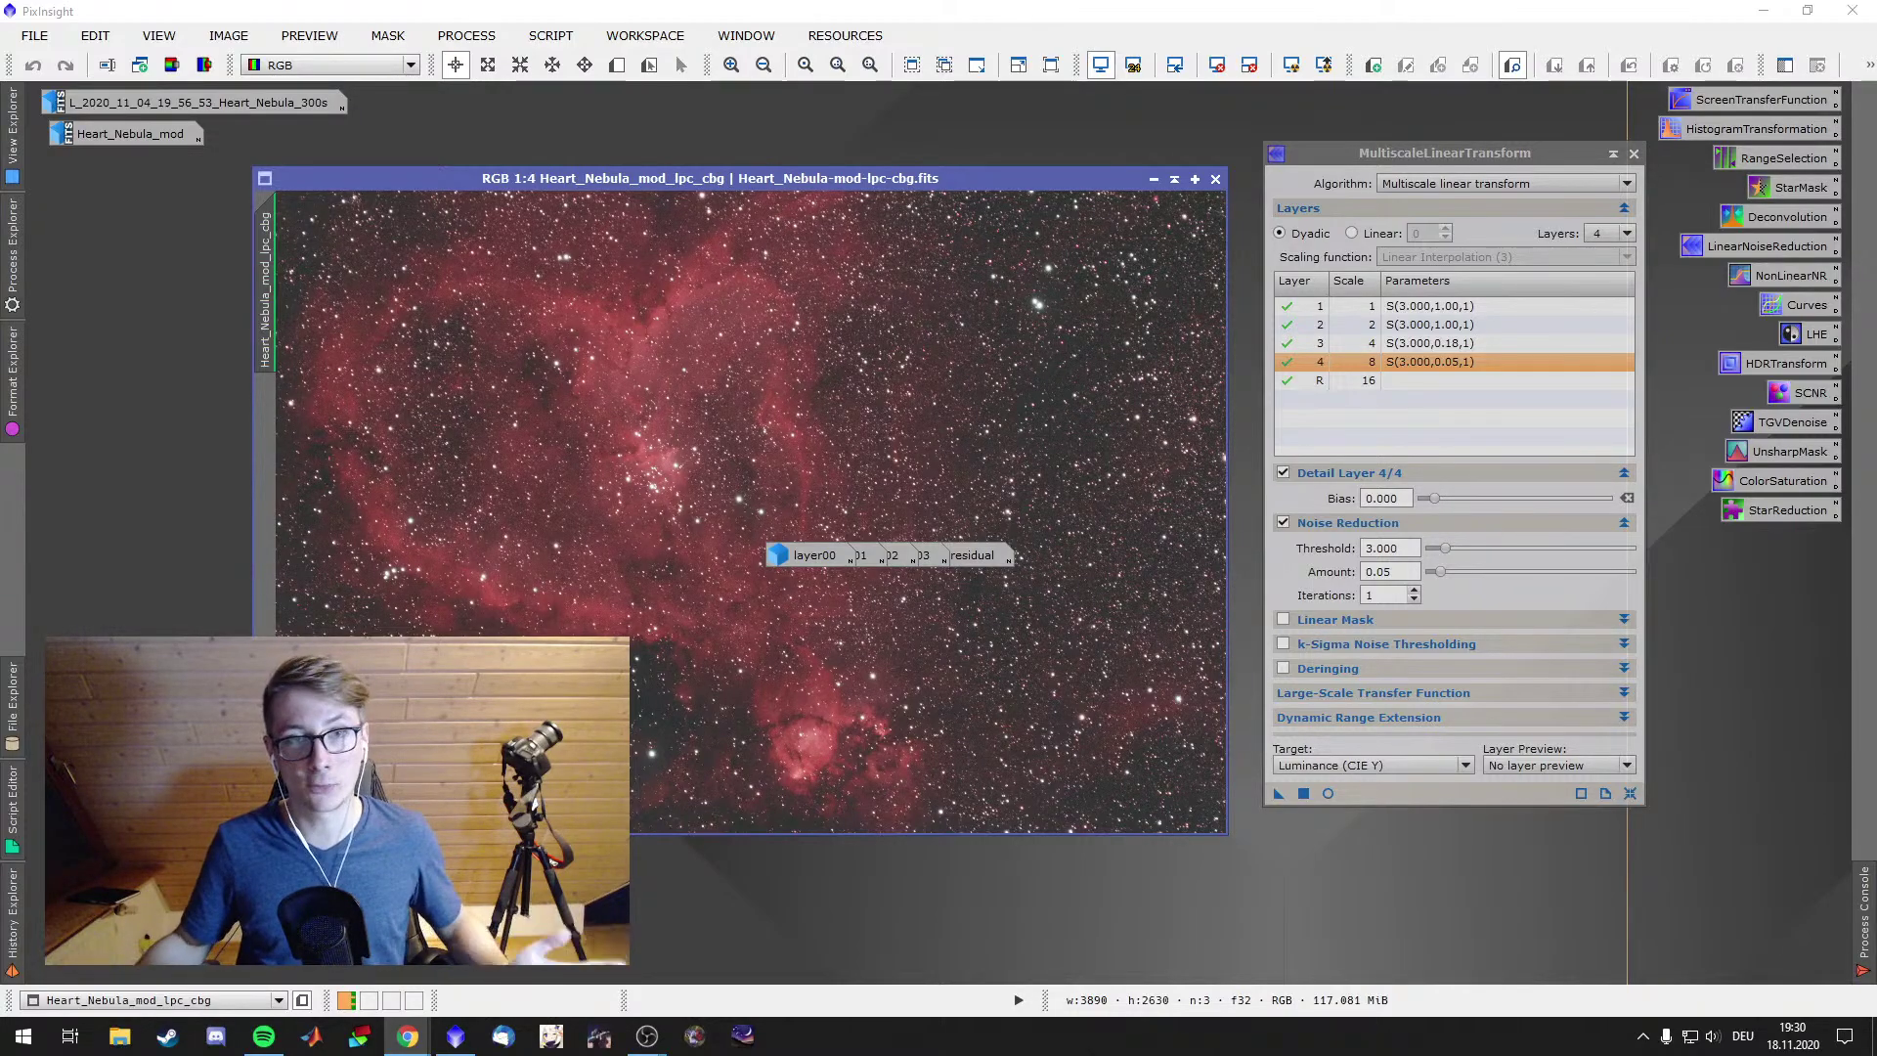
{"action": "scroll", "coordinate": [605, 554], "scroll_direction": "up", "scroll_amount": 5}
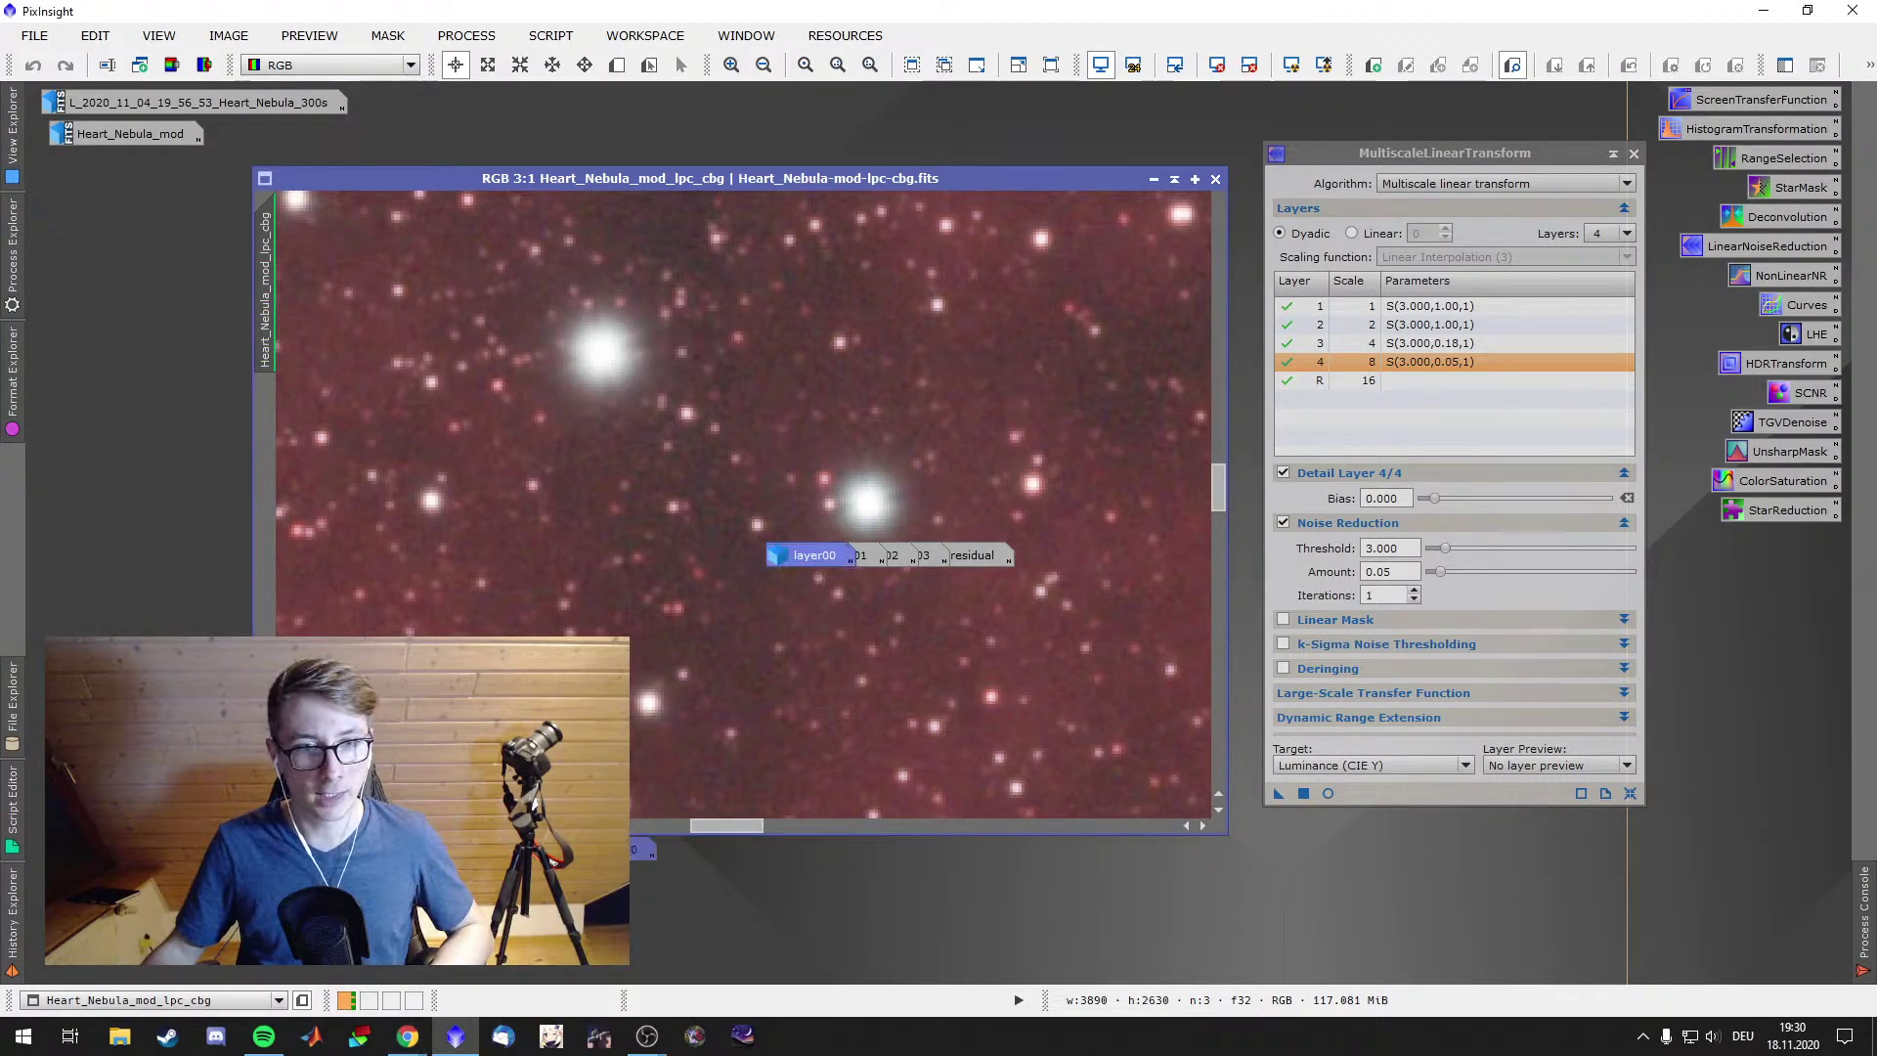
{"action": "left_click_drag", "start_coordinate": [812, 554], "coordinate": [636, 885]}
{"action": "left_click", "coordinate": [673, 696]}
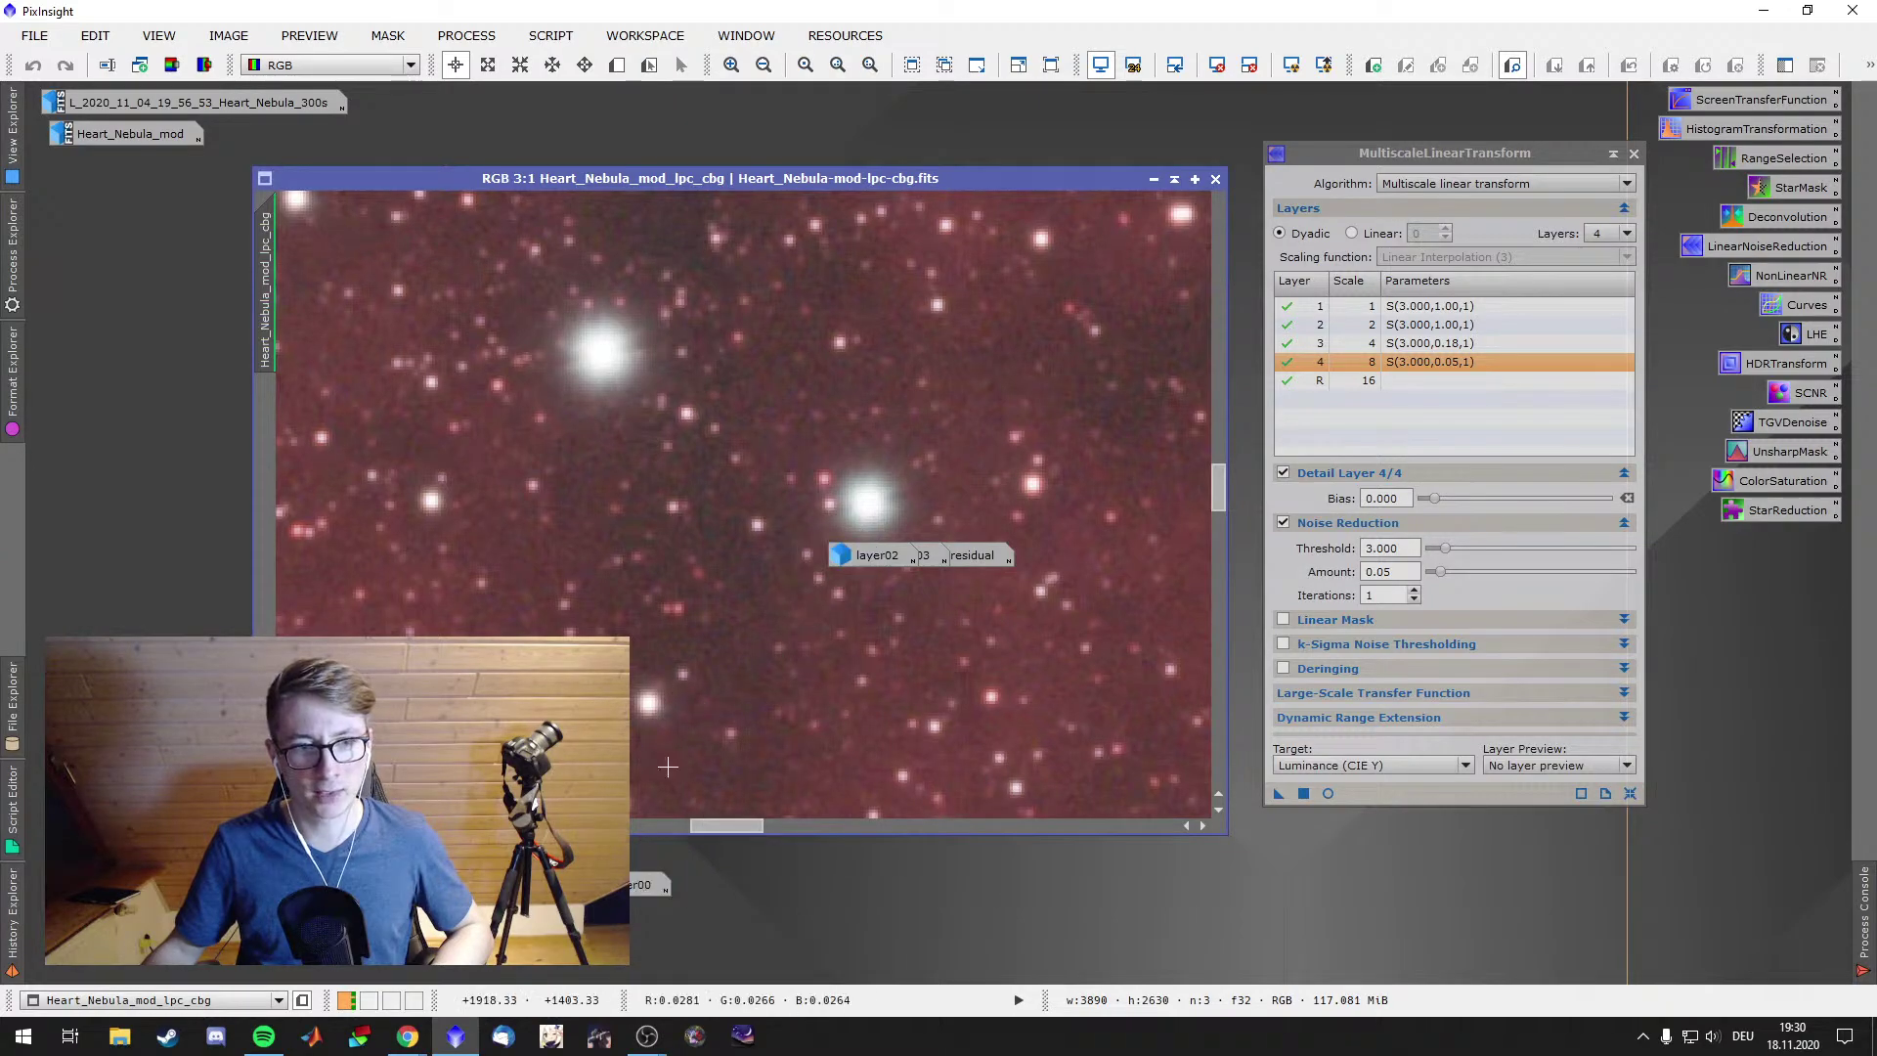
{"action": "left_click_drag", "start_coordinate": [892, 554], "coordinate": [802, 861]}
{"action": "left_click_drag", "start_coordinate": [904, 555], "coordinate": [988, 860]}
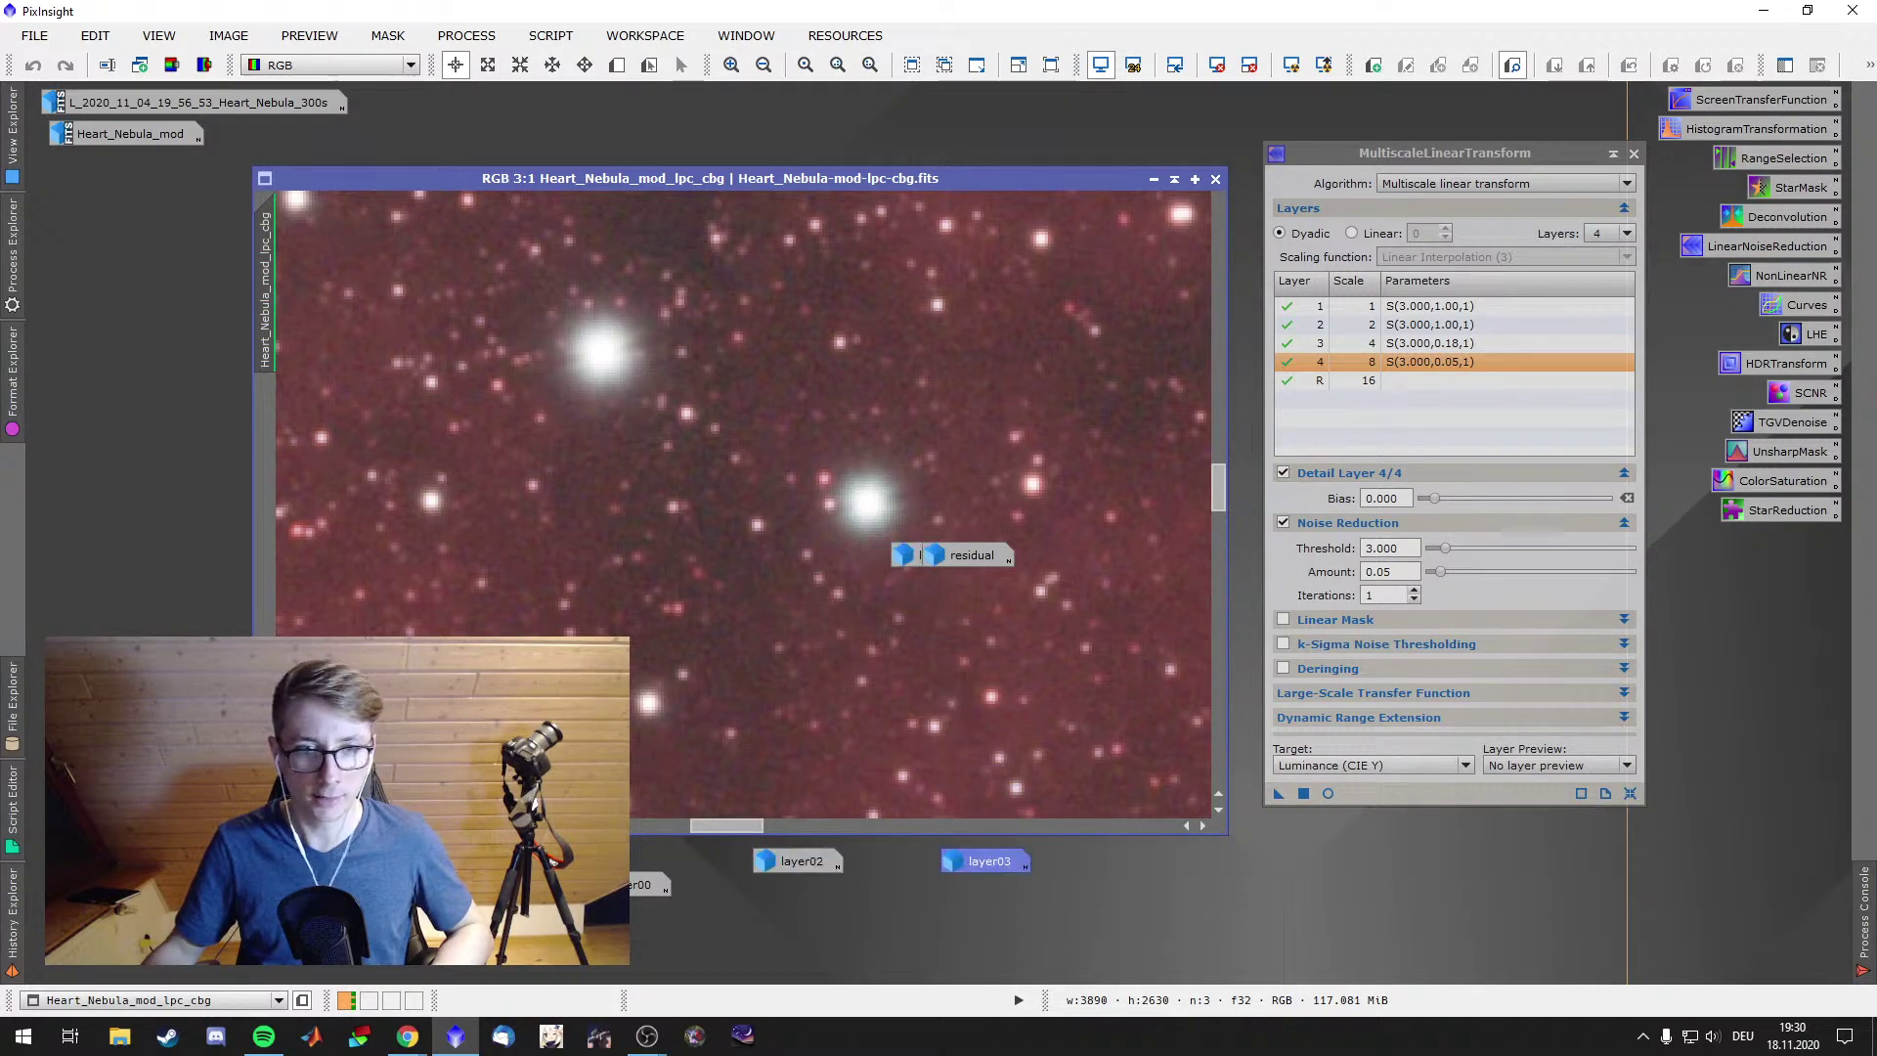
{"action": "left_click_drag", "start_coordinate": [973, 555], "coordinate": [845, 937]}
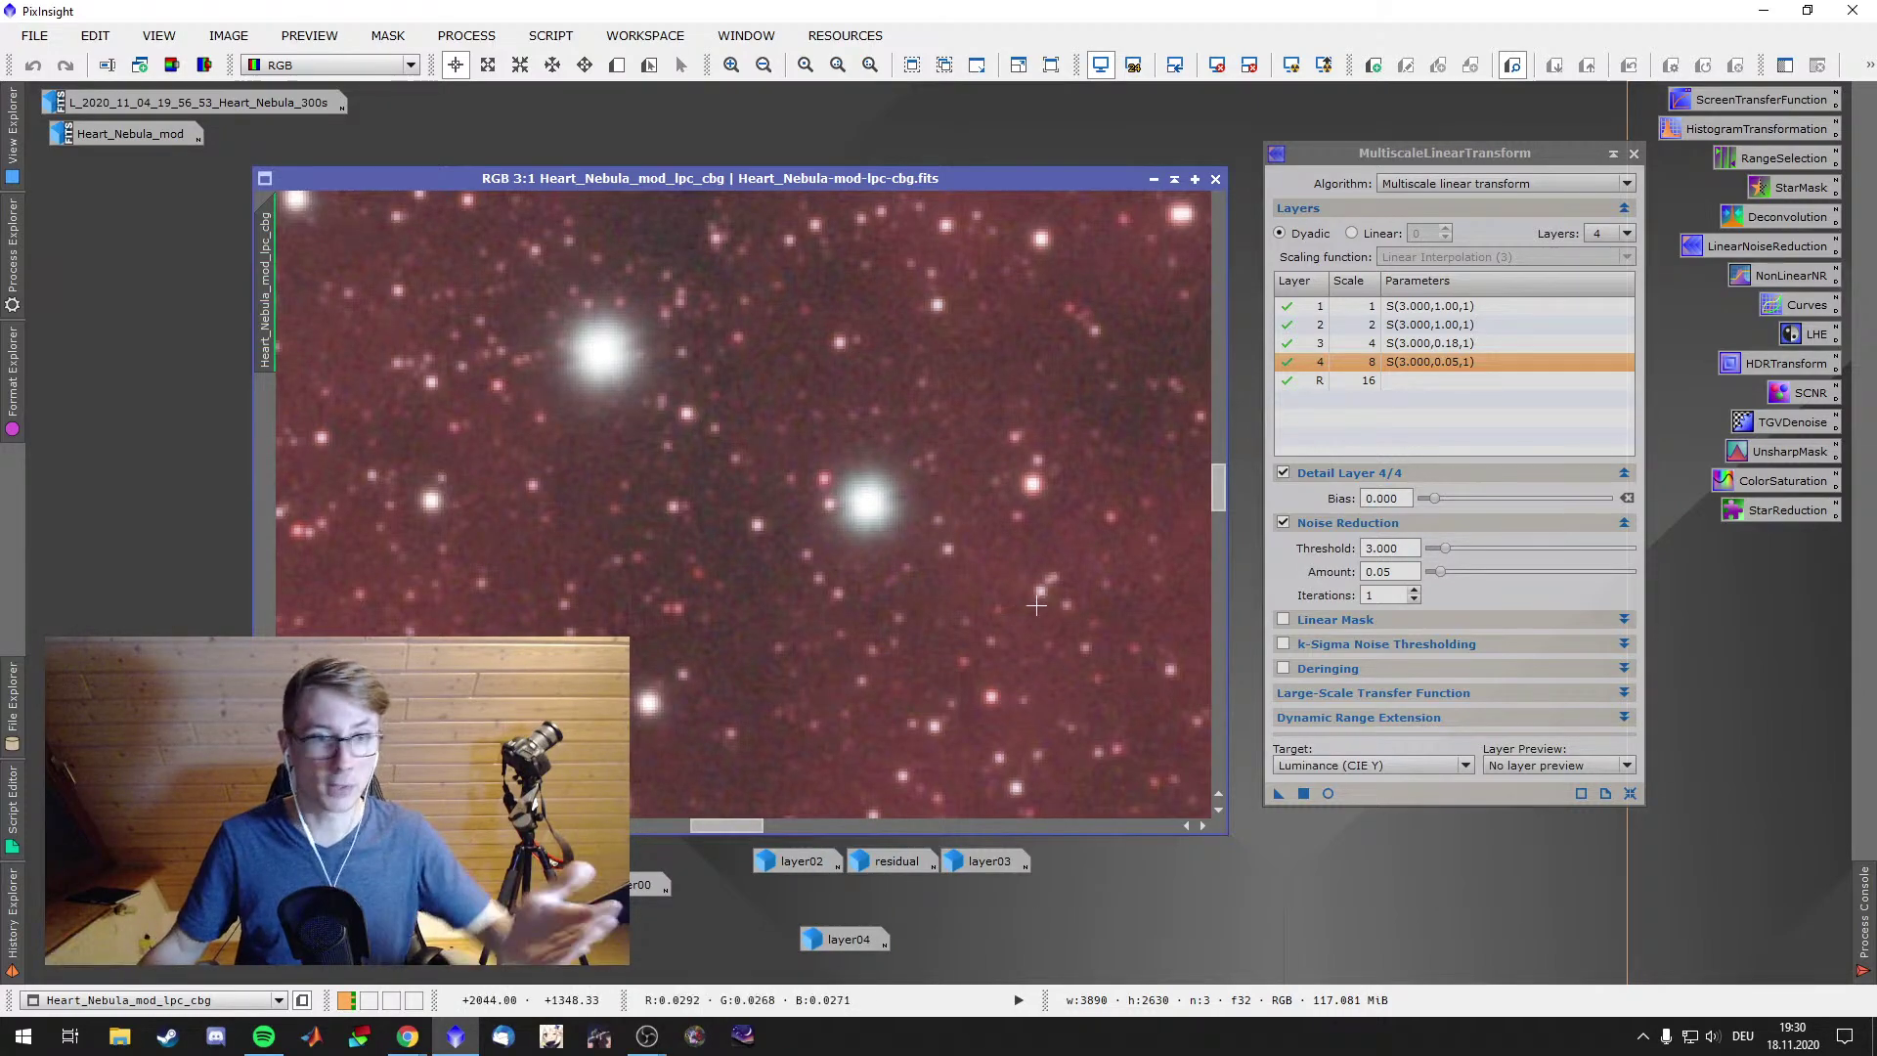
Examine the noise in the nebula and dark background areas of Heart_Nebula_mod_lpc_cbg at zoom levels from 1:4 to 10:1
{"action": "scroll", "coordinate": [999, 574], "scroll_direction": "up", "scroll_amount": 1}
{"action": "scroll", "coordinate": [955, 577], "scroll_direction": "left", "scroll_amount": 3}
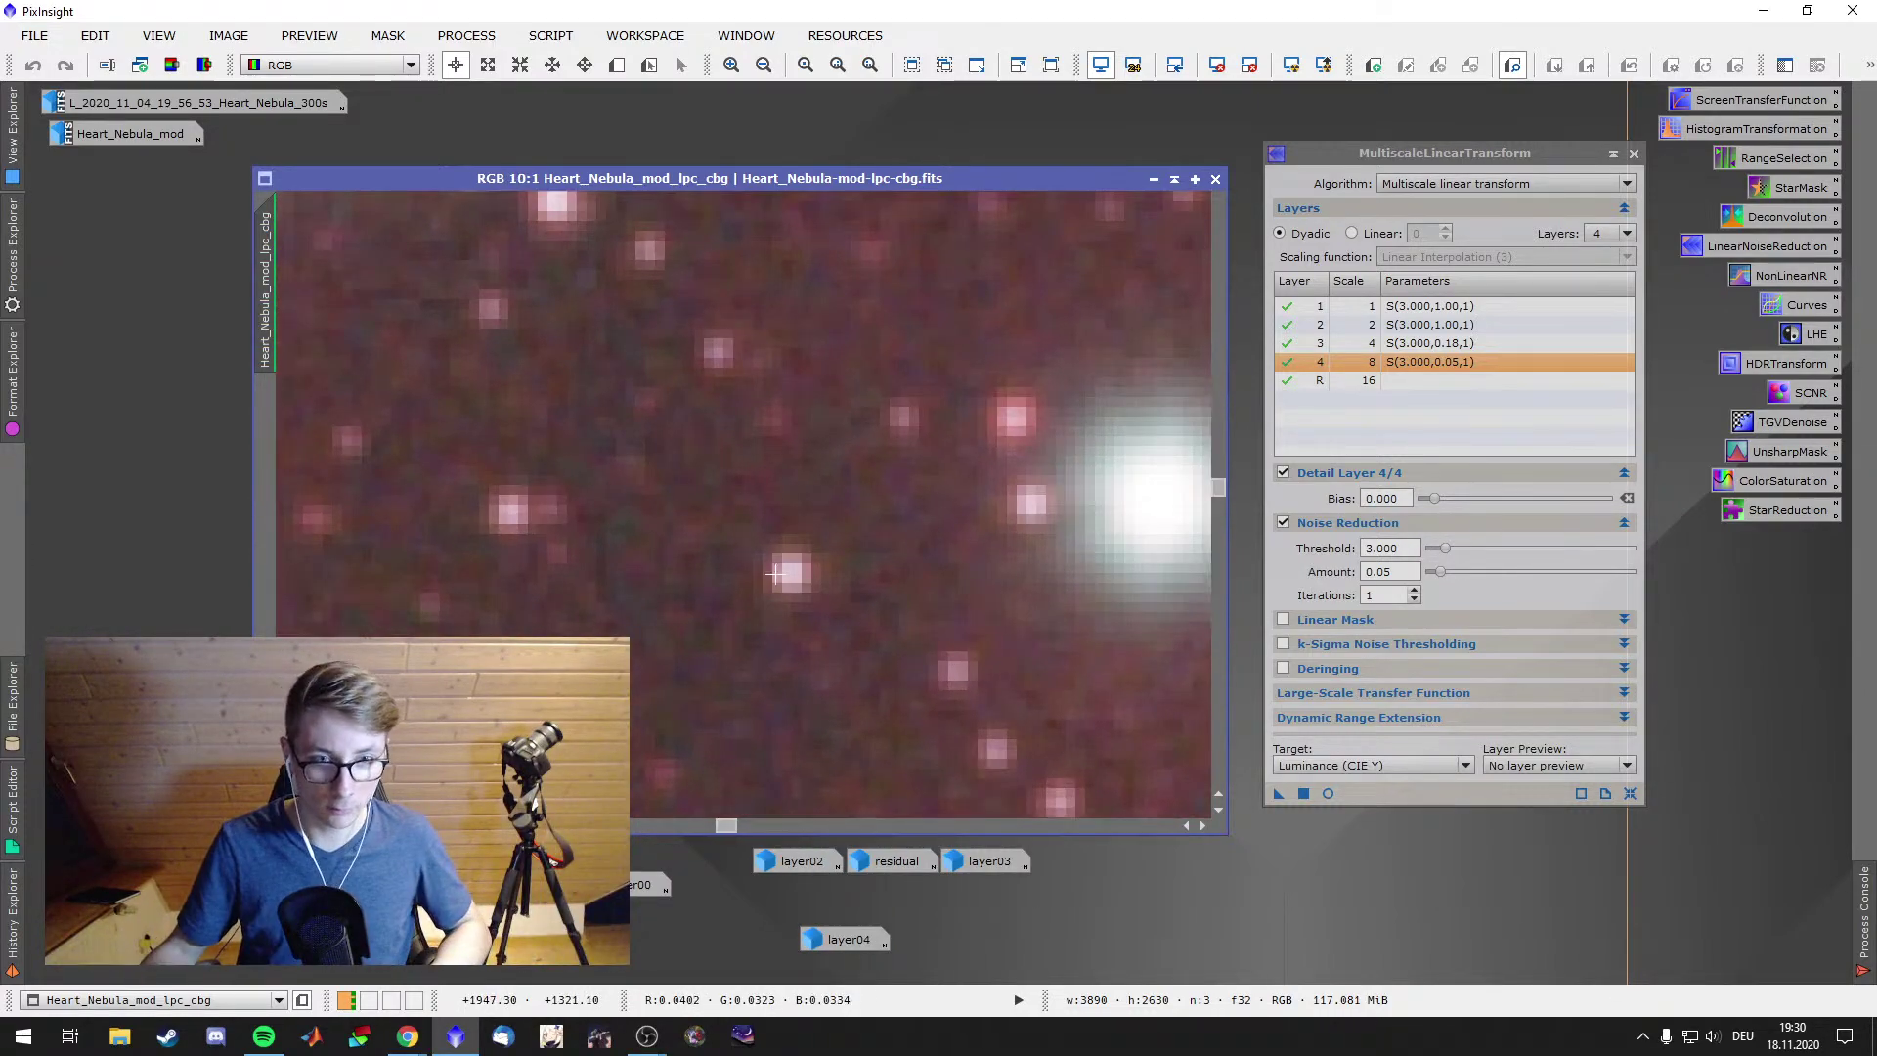
{"action": "scroll", "coordinate": [904, 606], "scroll_direction": "down", "scroll_amount": 2}
{"action": "scroll", "coordinate": [907, 610], "scroll_direction": "down", "scroll_amount": 4}
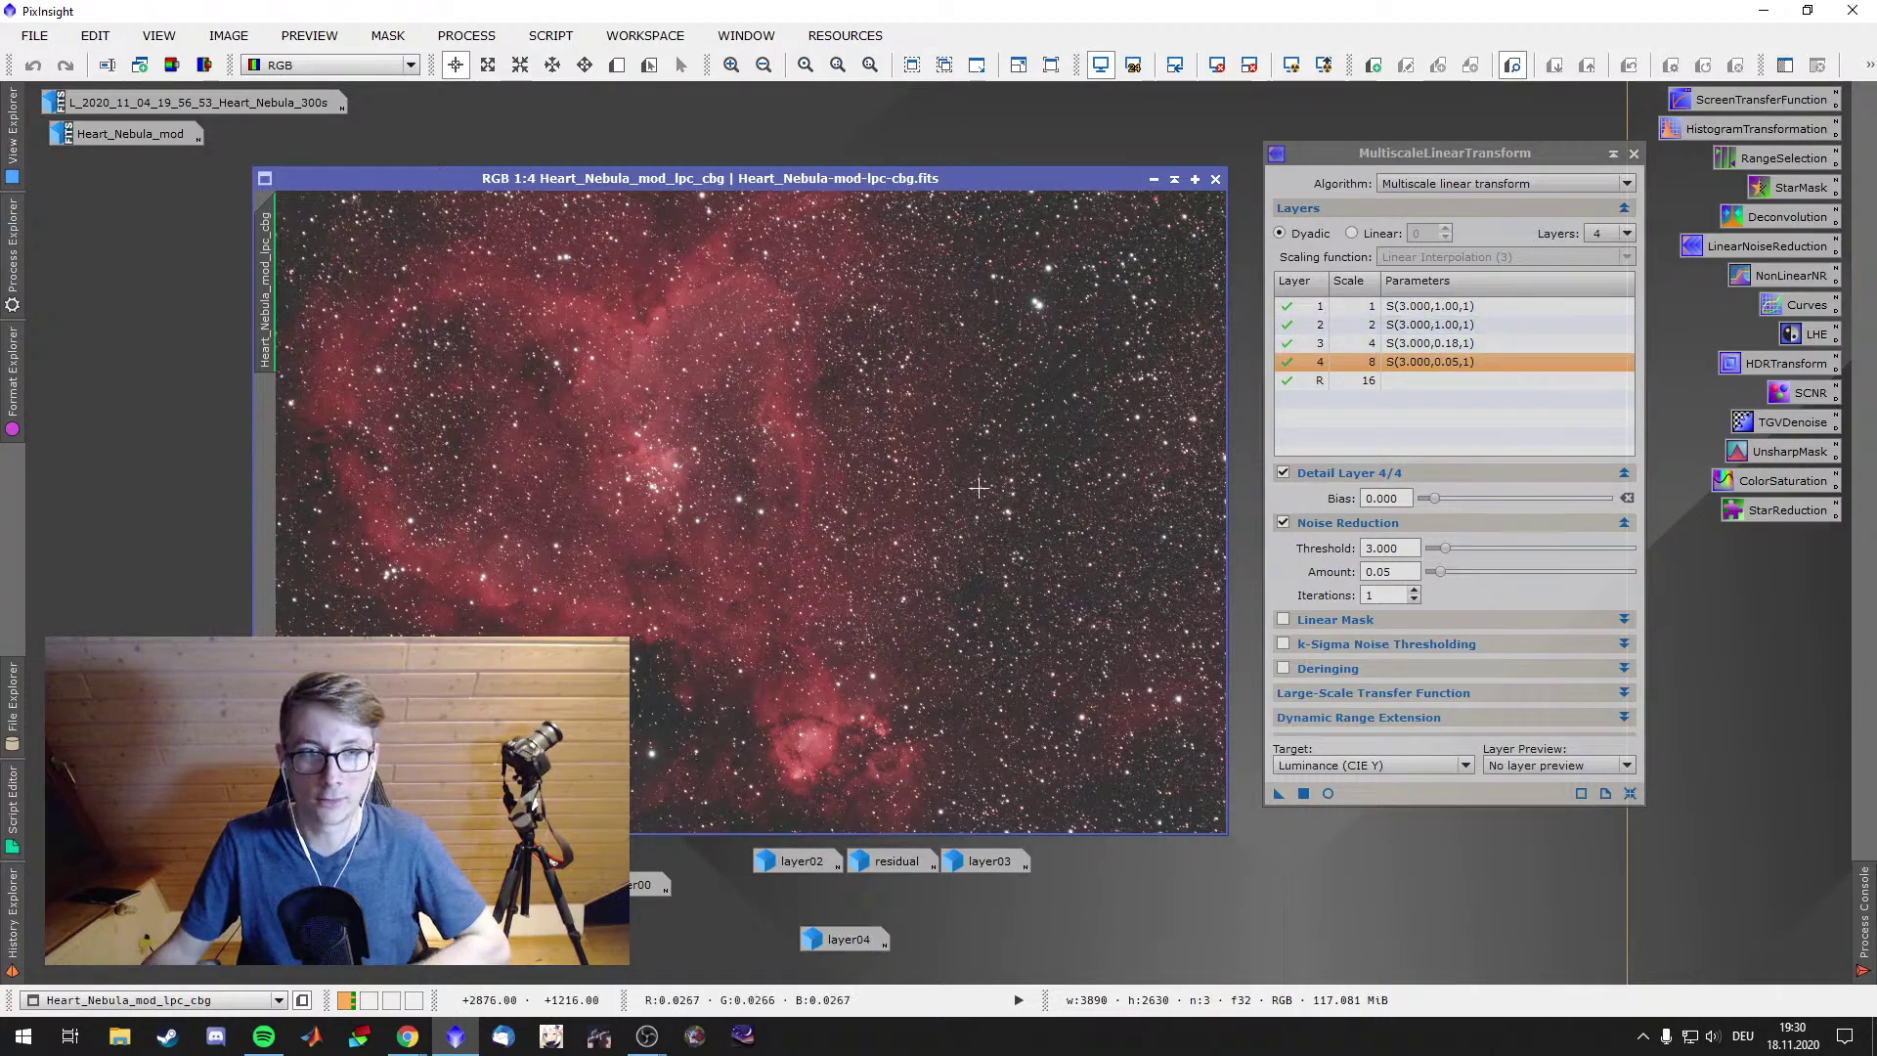
{"action": "scroll", "coordinate": [964, 510], "scroll_direction": "up", "scroll_amount": 4}
{"action": "scroll", "coordinate": [964, 510], "scroll_direction": "down", "scroll_amount": 3}
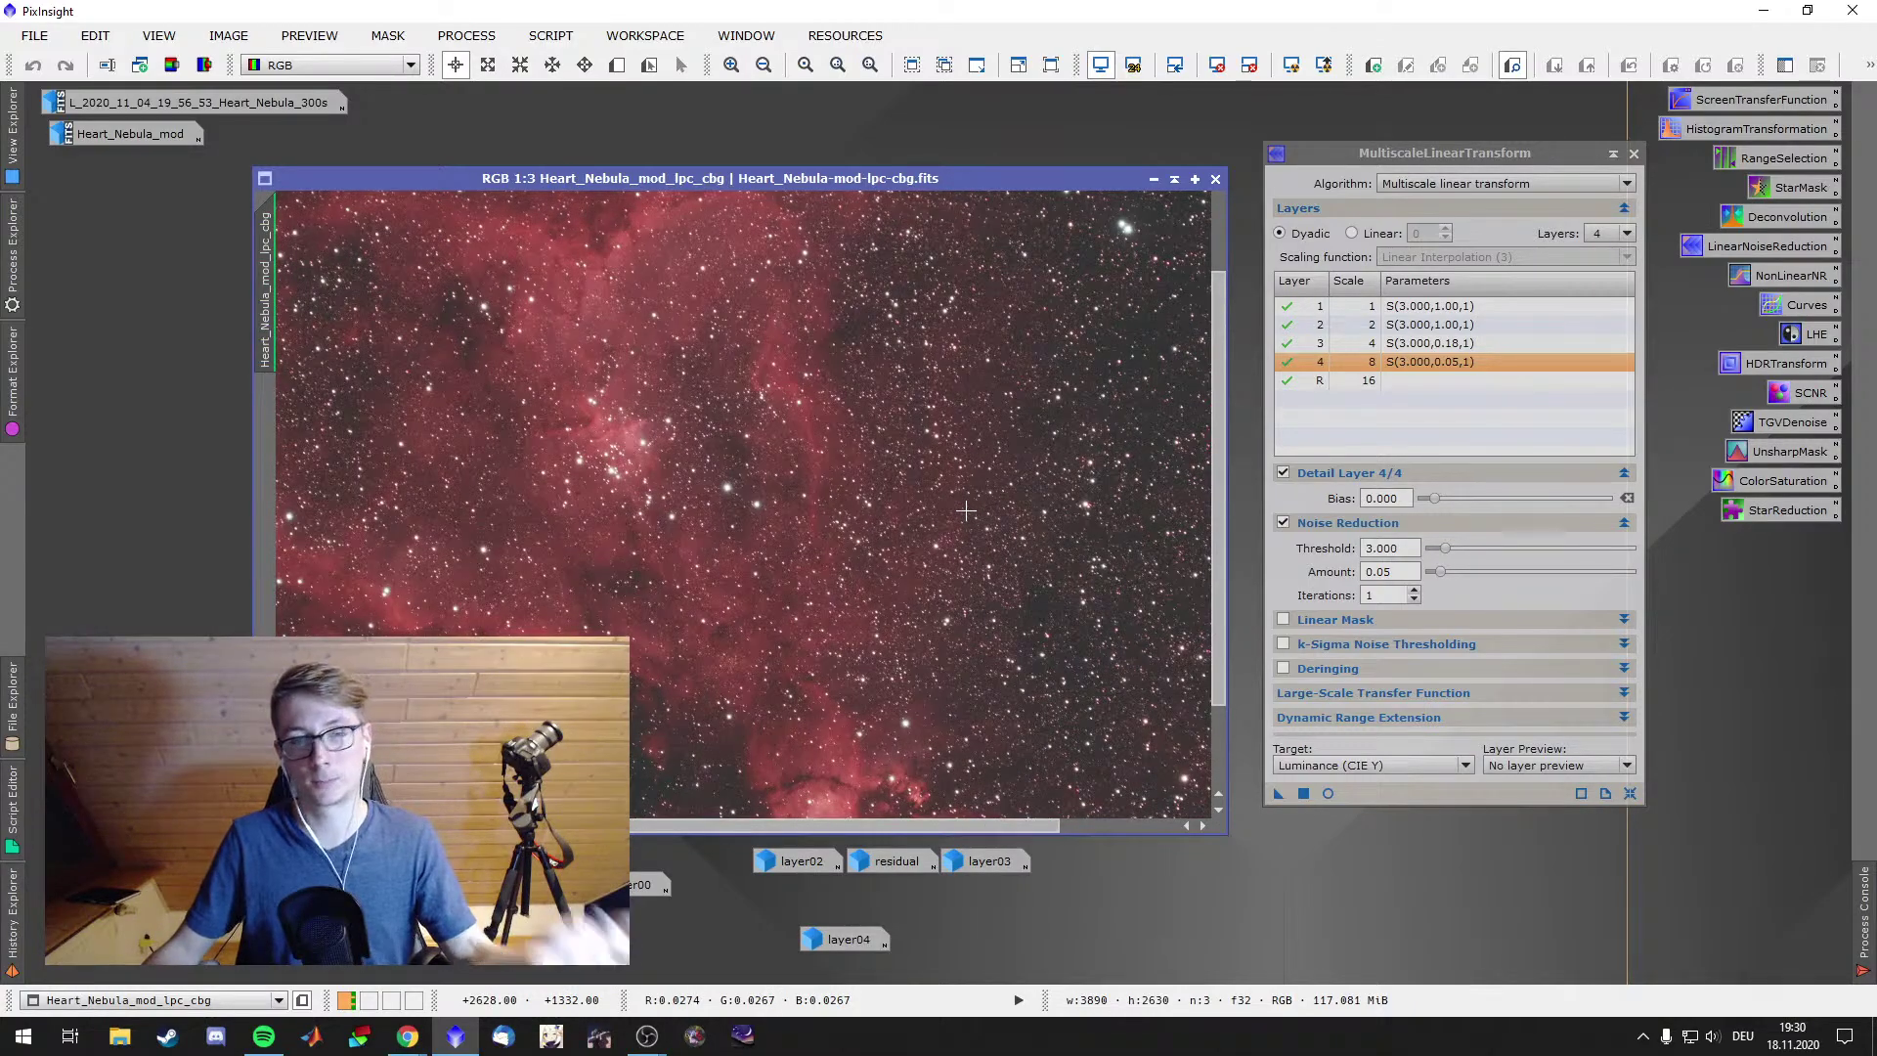
{"action": "scroll", "coordinate": [966, 520], "scroll_direction": "up", "scroll_amount": 2}
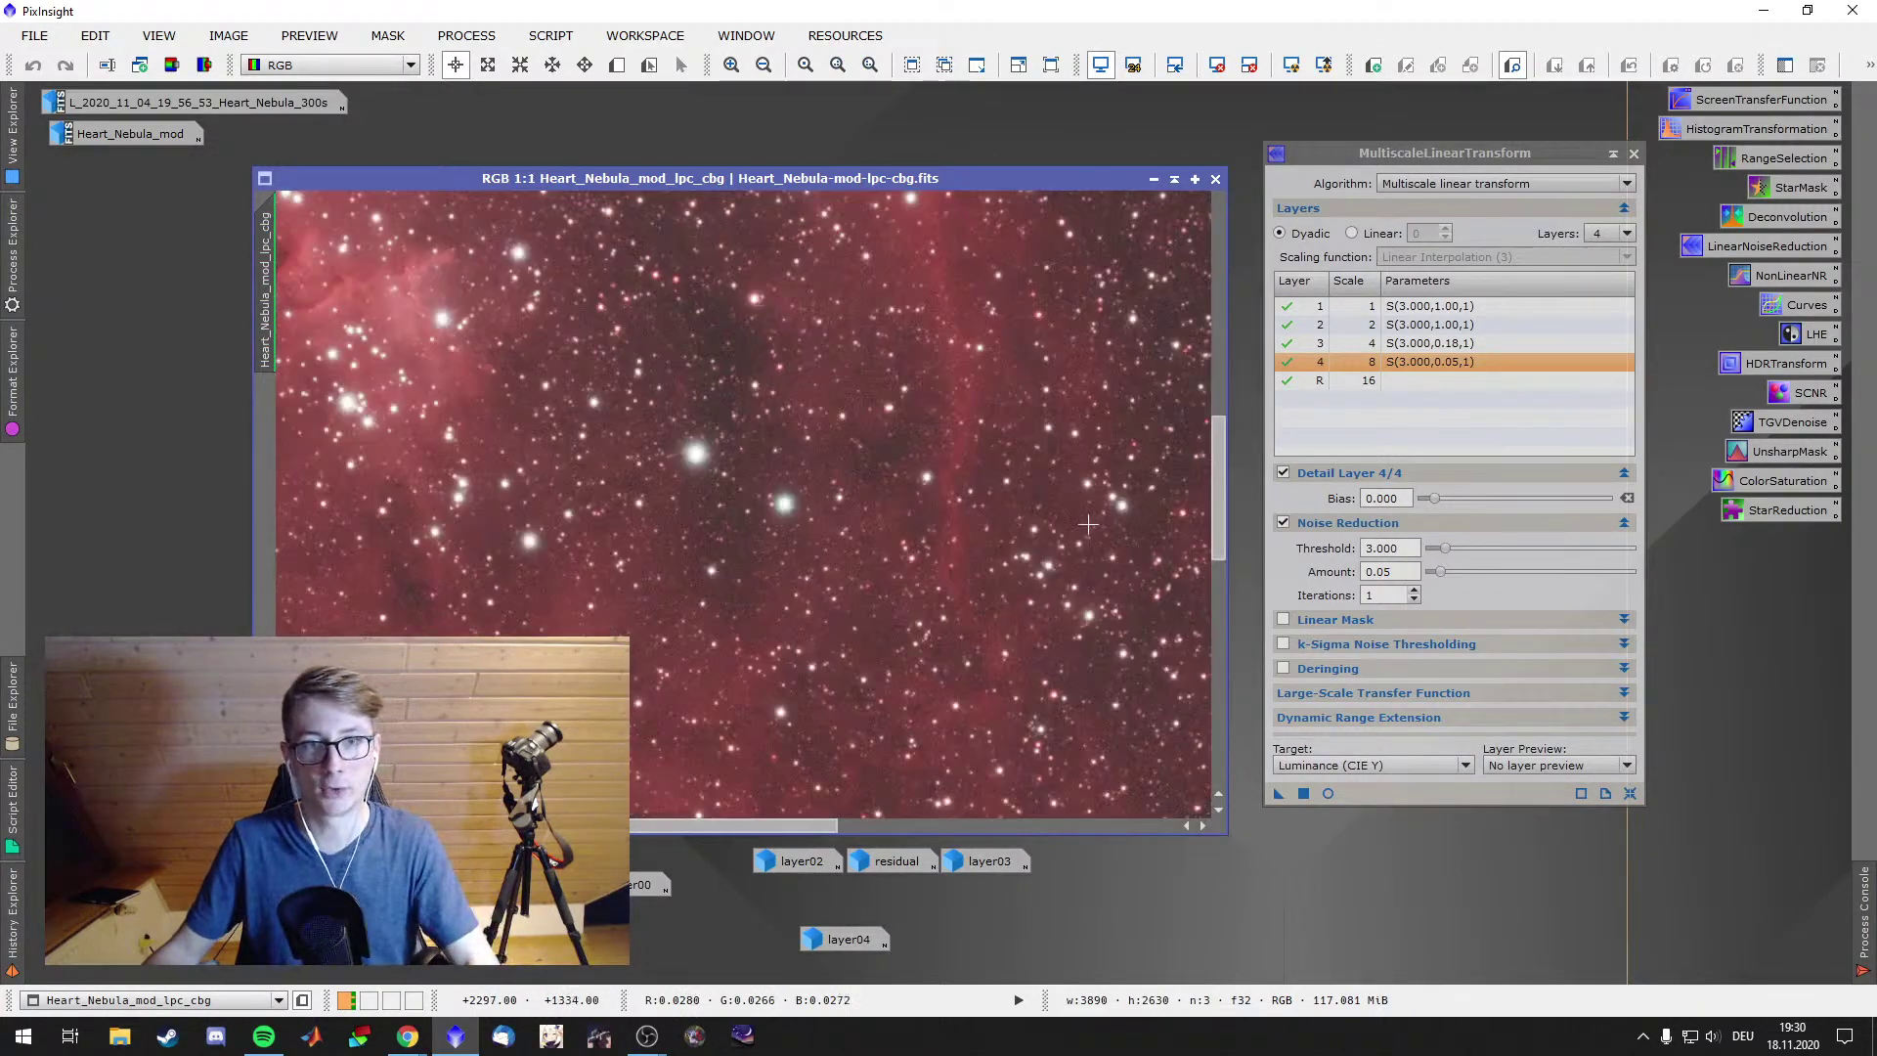
{"action": "left_click_drag", "start_coordinate": [841, 513], "coordinate": [655, 509]}
{"action": "scroll", "coordinate": [726, 528], "scroll_direction": "up", "scroll_amount": 2}
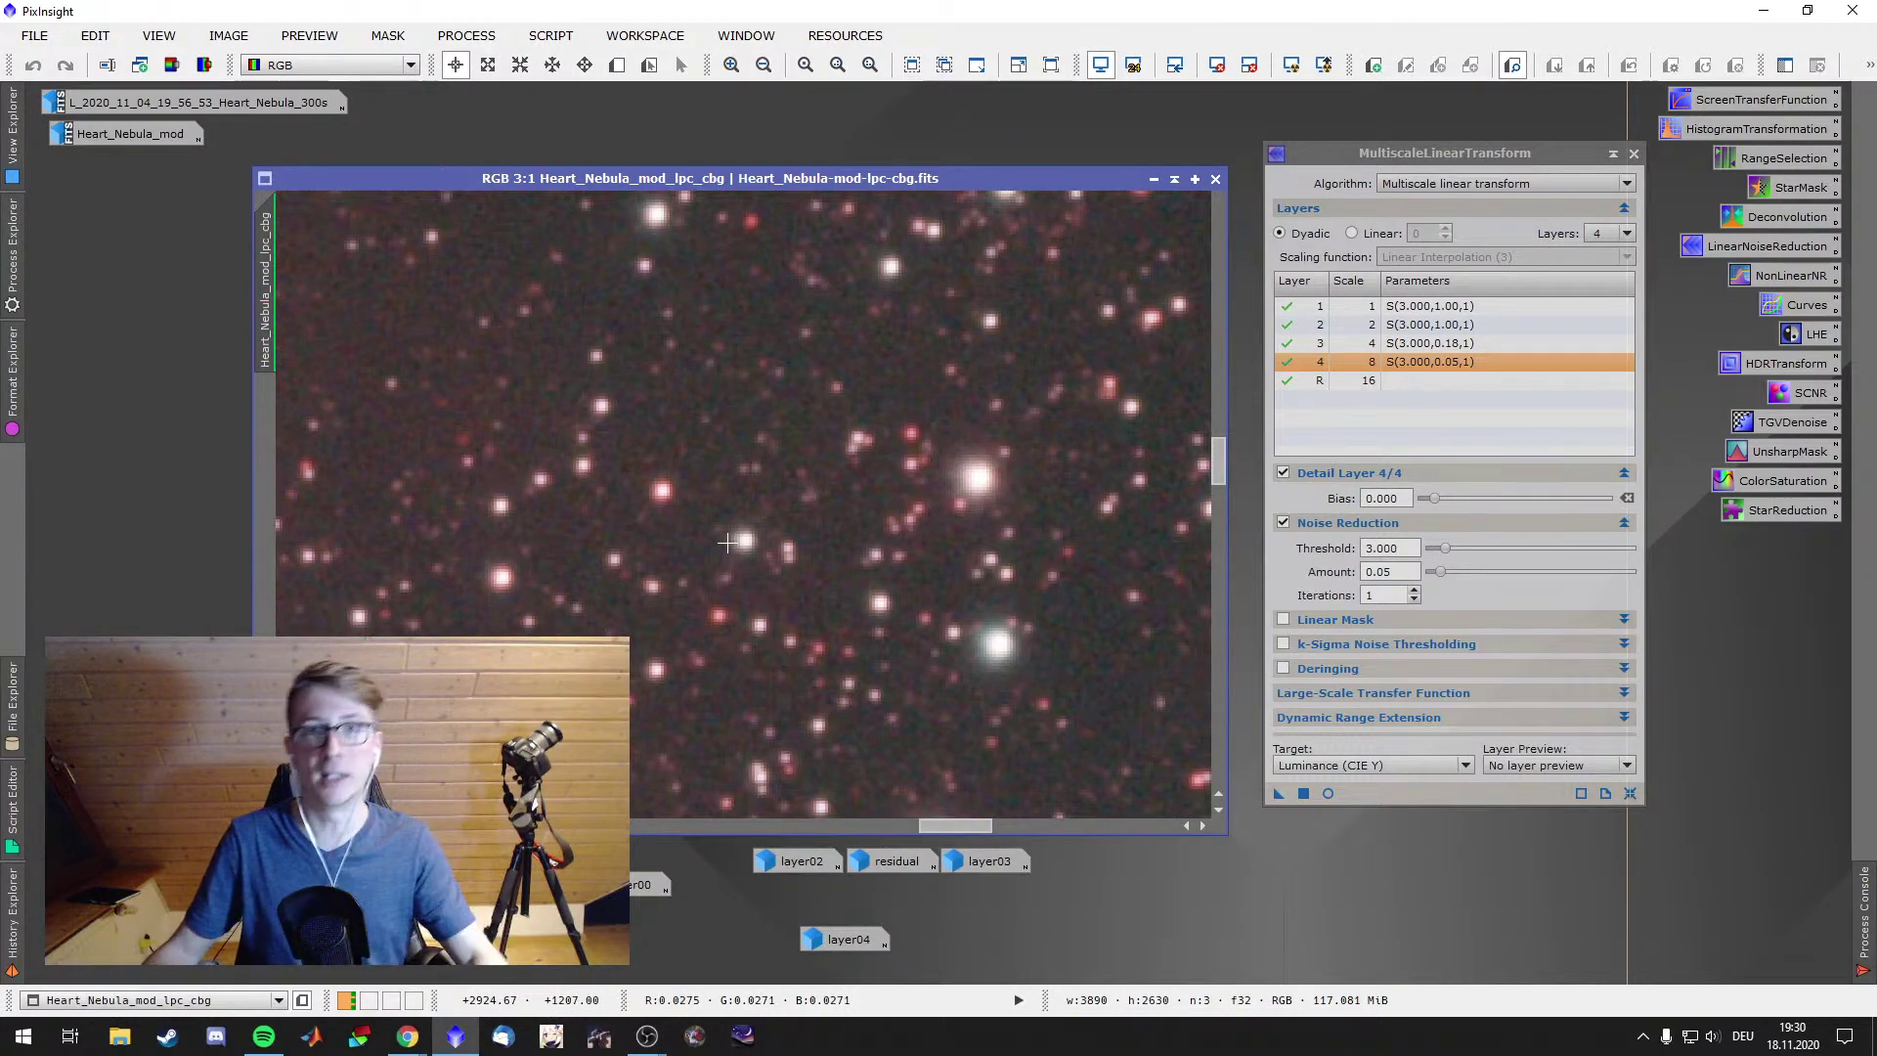
{"action": "scroll", "coordinate": [883, 362], "scroll_direction": "up", "scroll_amount": 1}
{"action": "left_click_drag", "start_coordinate": [935, 295], "coordinate": [682, 637]}
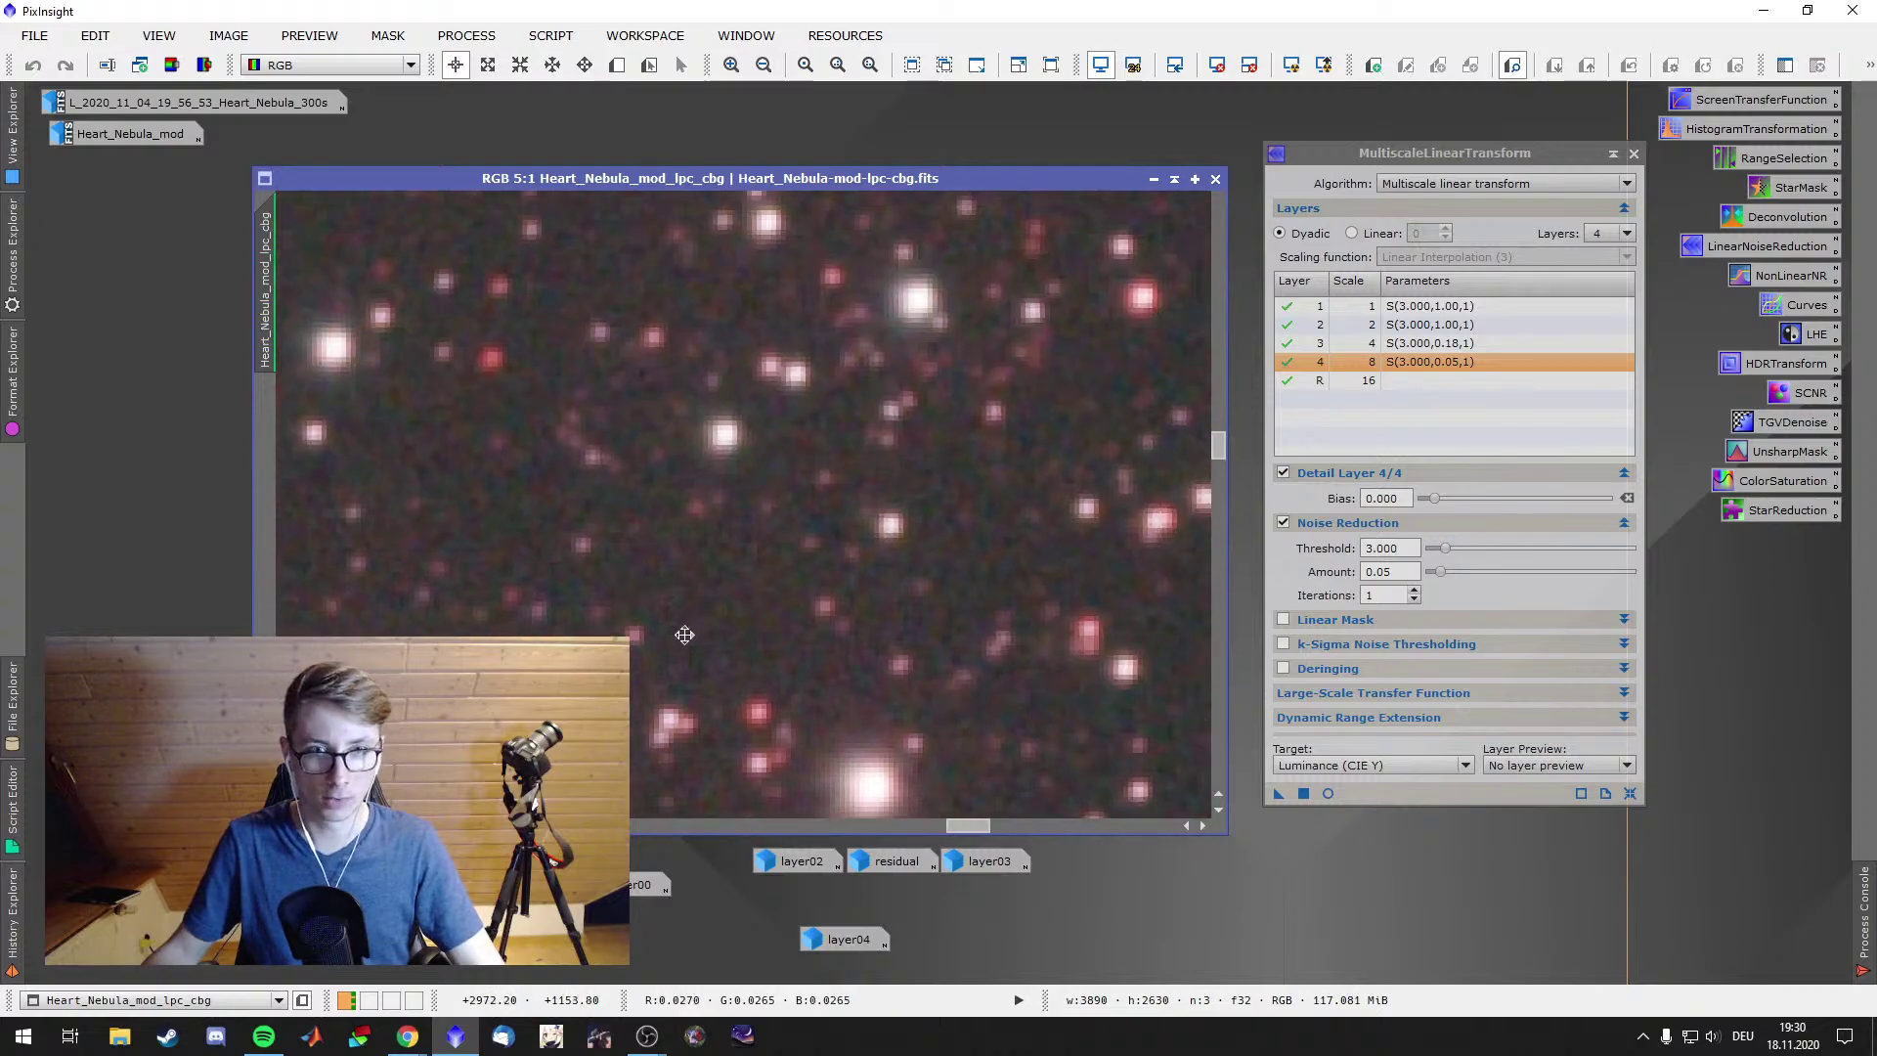
Apply the four-layer luminance noise reduction to Heart_Nebula_mod_lpc_cbg, and compare before and after by undoing, redoing and undoing it
{"action": "left_click_drag", "start_coordinate": [1278, 793], "coordinate": [916, 502]}
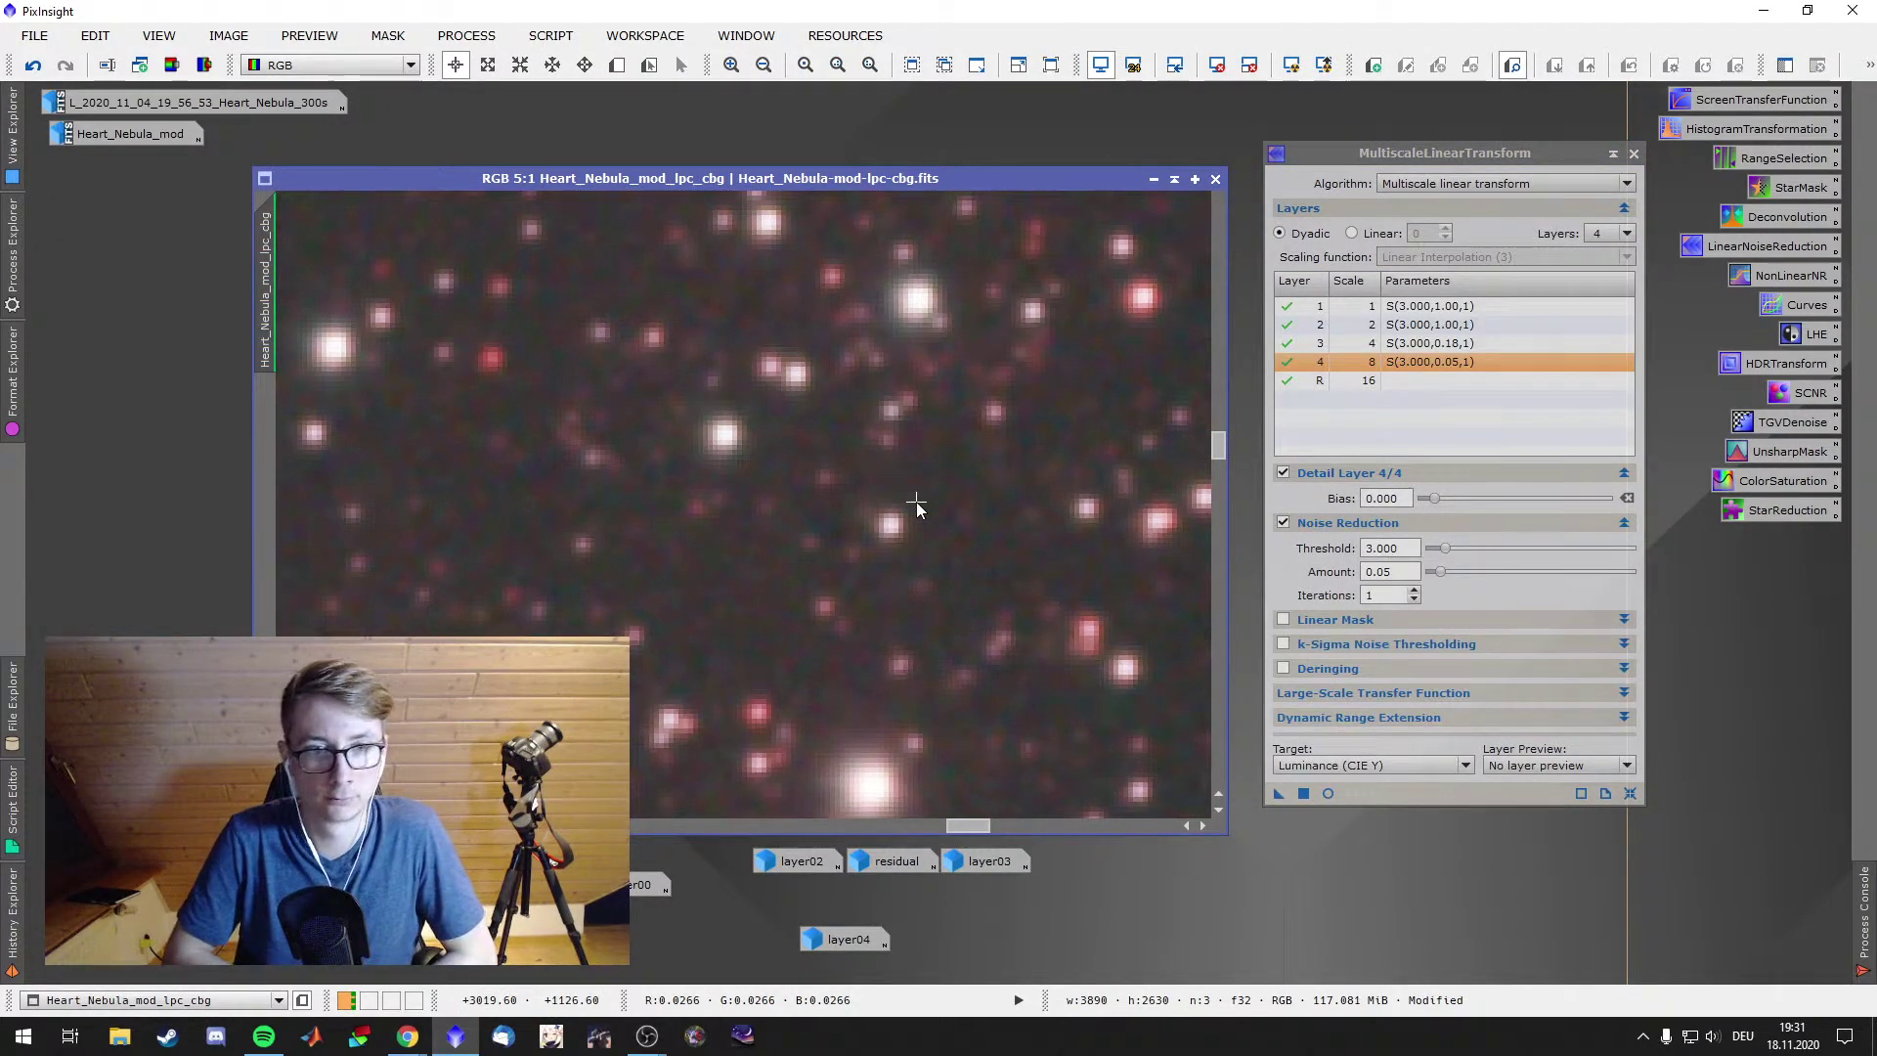
{"action": "right_click", "coordinate": [903, 506]}
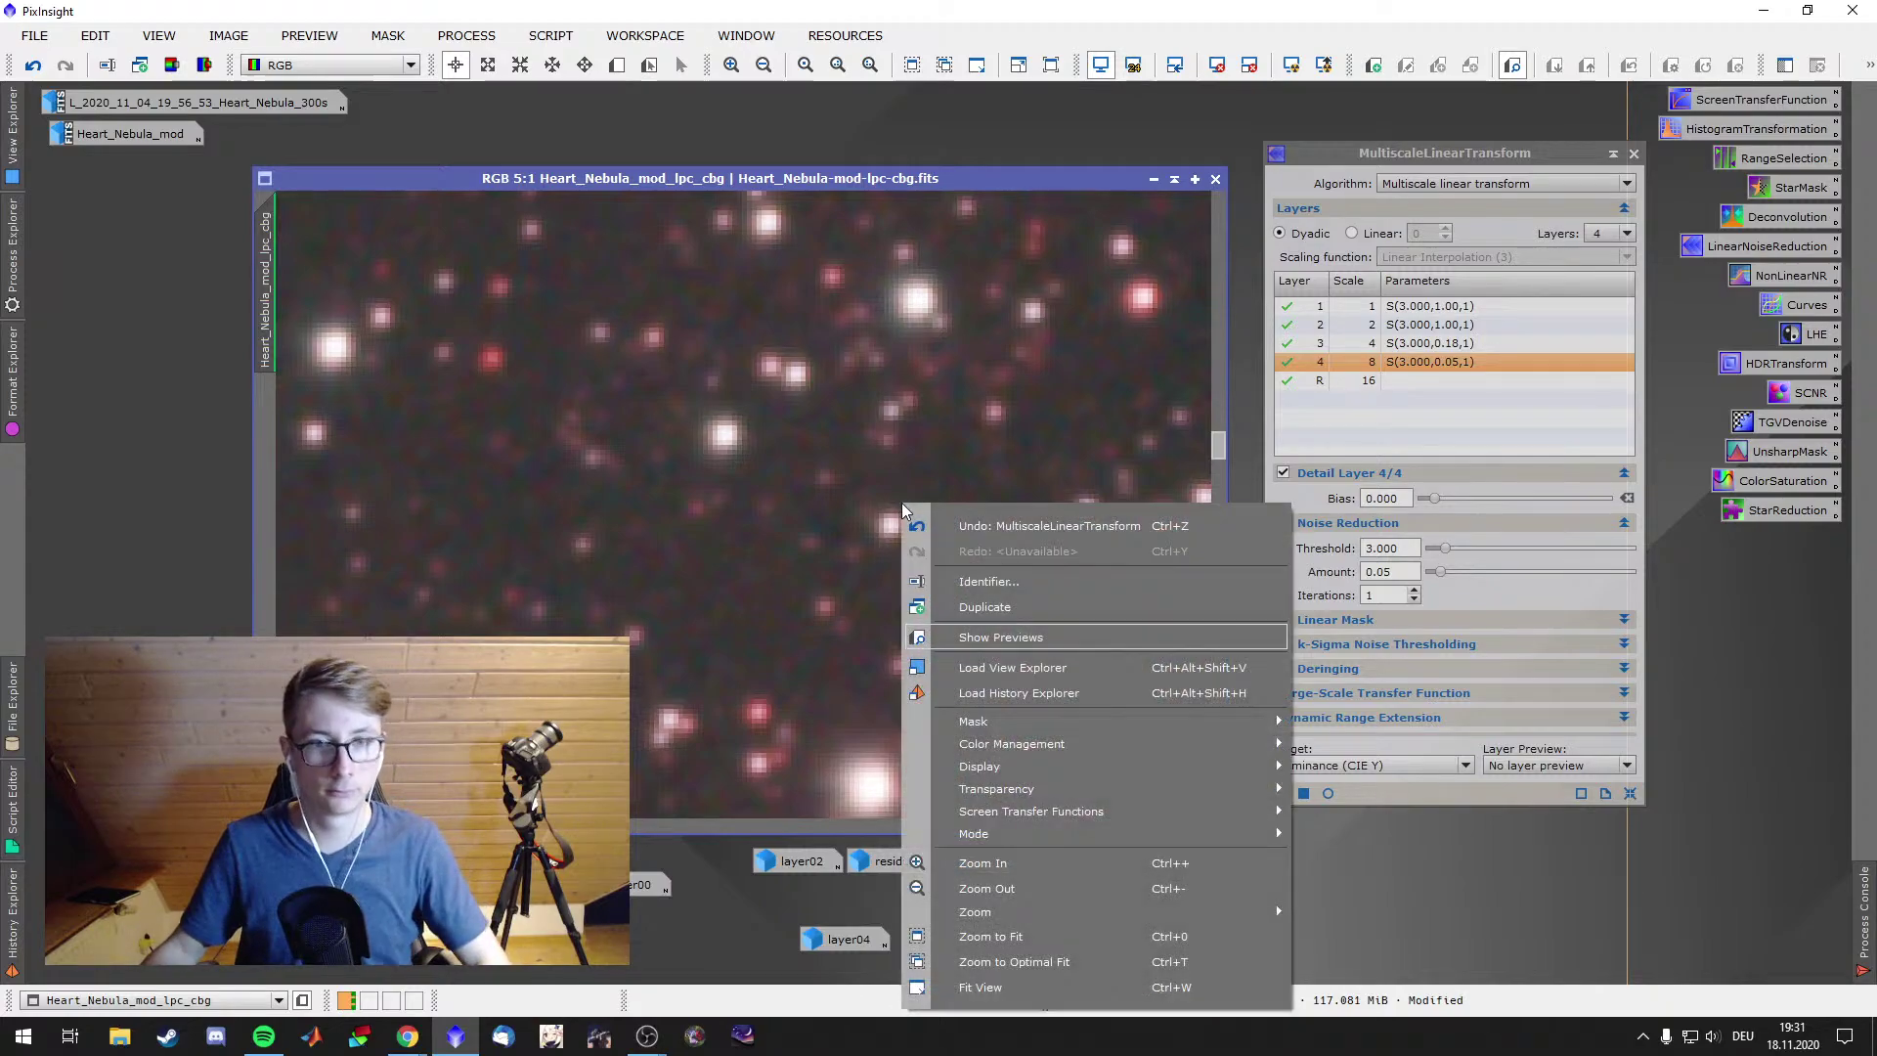
{"action": "left_click", "coordinate": [977, 526]}
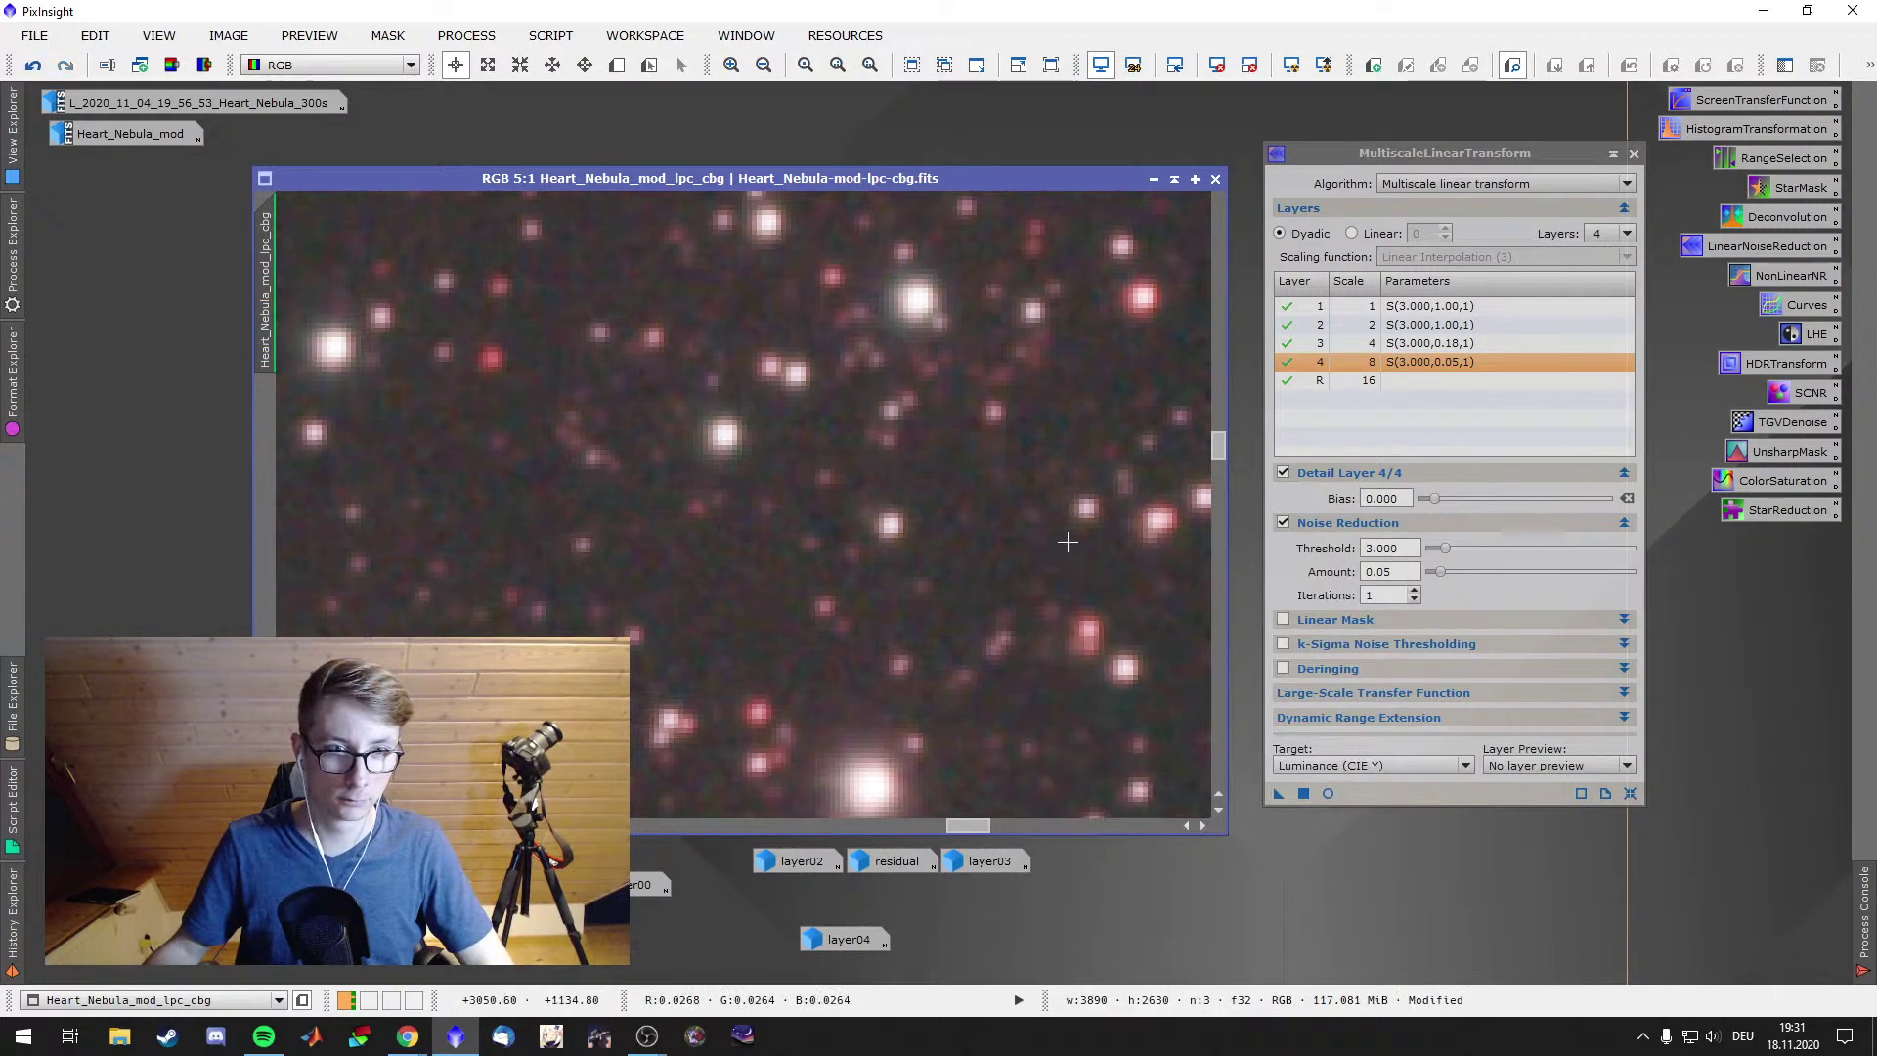
{"action": "right_click", "coordinate": [1073, 514]}
{"action": "right_click", "coordinate": [1072, 497]}
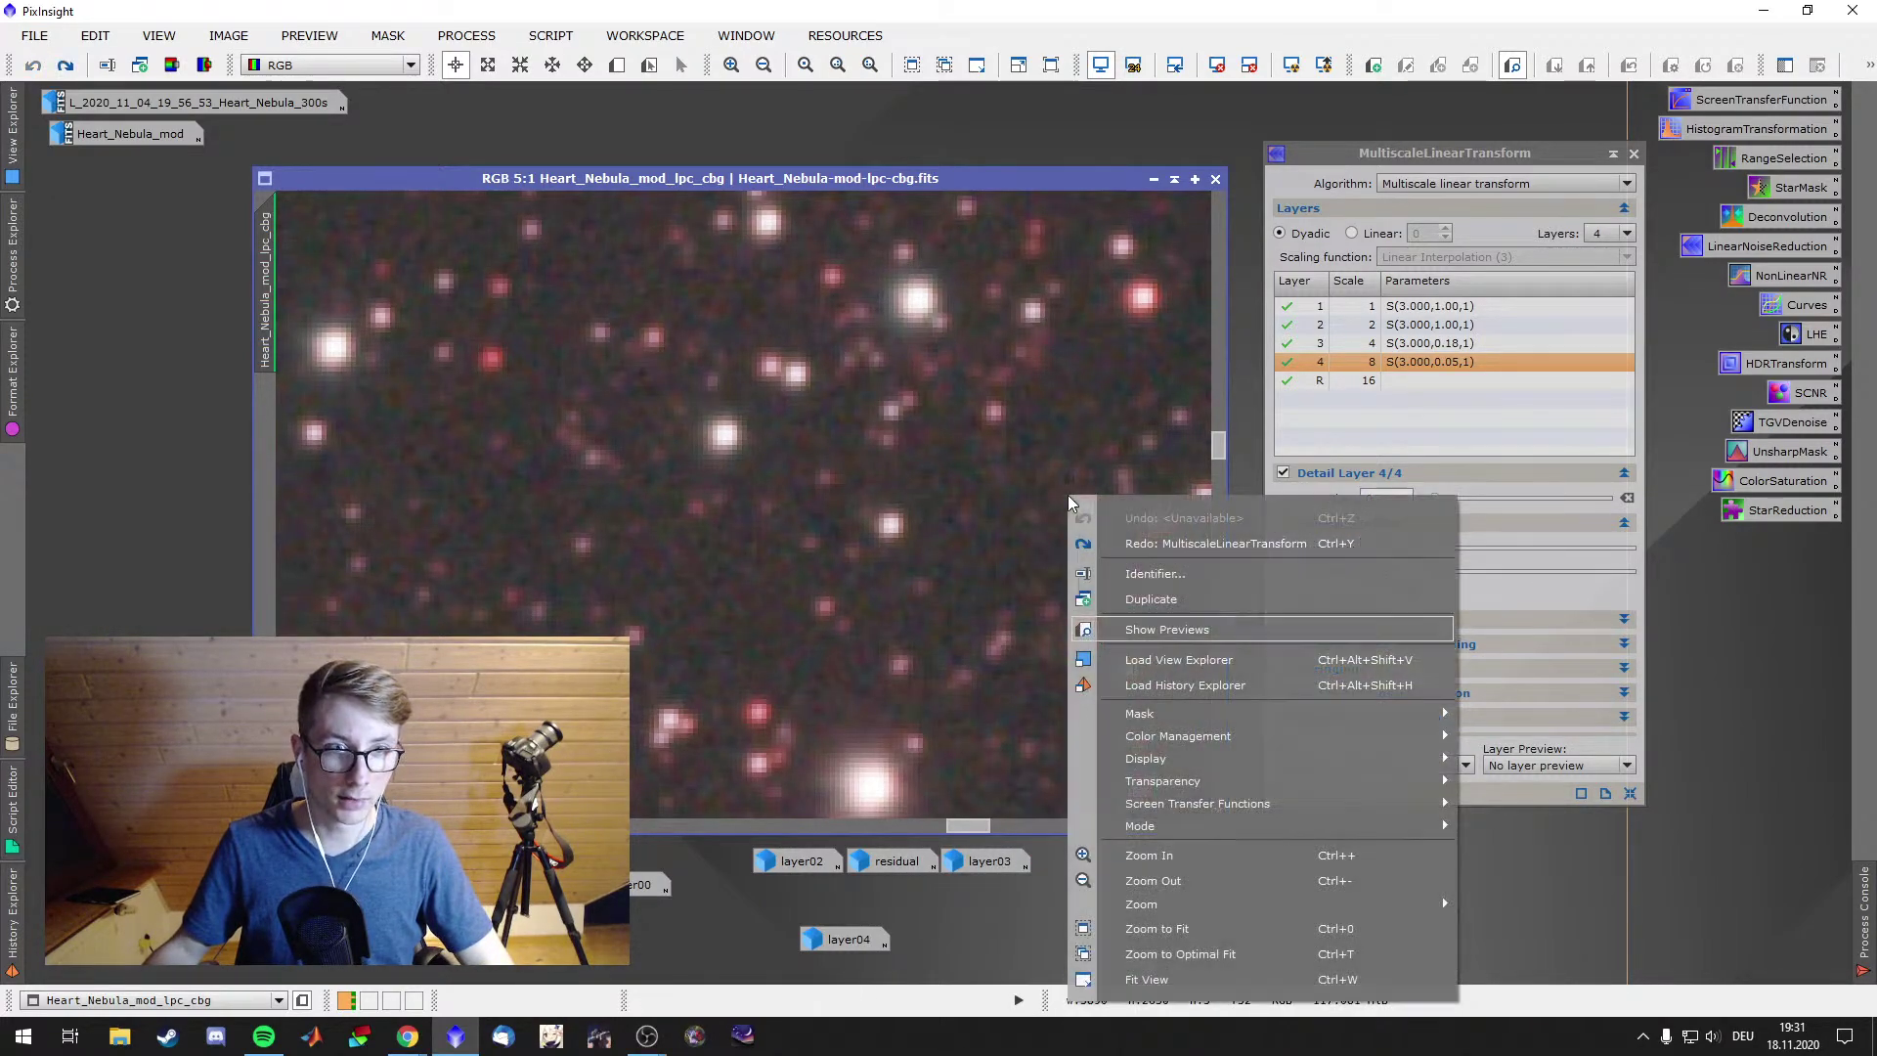
{"action": "left_click", "coordinate": [1117, 546]}
{"action": "right_click", "coordinate": [1095, 489]}
{"action": "left_click", "coordinate": [1122, 514]}
Compare the noise reduction on the whole nebula at 1:4 by redoing and undoing the multiscale transform
{"action": "scroll", "coordinate": [1069, 573], "scroll_direction": "down", "scroll_amount": 10}
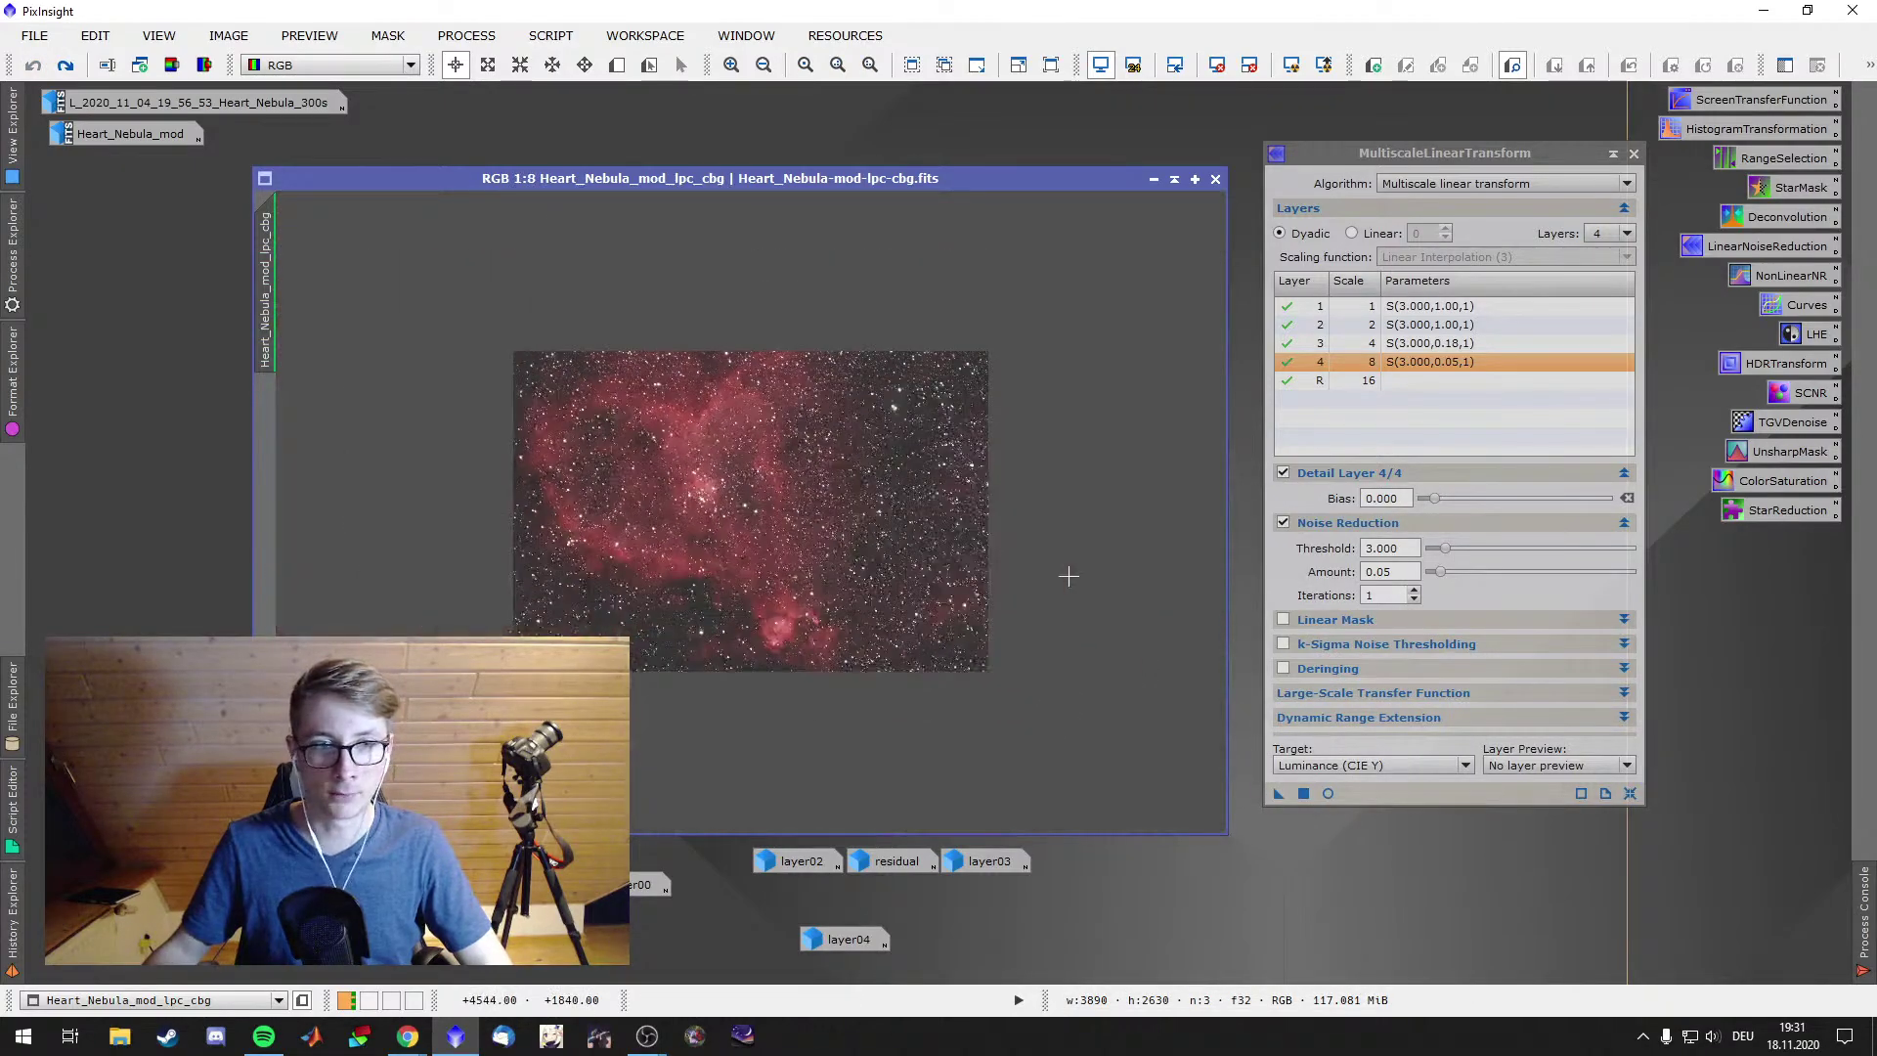
{"action": "scroll", "coordinate": [1062, 556], "scroll_direction": "up", "scroll_amount": 3}
{"action": "right_click", "coordinate": [1066, 557]}
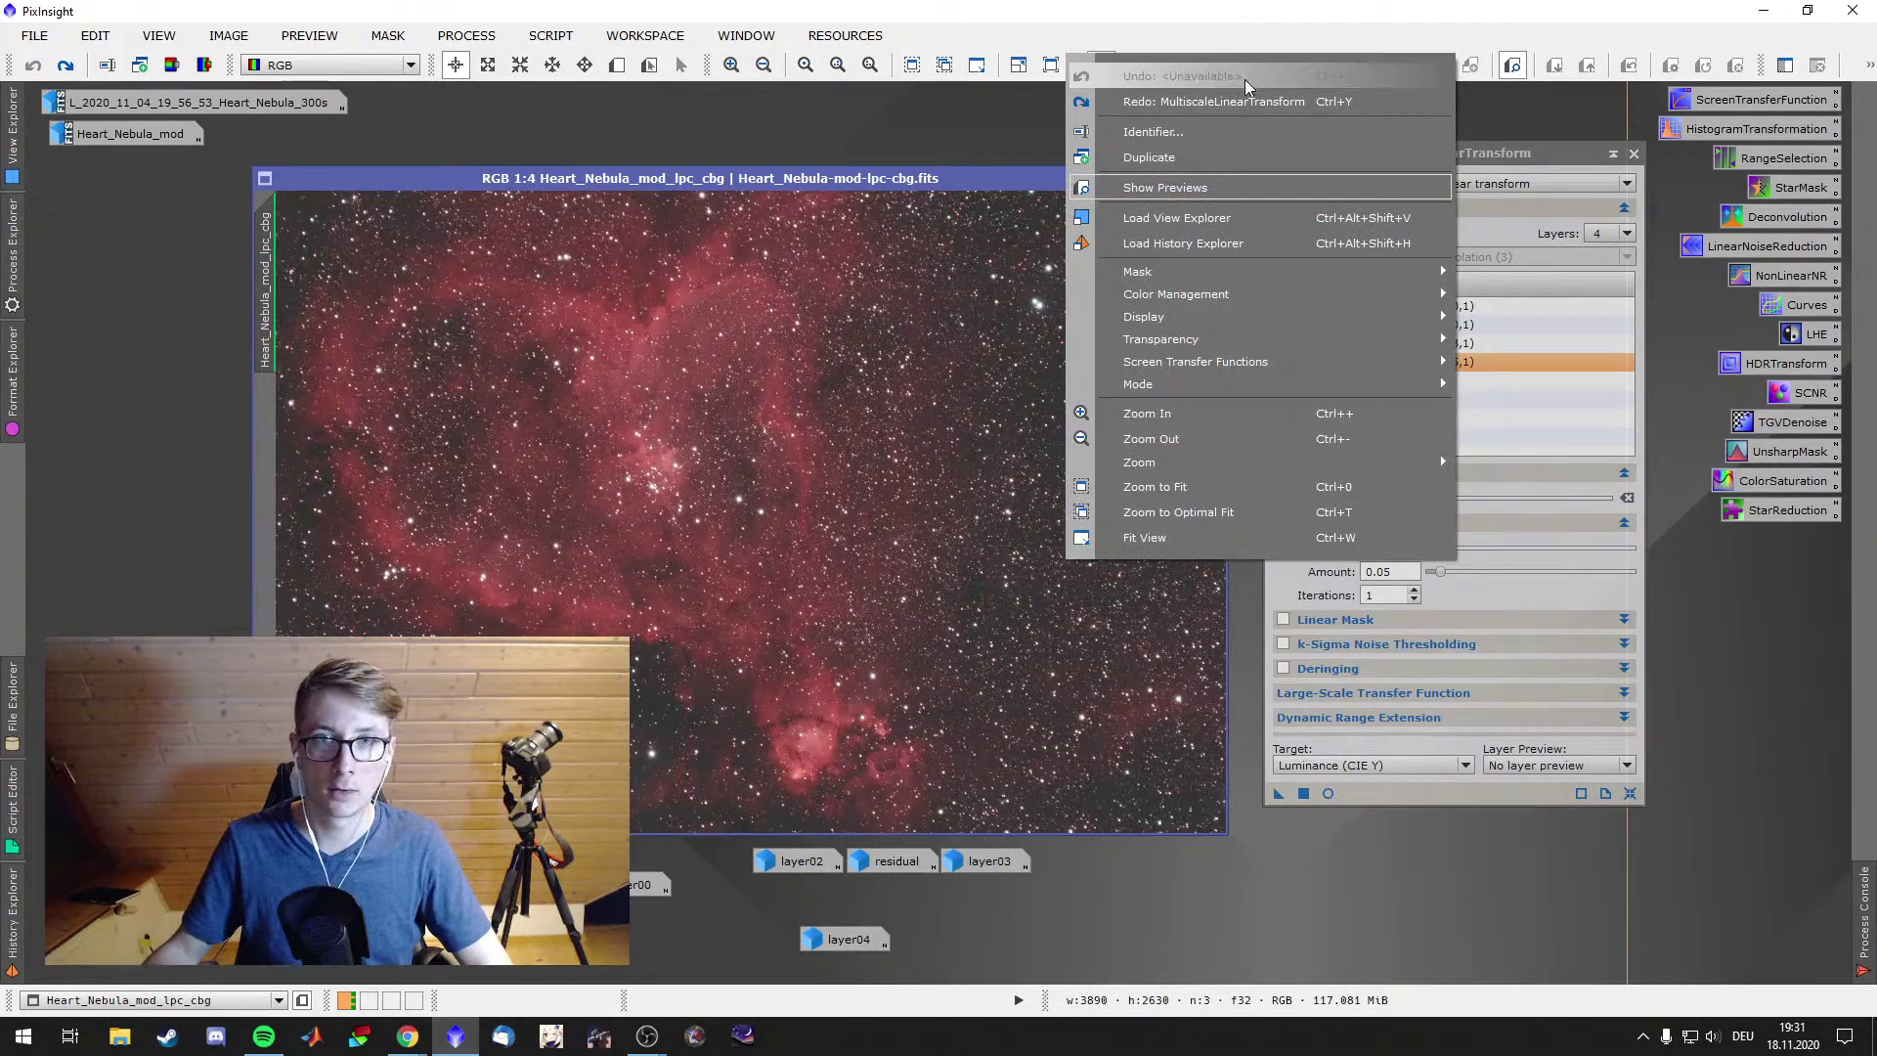
{"action": "left_click", "coordinate": [1212, 102]}
{"action": "right_click", "coordinate": [1140, 327]}
{"action": "left_click", "coordinate": [1140, 327]}
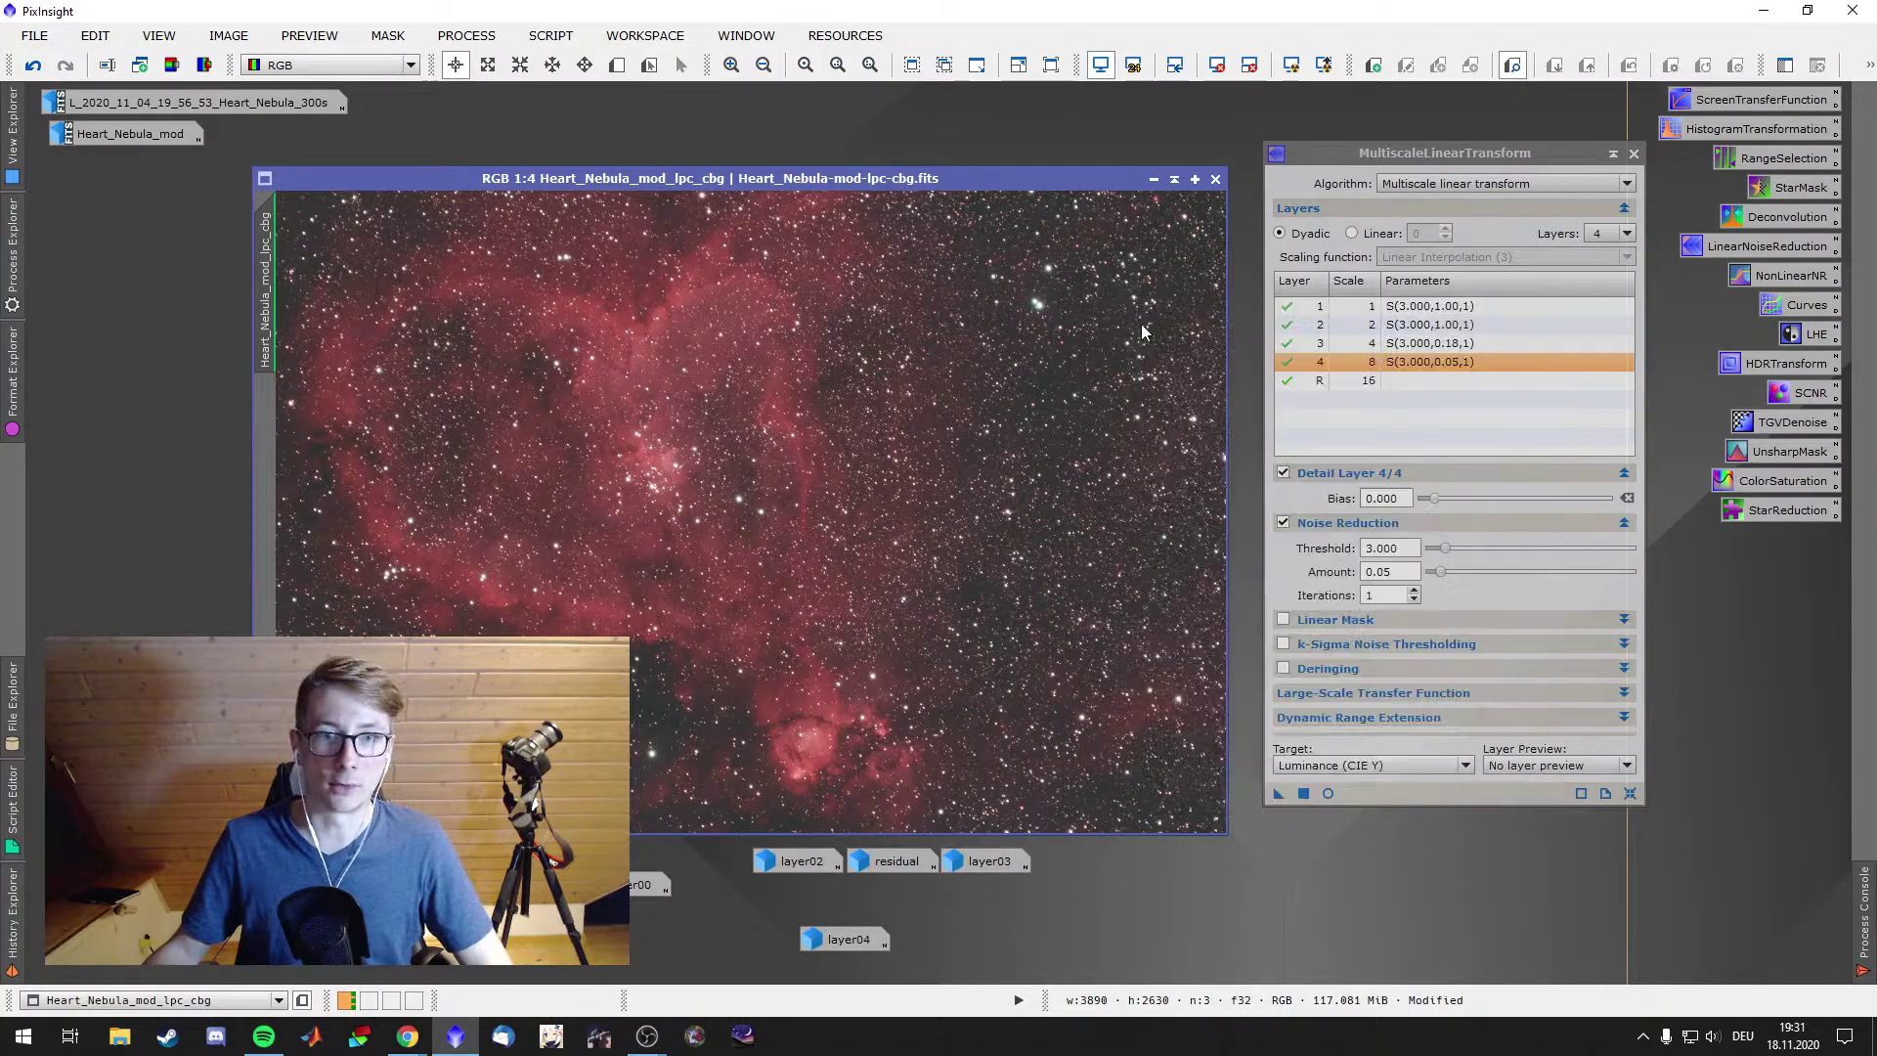
Disable noise reduction for layer 4 and apply the multiscale linear transform to the image's luminance
{"action": "scroll", "coordinate": [1181, 452], "scroll_direction": "down", "scroll_amount": 2}
{"action": "scroll", "coordinate": [711, 584], "scroll_direction": "up", "scroll_amount": 10}
{"action": "scroll", "coordinate": [729, 512], "scroll_direction": "down", "scroll_amount": 2}
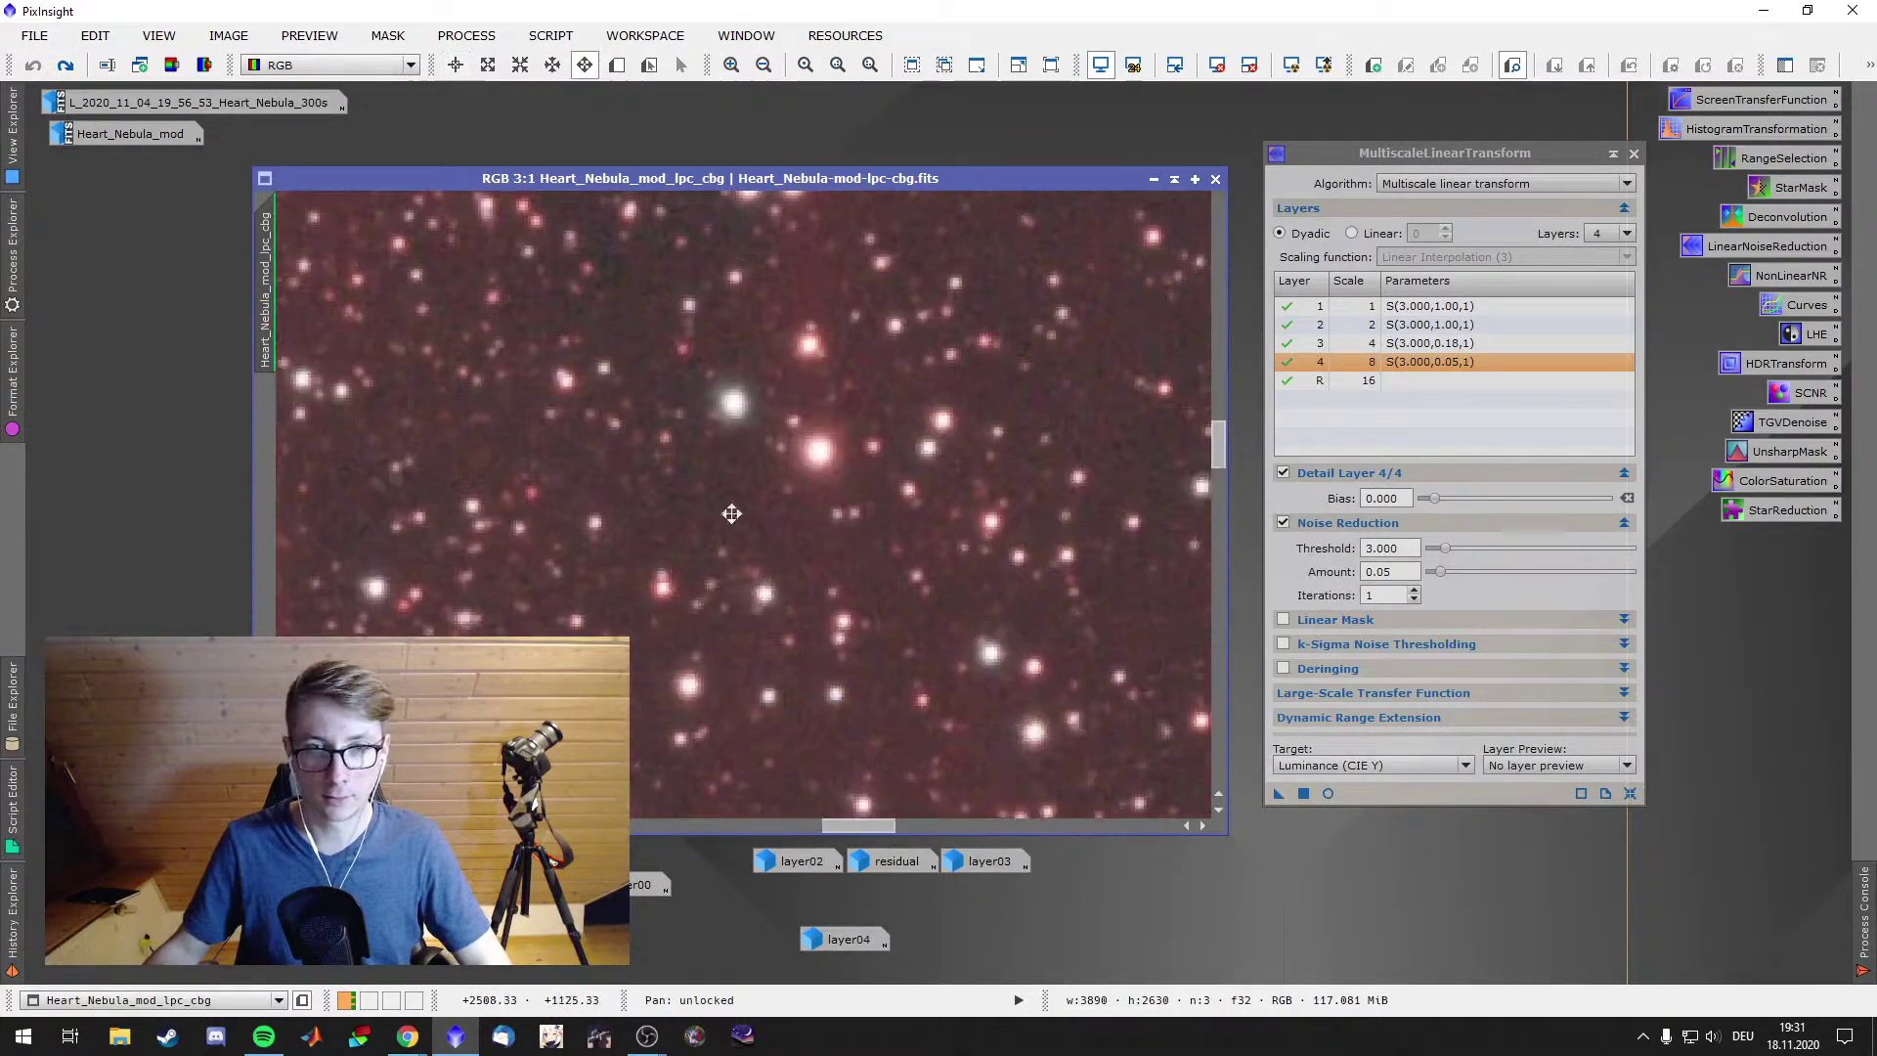
{"action": "scroll", "coordinate": [658, 532], "scroll_direction": "up", "scroll_amount": 8}
{"action": "left_click", "coordinate": [1433, 359]}
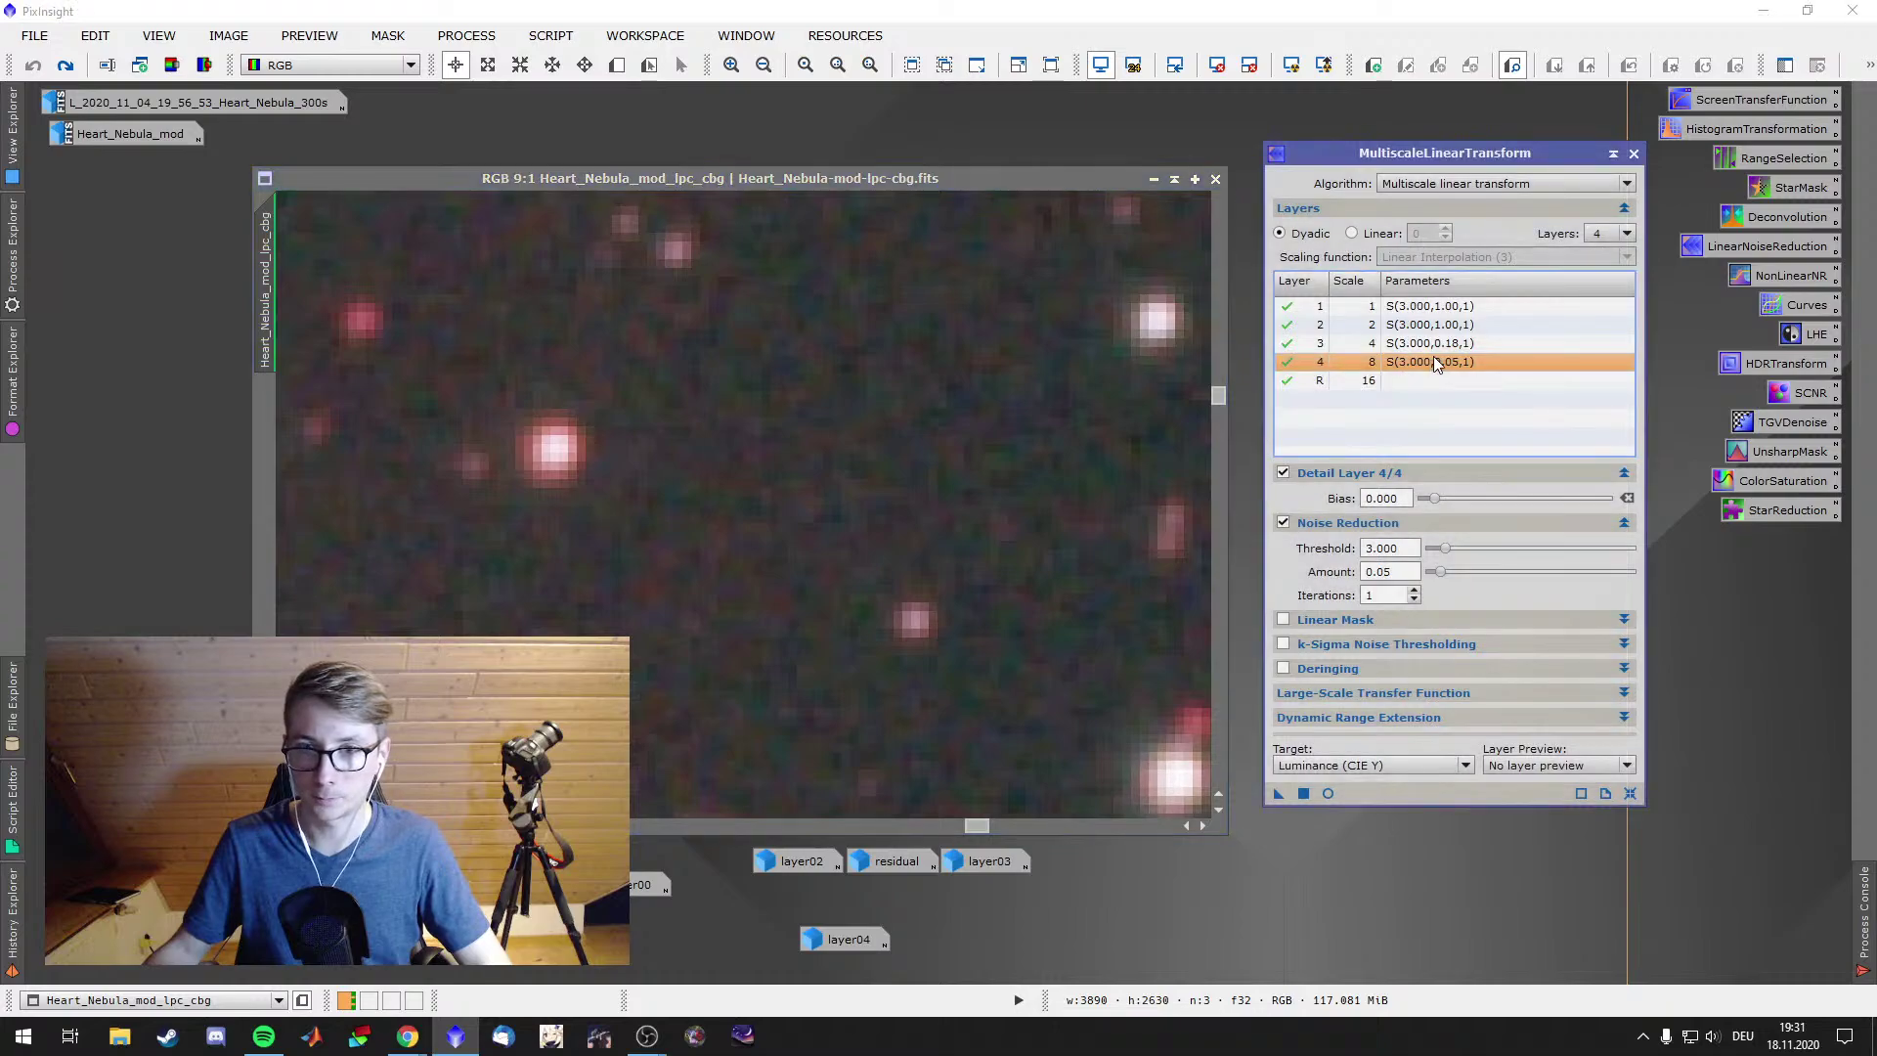
{"action": "left_click", "coordinate": [1283, 522]}
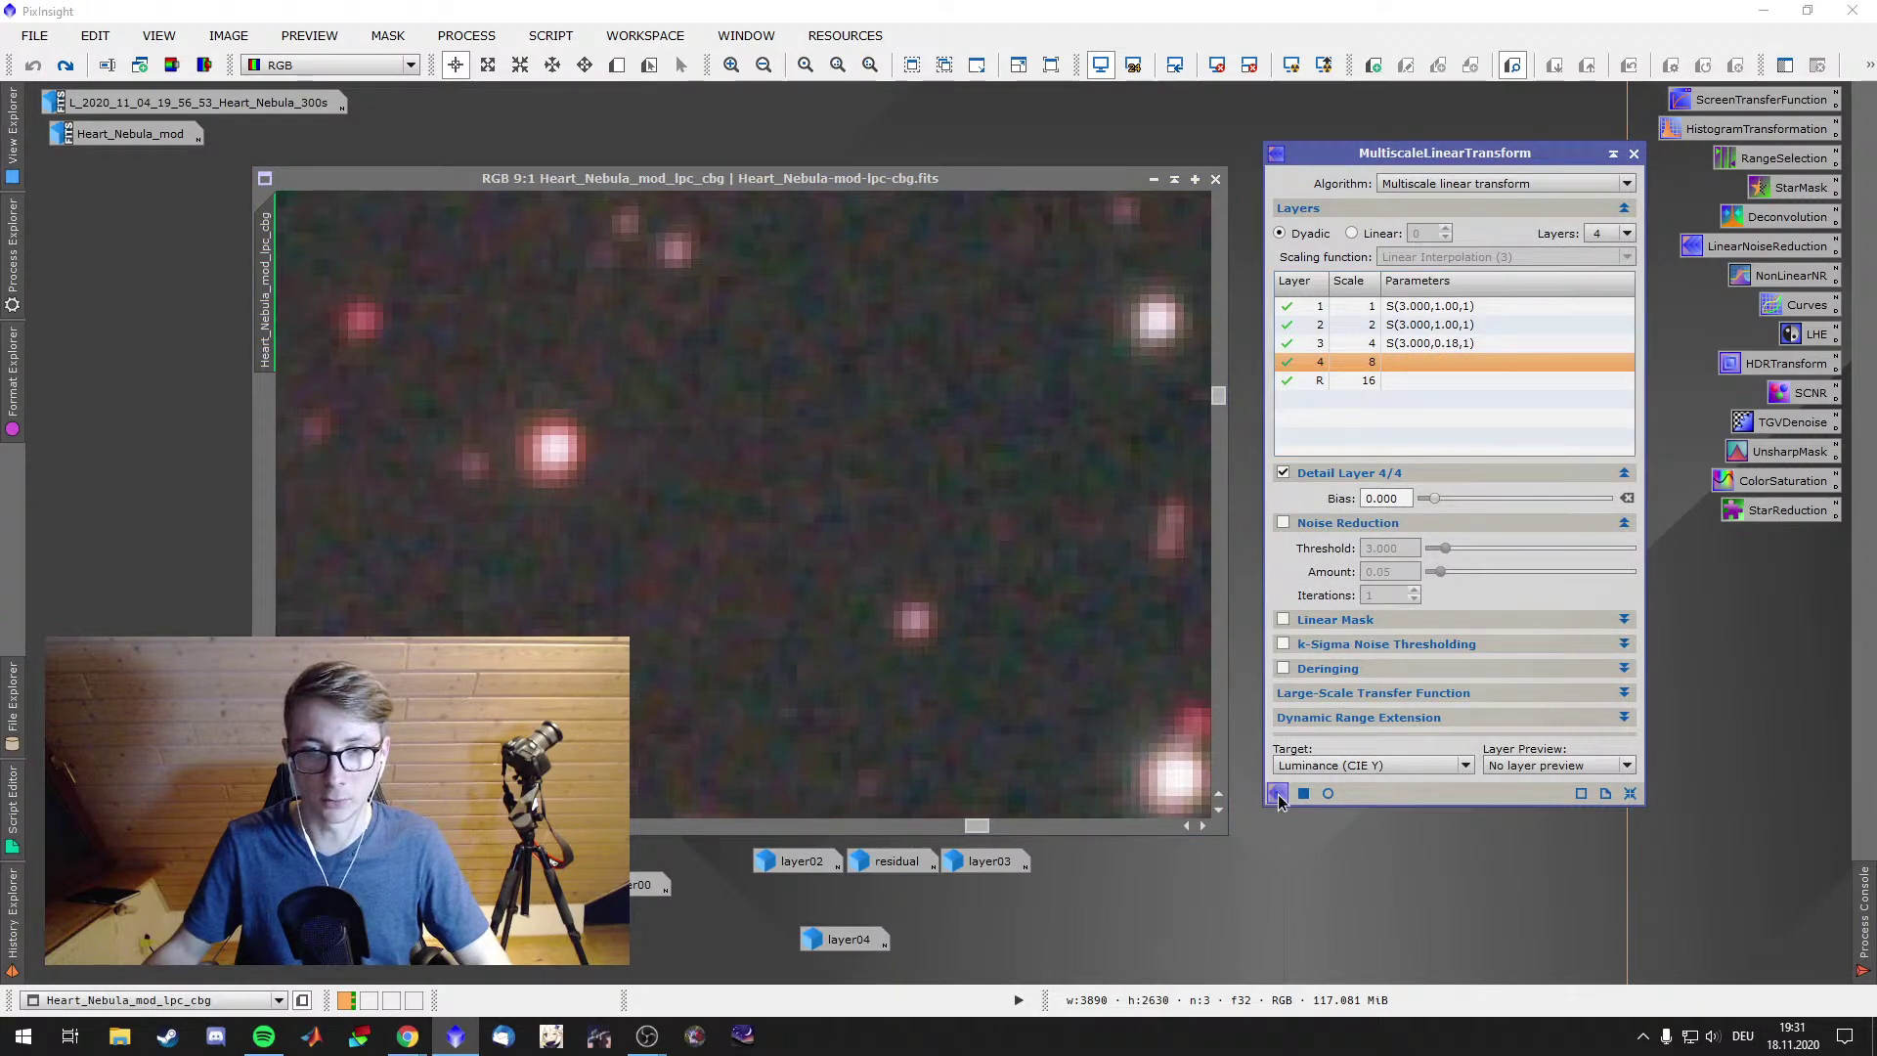
{"action": "left_click_drag", "start_coordinate": [1278, 793], "coordinate": [1006, 641]}
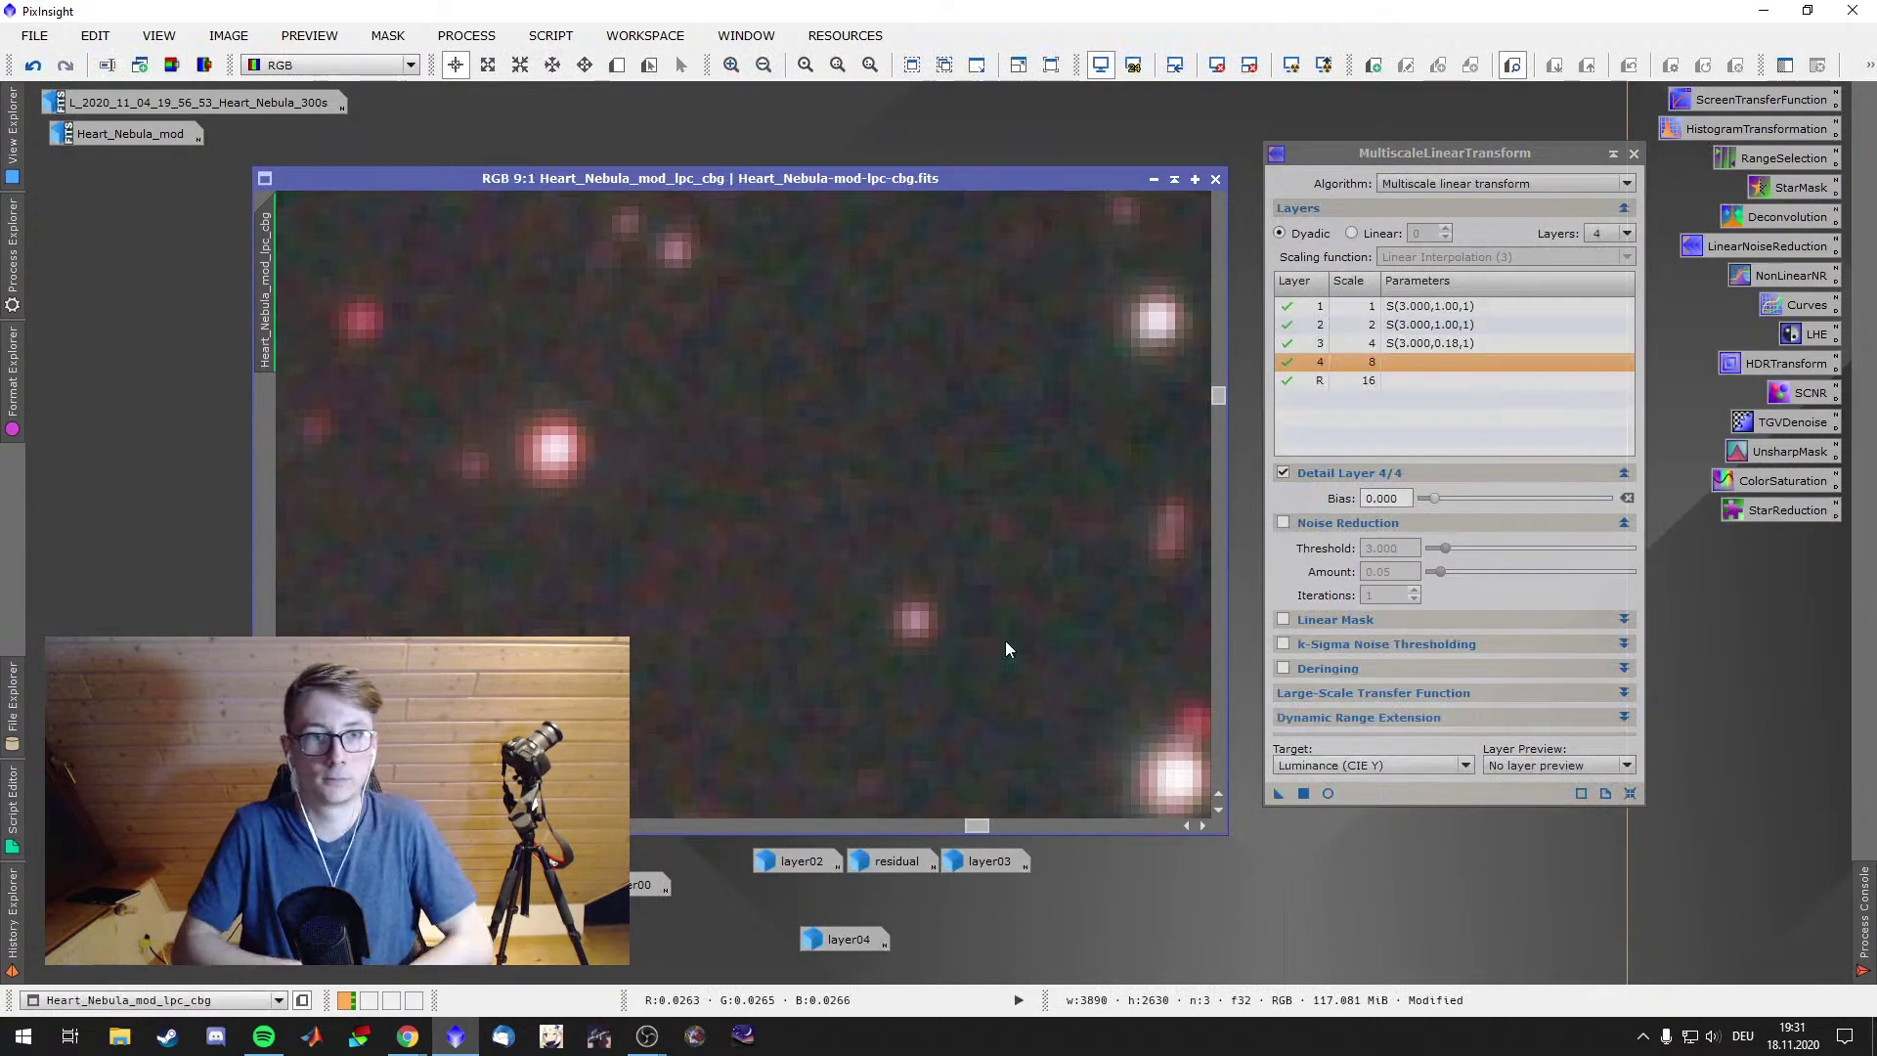
Set the transform target to RGB/K components, apply it to the image, and inspect the smoothed background and nebula up to 13:1
{"action": "left_click", "coordinate": [1371, 765]}
{"action": "left_click", "coordinate": [1347, 825]}
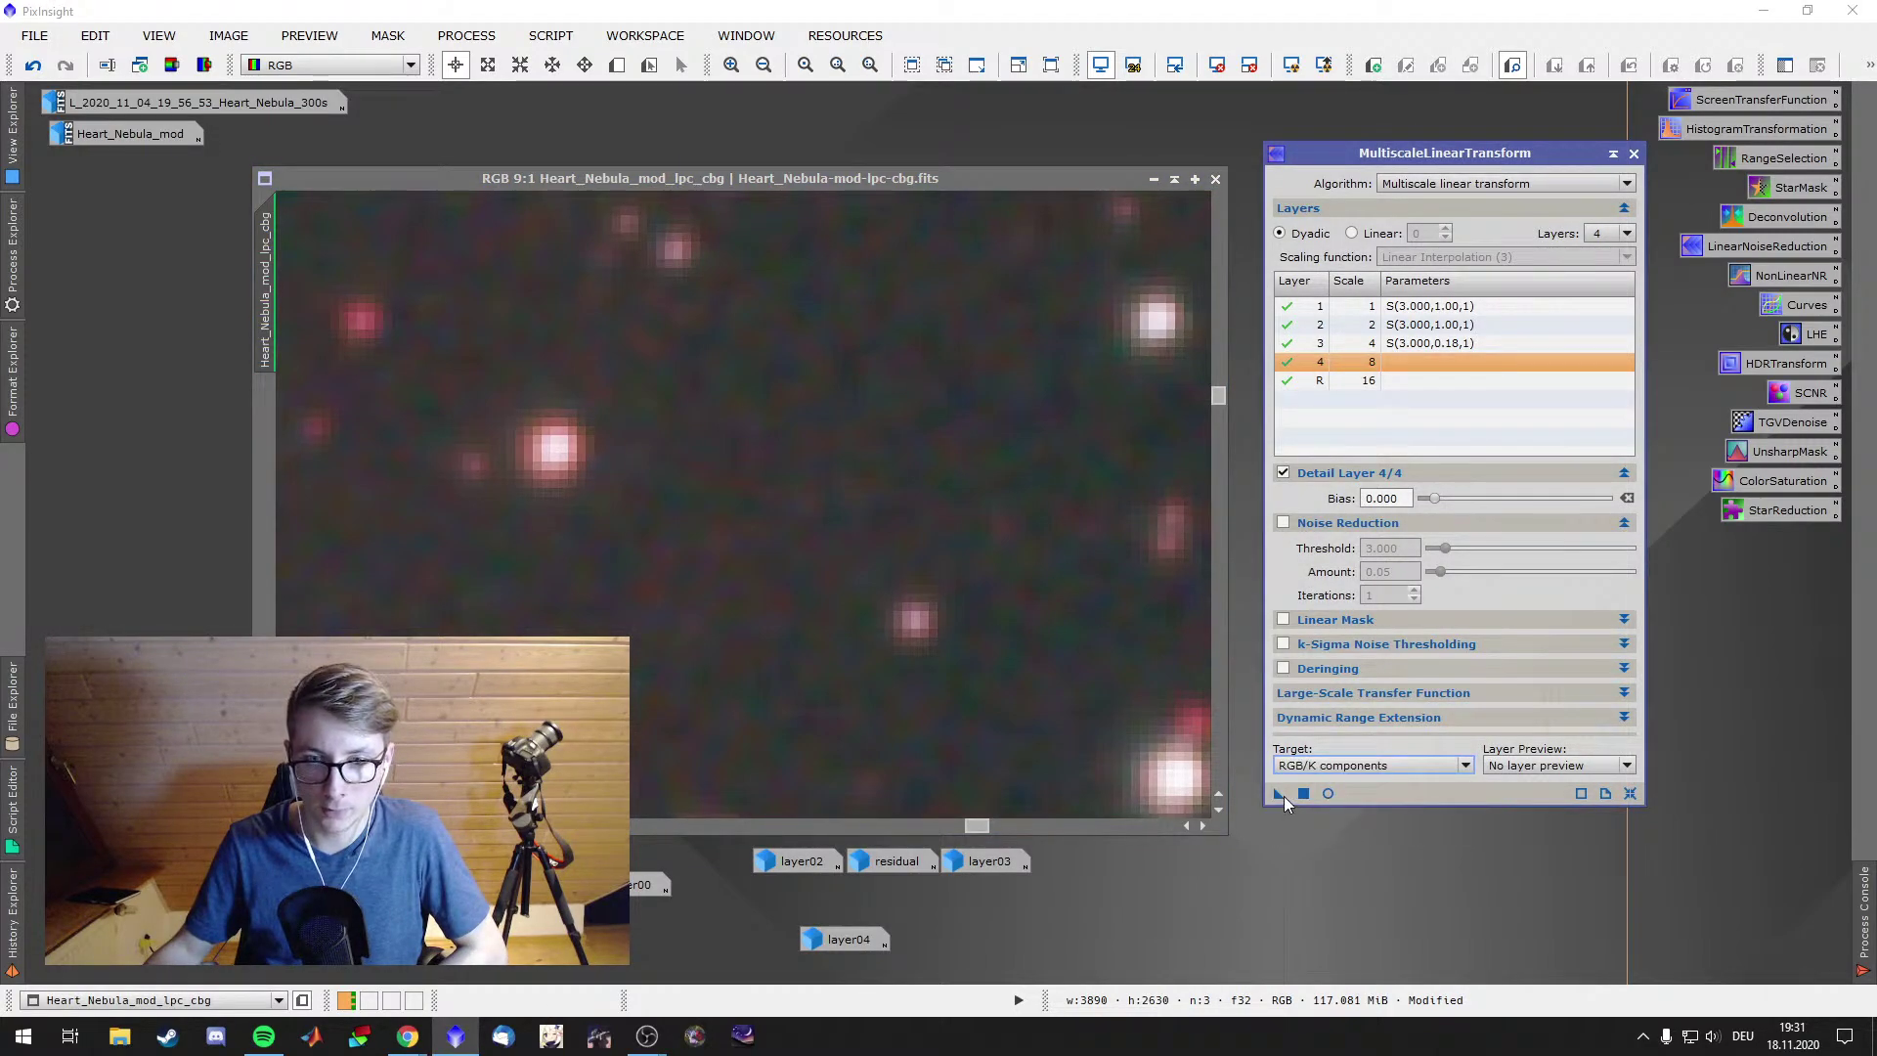
{"action": "left_click_drag", "start_coordinate": [1281, 794], "coordinate": [922, 608]}
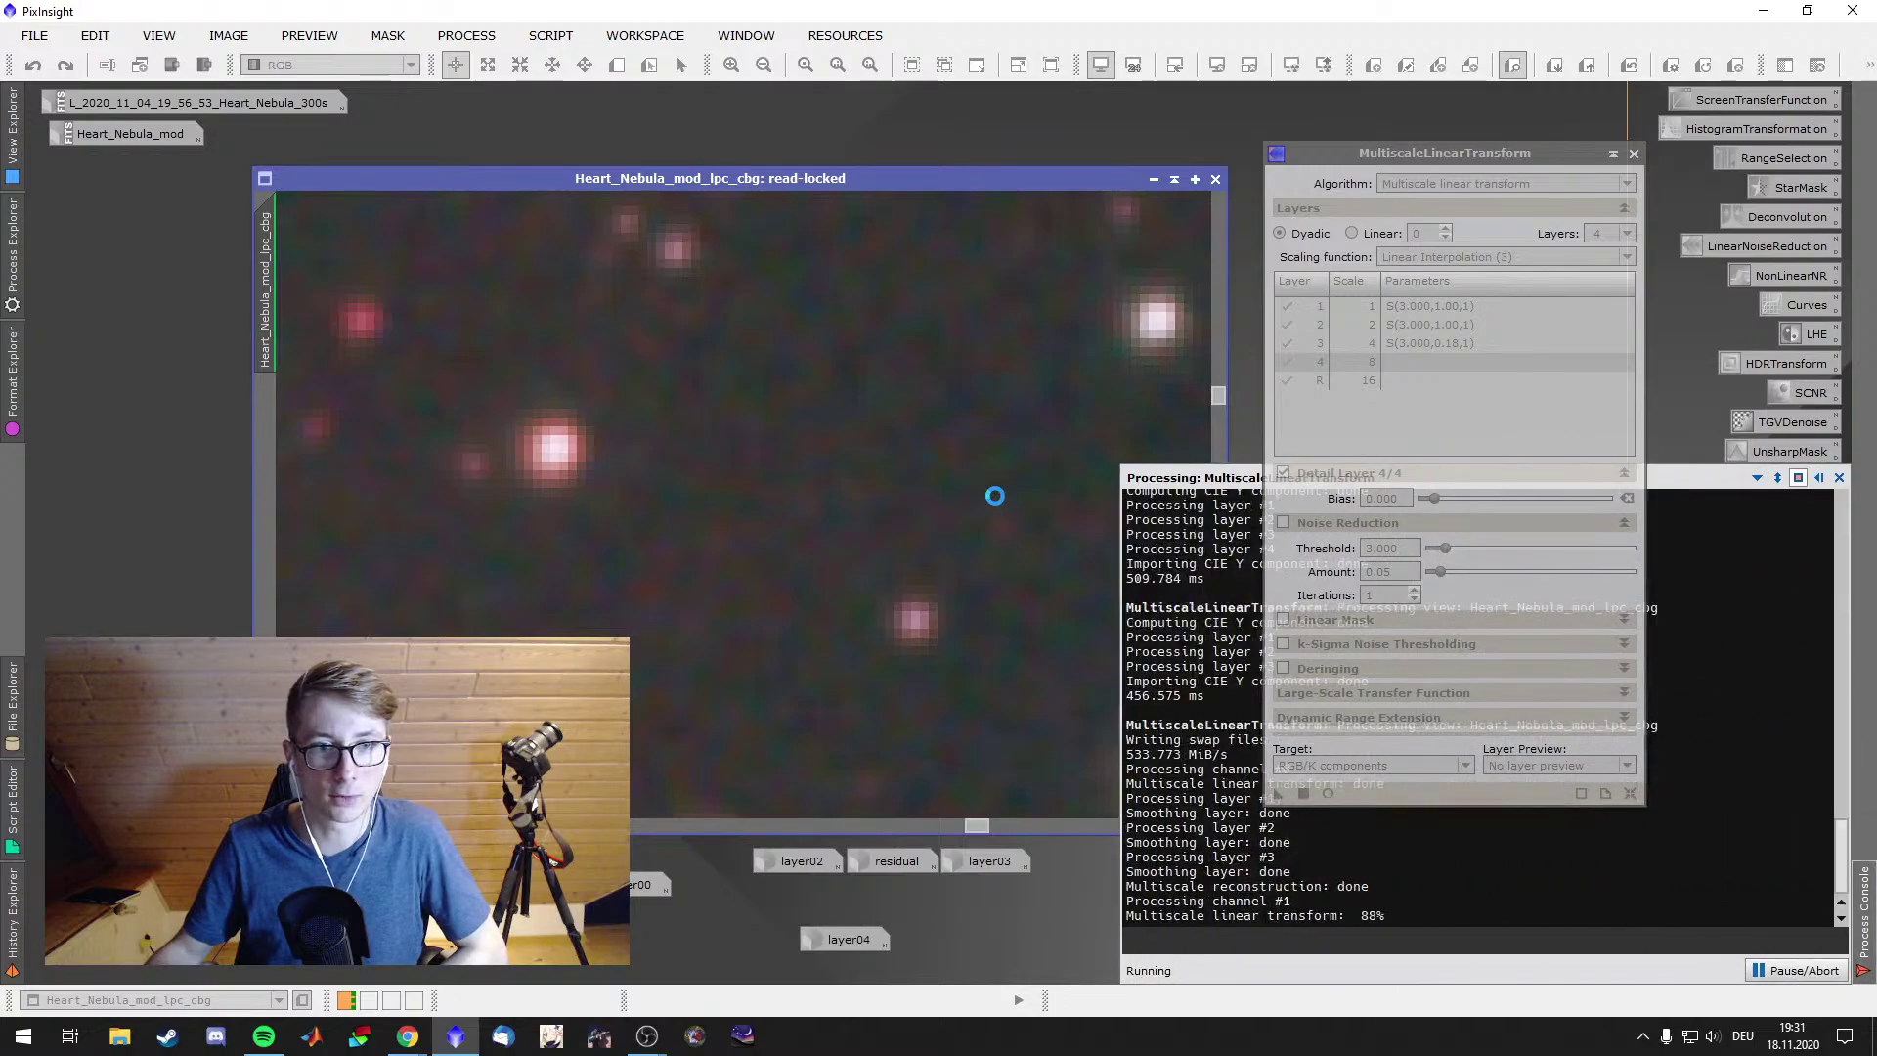
{"action": "scroll", "coordinate": [994, 496], "scroll_direction": "down", "scroll_amount": 10}
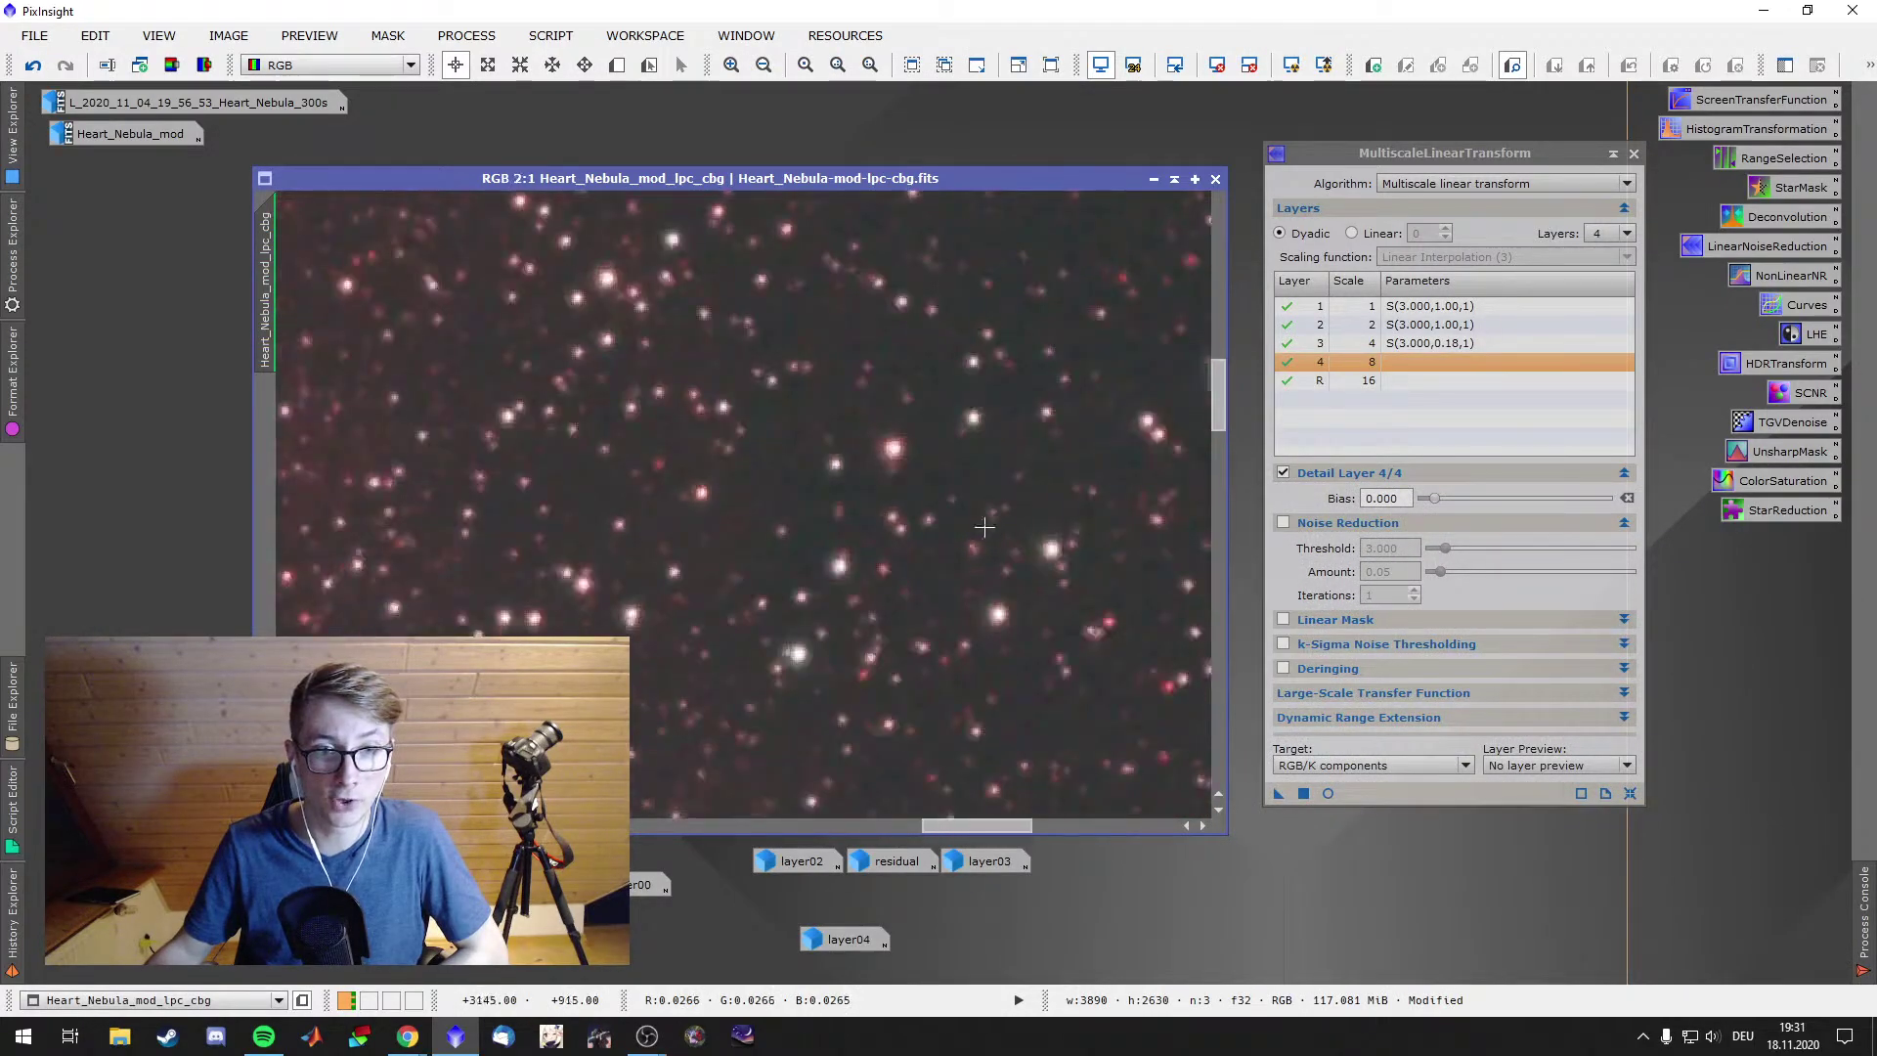
{"action": "scroll", "coordinate": [771, 548], "scroll_direction": "up", "scroll_amount": 8}
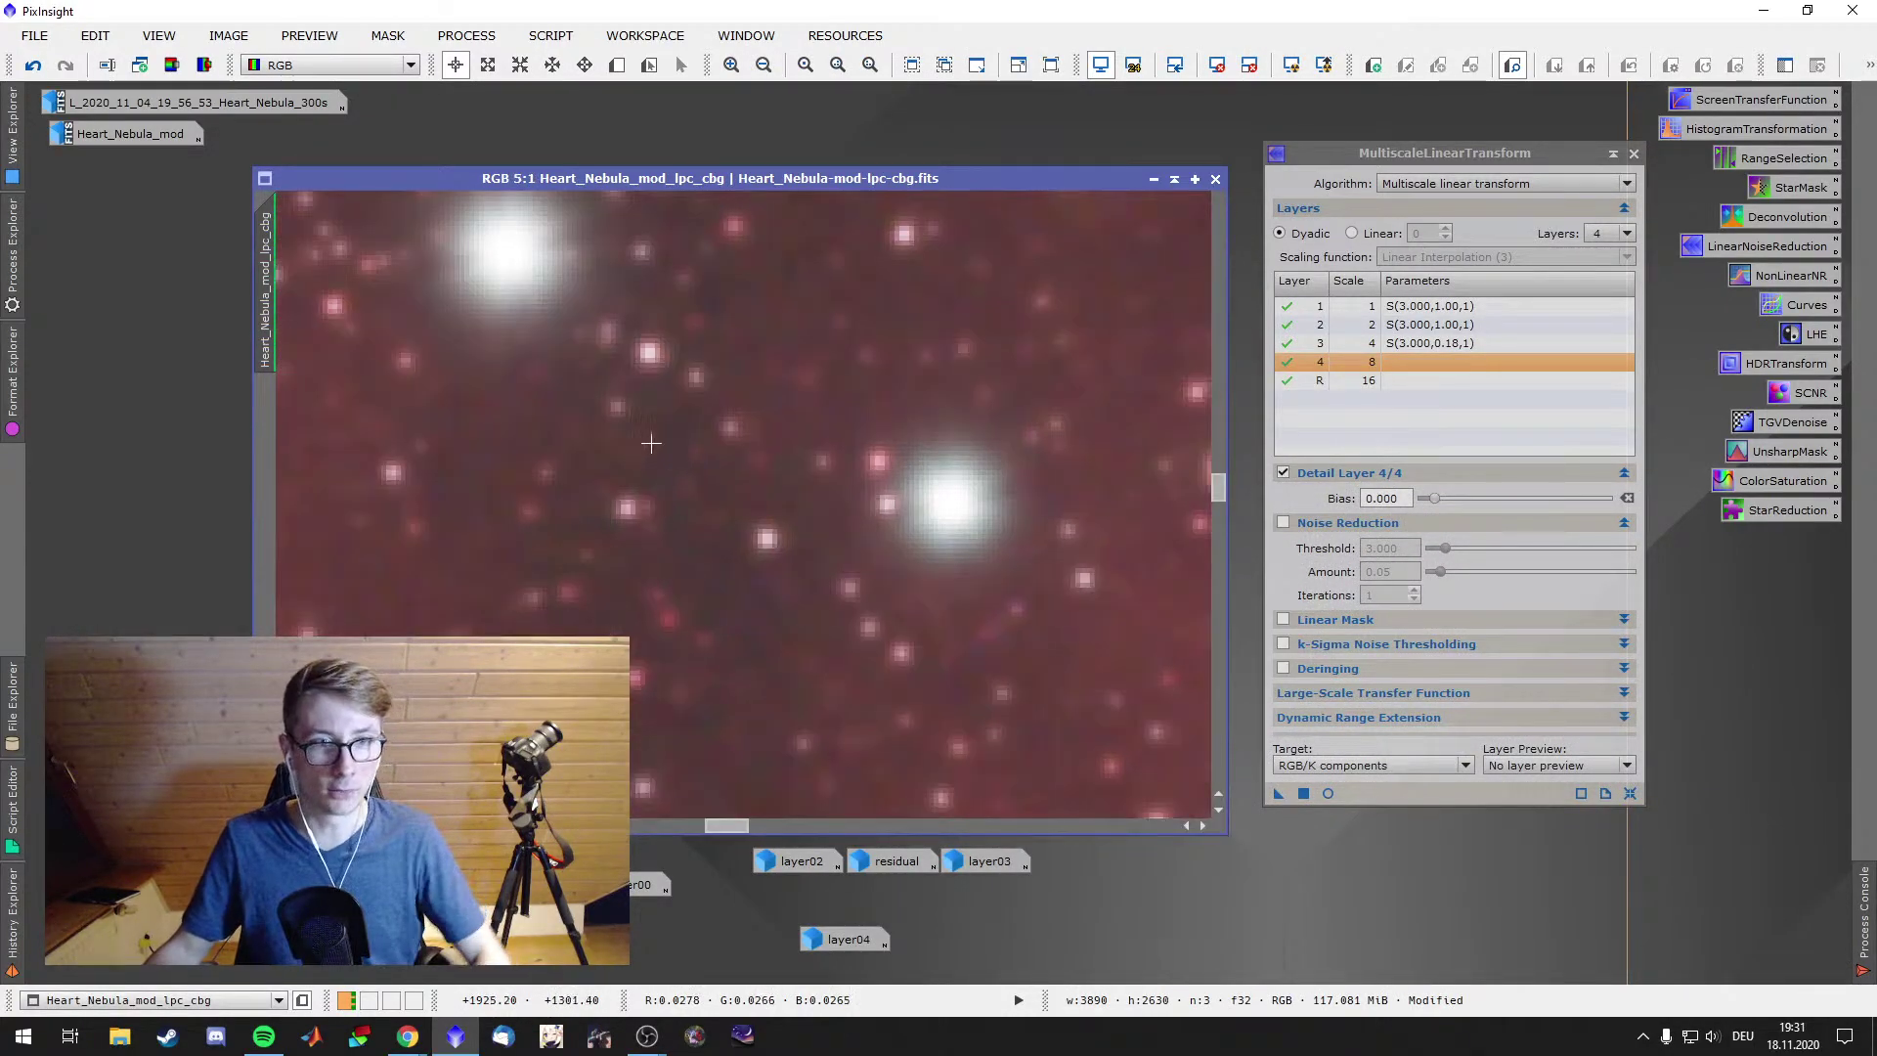
{"action": "scroll", "coordinate": [778, 669], "scroll_direction": "up", "scroll_amount": 3}
{"action": "scroll", "coordinate": [859, 674], "scroll_direction": "down", "scroll_amount": 11}
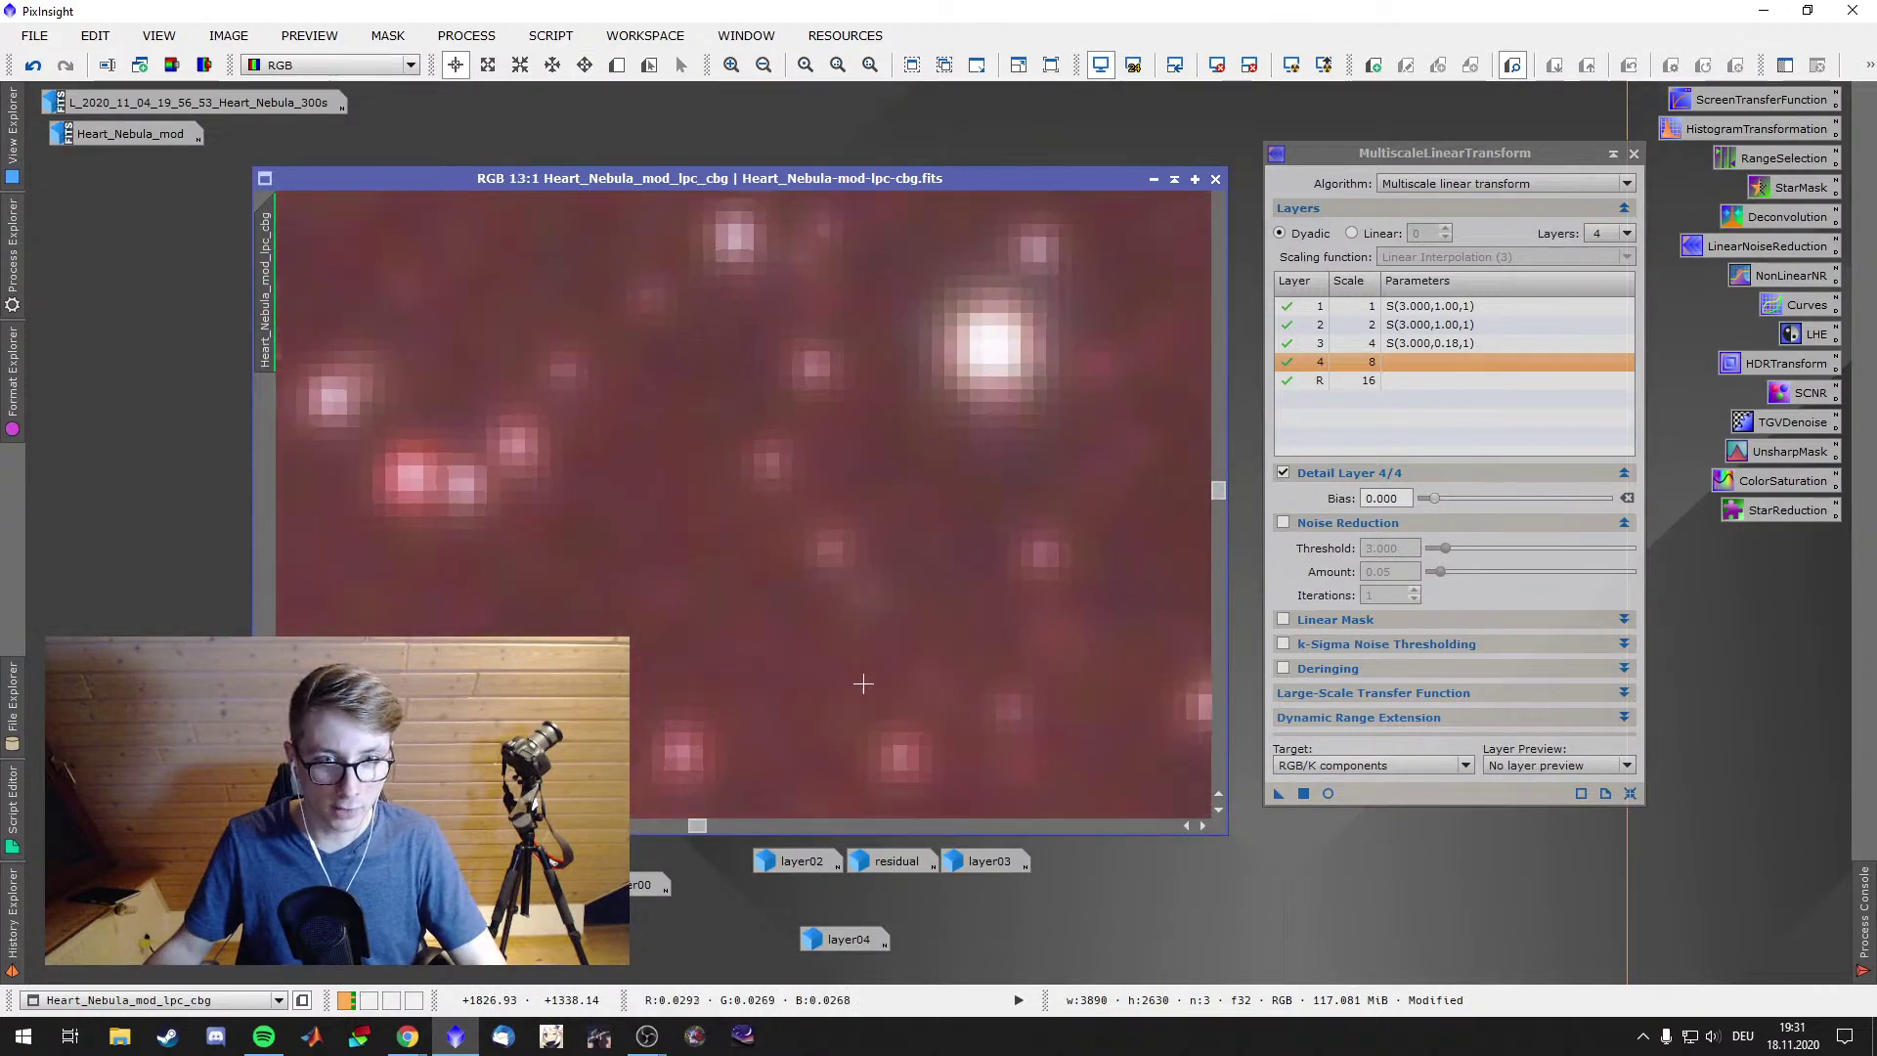
Compare the RGB noise reduction on the small bright nebula at 3:1 by undoing and redoing the multiscale transform
{"action": "scroll", "coordinate": [855, 565], "scroll_direction": "up", "scroll_amount": 6}
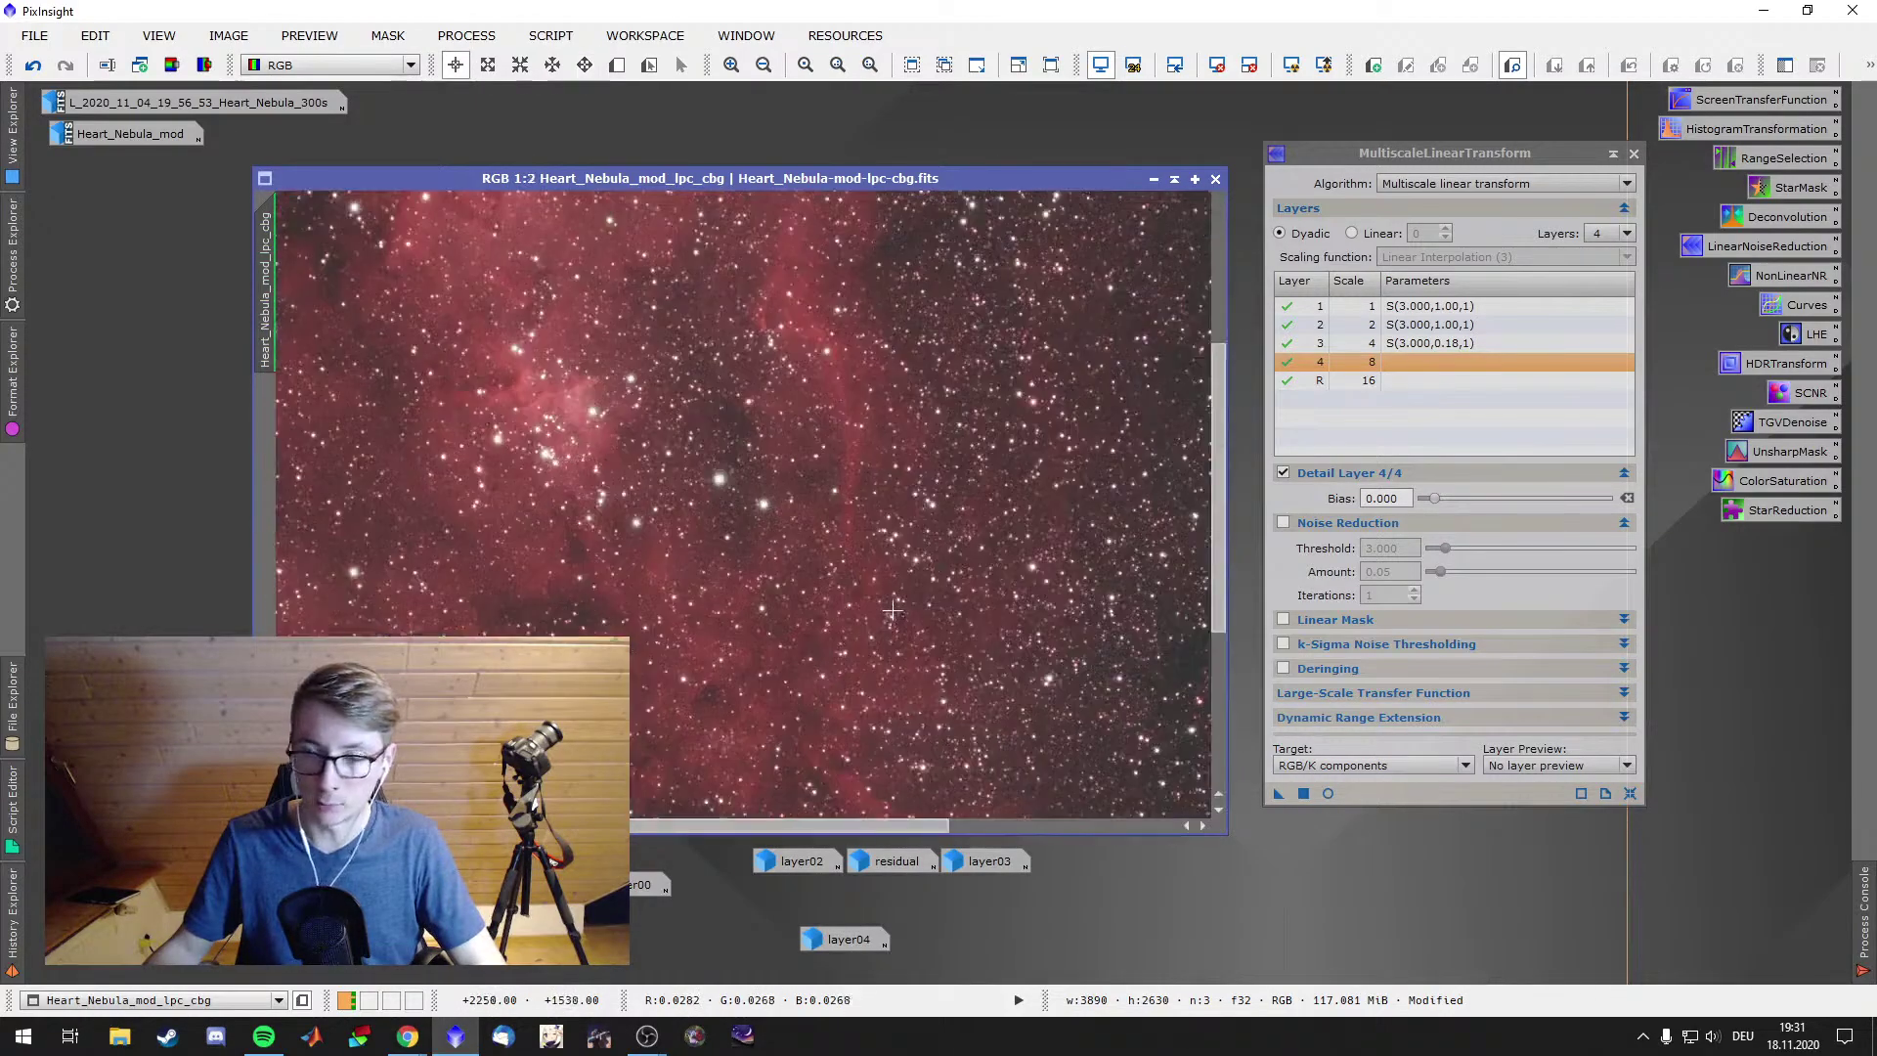
{"action": "left_click_drag", "start_coordinate": [766, 201], "coordinate": [1007, 486]}
{"action": "right_click", "coordinate": [1007, 486]}
{"action": "key", "text": "Escape"}
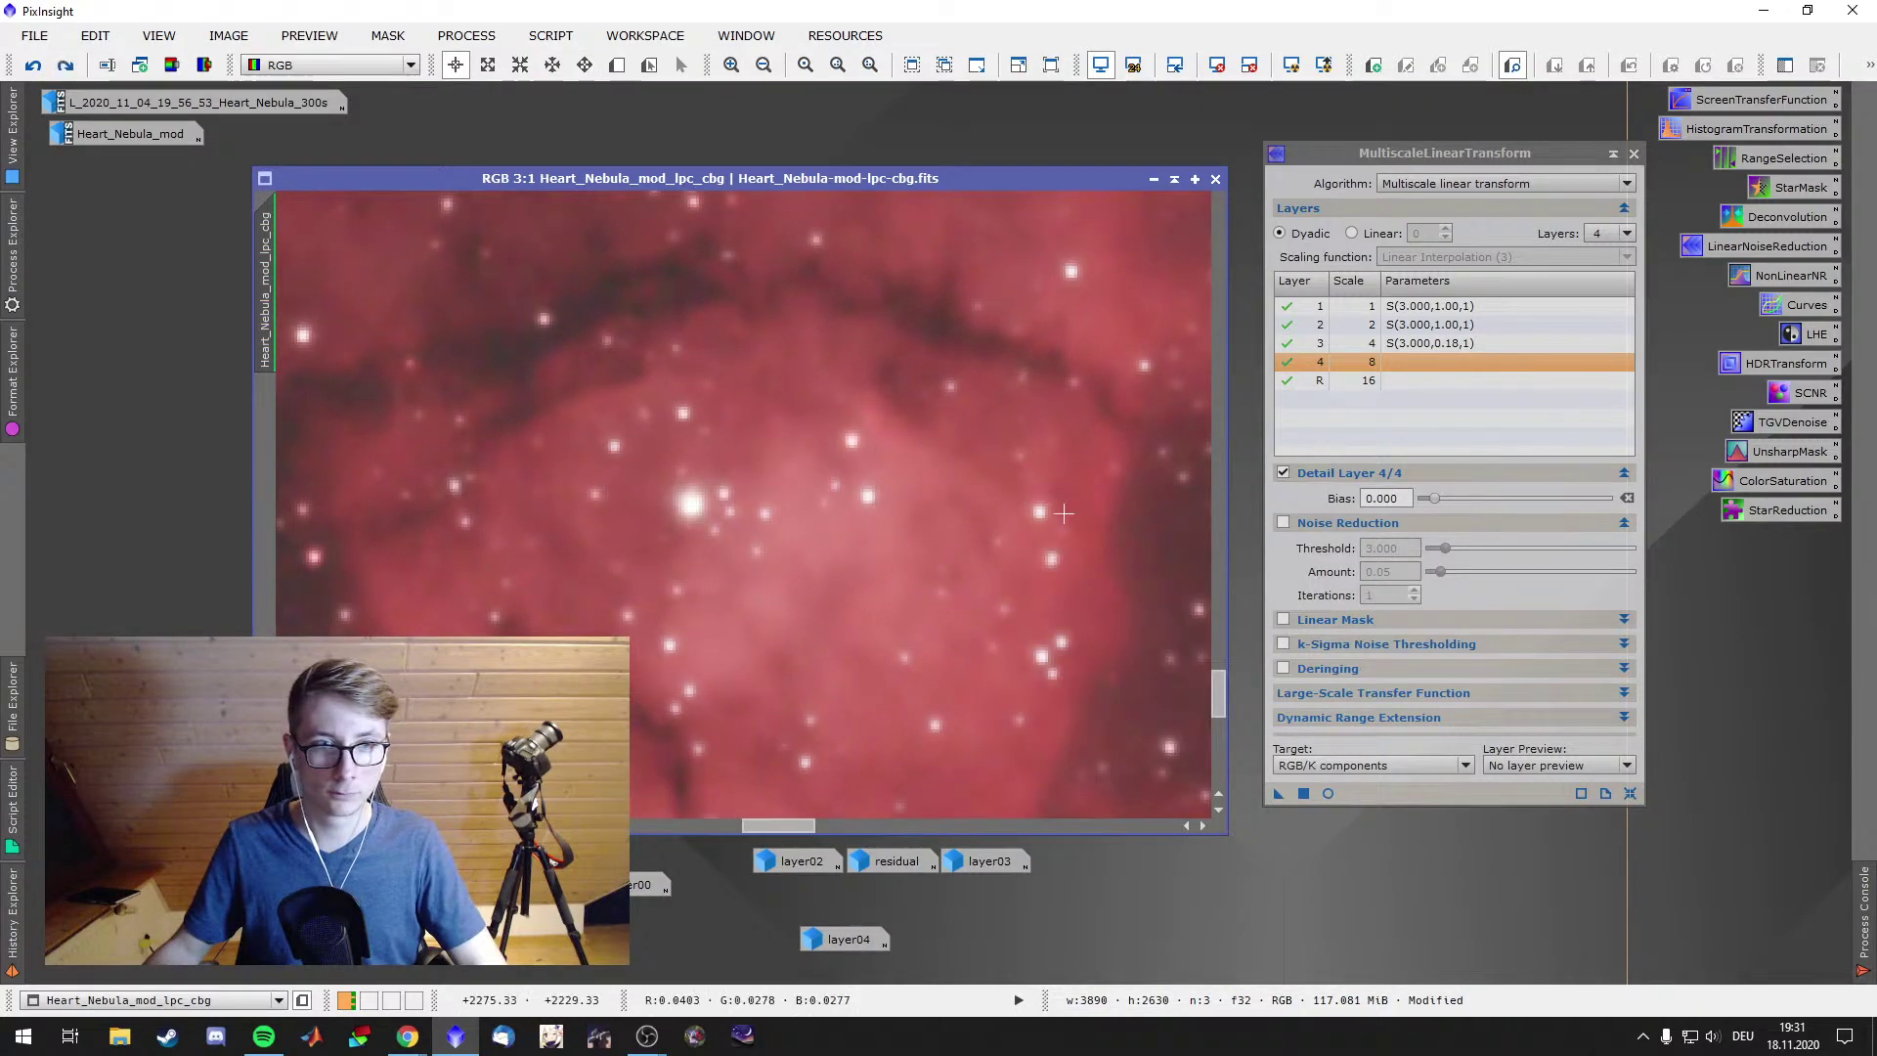
{"action": "right_click", "coordinate": [1034, 494]}
{"action": "key", "text": "Escape"}
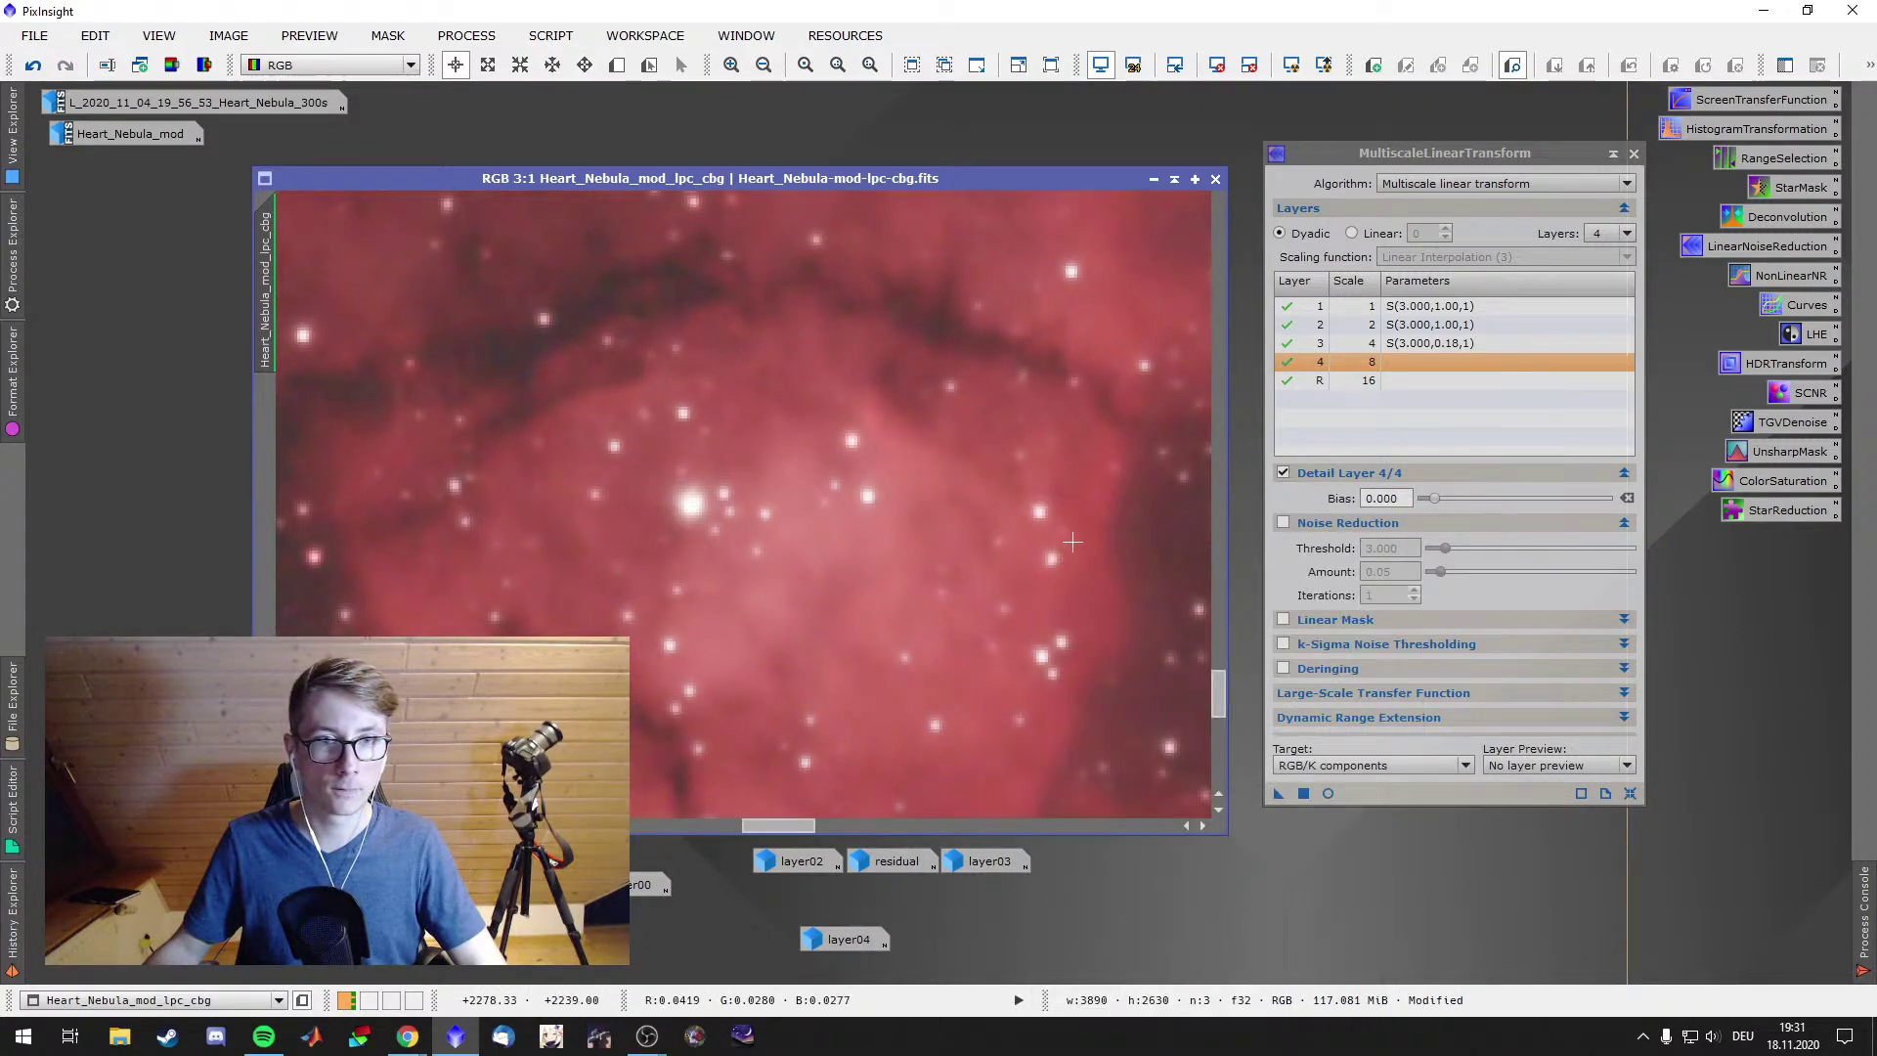
{"action": "right_click", "coordinate": [606, 374]}
{"action": "left_click", "coordinate": [646, 390]}
{"action": "right_click", "coordinate": [767, 381]}
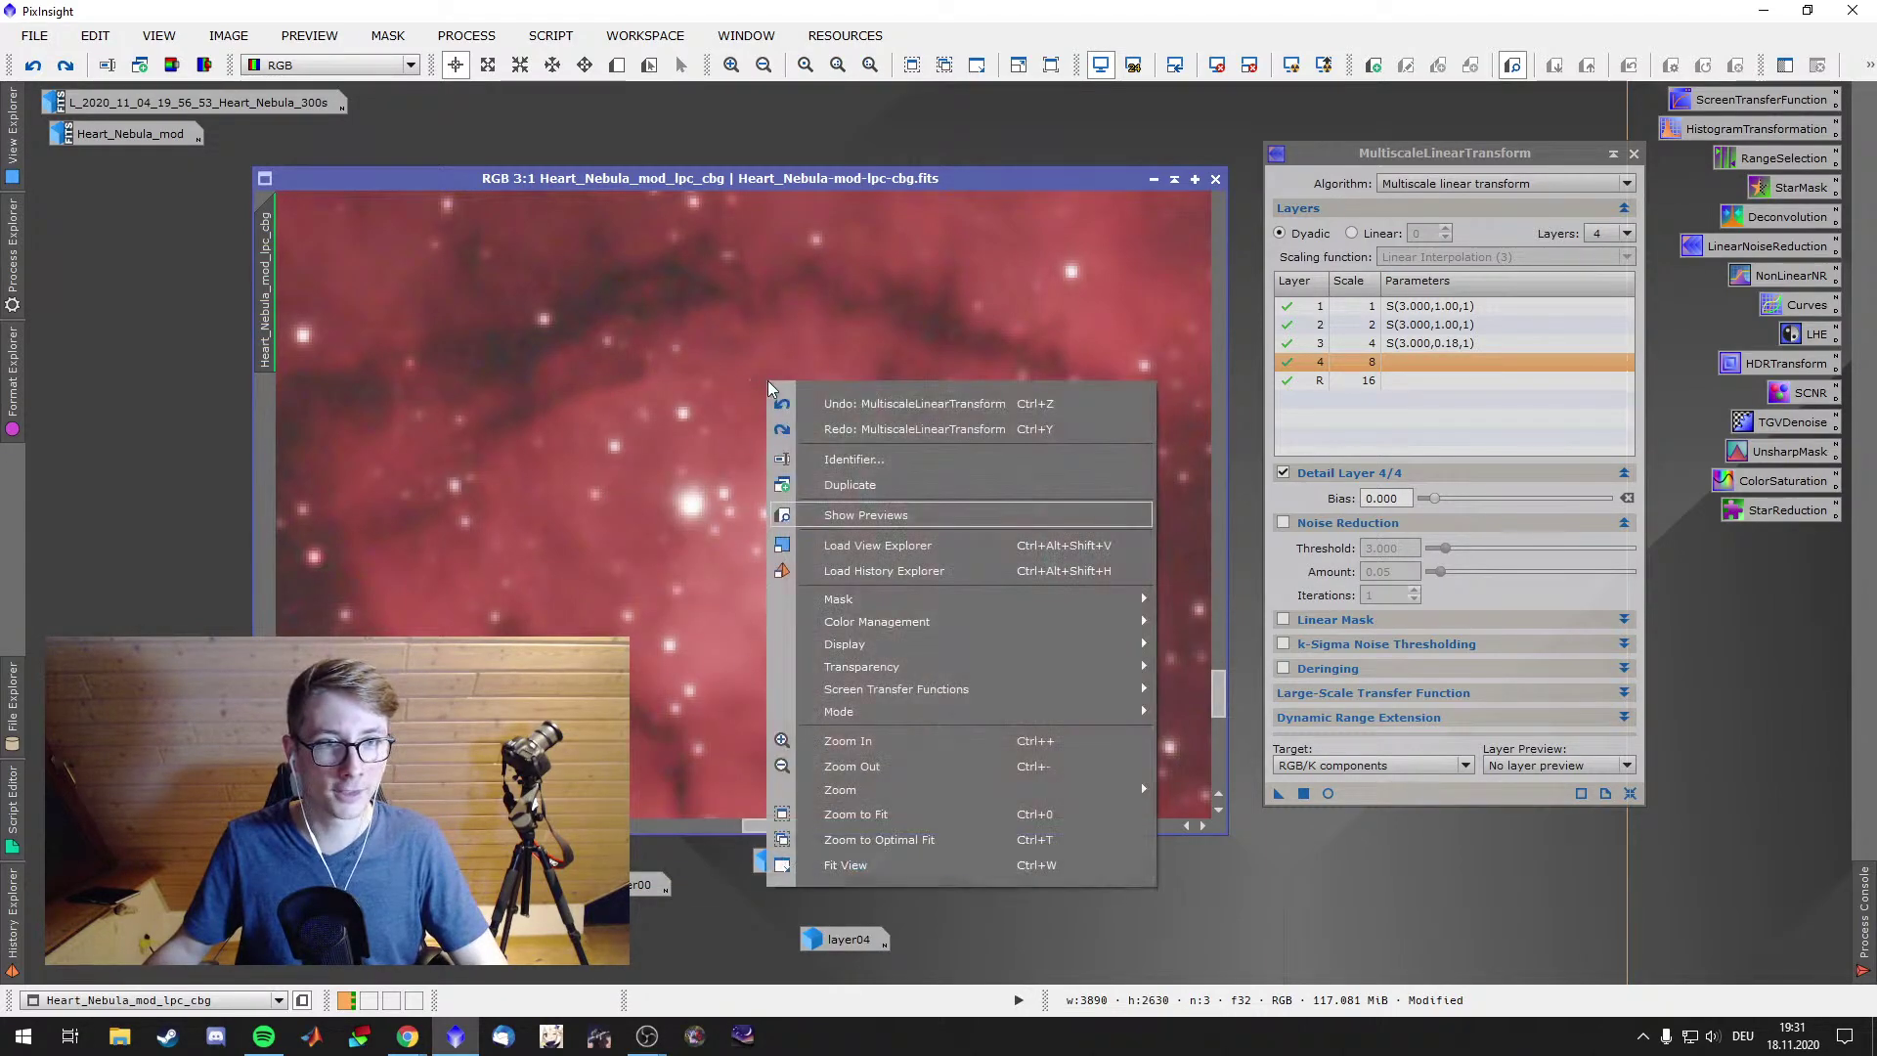
{"action": "left_click", "coordinate": [841, 426]}
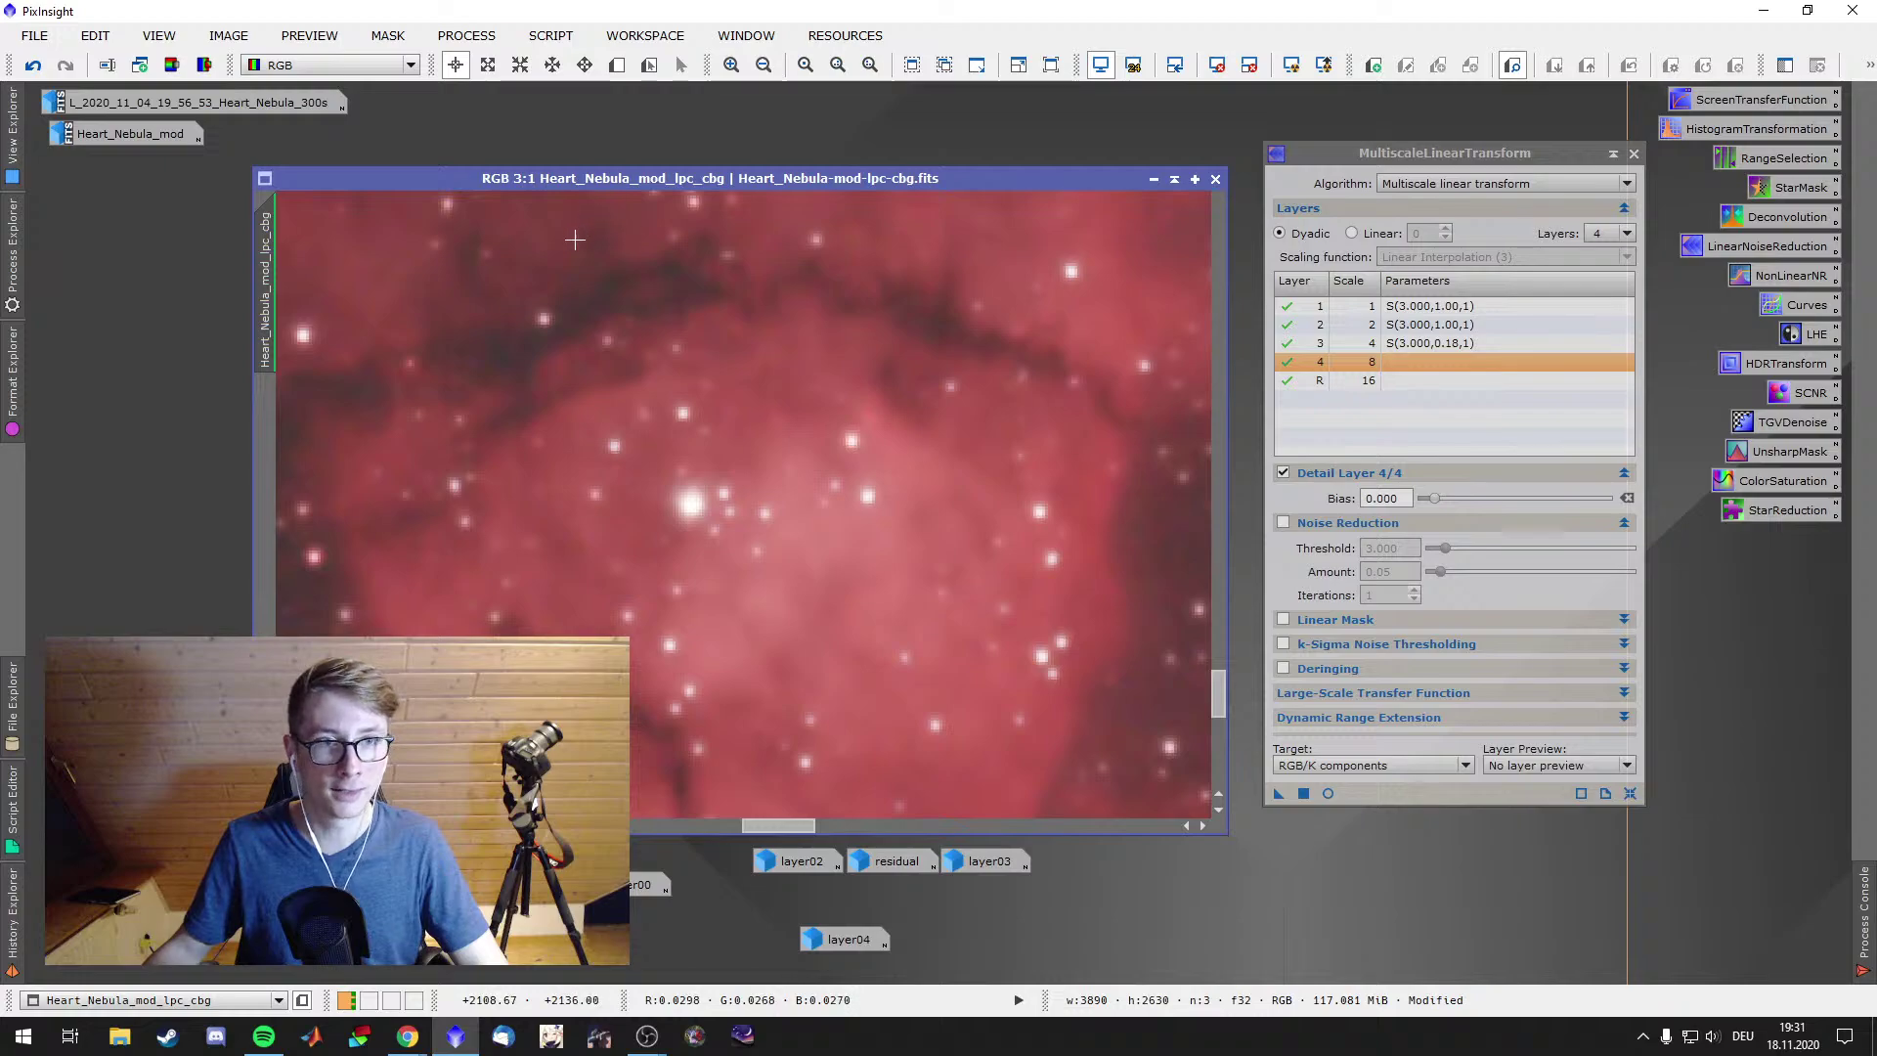
{"action": "scroll", "coordinate": [907, 584], "scroll_direction": "down", "scroll_amount": 6}
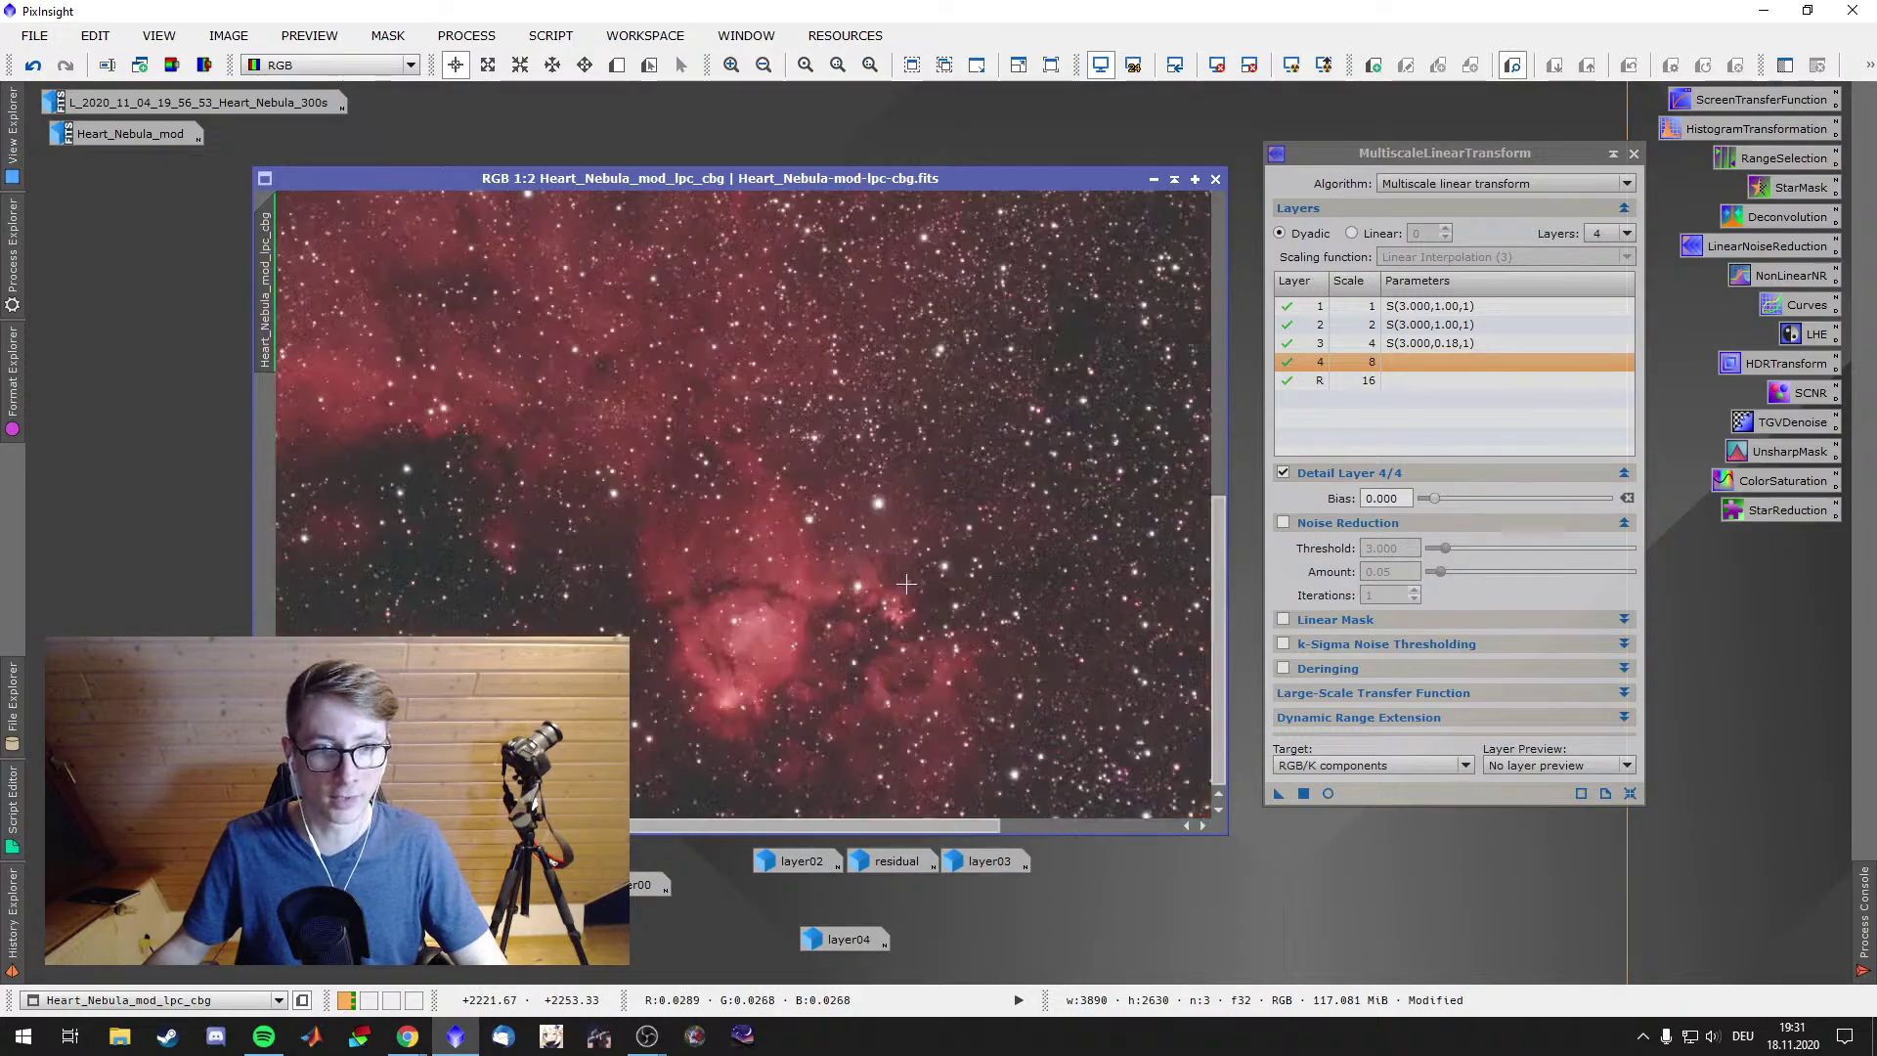
{"action": "scroll", "coordinate": [907, 583], "scroll_direction": "up", "scroll_amount": 1}
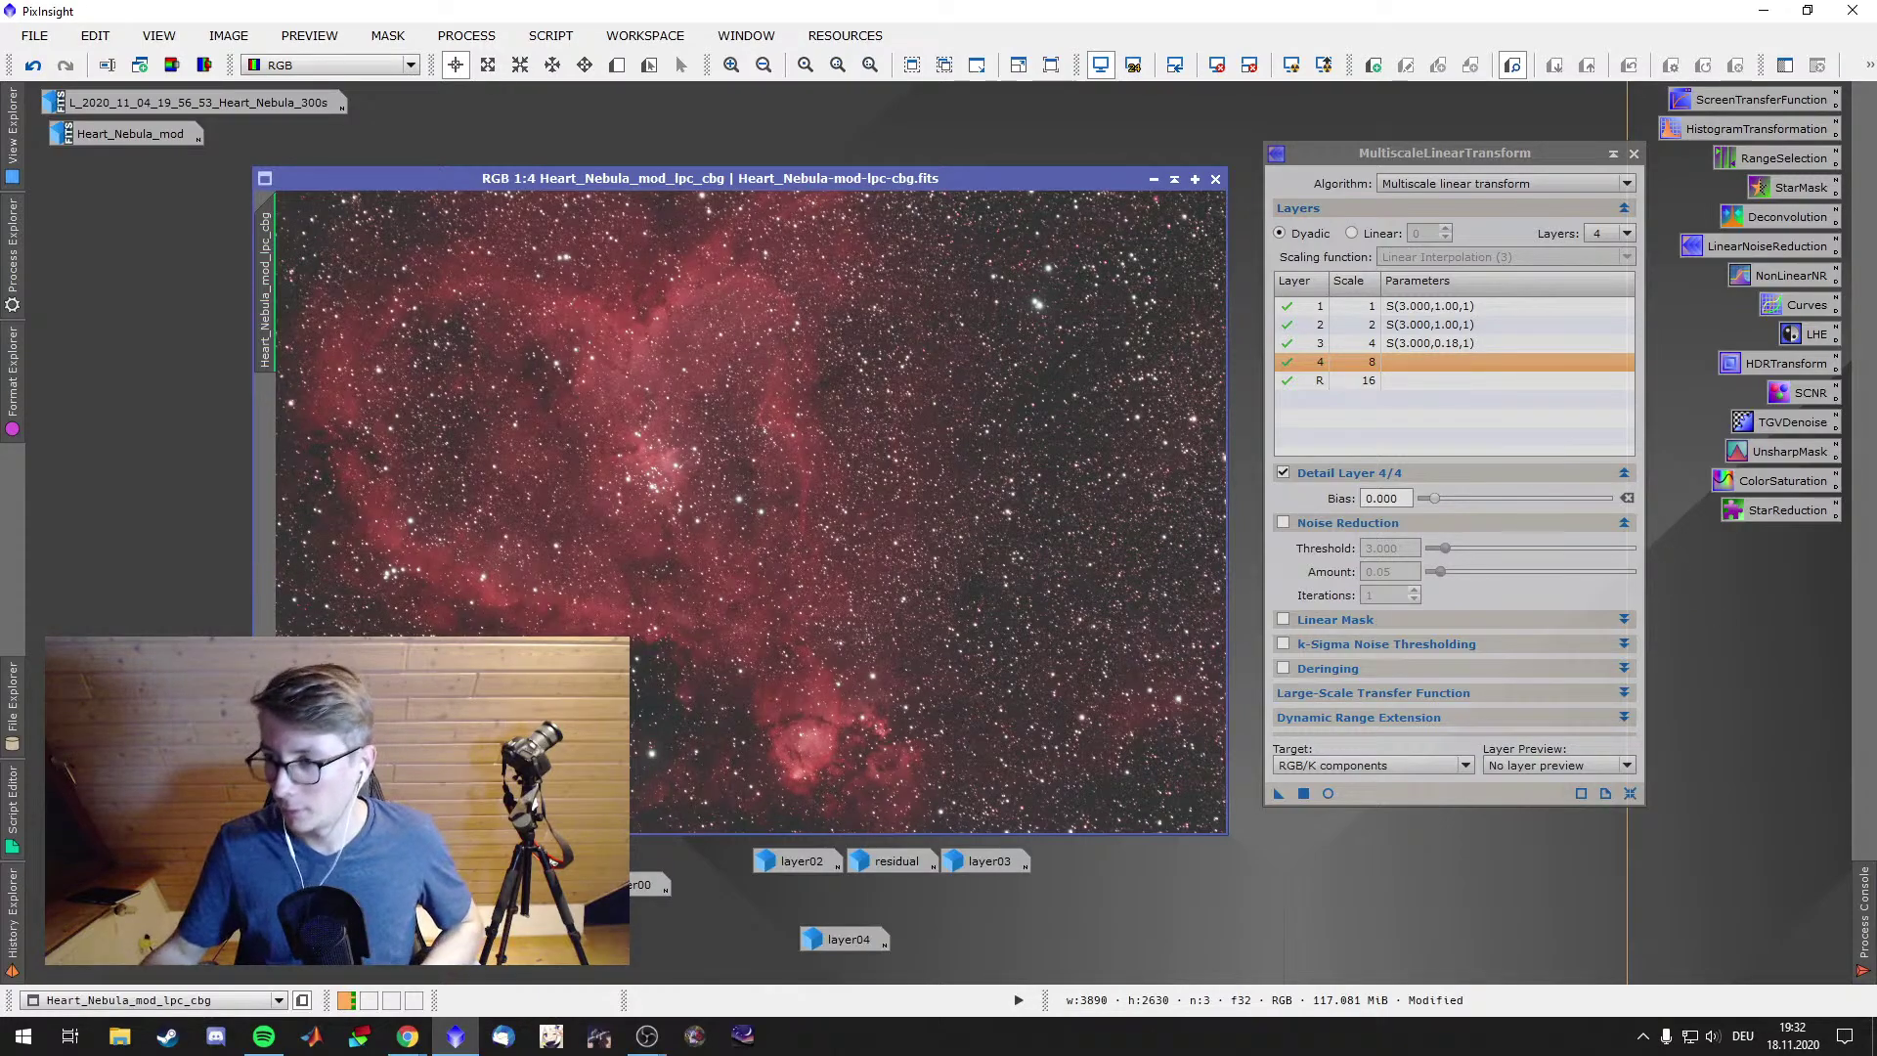
Switch to Chrome, search Google for 61EDPH II, and open the TS Optics AP 61/274 EDPH refractor page on Astroshop
{"action": "key", "text": "alt+Tab"}
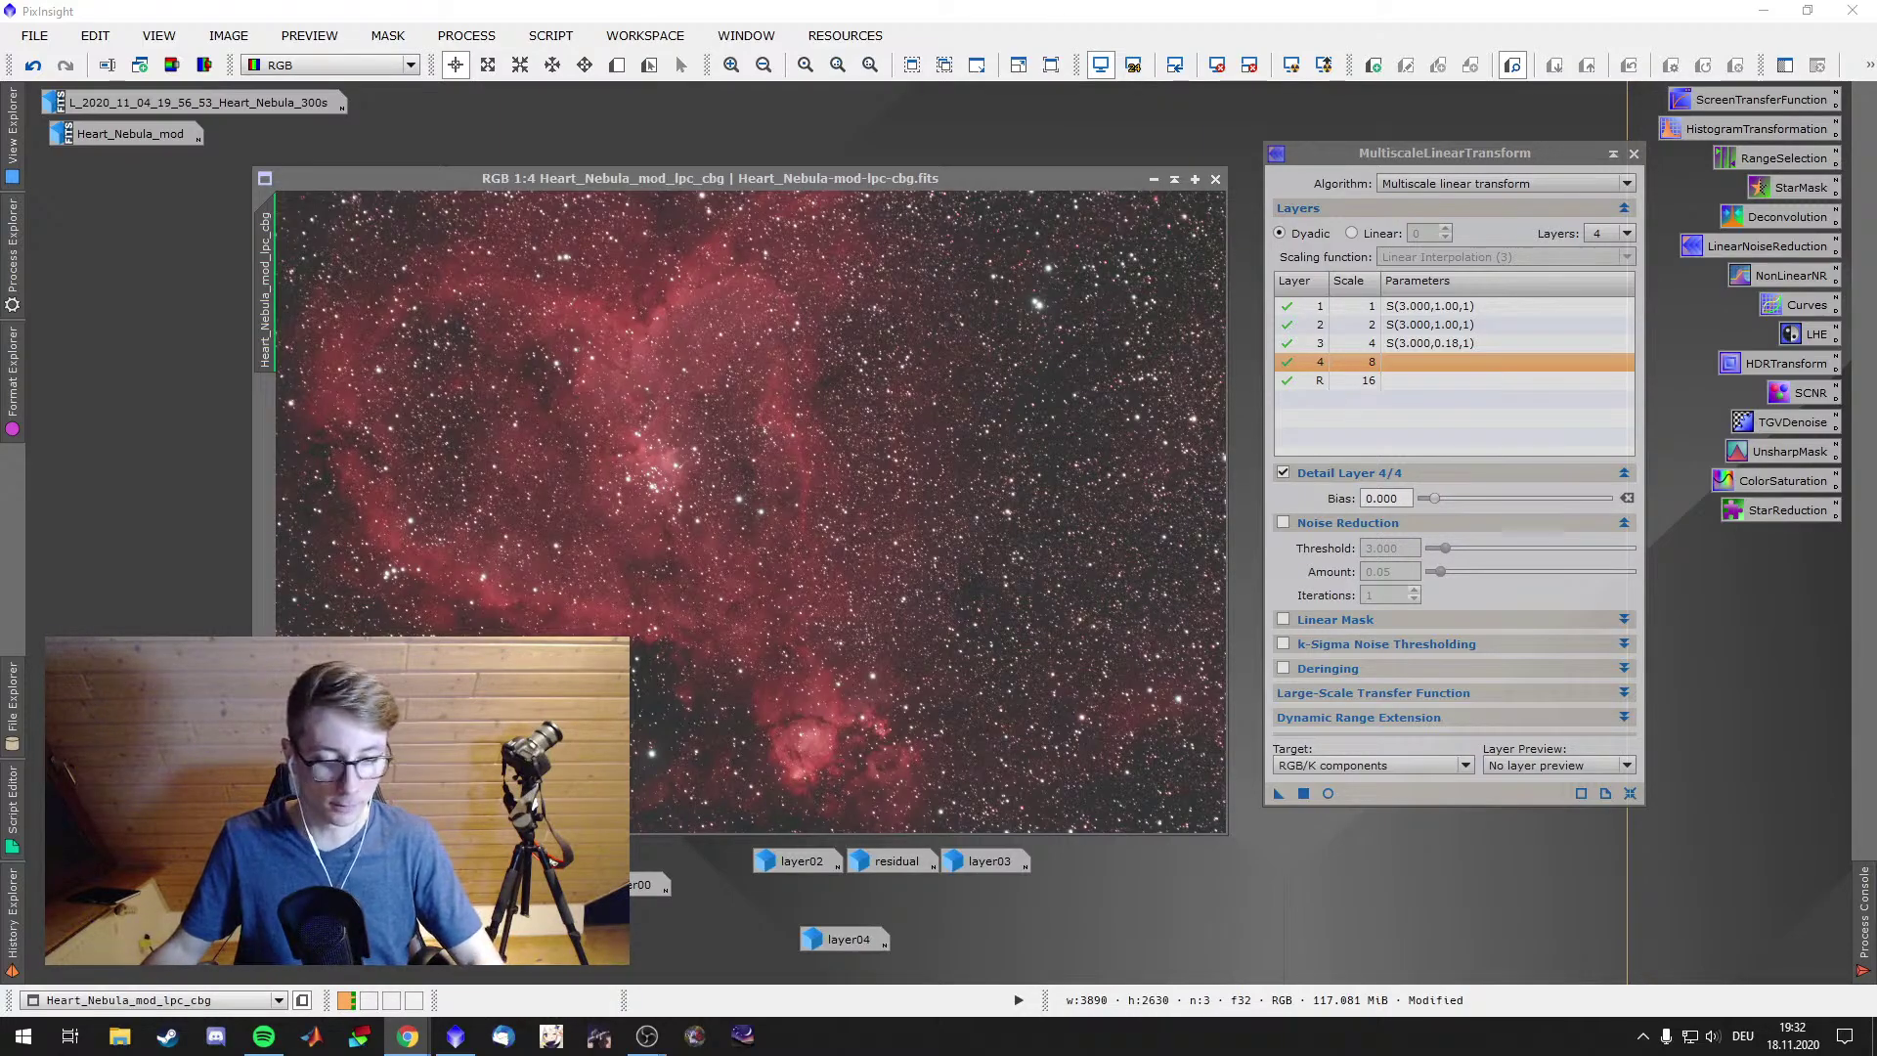
{"action": "key", "text": "alt+Tab"}
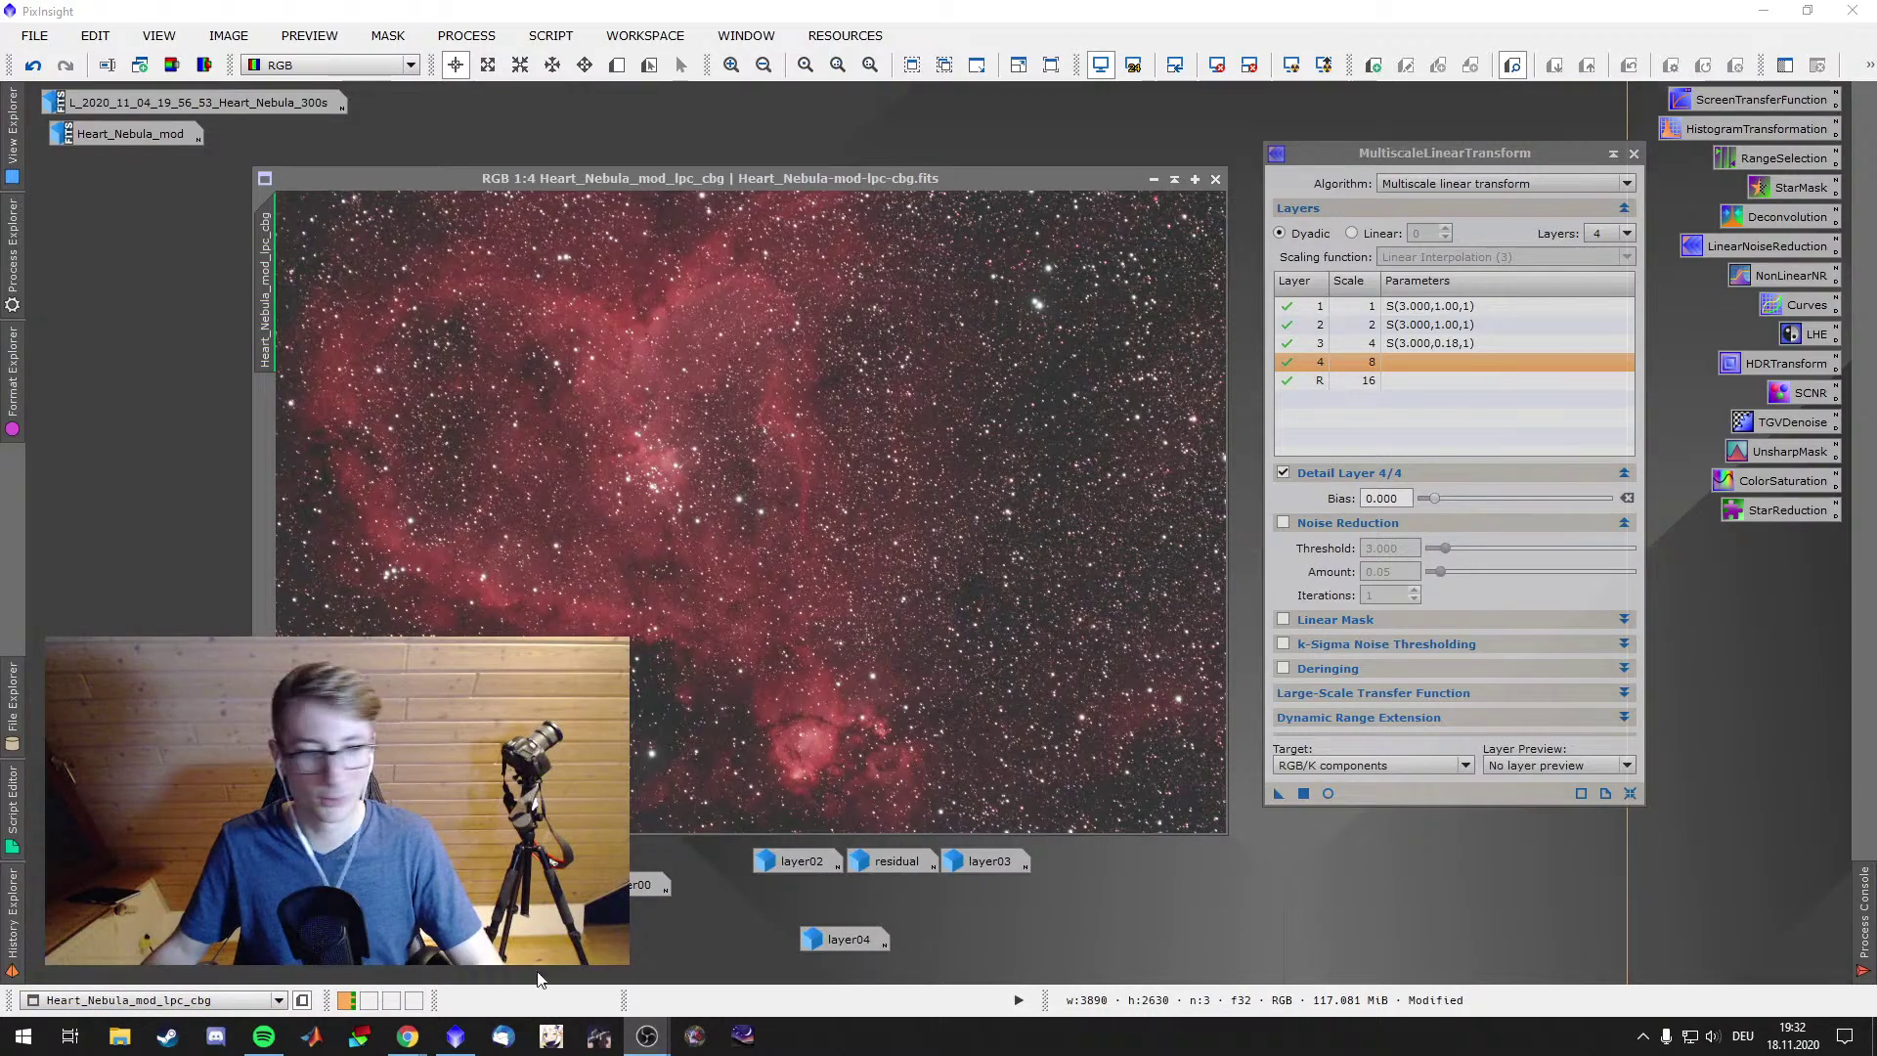
{"action": "mouse_move", "coordinate": [408, 1036]}
{"action": "left_click", "coordinate": [483, 975]}
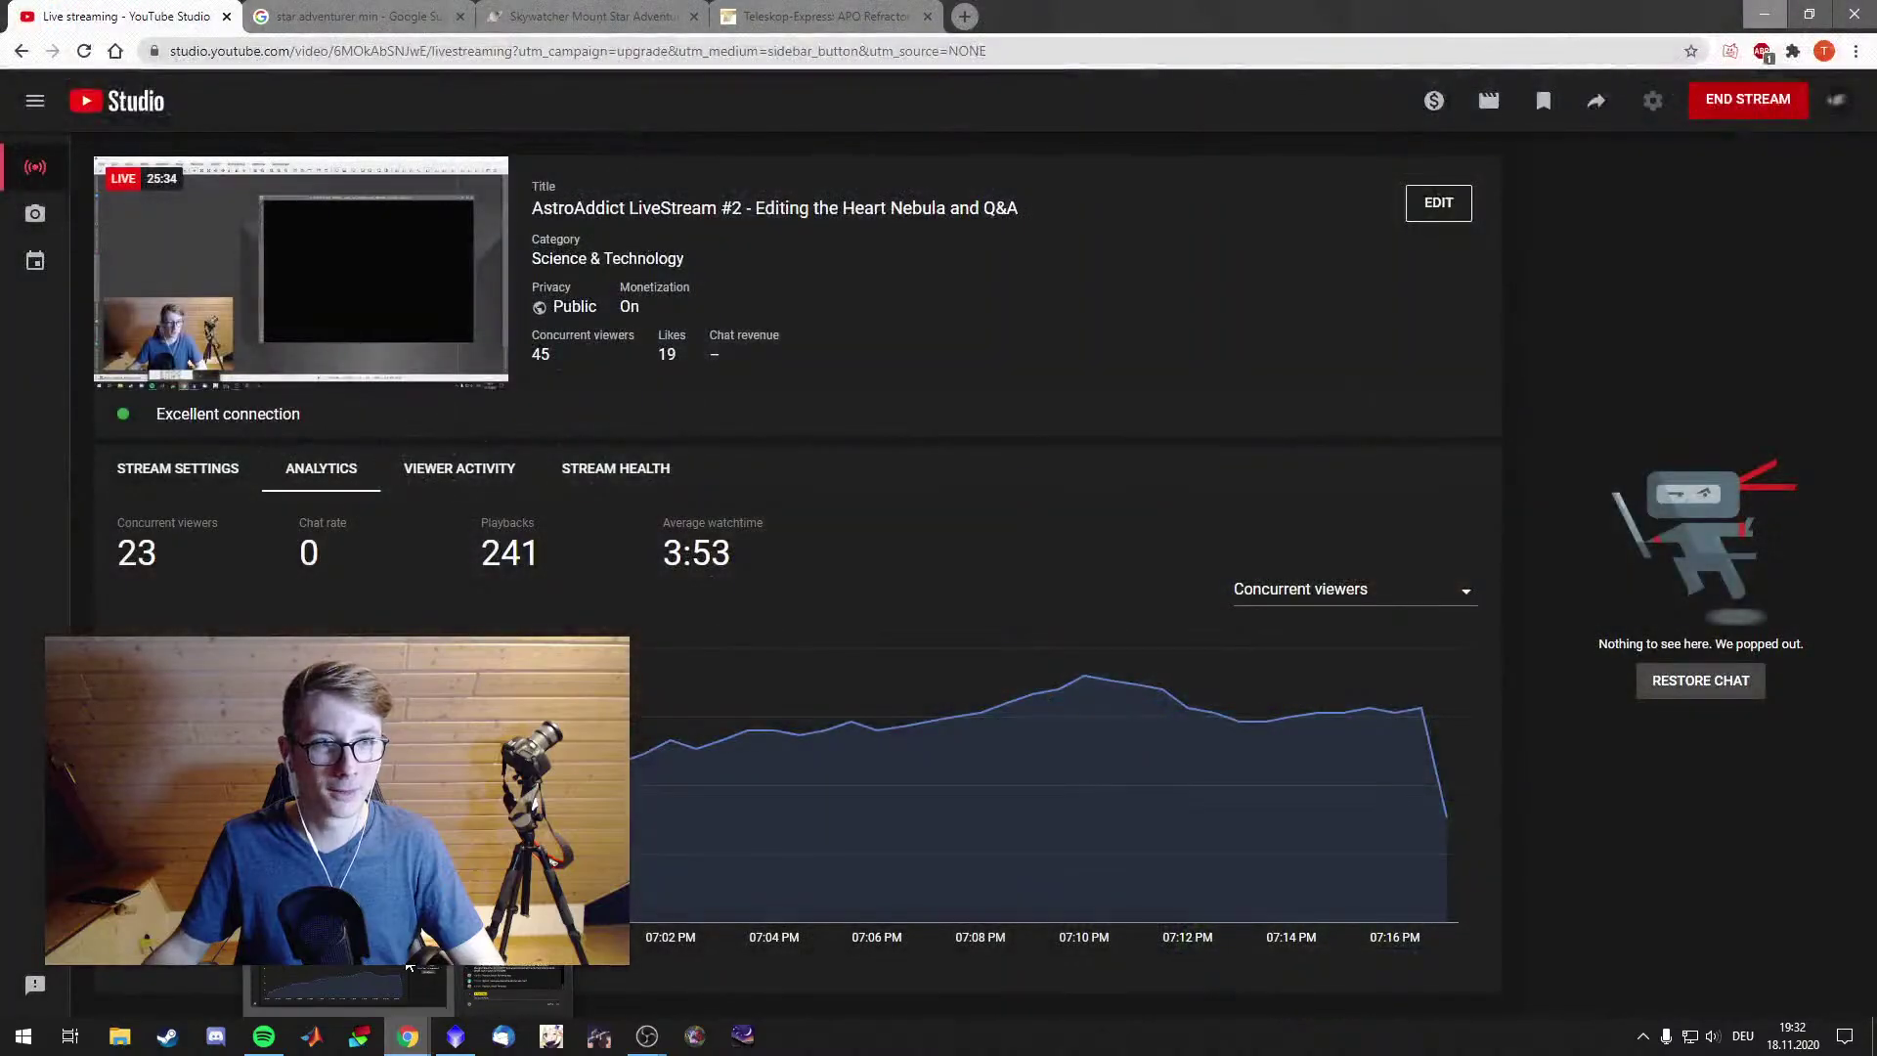
{"action": "left_click", "coordinate": [821, 17]}
{"action": "left_click", "coordinate": [965, 16]}
{"action": "type", "text": "61EDPH II"}
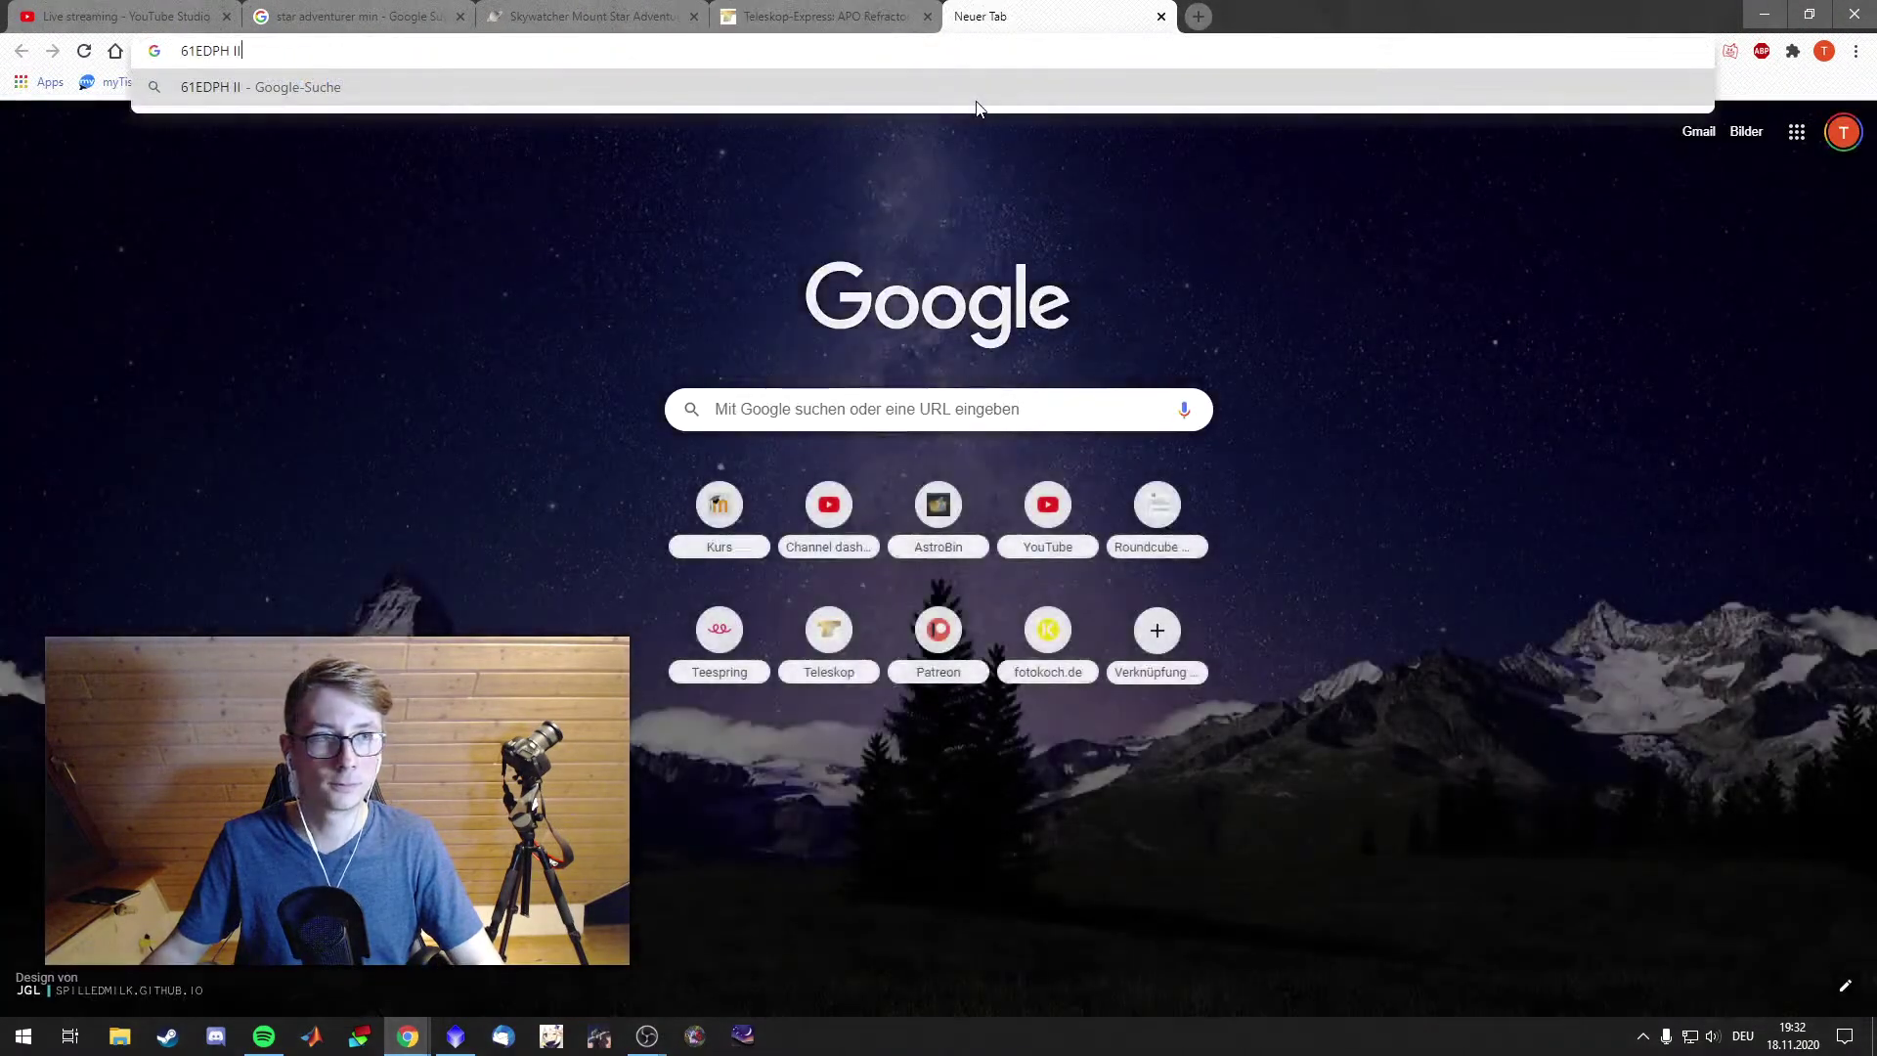
{"action": "key", "text": "Return"}
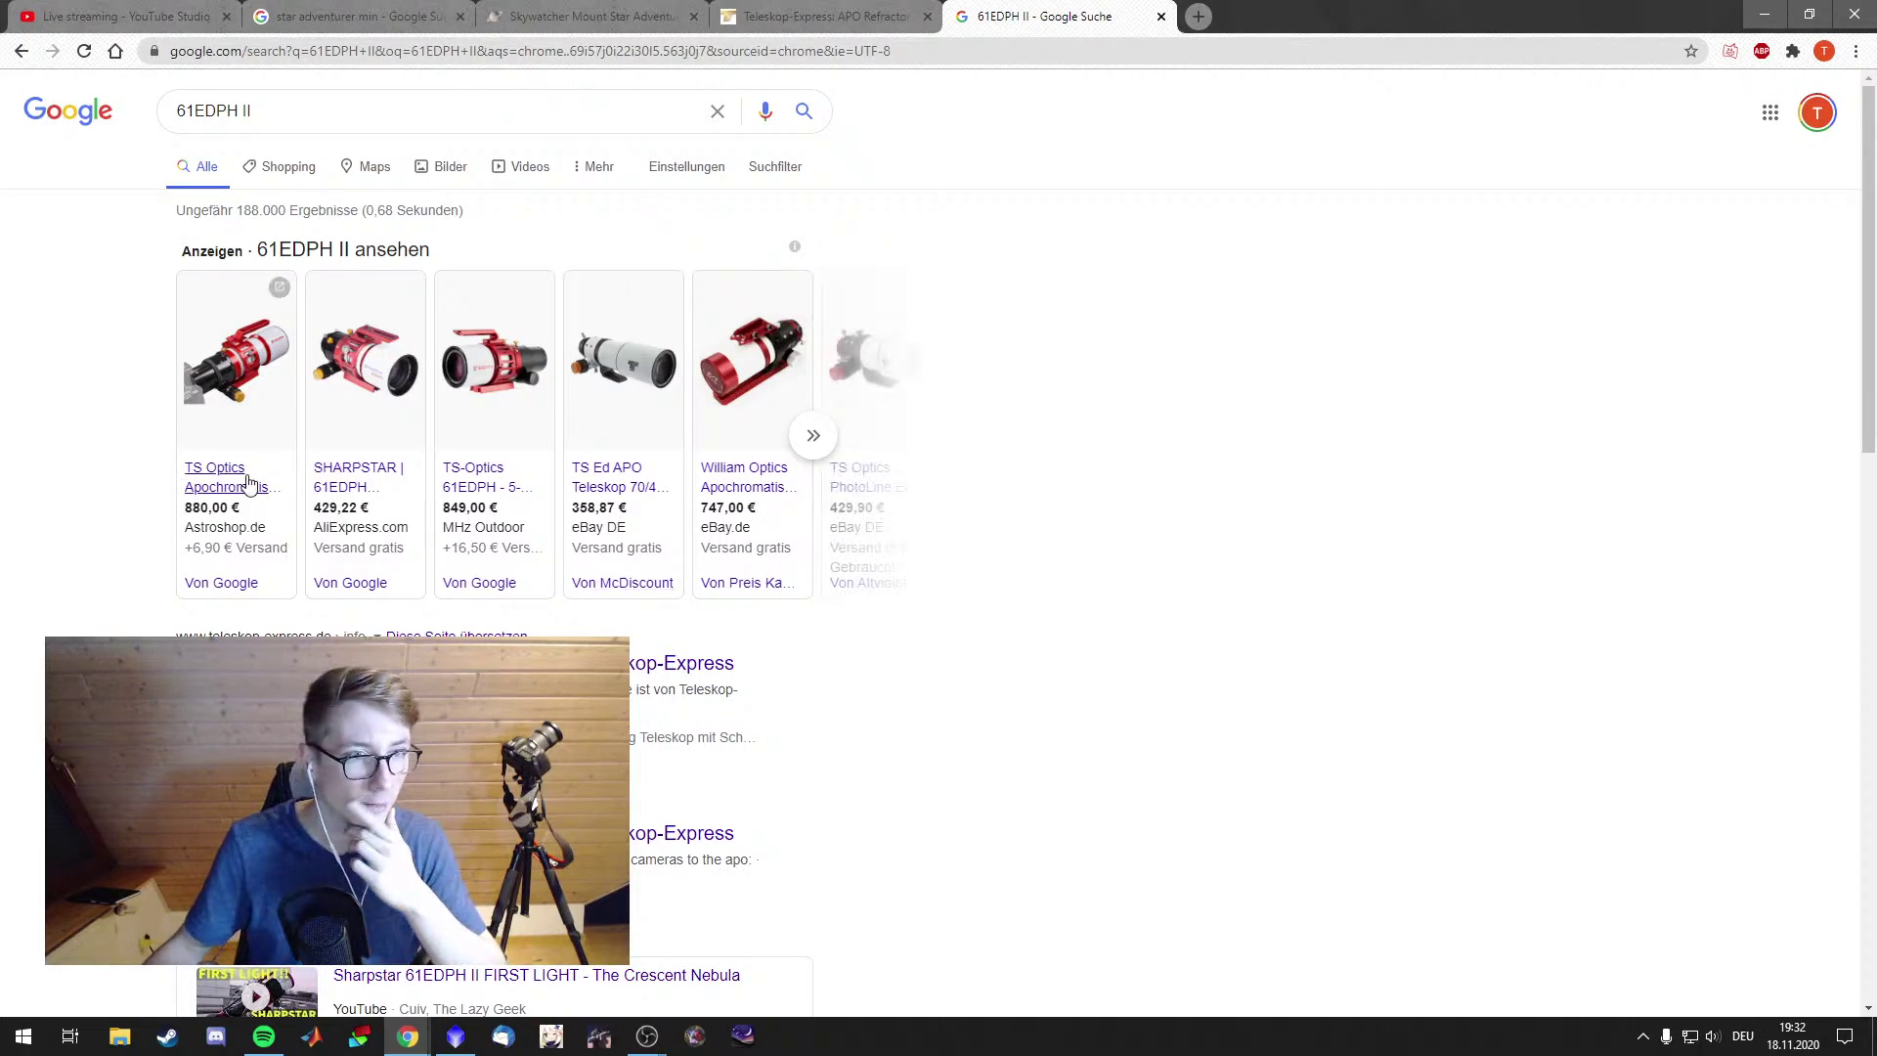
{"action": "mouse_move", "coordinate": [248, 483]}
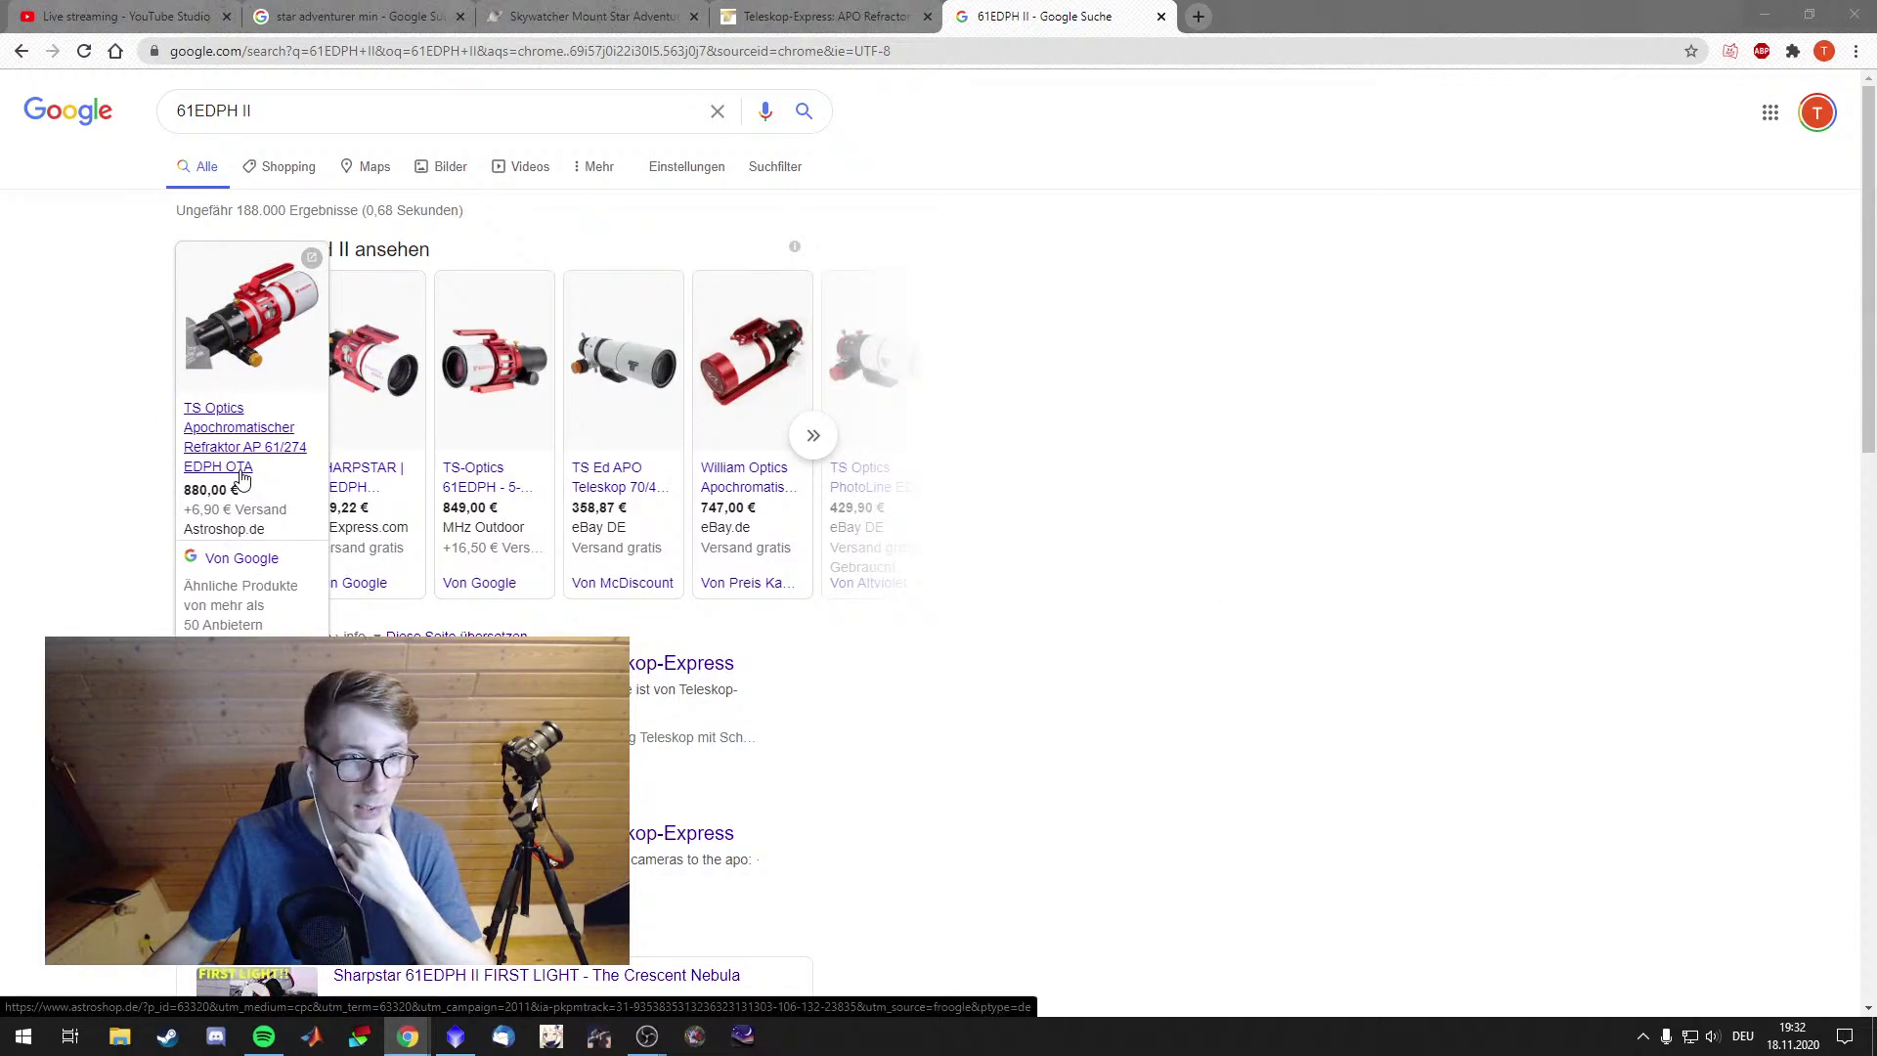
{"action": "left_click", "coordinate": [242, 478]}
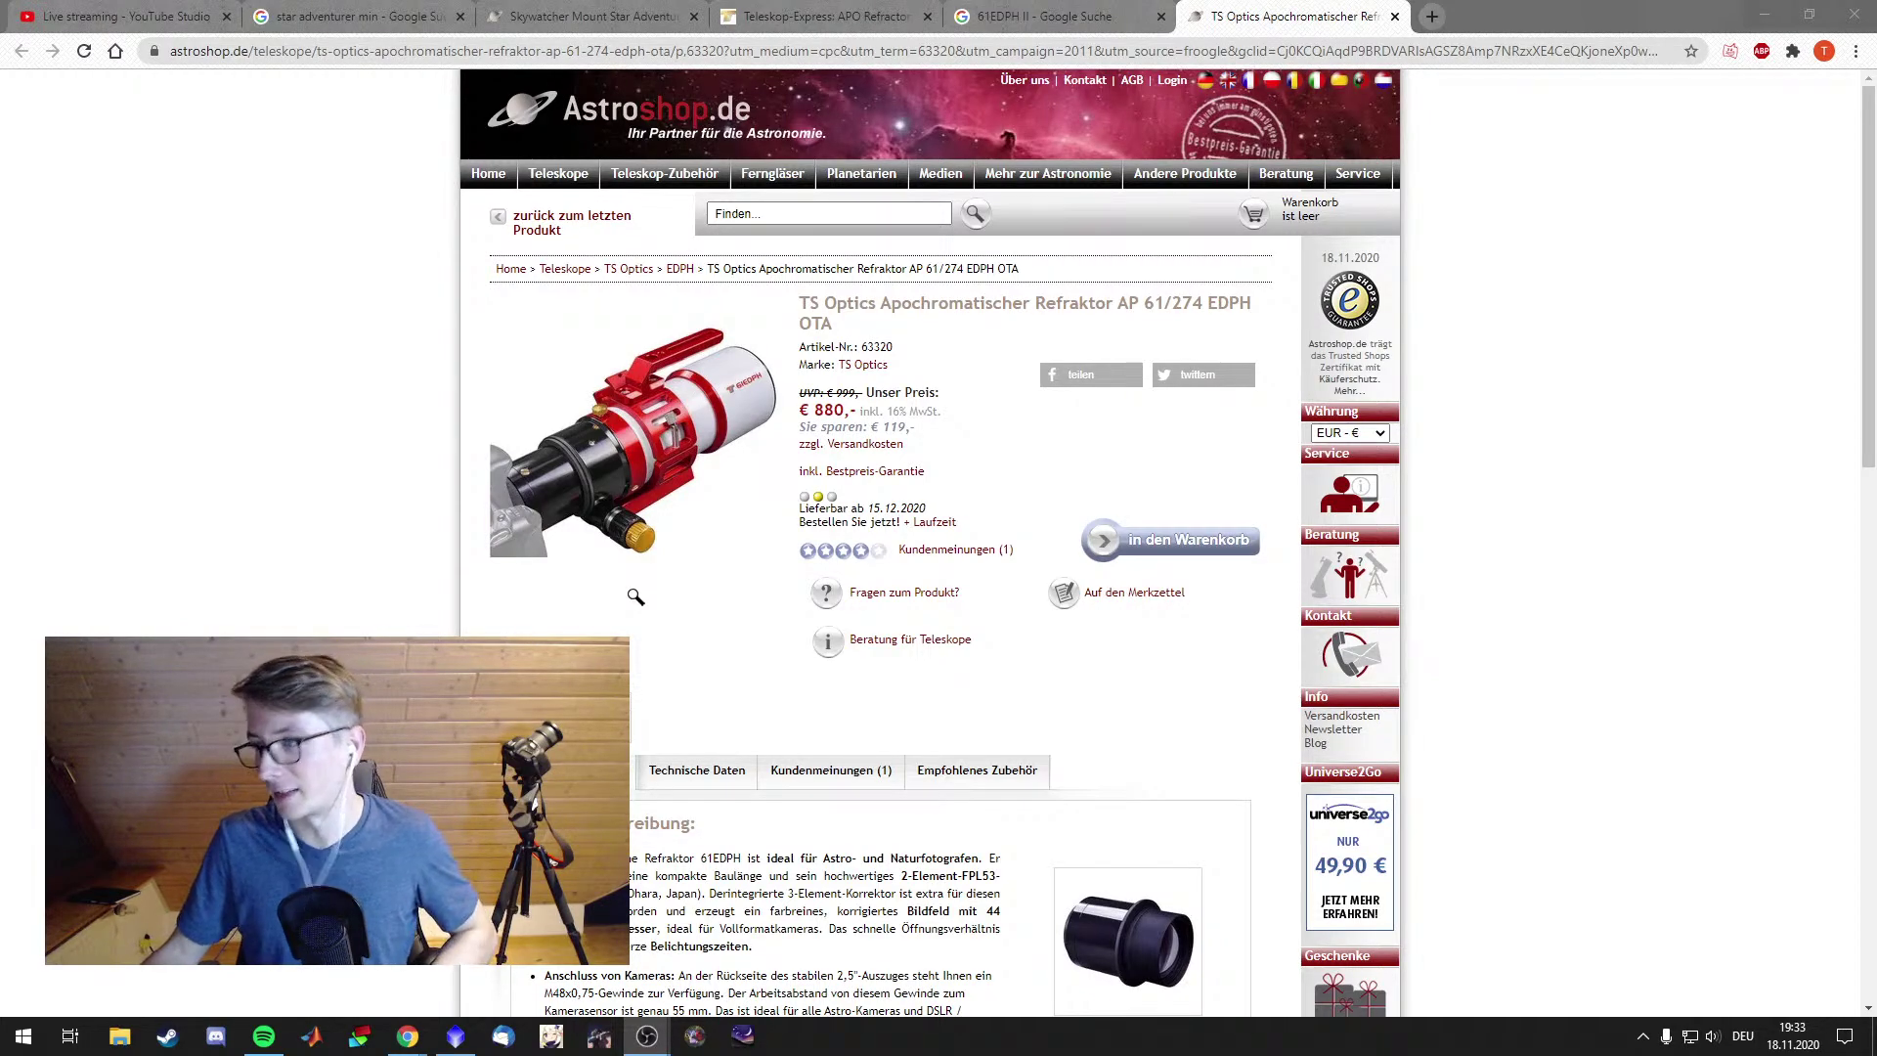
Show the Astroshop refractor page once more in Chrome and return to PixInsight
{"action": "left_click", "coordinate": [455, 1036]}
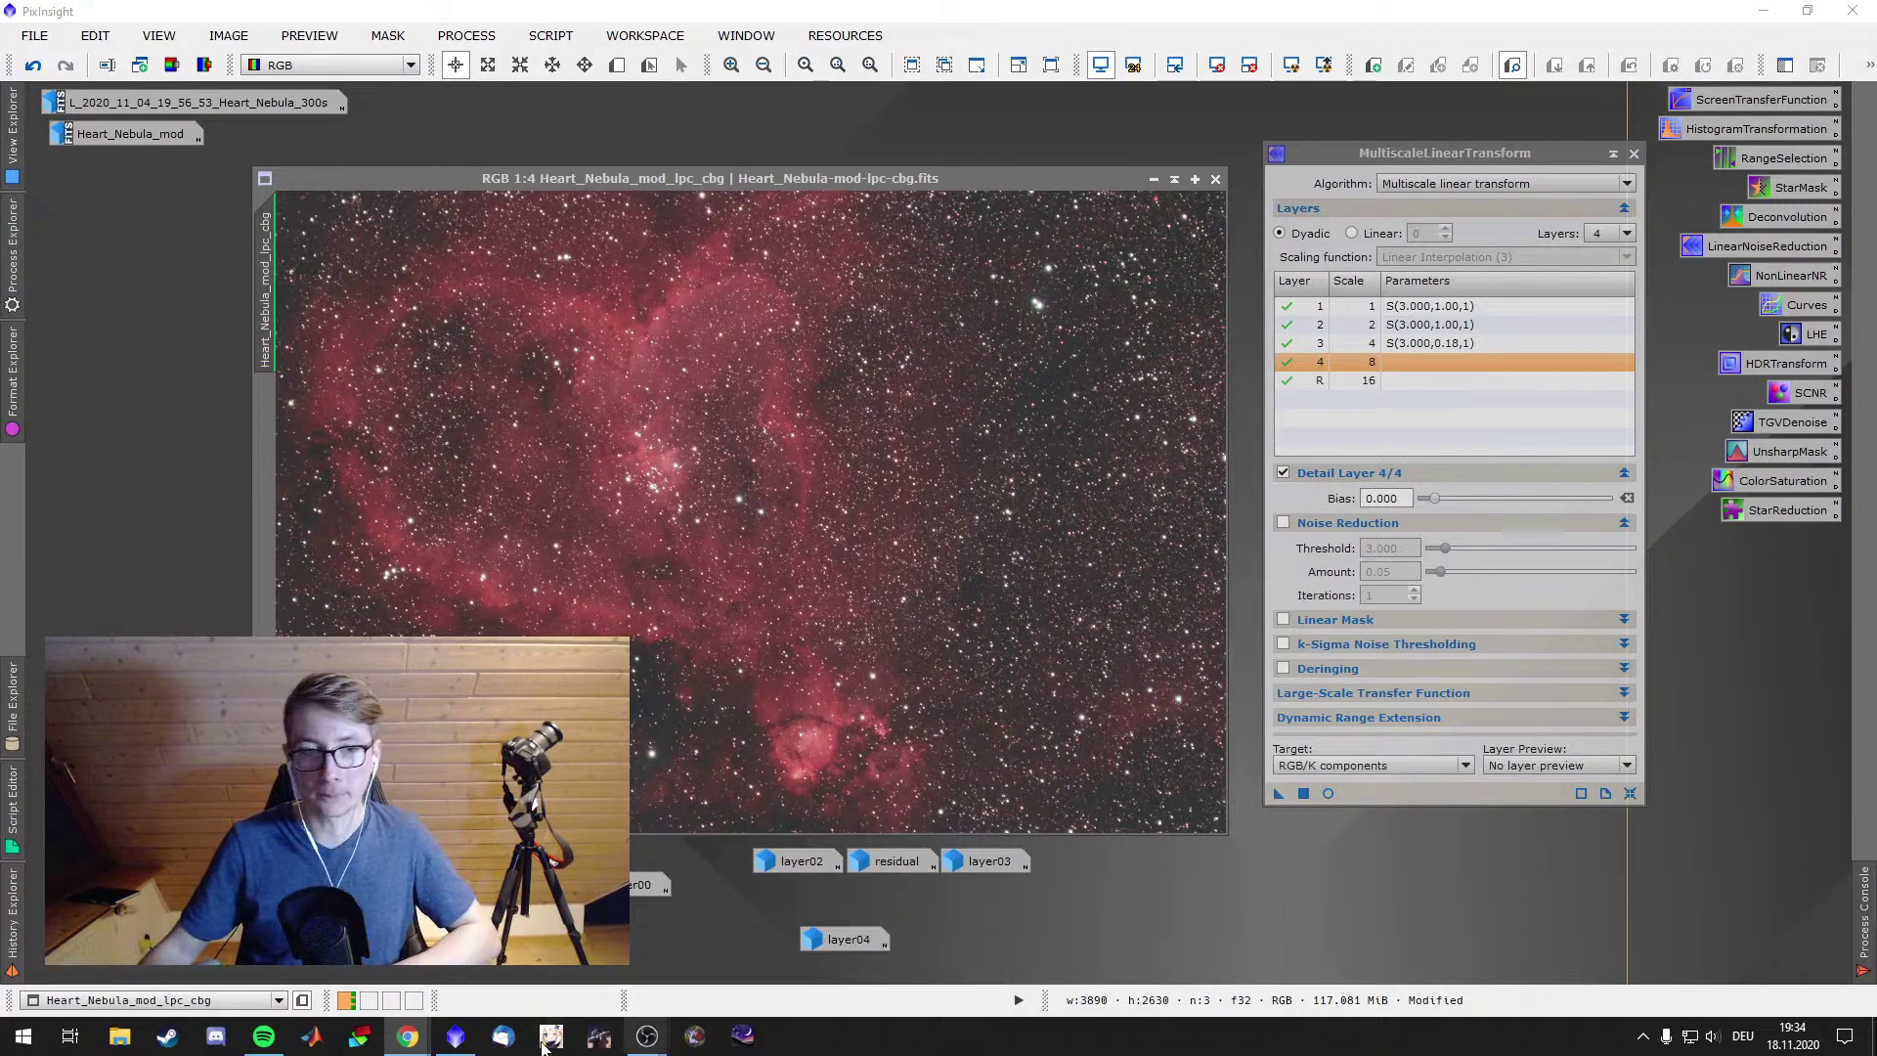
{"action": "mouse_move", "coordinate": [407, 1036]}
{"action": "left_click", "coordinate": [460, 996]}
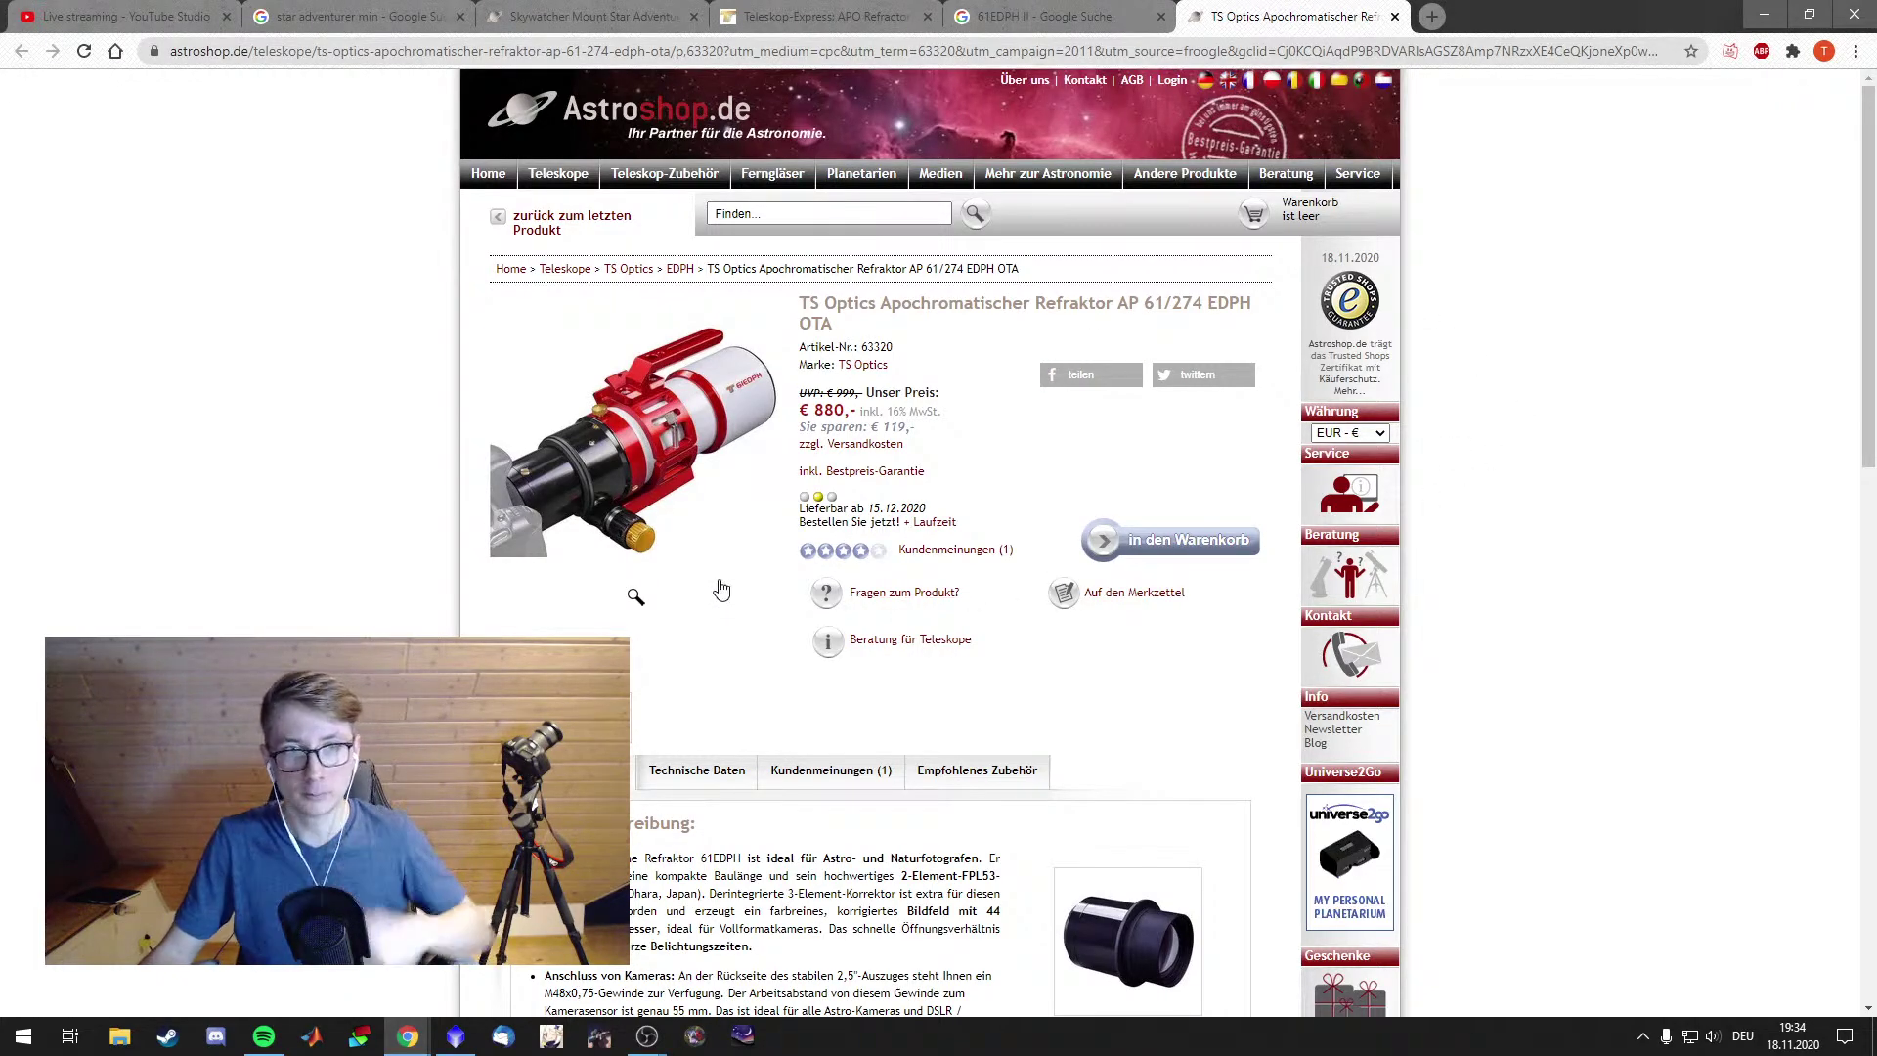
{"action": "left_click", "coordinate": [1750, 18]}
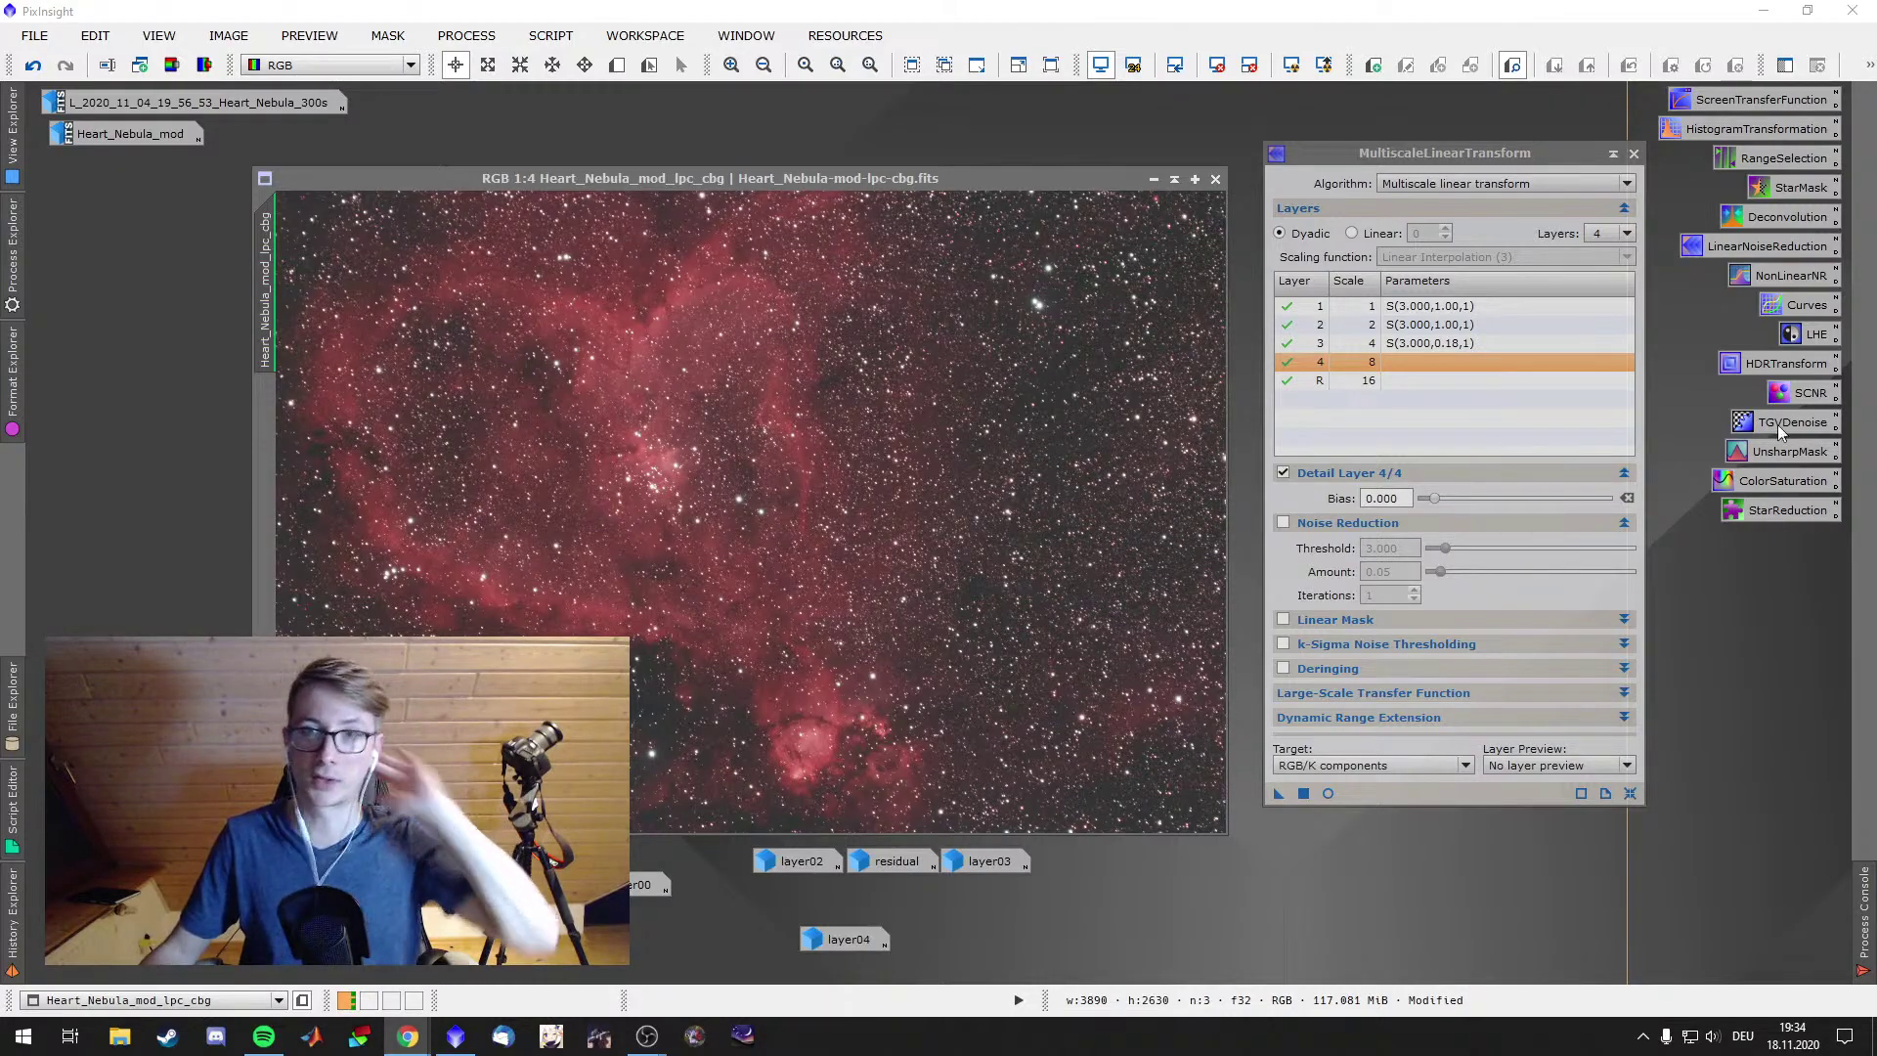
Replace the MultiscaleLinearTransform dialog with ScreenTransferFunction and HistogramTransformation, and redo the last multiscale transform on Heart_Nebula_mod_lpc_cbg
{"action": "left_click", "coordinate": [1634, 154]}
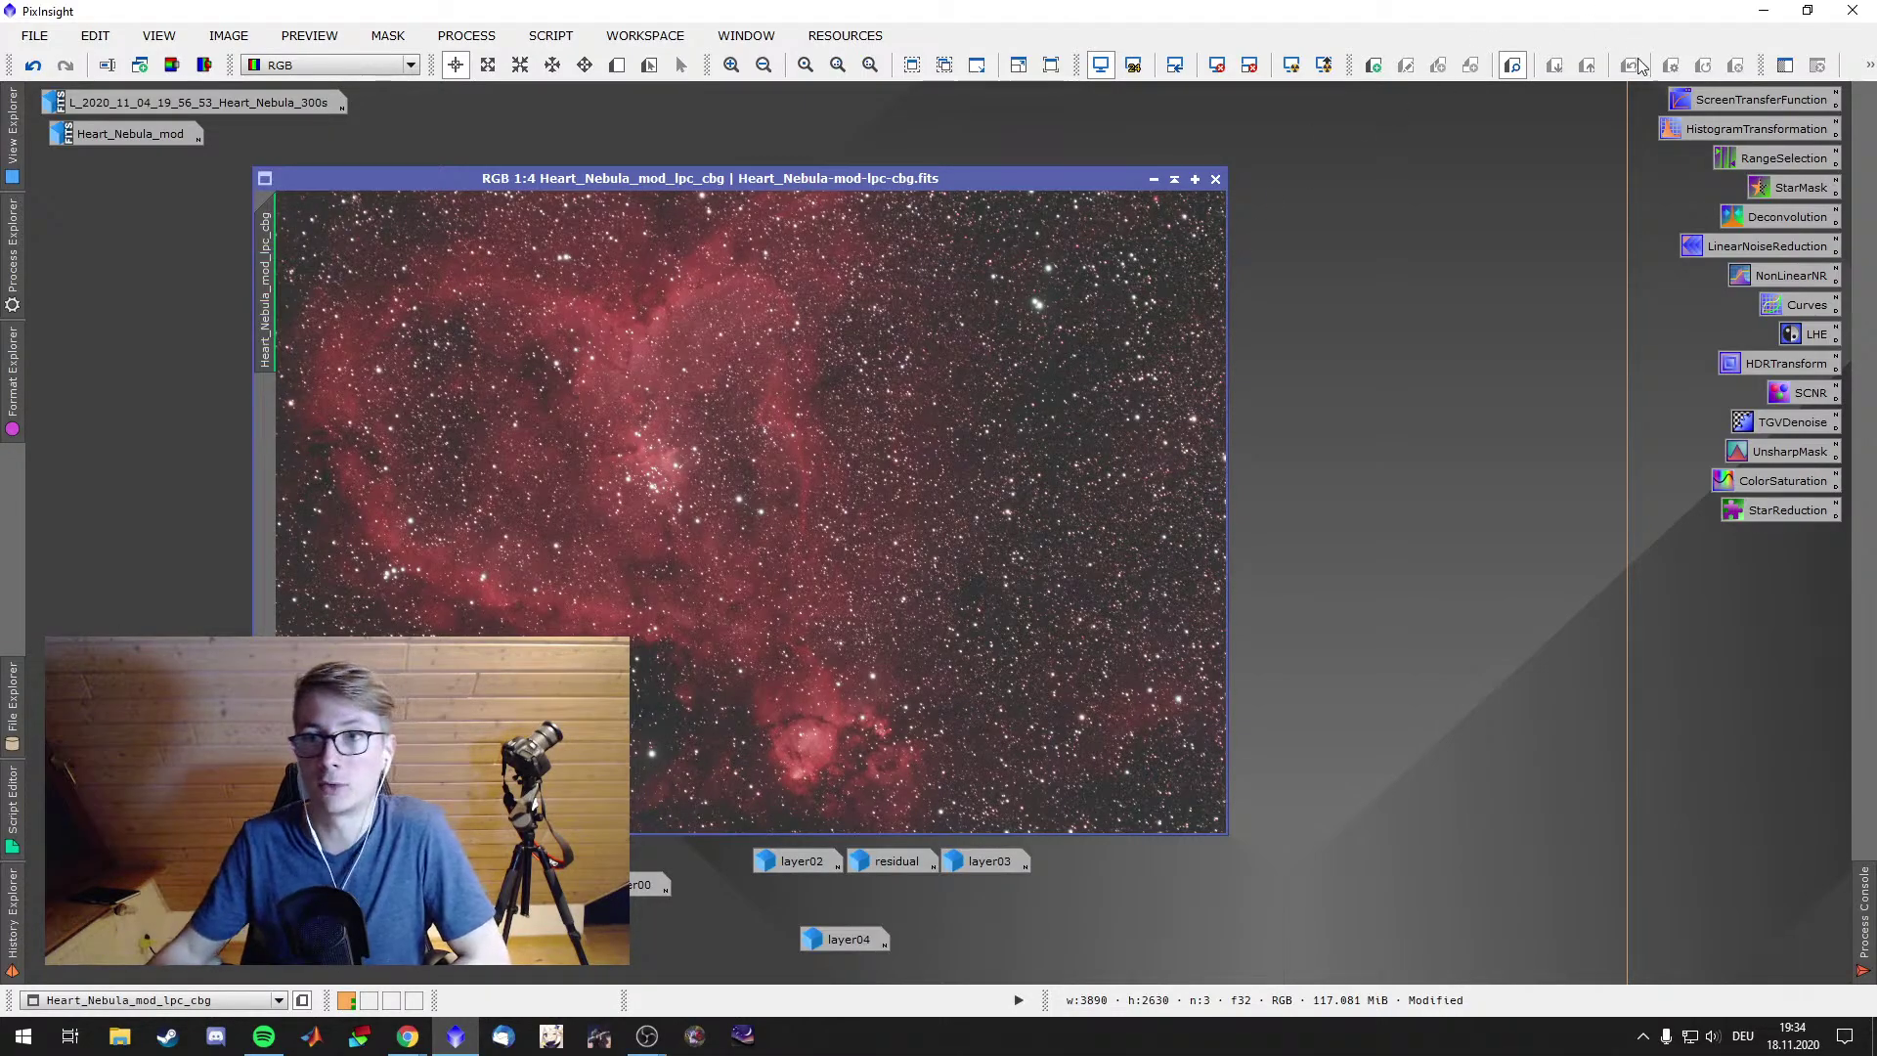
{"action": "double_click", "coordinate": [1726, 102]}
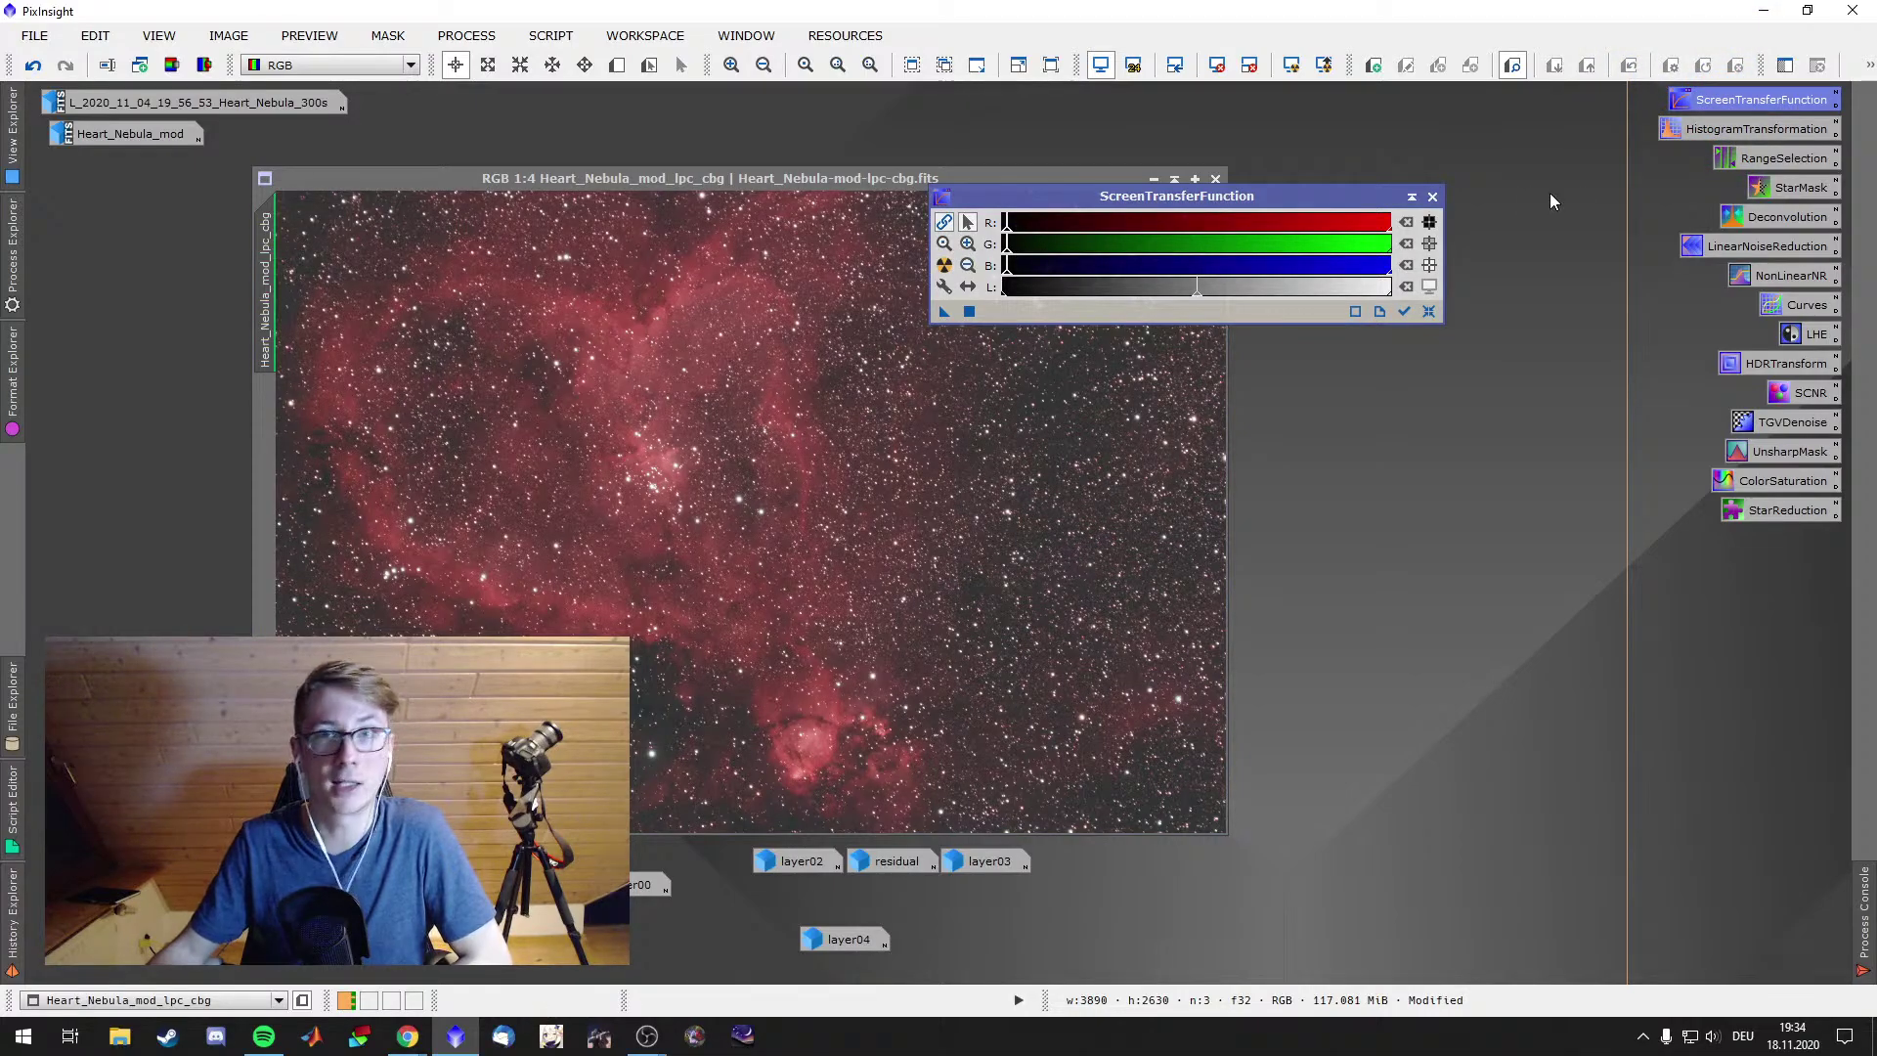
{"action": "double_click", "coordinate": [1712, 131]}
{"action": "right_click", "coordinate": [648, 408]}
{"action": "key", "text": "Escape"}
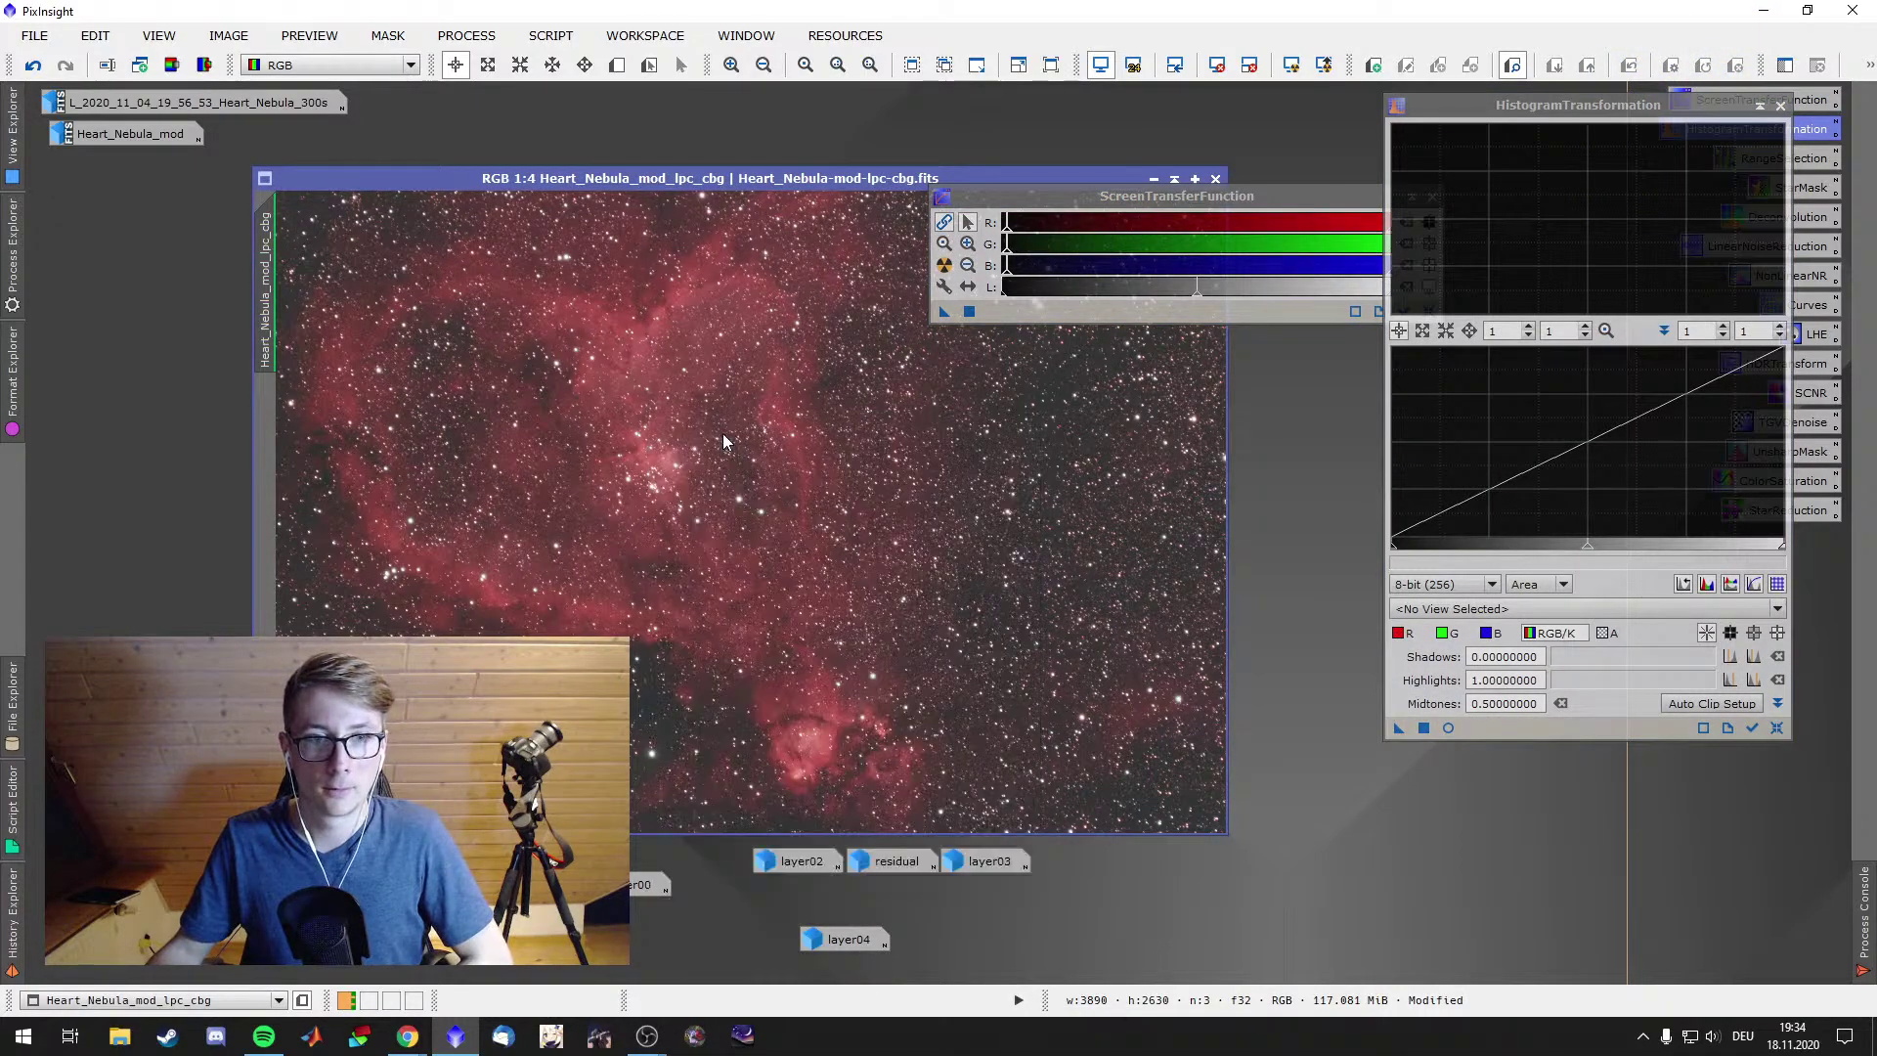
{"action": "right_click", "coordinate": [638, 372]}
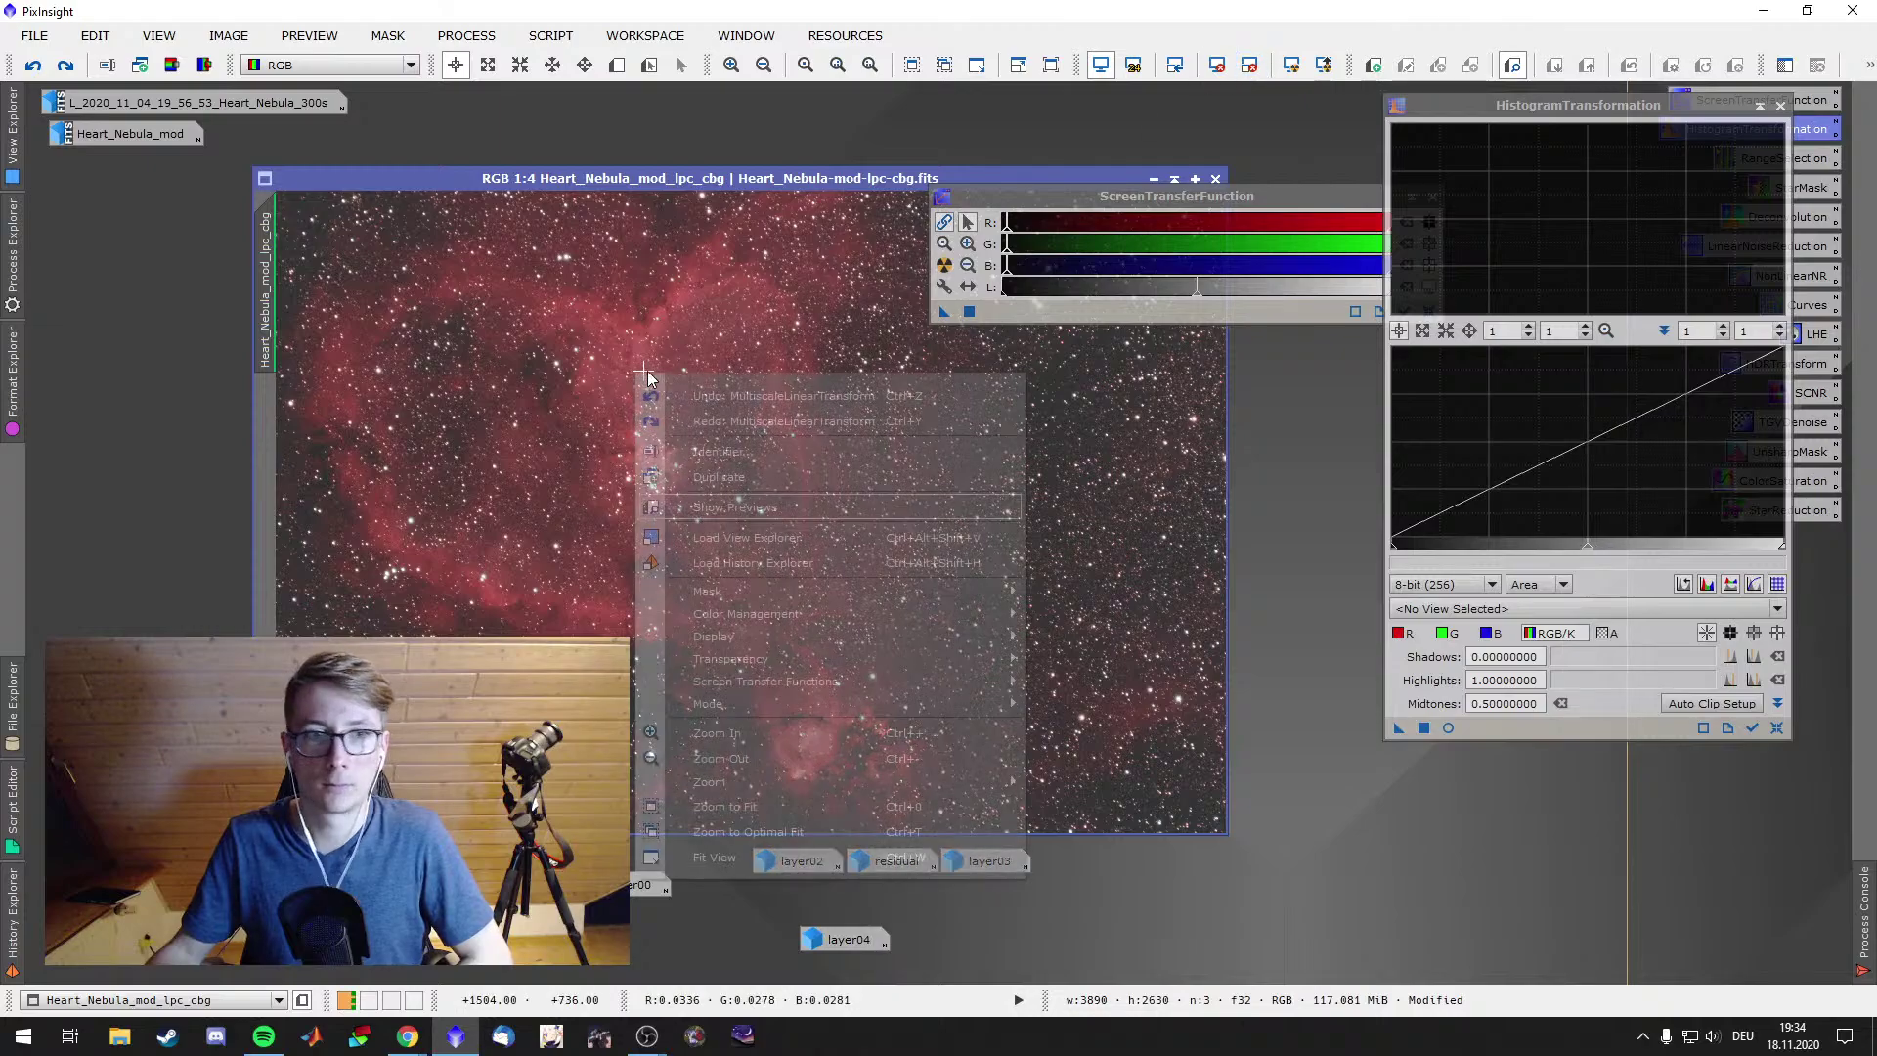
{"action": "left_click", "coordinate": [694, 418]}
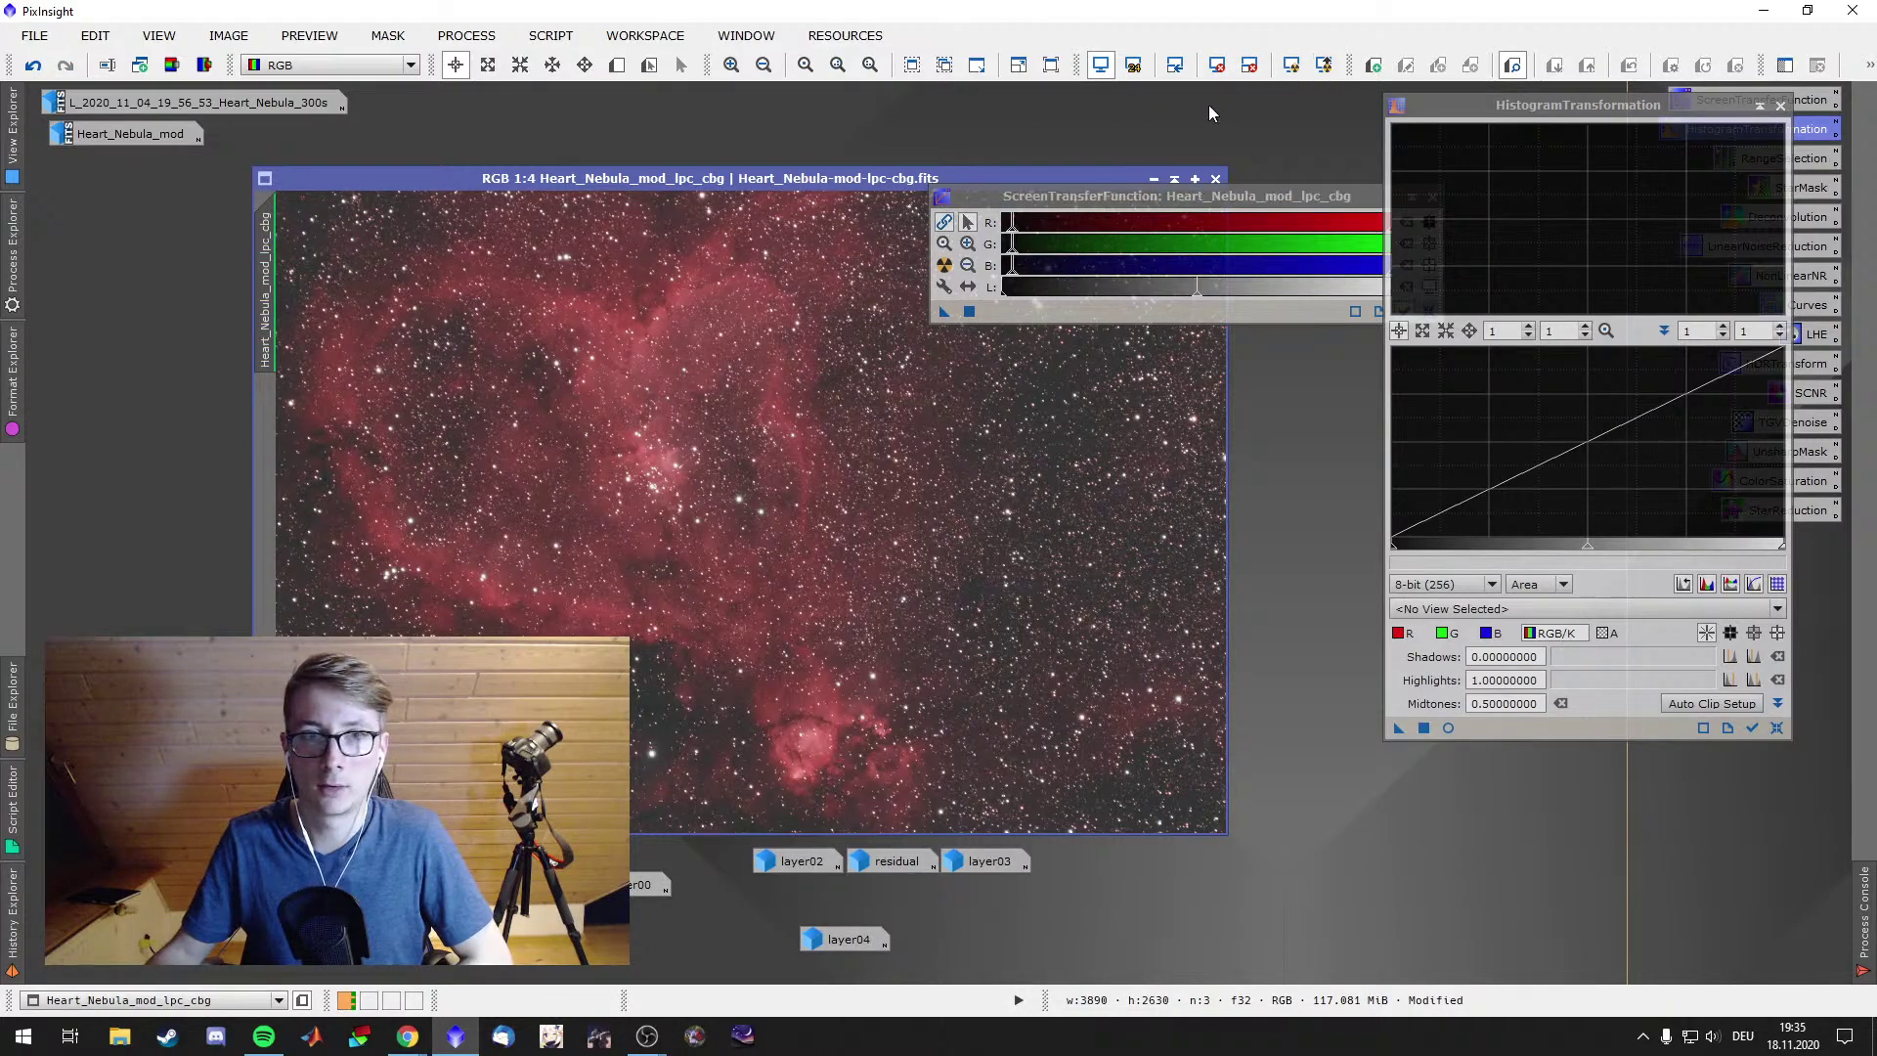
Auto-stretch the nebula image, transfer the screen stretch to HistogramTransformation, and apply it permanently with the screen stretch reset
{"action": "left_click", "coordinate": [1218, 64]}
{"action": "left_click", "coordinate": [945, 265]}
{"action": "left_click_drag", "start_coordinate": [943, 311], "coordinate": [1039, 608]}
{"action": "left_click", "coordinate": [1218, 64]}
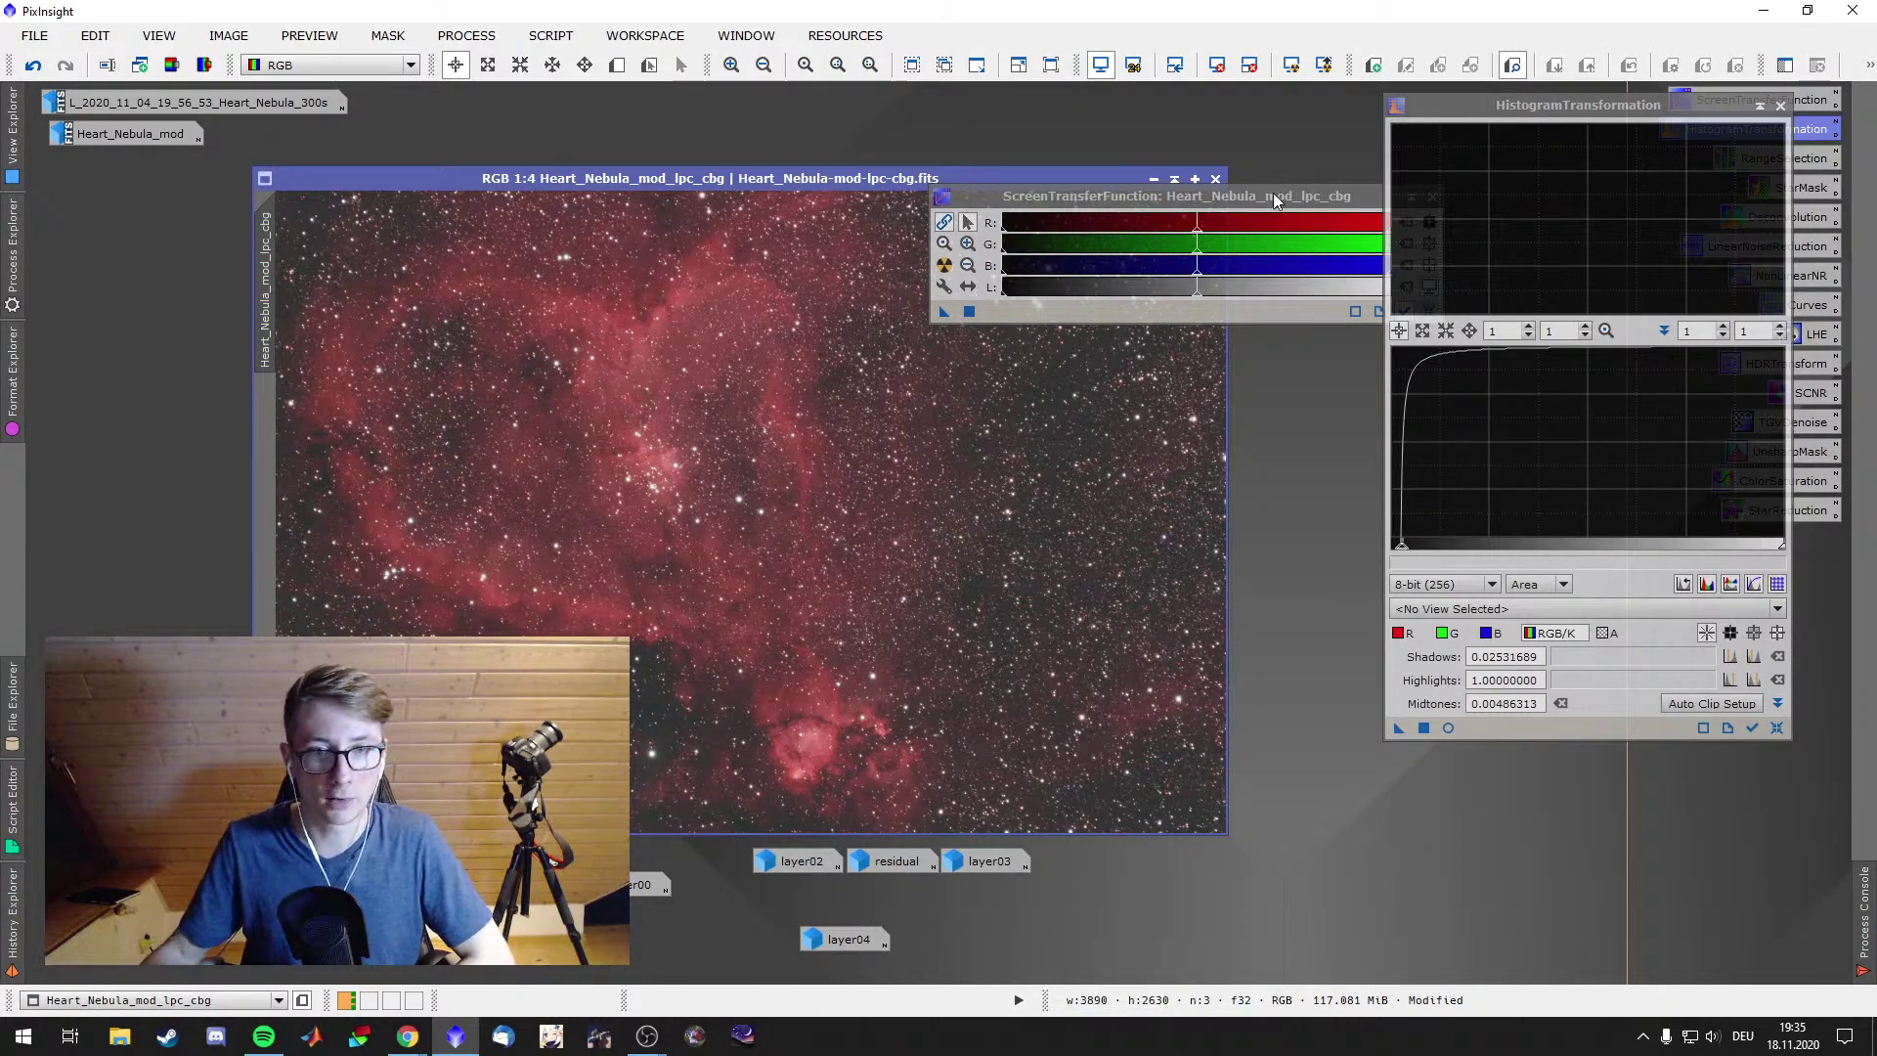
{"action": "scroll", "coordinate": [777, 546], "scroll_direction": "up", "scroll_amount": 3}
{"action": "scroll", "coordinate": [784, 550], "scroll_direction": "down", "scroll_amount": 4}
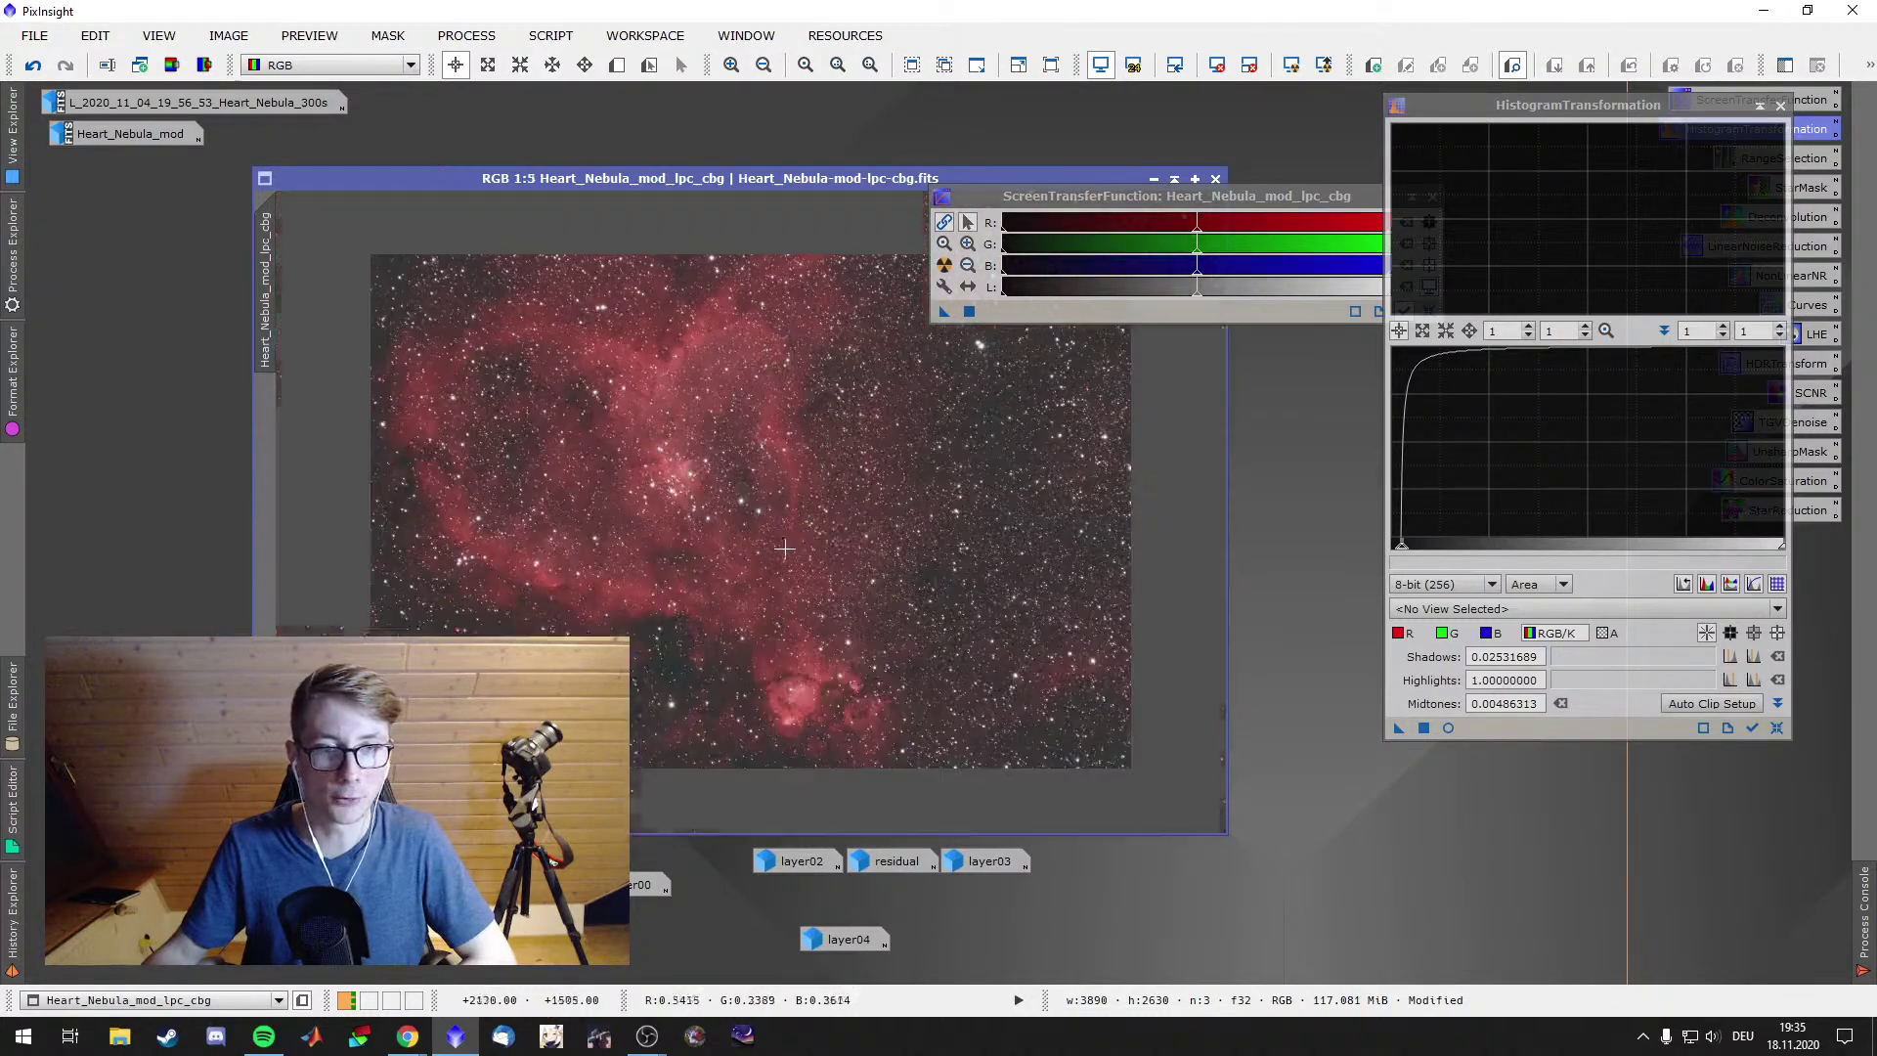
{"action": "scroll", "coordinate": [784, 550], "scroll_direction": "up", "scroll_amount": 1}
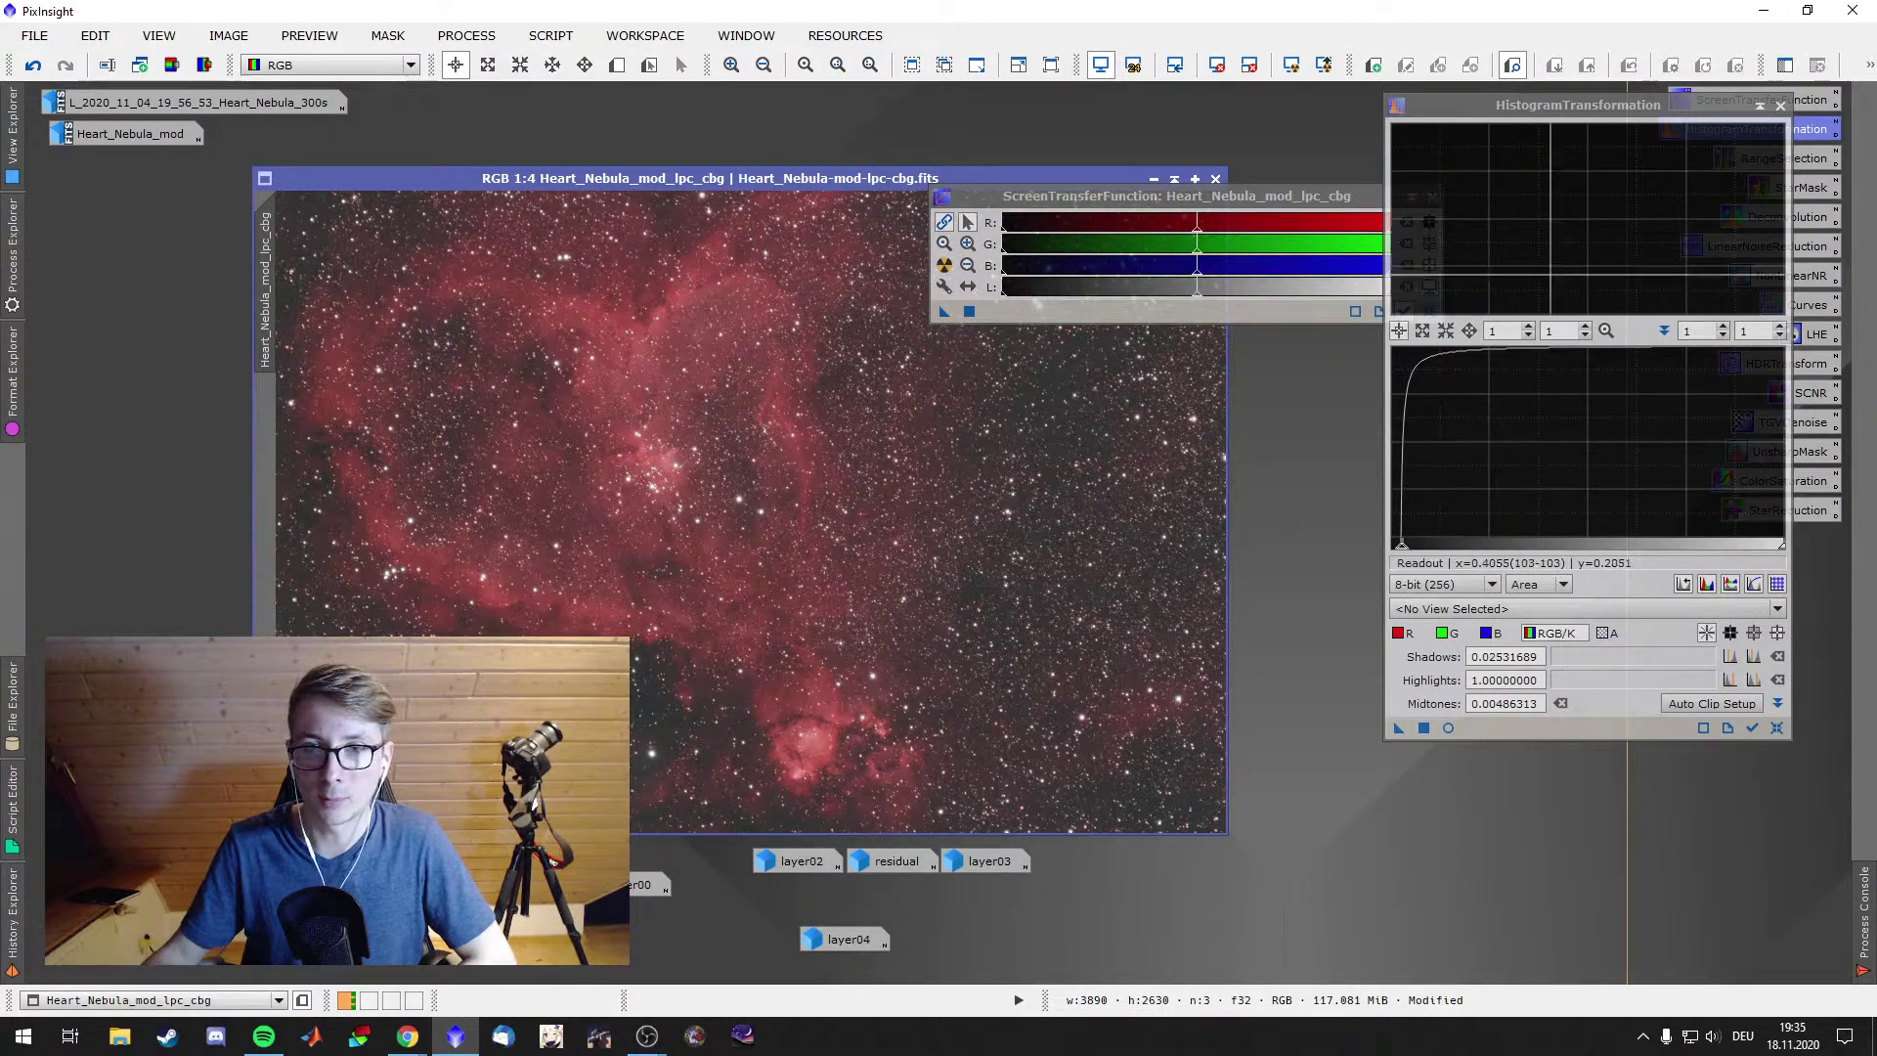
Close HistogramTransformation and ScreenTransferFunction, and undo the histogram stretch on the nebula image
{"action": "left_click", "coordinate": [1780, 106]}
{"action": "left_click", "coordinate": [1426, 195]}
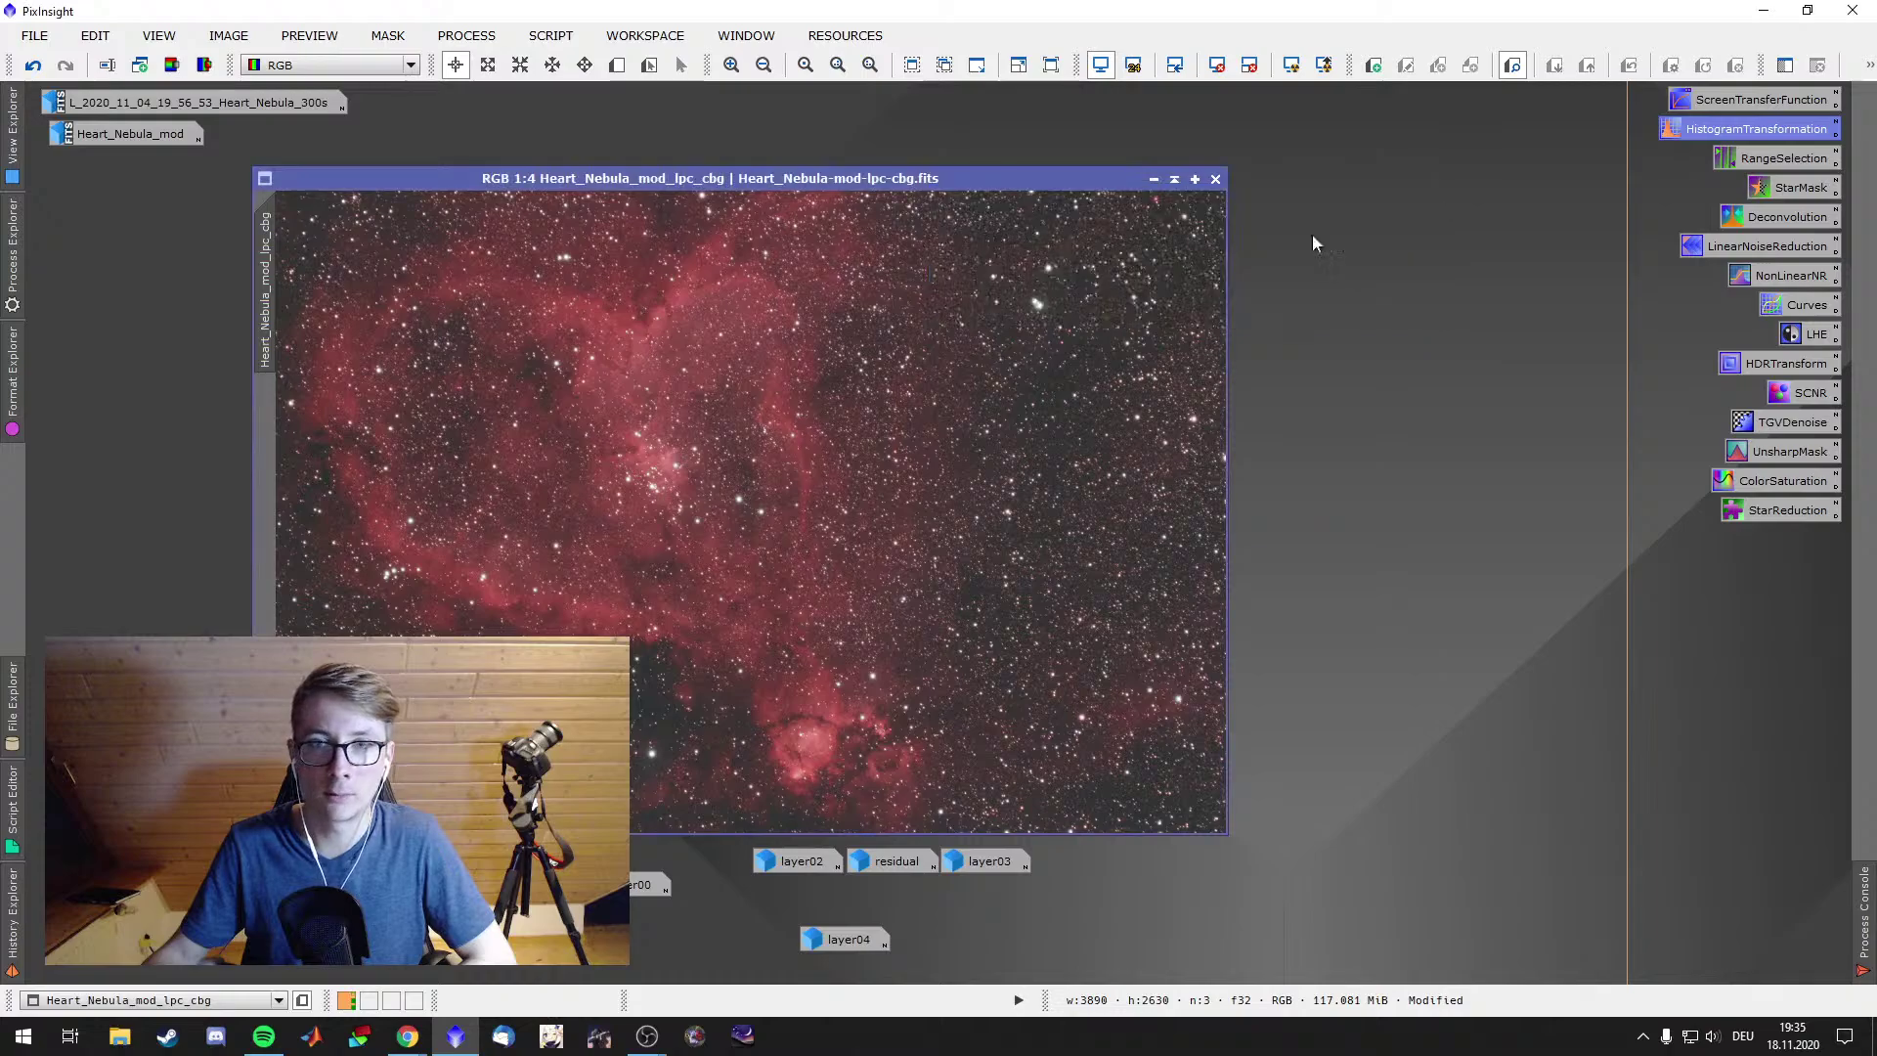
{"action": "right_click", "coordinate": [941, 366]}
{"action": "left_click", "coordinate": [1017, 383]}
Apply MaskedStretch to the linear nebula image with target background 0.125 and 100 iterations, and undo it after checking the result
{"action": "left_click", "coordinate": [469, 35]}
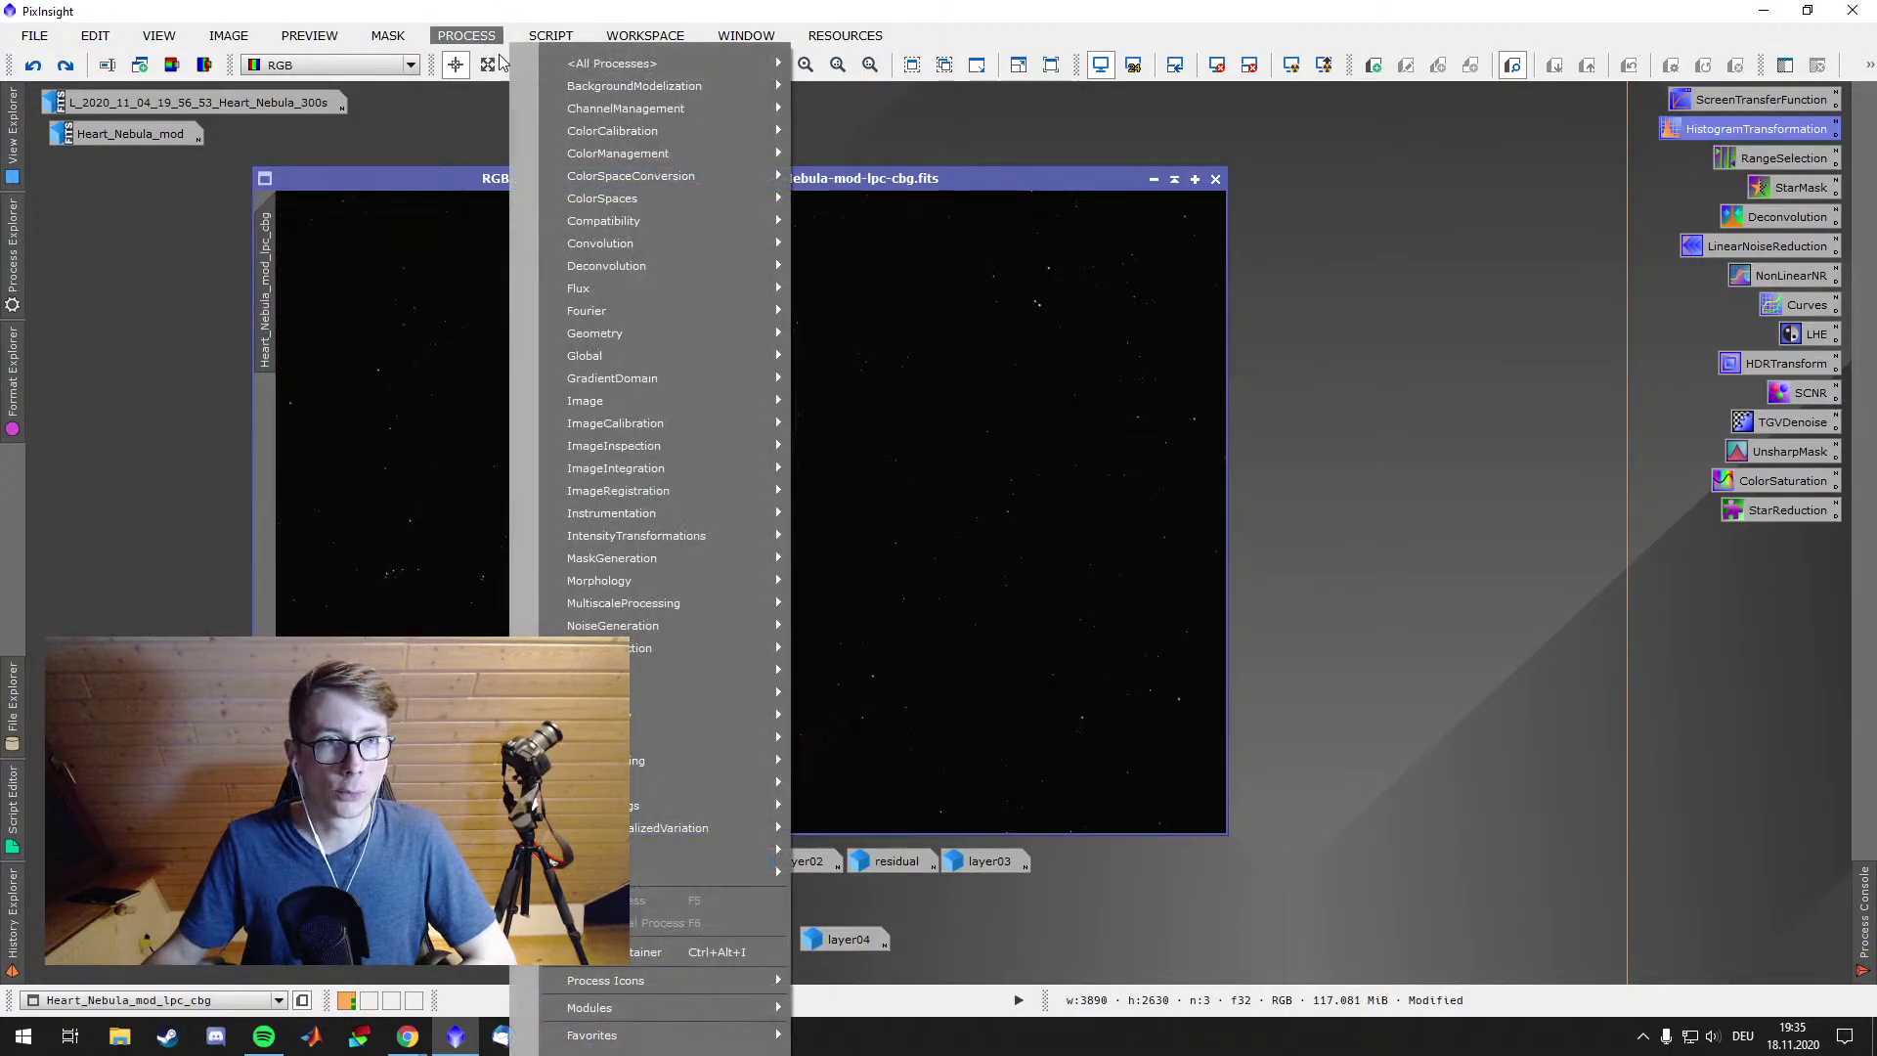
{"action": "mouse_move", "coordinate": [665, 62]}
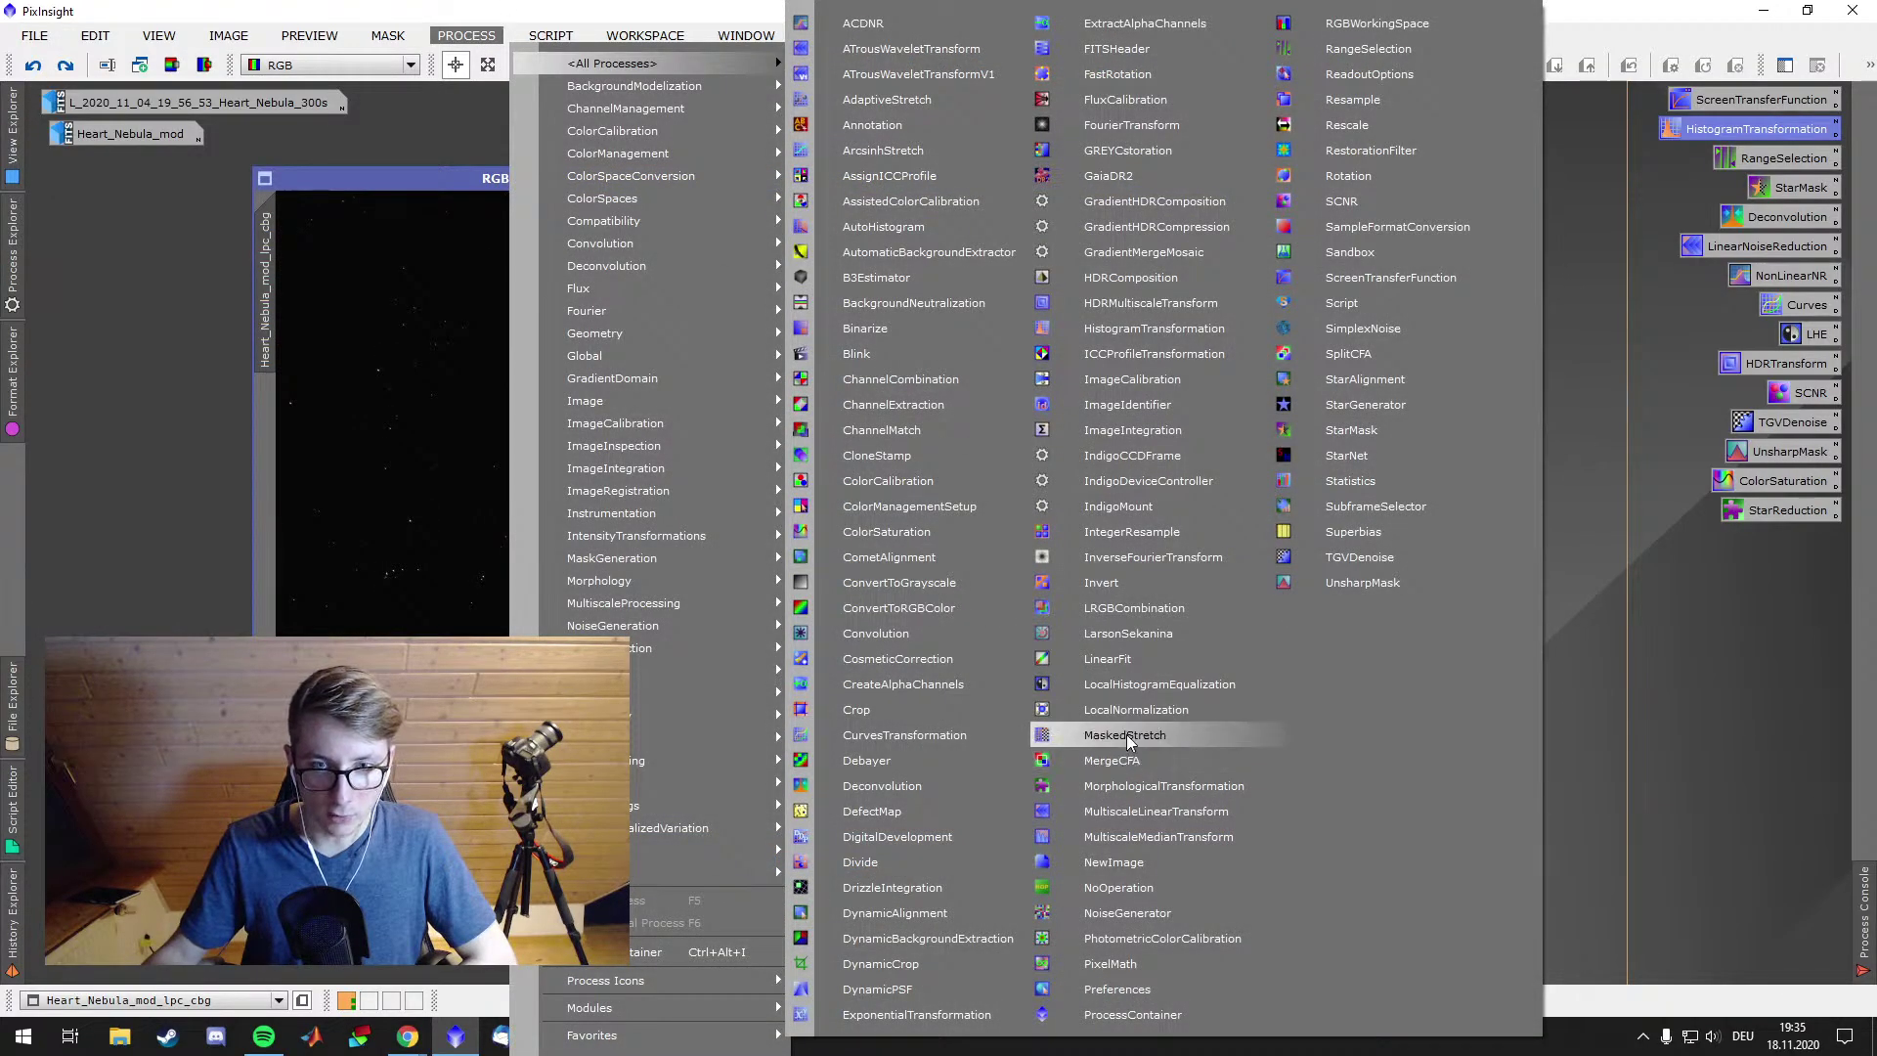
{"action": "left_click", "coordinate": [1128, 735]}
{"action": "left_click_drag", "start_coordinate": [1330, 193], "coordinate": [1495, 384]}
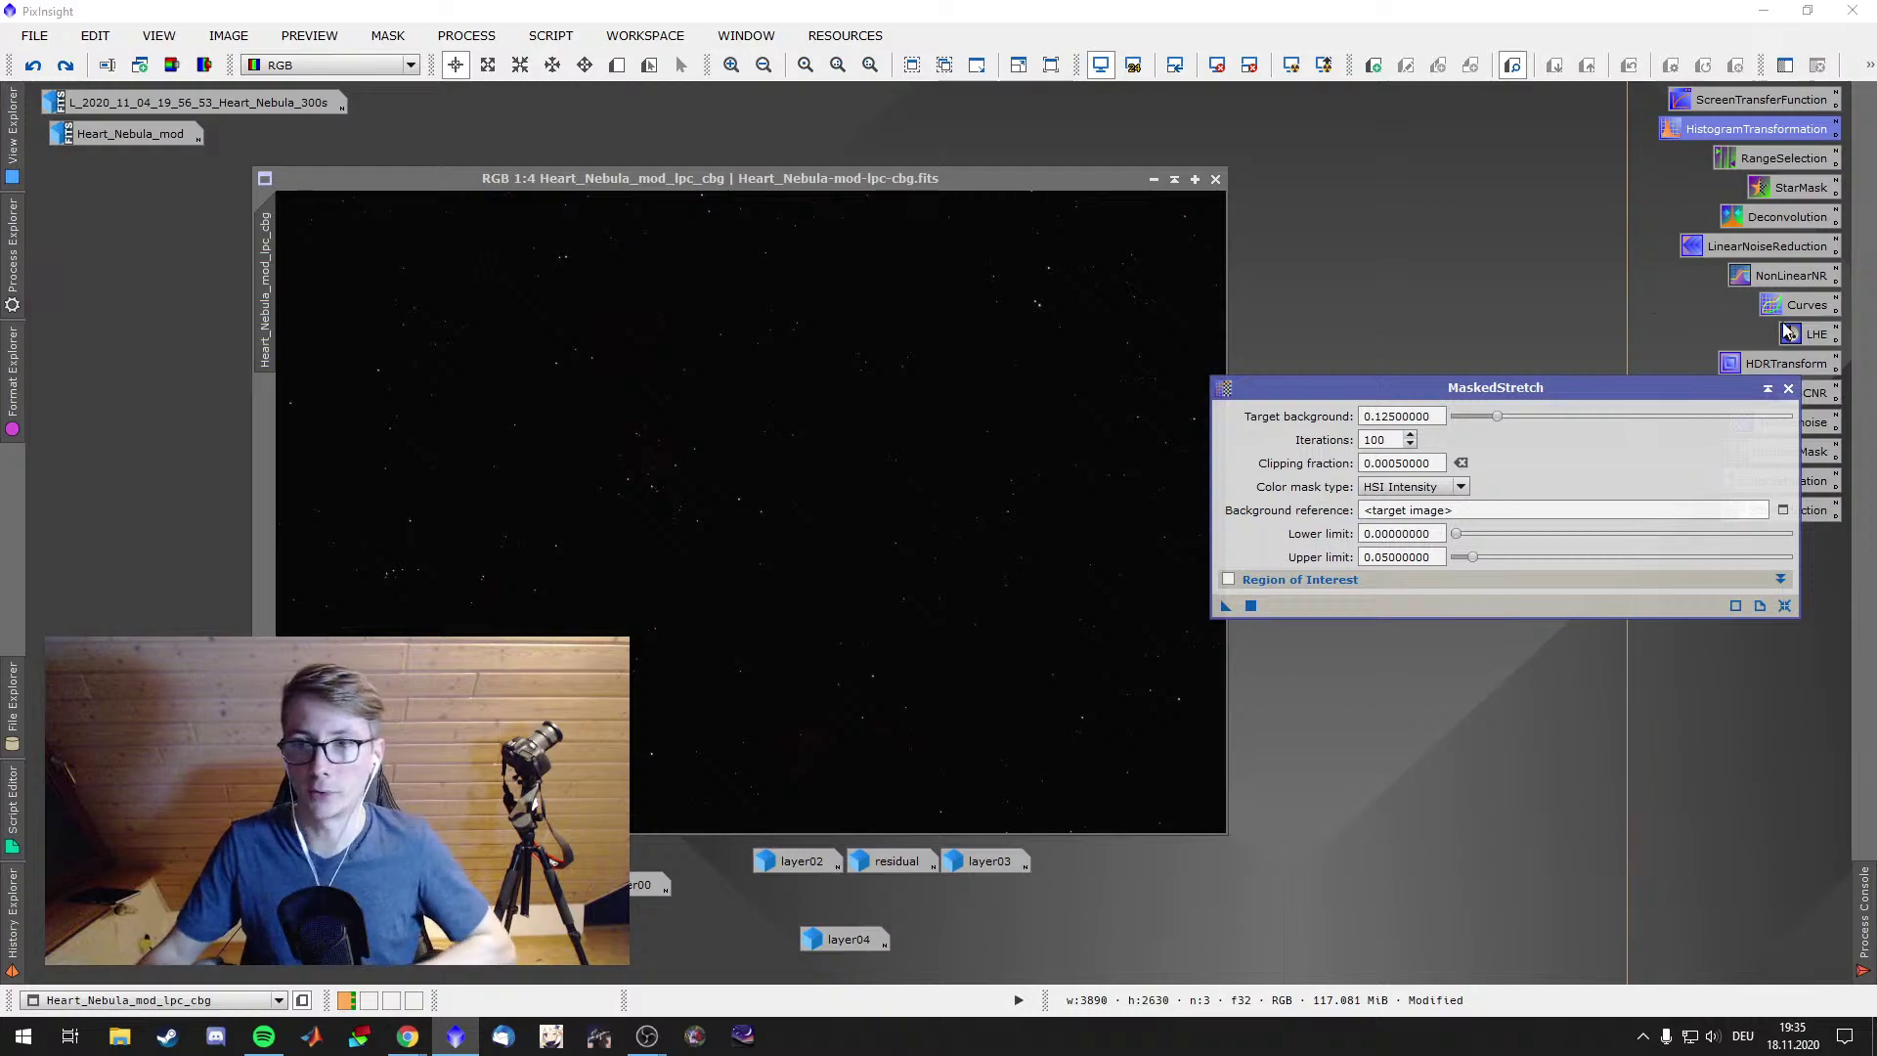
{"action": "left_click", "coordinate": [1225, 607]}
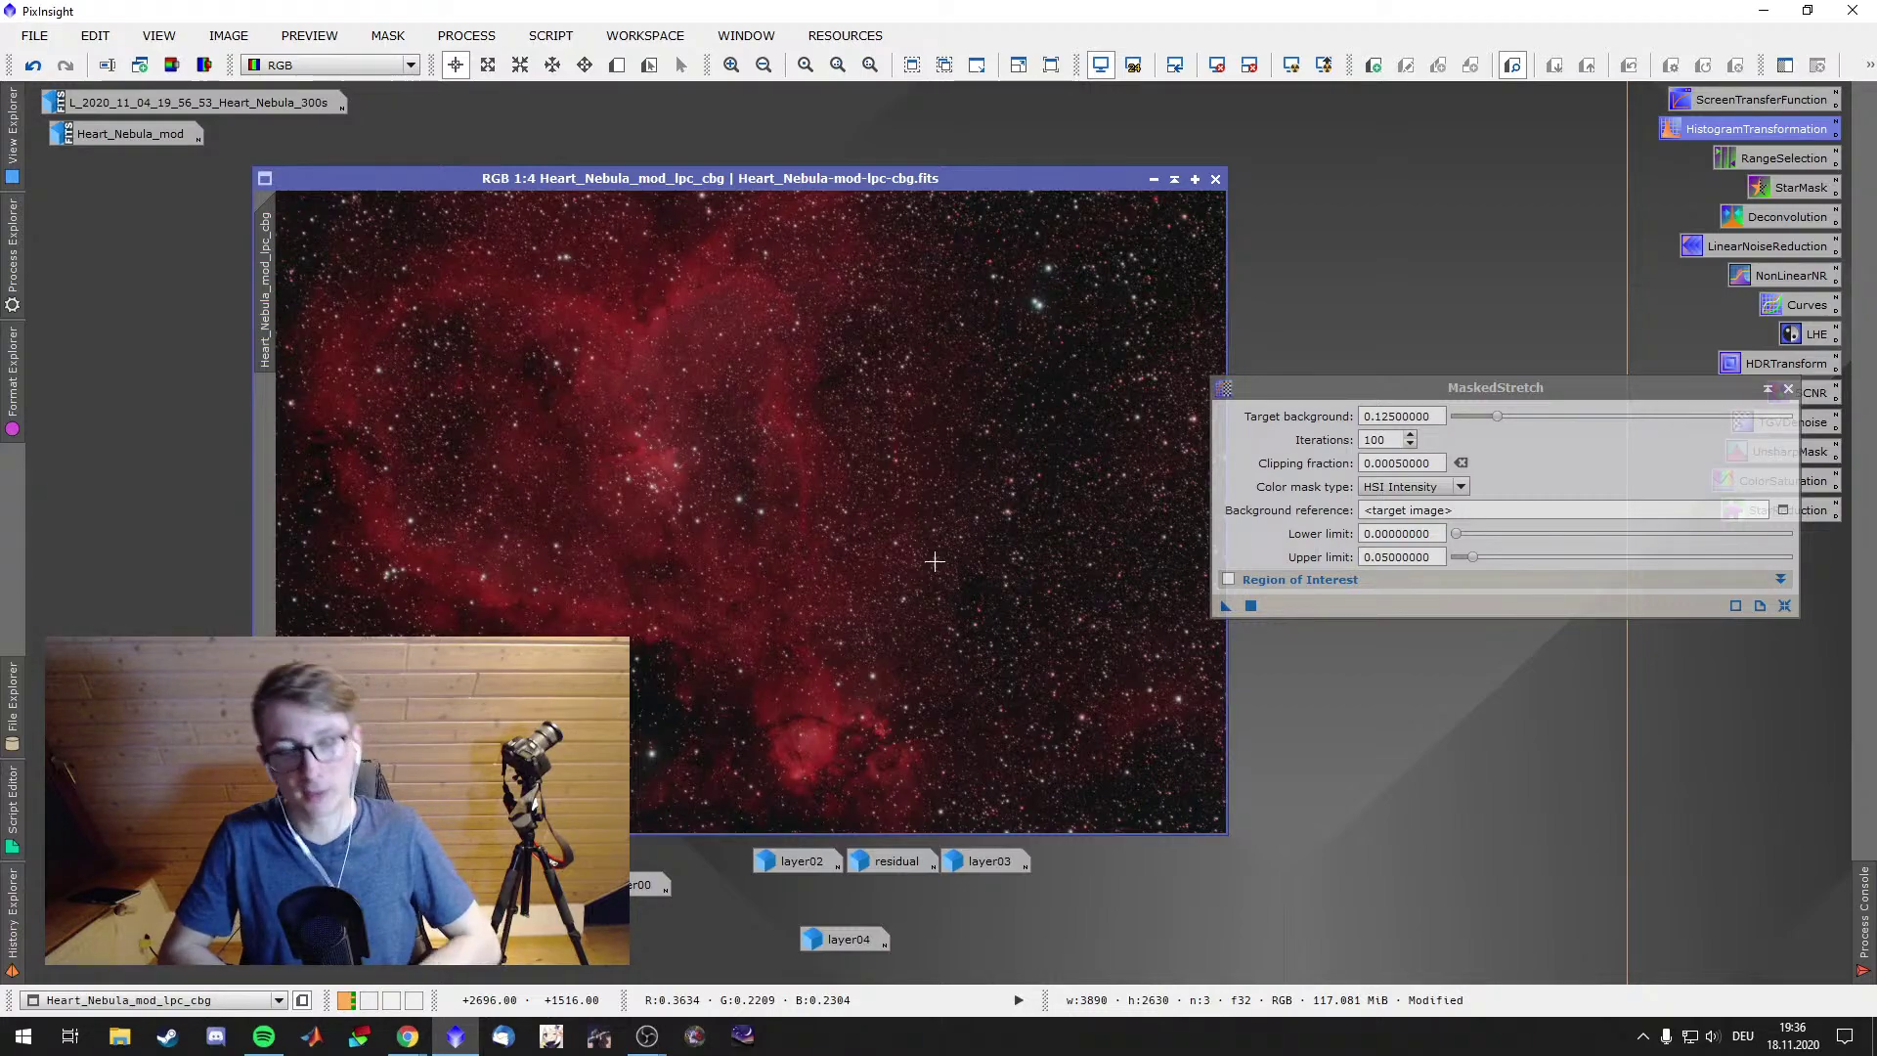
{"action": "right_click", "coordinate": [1024, 352]}
{"action": "left_click", "coordinate": [1347, 761]}
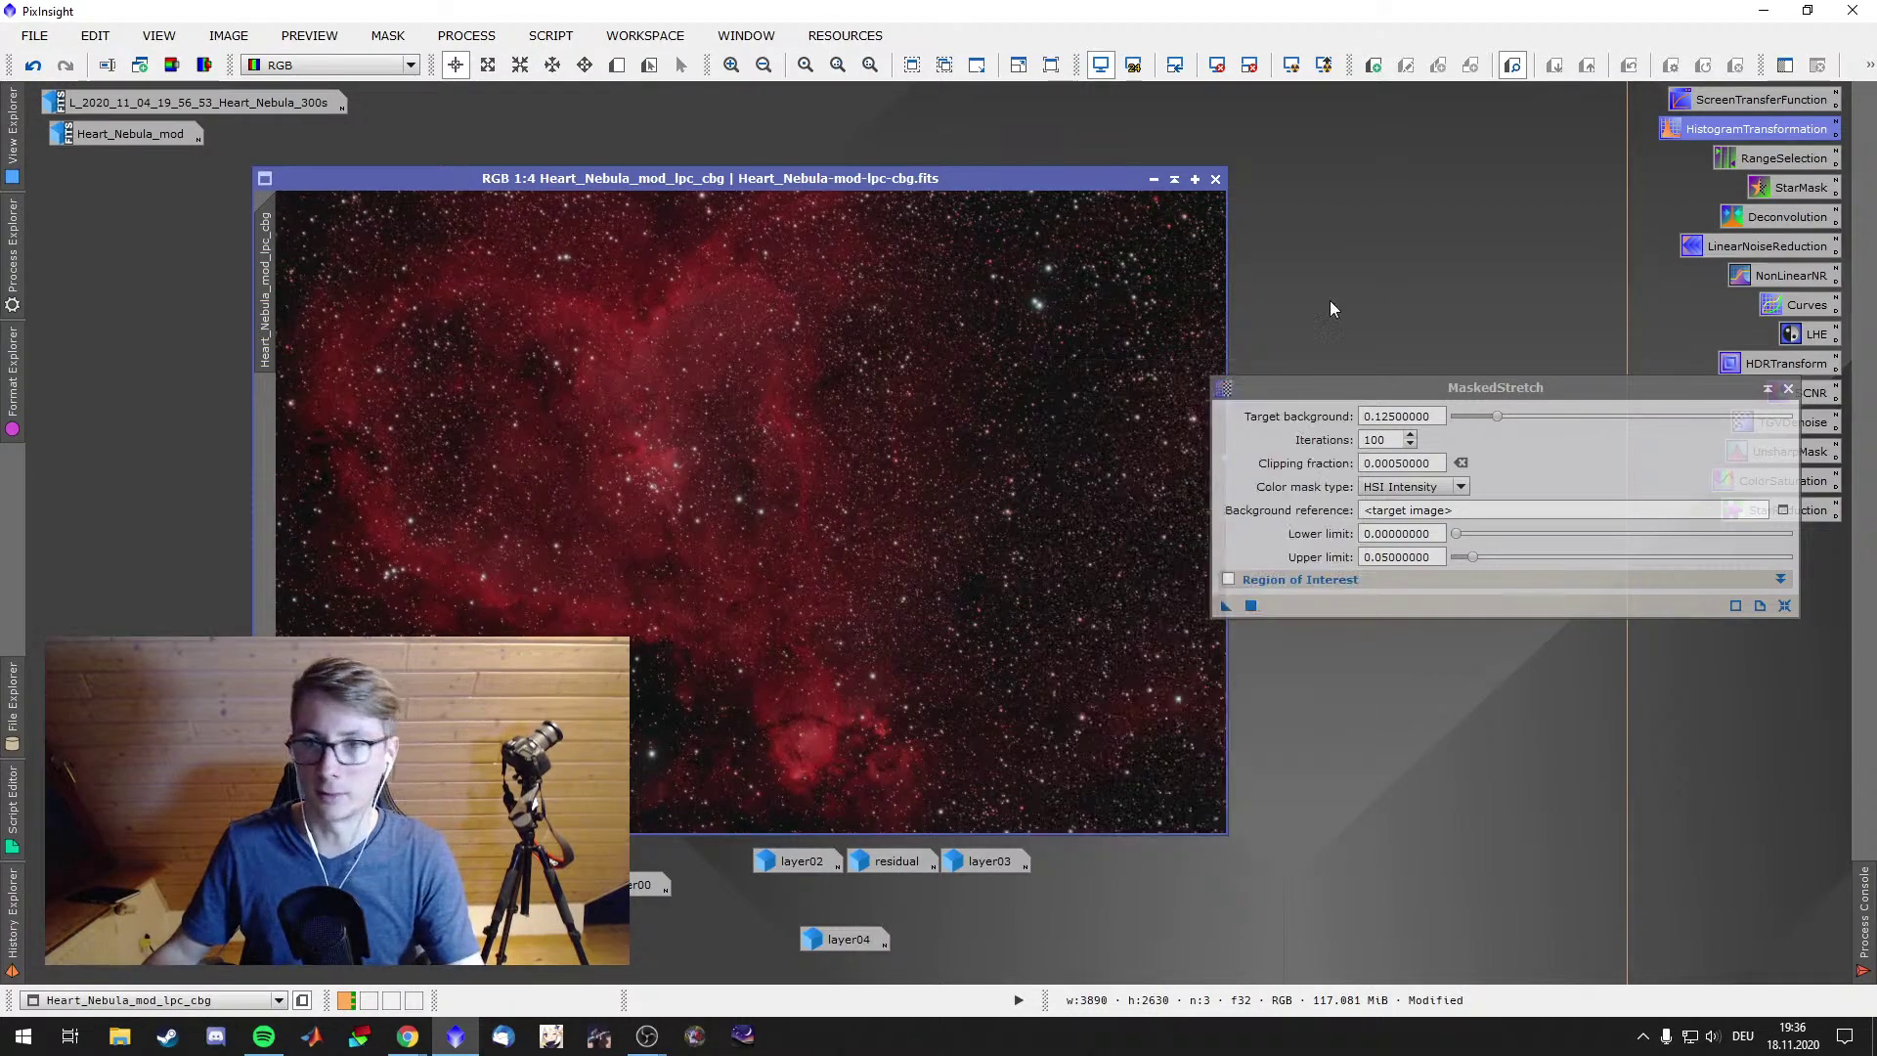
Stretch Heart_Nebula_mod_lpc_cbg permanently by passing its automatic screen stretch to HistogramTransformation, with the screen stretch reset, and close HistogramTransformation
{"action": "double_click", "coordinate": [1759, 102]}
{"action": "double_click", "coordinate": [1751, 128]}
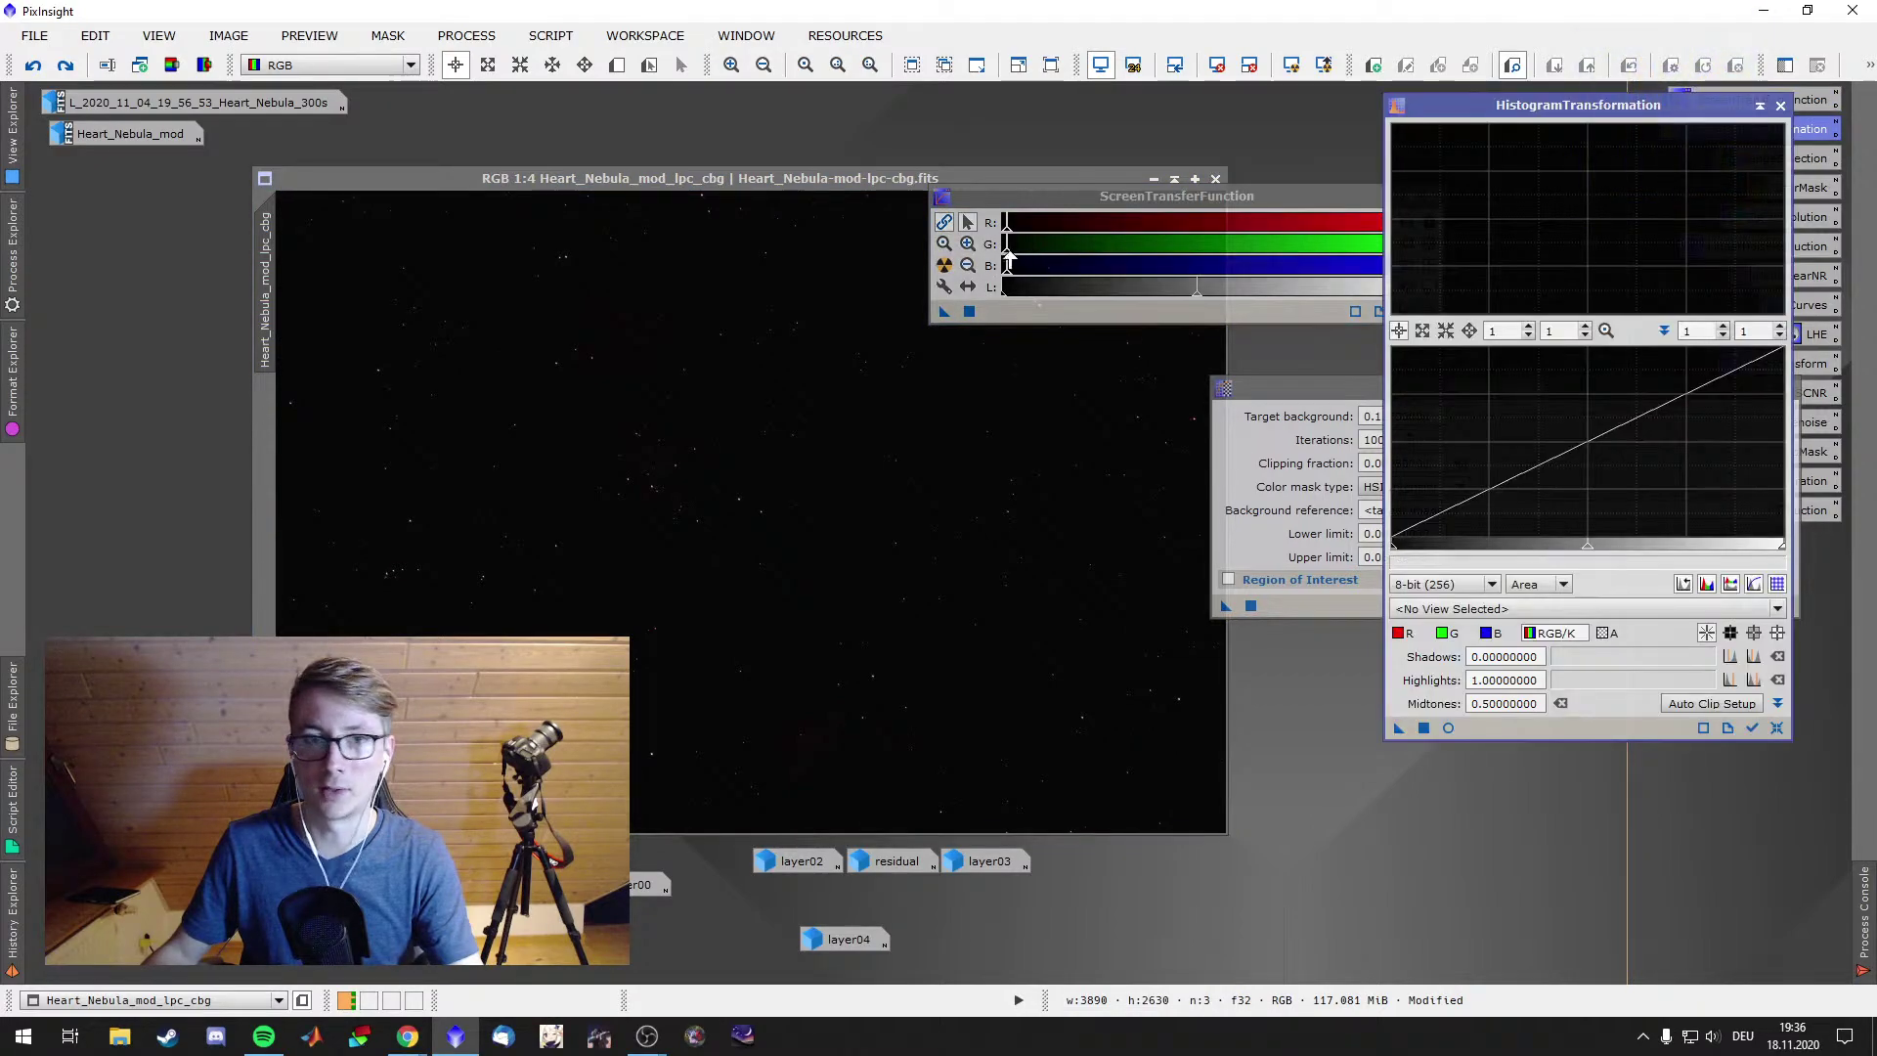
{"action": "left_click", "coordinate": [944, 265]}
{"action": "left_click_drag", "start_coordinate": [943, 311], "coordinate": [1565, 724]}
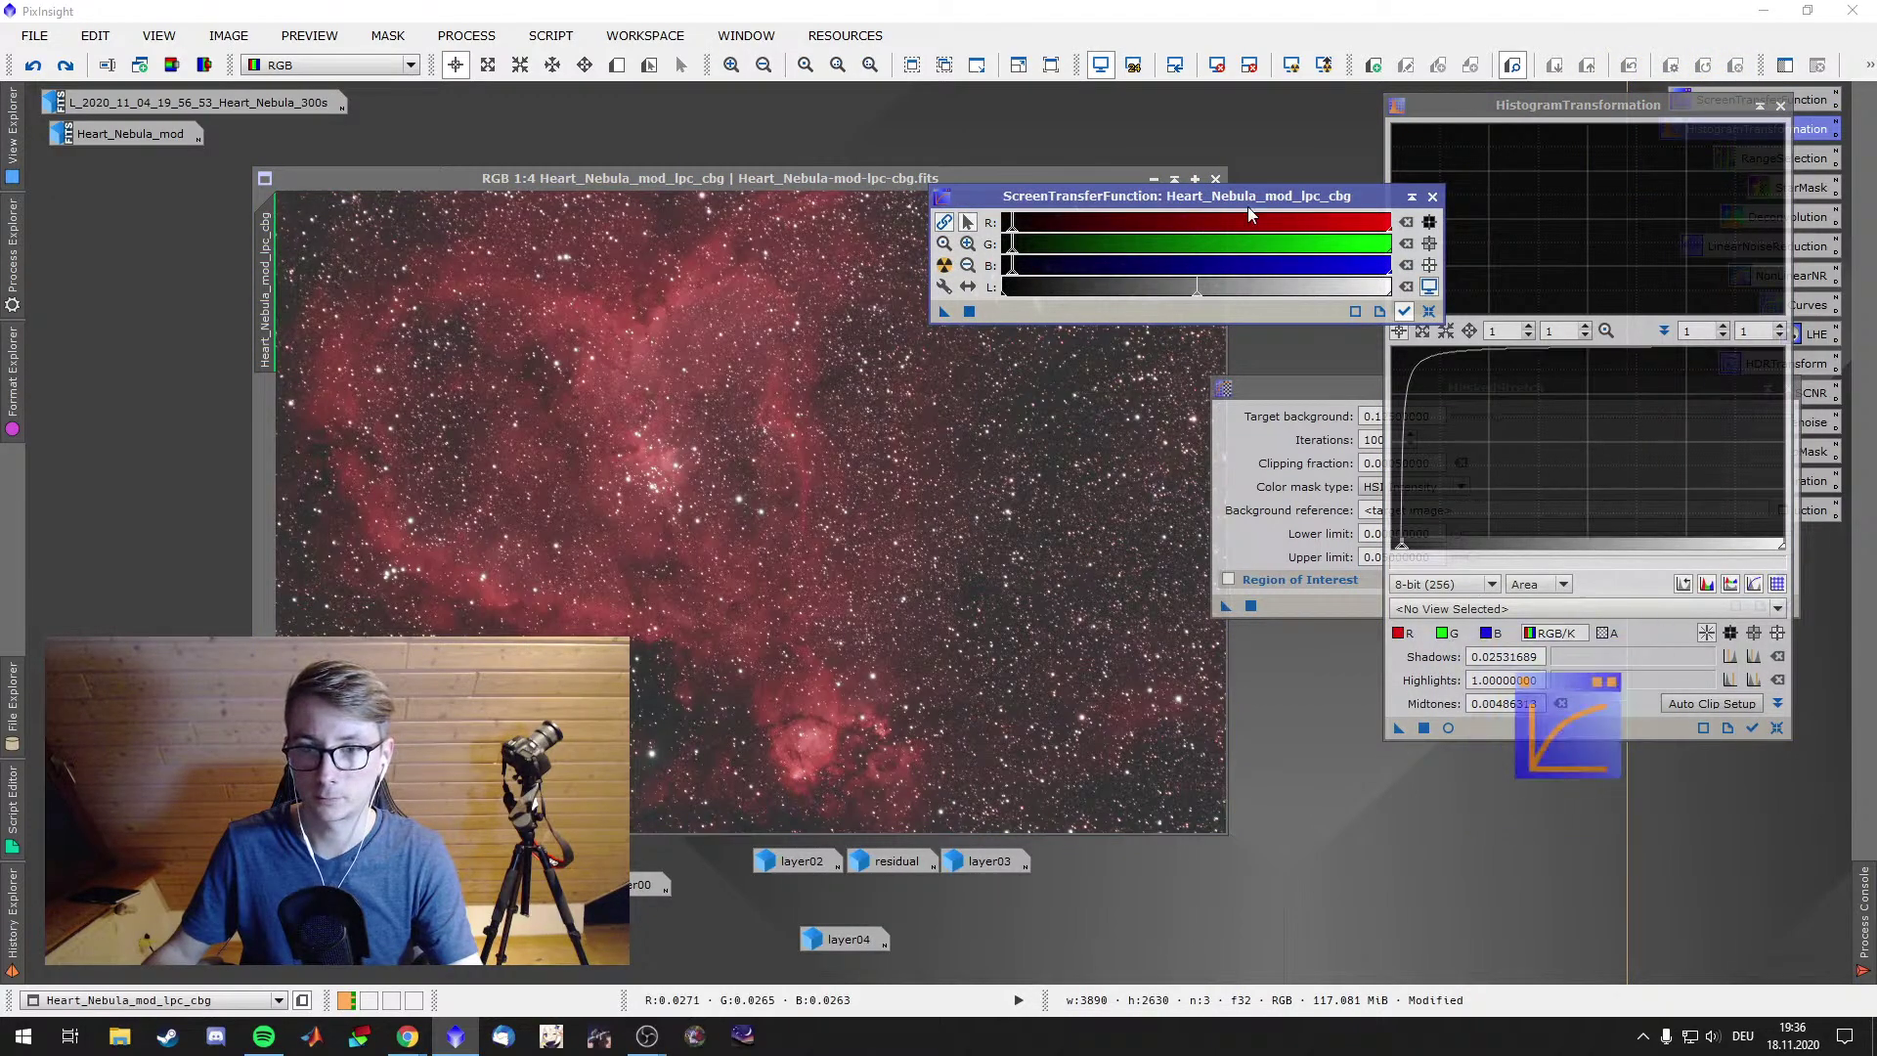
{"action": "key", "text": "ctrl+F12"}
{"action": "left_click_drag", "start_coordinate": [1398, 728], "coordinate": [1005, 636]}
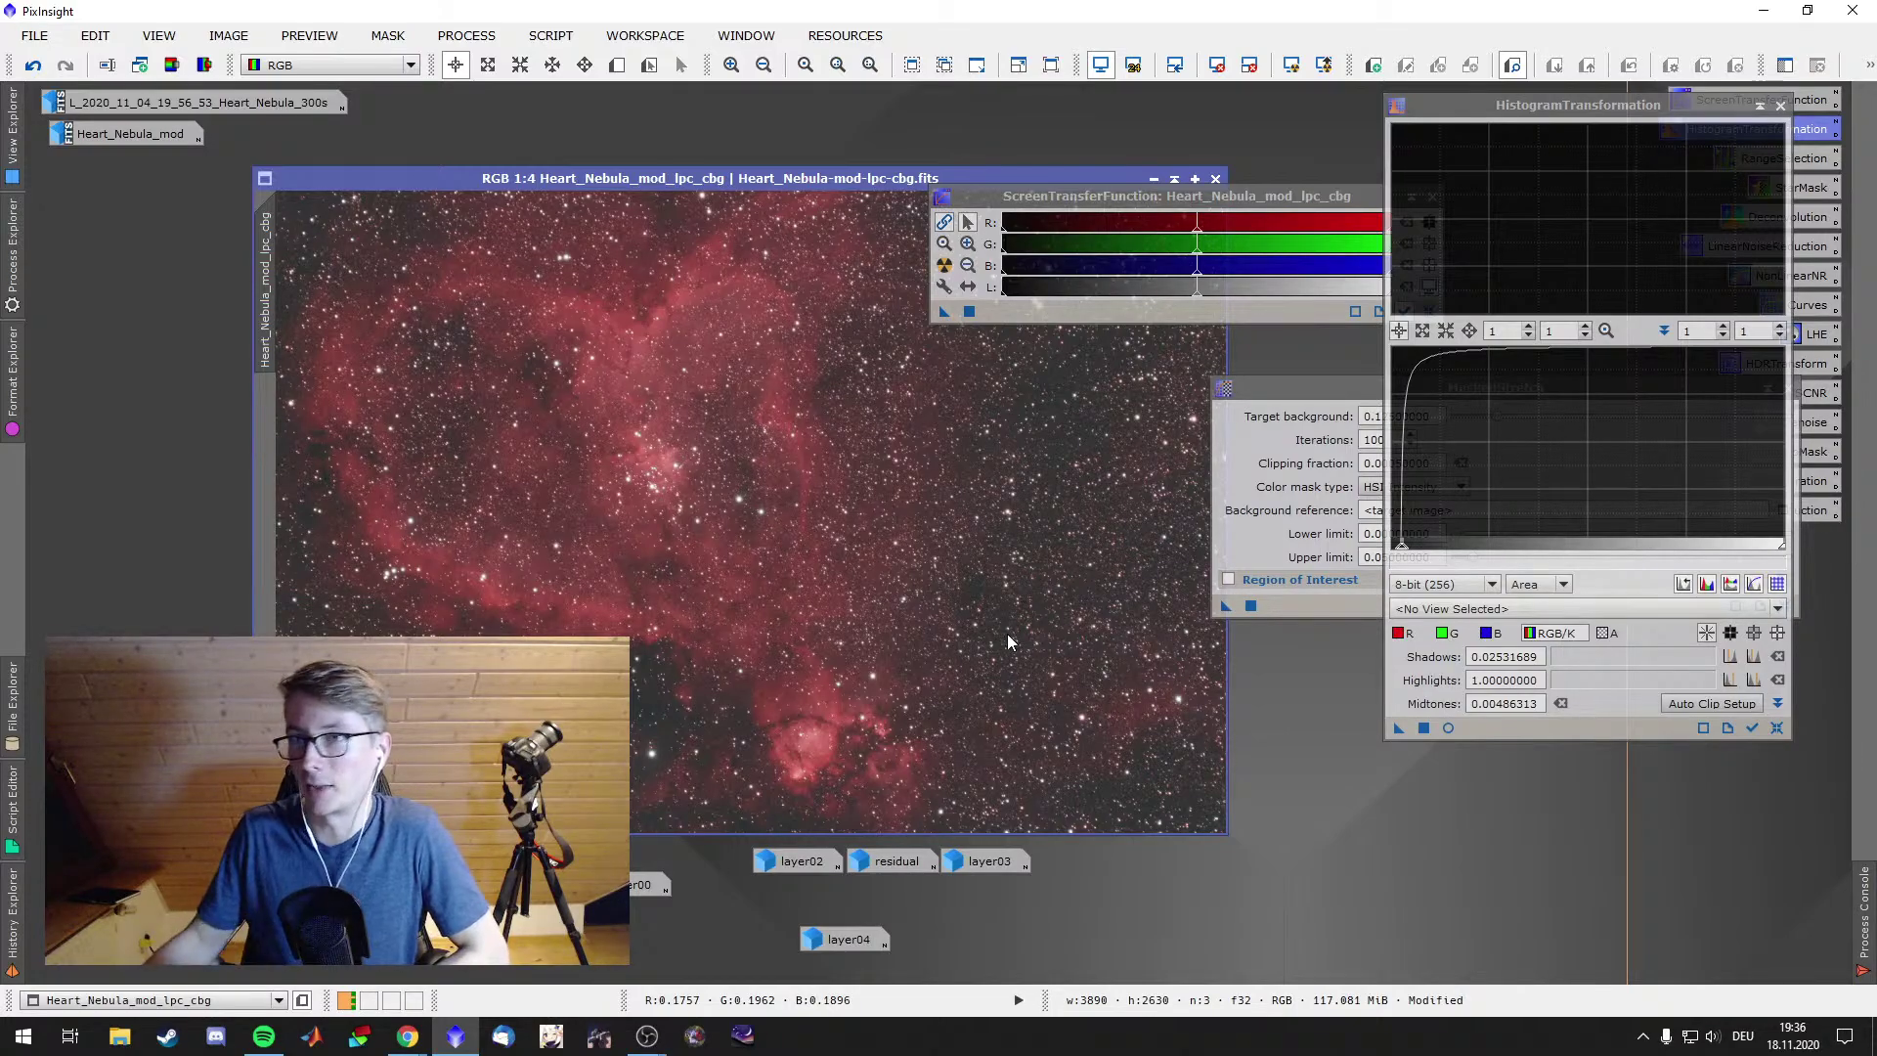
{"action": "left_click", "coordinate": [1781, 105]}
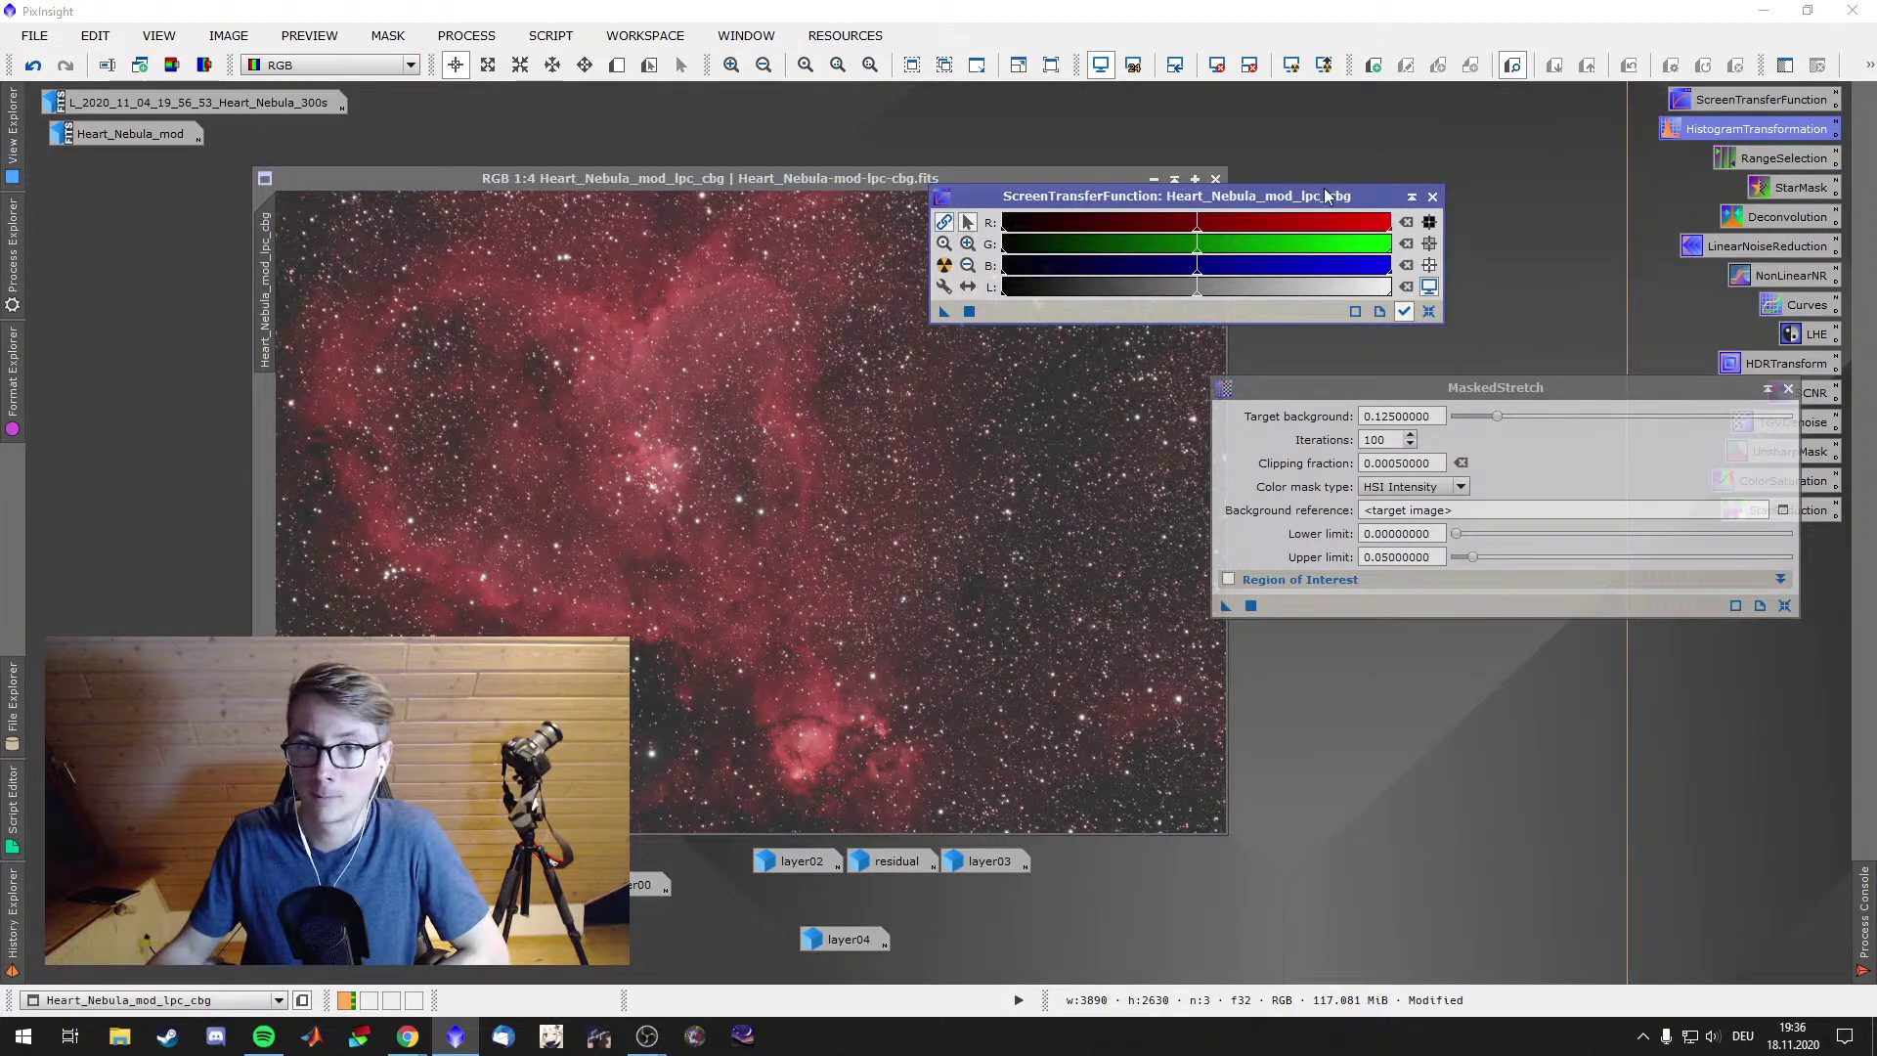
Close ScreenTransferFunction and move the MaskedStretch window clear of the nebula image
{"action": "left_click_drag", "start_coordinate": [1324, 188], "coordinate": [1606, 99]}
{"action": "left_click", "coordinate": [1715, 107]}
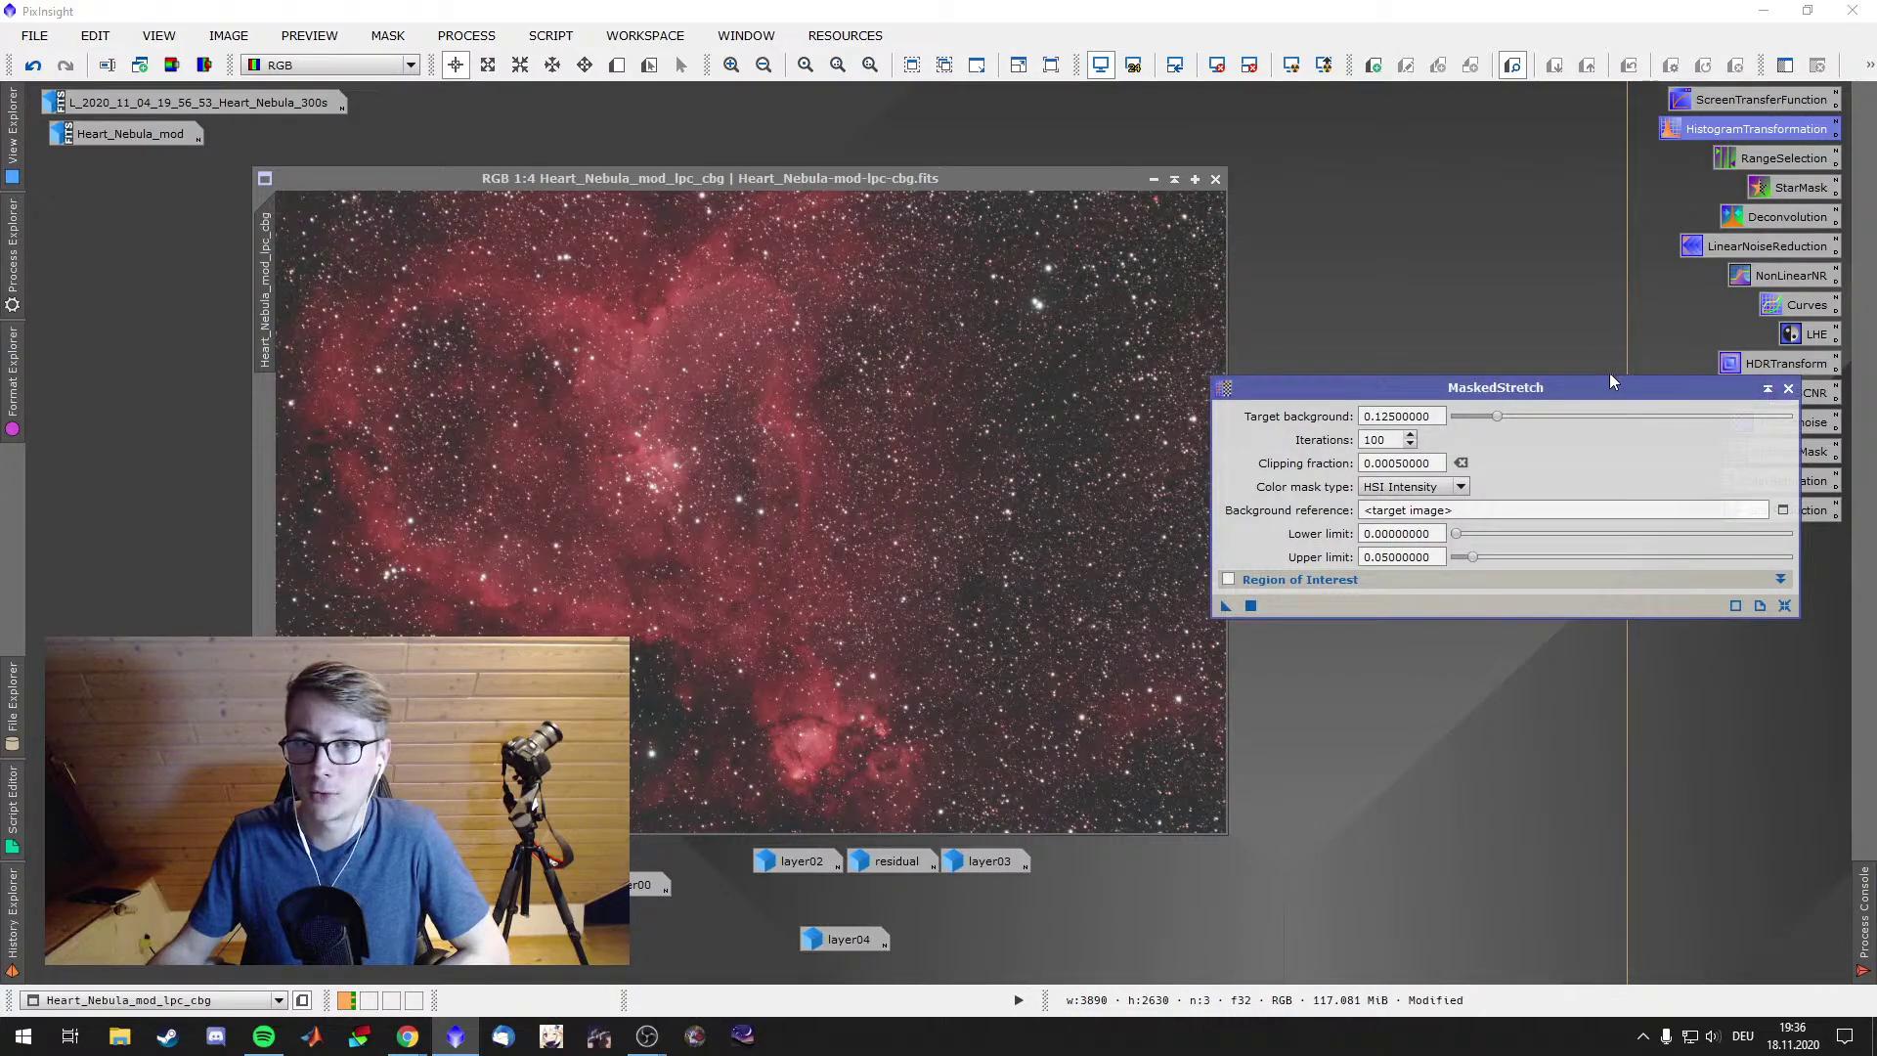
{"action": "left_click_drag", "start_coordinate": [1612, 379], "coordinate": [1633, 736]}
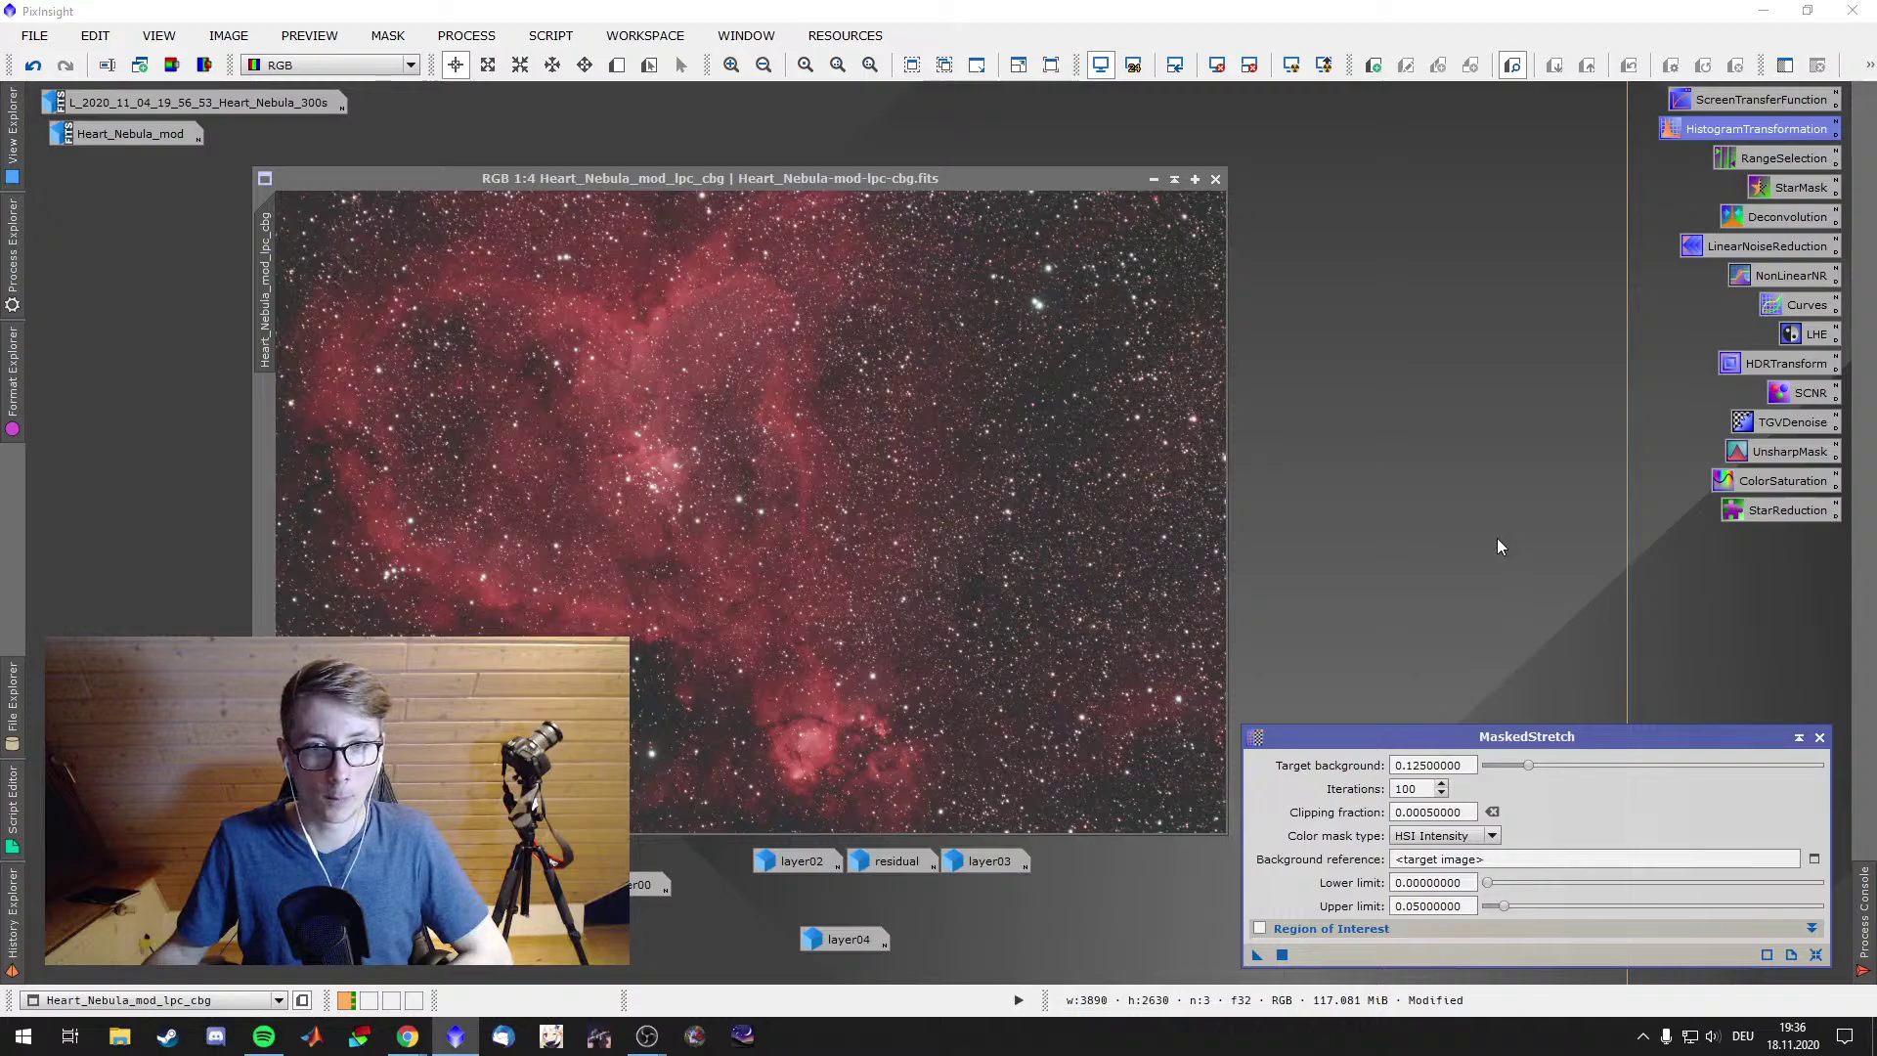
Apply a slight RGB/K contrast curve with points near 0.214/0.202 and 0.499/0.509 to the nebula image, and close CurvesTransformation and MaskedStretch
{"action": "double_click", "coordinate": [1801, 306]}
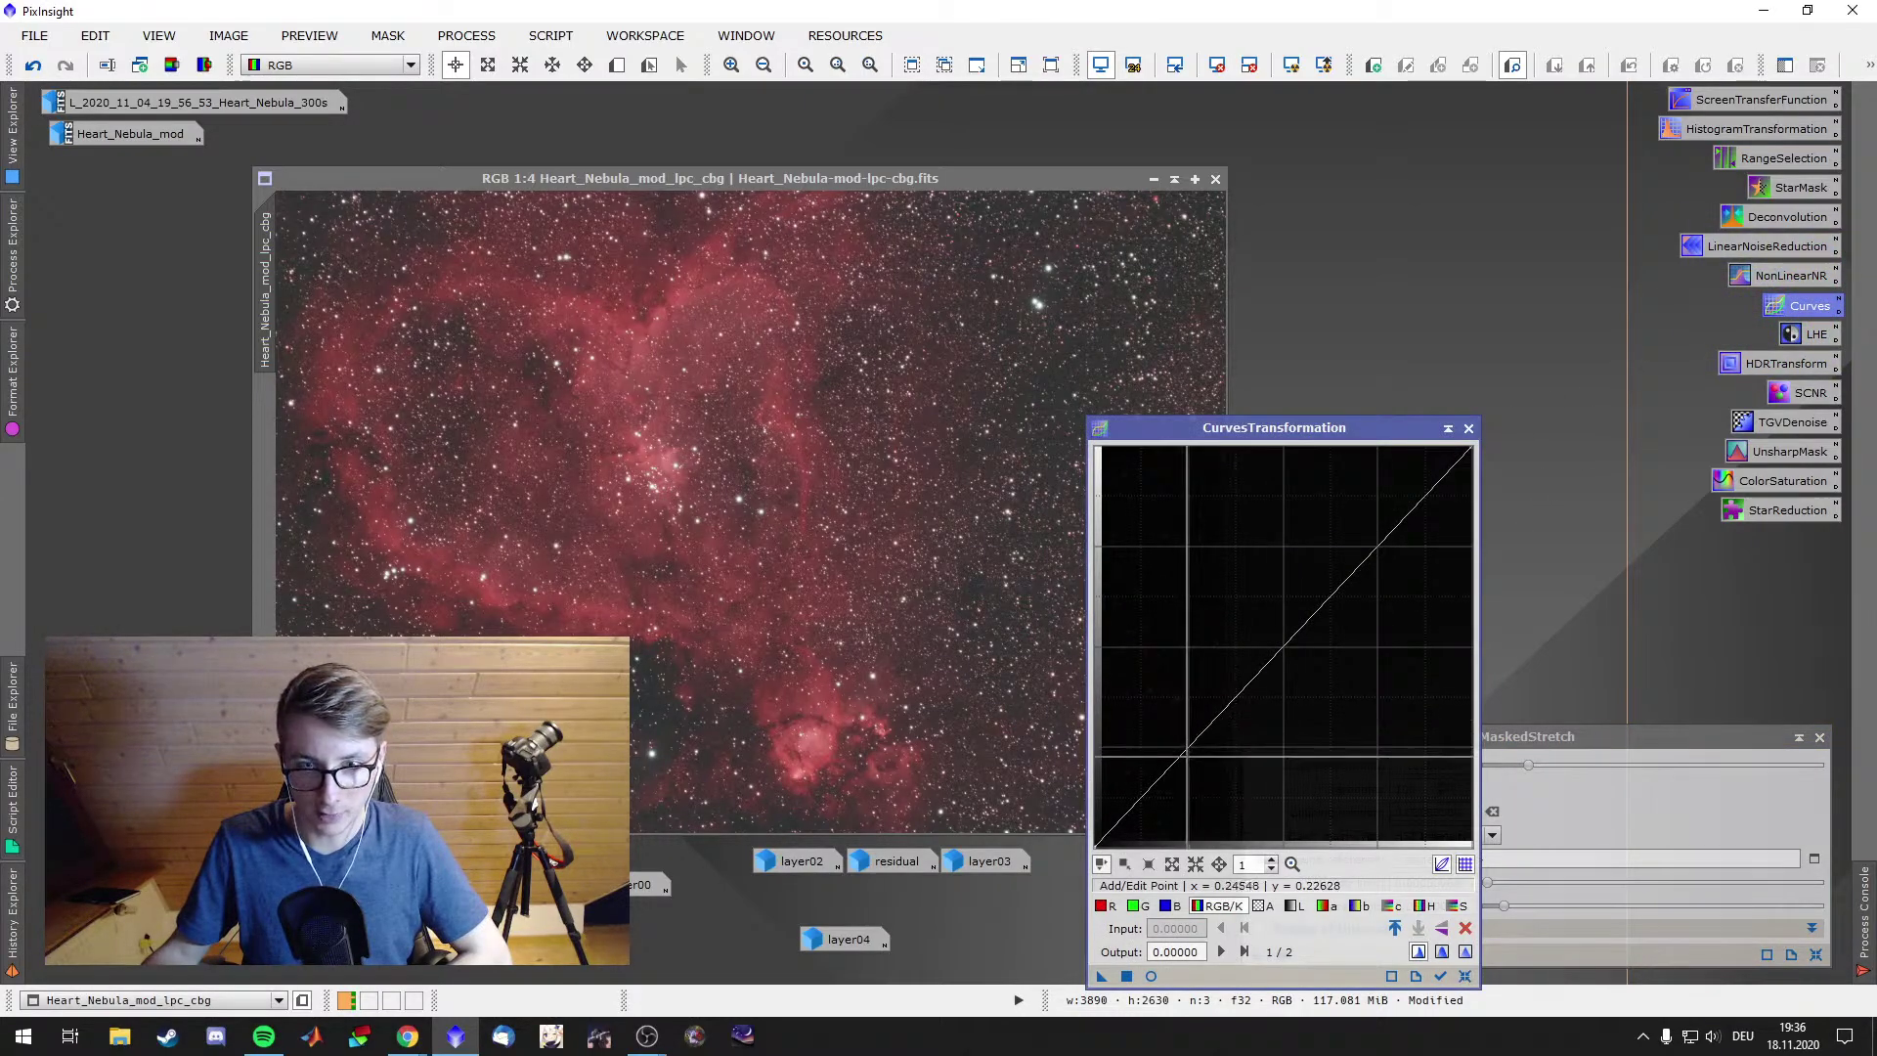
{"action": "left_click", "coordinate": [1176, 765]}
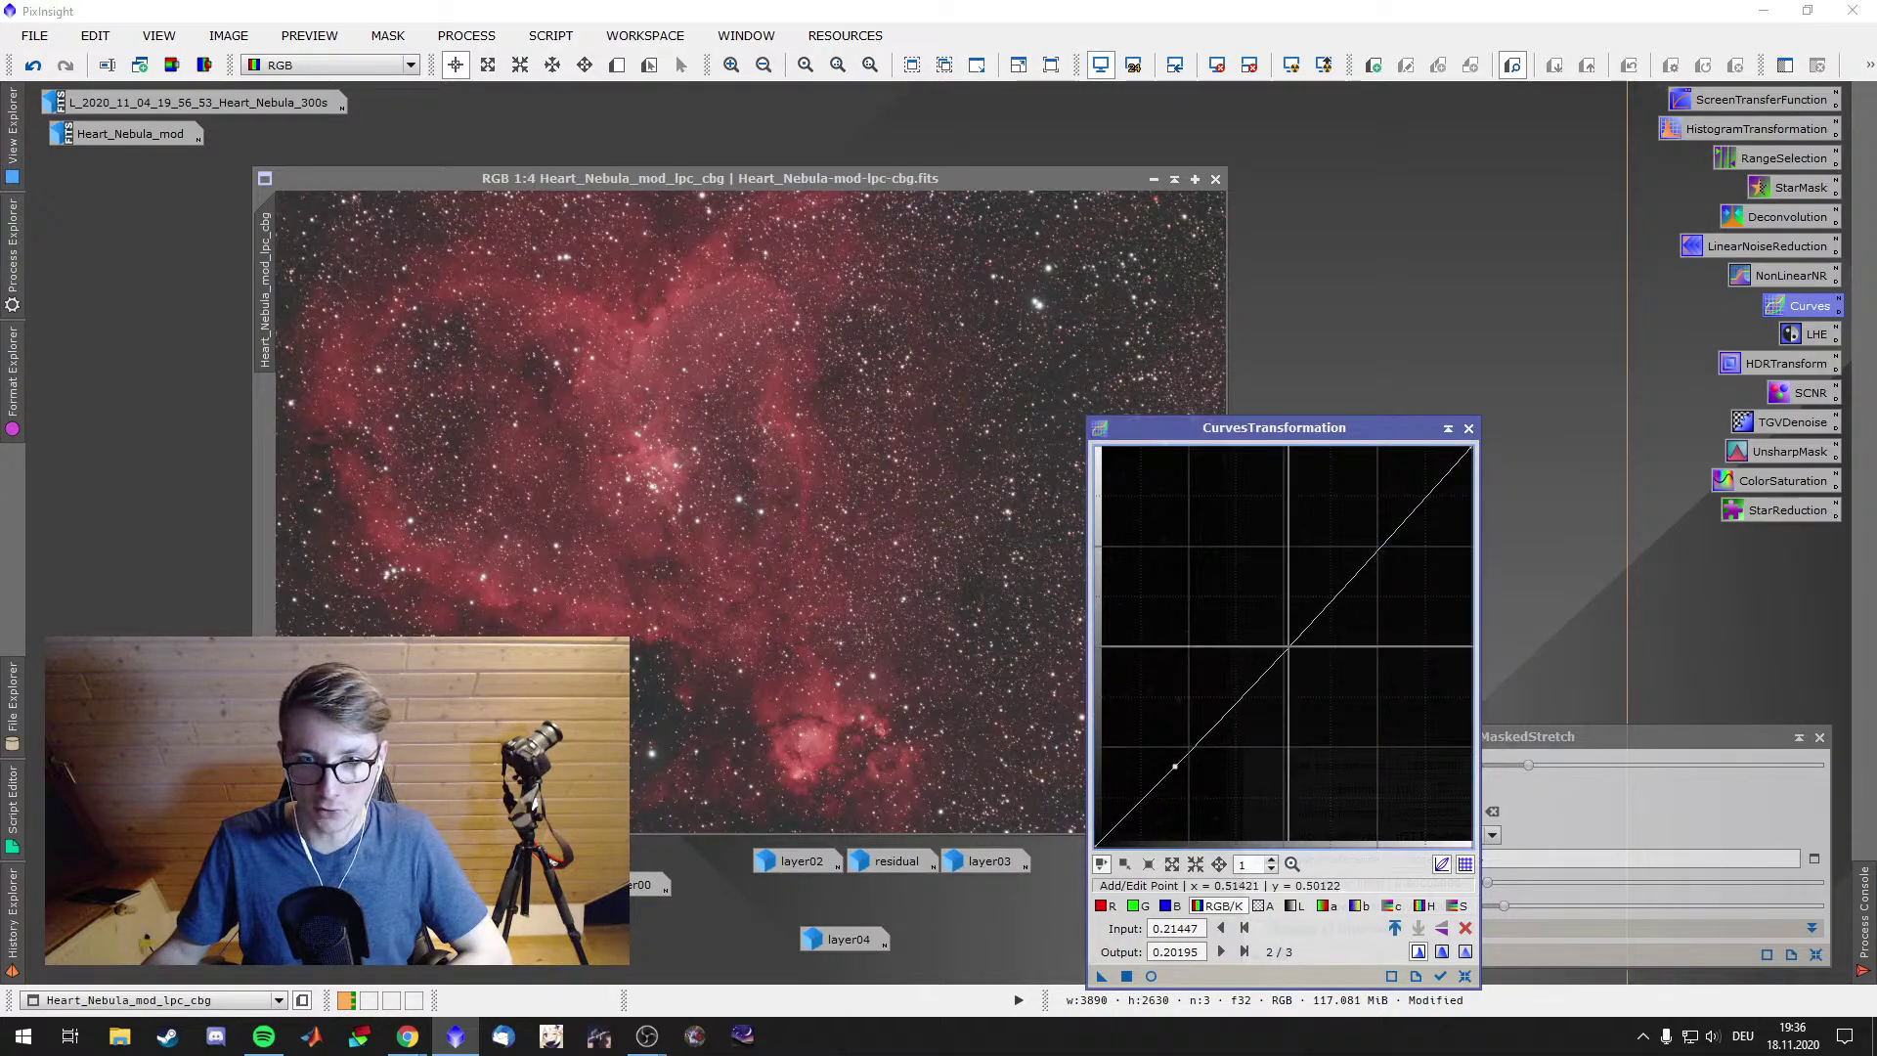
{"action": "left_click", "coordinate": [1282, 643]}
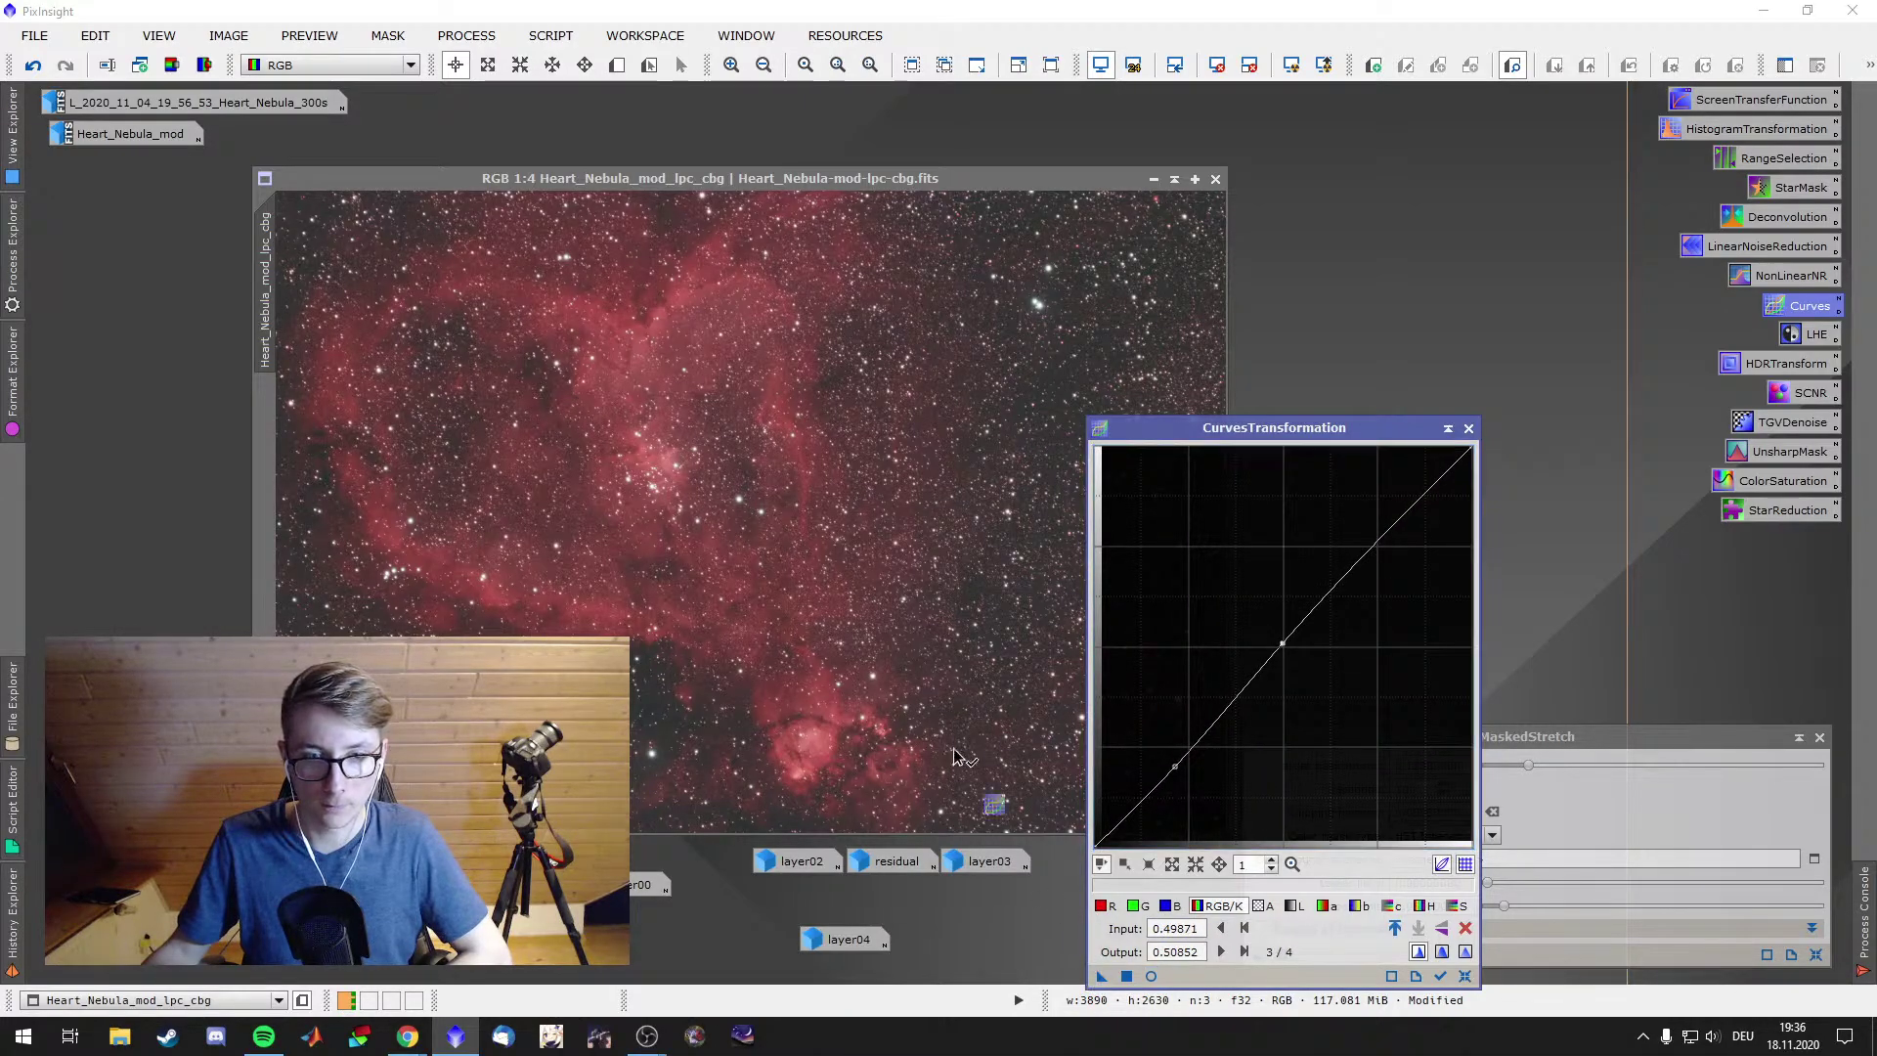
{"action": "left_click", "coordinate": [1468, 430]}
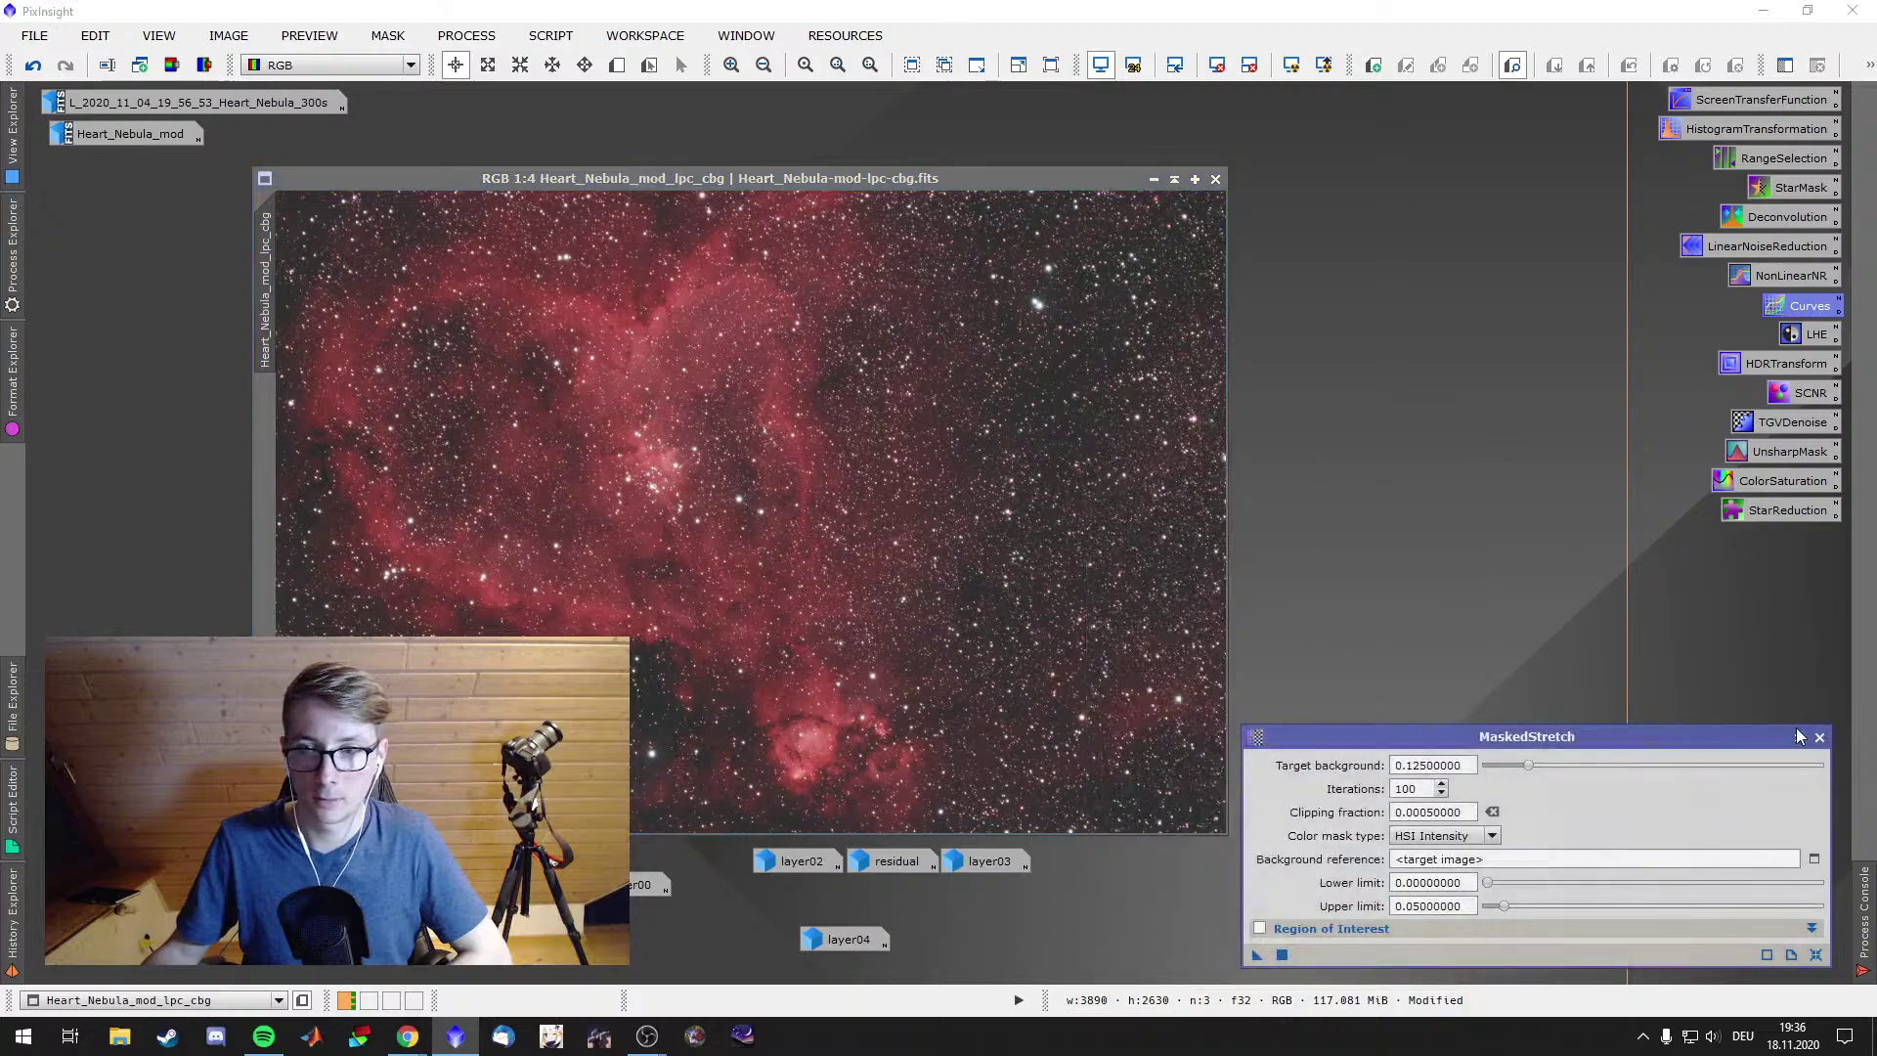
{"action": "left_click", "coordinate": [1819, 738]}
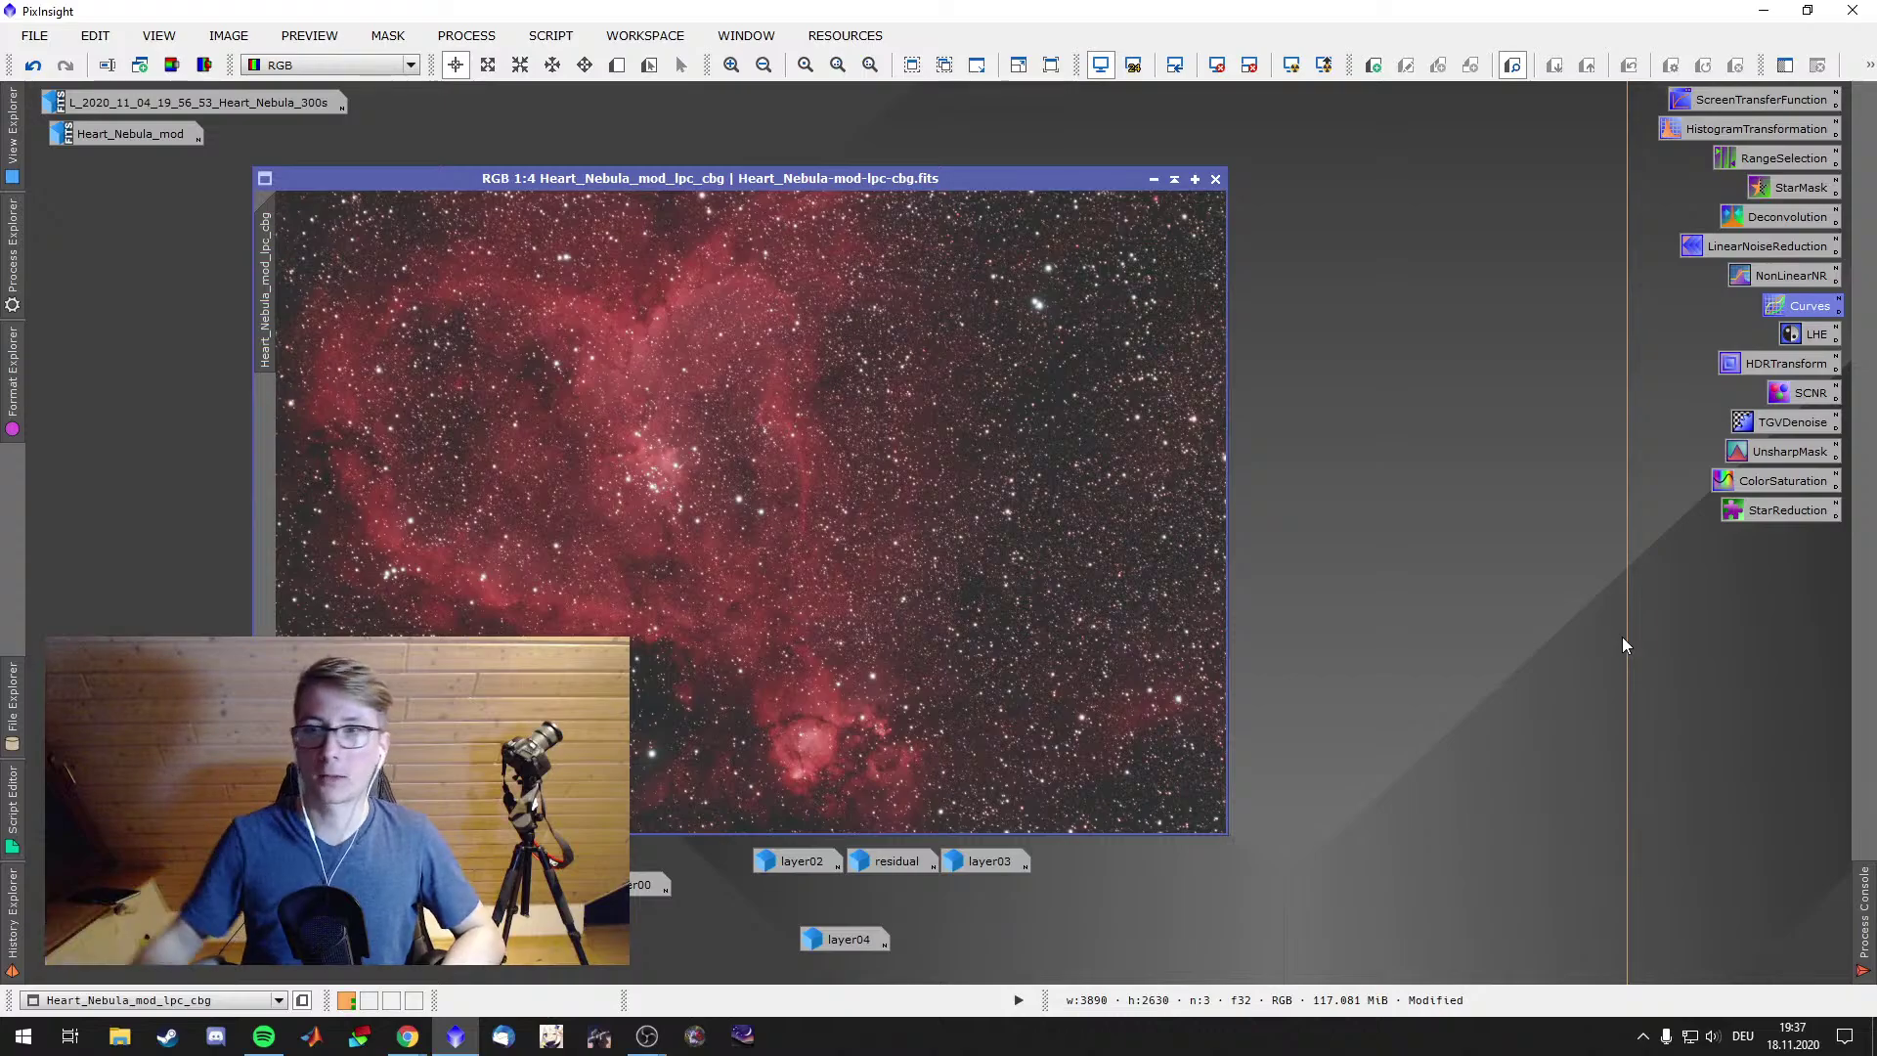
Try an Erosion MorphologicalTransformation with interlacing 4 and 4 iterations on the unmasked nebula image, and undo it
{"action": "double_click", "coordinate": [1760, 511]}
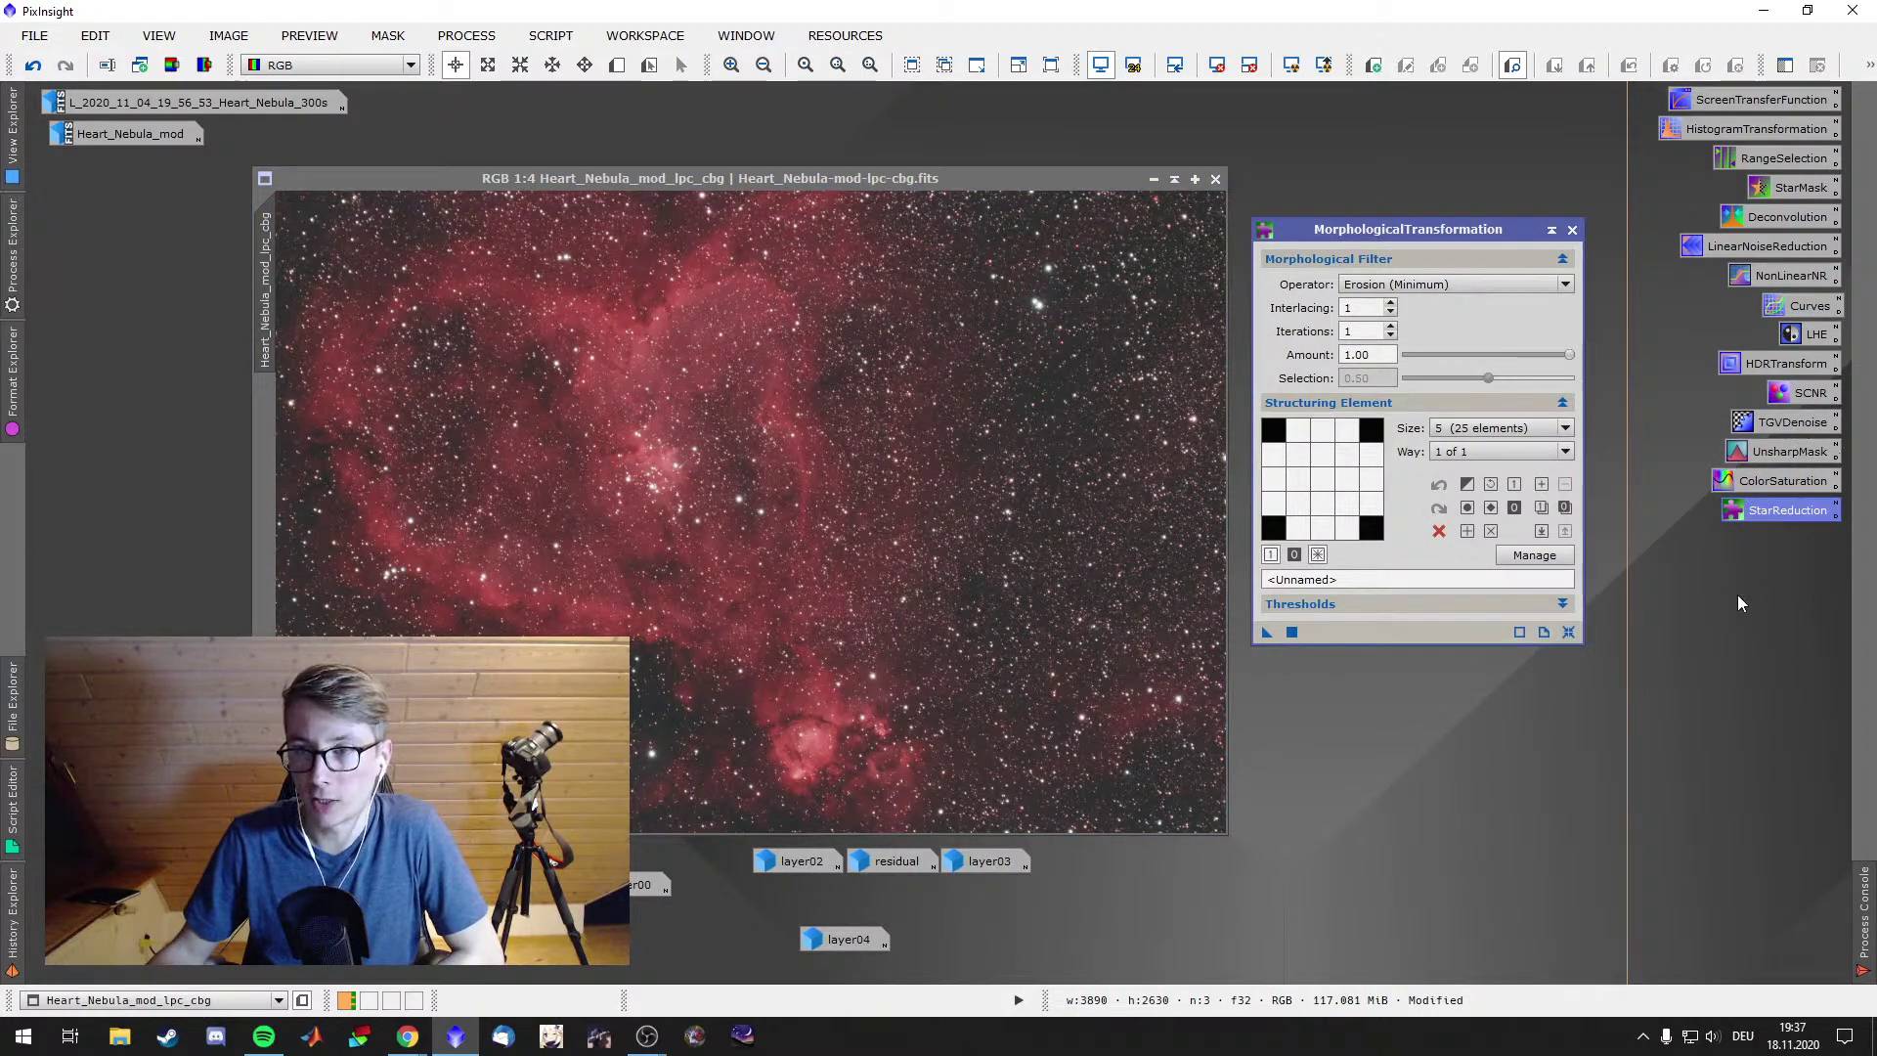
{"action": "left_click", "coordinate": [1630, 661]}
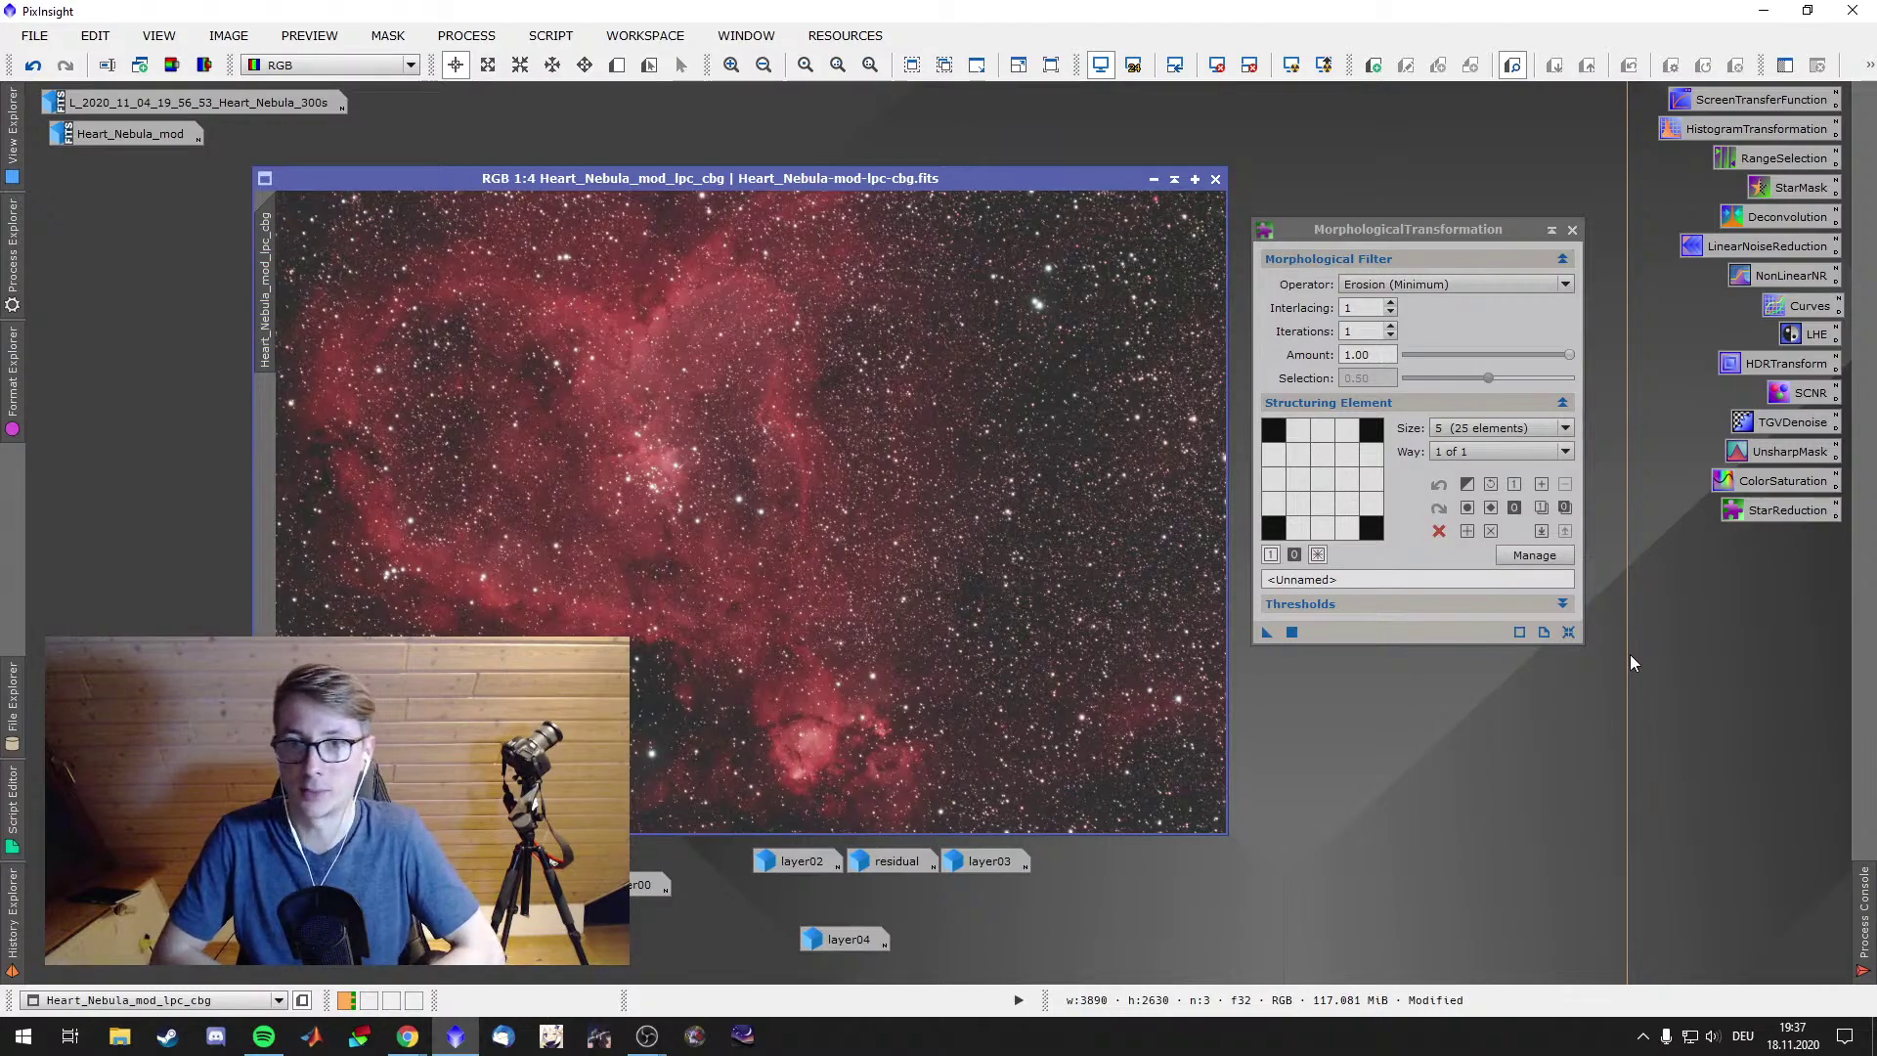
{"action": "left_click", "coordinate": [1389, 305]}
{"action": "left_click", "coordinate": [1390, 306]}
{"action": "left_click", "coordinate": [1389, 305]}
{"action": "left_click", "coordinate": [1390, 327]}
{"action": "left_click", "coordinate": [1389, 328]}
{"action": "left_click", "coordinate": [1389, 328]}
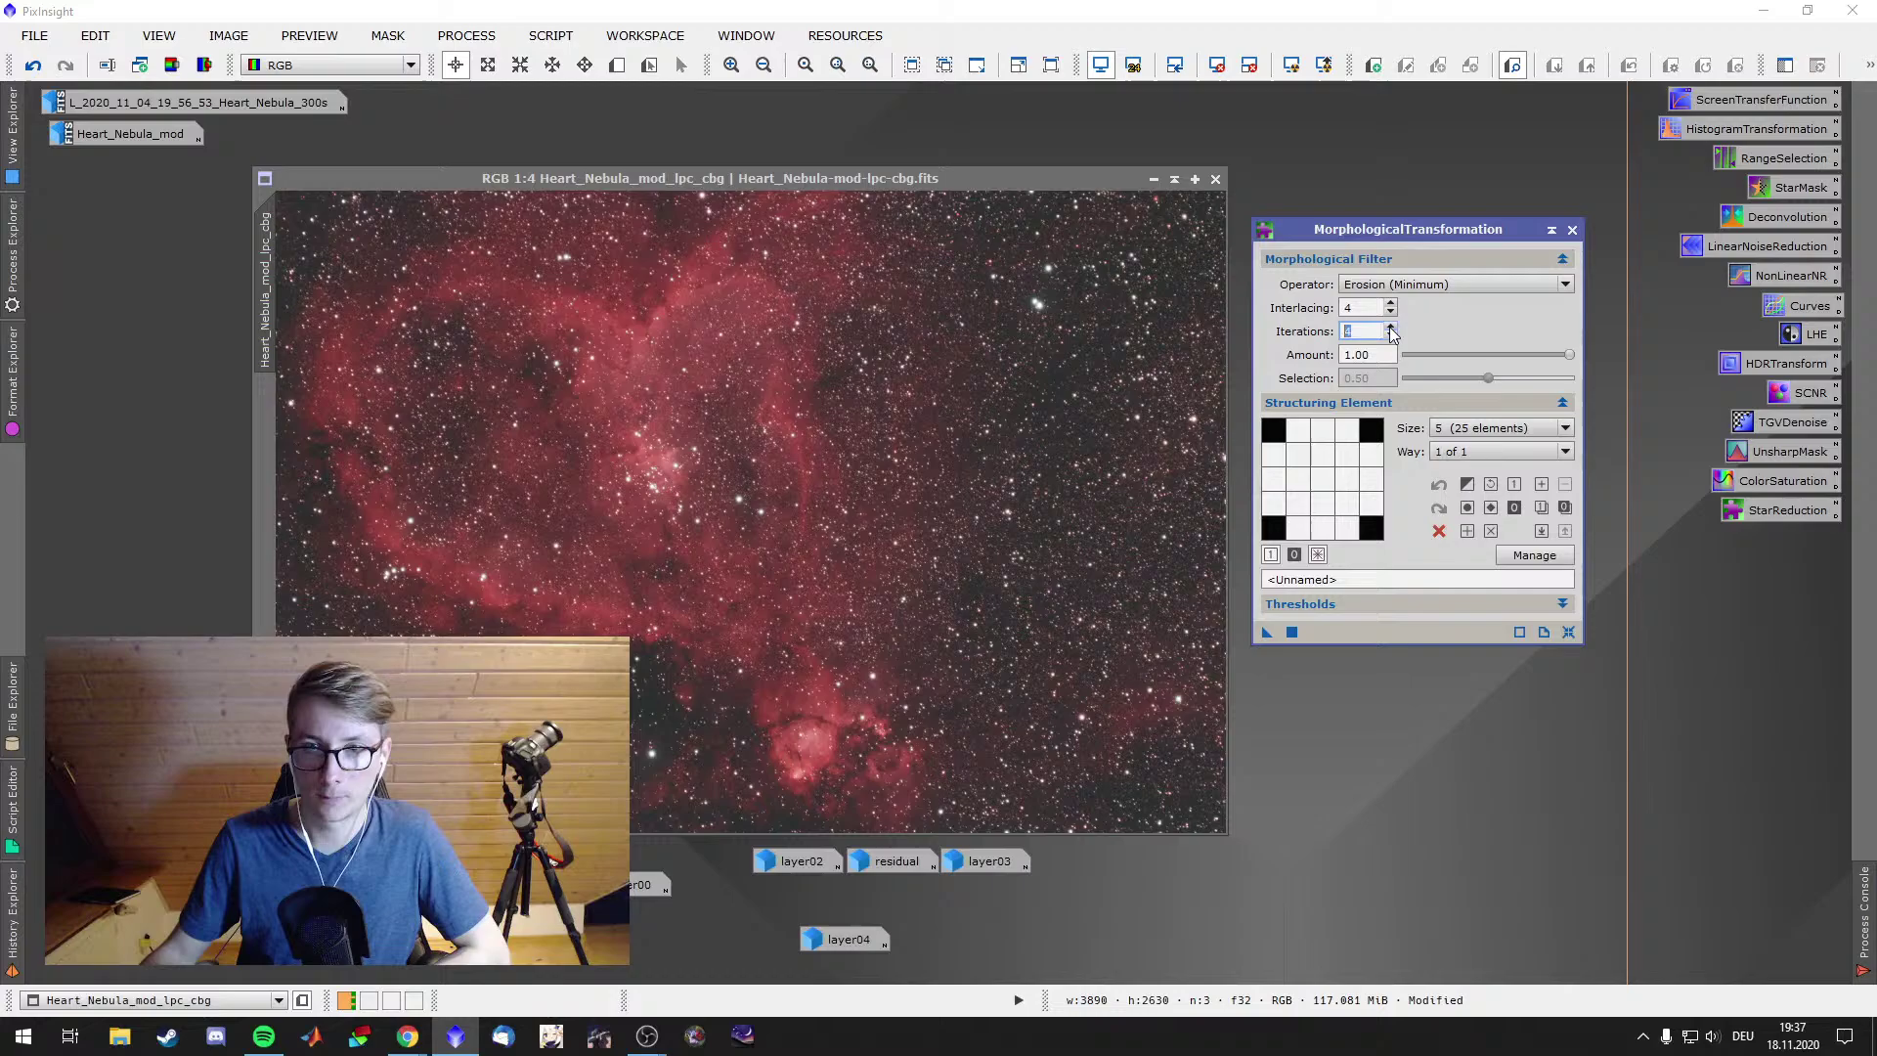
{"action": "left_click", "coordinate": [1267, 632]}
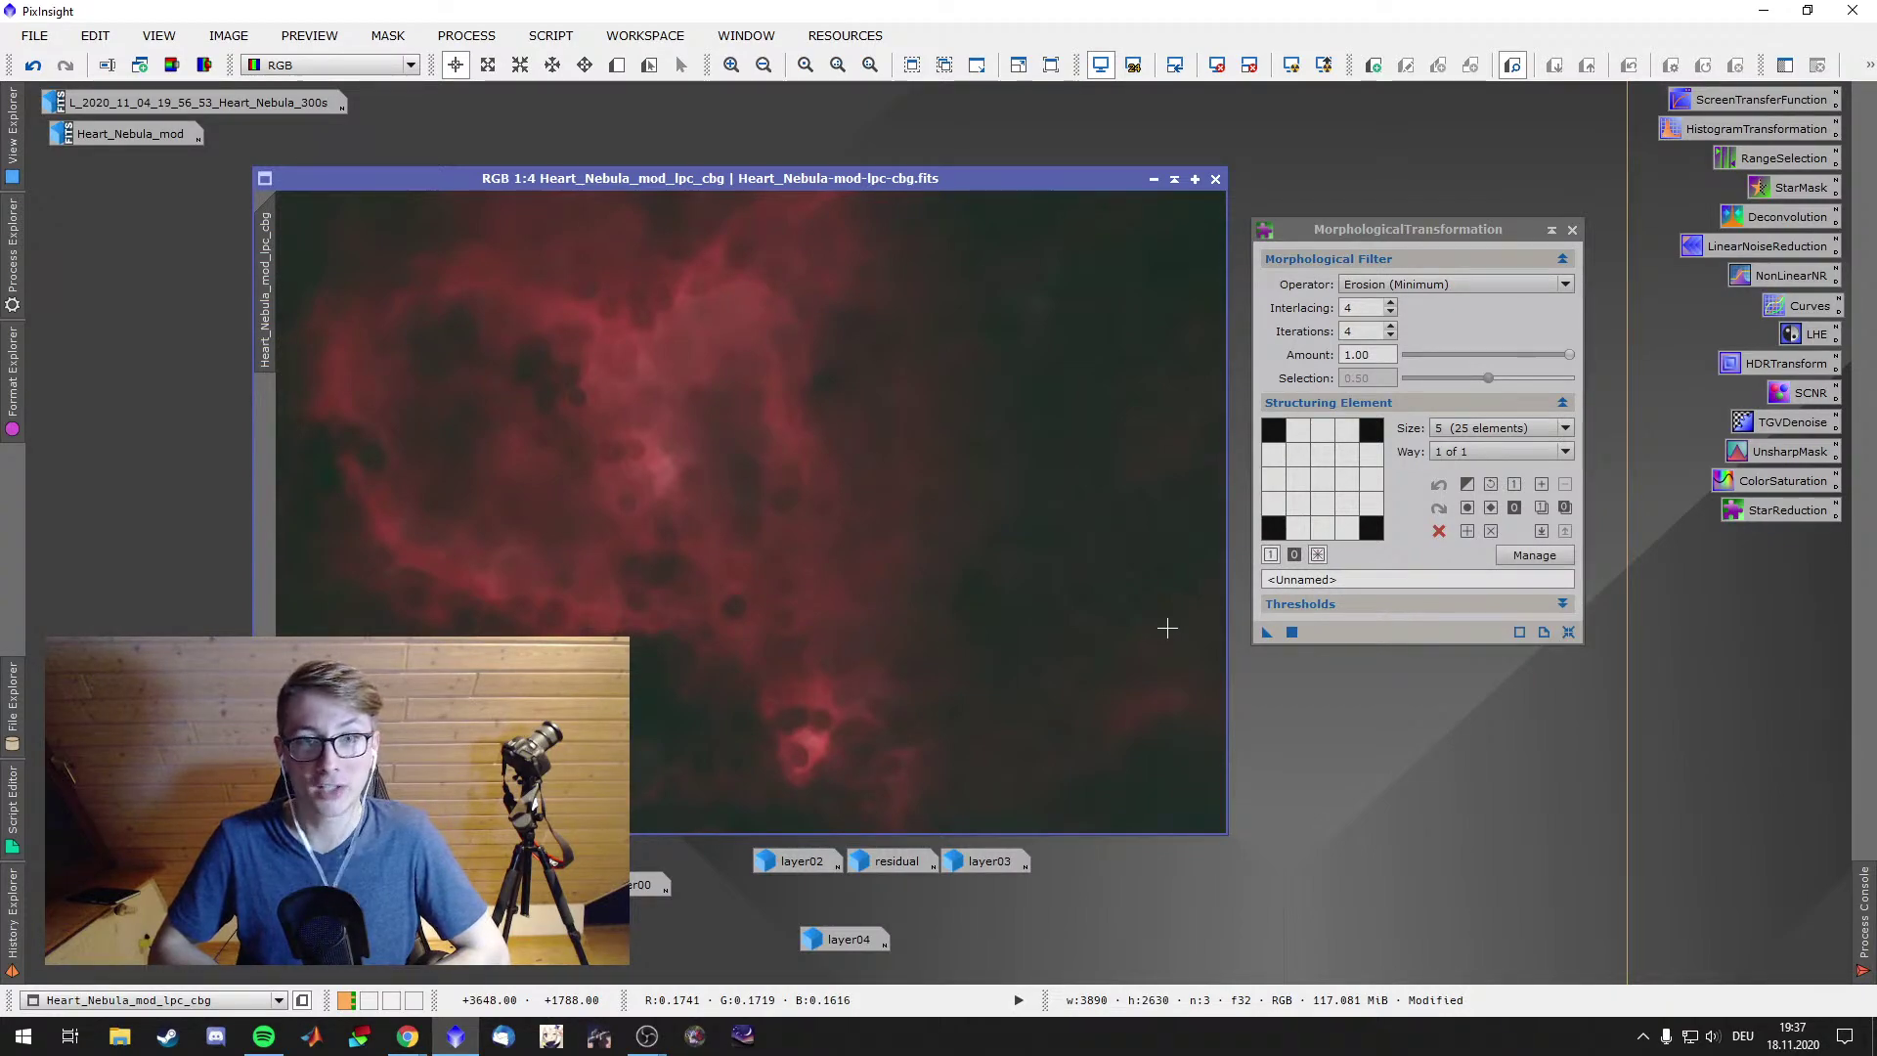
{"action": "right_click", "coordinate": [1167, 628]}
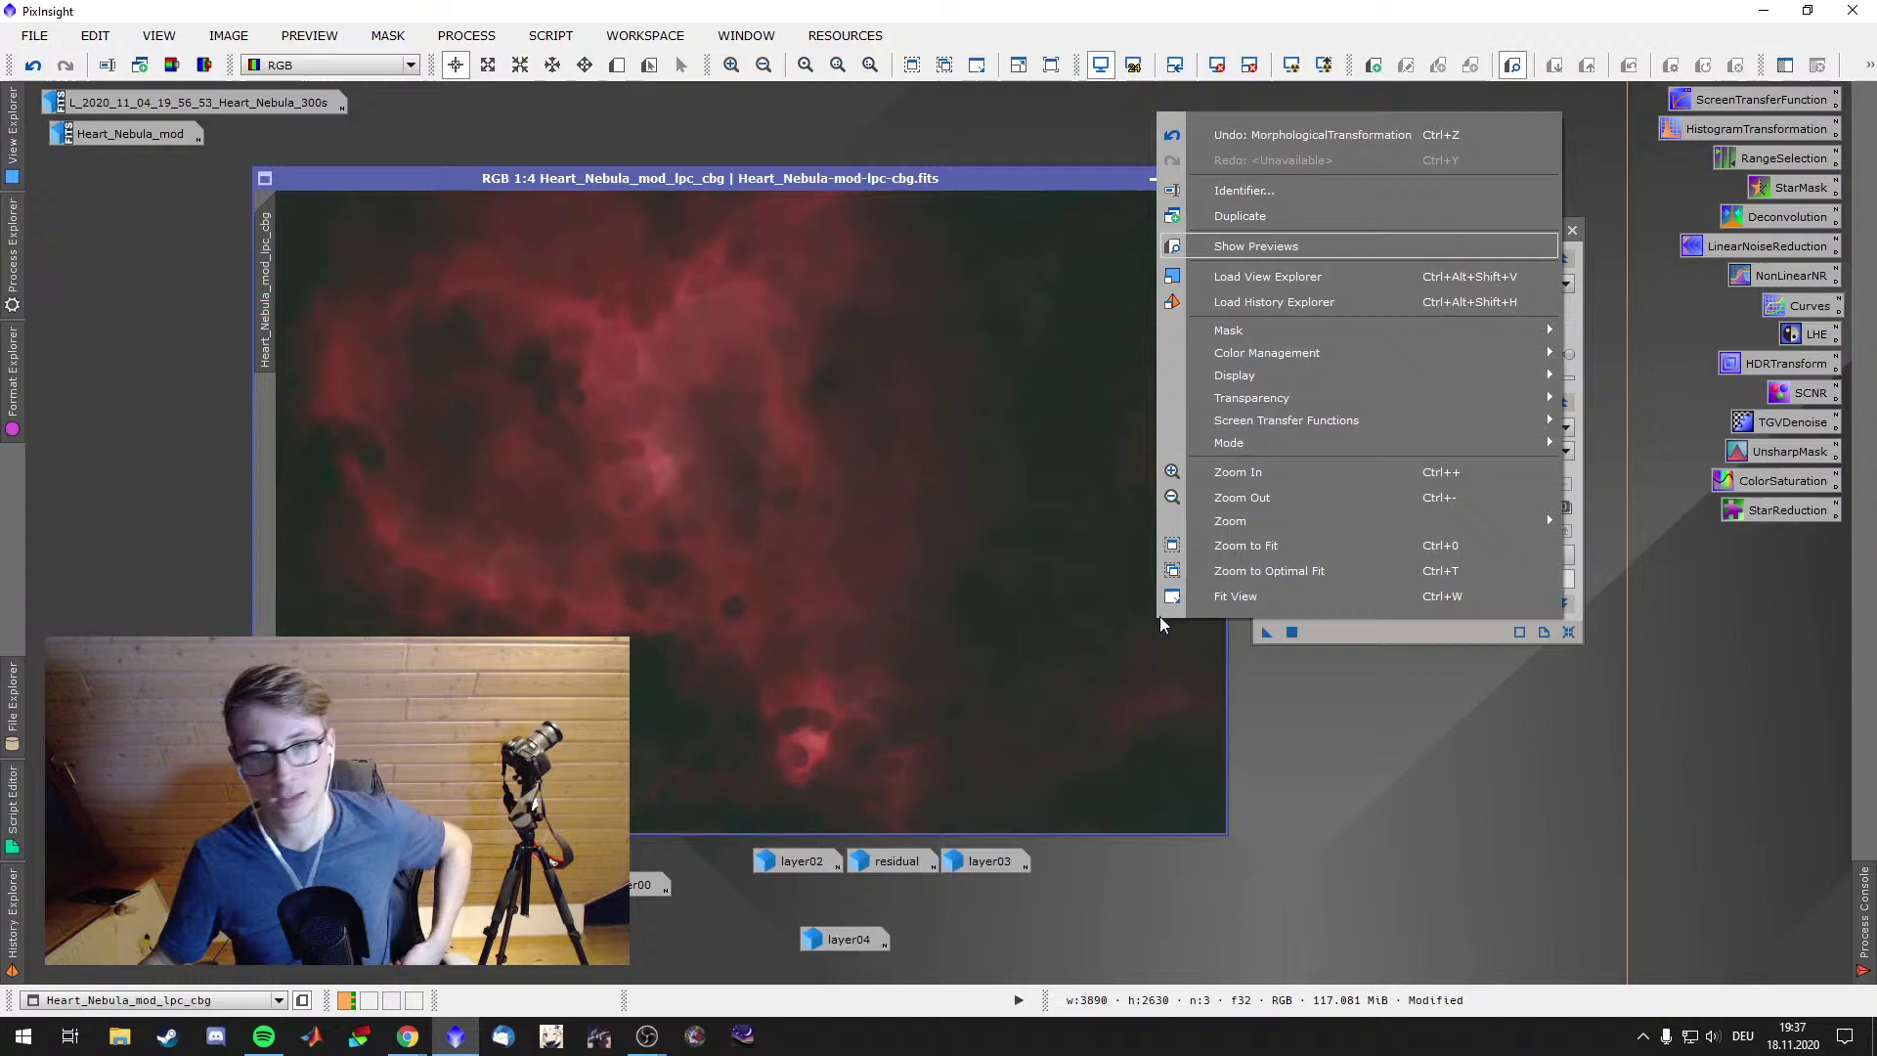
{"action": "left_click", "coordinate": [1347, 139]}
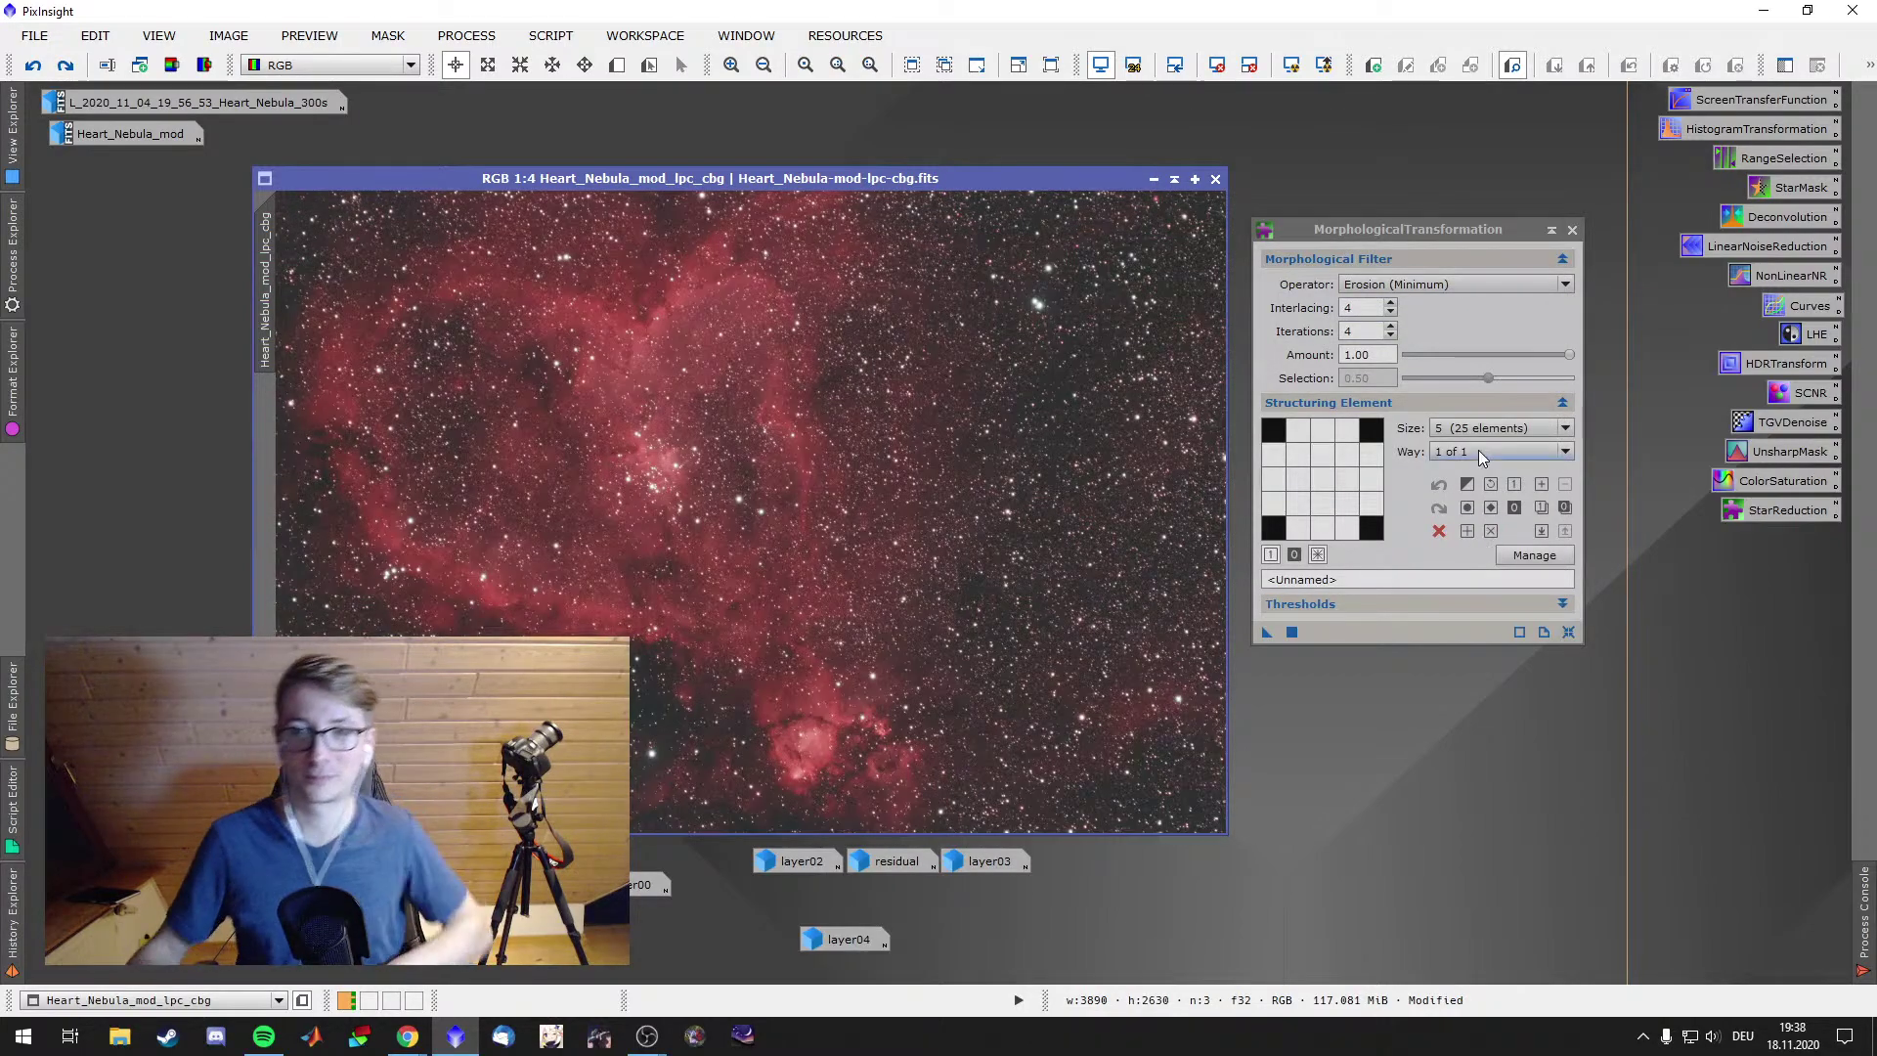
Reset MorphologicalTransformation and define a size 5 (25 elements) structuring element with its four corner cells switched off
{"action": "left_click", "coordinate": [1568, 632]}
{"action": "left_click", "coordinate": [1496, 427]}
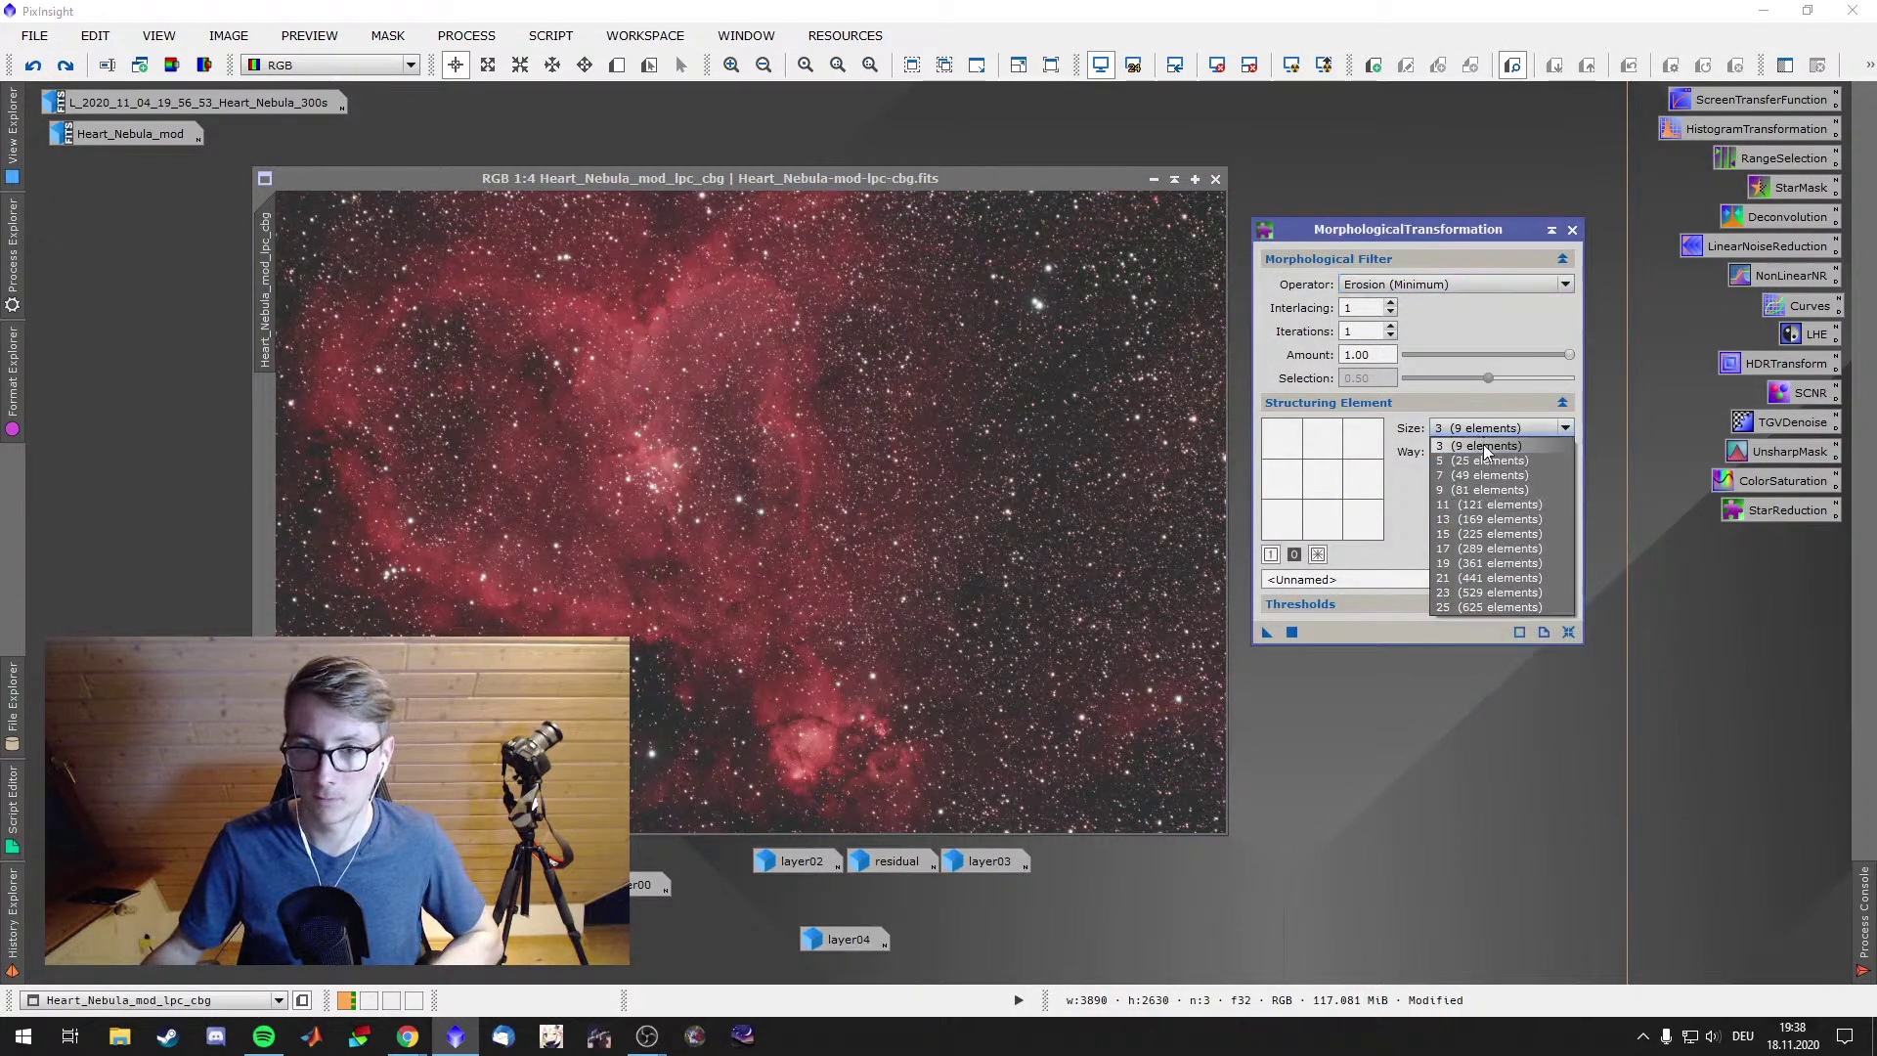
{"action": "left_click", "coordinate": [1483, 461]}
{"action": "mouse_move", "coordinate": [1315, 455]}
{"action": "left_mouse_down"}
{"action": "mouse_move", "coordinate": [1300, 435]}
{"action": "mouse_move", "coordinate": [1354, 469]}
{"action": "mouse_move", "coordinate": [1379, 518]}
{"action": "mouse_move", "coordinate": [1285, 523]}
{"action": "mouse_move", "coordinate": [1279, 452]}
{"action": "left_mouse_up"}
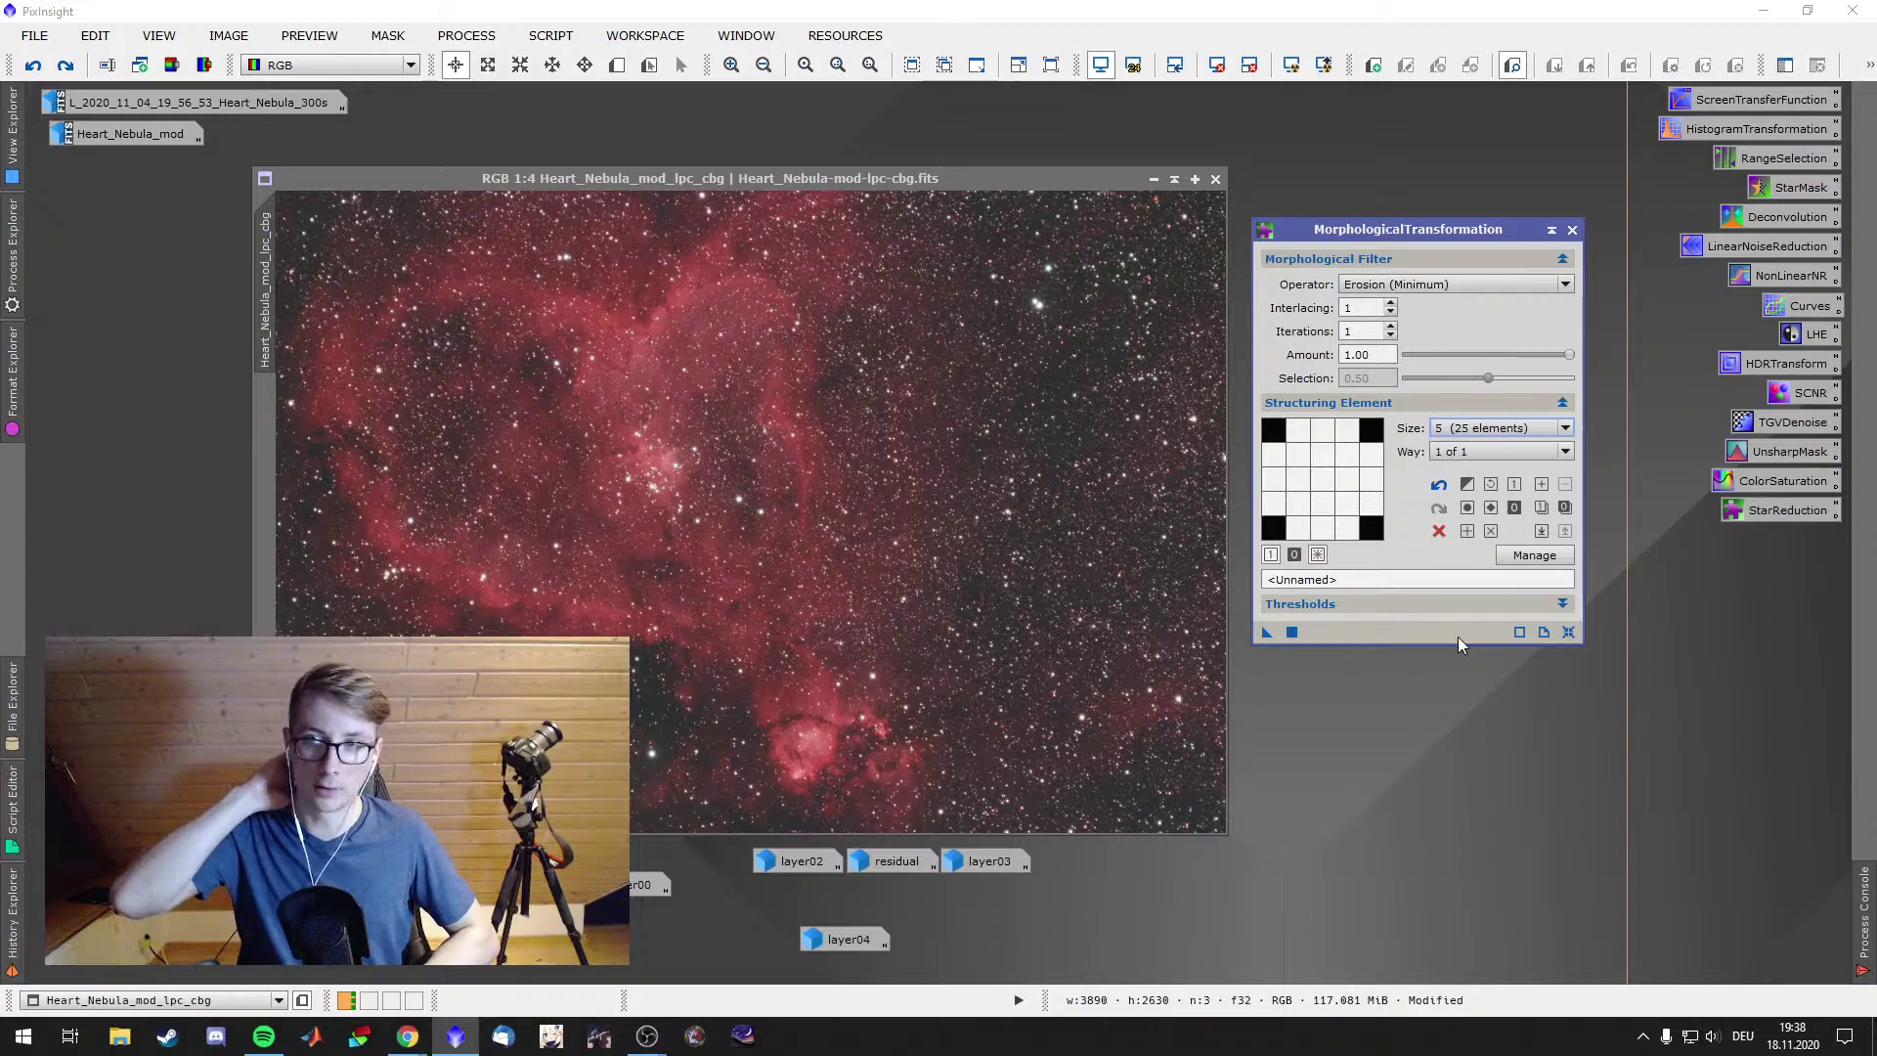
Generate a star mask from the nebula image with a noise threshold of 0.22 and apply it as mask to Heart_Nebula_mod_lpc_cbg
{"action": "double_click", "coordinate": [1789, 187]}
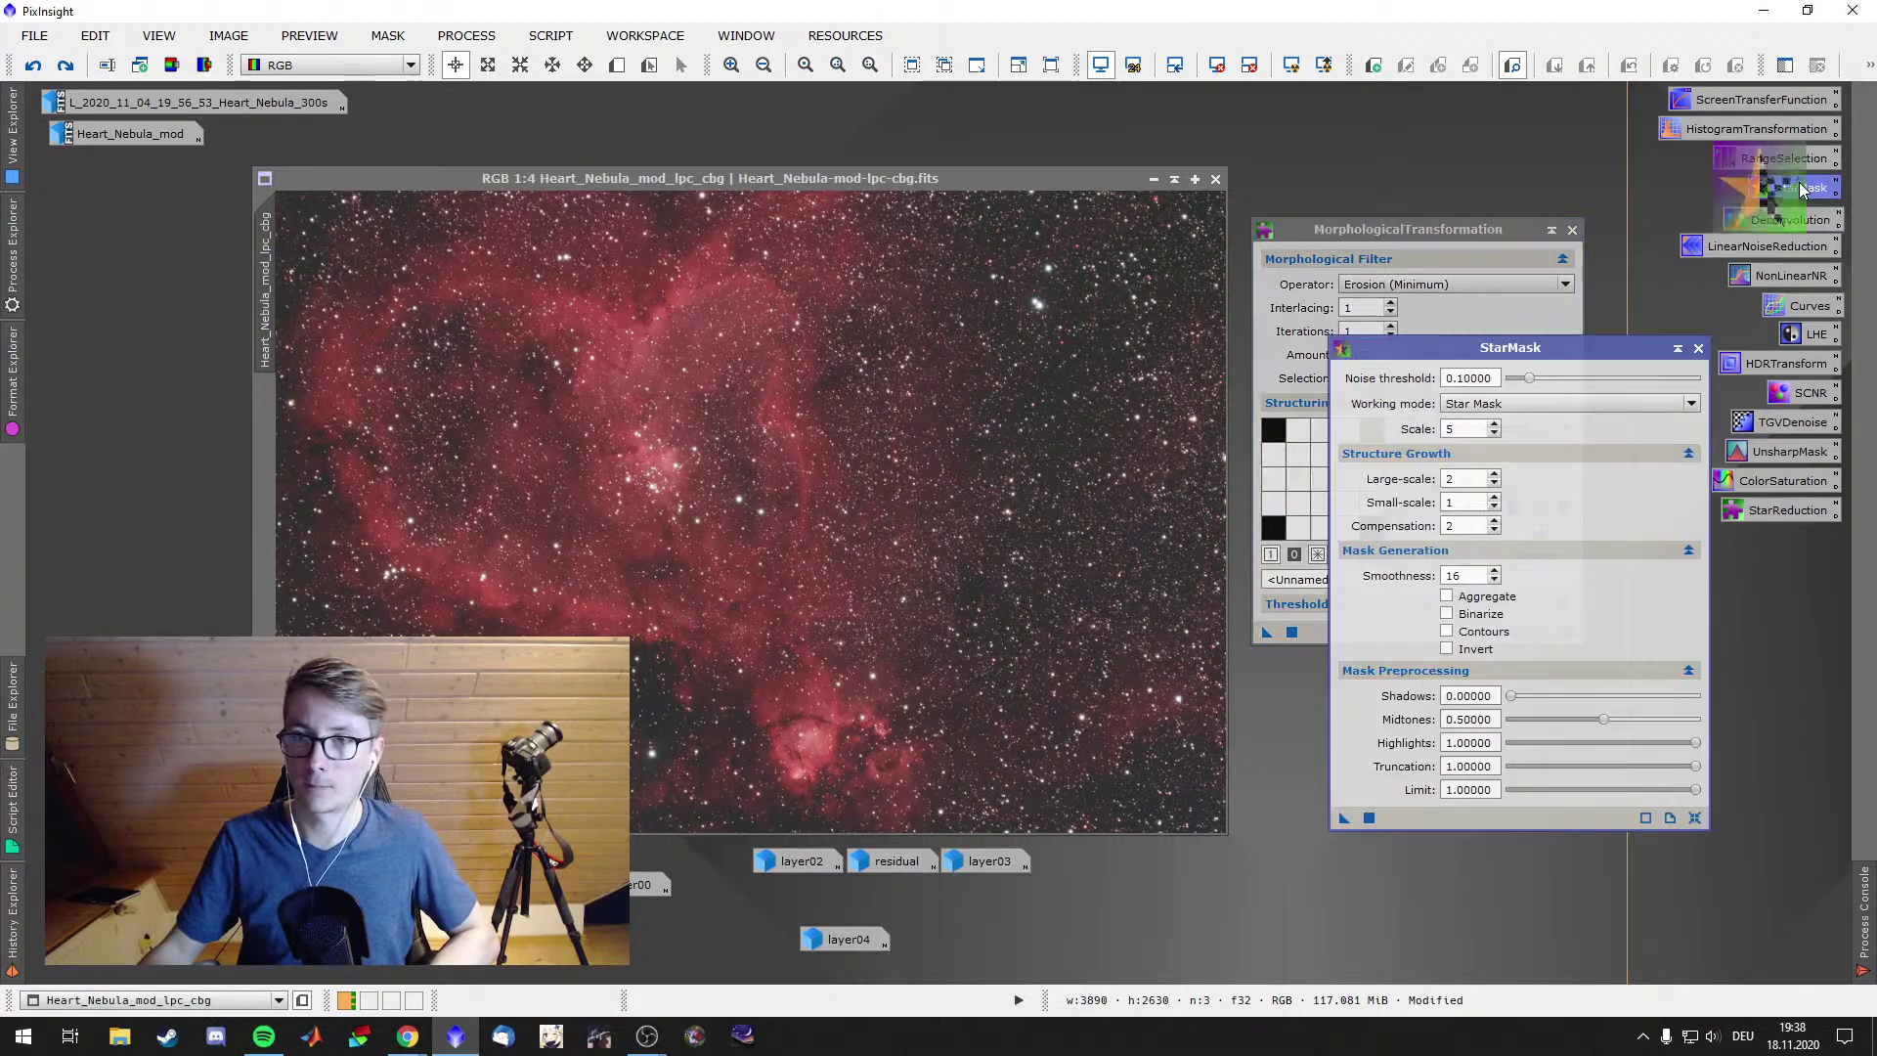
{"action": "scroll", "coordinate": [899, 357], "scroll_direction": "up", "scroll_amount": 5}
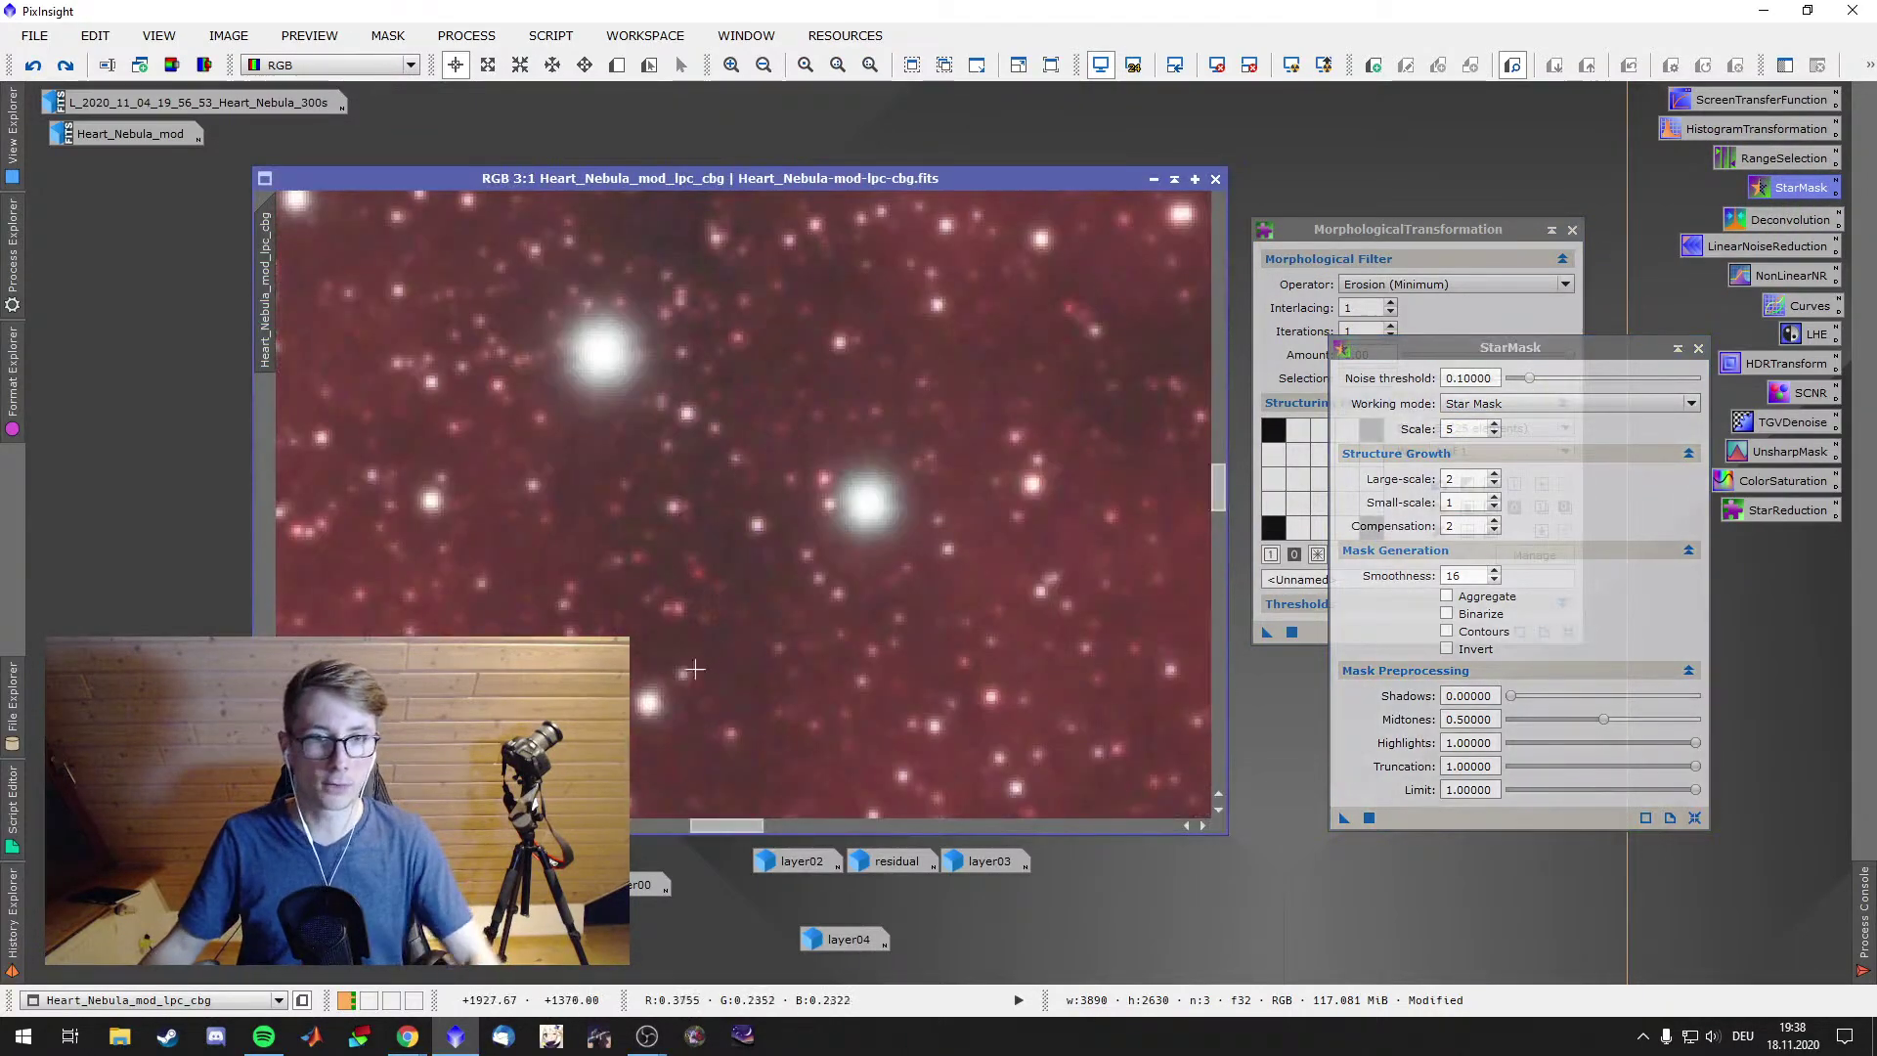
{"action": "left_click_drag", "start_coordinate": [899, 357], "coordinate": [860, 638]}
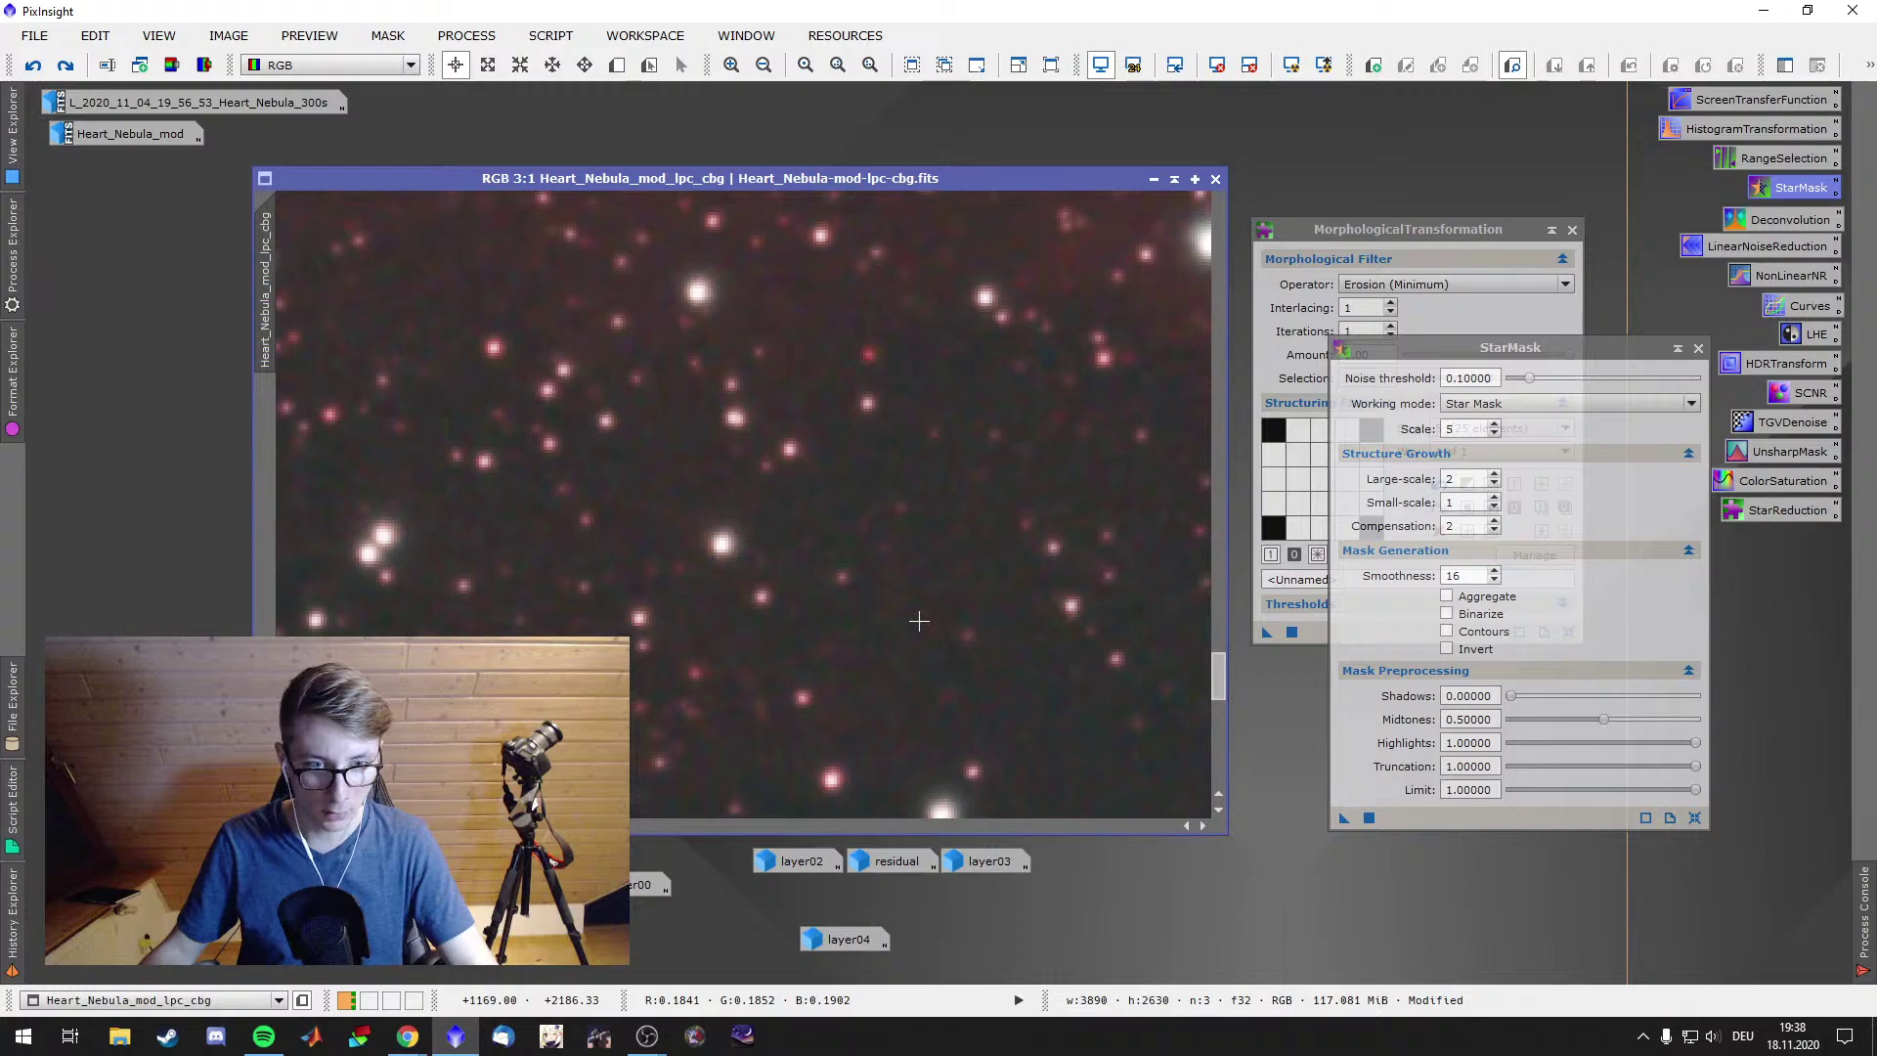
{"action": "left_click", "coordinate": [1466, 378]}
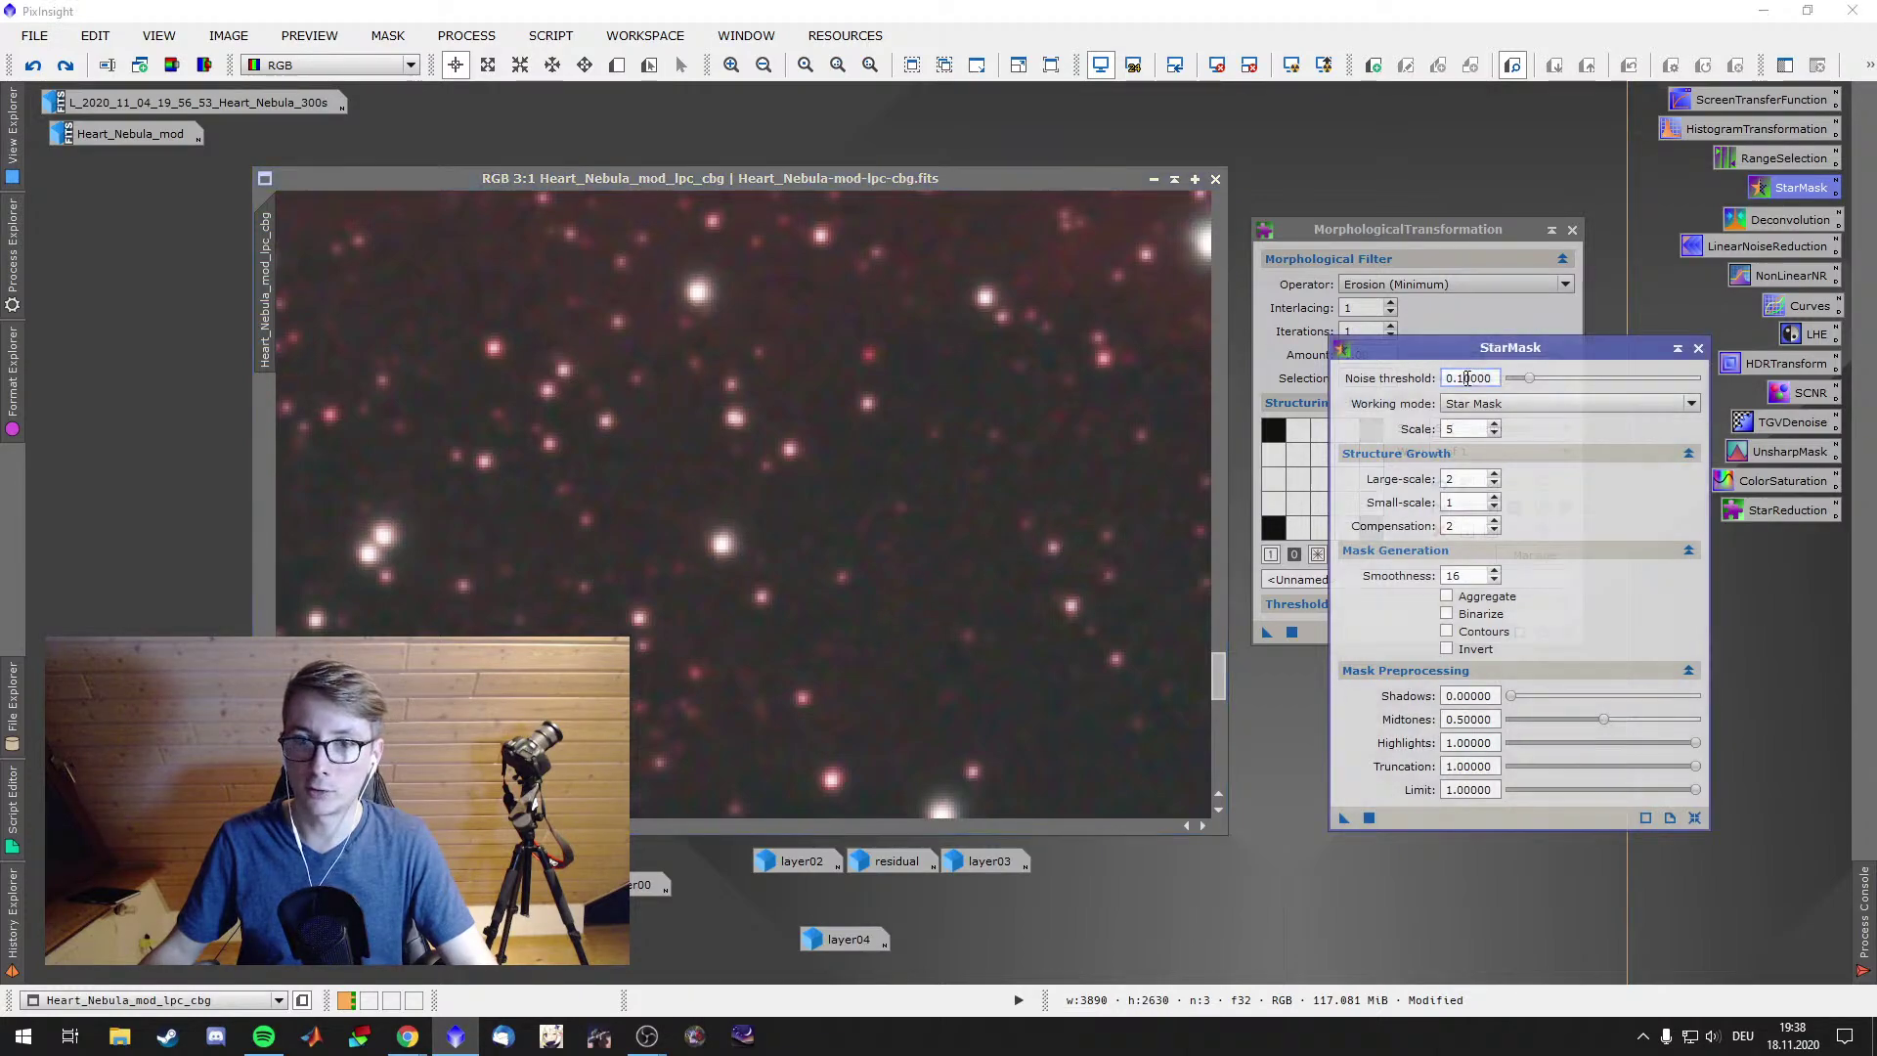
{"action": "key", "text": "BackSpace"}
{"action": "type", "text": "22"}
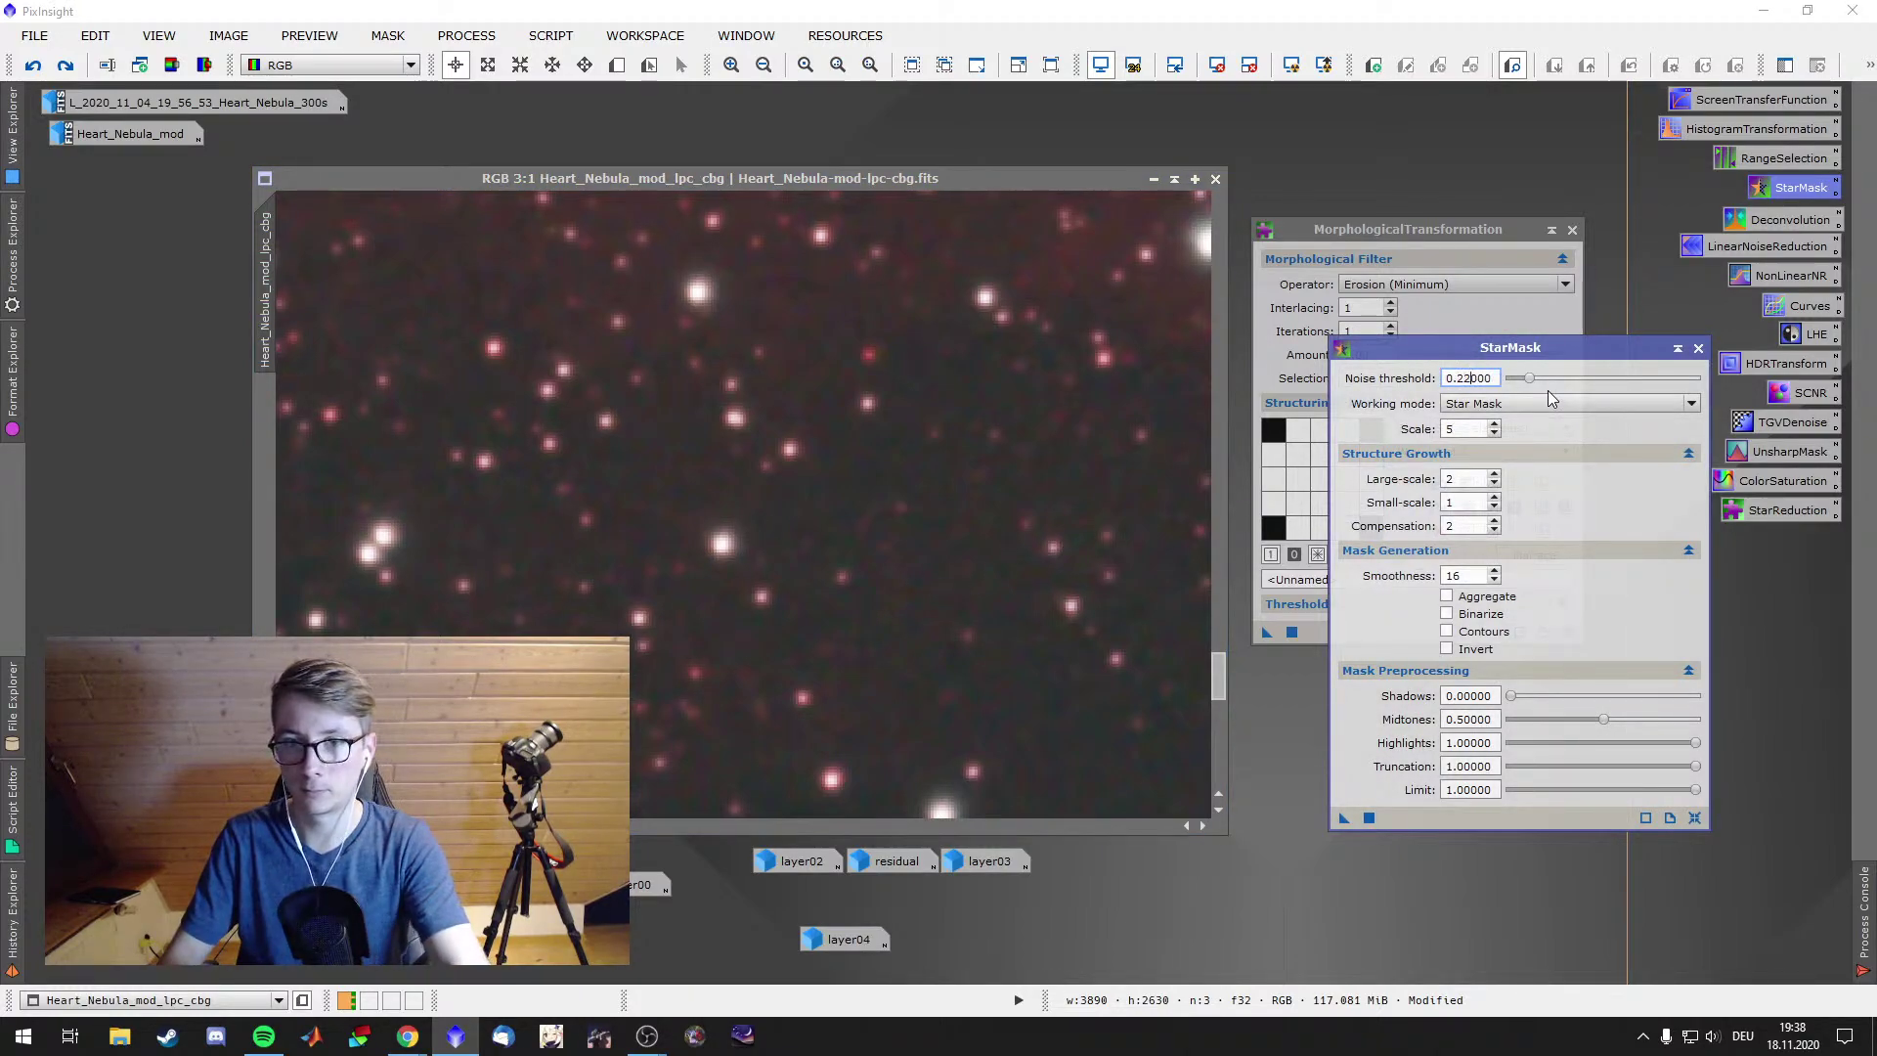
{"action": "key", "text": "Return"}
{"action": "left_click_drag", "start_coordinate": [877, 638], "coordinate": [879, 635]}
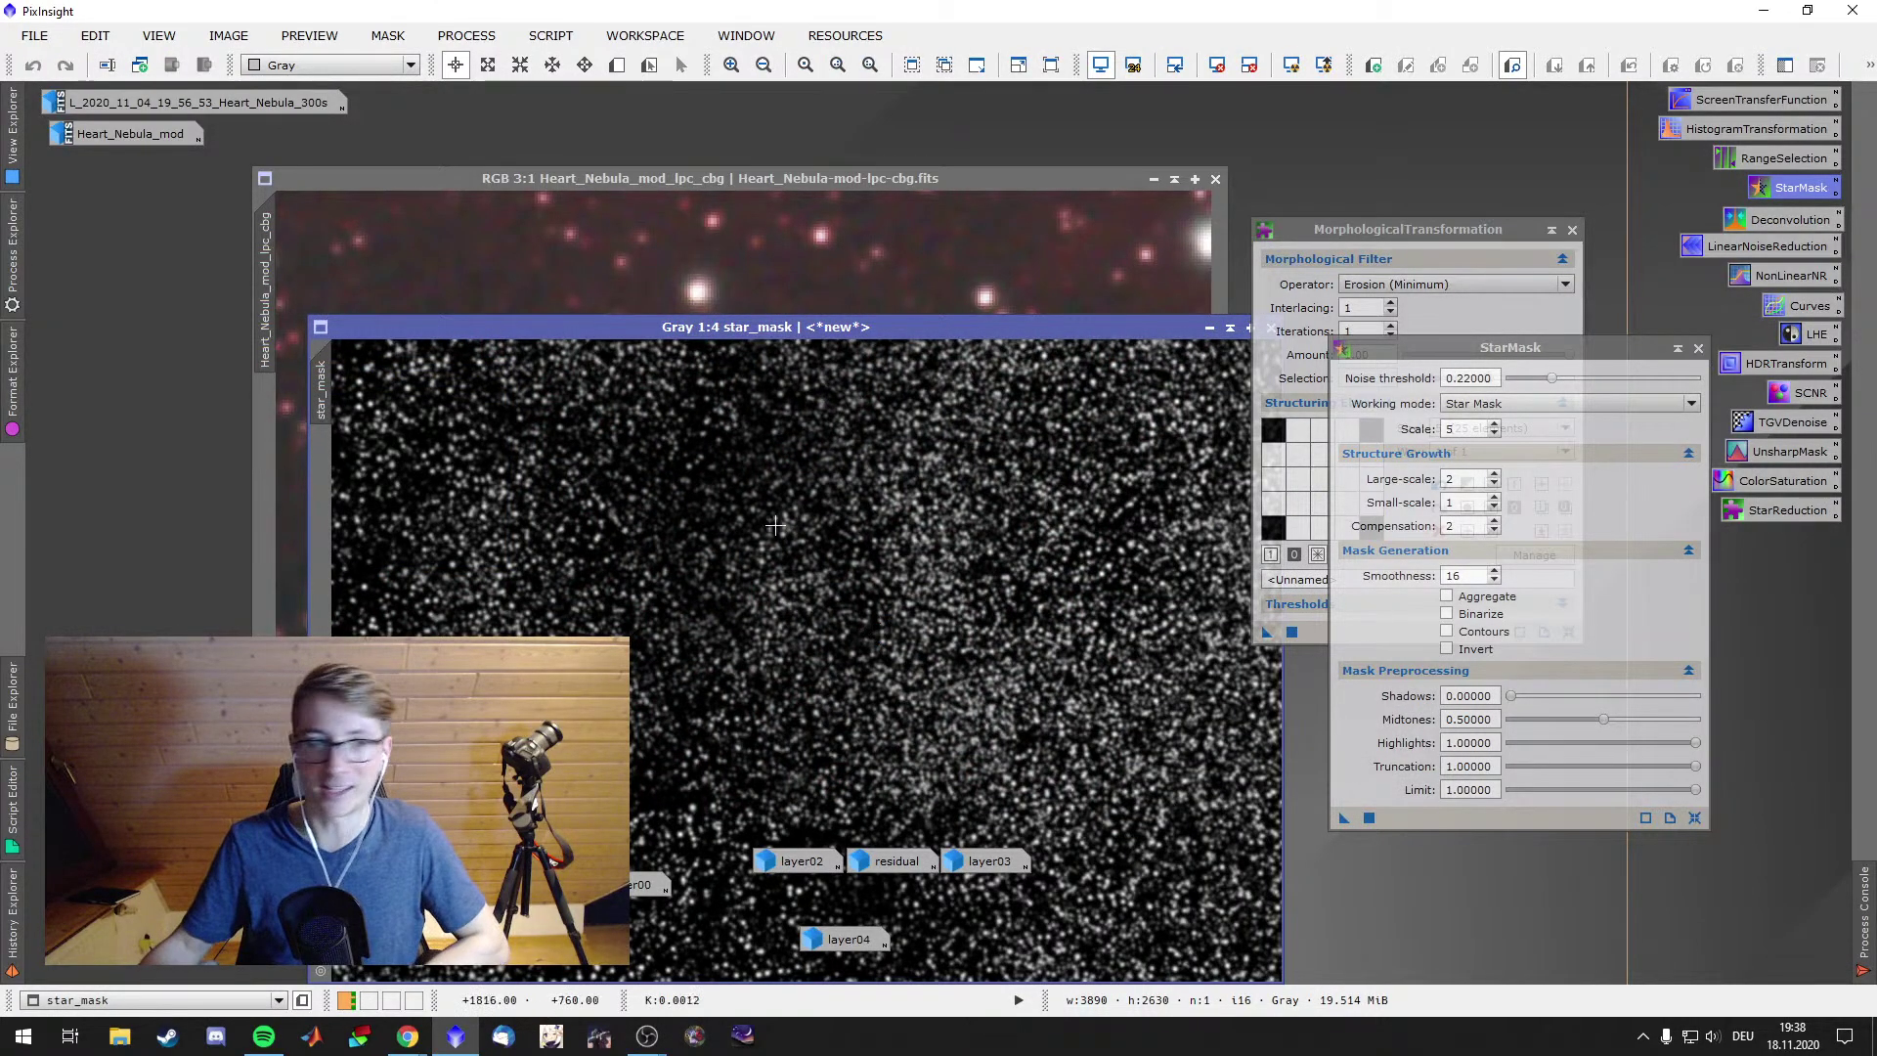
{"action": "left_click_drag", "start_coordinate": [321, 391], "coordinate": [266, 322]}
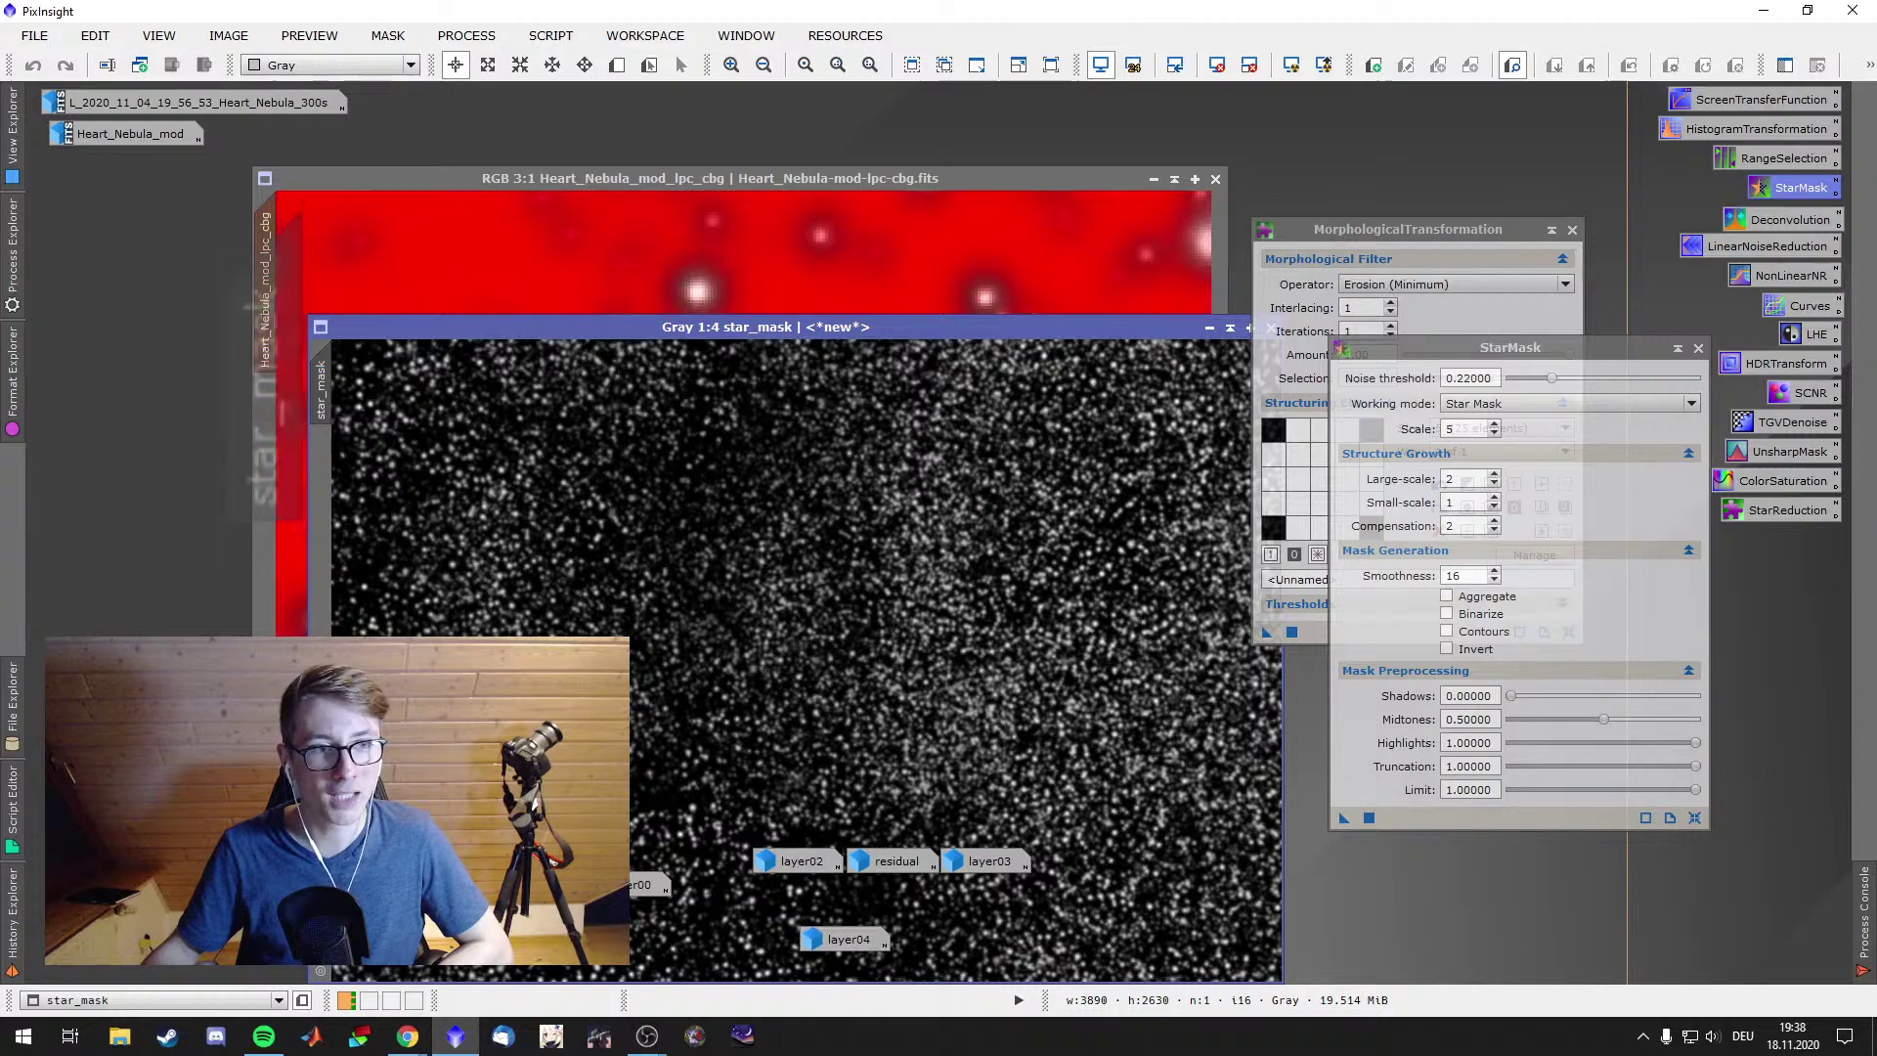
{"action": "left_click", "coordinate": [474, 174]}
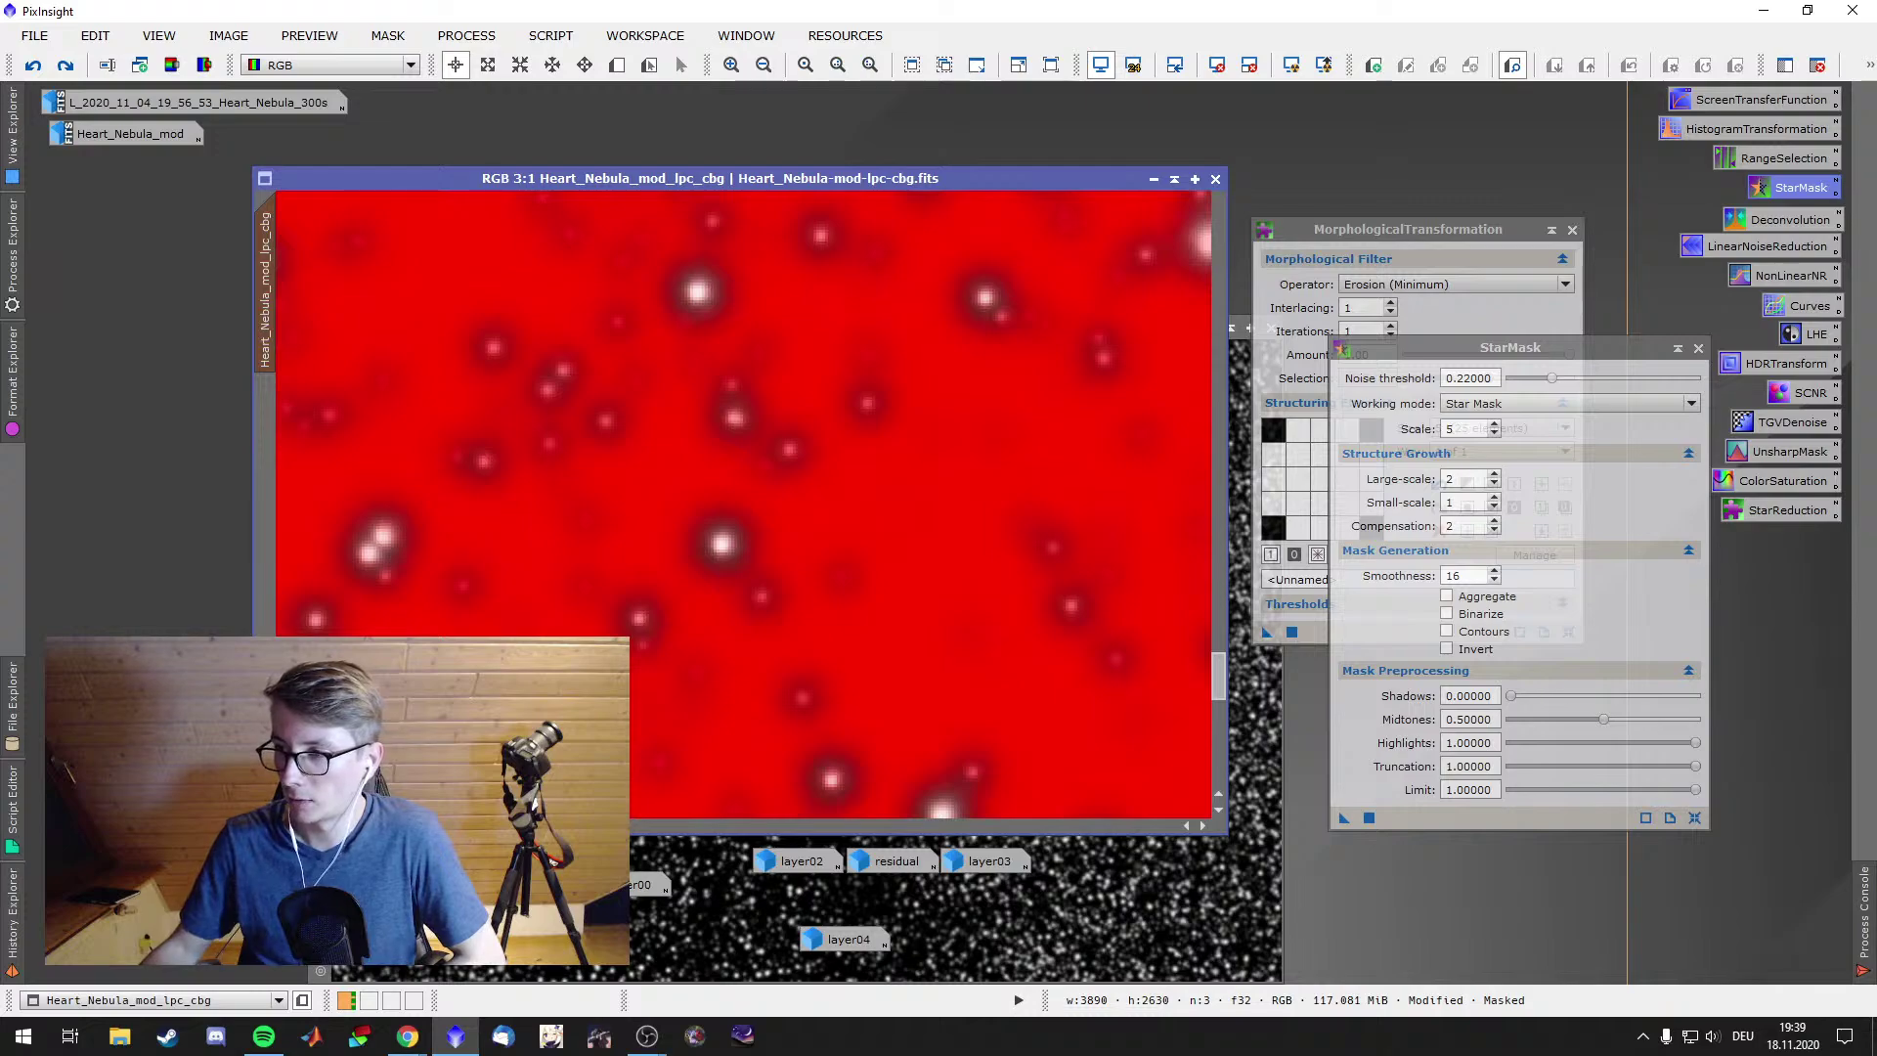
Switch to Chrome, search Google for "equinox 66ED" and open the Astroshop page of the Skywatcher AP 66/400 Equinox ED refractor
{"action": "key", "text": "alt+Tab"}
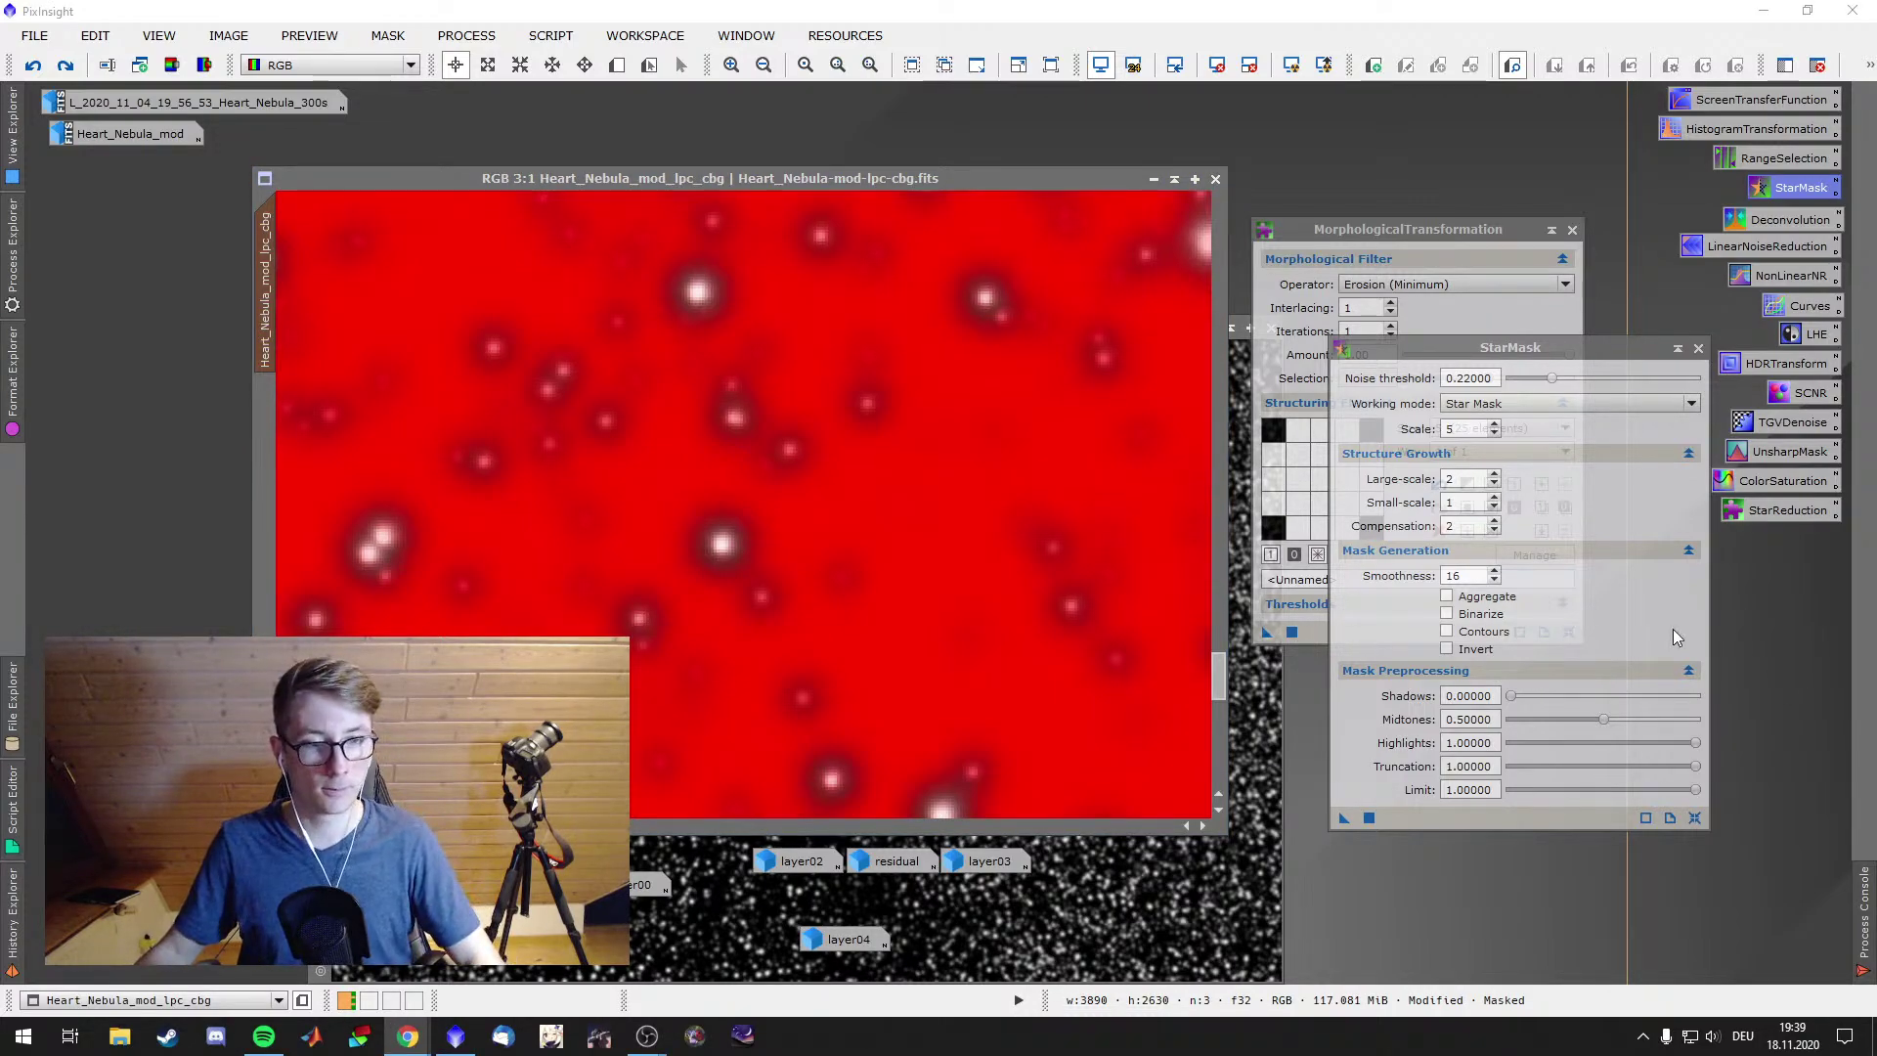
{"action": "mouse_move", "coordinate": [406, 1034]}
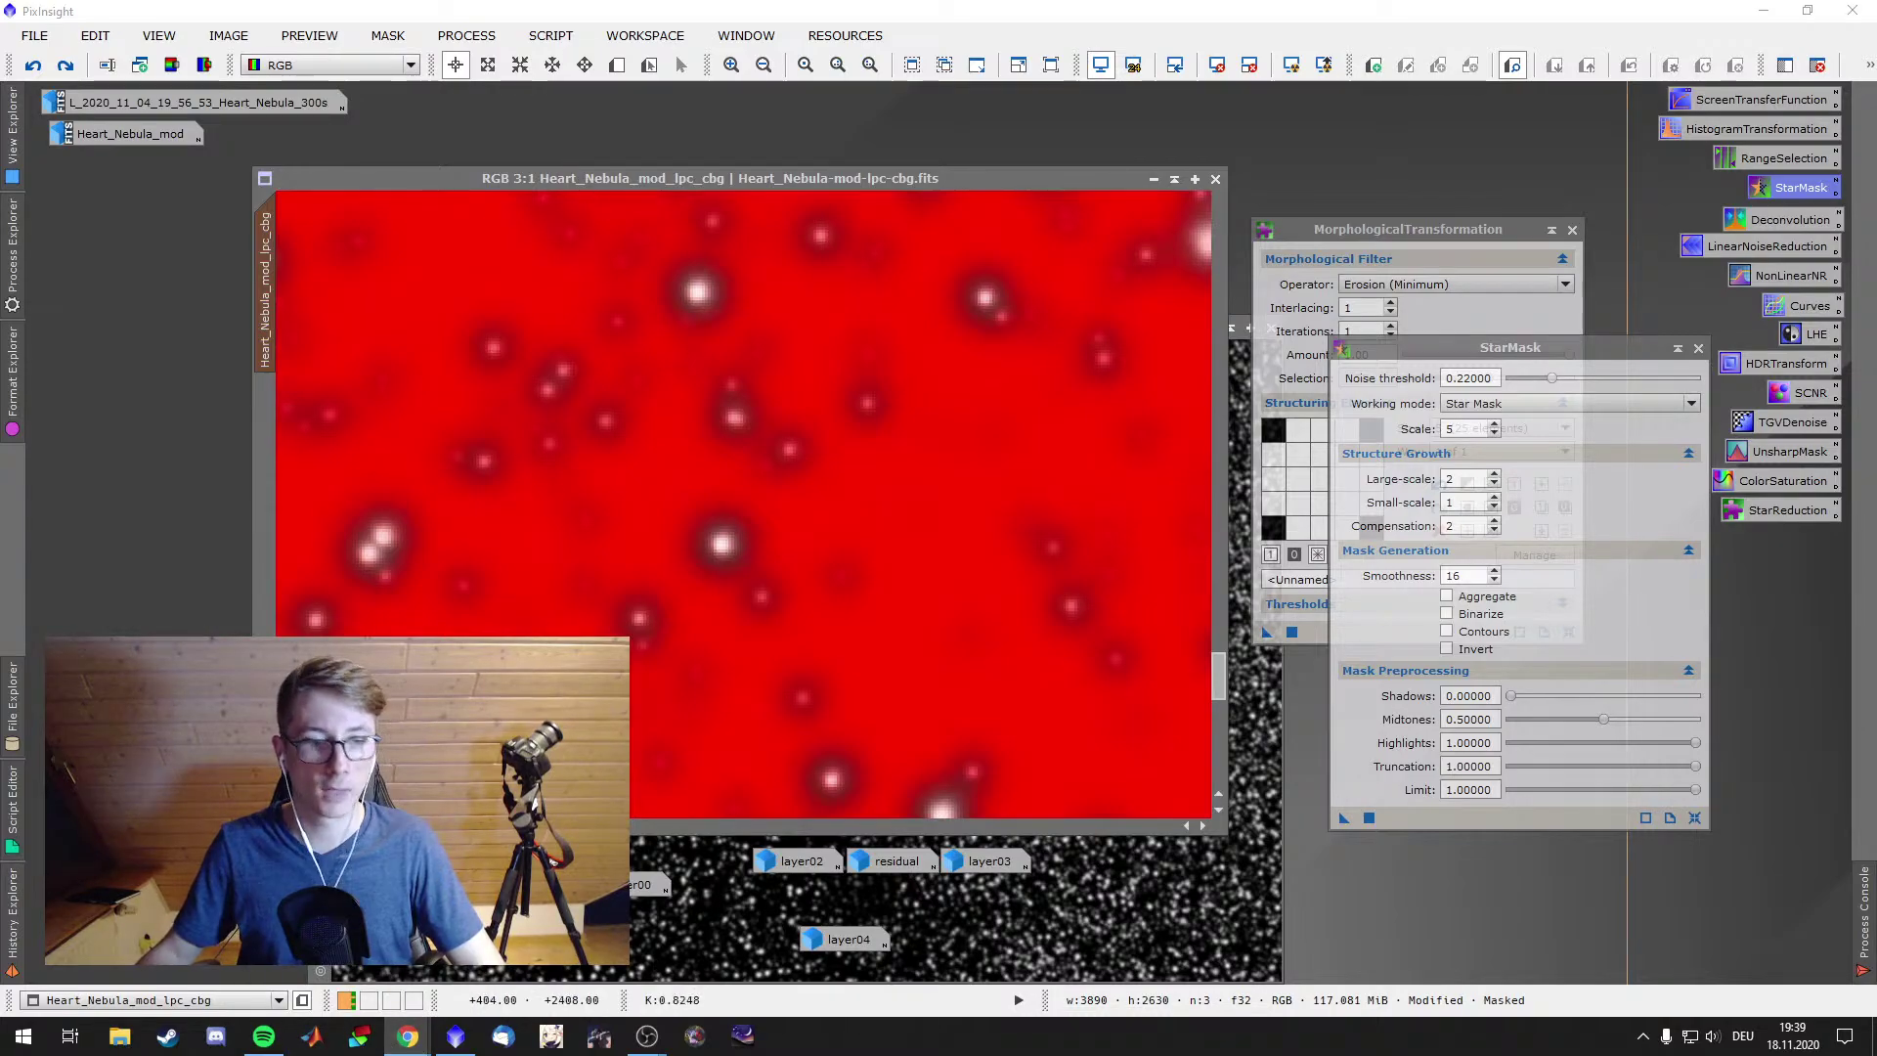
{"action": "left_click", "coordinate": [512, 973]}
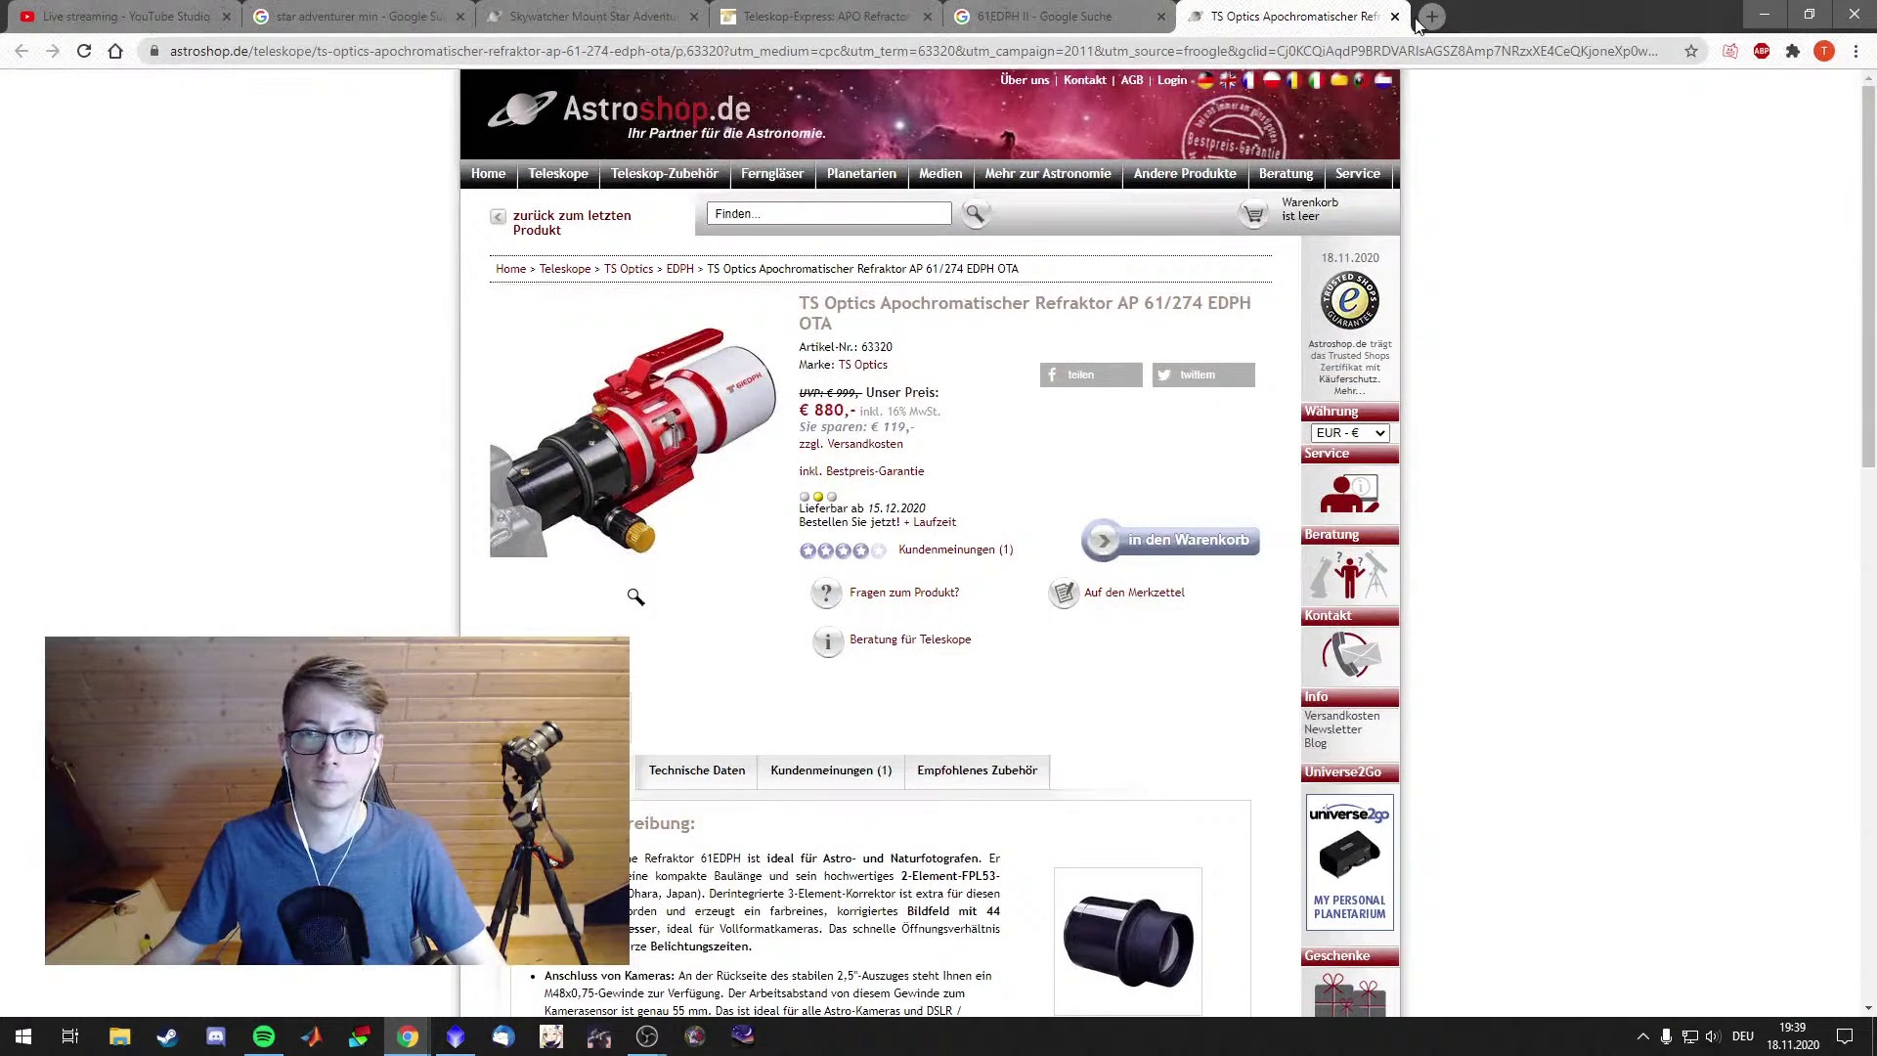
{"action": "left_click", "coordinate": [1431, 16]}
{"action": "type", "text": "equinox 66ED"}
{"action": "key", "text": "Return"}
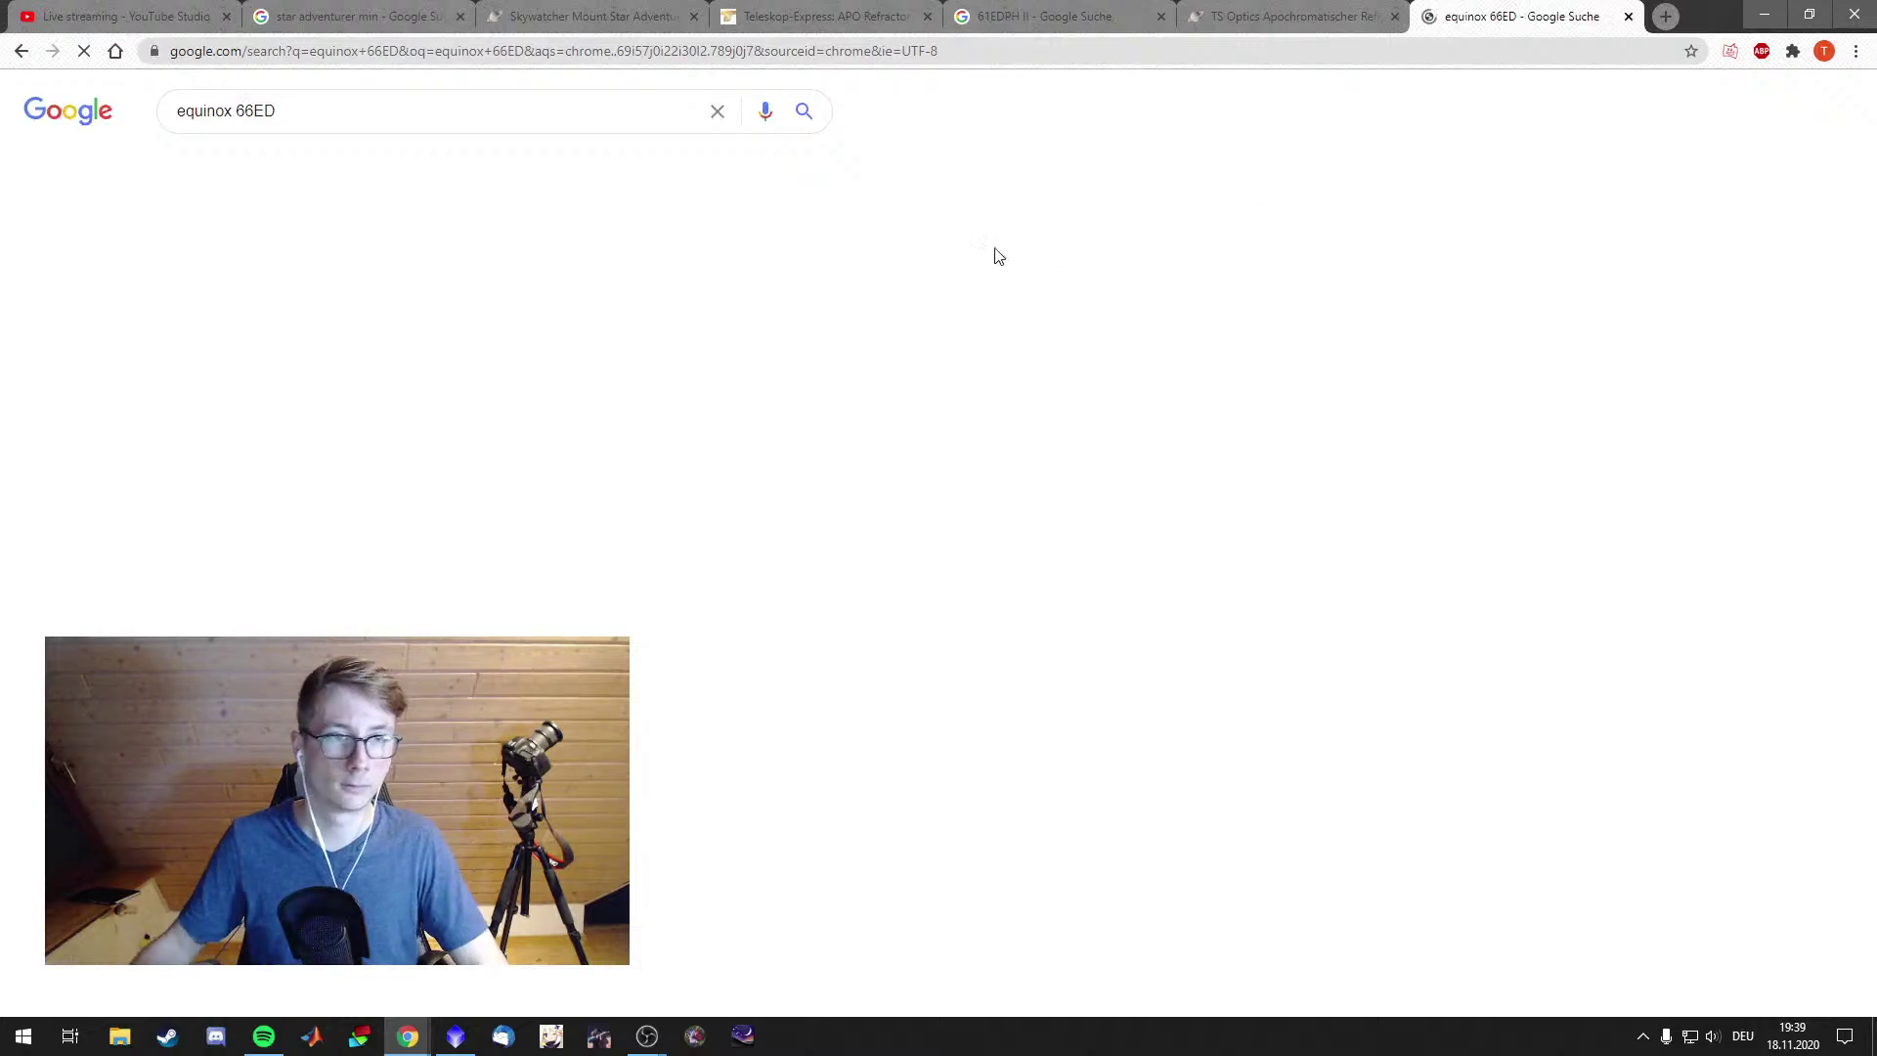
{"action": "left_click", "coordinate": [685, 261]}
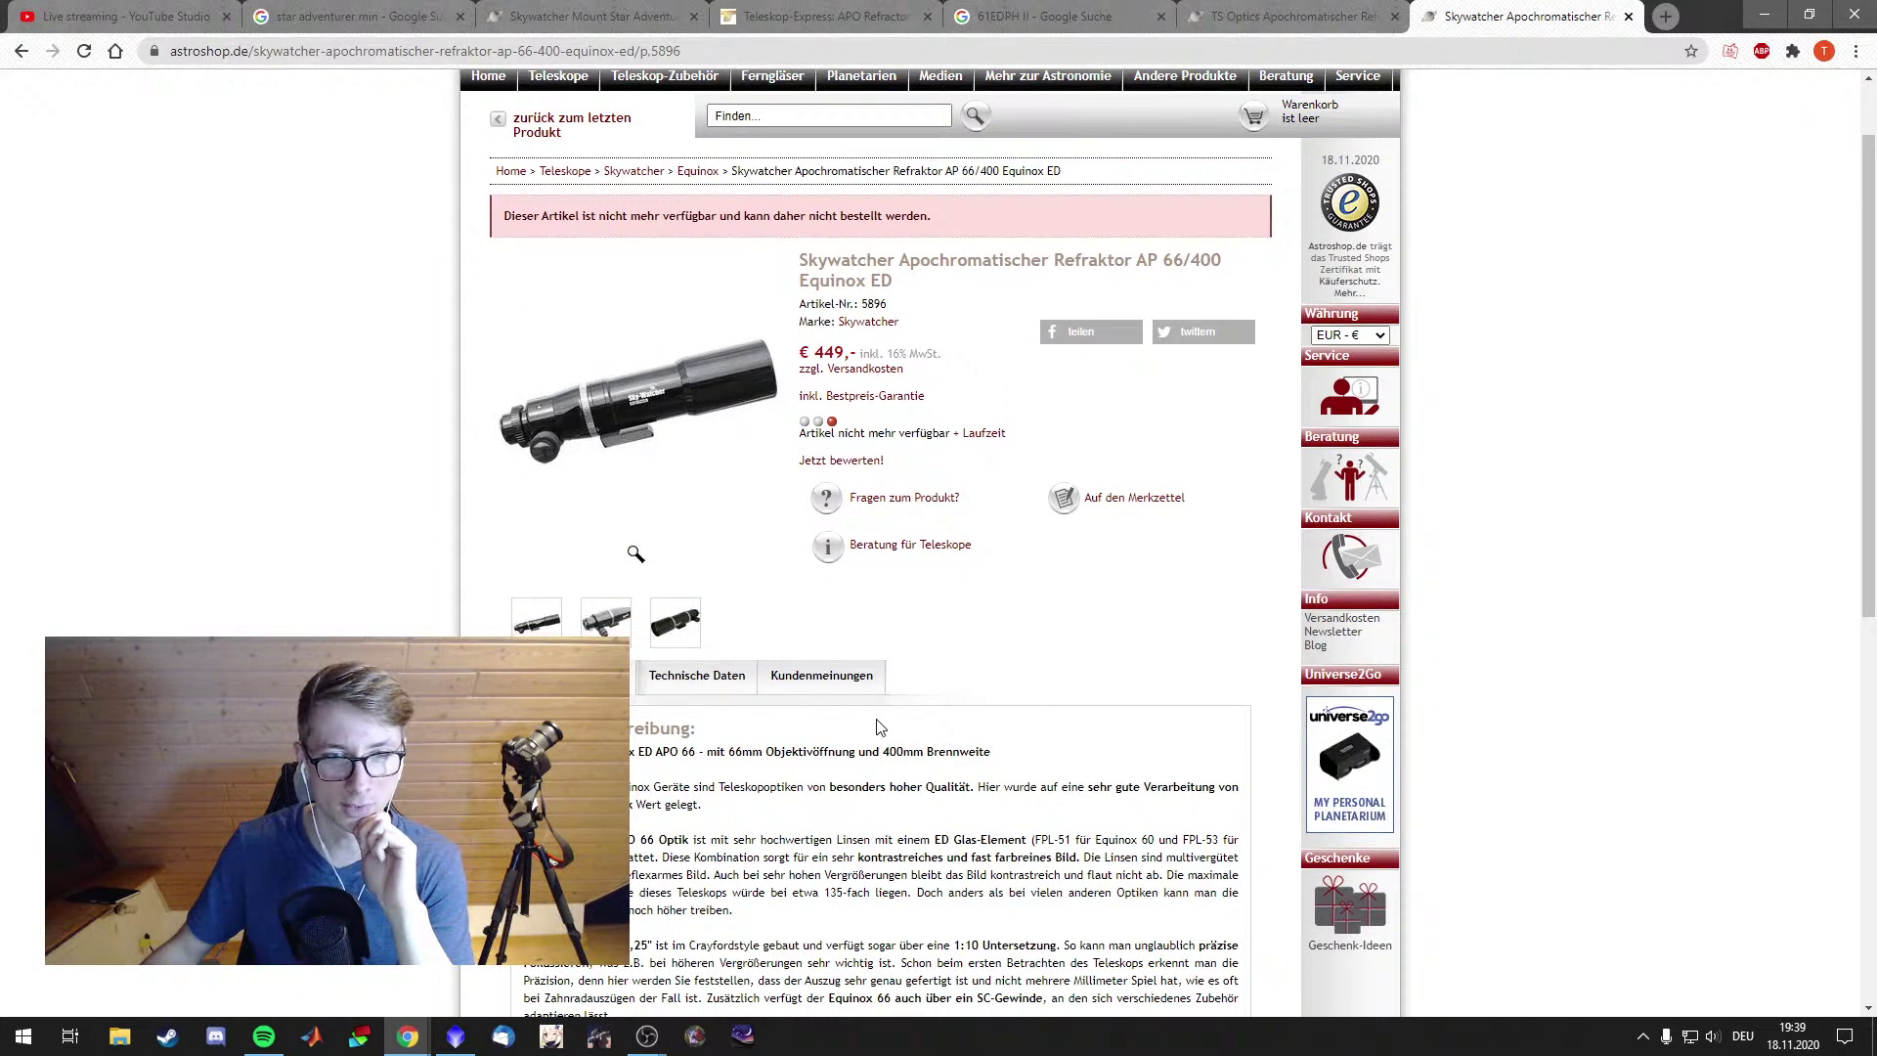
Examine the description, photos and technical data of the Skywatcher 66/400 Equinox ED, close its page and return to PixInsight
{"action": "scroll", "coordinate": [827, 637], "scroll_direction": "down", "scroll_amount": 3}
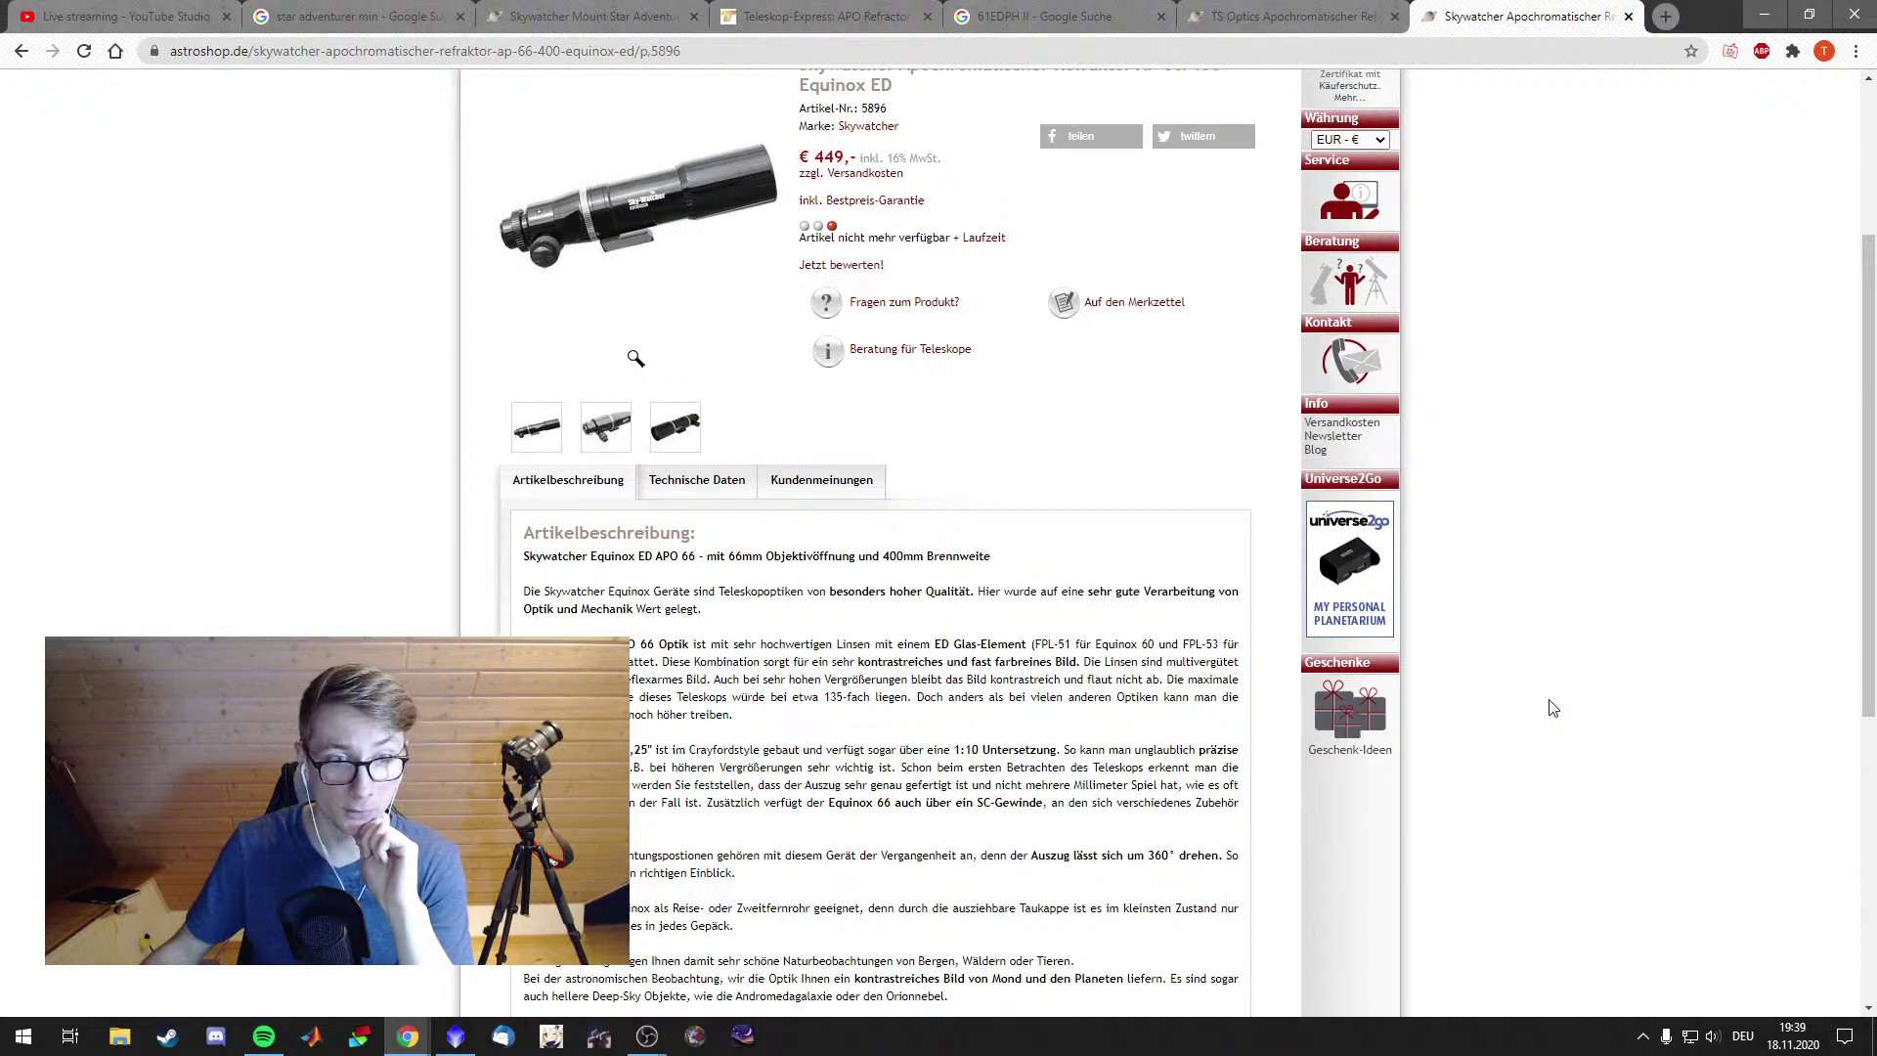
{"action": "scroll", "coordinate": [1553, 708], "scroll_direction": "up", "scroll_amount": 2}
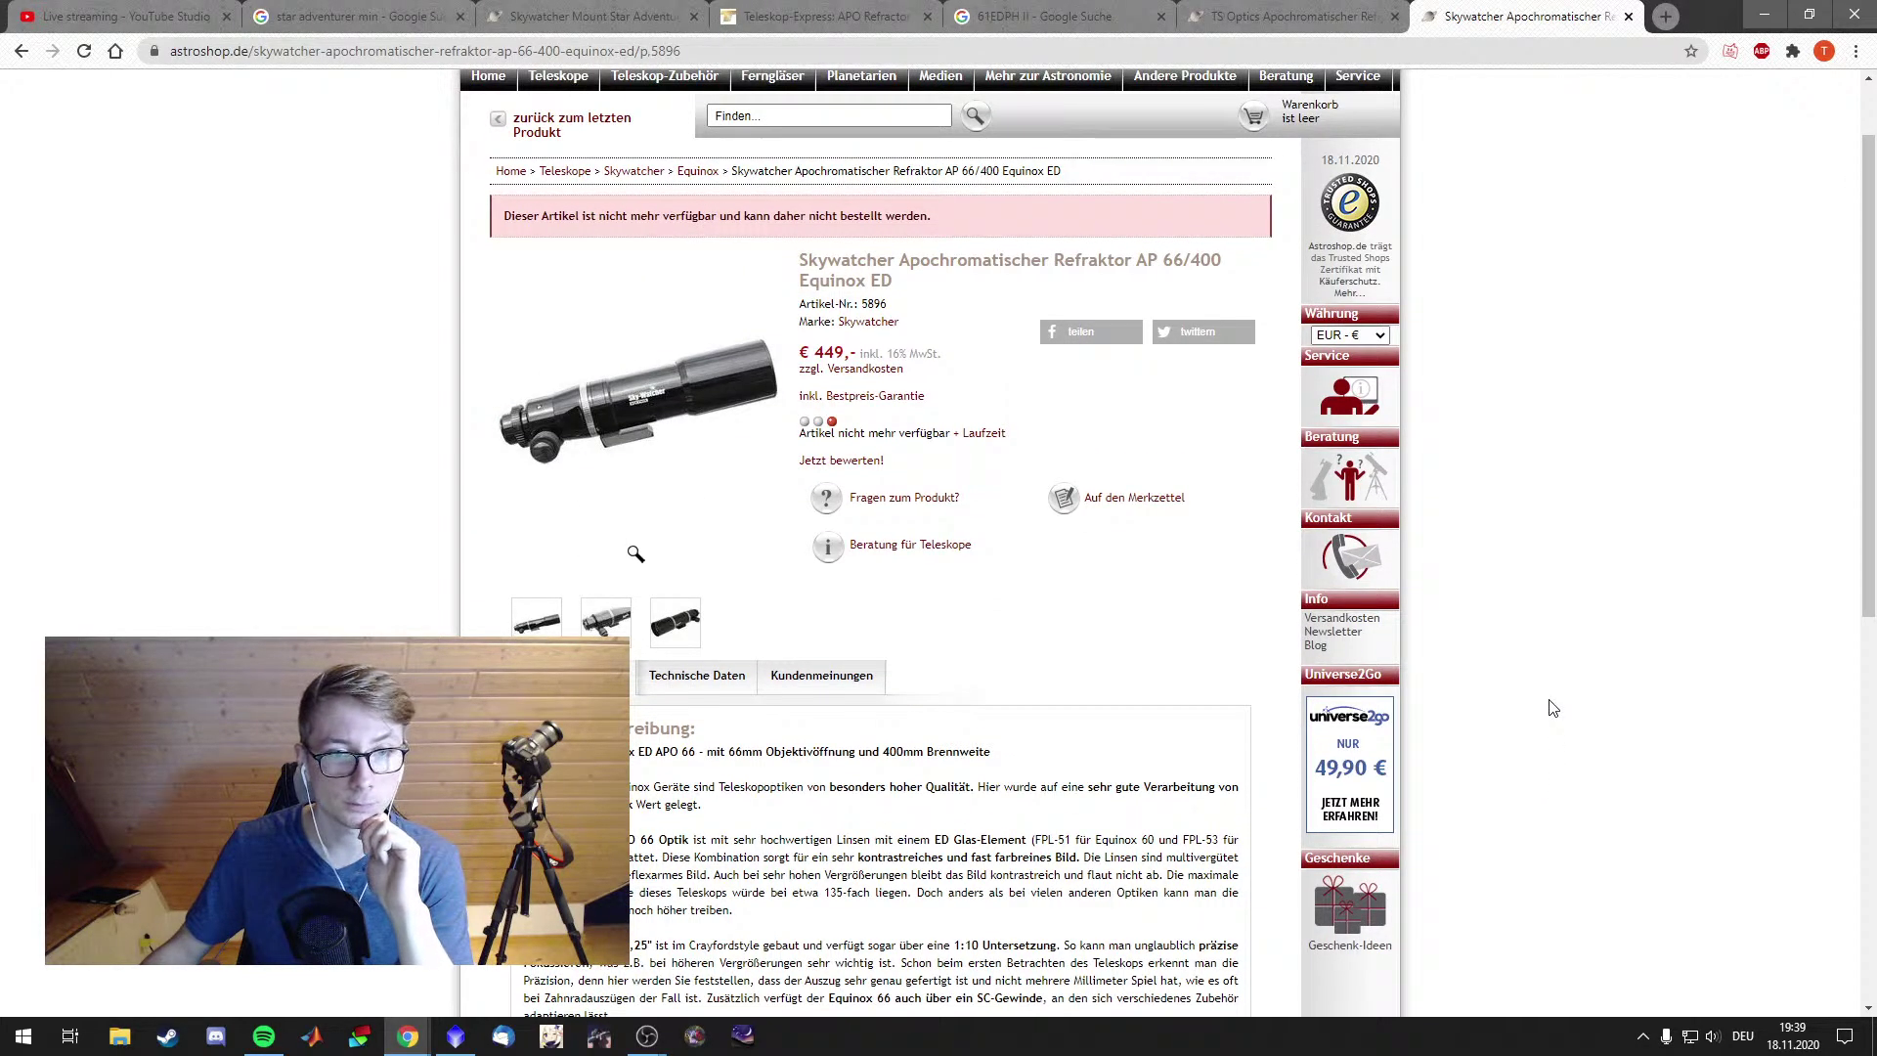
{"action": "left_click", "coordinate": [661, 451]}
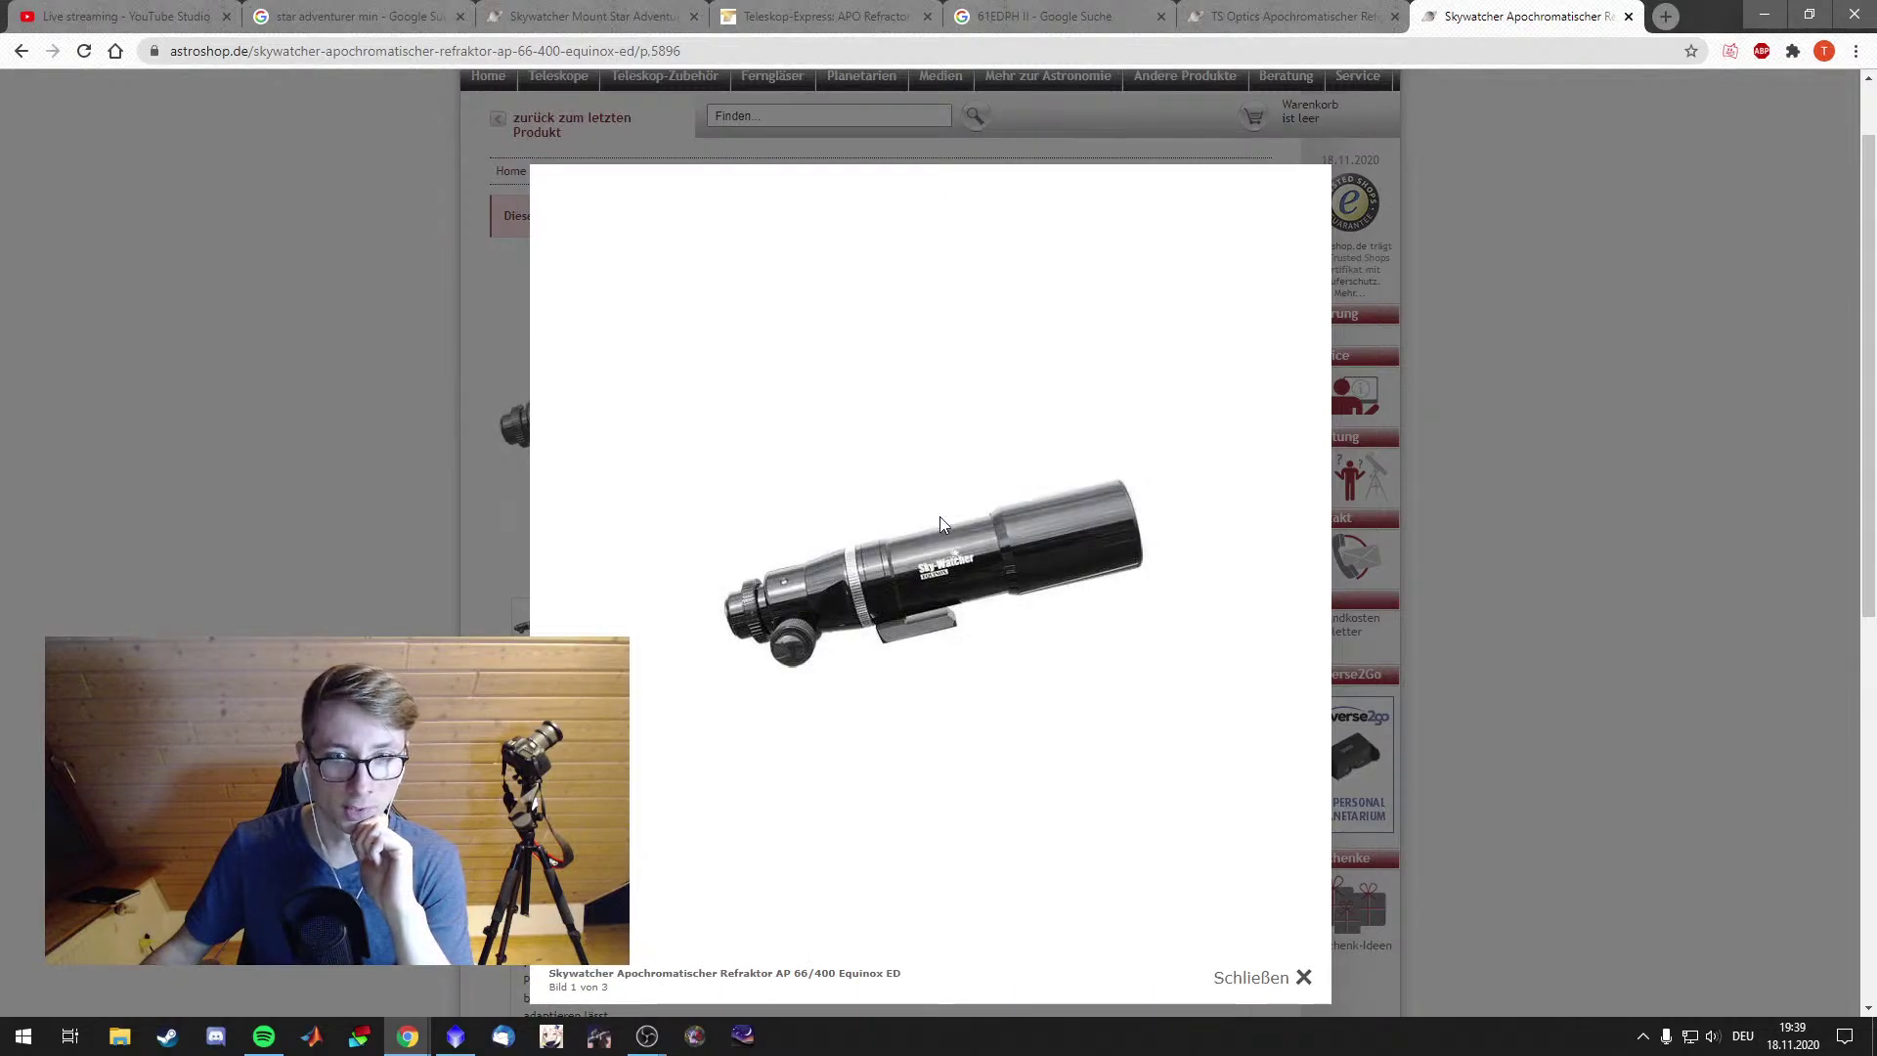
{"action": "left_click", "coordinate": [1727, 580]}
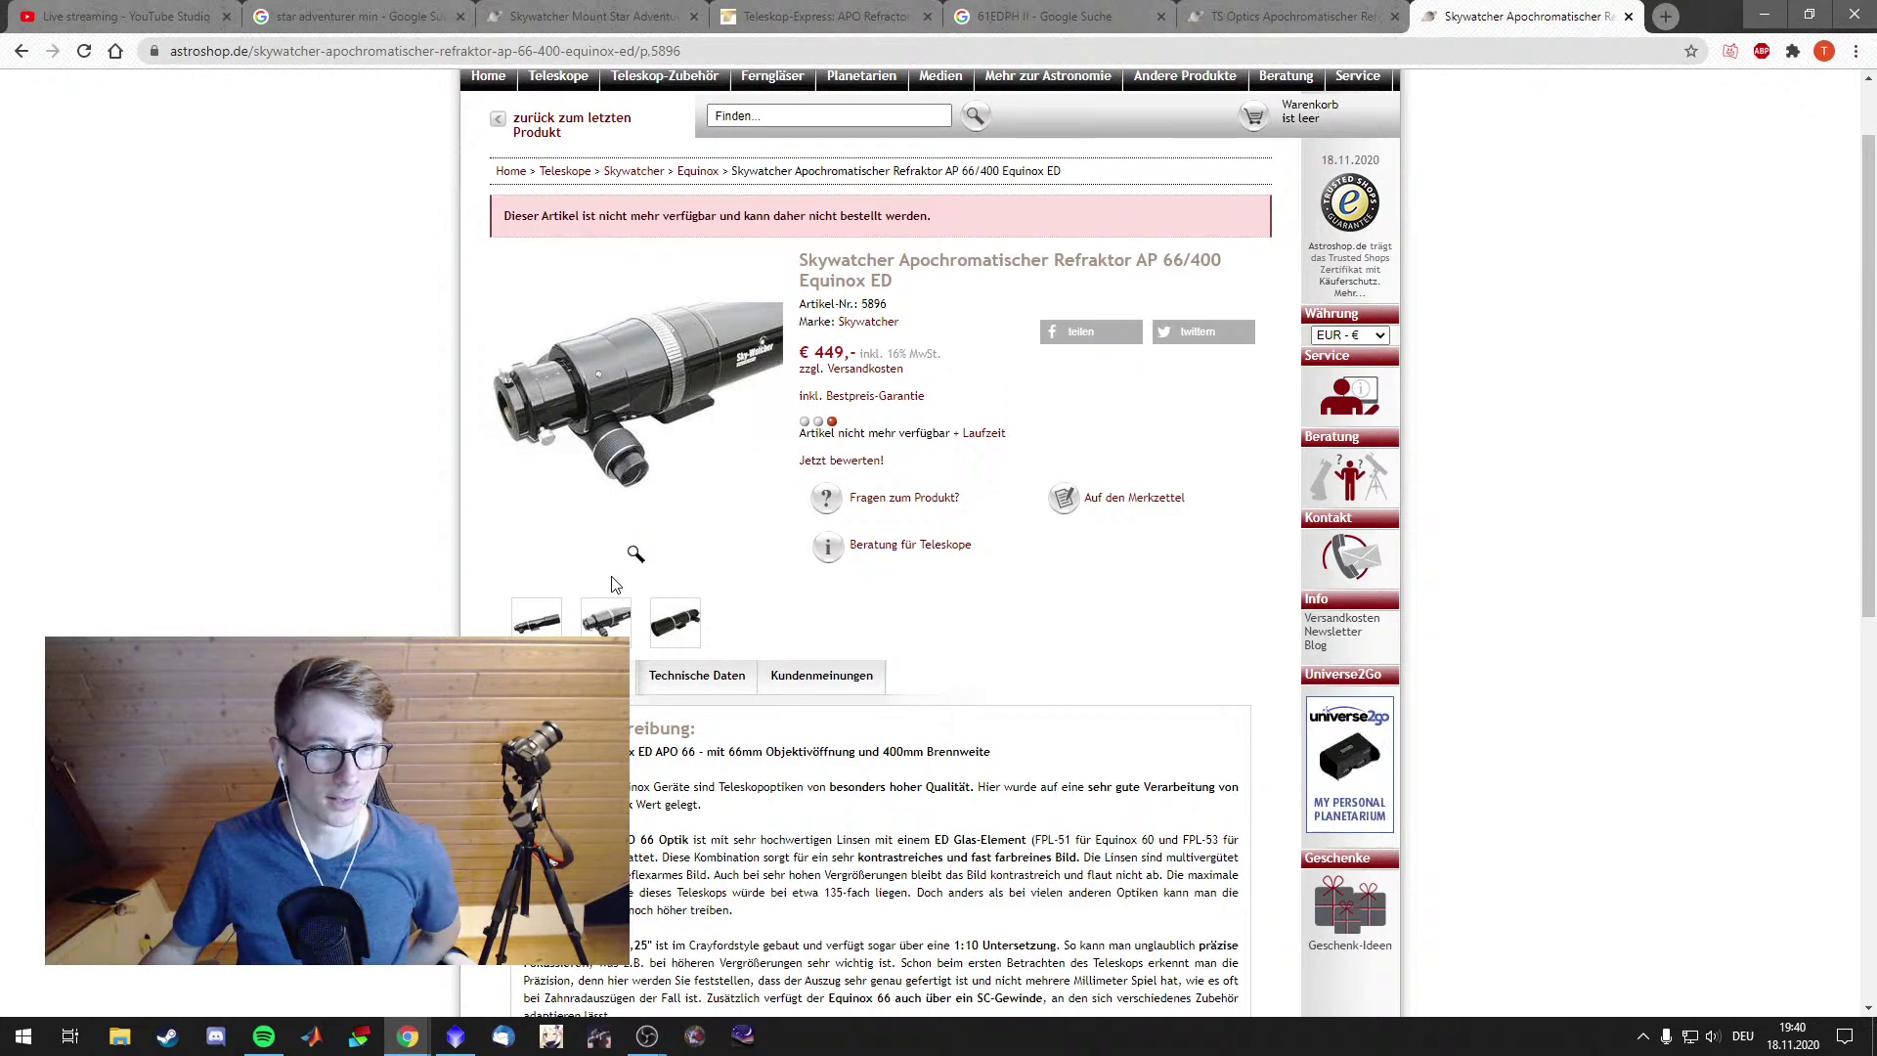
{"action": "left_click", "coordinate": [697, 675]}
{"action": "scroll", "coordinate": [847, 568], "scroll_direction": "down", "scroll_amount": 1}
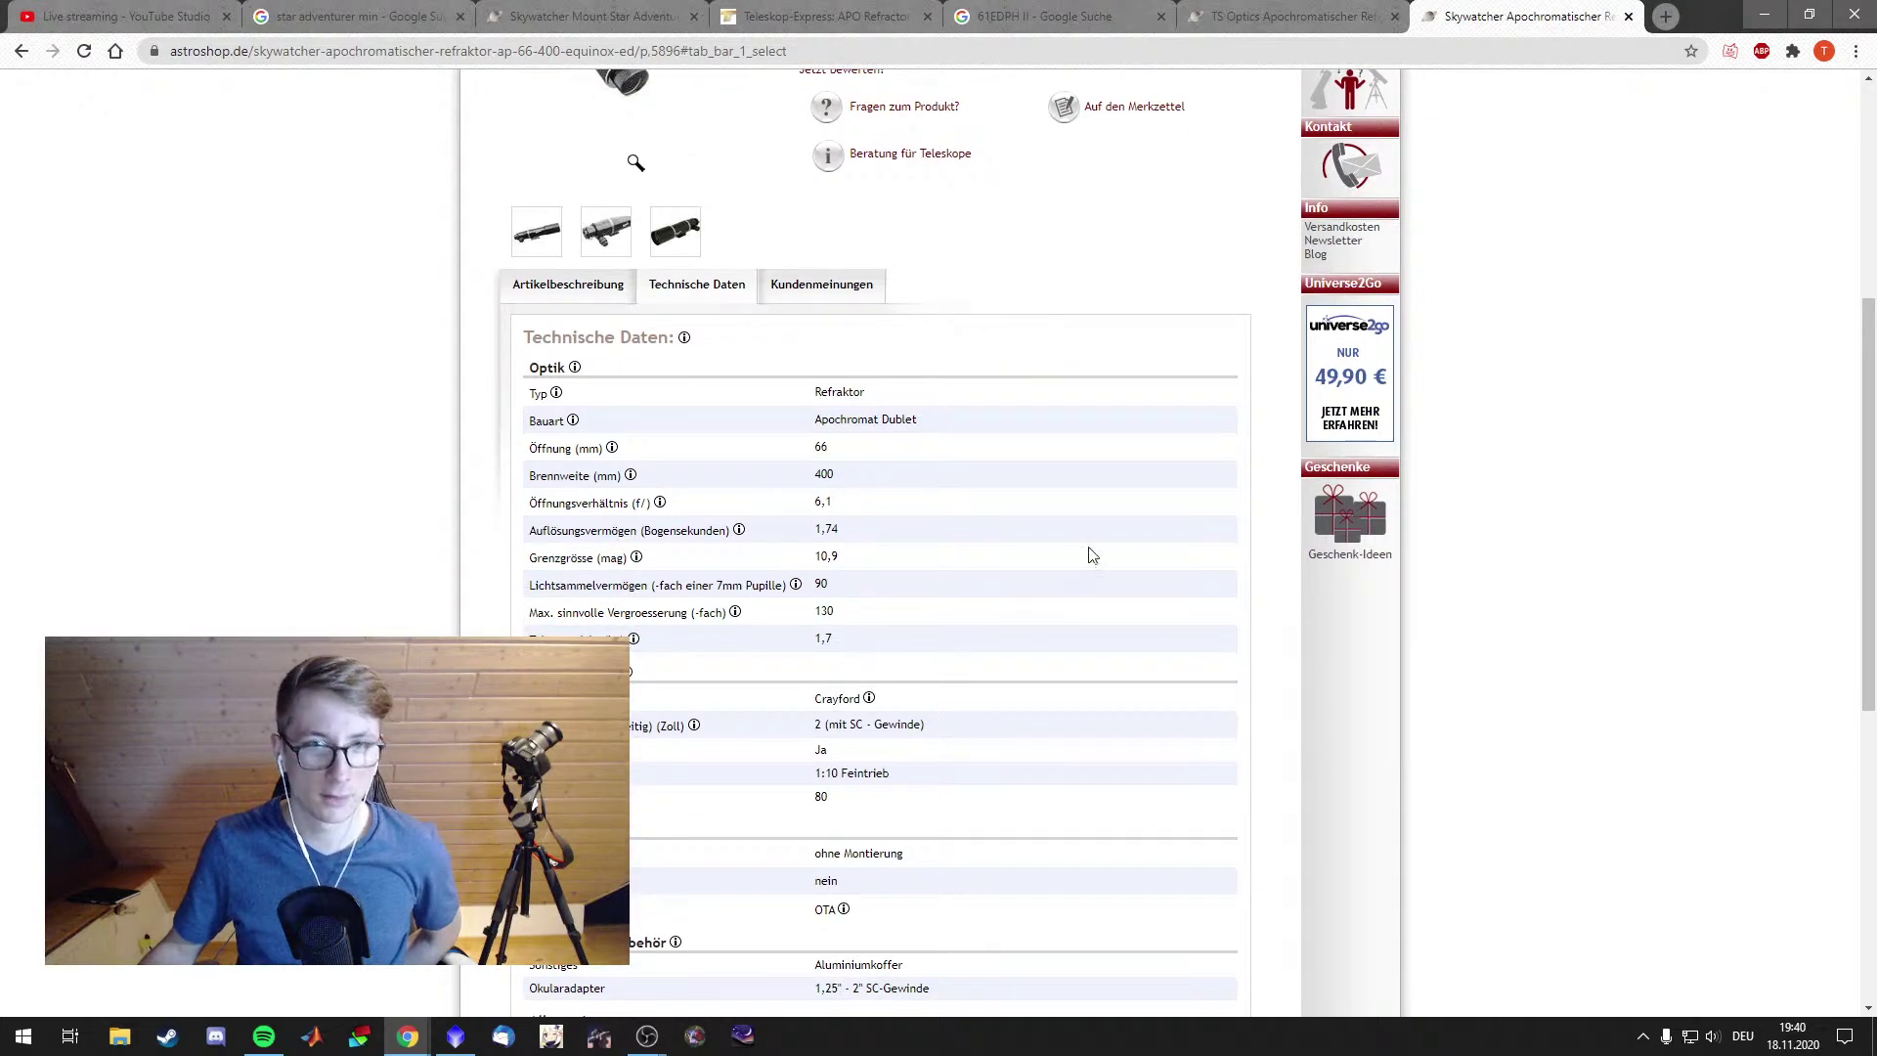
{"action": "left_click", "coordinate": [1629, 18]}
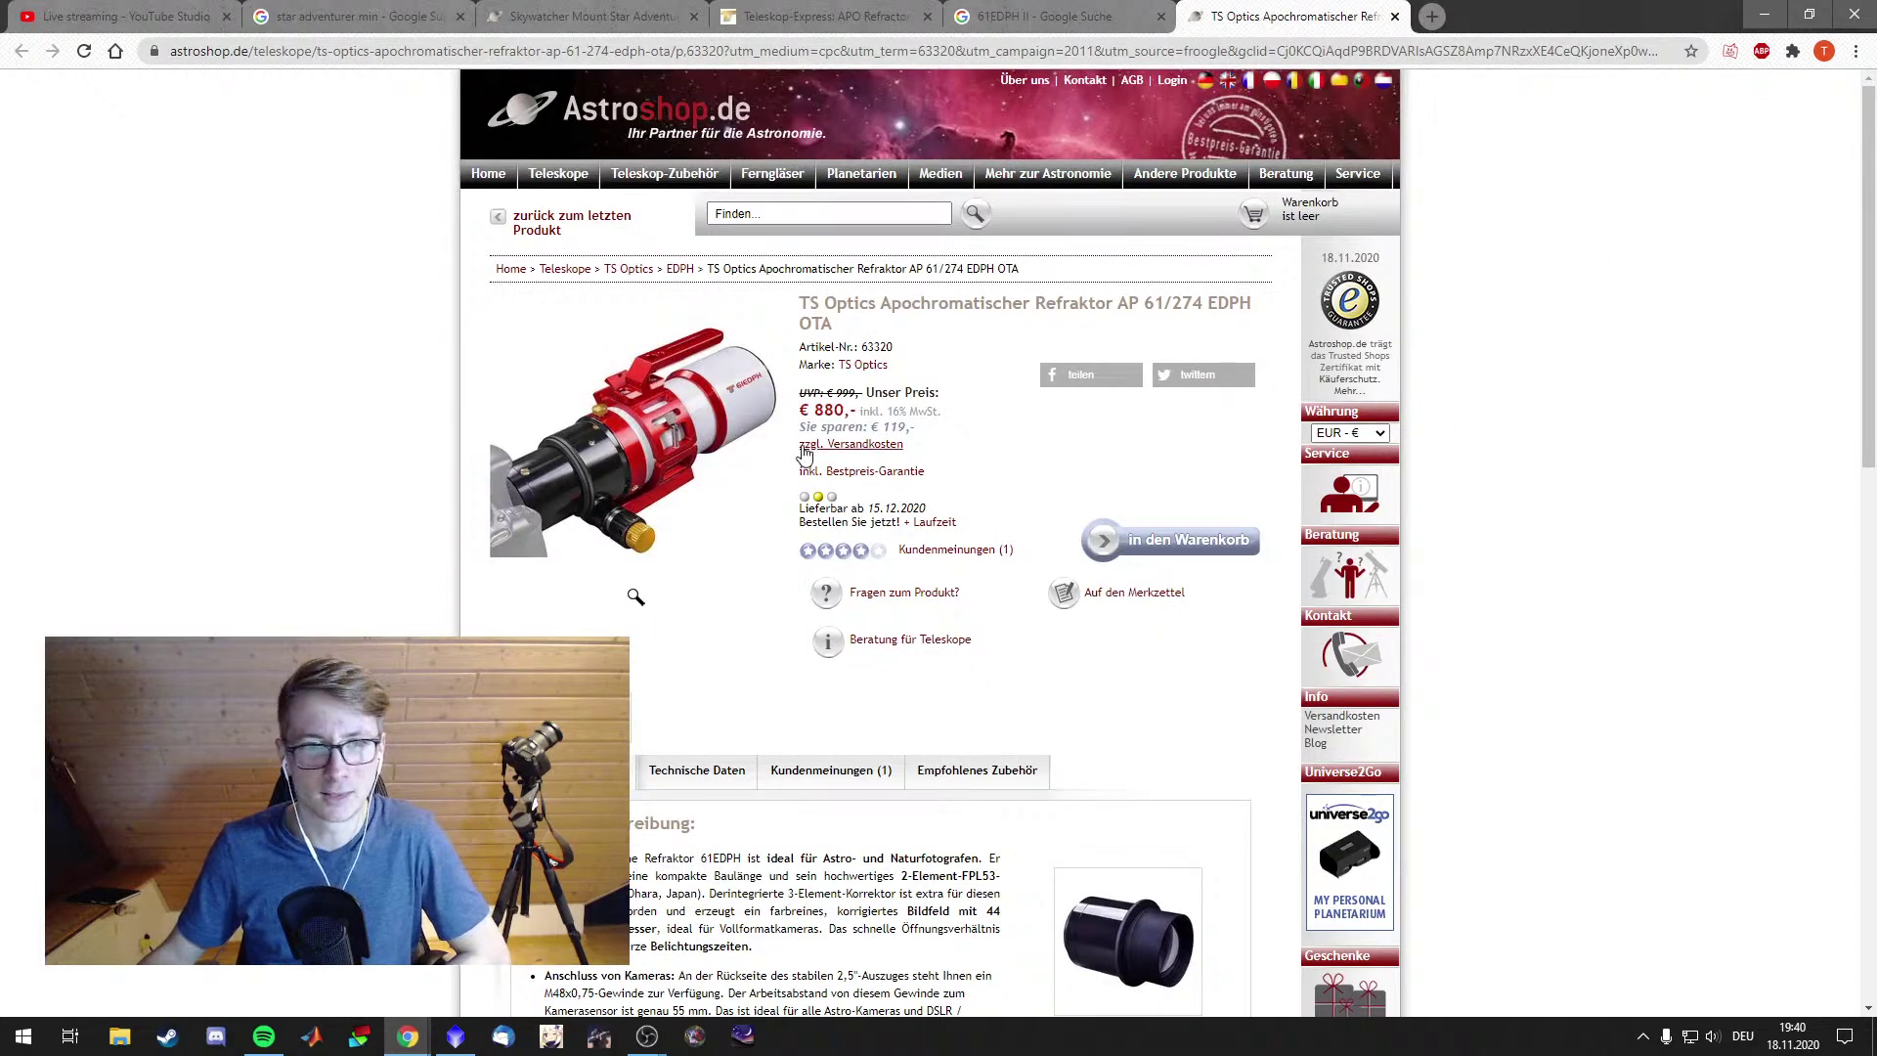
{"action": "left_click", "coordinate": [1766, 15]}
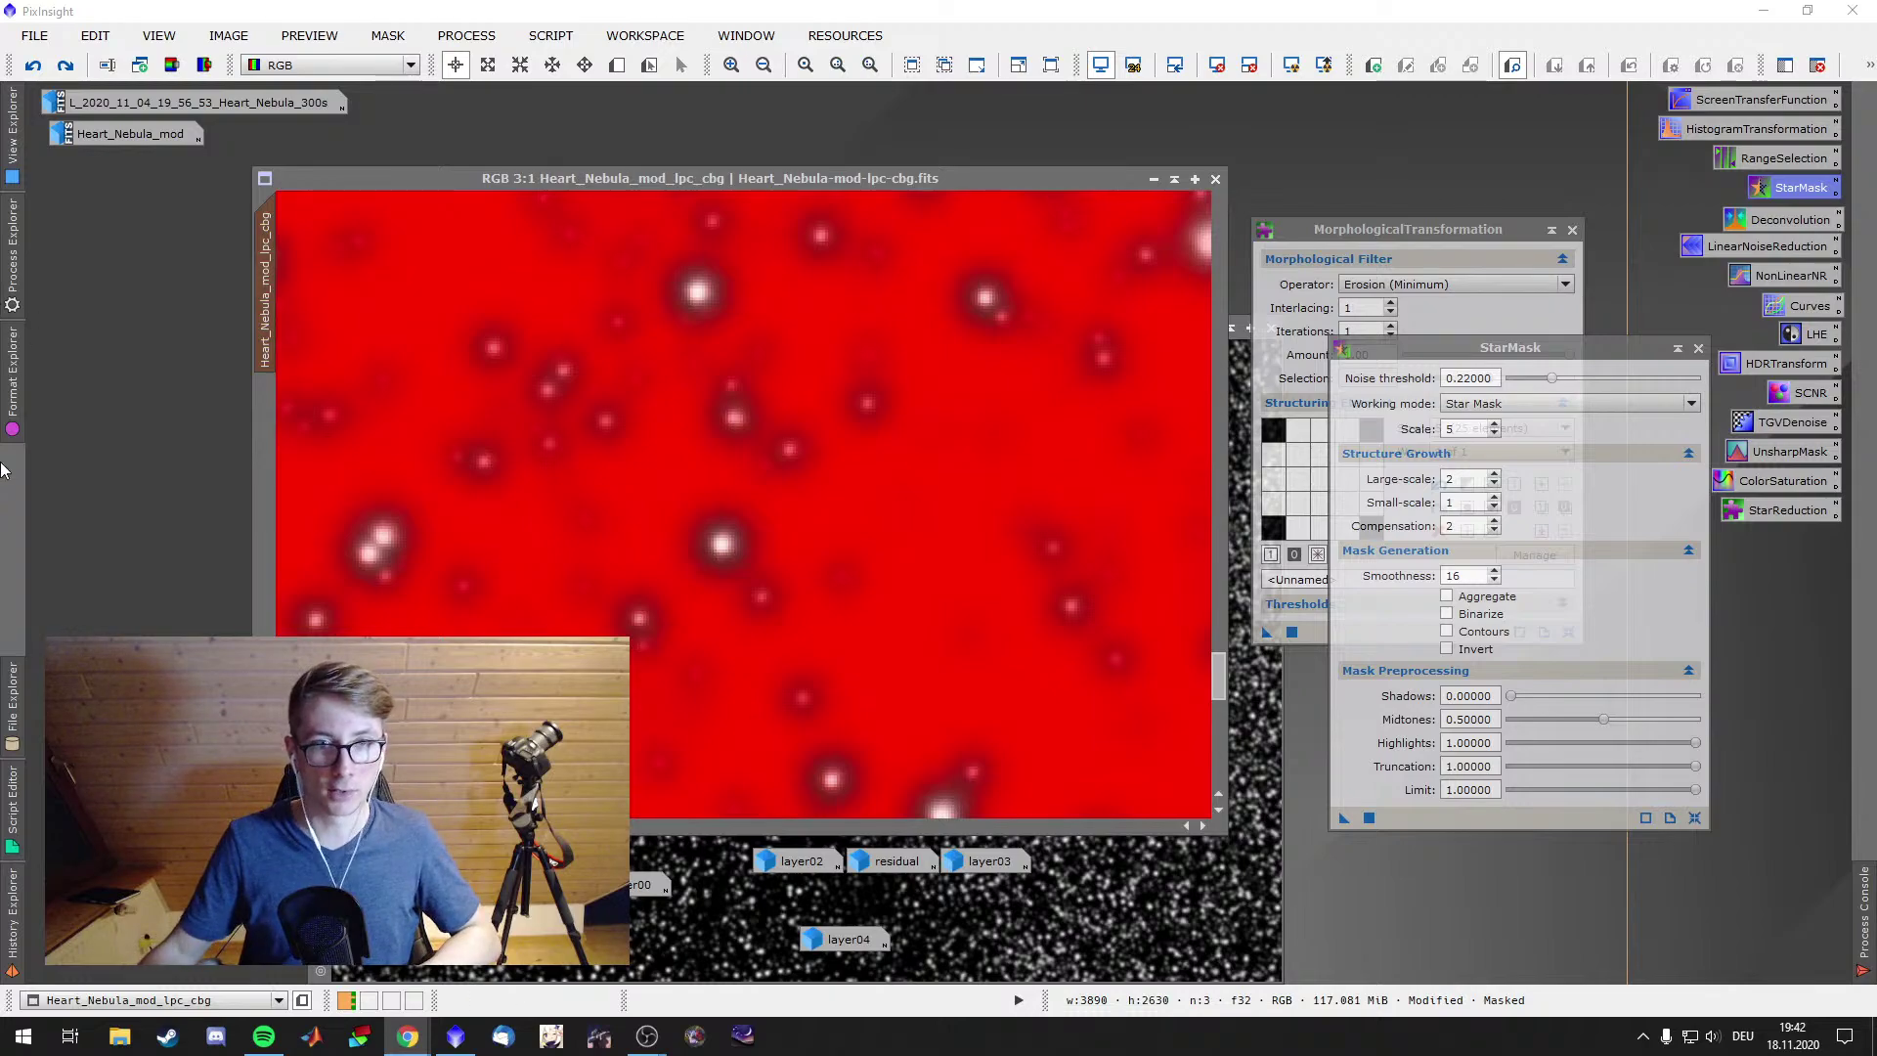
Try other mask rendering modes on the whole Heart_Nebula_mod_lpc_cbg image and hide its mask overlay
{"action": "scroll", "coordinate": [713, 535], "scroll_direction": "down", "scroll_amount": 8}
{"action": "scroll", "coordinate": [713, 535], "scroll_direction": "up", "scroll_amount": 1}
{"action": "left_click", "coordinate": [387, 36]}
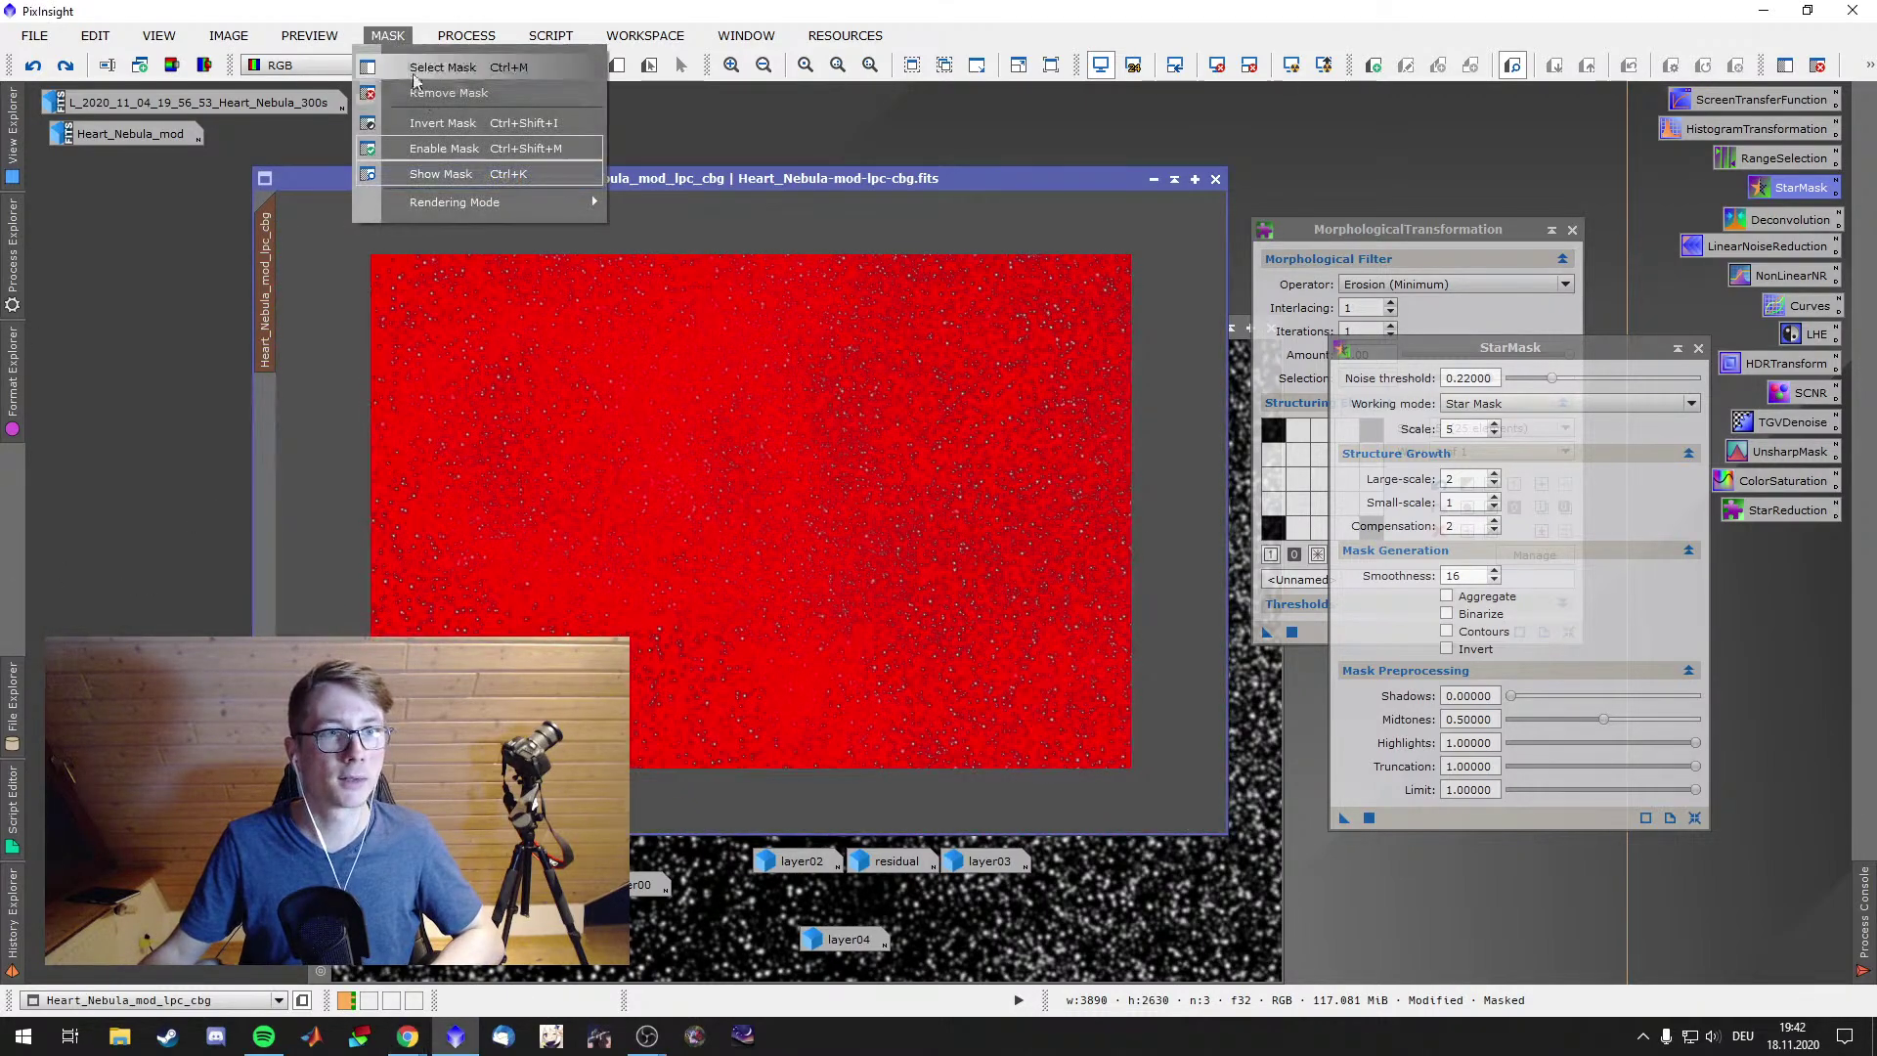
{"action": "mouse_move", "coordinate": [478, 203]}
{"action": "left_click", "coordinate": [696, 230]}
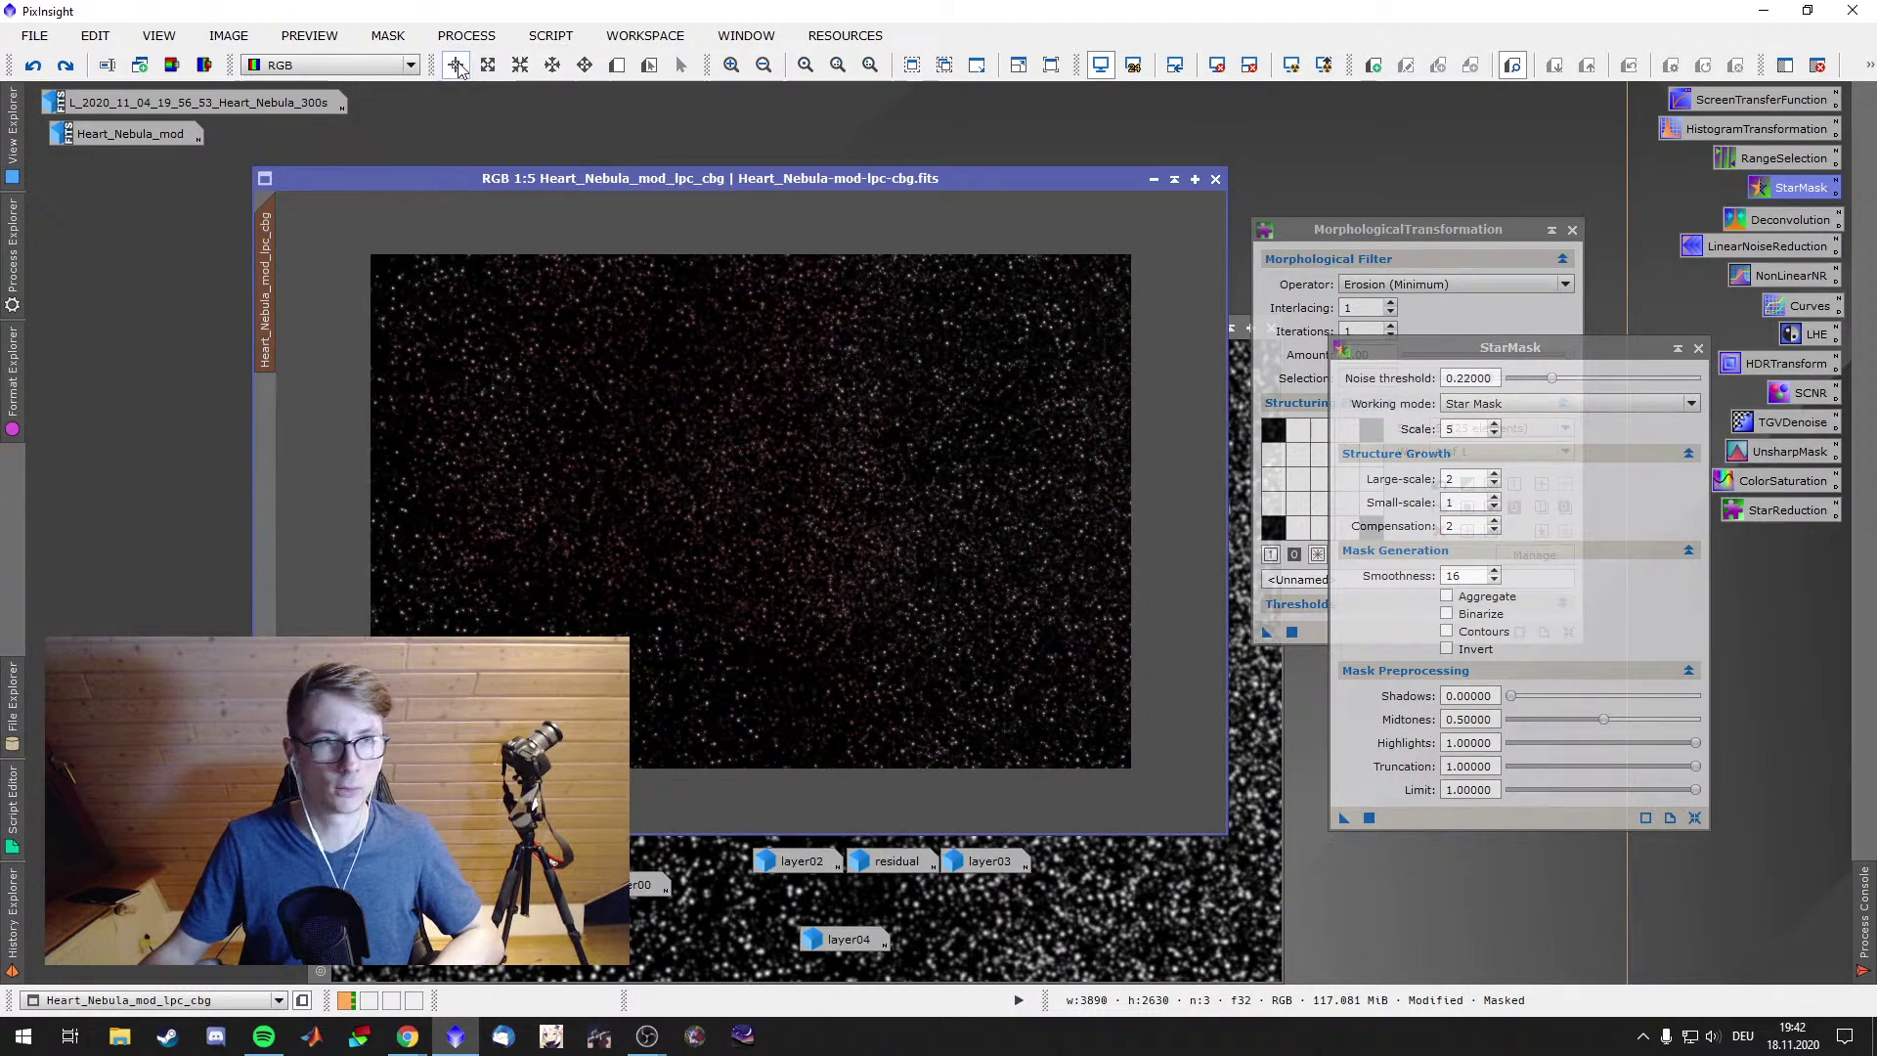
{"action": "left_click", "coordinate": [387, 35]}
{"action": "left_click", "coordinate": [680, 204]}
{"action": "left_click", "coordinate": [387, 35]}
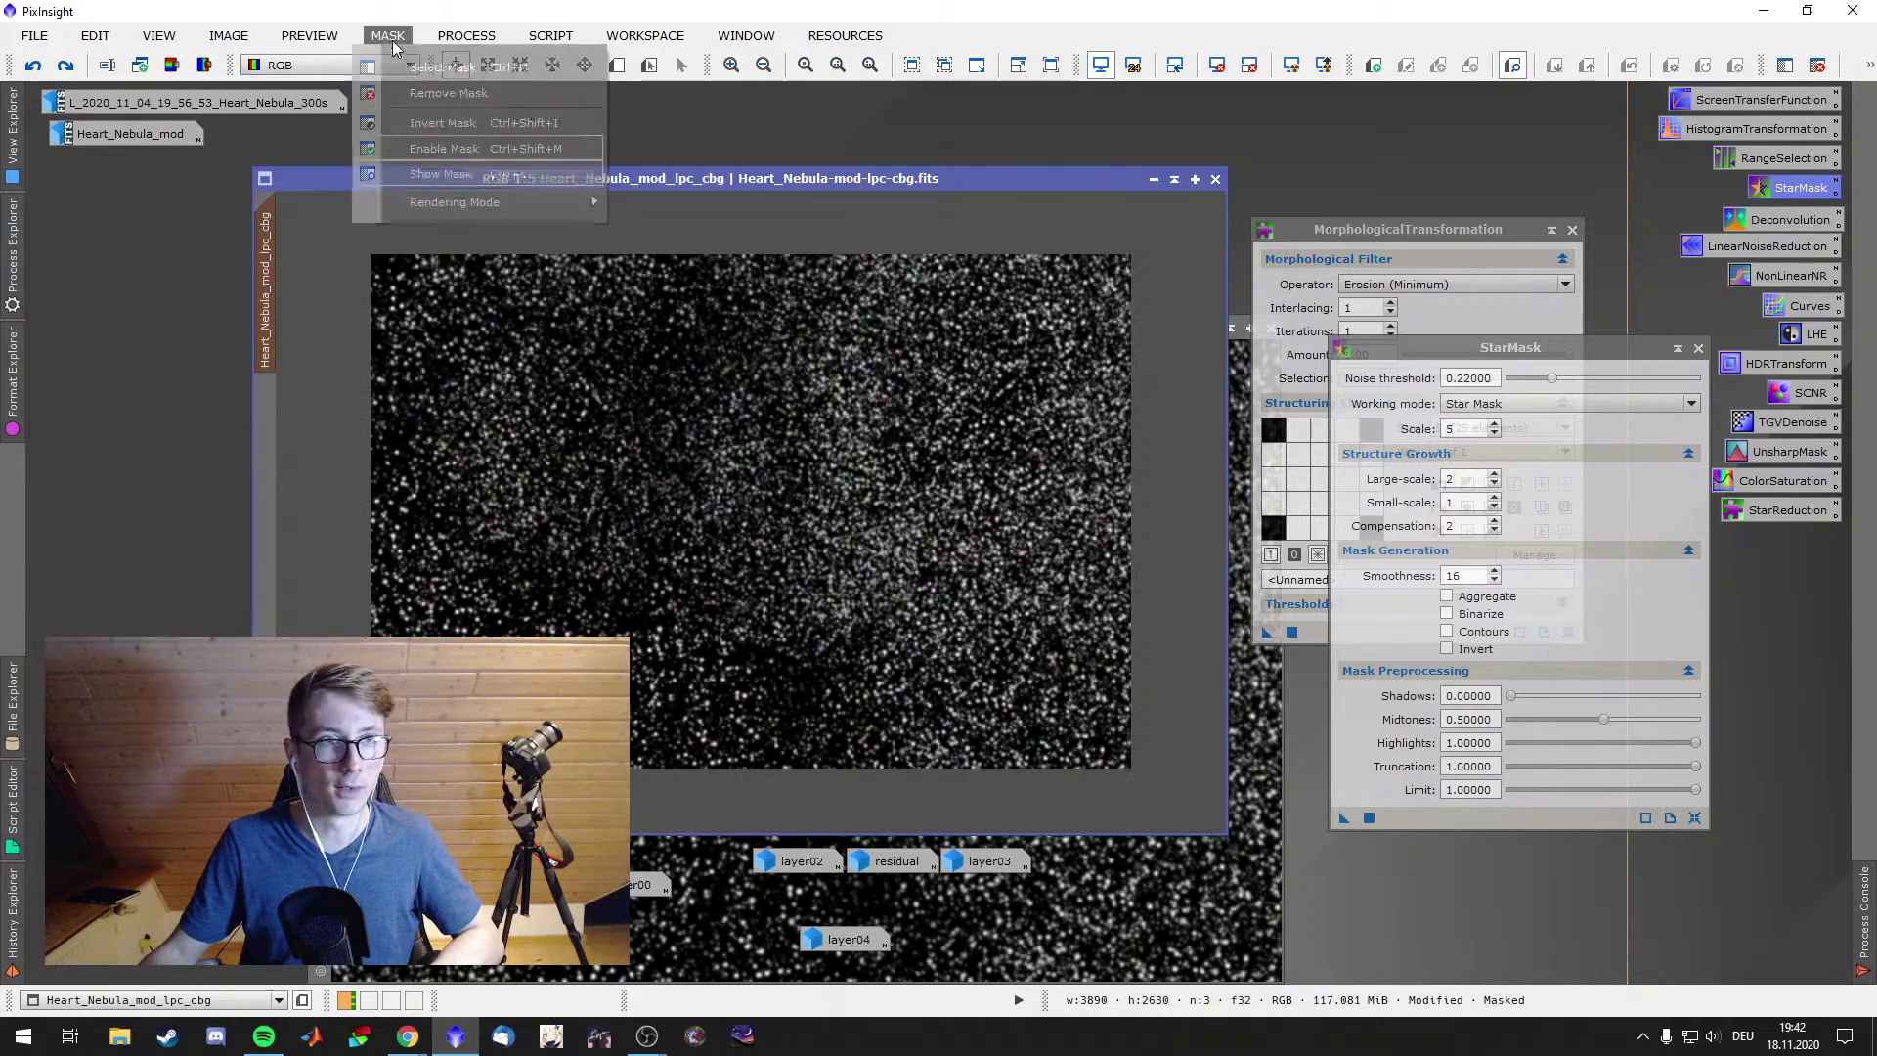
{"action": "left_click", "coordinate": [469, 172]}
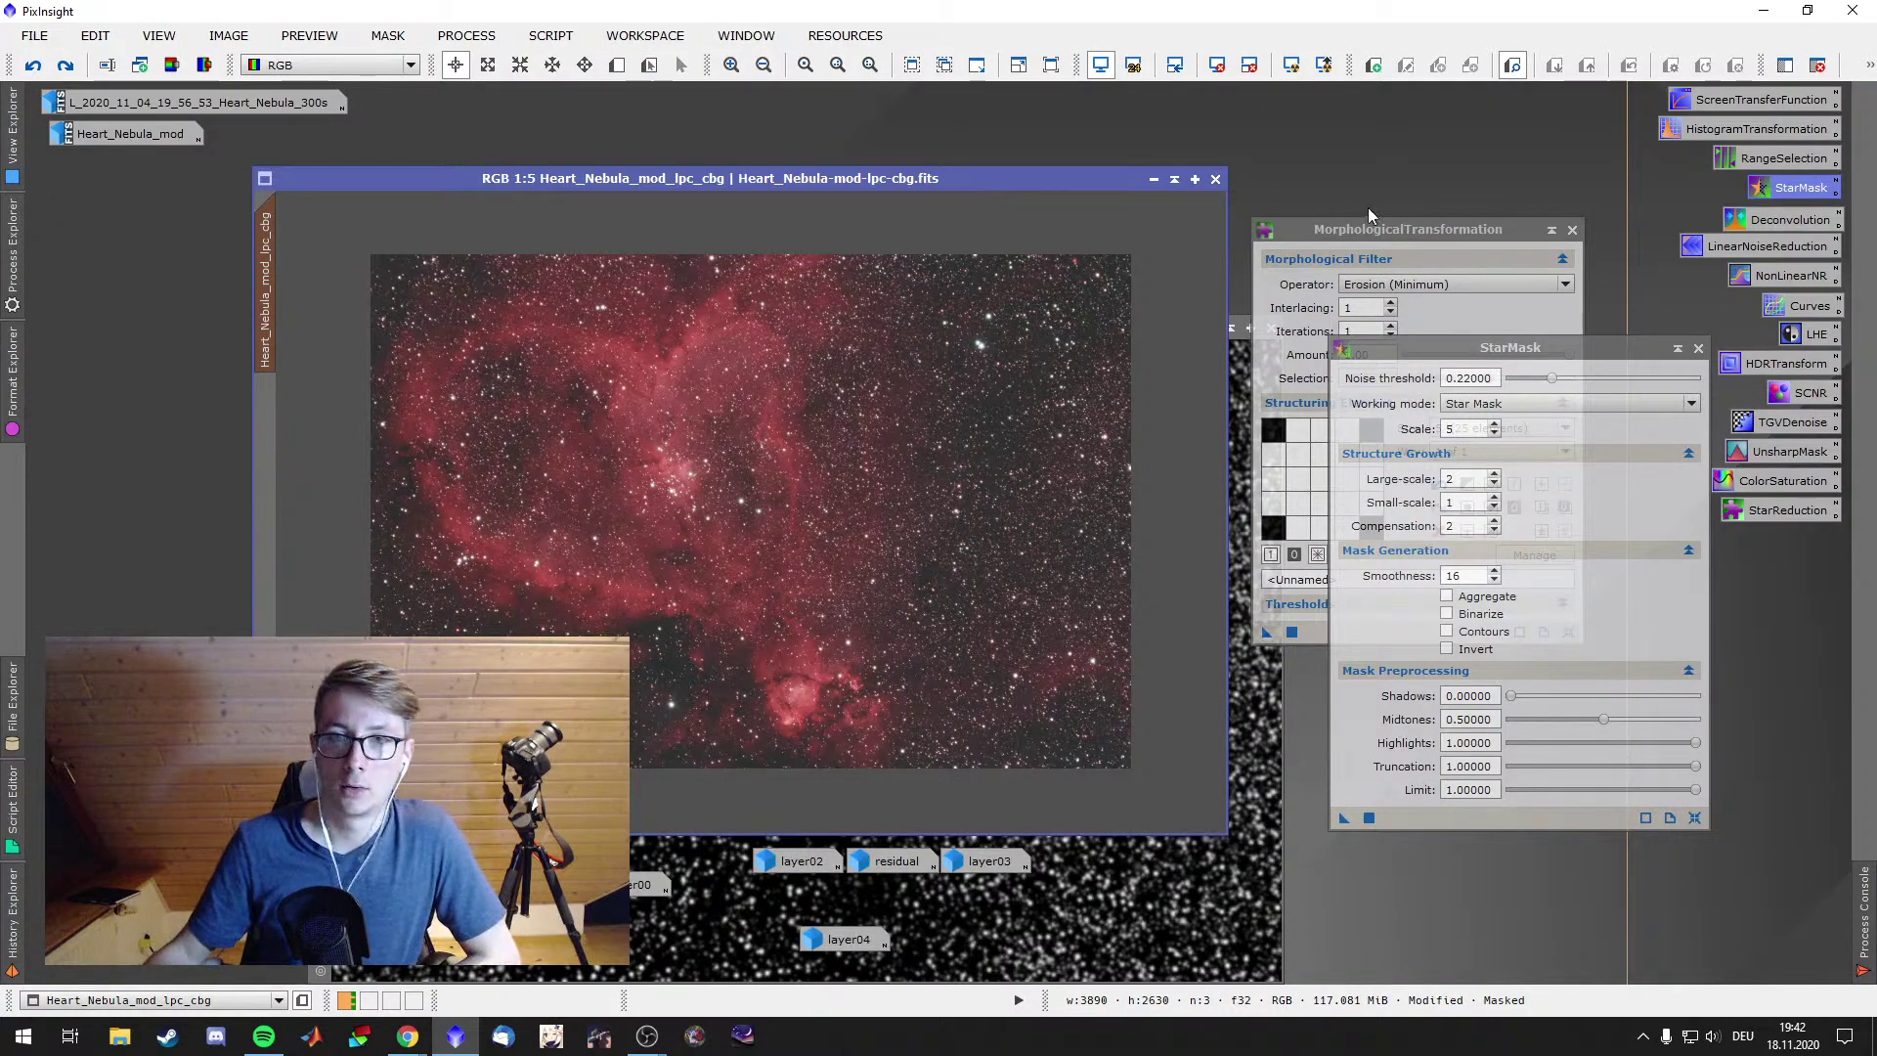
Apply the MorphologicalTransformation erosion with 1 iteration and amount 1.00 to the star-masked Heart_Nebula_mod_lpc_cbg image
{"action": "left_click", "coordinate": [1393, 226]}
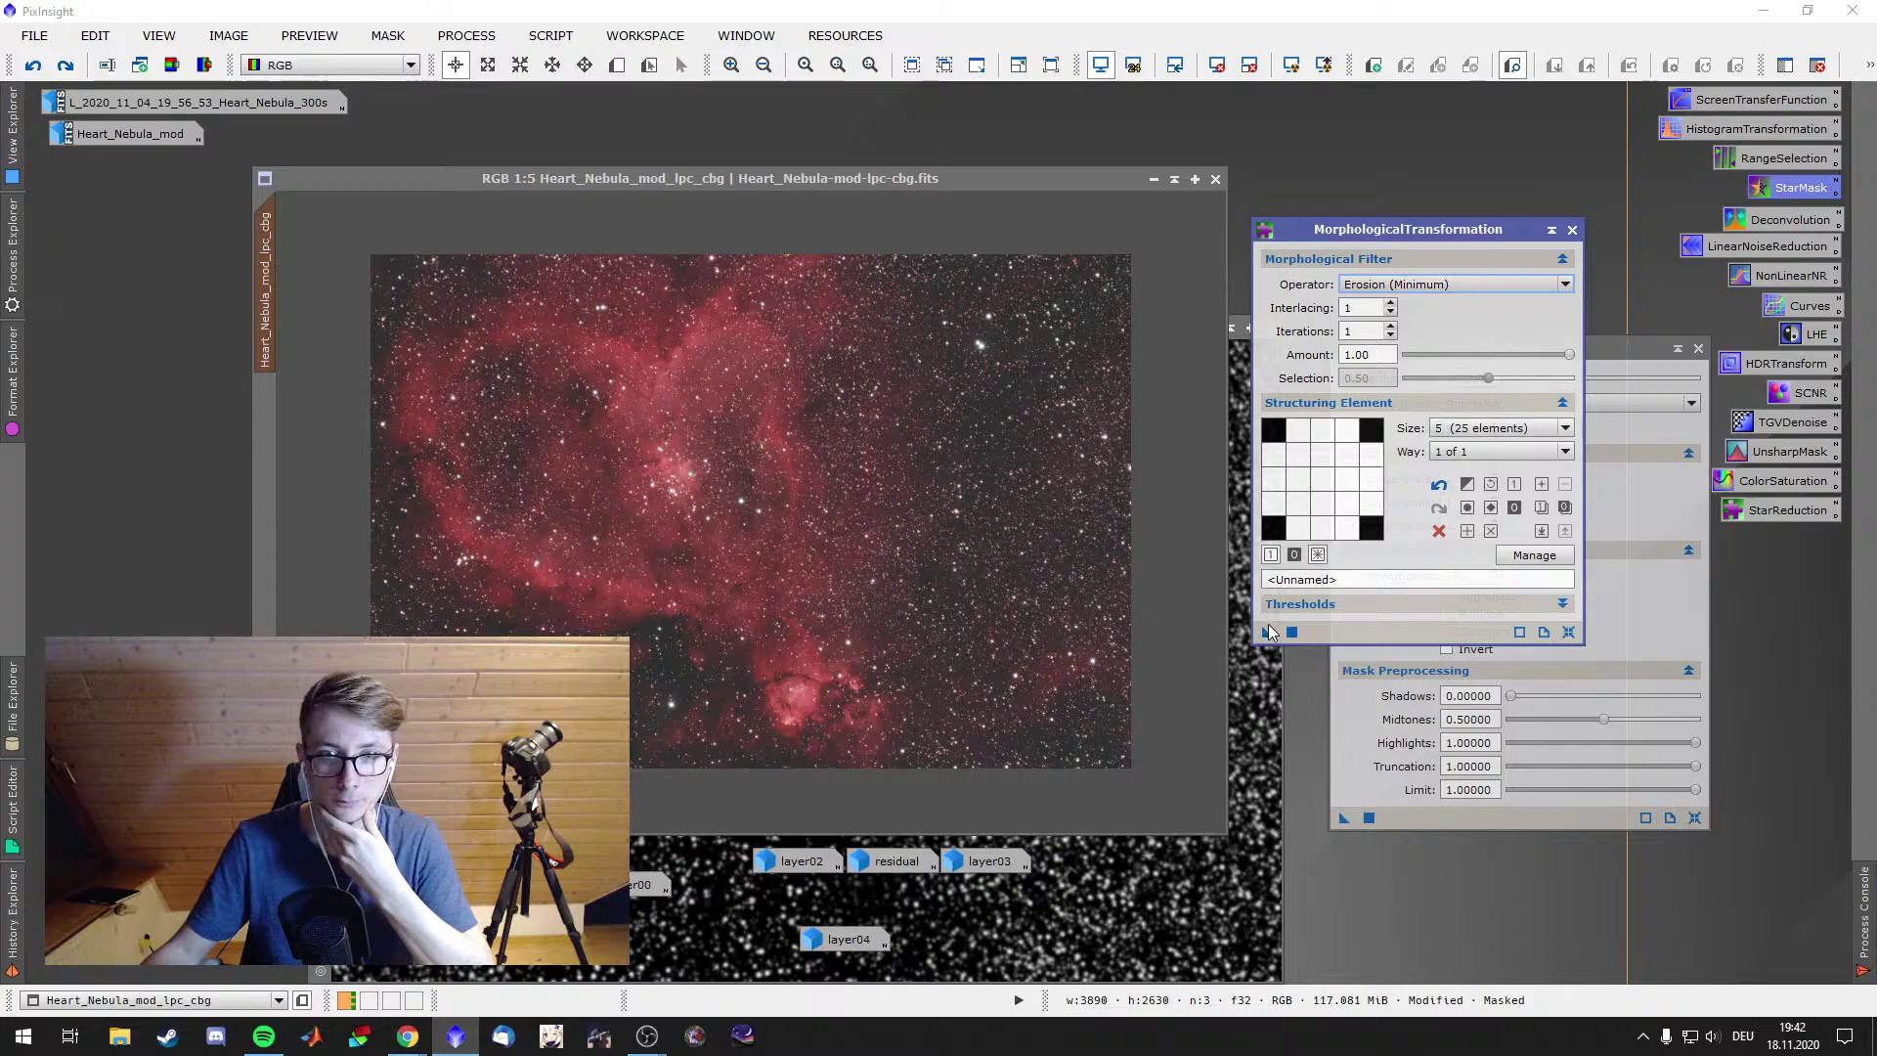
{"action": "left_click_drag", "start_coordinate": [1267, 631], "coordinate": [1014, 636]}
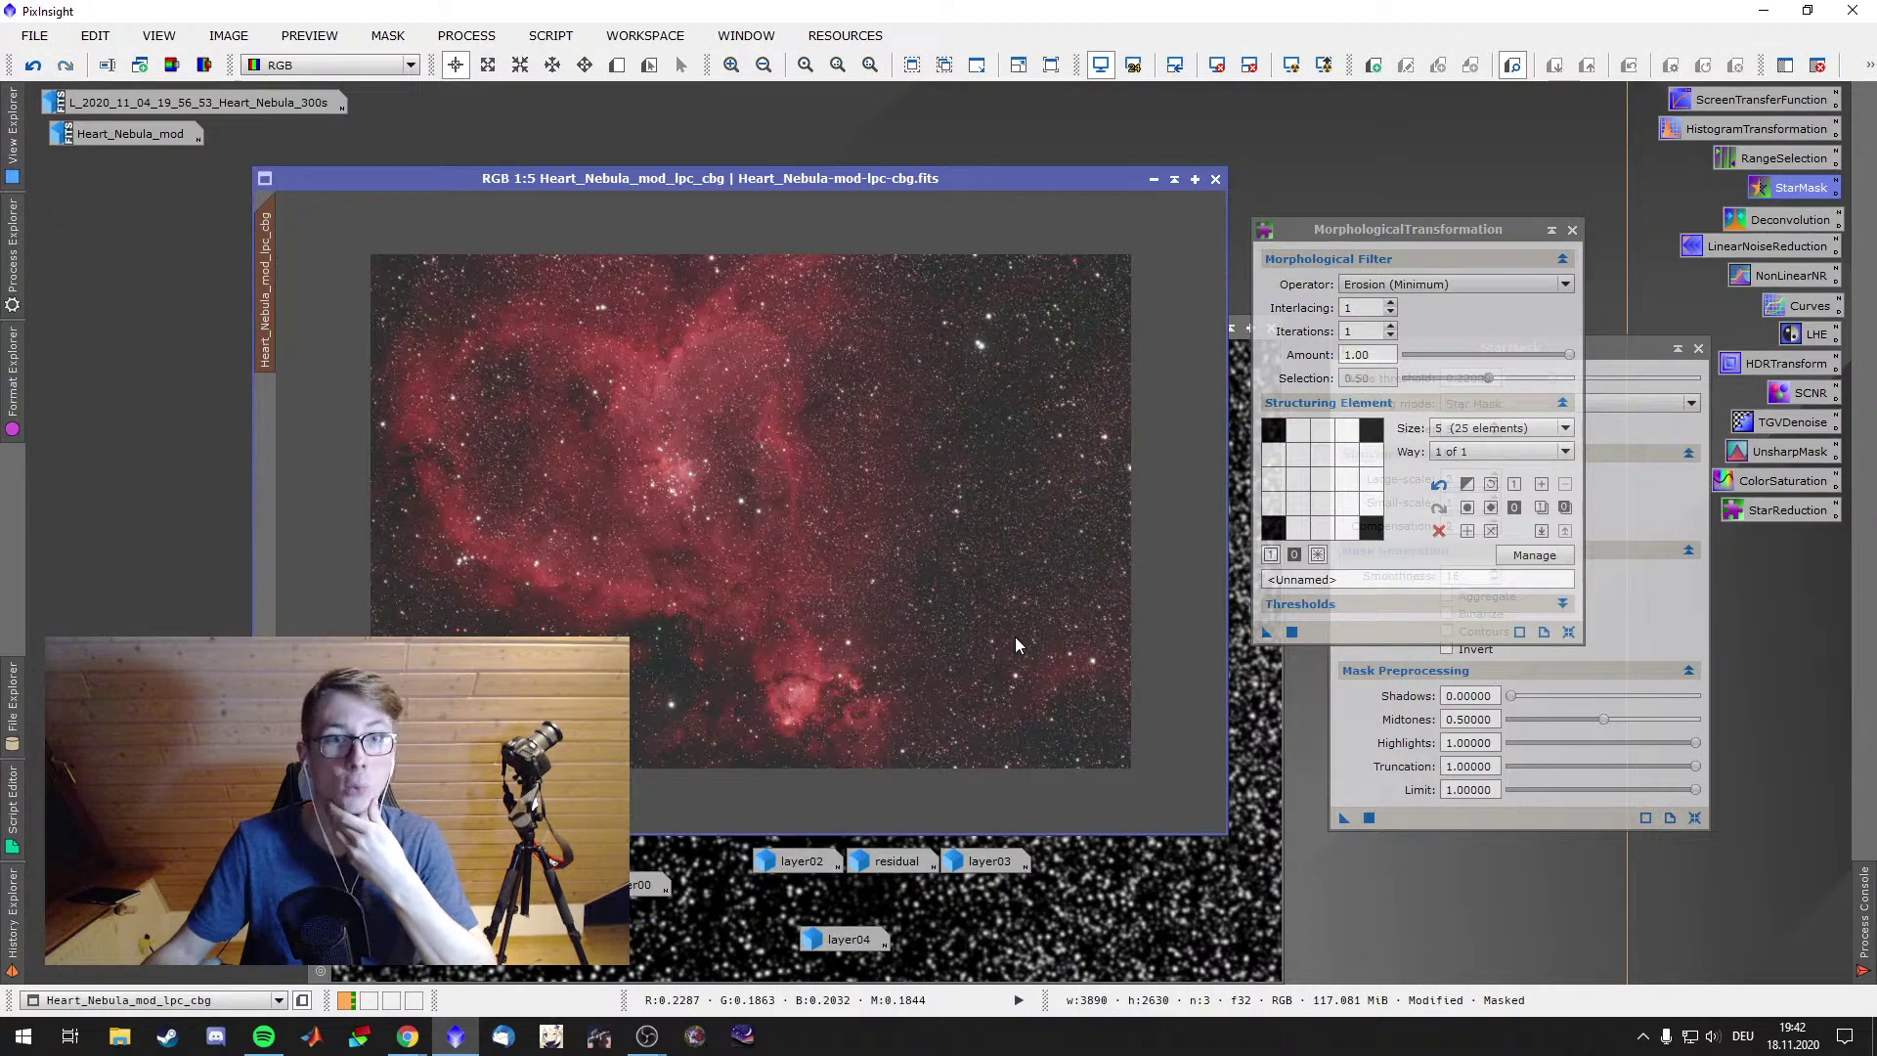
{"action": "scroll", "coordinate": [1015, 636], "scroll_direction": "up", "scroll_amount": 3}
Compare the stars before and after the erosion by repeatedly undoing and redoing it, and leave the erosion undone
{"action": "right_click", "coordinate": [982, 603]}
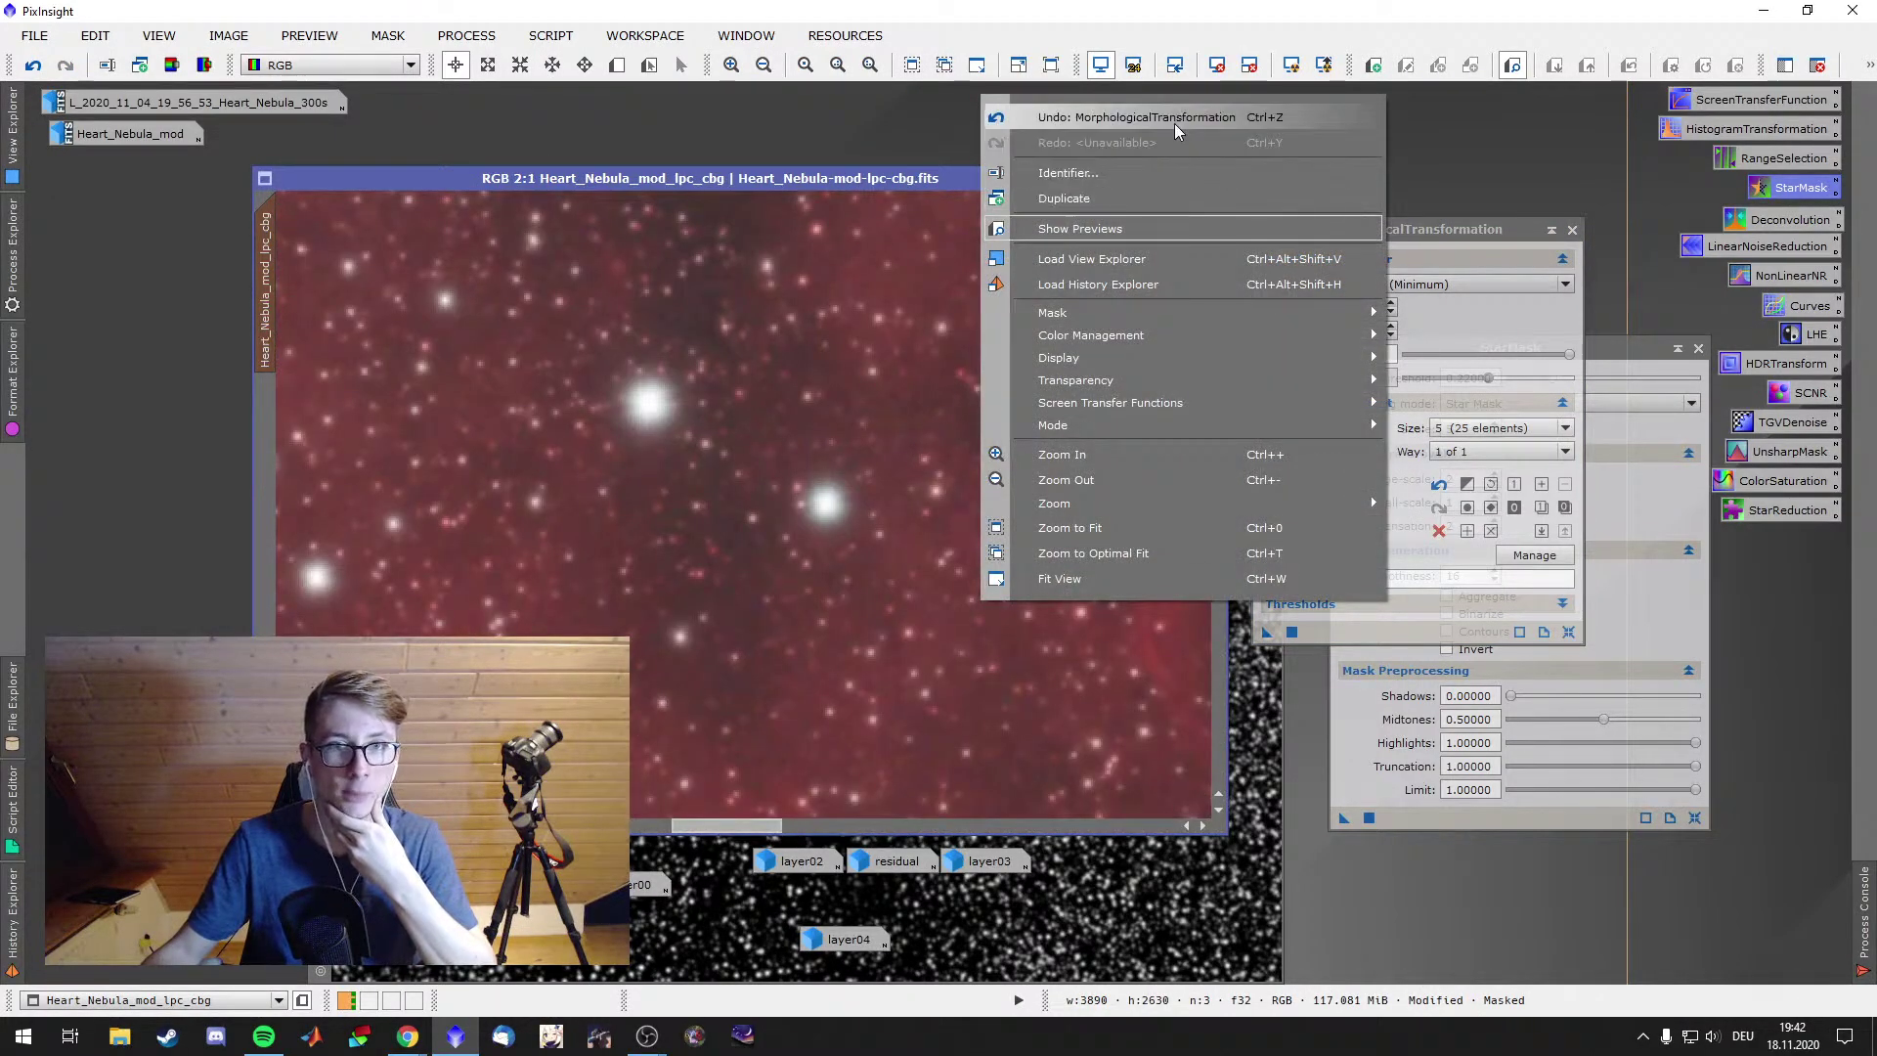
{"action": "key", "text": "Escape"}
{"action": "right_click", "coordinate": [1058, 416]}
{"action": "key", "text": "Escape"}
{"action": "right_click", "coordinate": [1055, 370]}
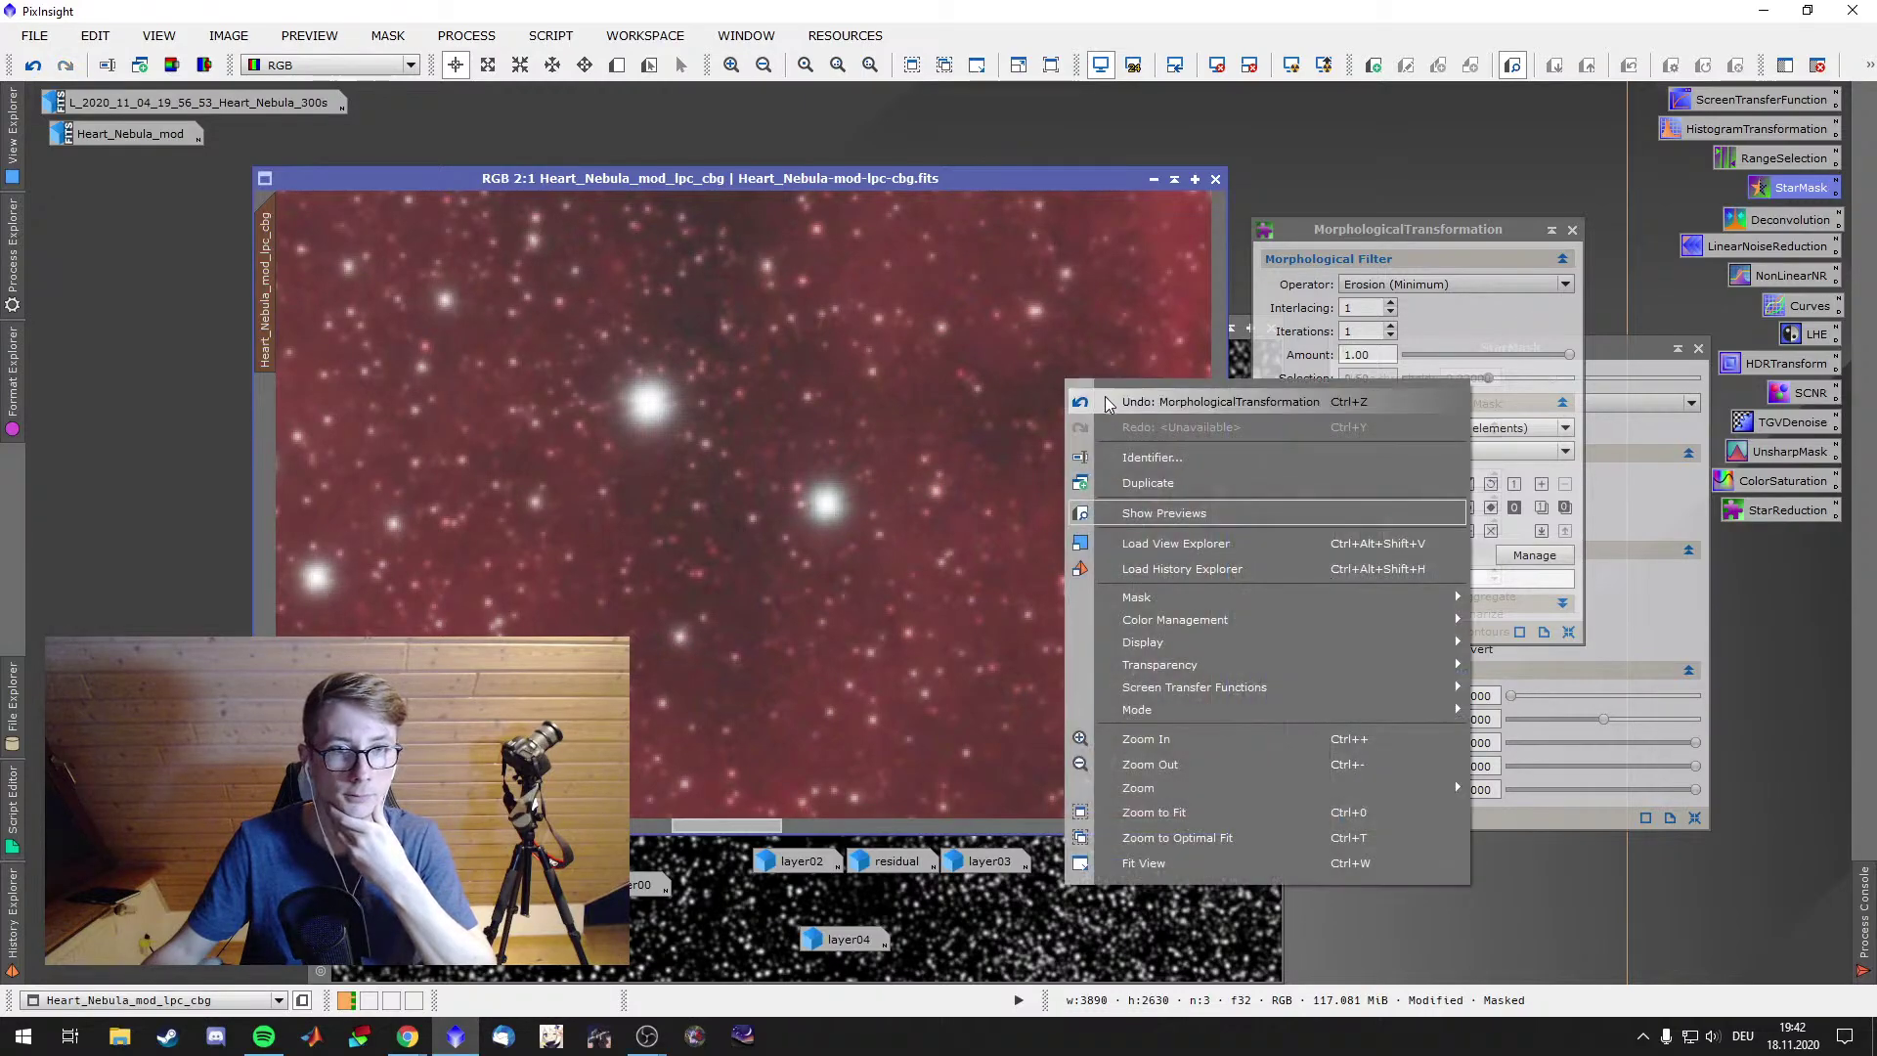
{"action": "key", "text": "Escape"}
{"action": "right_click", "coordinate": [1079, 376]}
{"action": "key", "text": "Escape"}
{"action": "scroll", "coordinate": [1020, 543], "scroll_direction": "down", "scroll_amount": 4}
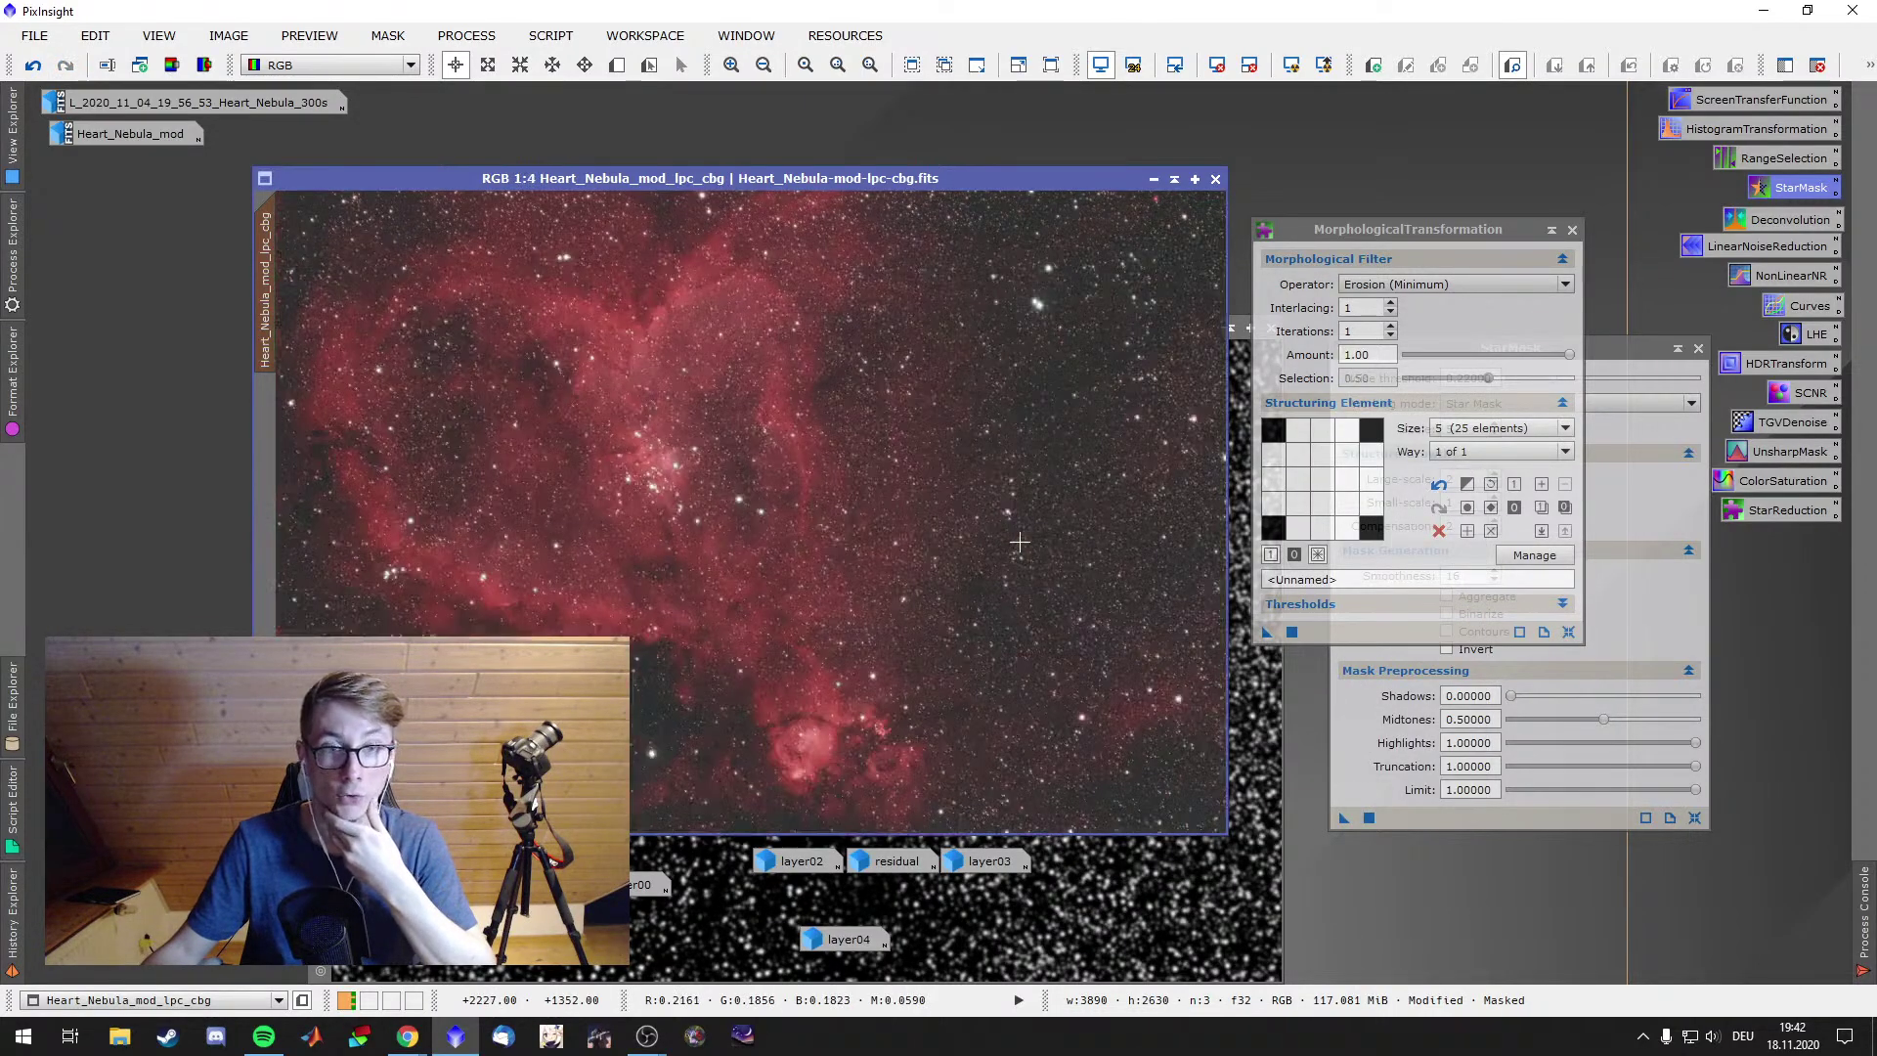
{"action": "right_click", "coordinate": [1020, 543]}
{"action": "key", "text": "Escape"}
{"action": "right_click", "coordinate": [1061, 502]}
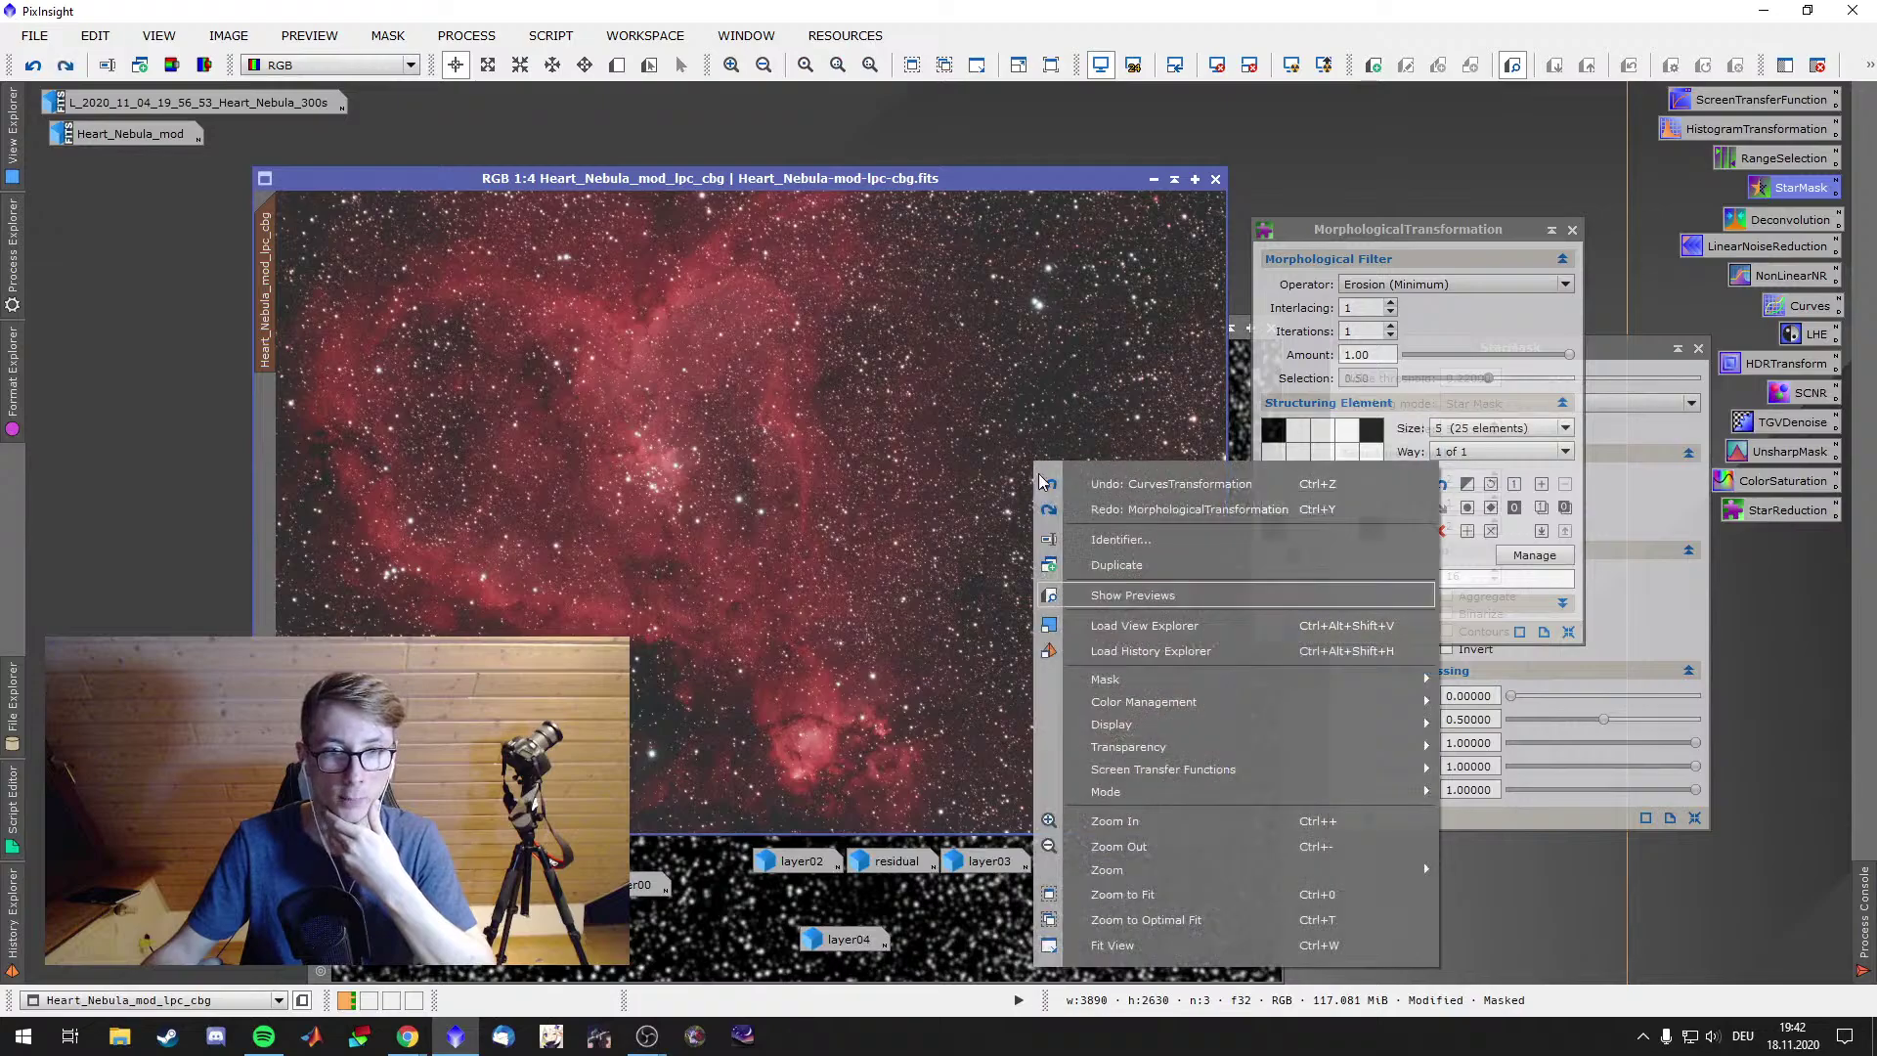
{"action": "key", "text": "Escape"}
{"action": "right_click", "coordinate": [1061, 501]}
{"action": "key", "text": "Escape"}
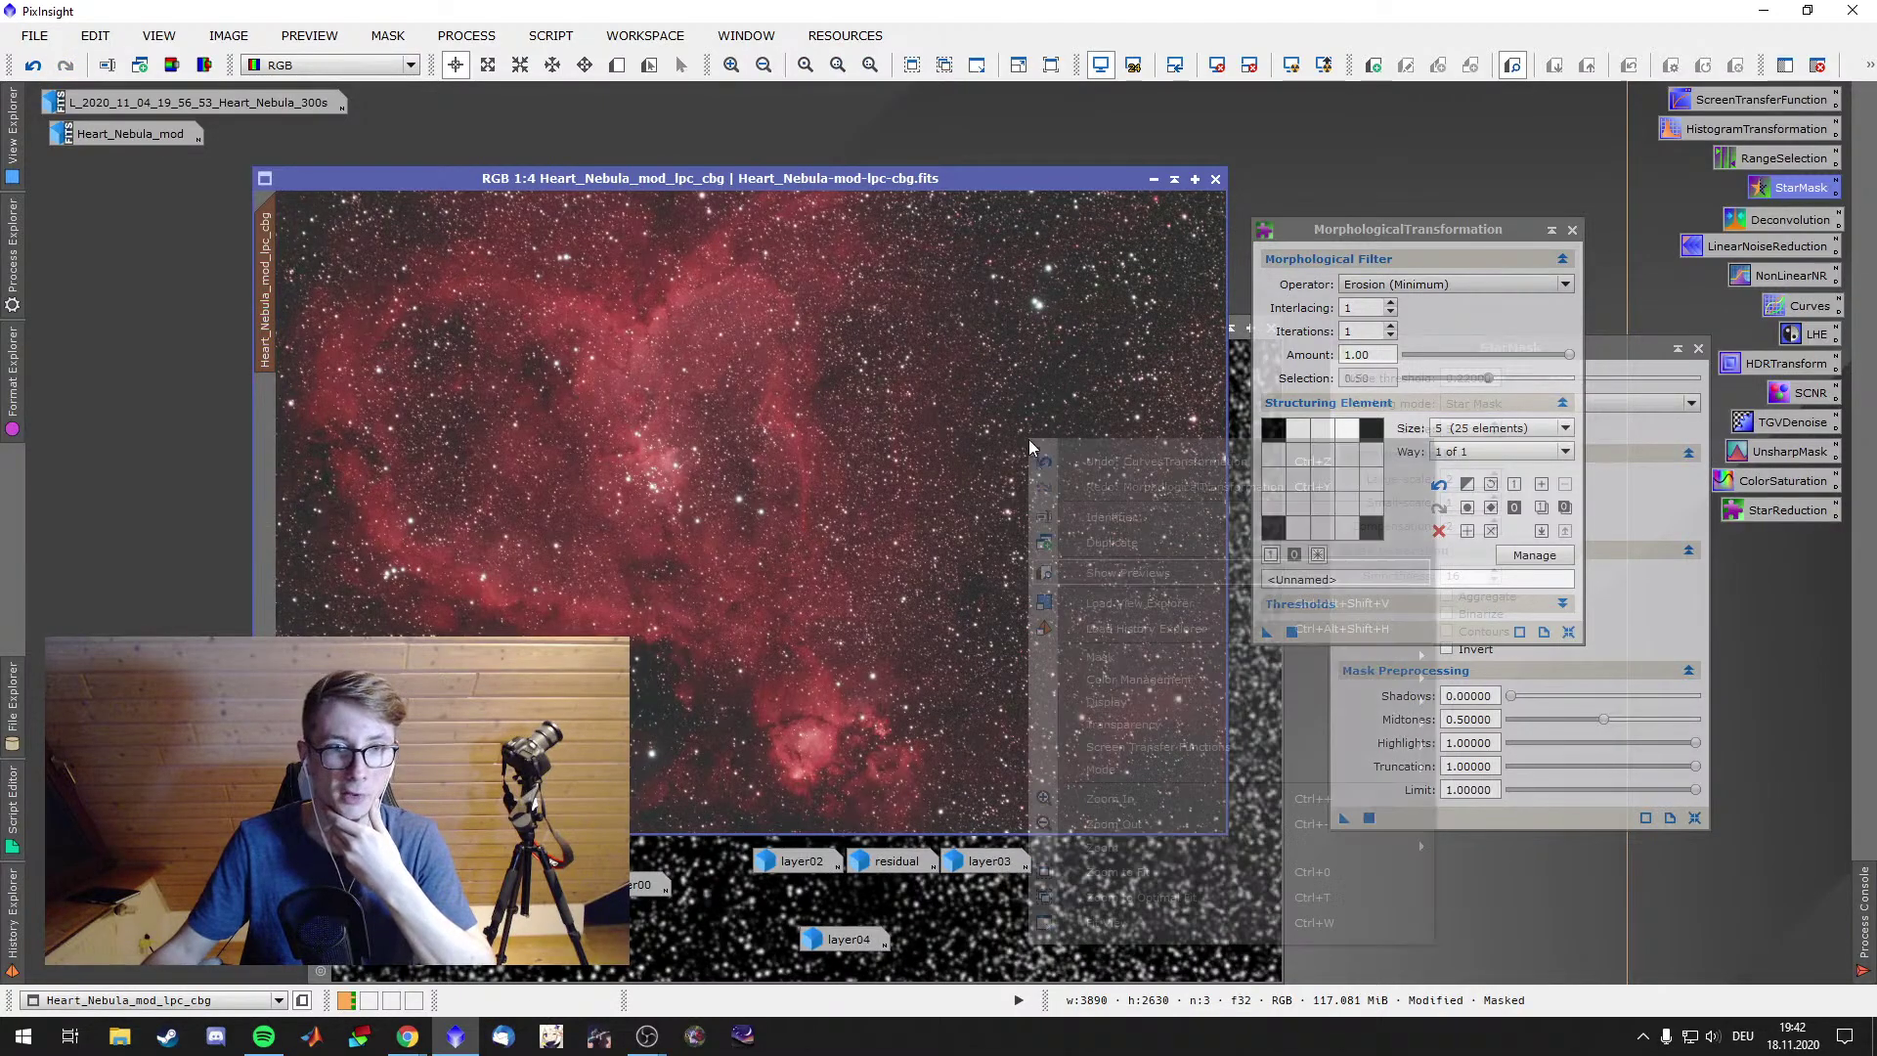
{"action": "right_click", "coordinate": [1077, 488]}
{"action": "left_click", "coordinate": [1078, 489]}
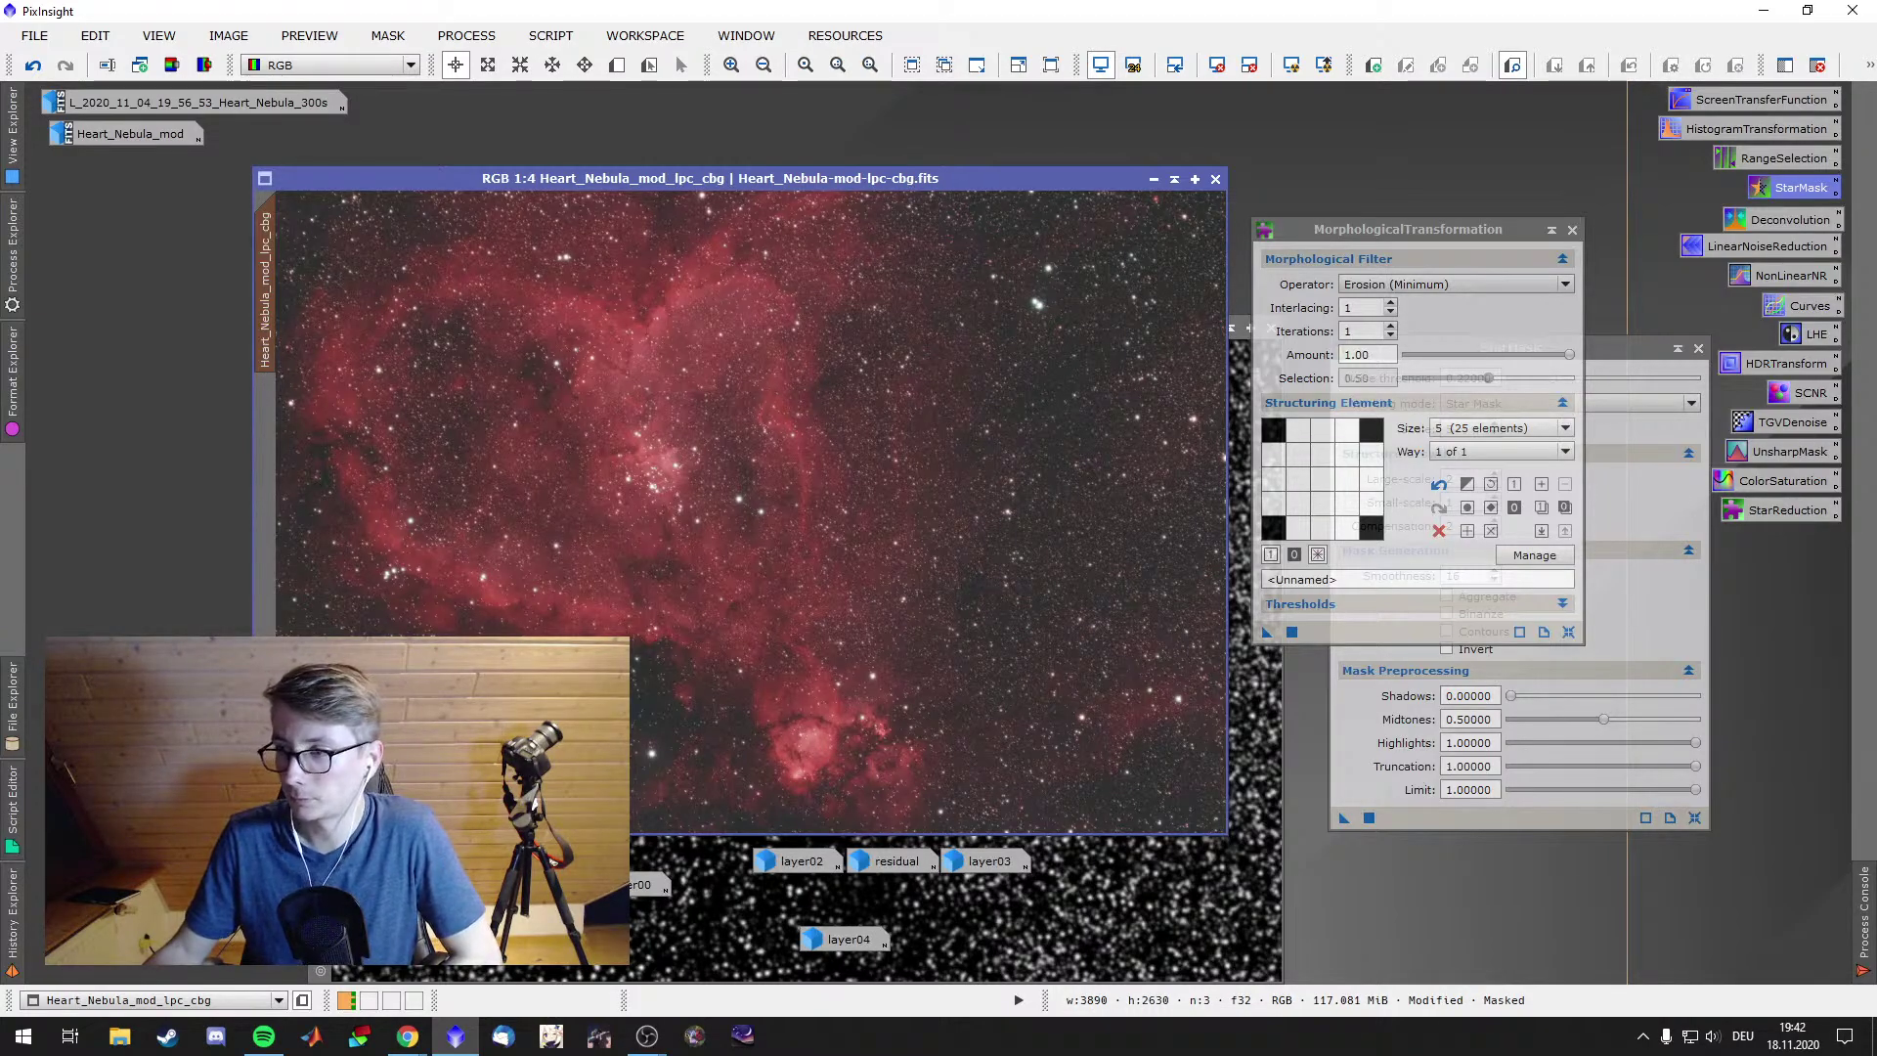
{"action": "right_click", "coordinate": [886, 432]}
{"action": "left_click", "coordinate": [995, 450]}
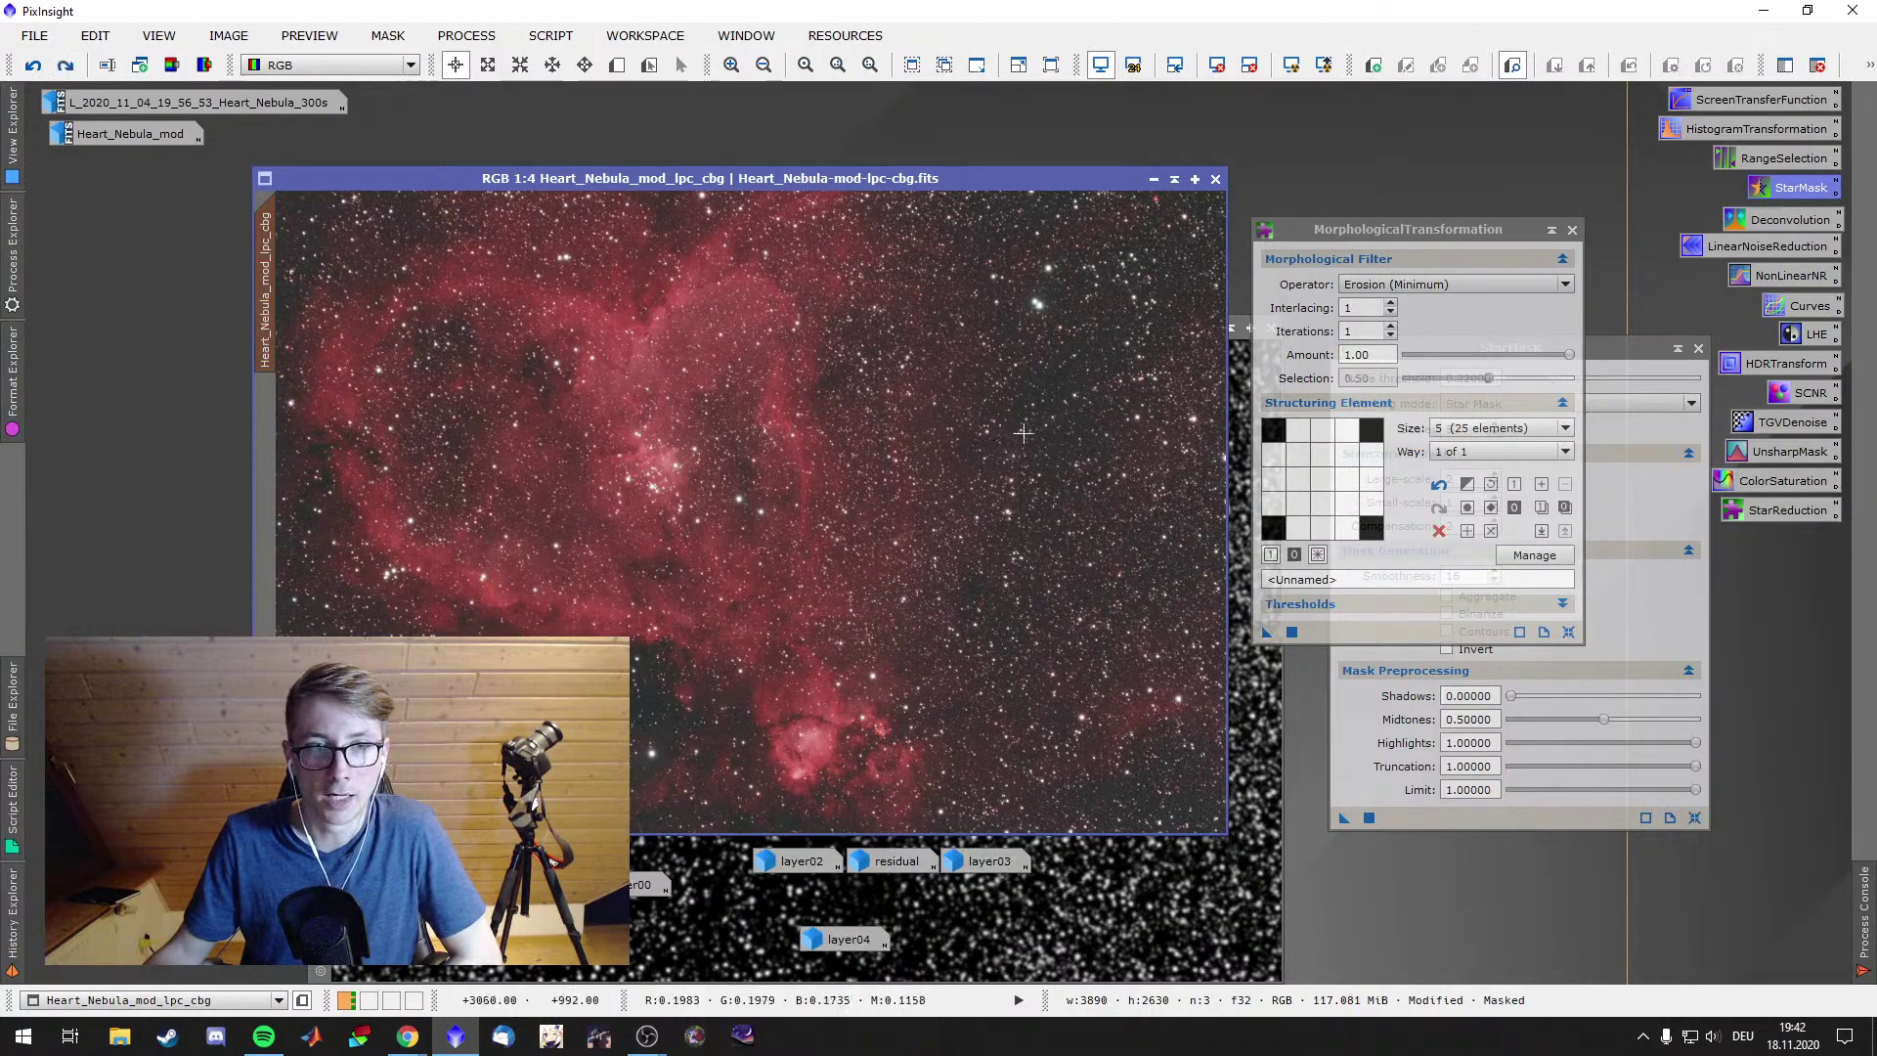
Collapse the MorphologicalTransformation and StarMask windows and park them in the free workspace area near the process icons
{"action": "left_click", "coordinate": [1569, 239]}
{"action": "left_click", "coordinate": [1551, 230]}
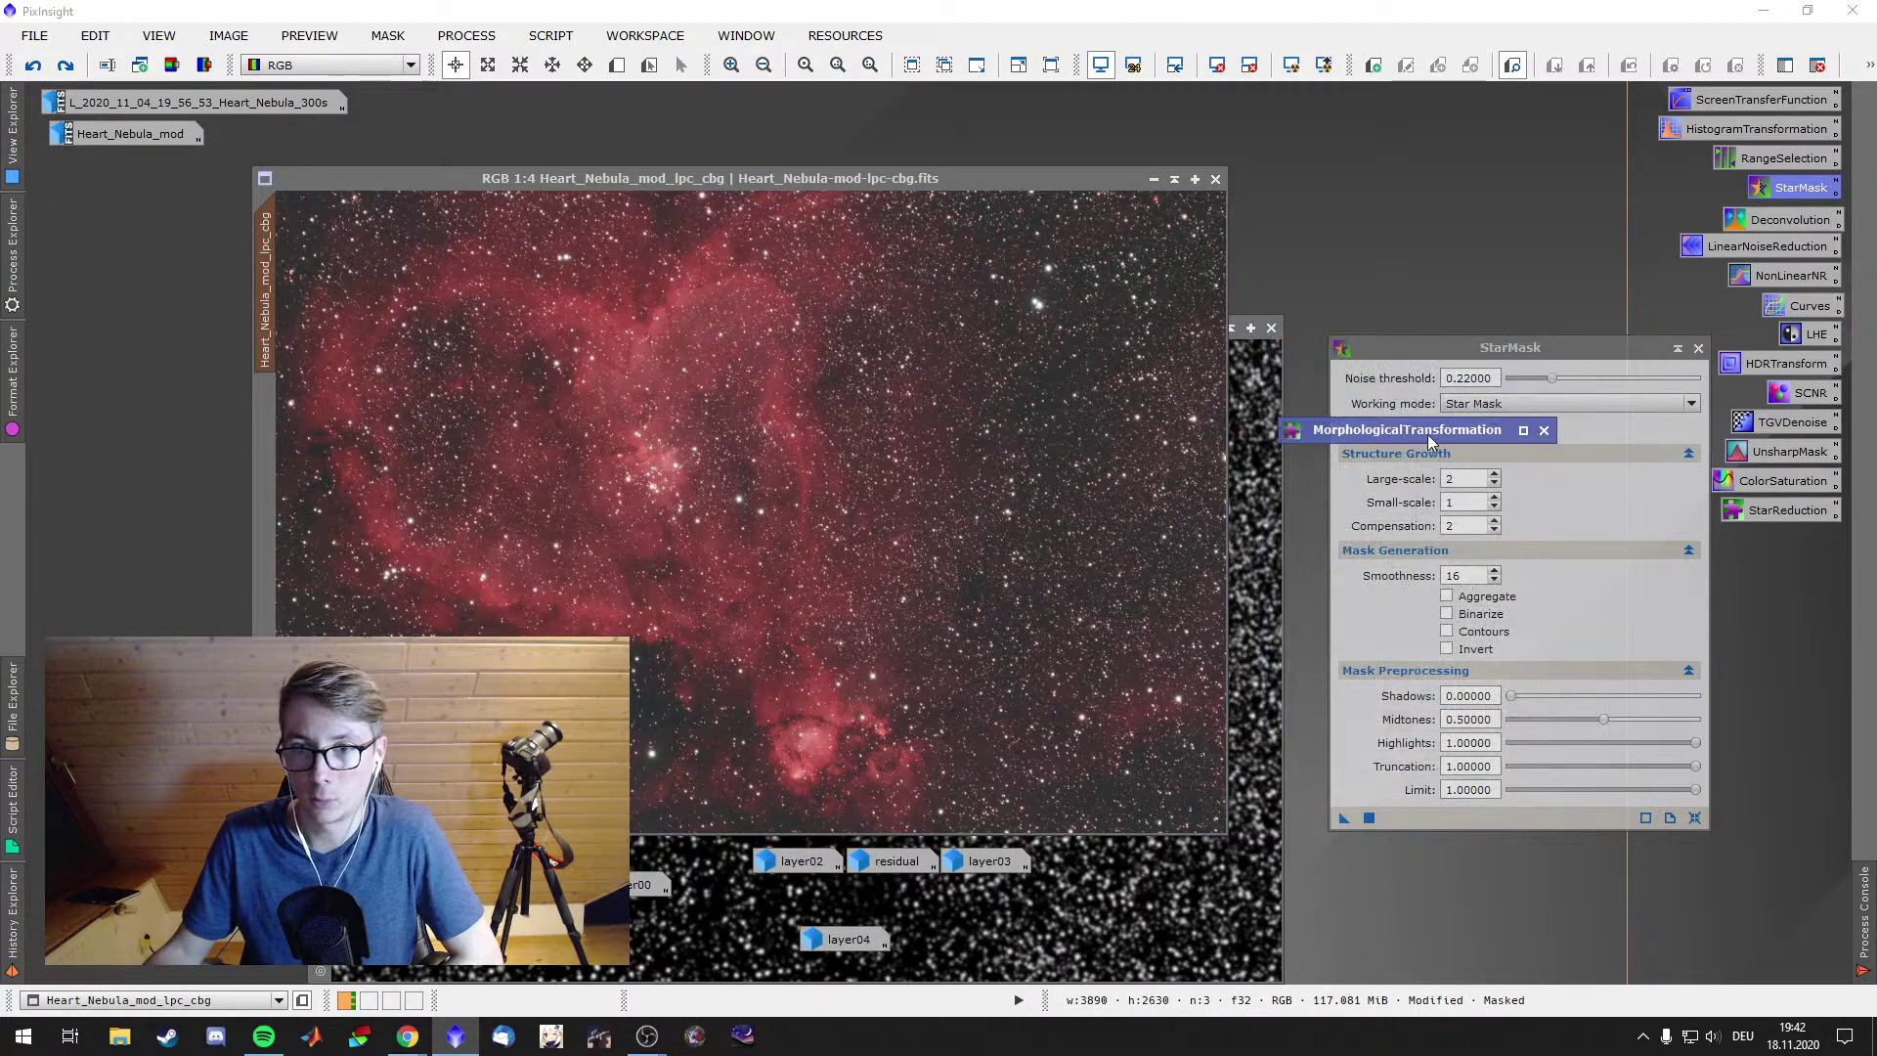
{"action": "mouse_move", "coordinate": [1395, 438]}
{"action": "left_mouse_down"}
{"action": "mouse_move", "coordinate": [1492, 166]}
{"action": "mouse_move", "coordinate": [1466, 108]}
{"action": "left_mouse_up"}
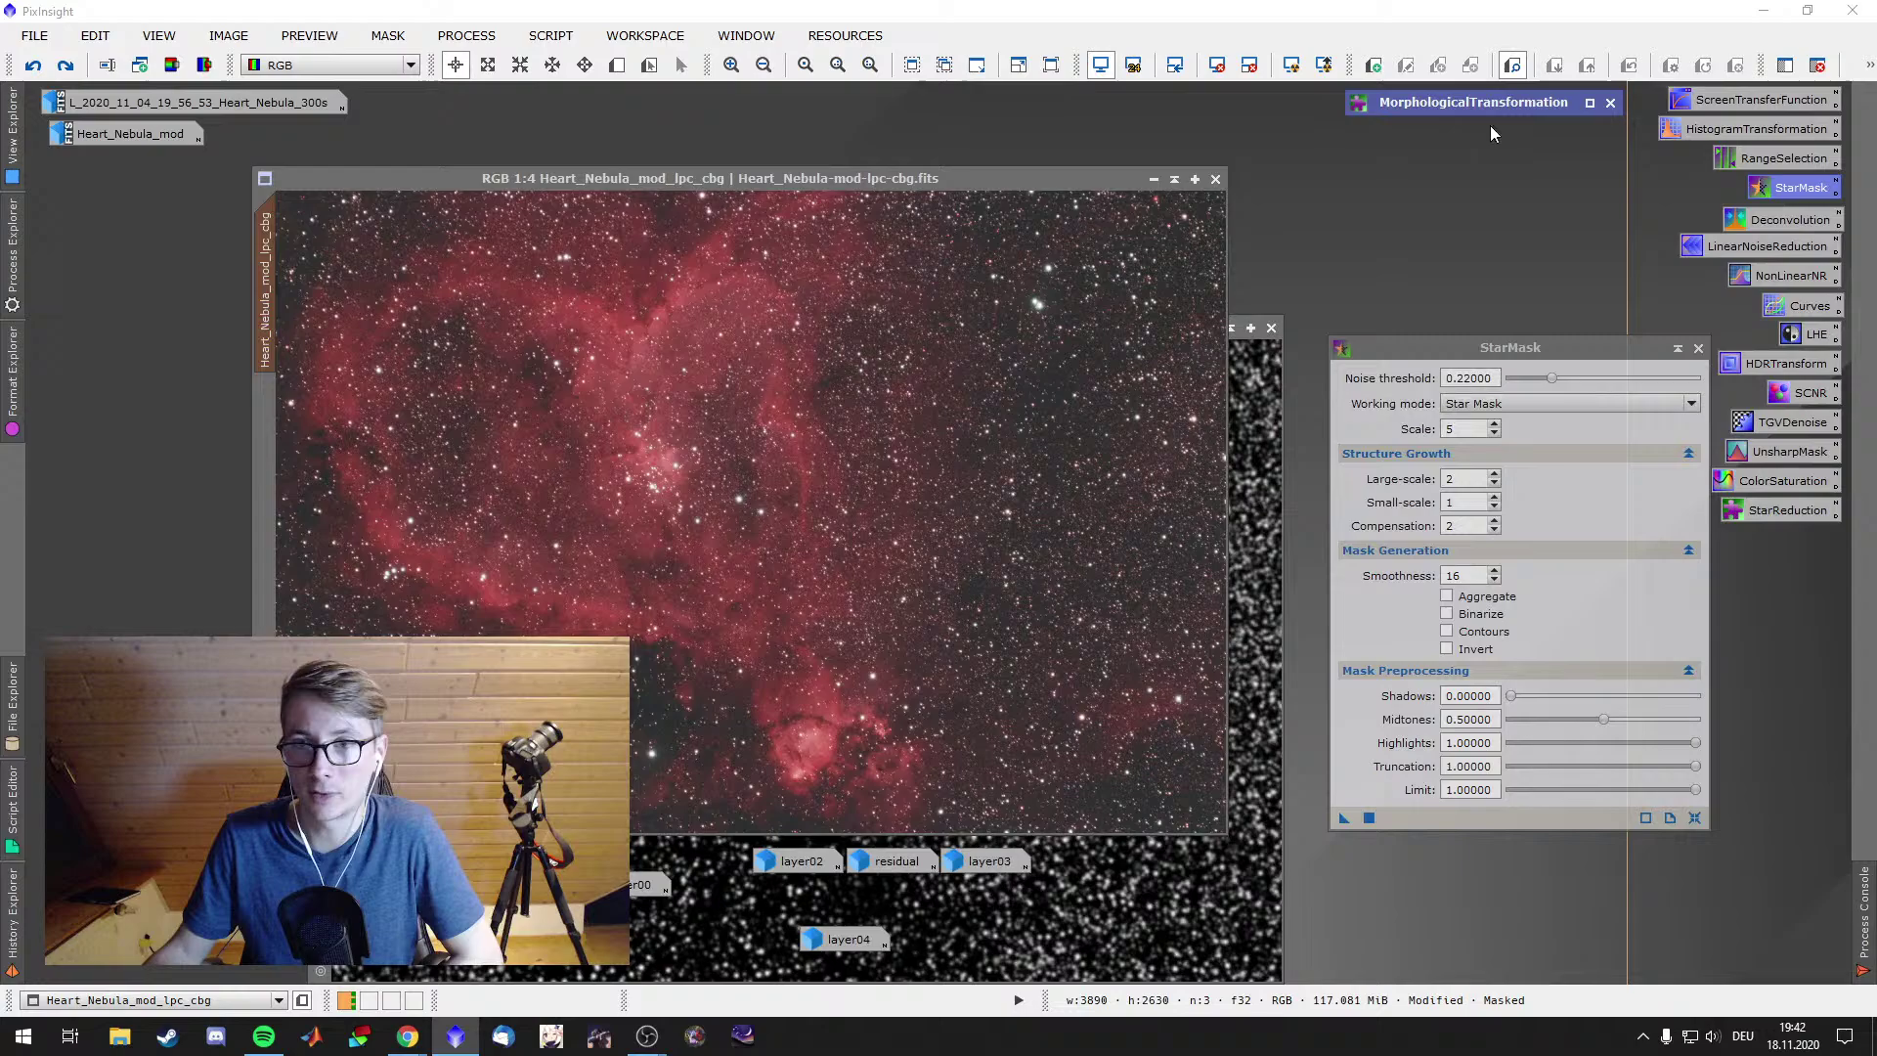
{"action": "left_click", "coordinate": [1674, 345]}
{"action": "left_click_drag", "start_coordinate": [1511, 442], "coordinate": [1555, 130]}
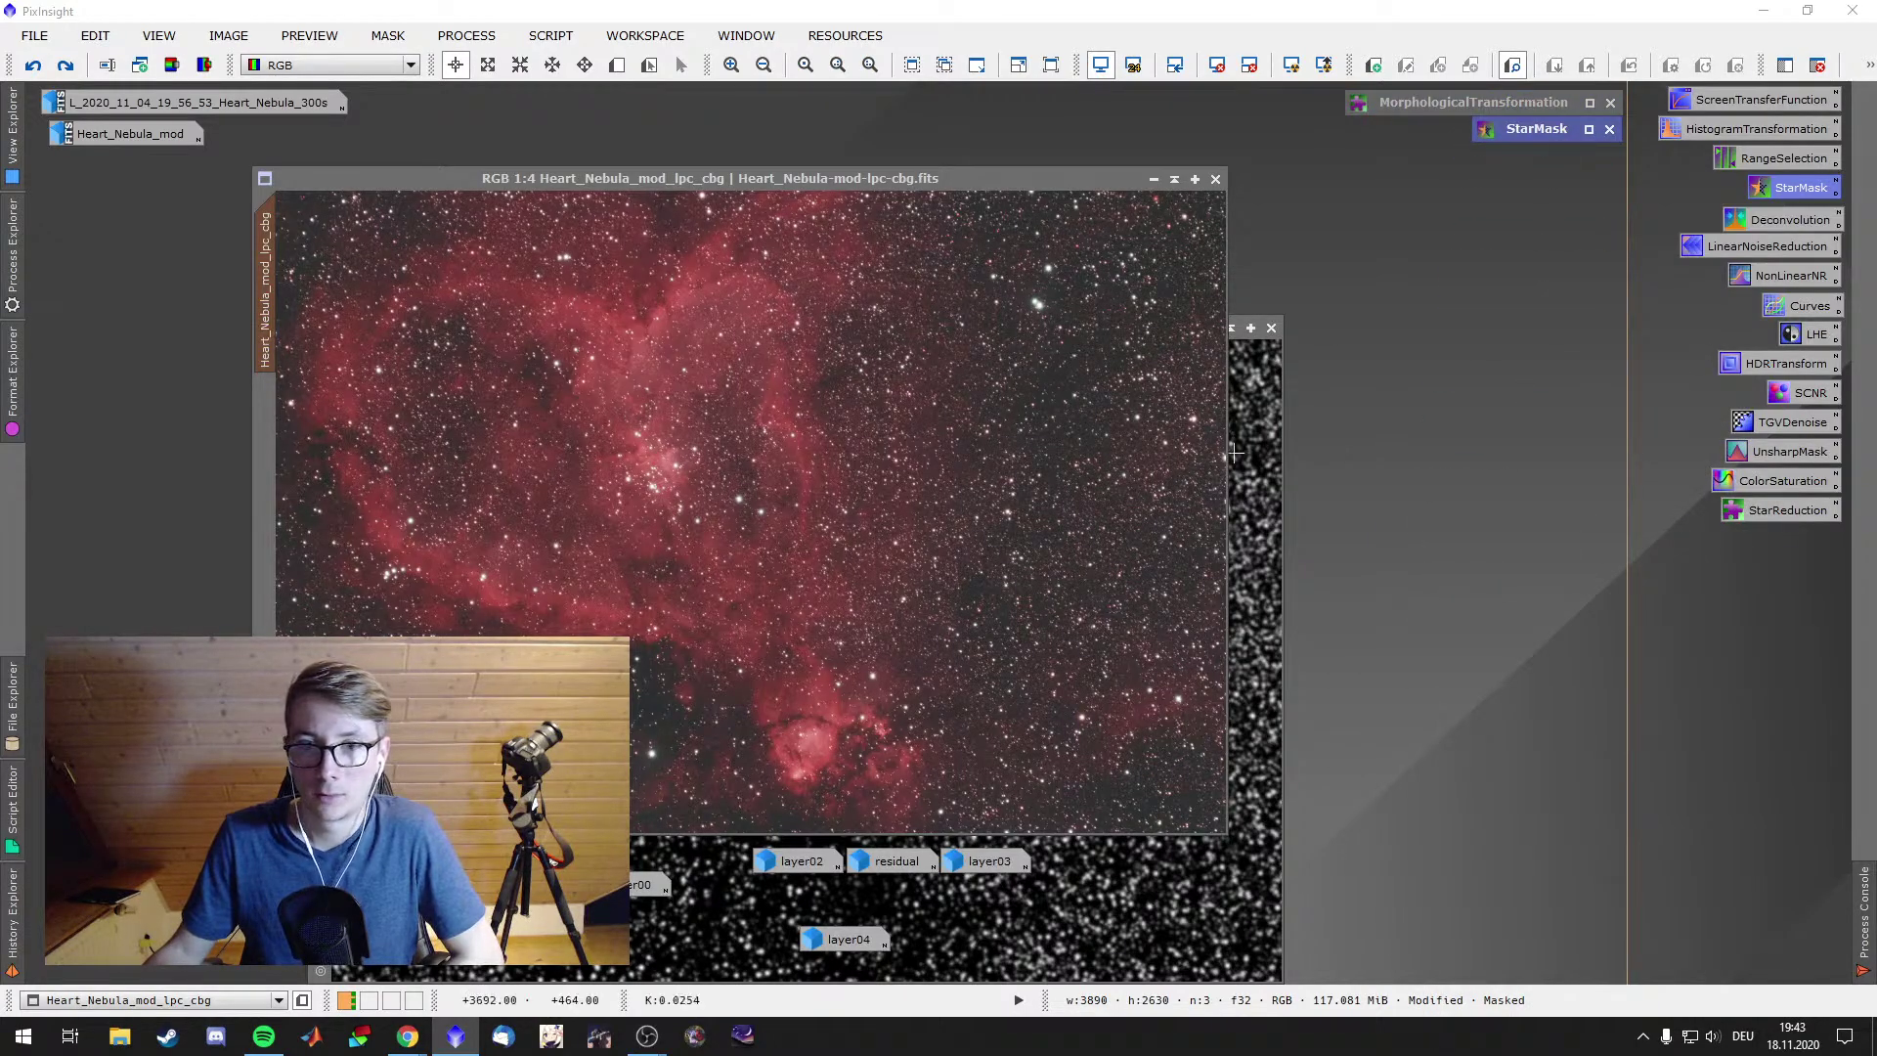
Minimize the star_mask image to an icon and place it below the collapsed StarMask window
{"action": "left_click", "coordinate": [1235, 452]}
{"action": "left_click", "coordinate": [1212, 293]}
{"action": "left_click", "coordinate": [1234, 329]}
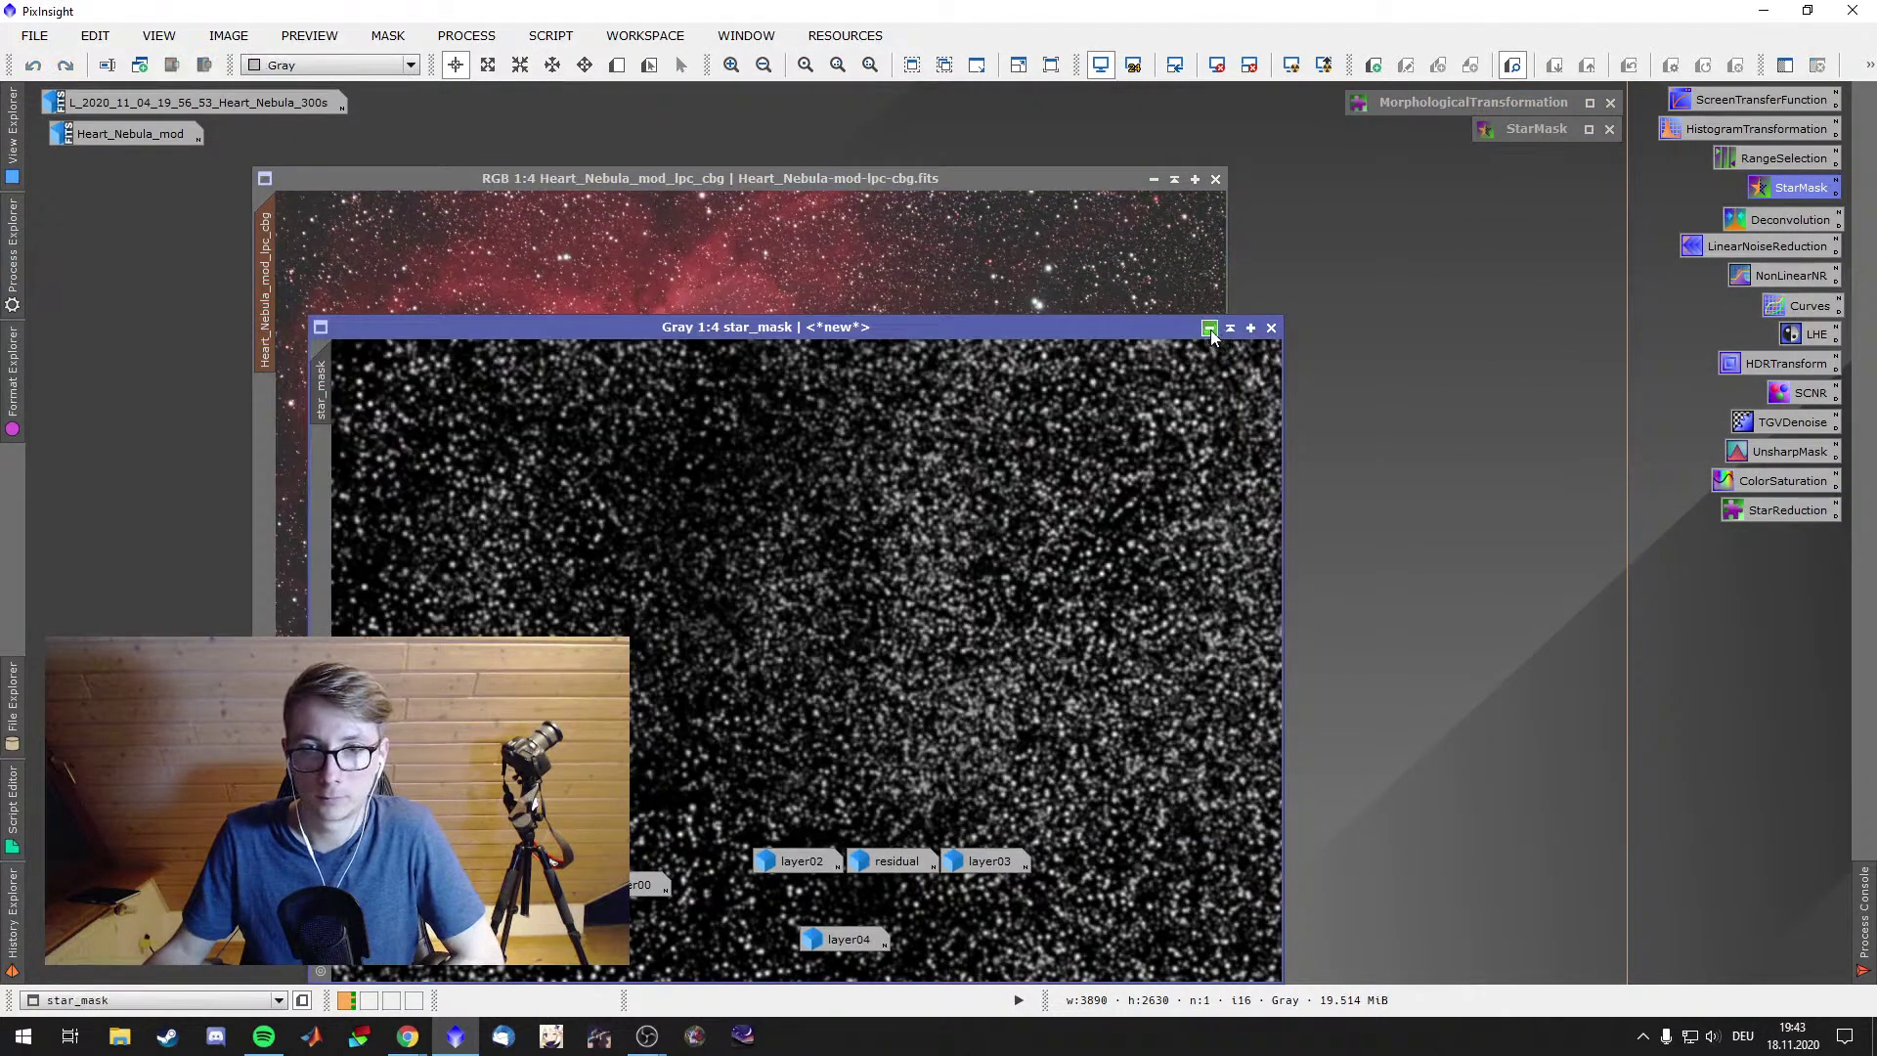
{"action": "left_click", "coordinate": [1209, 328]}
{"action": "left_click_drag", "start_coordinate": [831, 662], "coordinate": [1533, 168]}
Restore the extracted images layer03, residual and layer02 one after another and close each of them
{"action": "double_click", "coordinate": [989, 862]}
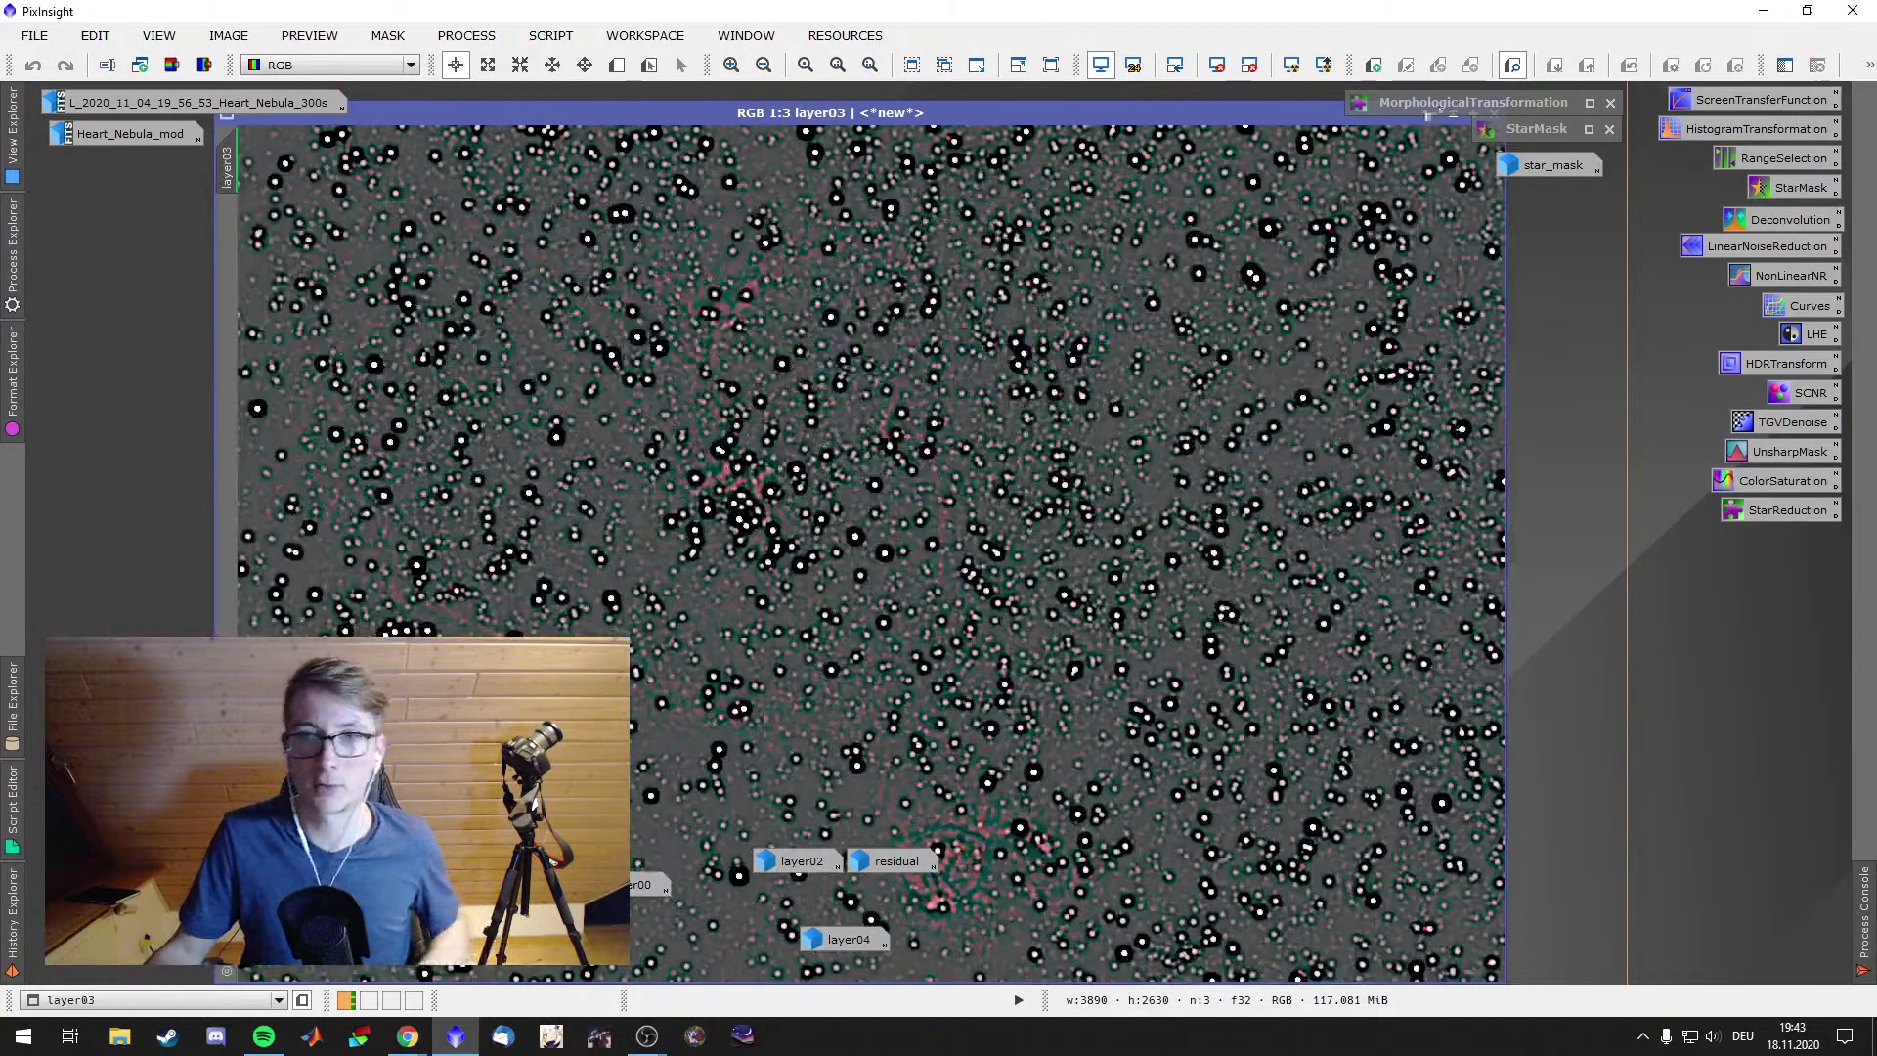
{"action": "key", "text": "ctrl+Tab"}
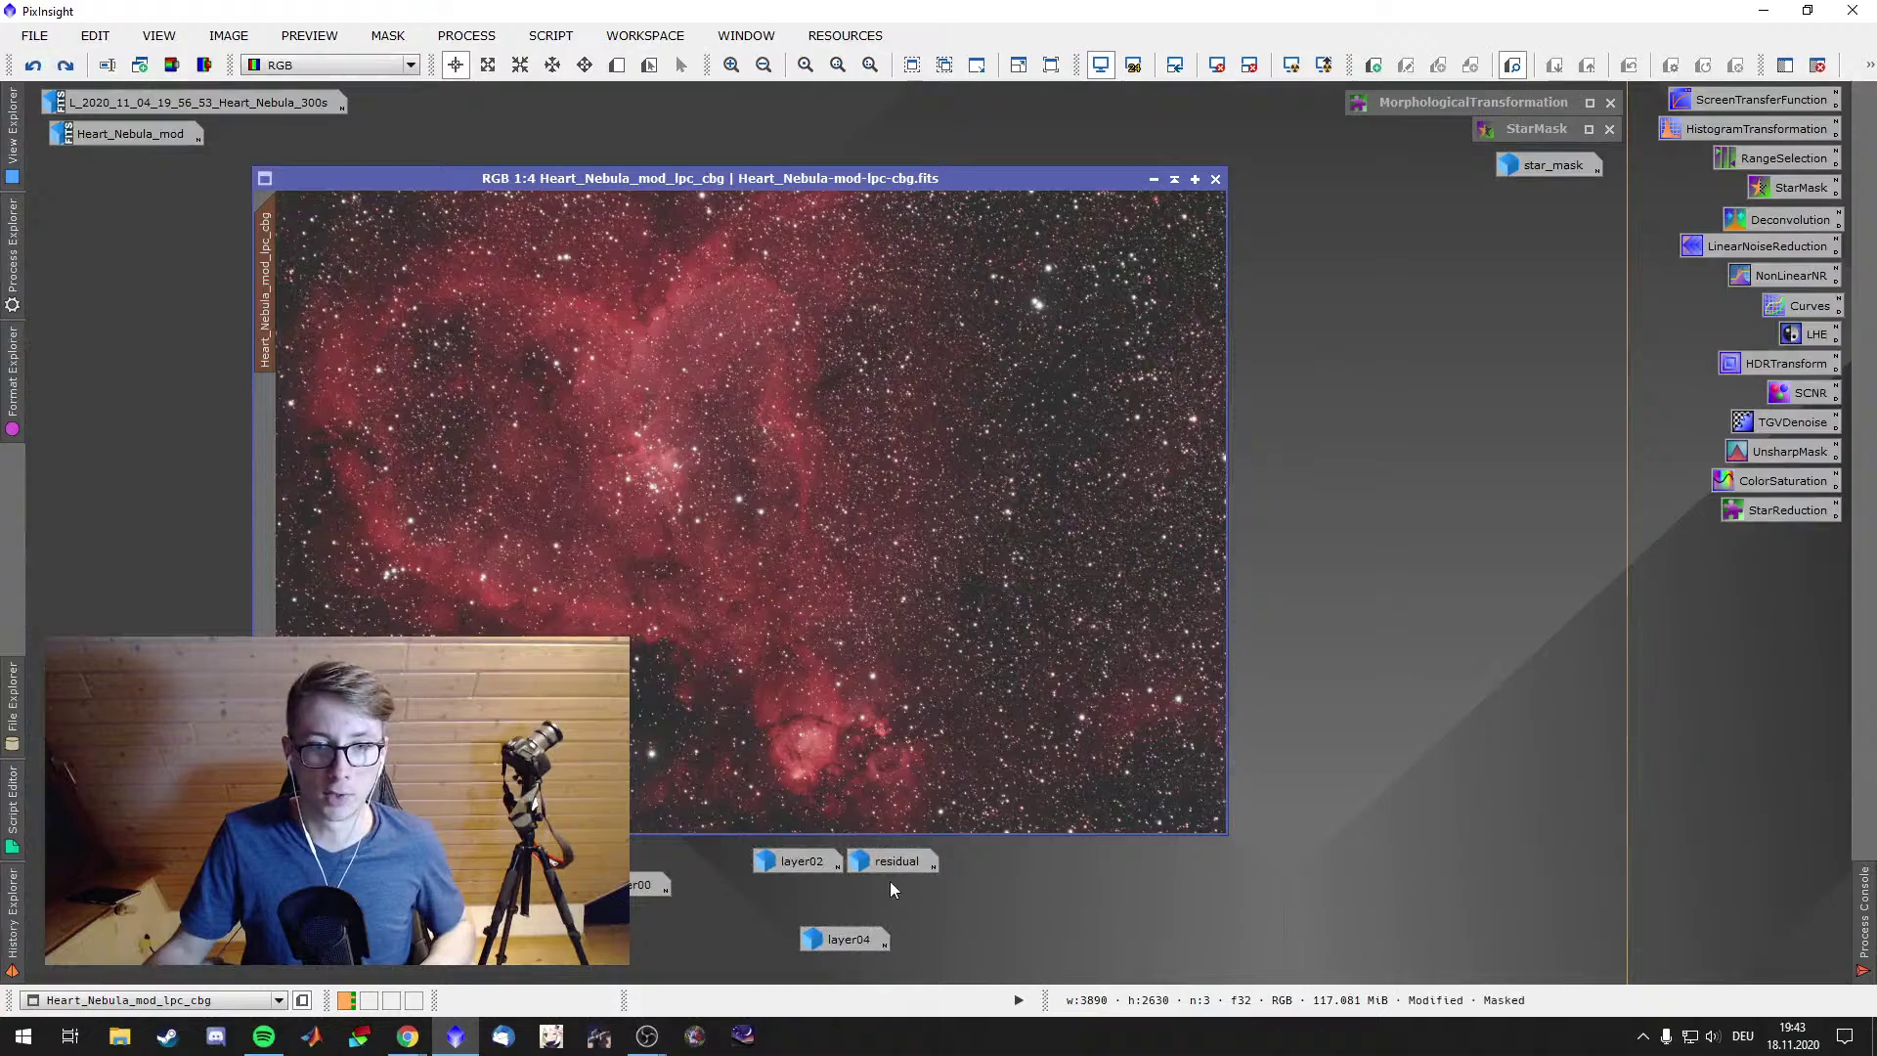
{"action": "double_click", "coordinate": [891, 862]}
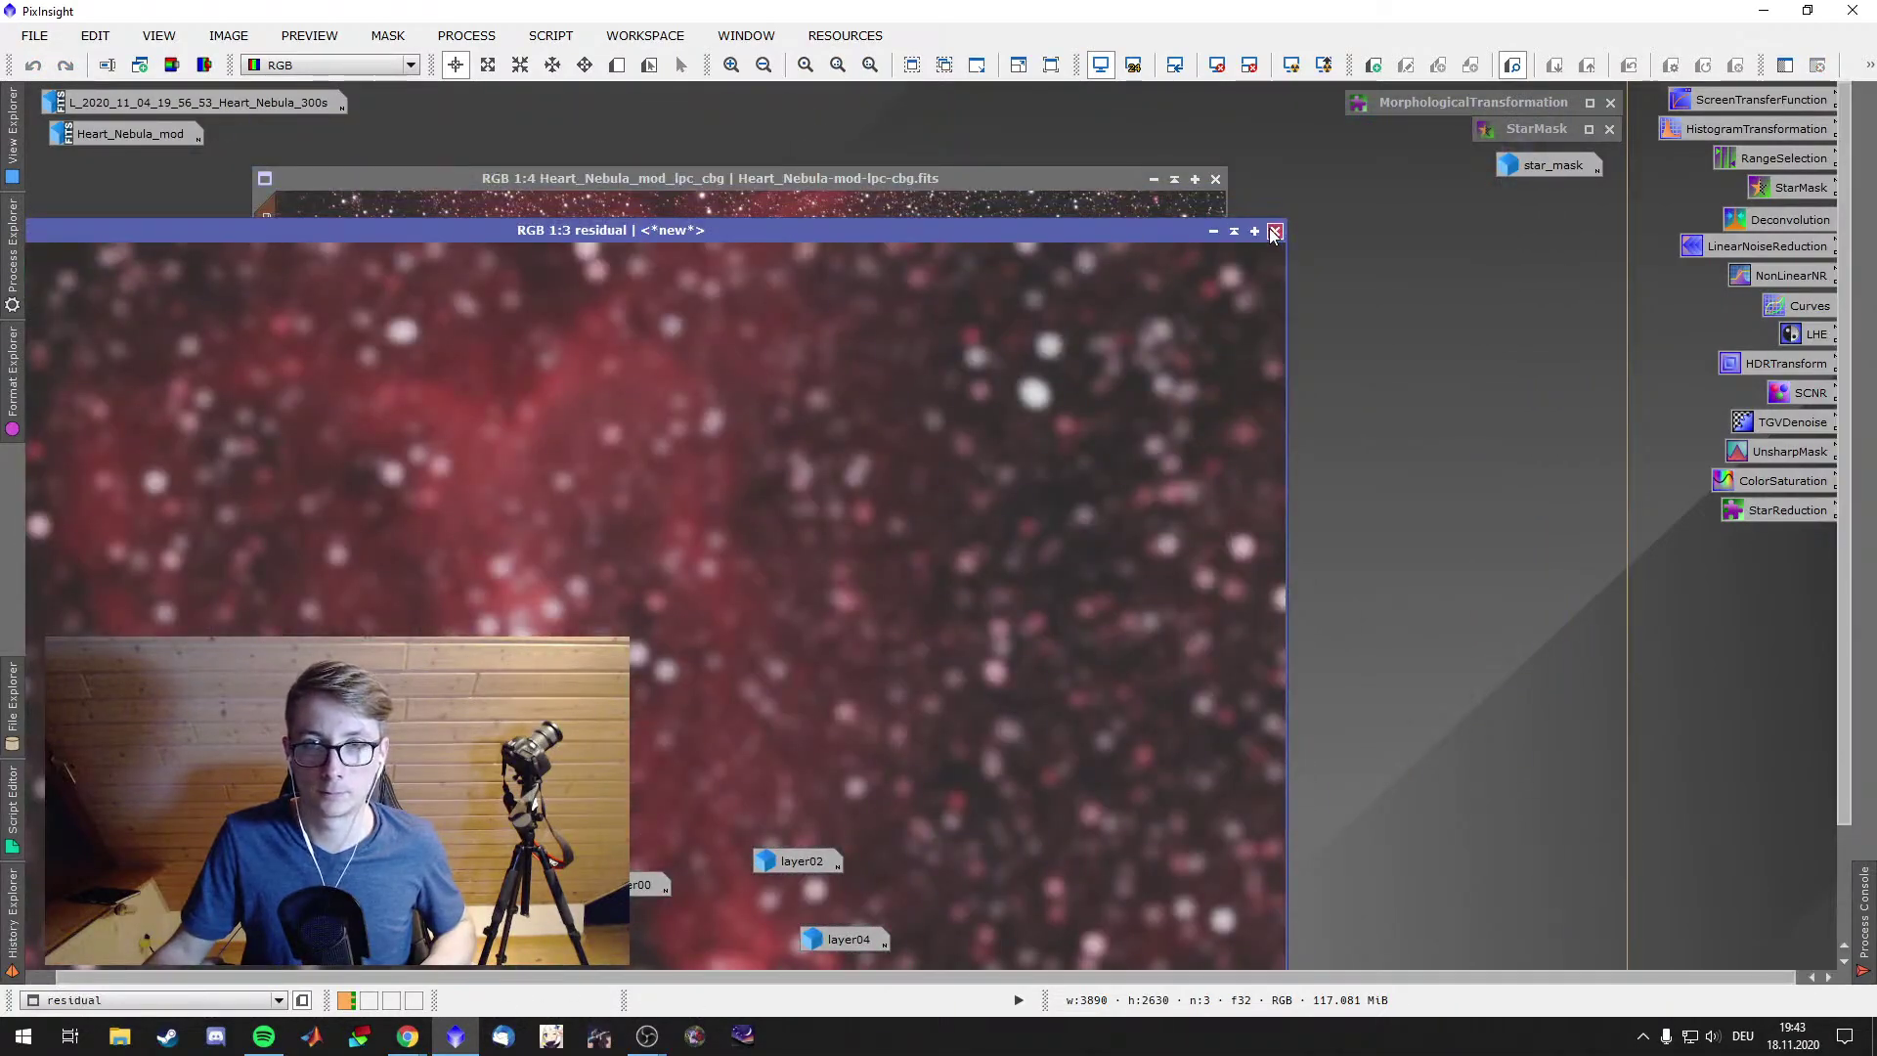
{"action": "left_click", "coordinate": [1274, 231]}
{"action": "key", "text": "ctrl+o"}
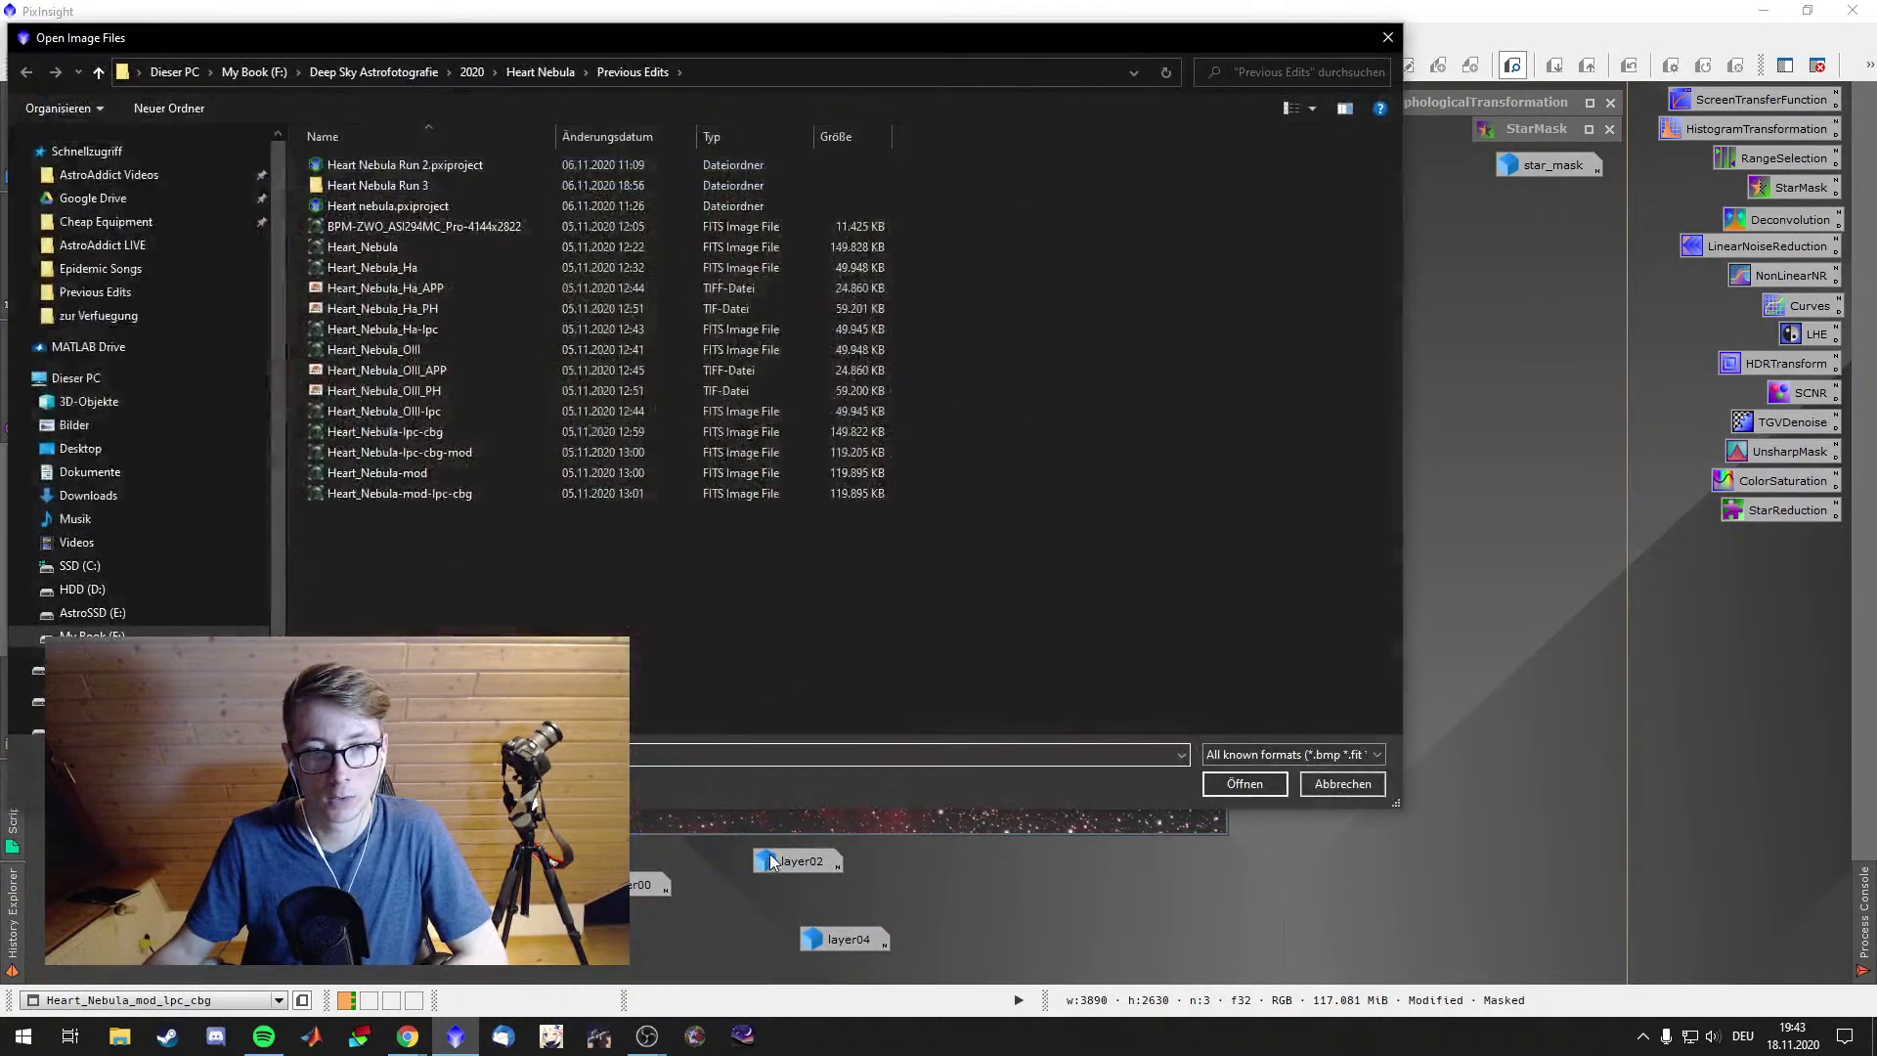
{"action": "left_click", "coordinate": [1343, 784]}
{"action": "double_click", "coordinate": [800, 861]}
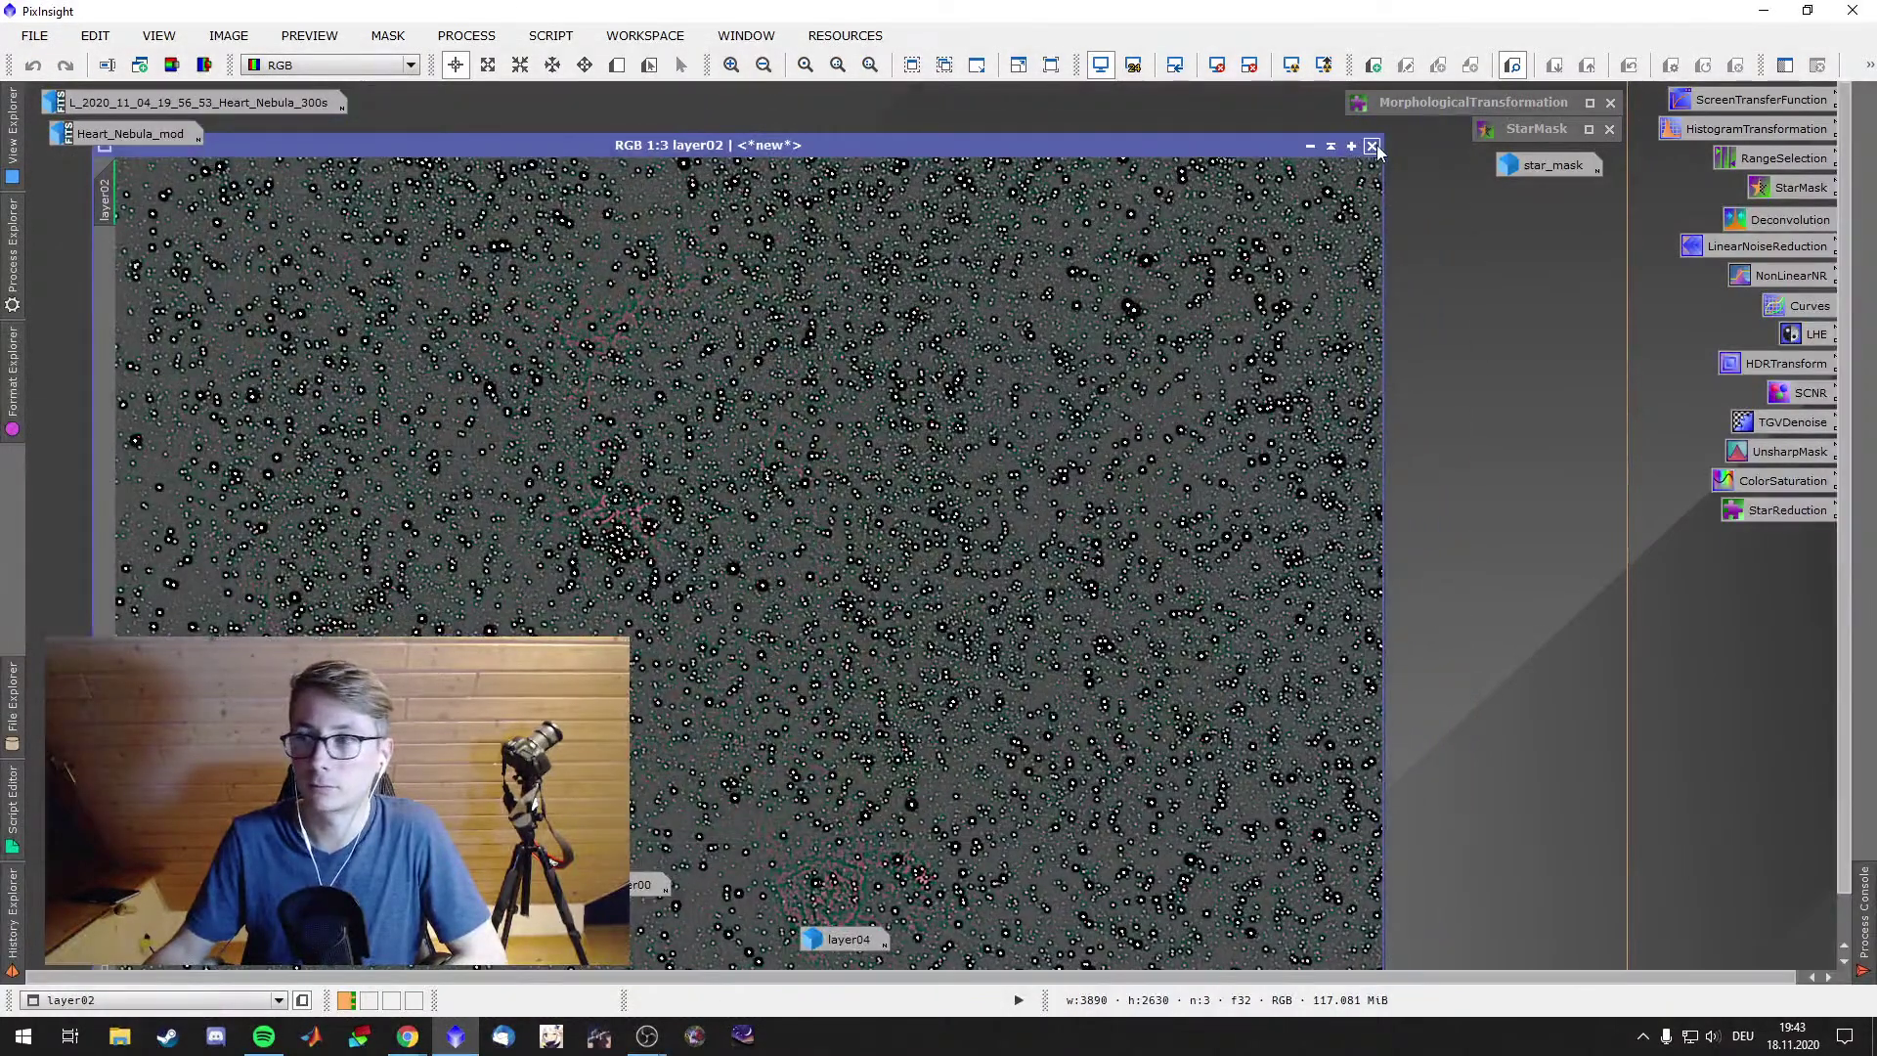
{"action": "left_click", "coordinate": [1373, 143]}
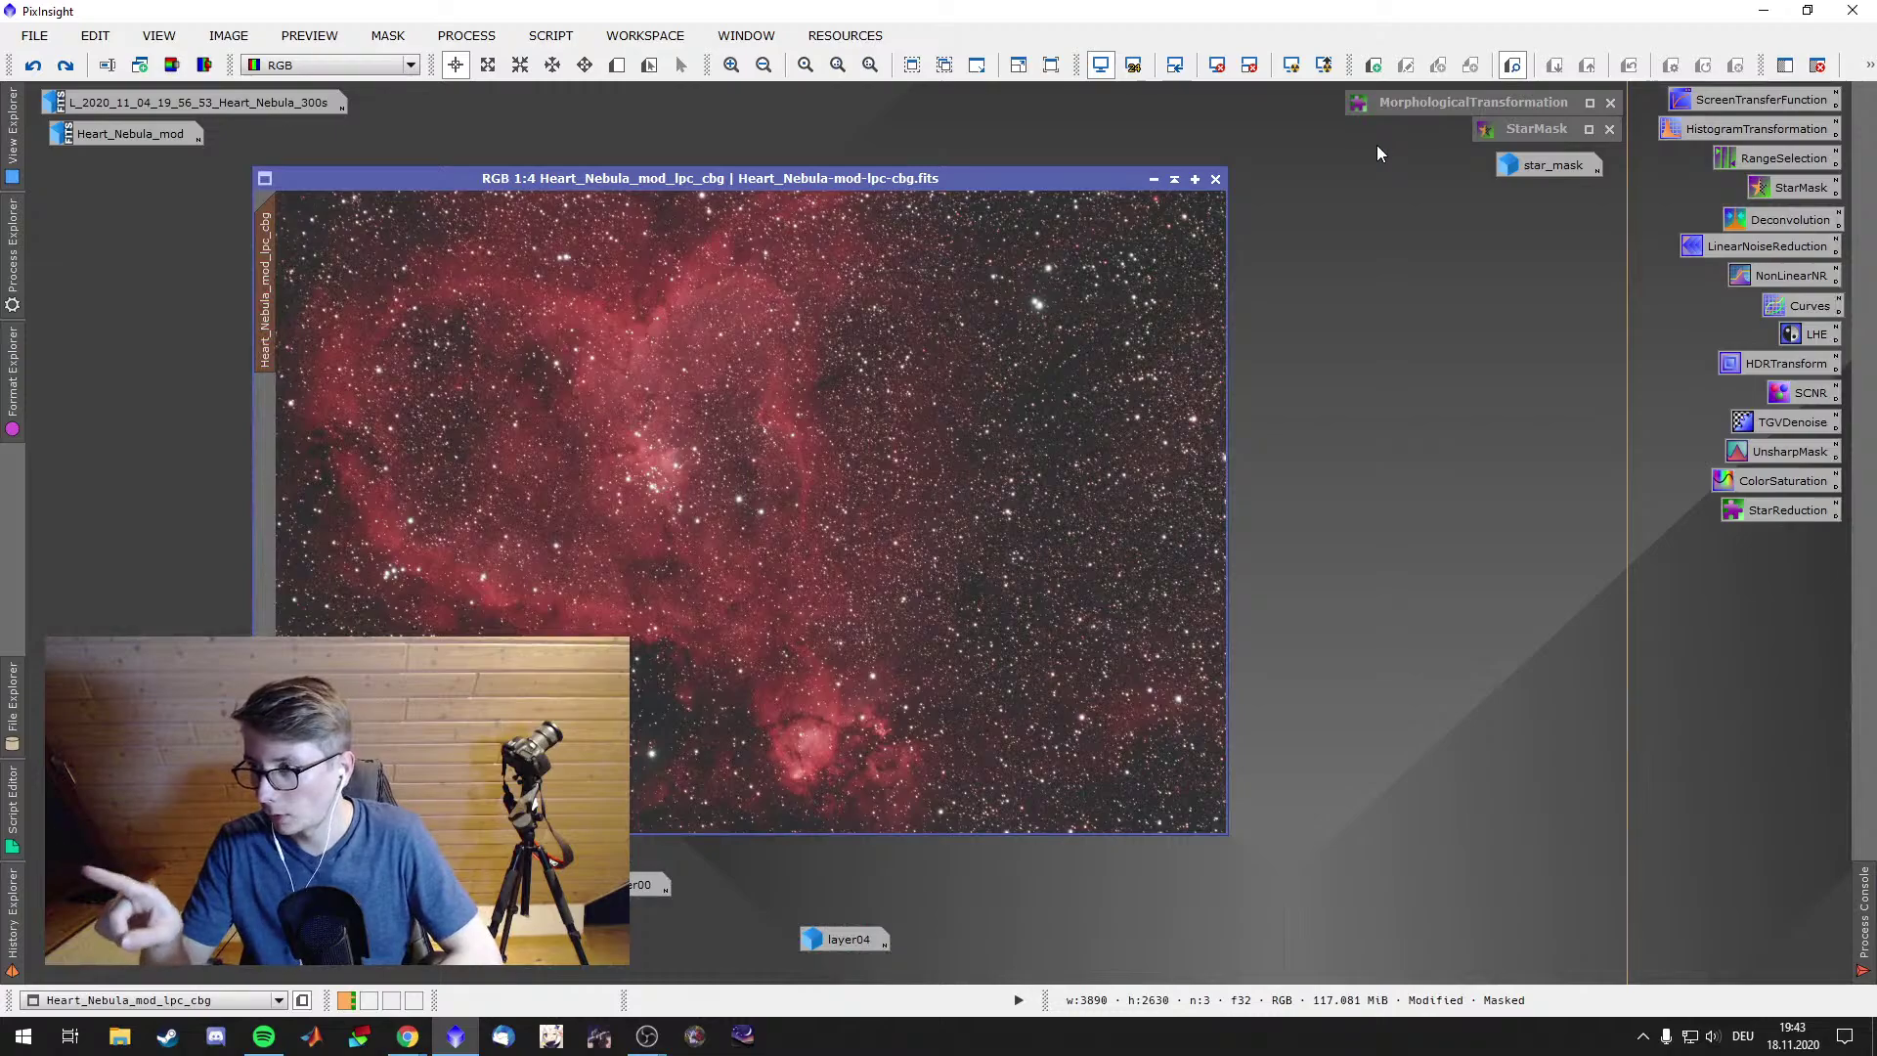
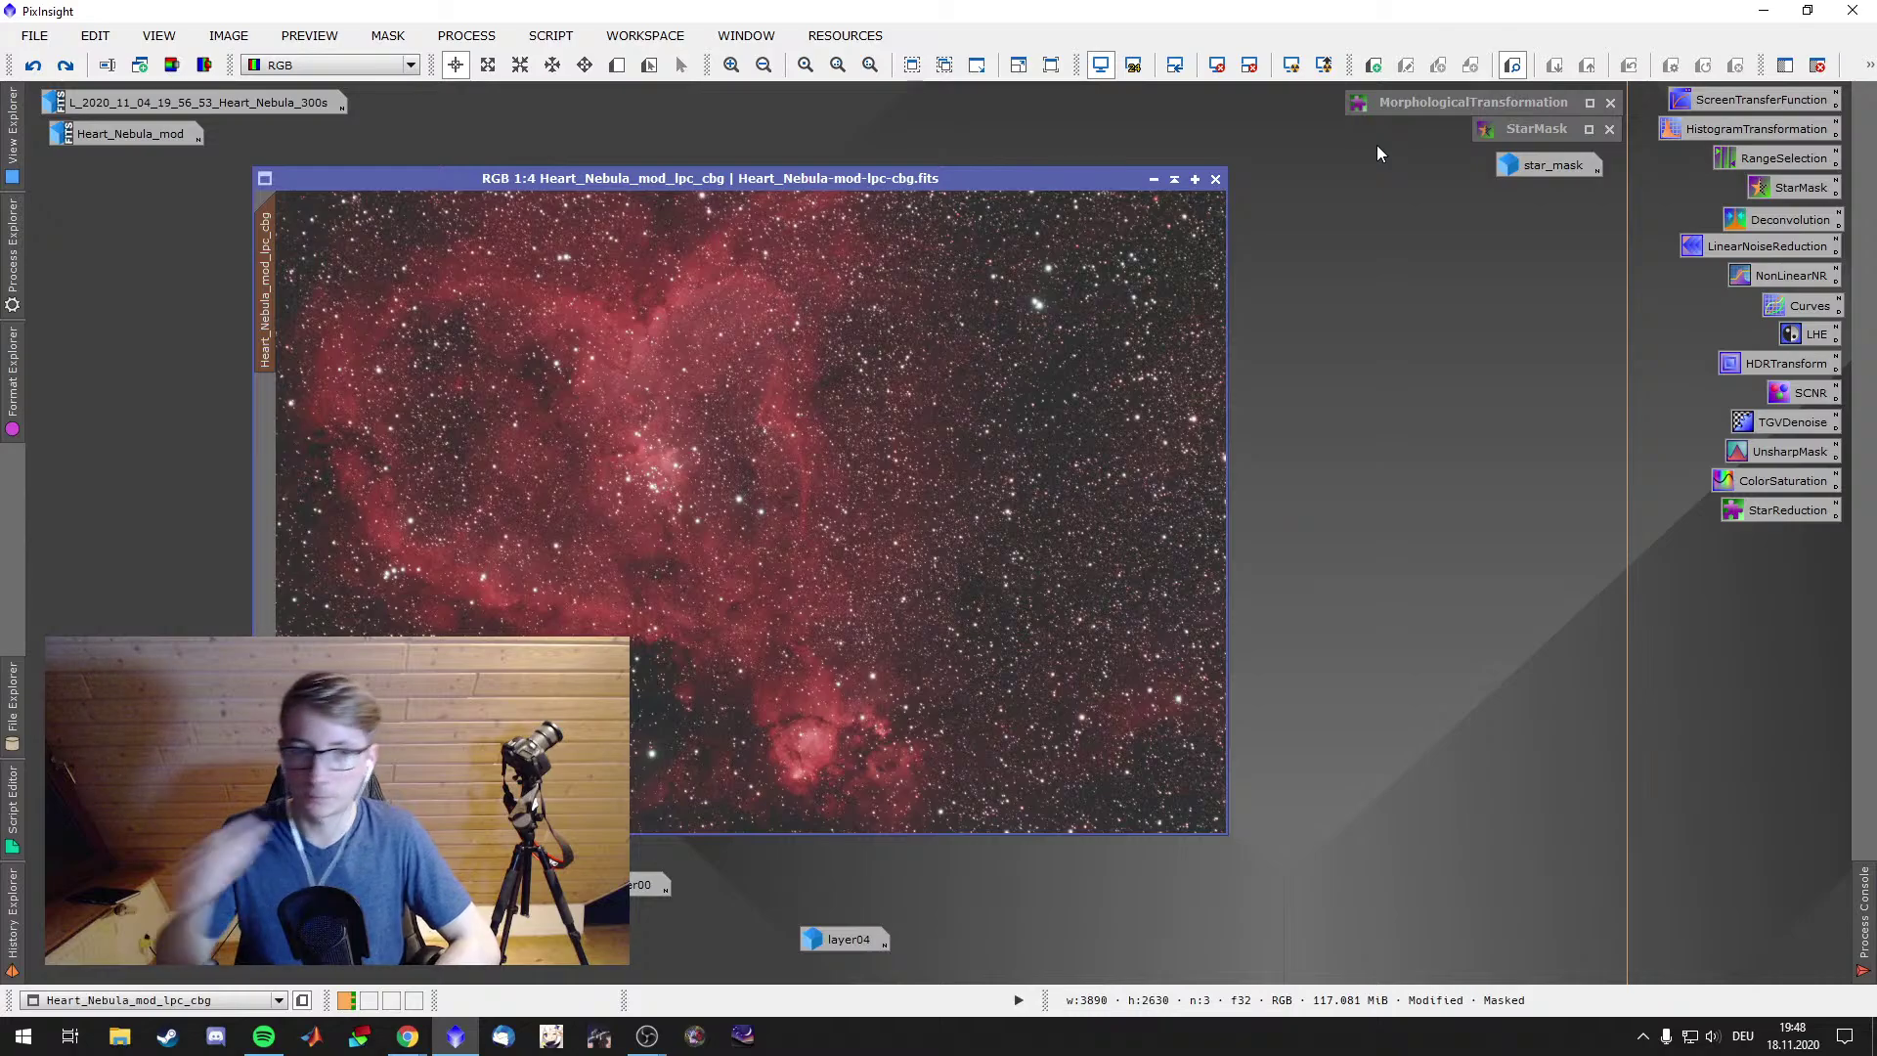
Remove the mask from Heart_Nebula_mod_lpc_cbg and create a clone of the image
{"action": "left_click", "coordinate": [416, 35]}
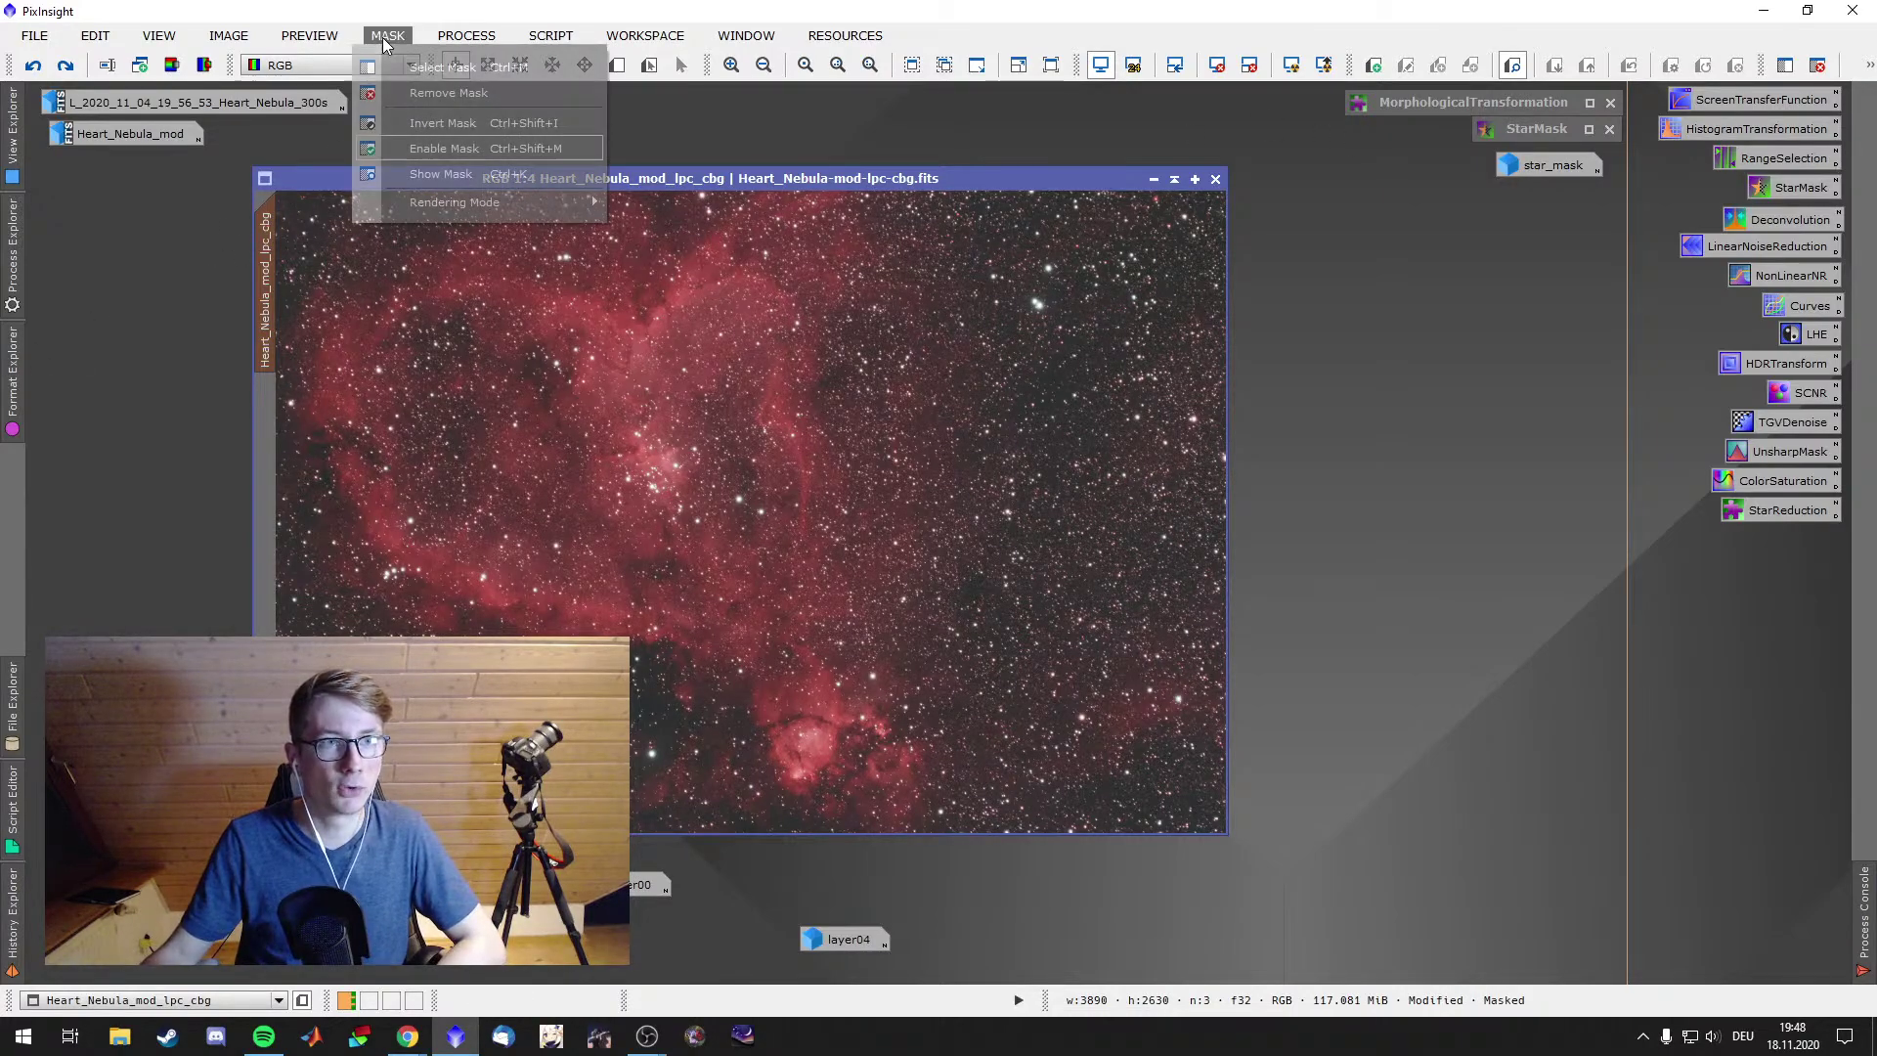
{"action": "left_click", "coordinate": [410, 88]}
{"action": "left_click_drag", "start_coordinate": [264, 259], "coordinate": [323, 245]}
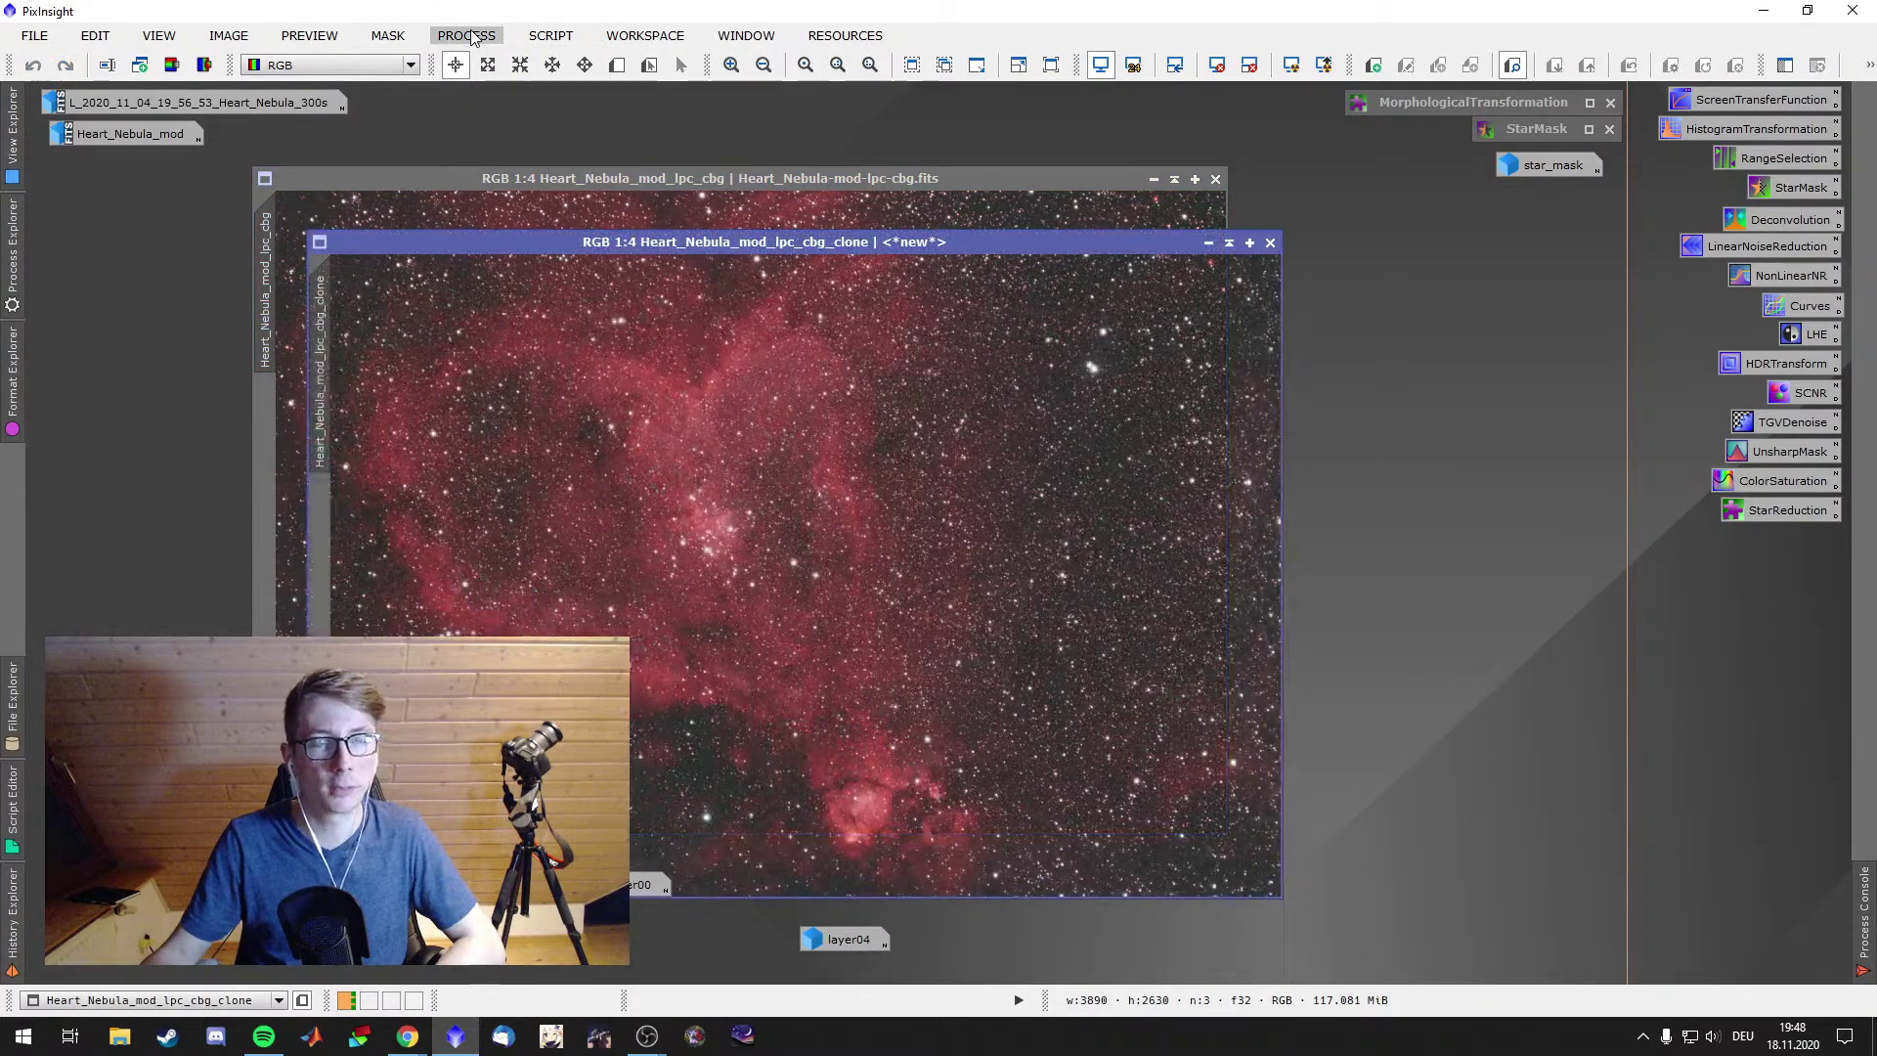
Apply HDRMultiscaleTransform with 4 layers to the cloned nebula image and close the process window
{"action": "left_click", "coordinate": [466, 35]}
{"action": "mouse_move", "coordinate": [542, 73]}
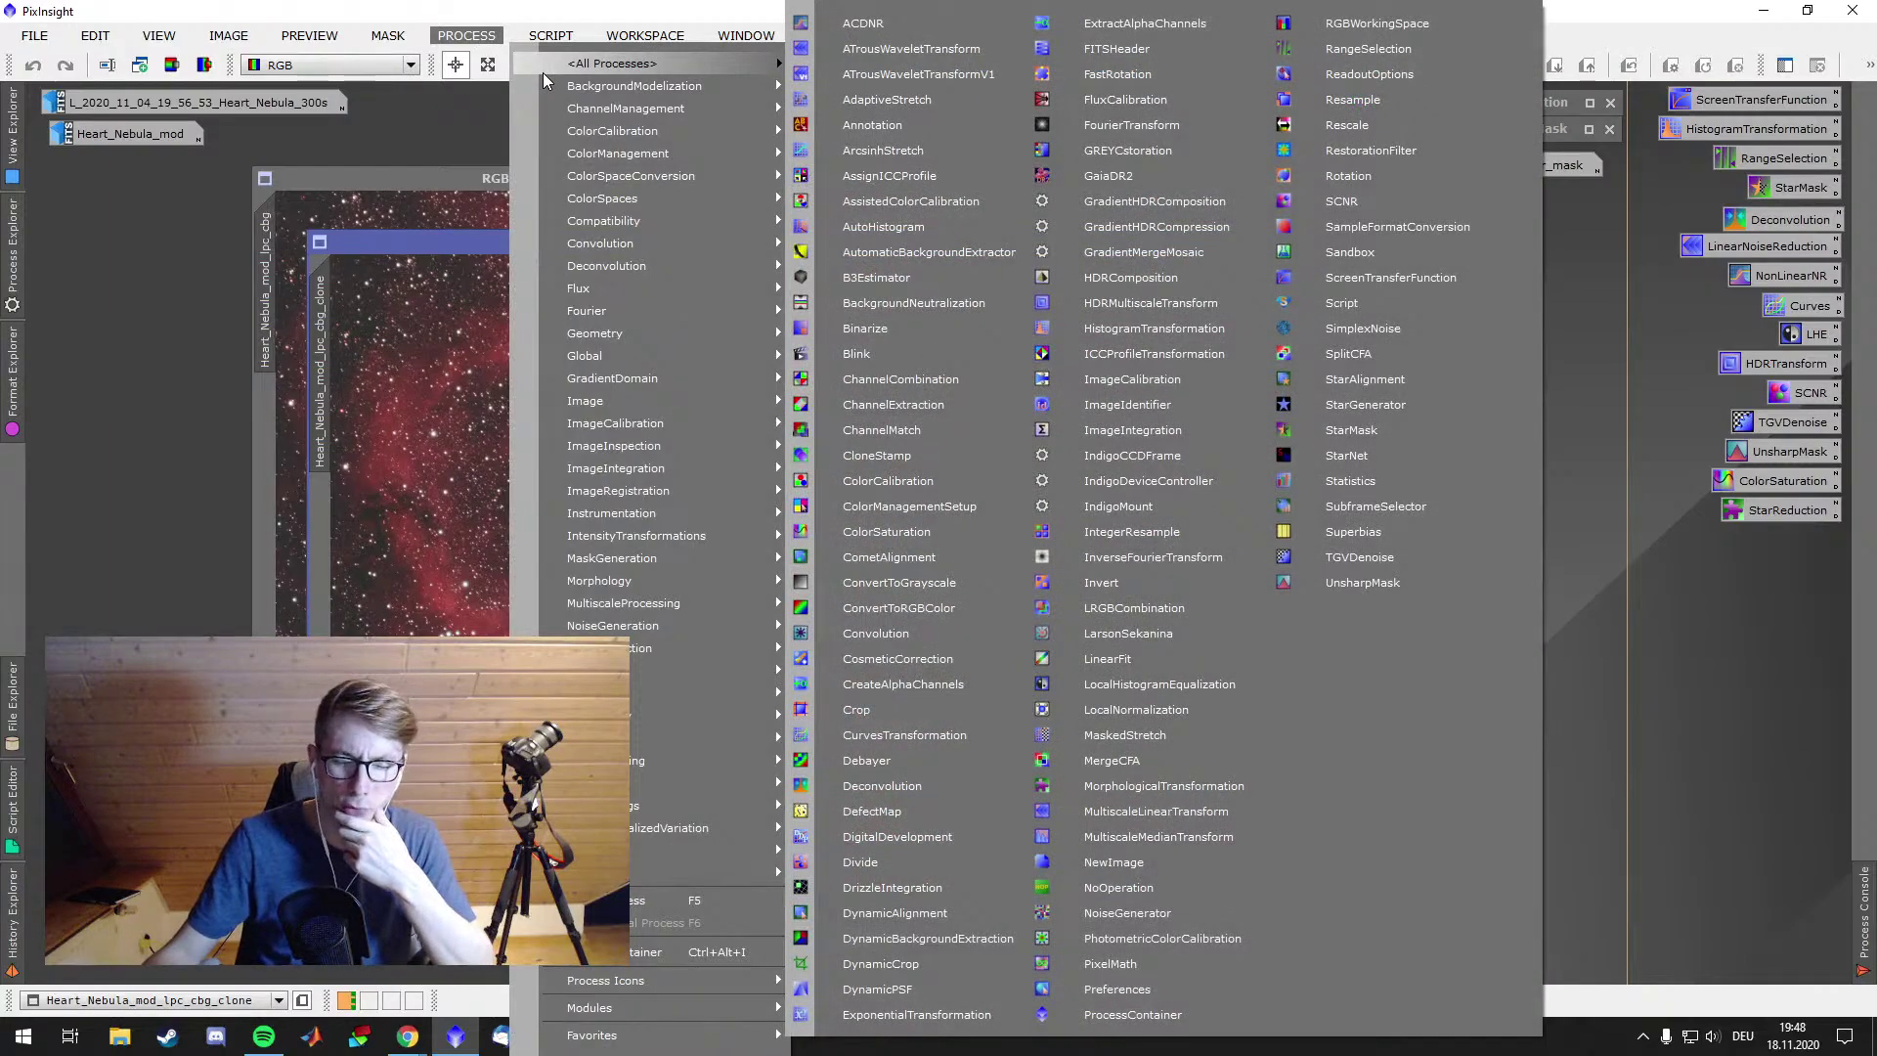
{"action": "left_click", "coordinate": [1687, 384]}
{"action": "double_click", "coordinate": [1774, 364]}
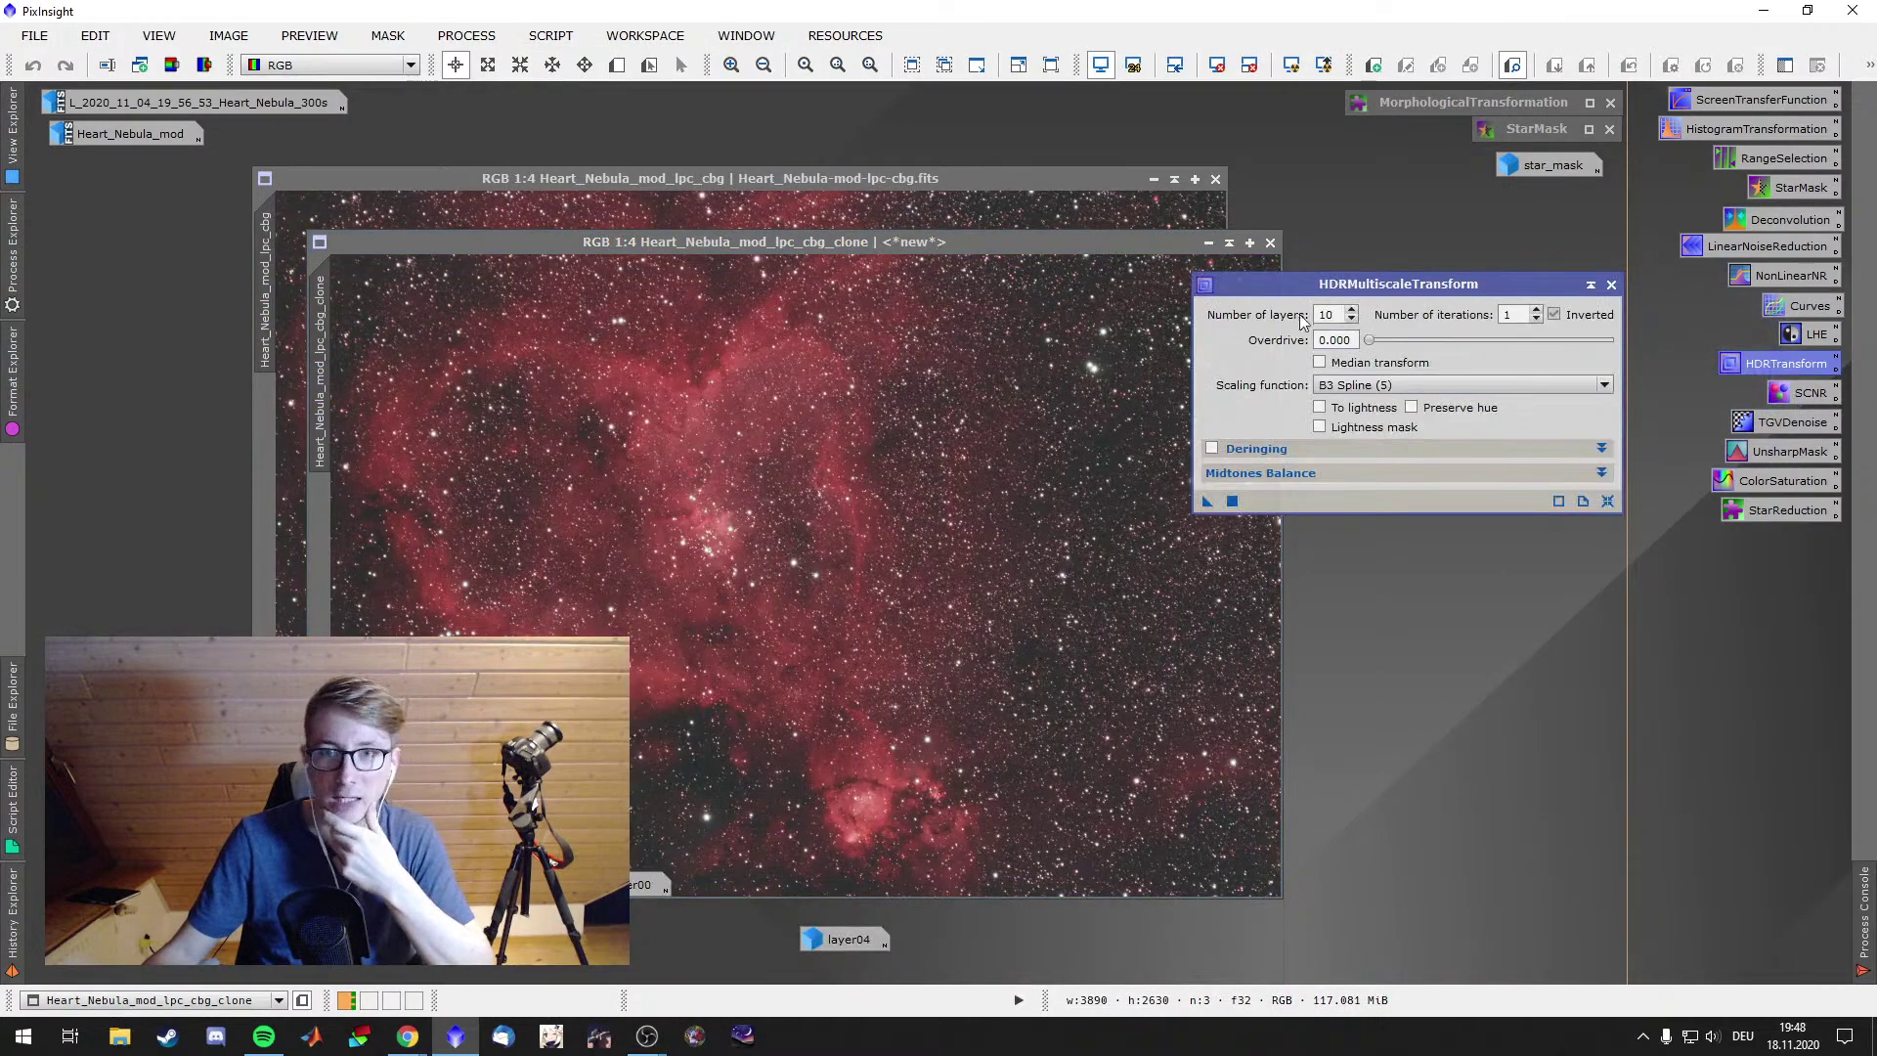
{"action": "left_click", "coordinate": [1354, 320]}
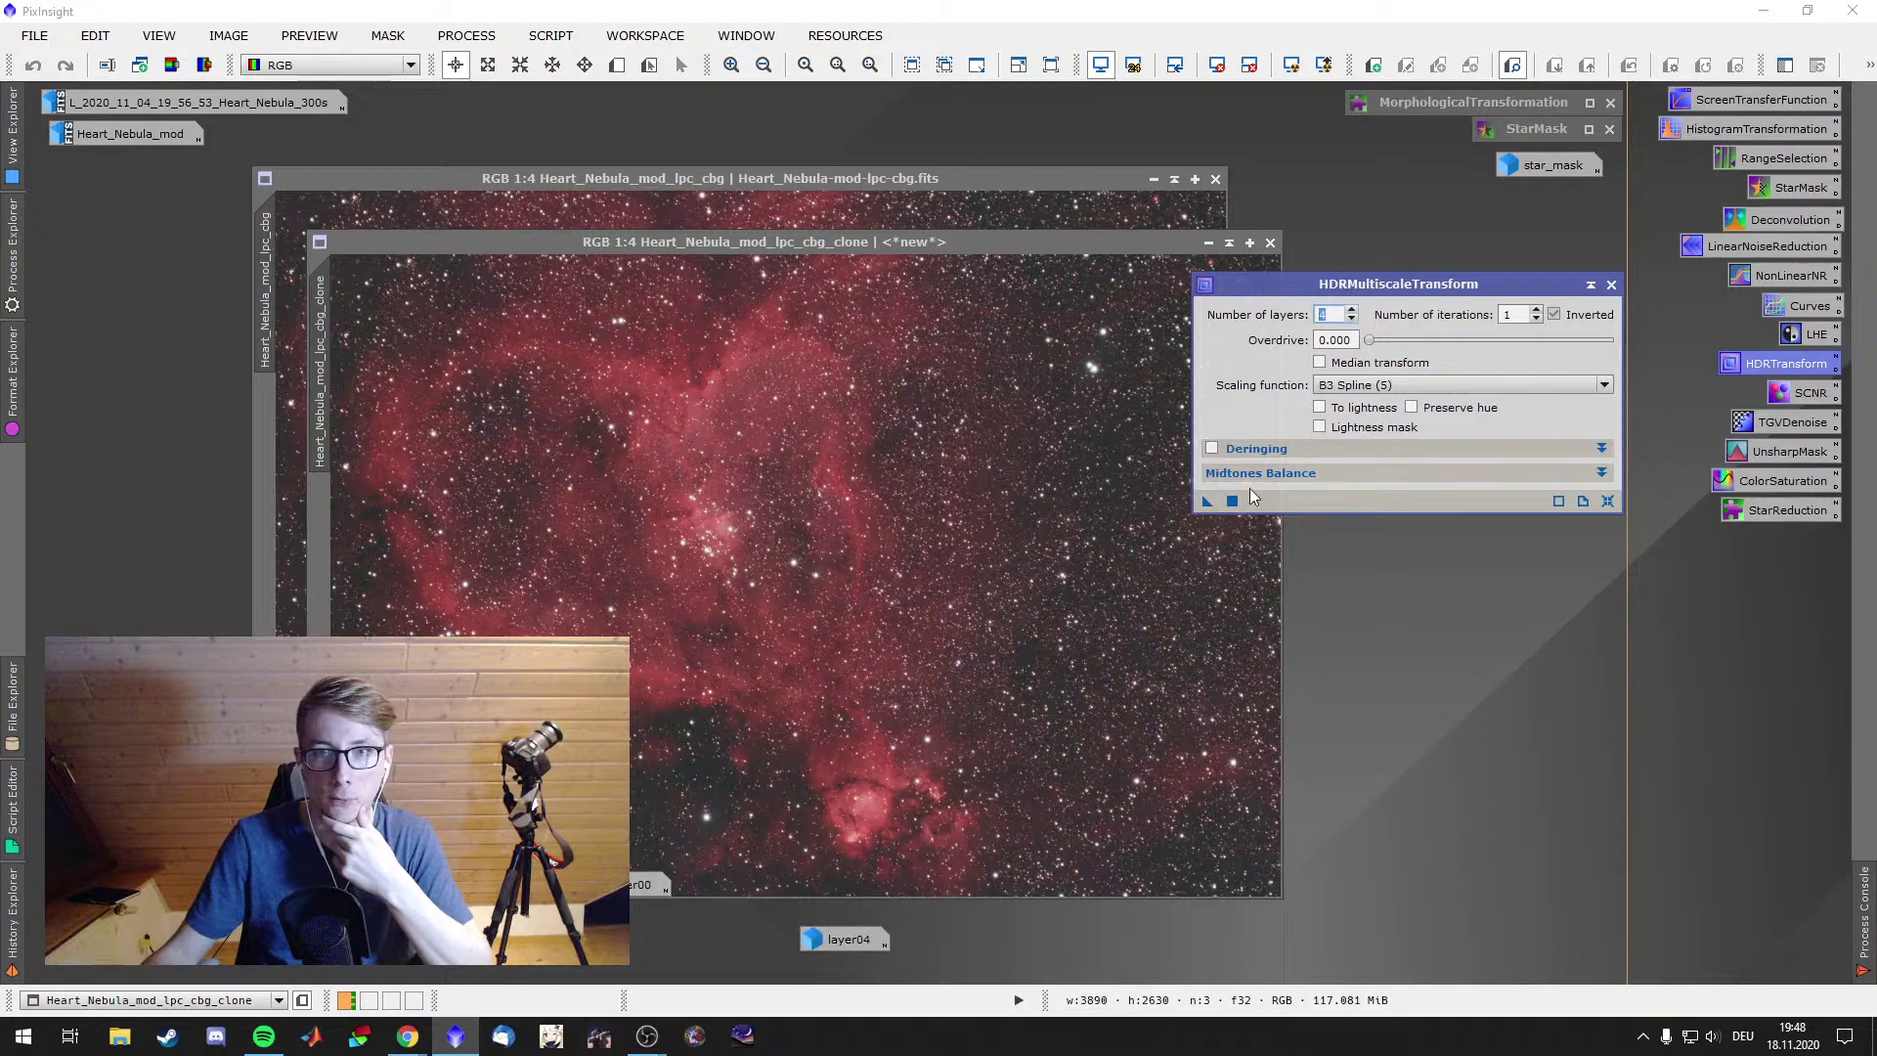
{"action": "left_click_drag", "start_coordinate": [1207, 502], "coordinate": [1193, 546]}
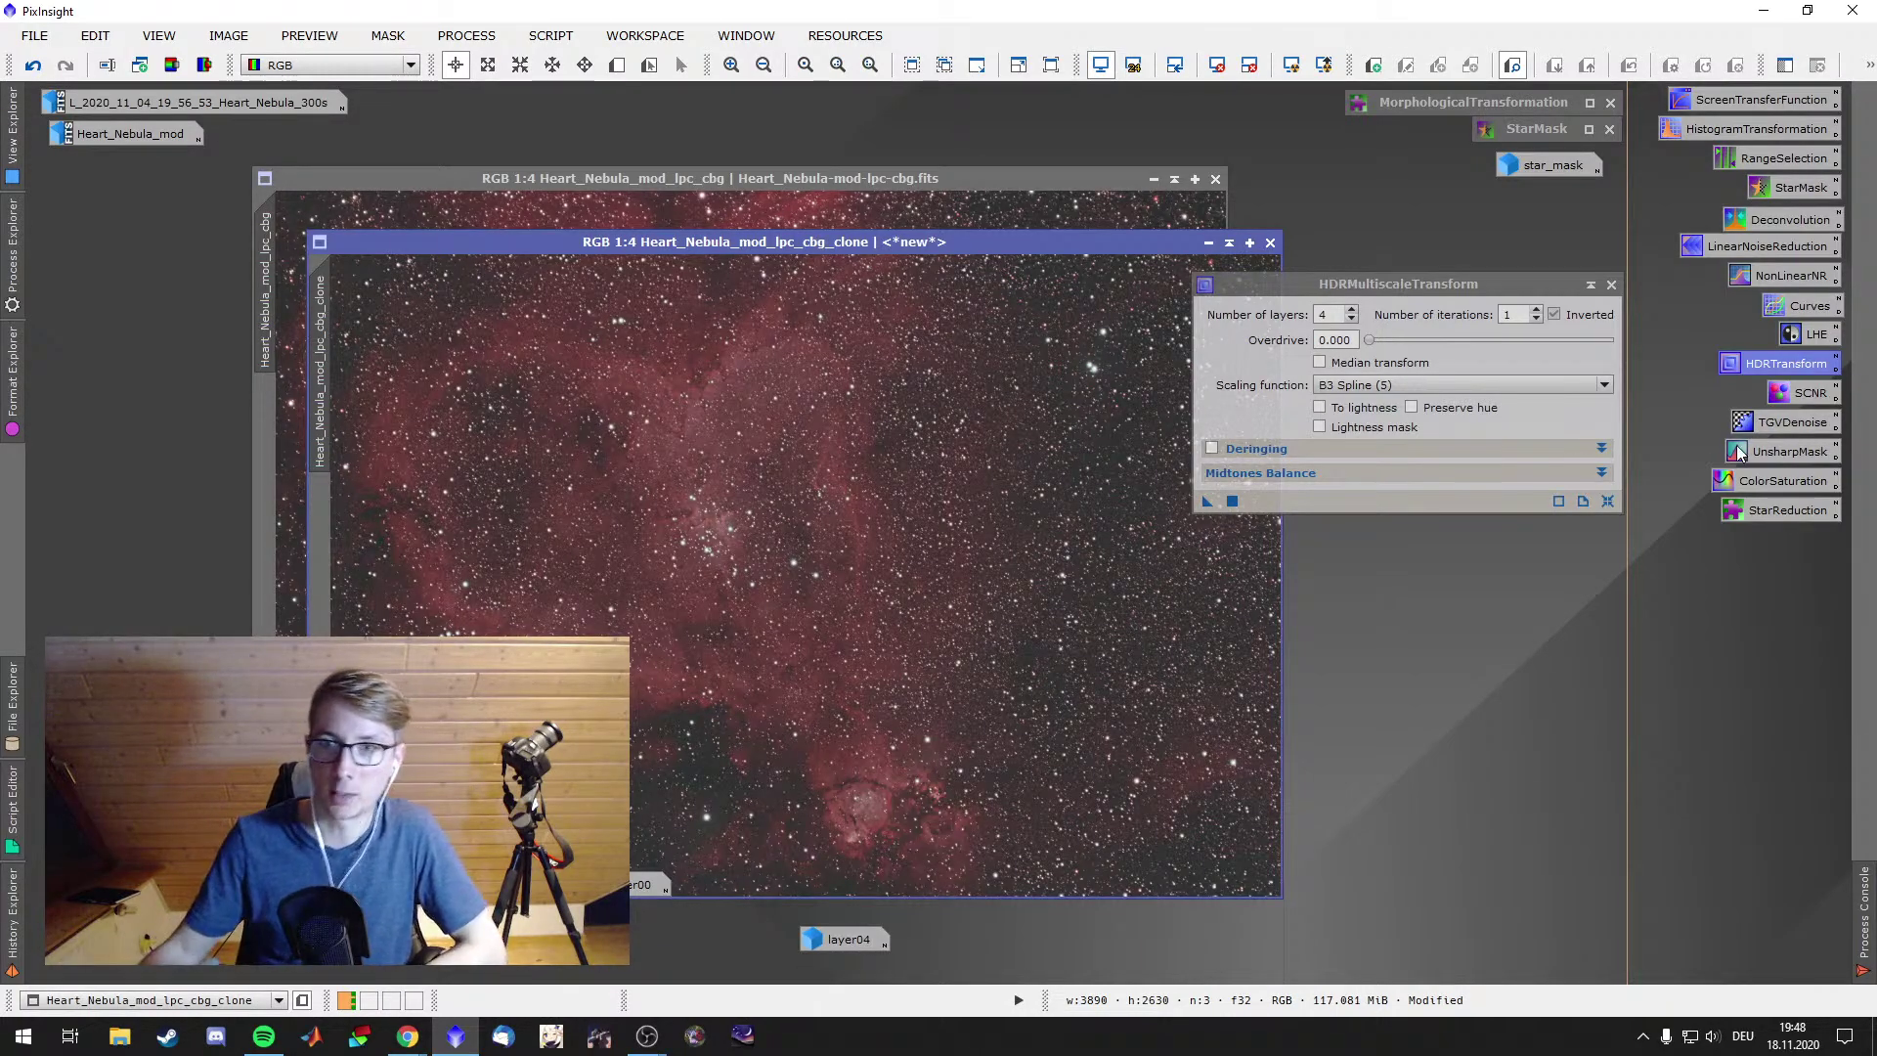
{"action": "left_click", "coordinate": [1615, 287]}
Generate a contours star mask from the clone with noise threshold 0.2, scale 7, large-scale and small-scale growth 0, and smoothness 10
{"action": "double_click", "coordinate": [1799, 188]}
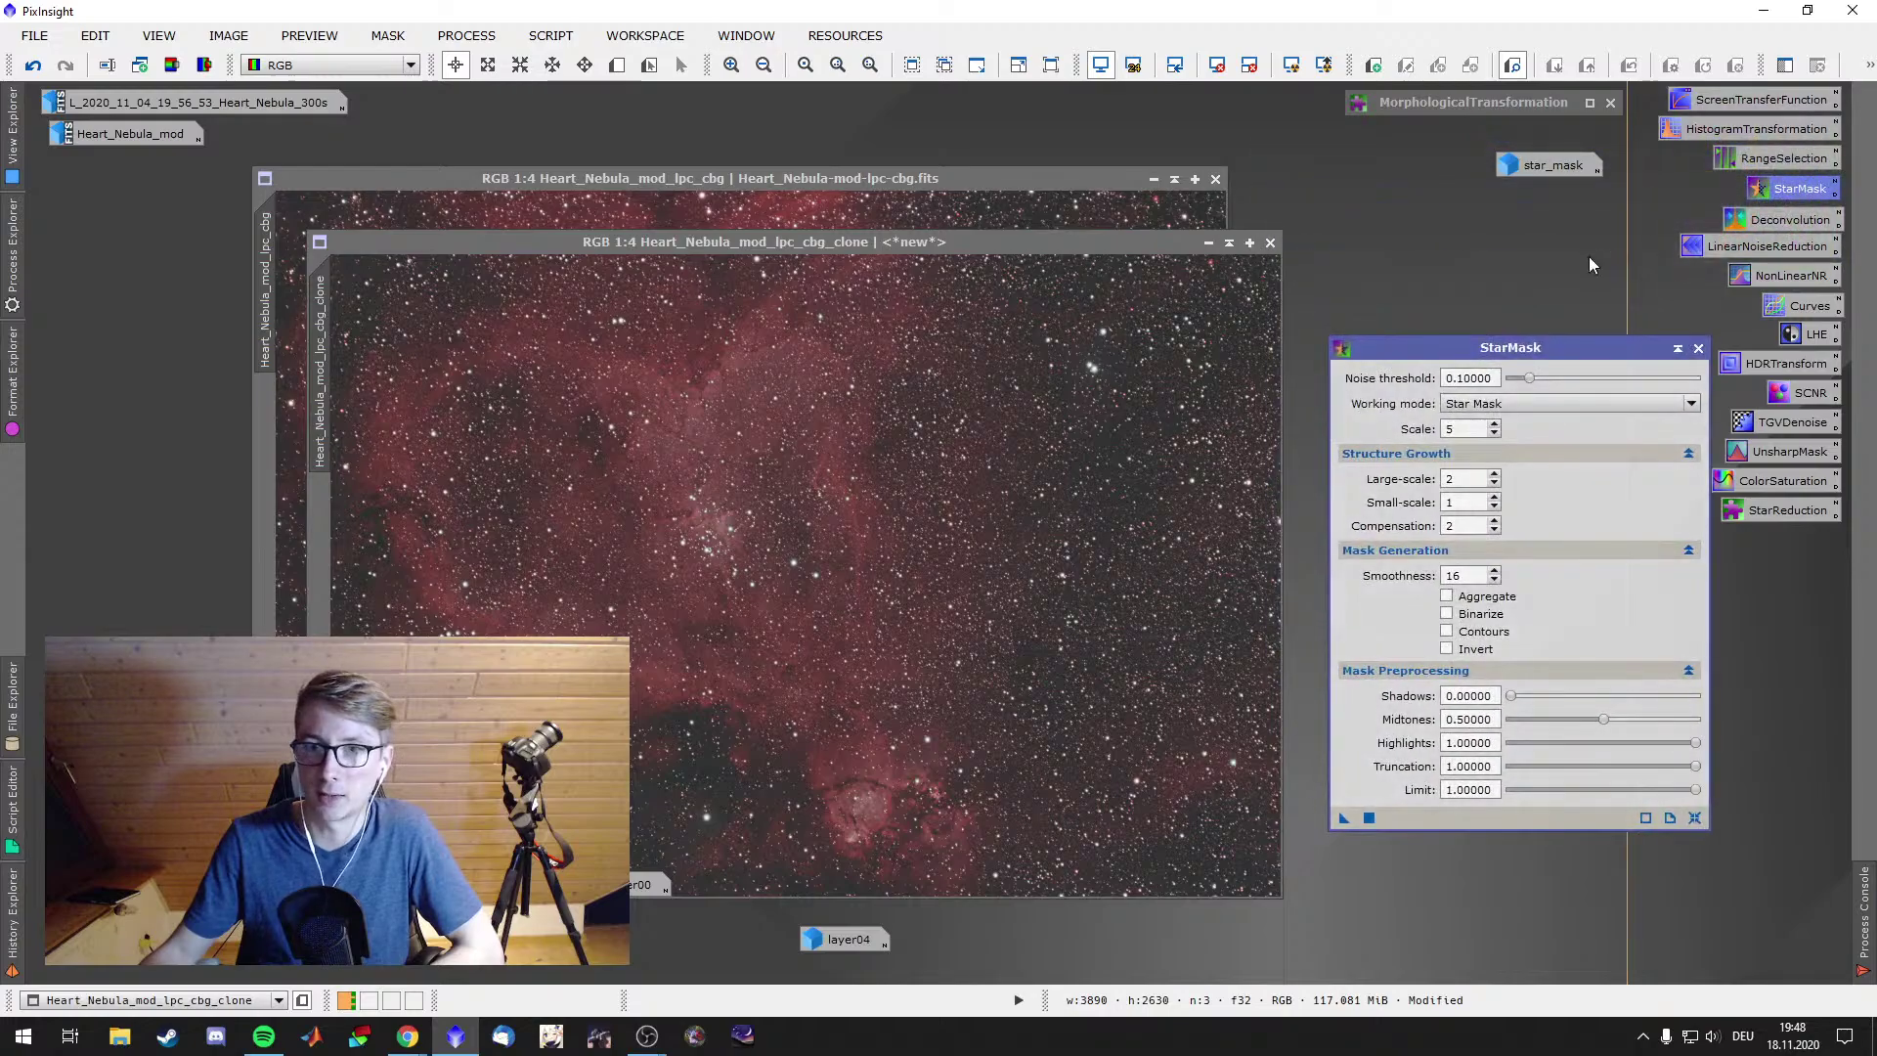
{"action": "left_click_drag", "start_coordinate": [1526, 373], "coordinate": [1551, 376]}
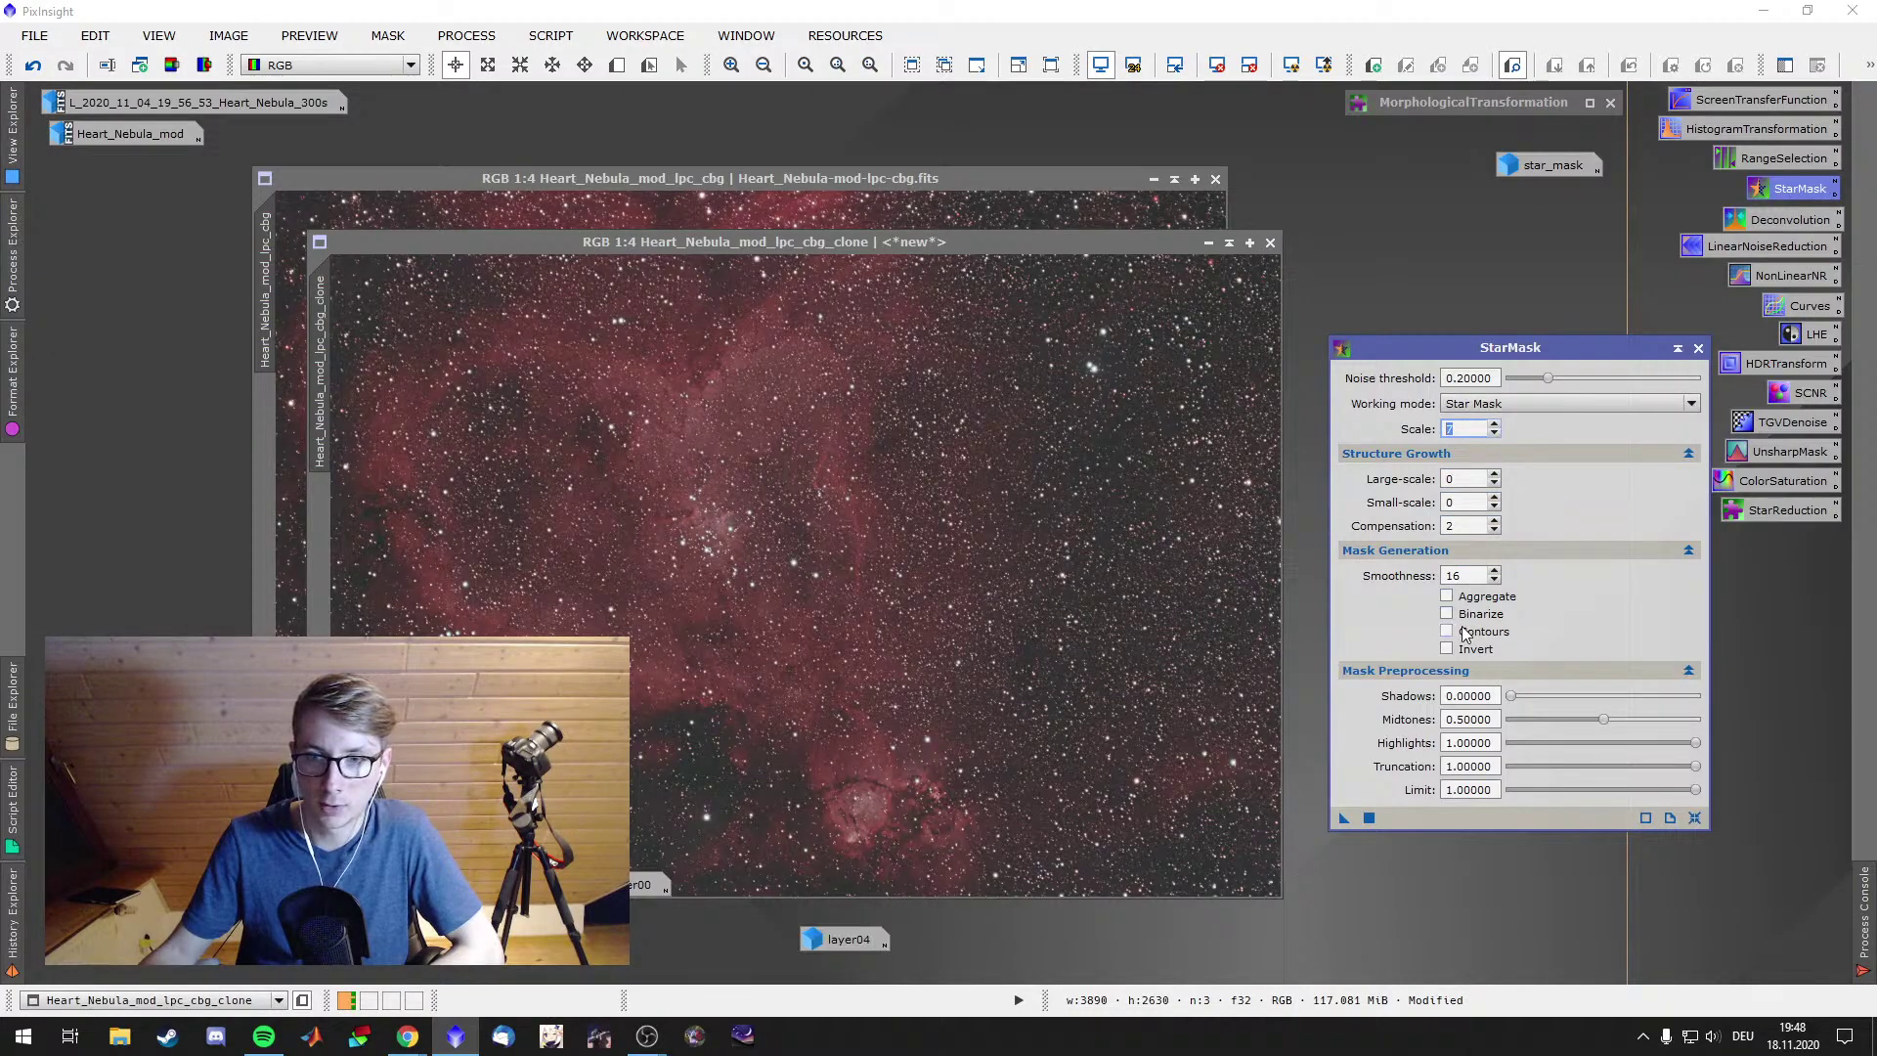
{"action": "left_click", "coordinate": [1495, 581]}
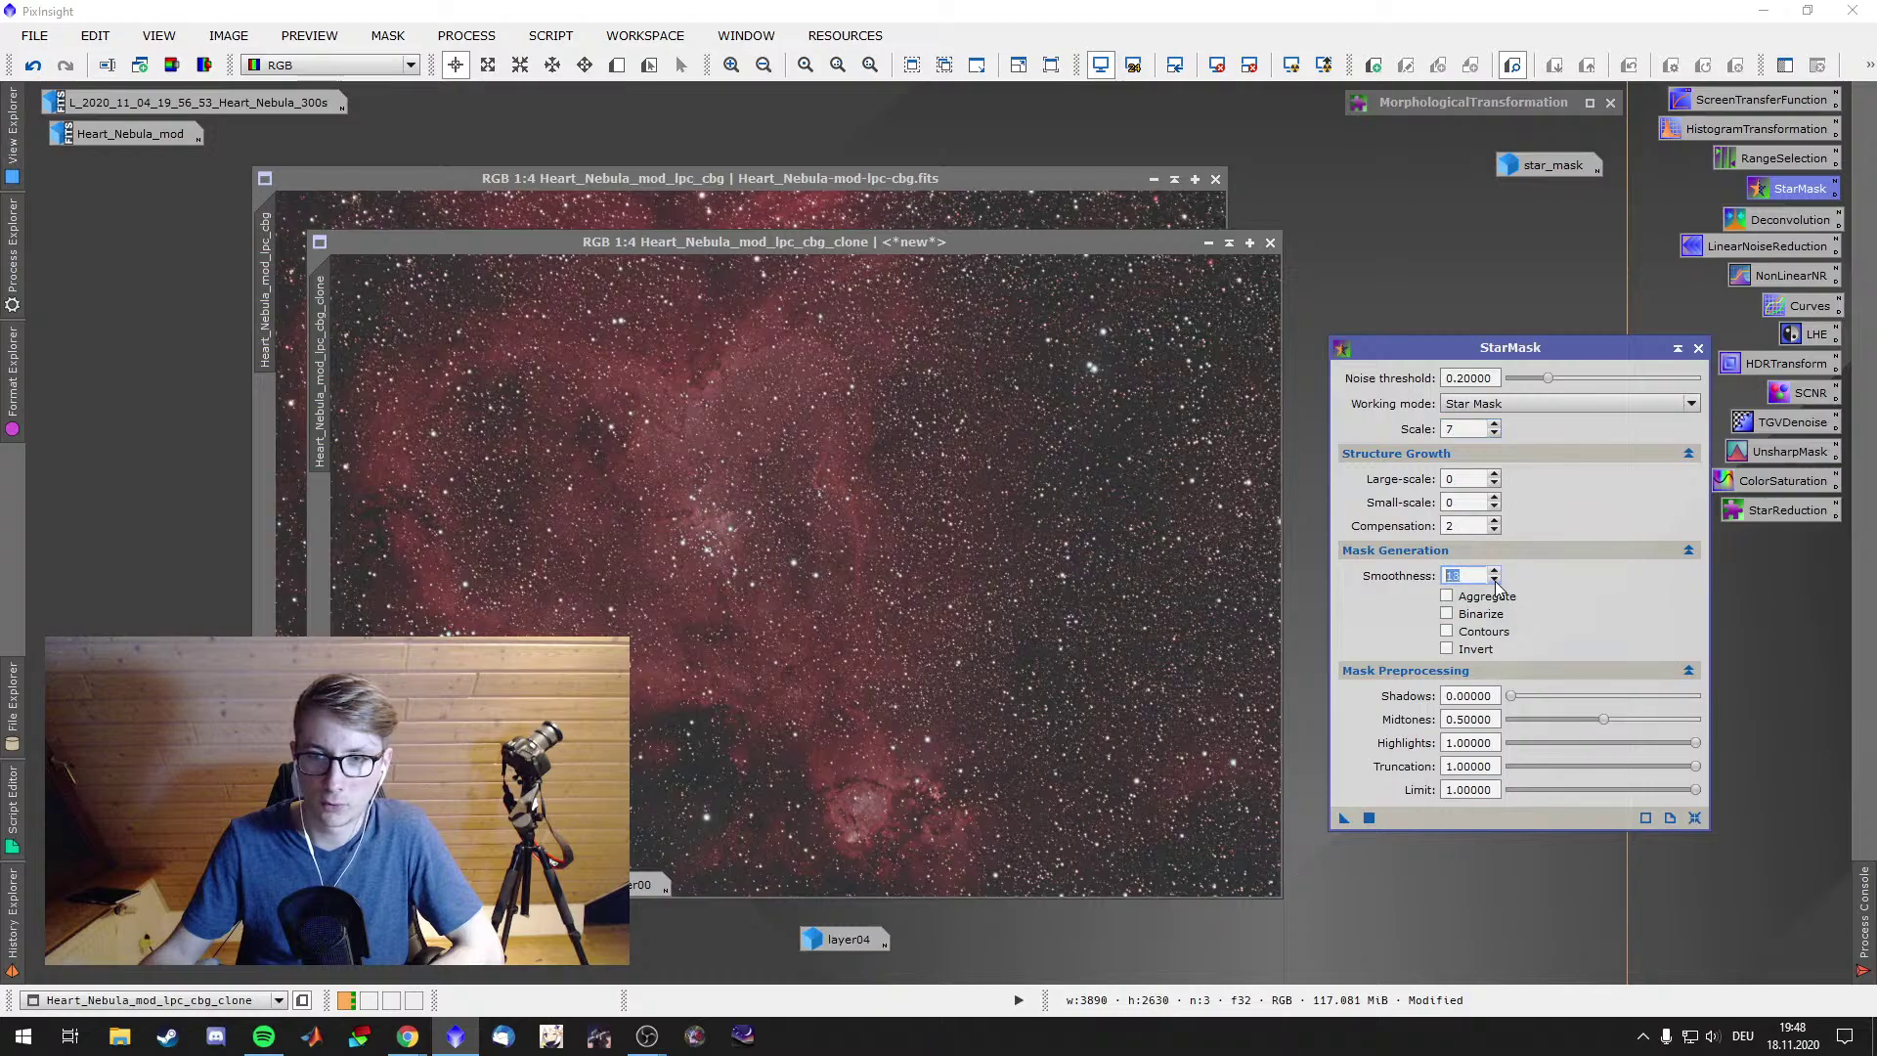
{"action": "left_click", "coordinate": [1482, 631]}
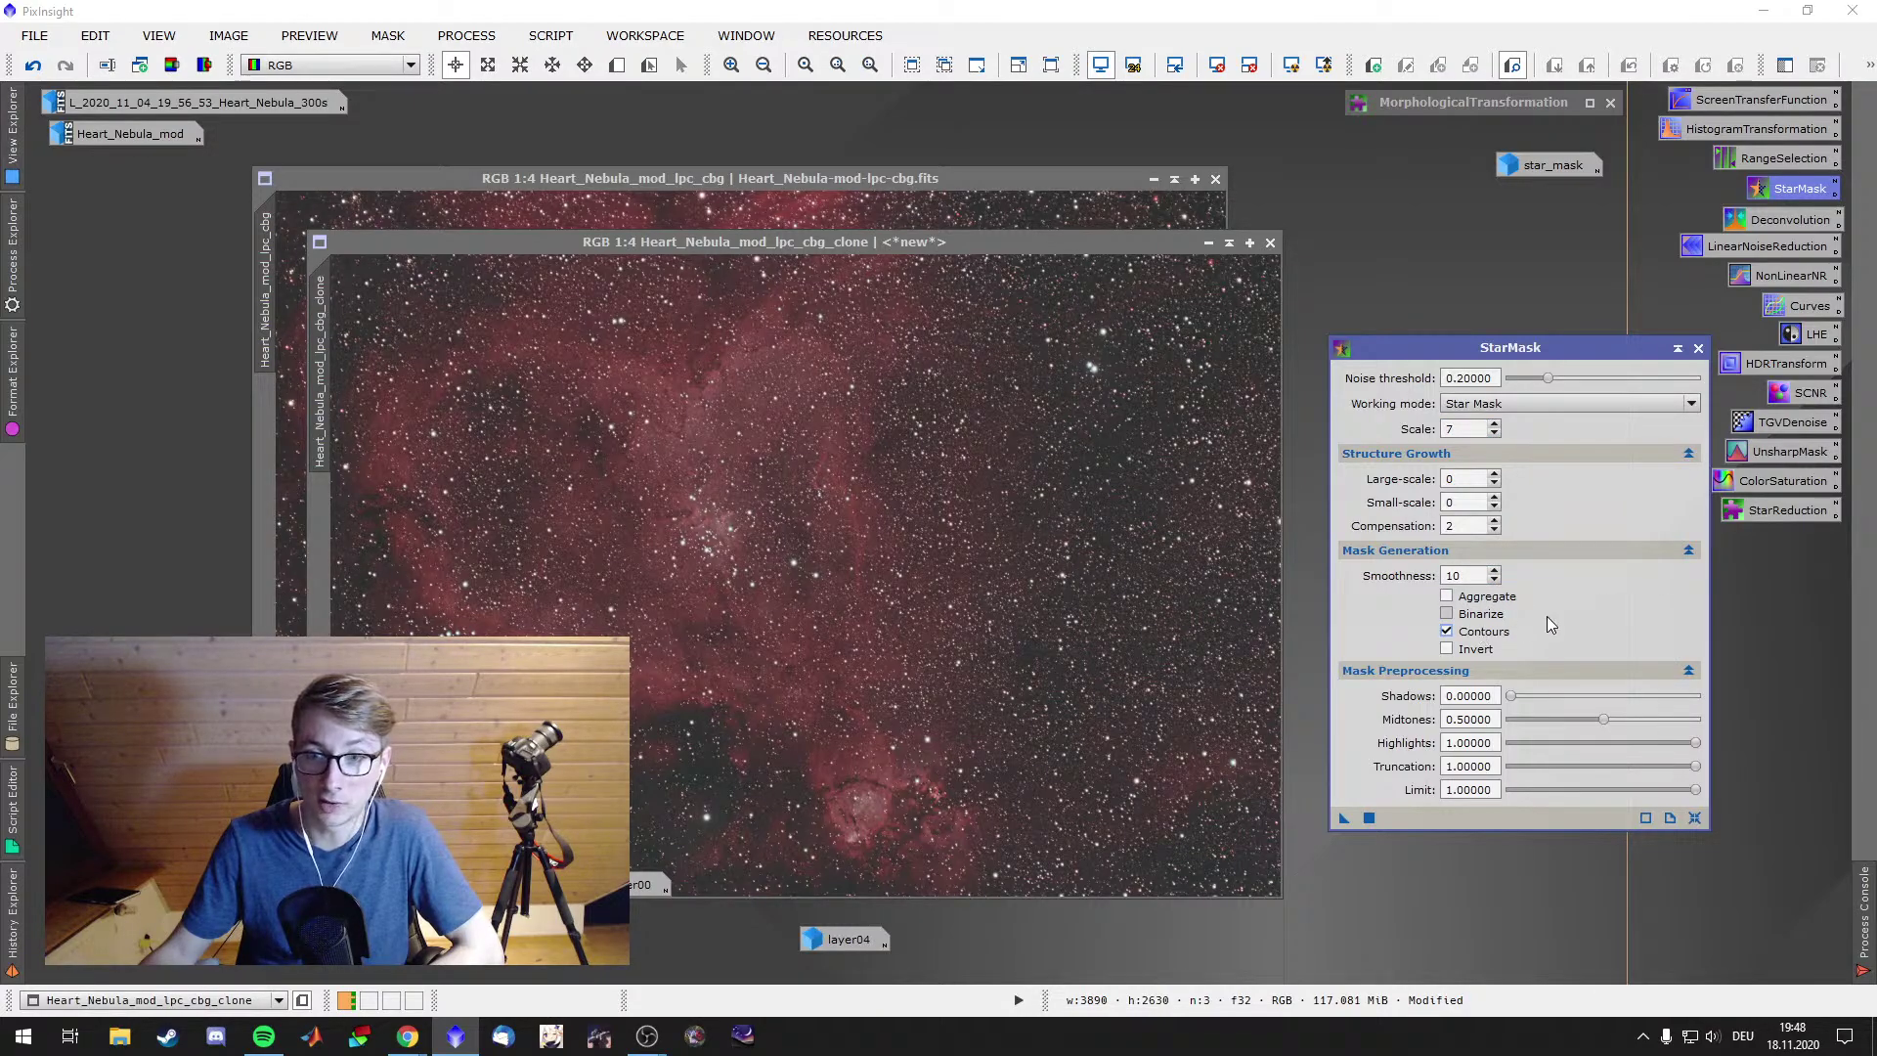
{"action": "left_click_drag", "start_coordinate": [1345, 817], "coordinate": [1162, 759]}
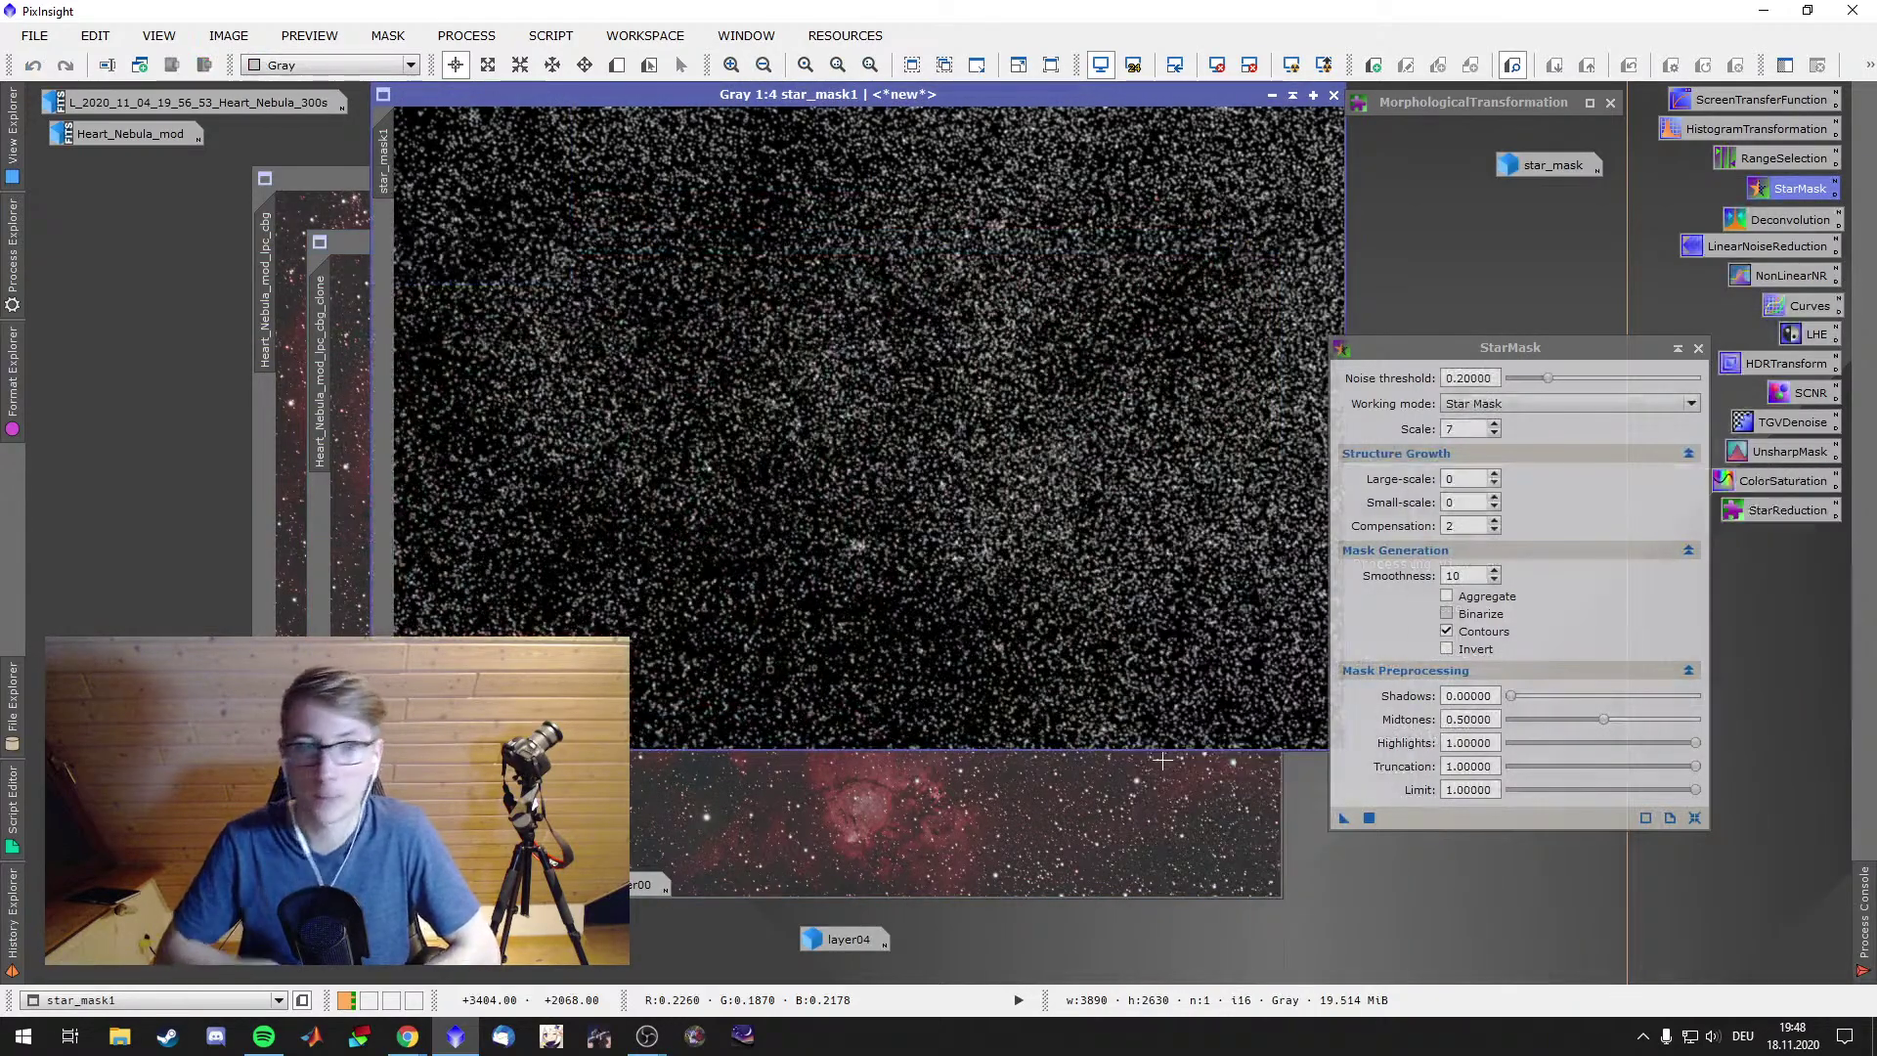
Inspect the contour rings of star_mask1 up close and apply it as a mask to Heart_Nebula_mod_lpc_cbg
{"action": "scroll", "coordinate": [955, 419], "scroll_direction": "up", "scroll_amount": 5}
{"action": "scroll", "coordinate": [955, 431], "scroll_direction": "down", "scroll_amount": 7}
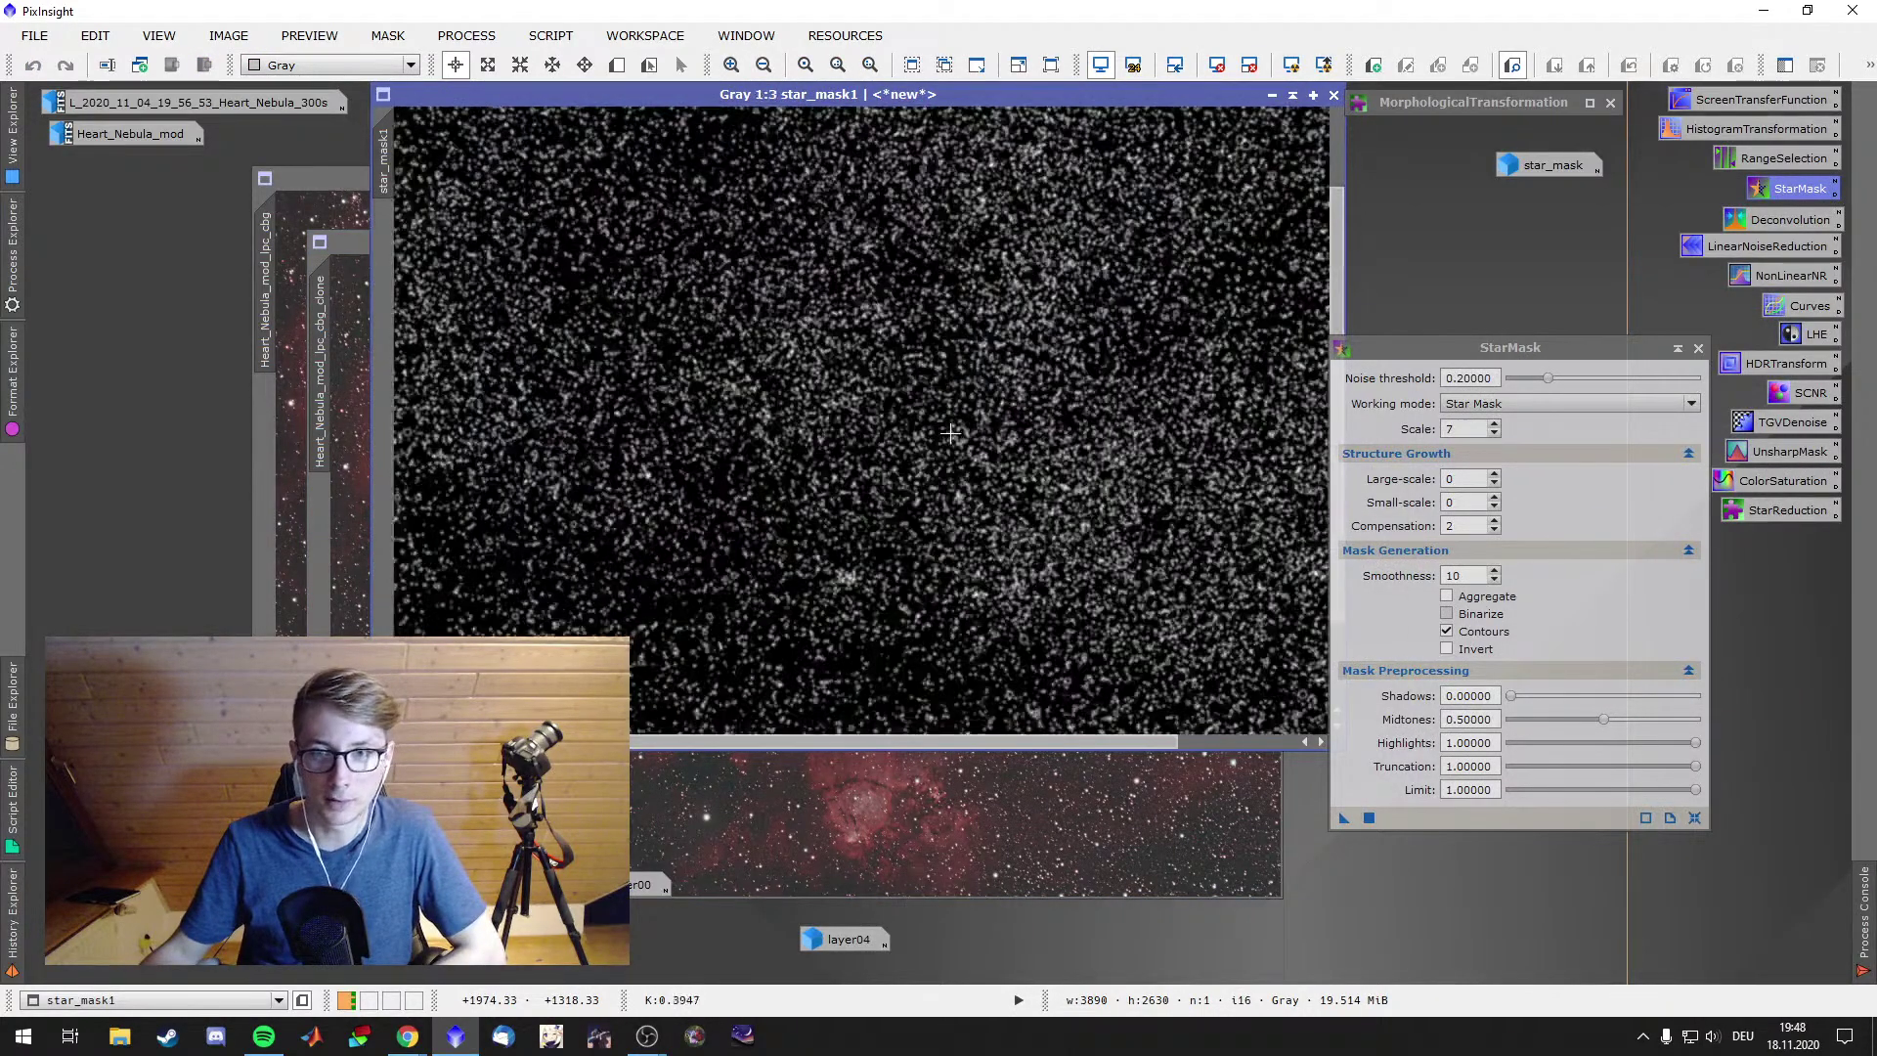
{"action": "scroll", "coordinate": [945, 440], "scroll_direction": "up", "scroll_amount": 8}
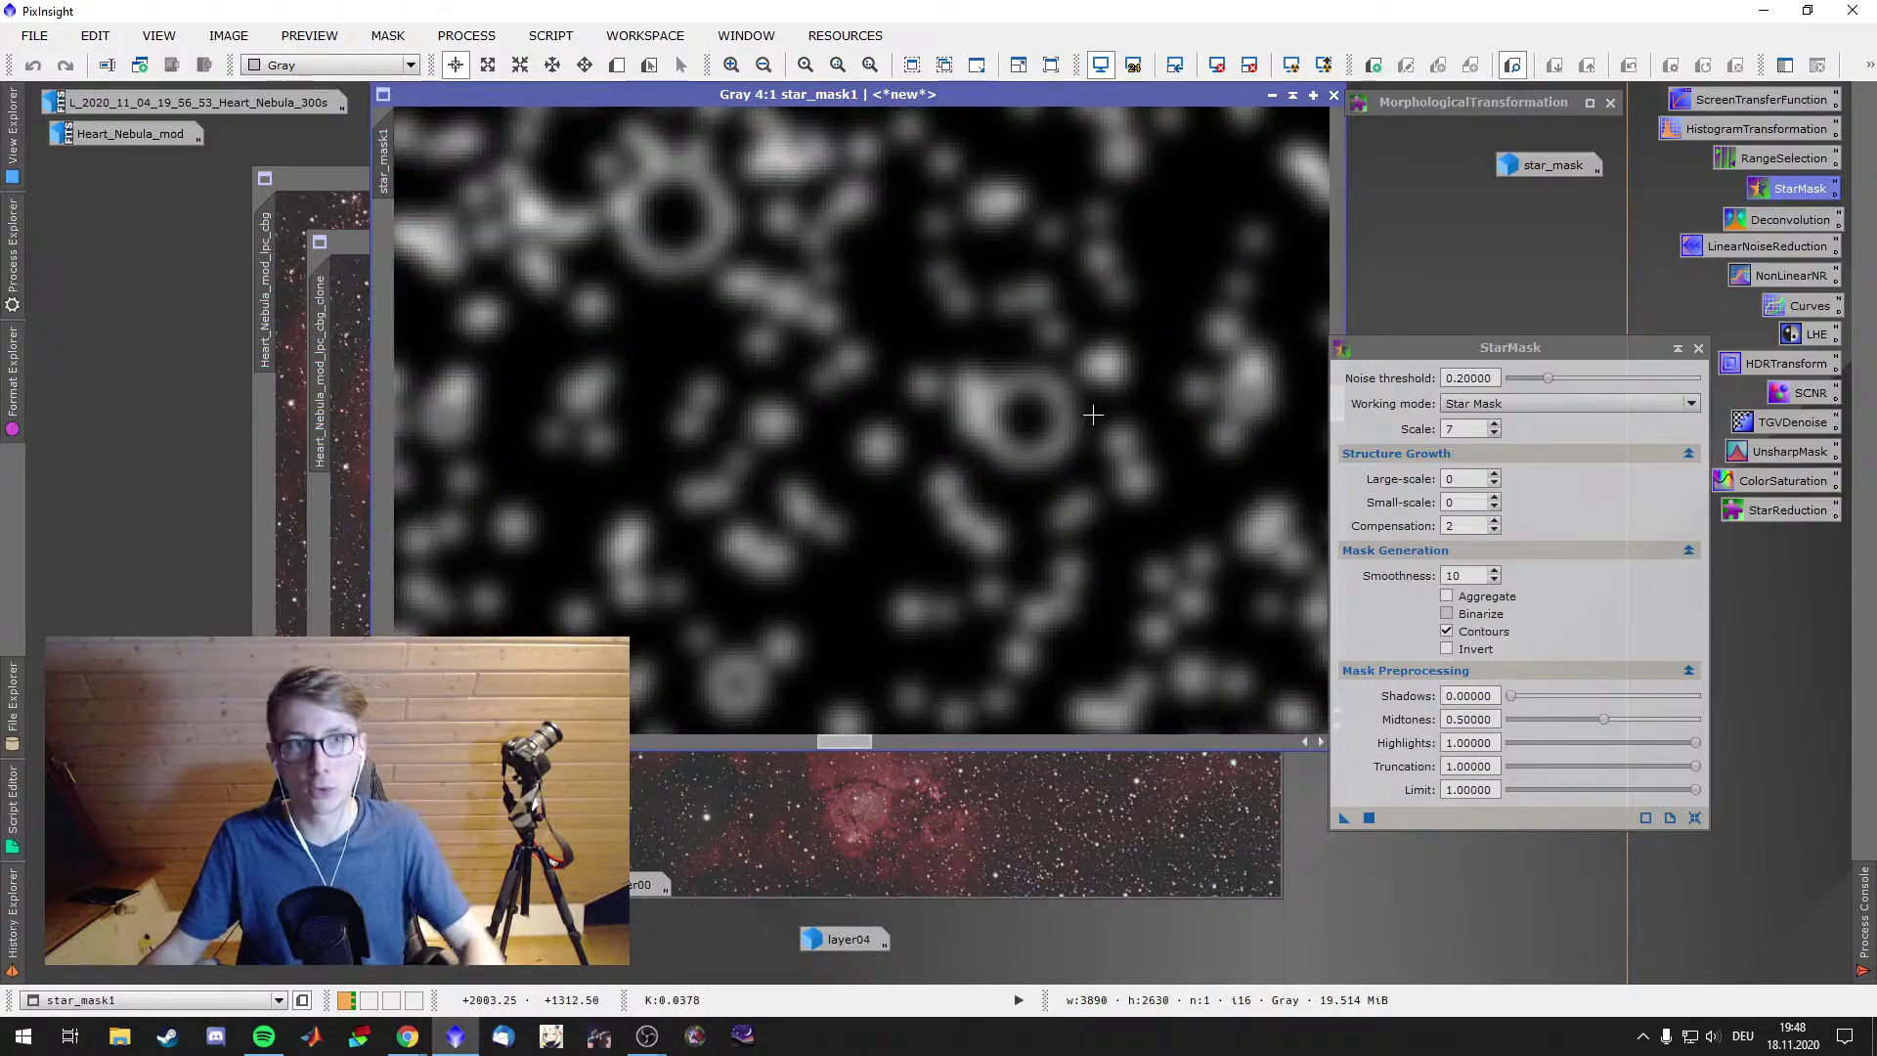
{"action": "left_click_drag", "start_coordinate": [1162, 365], "coordinate": [629, 209]}
{"action": "scroll", "coordinate": [1014, 482], "scroll_direction": "down", "scroll_amount": 5}
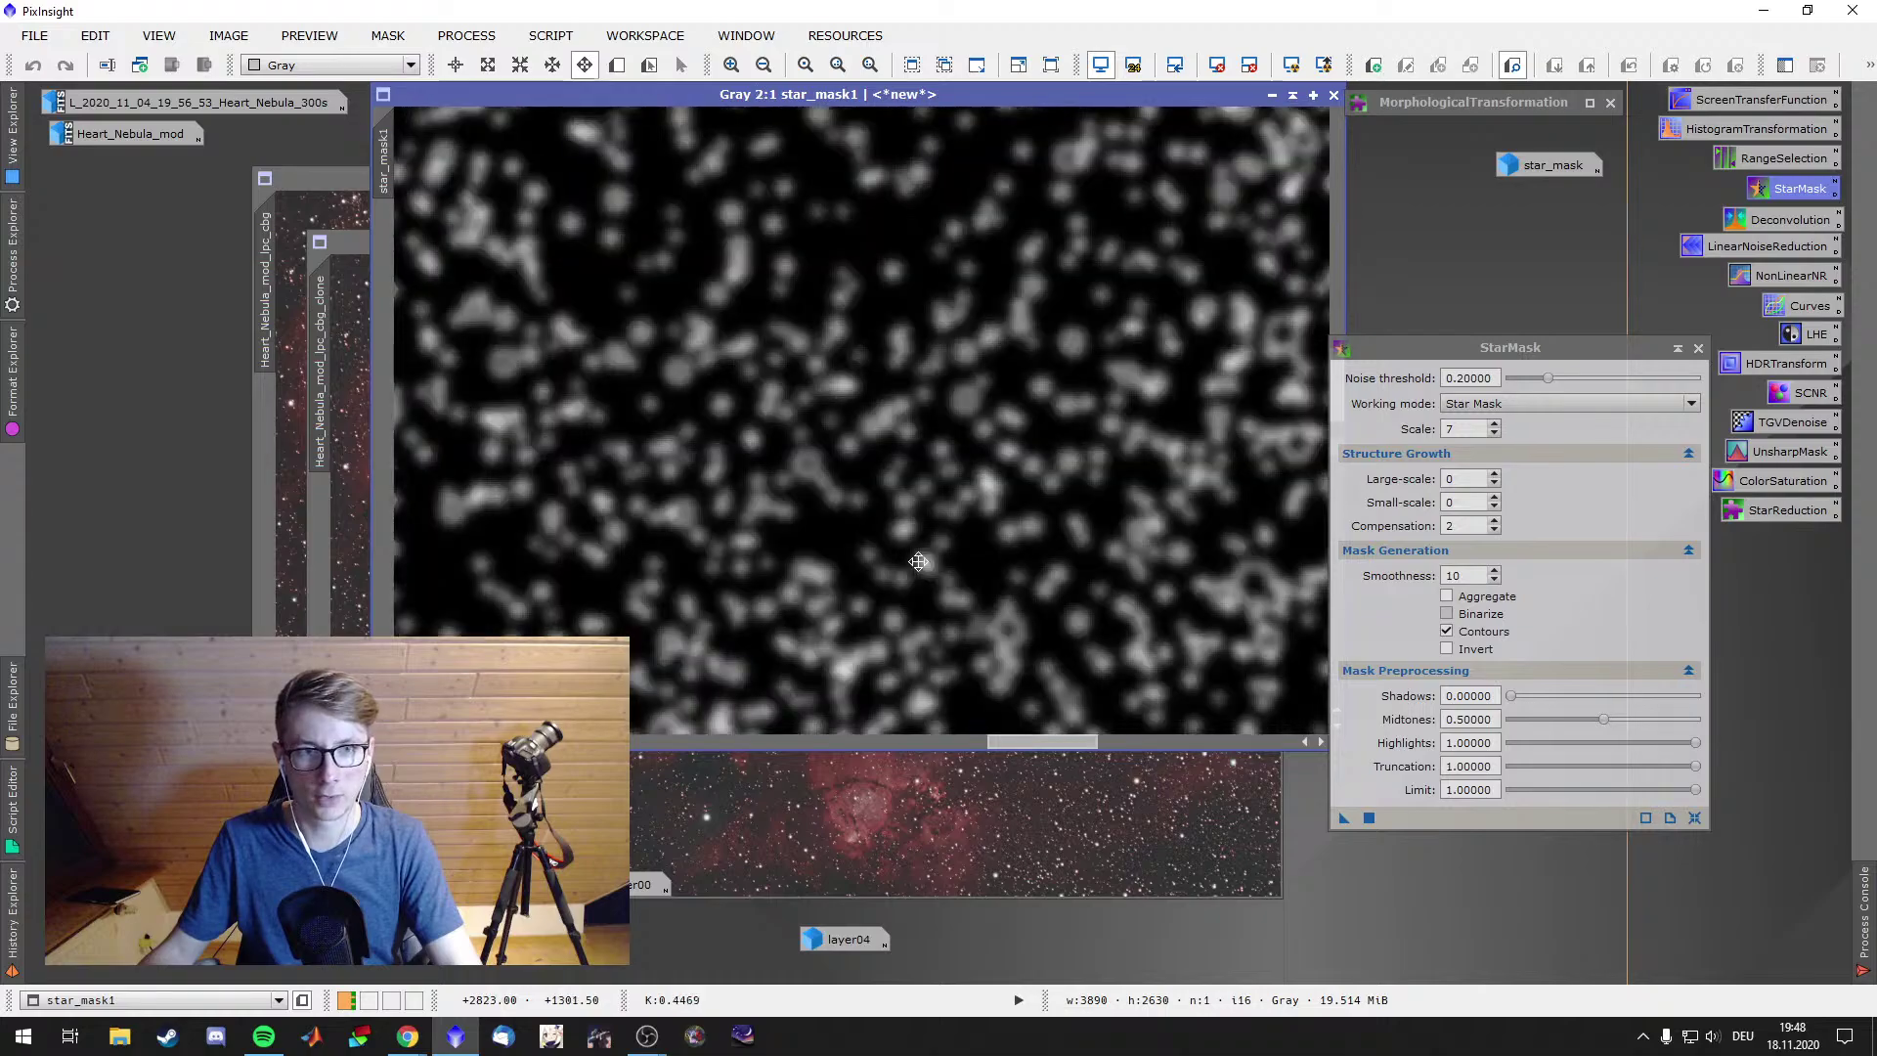
{"action": "scroll", "coordinate": [918, 561], "scroll_direction": "down", "scroll_amount": 1}
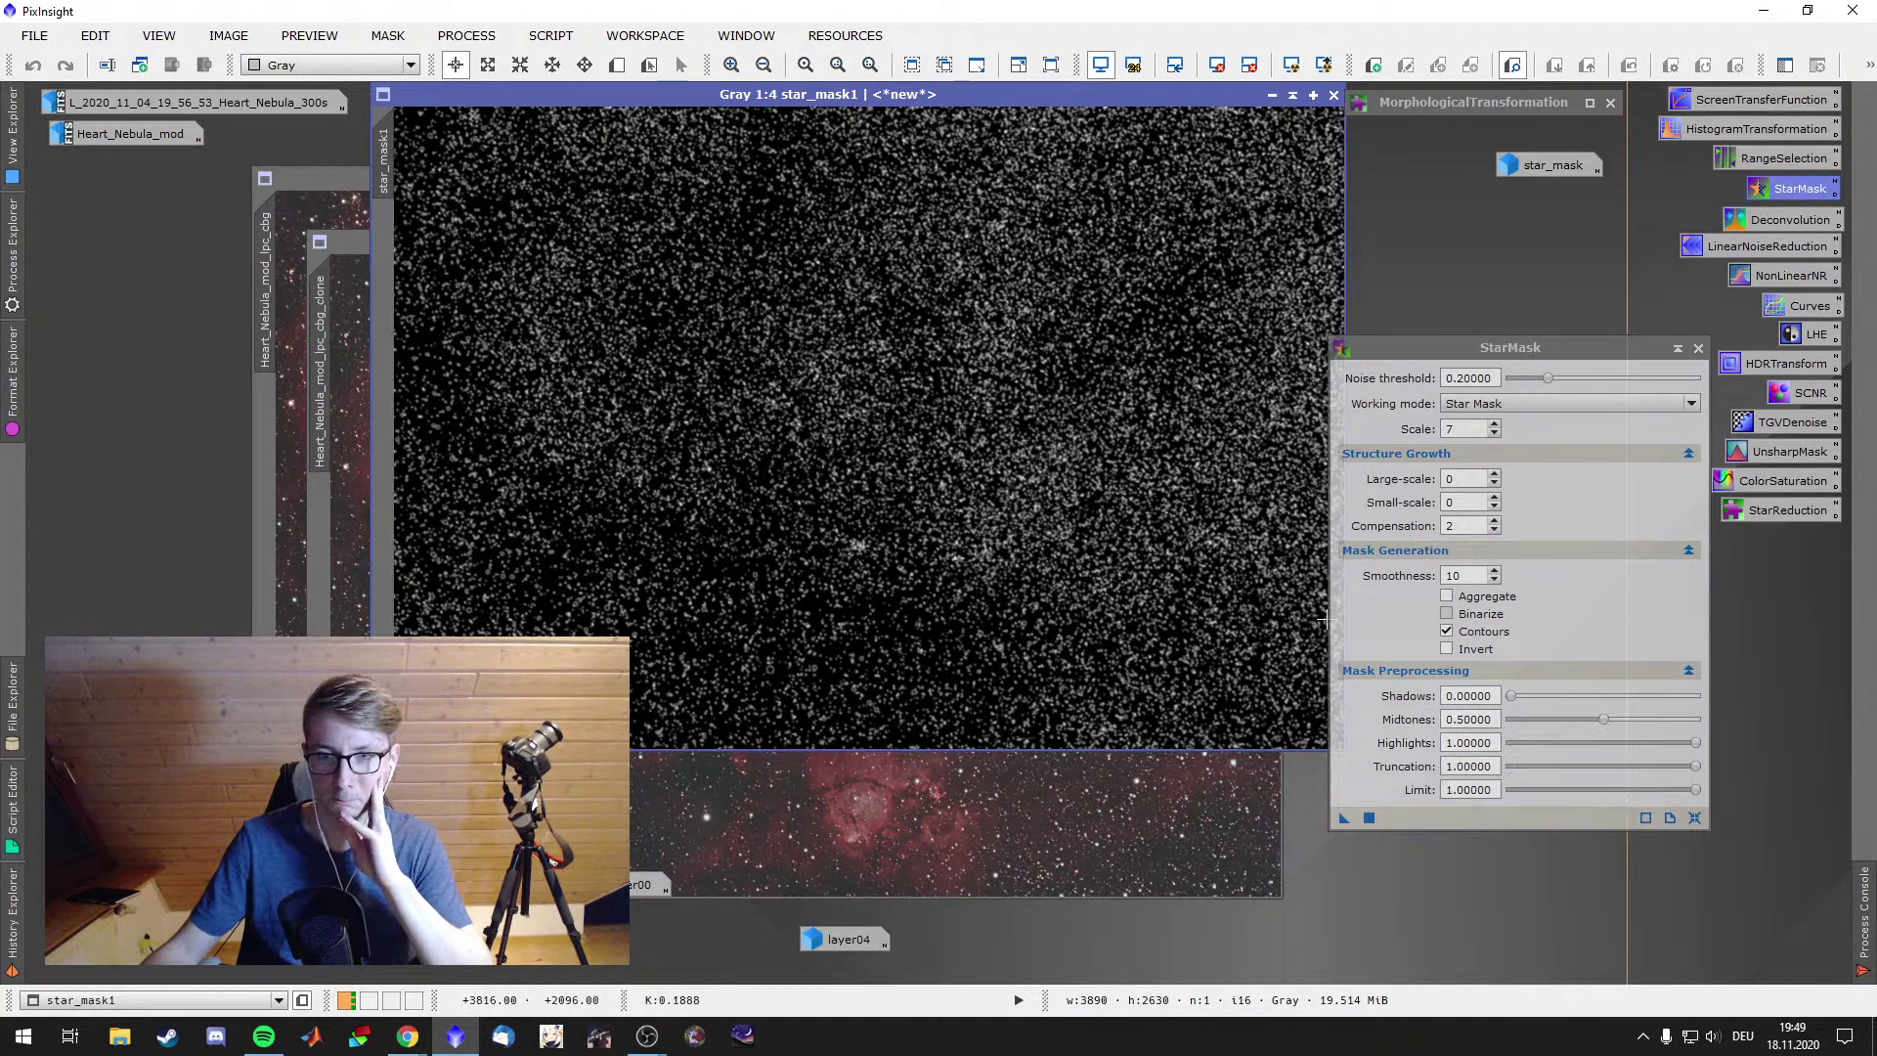
{"action": "left_click_drag", "start_coordinate": [383, 162], "coordinate": [268, 323]}
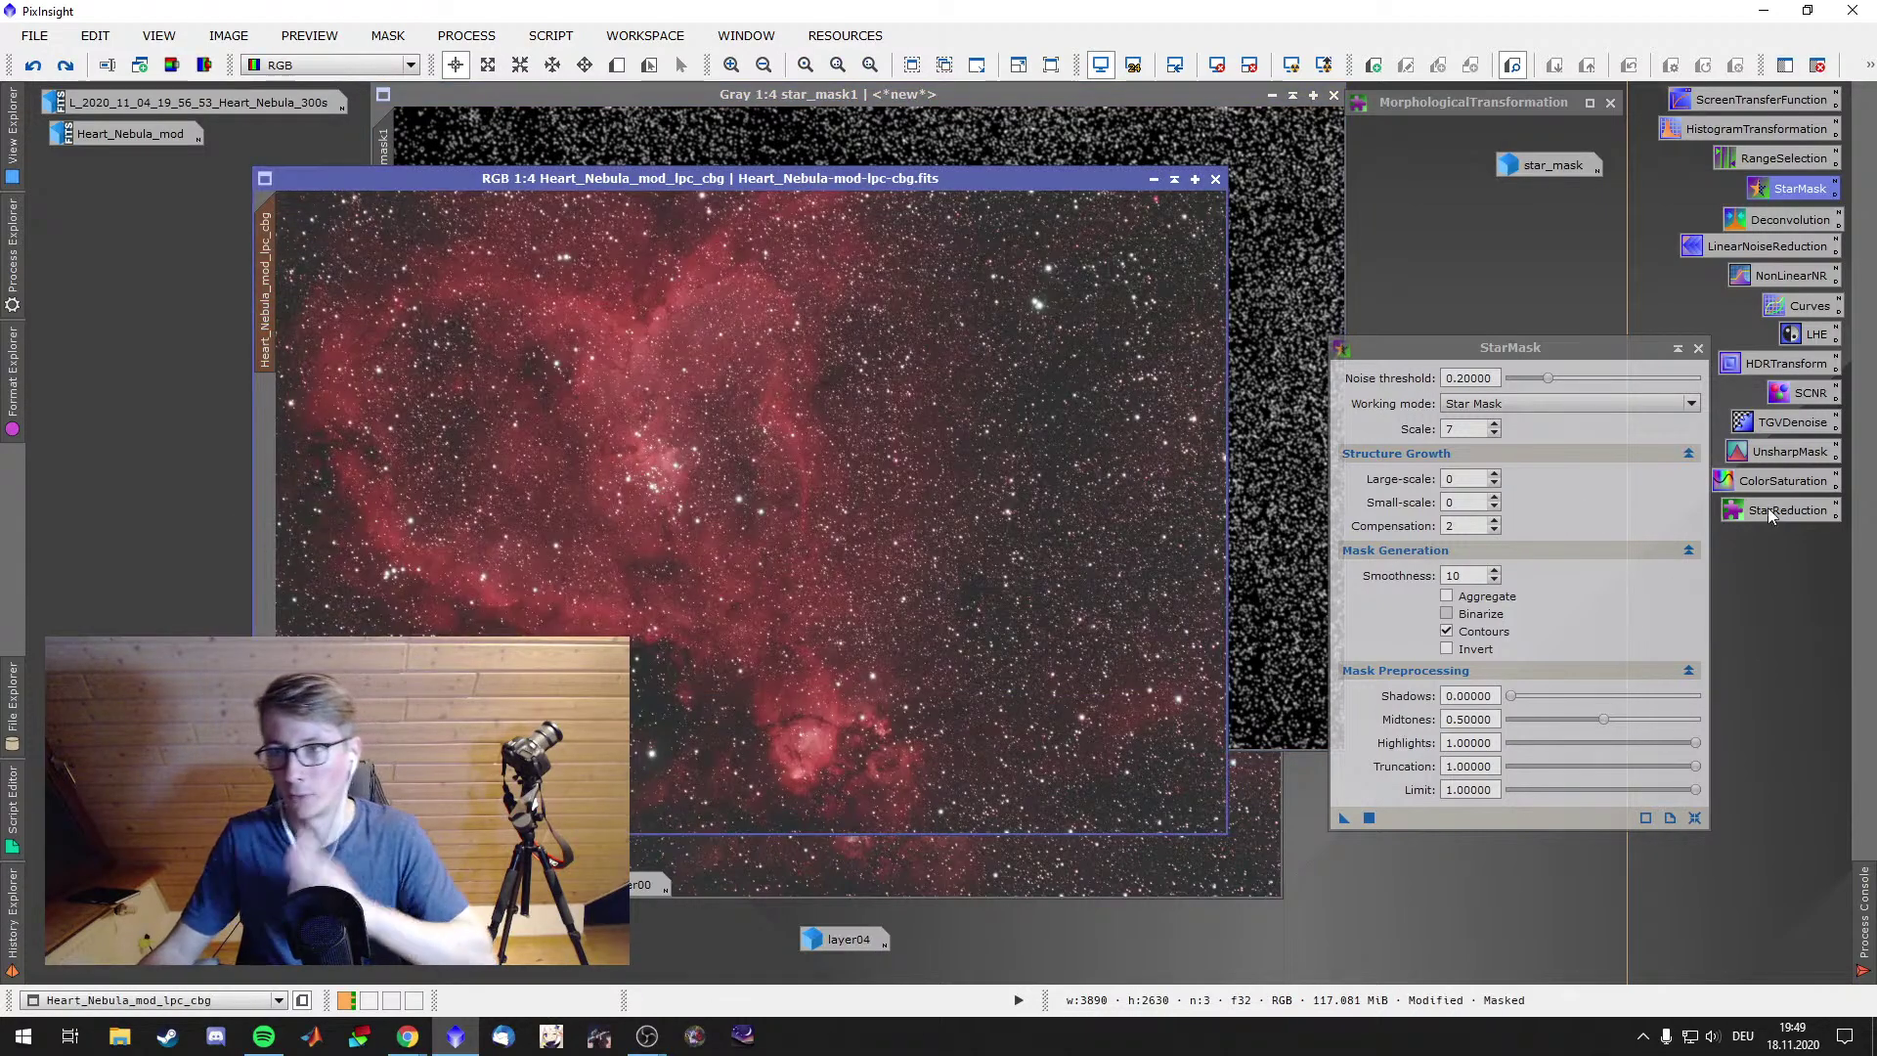
Apply MorphologicalTransformation to the masked nebula image using Morphological Selection with amount 0.50 and selection 0.25
{"action": "double_click", "coordinate": [1768, 507]}
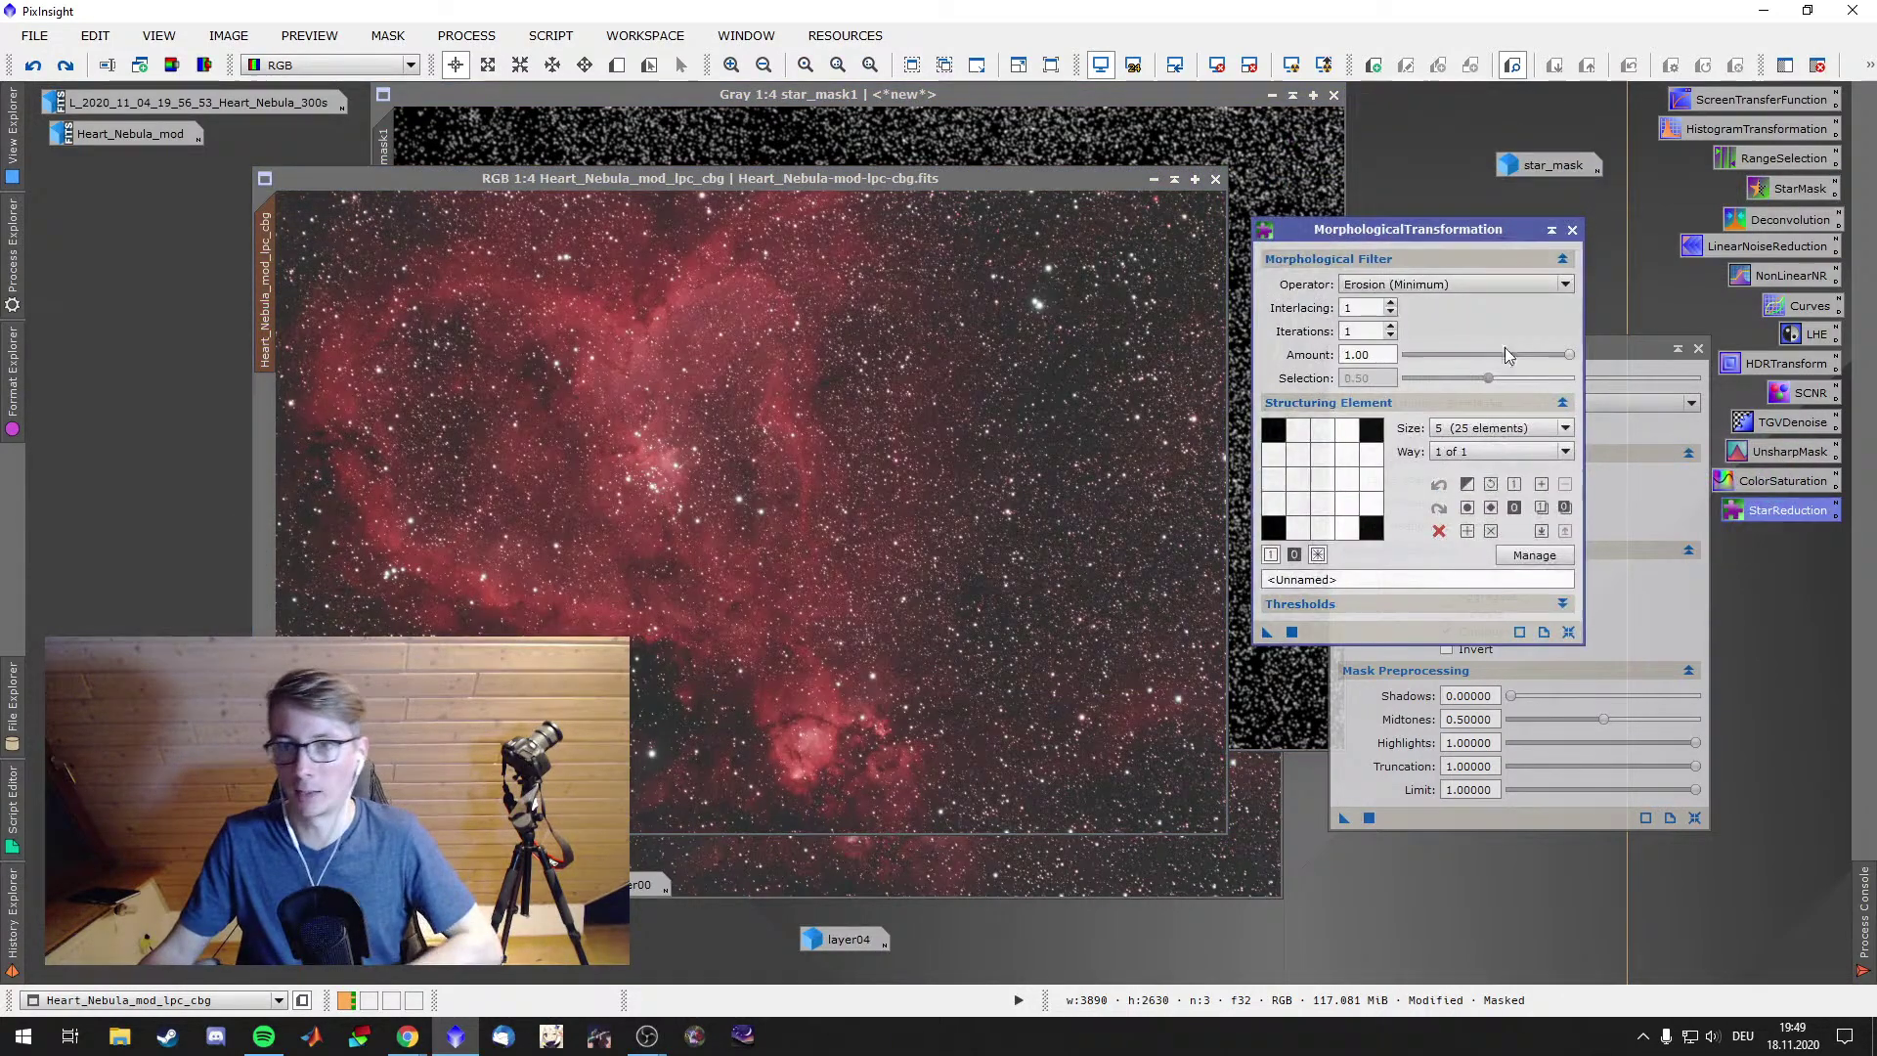
{"action": "left_click", "coordinate": [1441, 283]}
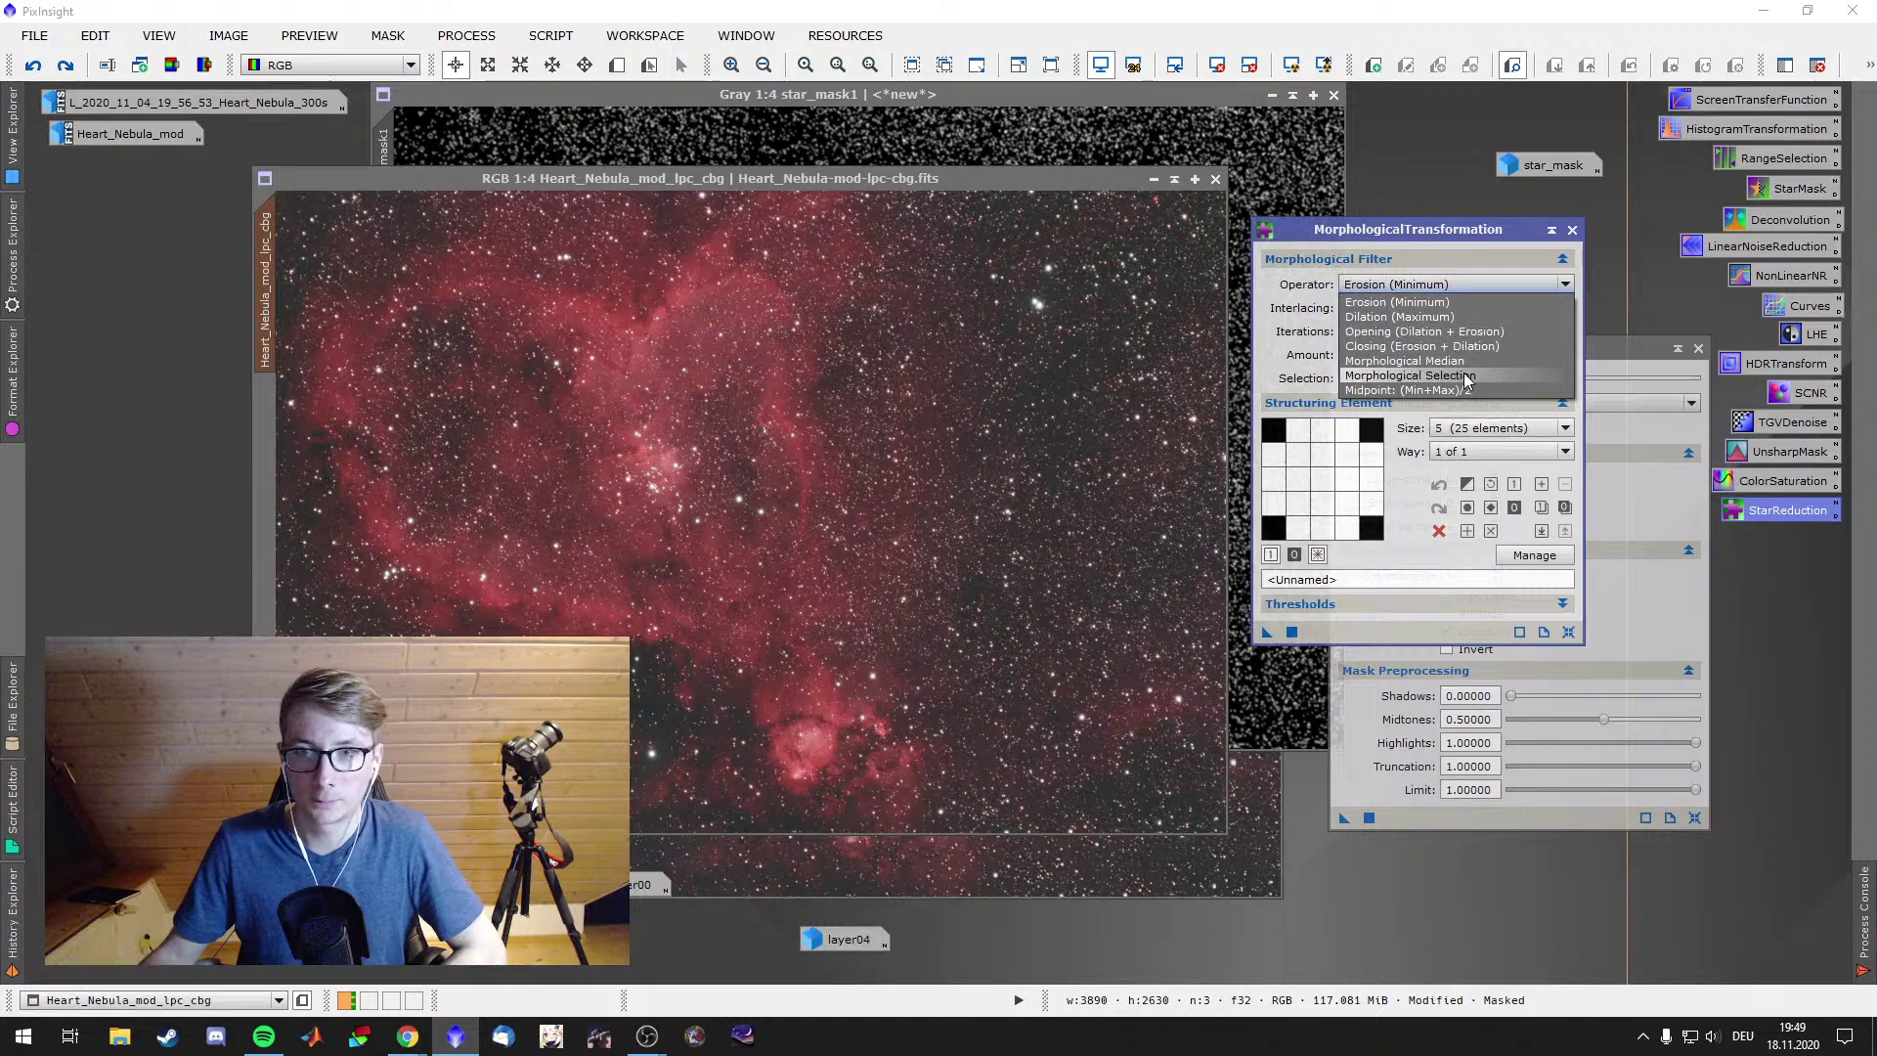
{"action": "left_click", "coordinate": [1467, 376]}
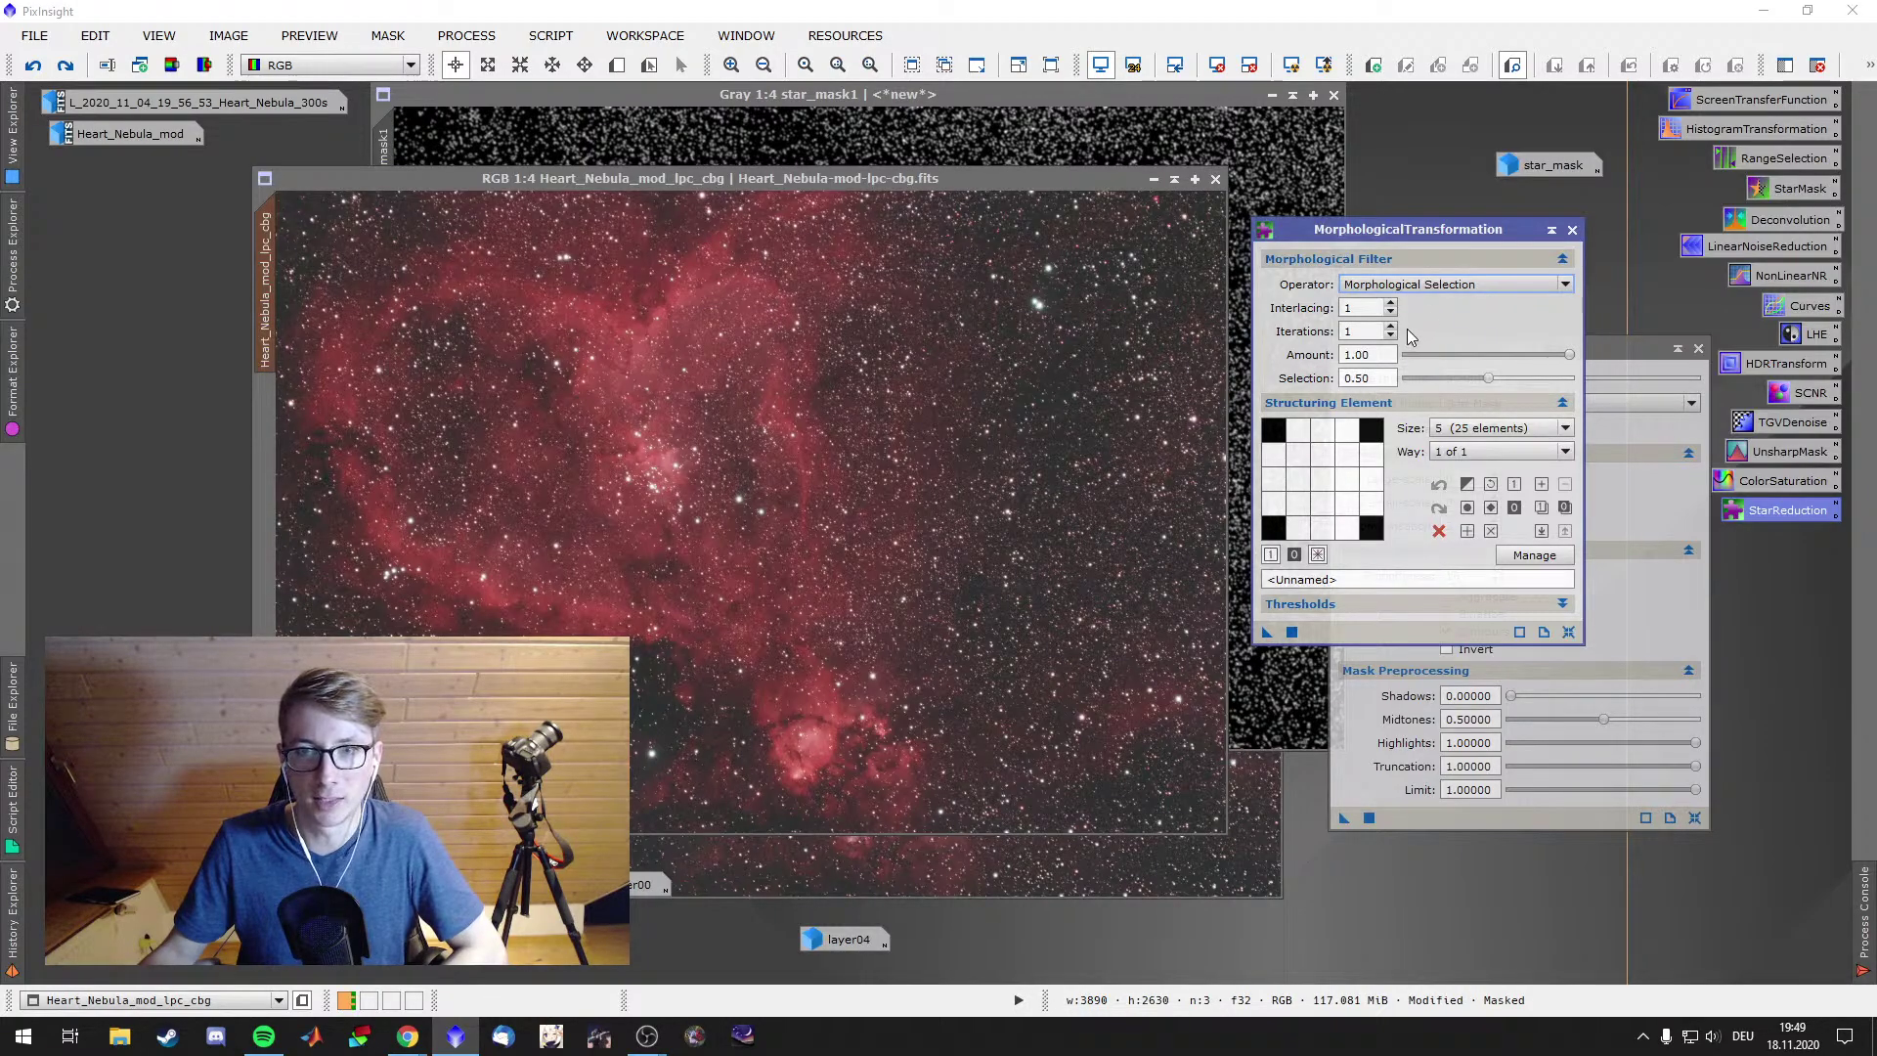
{"action": "left_click_drag", "start_coordinate": [1556, 364], "coordinate": [1501, 364]}
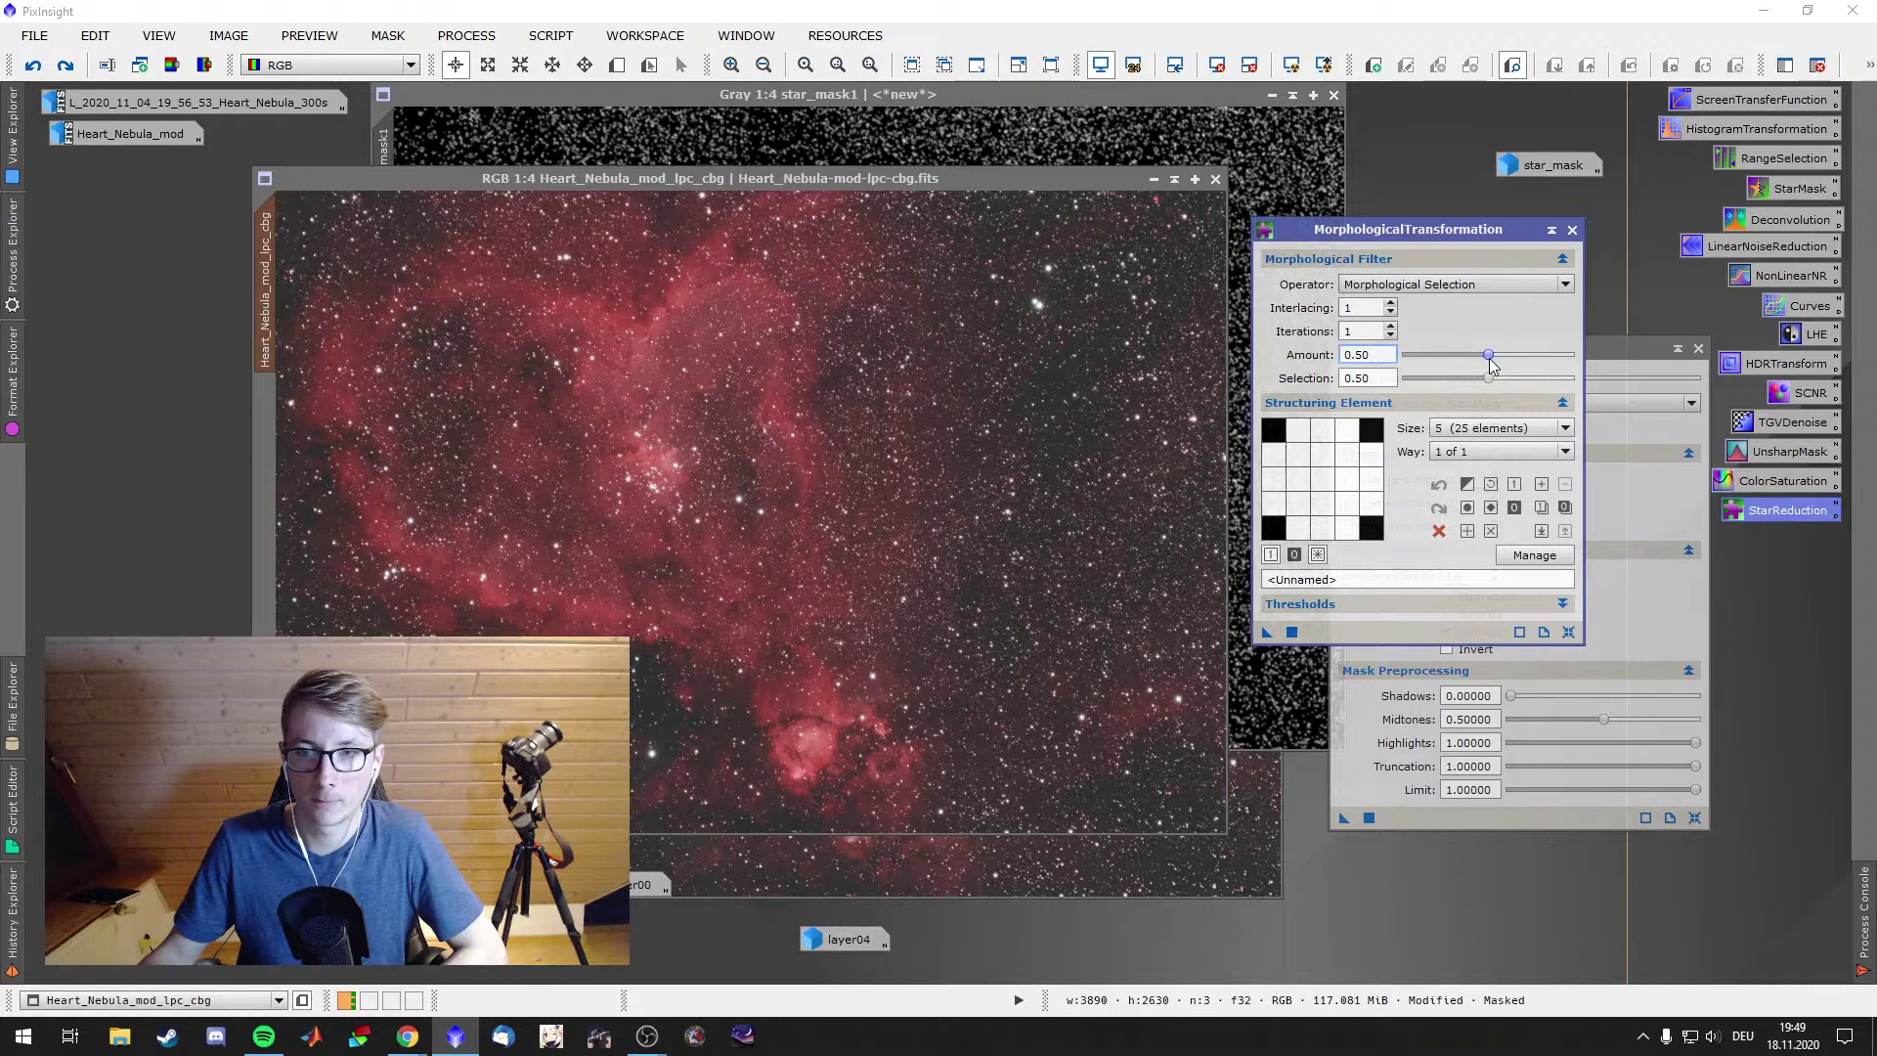
{"action": "left_click_drag", "start_coordinate": [1489, 381], "coordinate": [1456, 382]}
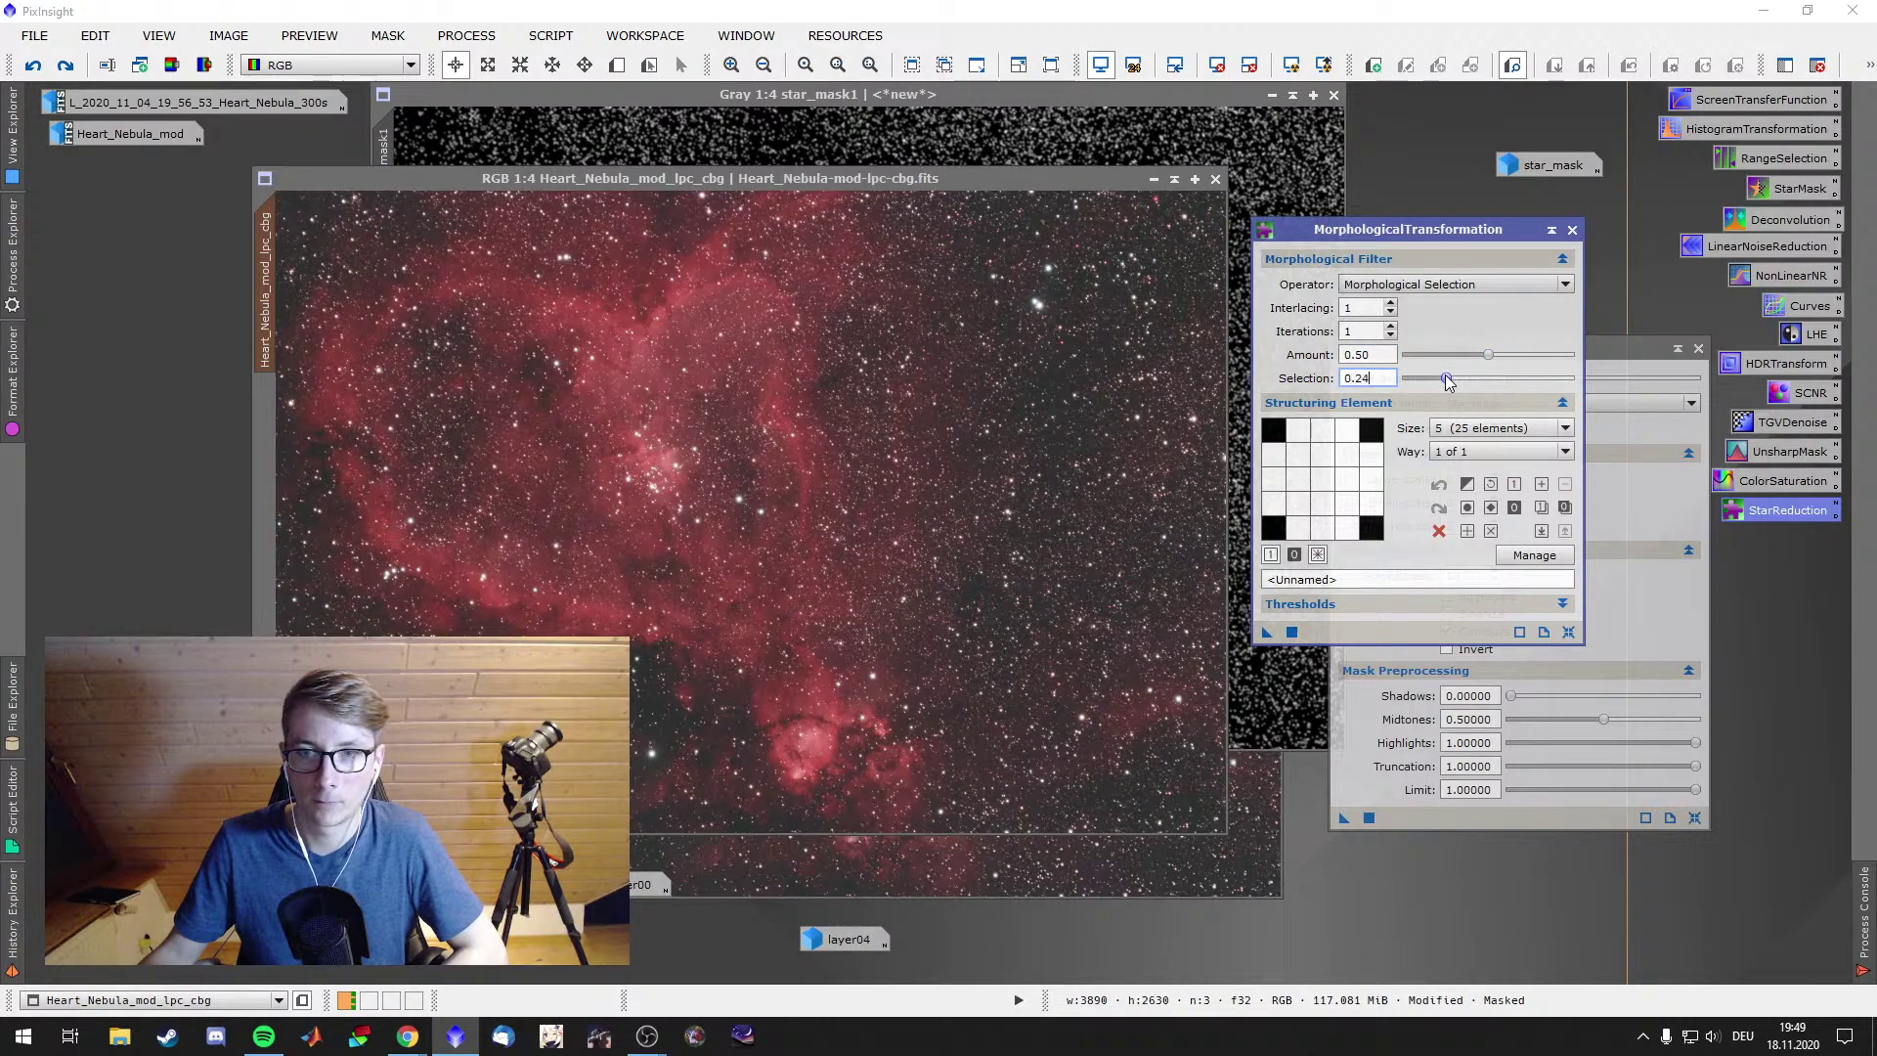
{"action": "left_click_drag", "start_coordinate": [1267, 632], "coordinate": [1071, 606]}
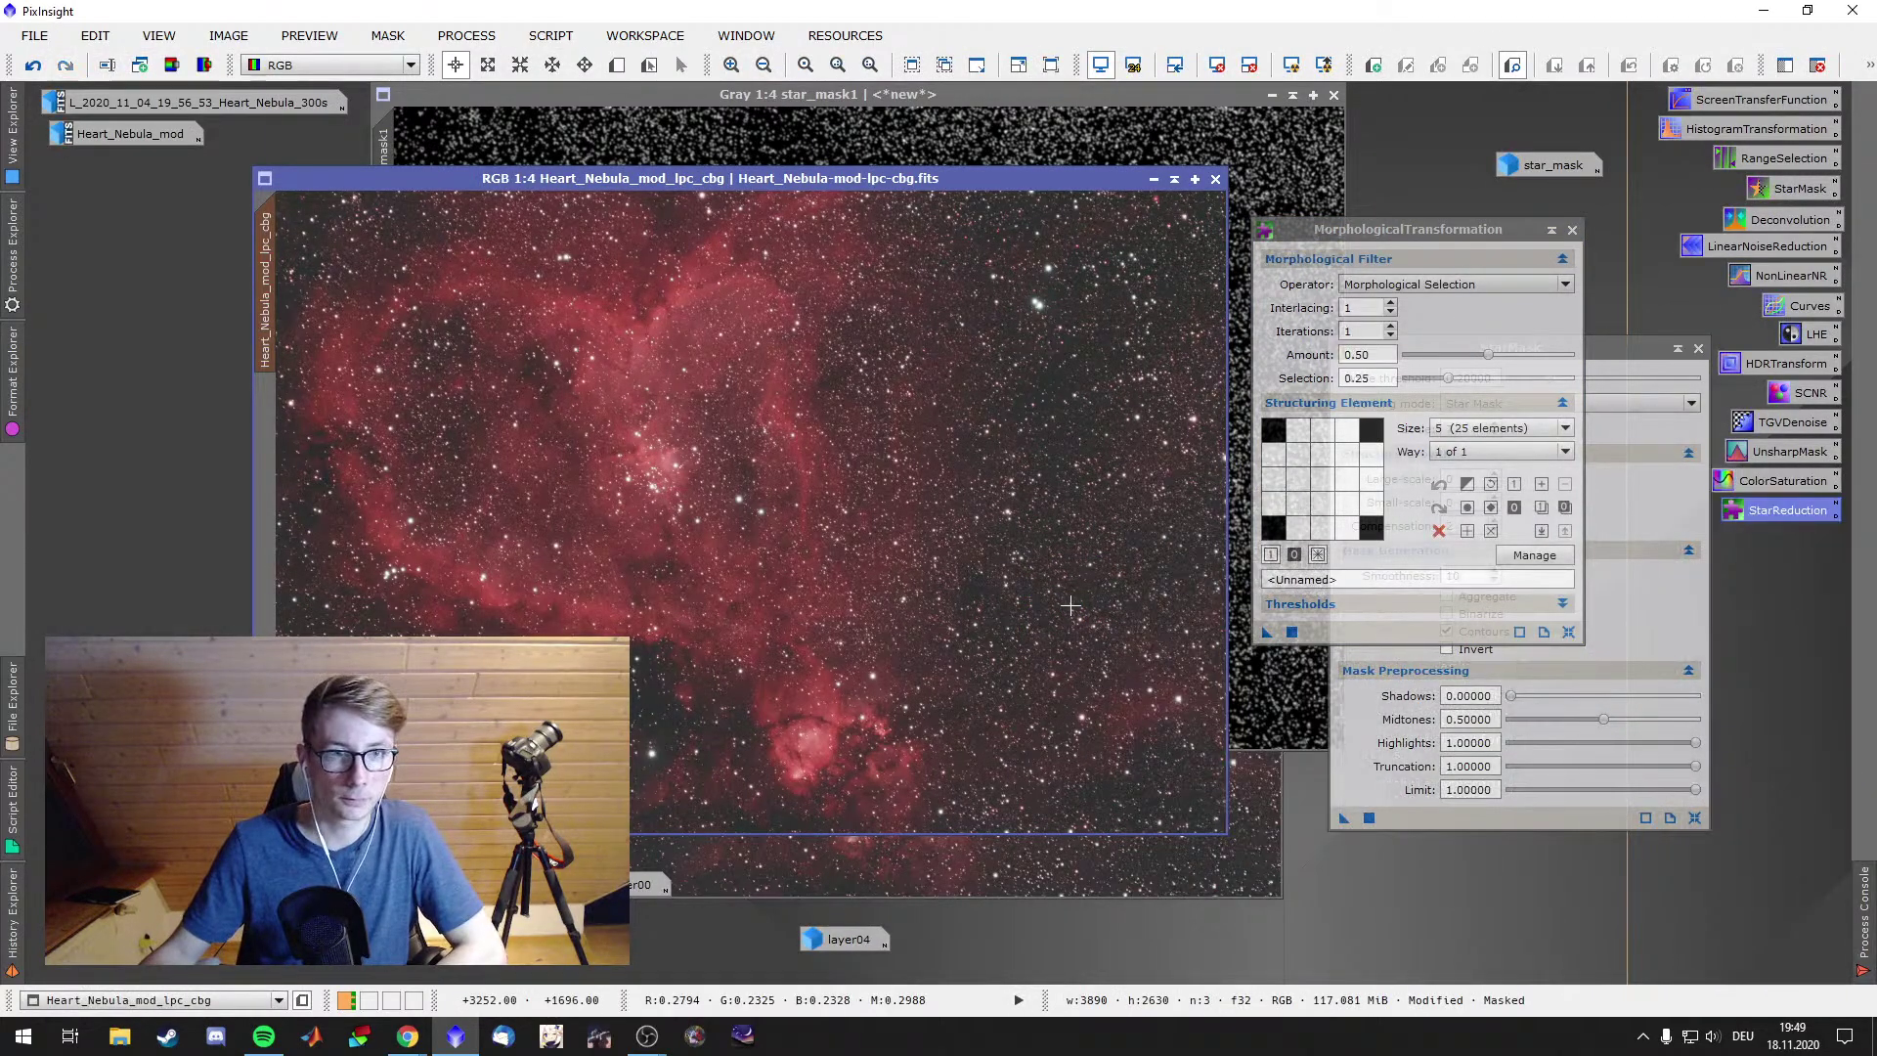
Undo and redo the MorphologicalTransformation to compare the nebula's stars before and after the reduction
{"action": "scroll", "coordinate": [1071, 607], "scroll_direction": "up", "scroll_amount": 4}
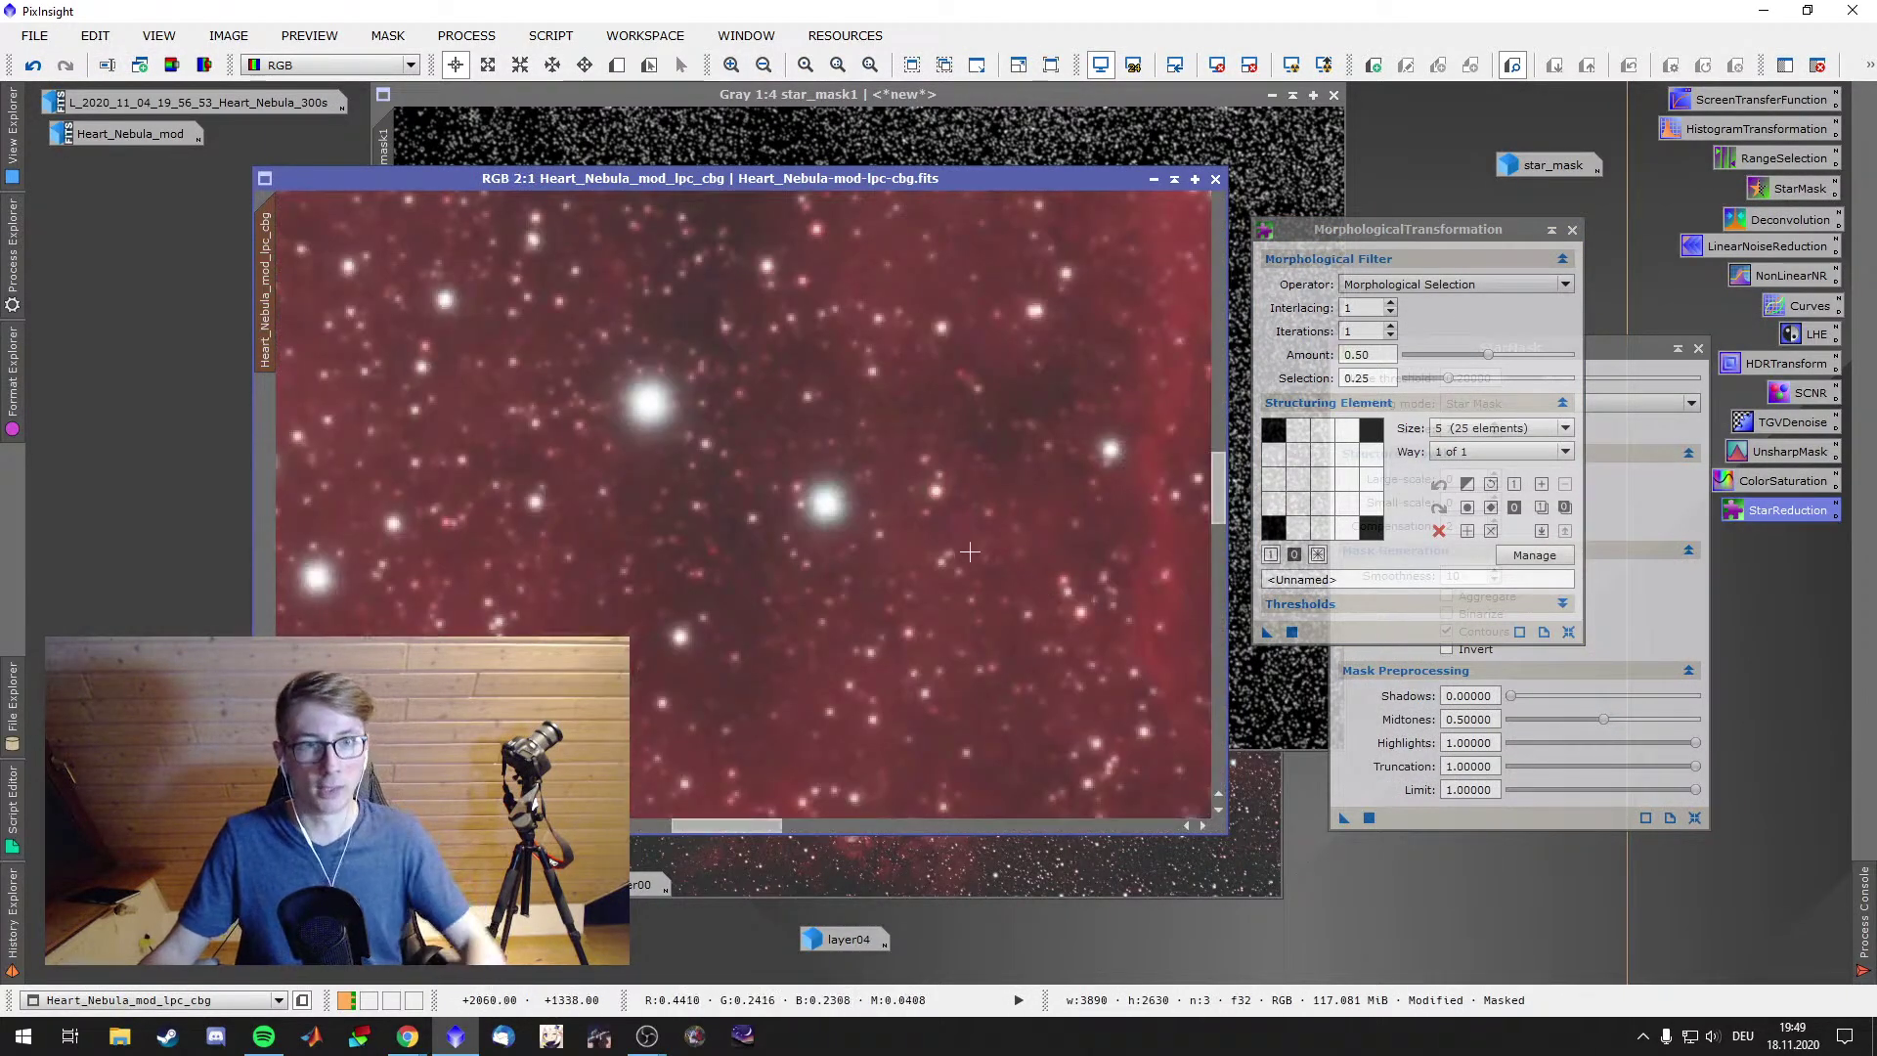
{"action": "right_click", "coordinate": [973, 553]}
{"action": "left_click", "coordinate": [1125, 68]}
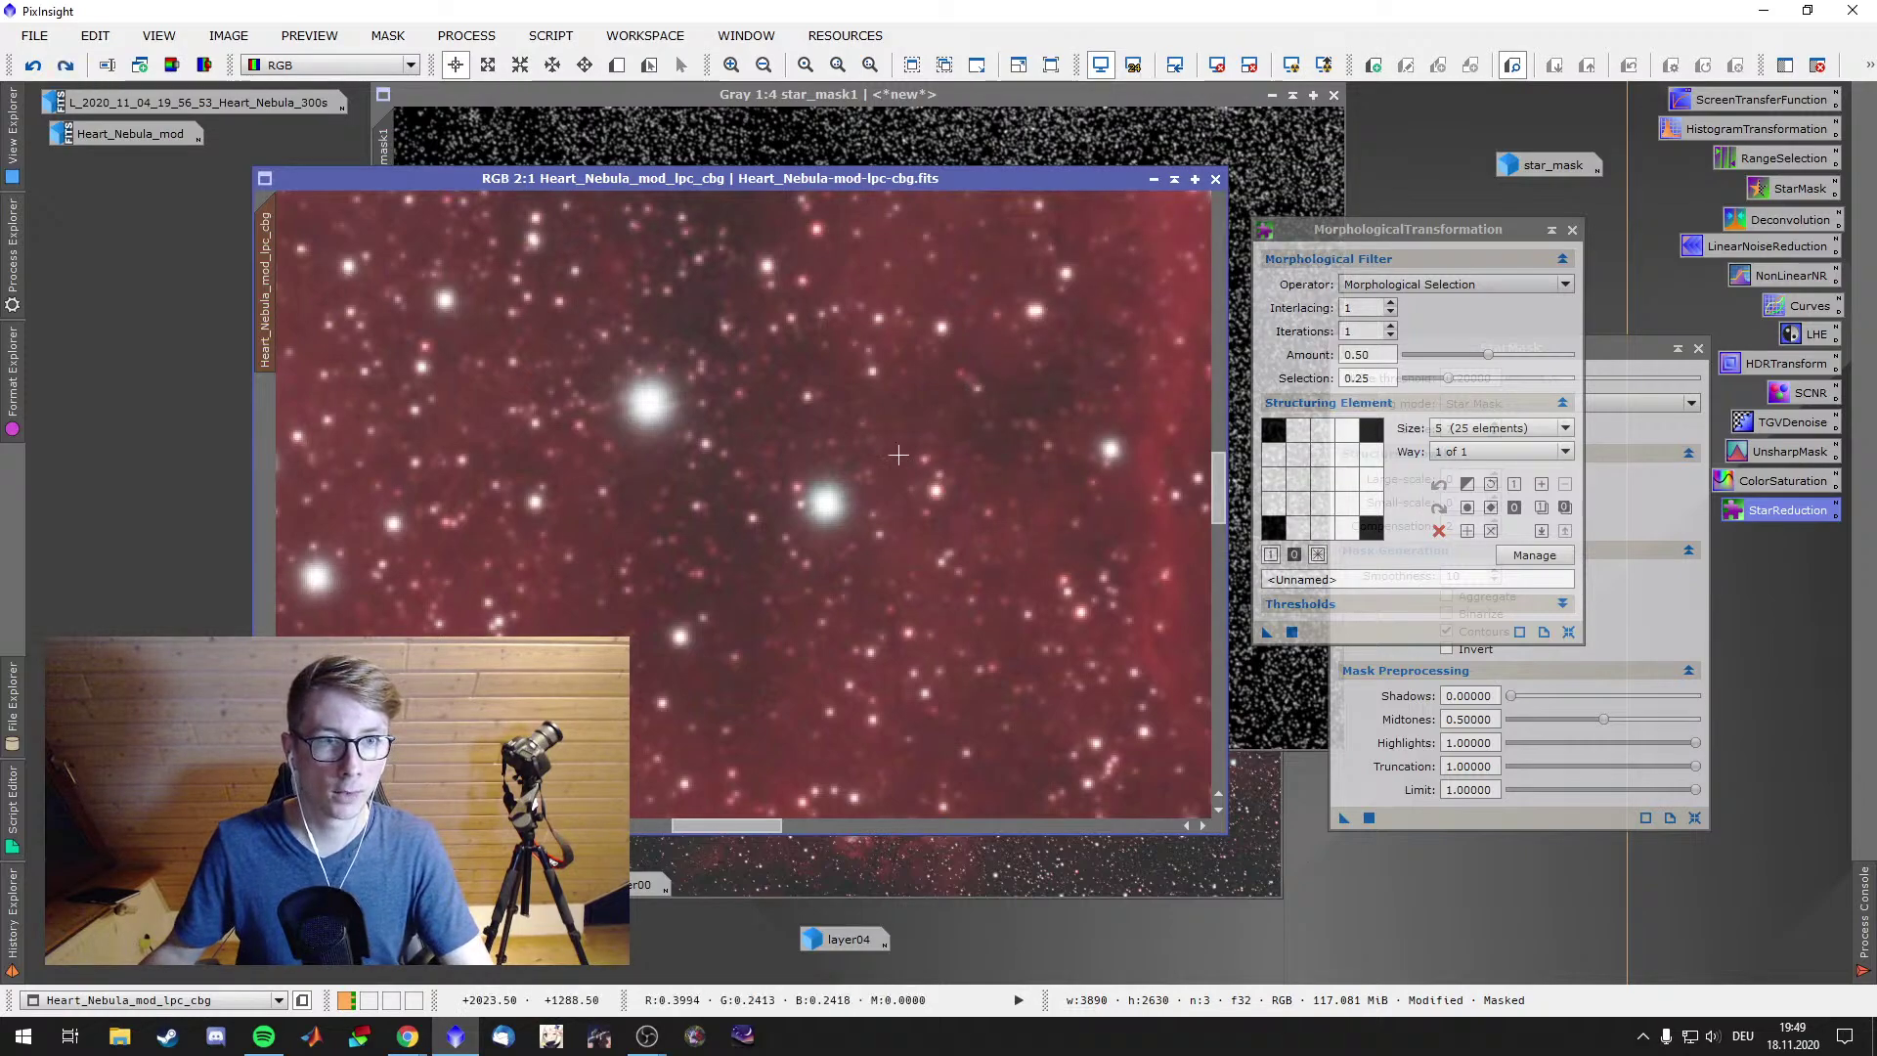
{"action": "right_click", "coordinate": [917, 503]}
{"action": "left_click", "coordinate": [1066, 547]}
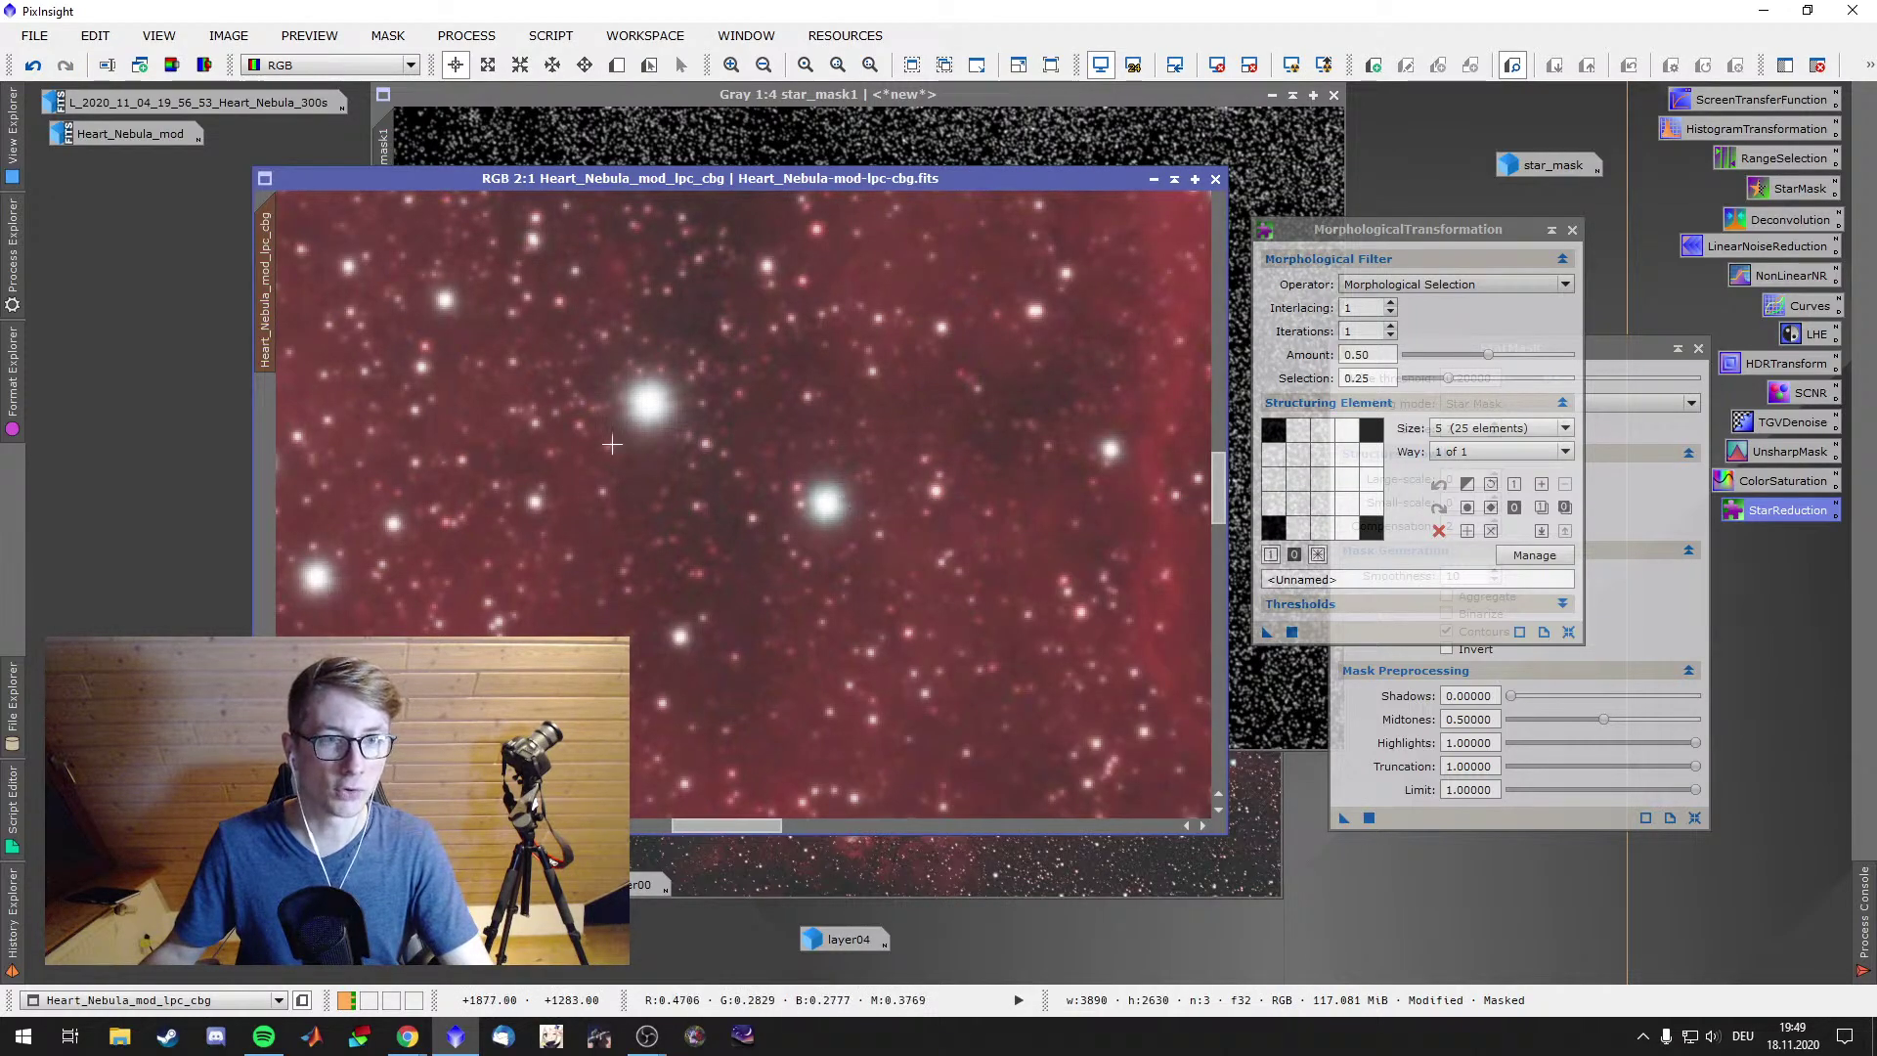
{"action": "right_click", "coordinate": [937, 473]}
{"action": "left_click", "coordinate": [964, 491]}
{"action": "scroll", "coordinate": [947, 489], "scroll_direction": "down", "scroll_amount": 3}
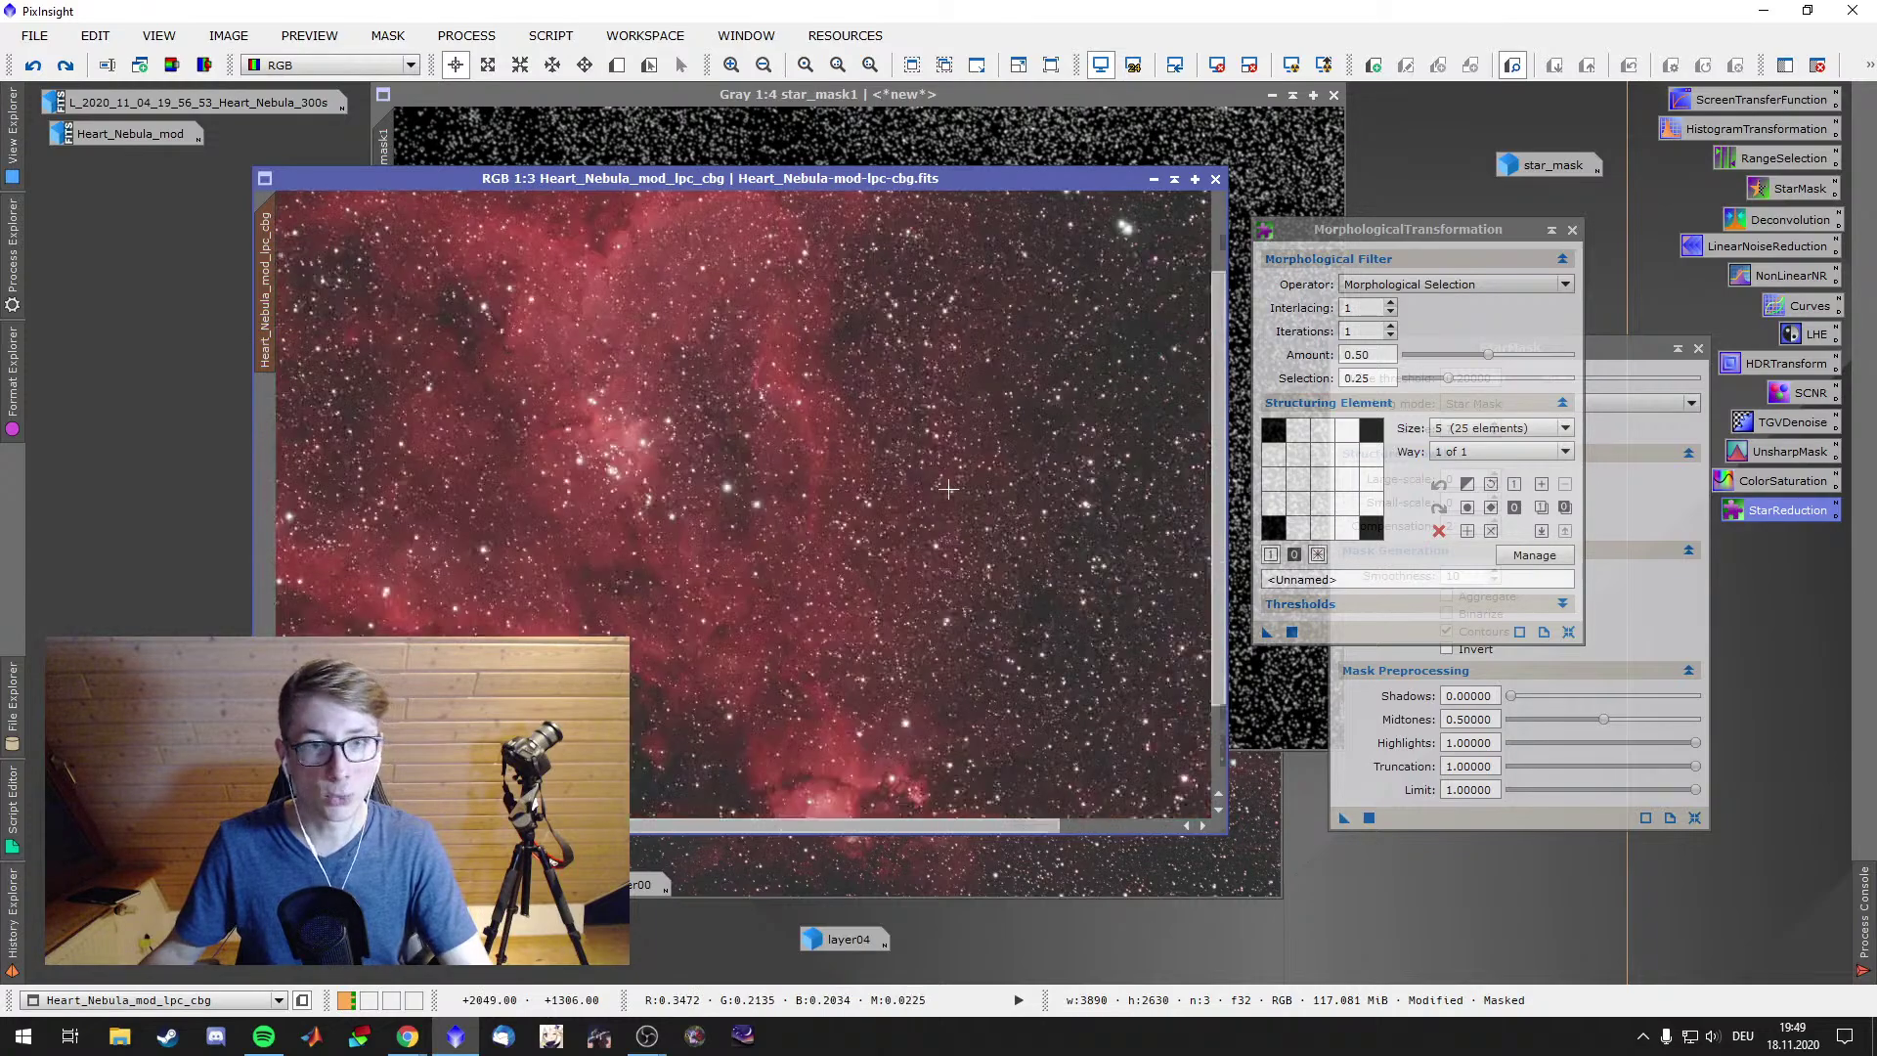
{"action": "scroll", "coordinate": [948, 489], "scroll_direction": "down", "scroll_amount": 1}
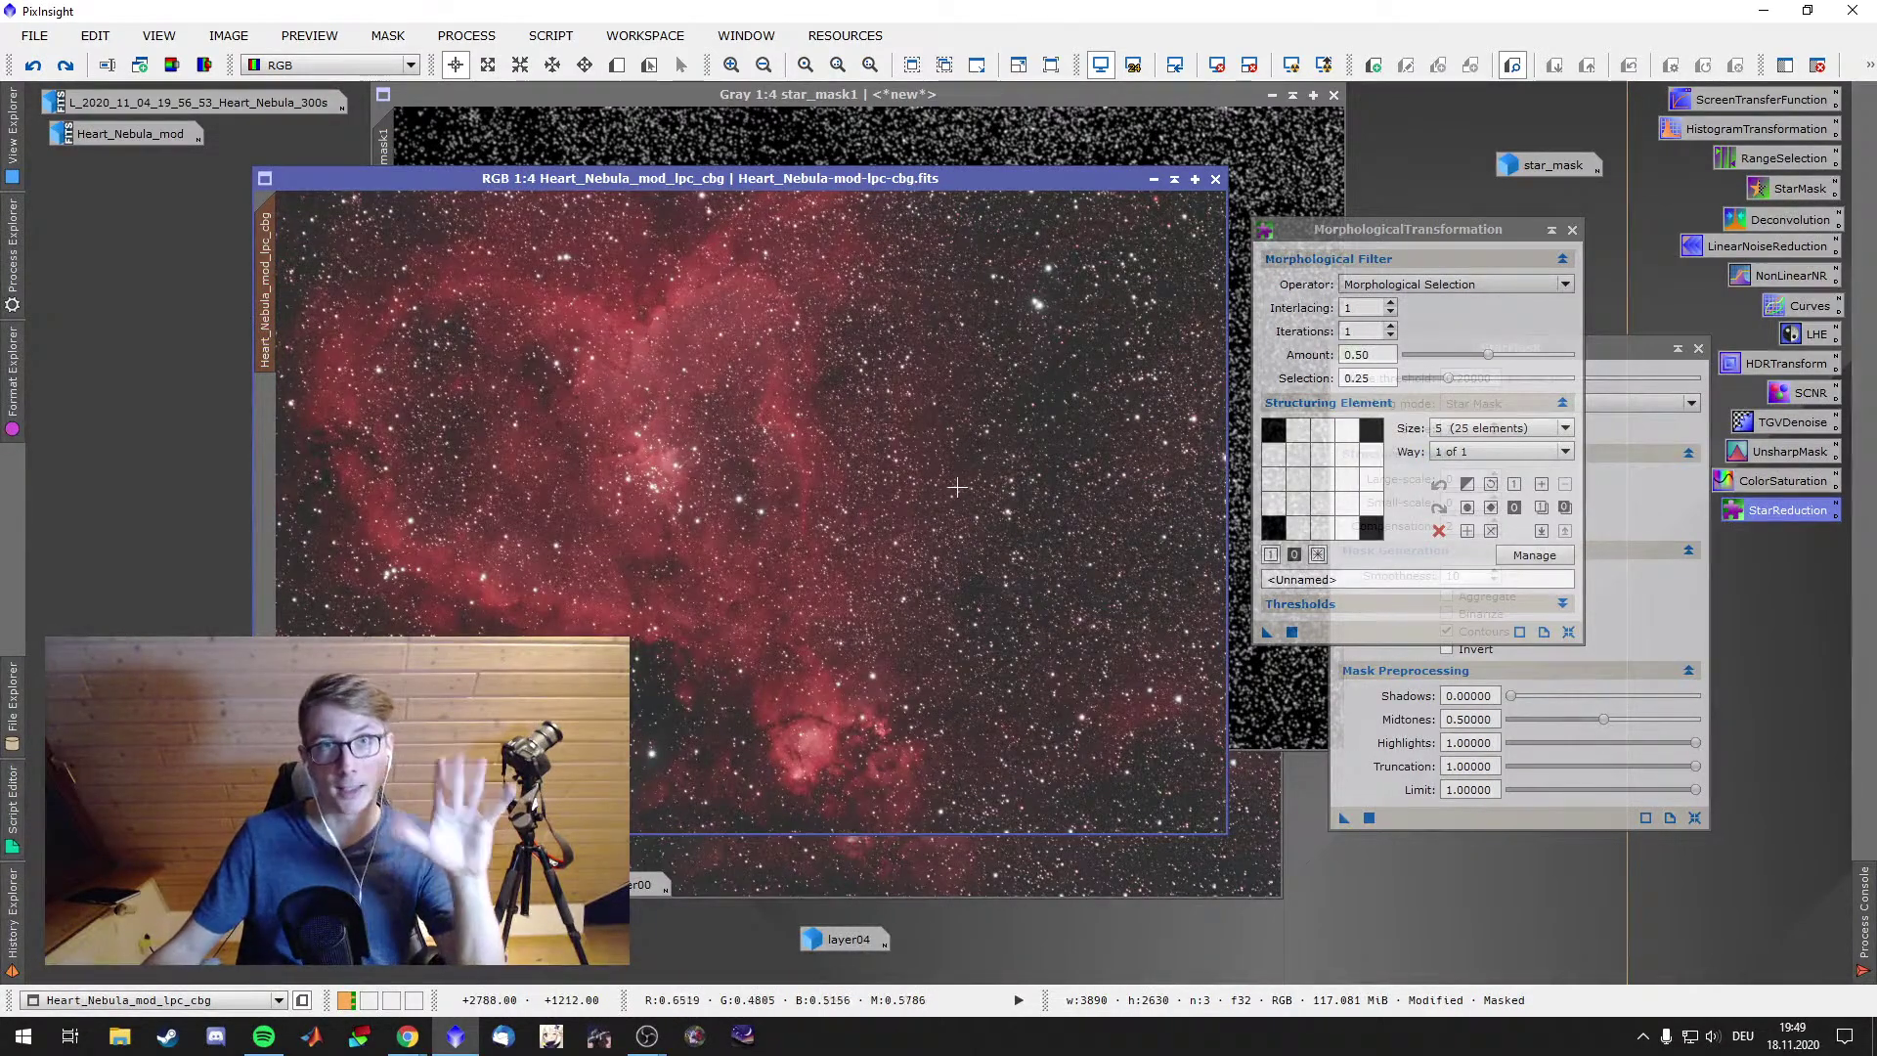
Repeat the before-and-after comparison of the star reduction on a bright star close up
{"action": "scroll", "coordinate": [958, 487], "scroll_direction": "up", "scroll_amount": 7}
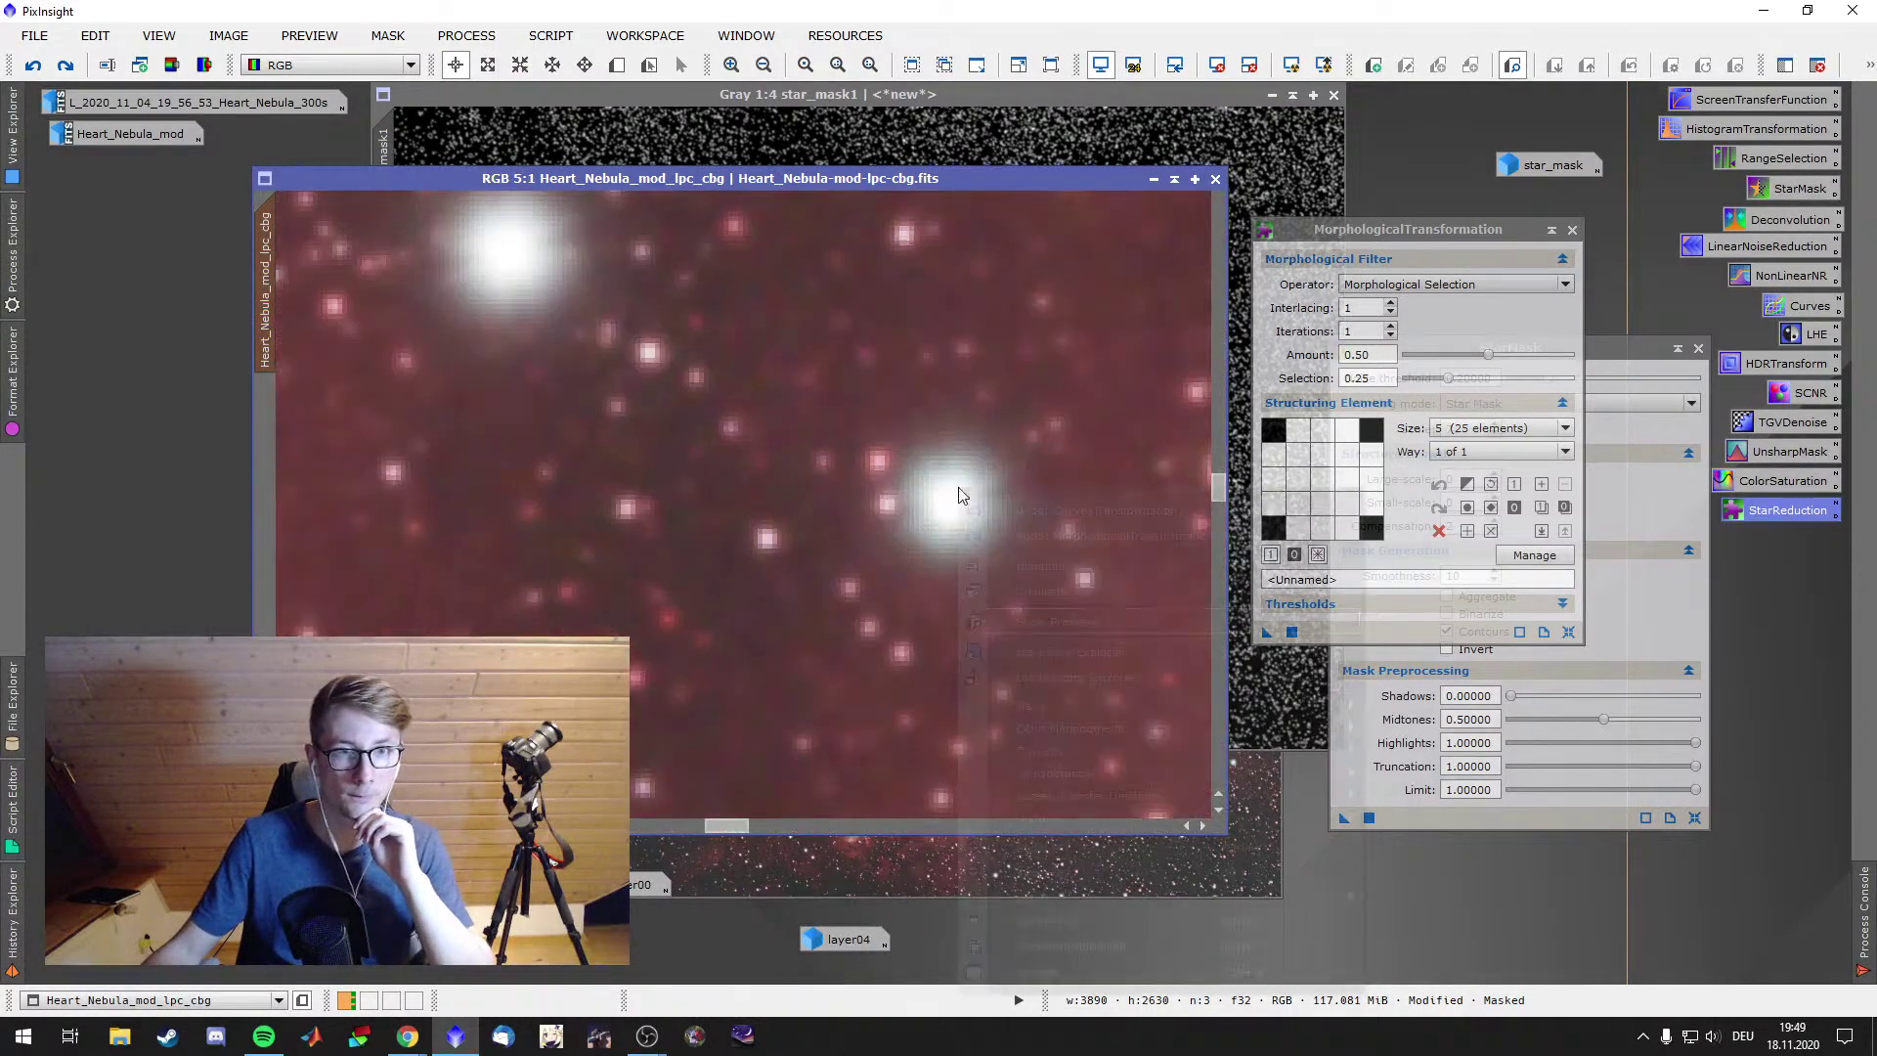
{"action": "right_click", "coordinate": [956, 489]}
{"action": "left_click", "coordinate": [1035, 535]}
{"action": "right_click", "coordinate": [1034, 535]}
{"action": "left_click", "coordinate": [1424, 930]}
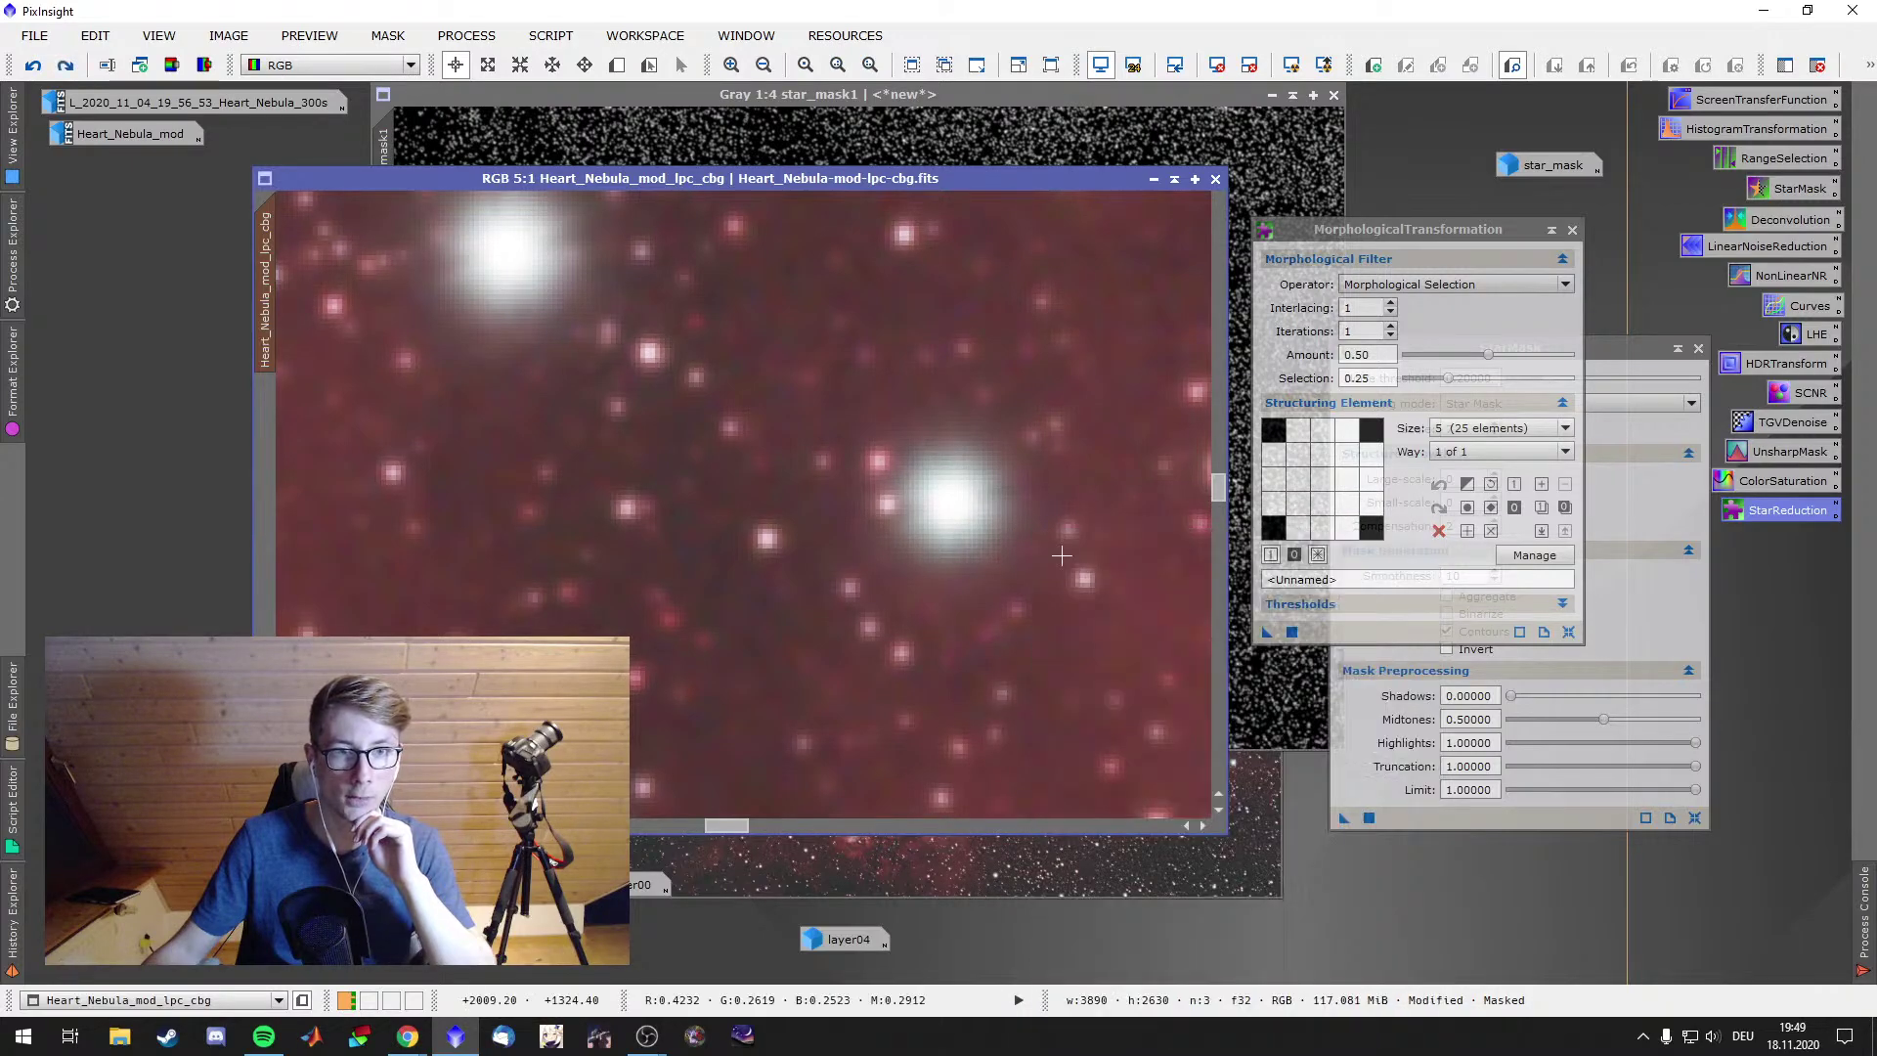
{"action": "scroll", "coordinate": [1060, 549], "scroll_direction": "down", "scroll_amount": 6}
{"action": "scroll", "coordinate": [1060, 549], "scroll_direction": "down", "scroll_amount": 2}
Remove the mask from Heart_Nebula_mod_lpc_cbg and close star_mask1 without saving
{"action": "right_click", "coordinate": [1059, 550]}
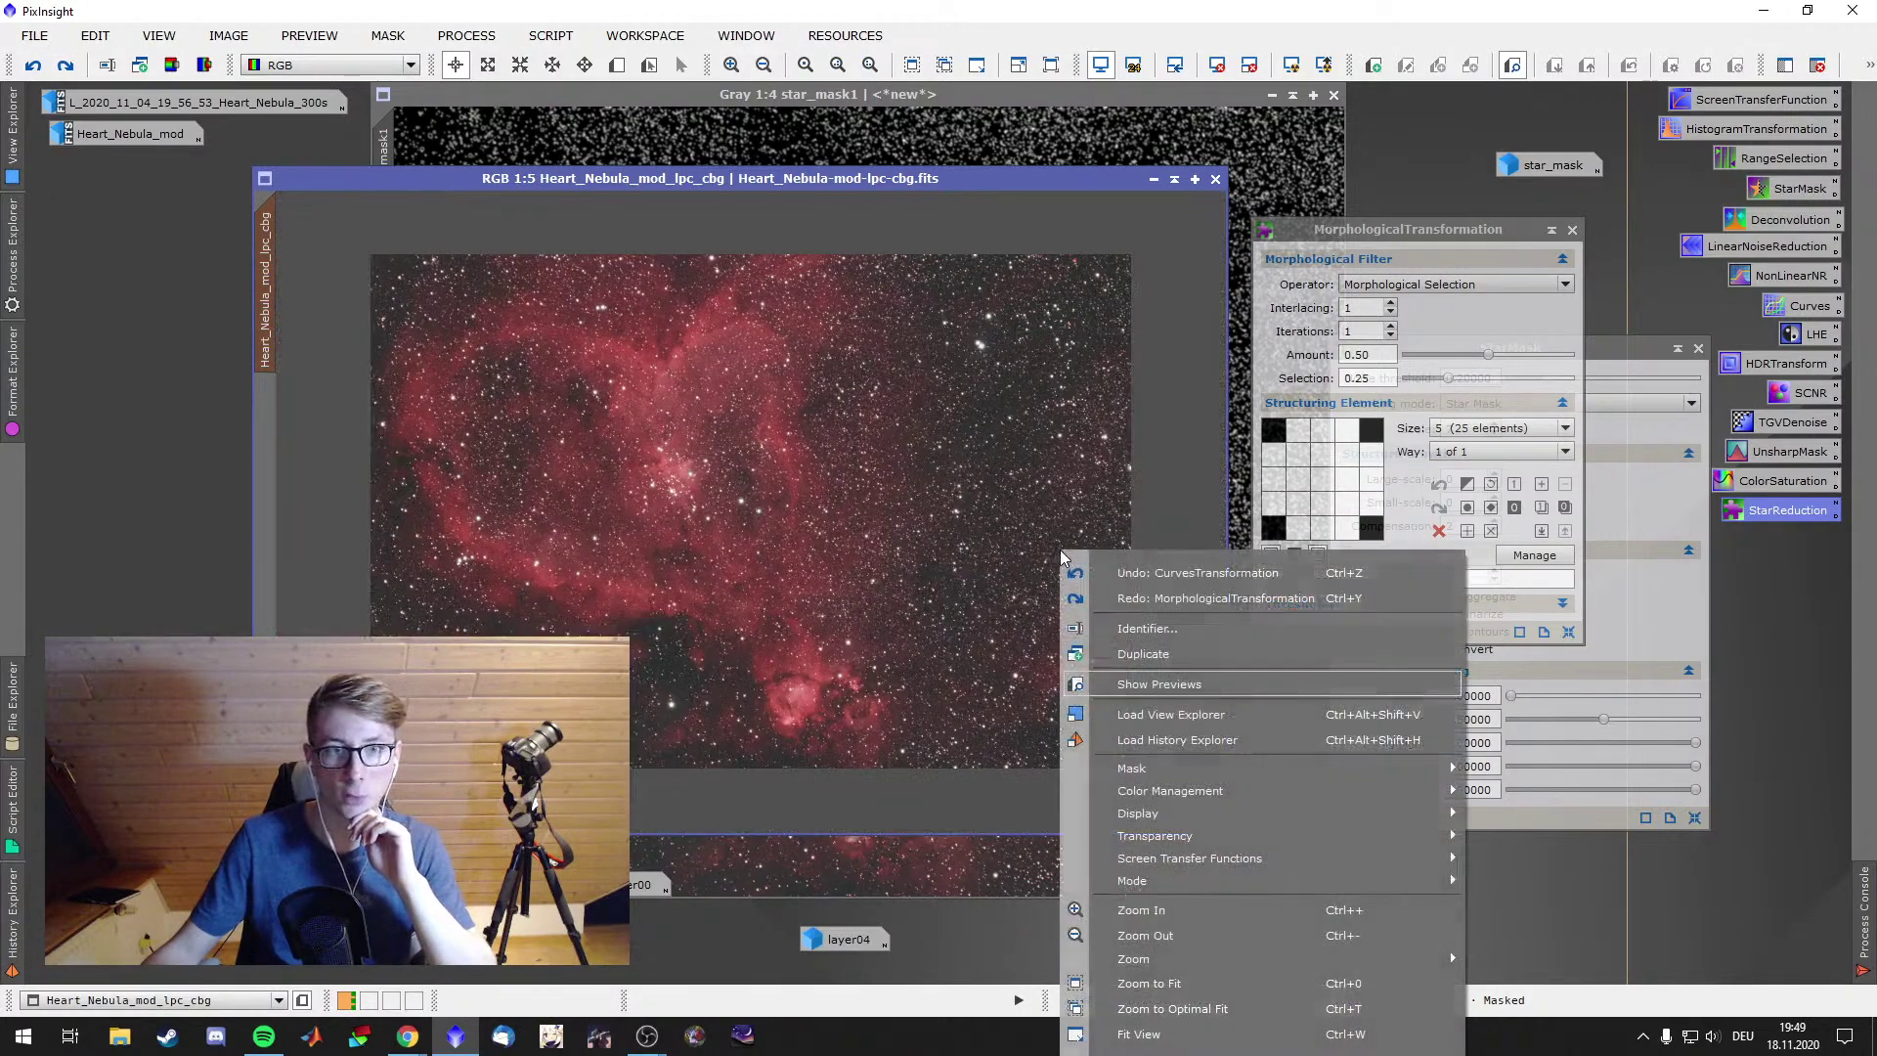
{"action": "left_click", "coordinate": [1451, 952]}
{"action": "scroll", "coordinate": [1000, 525], "scroll_direction": "up", "scroll_amount": 1}
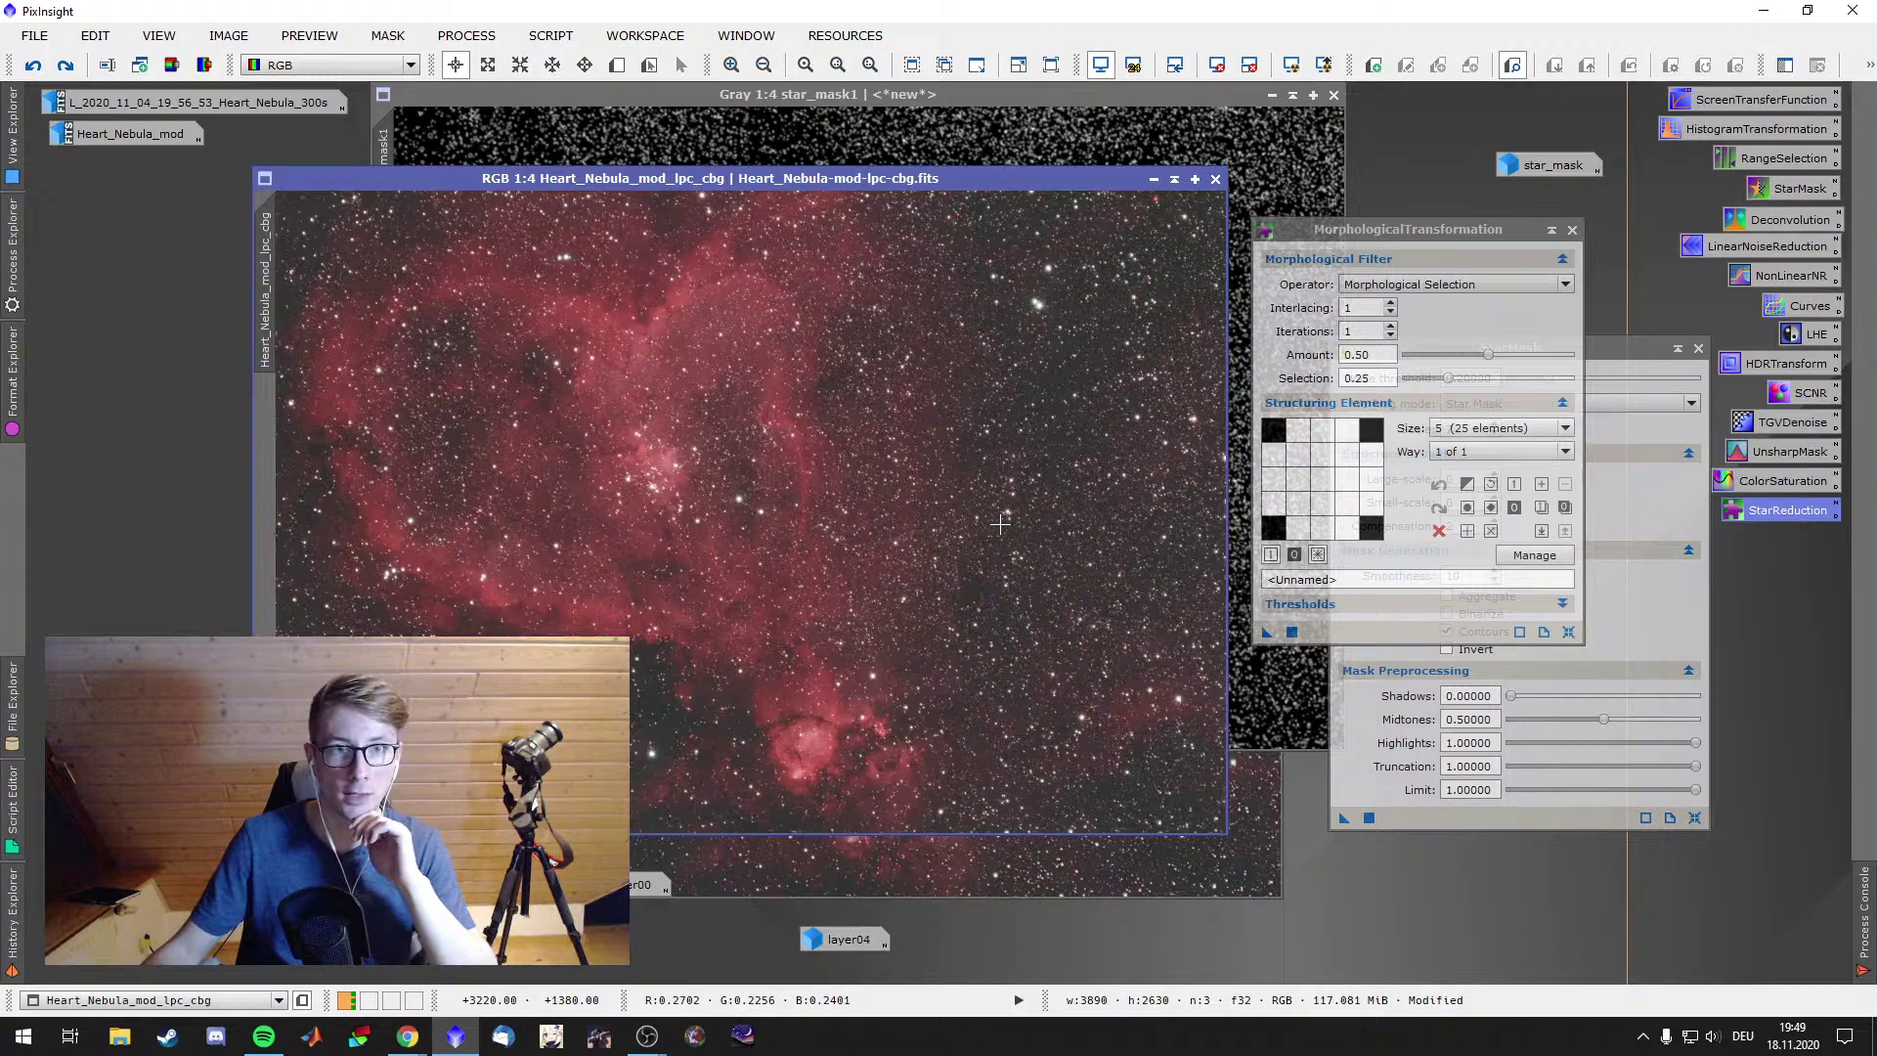
{"action": "left_click", "coordinate": [1333, 94]}
{"action": "key", "text": "Return"}
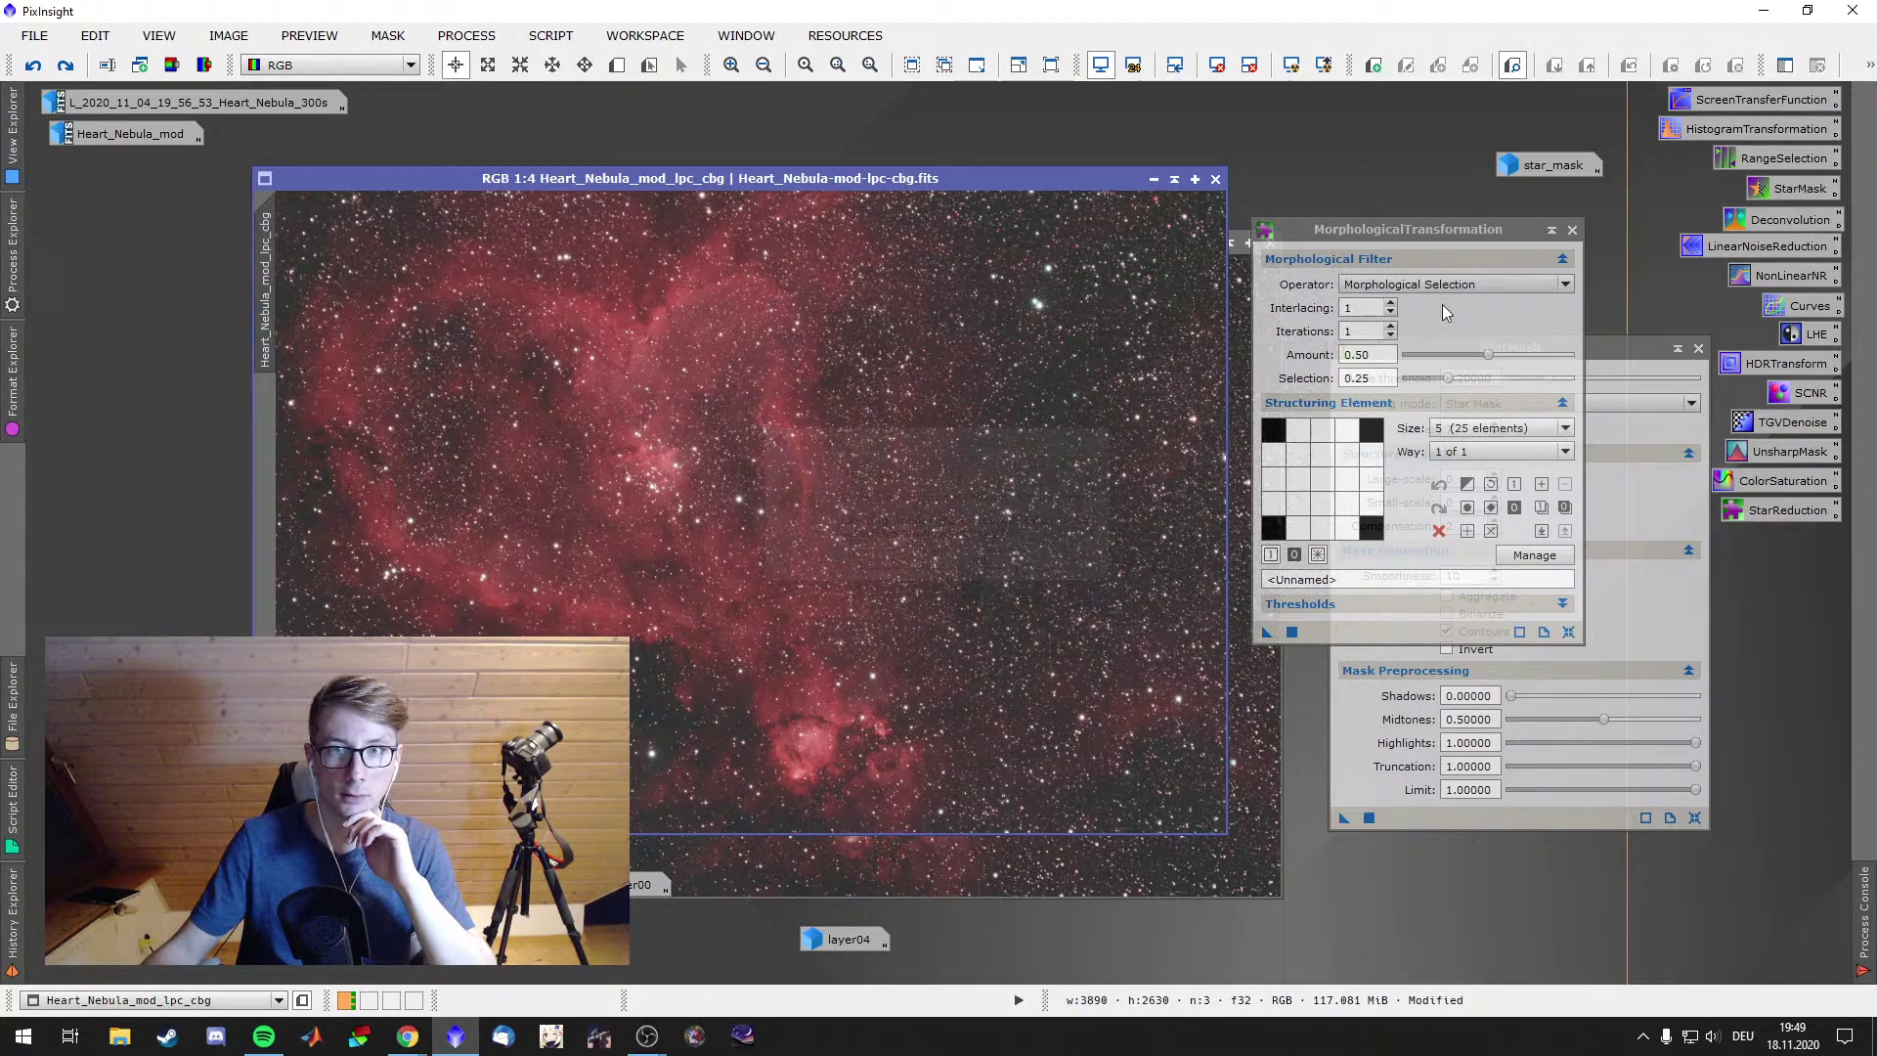
Close the MorphologicalTransformation and StarMask processes and discard the unsaved clone image
{"action": "left_click", "coordinate": [1572, 230]}
{"action": "left_click", "coordinate": [1699, 349]}
{"action": "left_click", "coordinate": [1271, 242]}
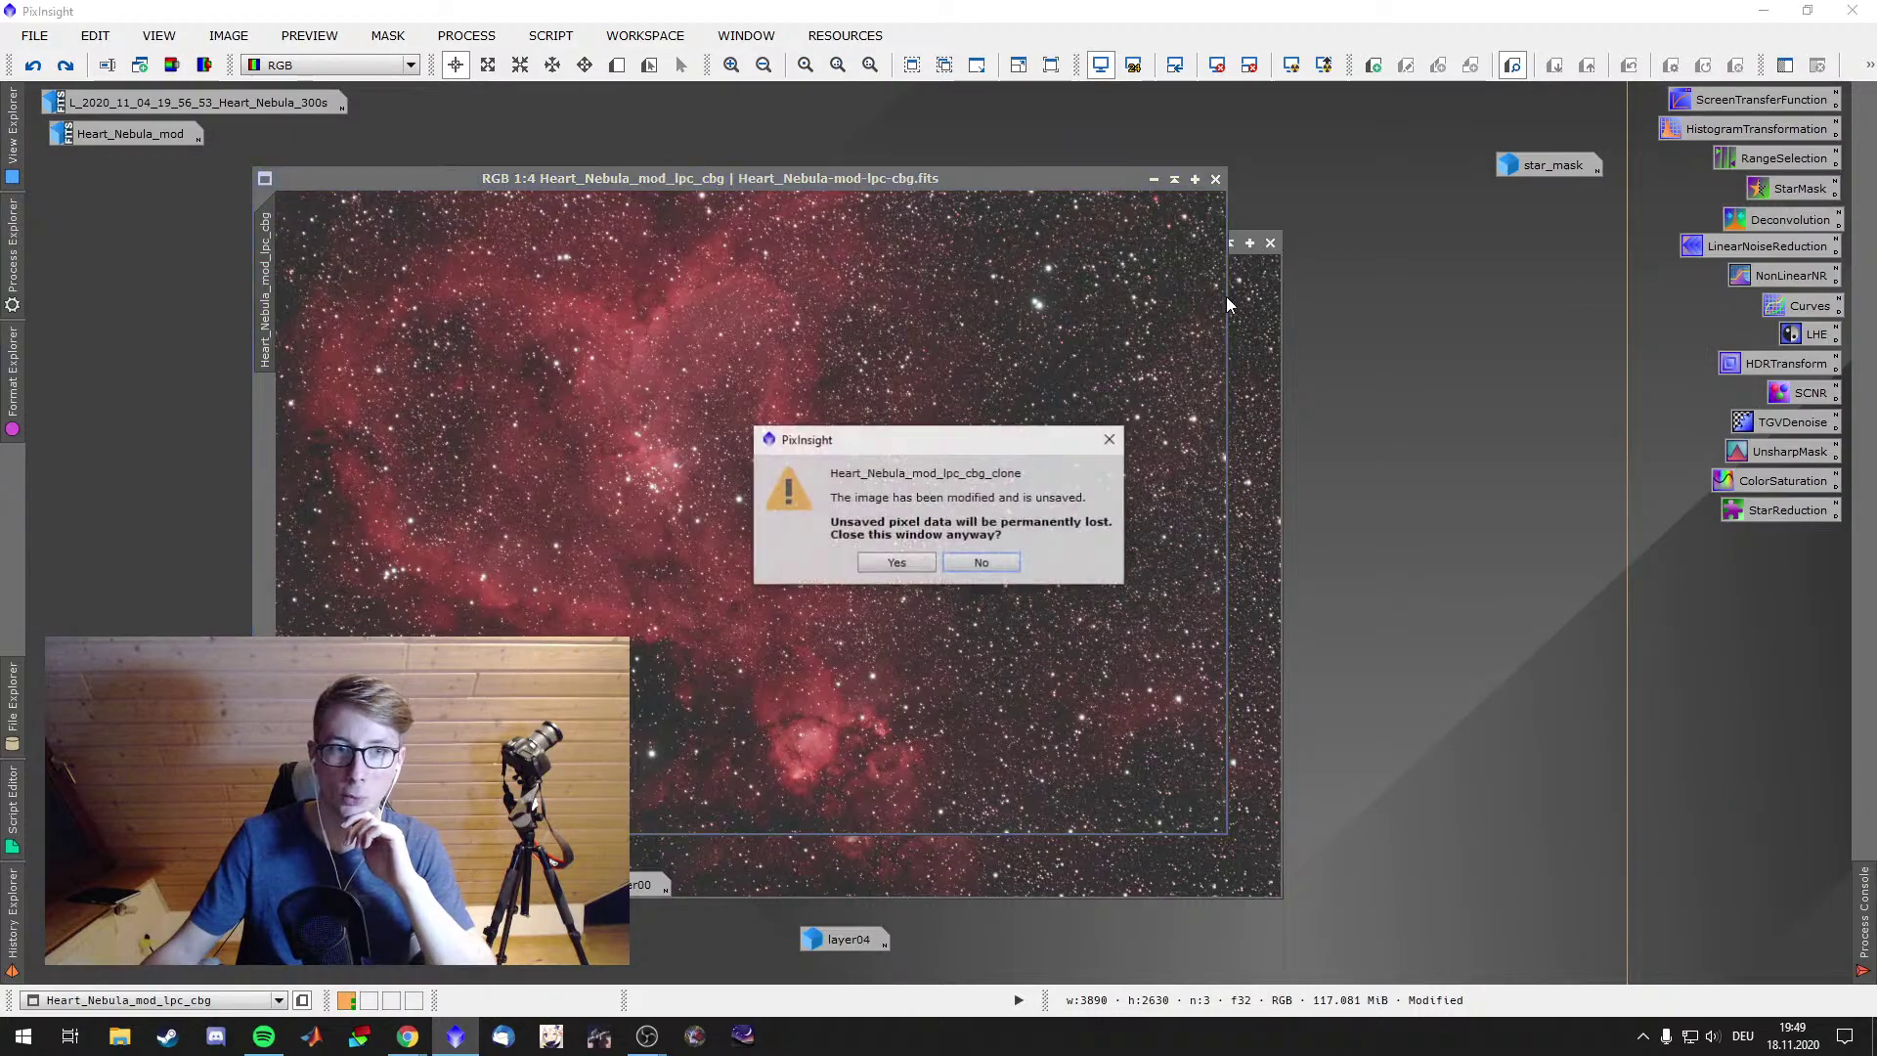
{"action": "left_click", "coordinate": [894, 572]}
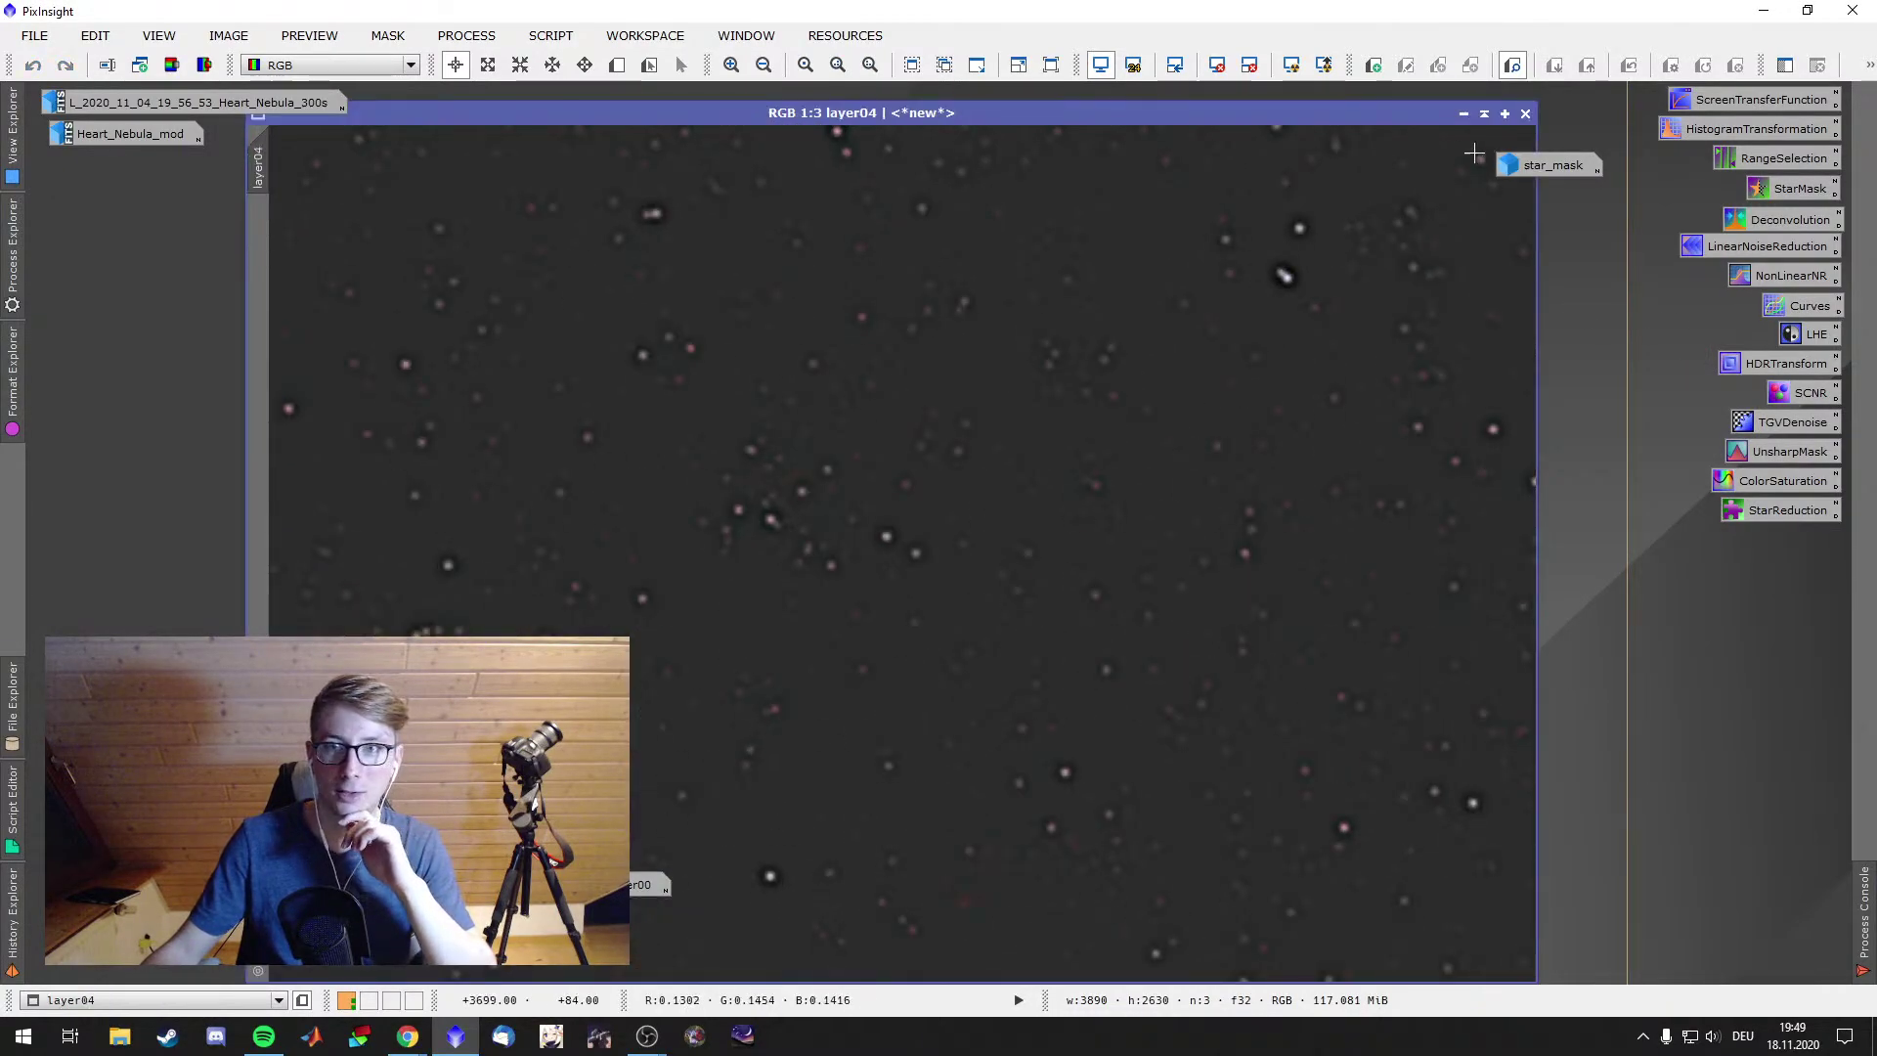
Restore and close the leftover star_mask and the remaining extracted layer images, including layer04 and layer00
{"action": "double_click", "coordinate": [1553, 165]}
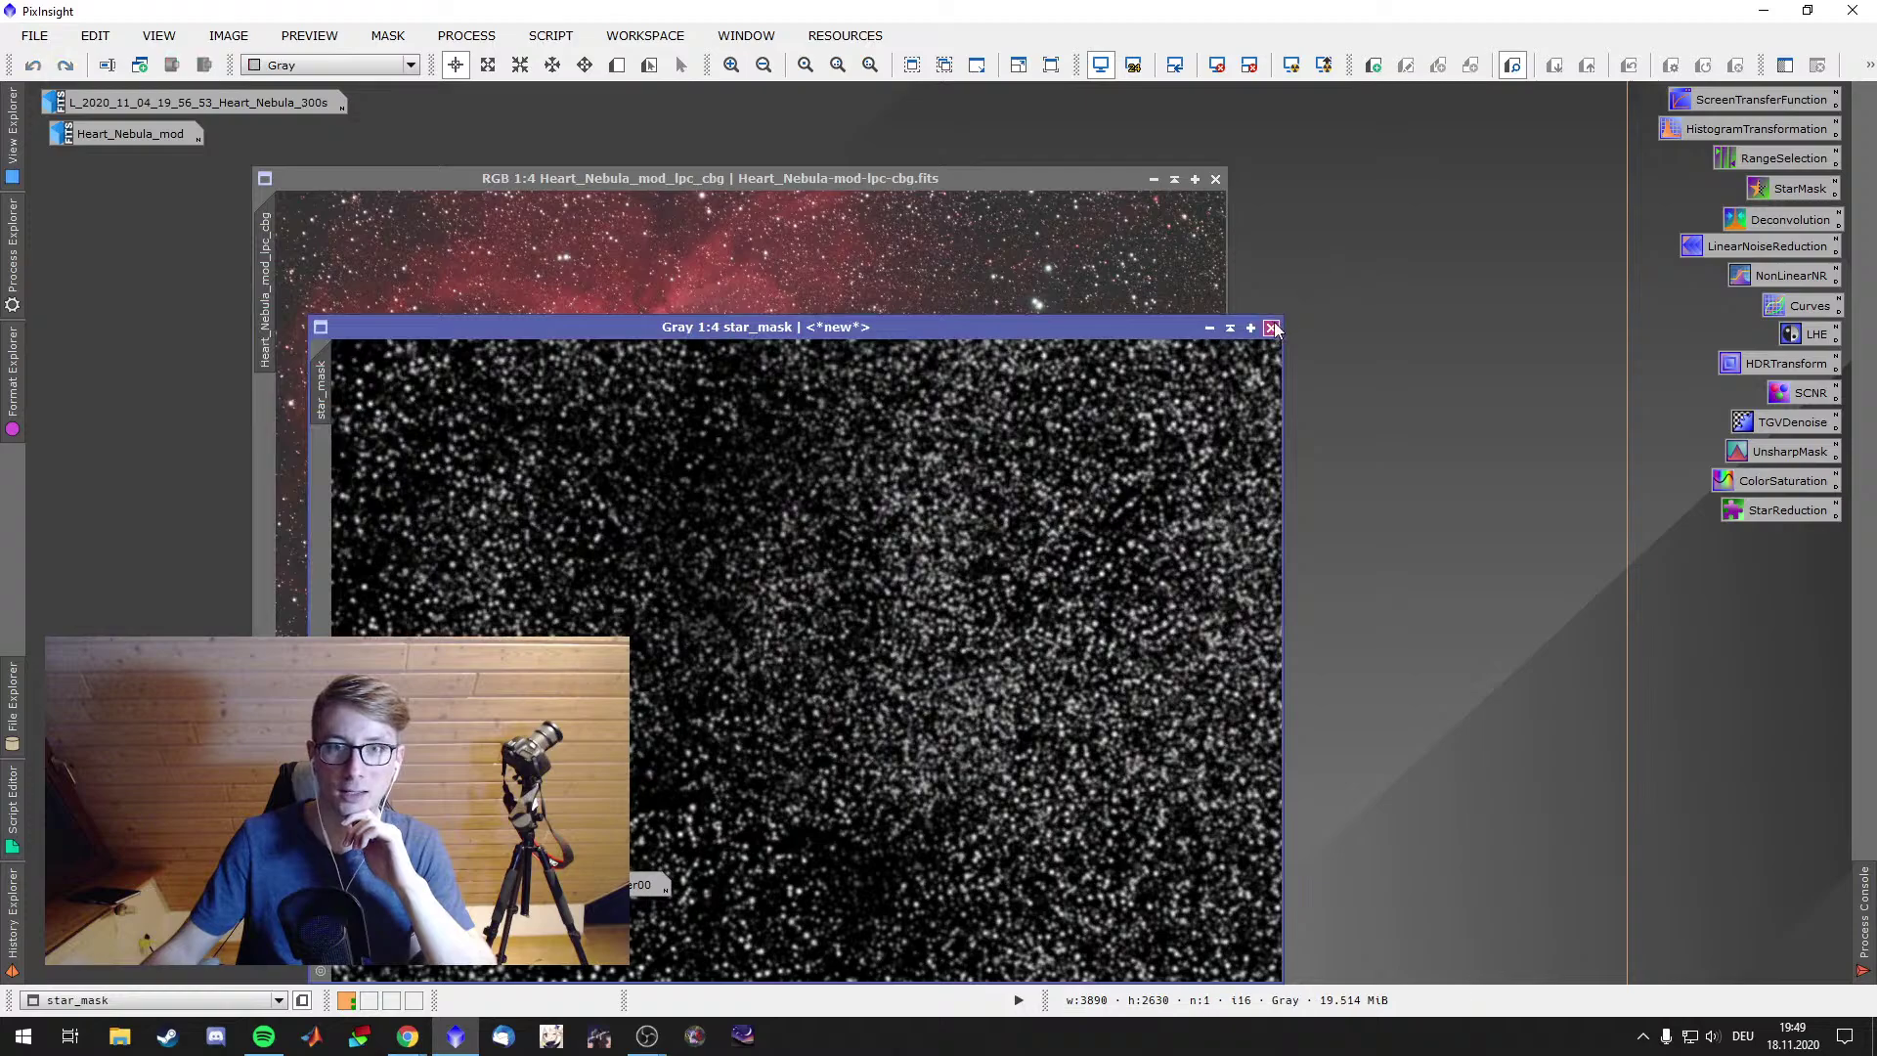
{"action": "left_click", "coordinate": [1272, 326]}
{"action": "double_click", "coordinate": [641, 886]}
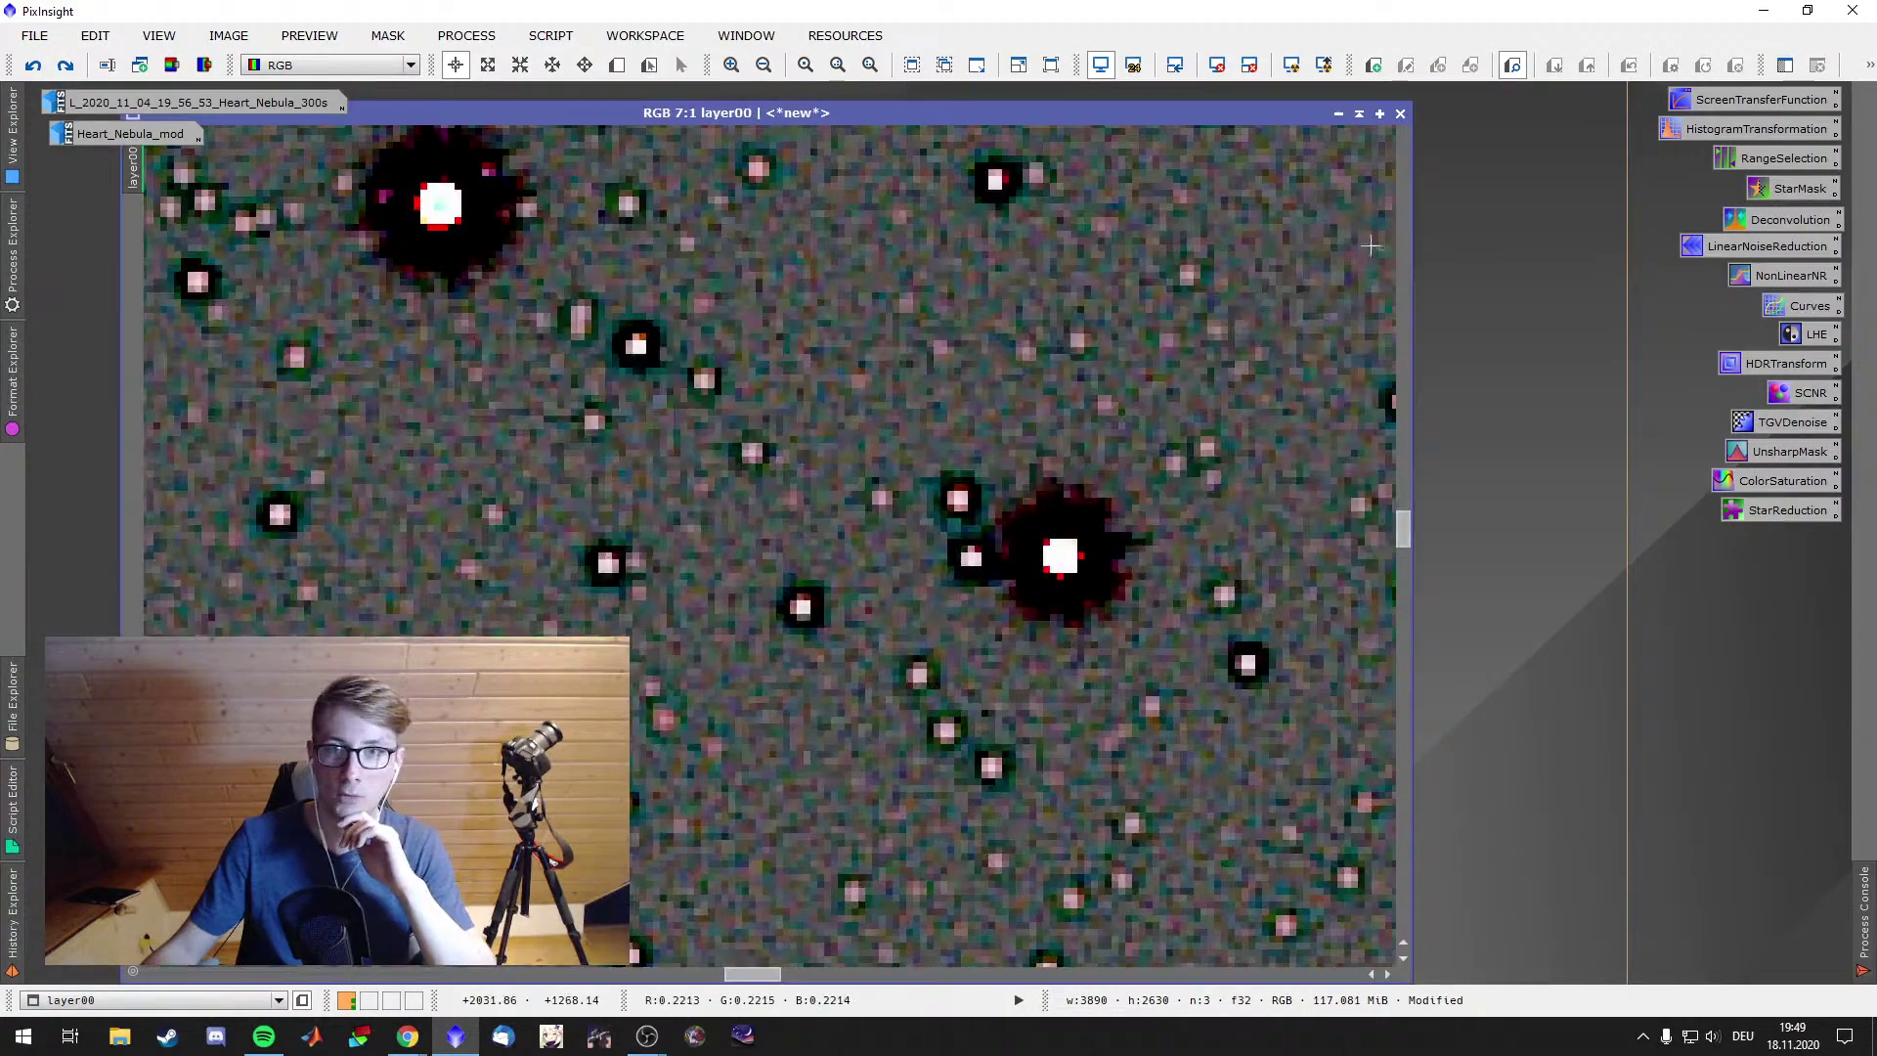
{"action": "left_click", "coordinate": [1402, 117]}
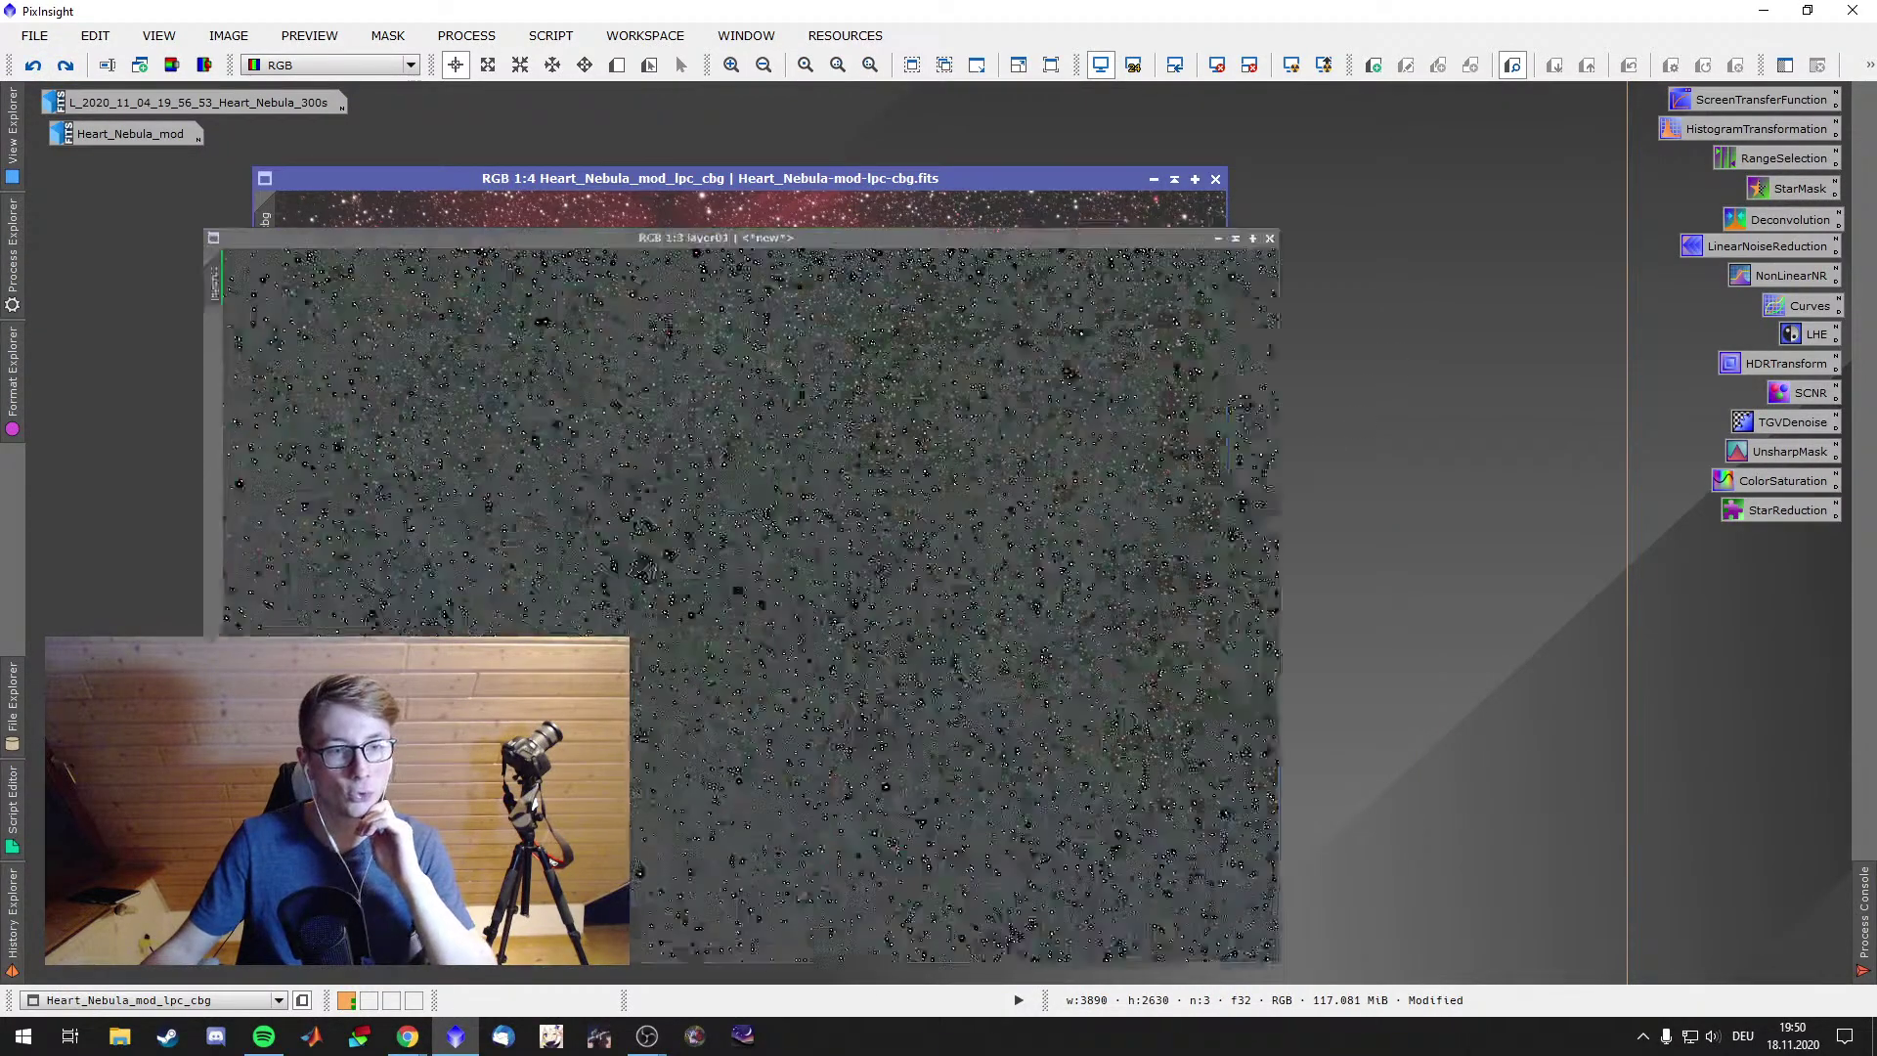
{"action": "left_click", "coordinate": [1433, 112]}
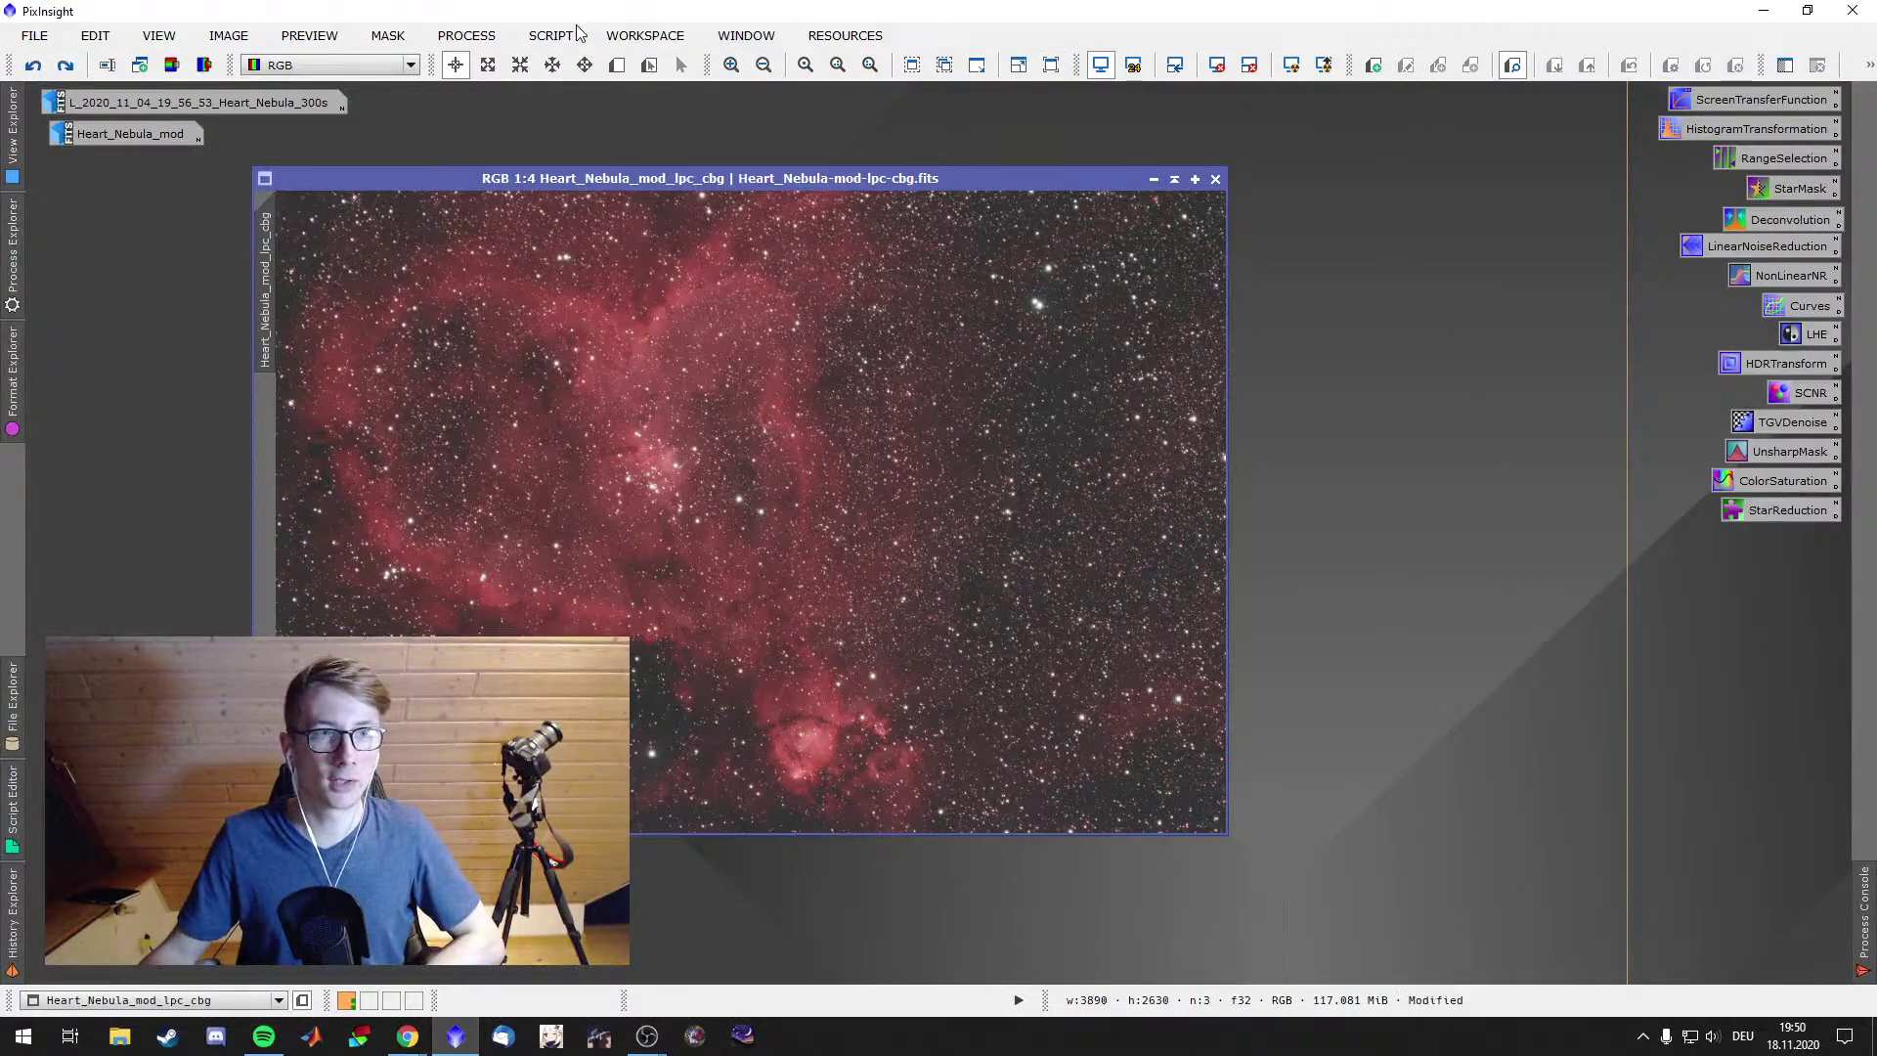
Run StarNet++ with stride 128 and Create starmask enabled on a new clone of Heart_Nebula_mod_lpc_cbg
{"action": "left_click", "coordinate": [467, 35]}
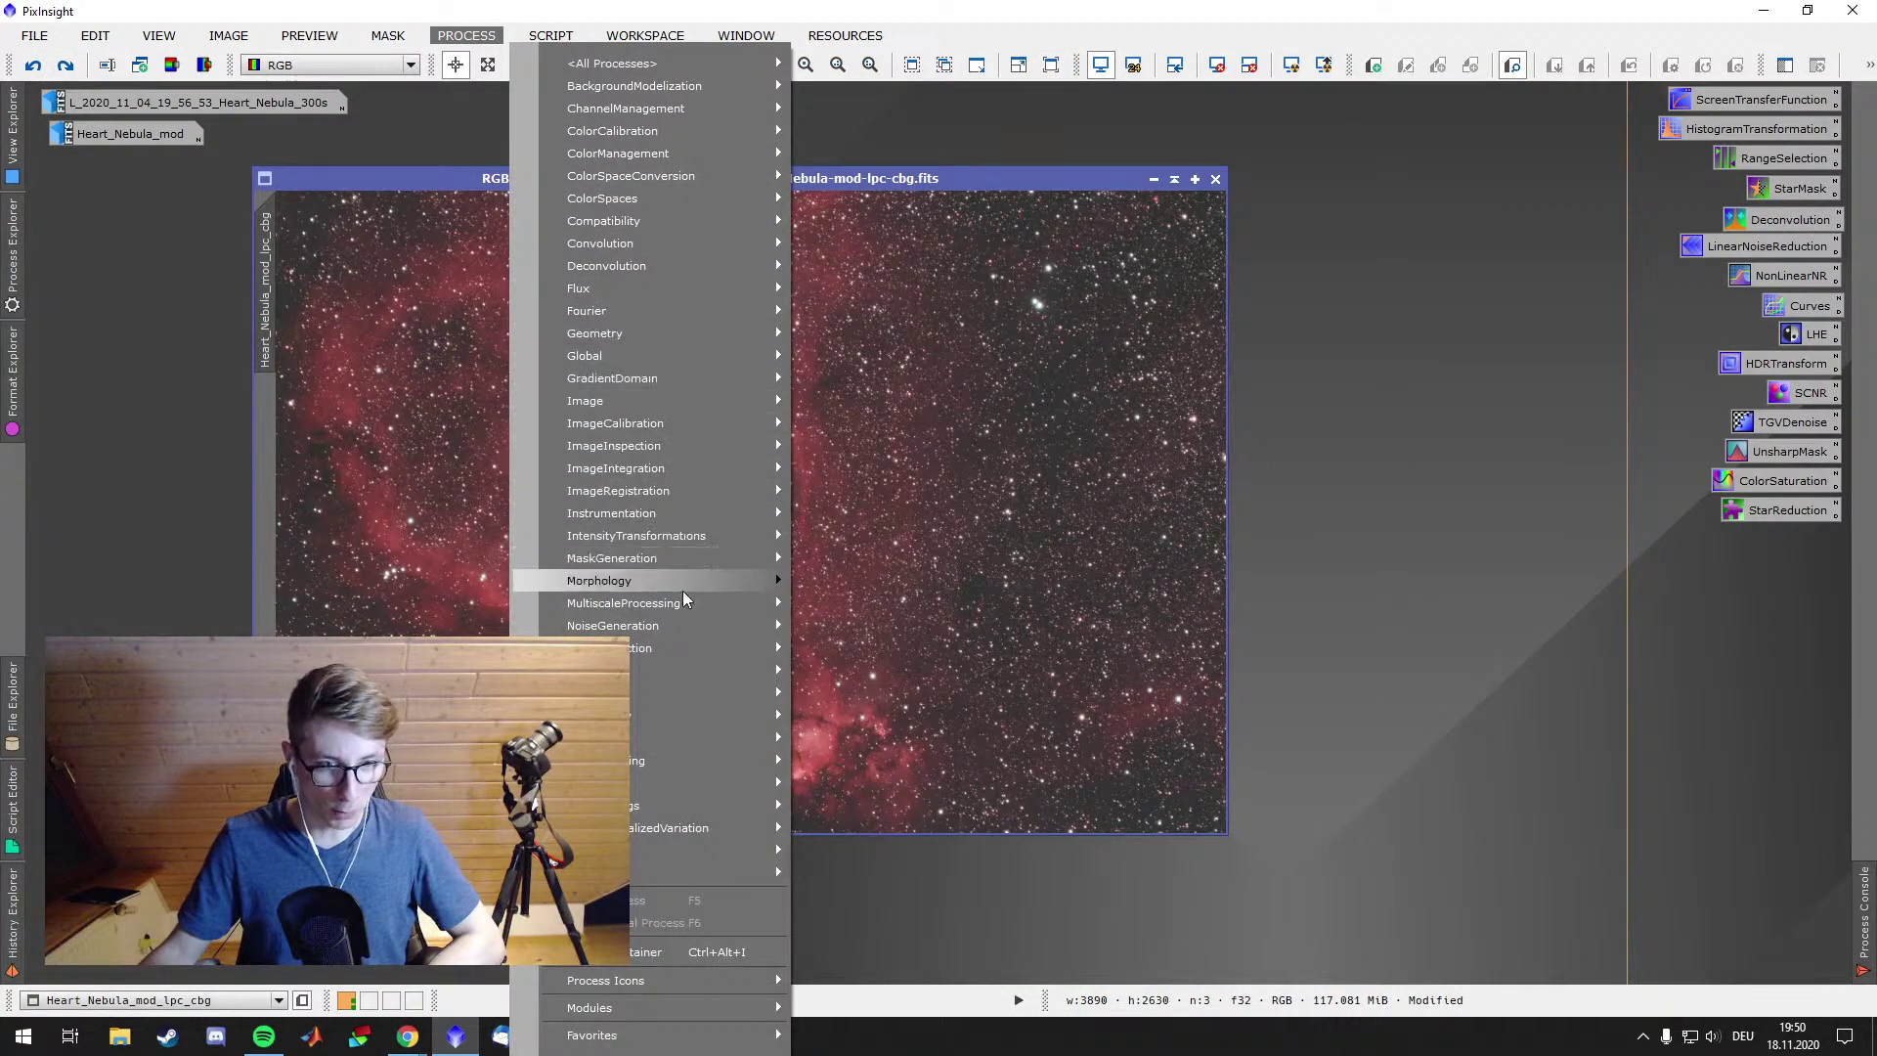
{"action": "mouse_move", "coordinate": [706, 873]}
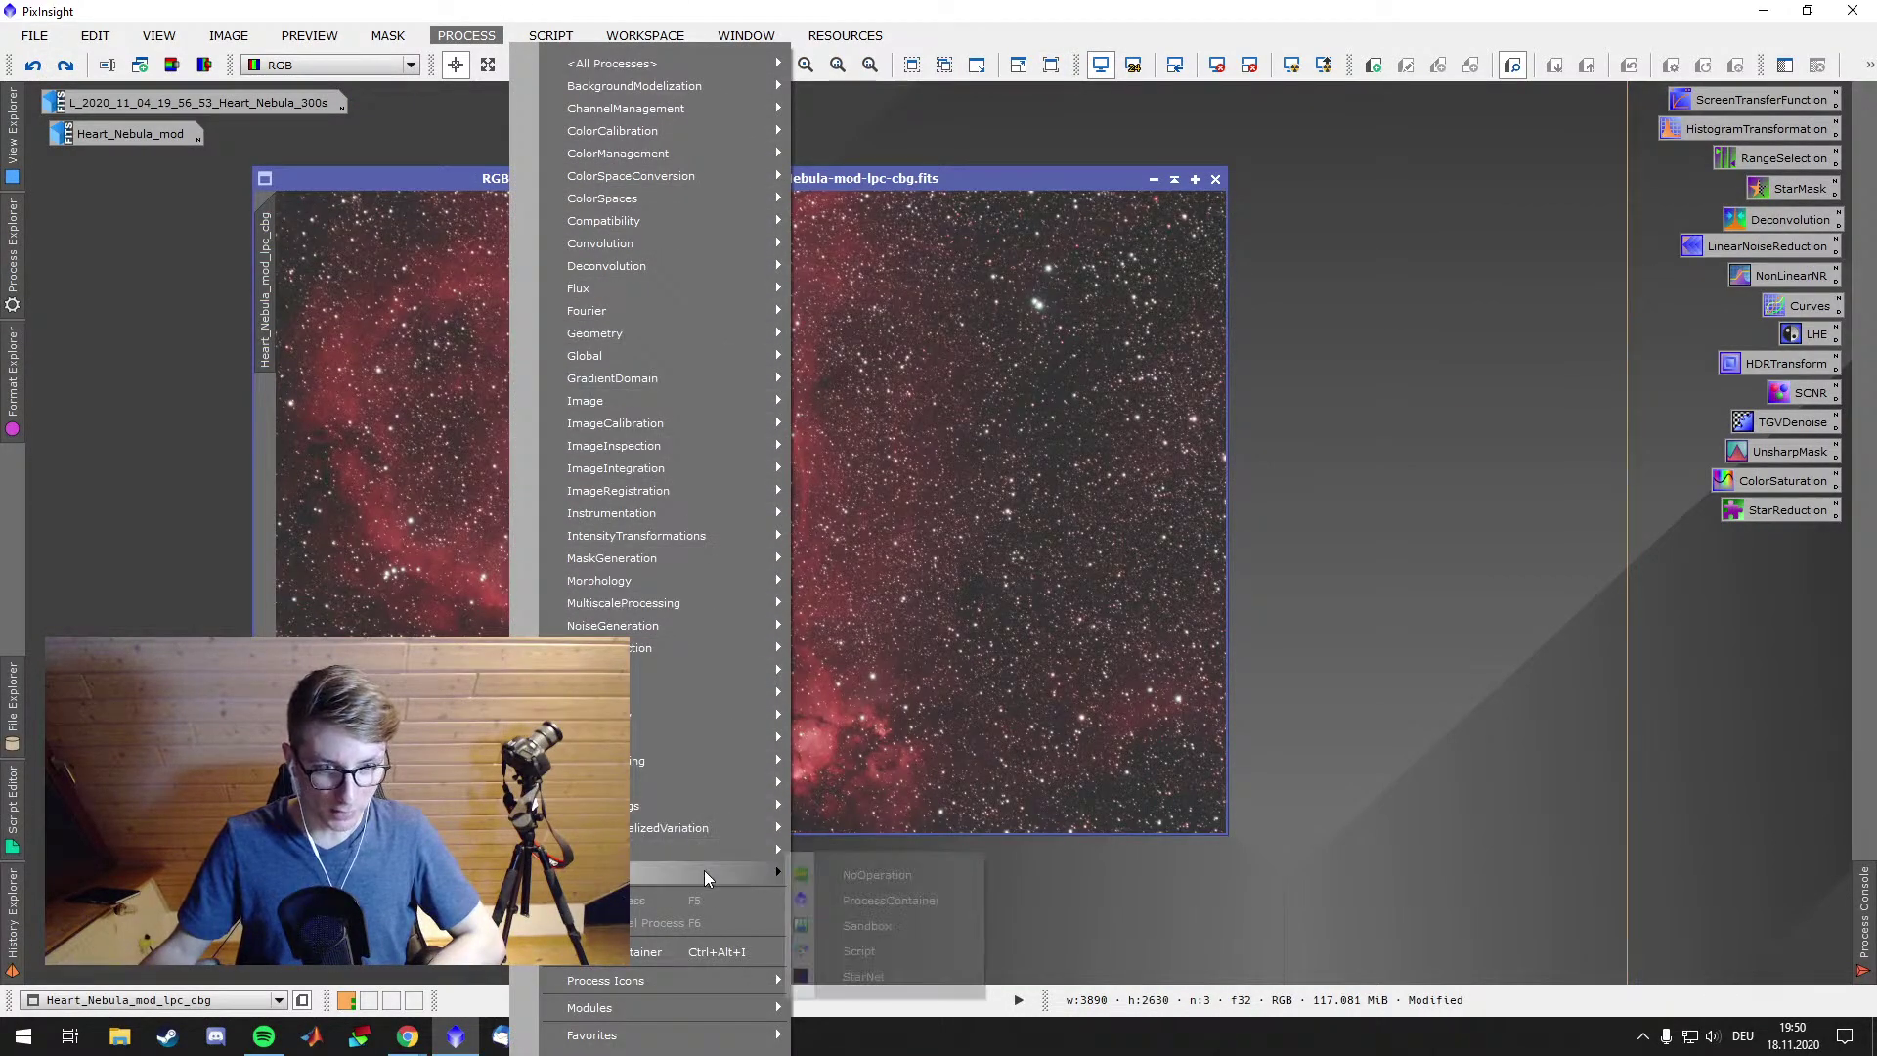
{"action": "left_click", "coordinate": [890, 977]}
{"action": "left_click_drag", "start_coordinate": [1219, 133], "coordinate": [1438, 150]}
{"action": "left_click", "coordinate": [1399, 197]}
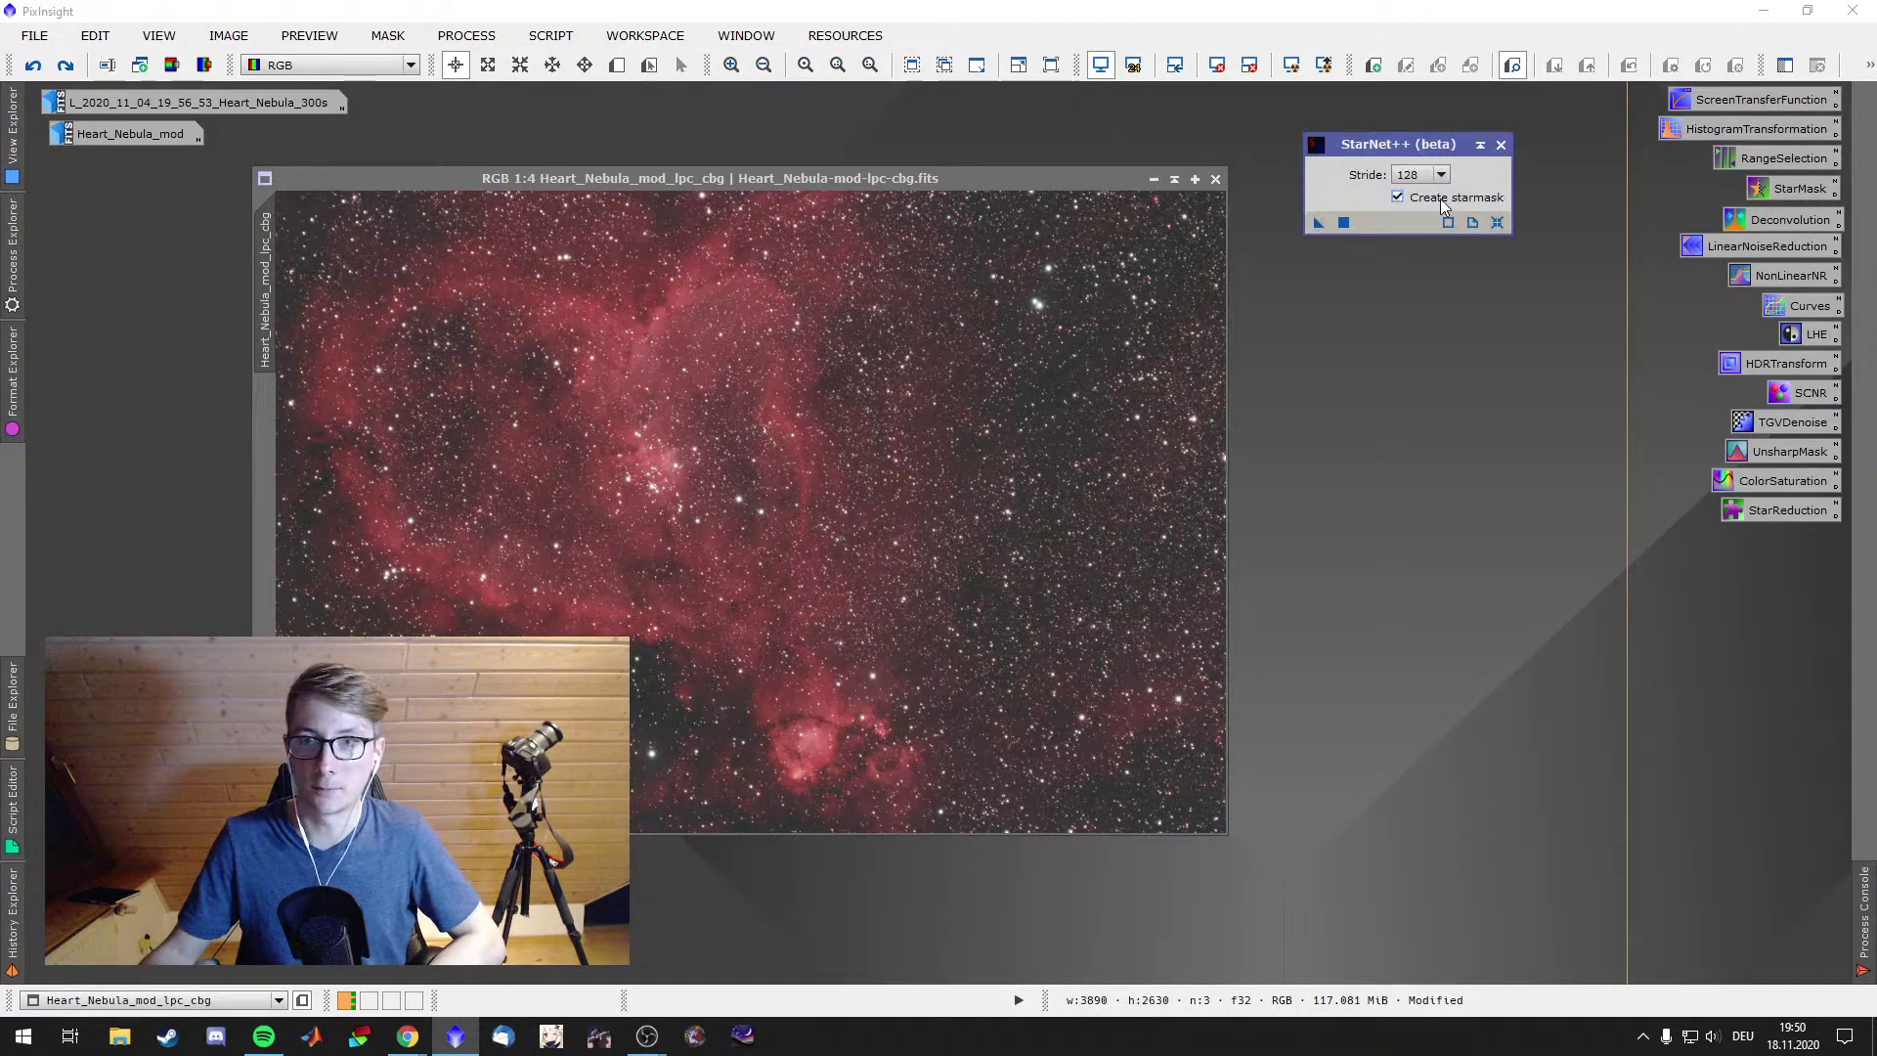
{"action": "left_click_drag", "start_coordinate": [264, 294], "coordinate": [338, 244]}
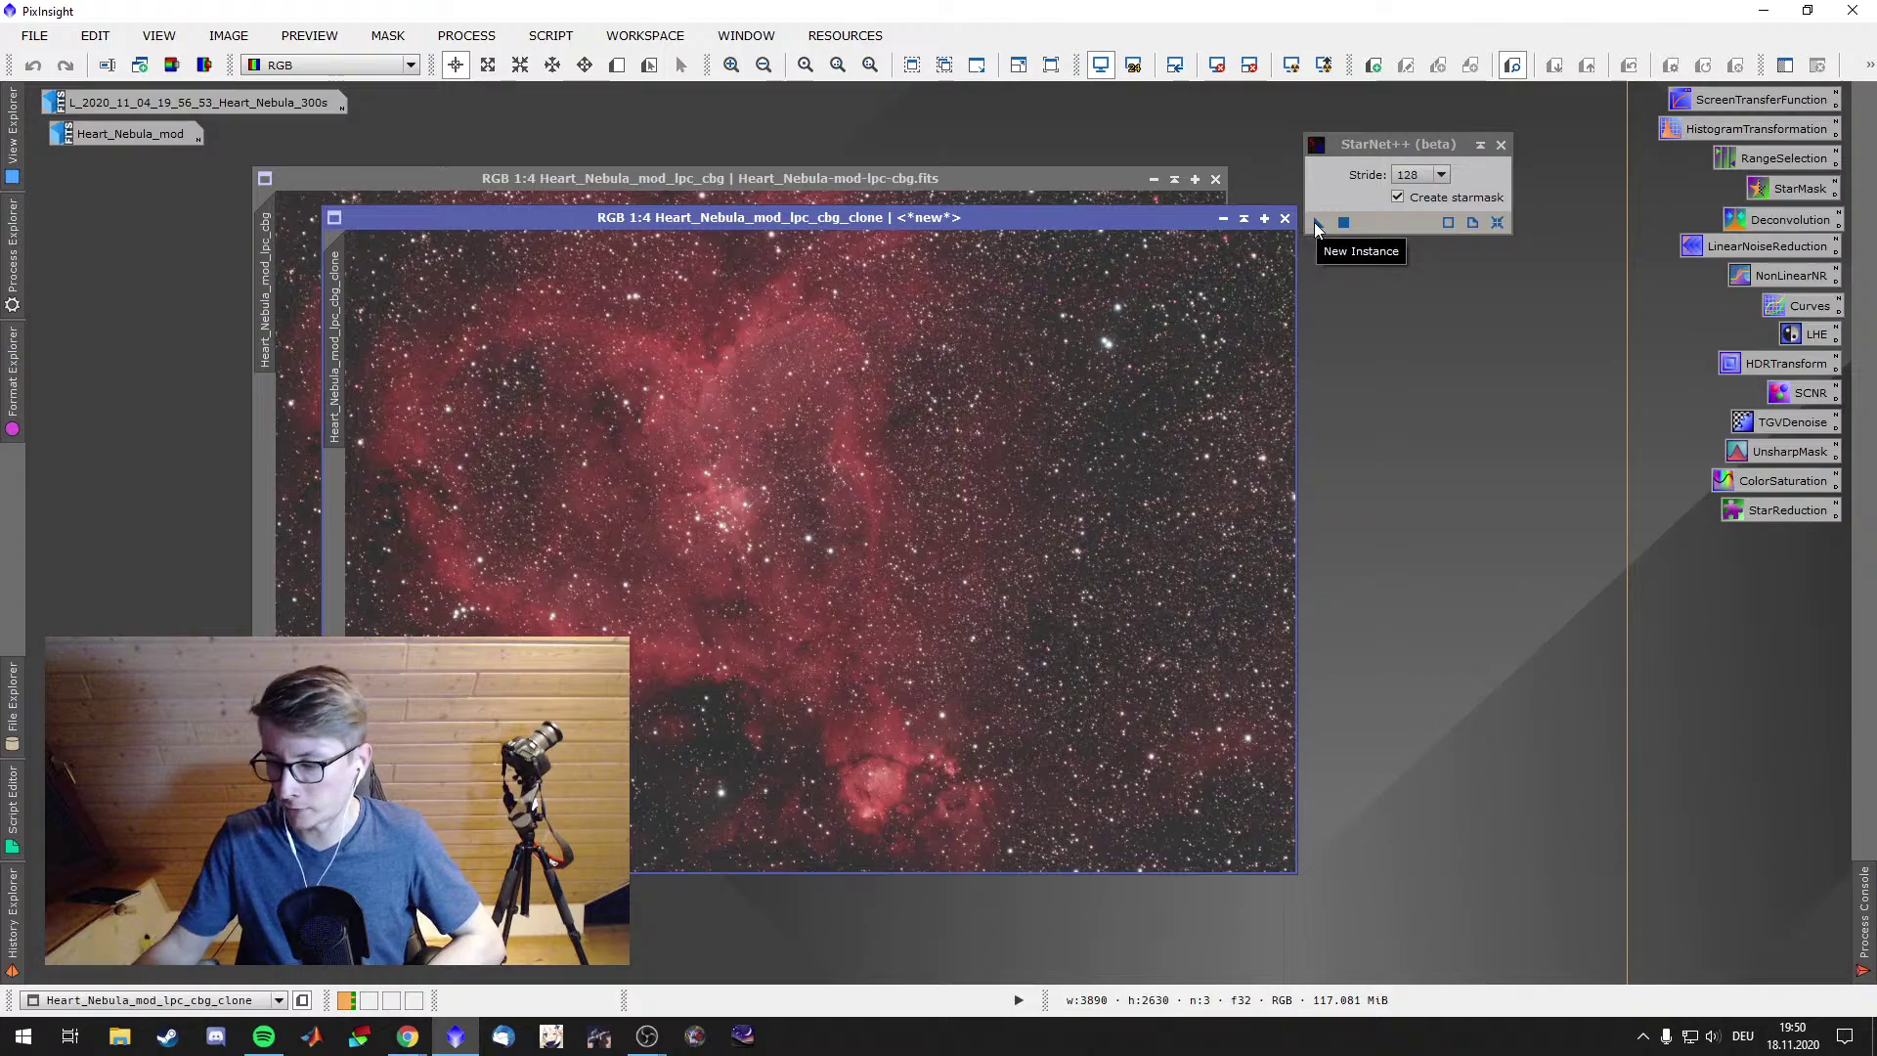
{"action": "left_click_drag", "start_coordinate": [1316, 226], "coordinate": [1132, 376]}
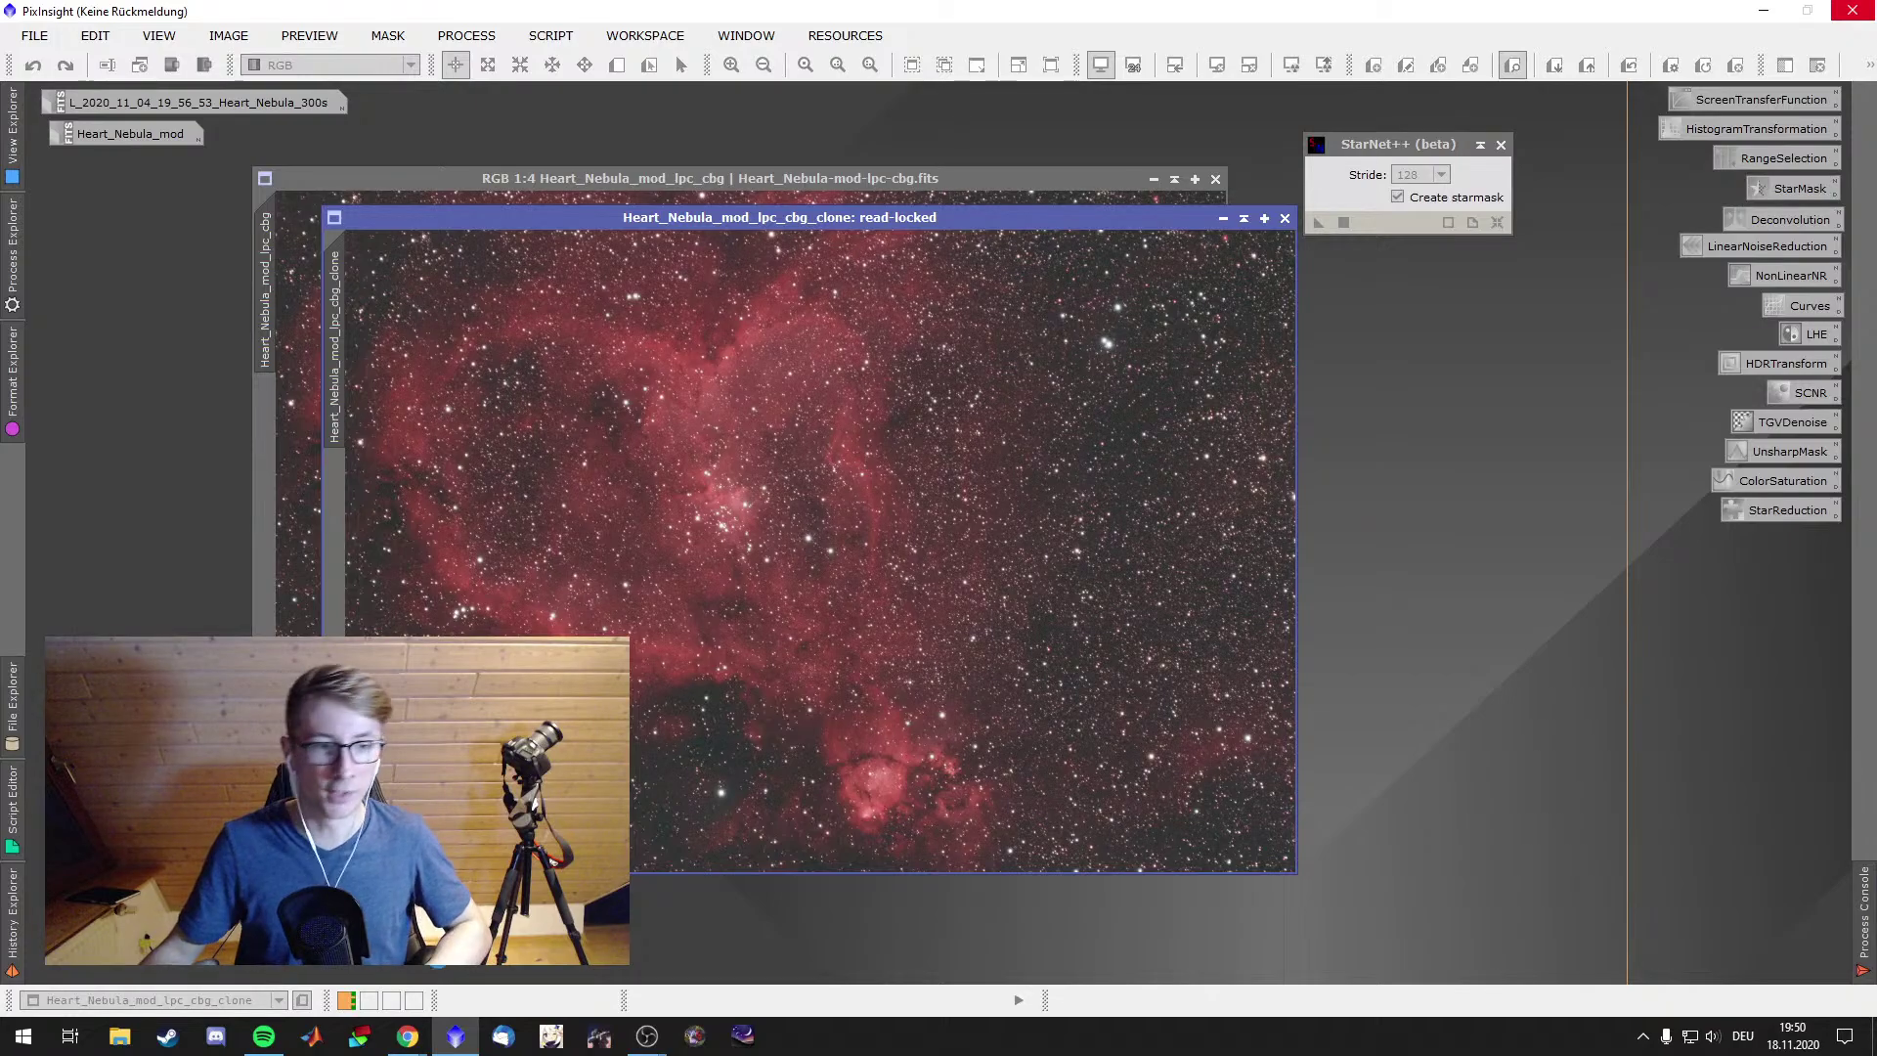
Switch to Chrome, close the Astroshop telescope product page and bring up the 61EDPH II Google results
{"action": "mouse_move", "coordinate": [409, 1039]}
{"action": "left_click", "coordinate": [391, 973]}
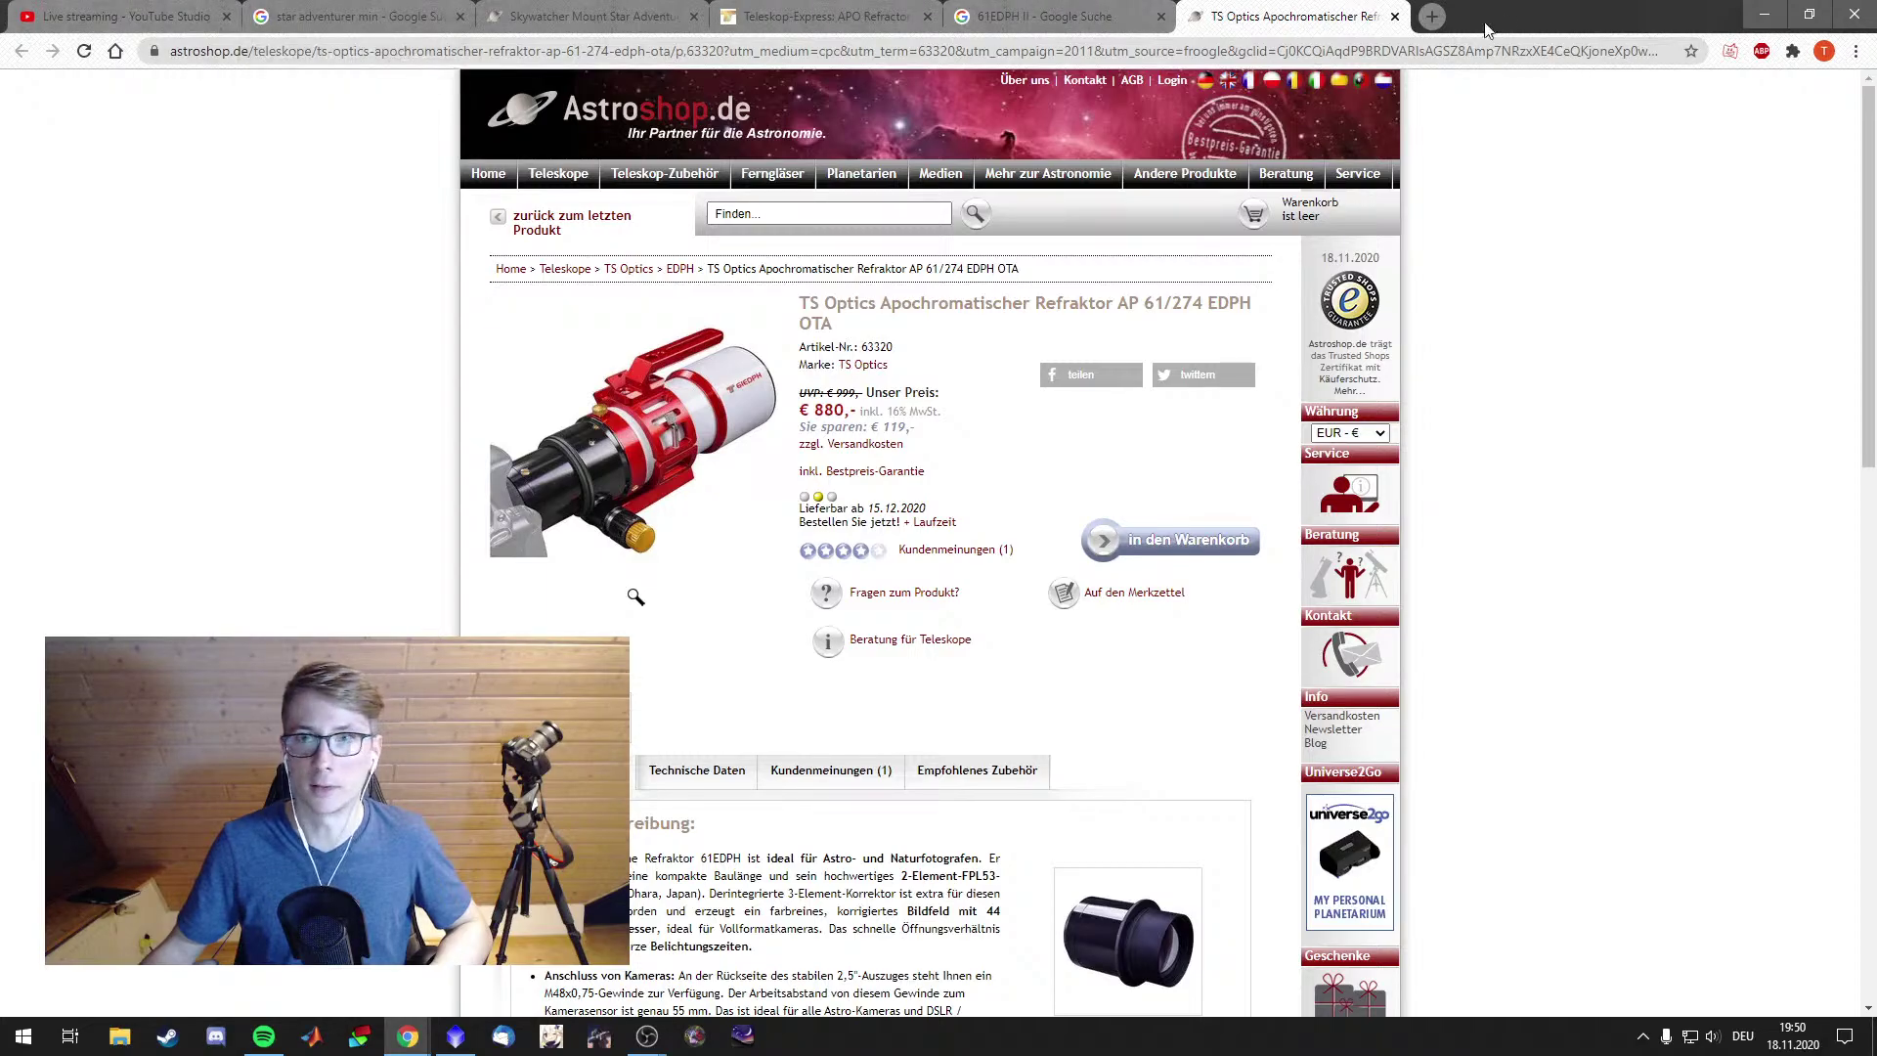
{"action": "left_click", "coordinate": [1855, 14]}
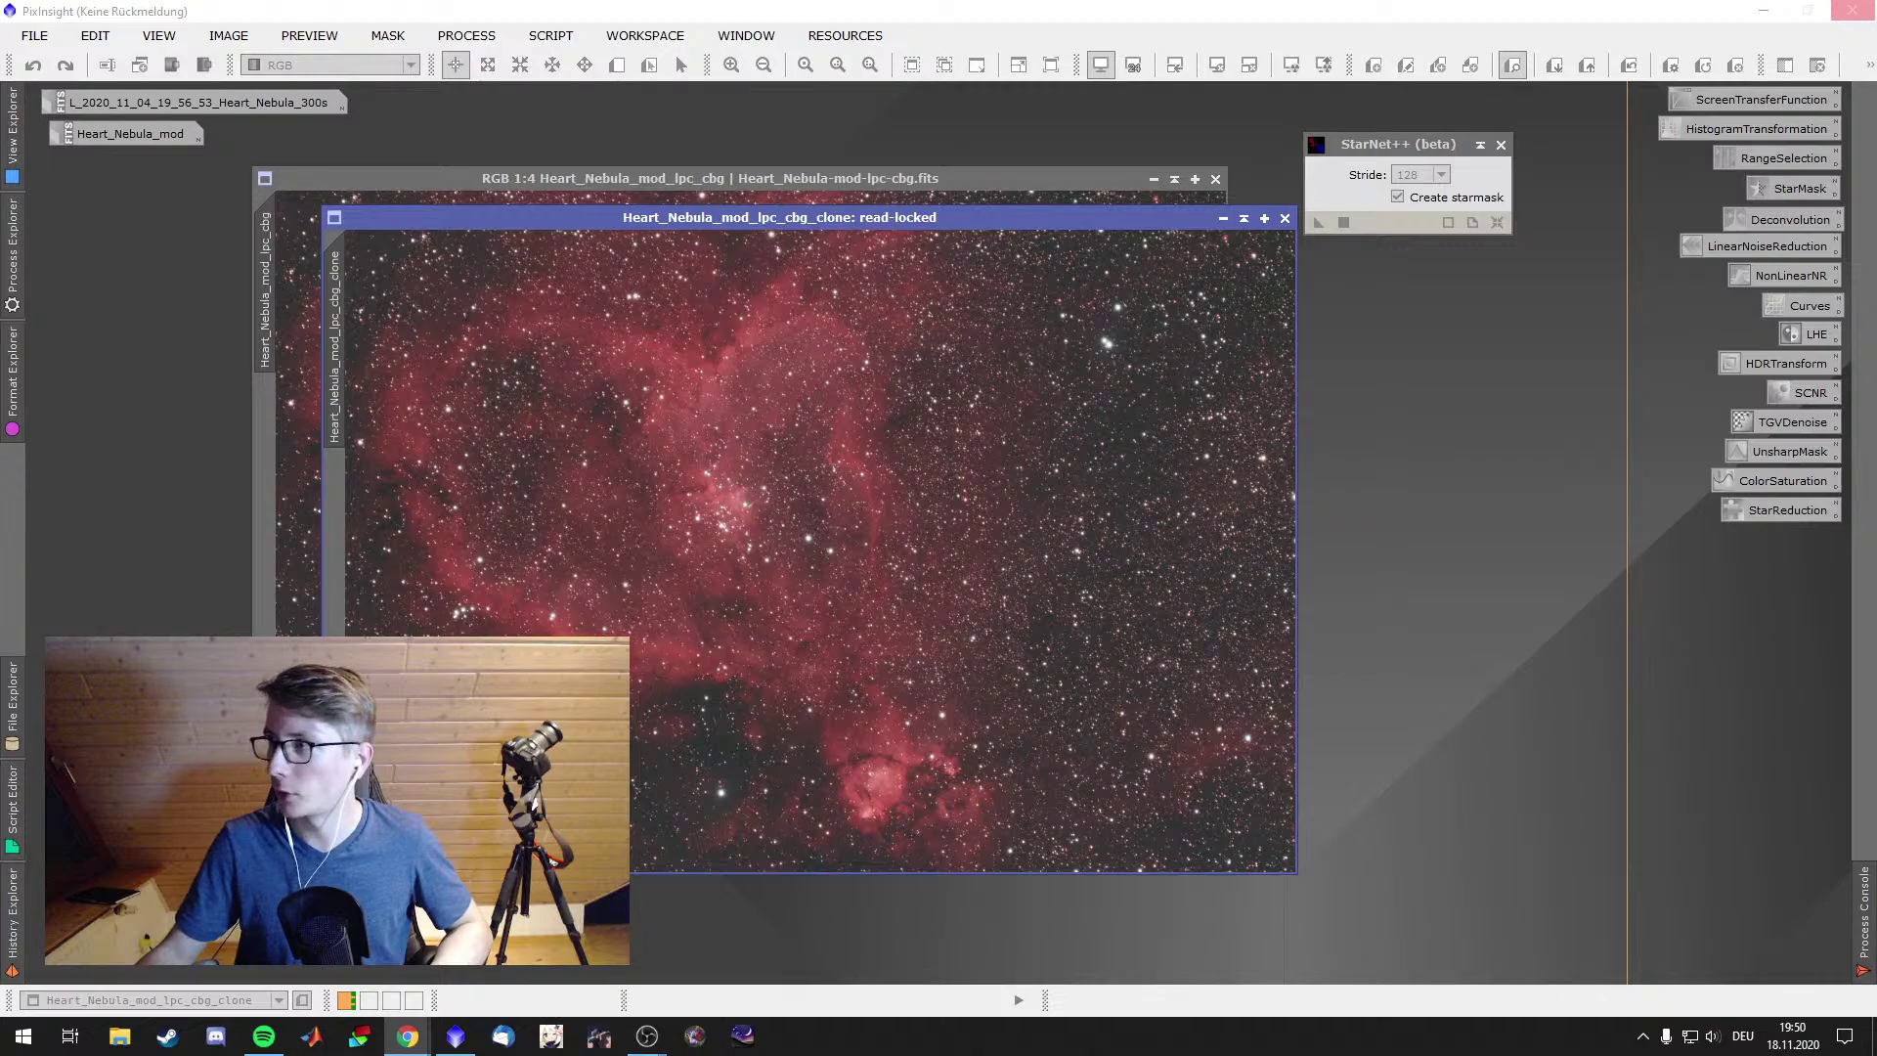
{"action": "left_click_drag", "start_coordinate": [1876, 96], "coordinate": [1359, 1]}
{"action": "left_click", "coordinate": [1262, 16]}
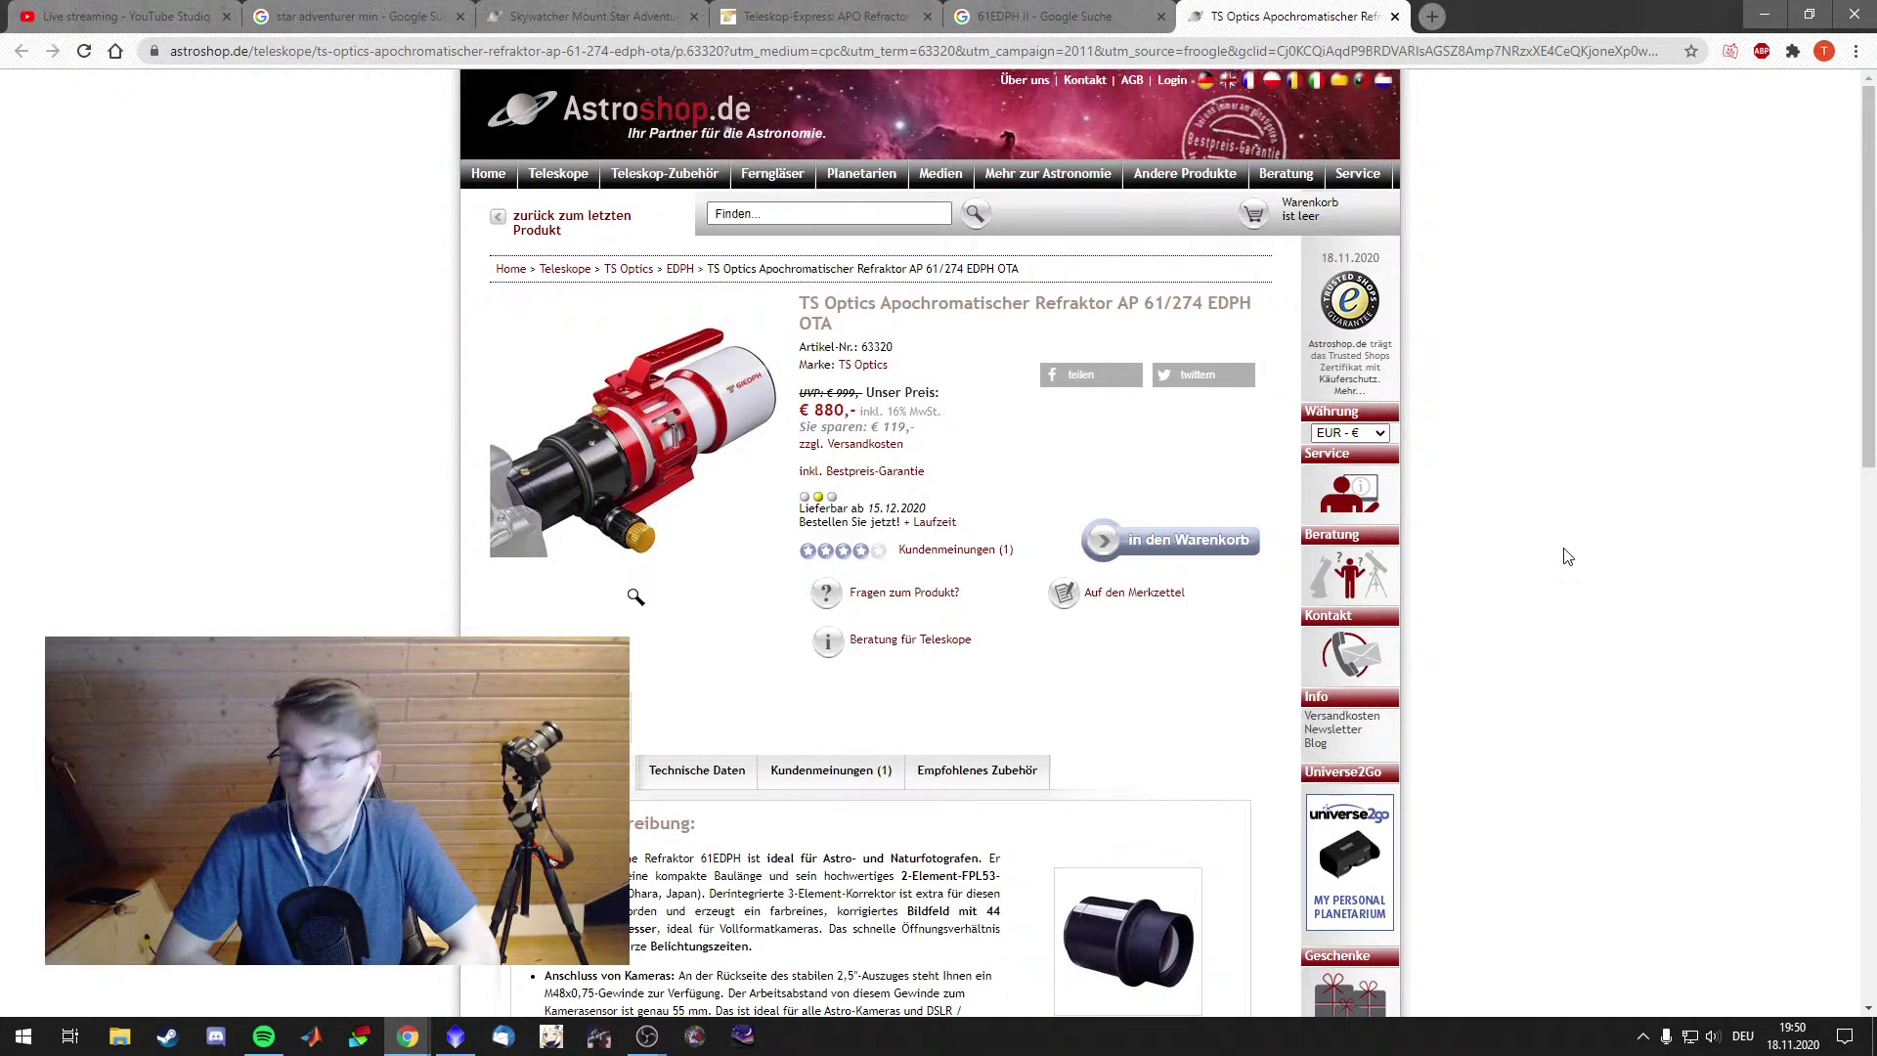
{"action": "left_click", "coordinate": [1395, 16]}
{"action": "left_click", "coordinate": [128, 15]}
{"action": "left_click", "coordinate": [1019, 16]}
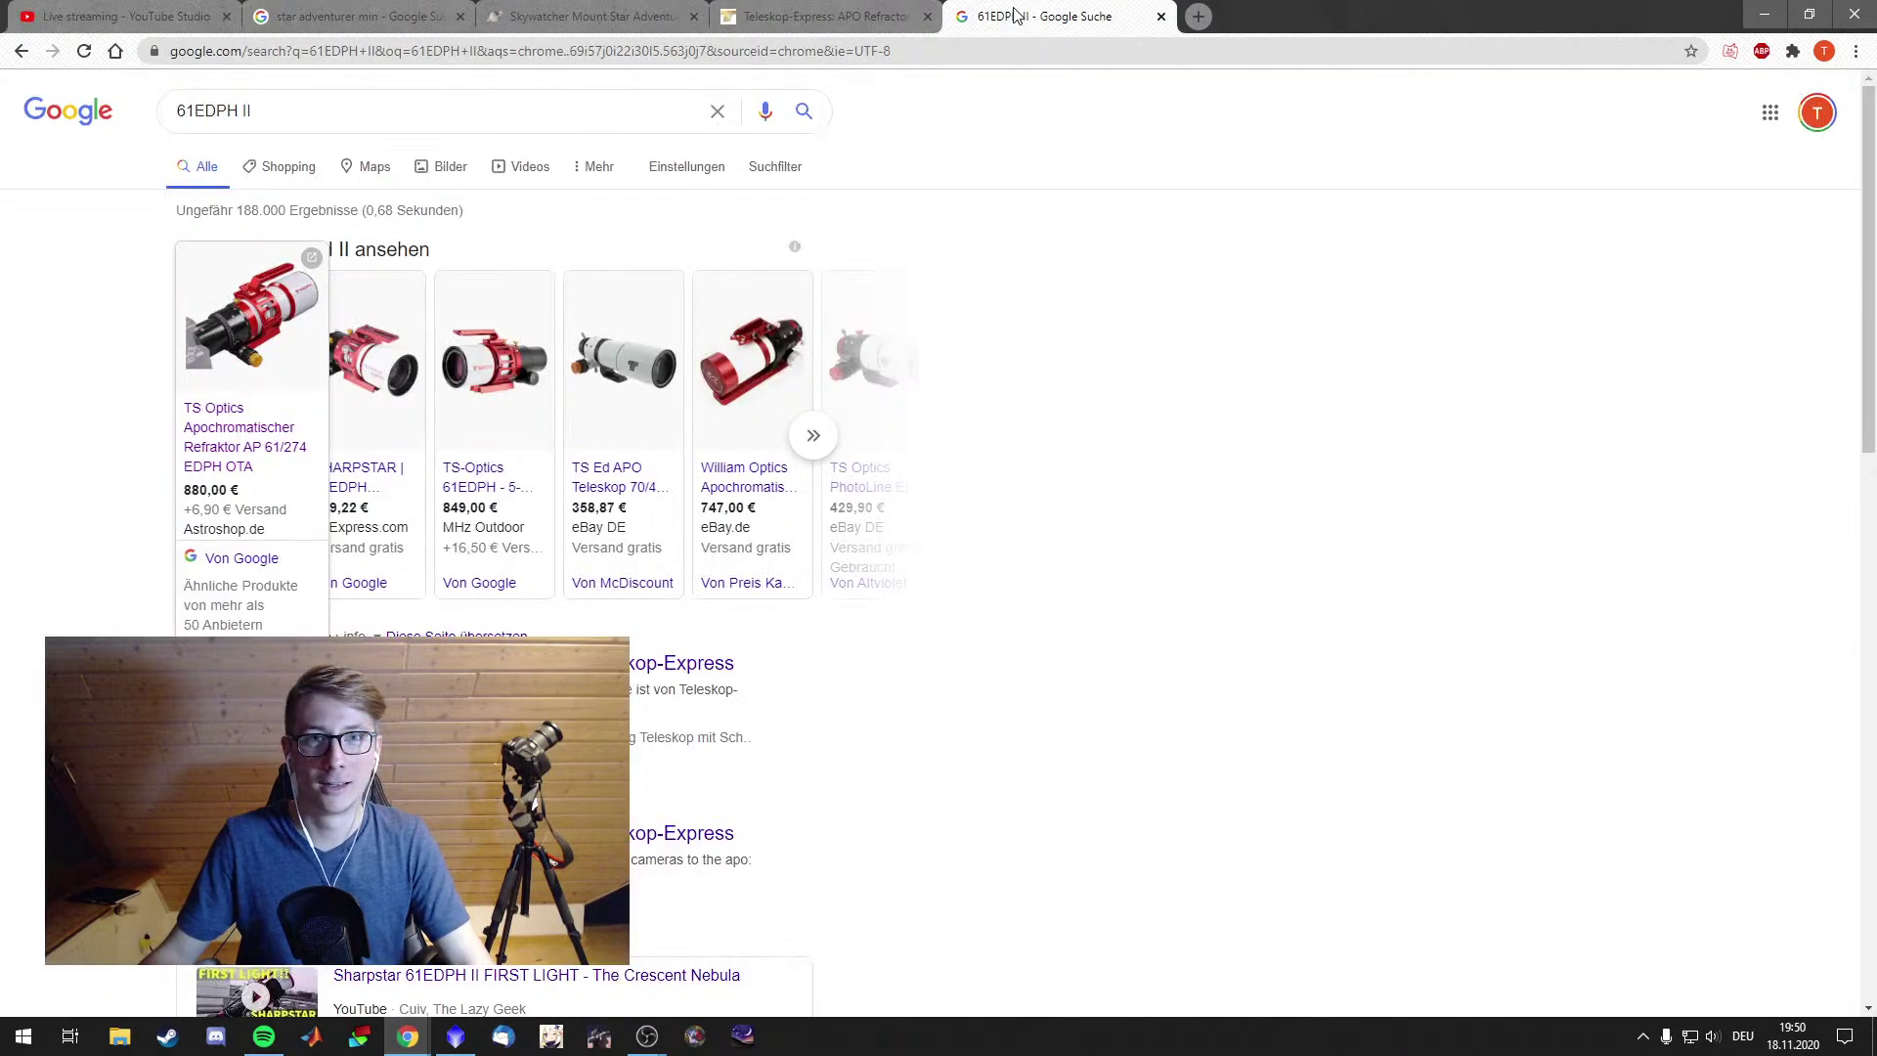
Go to youtube.com in the browser, view the 1000 subscriber special video, and close the browser window
{"action": "left_click", "coordinate": [1000, 50]}
{"action": "type", "text": "youtube.com"}
{"action": "key", "text": "Return"}
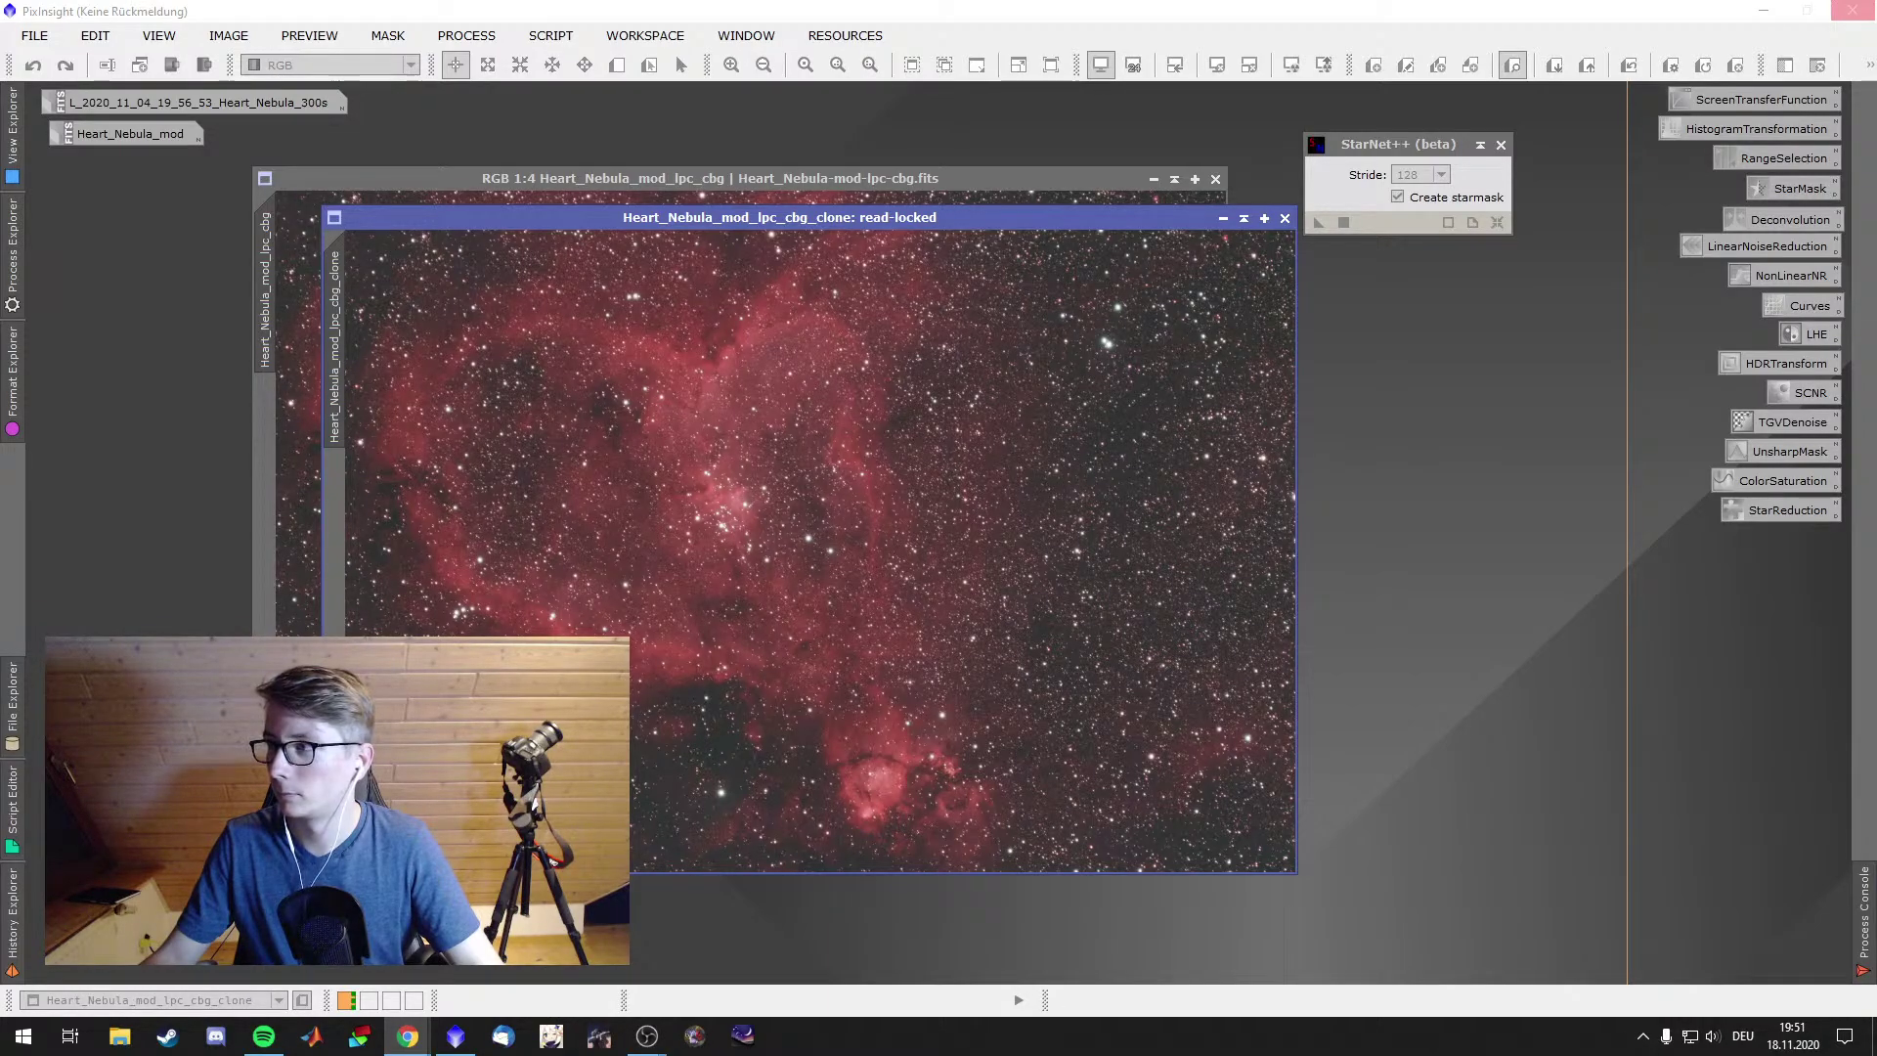
{"action": "key", "text": "alt+Tab"}
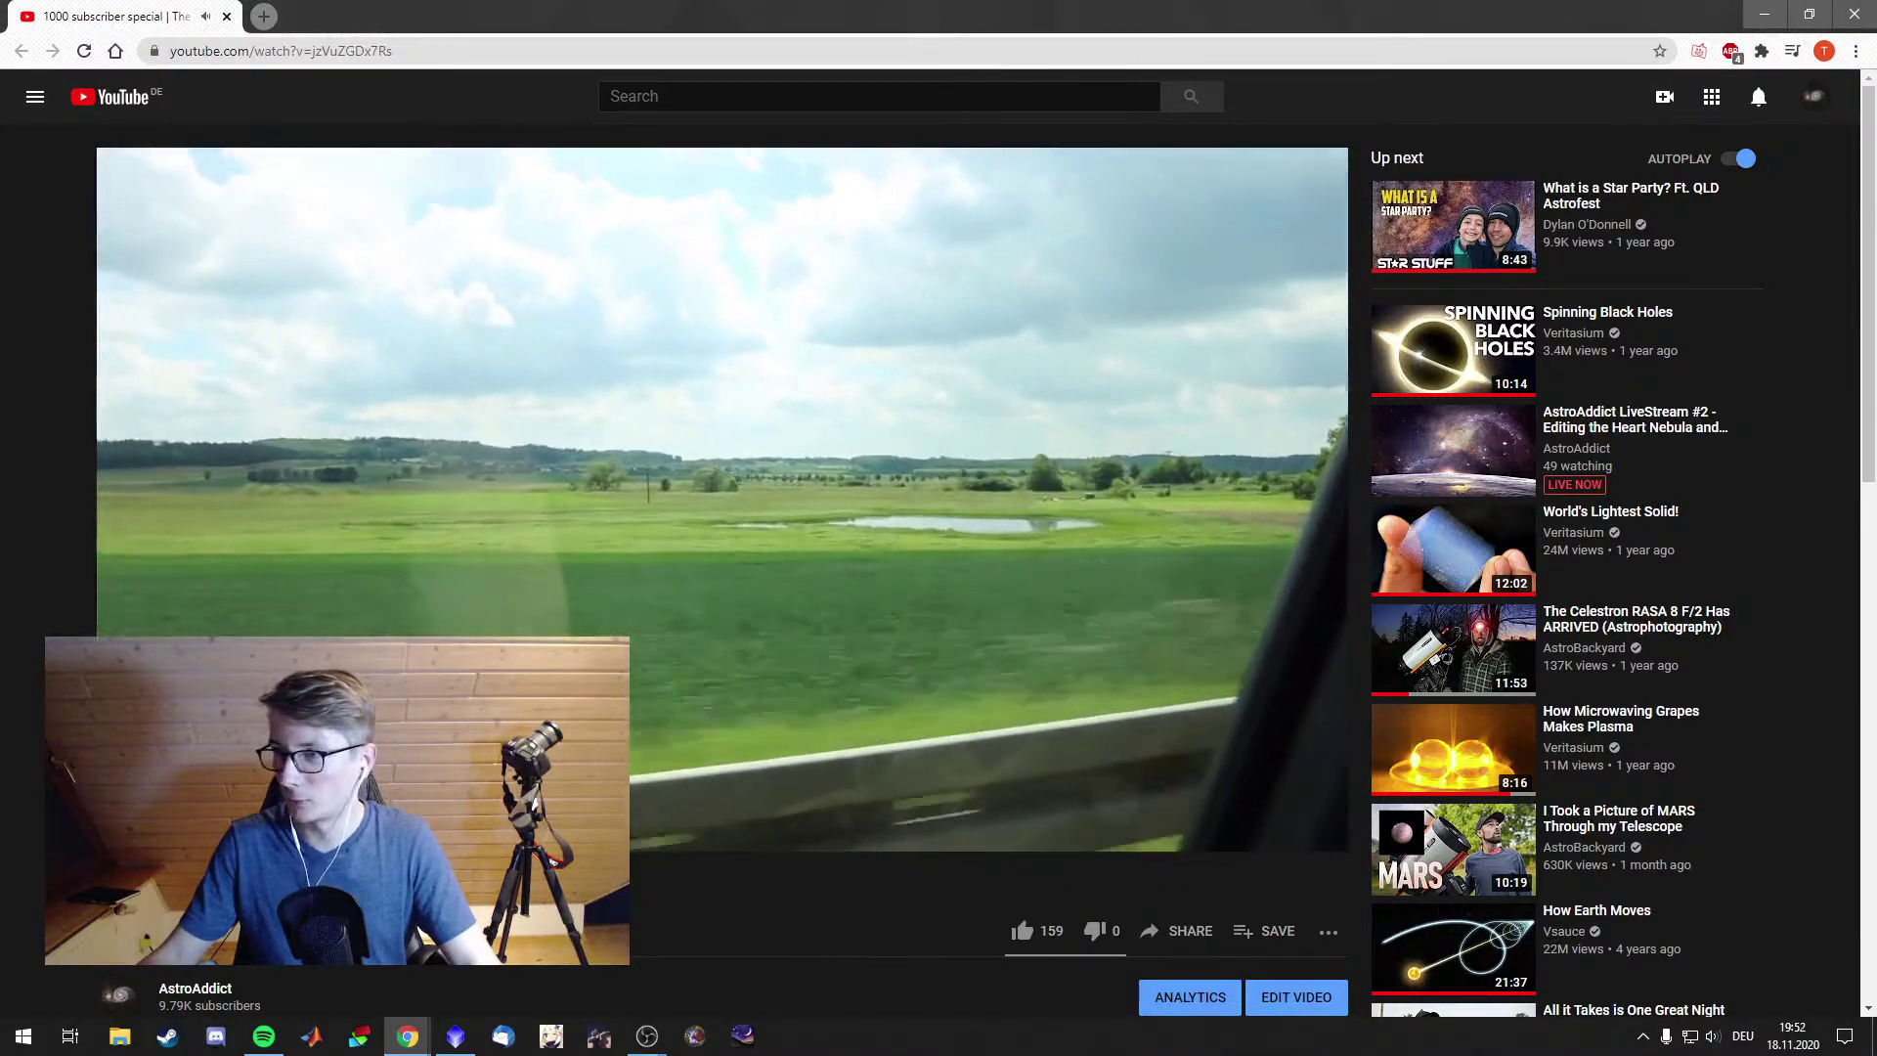
{"action": "mouse_move", "coordinate": [1499, 600]}
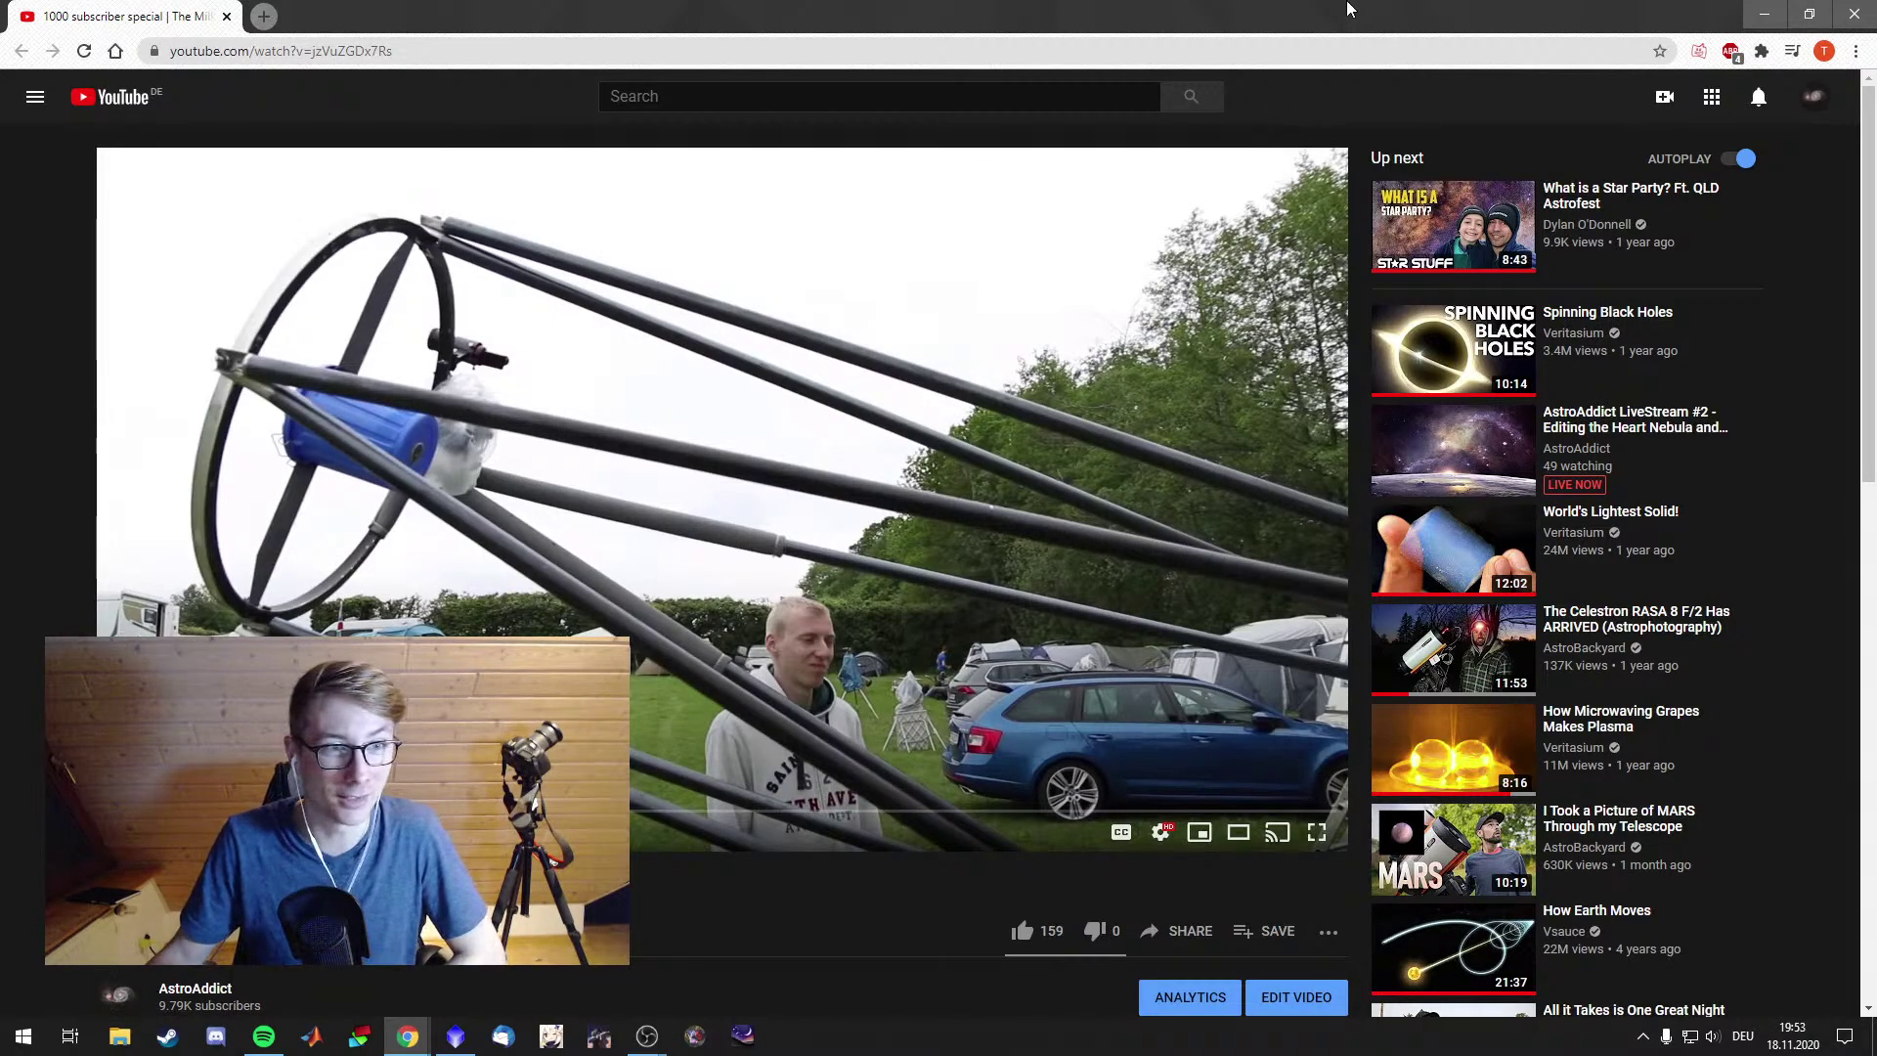
{"action": "left_click", "coordinate": [1855, 13]}
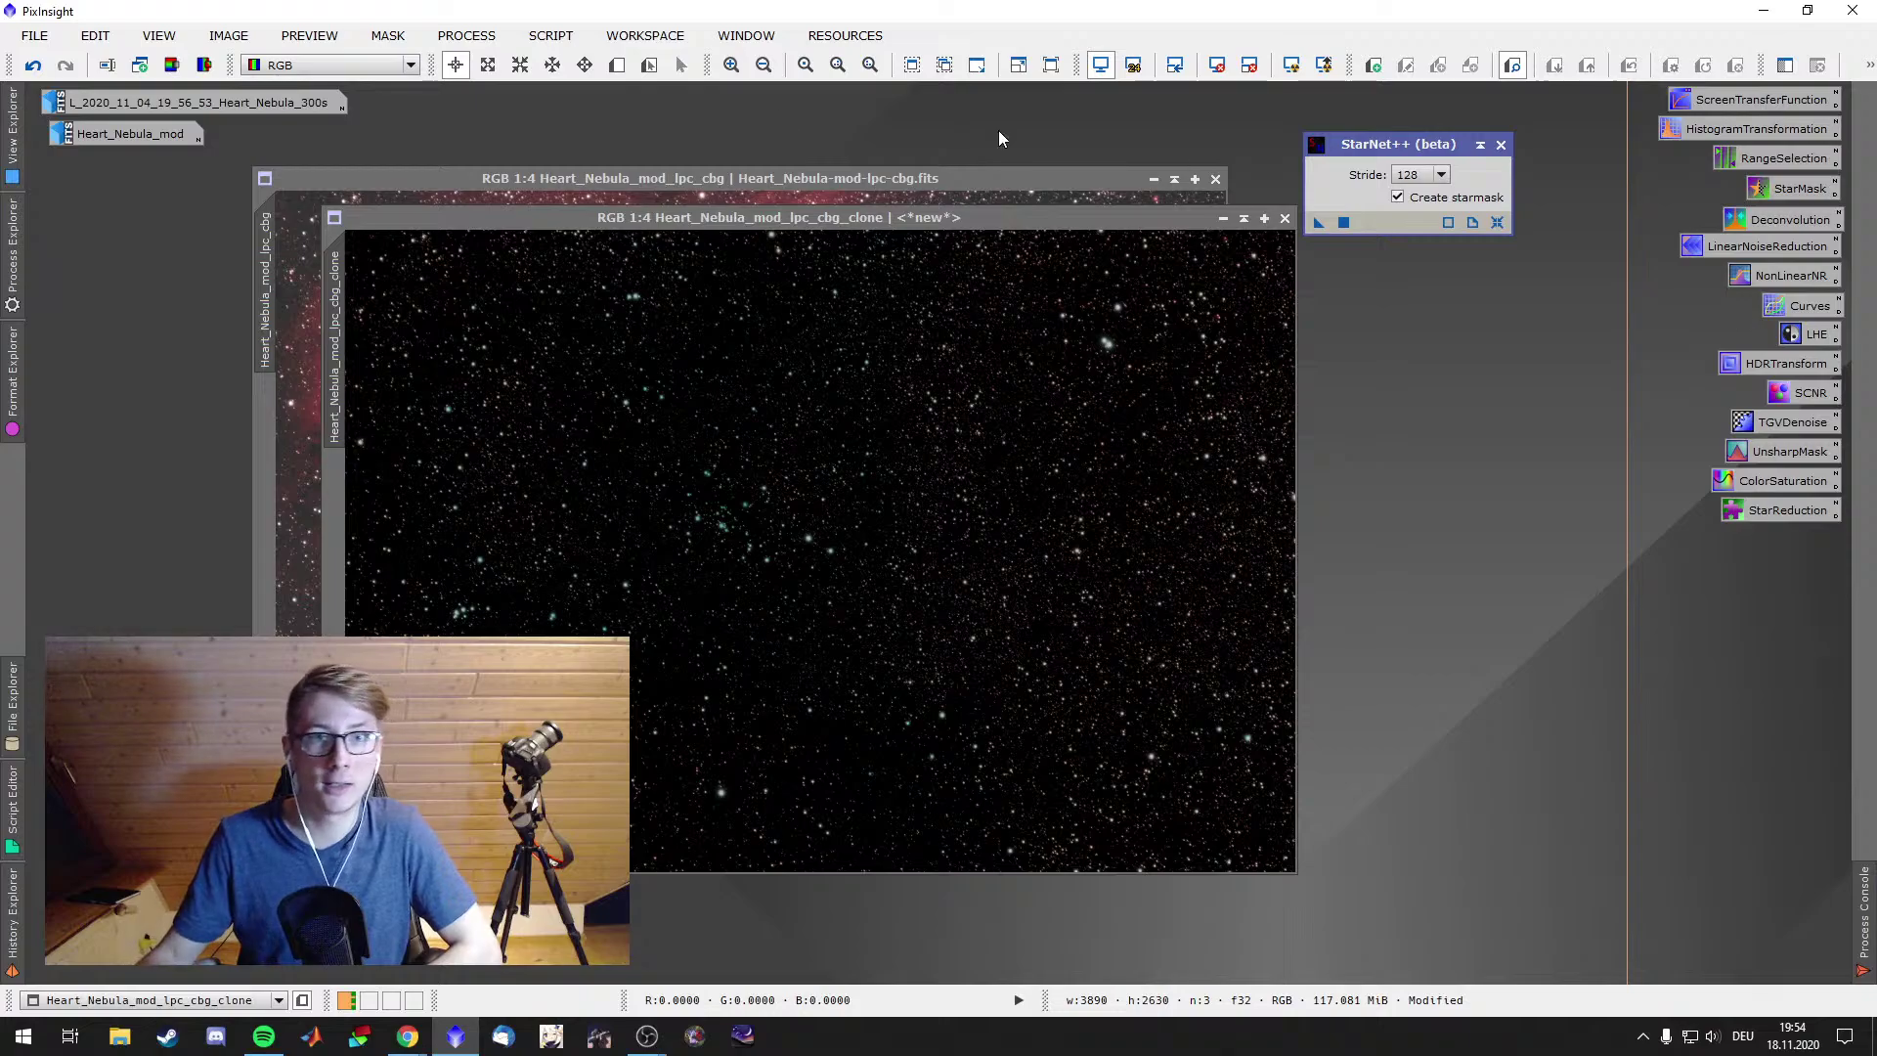
Compare the Heart_Nebula_mod_lpc_cbg image with its star-only clone, move the StarNet++ dialog clear of both, and leave the original in front
{"action": "left_click", "coordinate": [764, 178]}
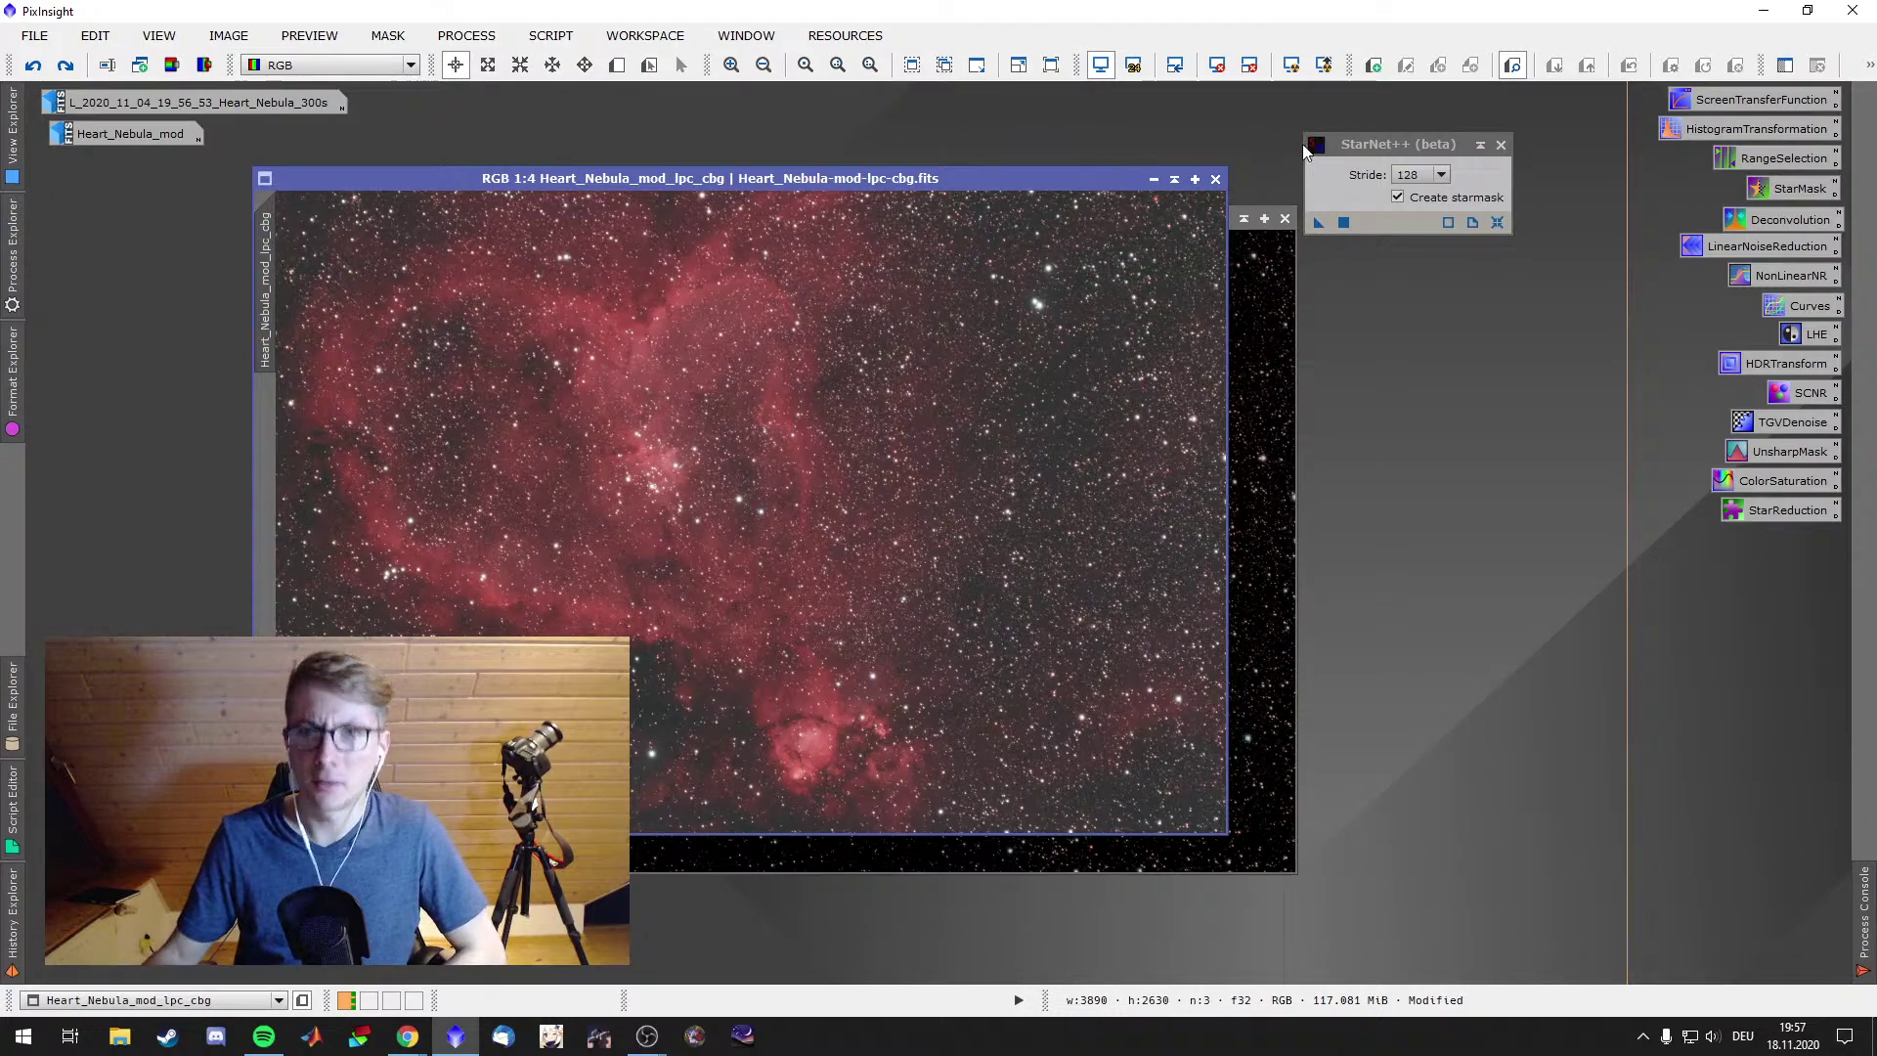
{"action": "left_click_drag", "start_coordinate": [1363, 148], "coordinate": [906, 416]}
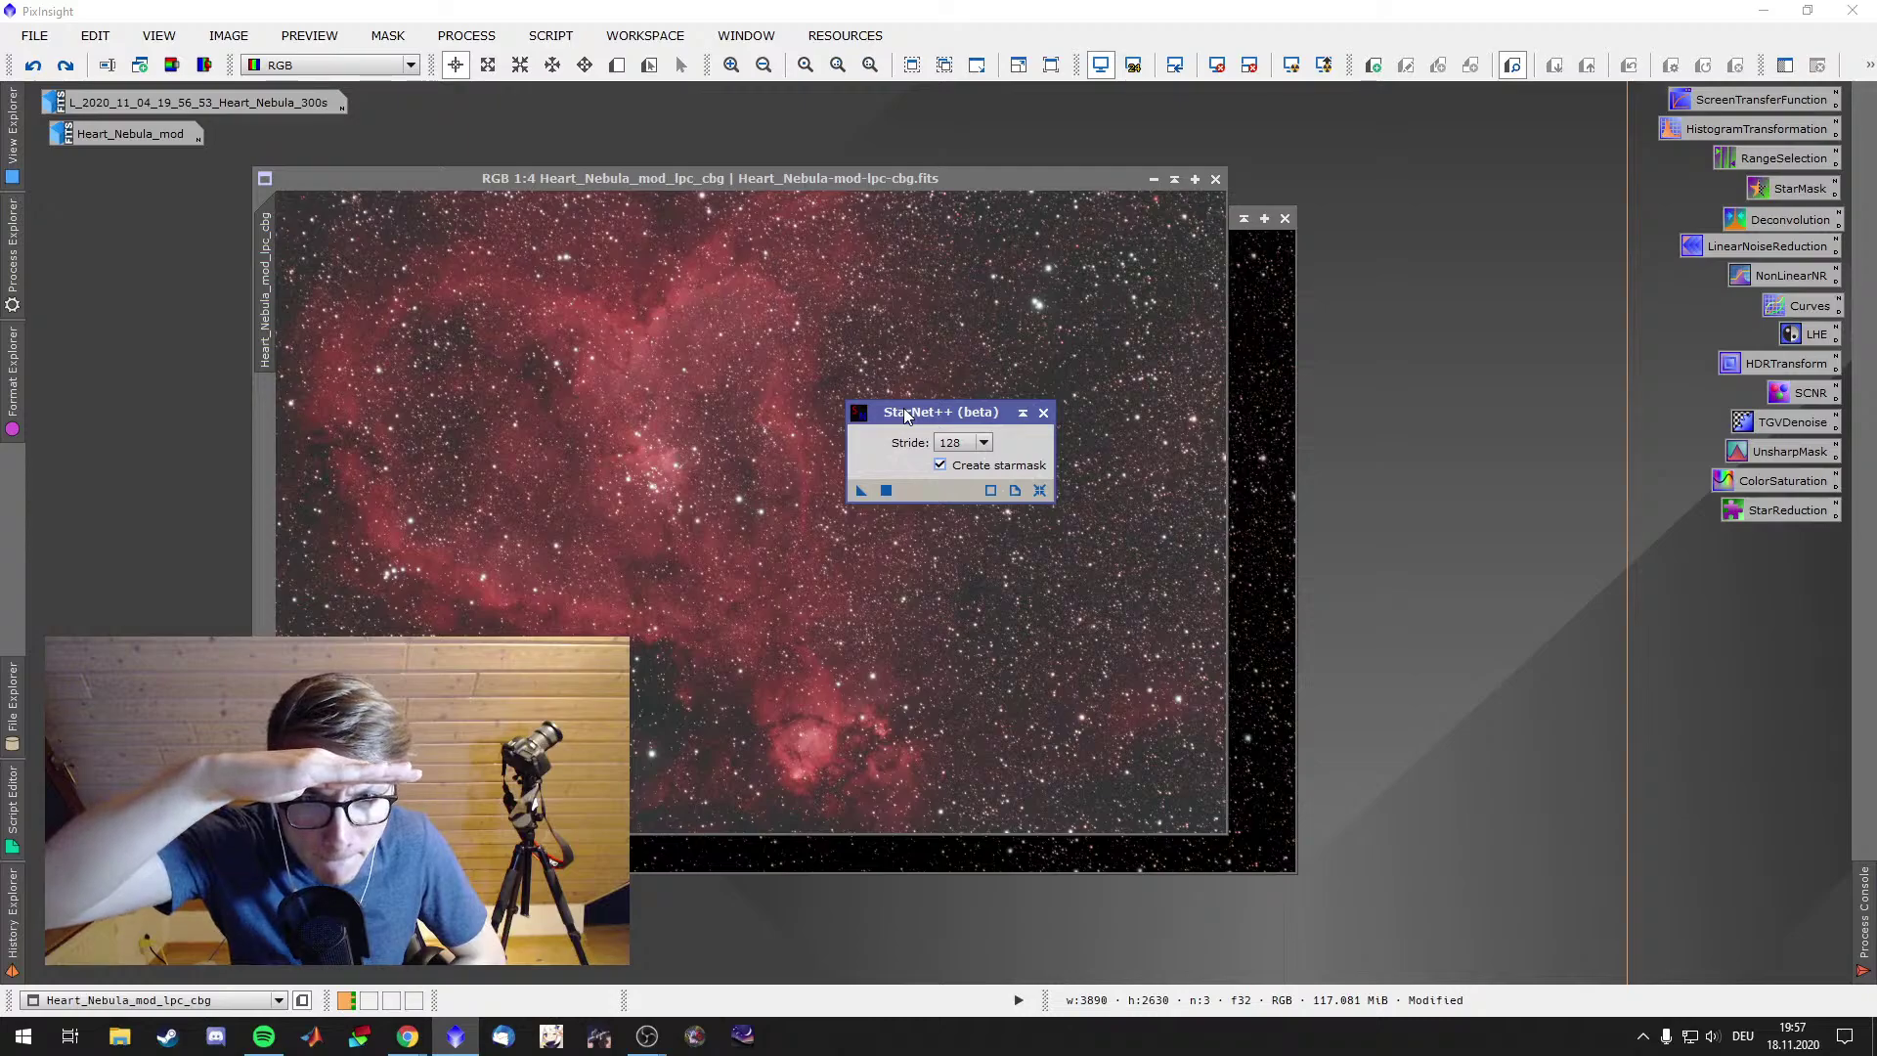
{"action": "left_click_drag", "start_coordinate": [906, 416], "coordinate": [1449, 133]}
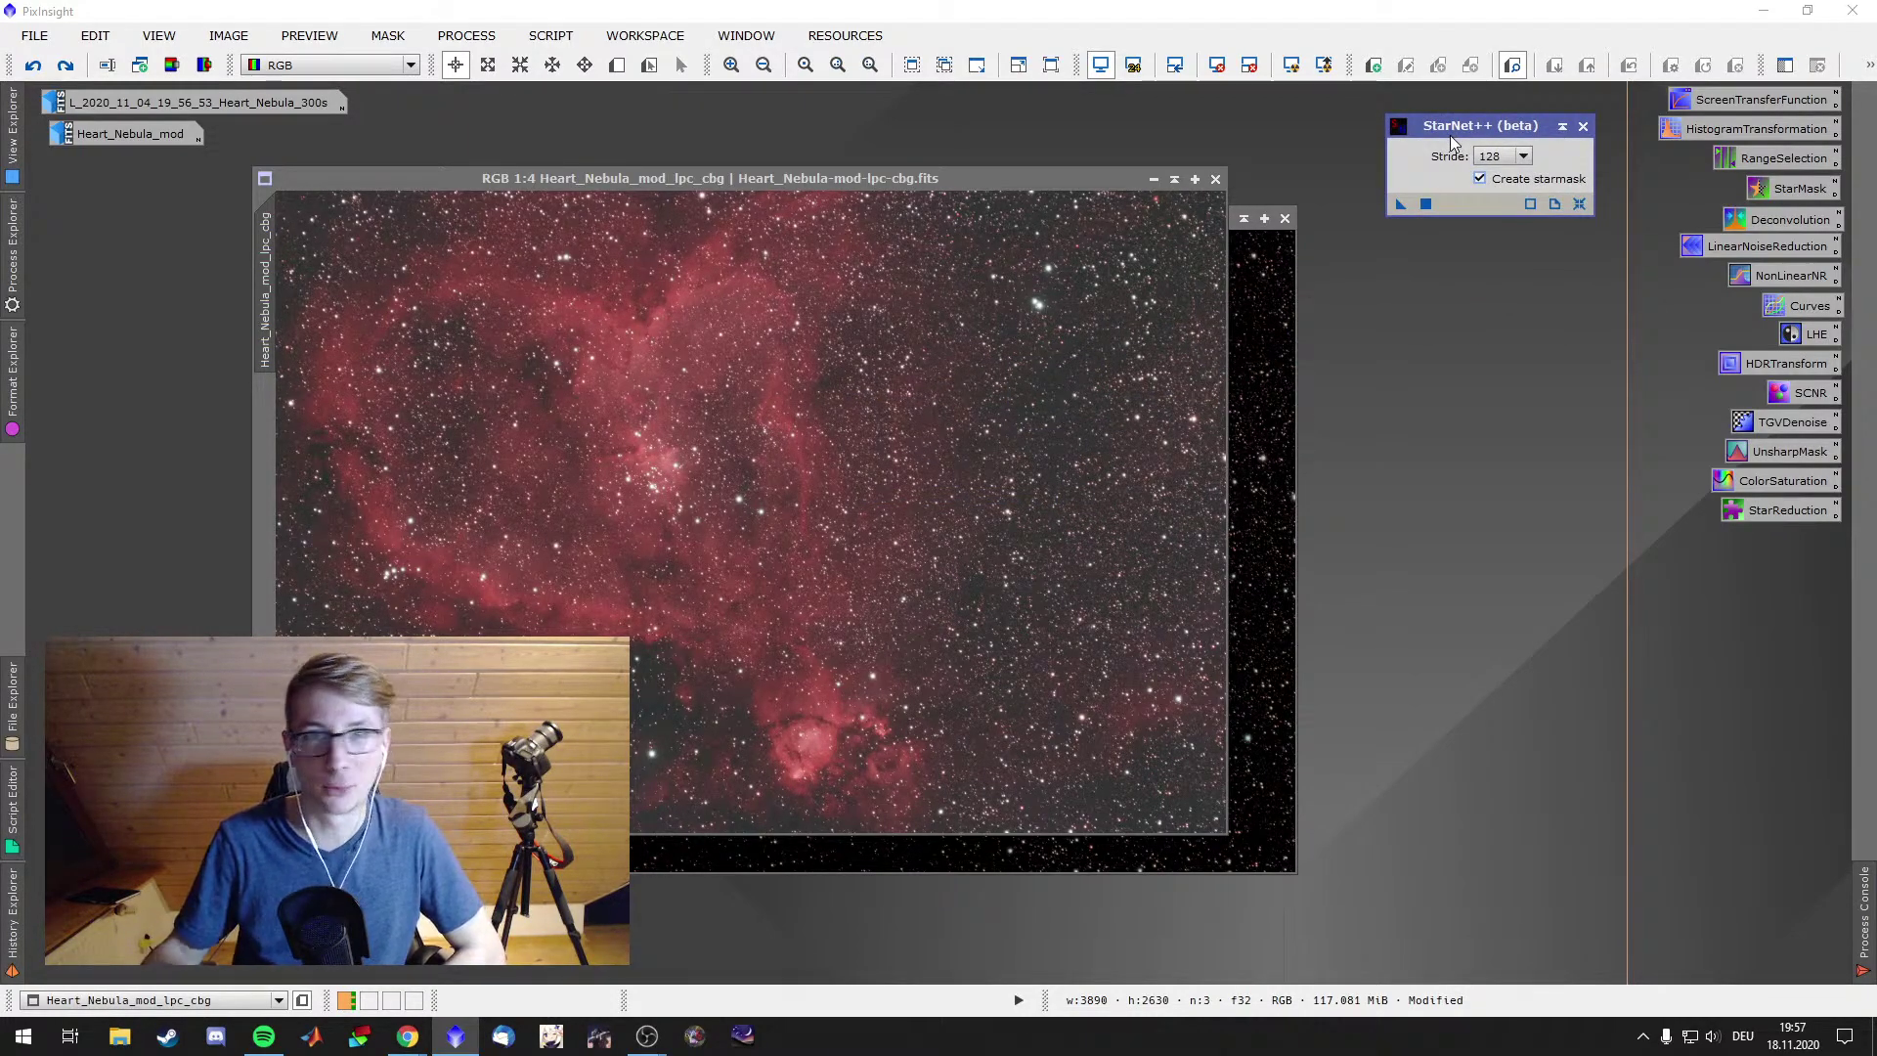
{"action": "key", "text": "ctrl+Tab"}
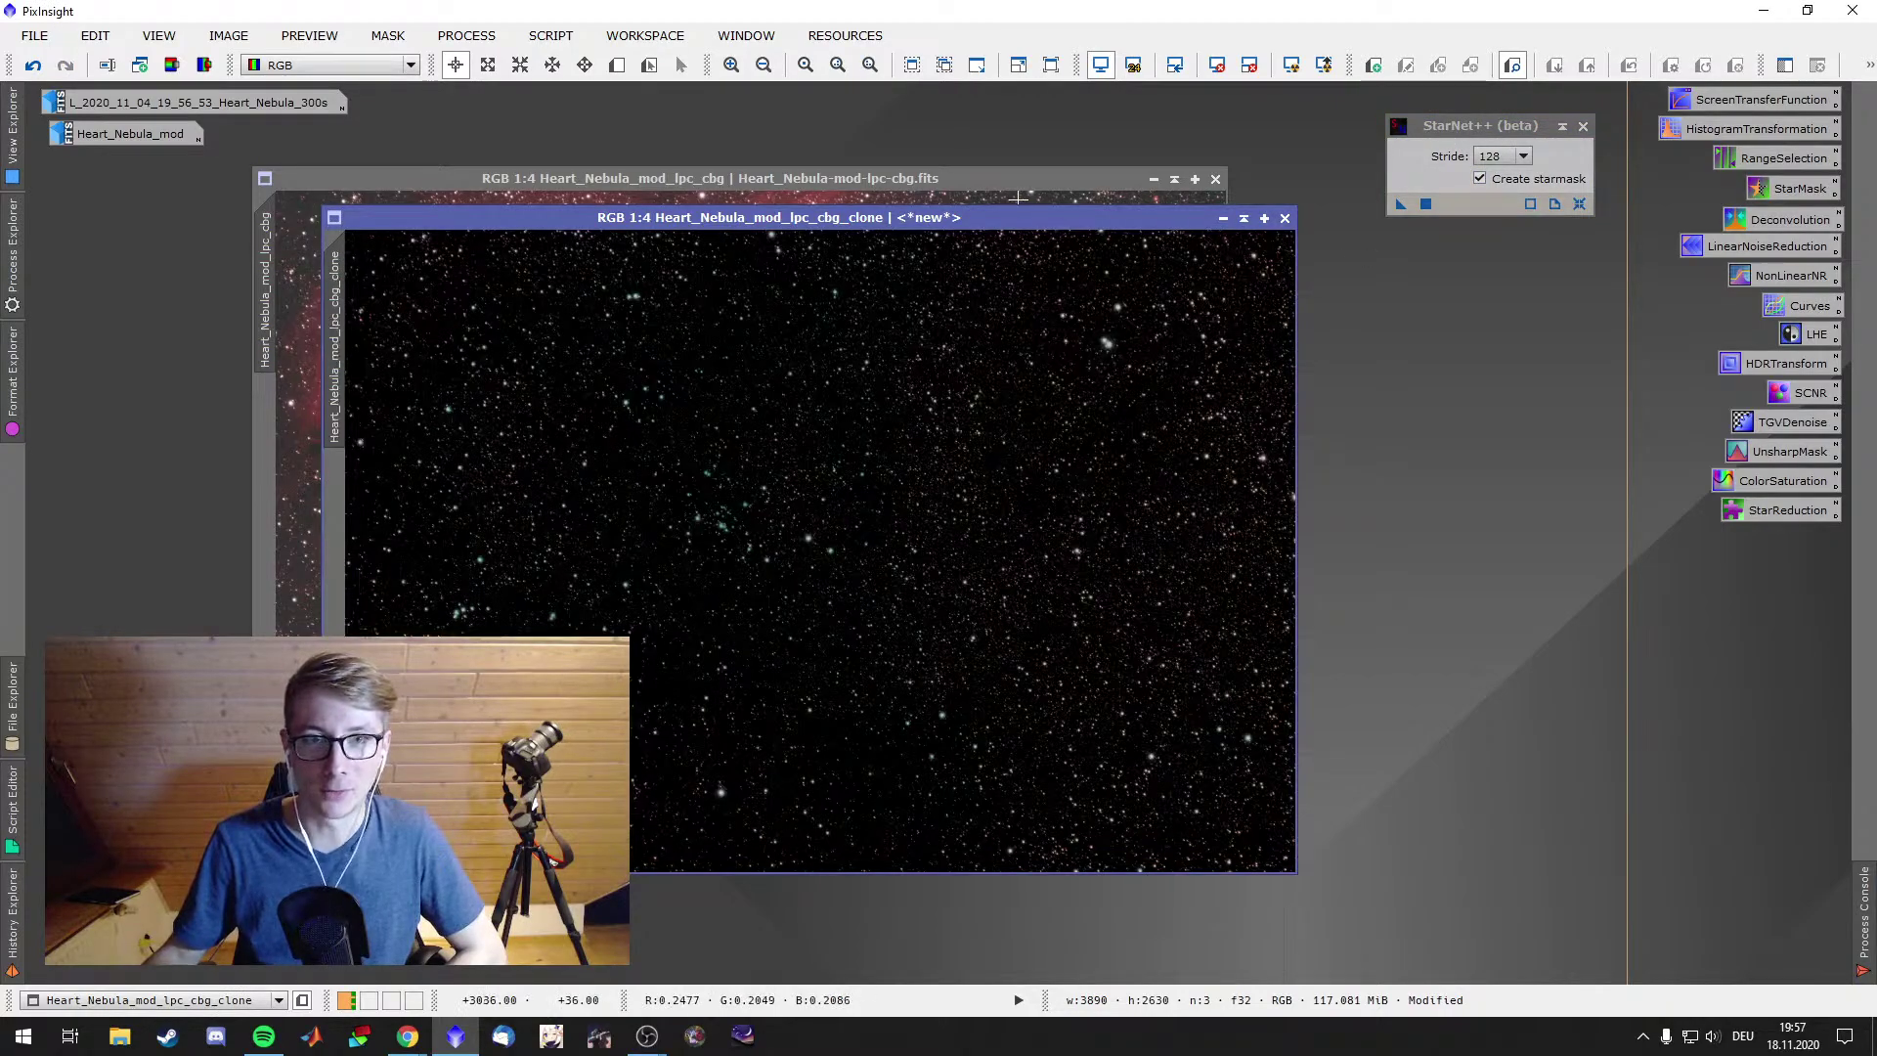
{"action": "left_click", "coordinate": [1024, 180]}
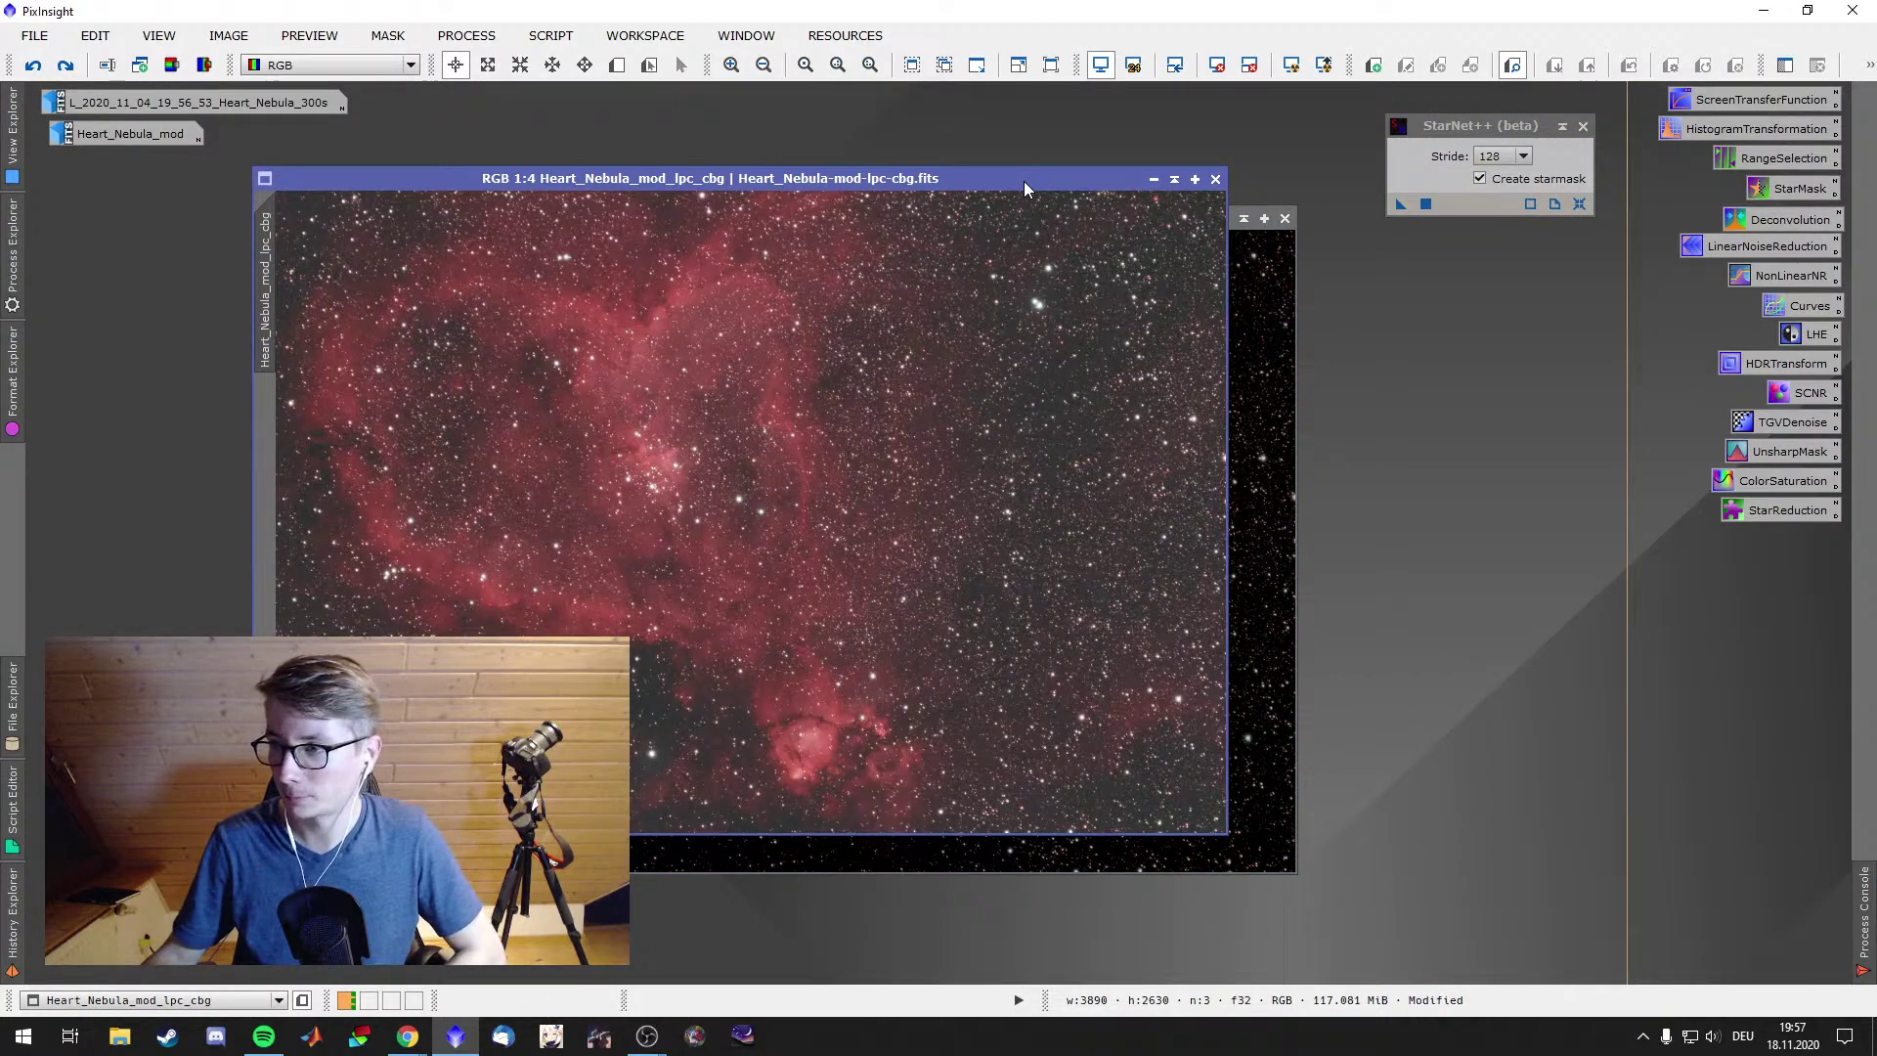
Enter the PixelMath expression Heart_Nebula_mod_lpc_cbg-Heart_Nebula_mod_lpc_cbg_clone using the Expression Editor
{"action": "left_click", "coordinate": [470, 37]}
{"action": "mouse_move", "coordinate": [635, 62]}
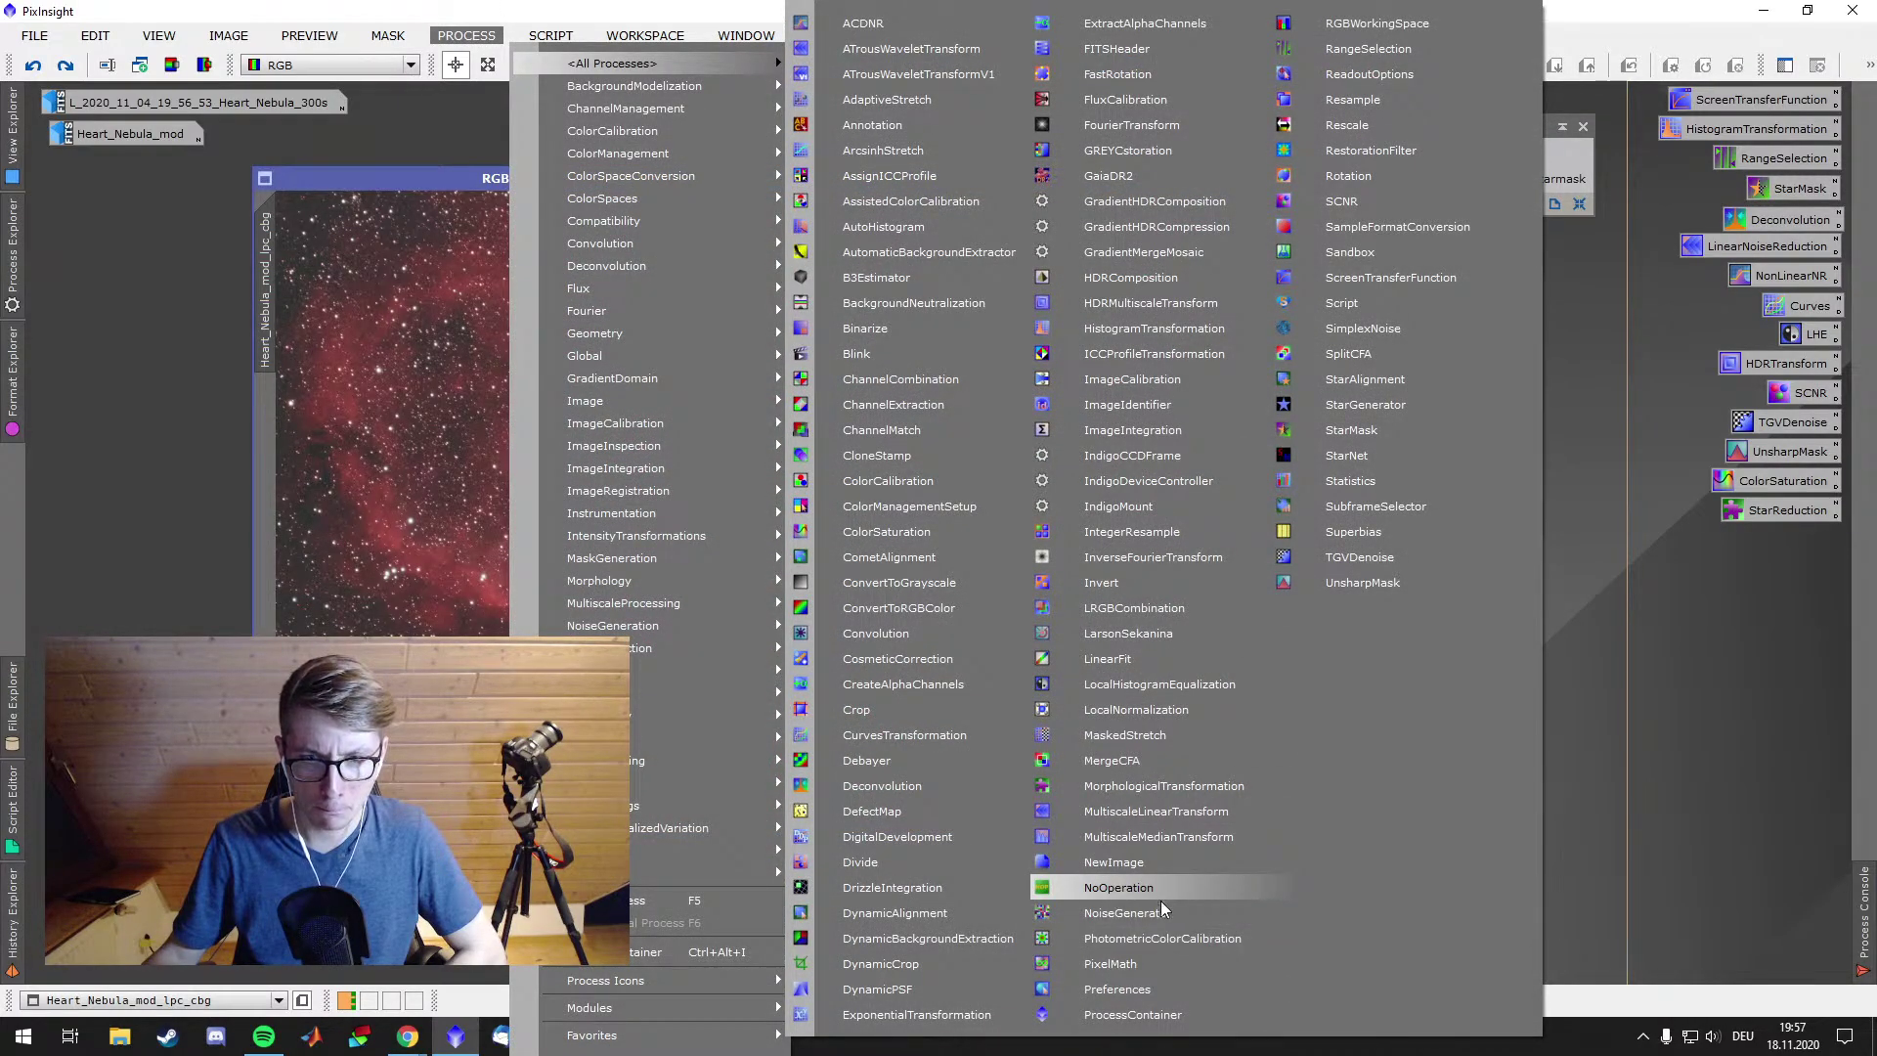
{"action": "left_click", "coordinate": [1152, 962]}
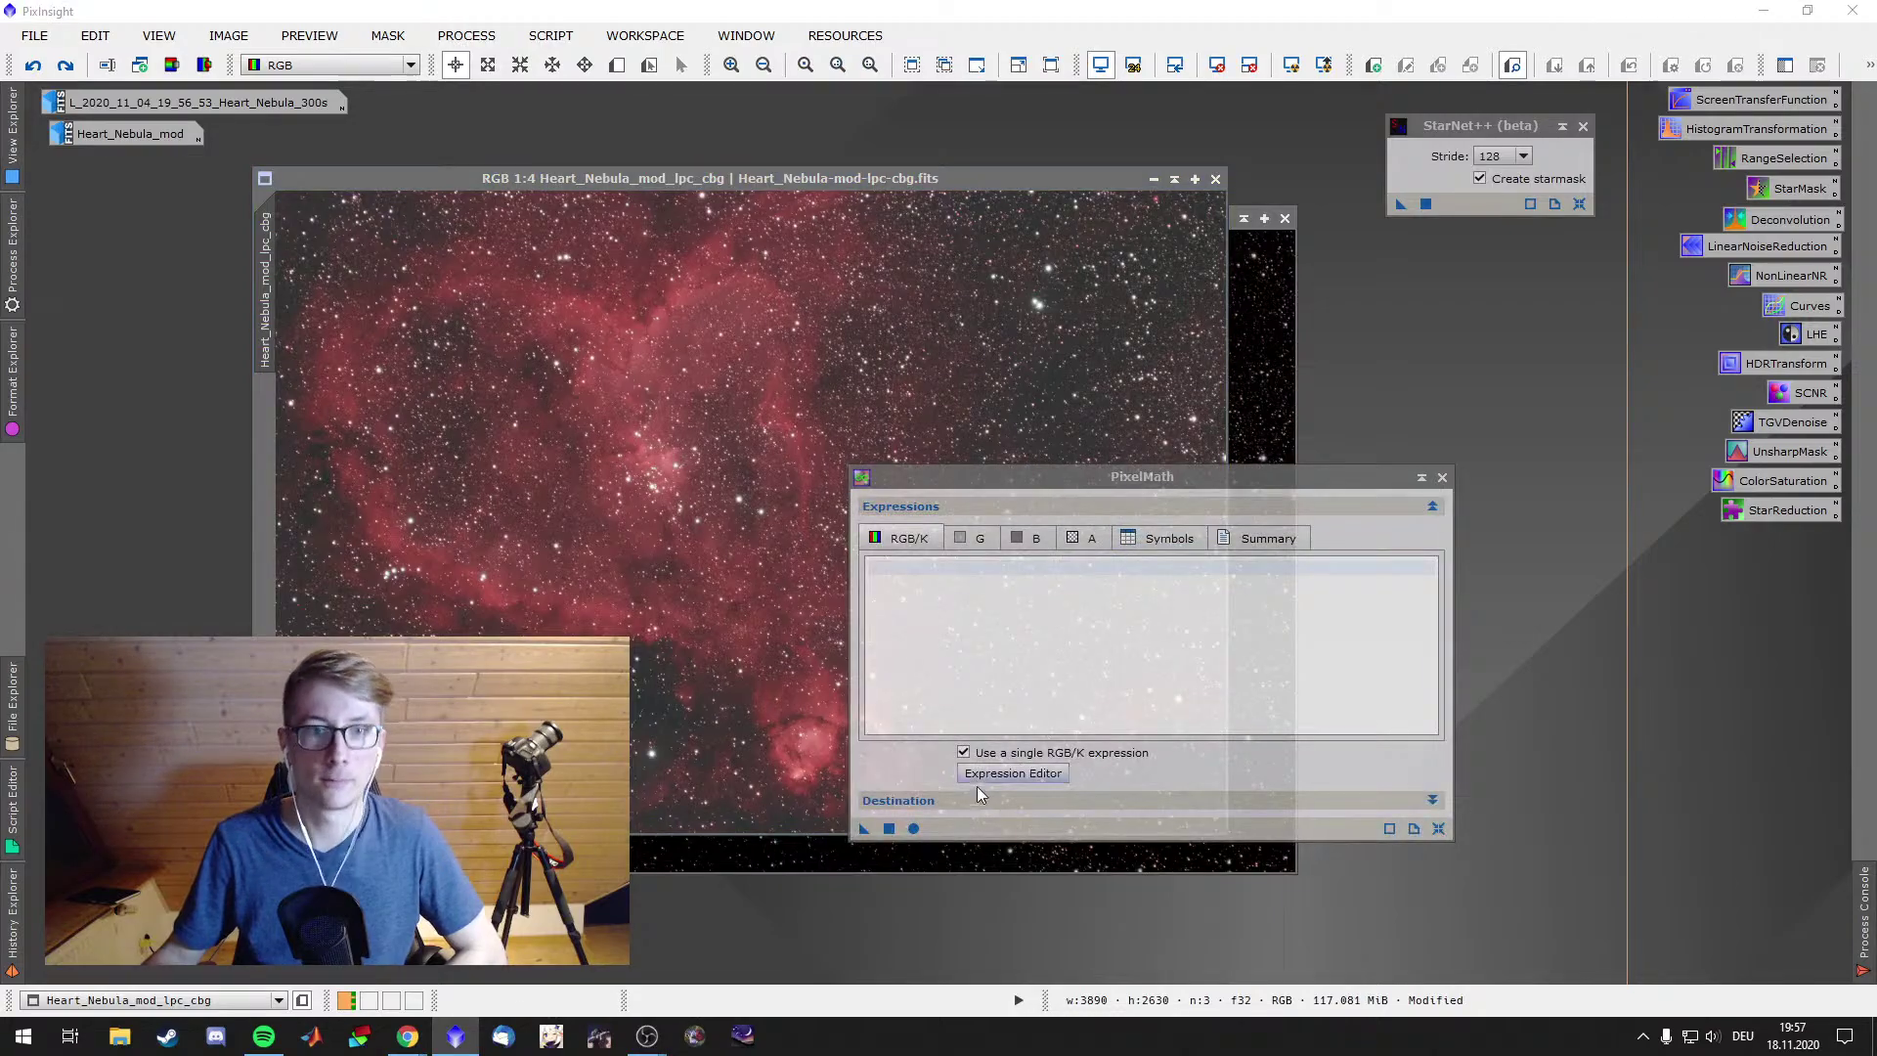
{"action": "left_click", "coordinate": [1046, 772]}
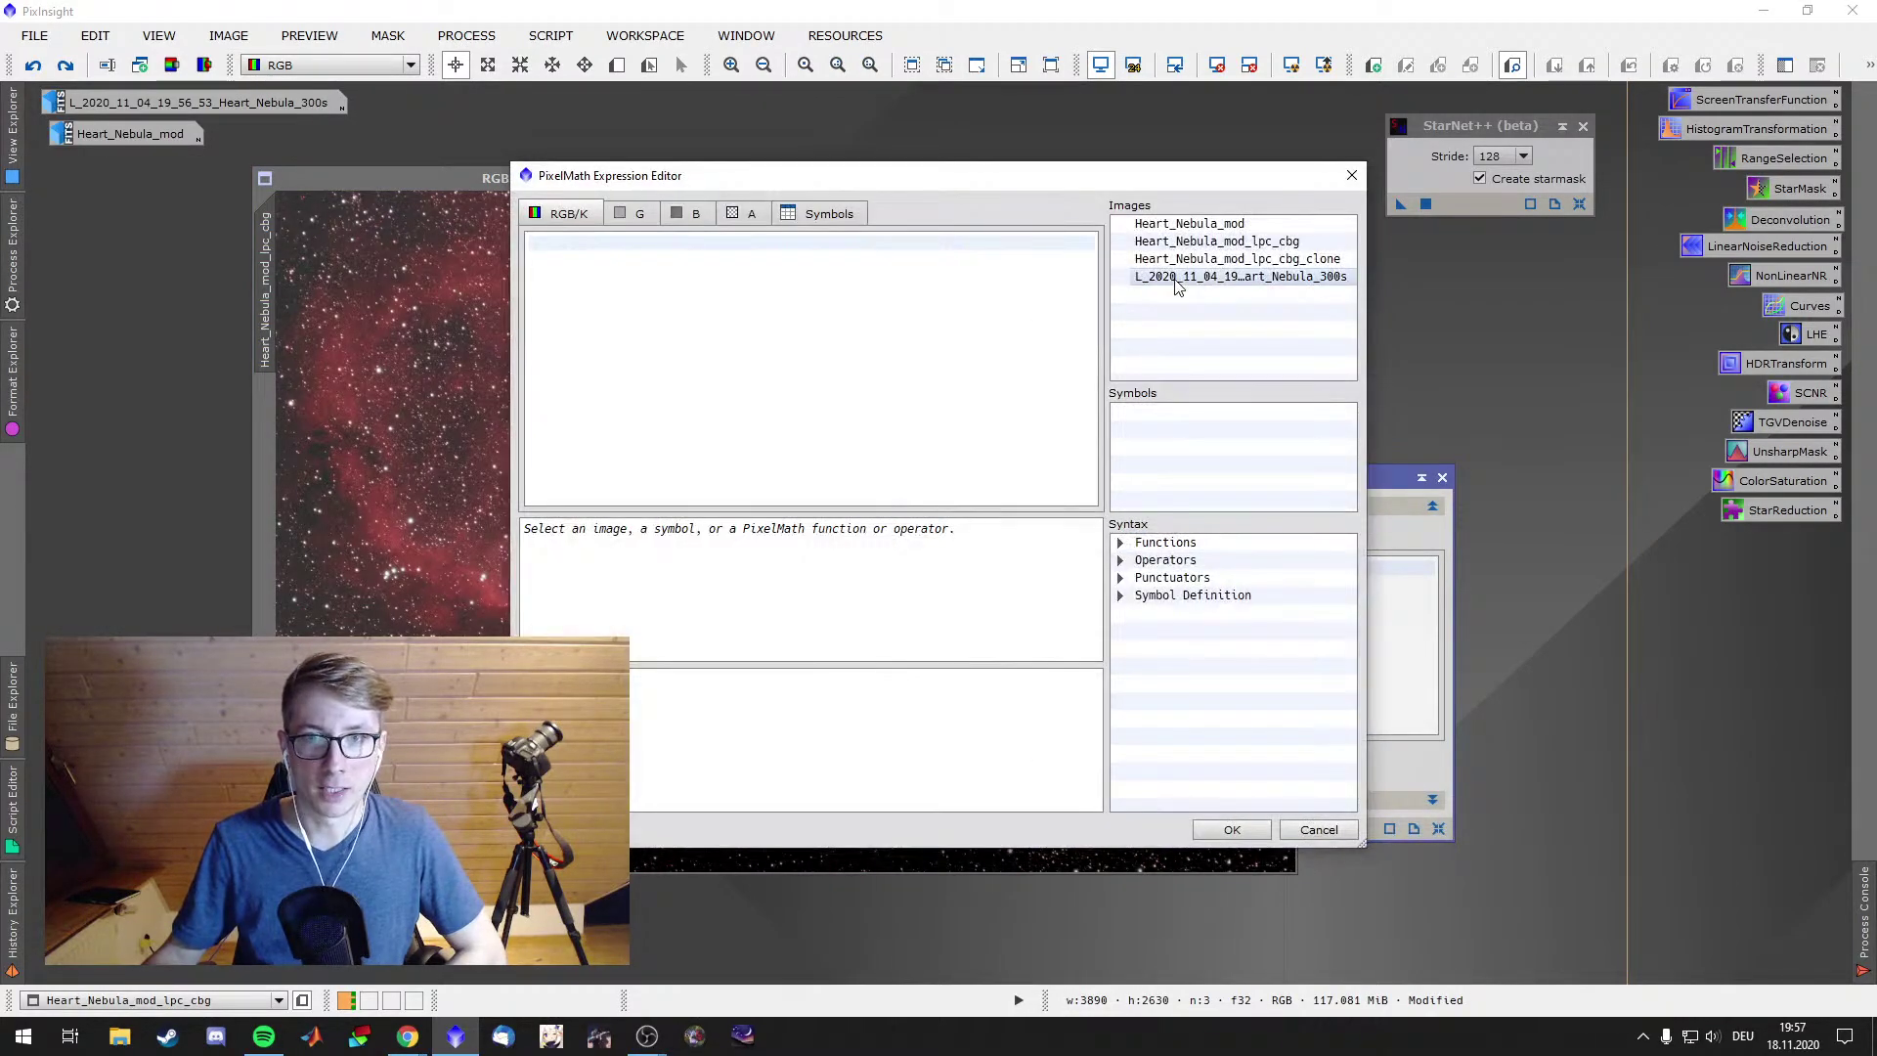
{"action": "left_click_drag", "start_coordinate": [1177, 177], "coordinate": [1552, 320]}
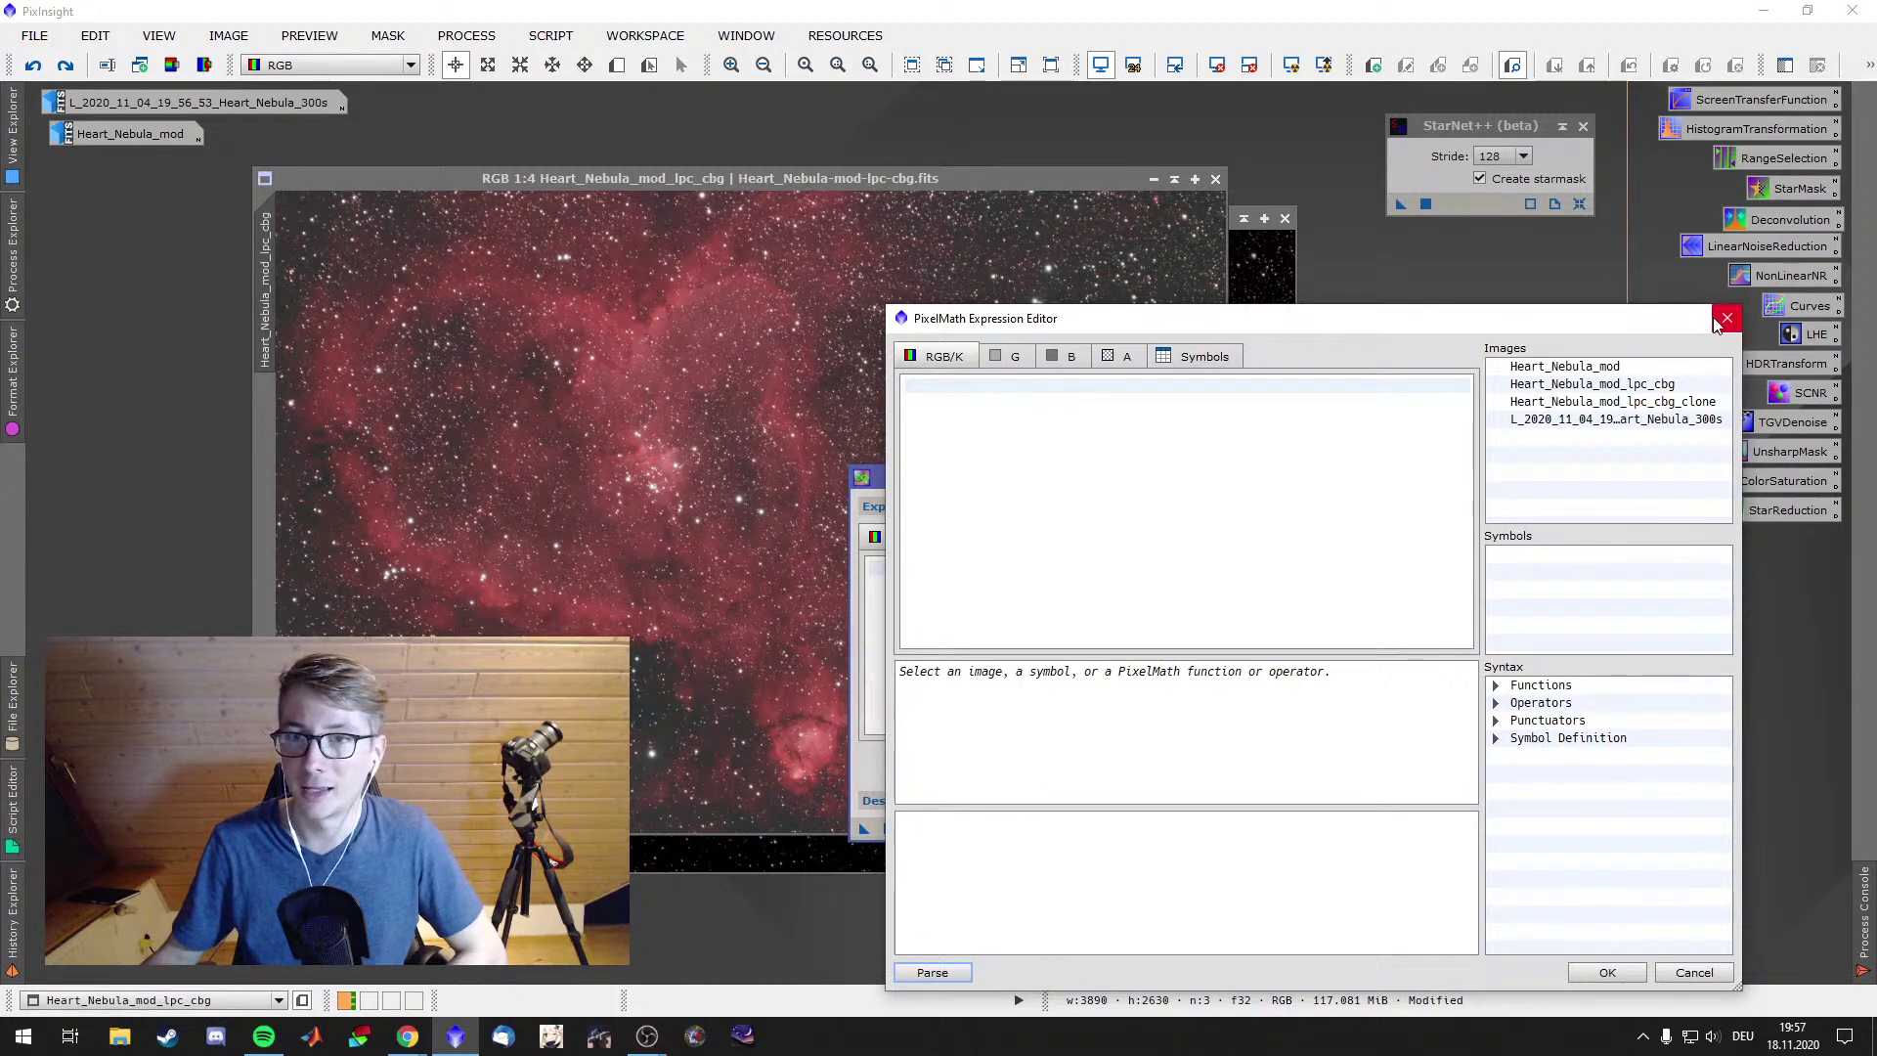
{"action": "left_click", "coordinate": [1626, 391]}
{"action": "double_click", "coordinate": [1563, 391]}
{"action": "type", "text": "-"}
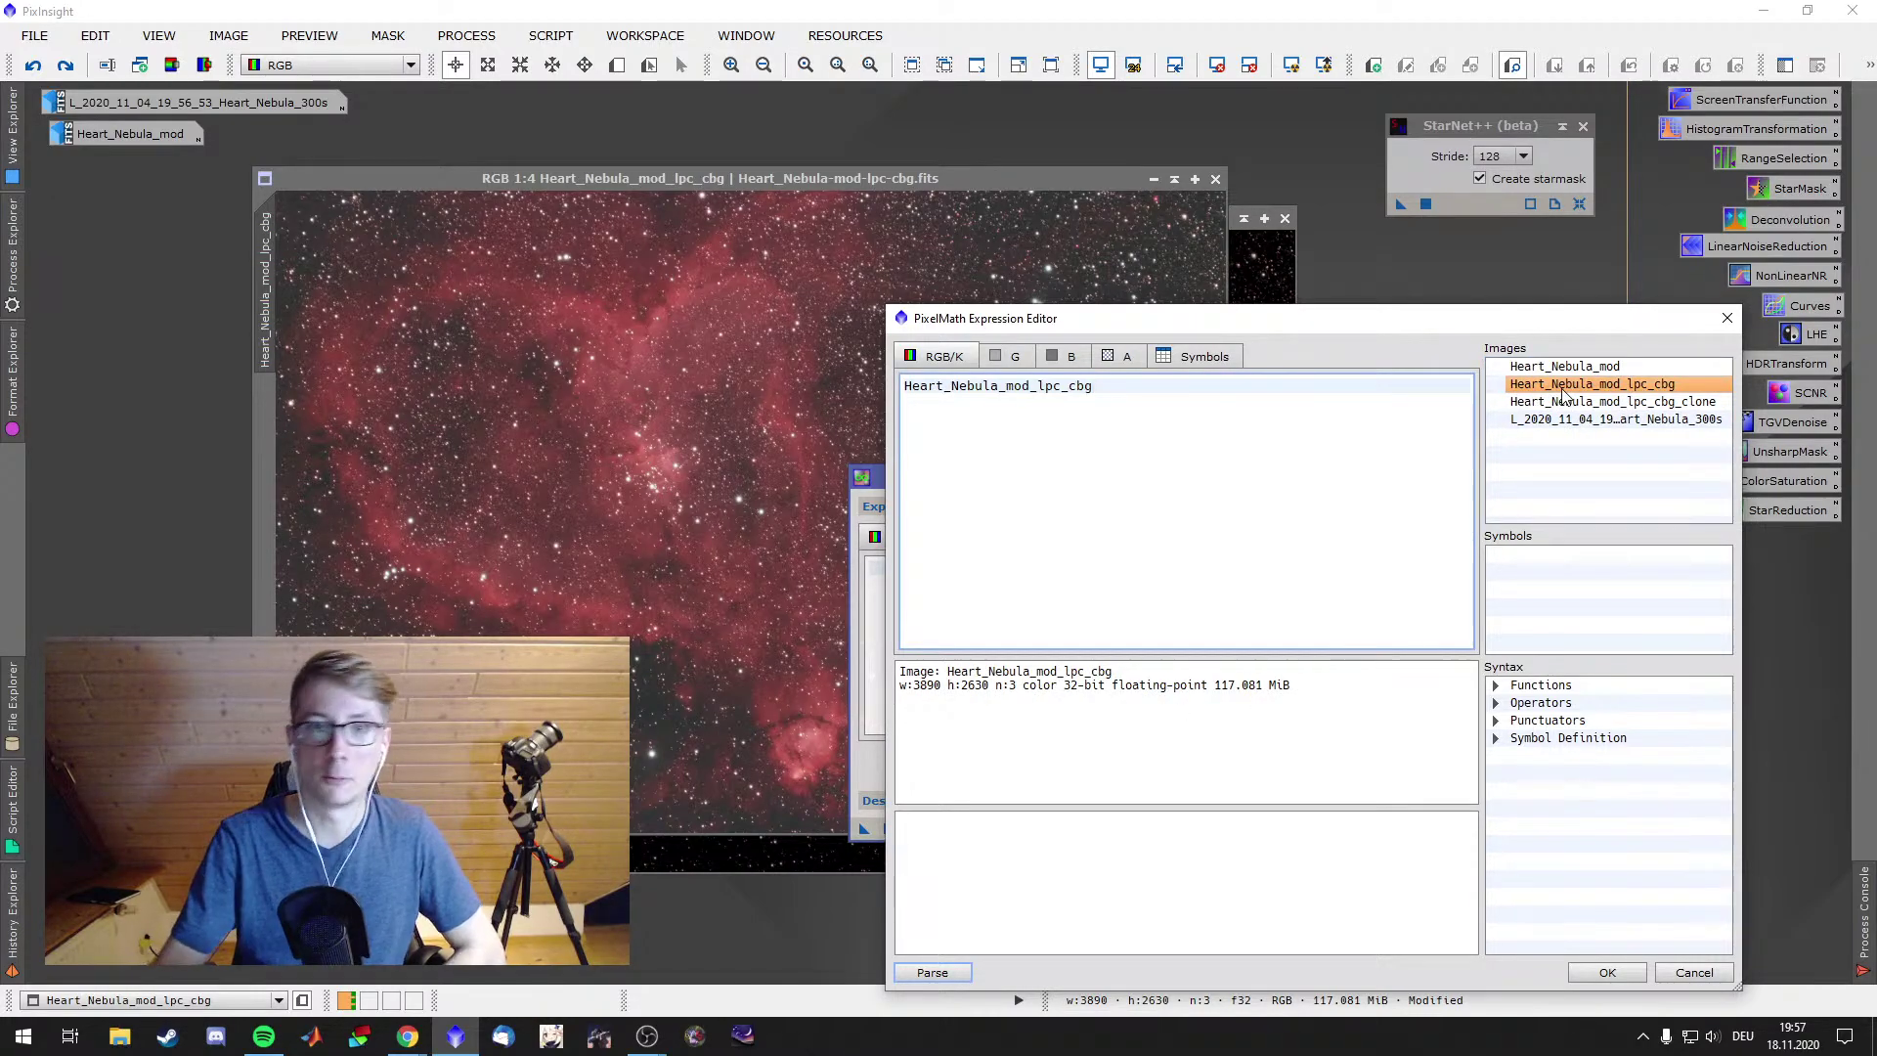
{"action": "left_click", "coordinate": [1584, 418]}
{"action": "left_click", "coordinate": [1586, 402]}
{"action": "double_click", "coordinate": [1586, 403]}
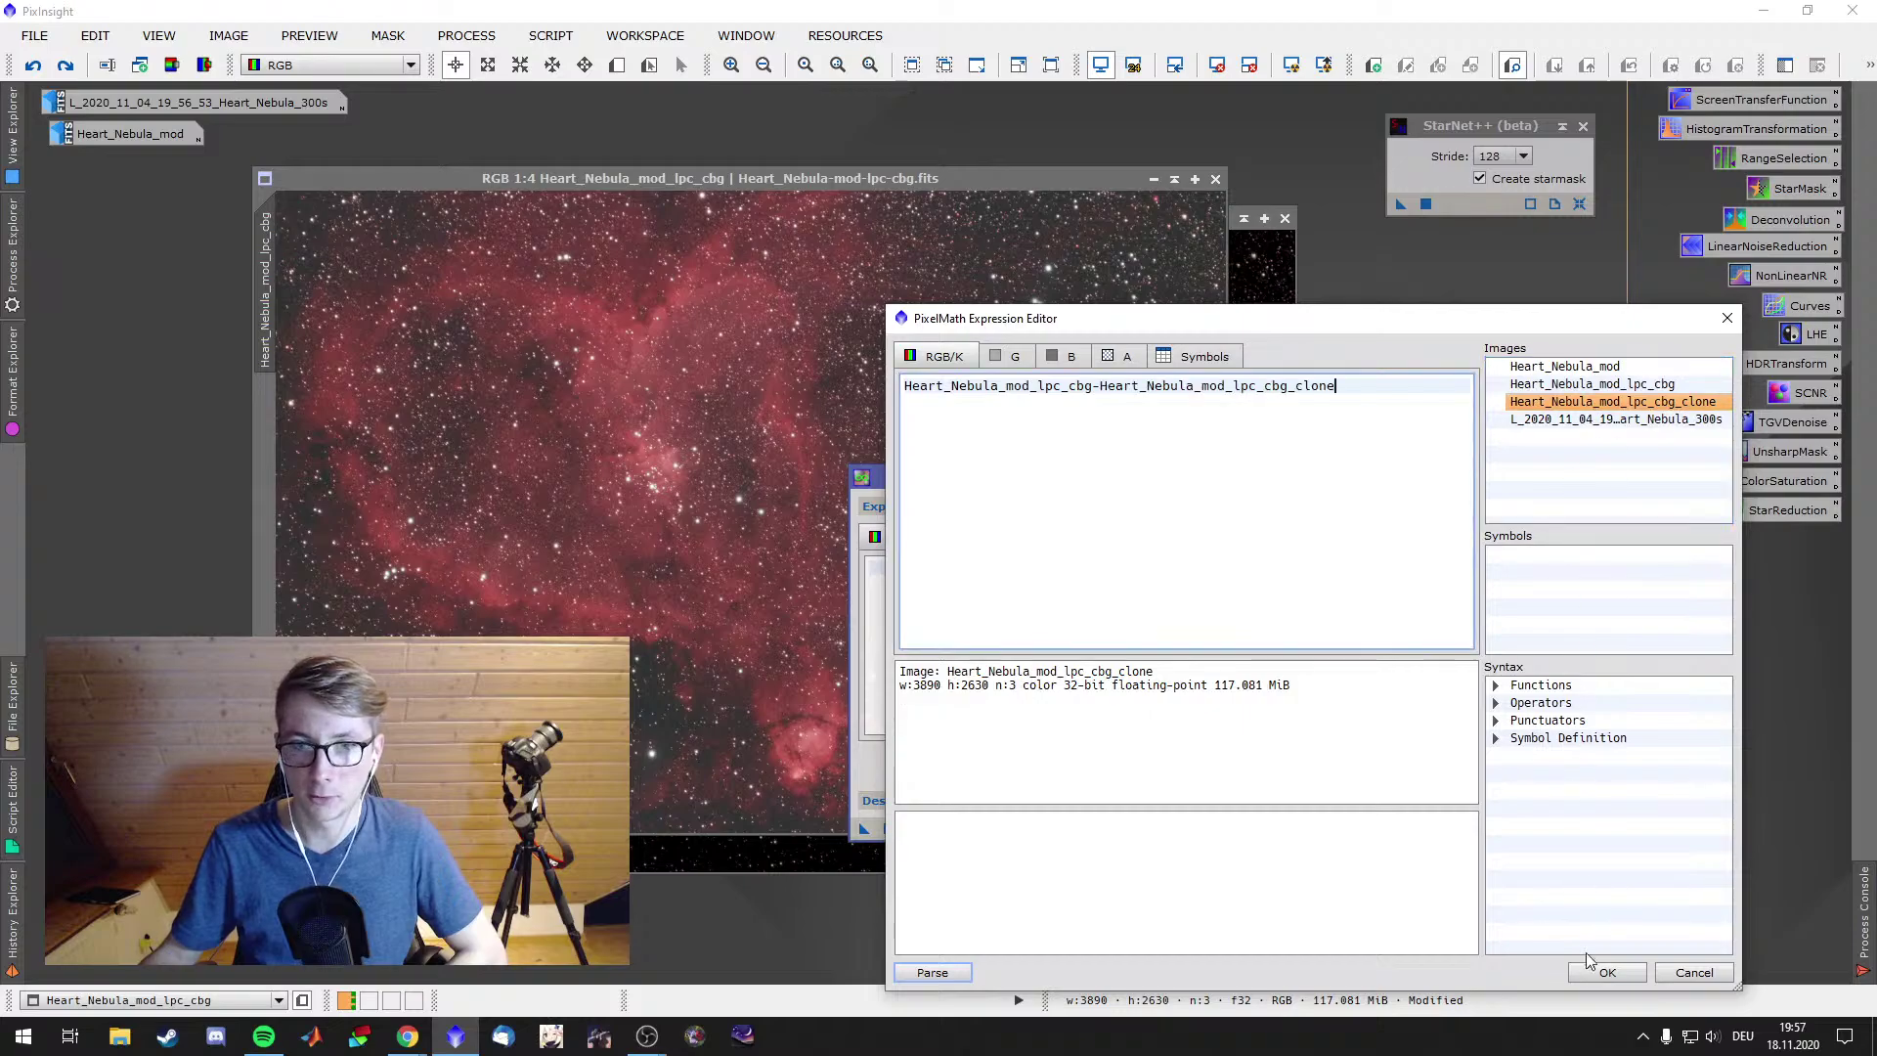
{"action": "left_click", "coordinate": [1607, 972]}
Apply PixelMath with the destination set to create a new image, and park the collapsed dialog beside the images
{"action": "left_click_drag", "start_coordinate": [1178, 476], "coordinate": [1086, 152]}
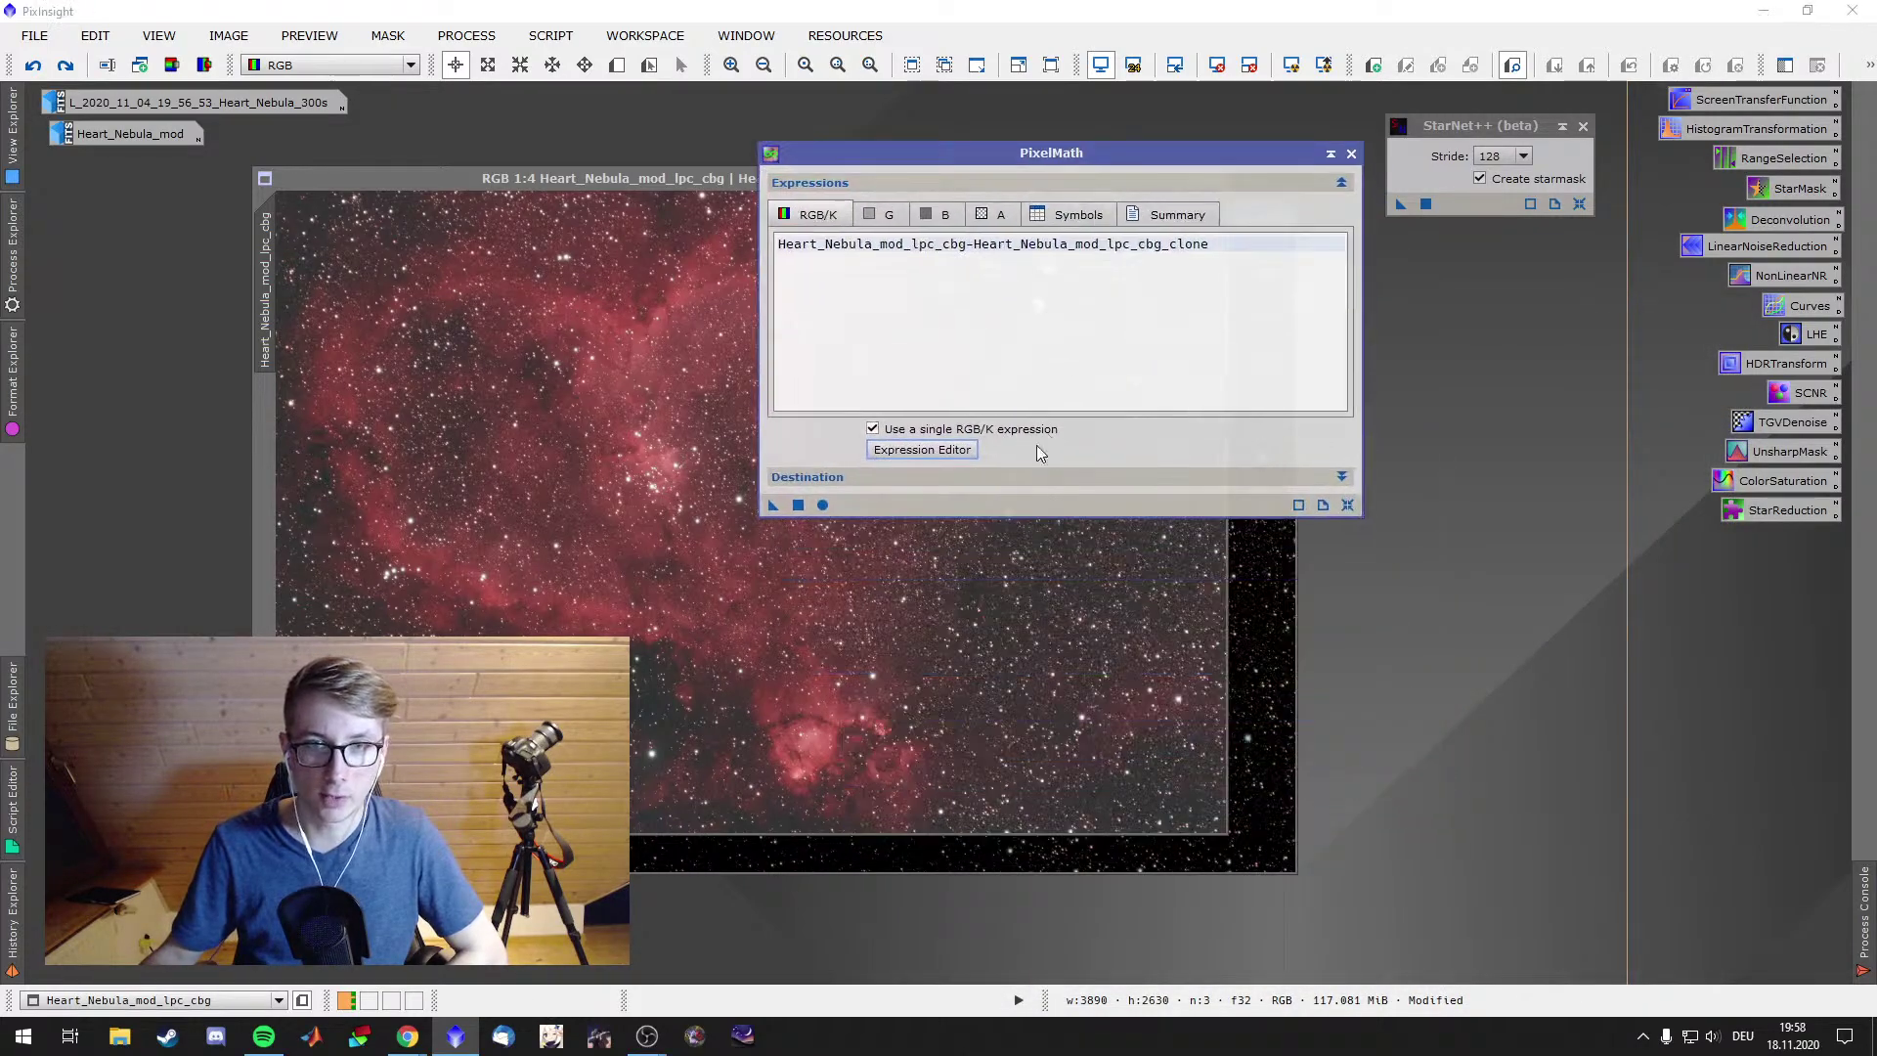
{"action": "left_click", "coordinate": [942, 478]}
{"action": "left_click", "coordinate": [888, 657]}
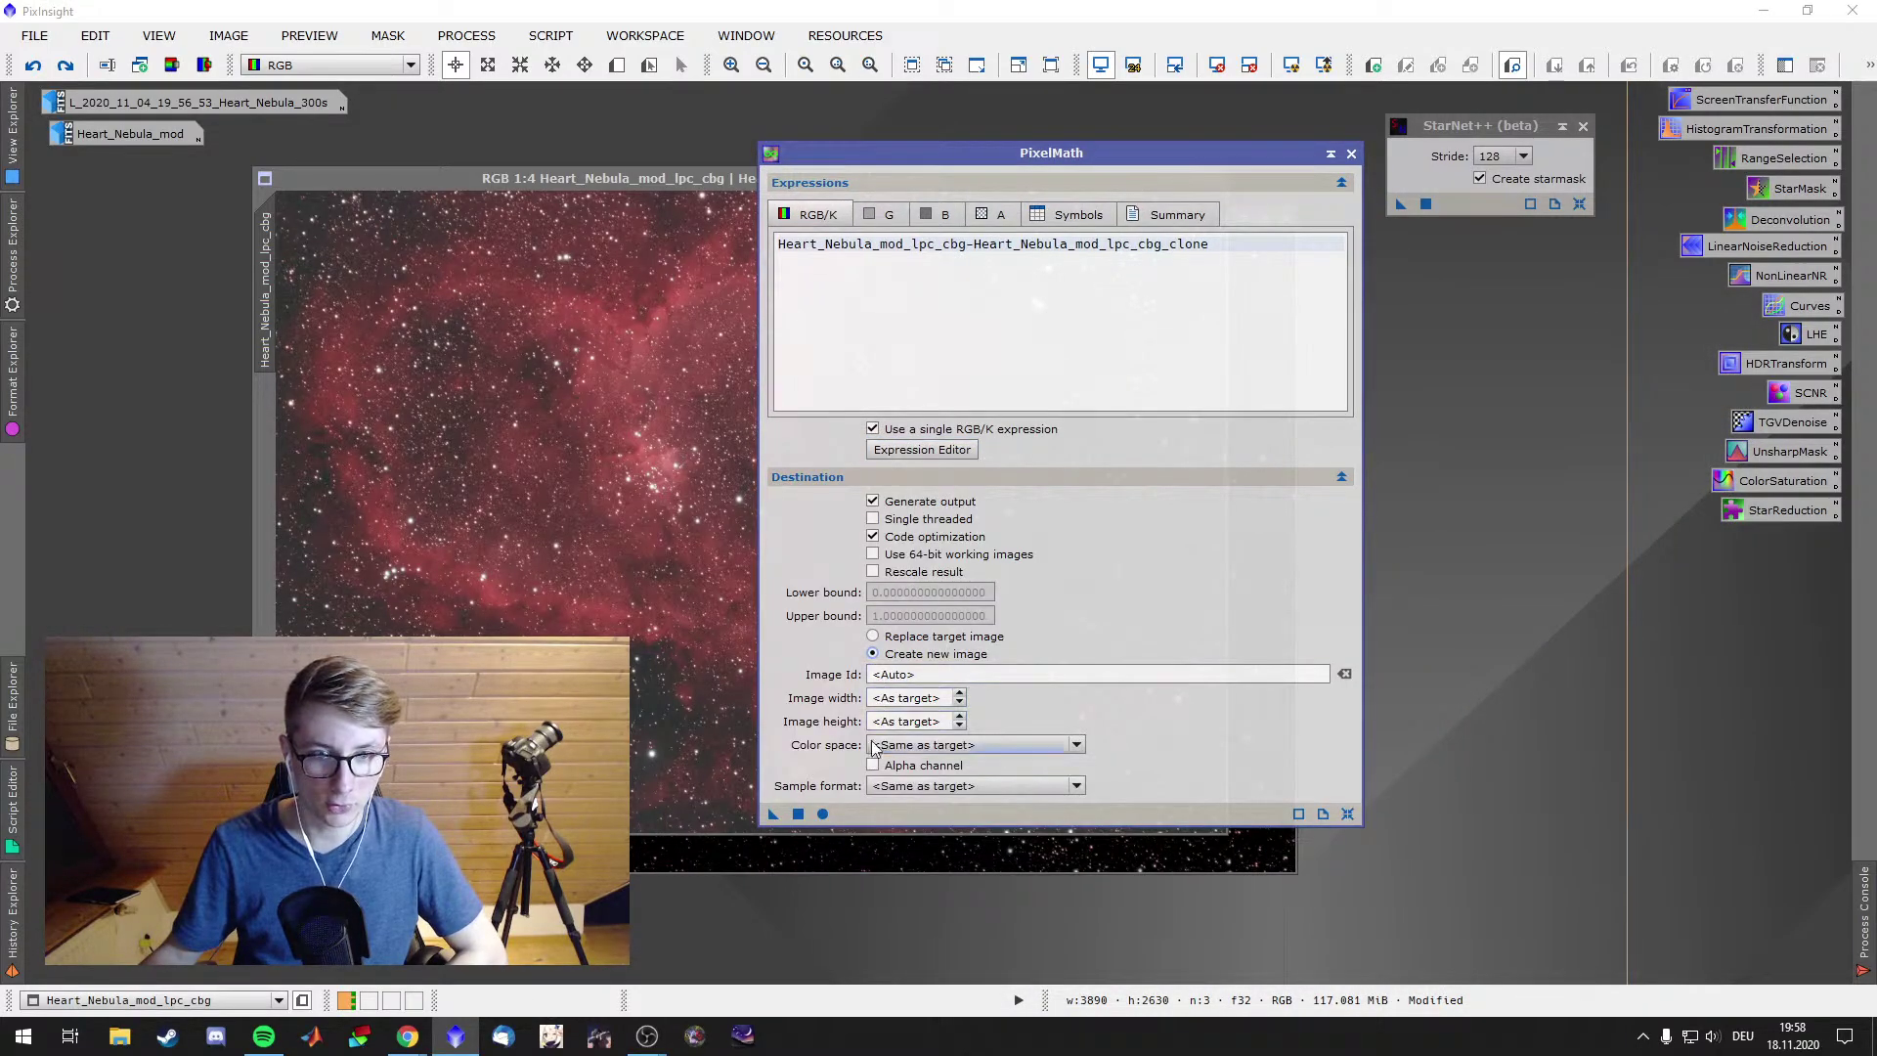
{"action": "left_click_drag", "start_coordinate": [774, 814], "coordinate": [783, 849]}
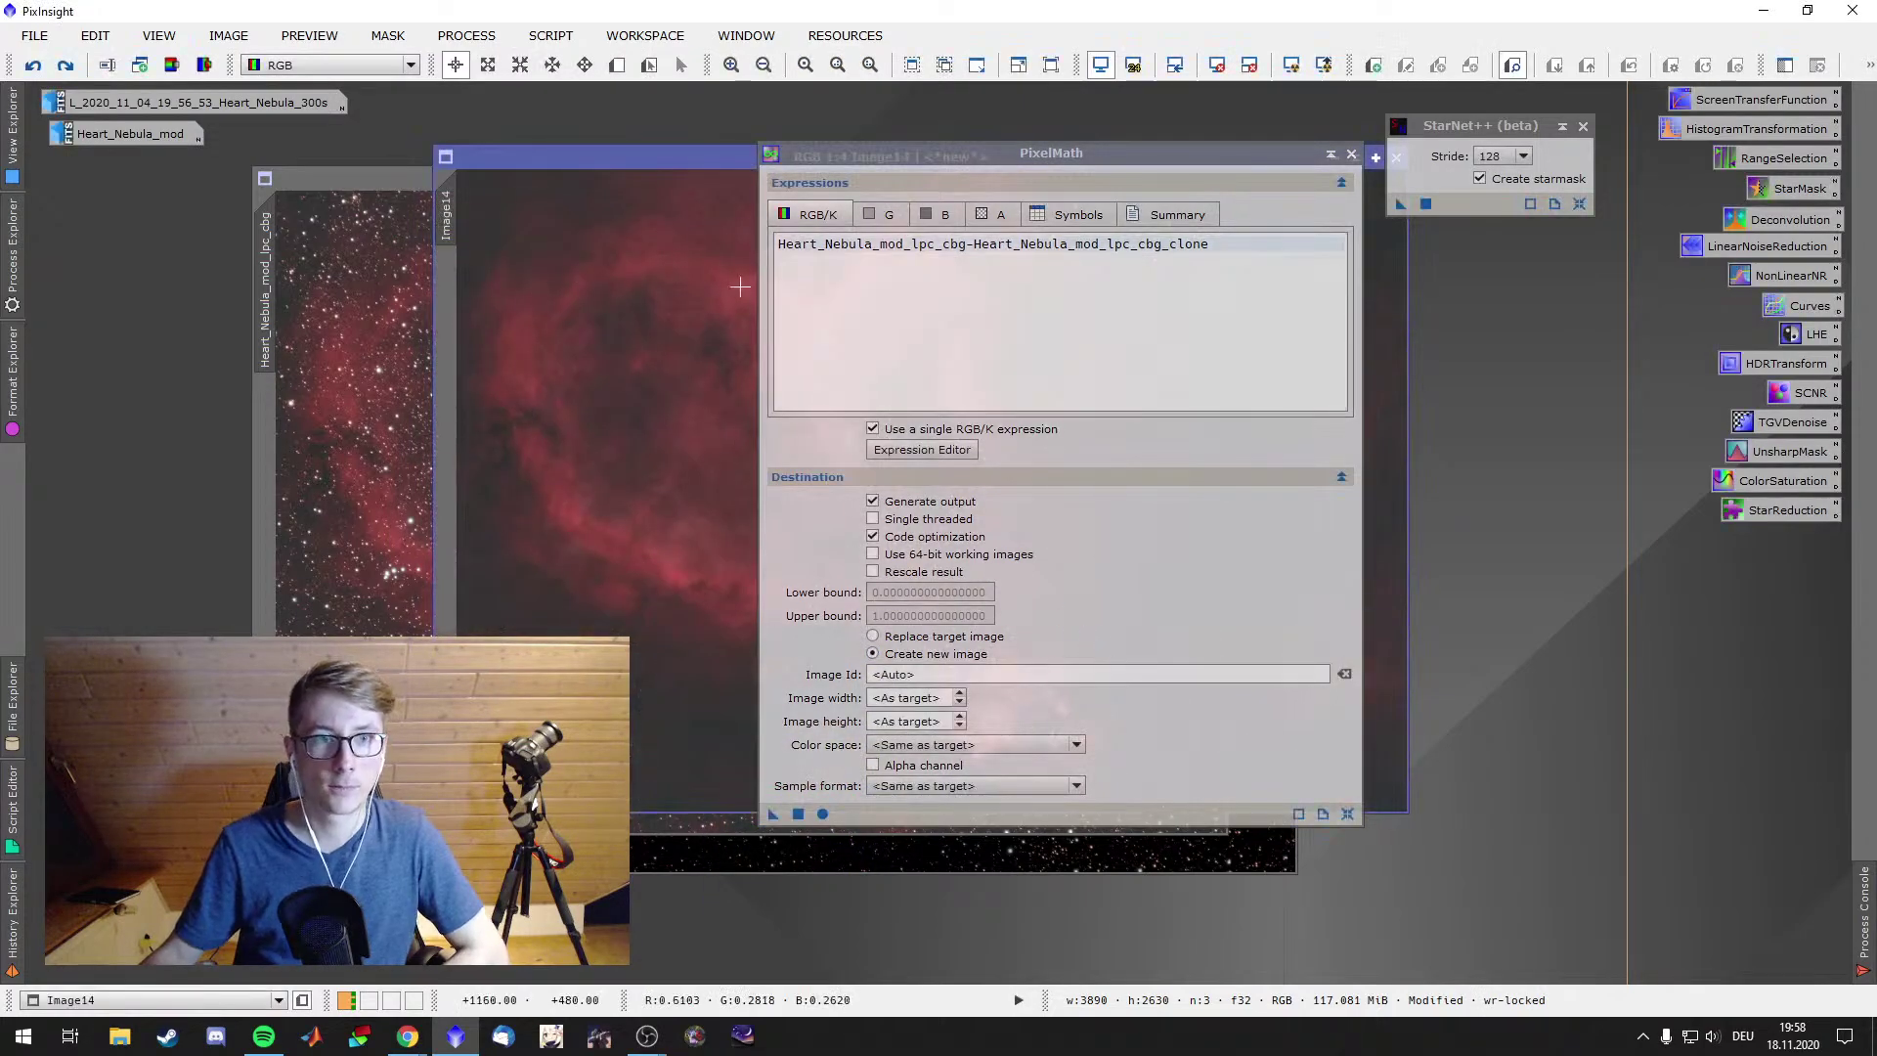
{"action": "left_click", "coordinate": [1331, 154]}
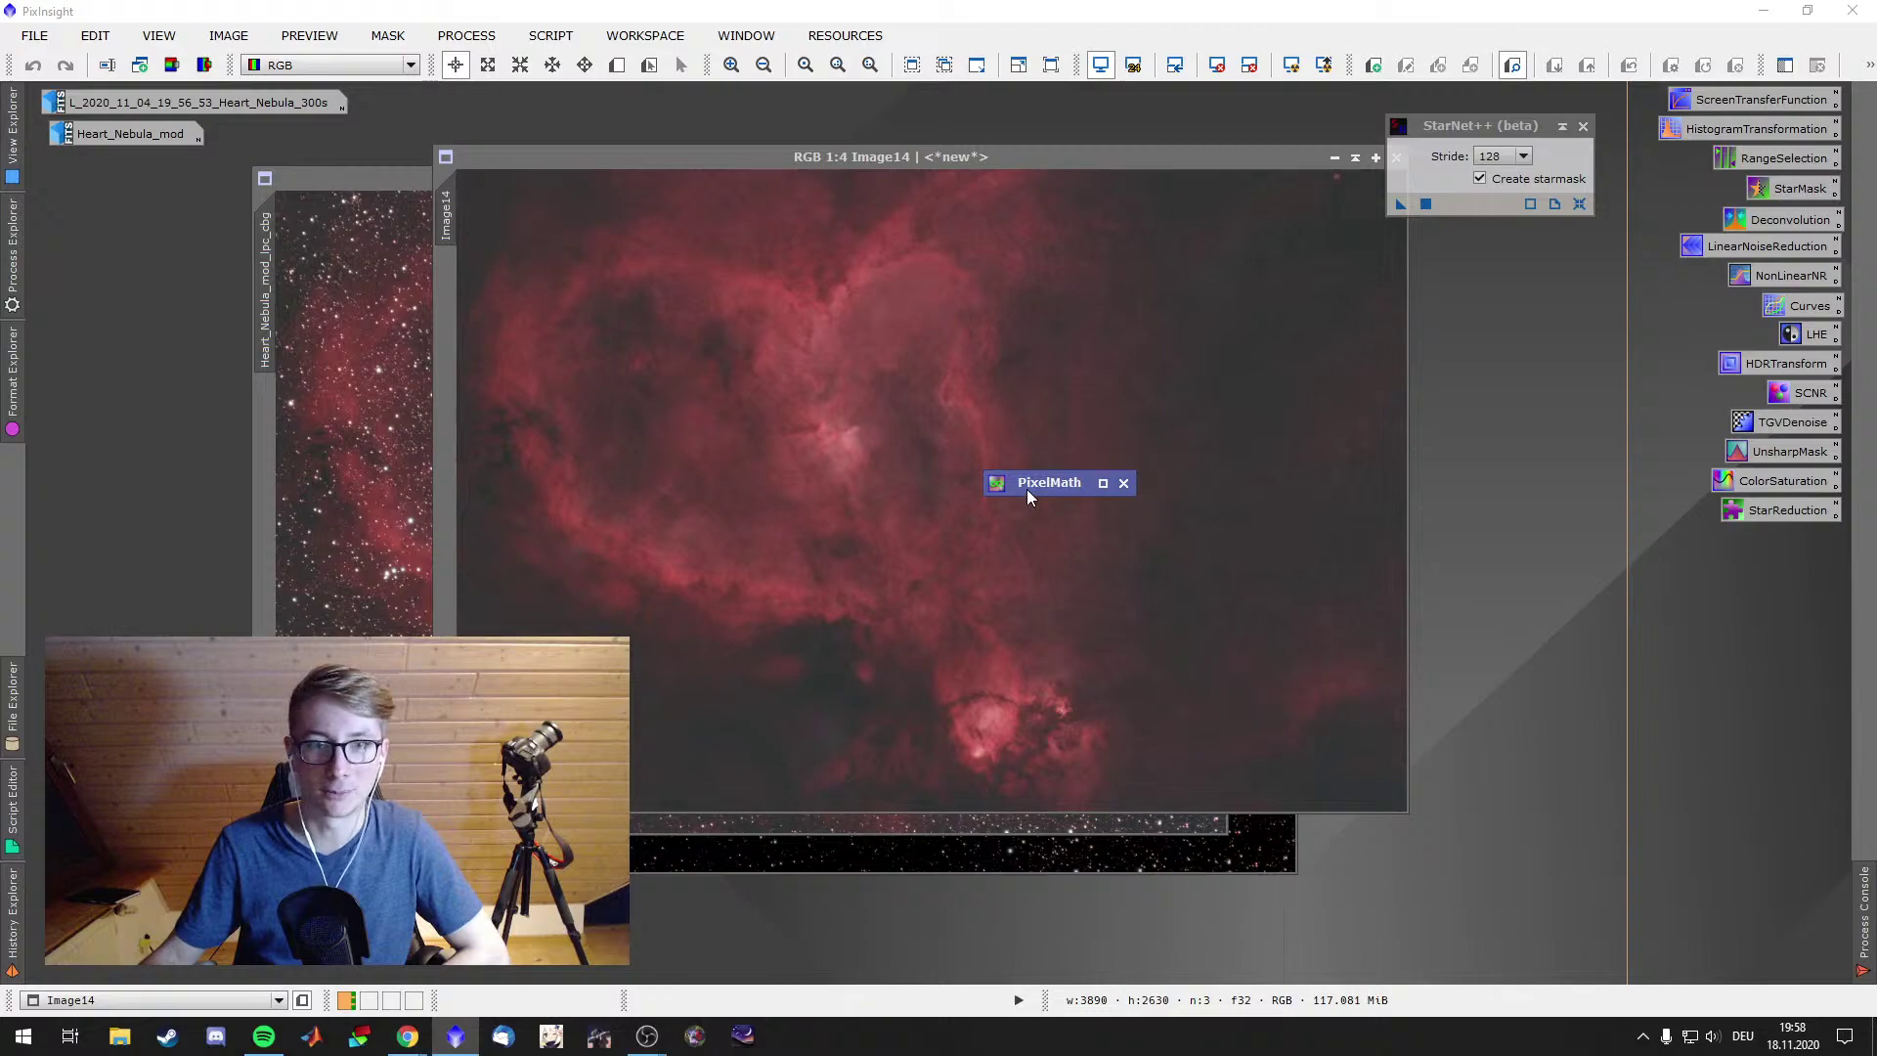
{"action": "left_click_drag", "start_coordinate": [1026, 489], "coordinate": [1489, 266]}
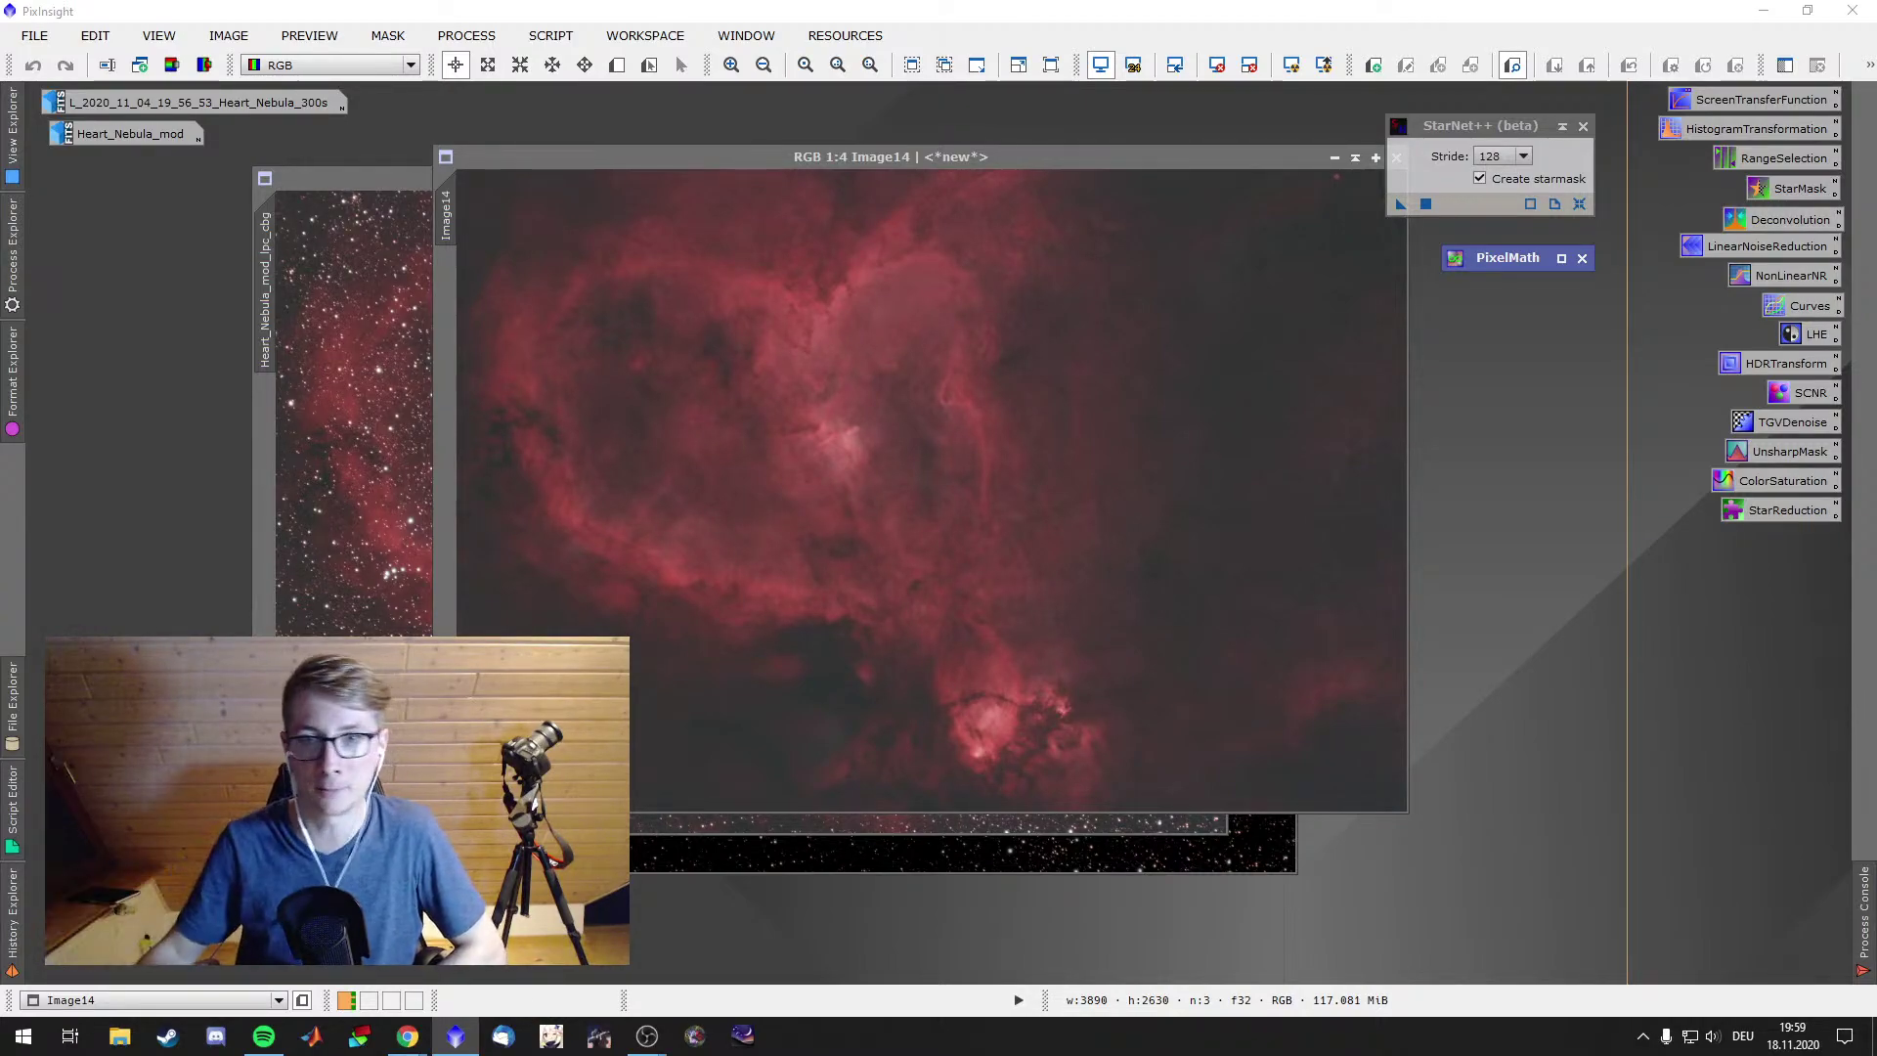
Darken the starless nebula image with HistogramTransformation by raising the RGB/K shadows to about 0.08
{"action": "double_click", "coordinate": [1733, 130]}
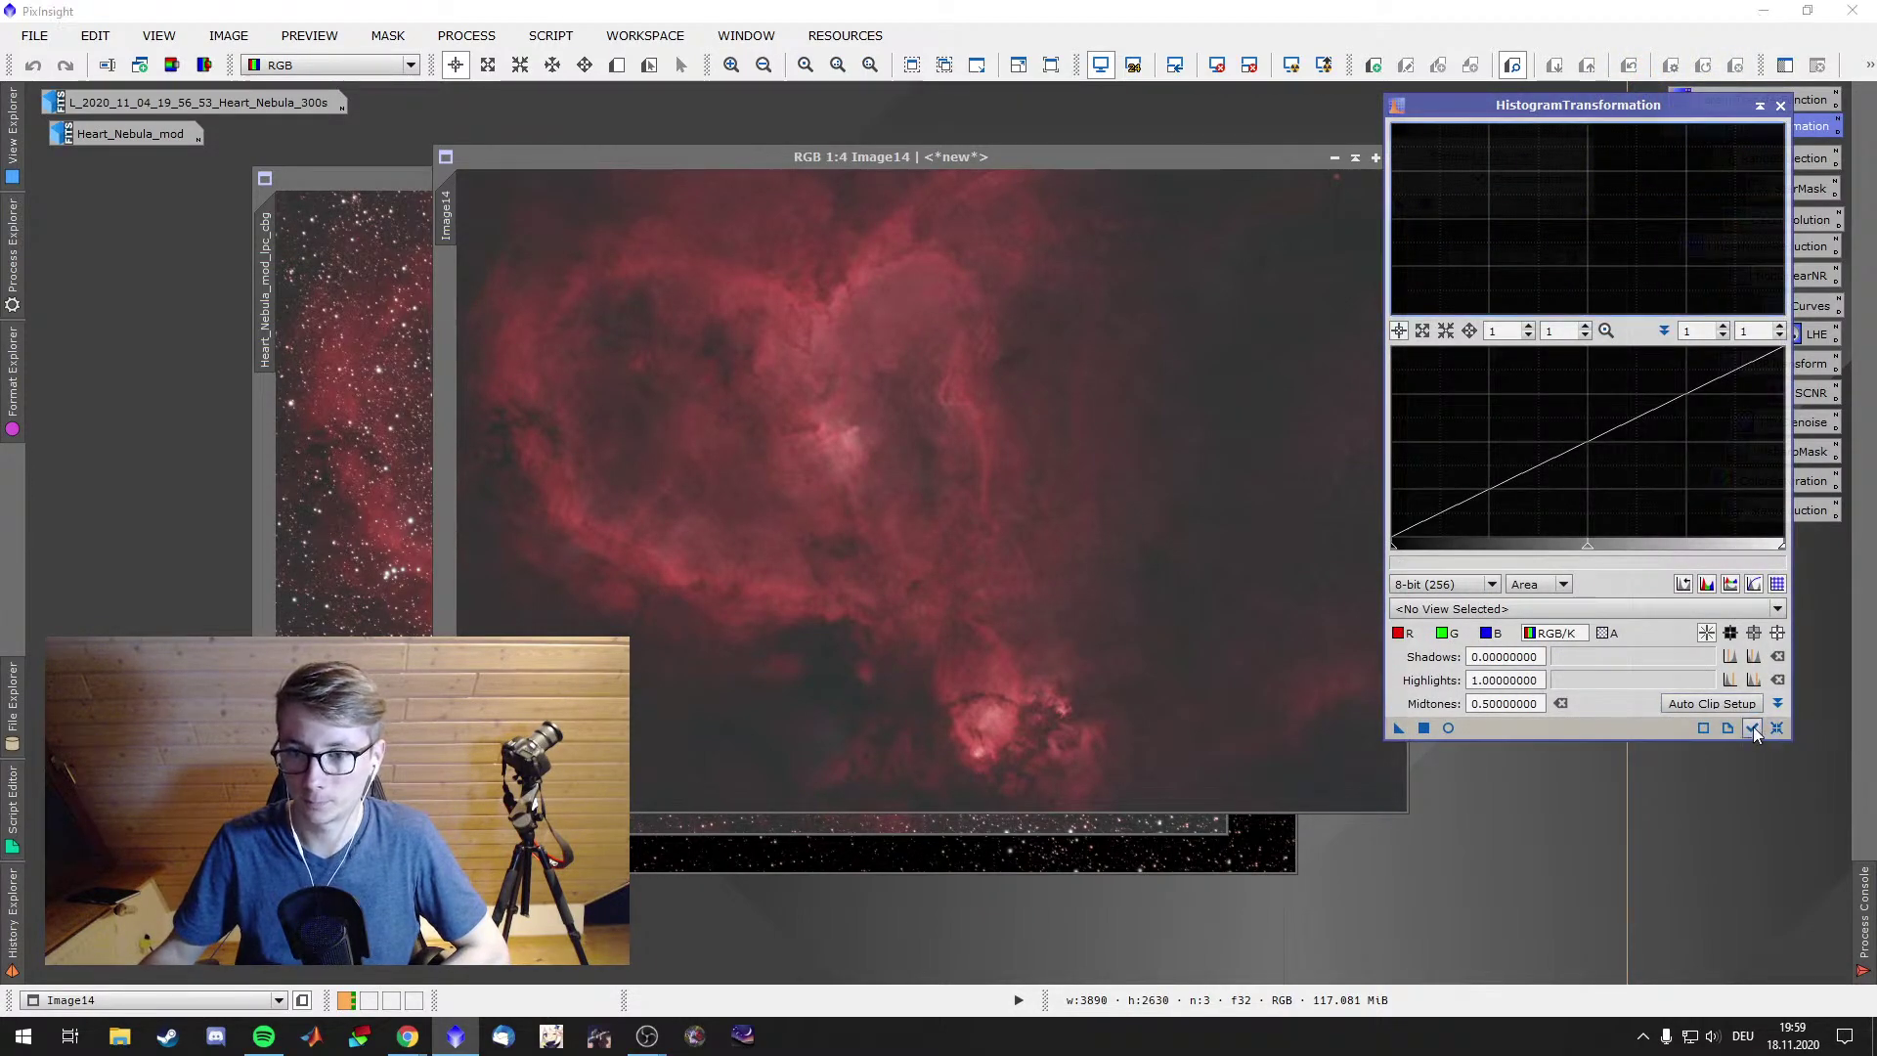
{"action": "left_click", "coordinate": [1753, 728]}
{"action": "left_click_drag", "start_coordinate": [1395, 546], "coordinate": [1423, 552]}
{"action": "left_click_drag", "start_coordinate": [1400, 728], "coordinate": [1235, 616]}
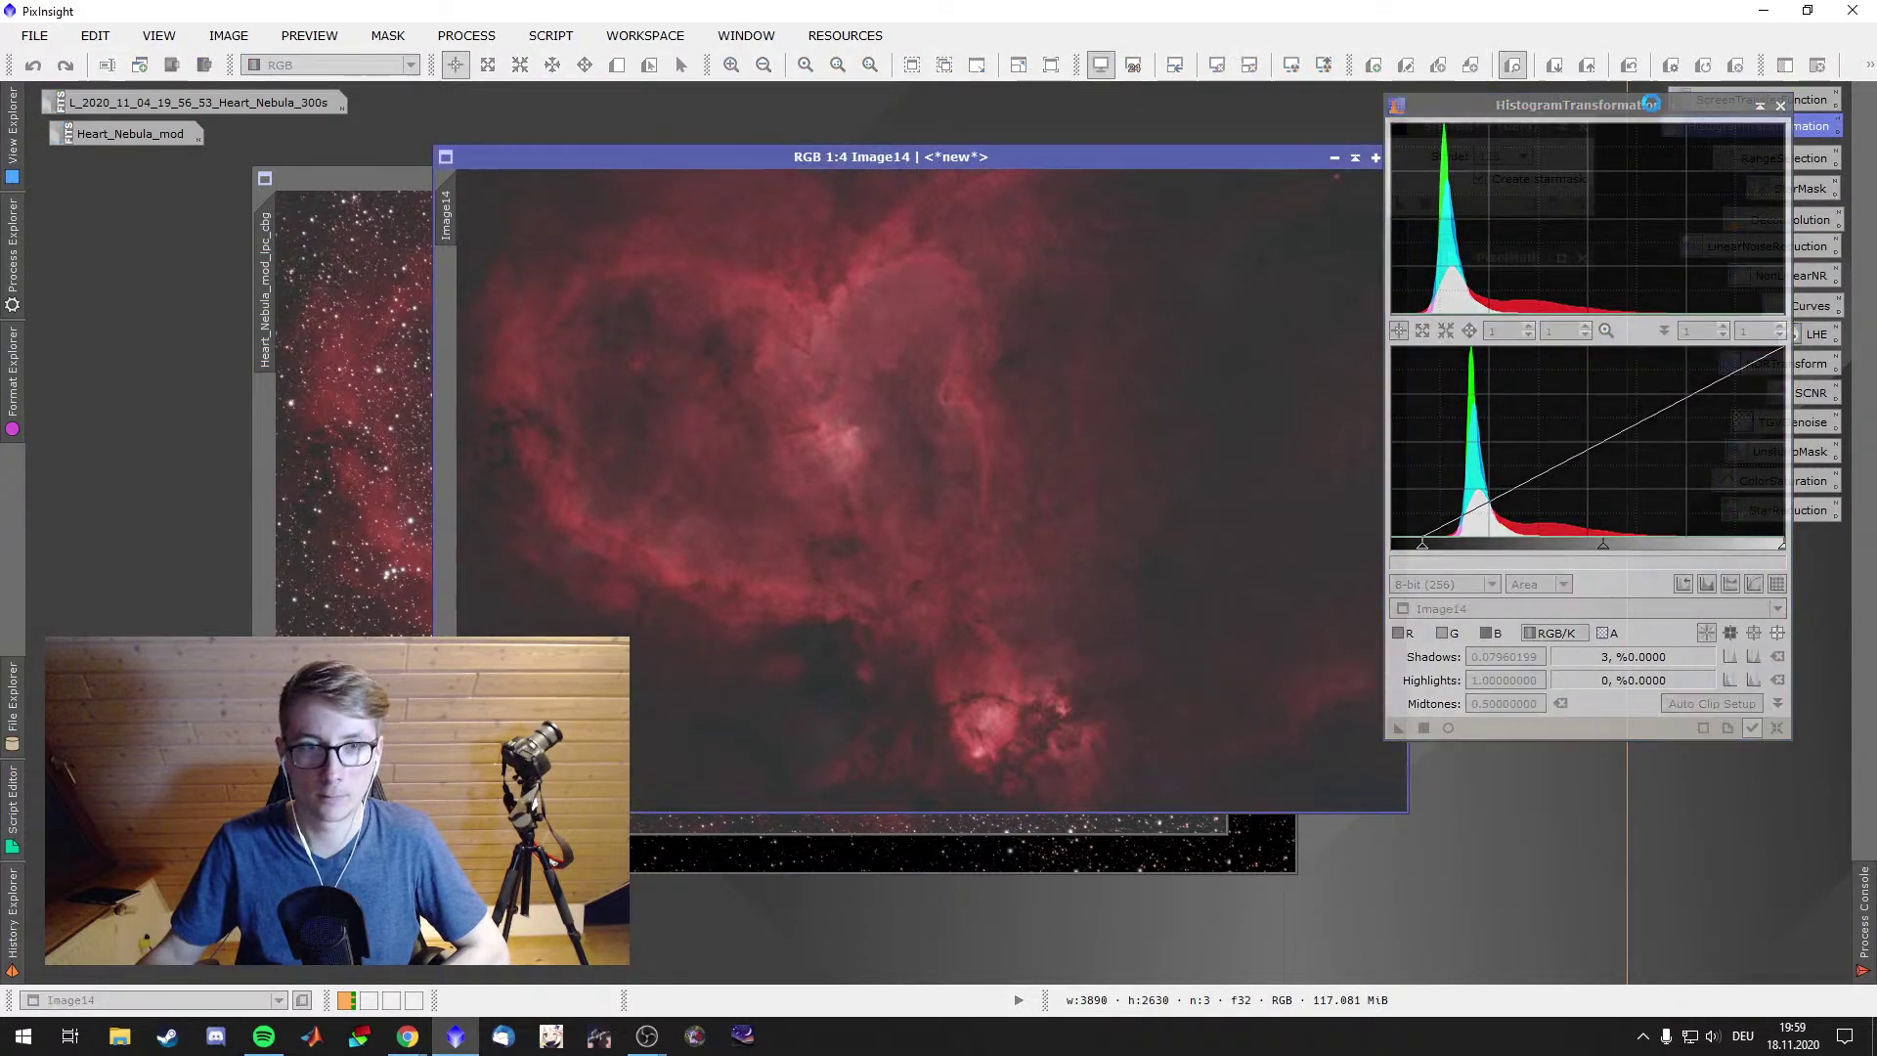
{"action": "left_click", "coordinate": [1780, 104]}
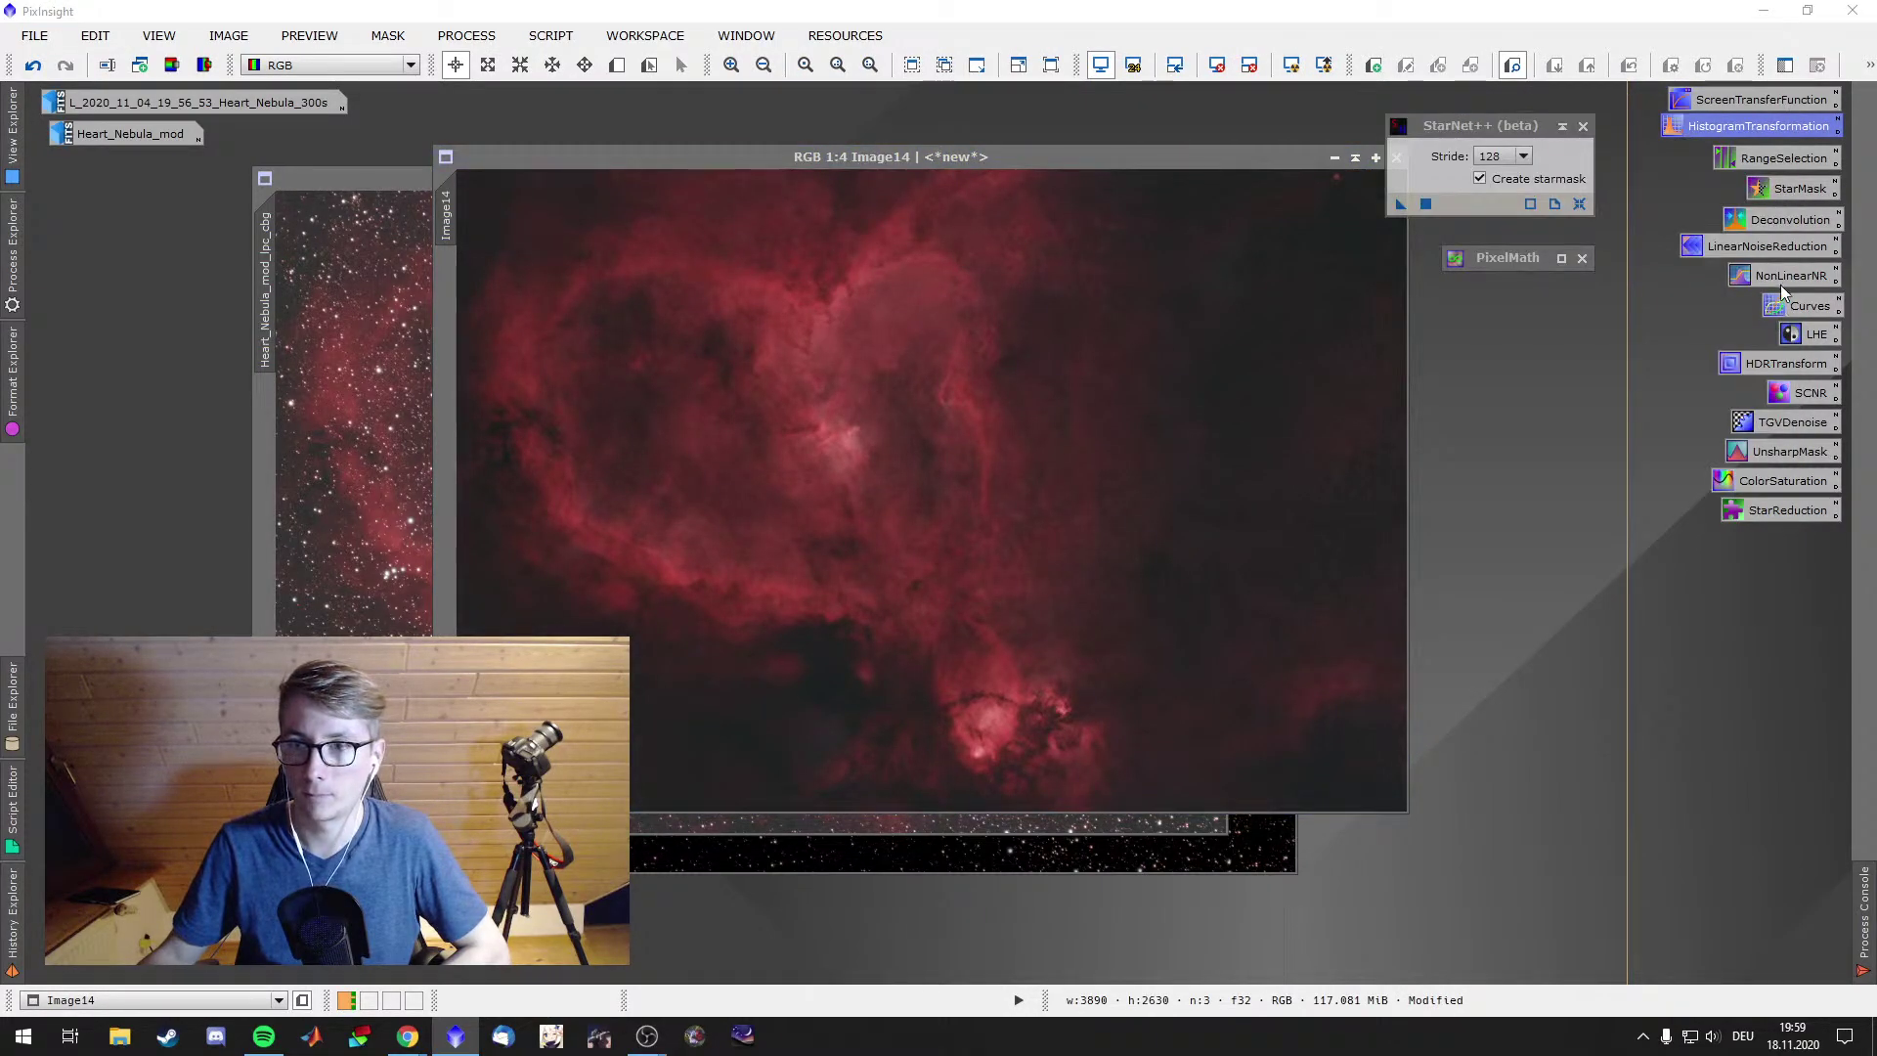
{"action": "left_click", "coordinate": [1787, 160]}
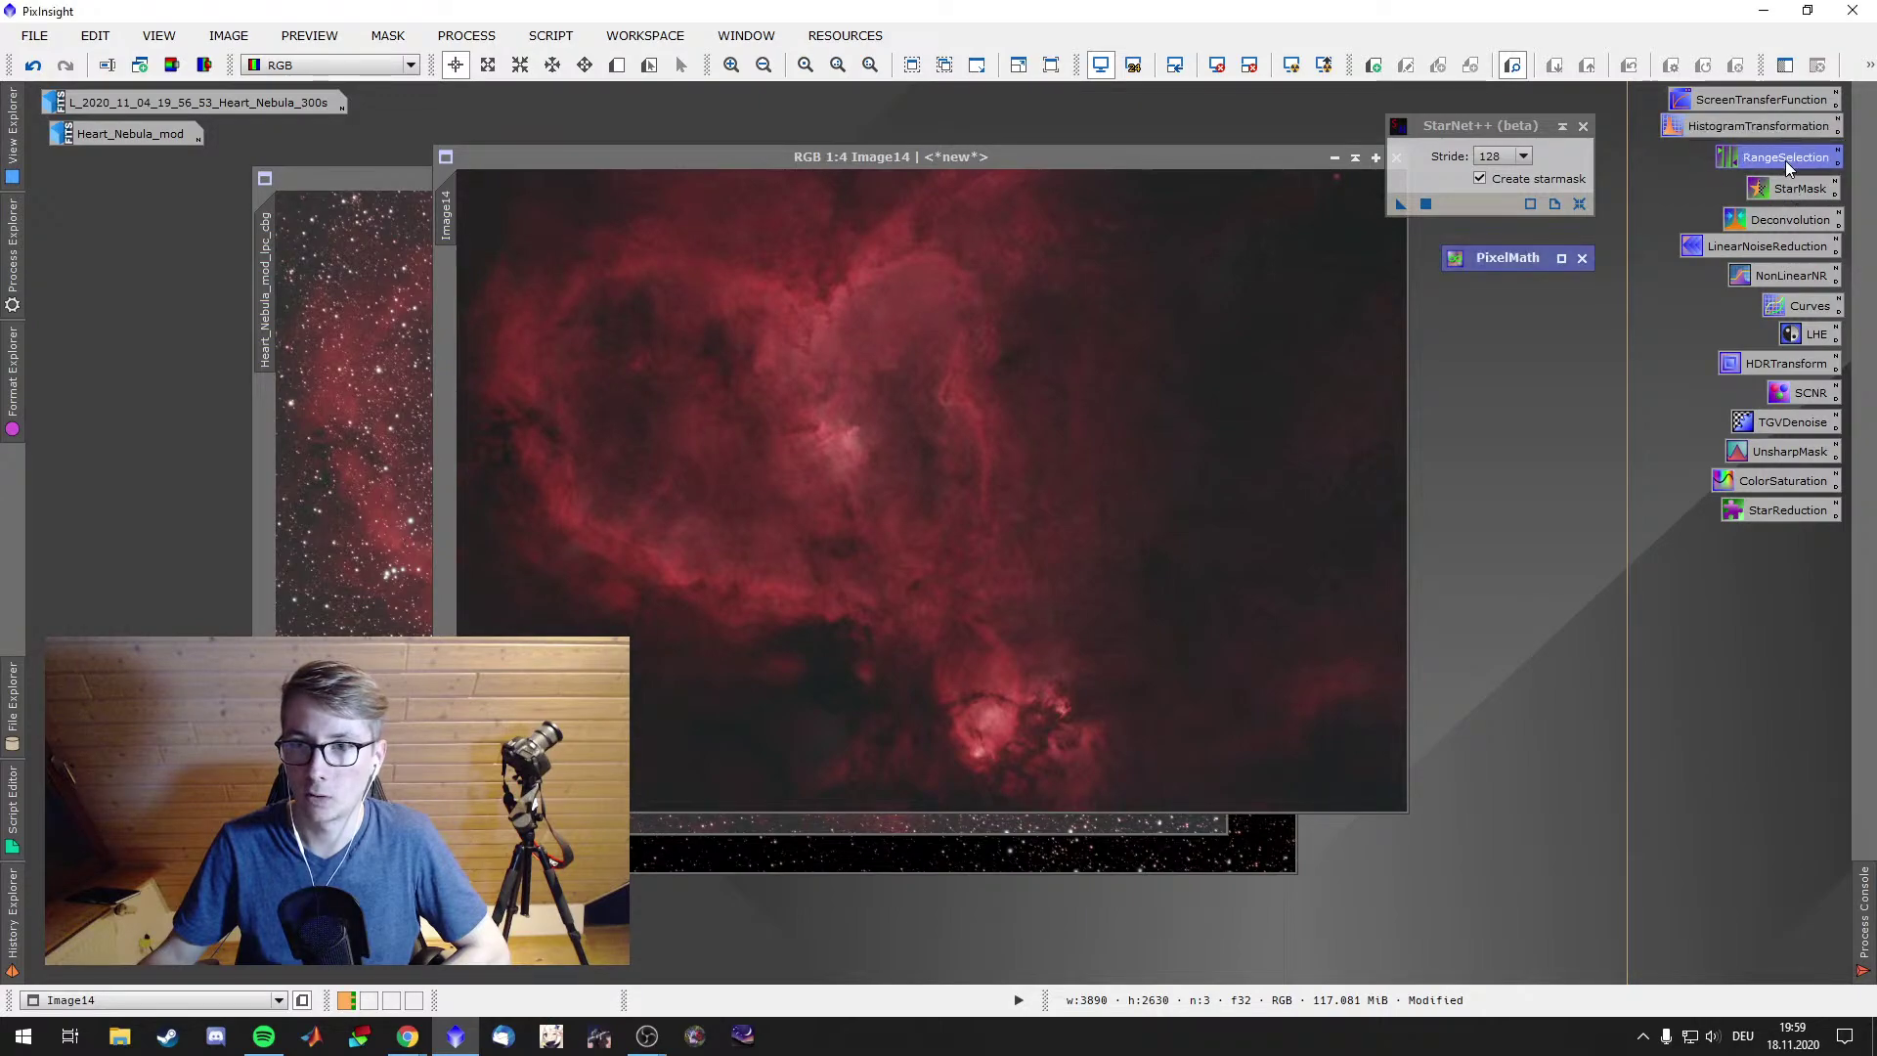
{"action": "double_click", "coordinate": [1786, 162]}
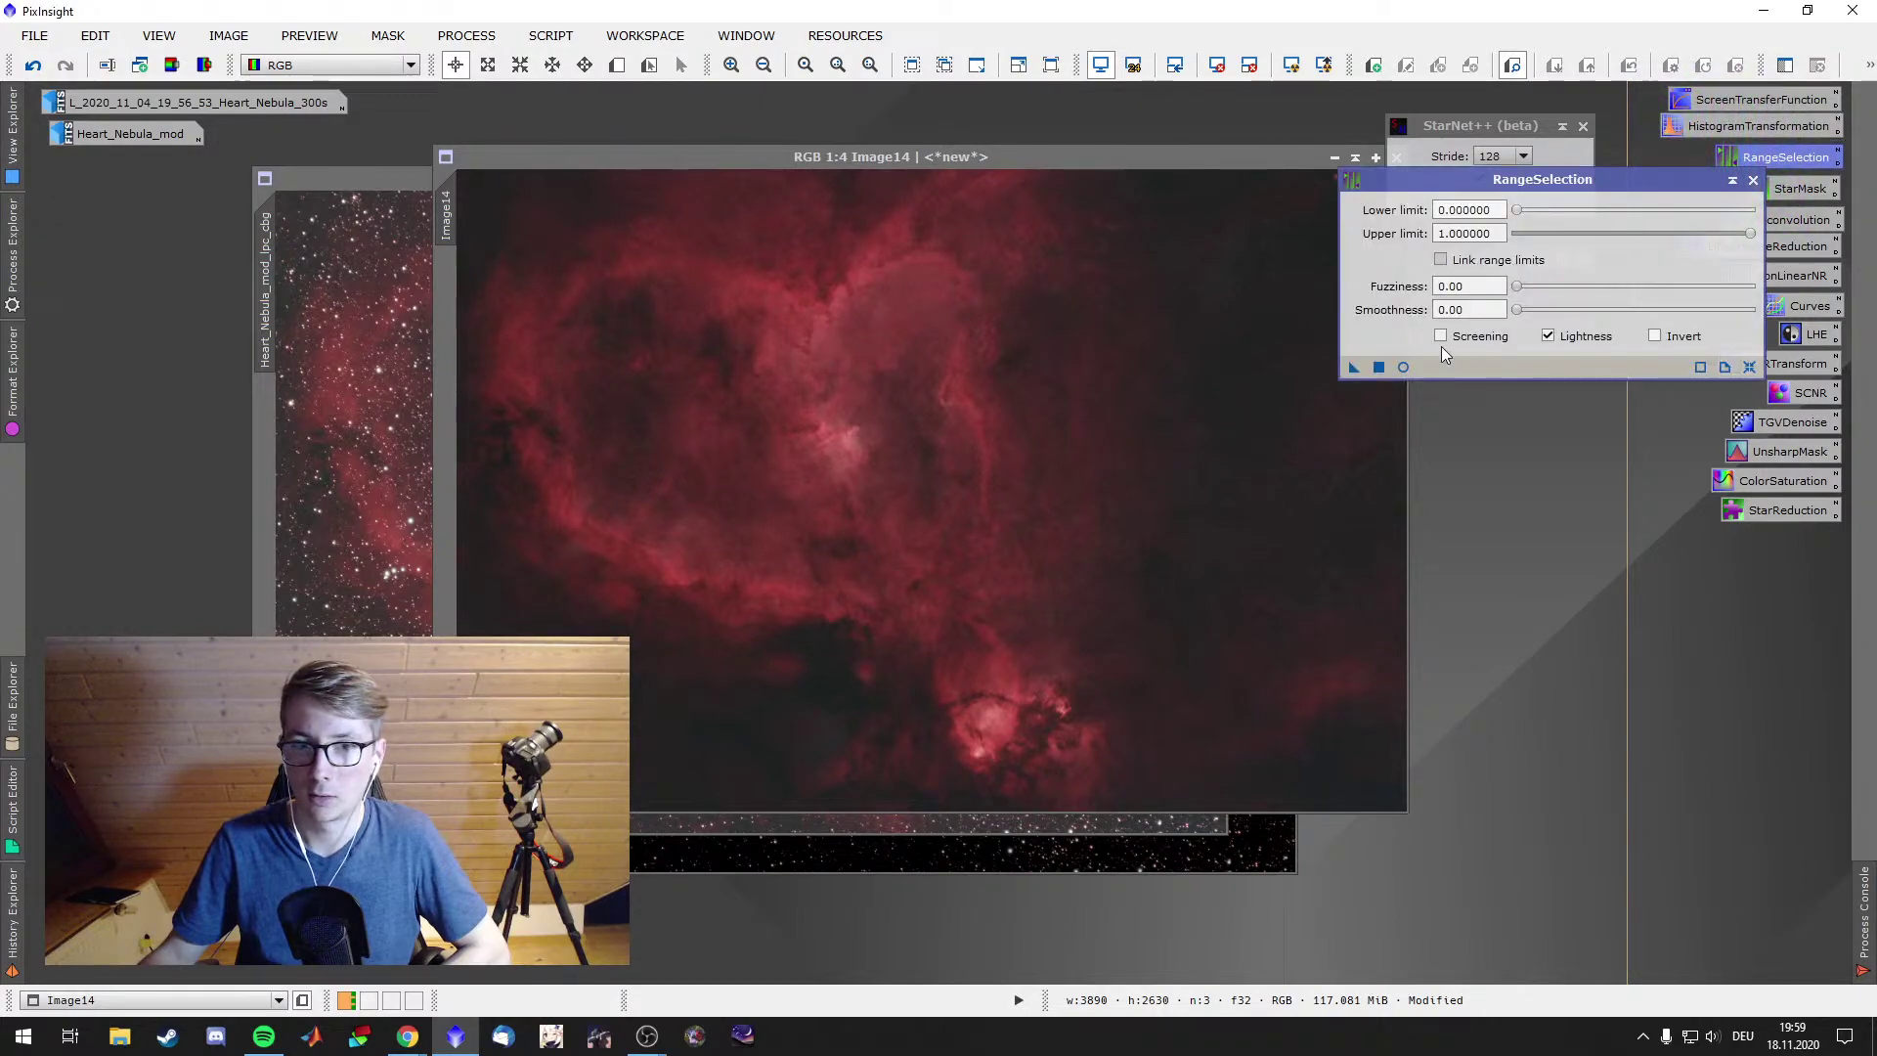
{"action": "left_click", "coordinate": [1734, 183]}
Remove green from the starless image with SCNR, using Average Neutral, amount 1.00 and preserved lightness, and open RangeSelection
{"action": "double_click", "coordinate": [1805, 392]}
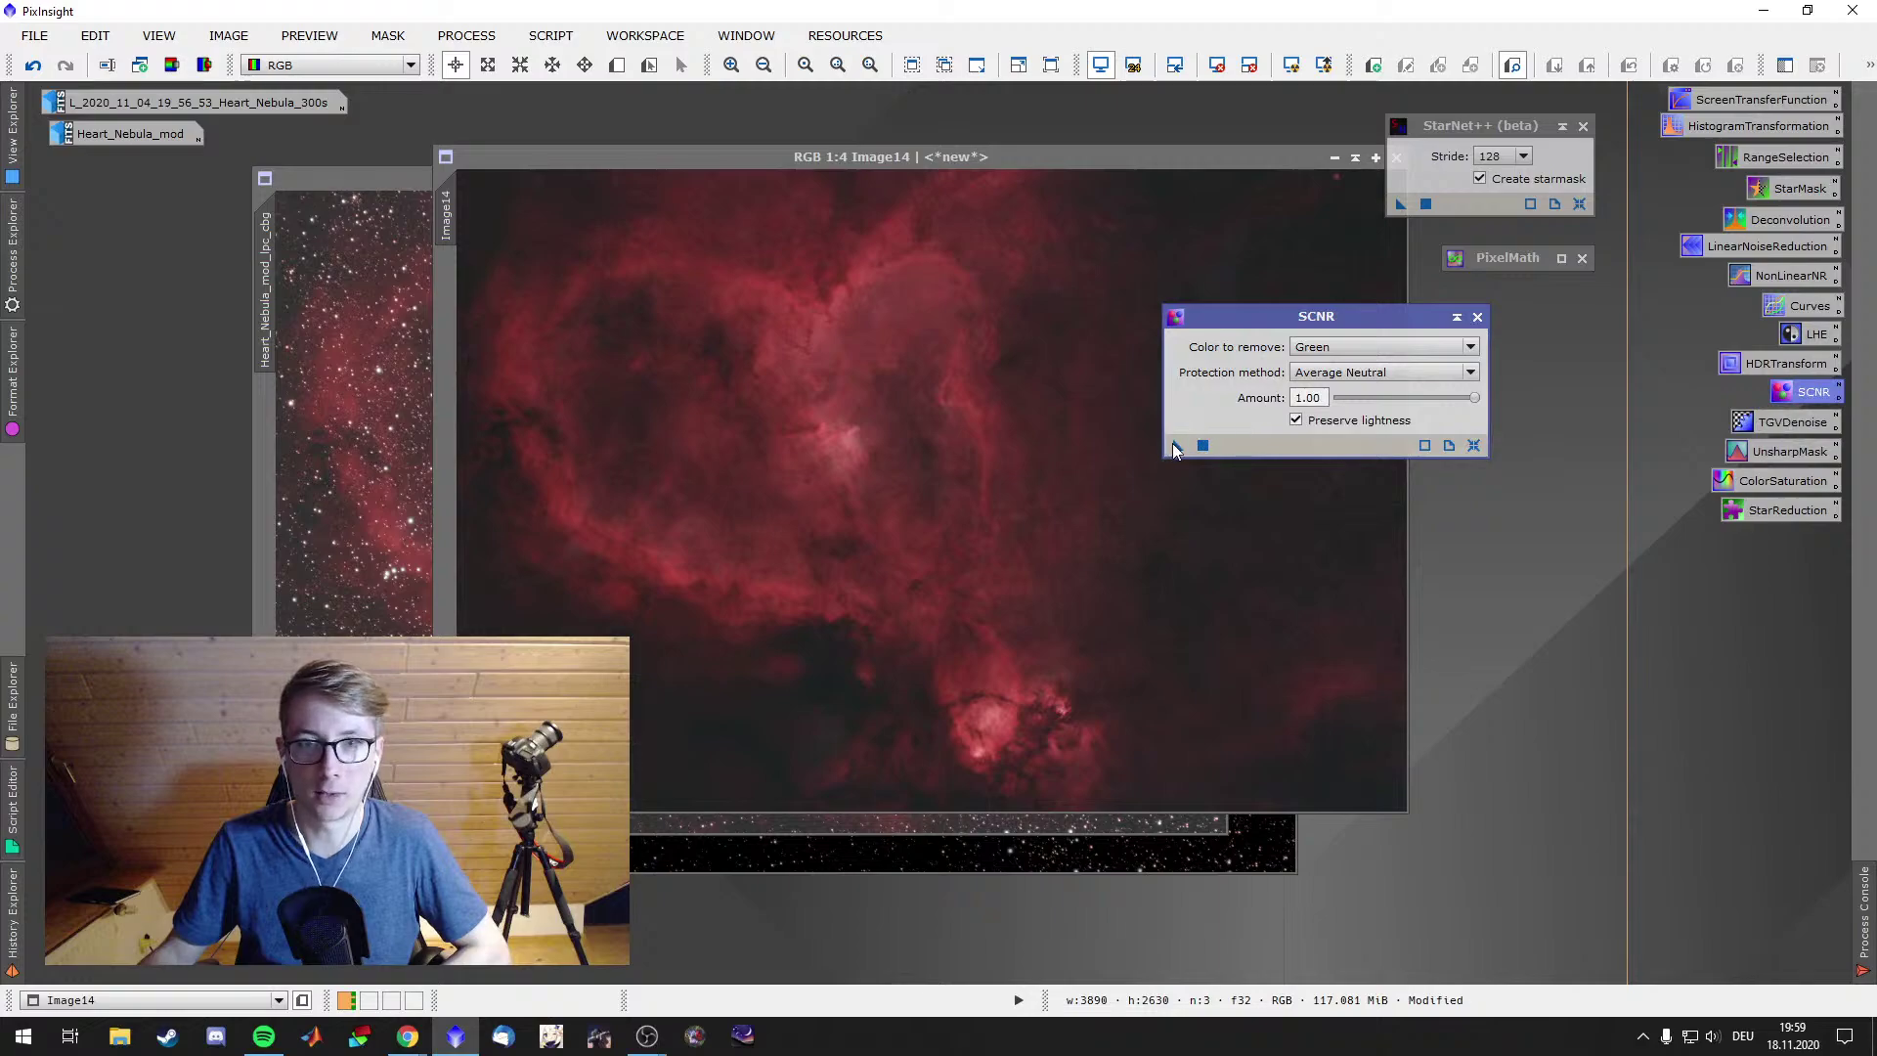
{"action": "left_click", "coordinate": [1174, 448]}
{"action": "left_click", "coordinate": [1476, 318]}
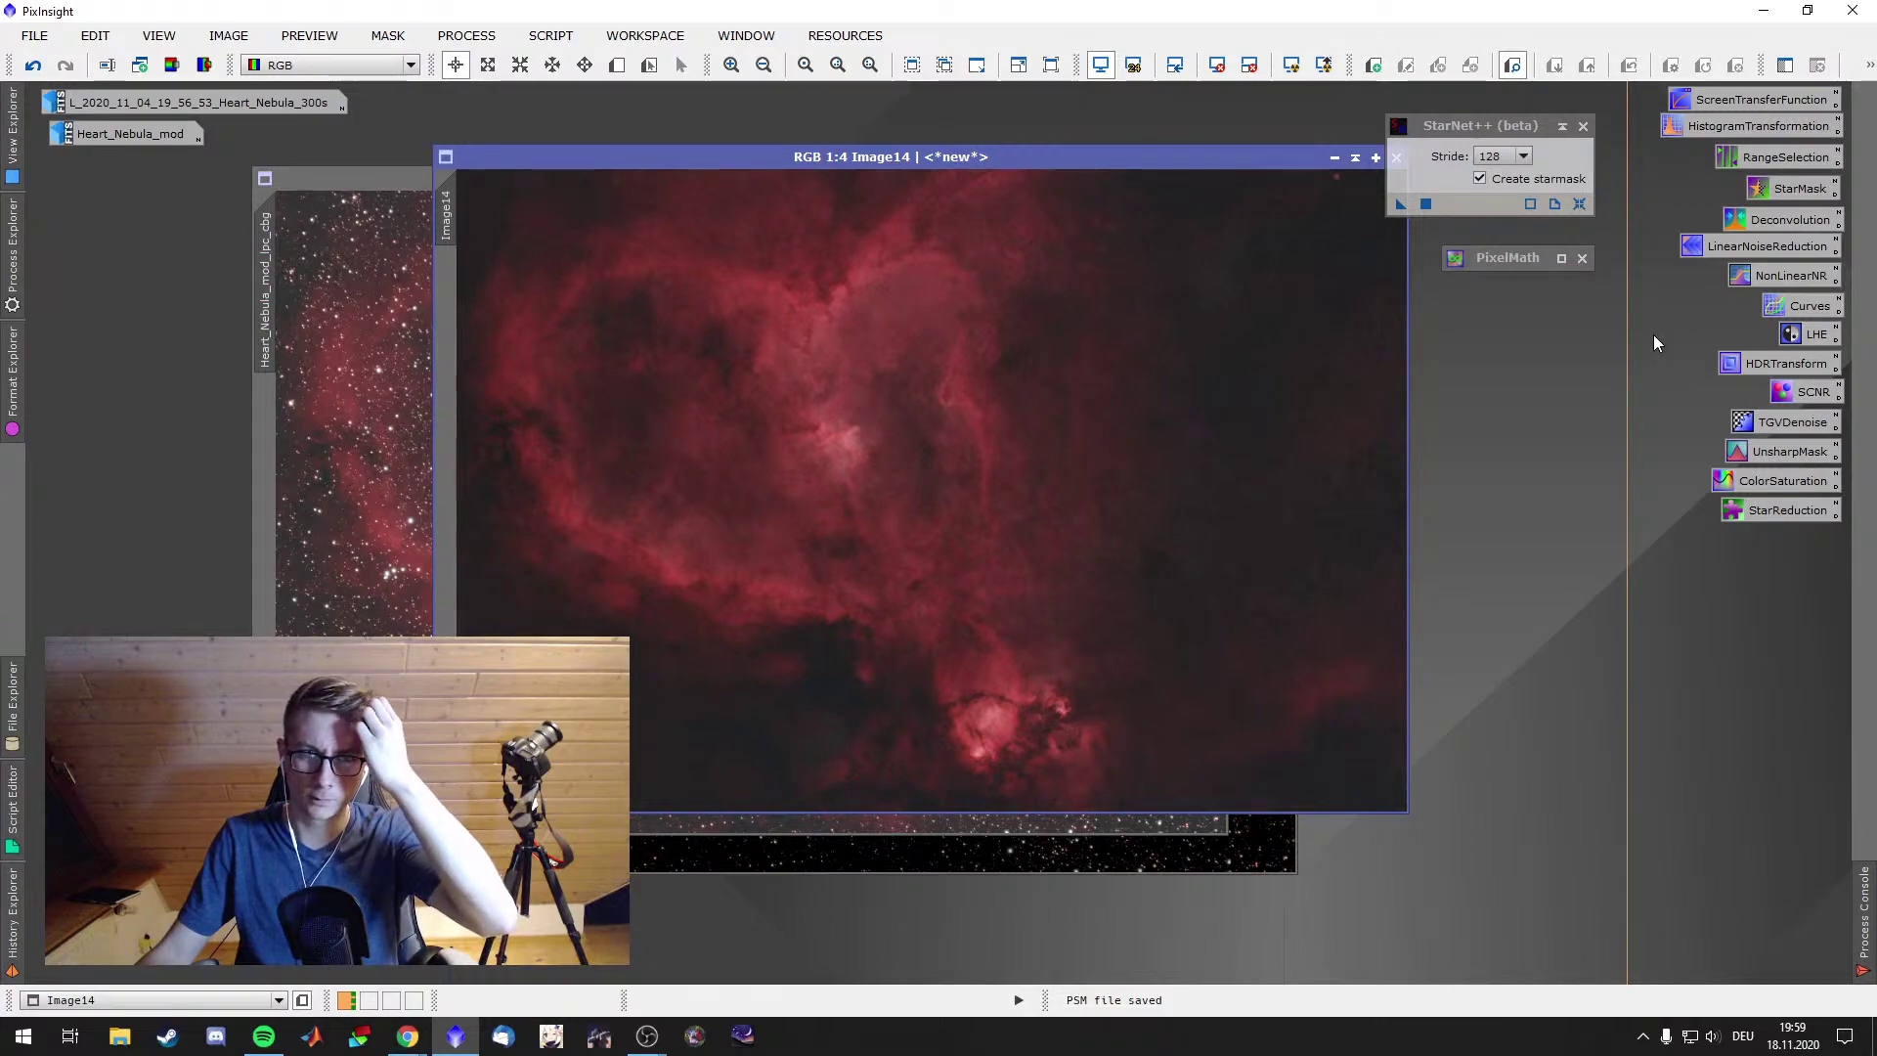
{"action": "double_click", "coordinate": [1765, 160]}
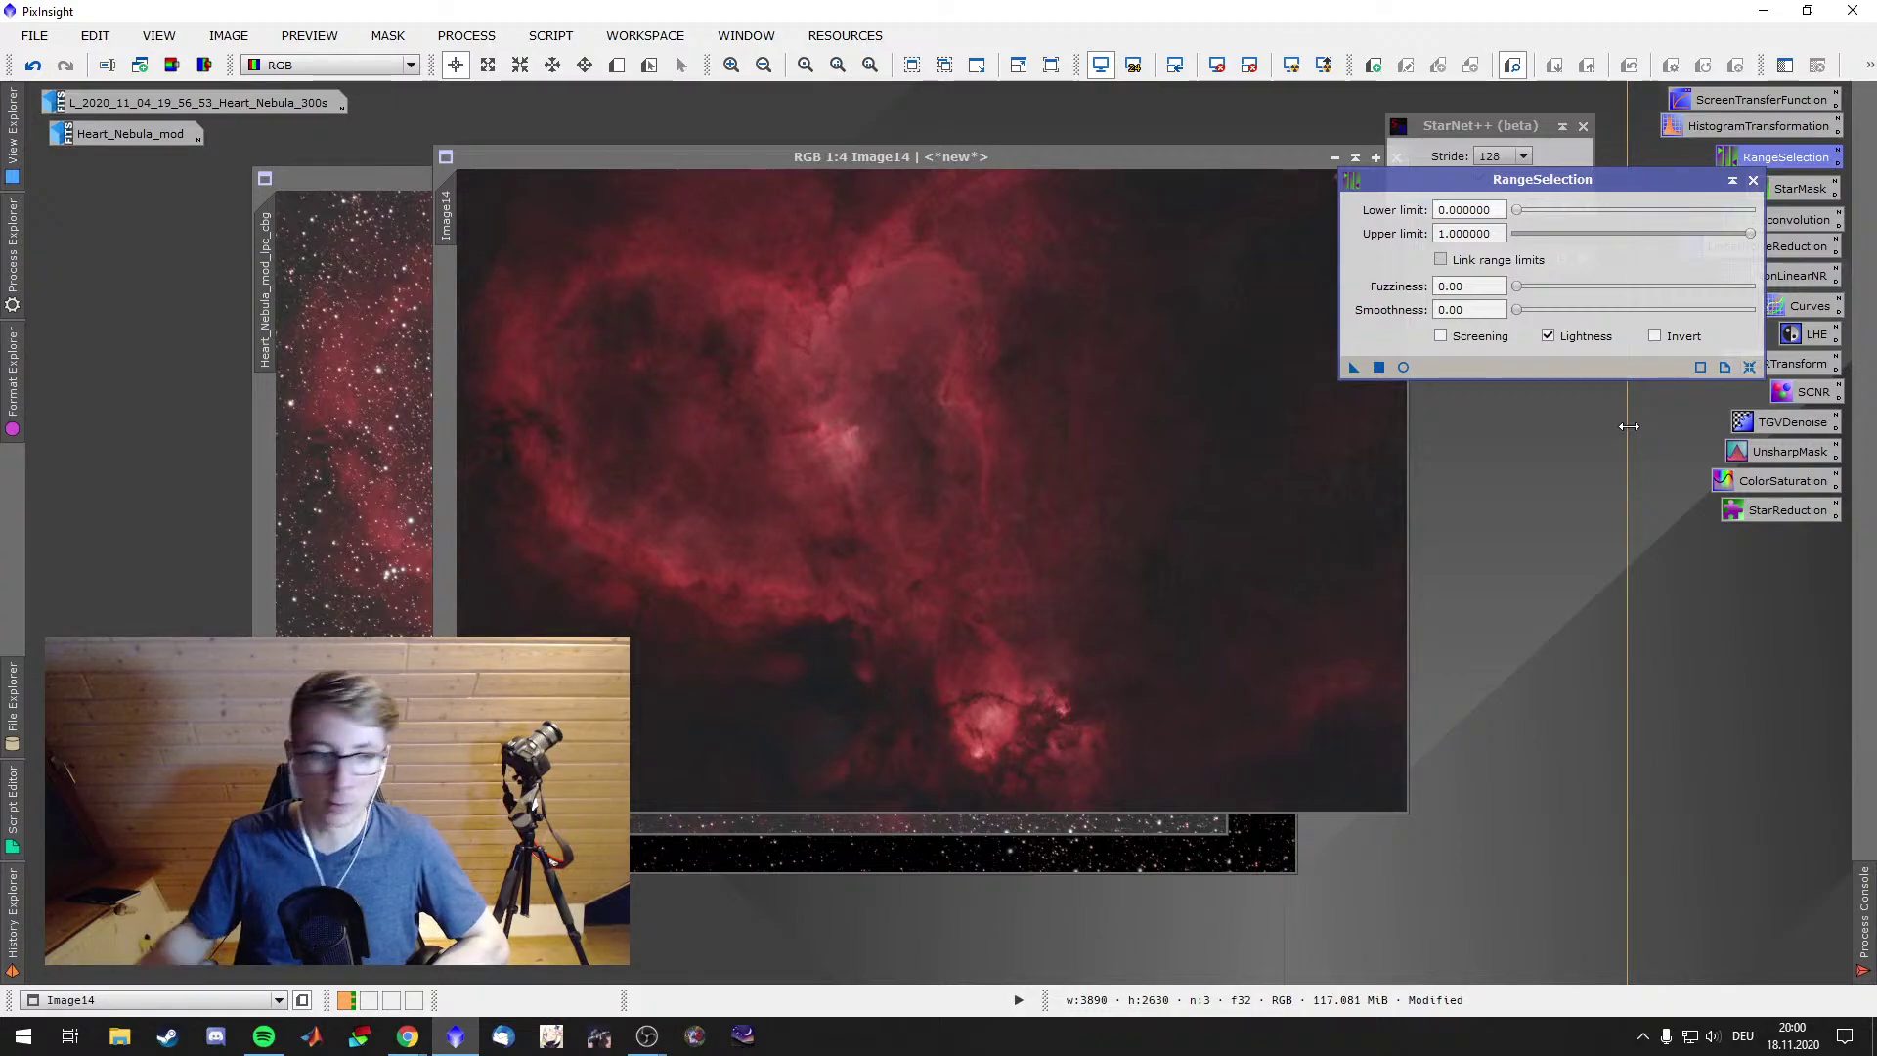
Switch to the browser and examine the 2020 November 16 Astronomy Picture of the Day up close with its object labels
{"action": "left_click", "coordinate": [406, 1044]}
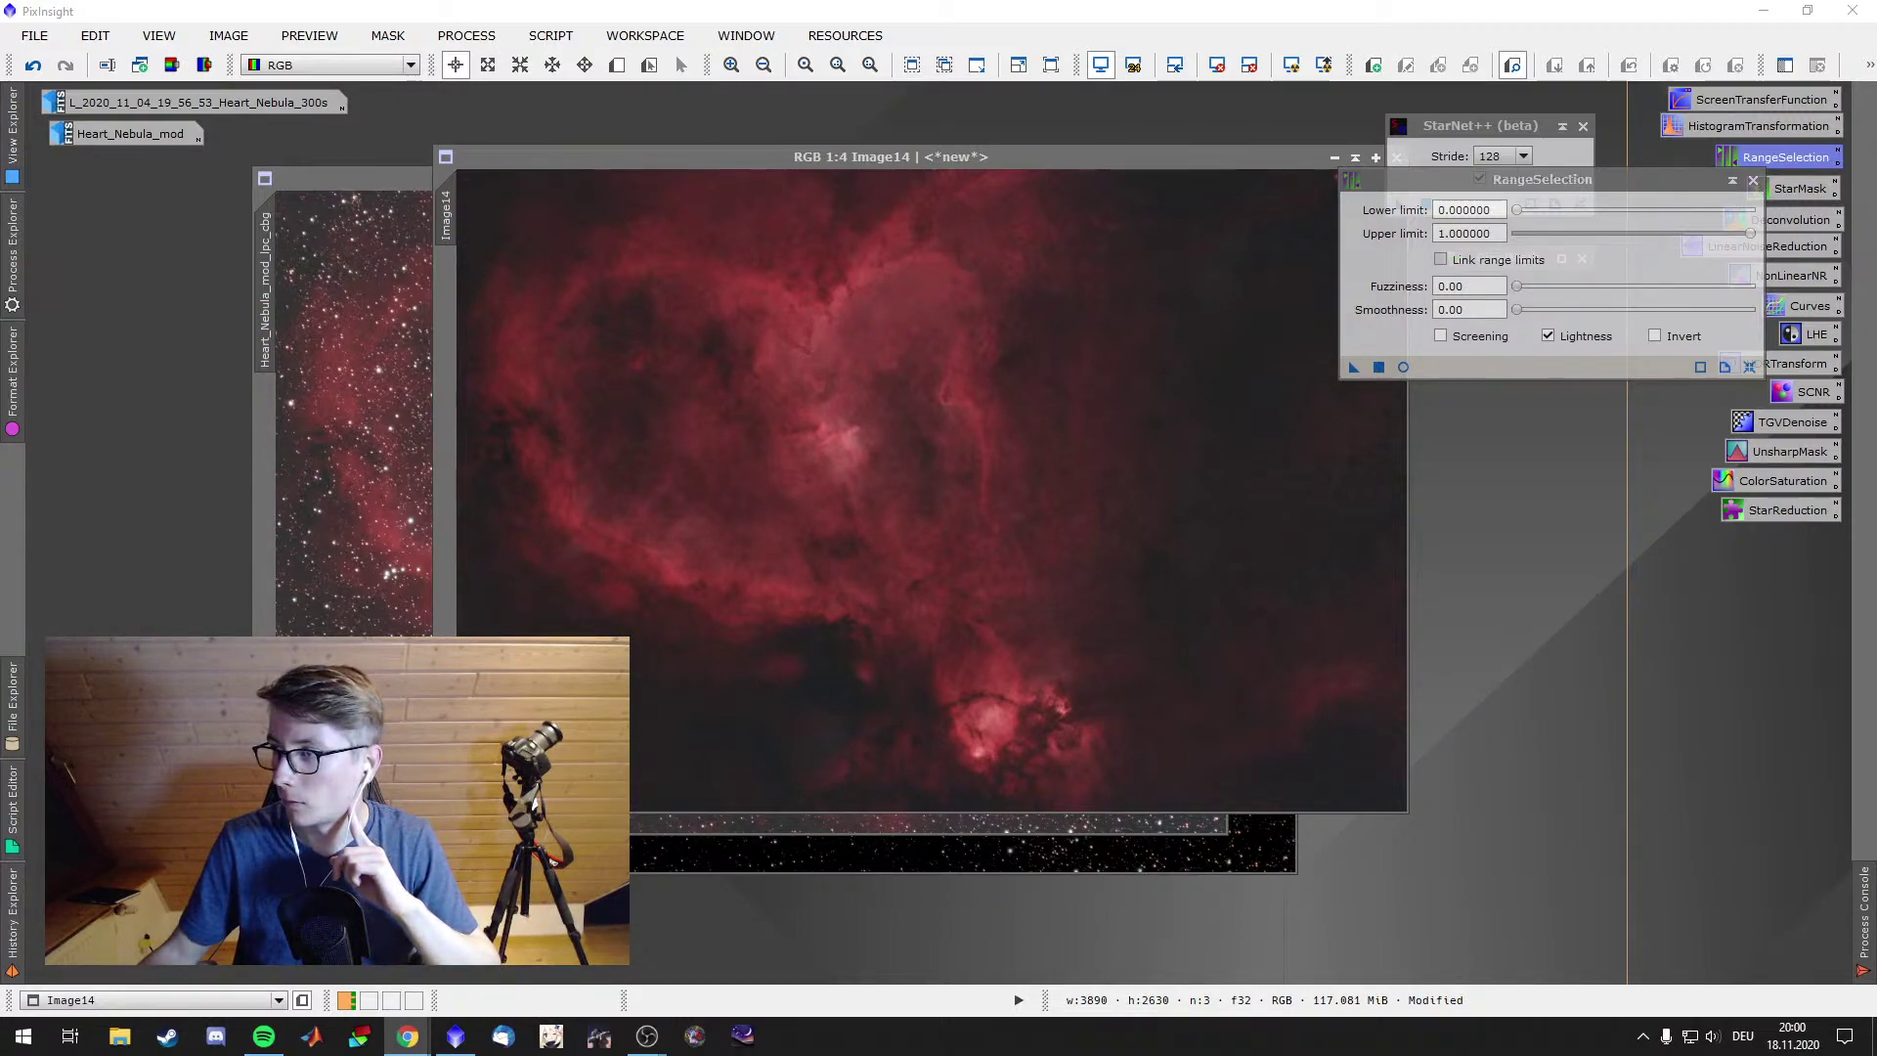
{"action": "key", "text": "alt+Tab"}
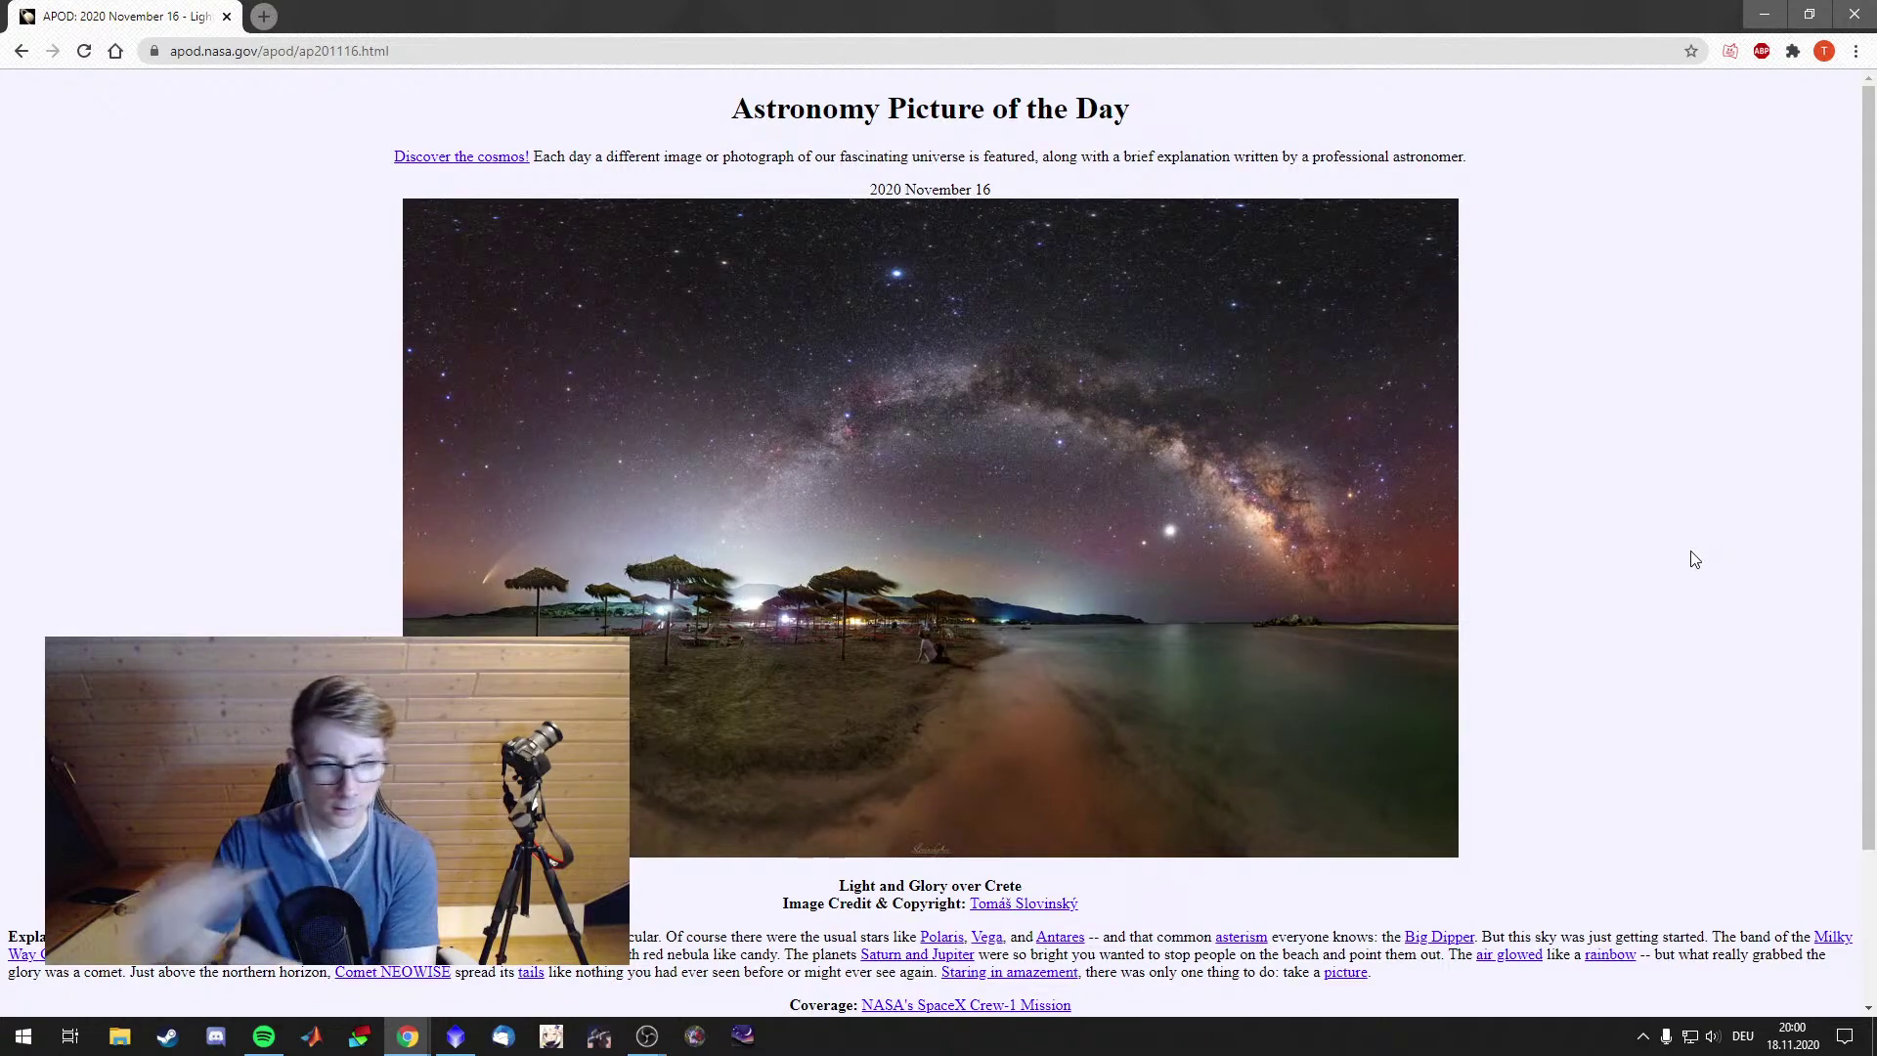
{"action": "scroll", "coordinate": [1687, 552], "scroll_direction": "down", "scroll_amount": 2}
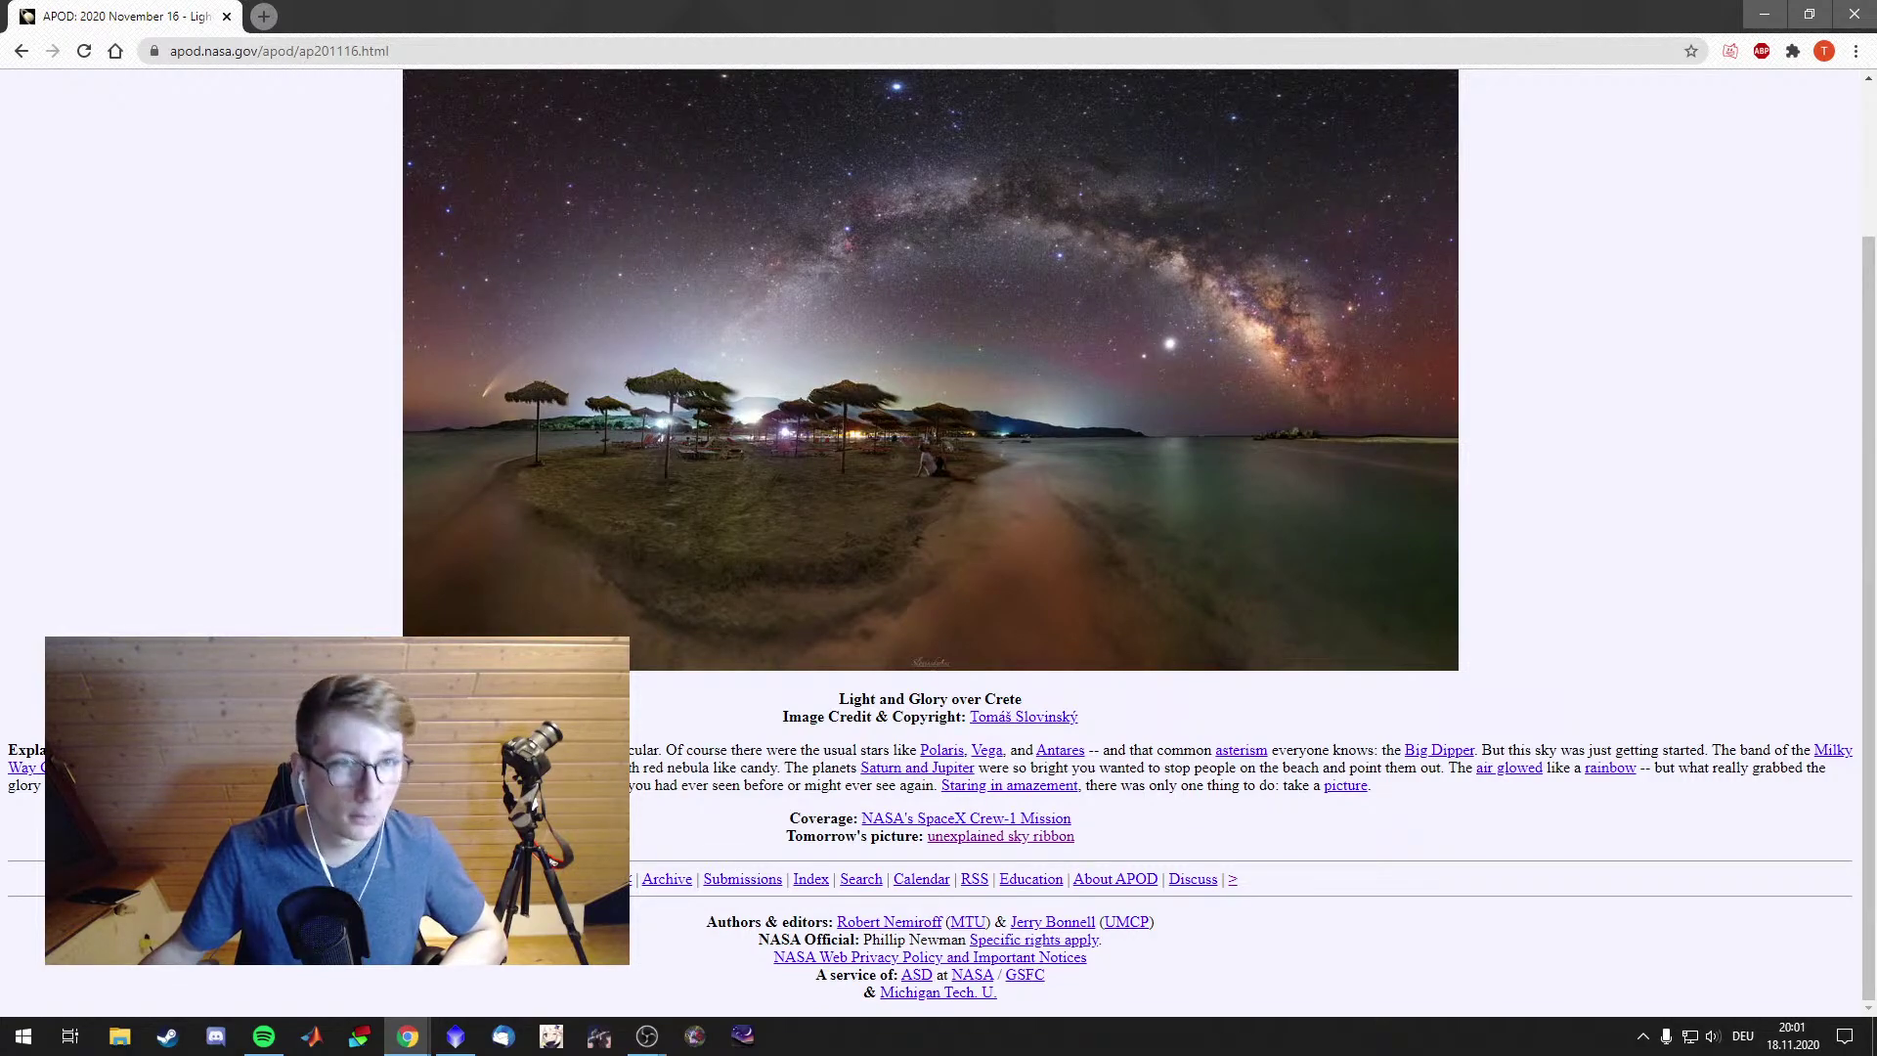
{"action": "mouse_move", "coordinate": [449, 440]}
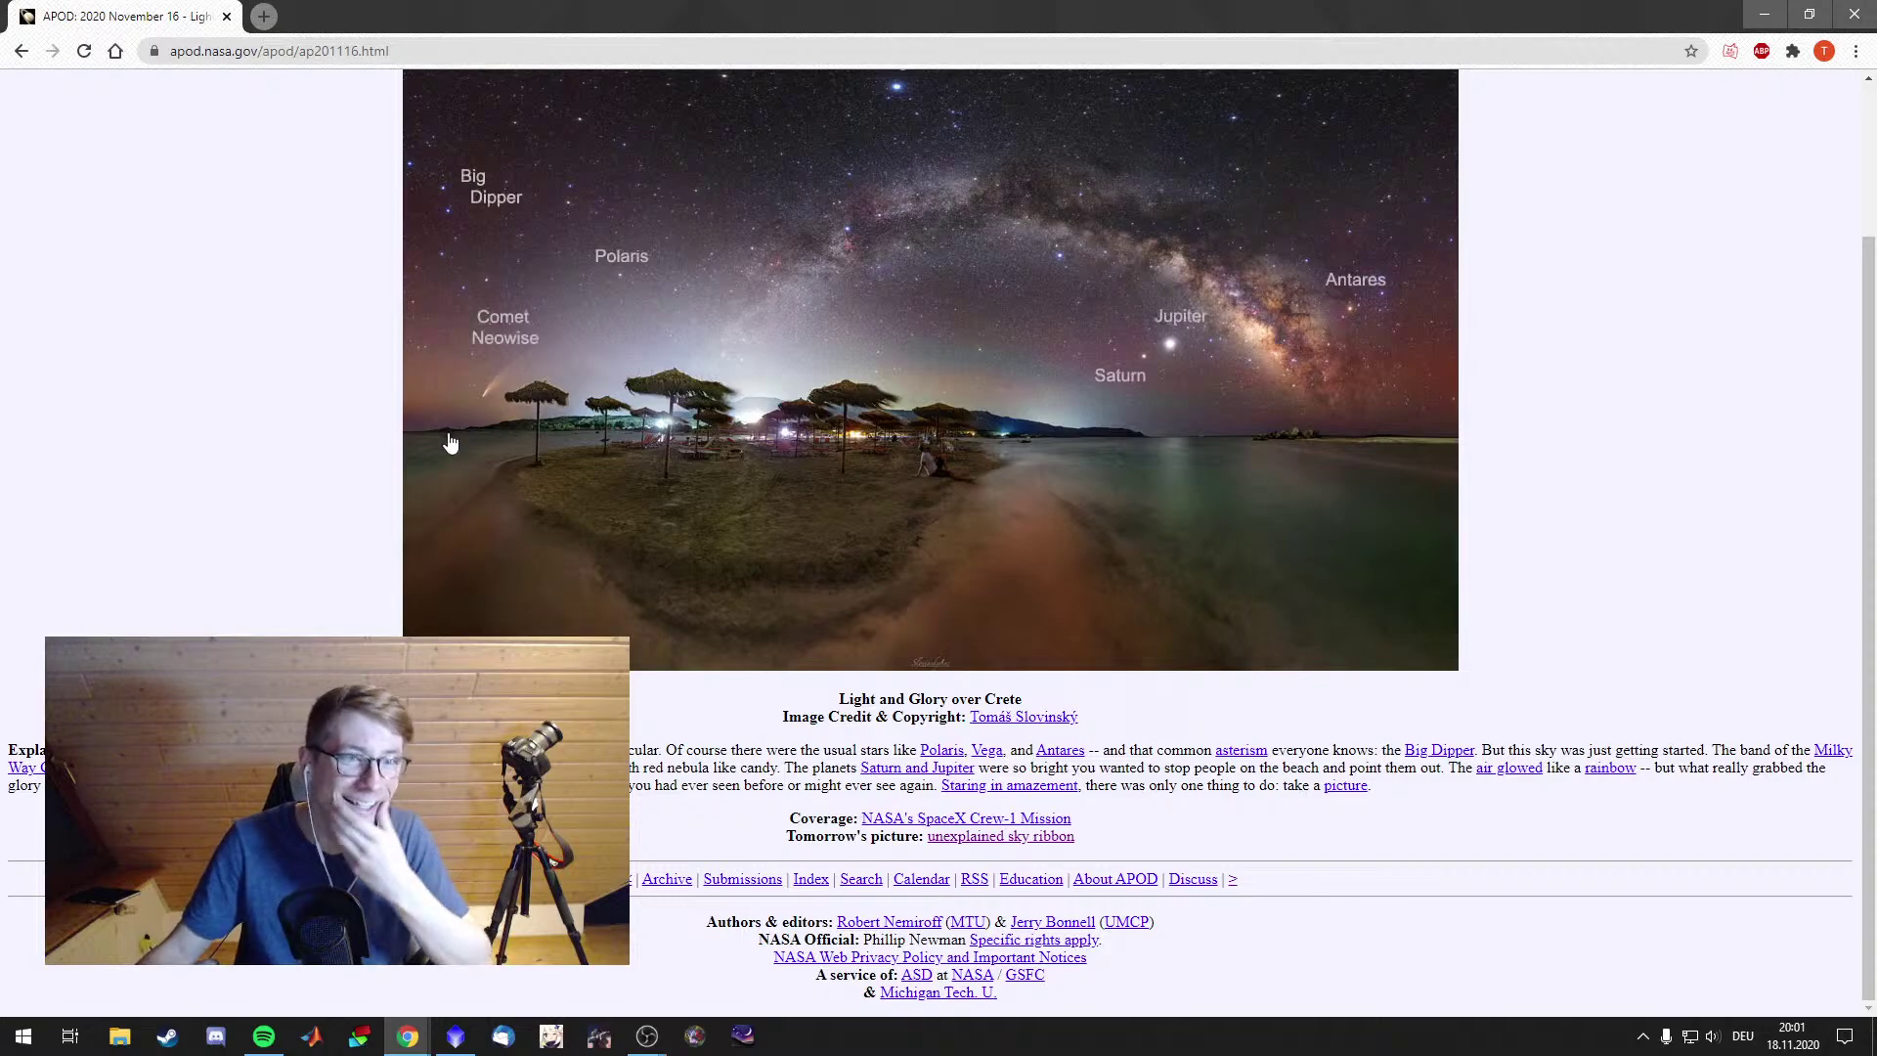
{"action": "scroll", "coordinate": [508, 442], "scroll_direction": "up", "scroll_amount": 7}
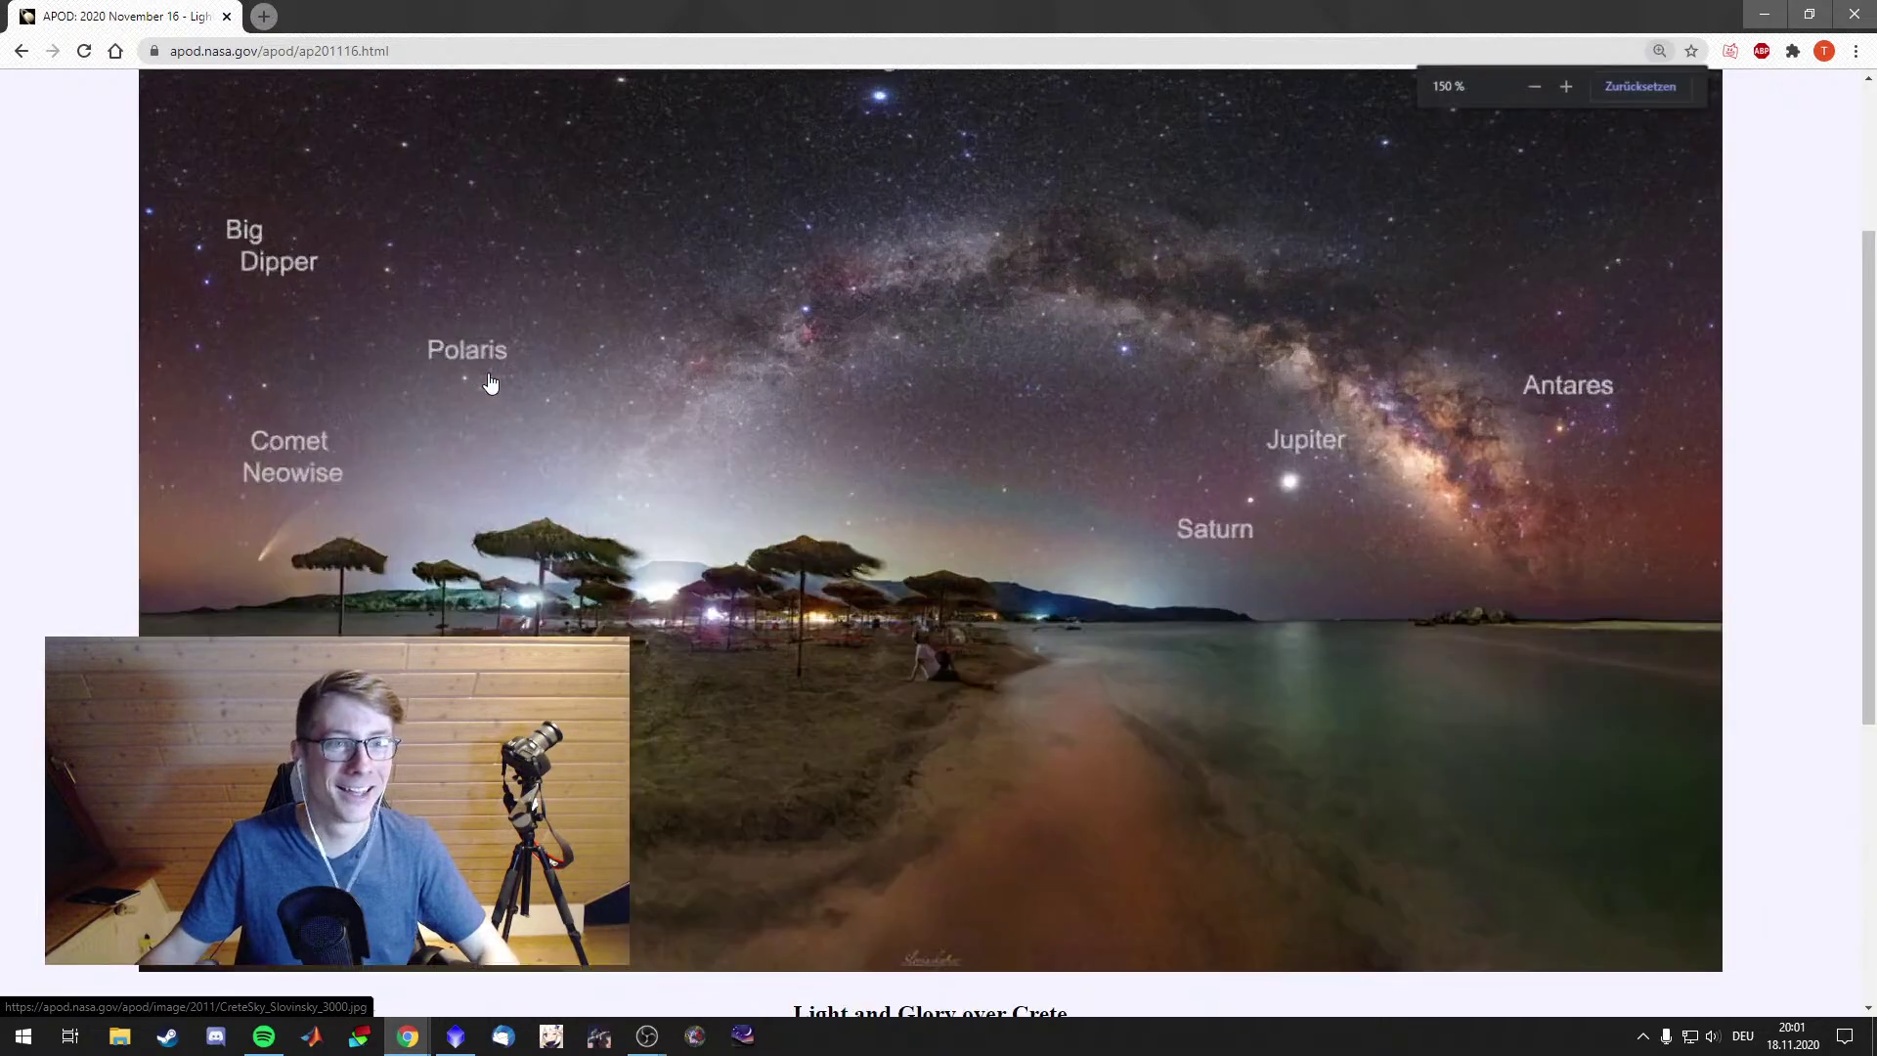
{"action": "scroll", "coordinate": [509, 634], "scroll_direction": "down", "scroll_amount": 3}
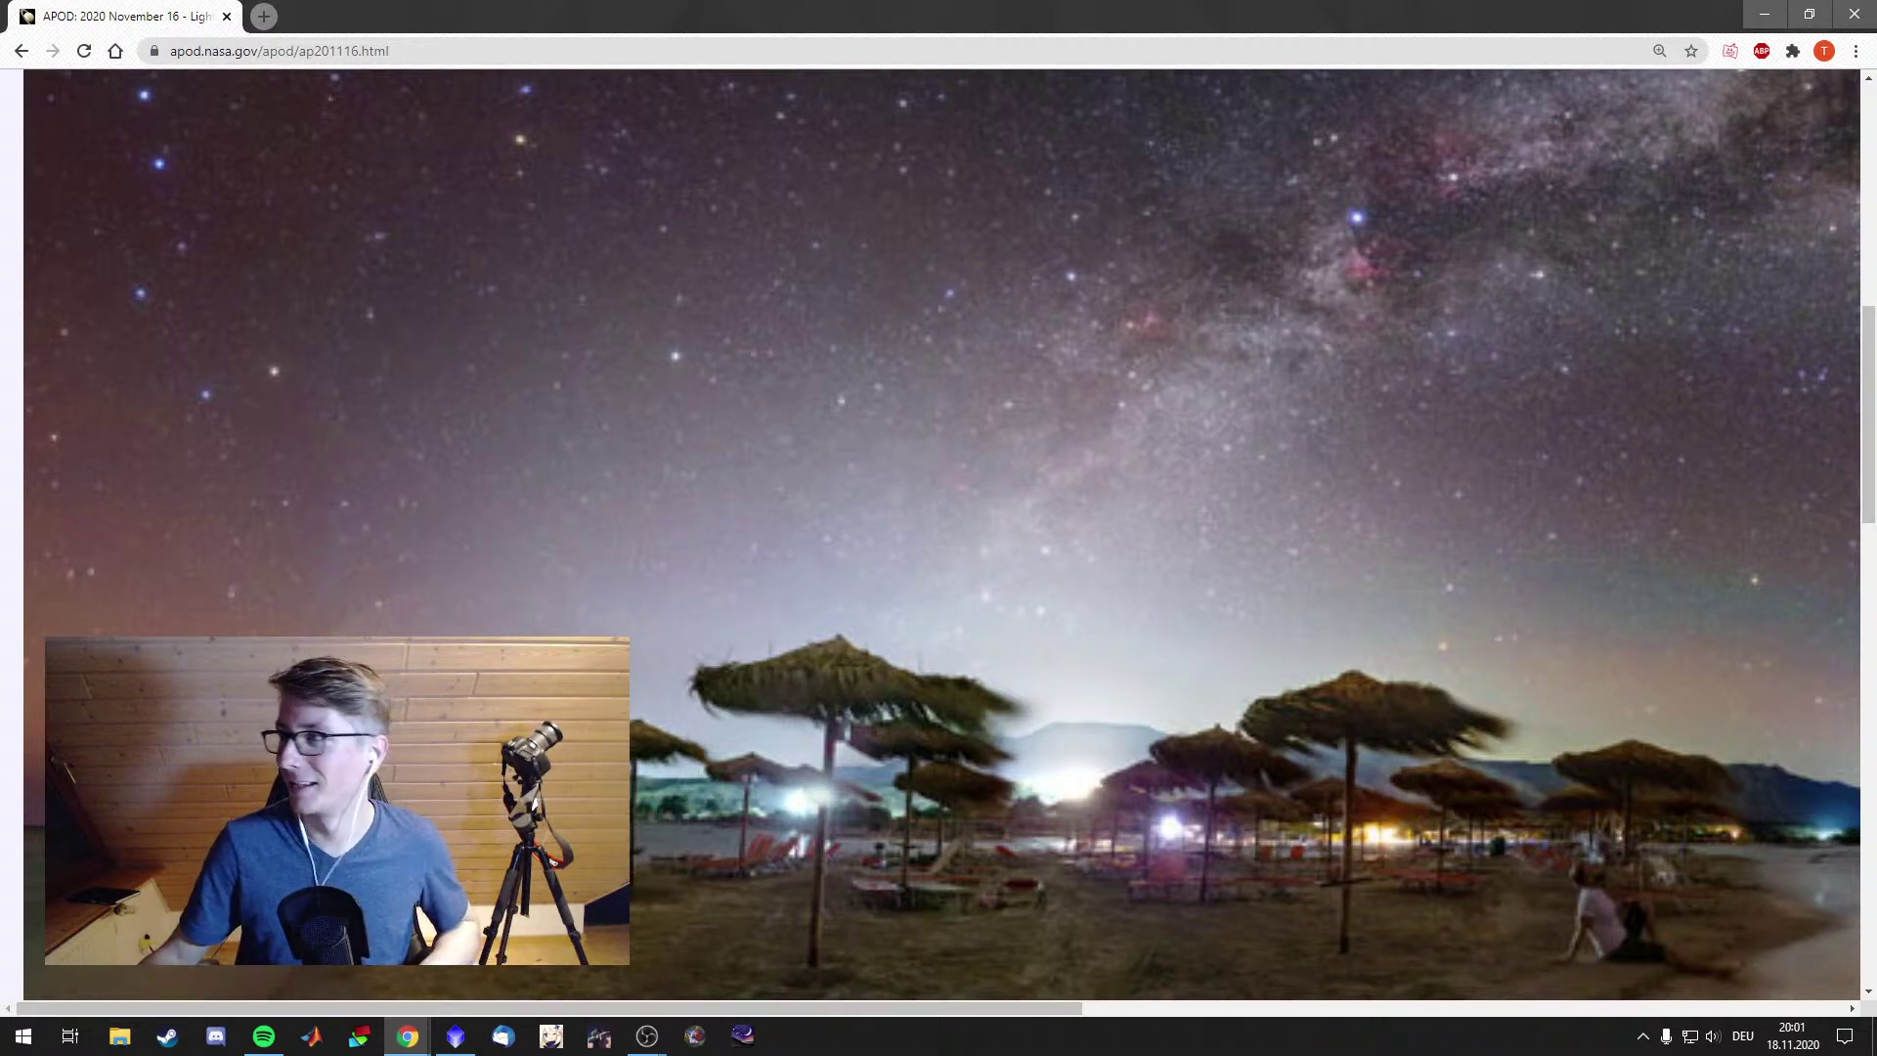
{"action": "mouse_move", "coordinate": [1313, 564]}
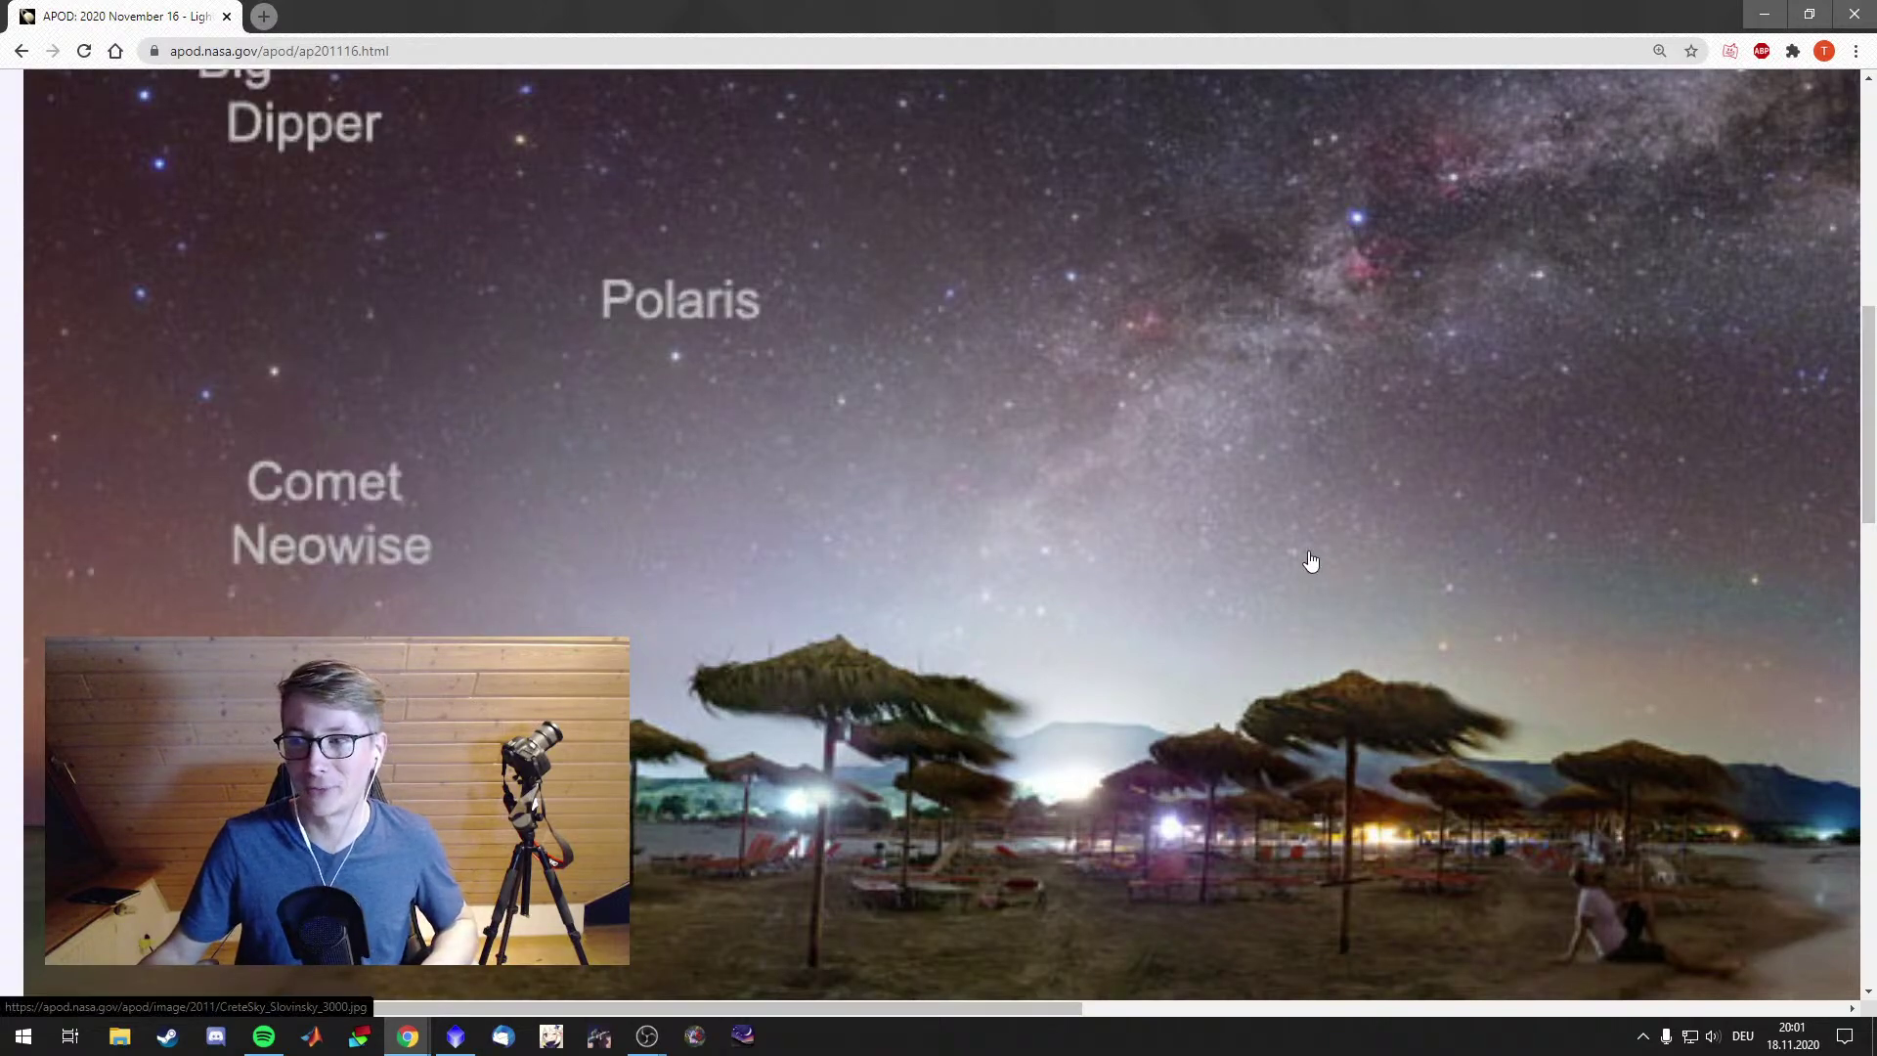
Return to PixInsight from the browser and generate a range mask of the starless image with lower limit 0.30 and smoothness 100
{"action": "key", "text": "ctrl+0"}
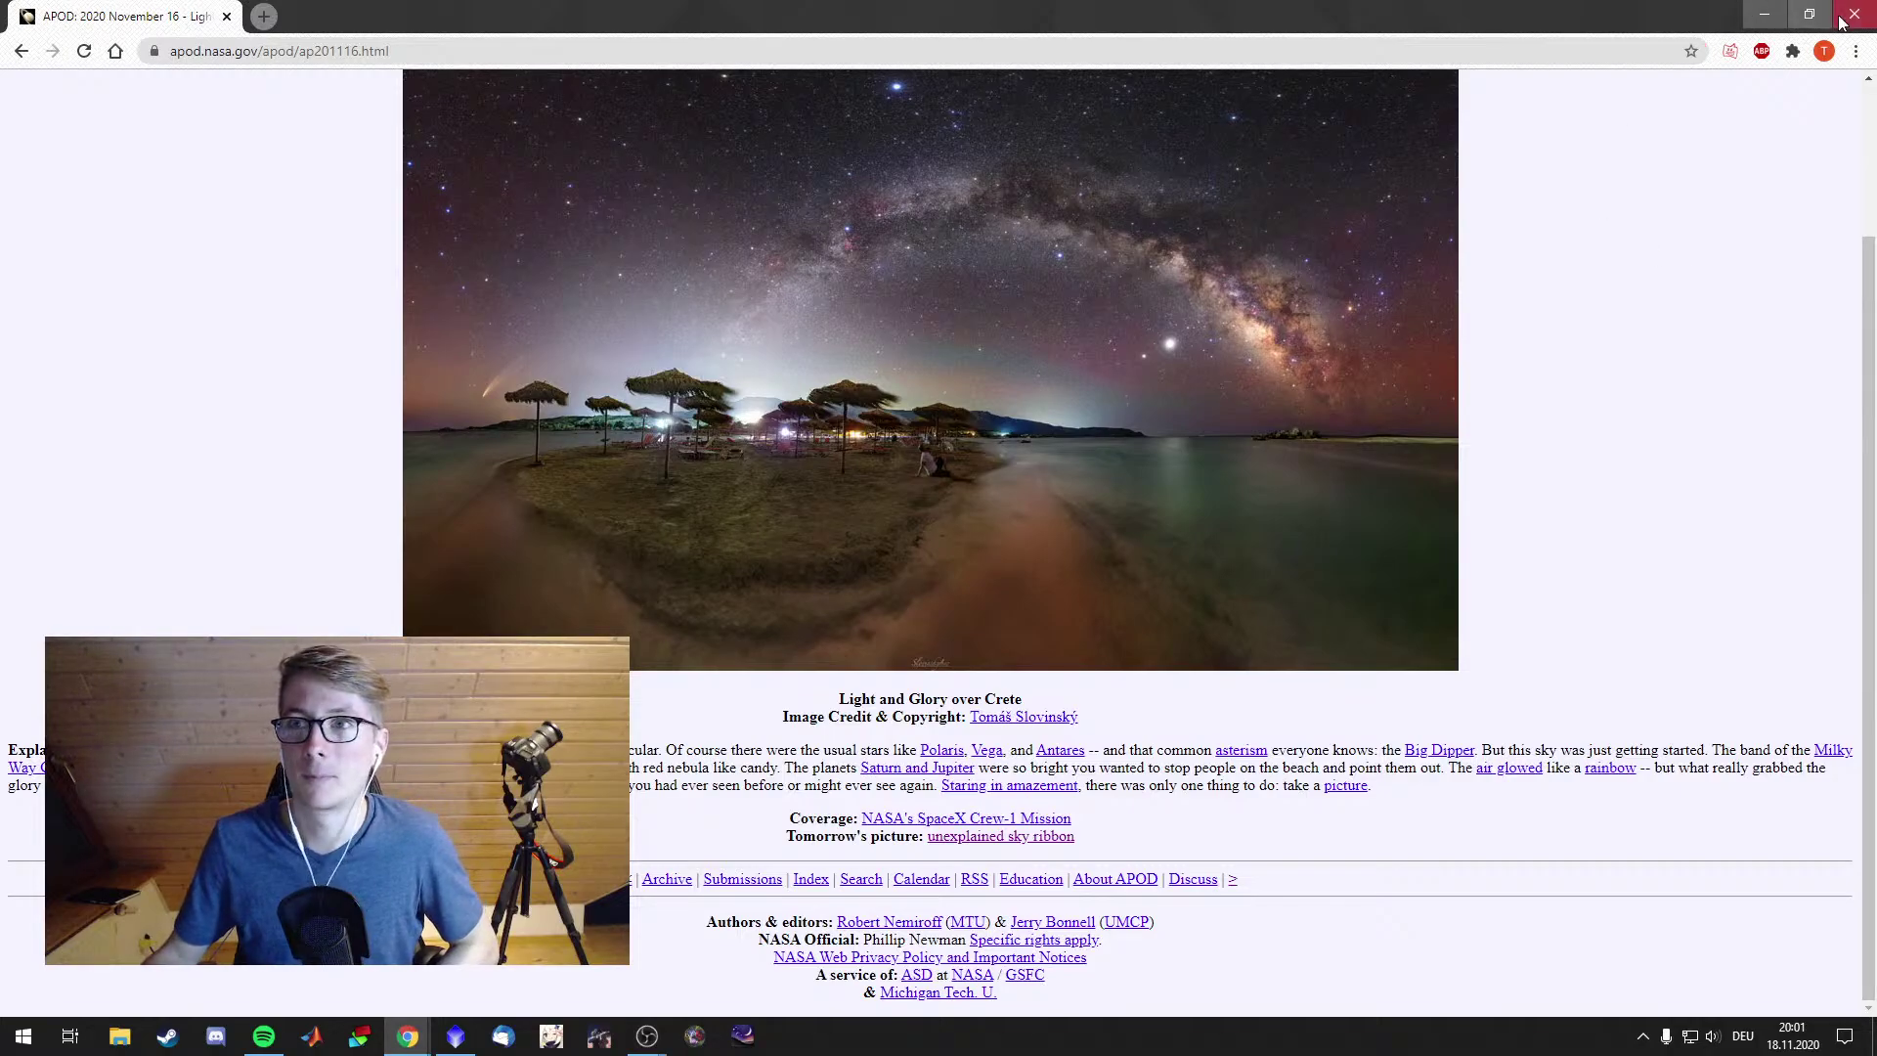
{"action": "left_click", "coordinate": [1765, 14]}
{"action": "left_click_drag", "start_coordinate": [1519, 178], "coordinate": [1642, 372]}
{"action": "left_click", "coordinate": [1485, 520]}
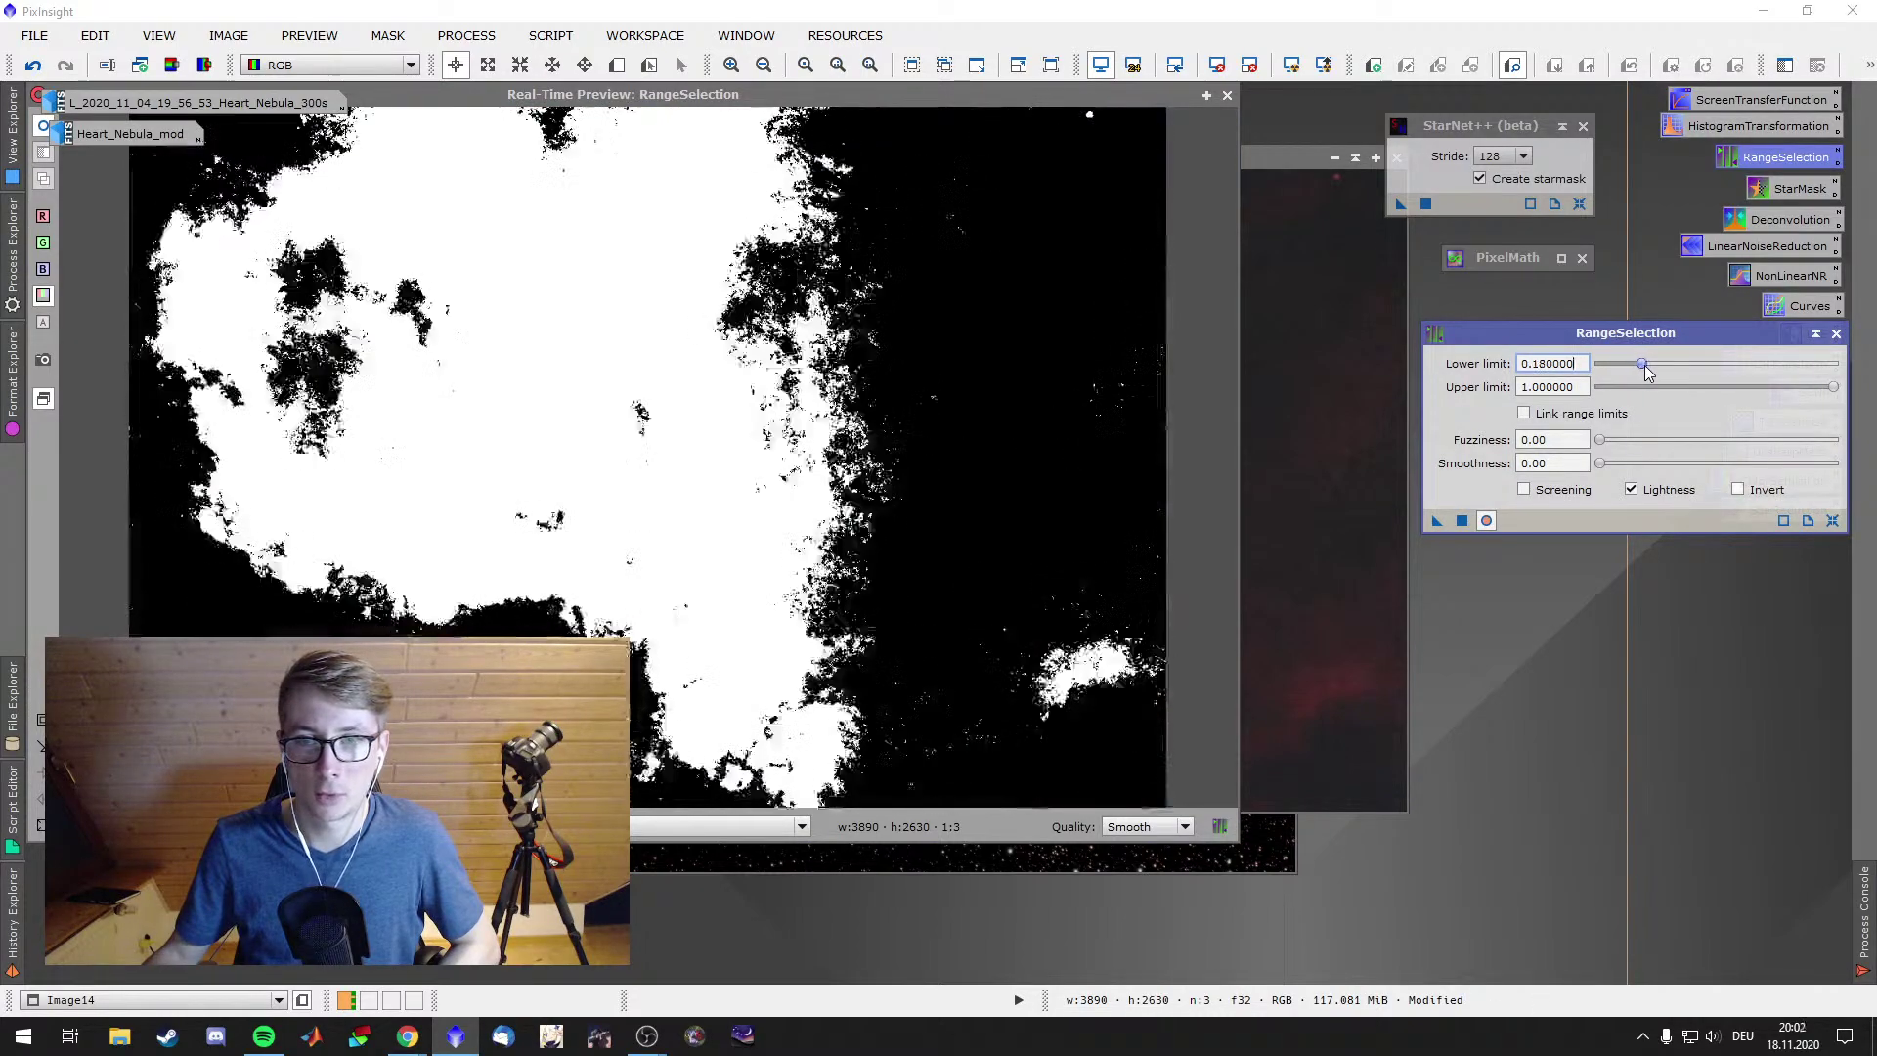
{"action": "left_click_drag", "start_coordinate": [1600, 463], "coordinate": [1853, 466]}
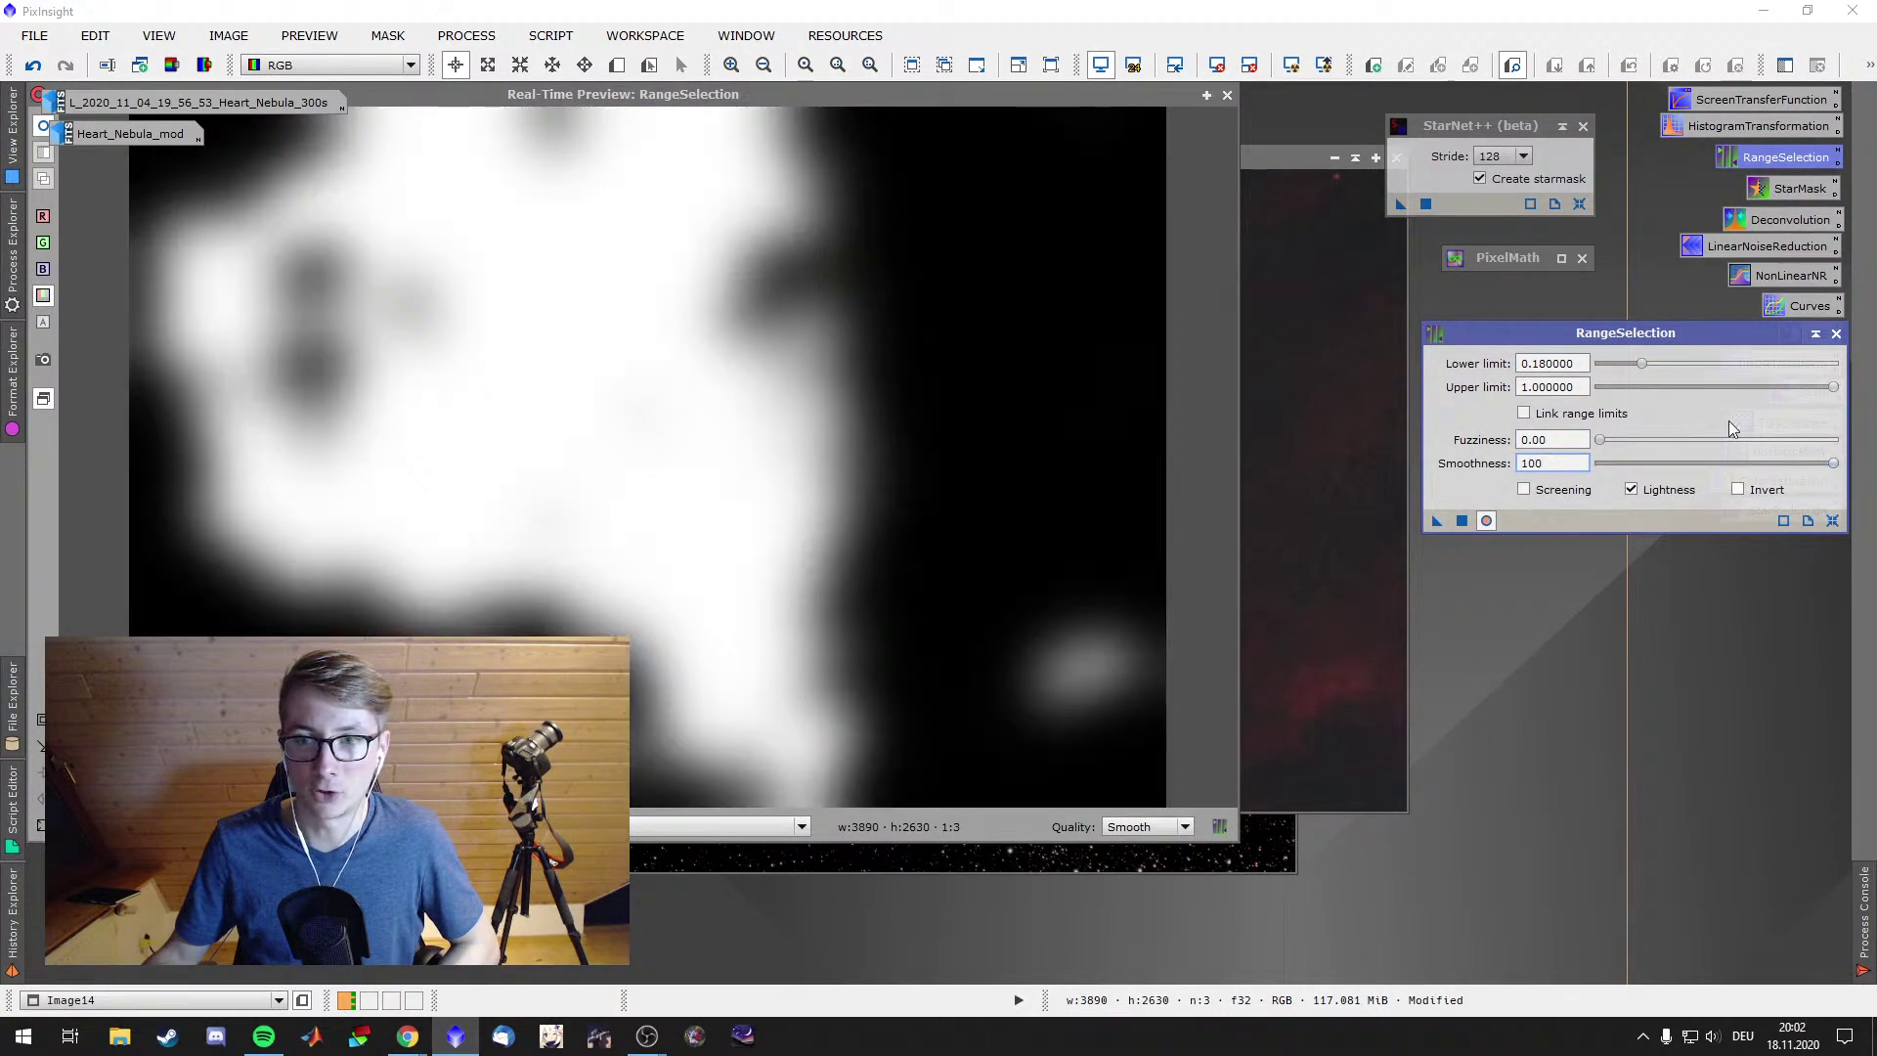
{"action": "left_click_drag", "start_coordinate": [1642, 376], "coordinate": [1674, 379]}
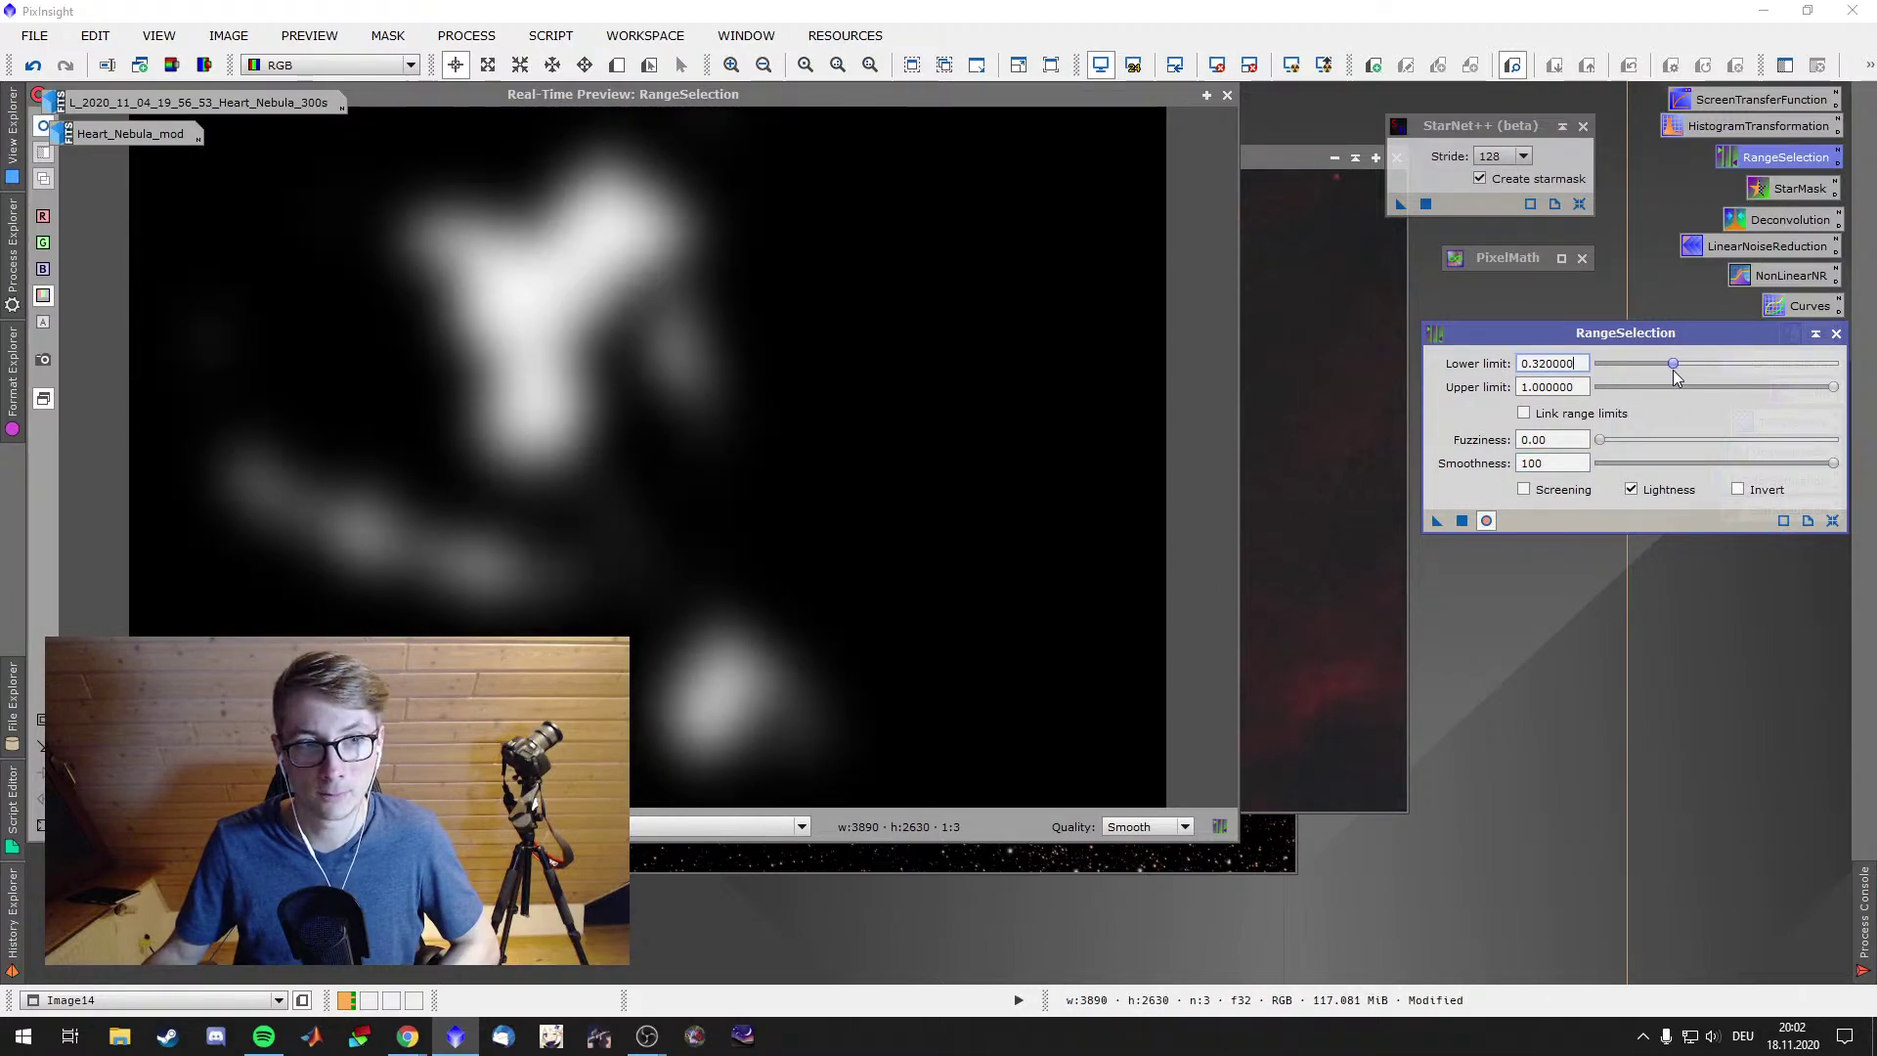
{"action": "left_click", "coordinate": [1228, 95]}
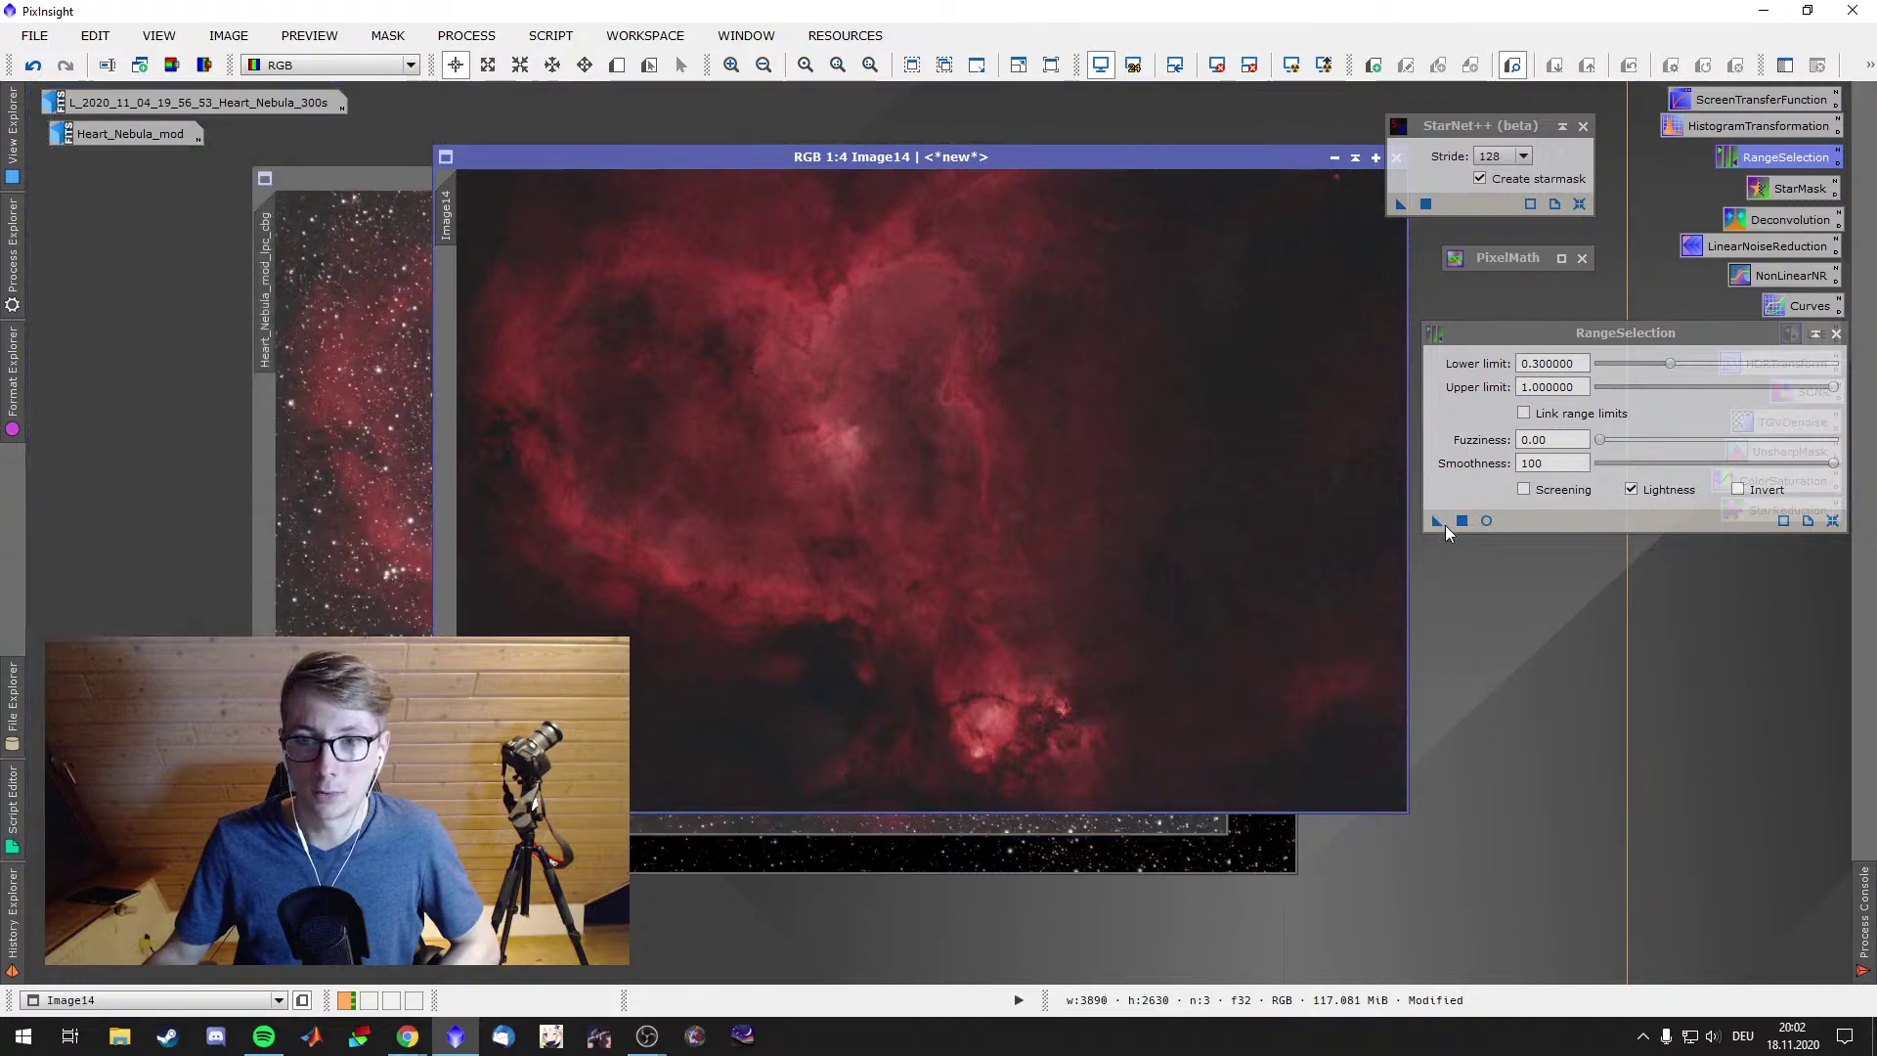
{"action": "key", "text": "F5"}
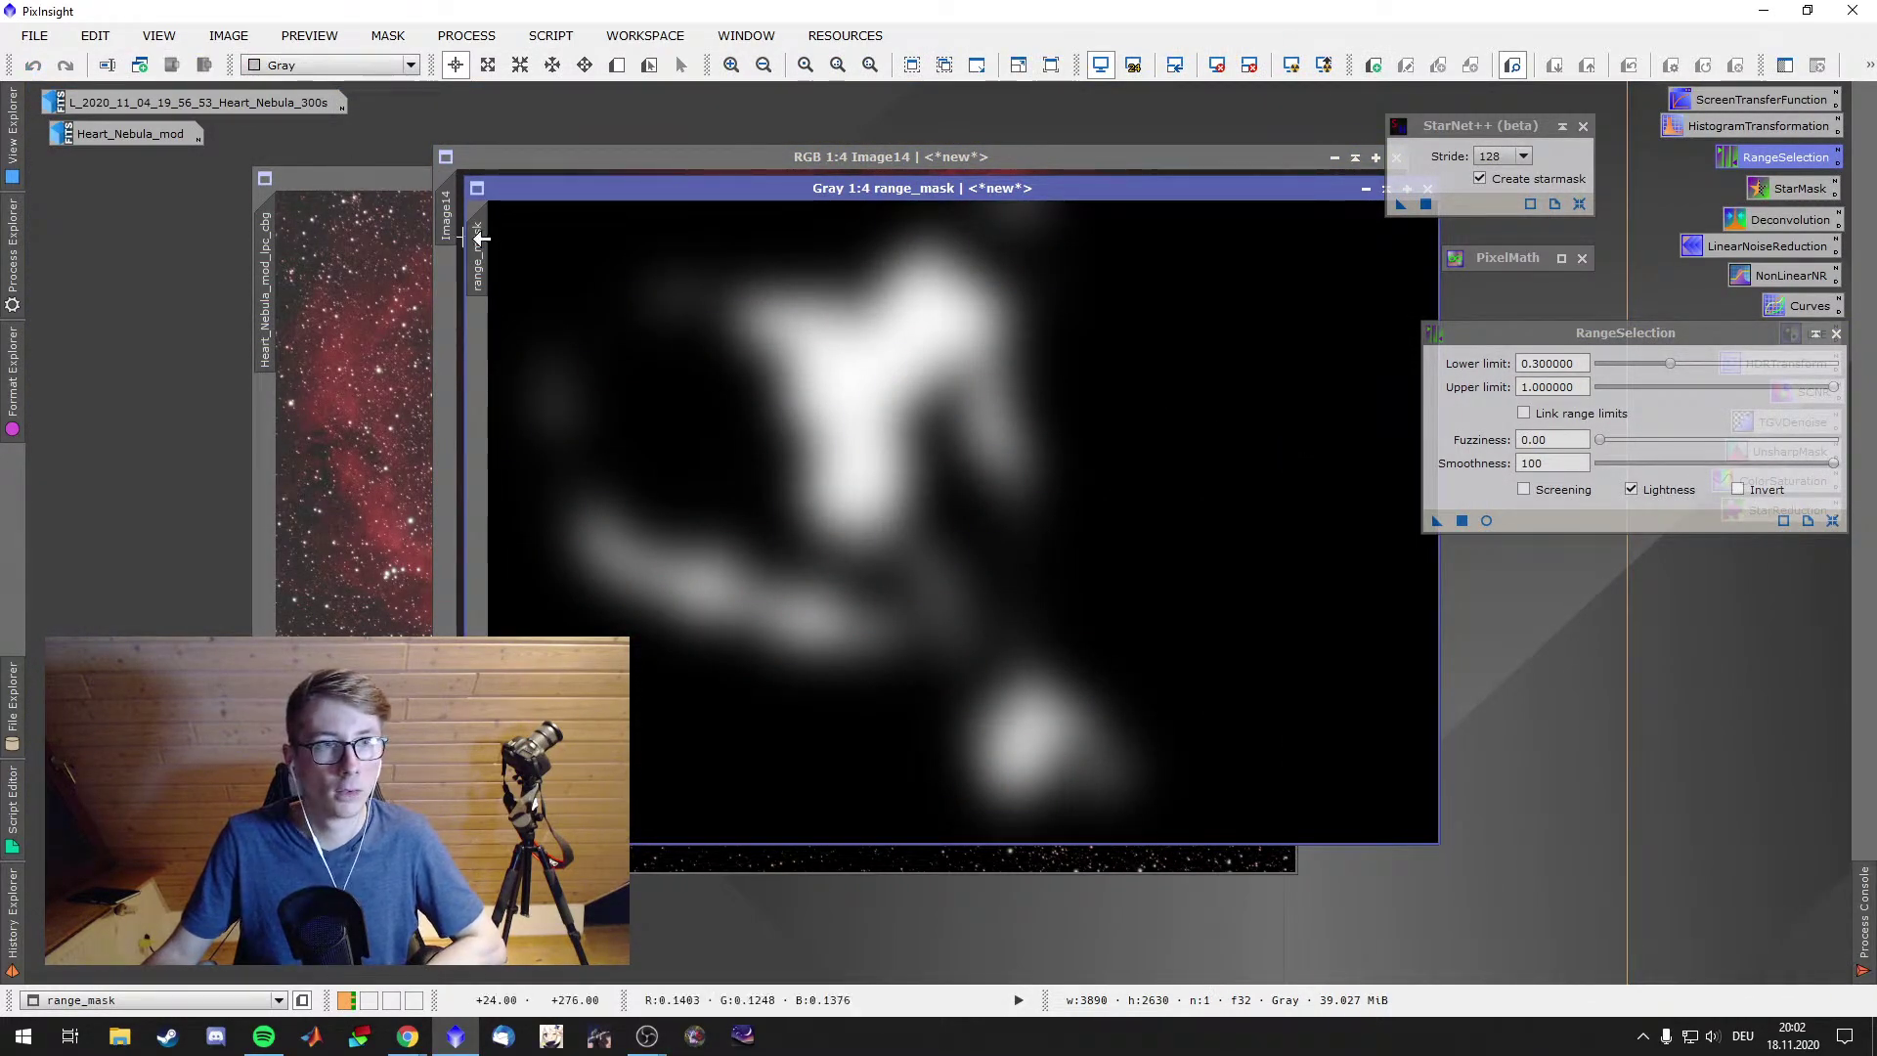
Apply range_mask to Image14, check its coverage over the nebula, and hide the mask overlay
{"action": "left_click_drag", "start_coordinate": [477, 256], "coordinate": [446, 223]}
{"action": "left_click", "coordinate": [388, 35]}
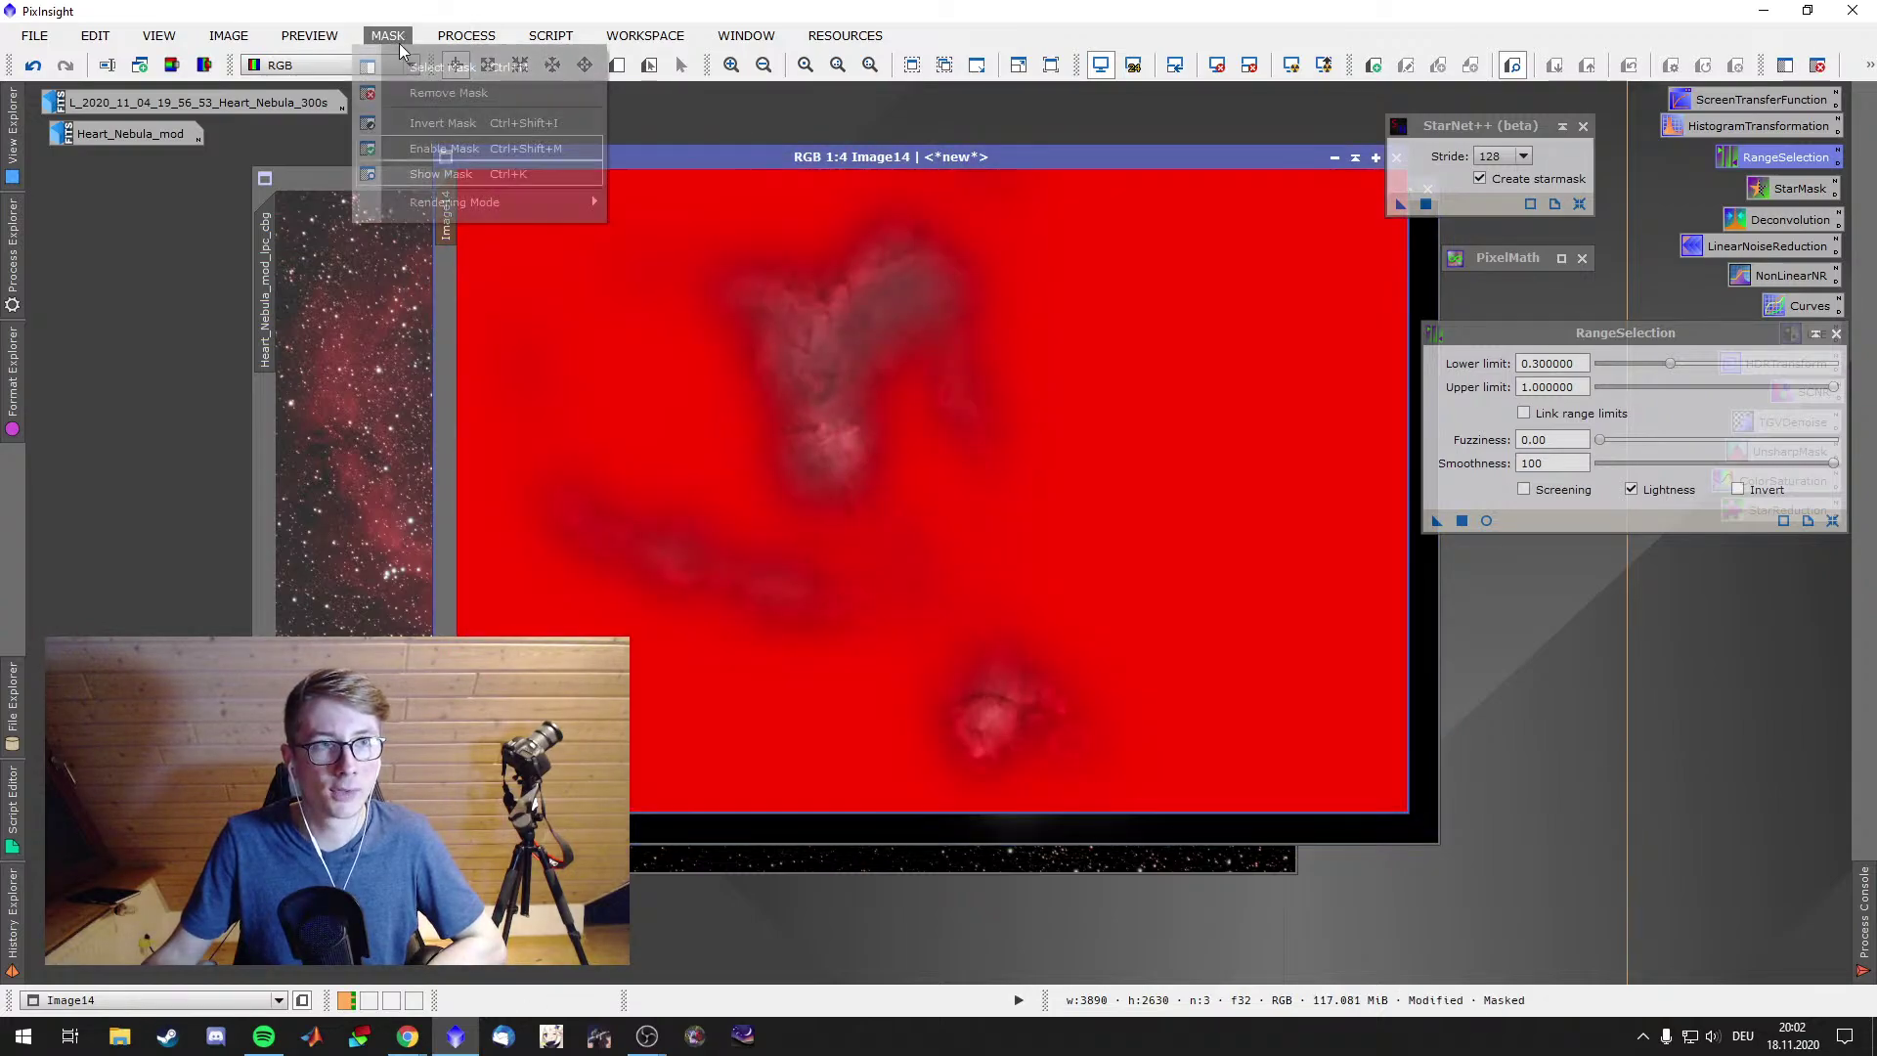
{"action": "mouse_move", "coordinate": [479, 205]}
{"action": "left_click", "coordinate": [694, 203]}
{"action": "left_click", "coordinate": [389, 35]}
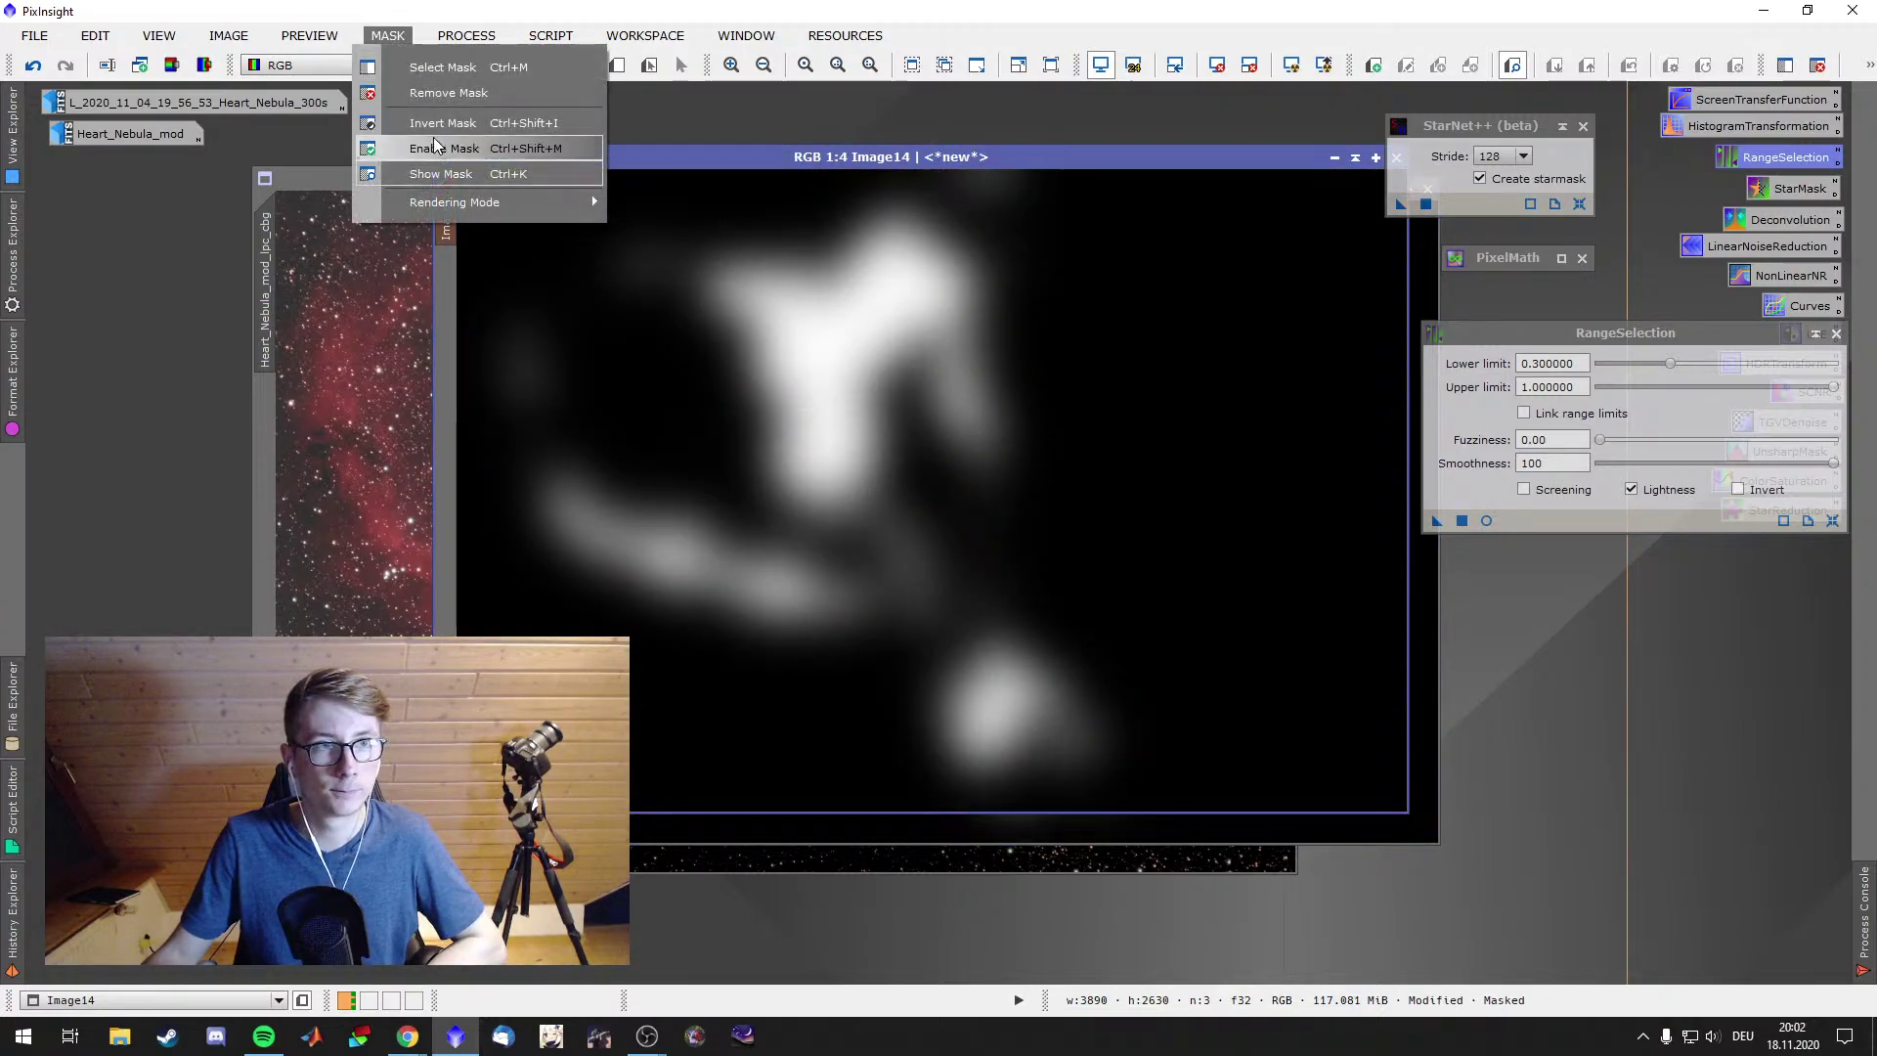
{"action": "left_click", "coordinate": [587, 176]}
Boost blue in the masked nebula core of Image14 using HistogramTransformation with the blue midtones at about 0.458
{"action": "left_click_drag", "start_coordinate": [1713, 337], "coordinate": [1695, 635]}
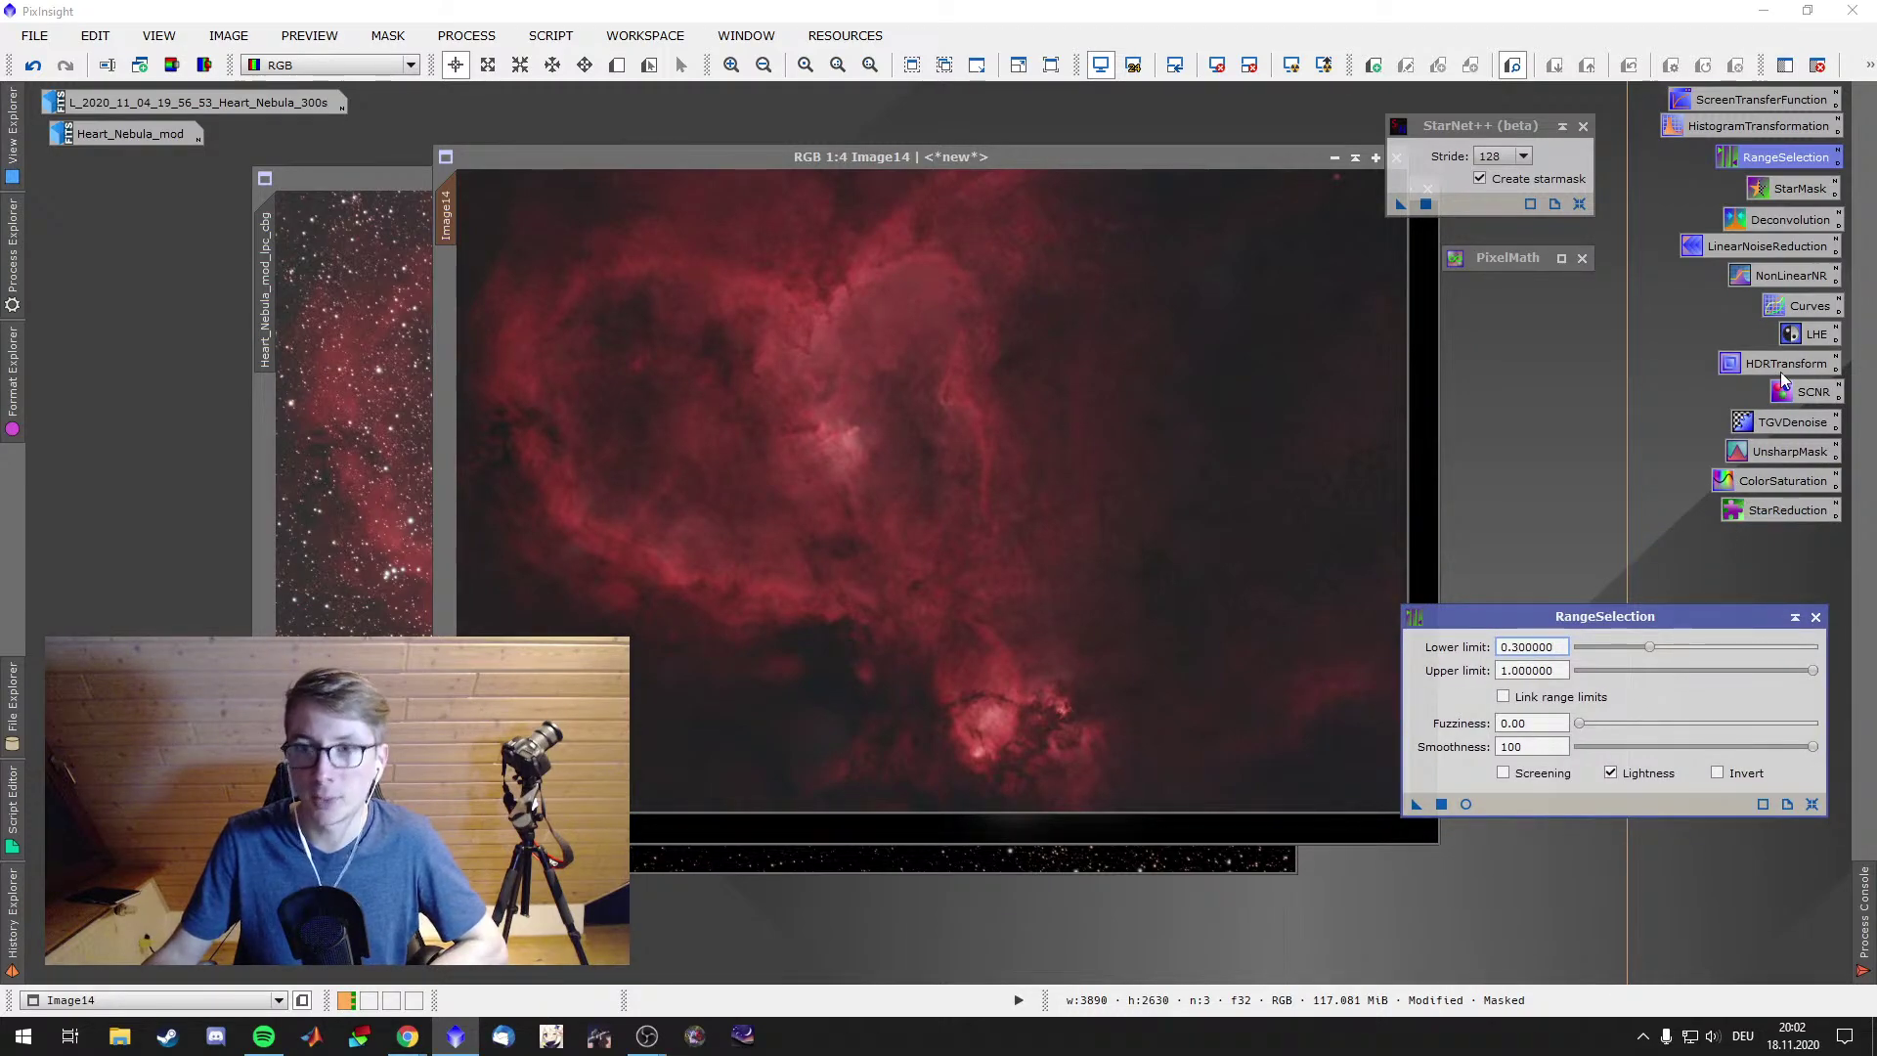
{"action": "left_click", "coordinate": [1802, 307]}
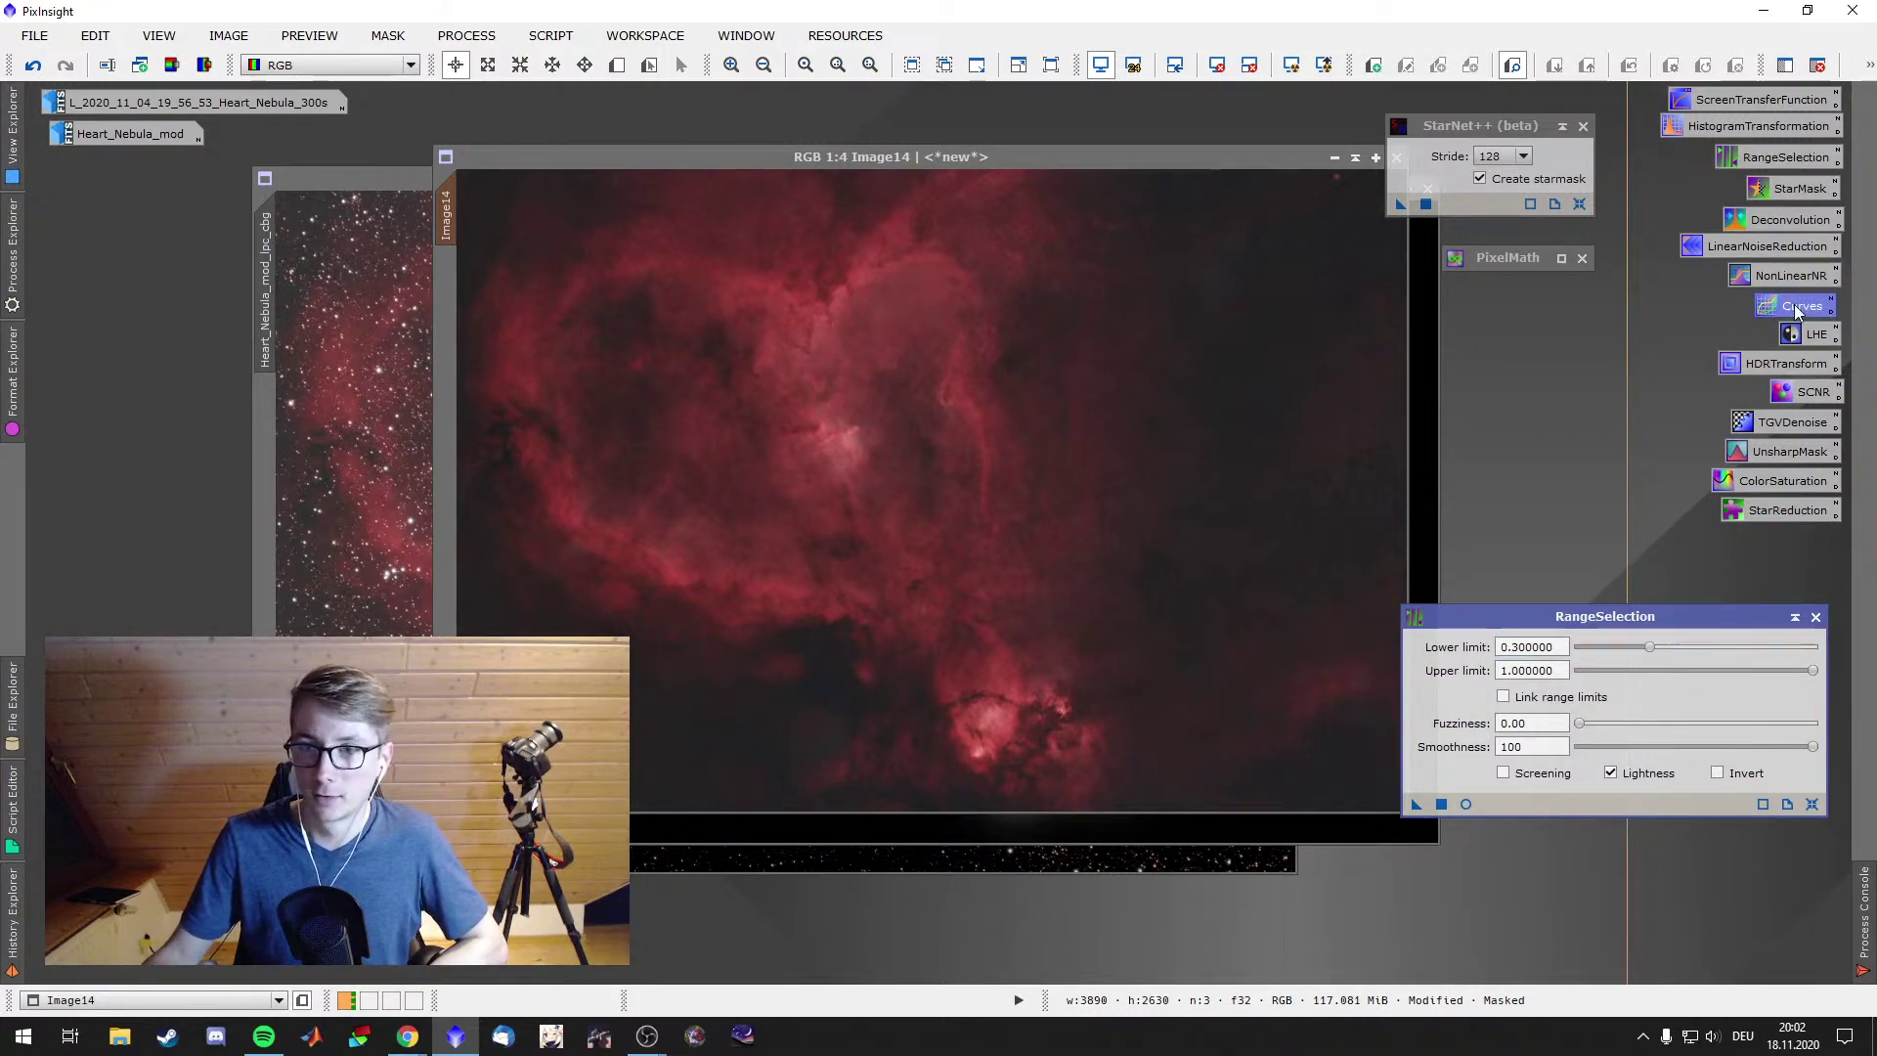
{"action": "double_click", "coordinate": [1760, 128]}
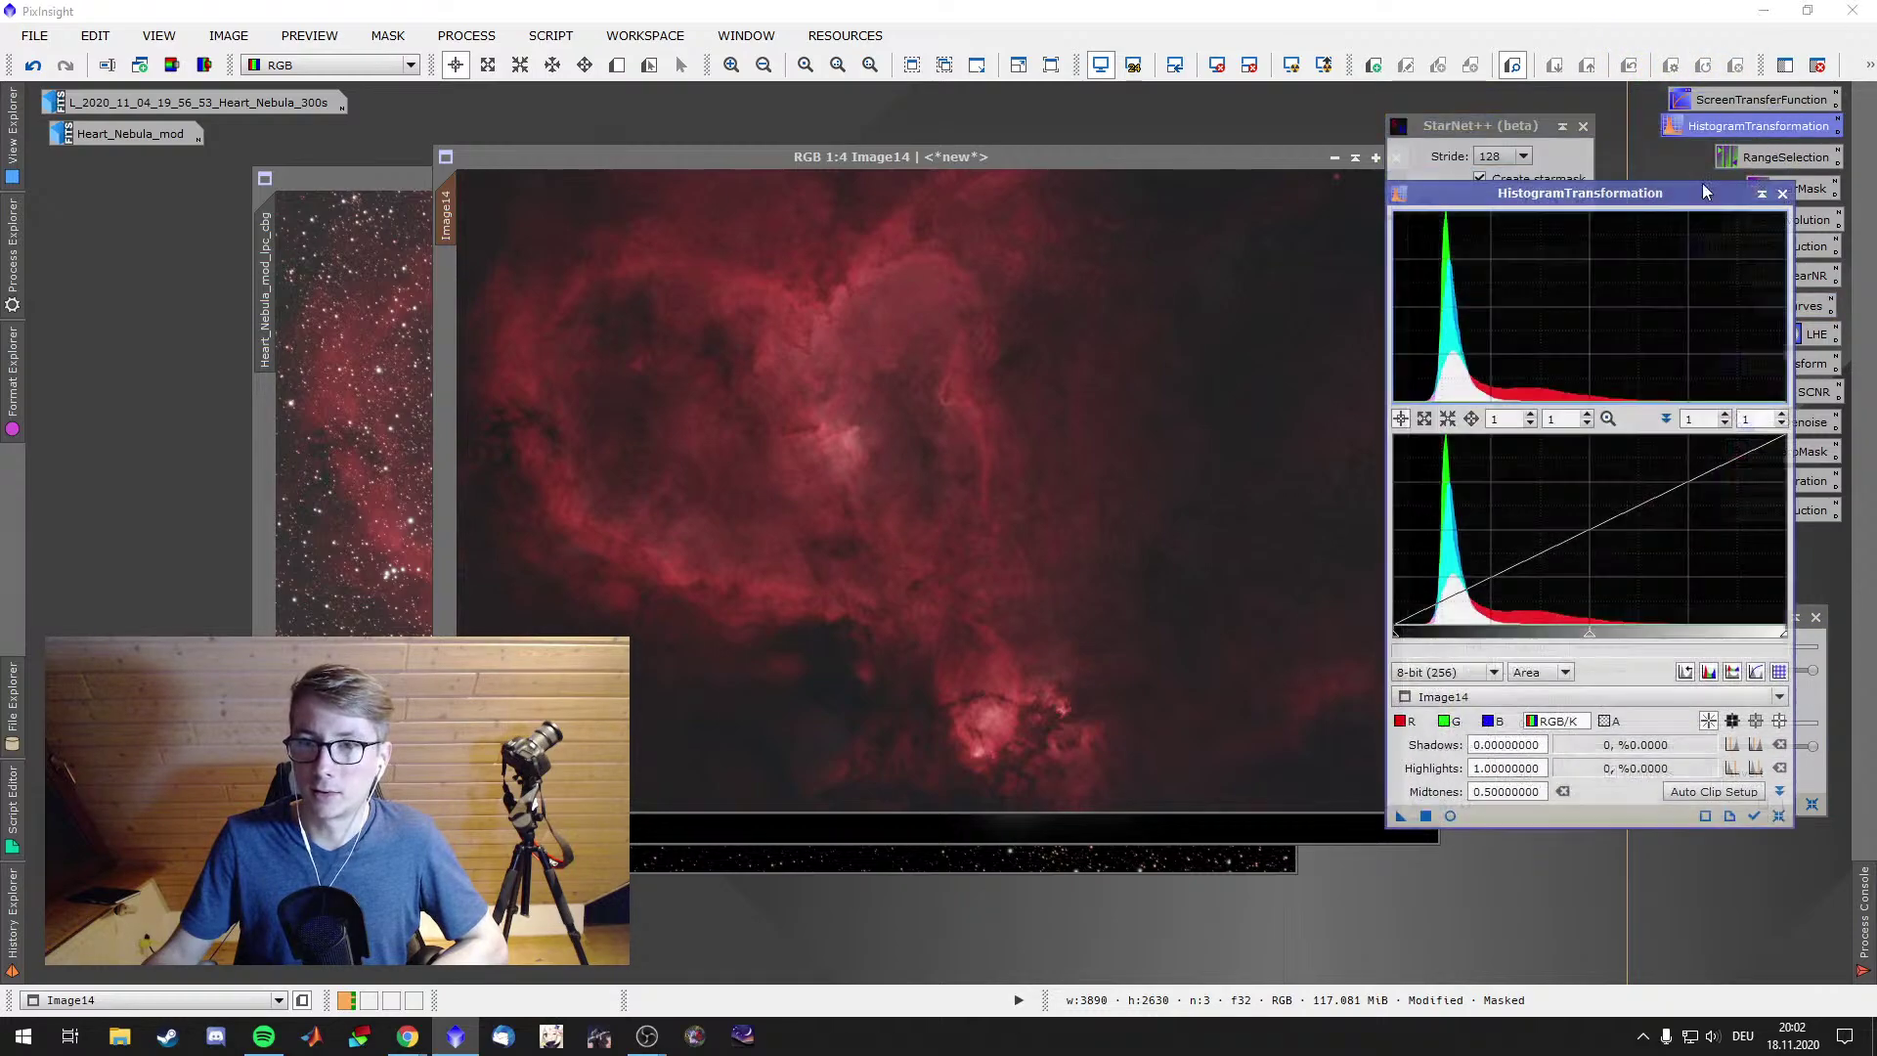
{"action": "double_click", "coordinate": [1733, 103]}
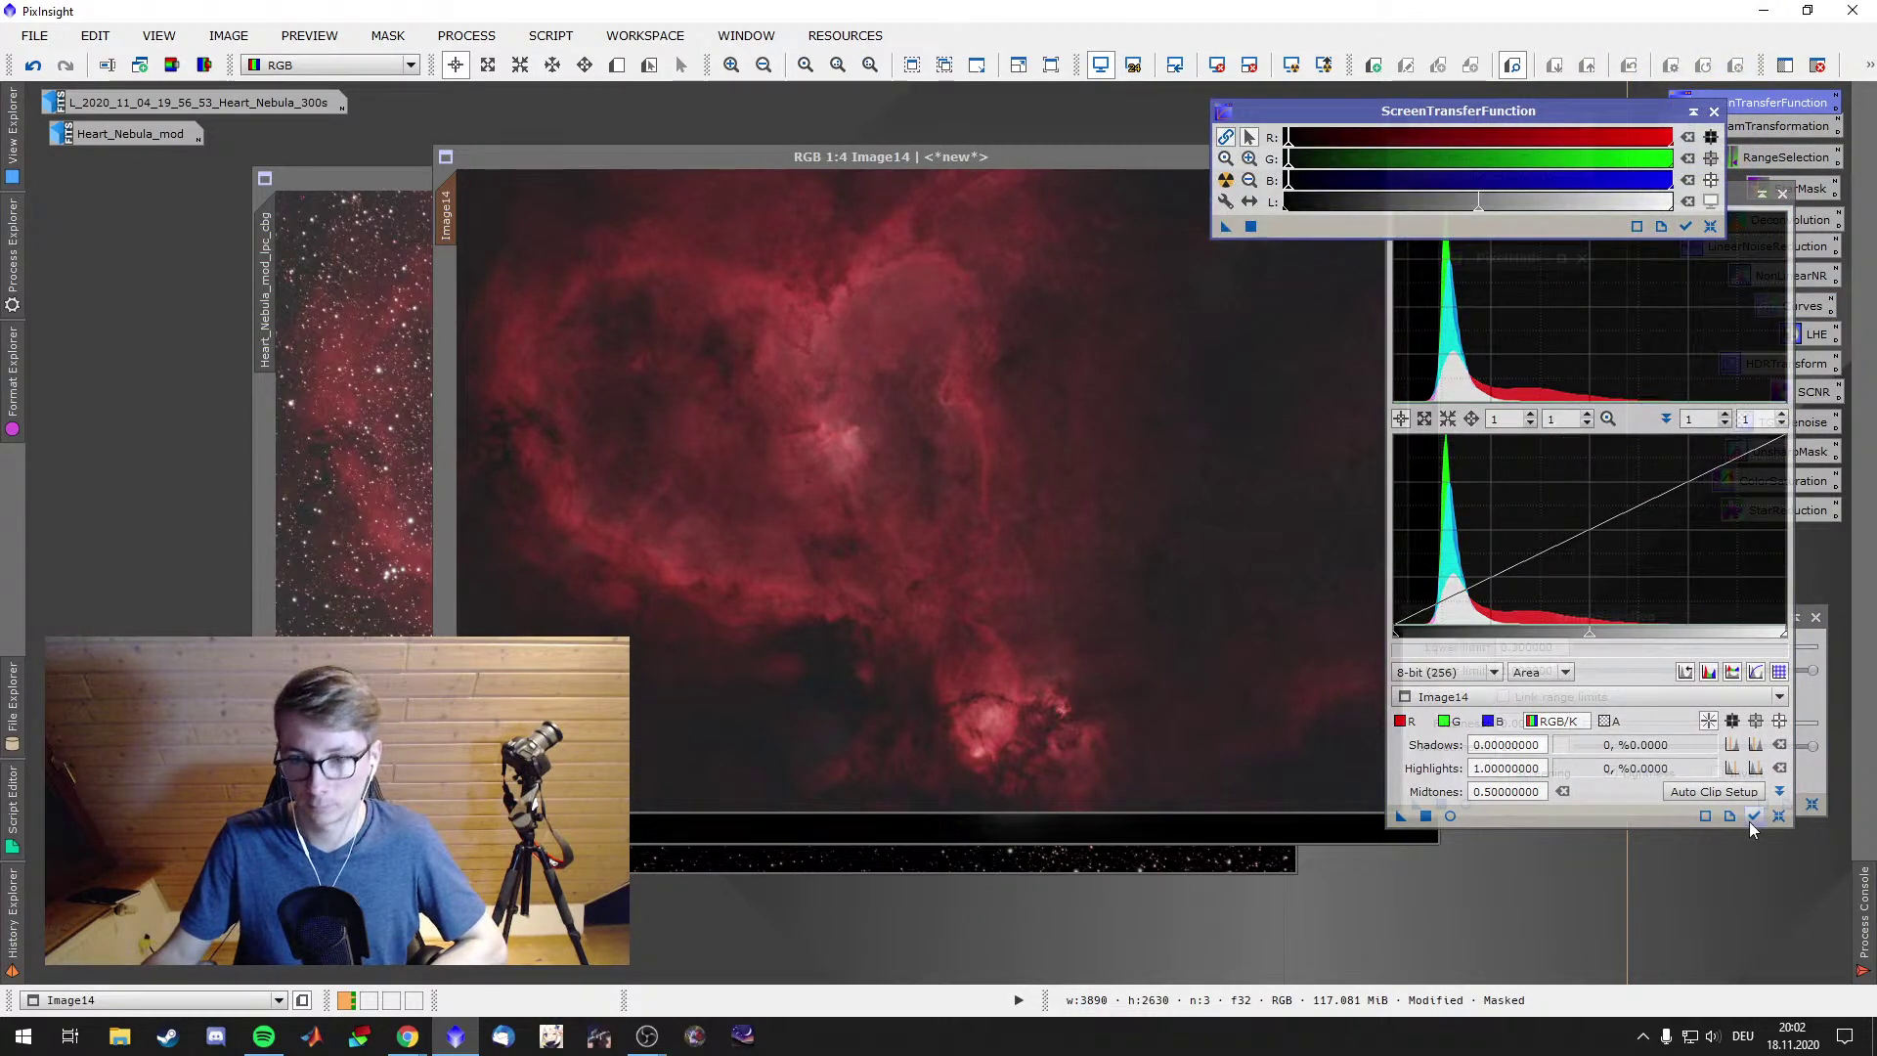
{"action": "left_click", "coordinate": [1493, 720]}
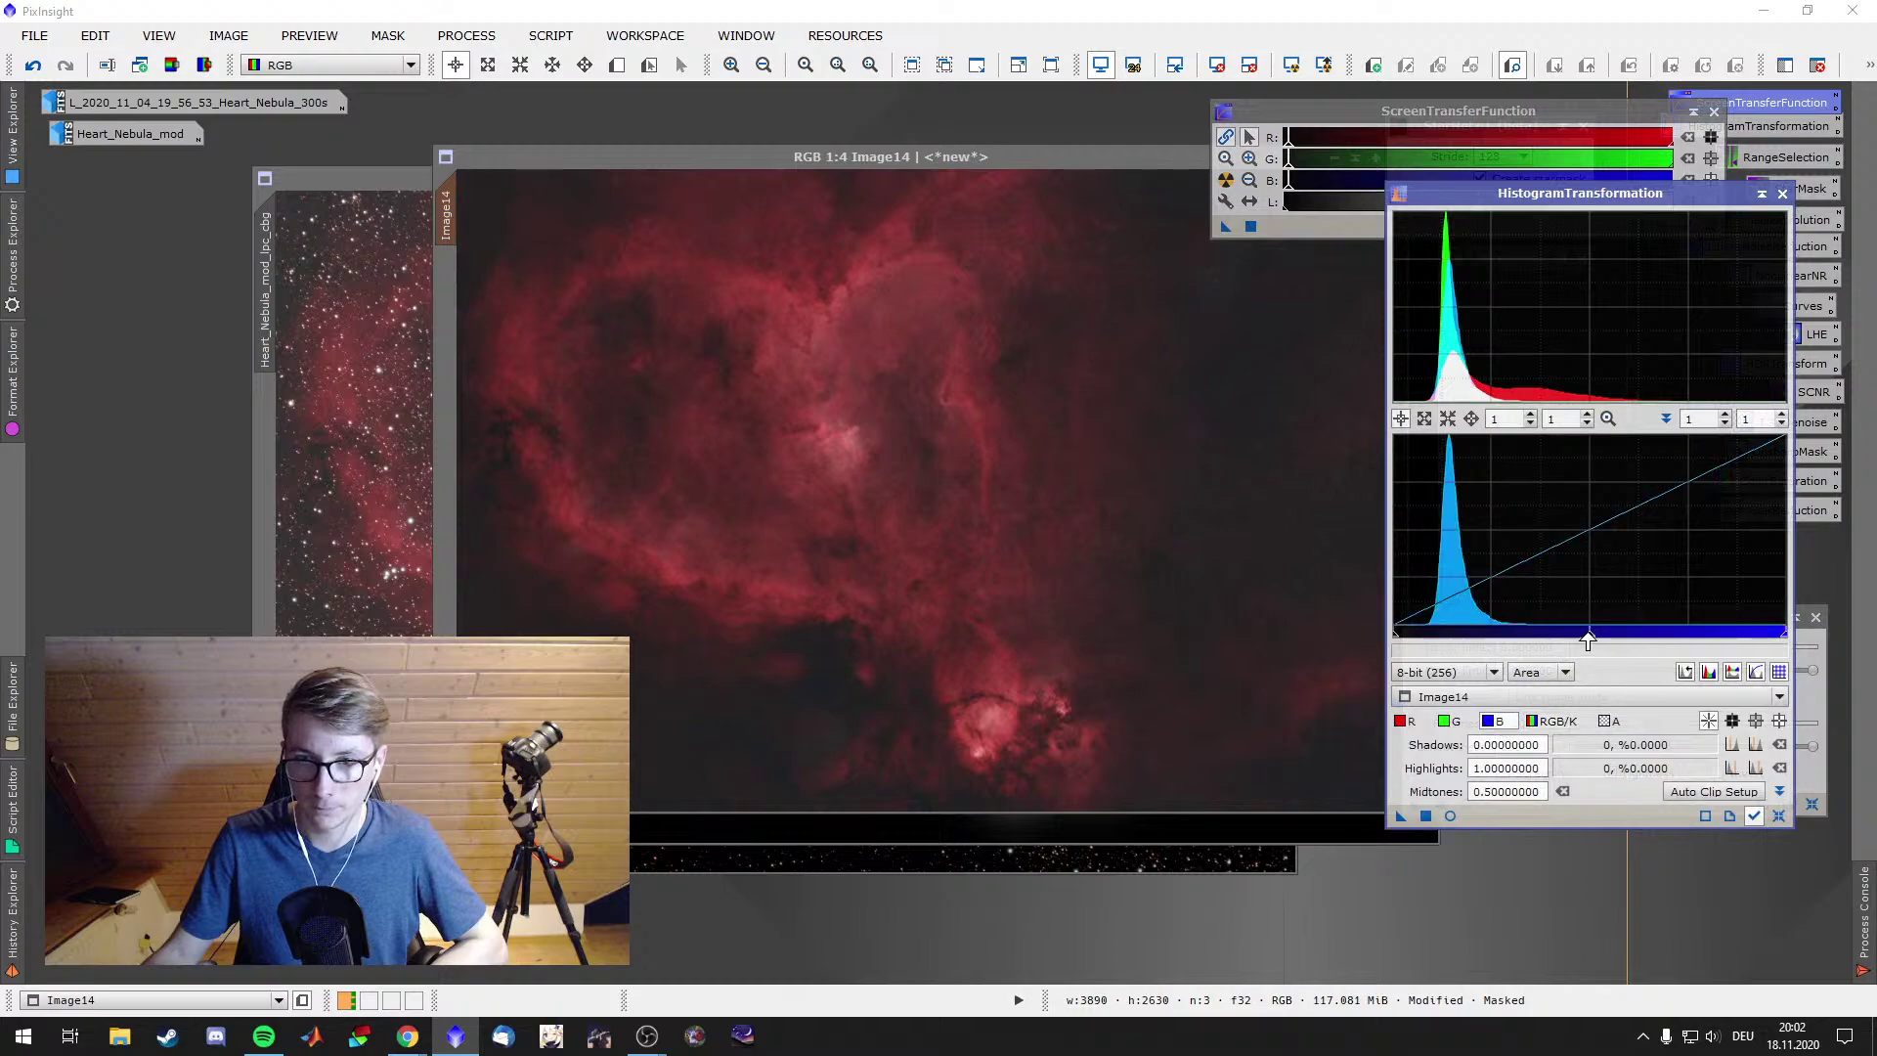
{"action": "left_click_drag", "start_coordinate": [1590, 635], "coordinate": [1572, 640]}
{"action": "left_click_drag", "start_coordinate": [1400, 815], "coordinate": [1165, 631]}
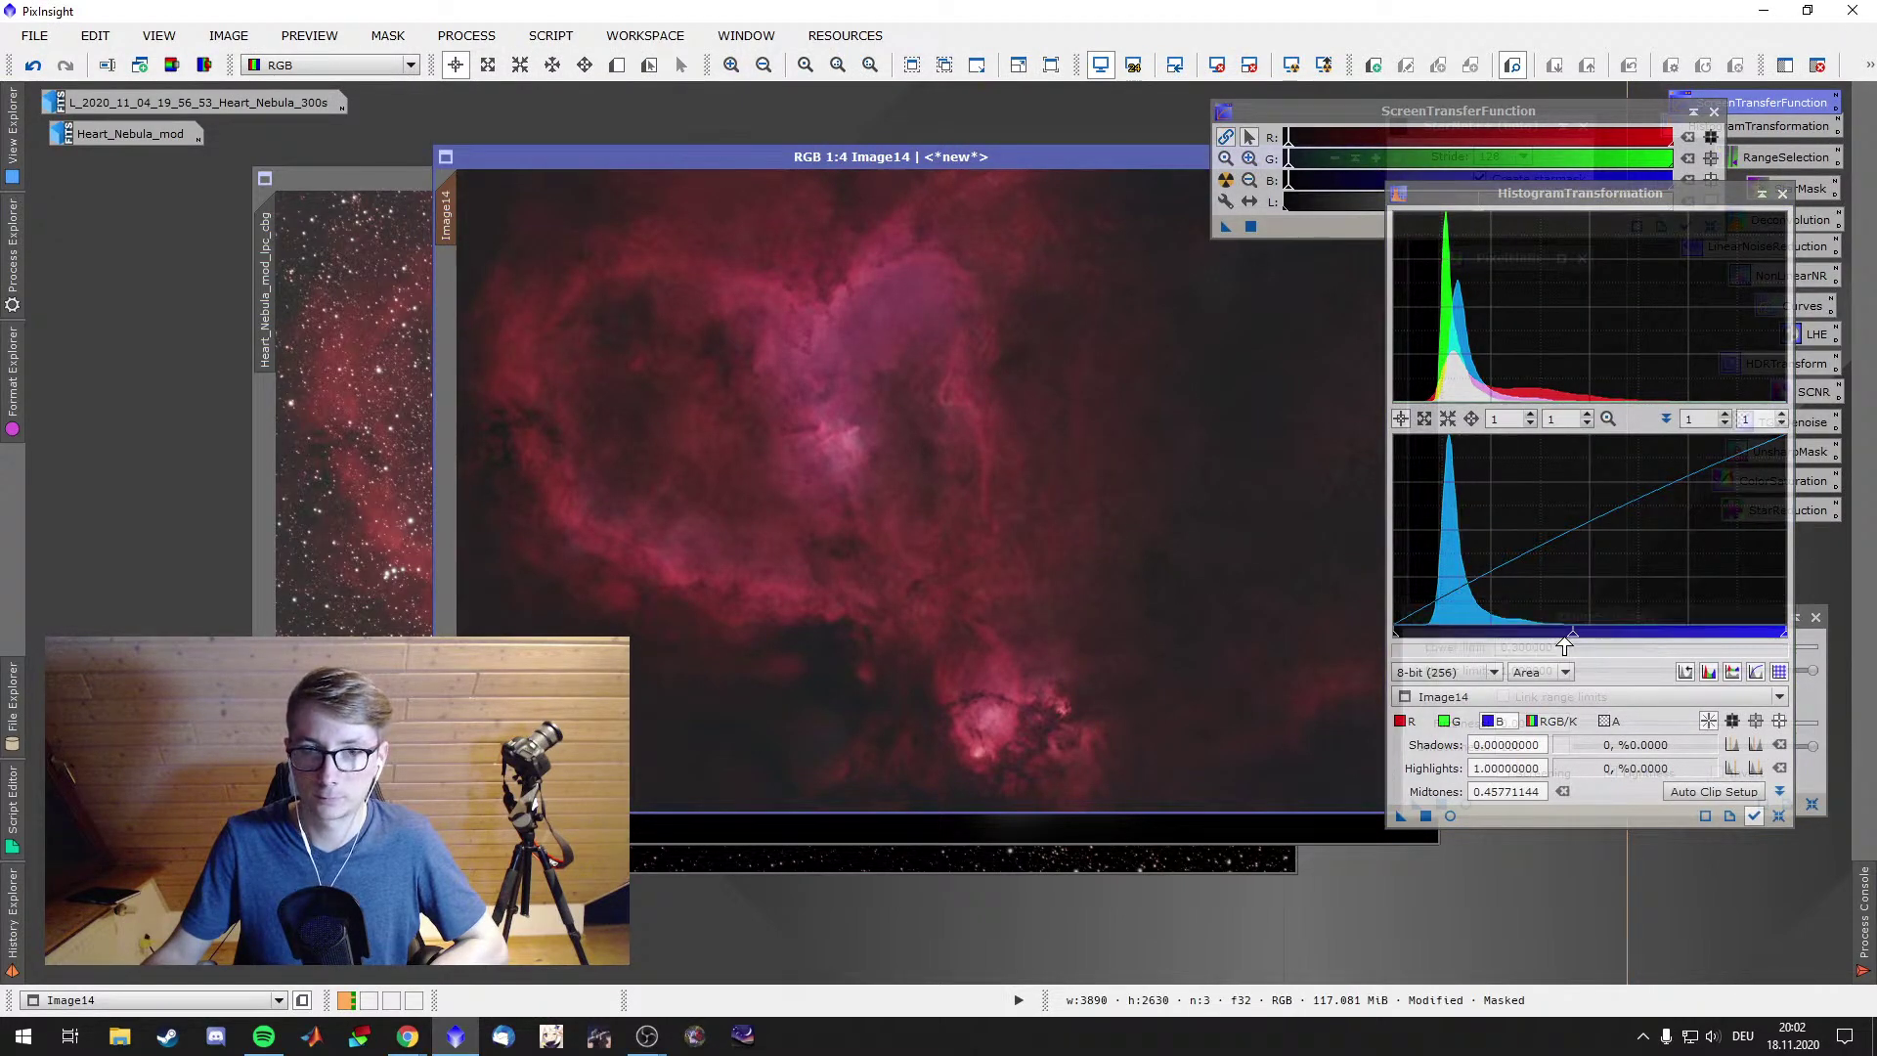
Try a stronger blue boost on Image14 with the blue midtones at about 0.326, and undo it
{"action": "left_click_drag", "start_coordinate": [1574, 636], "coordinate": [1521, 633]}
{"action": "left_click", "coordinate": [1215, 706]}
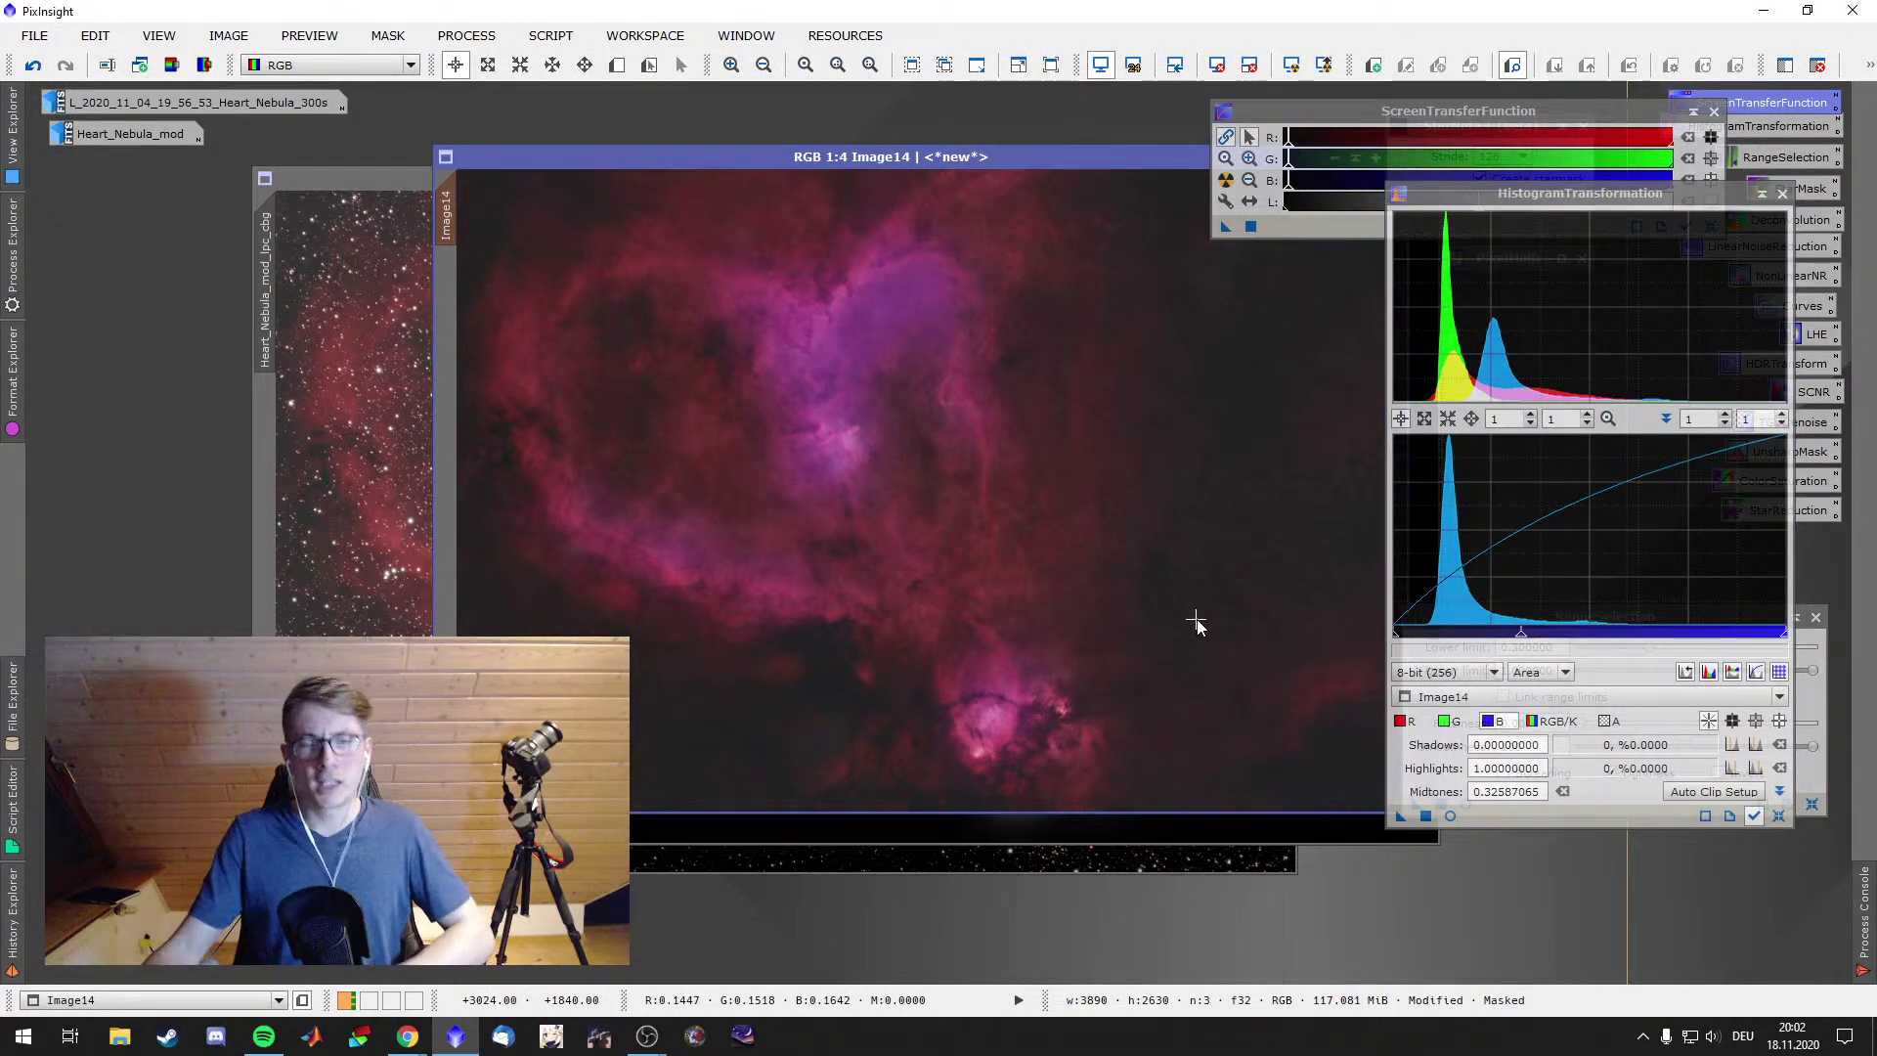
{"action": "right_click", "coordinate": [1196, 623]}
{"action": "left_click", "coordinate": [1315, 135]}
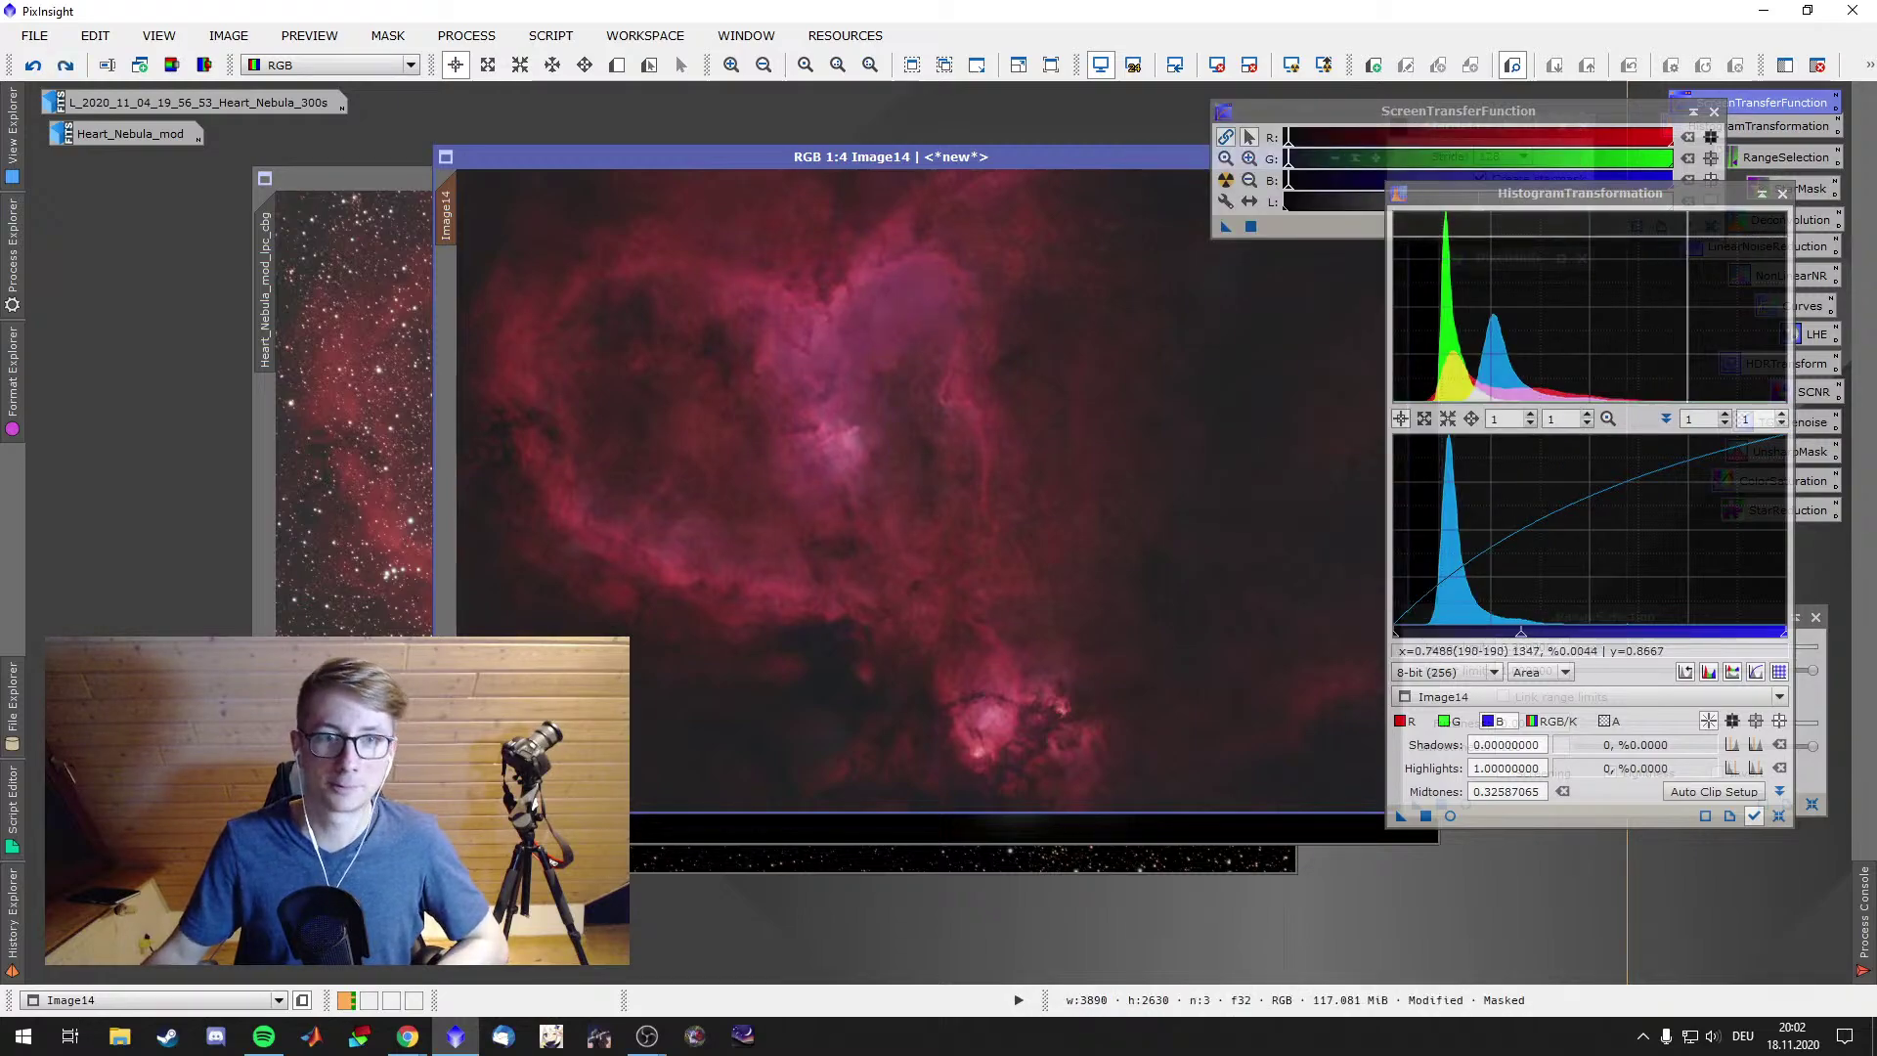
Close the HistogramTransformation and ScreenTransferFunction dialogs, view the star-only image briefly, and return to Image14
{"action": "left_click", "coordinate": [1783, 193]}
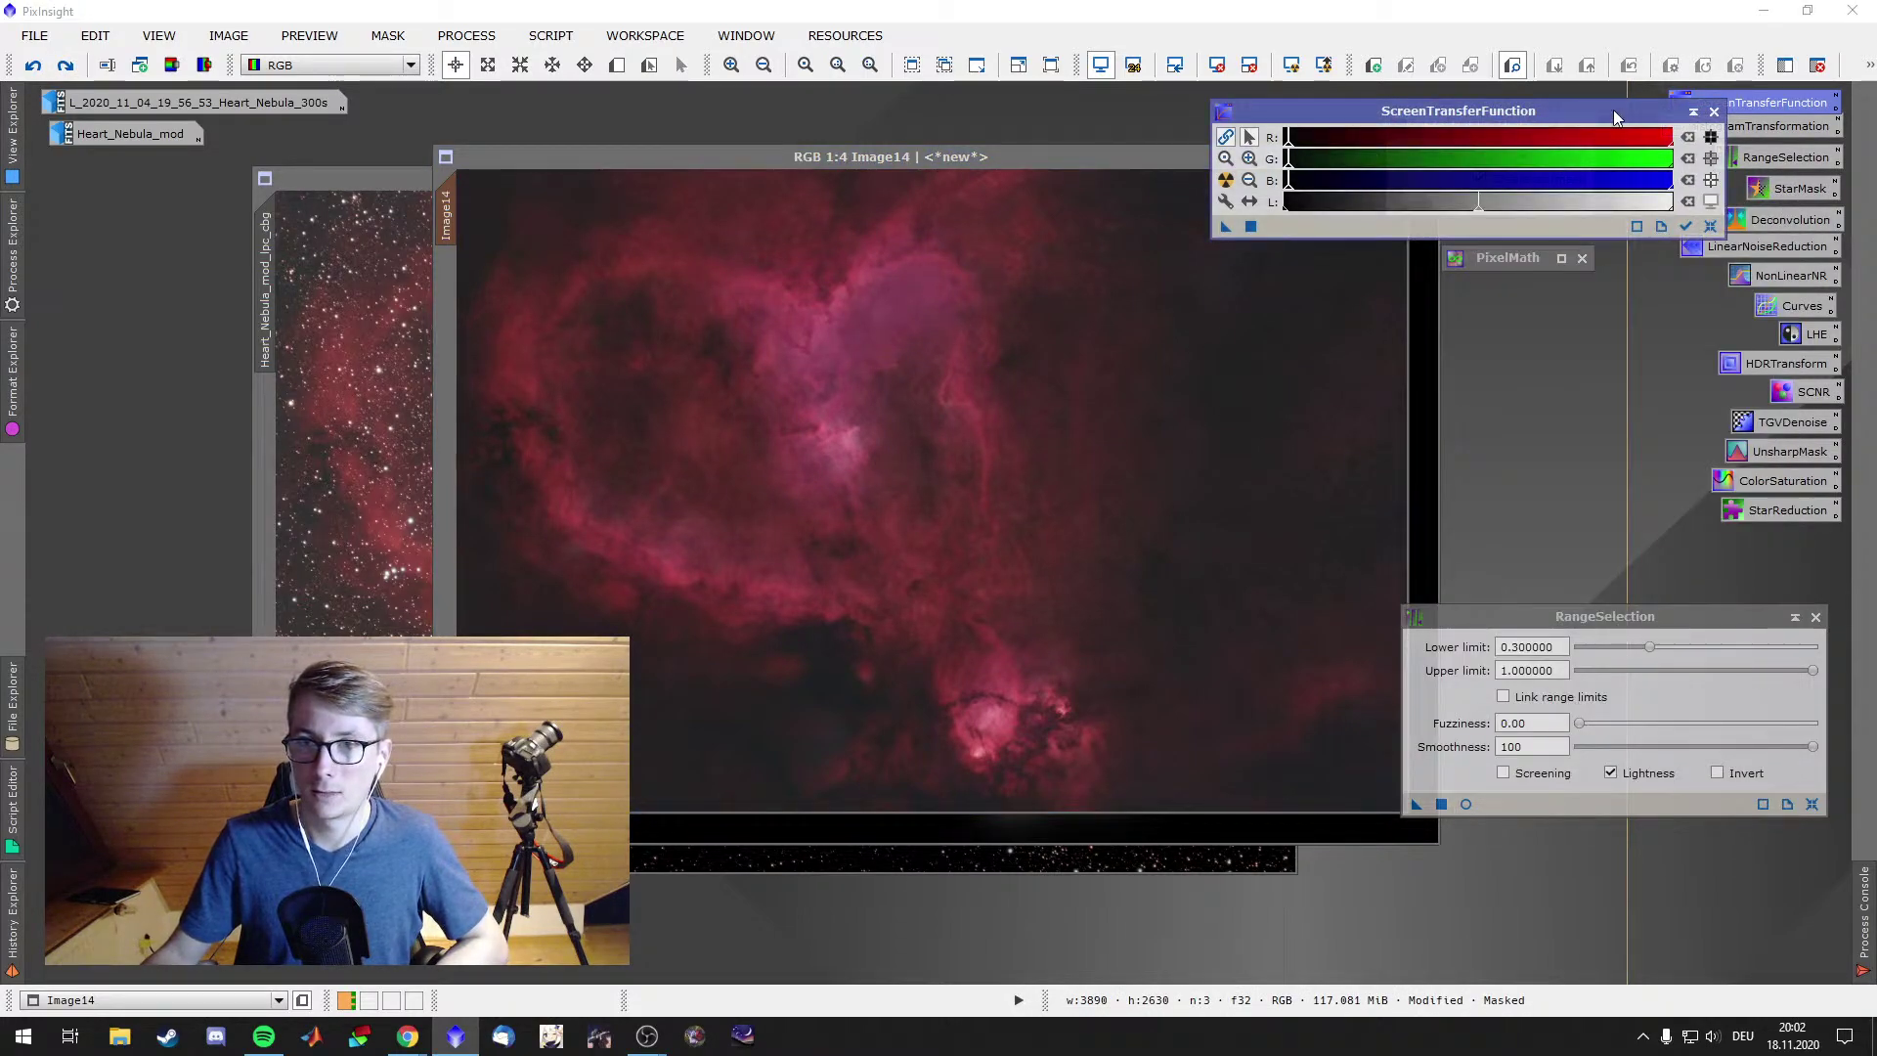
{"action": "left_click_drag", "start_coordinate": [1614, 112], "coordinate": [1673, 394]}
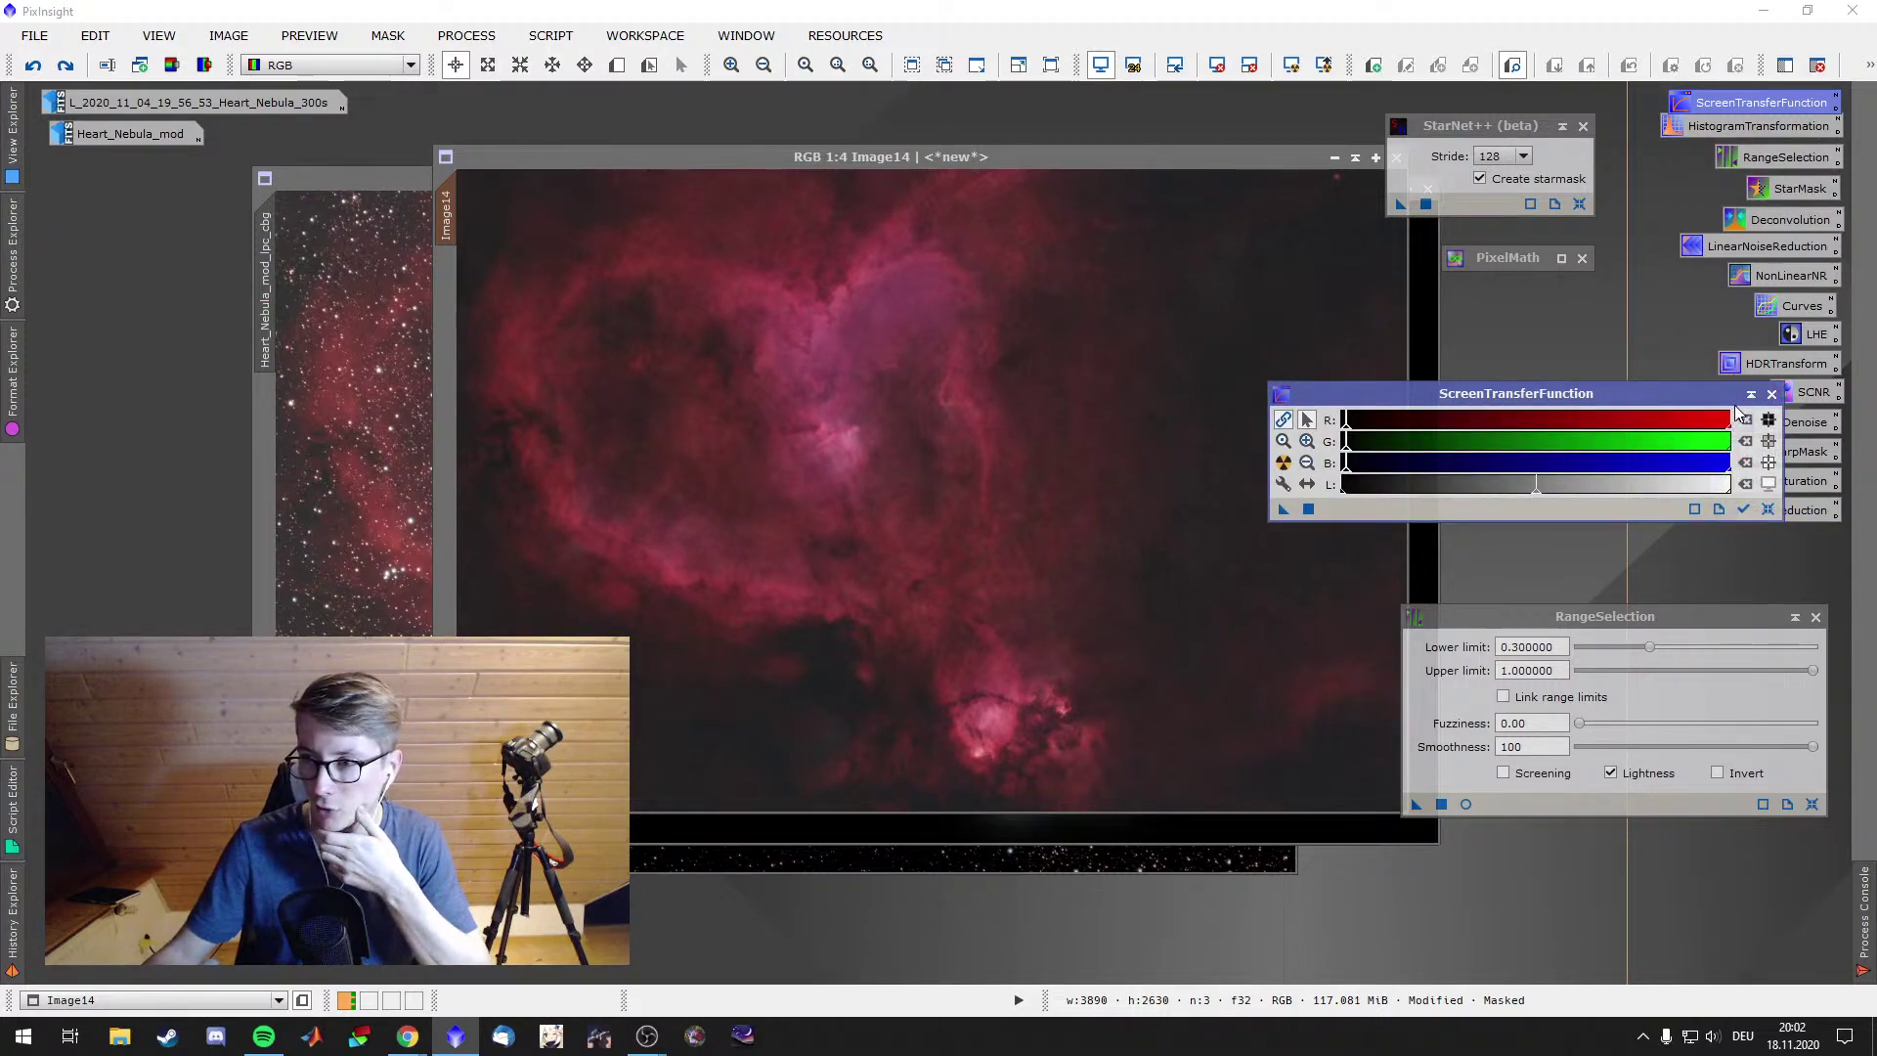
{"action": "left_click_drag", "start_coordinate": [1654, 393], "coordinate": [1699, 473]}
{"action": "left_click", "coordinate": [1734, 612]}
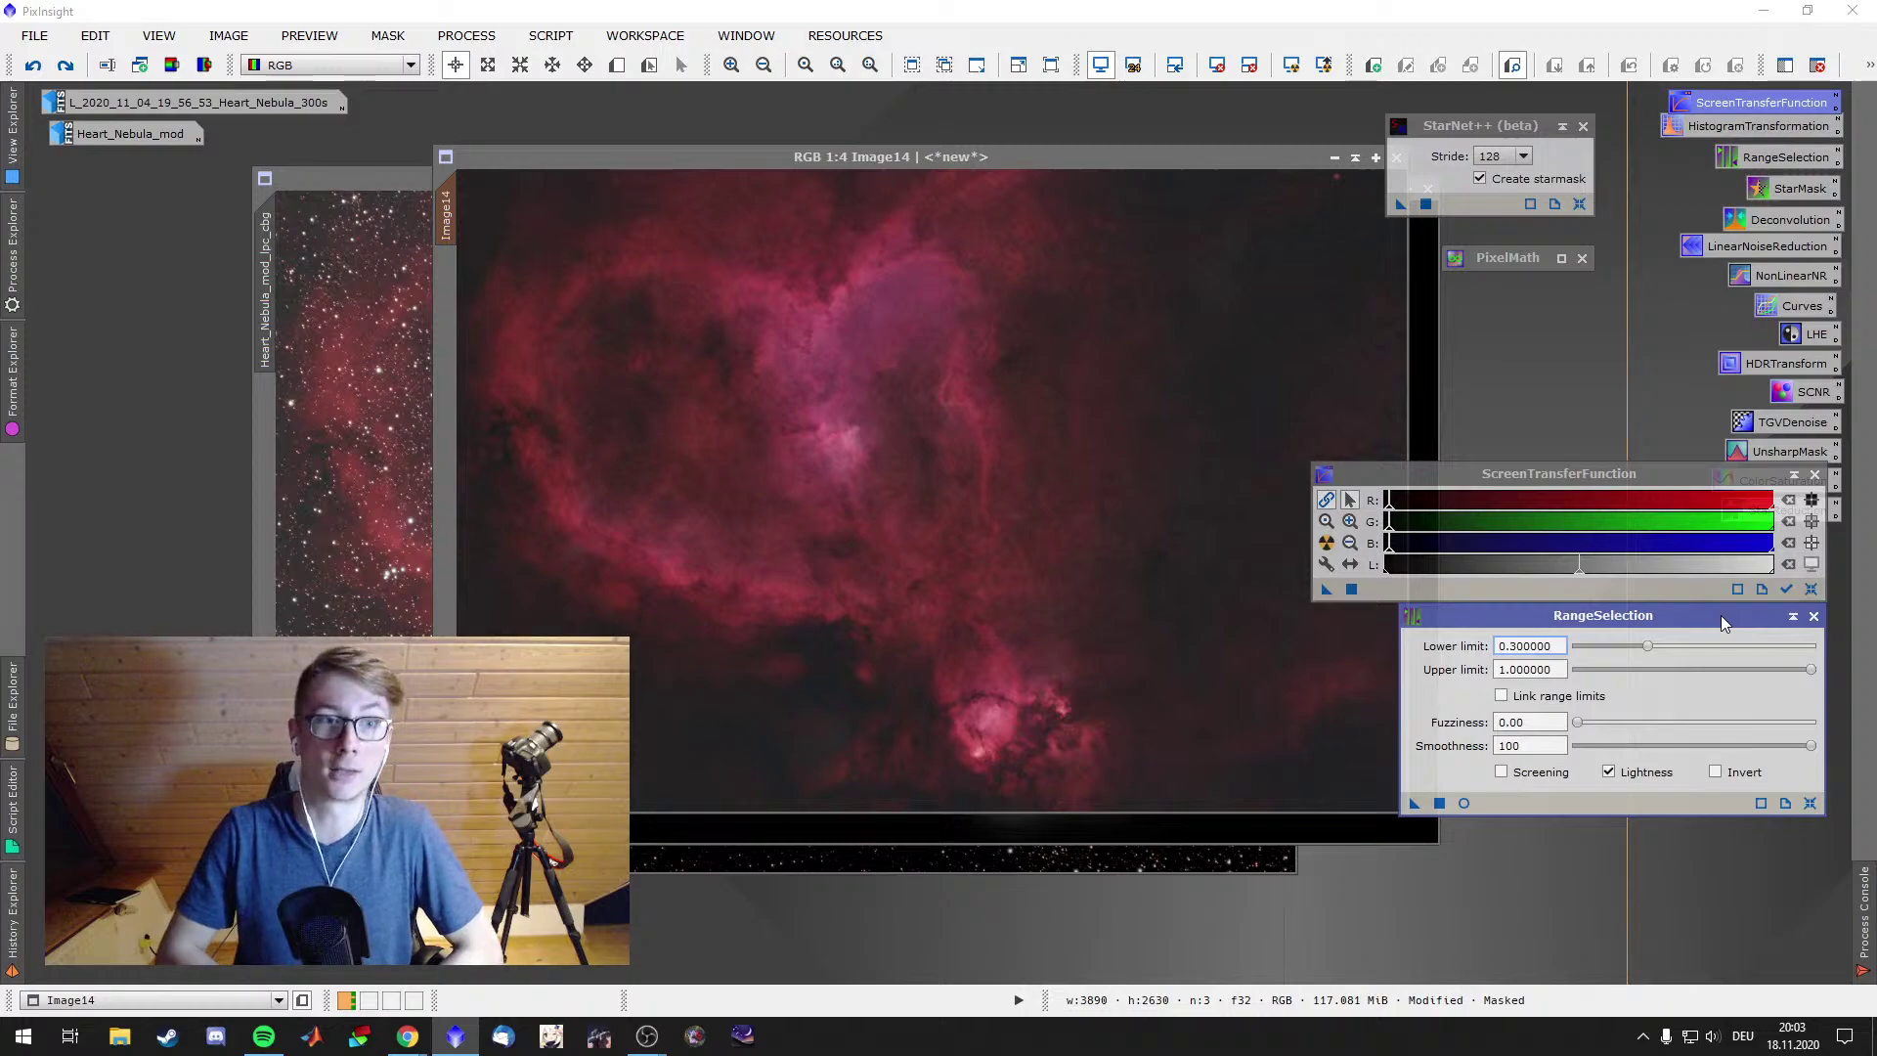
{"action": "left_click", "coordinate": [1162, 858]}
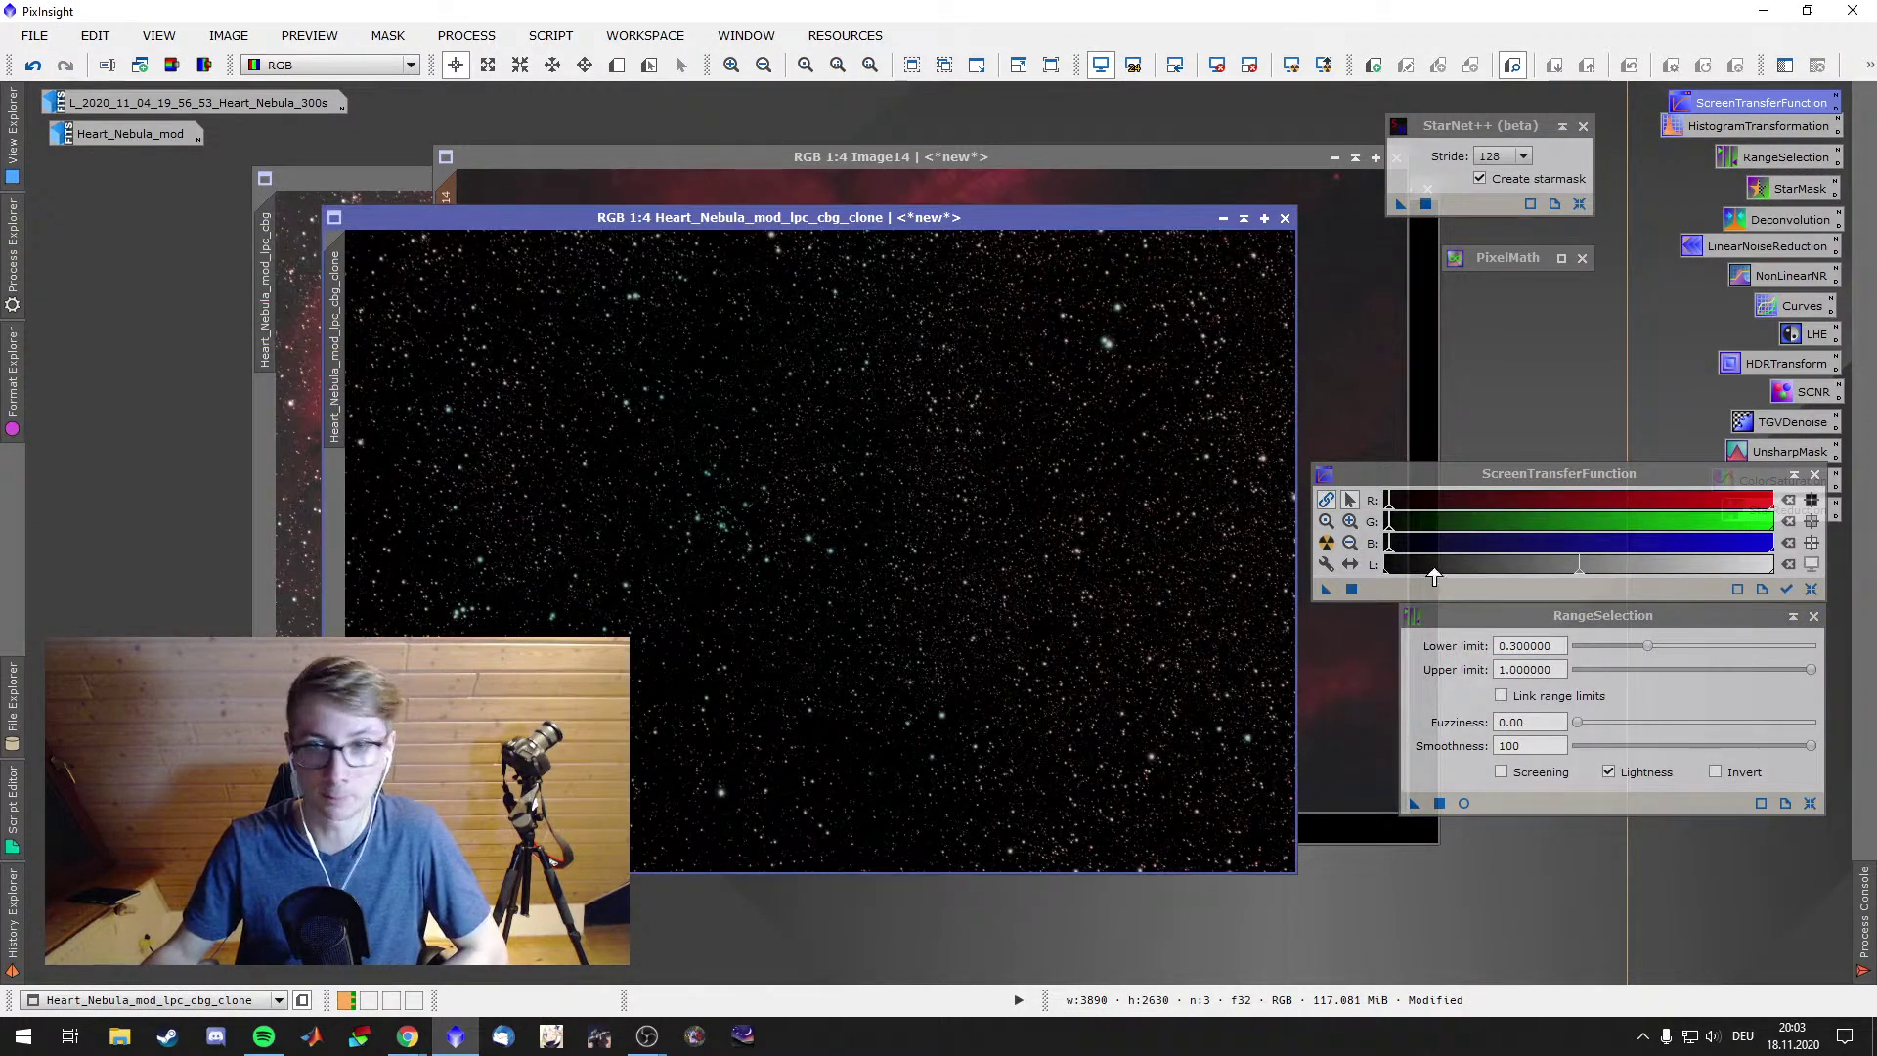
{"action": "left_click", "coordinate": [1229, 164]}
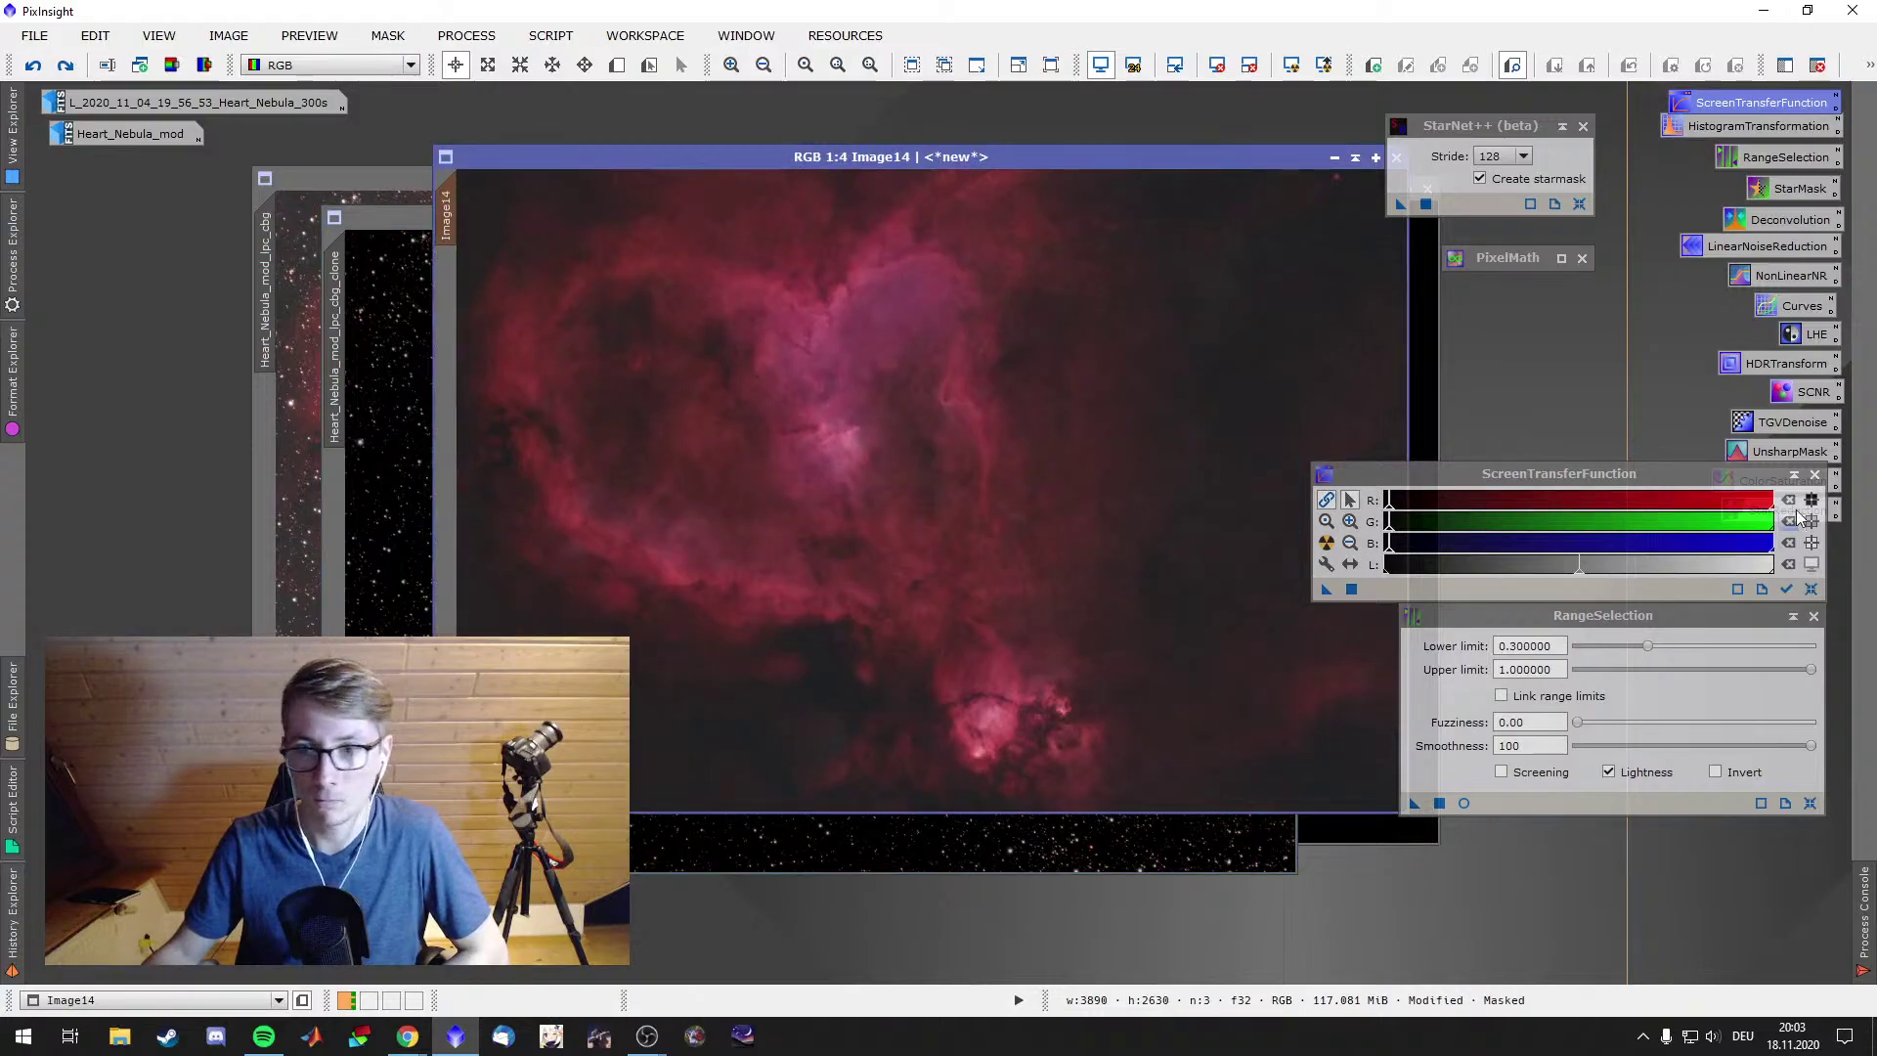
{"action": "left_click", "coordinate": [1816, 475]}
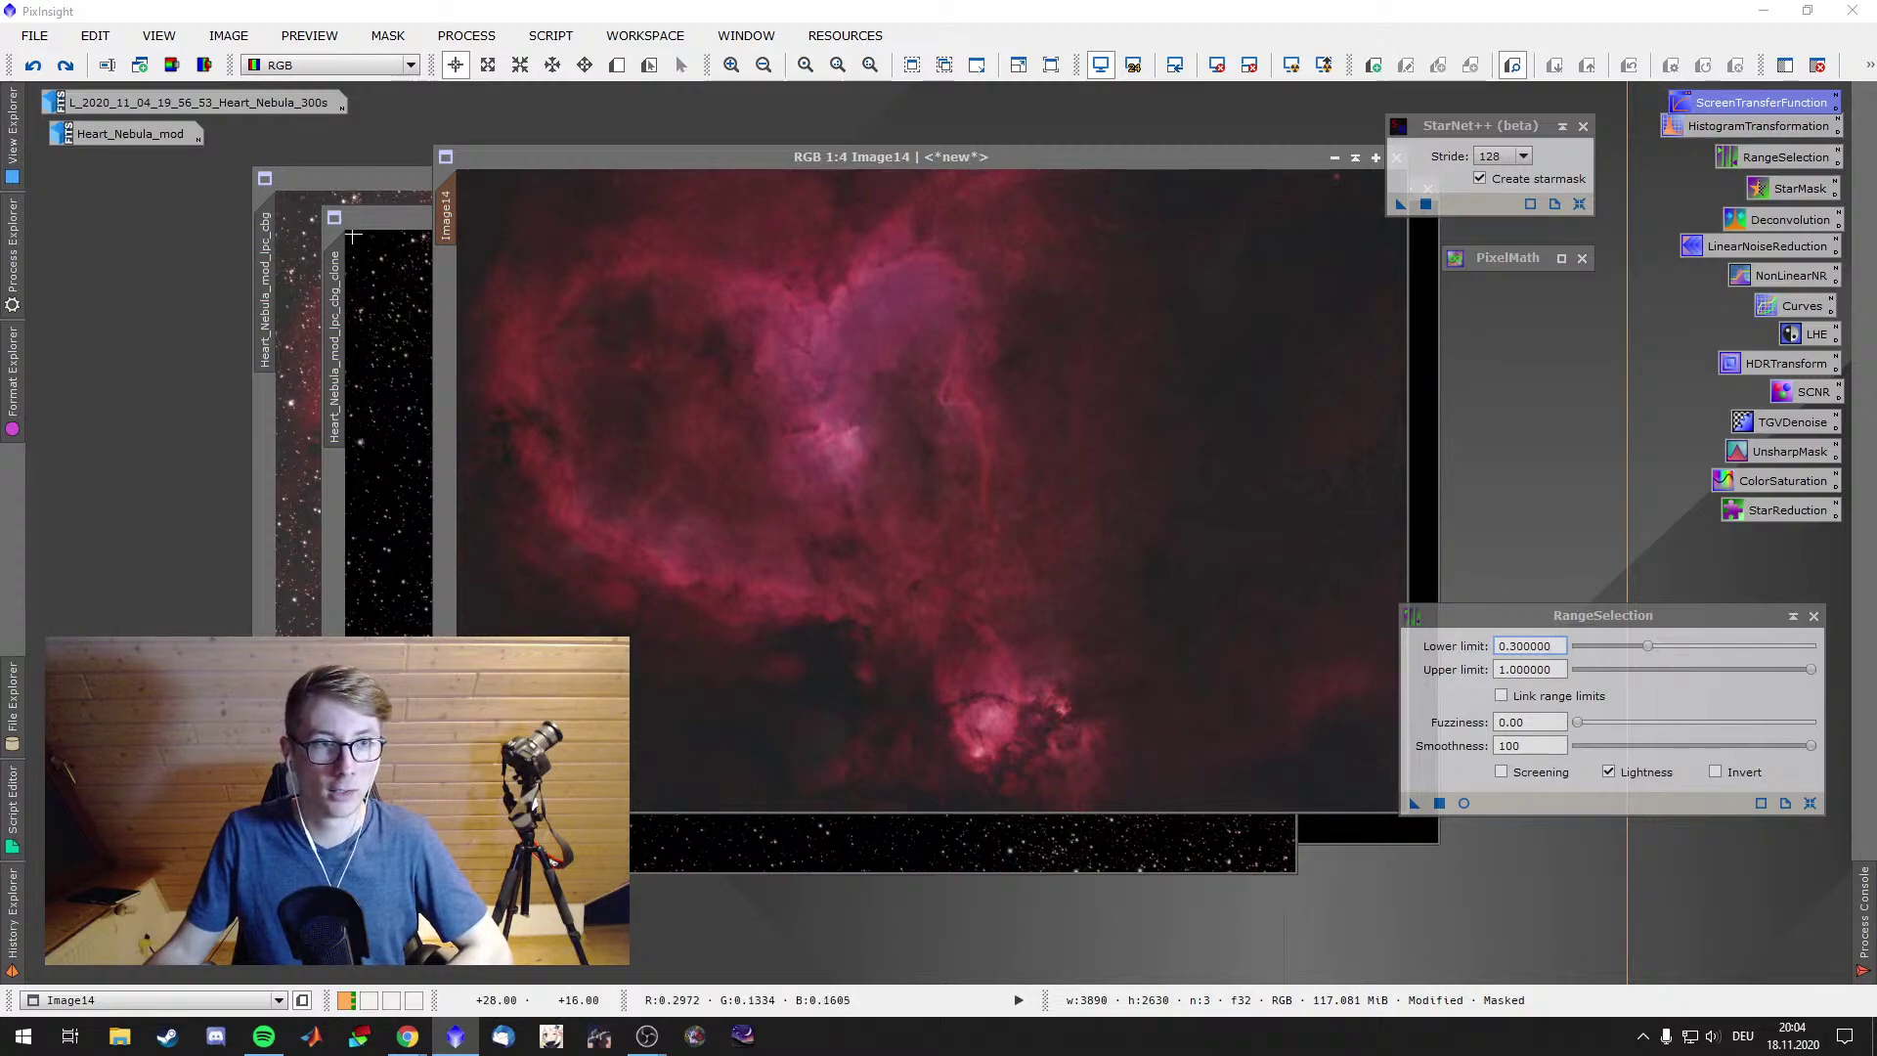
Darken the masked Image14 with HistogramTransformation by raising the RGB/K shadows to about 0.062
{"action": "left_click", "coordinate": [1766, 127]}
{"action": "double_click", "coordinate": [1765, 127]}
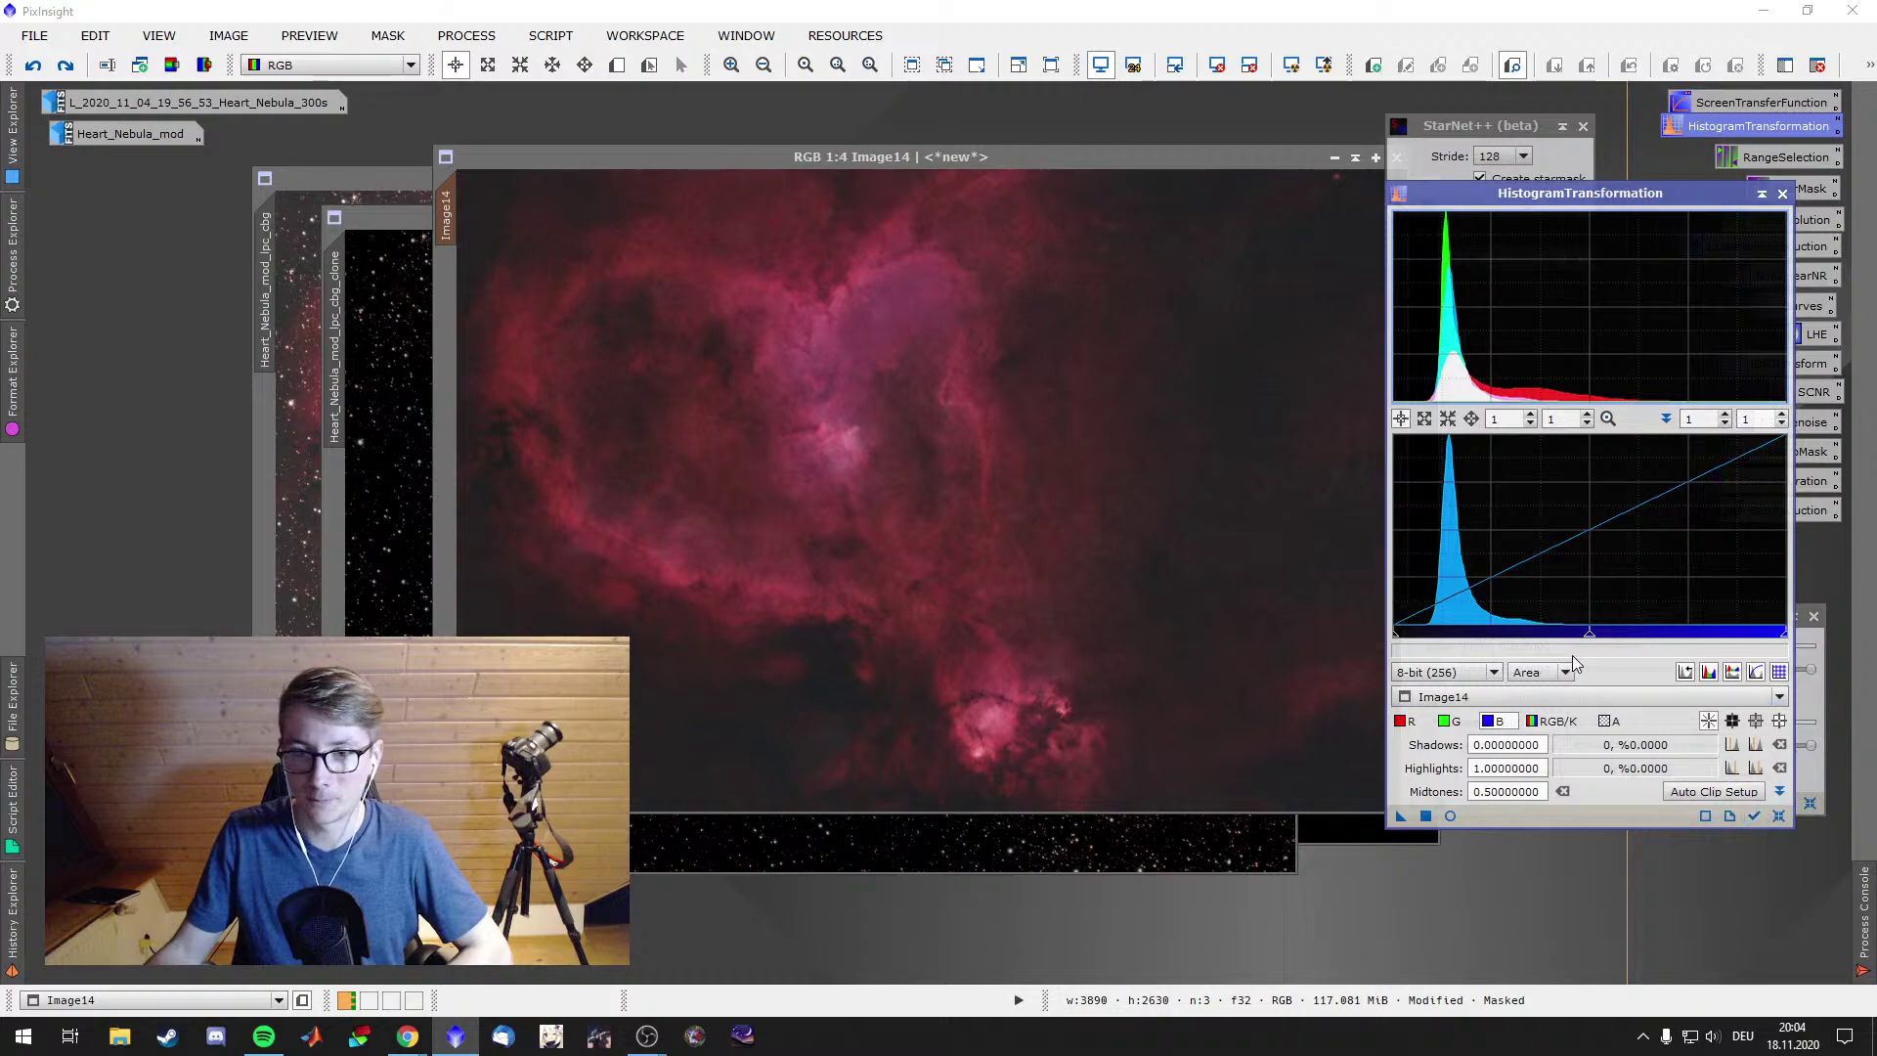
{"action": "left_click", "coordinate": [1552, 721]}
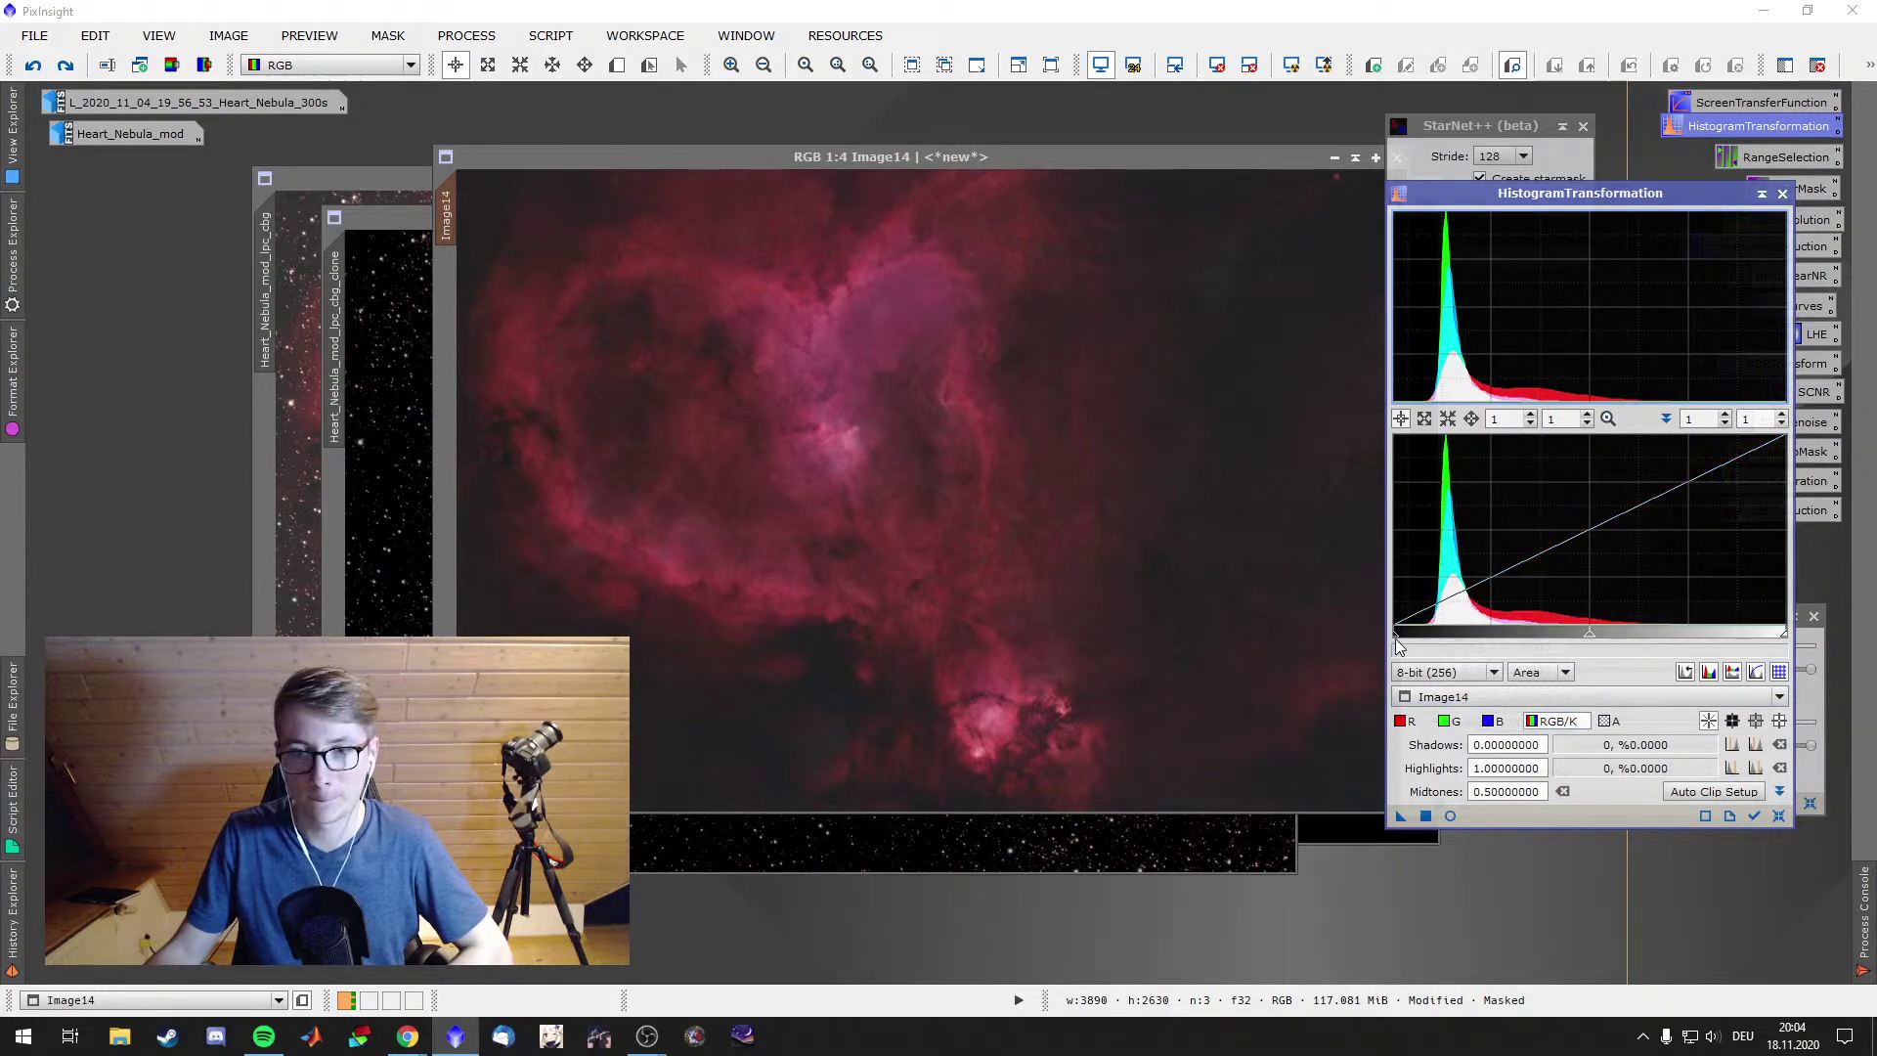
{"action": "left_click_drag", "start_coordinate": [1396, 641], "coordinate": [1418, 637]}
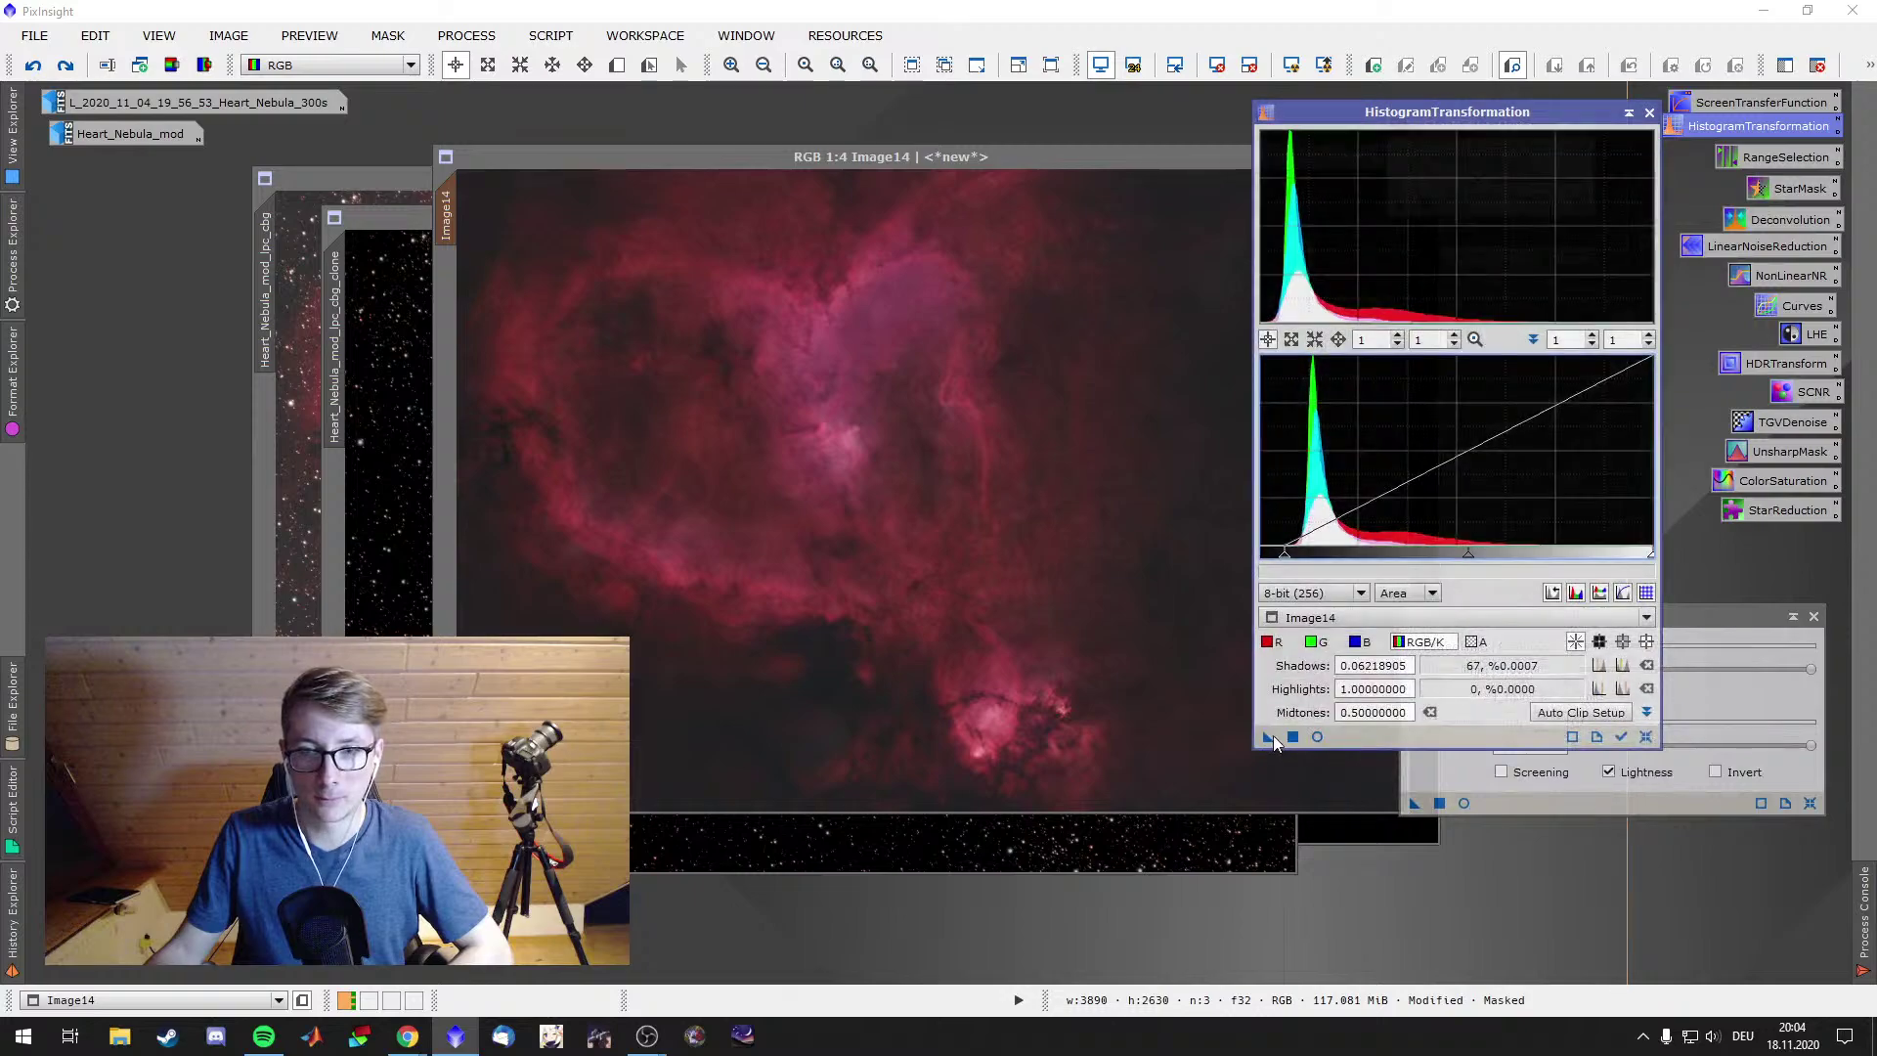
{"action": "left_click_drag", "start_coordinate": [1269, 736], "coordinate": [1093, 717]}
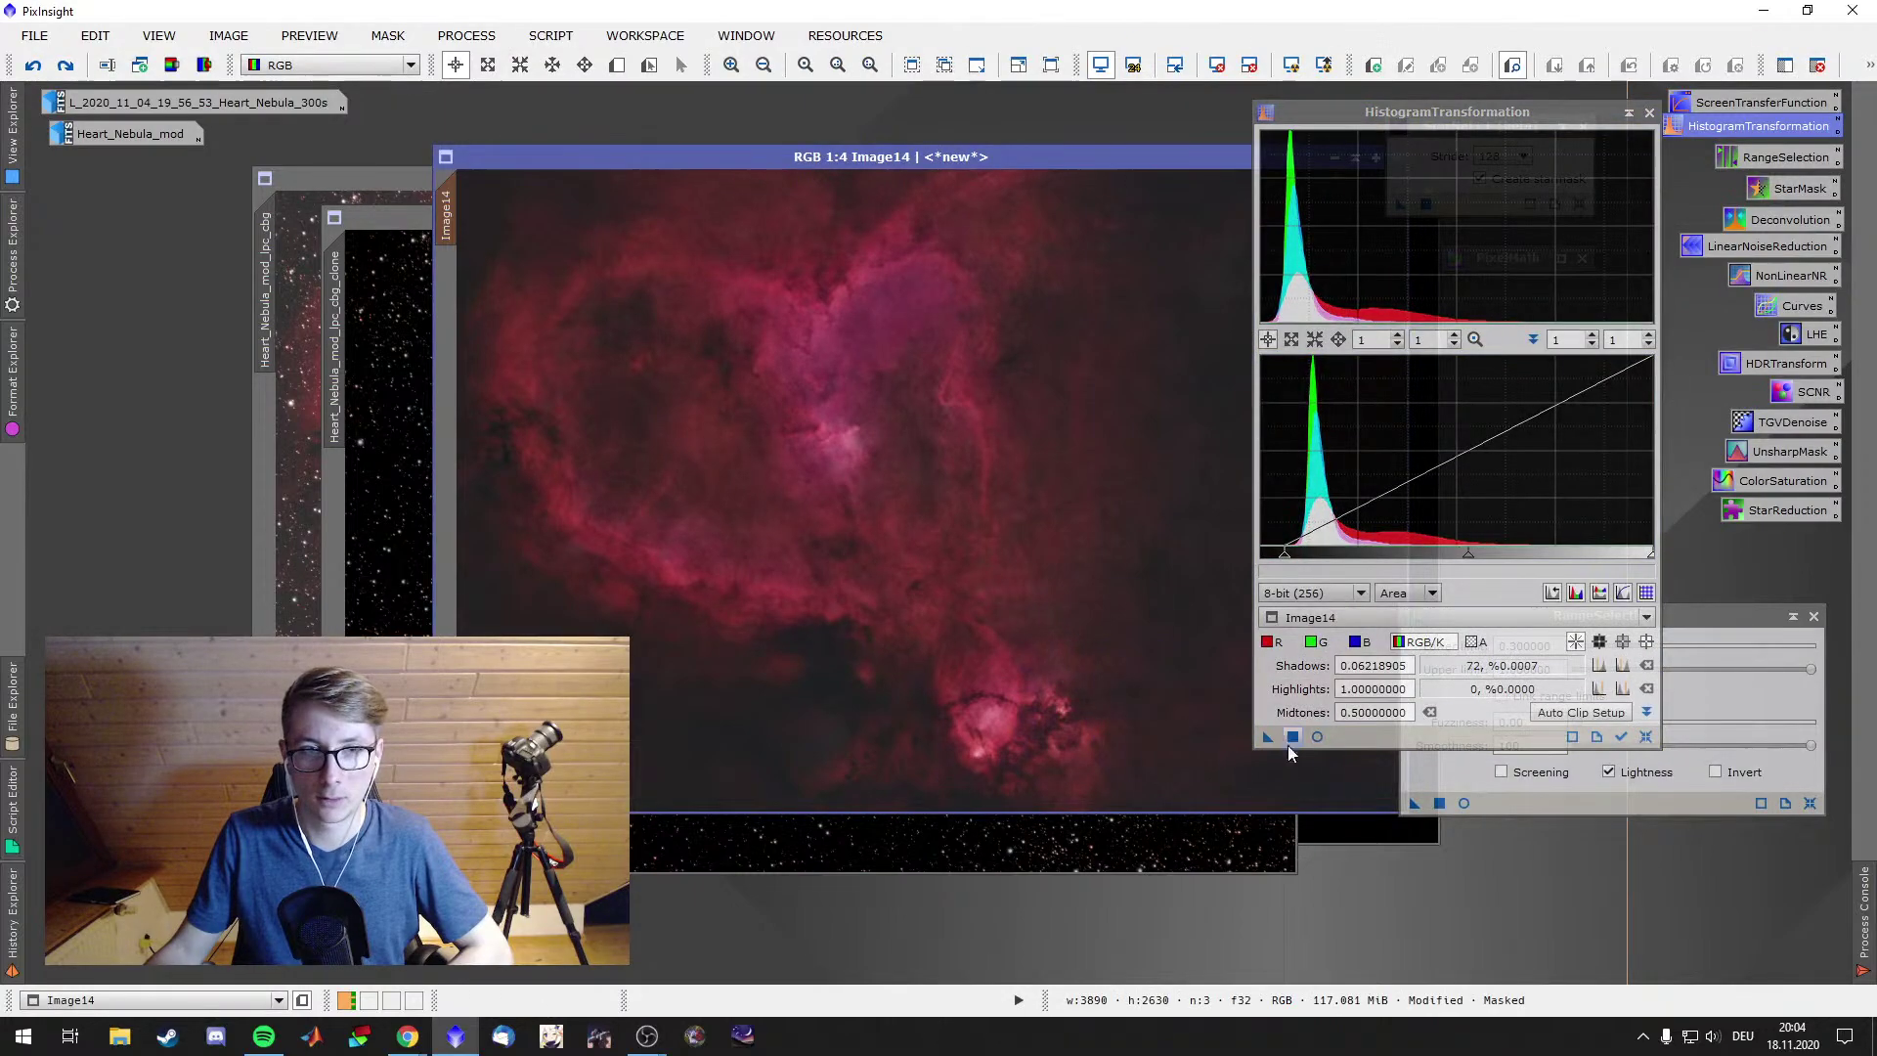
Assign range_mask to Image14 again and apply LocalHistogramEqualization with kernel radius 100, contrast limit 1.5 and amount 0.750
{"action": "left_click", "coordinate": [1344, 826]}
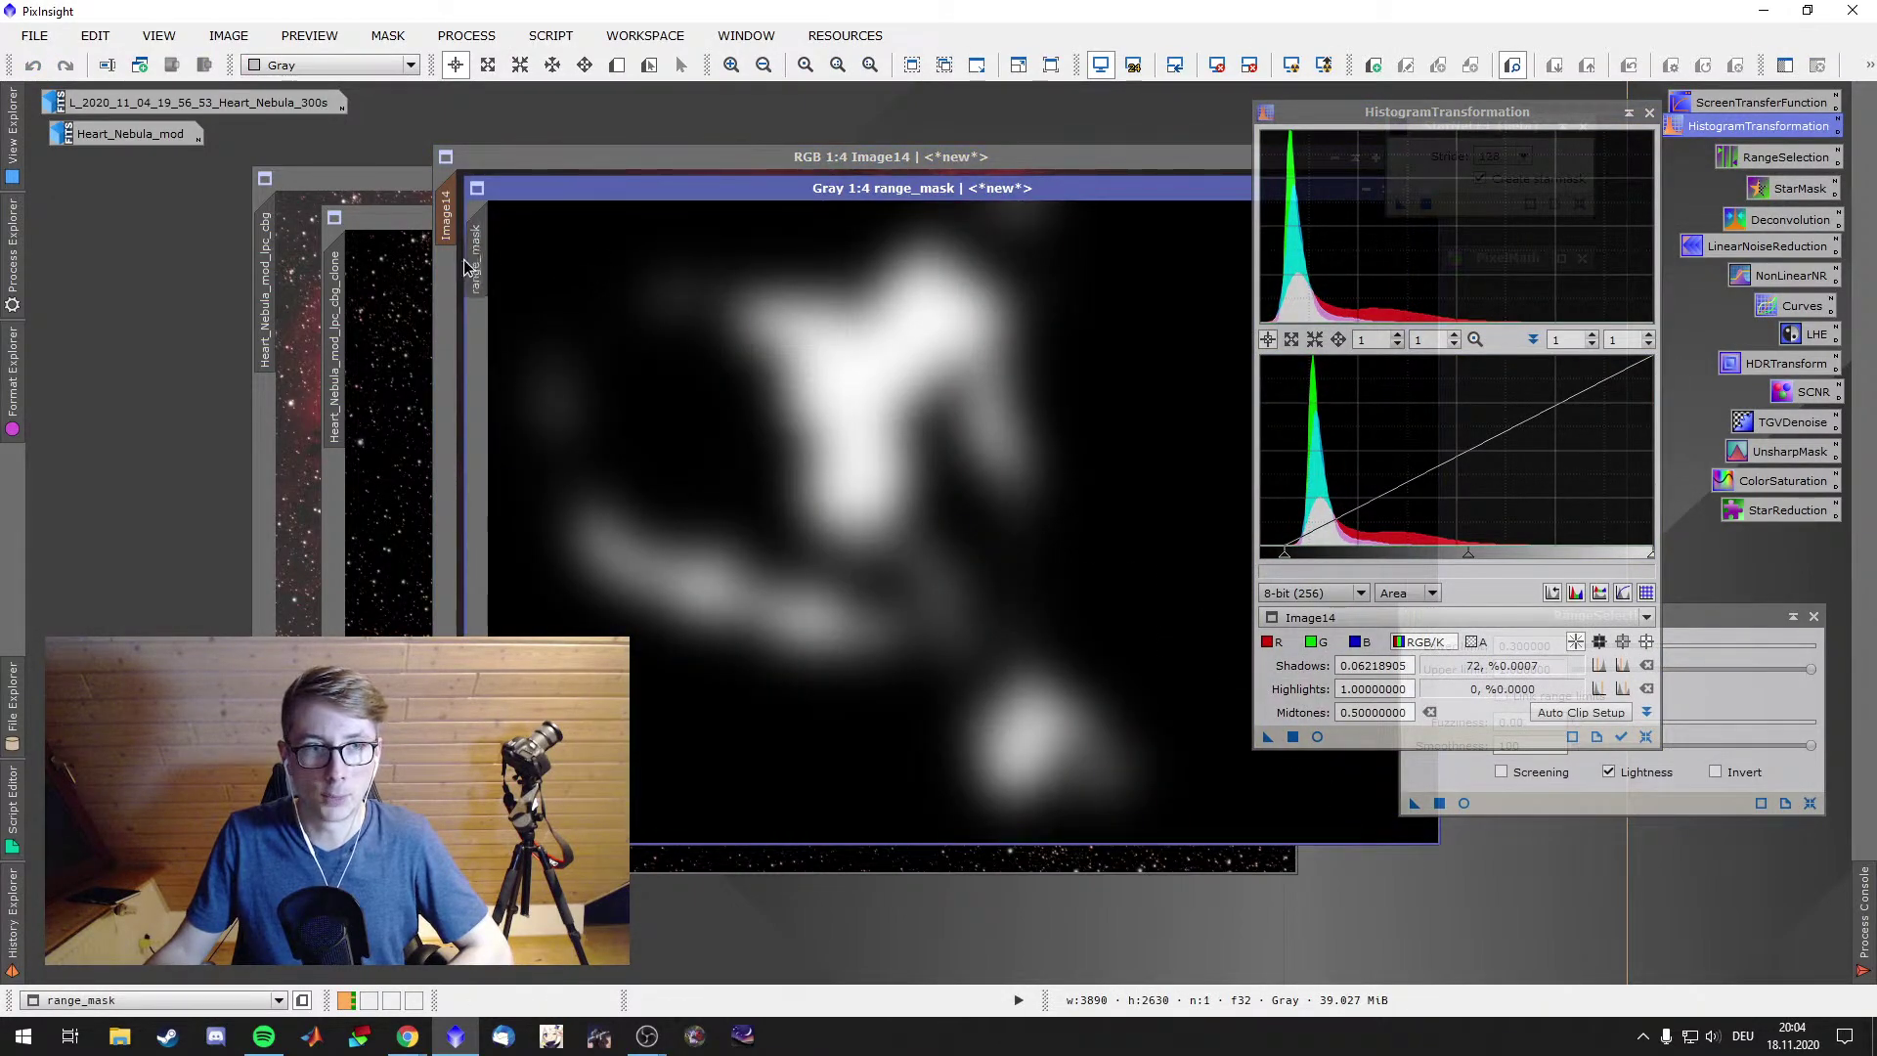
{"action": "left_click_drag", "start_coordinate": [467, 266], "coordinate": [446, 213]}
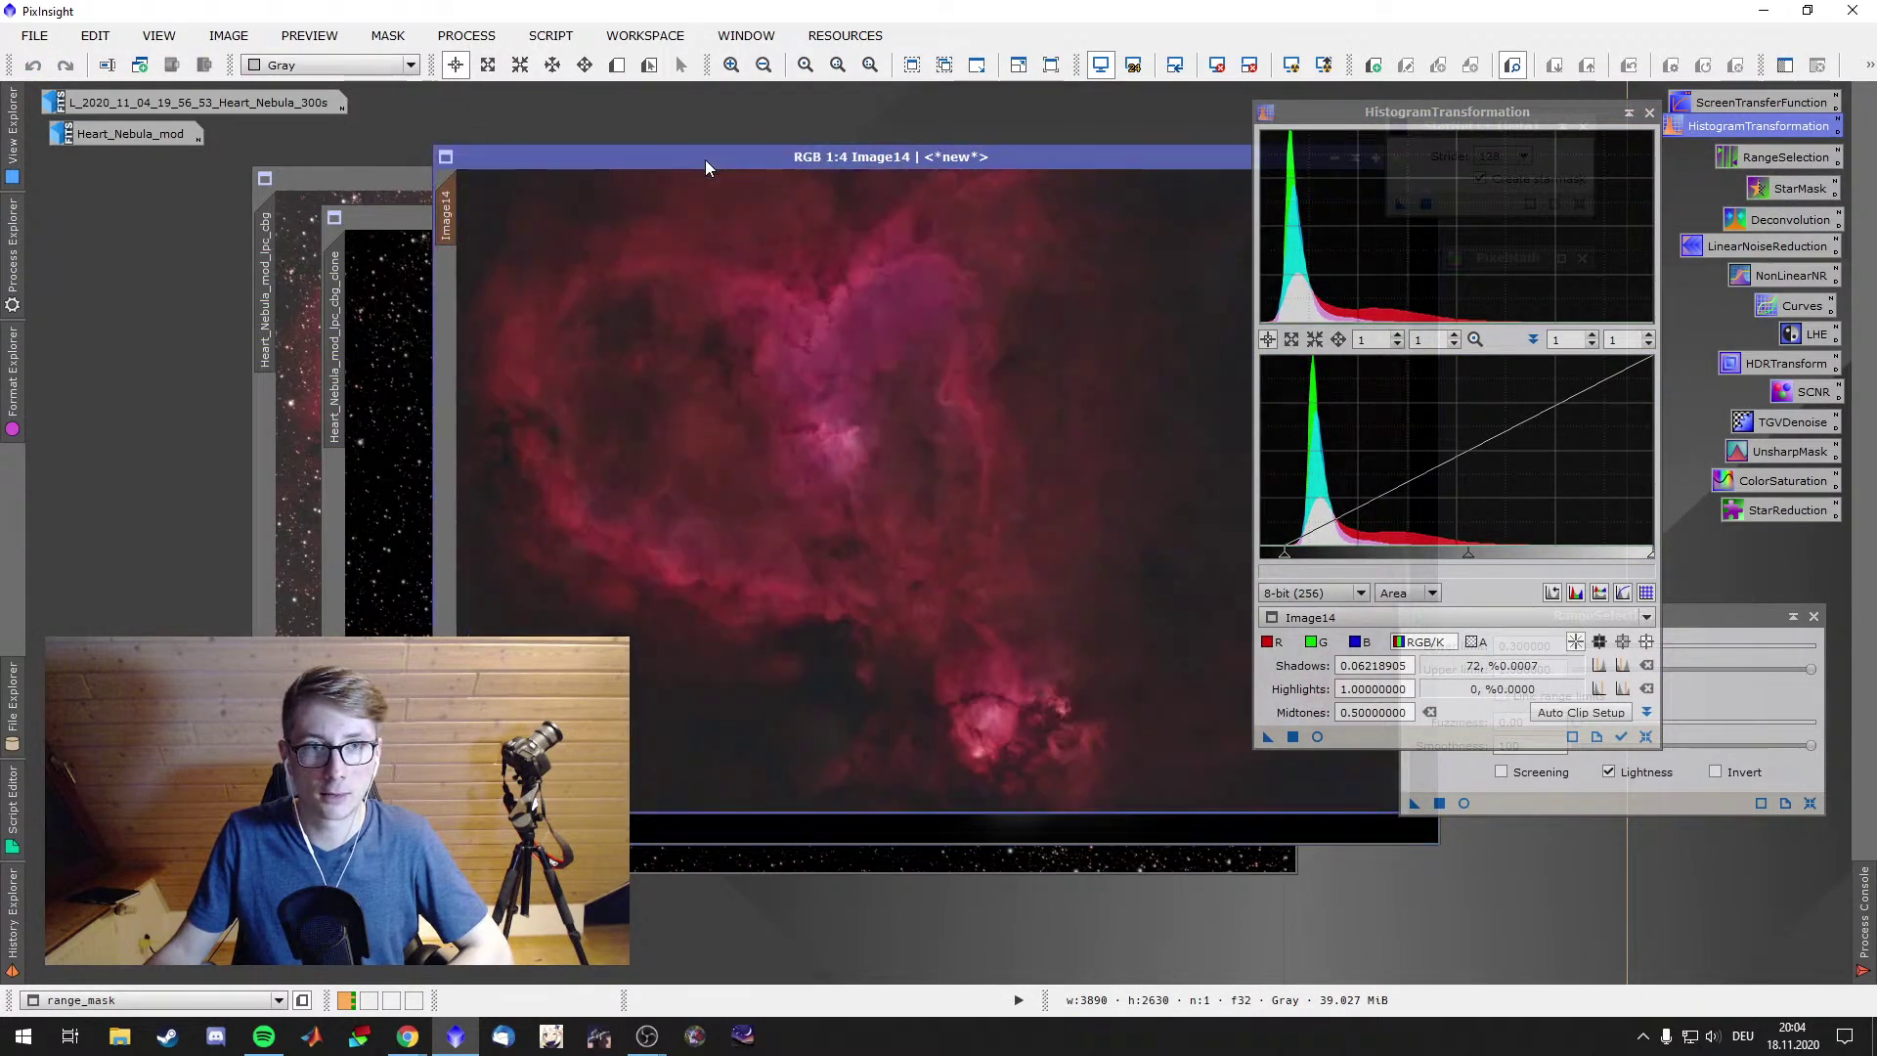
{"action": "left_click", "coordinate": [1812, 336]}
{"action": "left_click_drag", "start_coordinate": [1207, 540], "coordinate": [1154, 568]}
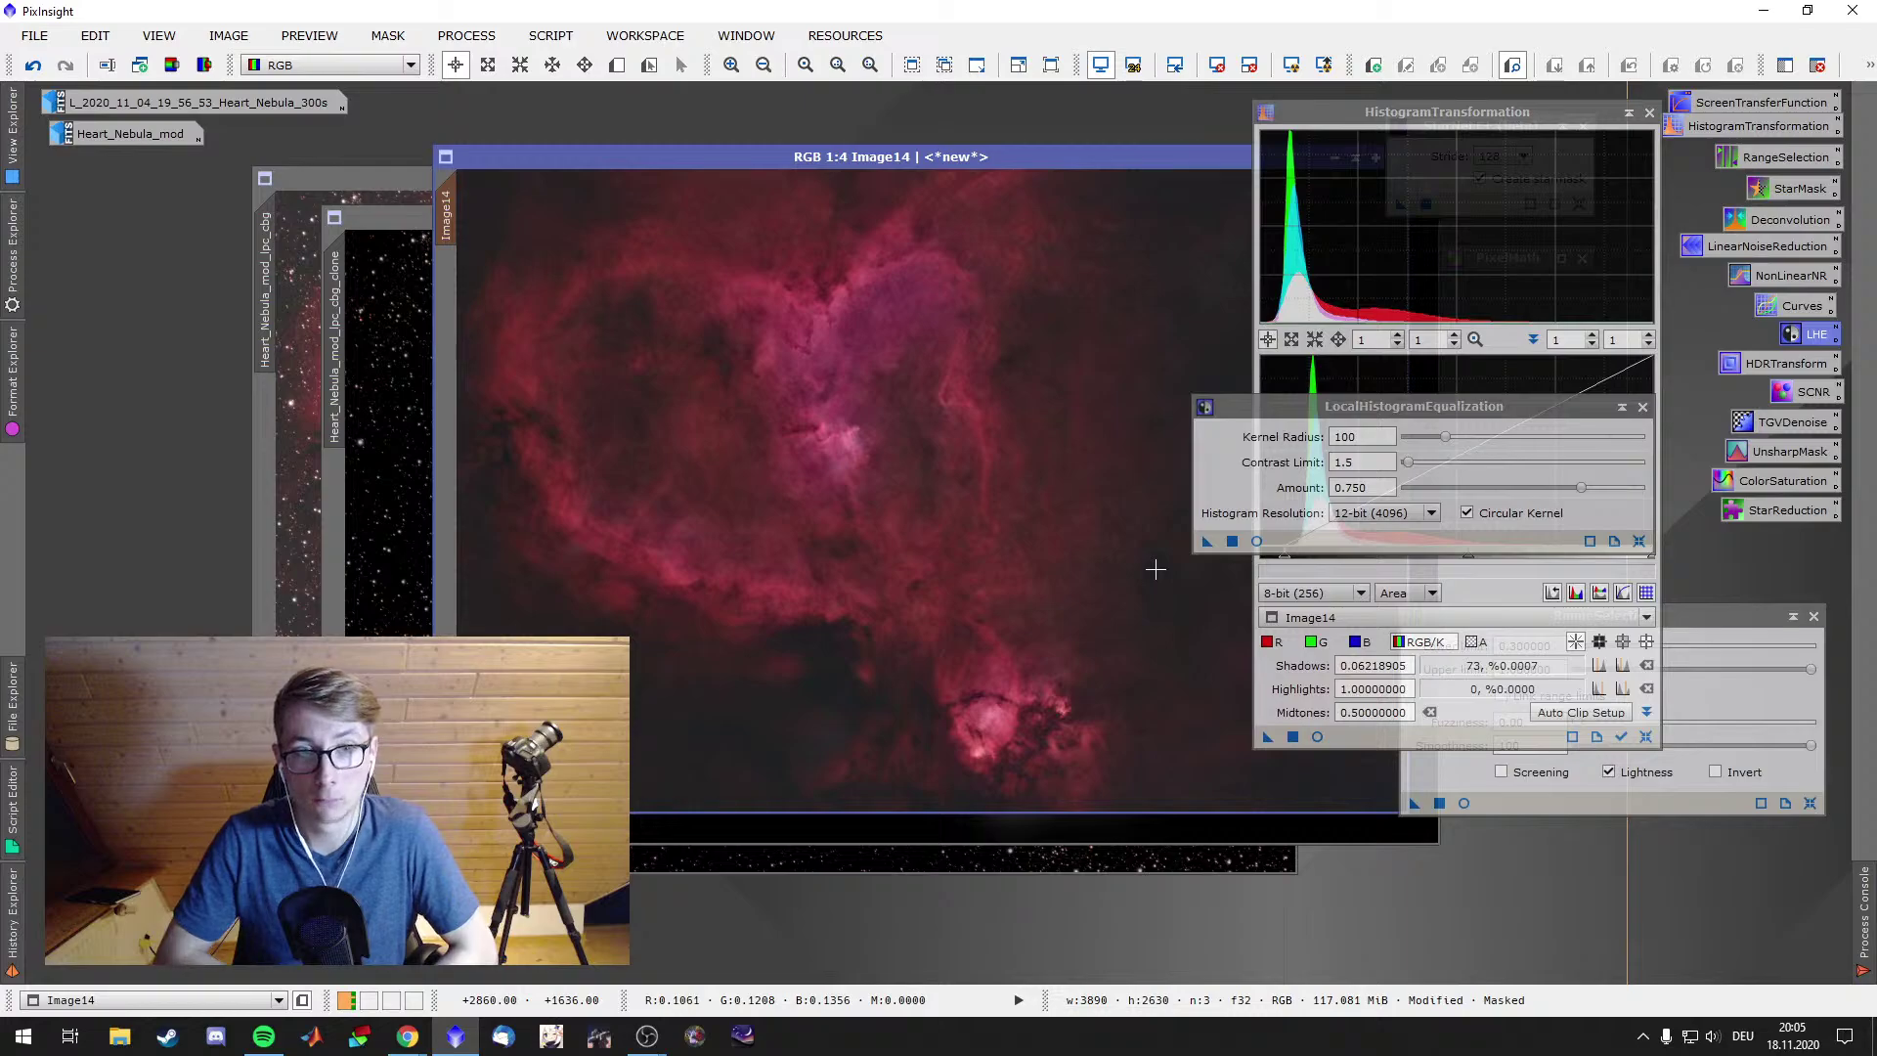
Compare the nebula without and with the local histogram equalization by undoing and redoing it
{"action": "right_click", "coordinate": [1095, 555]}
{"action": "left_click", "coordinate": [1114, 555]}
{"action": "right_click", "coordinate": [1138, 570]}
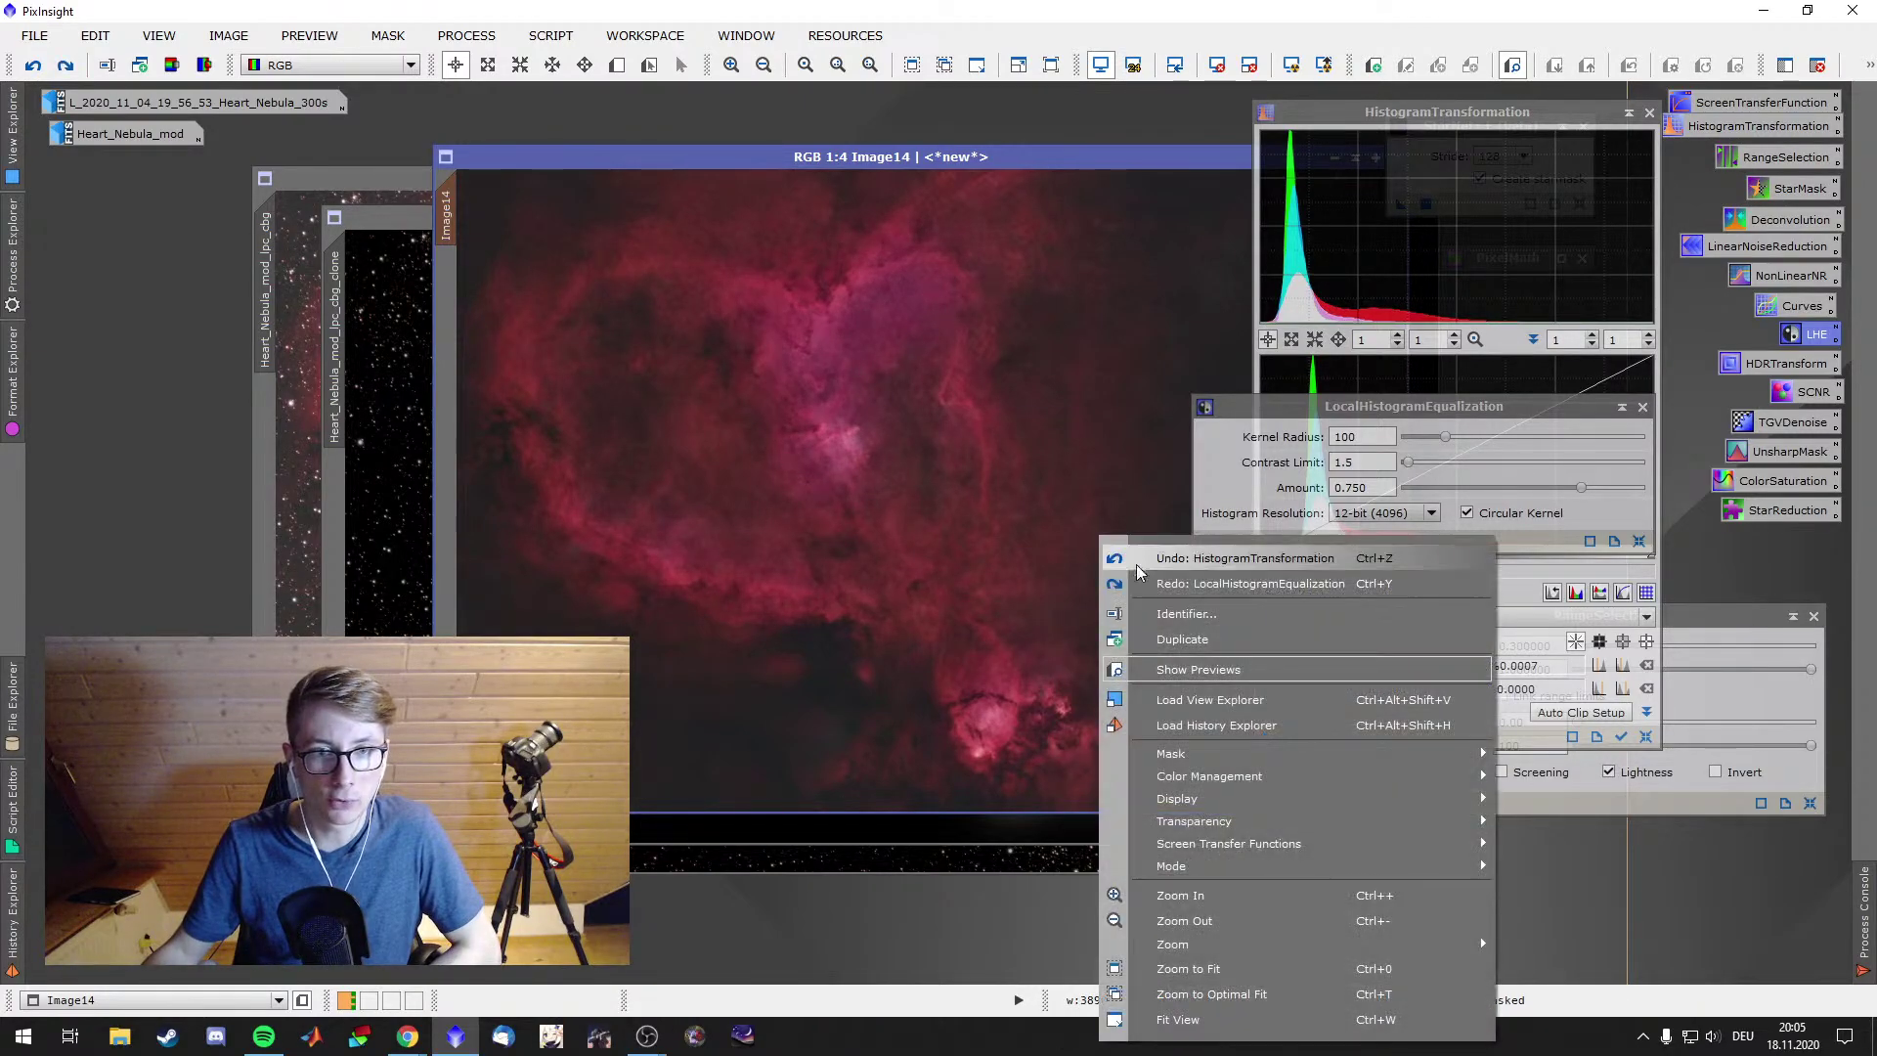
{"action": "left_click", "coordinate": [1145, 577]}
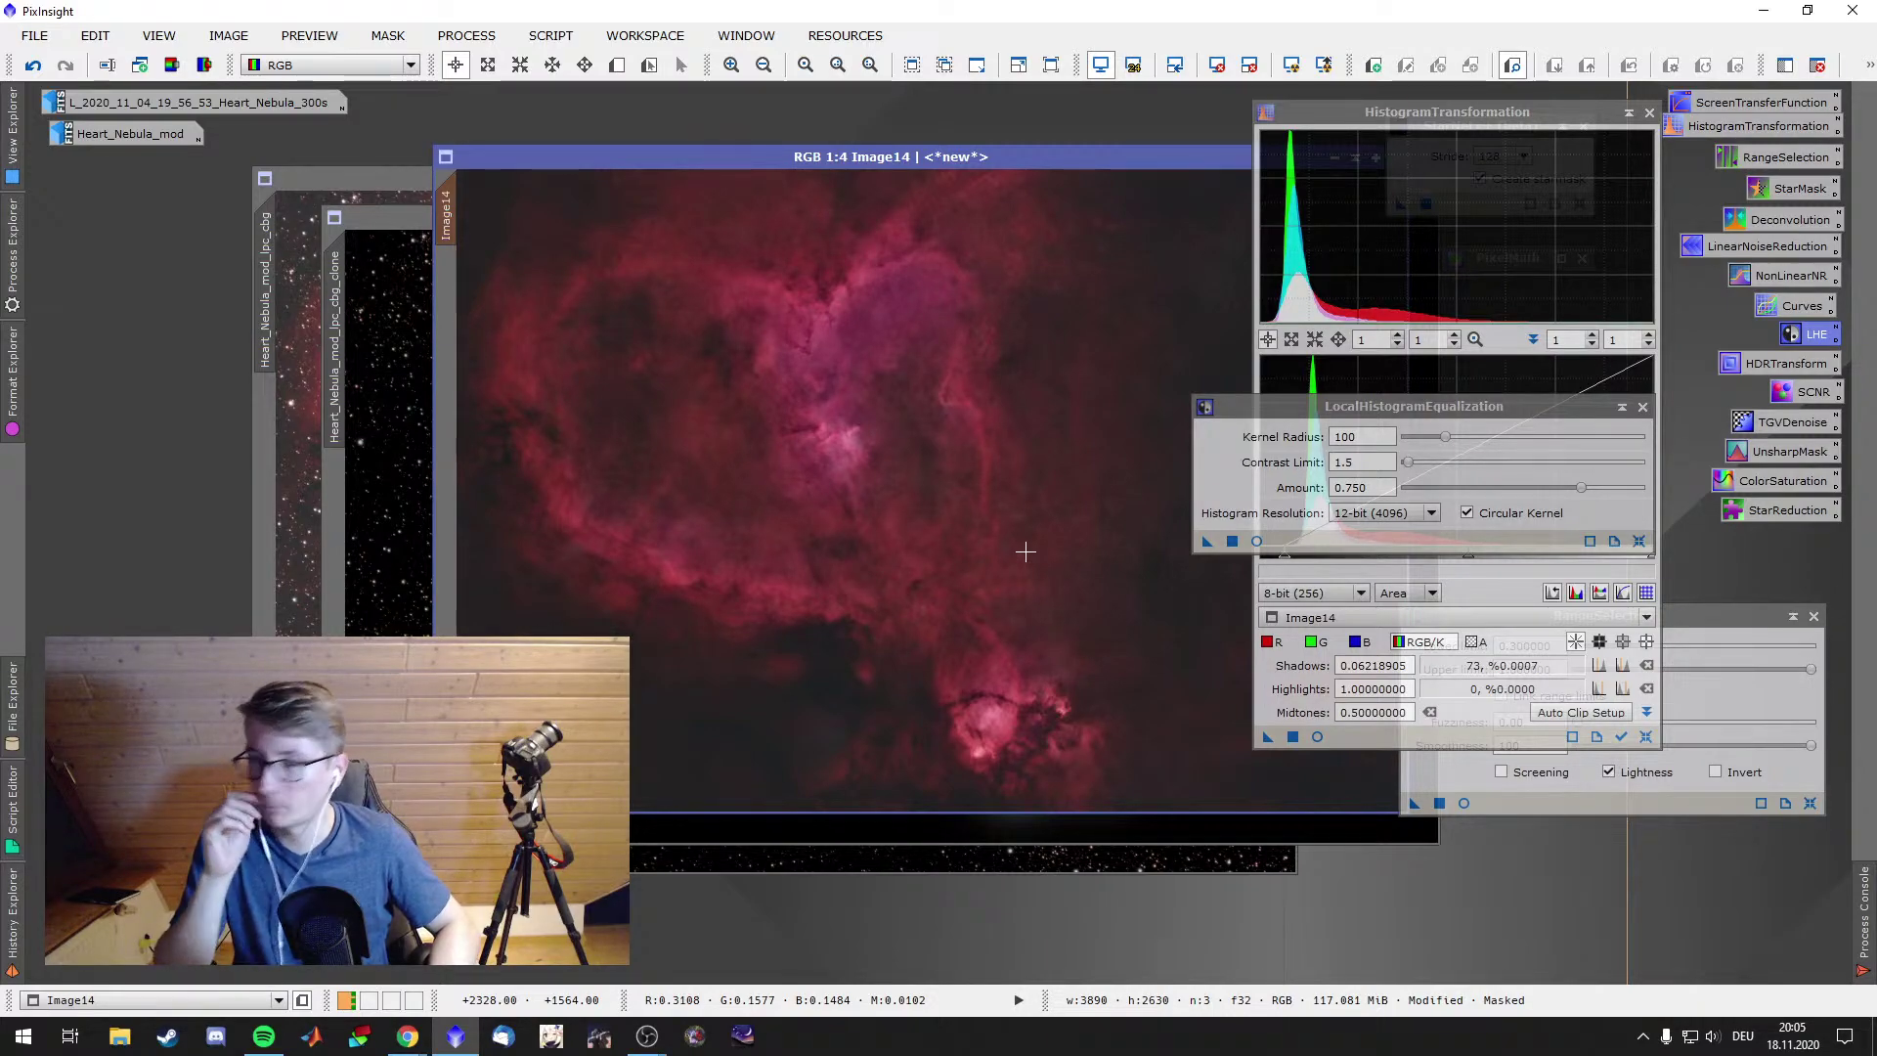
Open PixelMath beside the nebula image and clear the old star-subtraction formula from the RGB/K expression
{"action": "left_click", "coordinate": [466, 35]}
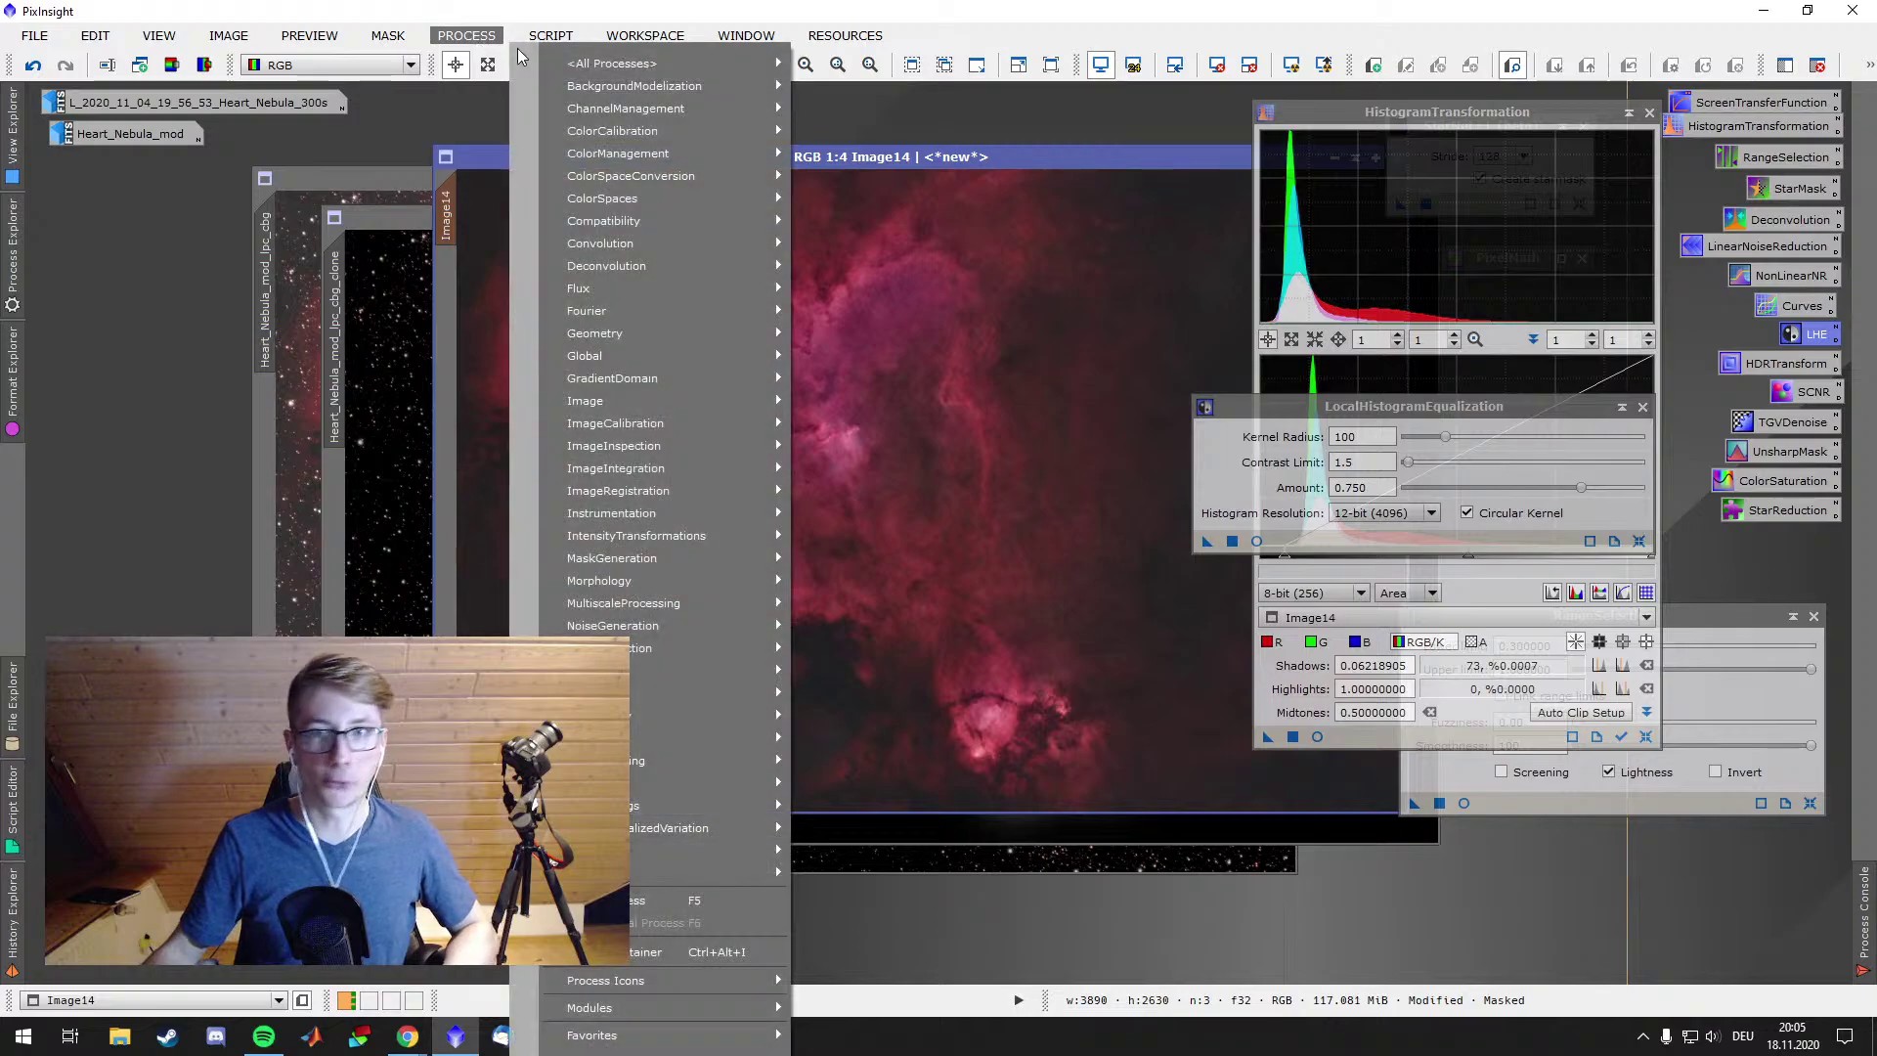
{"action": "mouse_move", "coordinate": [626, 63]}
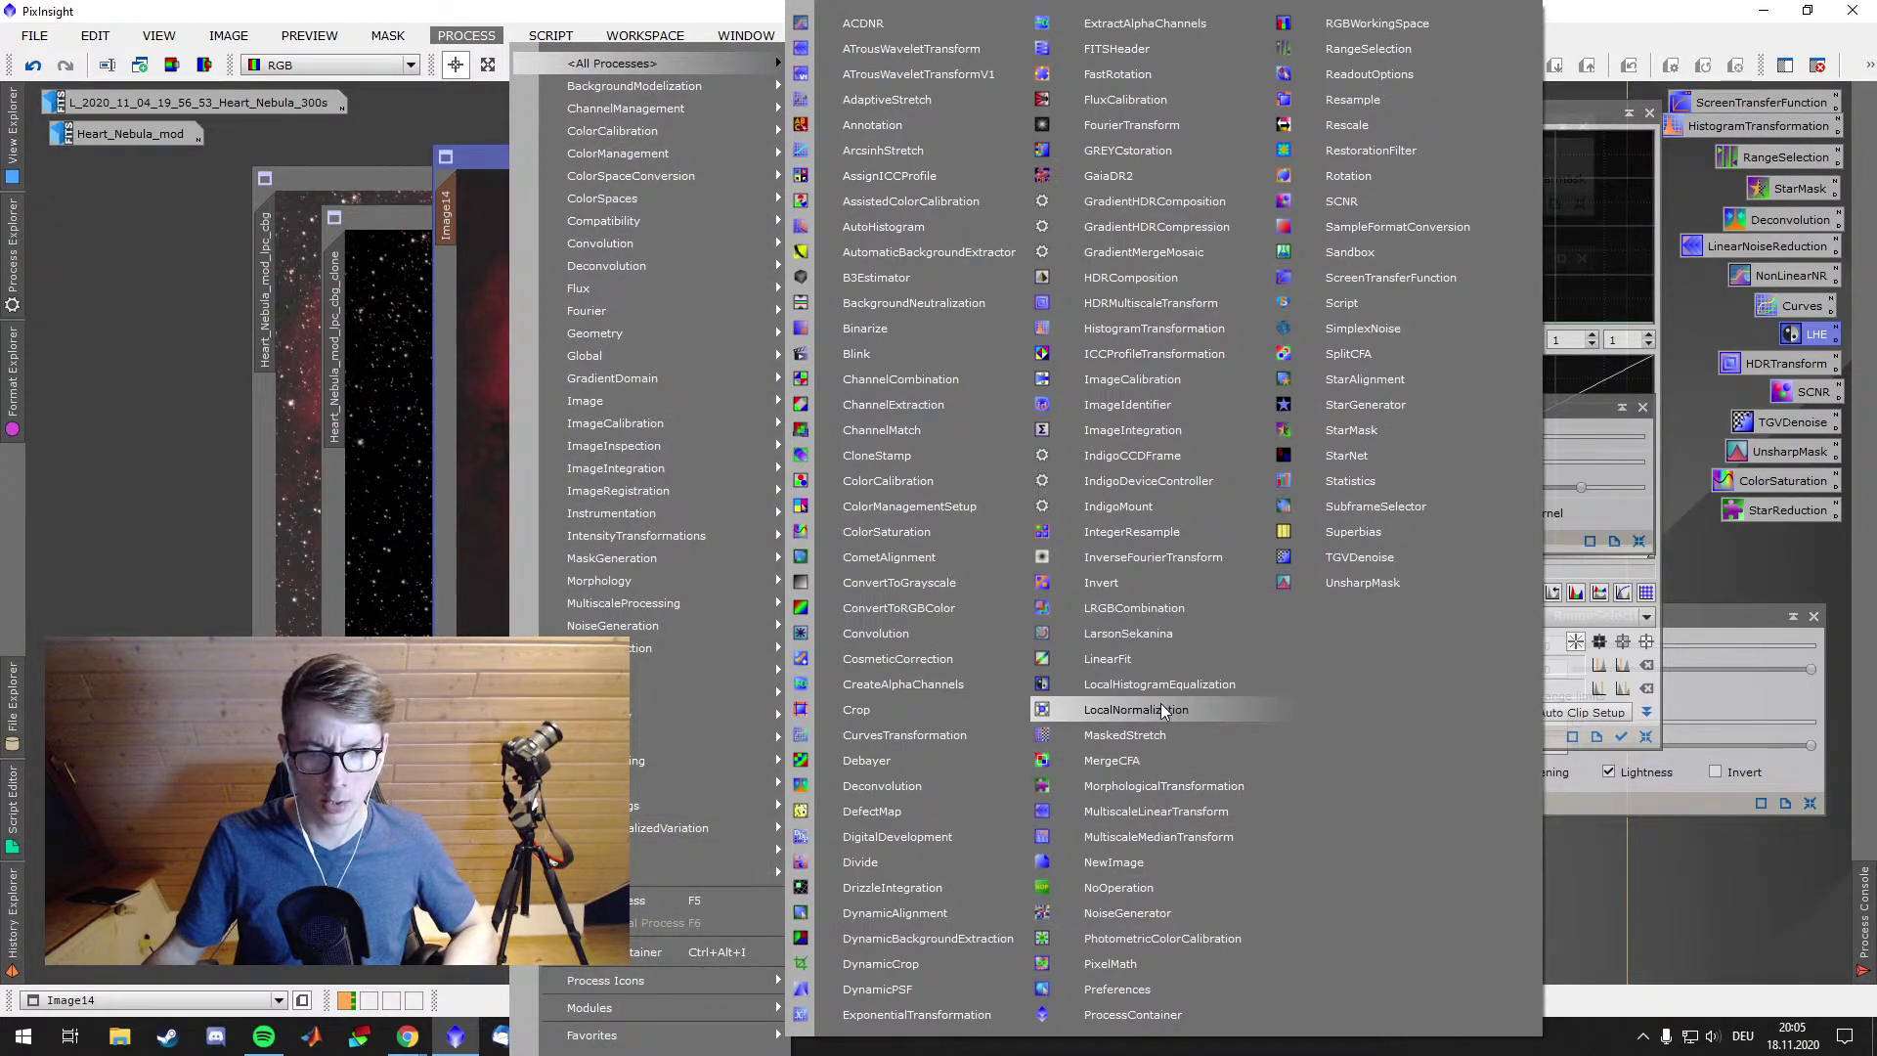
{"action": "left_click", "coordinate": [1161, 963]}
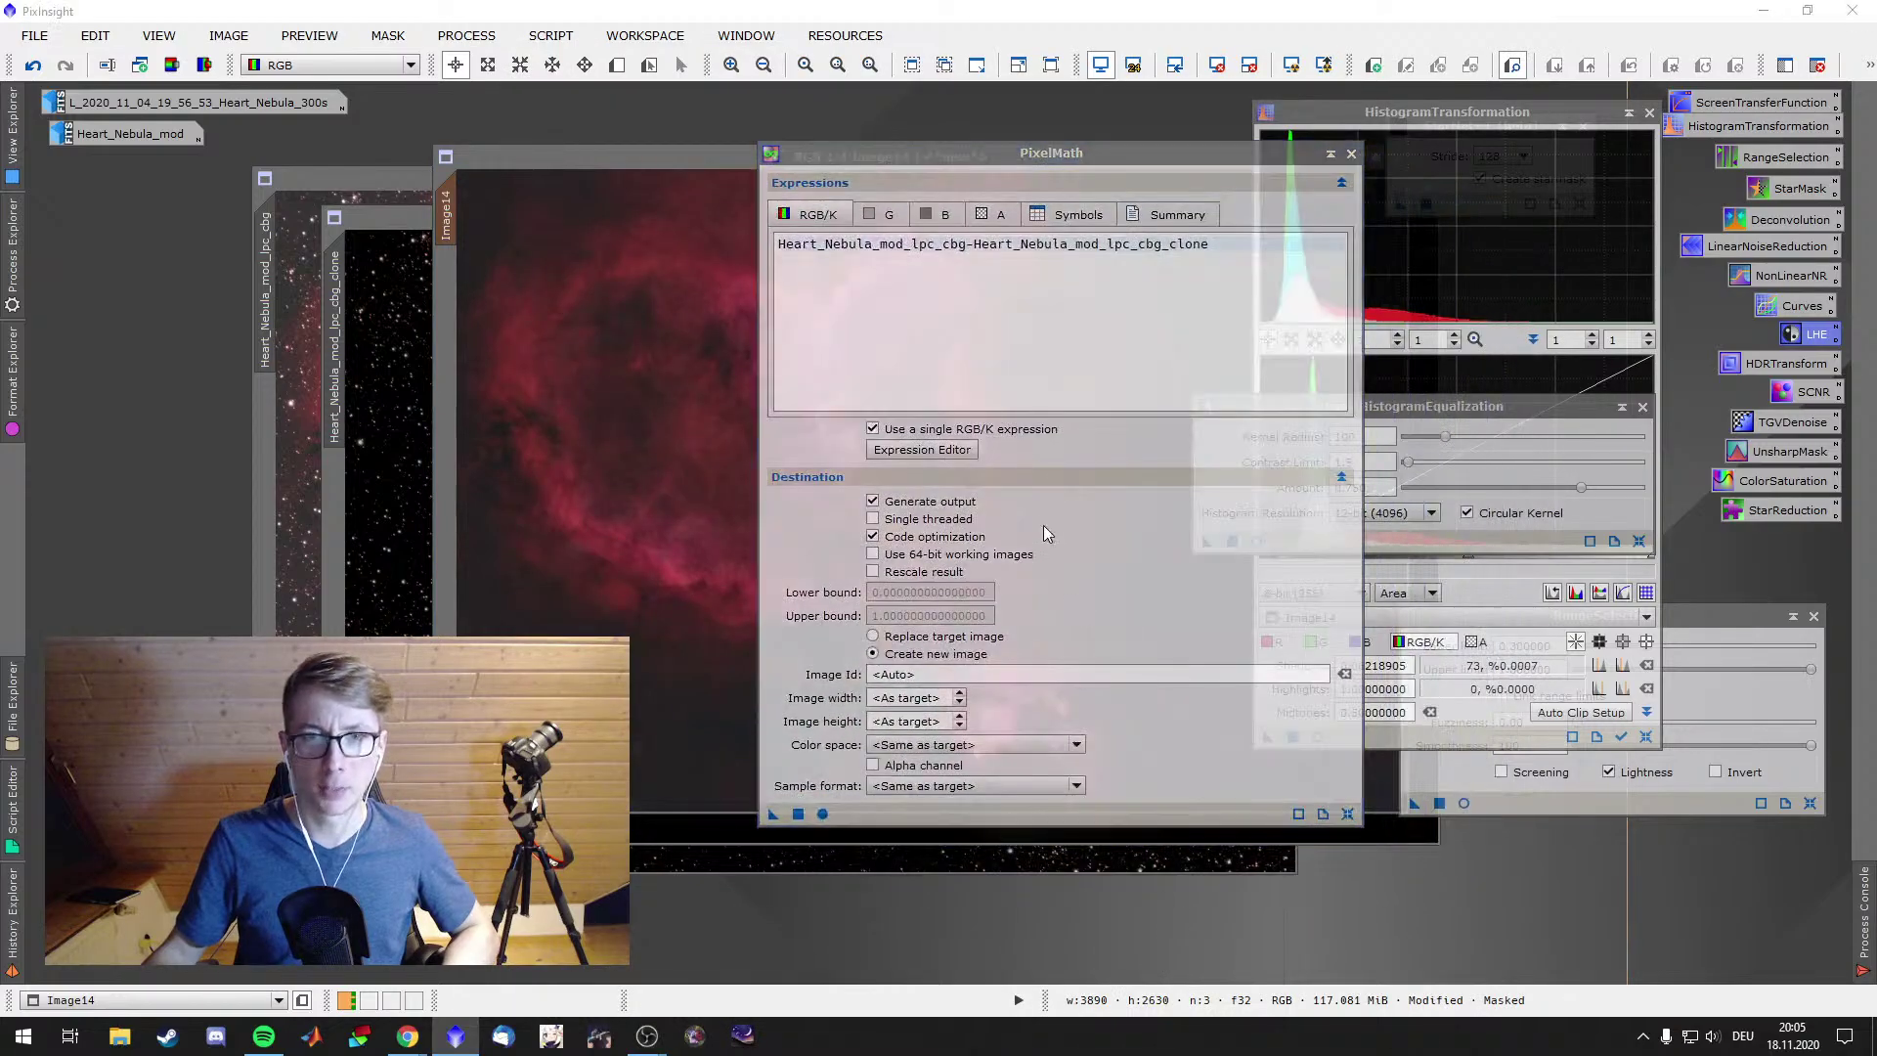
{"action": "left_click_drag", "start_coordinate": [1000, 156], "coordinate": [1326, 196]}
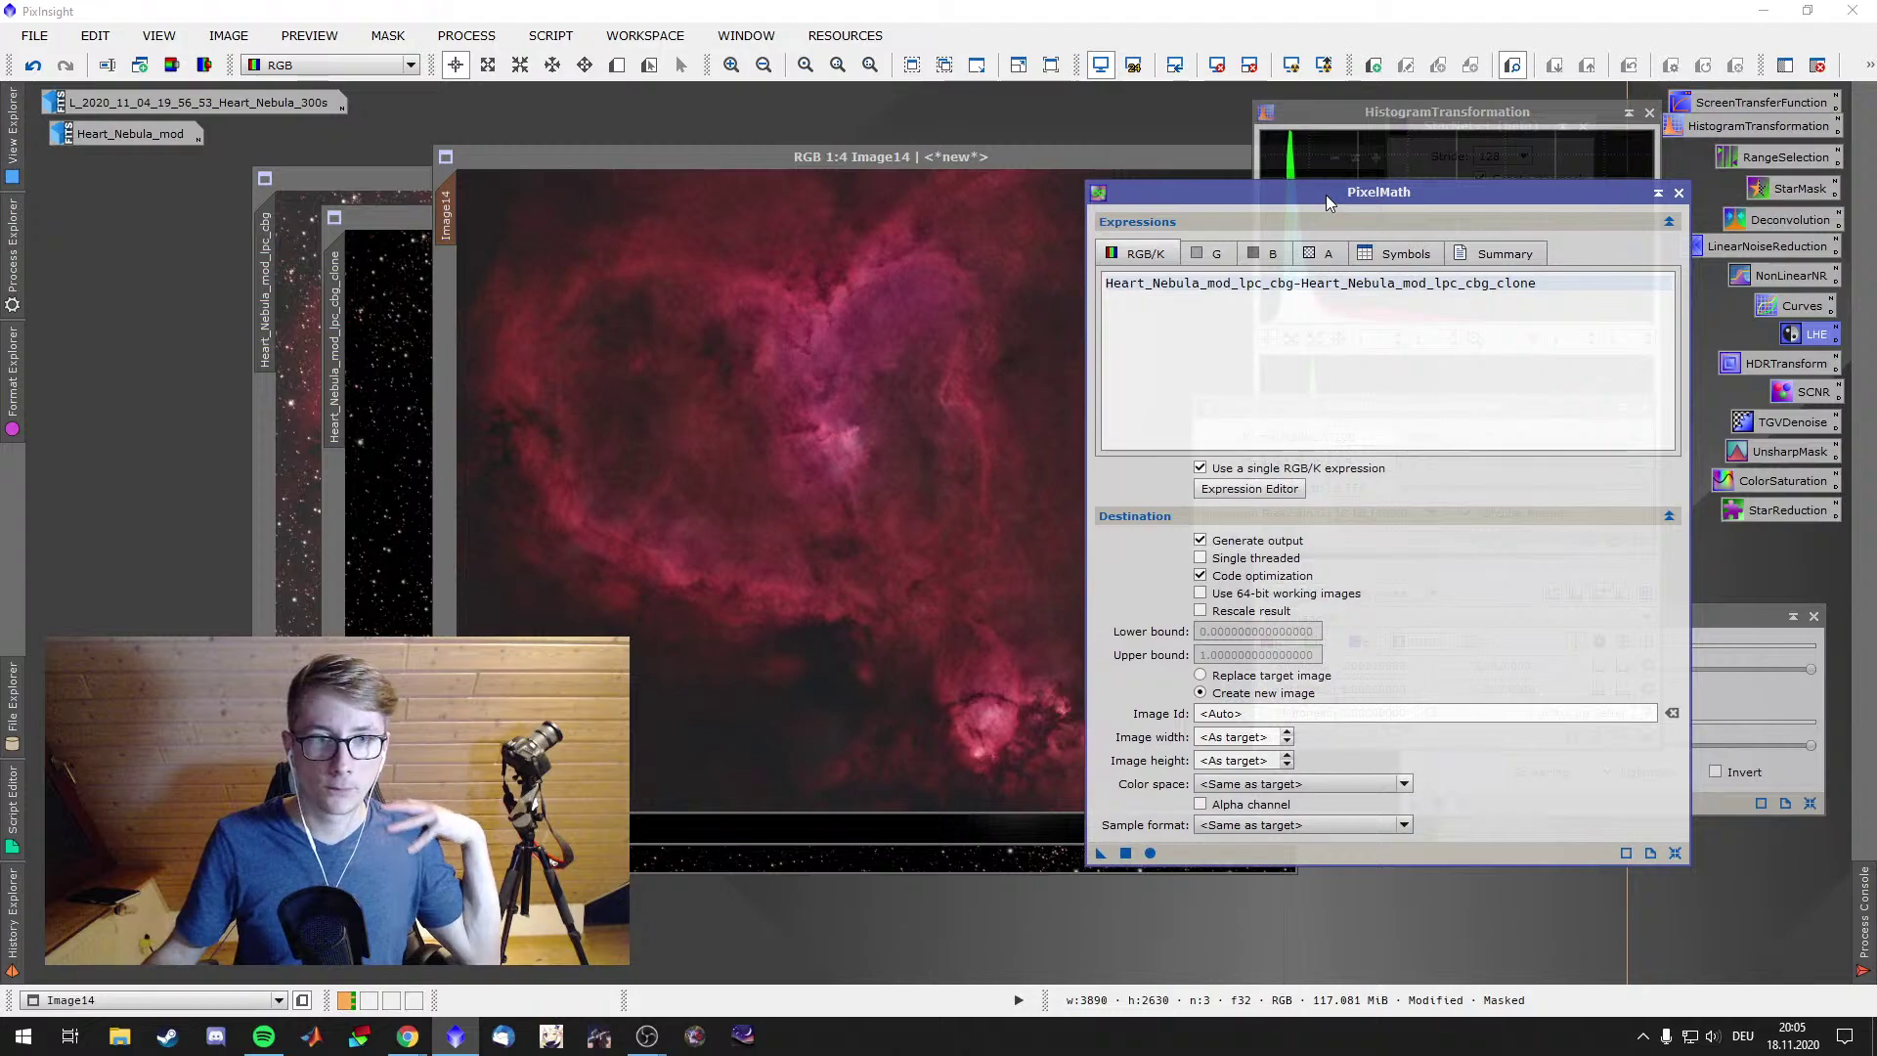
{"action": "left_click_drag", "start_coordinate": [1349, 287], "coordinate": [1649, 304]}
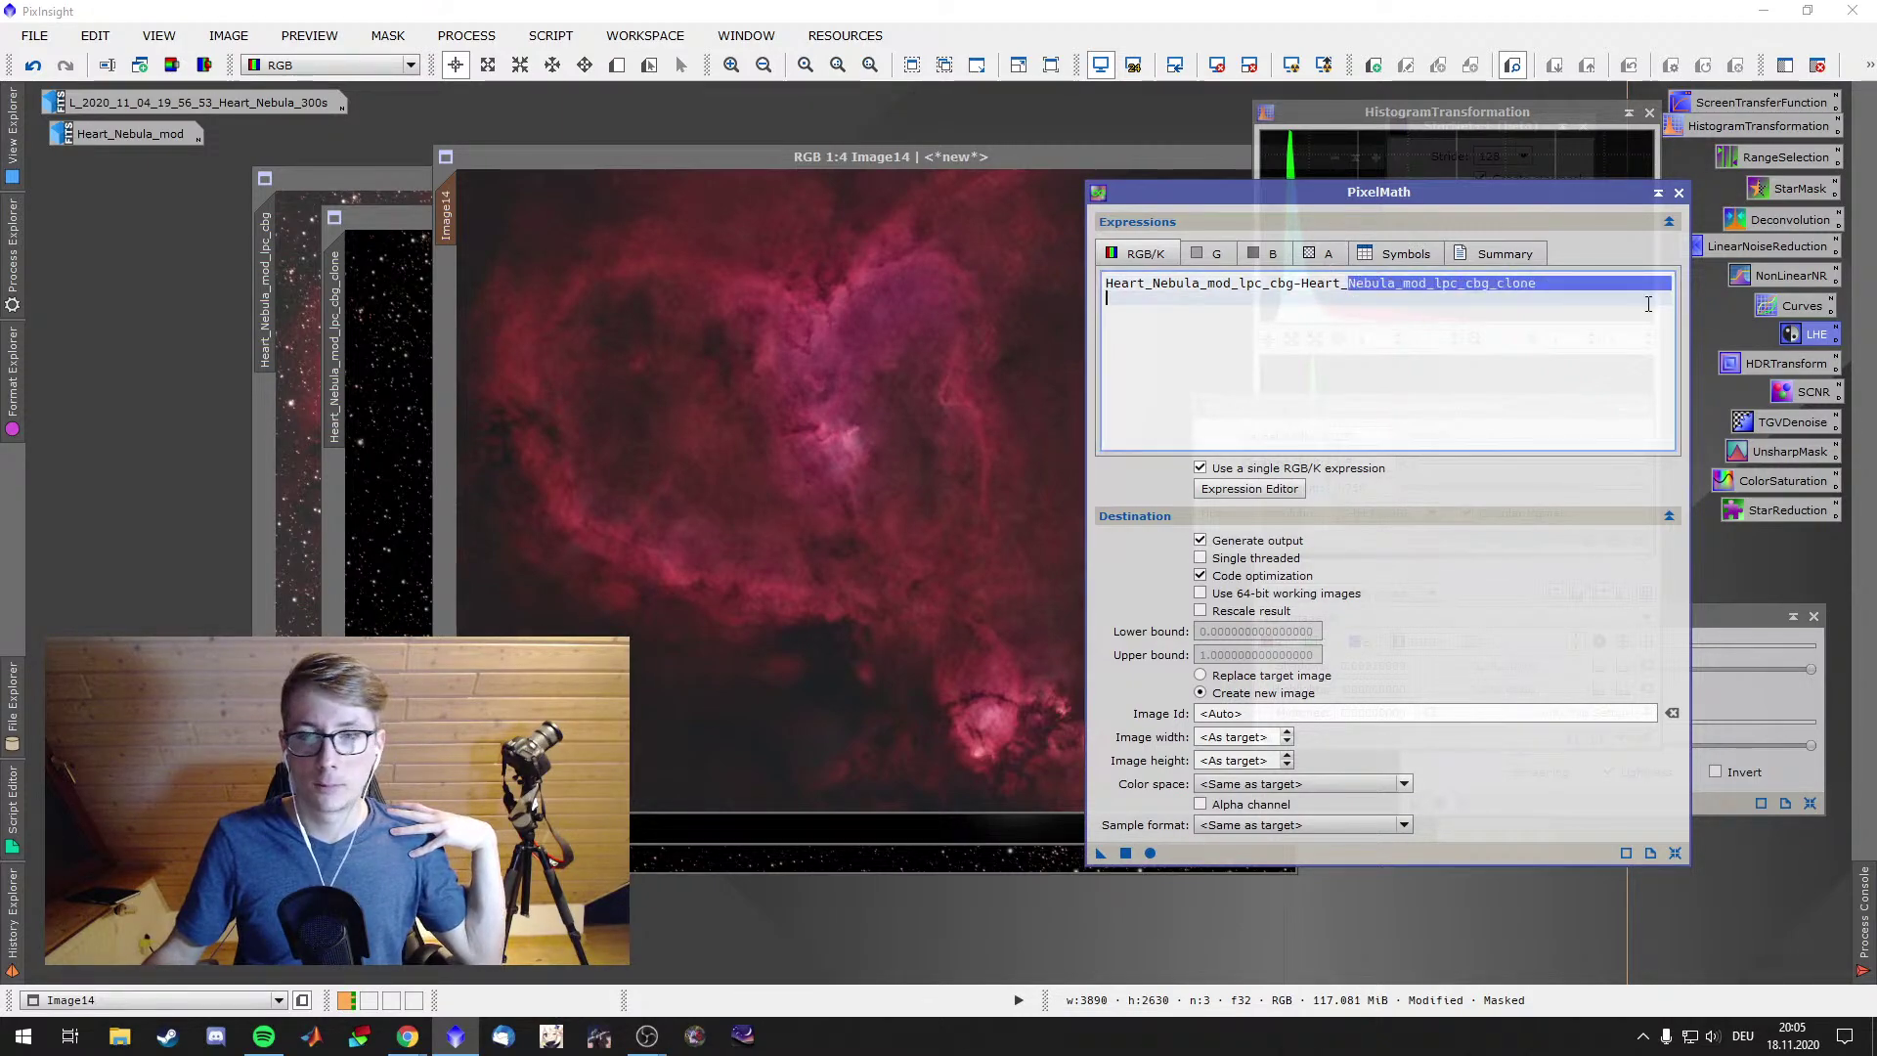
{"action": "type", "text": "Image14"}
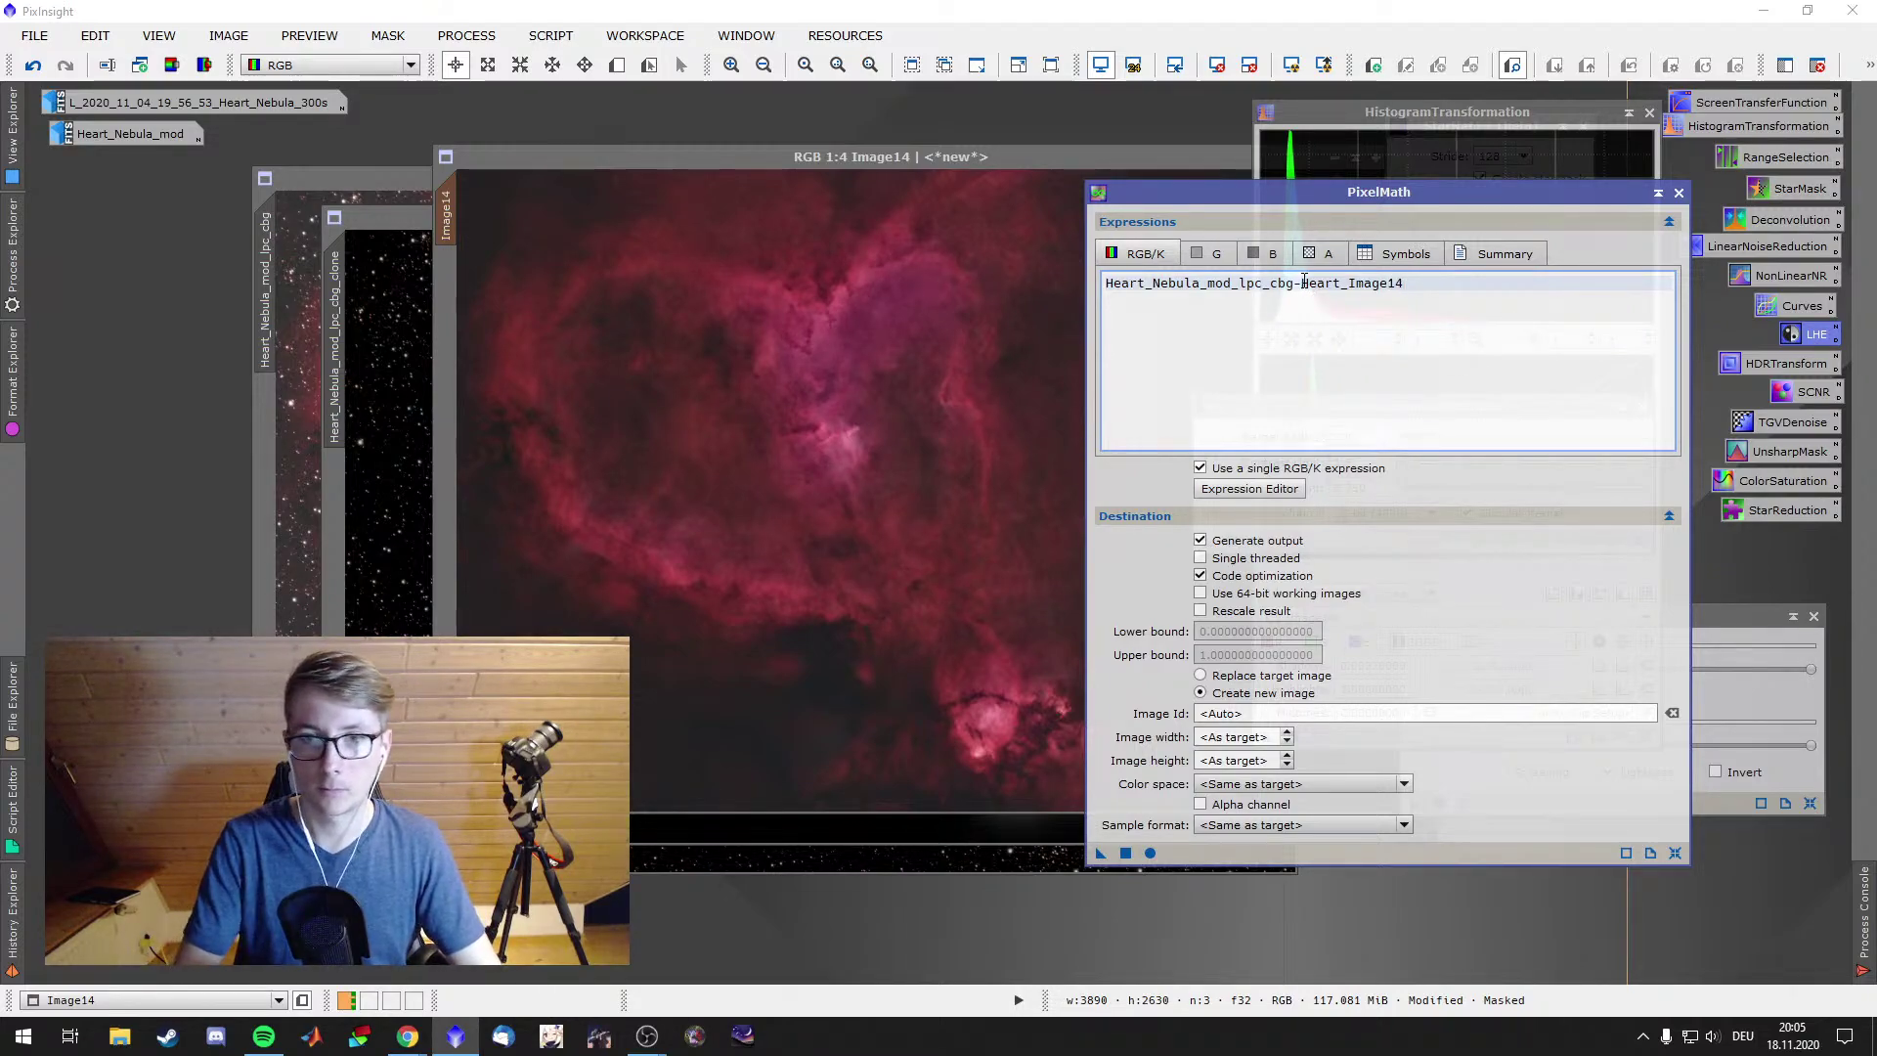
{"action": "key", "text": "BackSpace"}
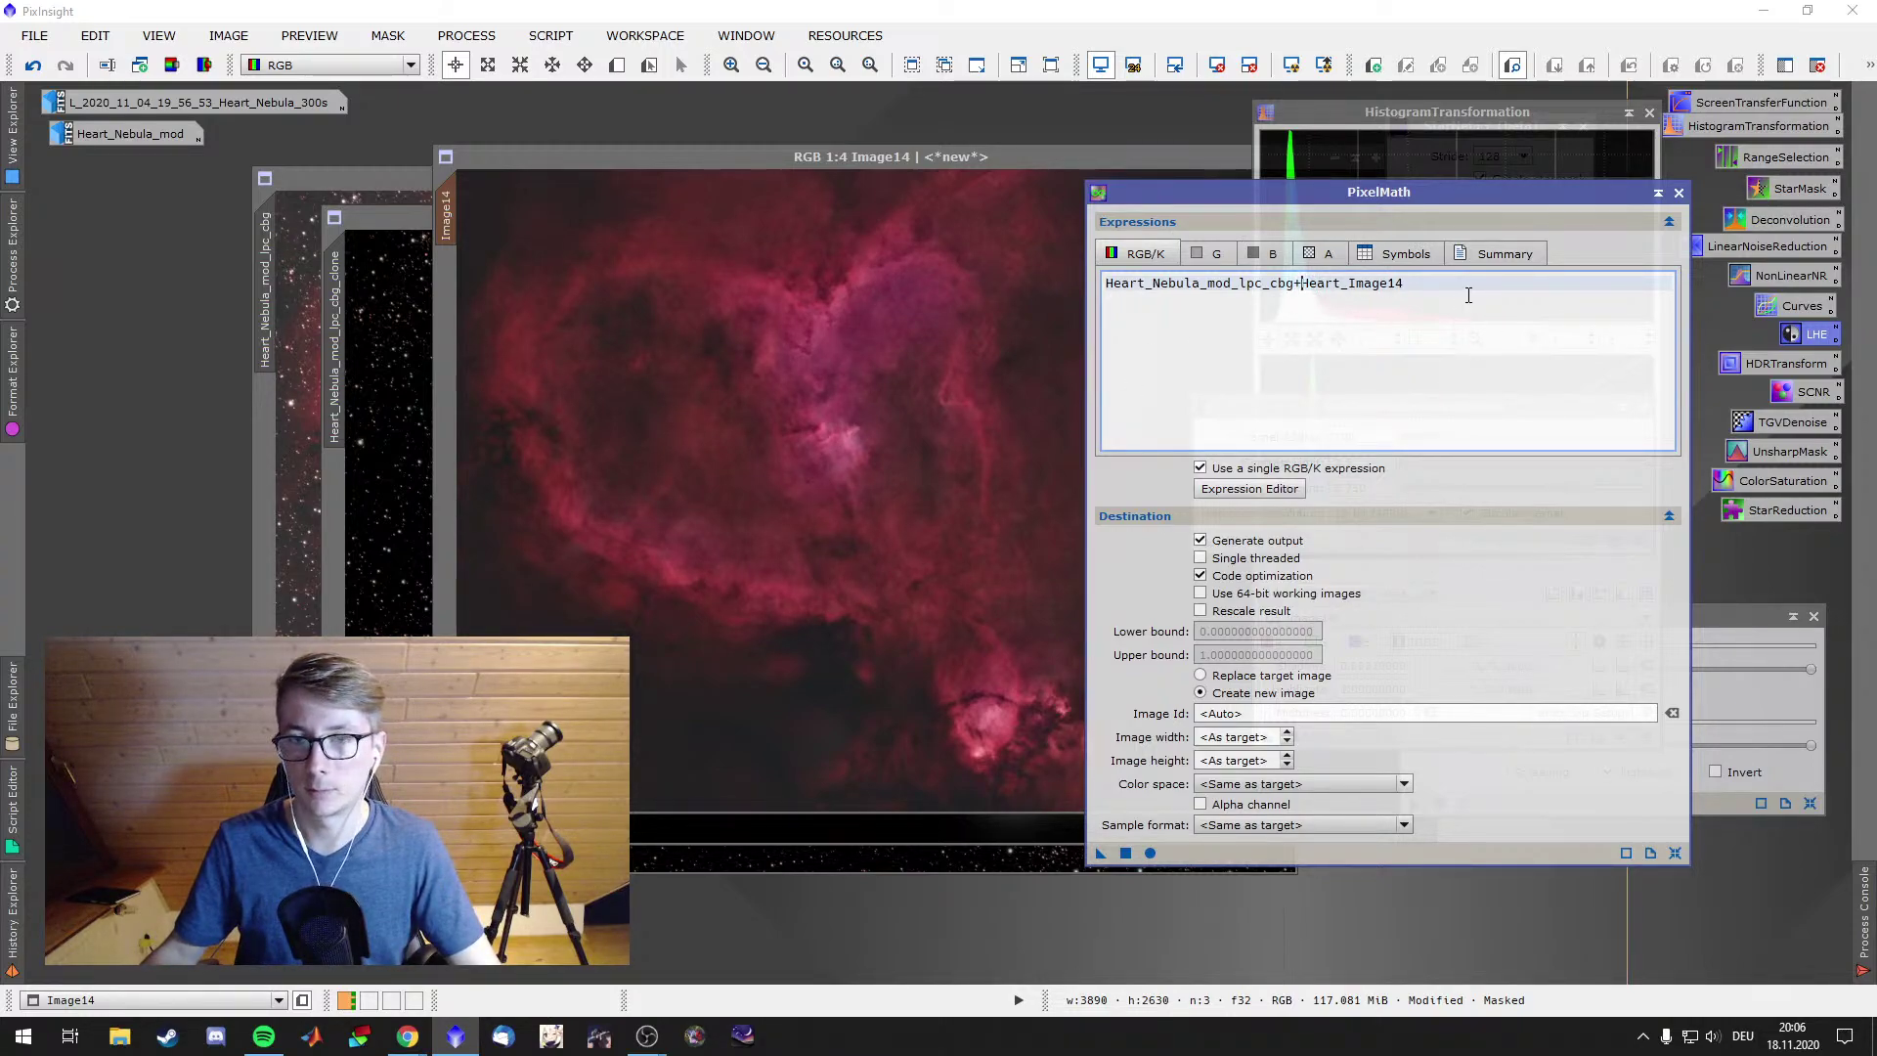
{"action": "key", "text": "BackSpace"}
{"action": "key", "text": "BackSpace"}
{"action": "key", "text": "BackSpace"}
{"action": "key", "text": "BackSpace"}
{"action": "key", "text": "BackSpace"}
{"action": "key", "text": "BackSpace"}
{"action": "key", "text": "BackSpace"}
{"action": "key", "text": "BackSpace"}
{"action": "key", "text": "BackSpace"}
{"action": "key", "text": "BackSpace"}
{"action": "key", "text": "BackSpace"}
{"action": "key", "text": "BackSpace"}
{"action": "key", "text": "BackSpace"}
{"action": "key", "text": "BackSpace"}
{"action": "key", "text": "BackSpace"}
{"action": "key", "text": "BackSpace"}
{"action": "key", "text": "BackSpace"}
{"action": "key", "text": "BackSpace"}
{"action": "key", "text": "BackSpace"}
{"action": "key", "text": "BackSpace"}
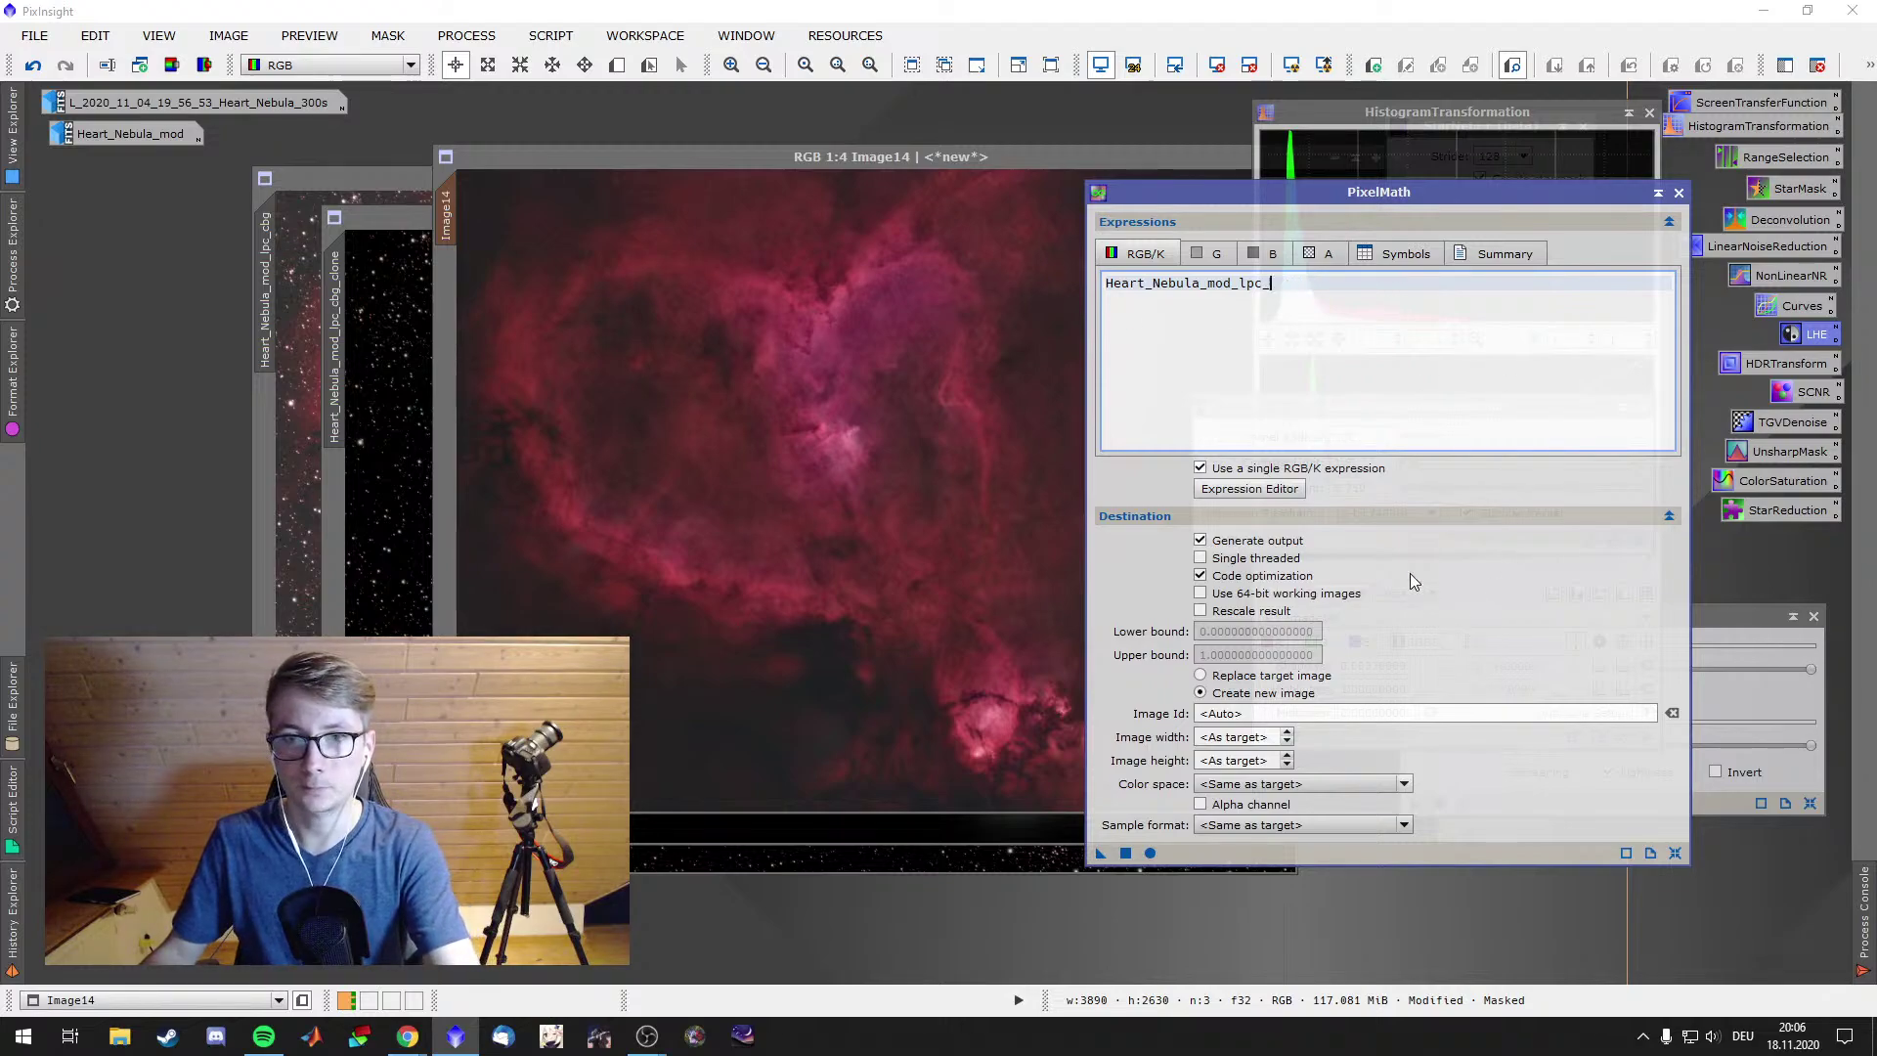
{"action": "left_click", "coordinate": [1296, 501]}
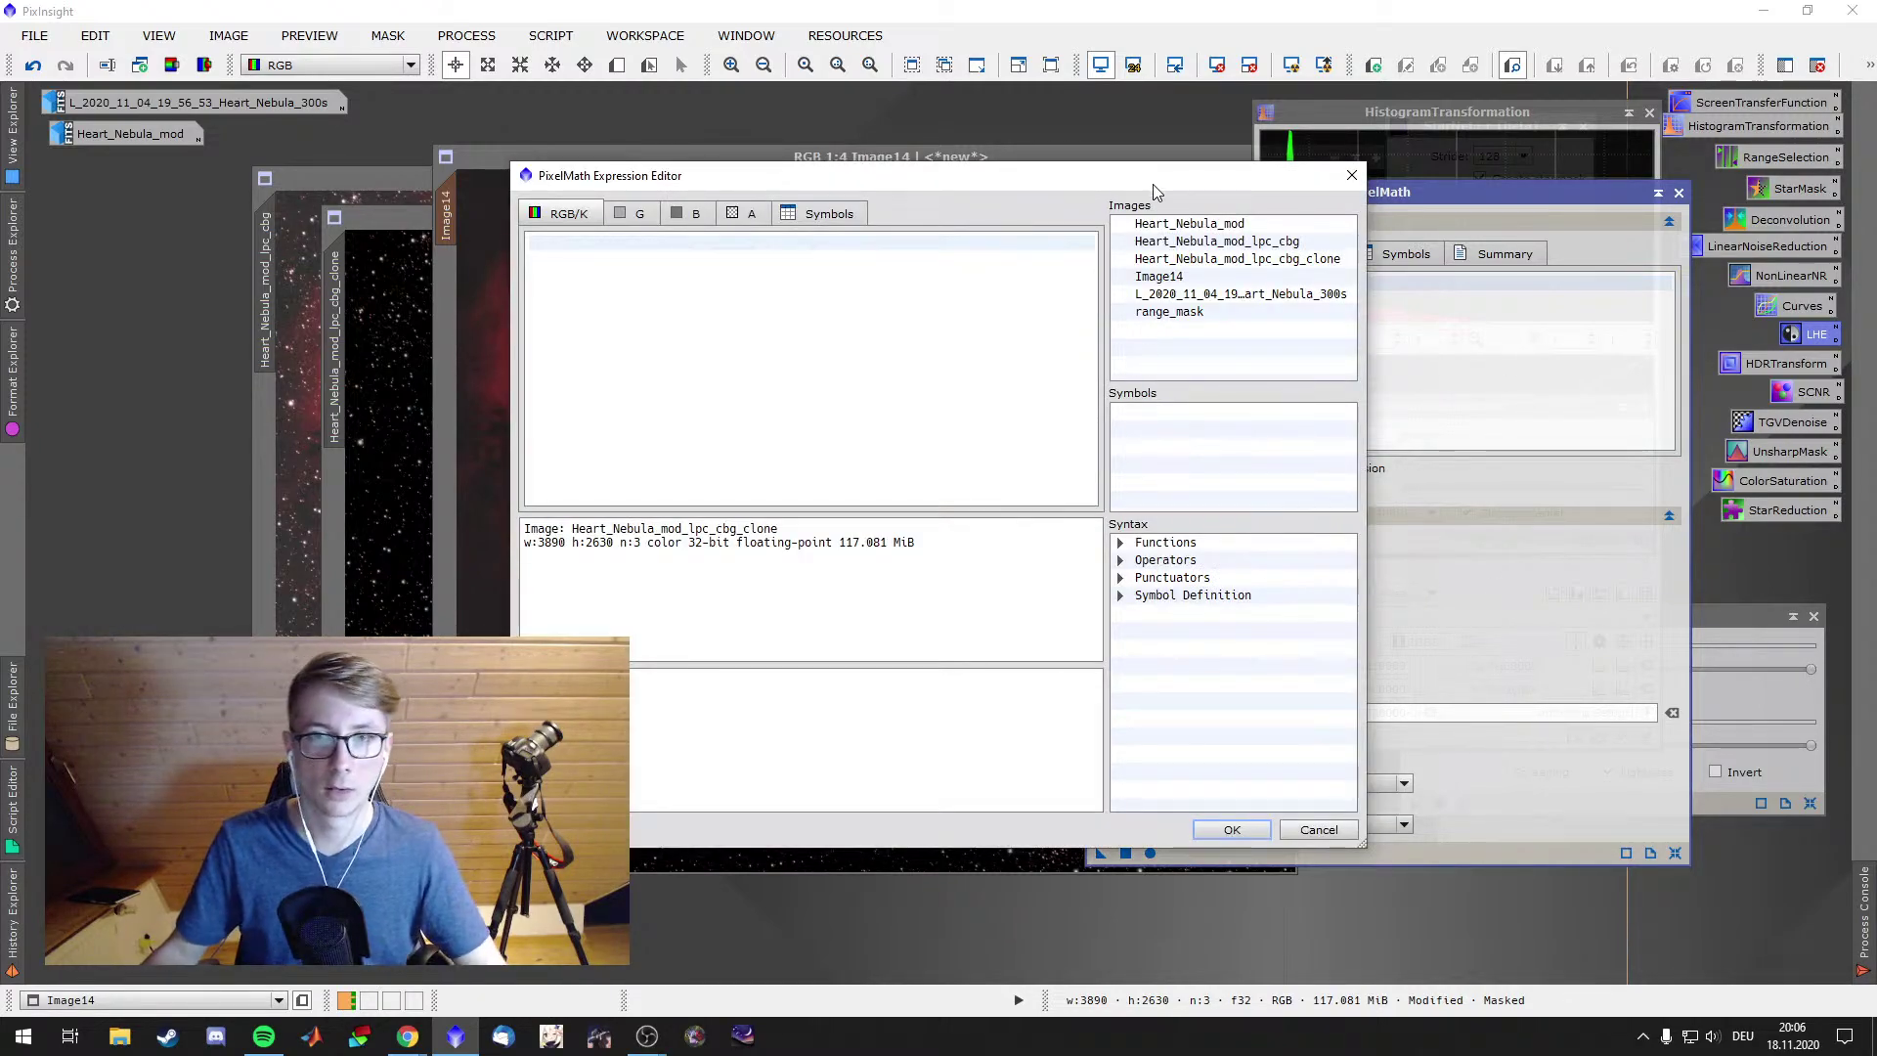
{"action": "double_click", "coordinate": [1188, 276]}
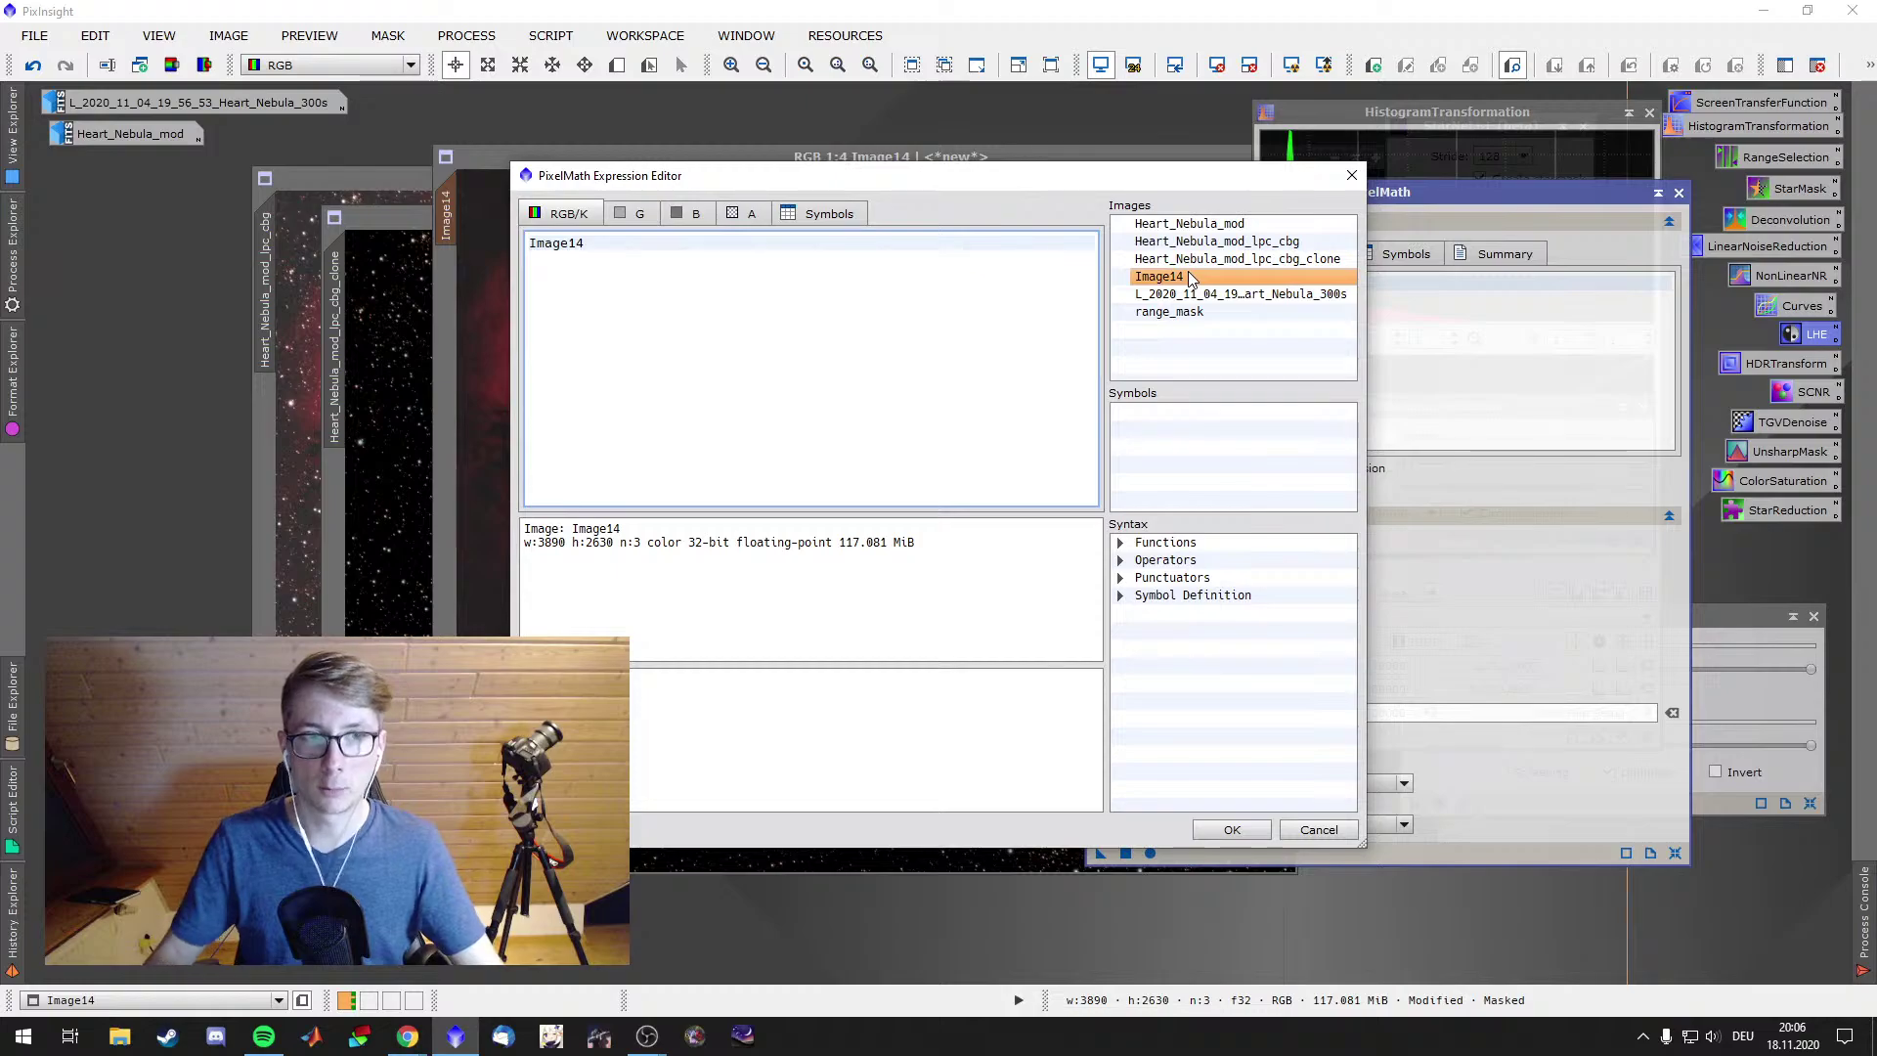
{"action": "type", "text": "+"}
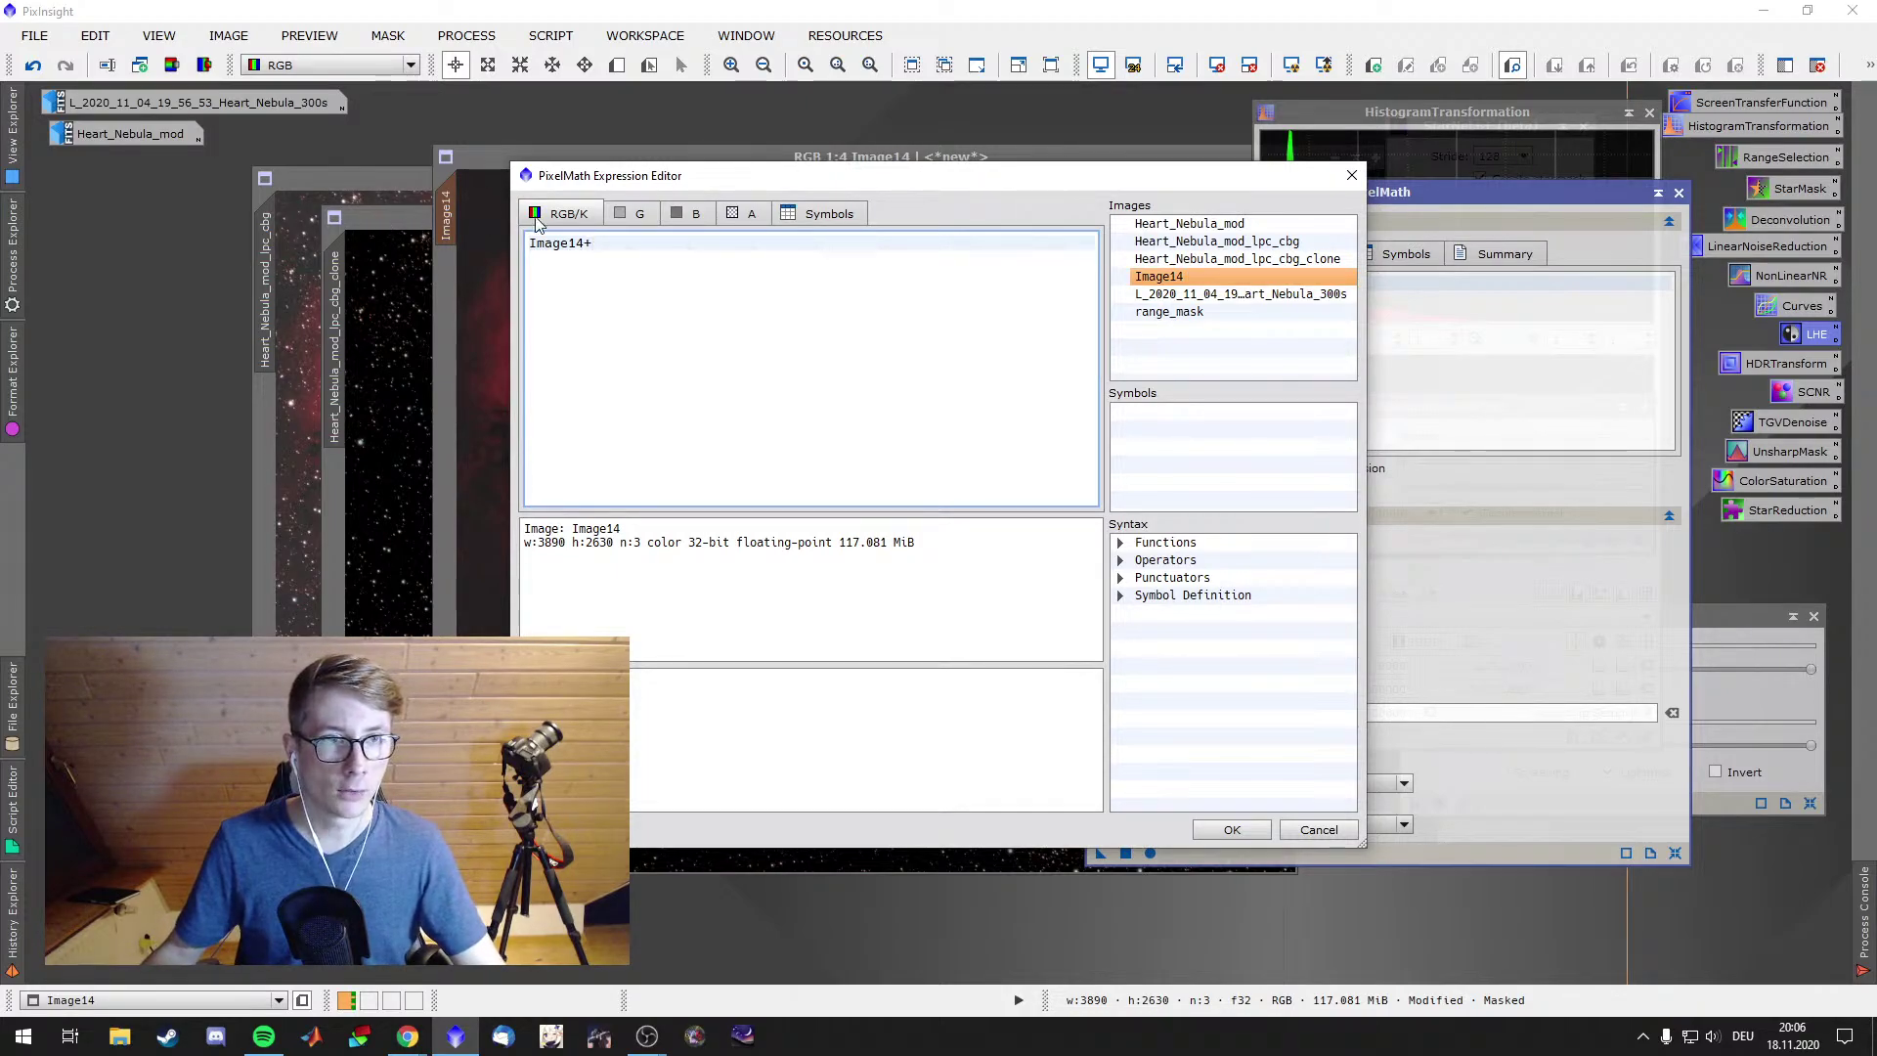
{"action": "left_click", "coordinate": [1319, 829]}
Shrink the stars in Heart_Nebula_mod_lpc_cbg_clone with MorphologicalTransformation using Morphological Selection, 3 iterations, amount 0.51 and selection 0.20
{"action": "left_click", "coordinate": [386, 217]}
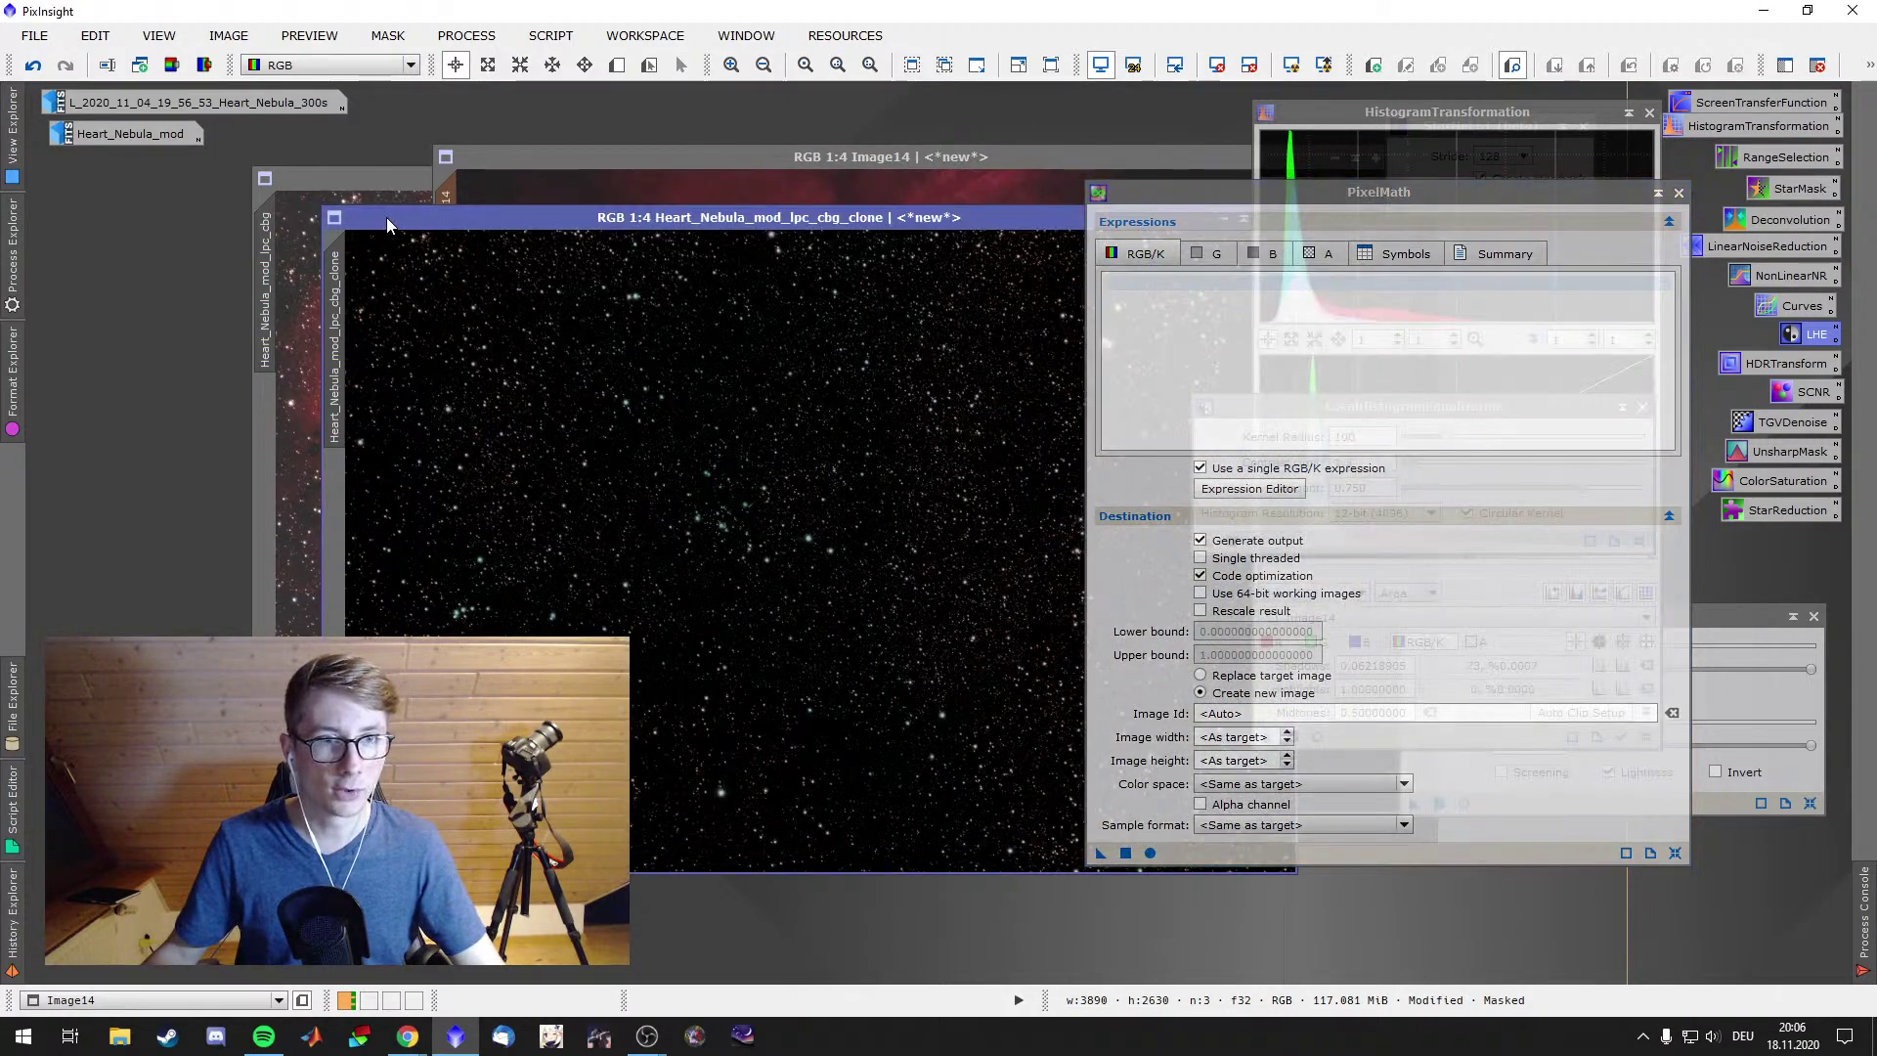
{"action": "double_click", "coordinate": [1791, 507]}
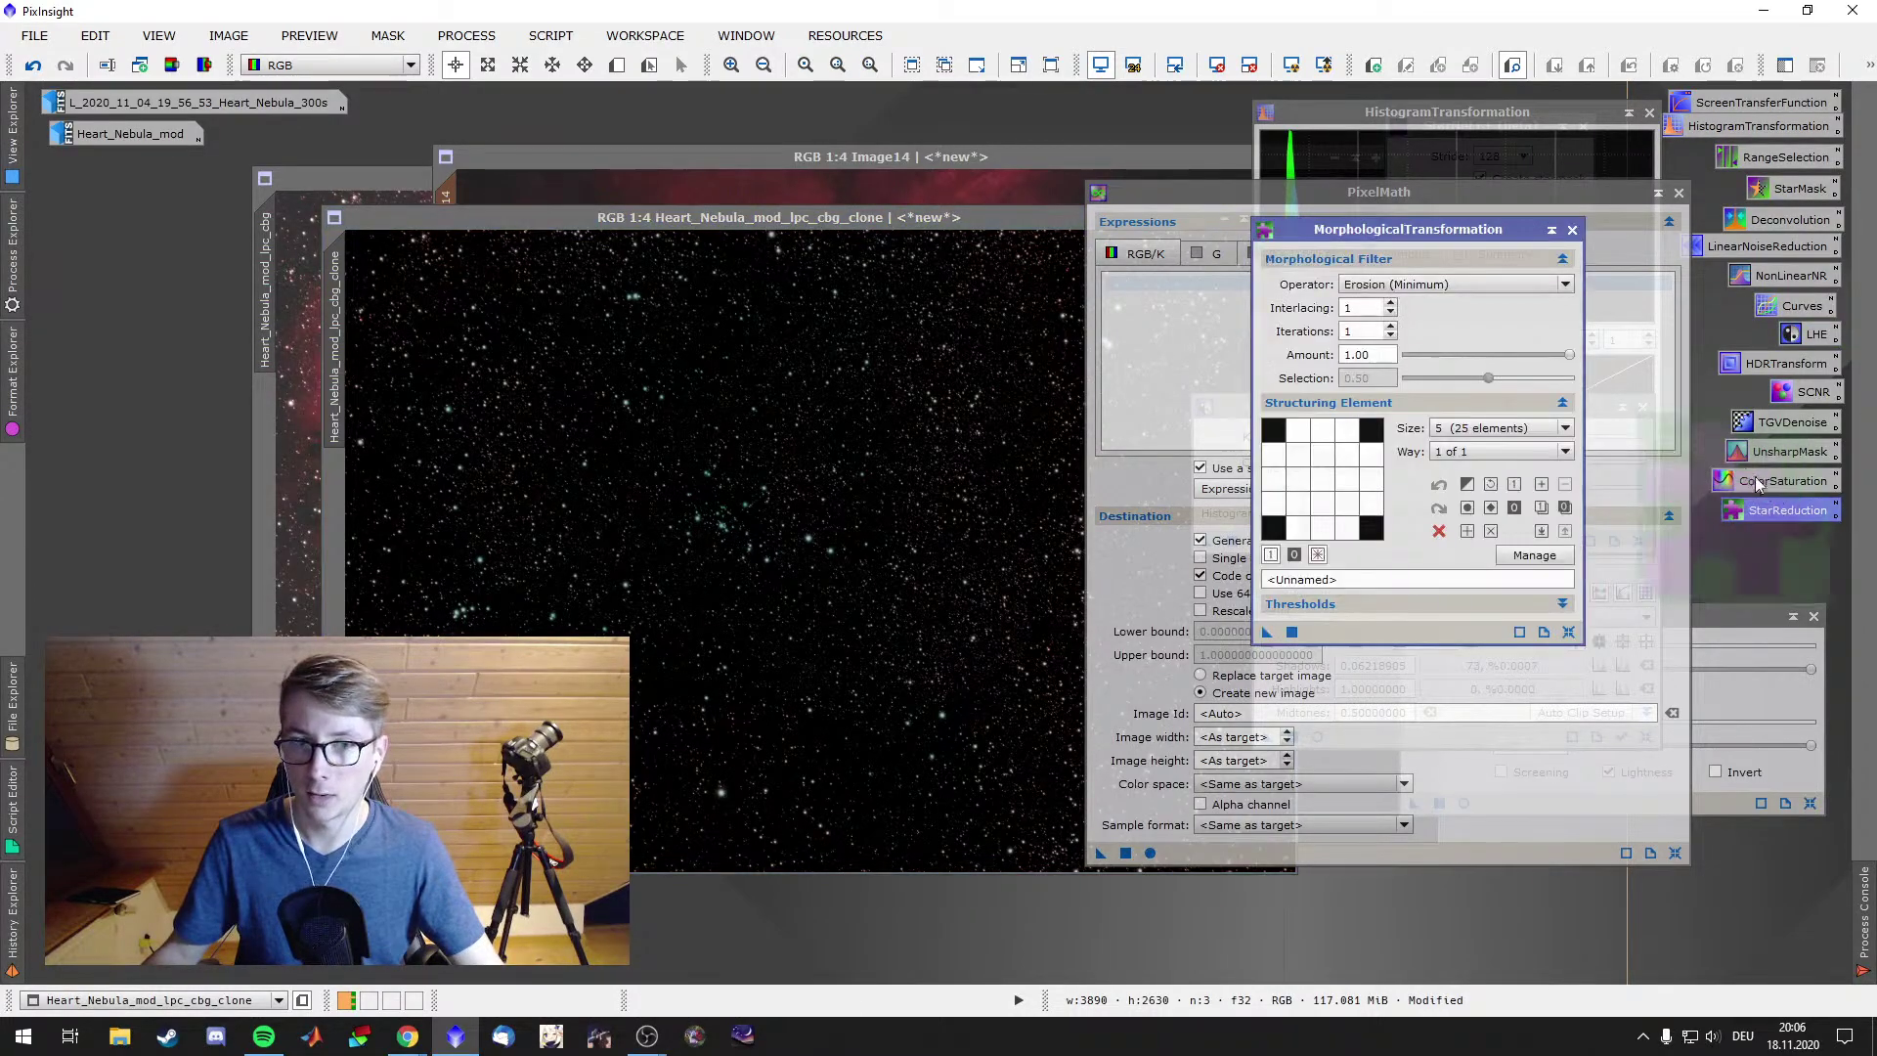
{"action": "left_click", "coordinate": [1461, 283]}
{"action": "left_click", "coordinate": [1439, 362]}
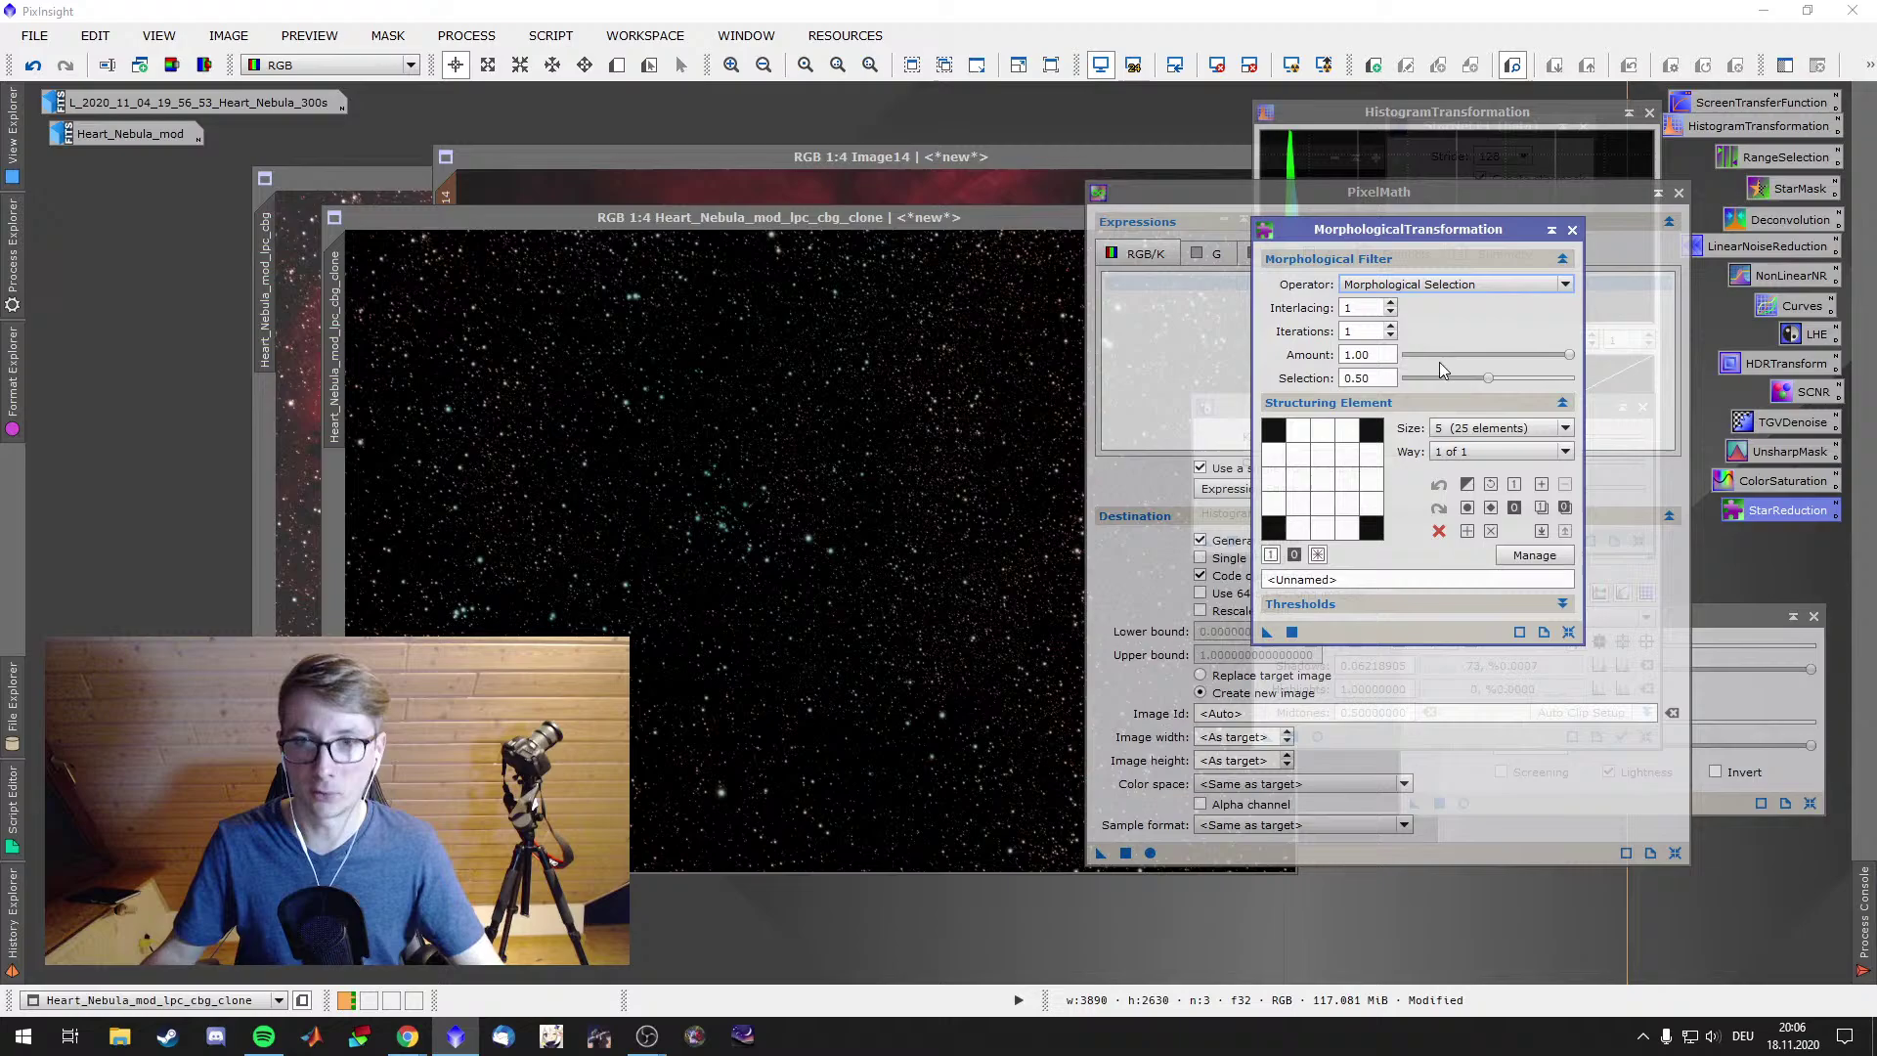
{"action": "left_click", "coordinate": [1393, 336]}
{"action": "left_click", "coordinate": [1392, 329]}
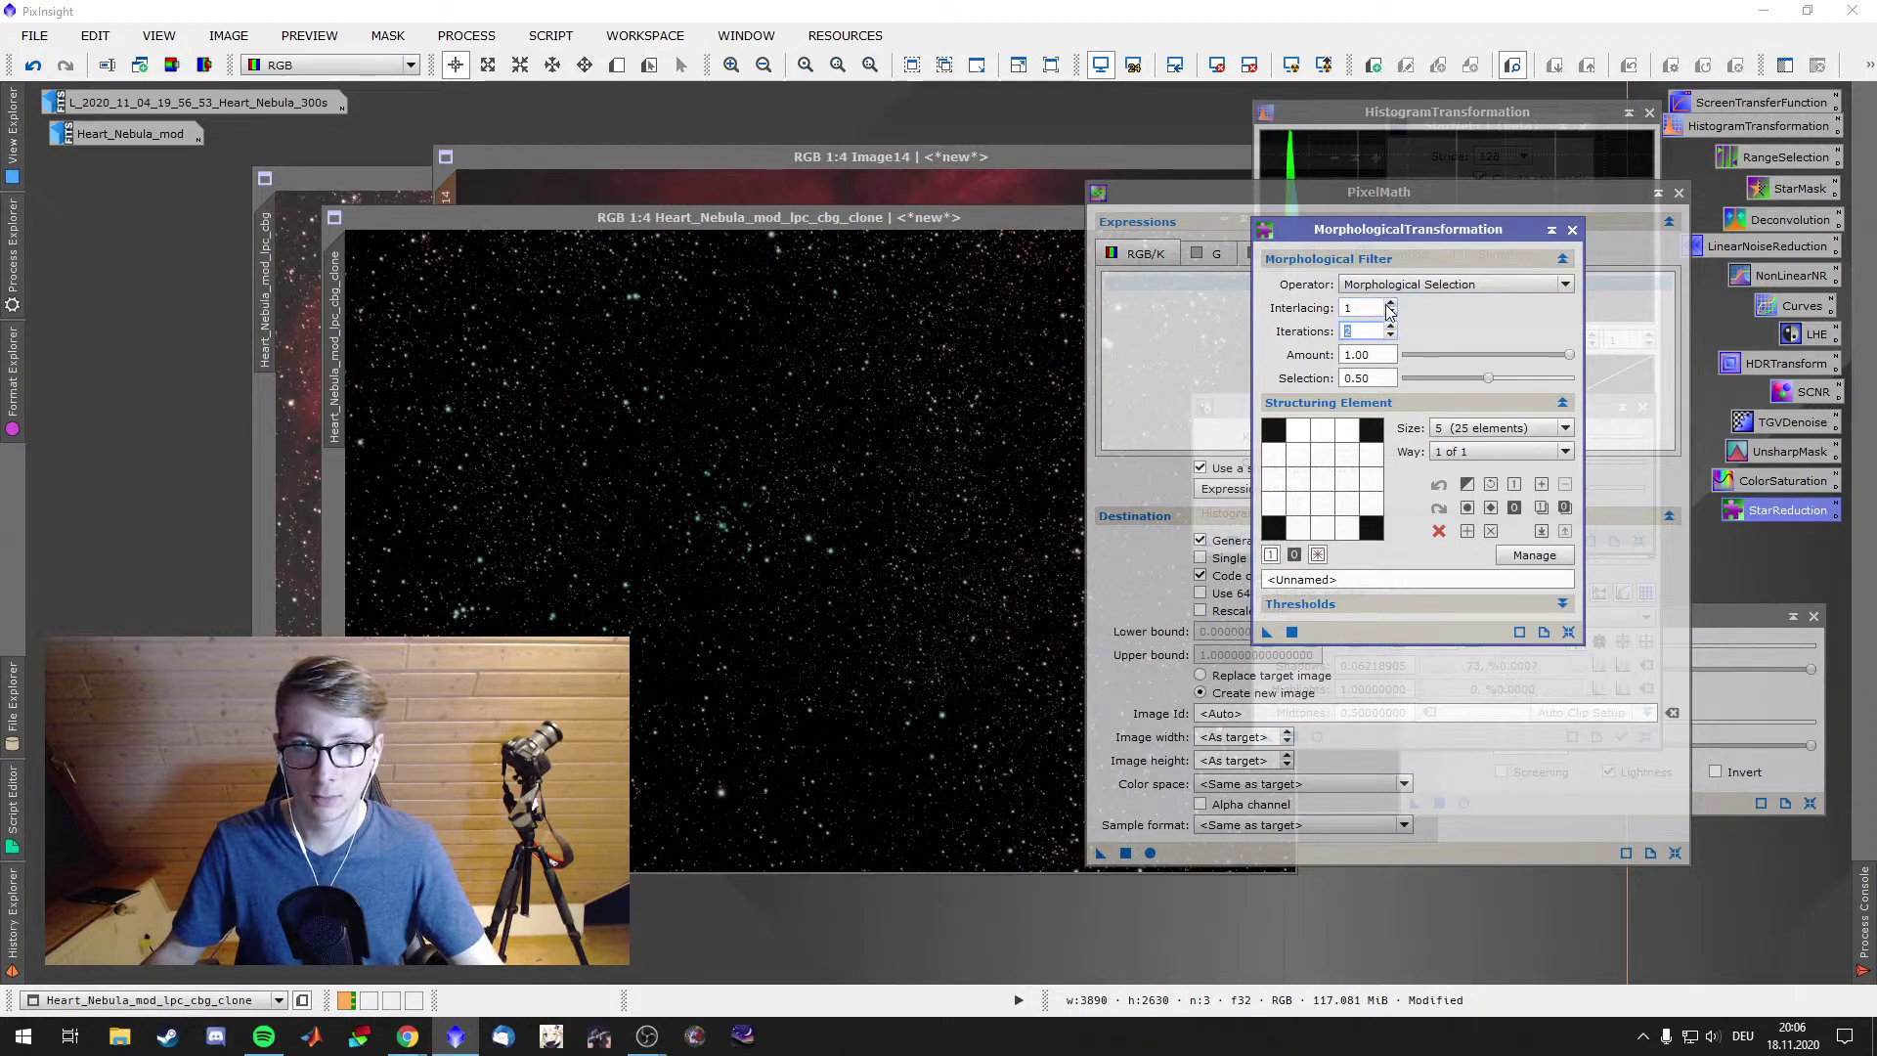
{"action": "left_click", "coordinate": [1391, 328]}
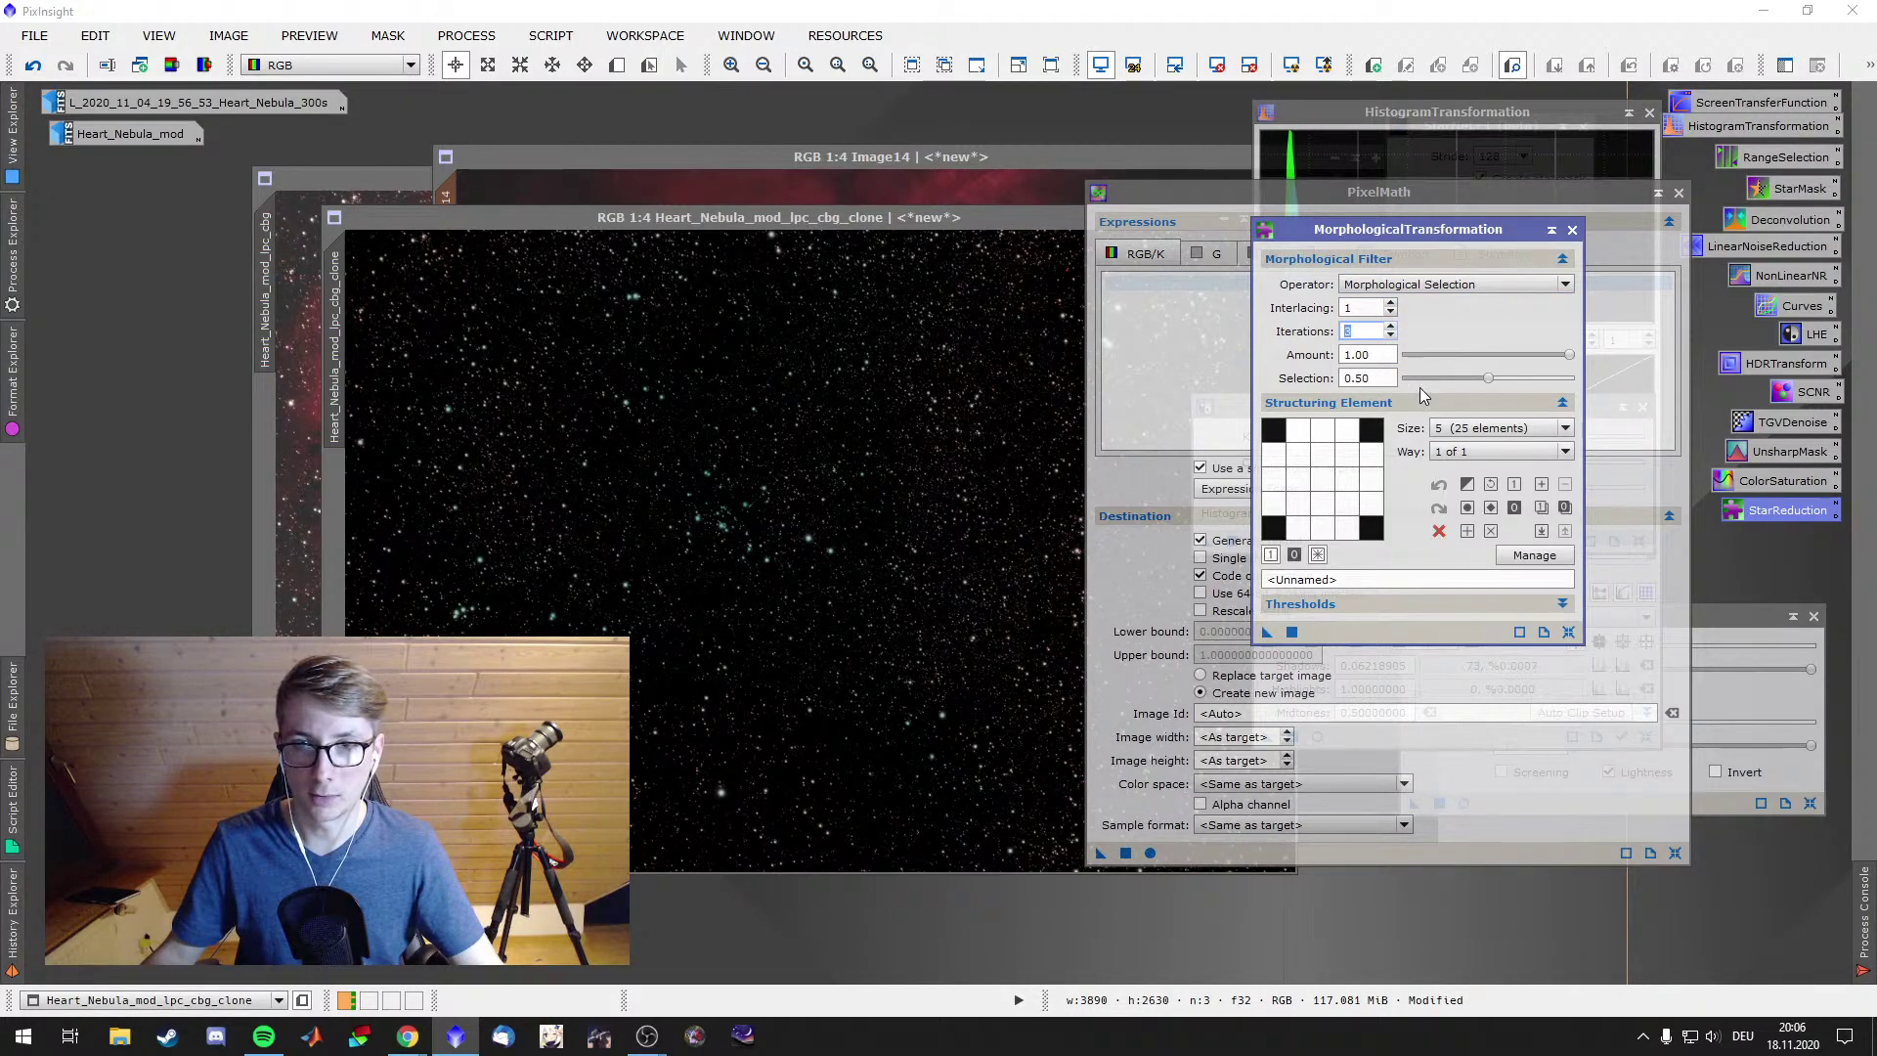
{"action": "left_click_drag", "start_coordinate": [1549, 356], "coordinate": [1440, 377]}
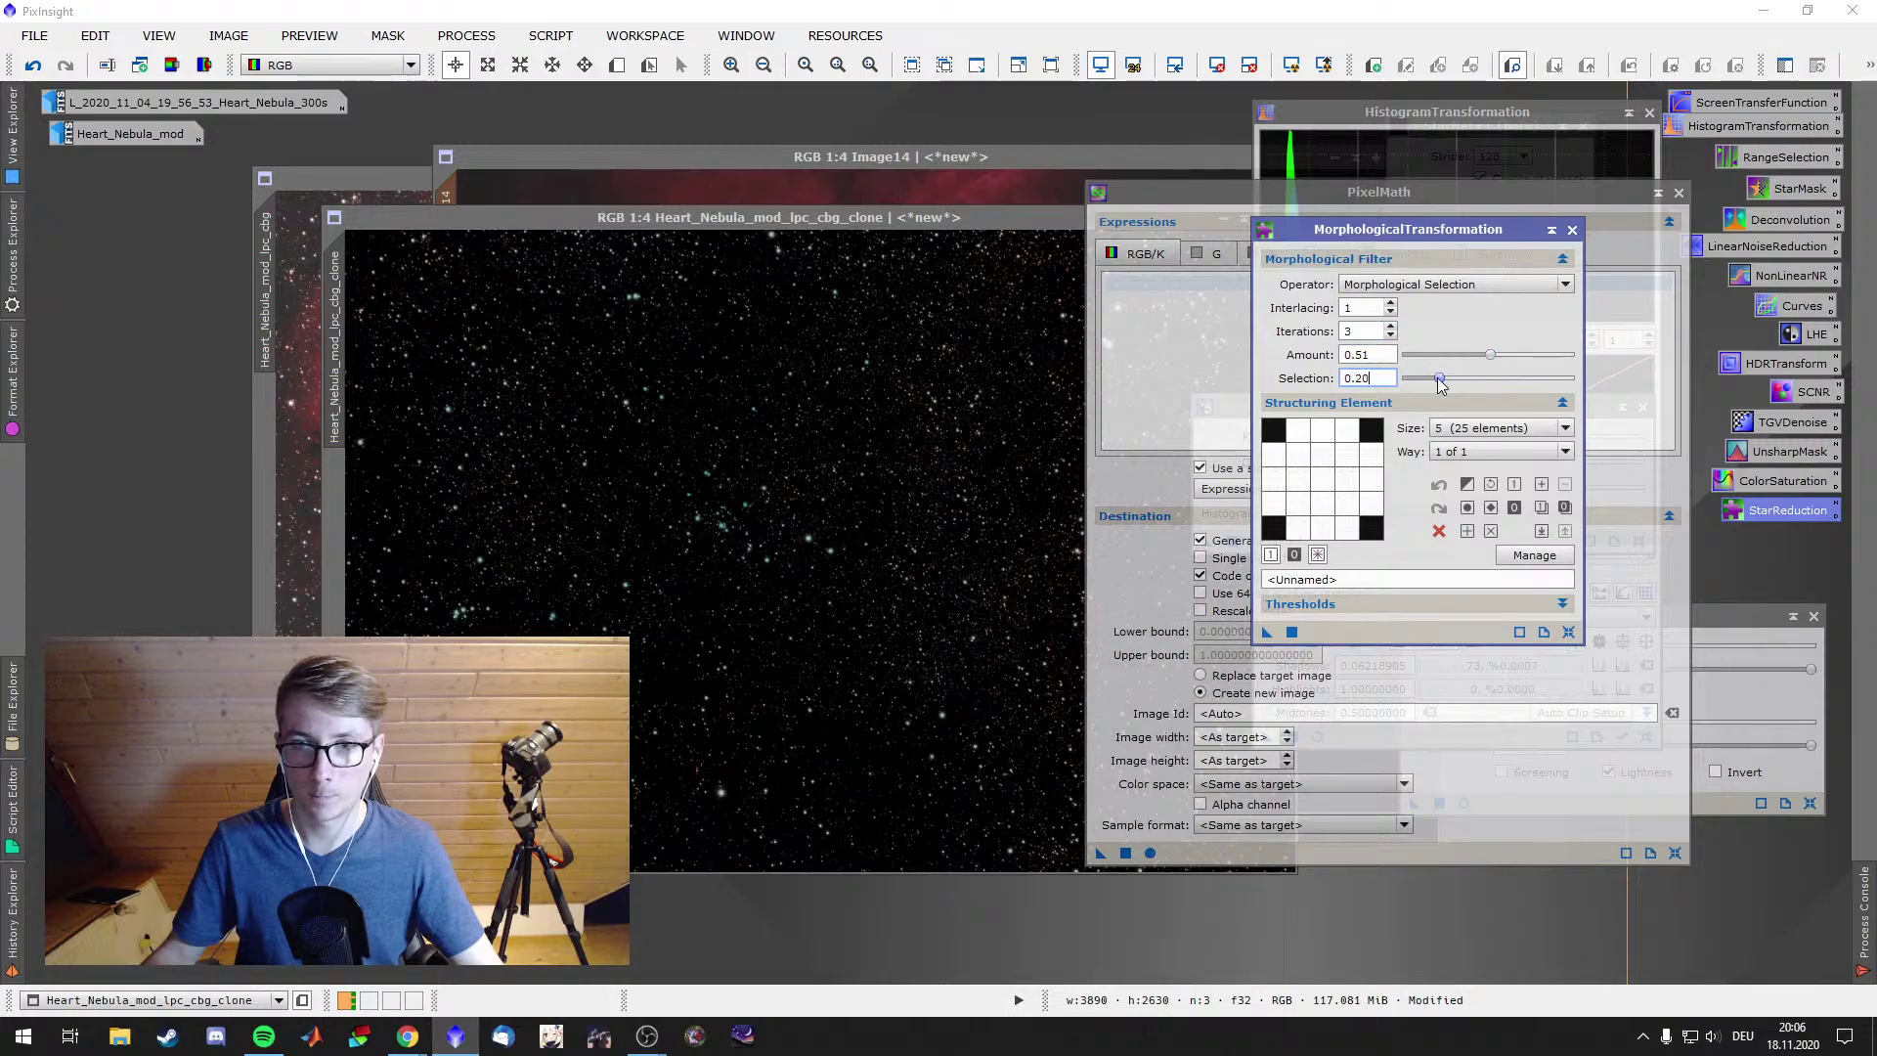
{"action": "left_click_drag", "start_coordinate": [1012, 641], "coordinate": [949, 574]}
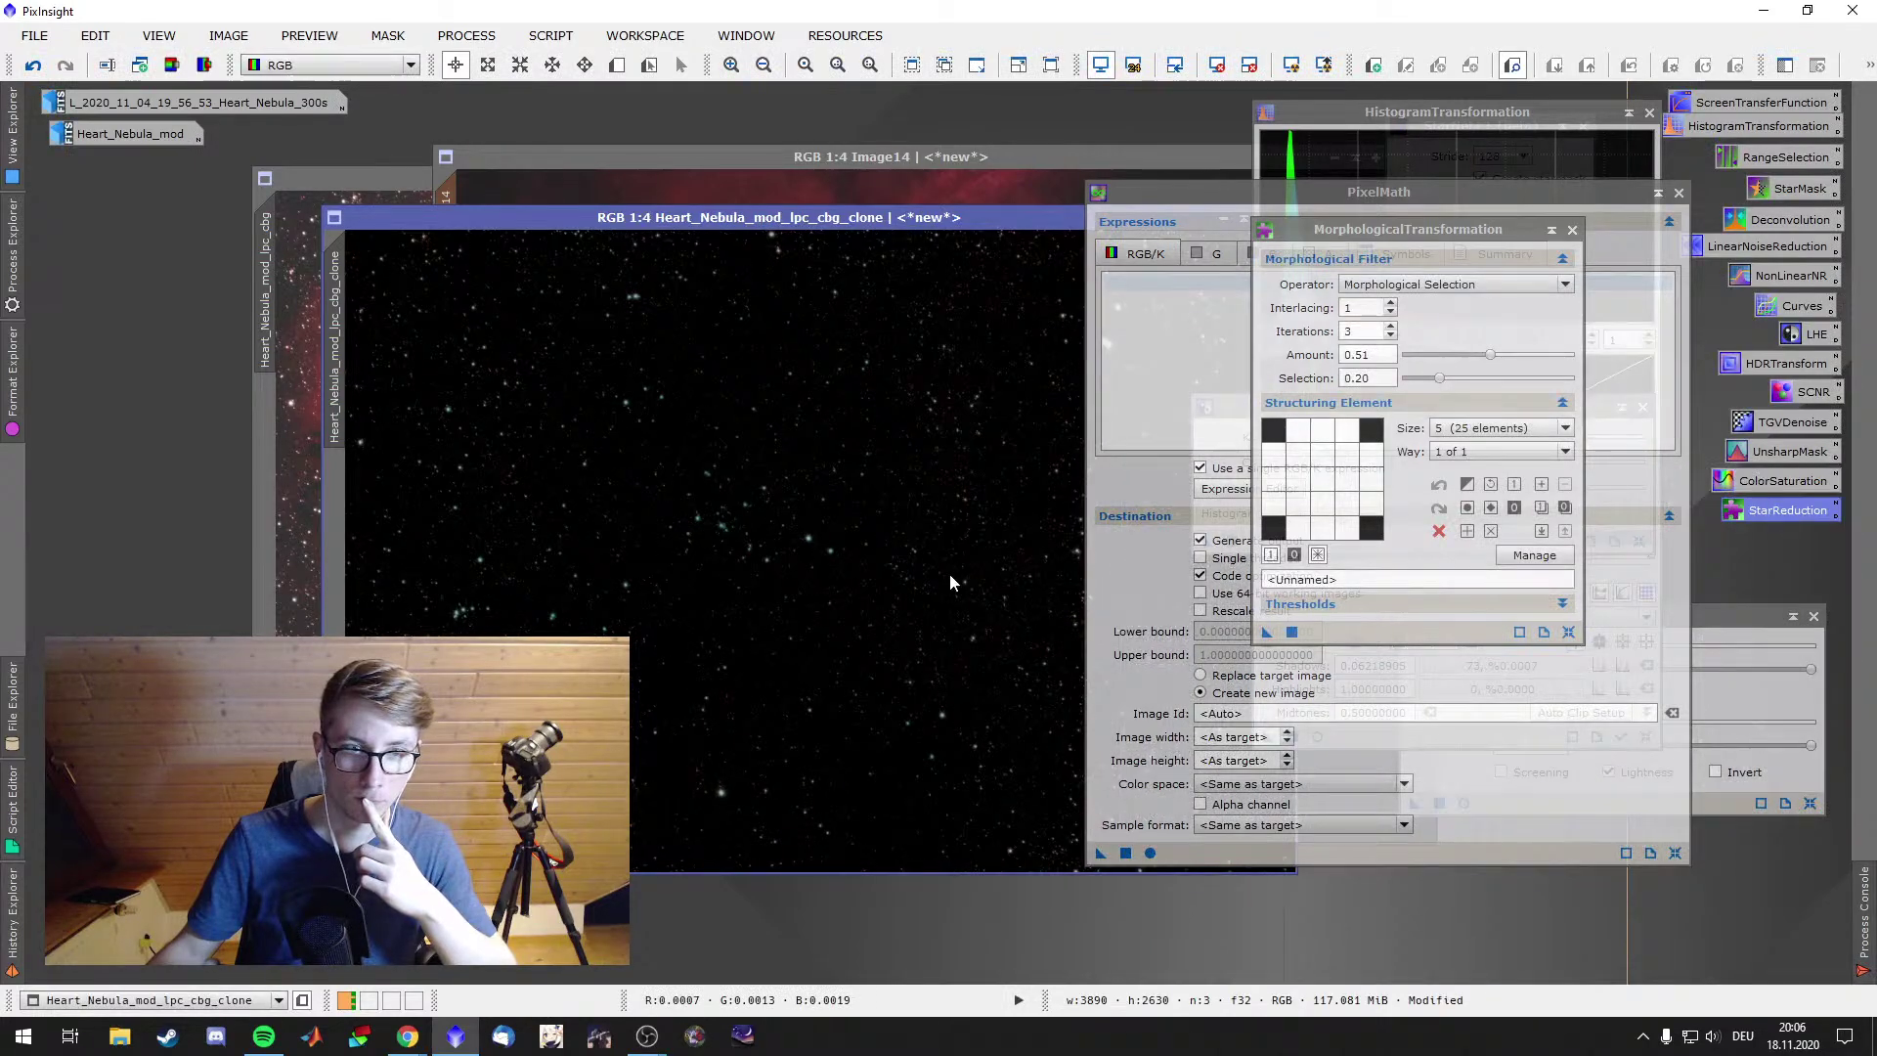
Combine nebula and stars into a new image with the PixelMath expression Image14+Heart_Nebula_mod_lpc_cbg_clone, and collapse the PixelMath dialog
{"action": "left_click", "coordinate": [1230, 508]}
{"action": "left_click", "coordinate": [1234, 491]}
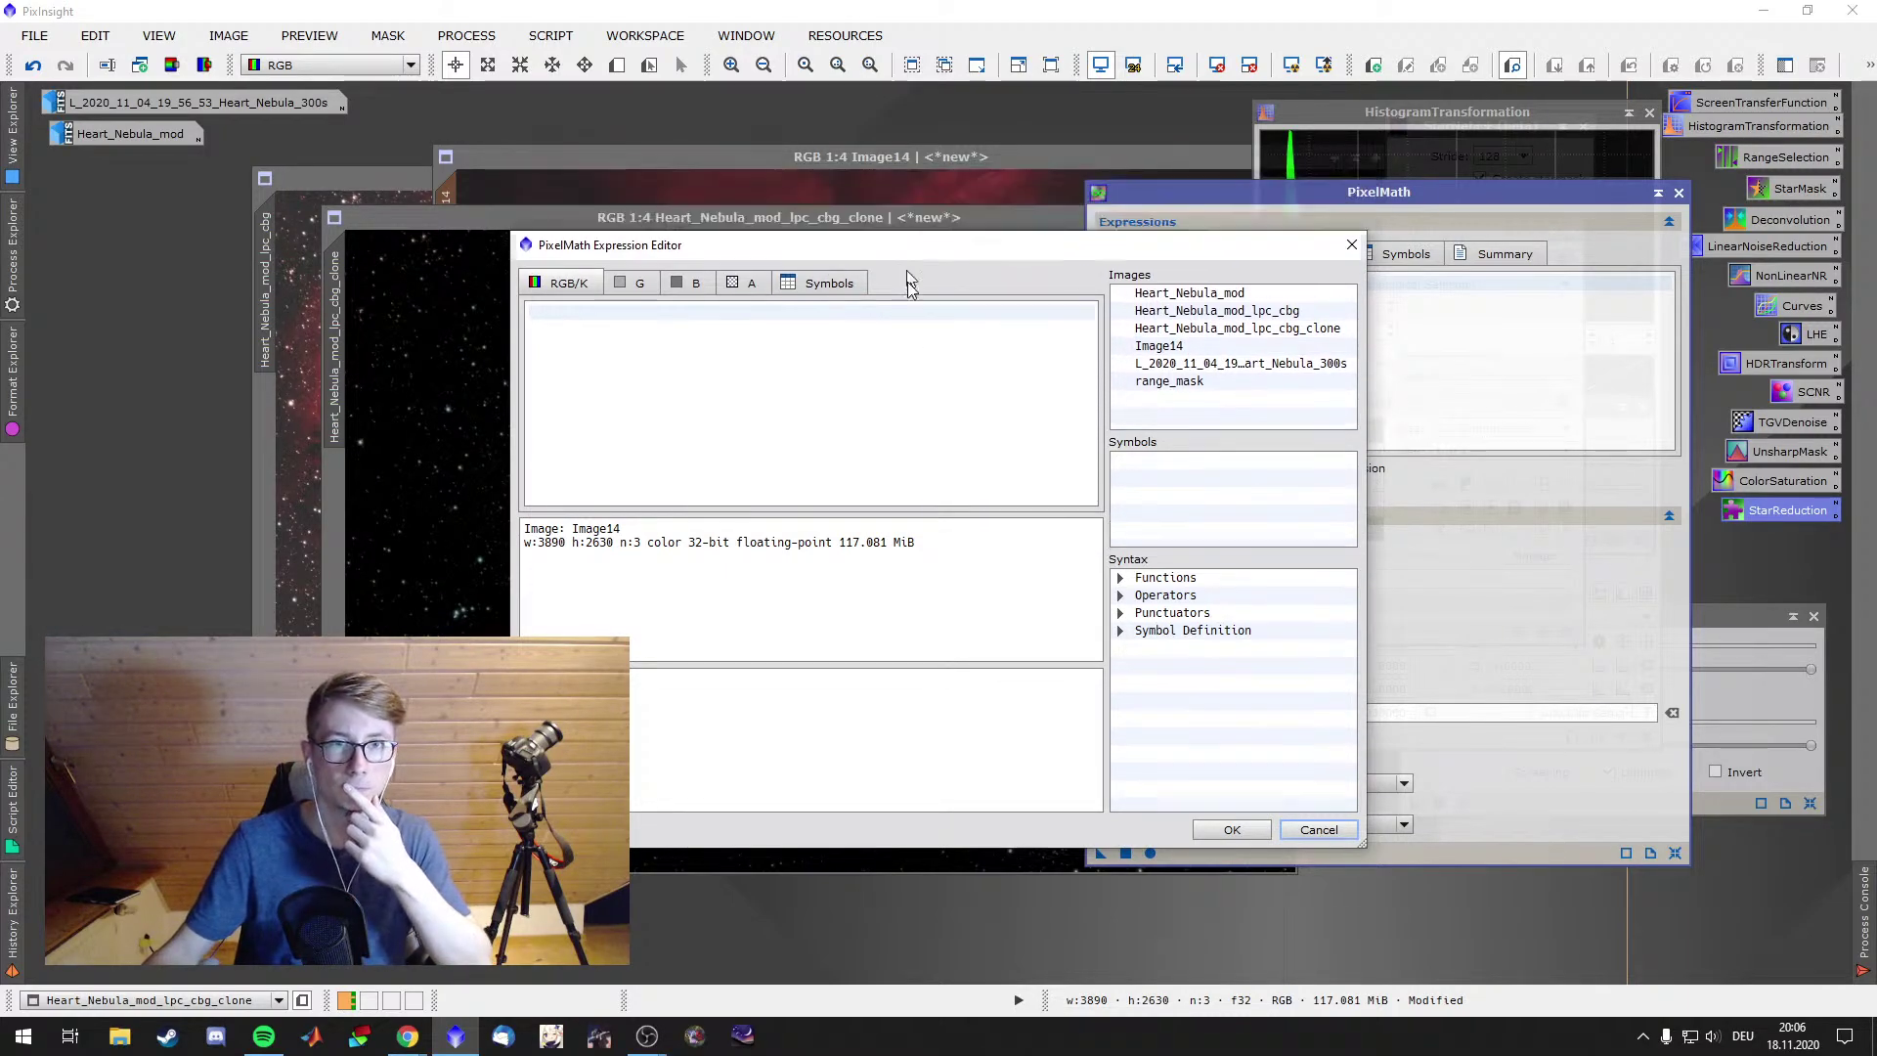
{"action": "double_click", "coordinate": [1191, 347]}
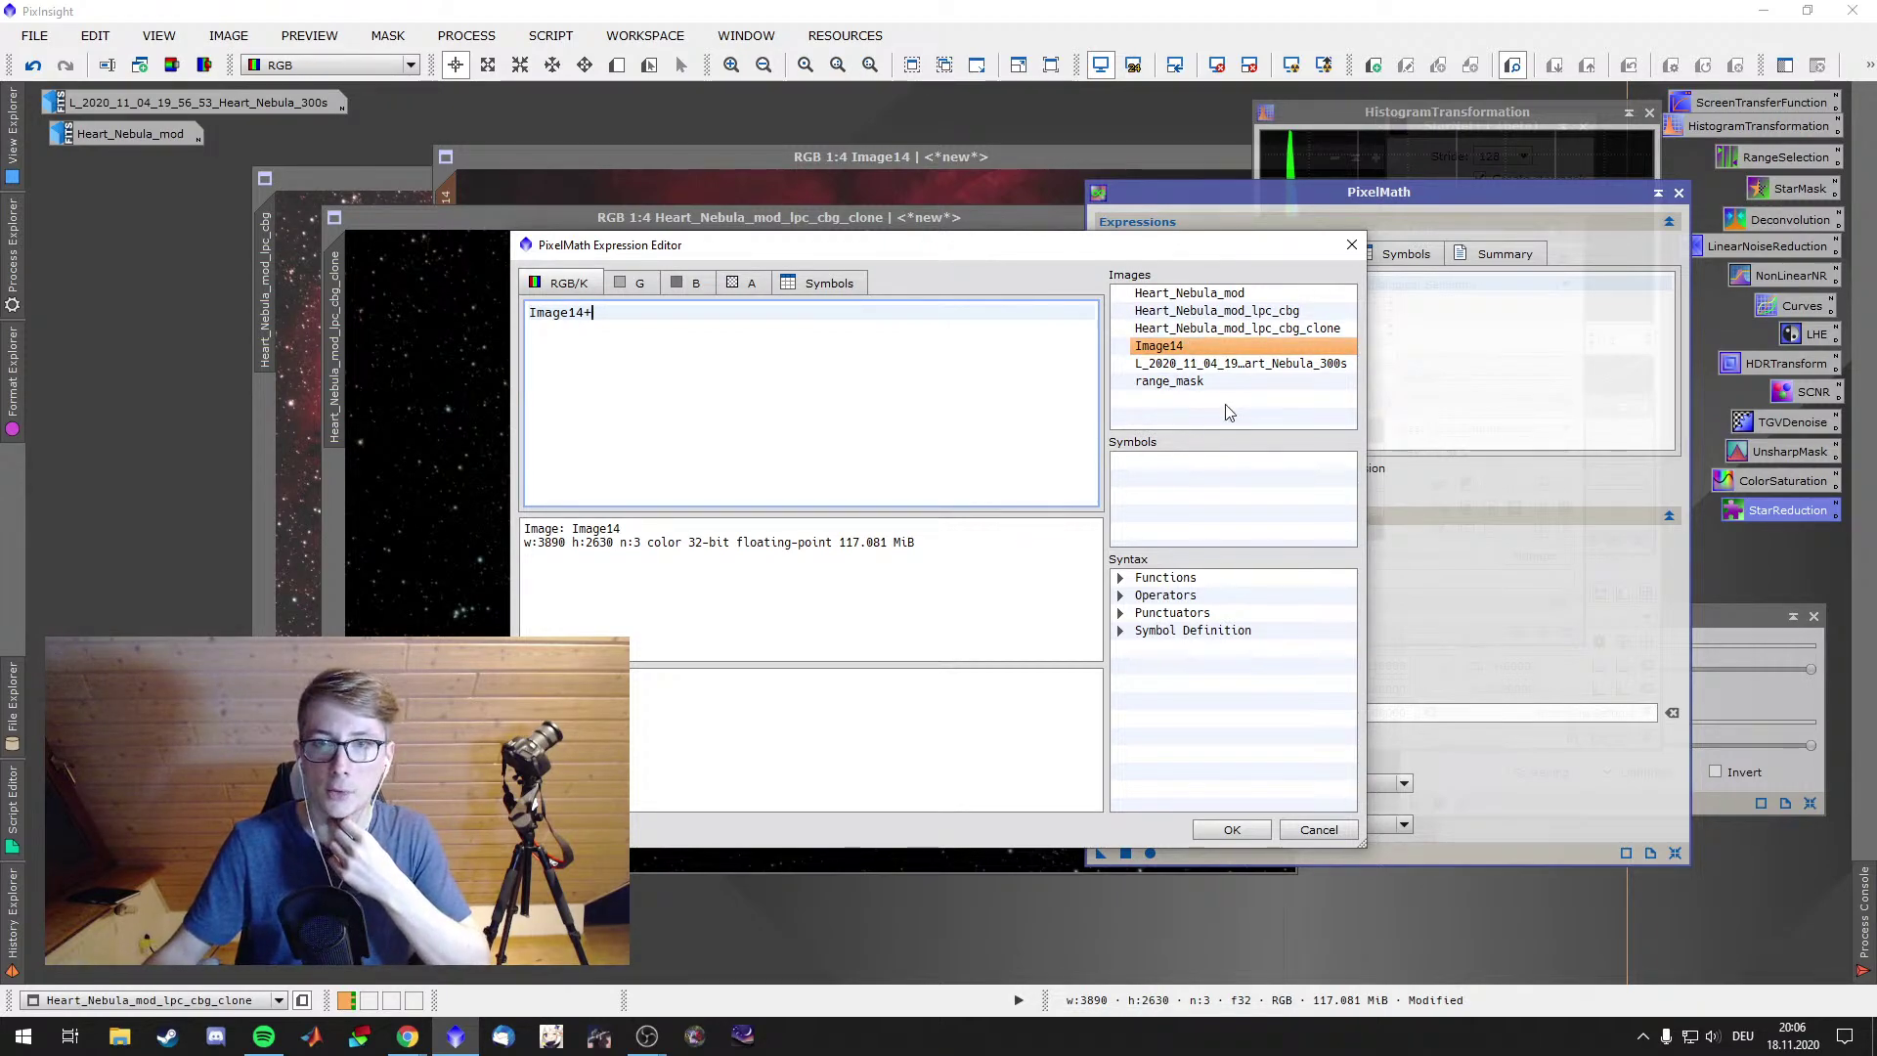
{"action": "double_click", "coordinate": [1237, 328]}
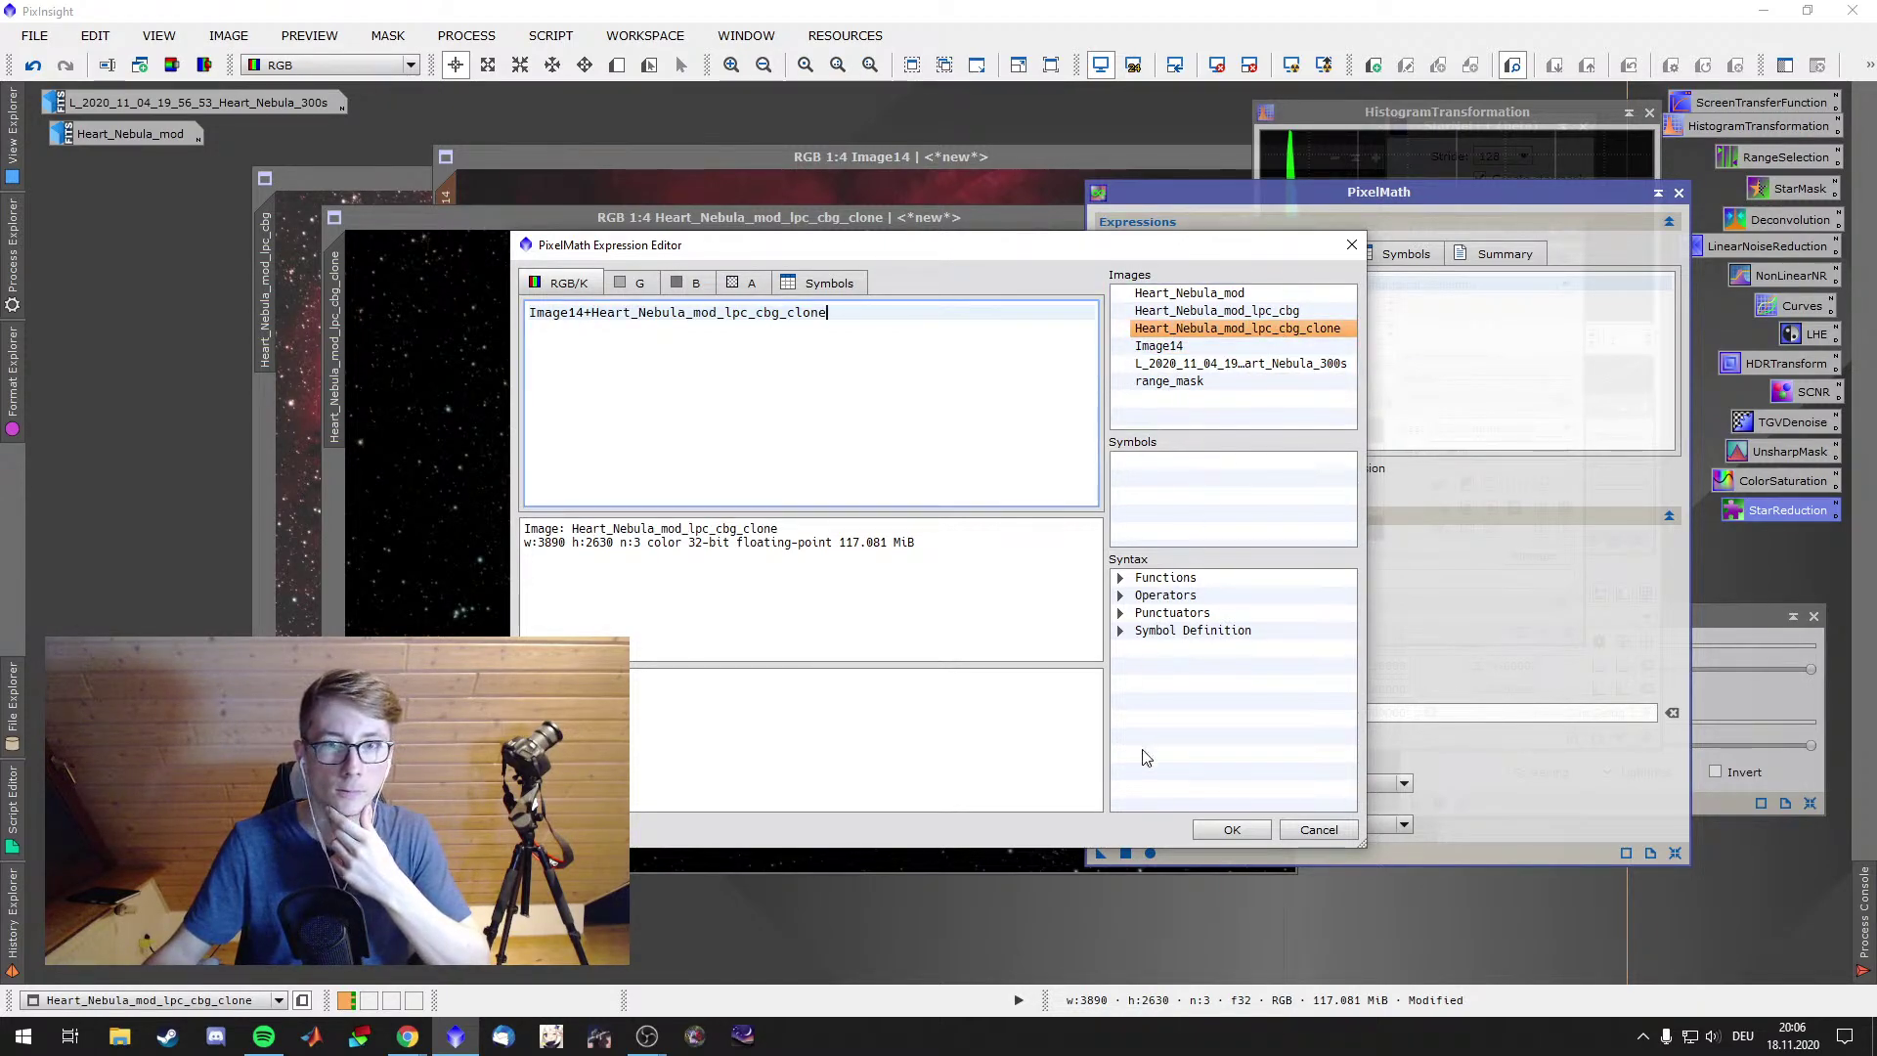
{"action": "left_click", "coordinate": [1232, 830]}
{"action": "left_click", "coordinate": [1126, 853]}
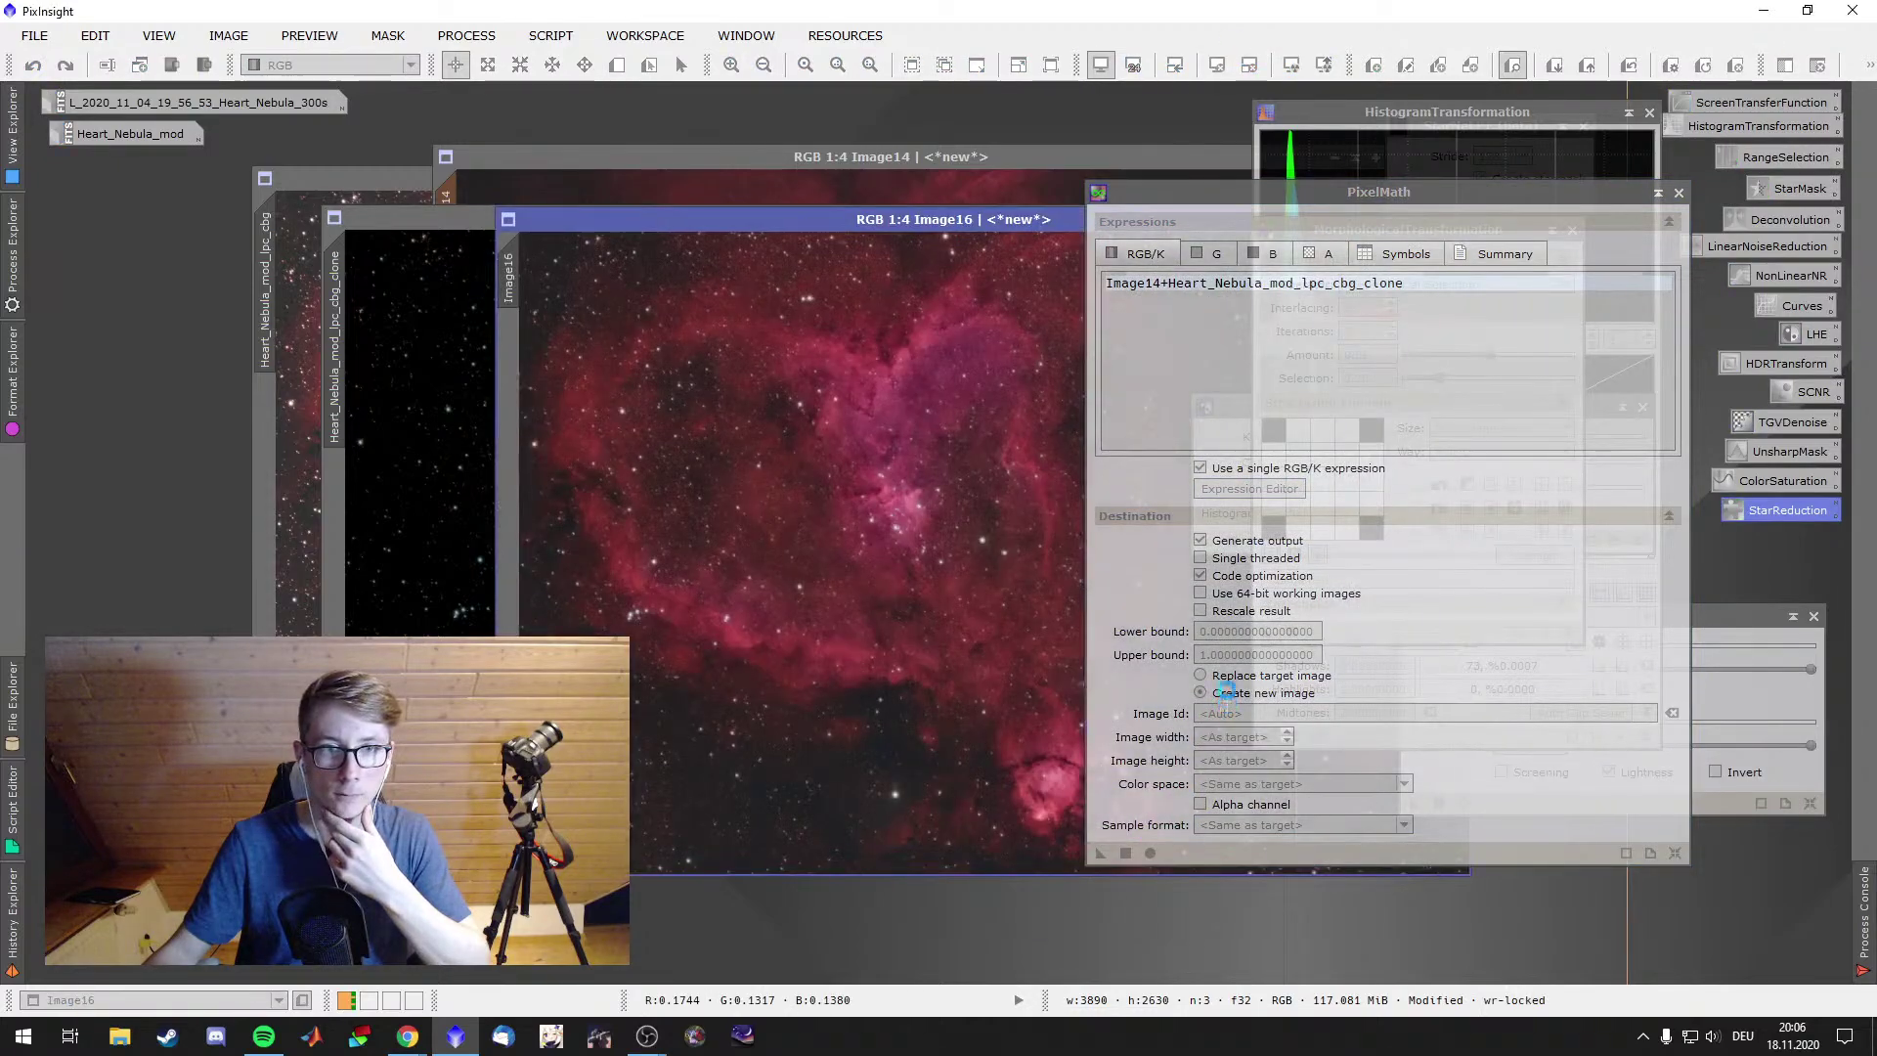
{"action": "left_click", "coordinate": [1658, 193]}
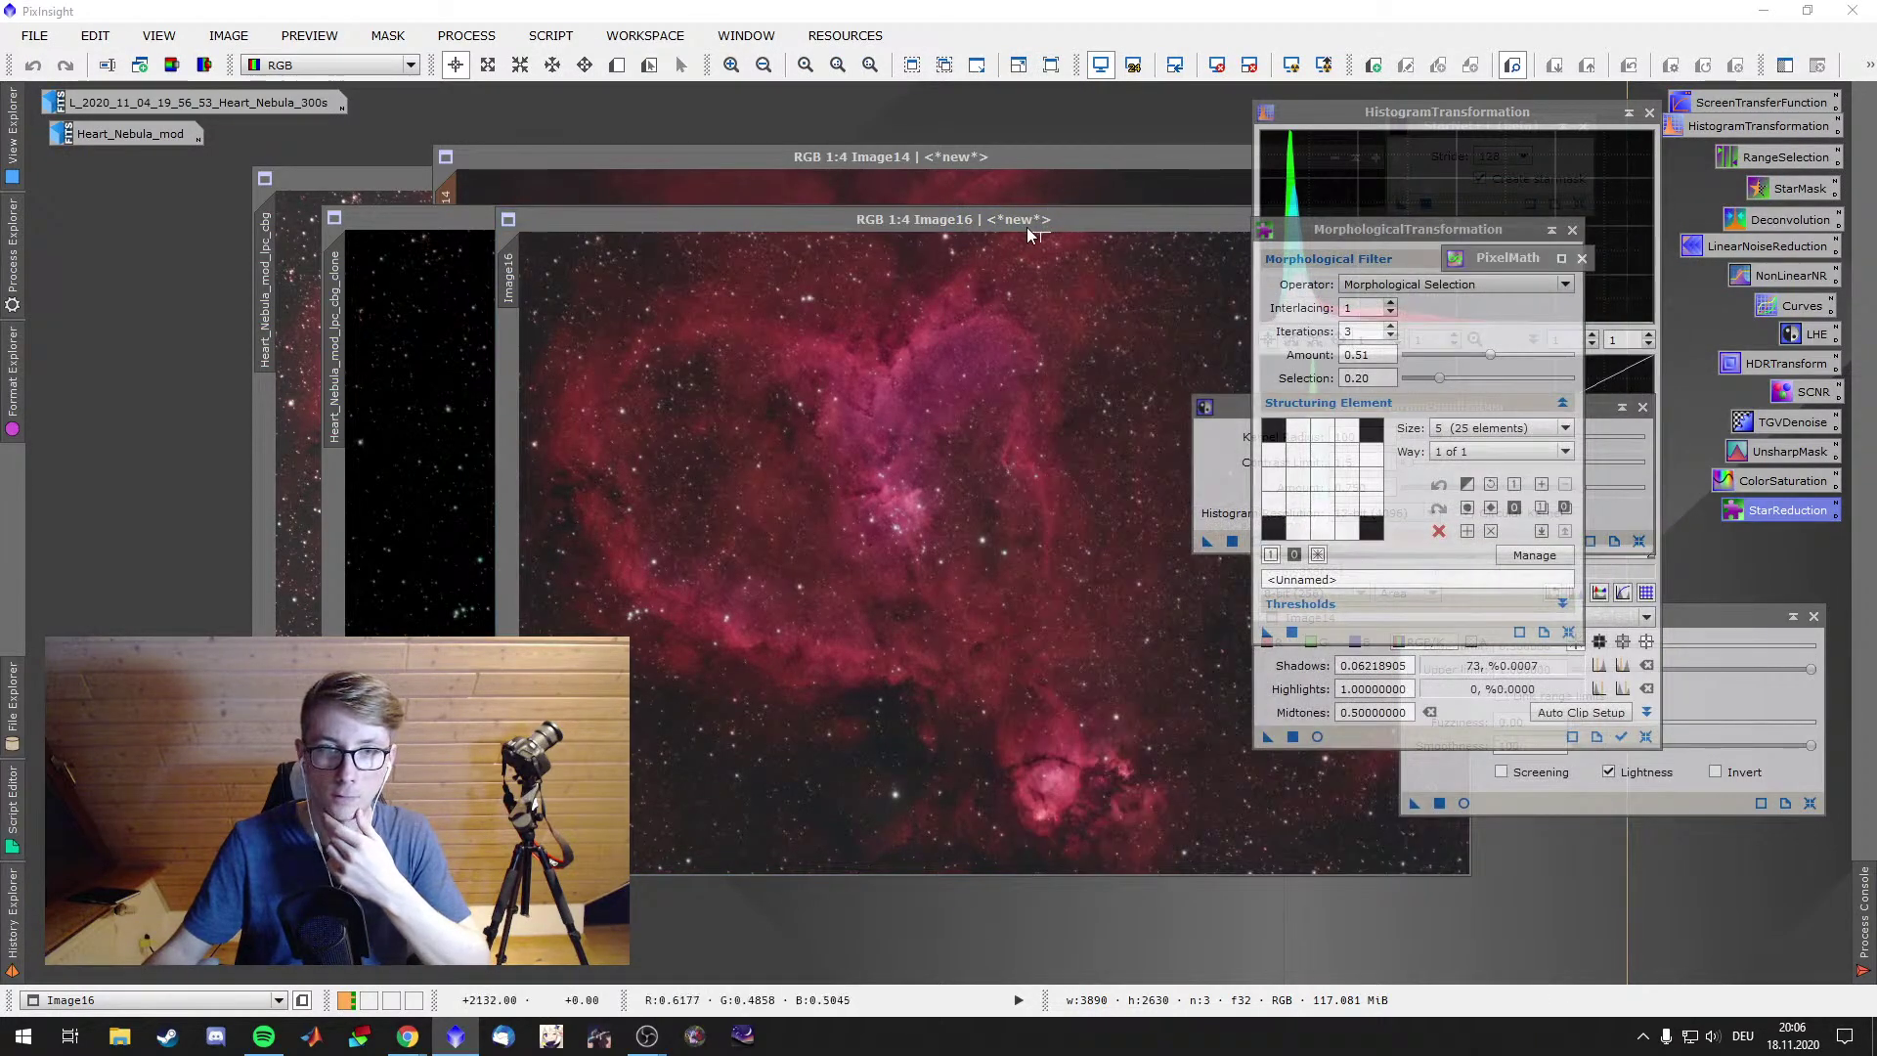
Compare the recombined image with the original Heart_Nebula_mod_lpc_cbg by moving its window and switching between the two
{"action": "left_click_drag", "start_coordinate": [995, 219], "coordinate": [741, 239]}
{"action": "left_click", "coordinate": [396, 180]}
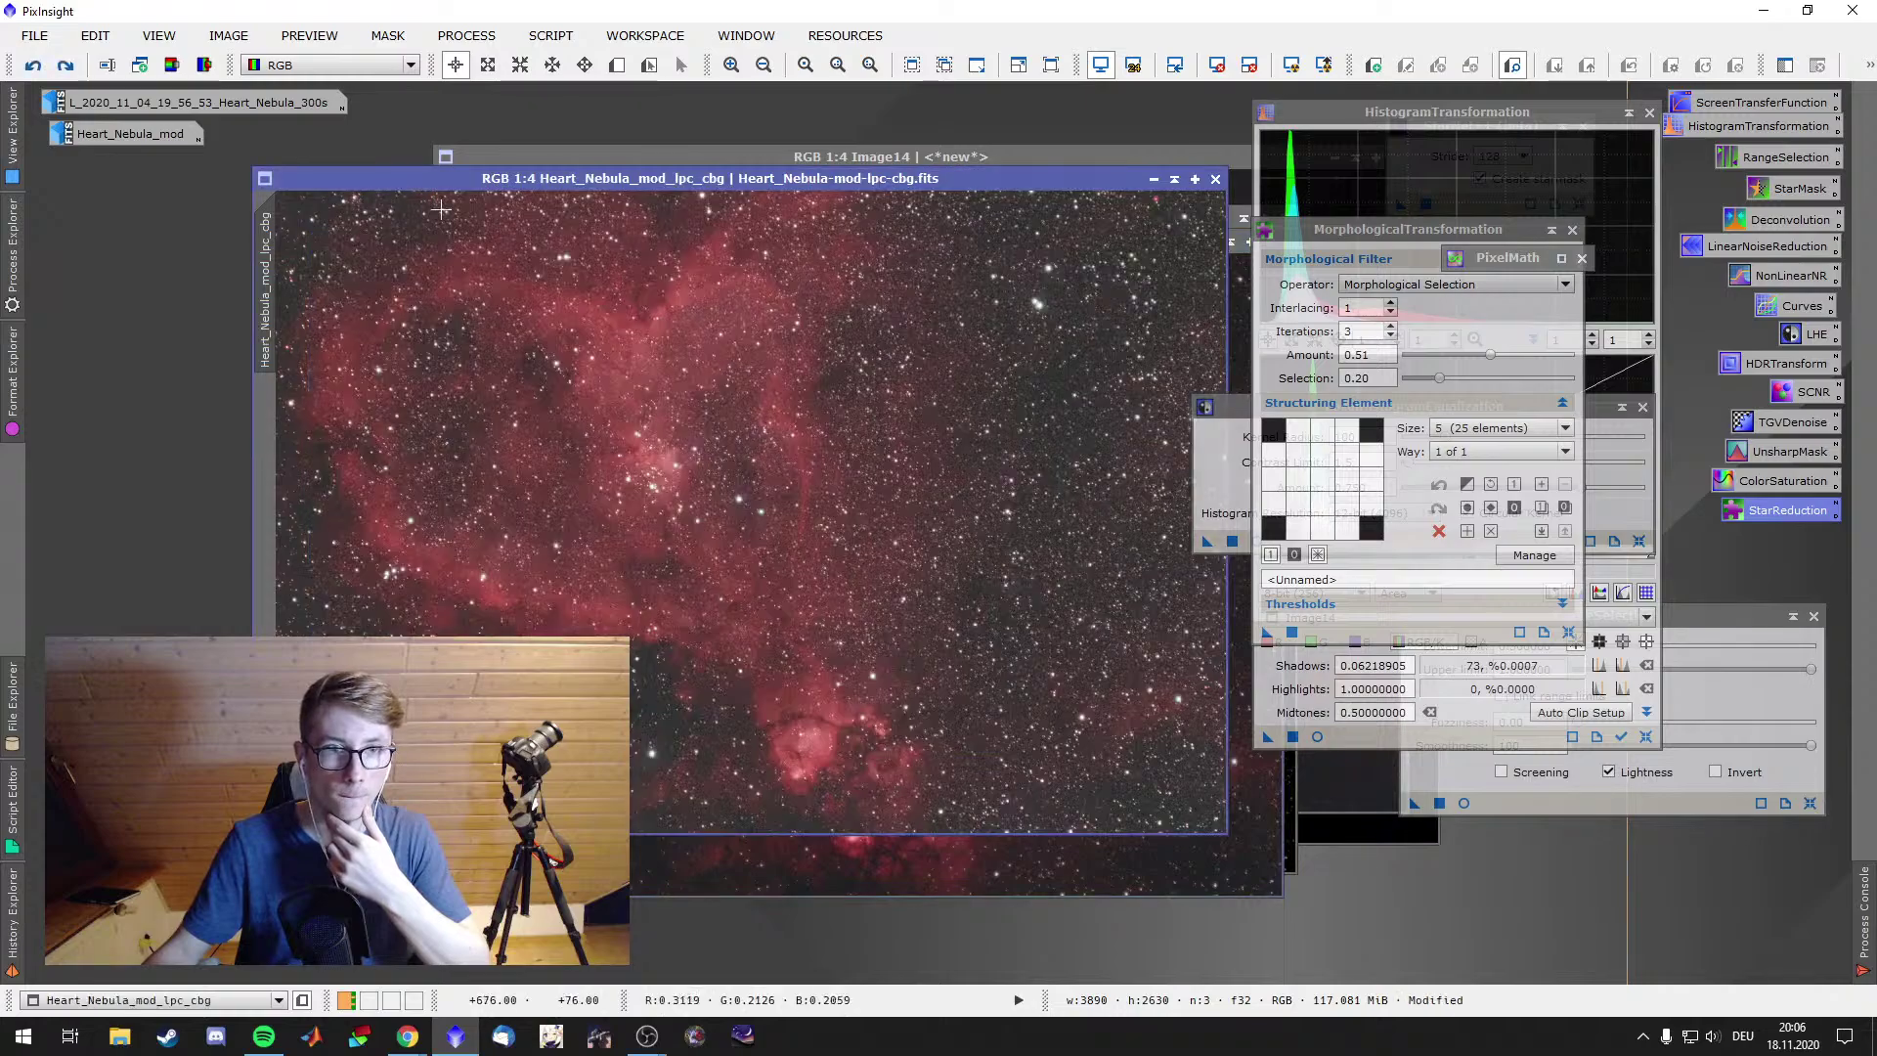
{"action": "key", "text": "ctrl+Tab"}
{"action": "left_click_drag", "start_coordinate": [760, 242], "coordinate": [1077, 328]}
Close the MorphologicalTransformation, PixelMath, HistogramTransformation, LocalHistogramEqualization and RangeSelection dialogs
{"action": "left_click", "coordinate": [1573, 229]}
{"action": "left_click", "coordinate": [1581, 259]}
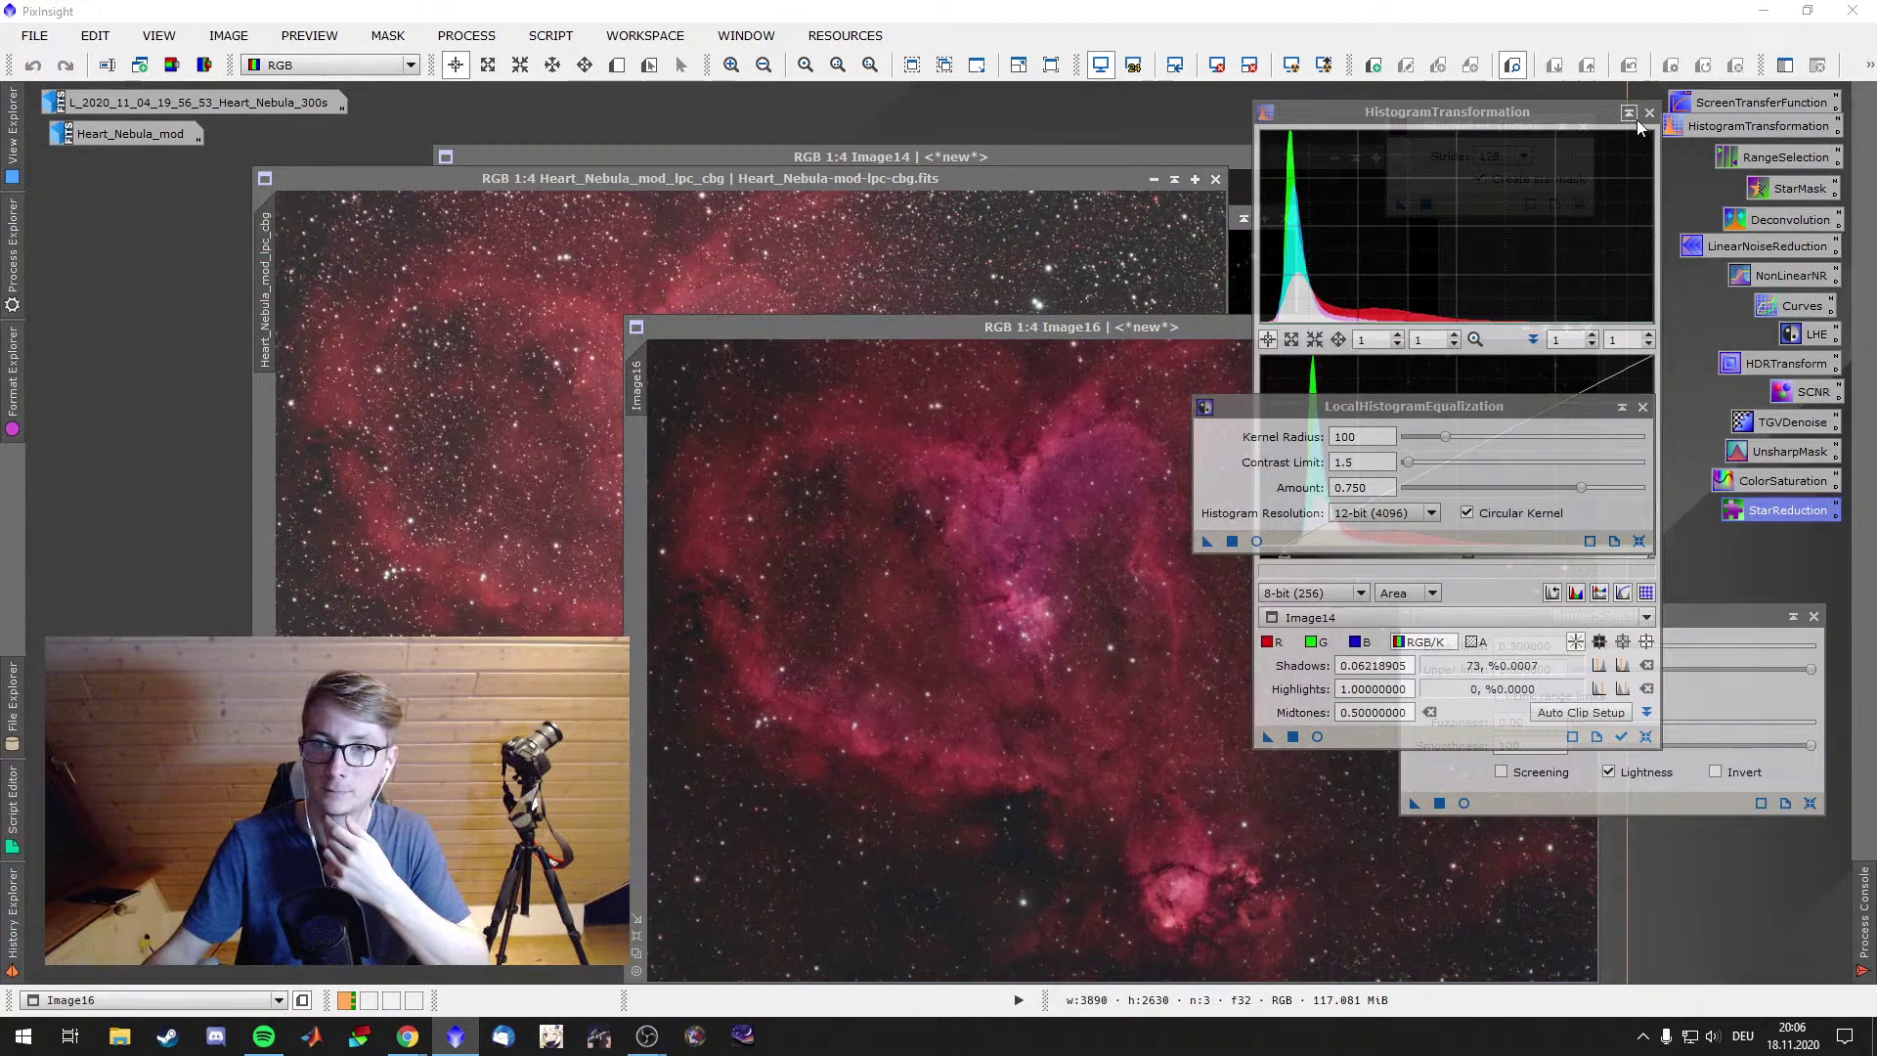
{"action": "left_click", "coordinate": [1649, 112]}
{"action": "left_click", "coordinate": [1642, 408]}
{"action": "left_click", "coordinate": [1583, 126]}
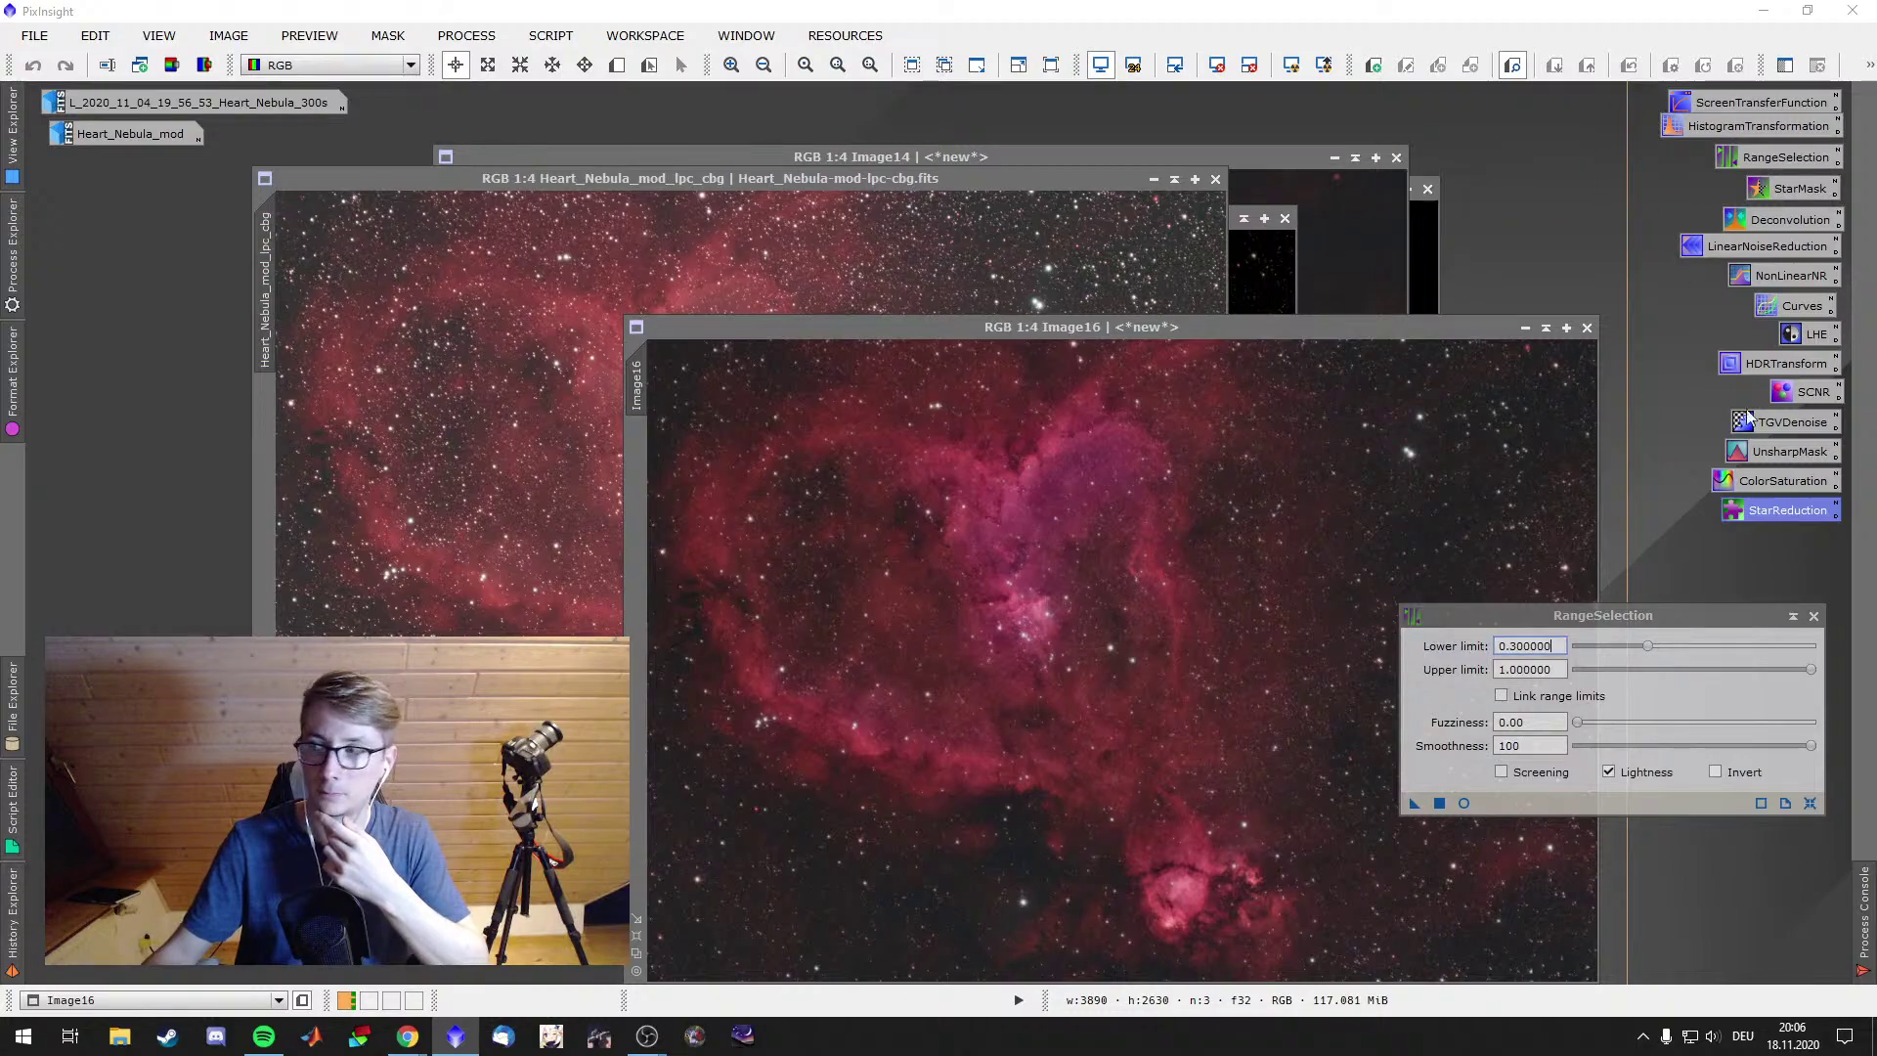
{"action": "left_click", "coordinate": [1814, 616]}
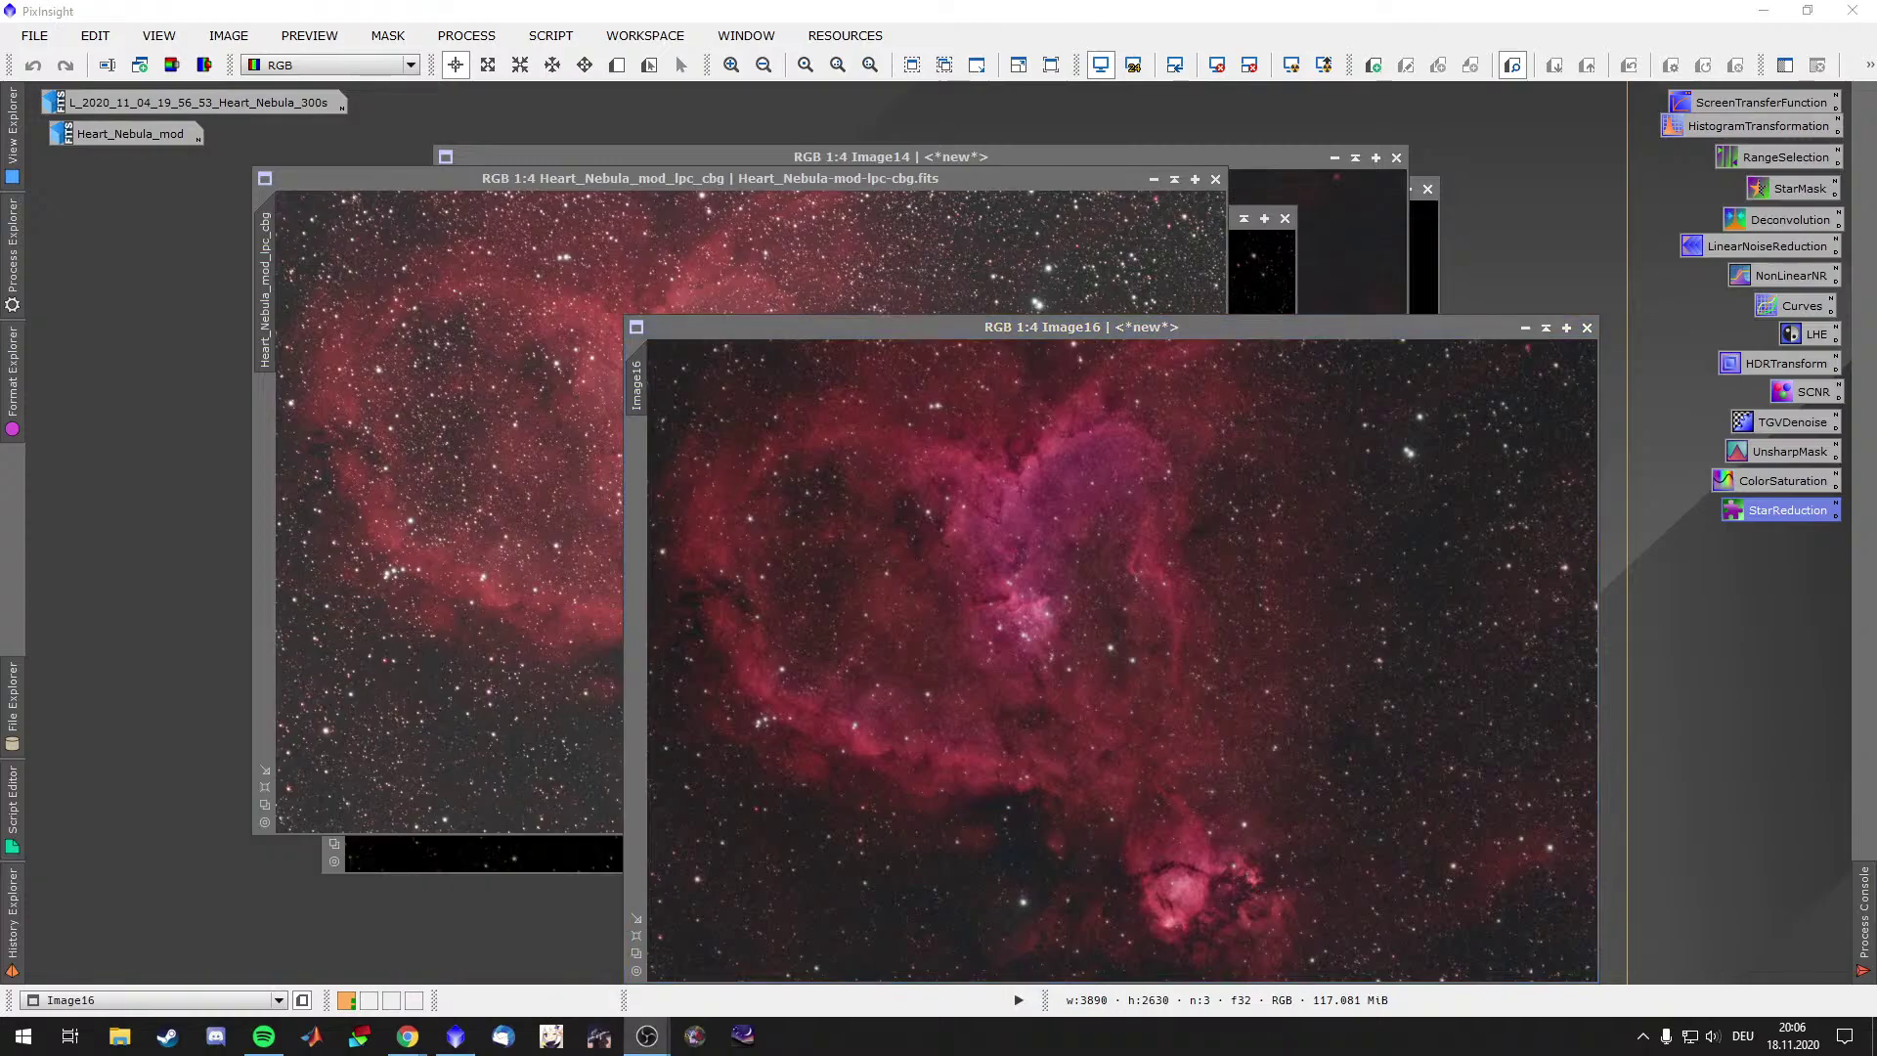
Place Heart_Nebula_mod_lpc_cbg and the recombined image side by side to compare them before and after processing
{"action": "left_click_drag", "start_coordinate": [1083, 179], "coordinate": [845, 188]}
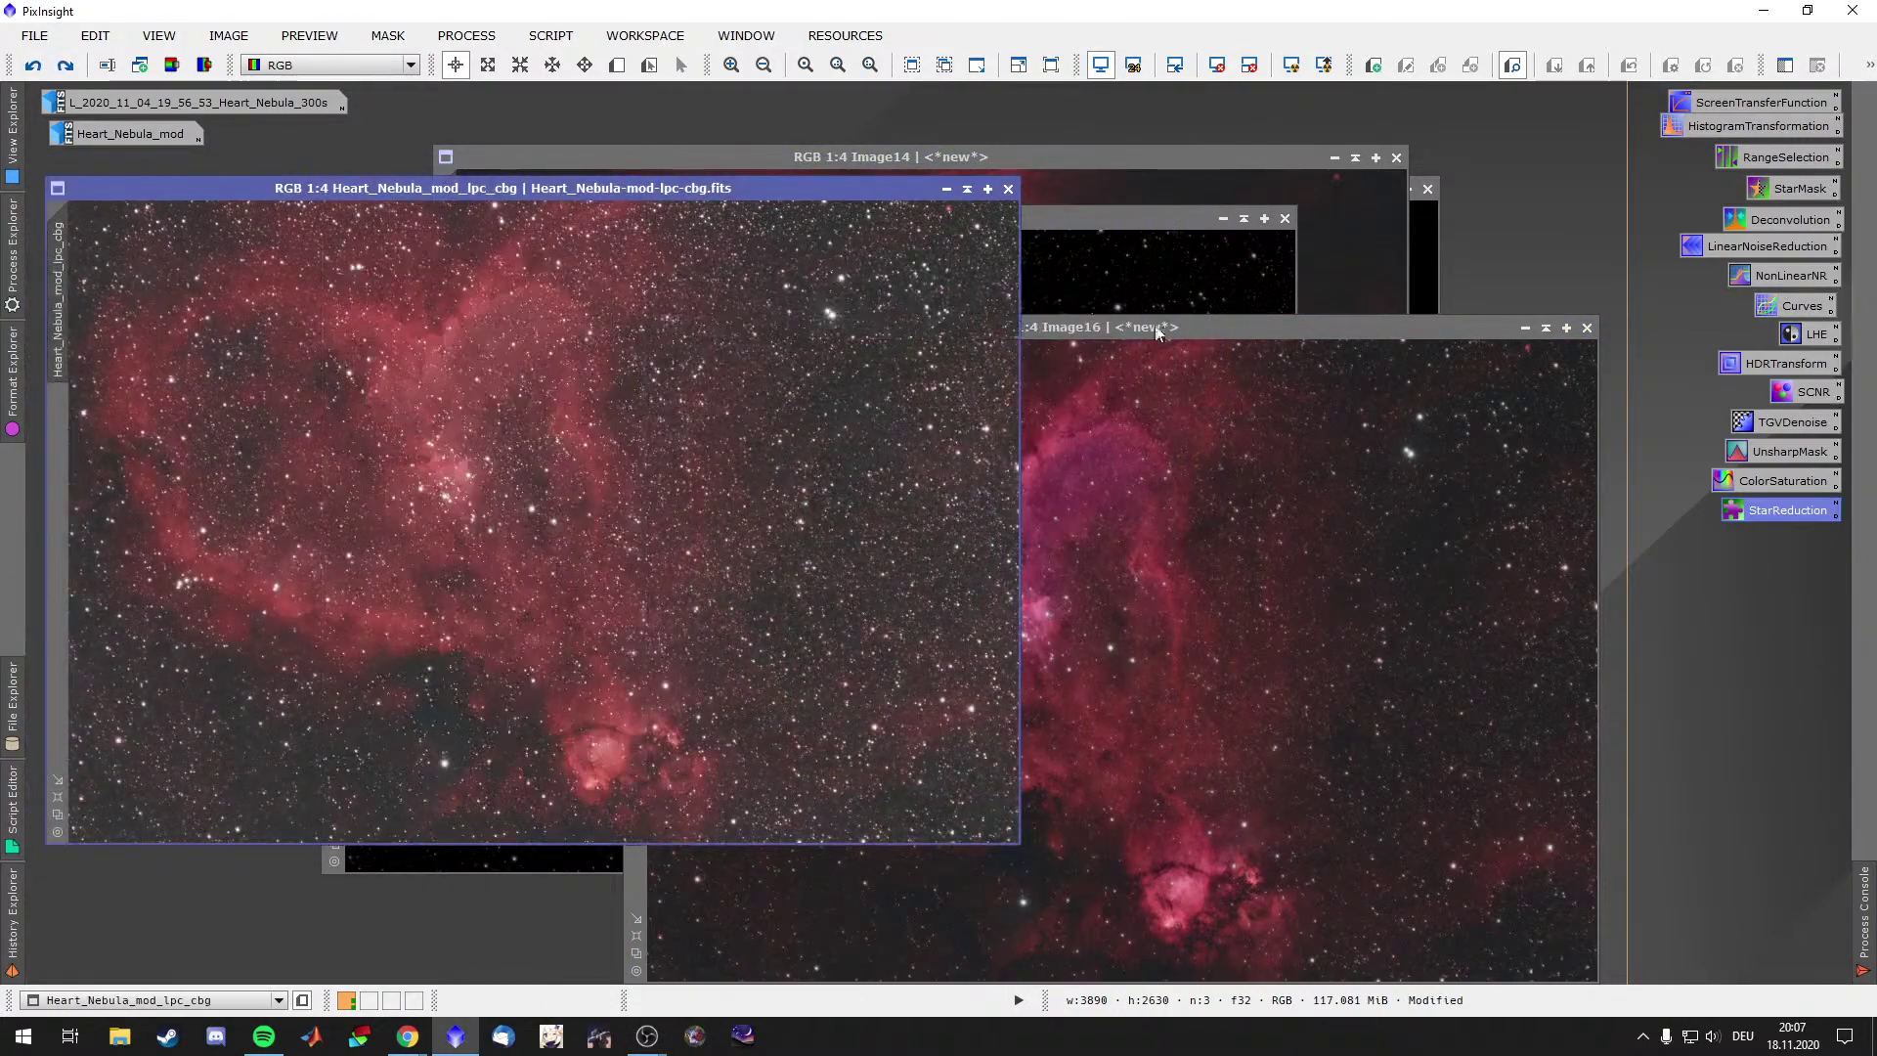
{"action": "left_click_drag", "start_coordinate": [1182, 327], "coordinate": [1432, 165]}
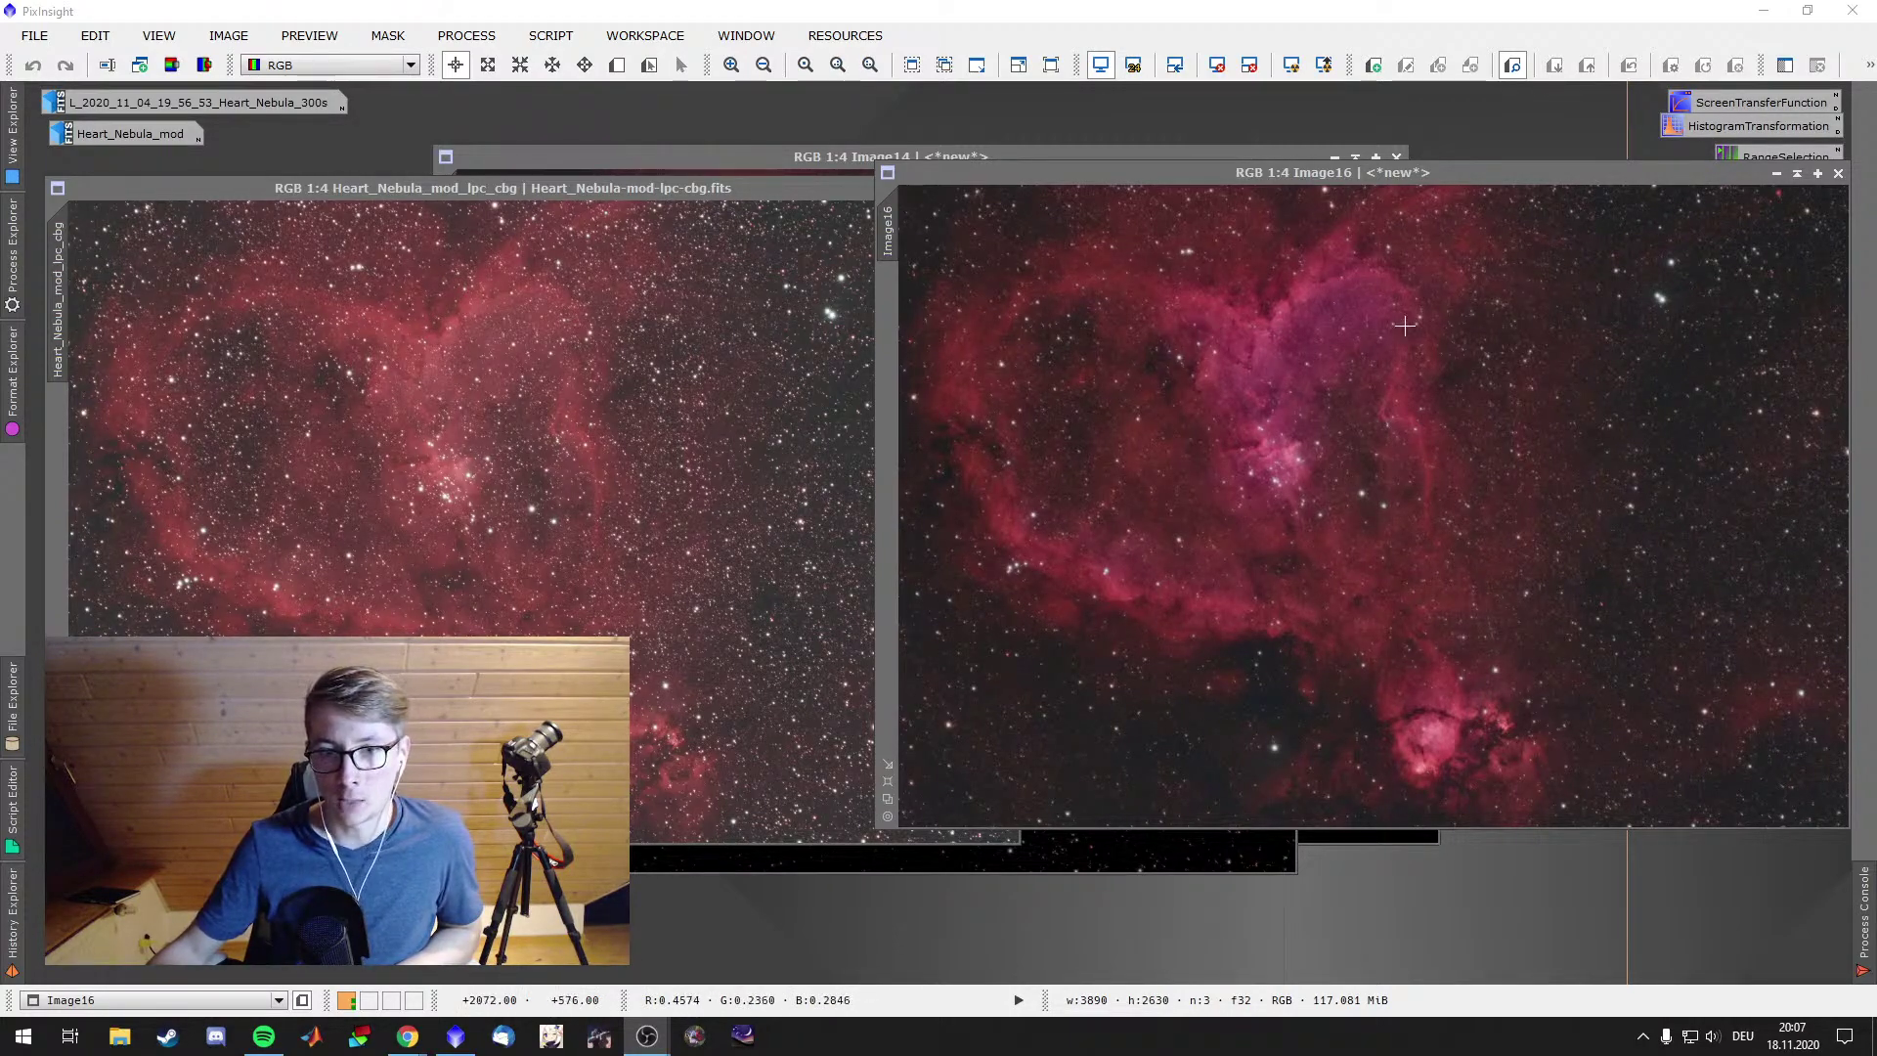
{"action": "left_click_drag", "start_coordinate": [1506, 174], "coordinate": [1169, 187]}
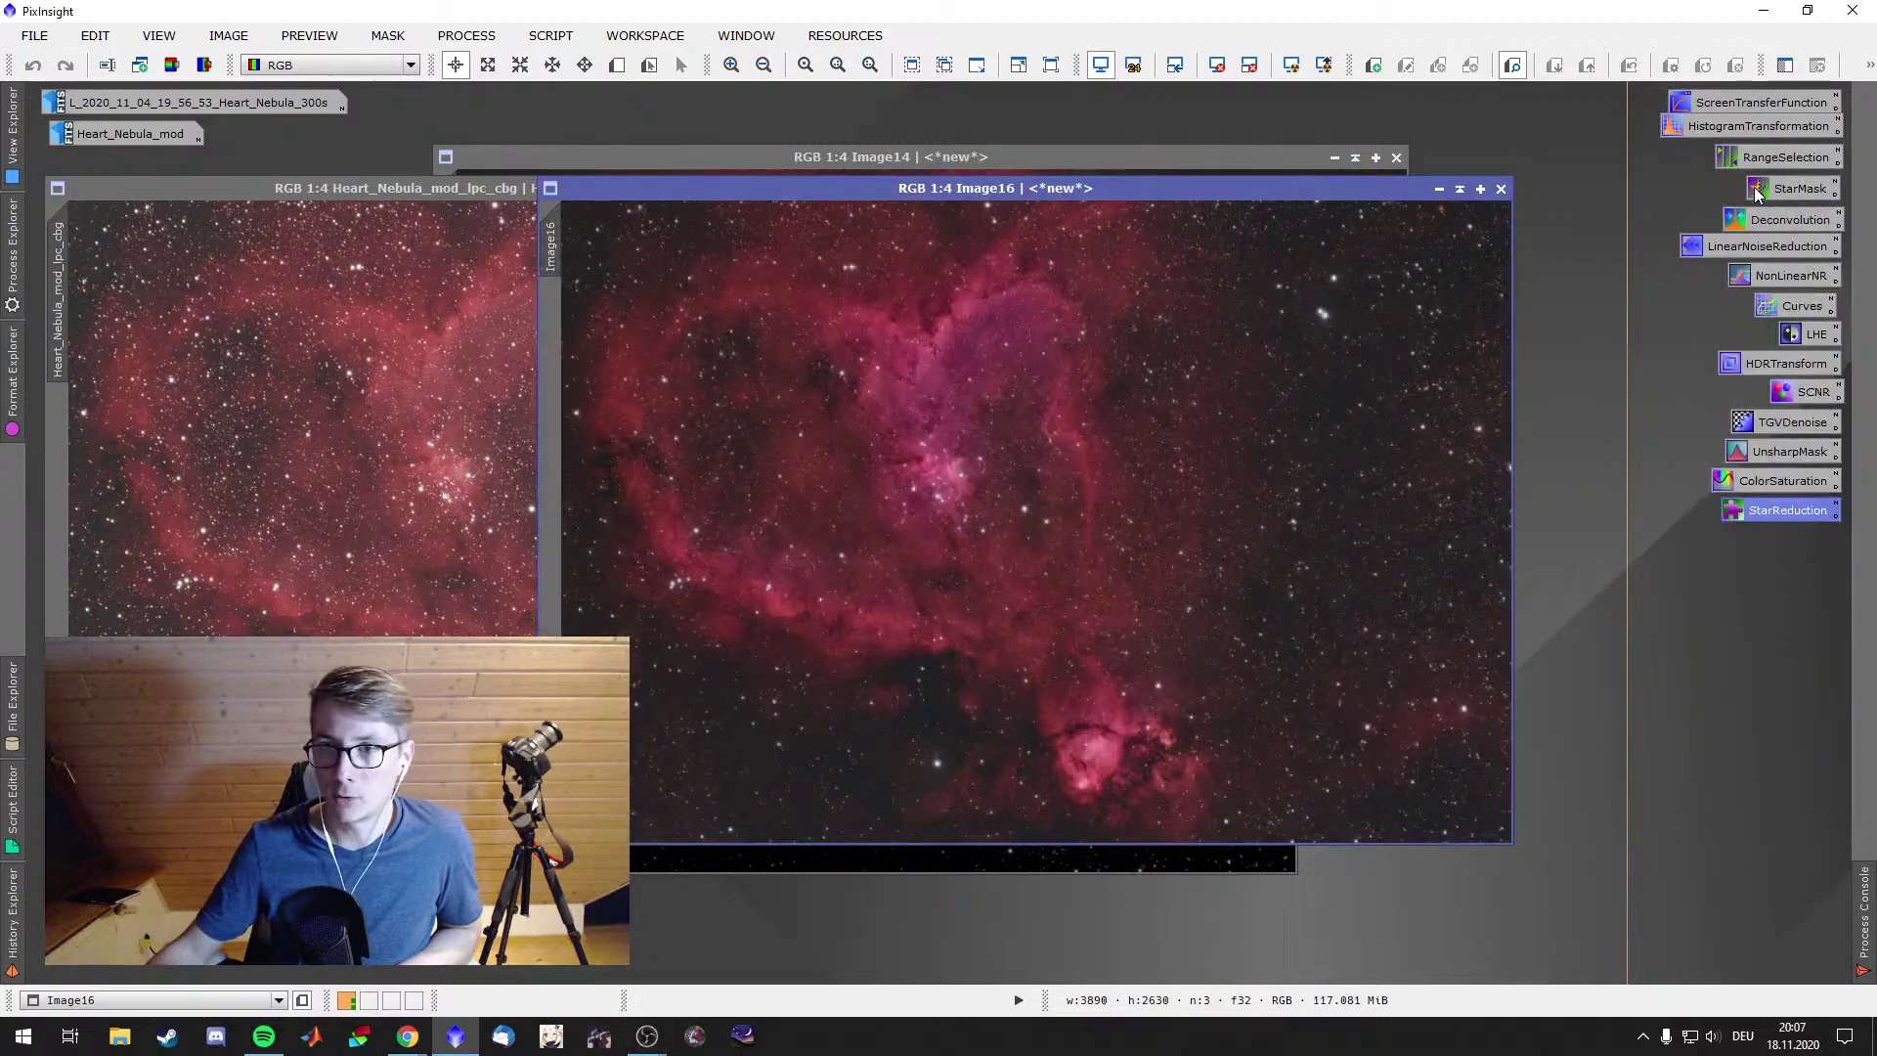
{"action": "double_click", "coordinate": [1764, 128]}
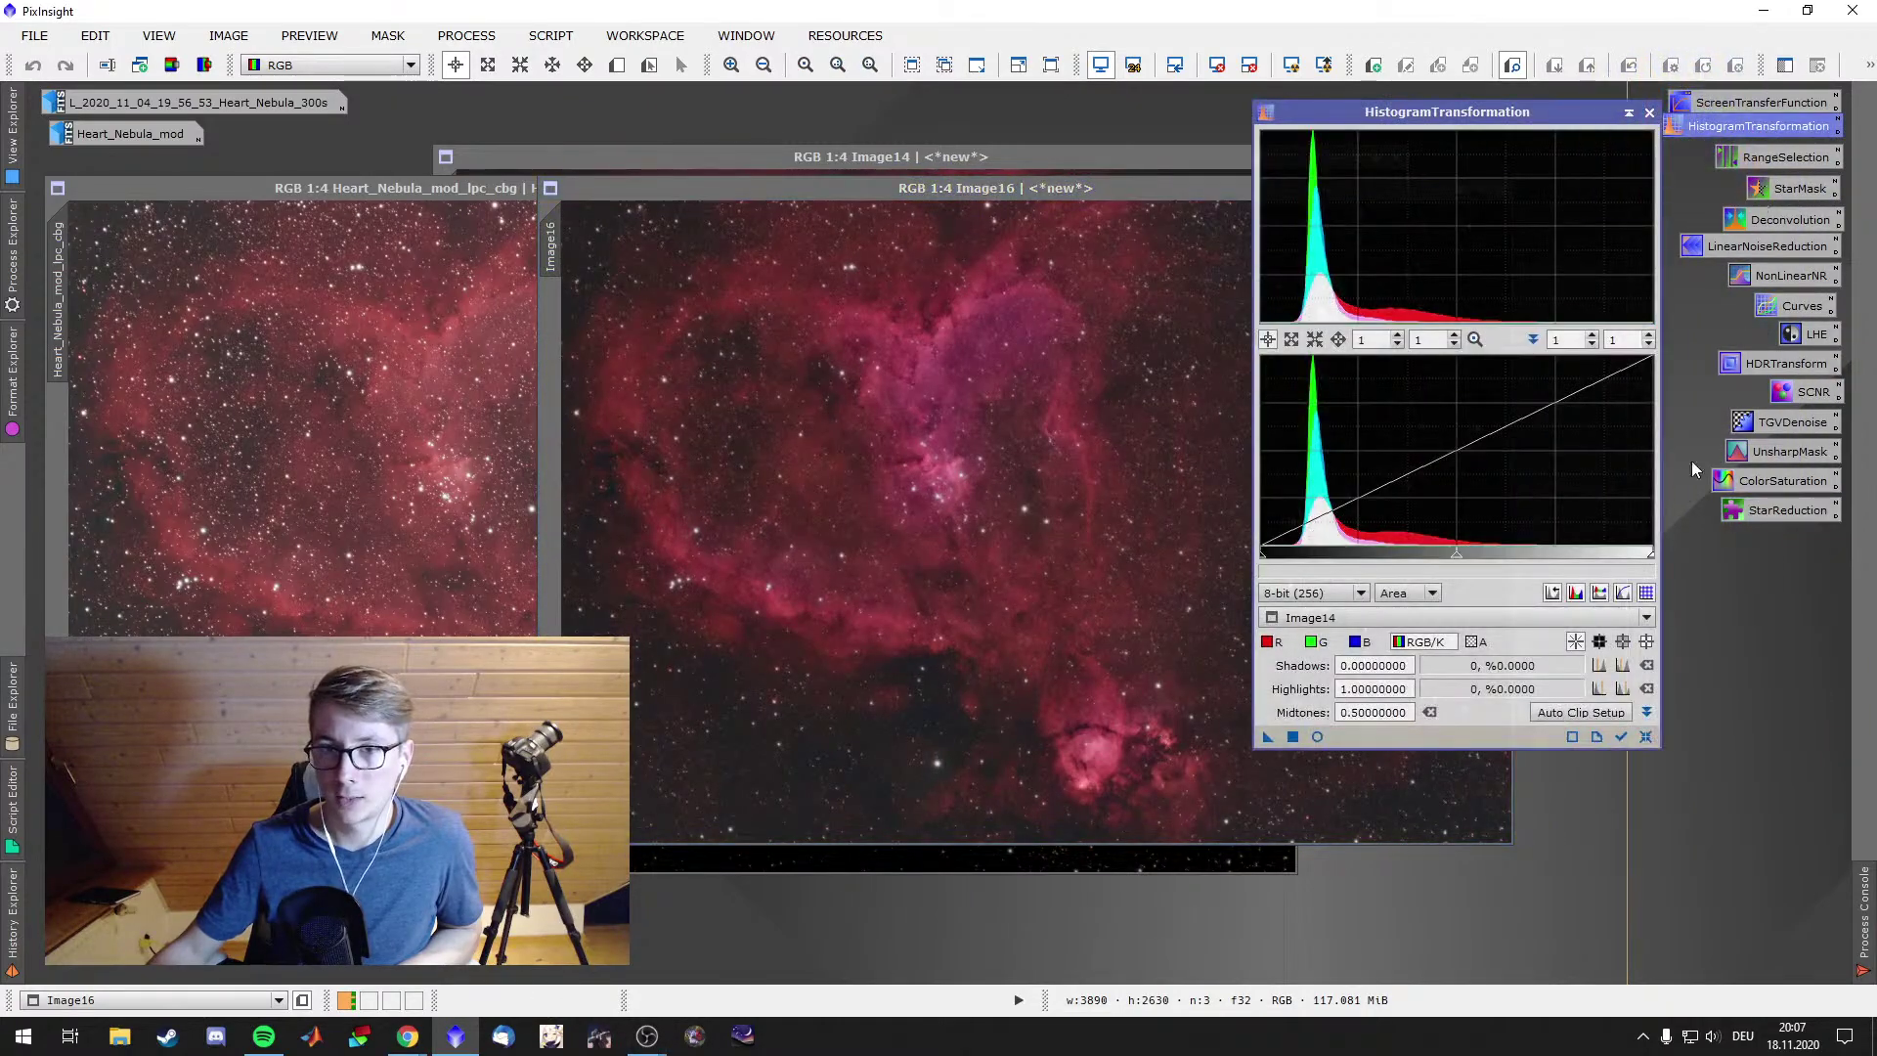
{"action": "left_click", "coordinate": [1363, 644]}
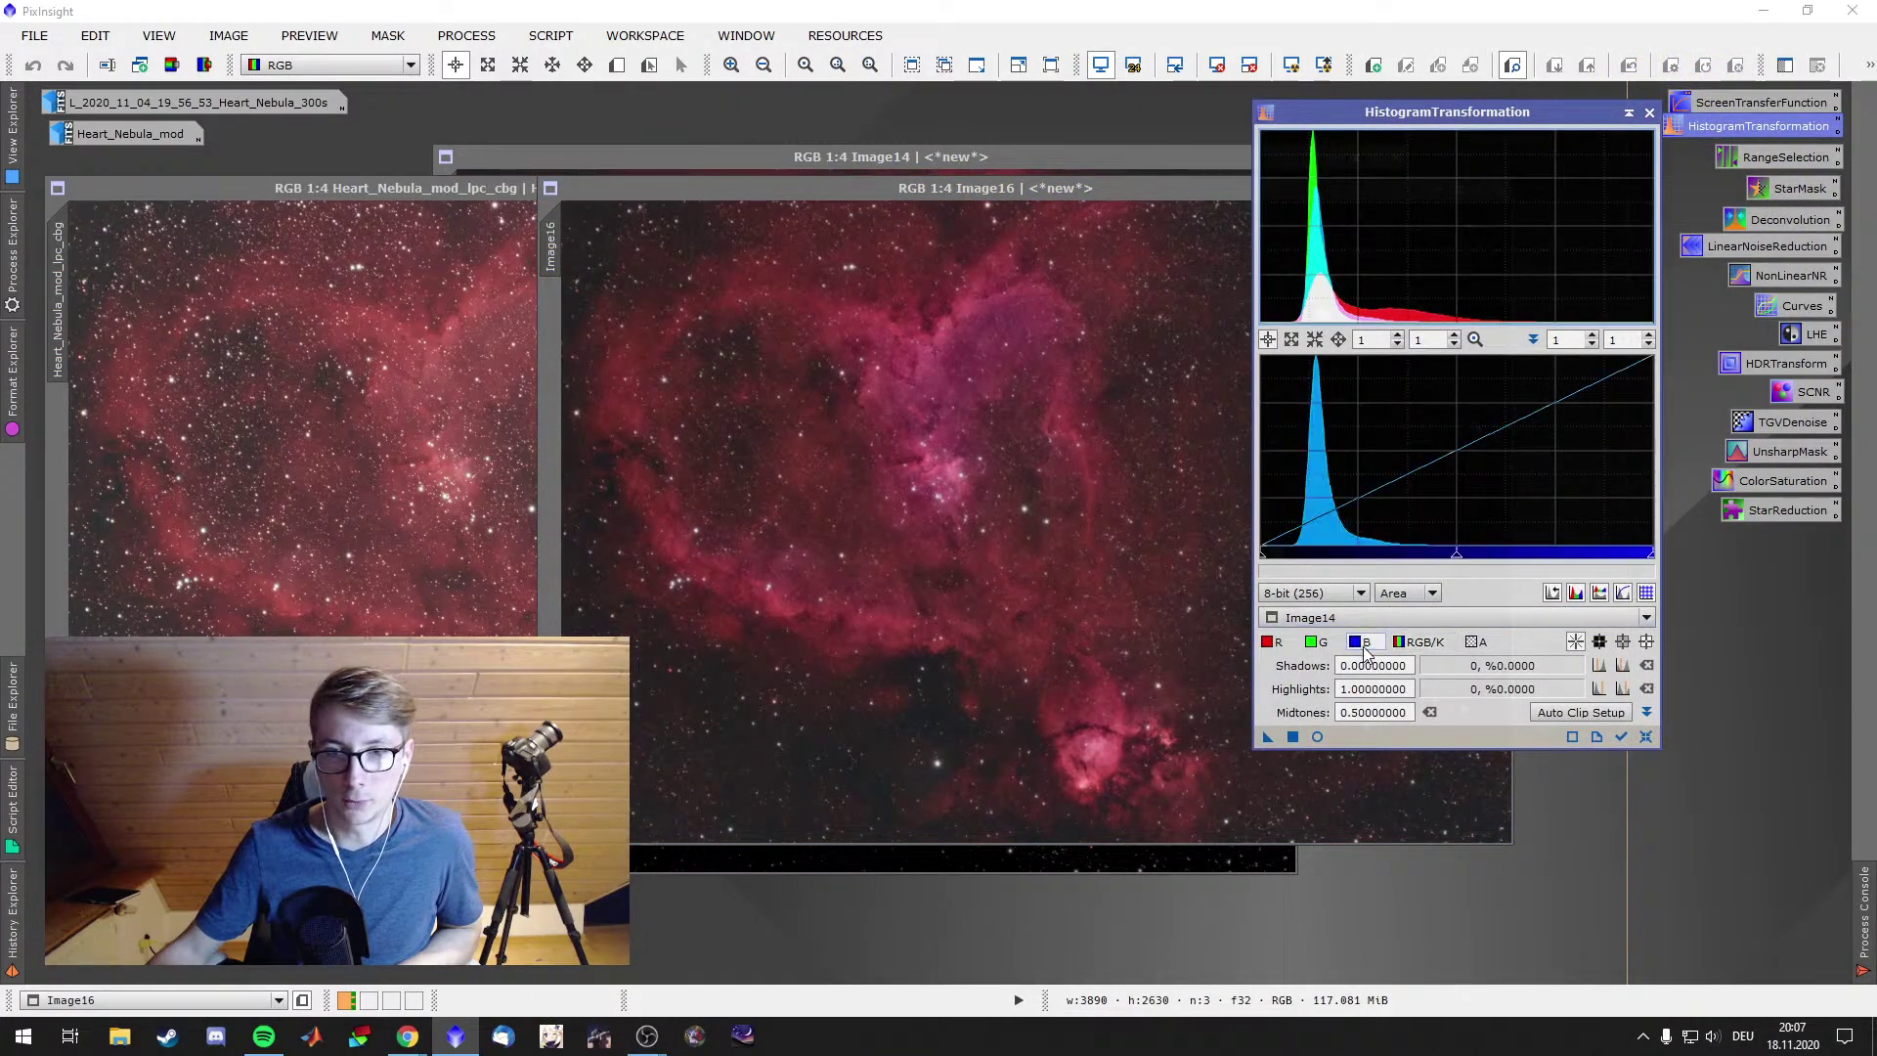
{"action": "left_click", "coordinate": [1650, 113]}
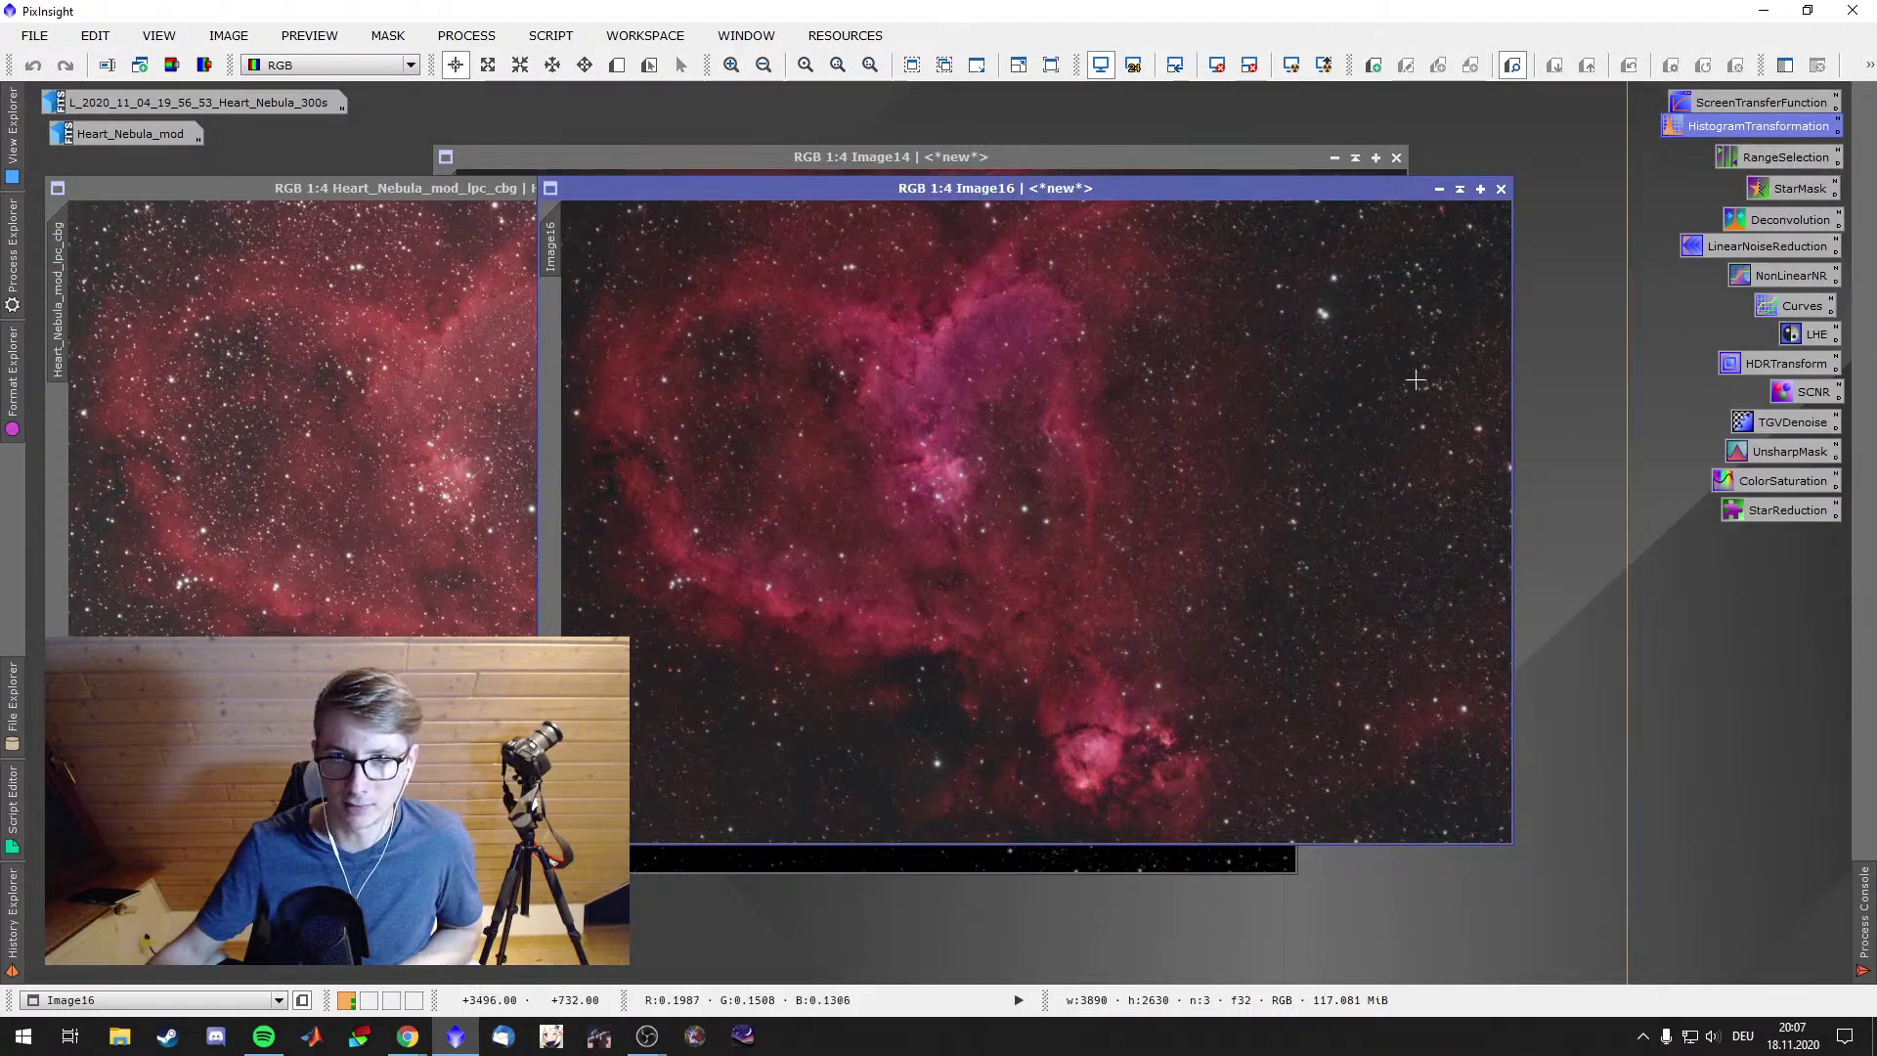
Raise the blue midtones slightly with CurvesTransformation, anchoring the shadows, apply the curve to the combined image, and close the dialog
{"action": "double_click", "coordinate": [1798, 307]}
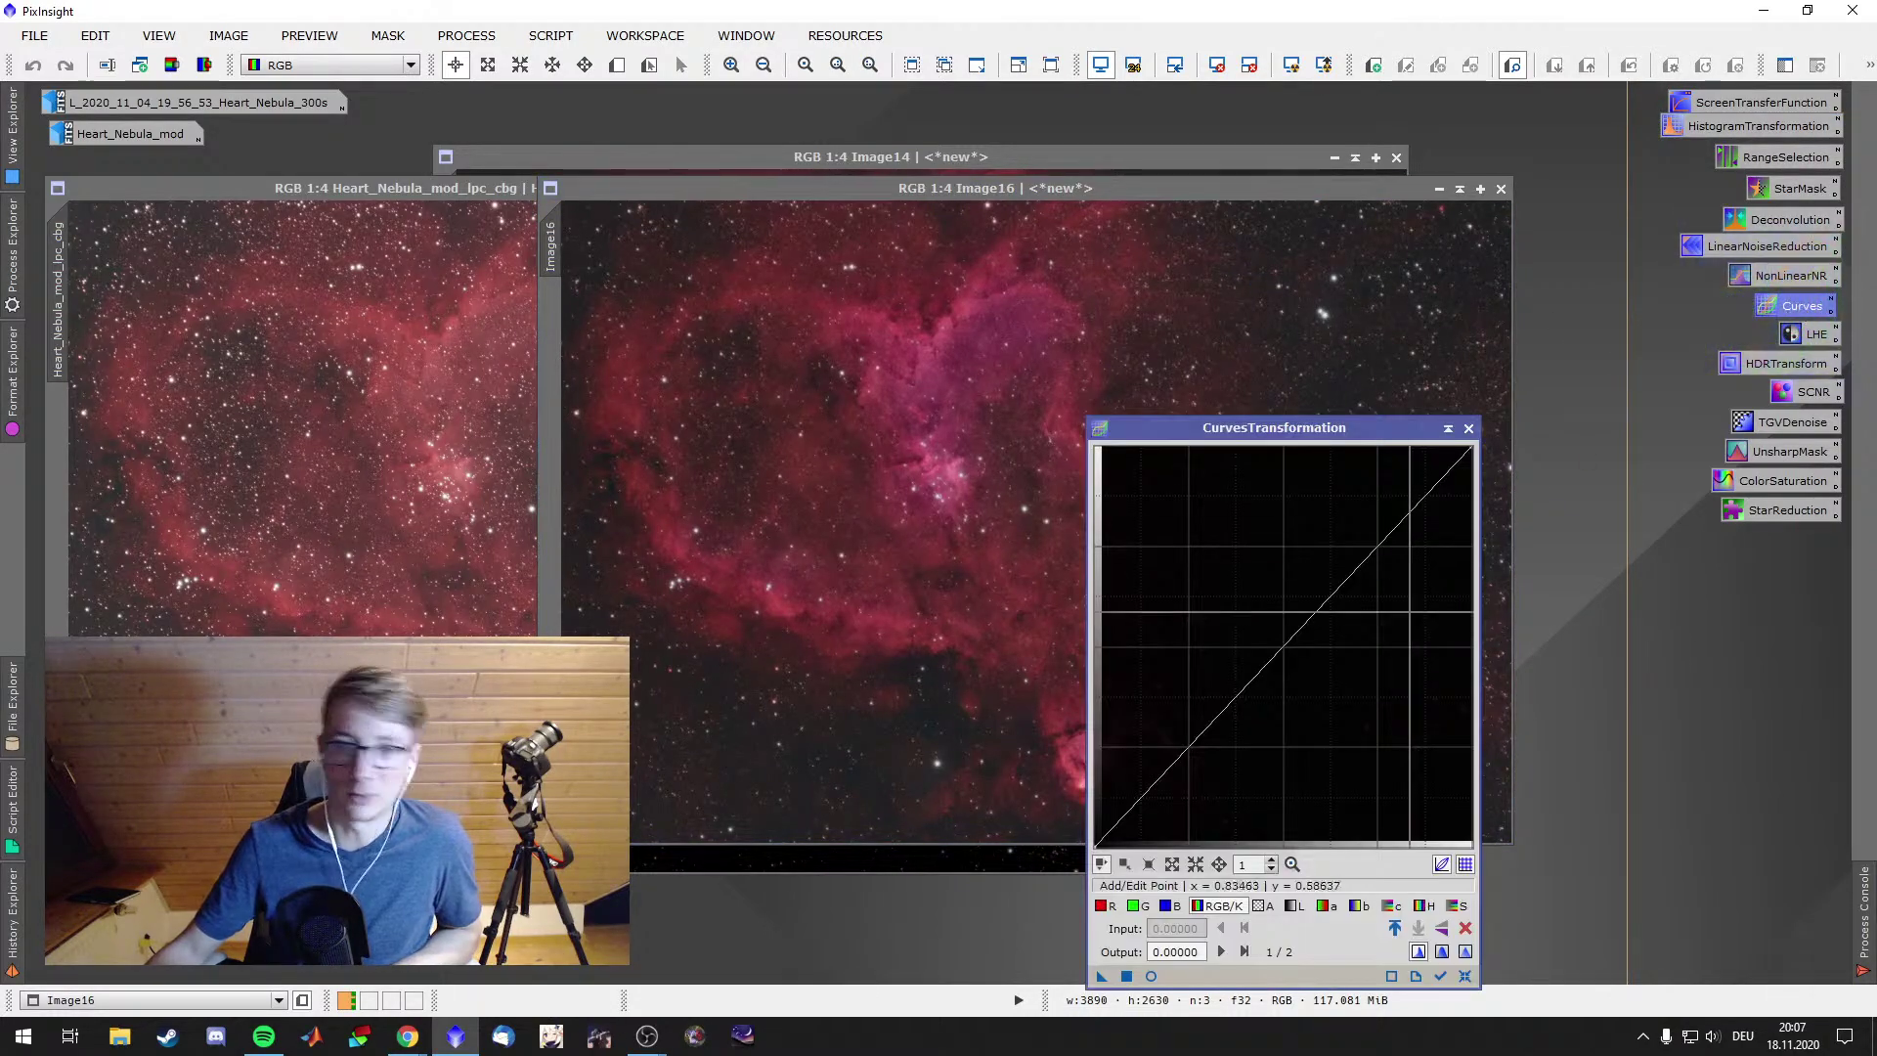
{"action": "left_click", "coordinate": [1168, 905]}
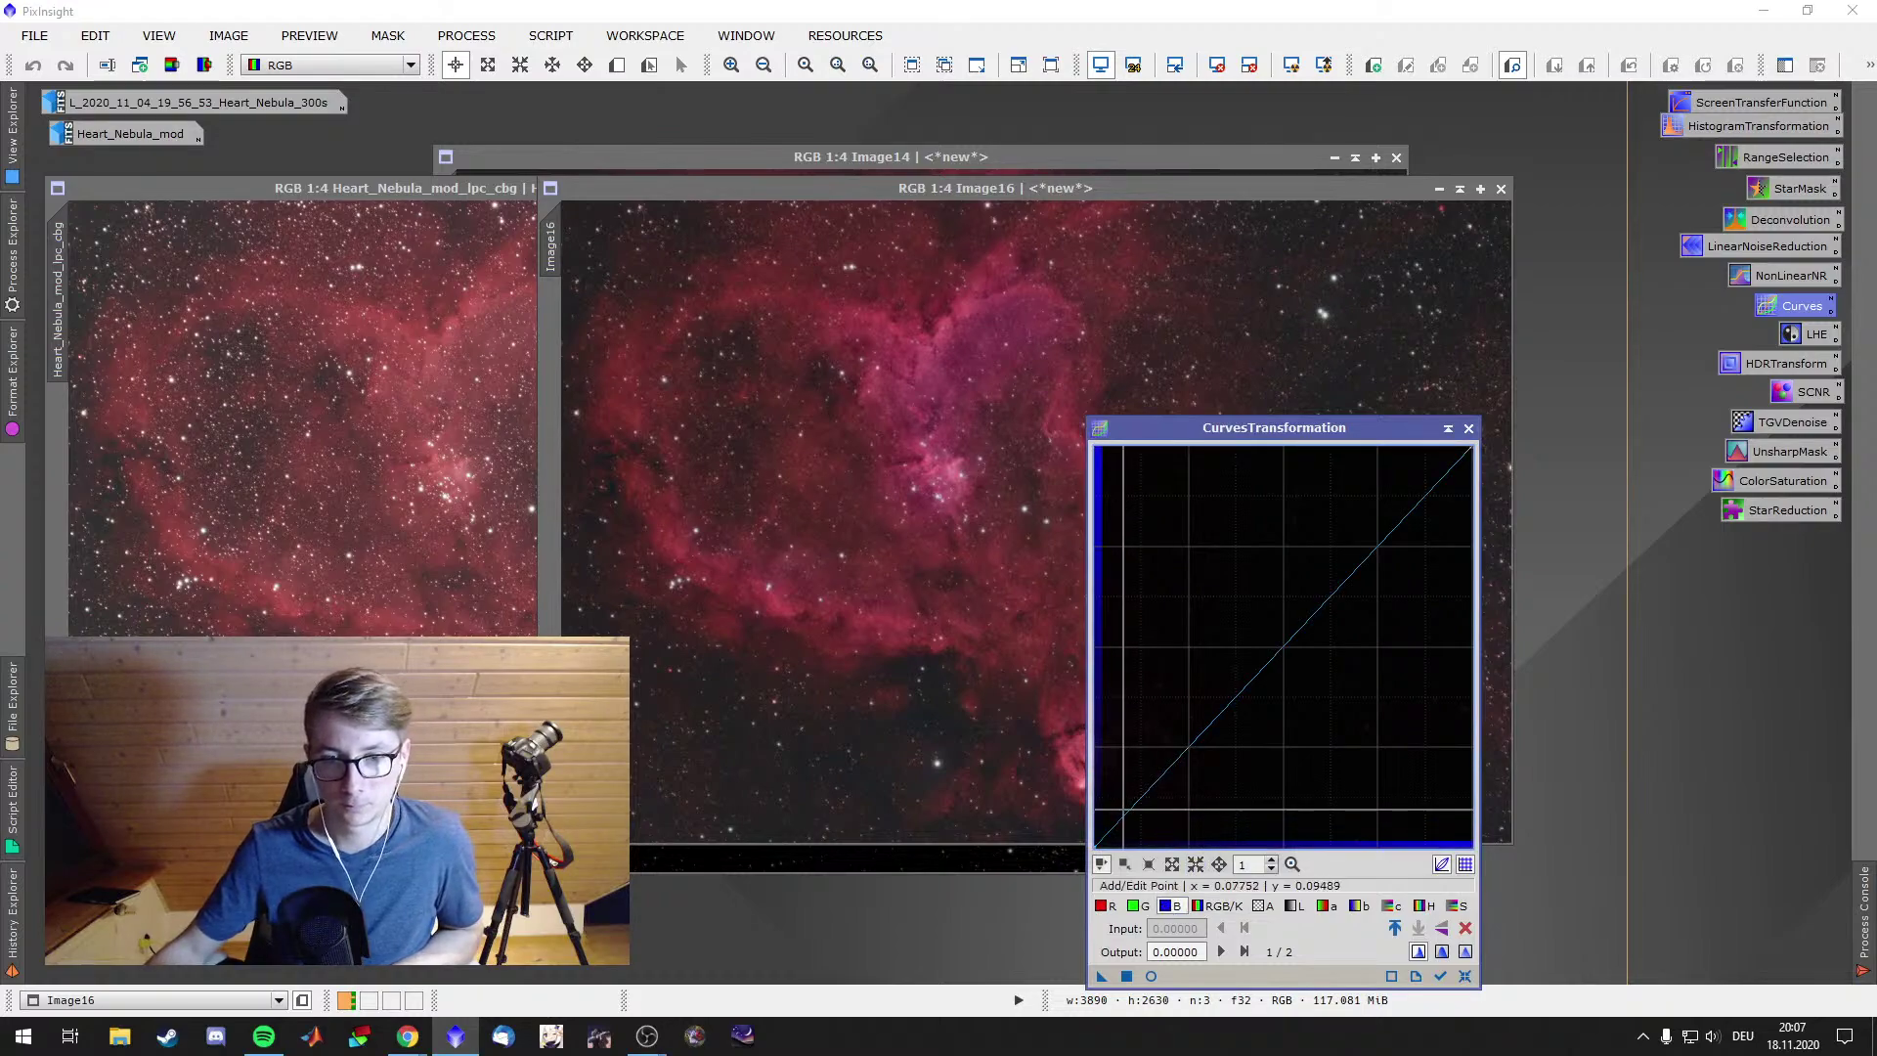
{"action": "left_click", "coordinate": [1134, 800]}
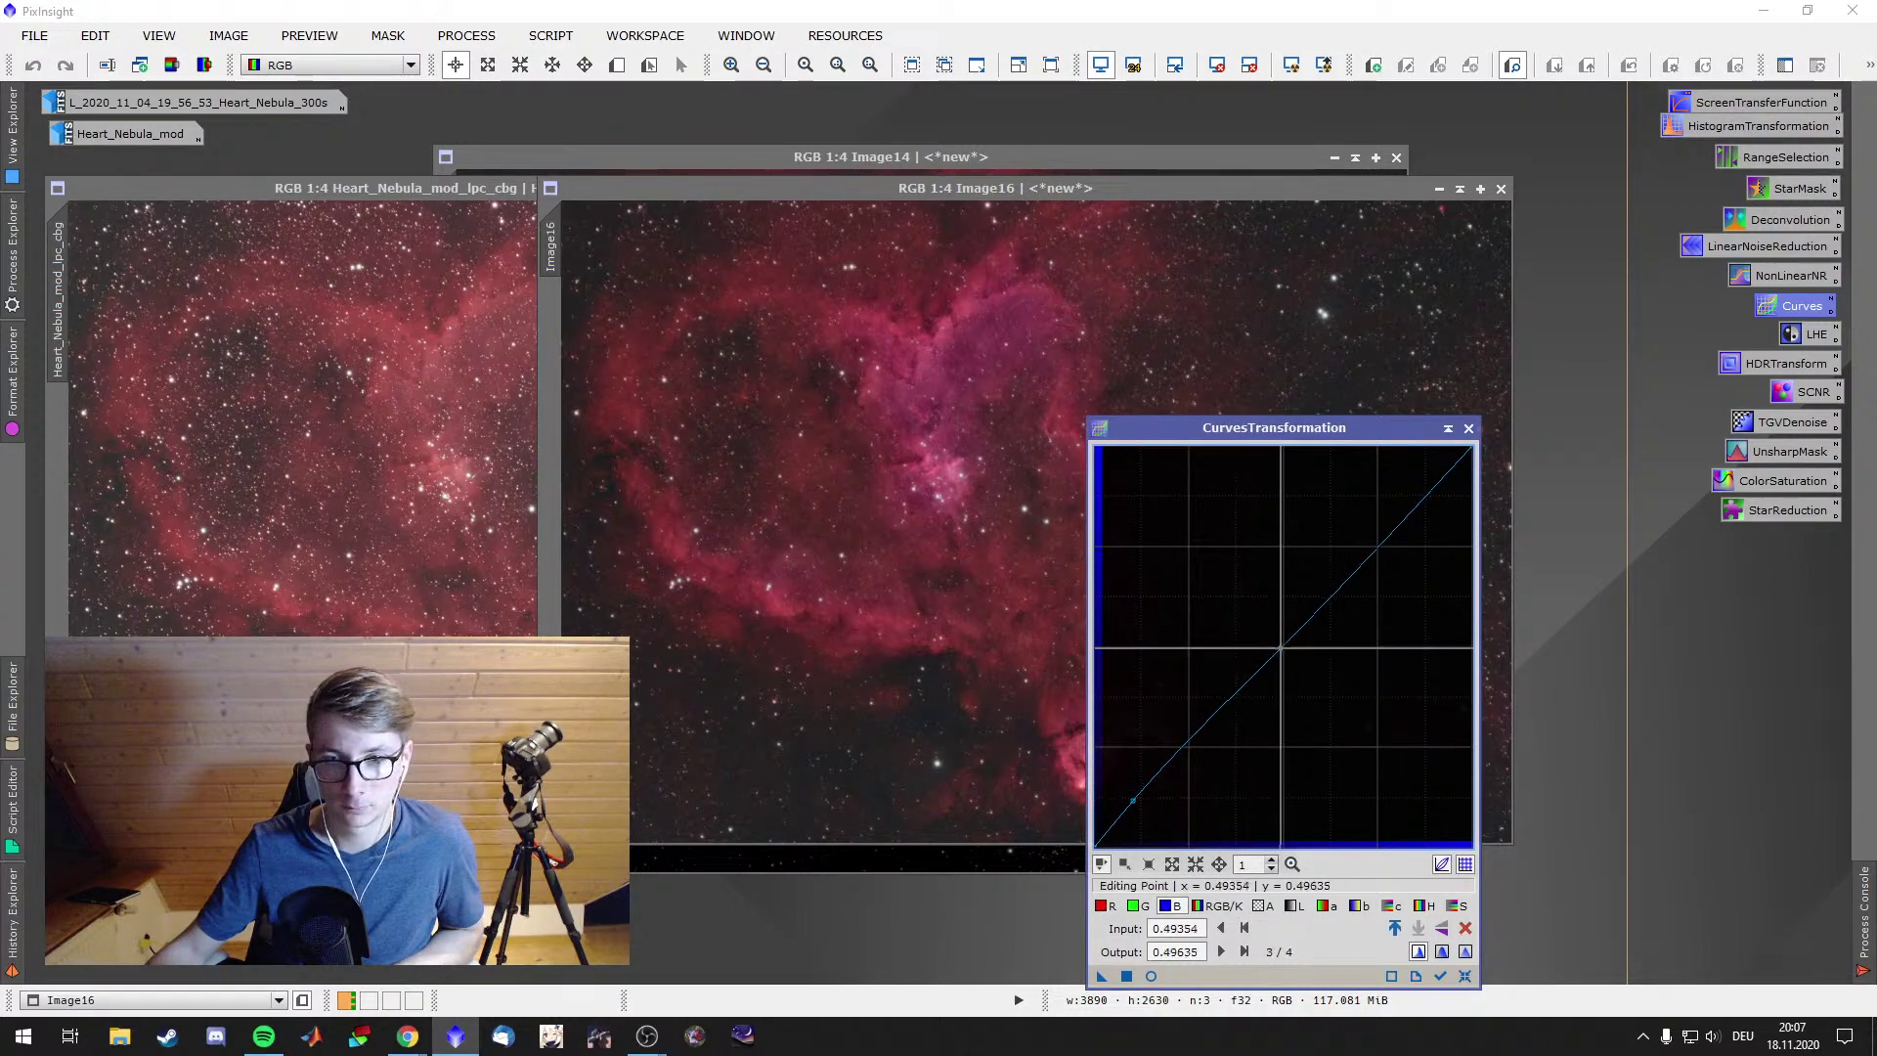
{"action": "left_click", "coordinate": [1282, 647]}
{"action": "left_click_drag", "start_coordinate": [1102, 976], "coordinate": [915, 624]}
{"action": "left_click_drag", "start_coordinate": [1269, 426], "coordinate": [1587, 320]}
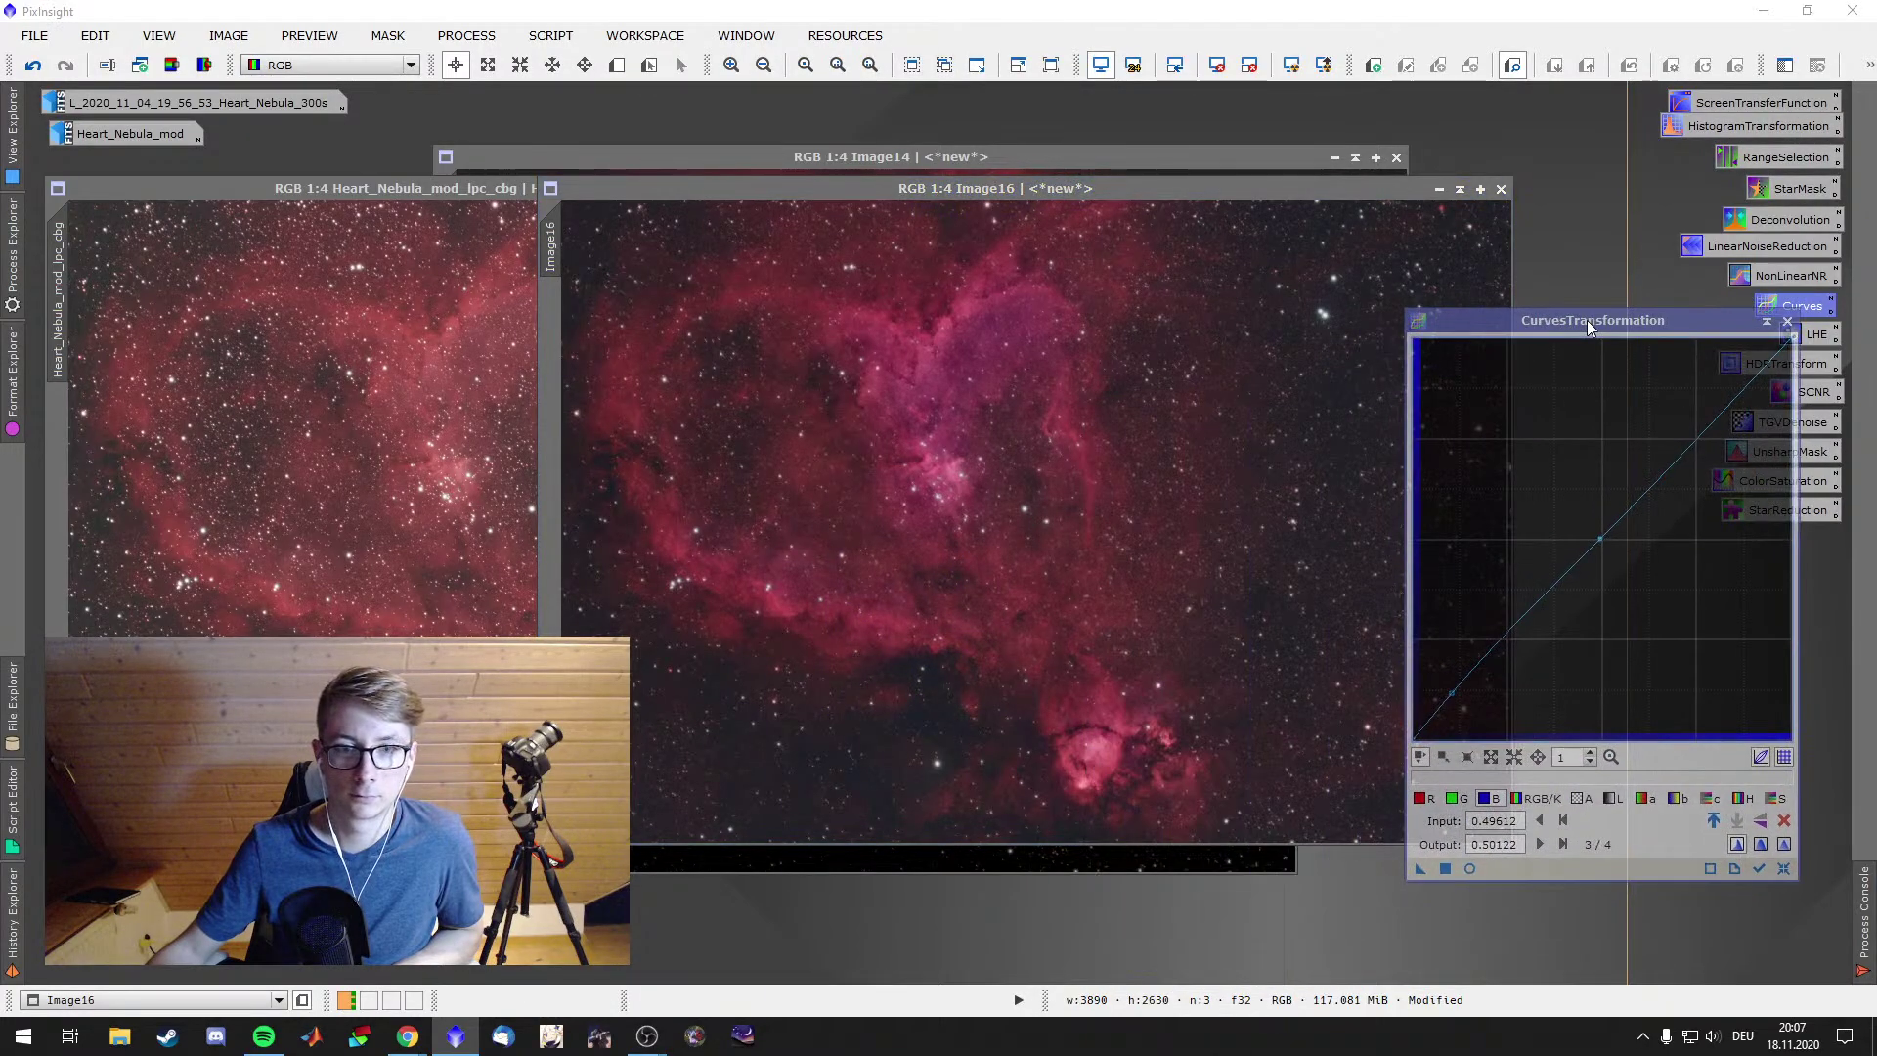
{"action": "left_click", "coordinate": [1786, 321]}
Raise the RGB/K shadows clipping point slightly with HistogramTransformation, apply it to the combined image, and close the dialog
{"action": "left_click", "coordinate": [1760, 126]}
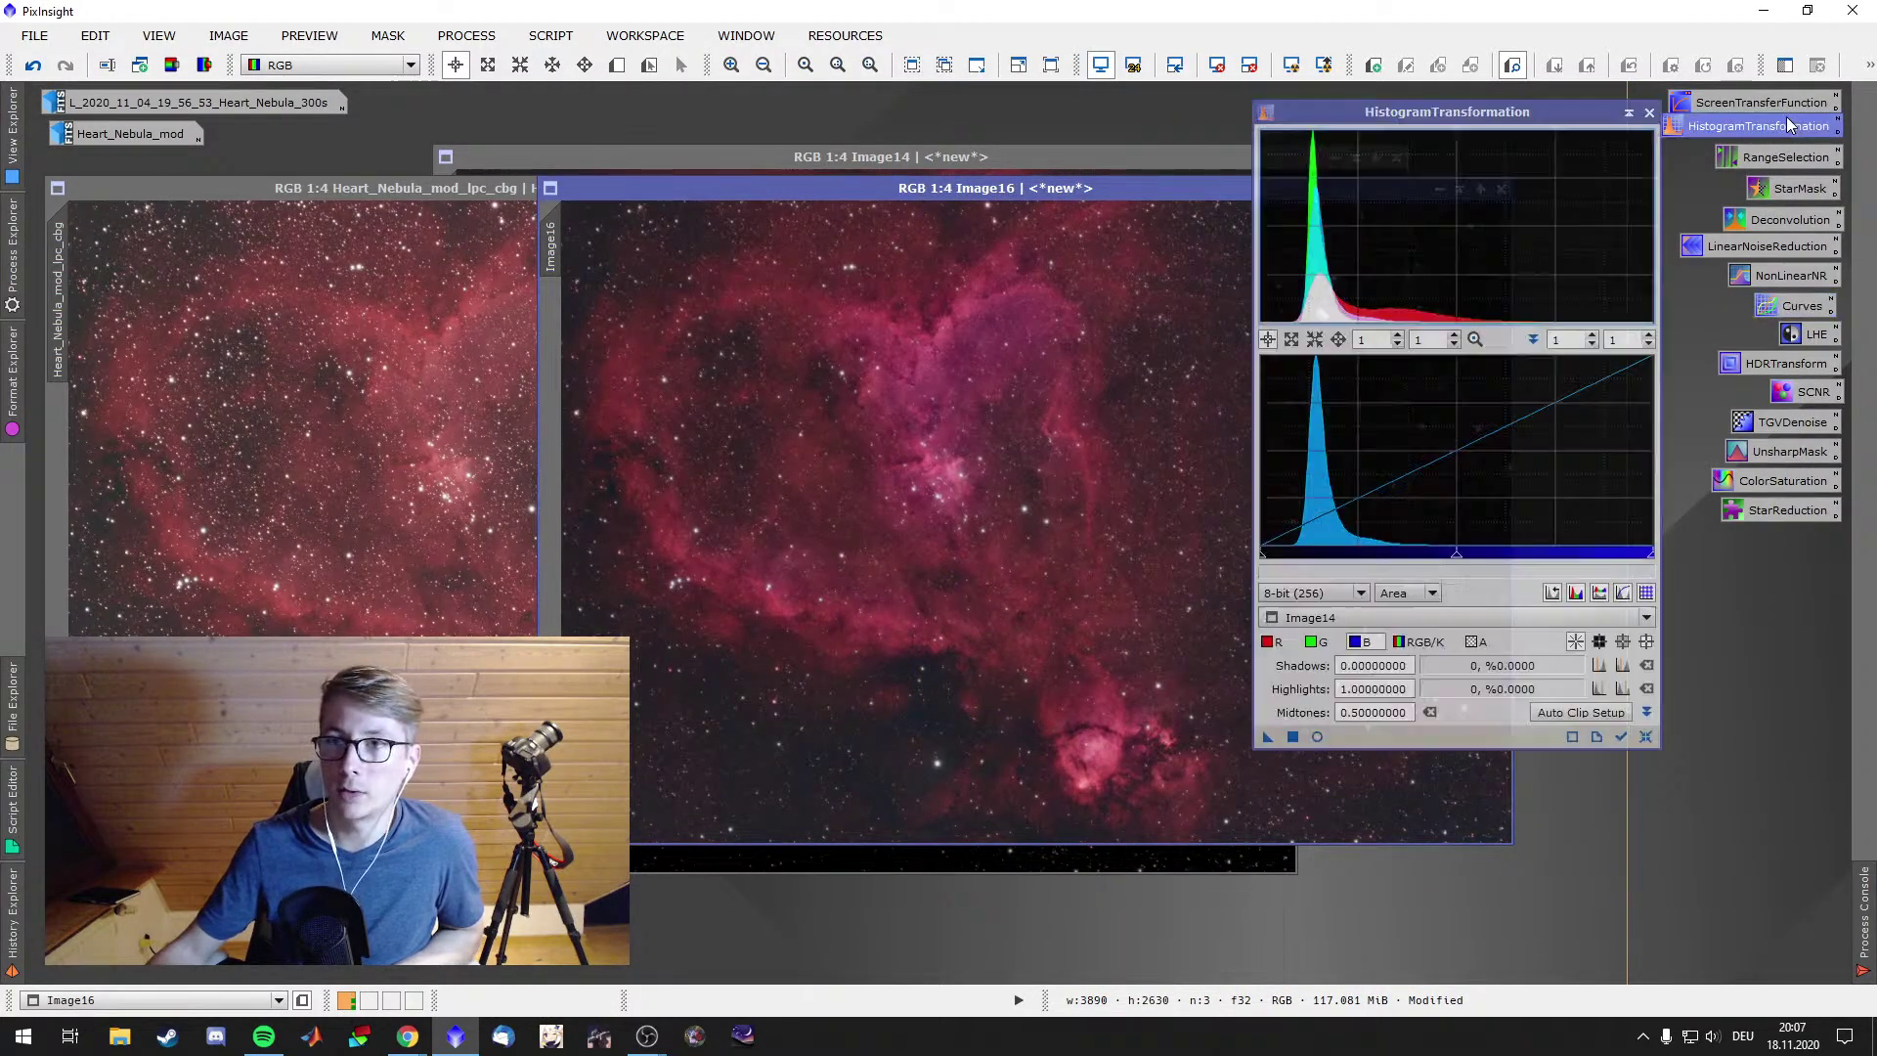
{"action": "left_click", "coordinate": [1420, 642]}
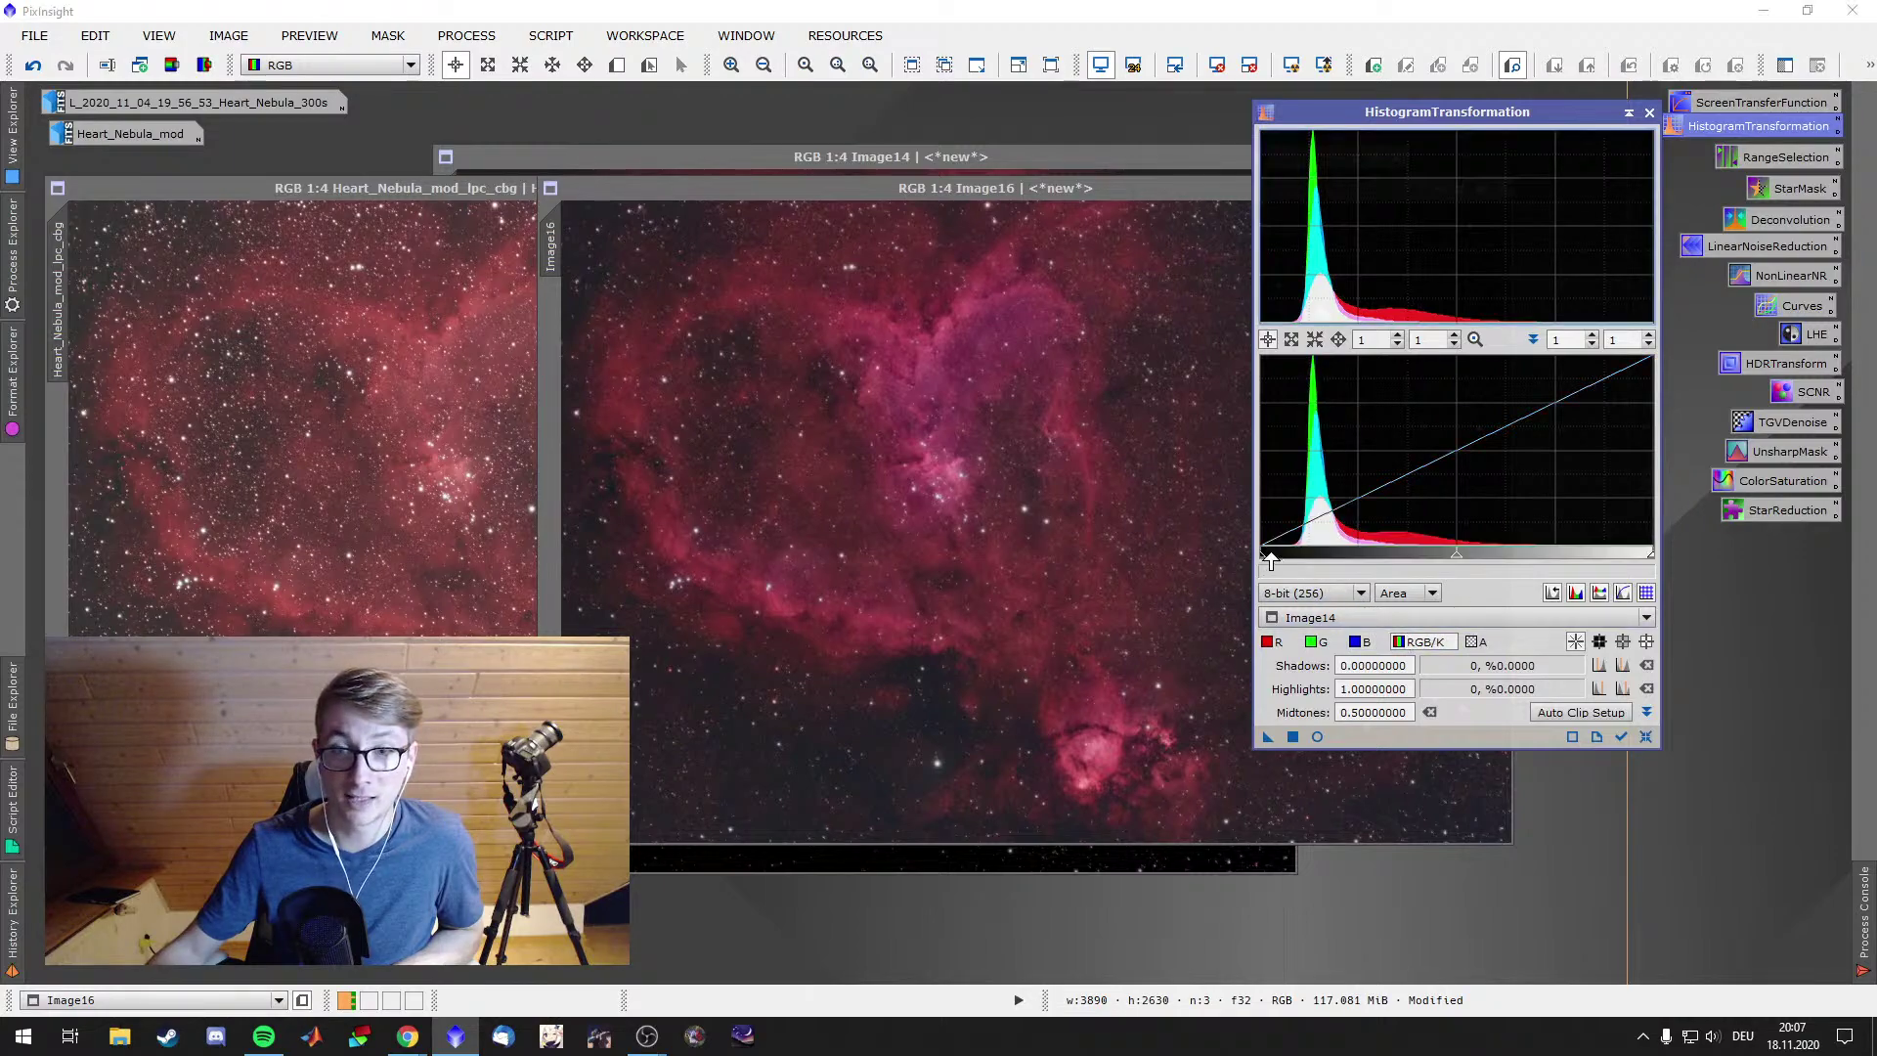
{"action": "left_click_drag", "start_coordinate": [1262, 553], "coordinate": [1276, 553]}
{"action": "left_click_drag", "start_coordinate": [1268, 739], "coordinate": [1125, 728]}
{"action": "left_click", "coordinate": [1664, 129]}
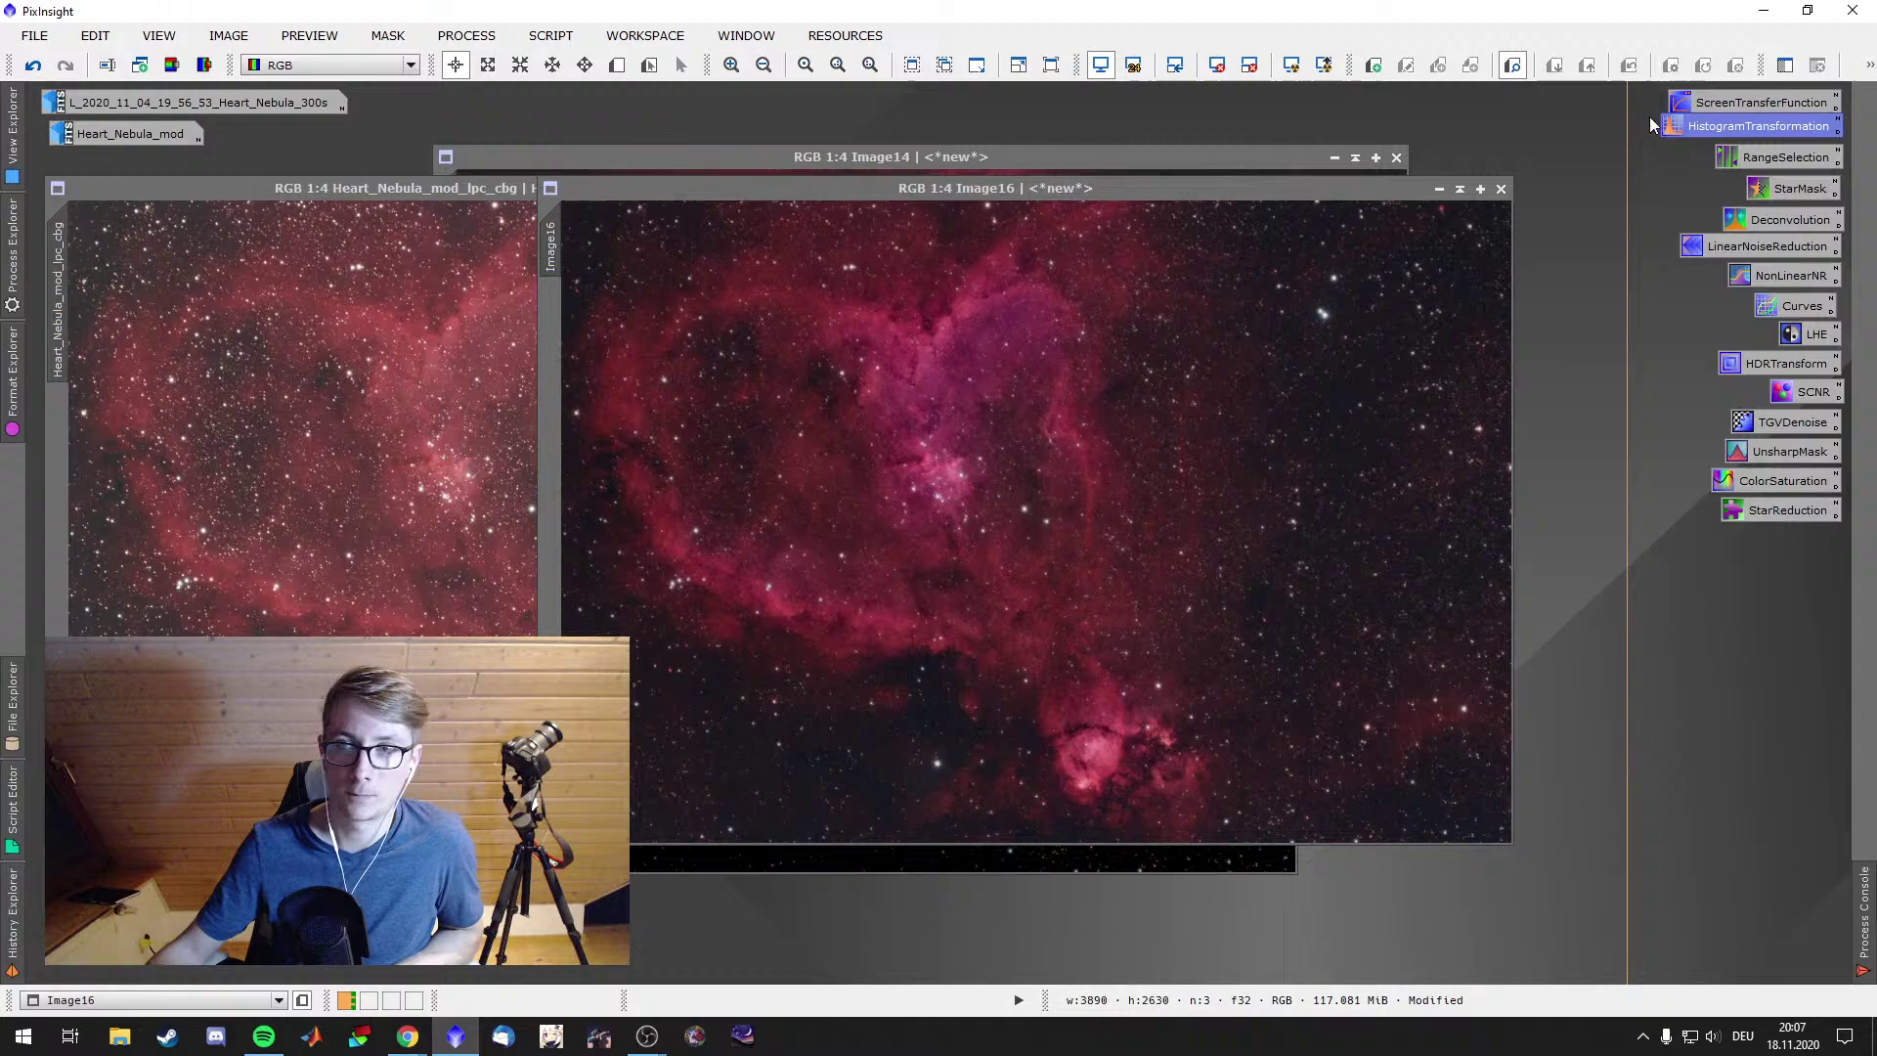
Try an RGB/K S-curve on the combined image with darker shadows and a midtone point at input 0.50129, output 0.52555
{"action": "left_click", "coordinate": [1784, 309]}
{"action": "left_click", "coordinate": [1535, 797]}
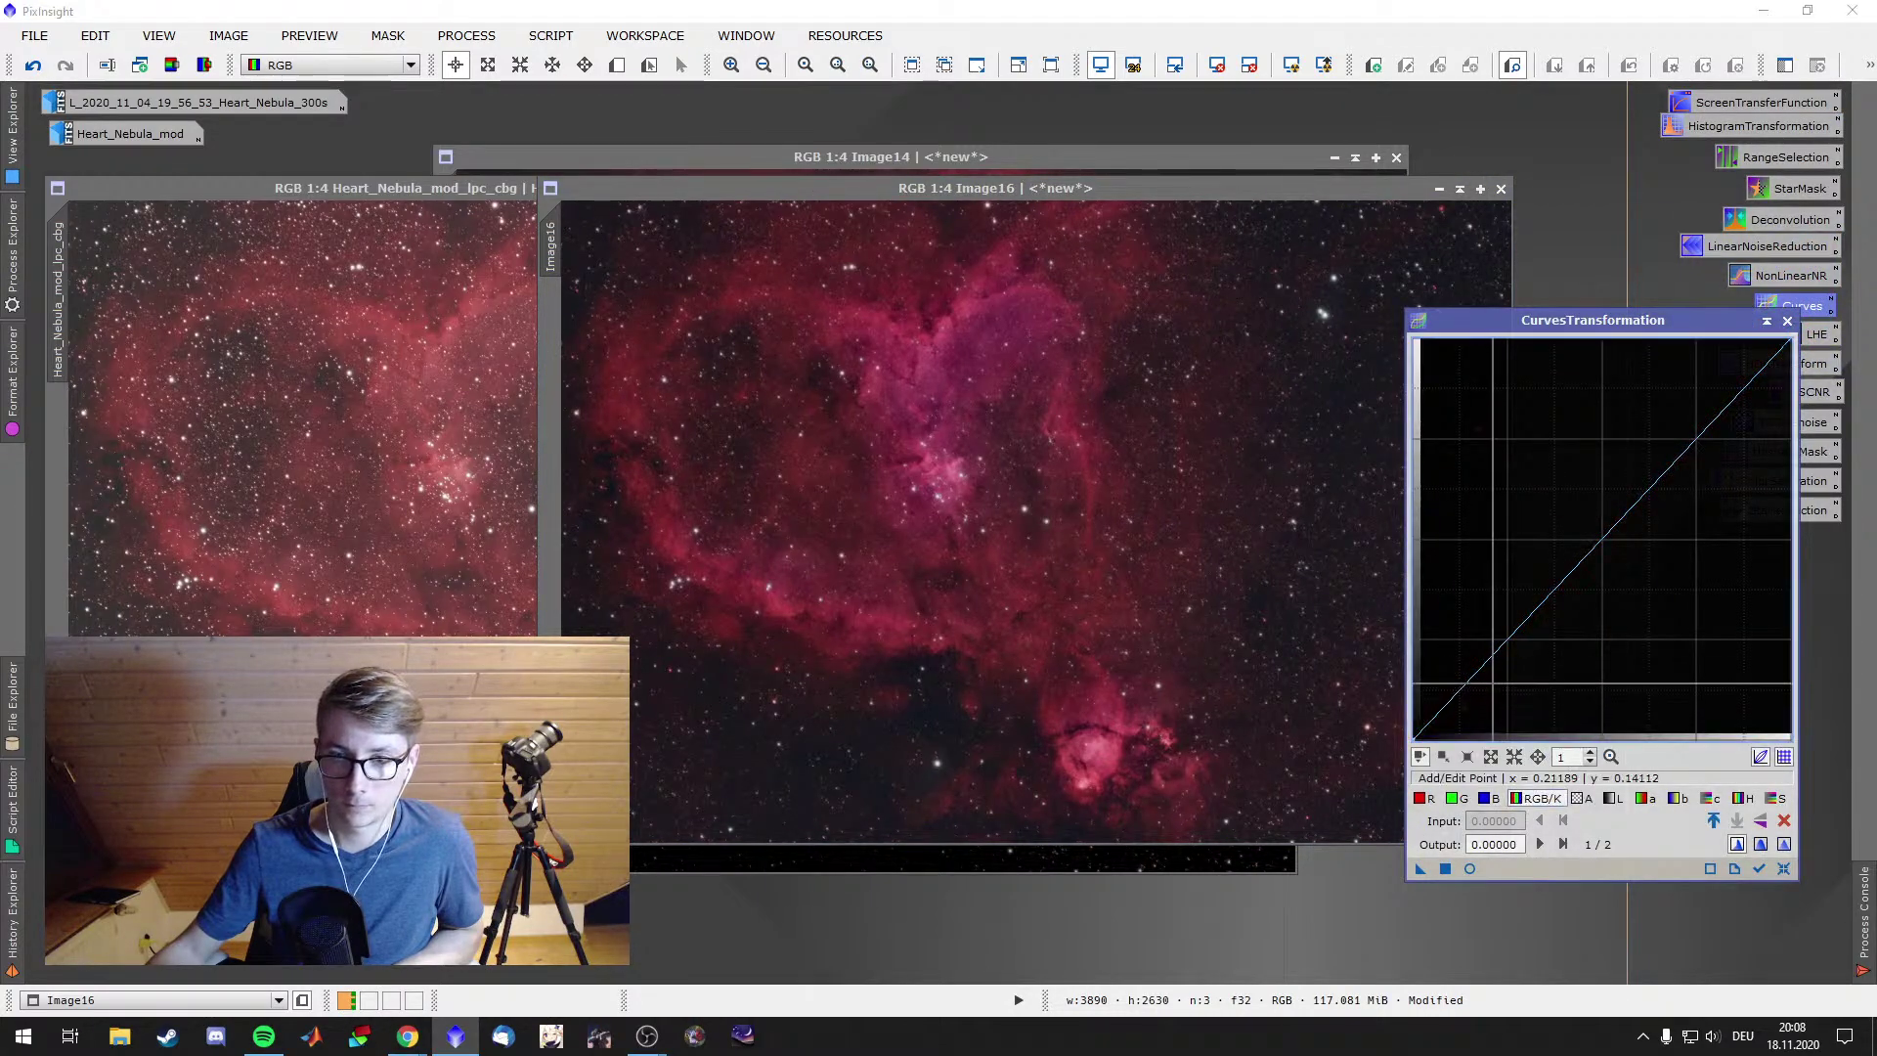
{"action": "left_click", "coordinate": [1491, 667]}
{"action": "left_click", "coordinate": [1601, 529]}
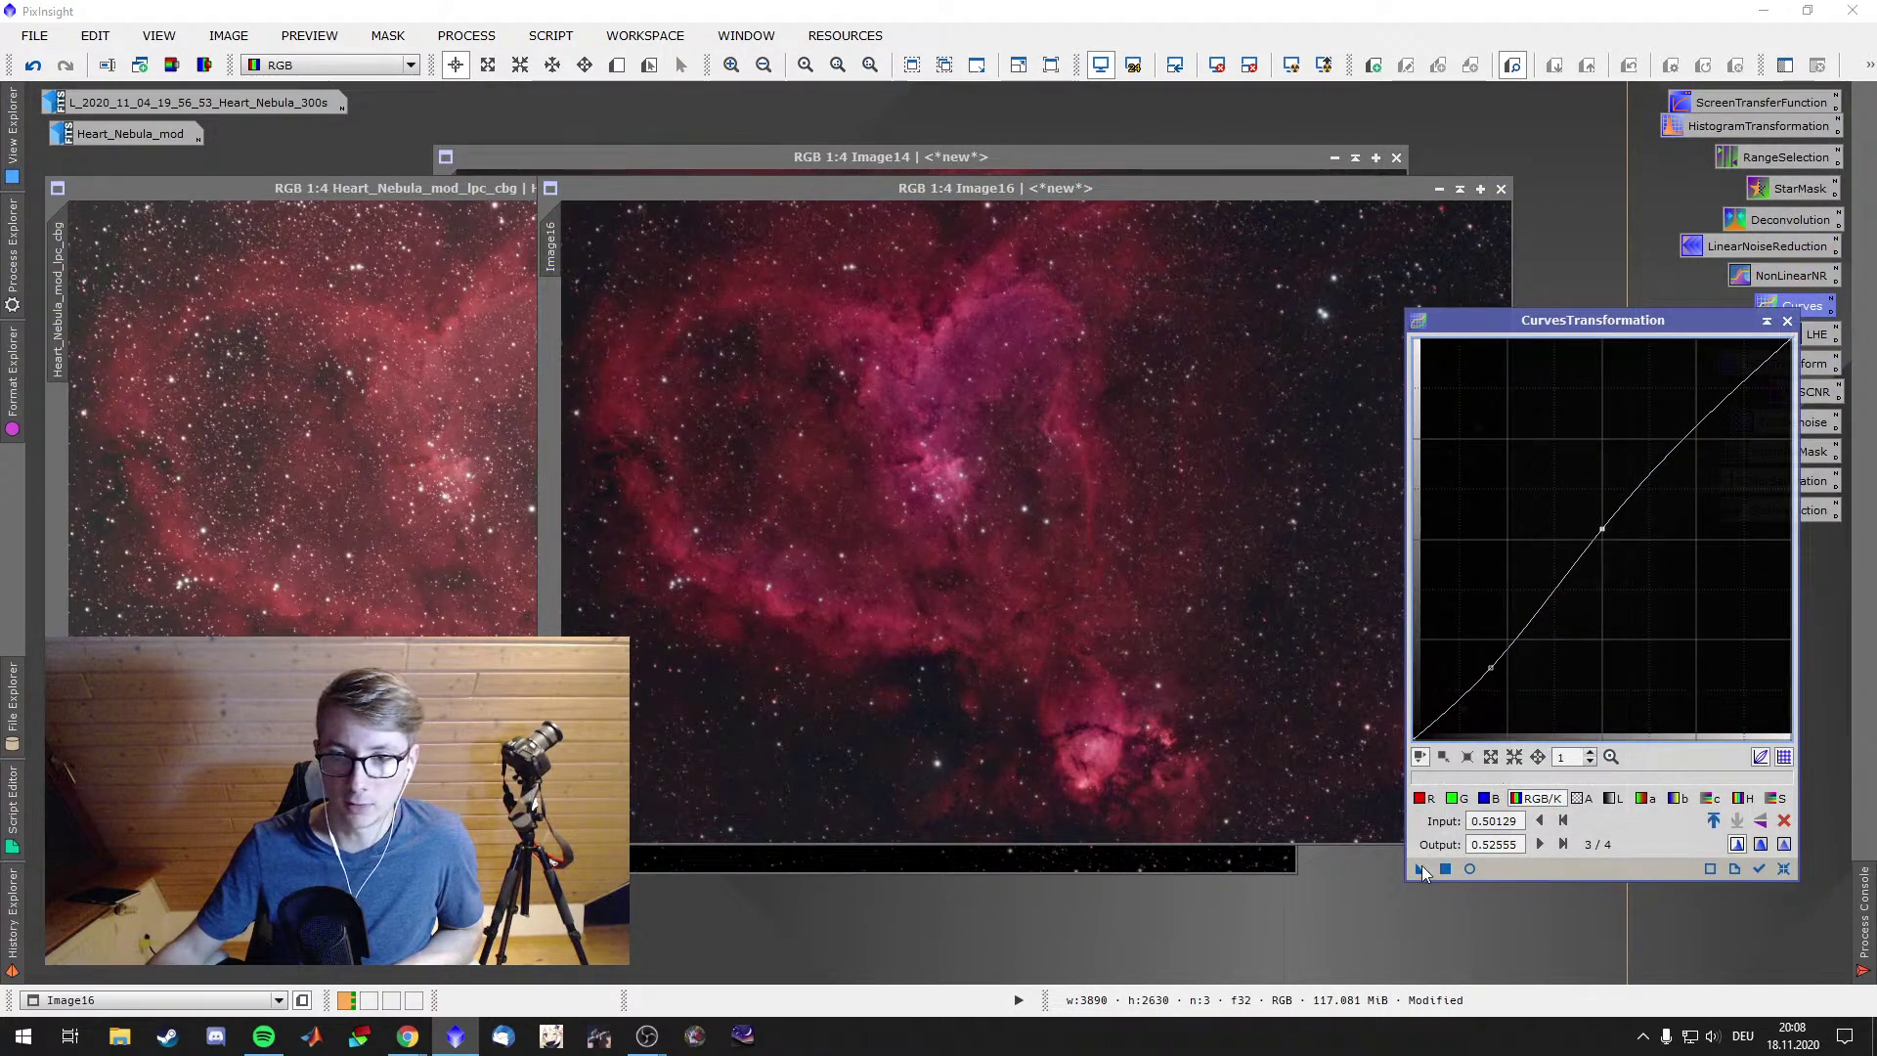
{"action": "left_click_drag", "start_coordinate": [1421, 868], "coordinate": [1163, 634]}
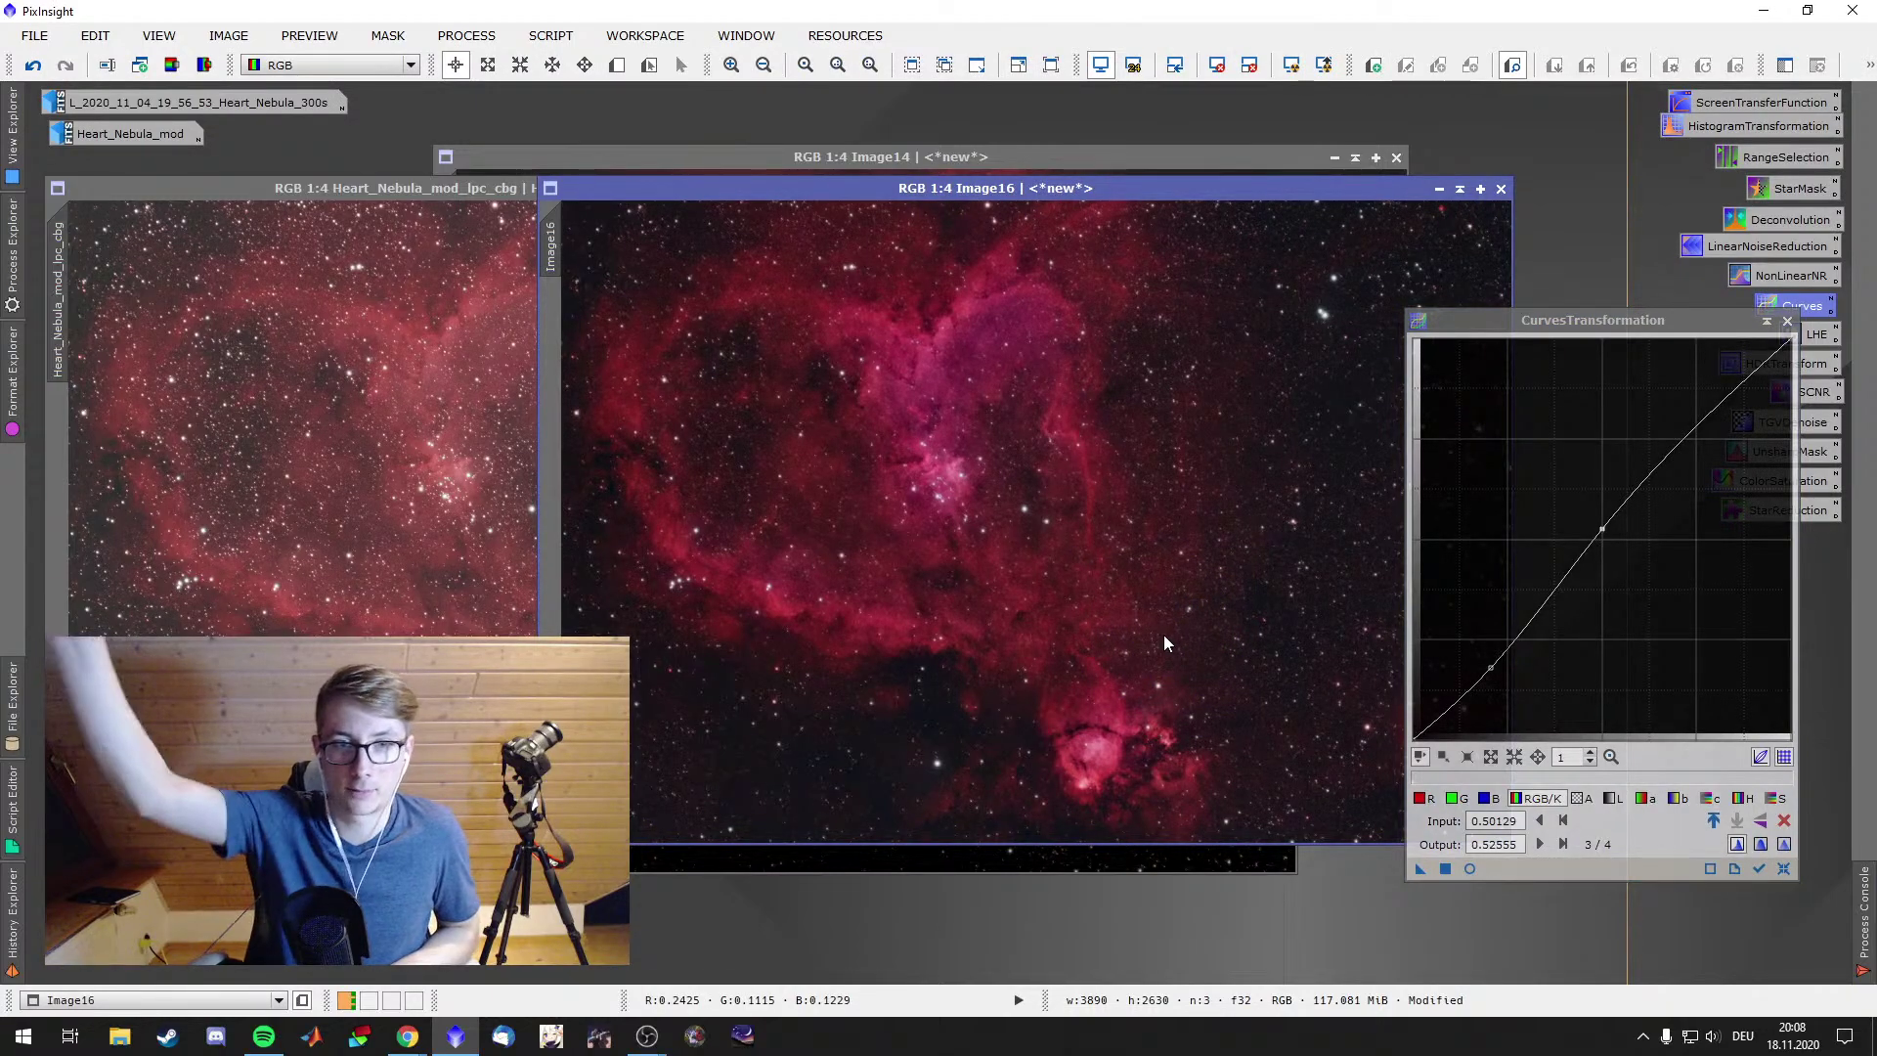
{"action": "right_click", "coordinate": [1164, 642]}
{"action": "key", "text": "Escape"}
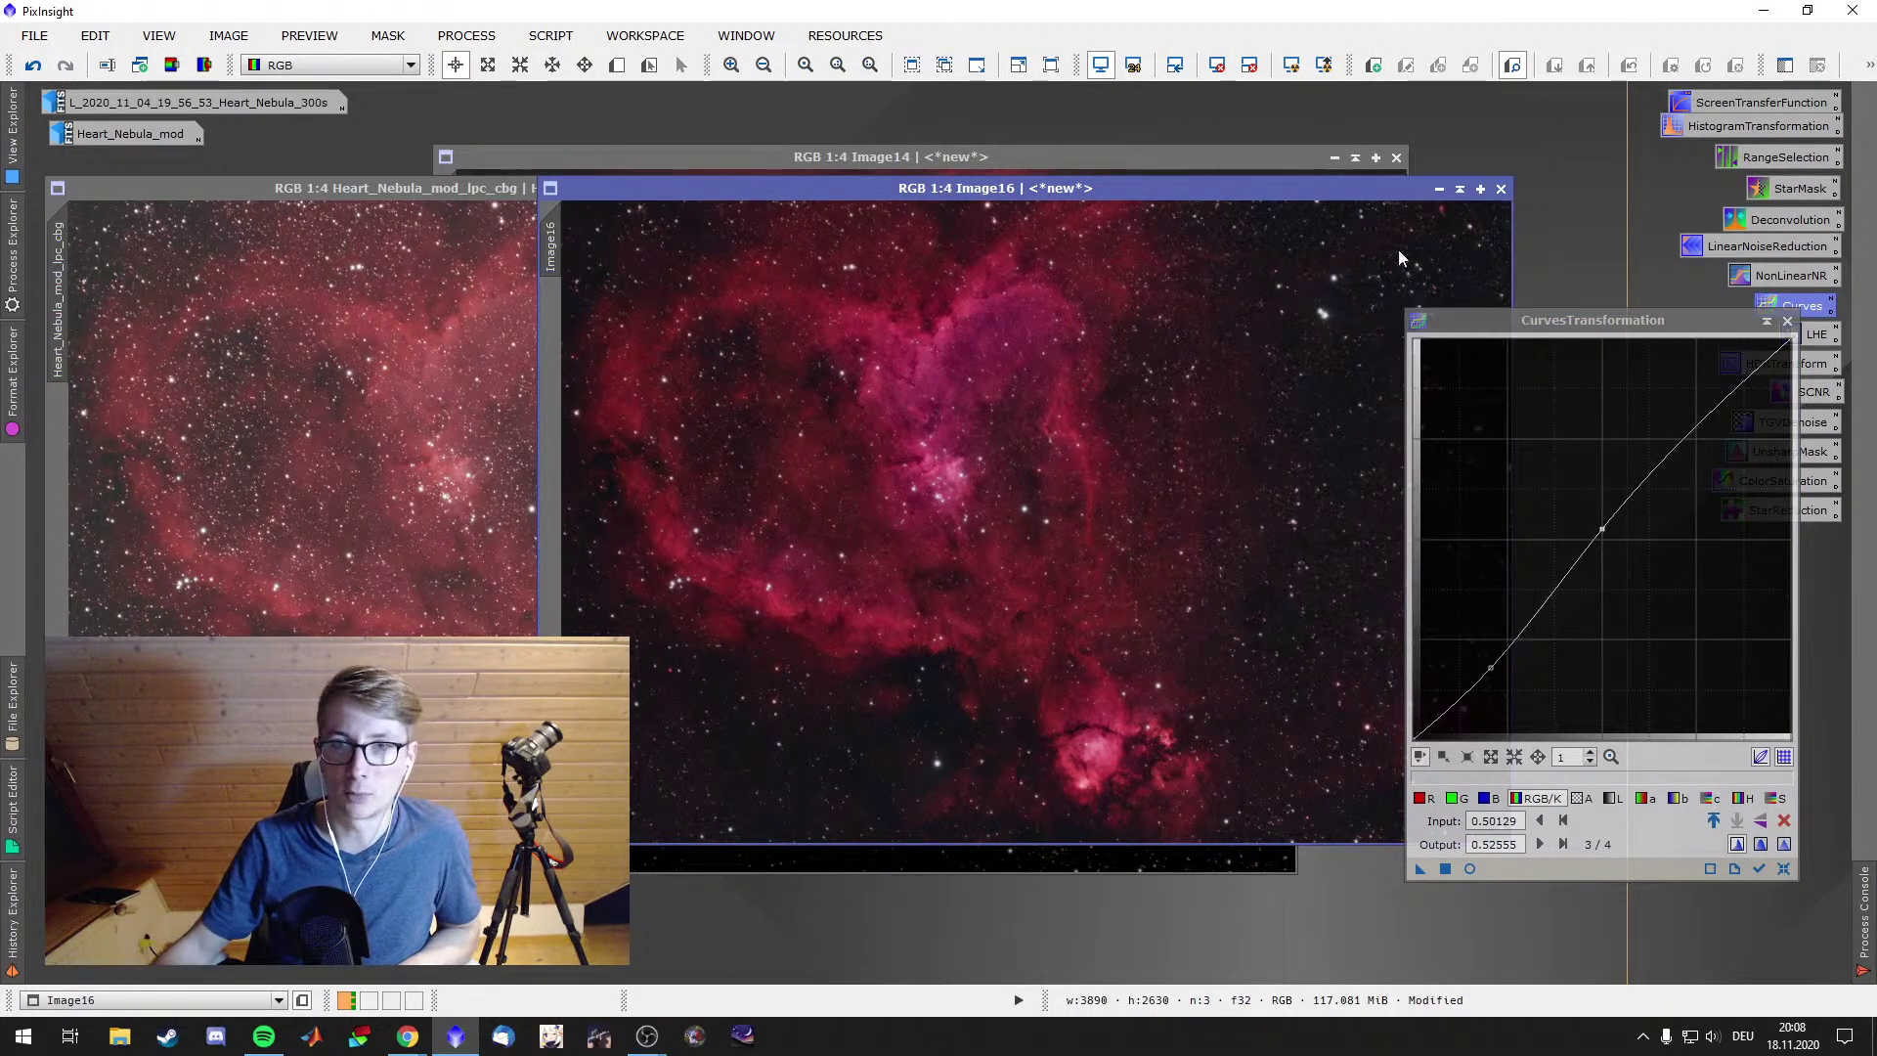
Try a gentler S-curve with the shadow point at input 0.20672, output 0.19465, and reset the curve
{"action": "left_click", "coordinate": [1492, 669]}
{"action": "left_click_drag", "start_coordinate": [1492, 670], "coordinate": [1491, 662]}
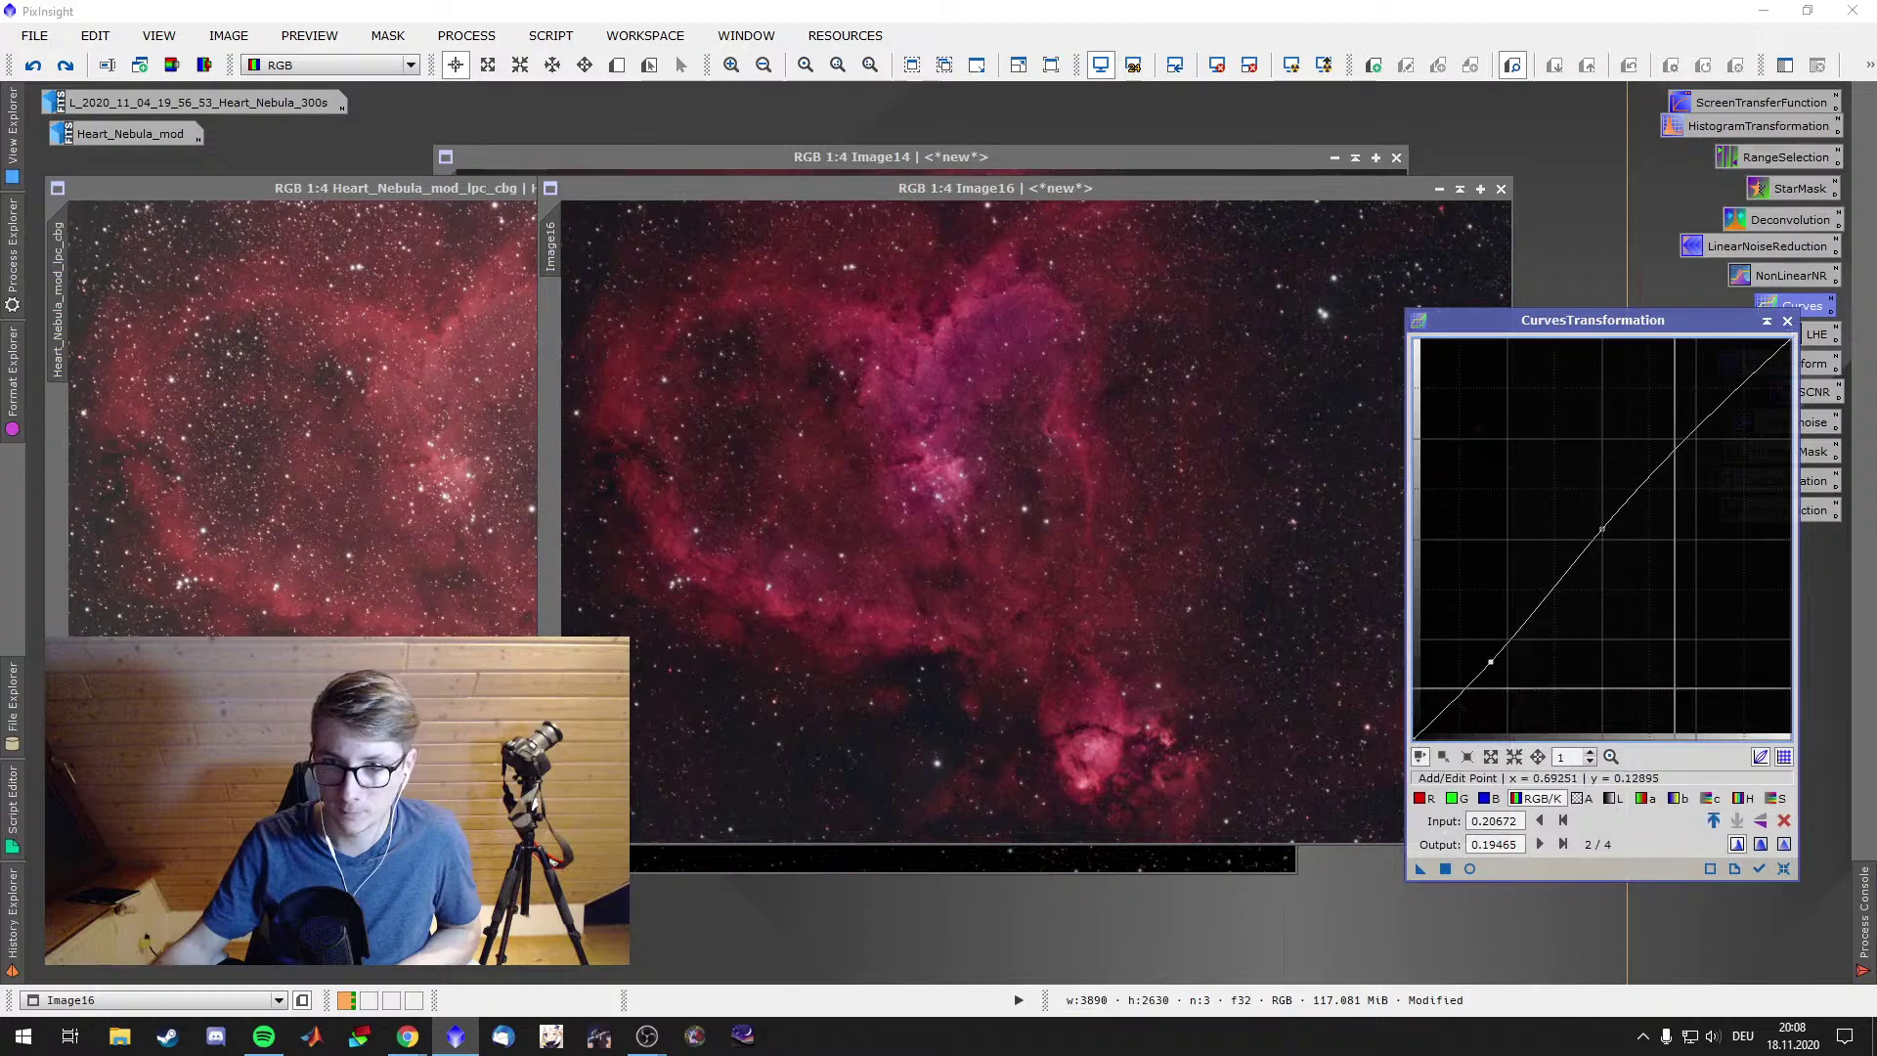
{"action": "left_click", "coordinate": [1785, 869]}
Brighten the combined image with RGB/K curve points 0.40310 to 0.47202 and 0.11628 to 0.12165, and close CurvesTransformation
{"action": "left_click_drag", "start_coordinate": [1566, 580], "coordinate": [1566, 550]}
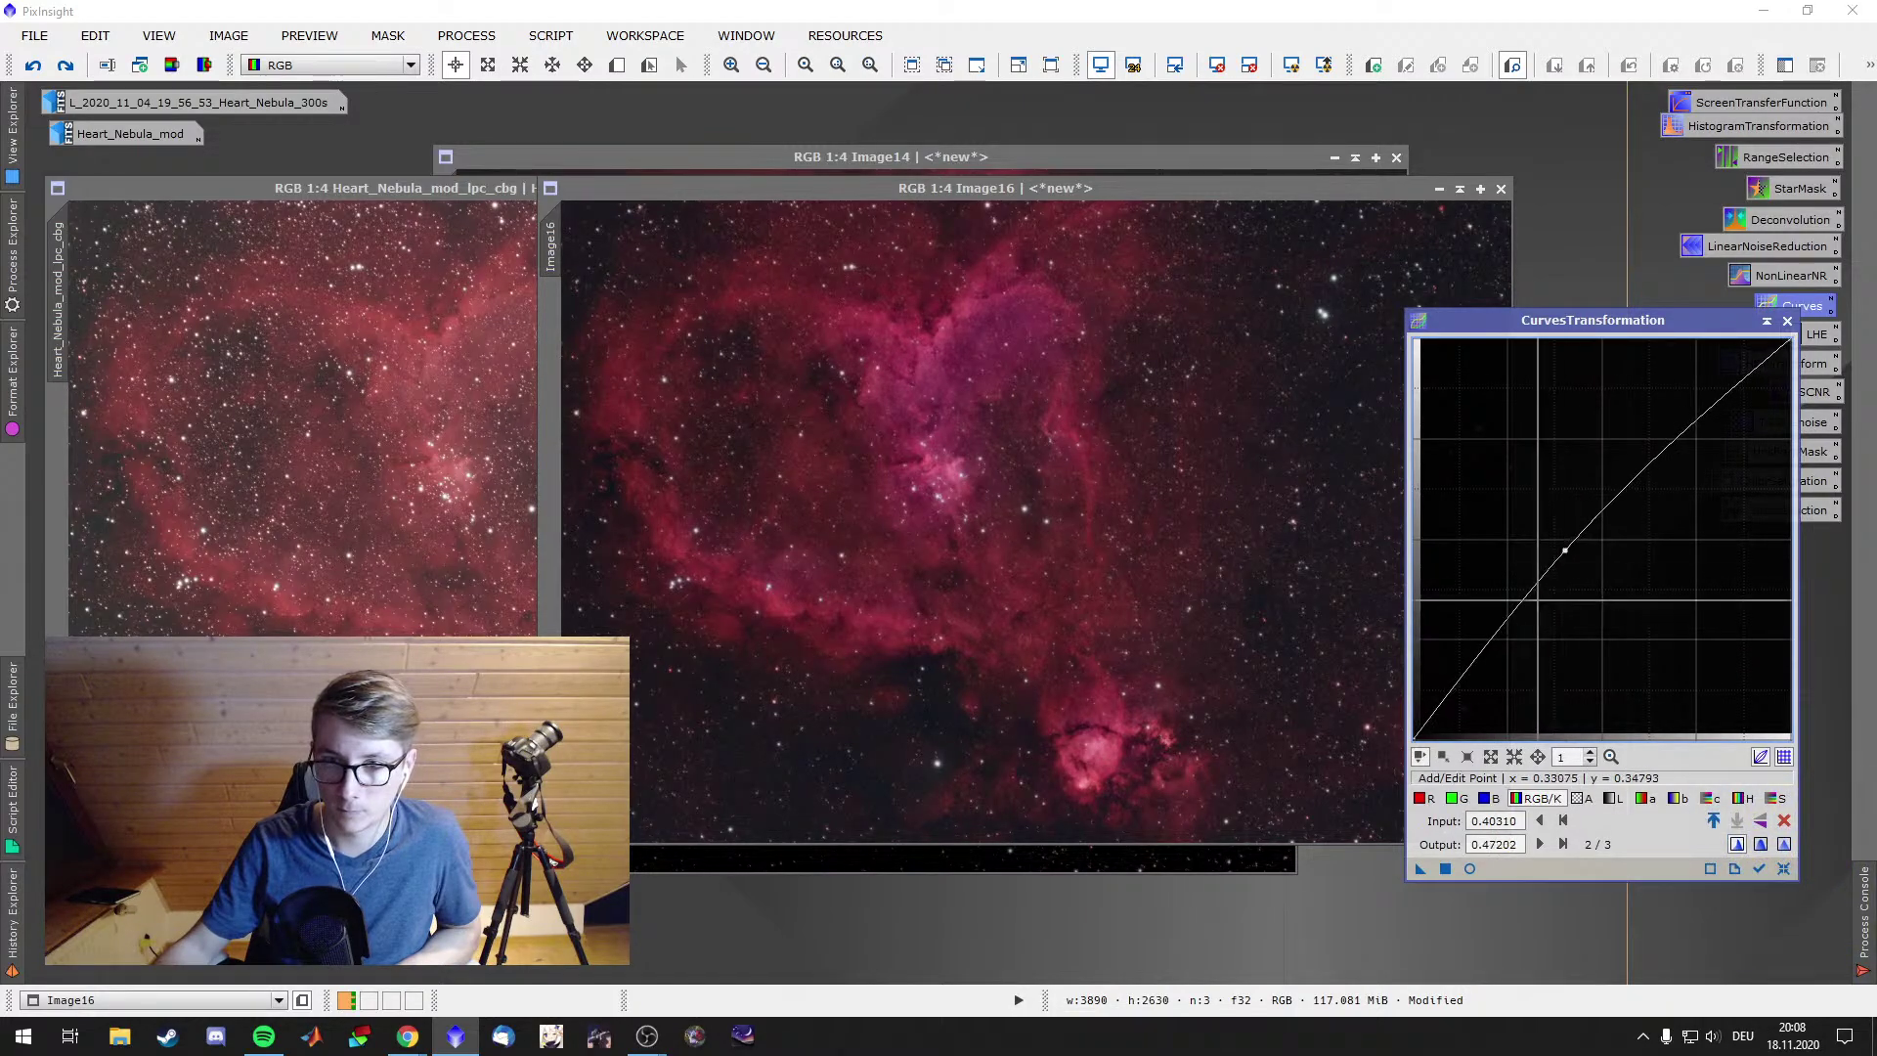
{"action": "left_click", "coordinate": [1456, 691]}
{"action": "left_click", "coordinate": [1130, 657]}
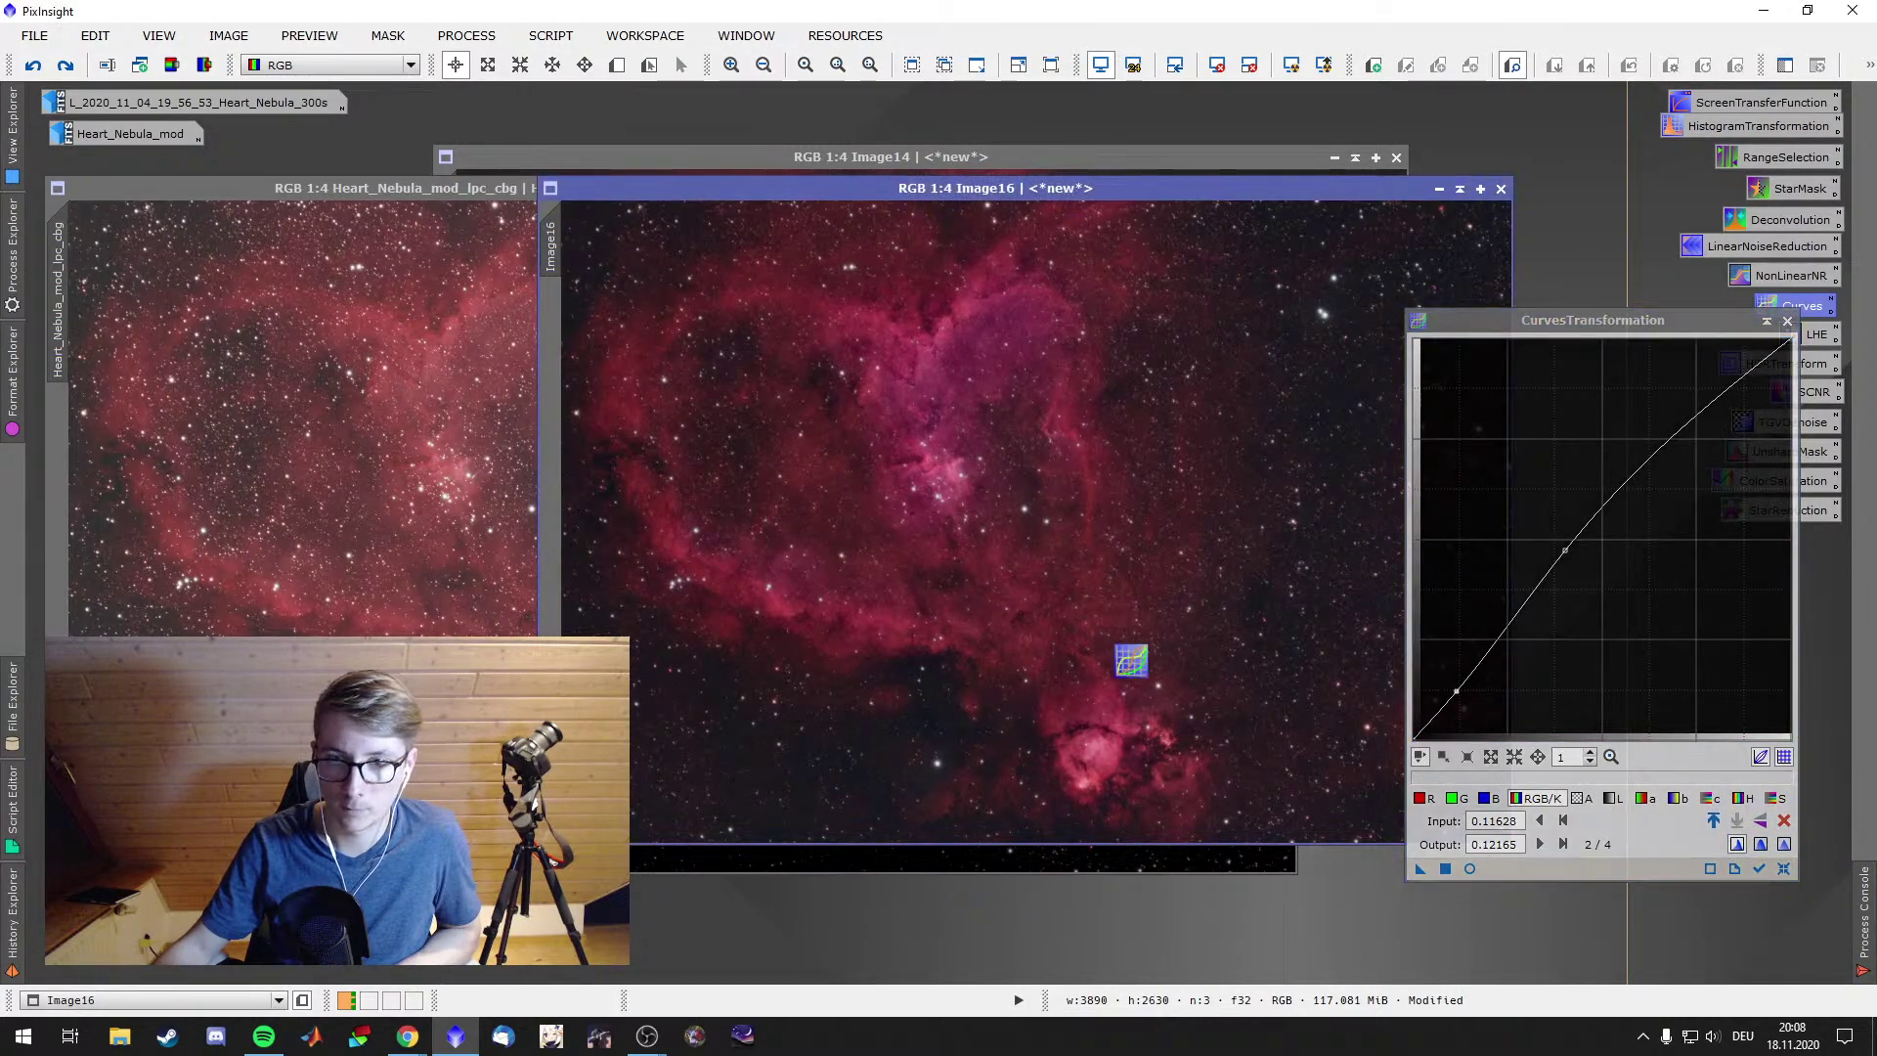
{"action": "left_click", "coordinate": [1787, 321]}
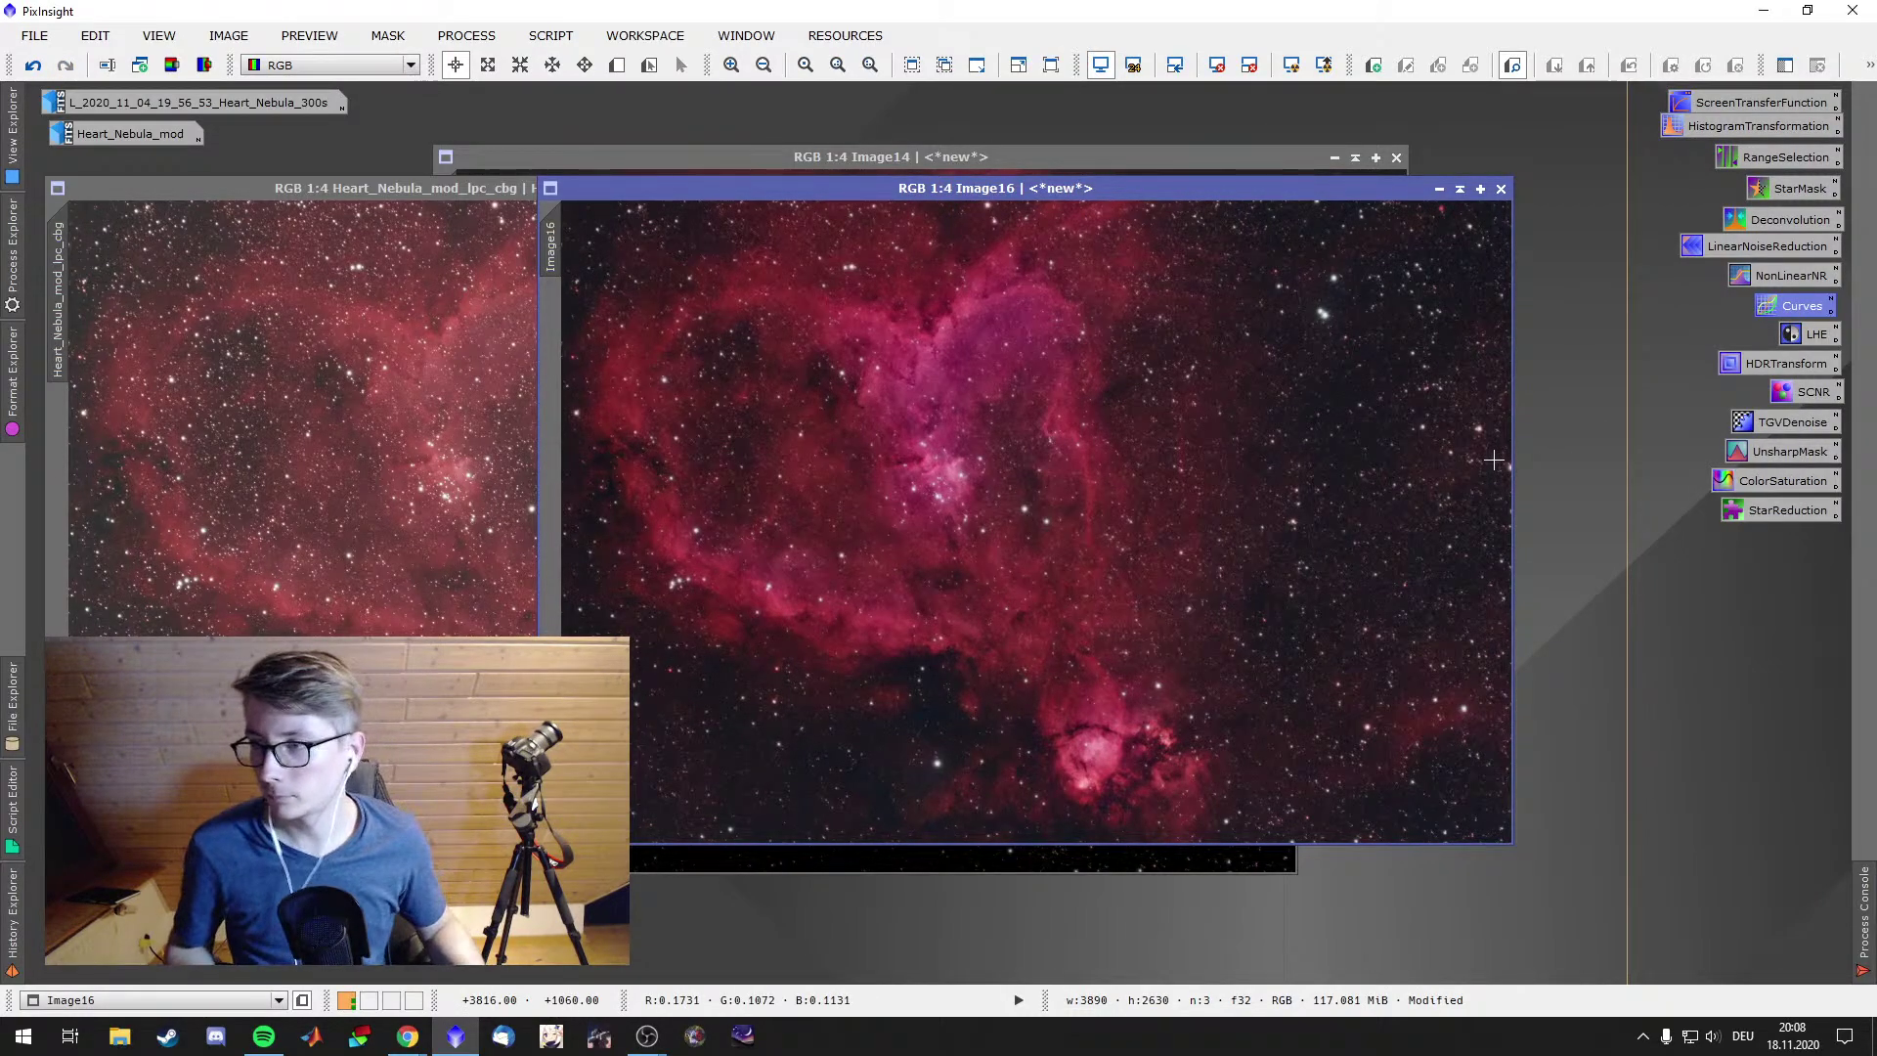
Browse the previous Heart Nebula edits and open Heart Nebula [2020] Run 2.jpg for comparison
{"action": "key", "text": "alt+Tab"}
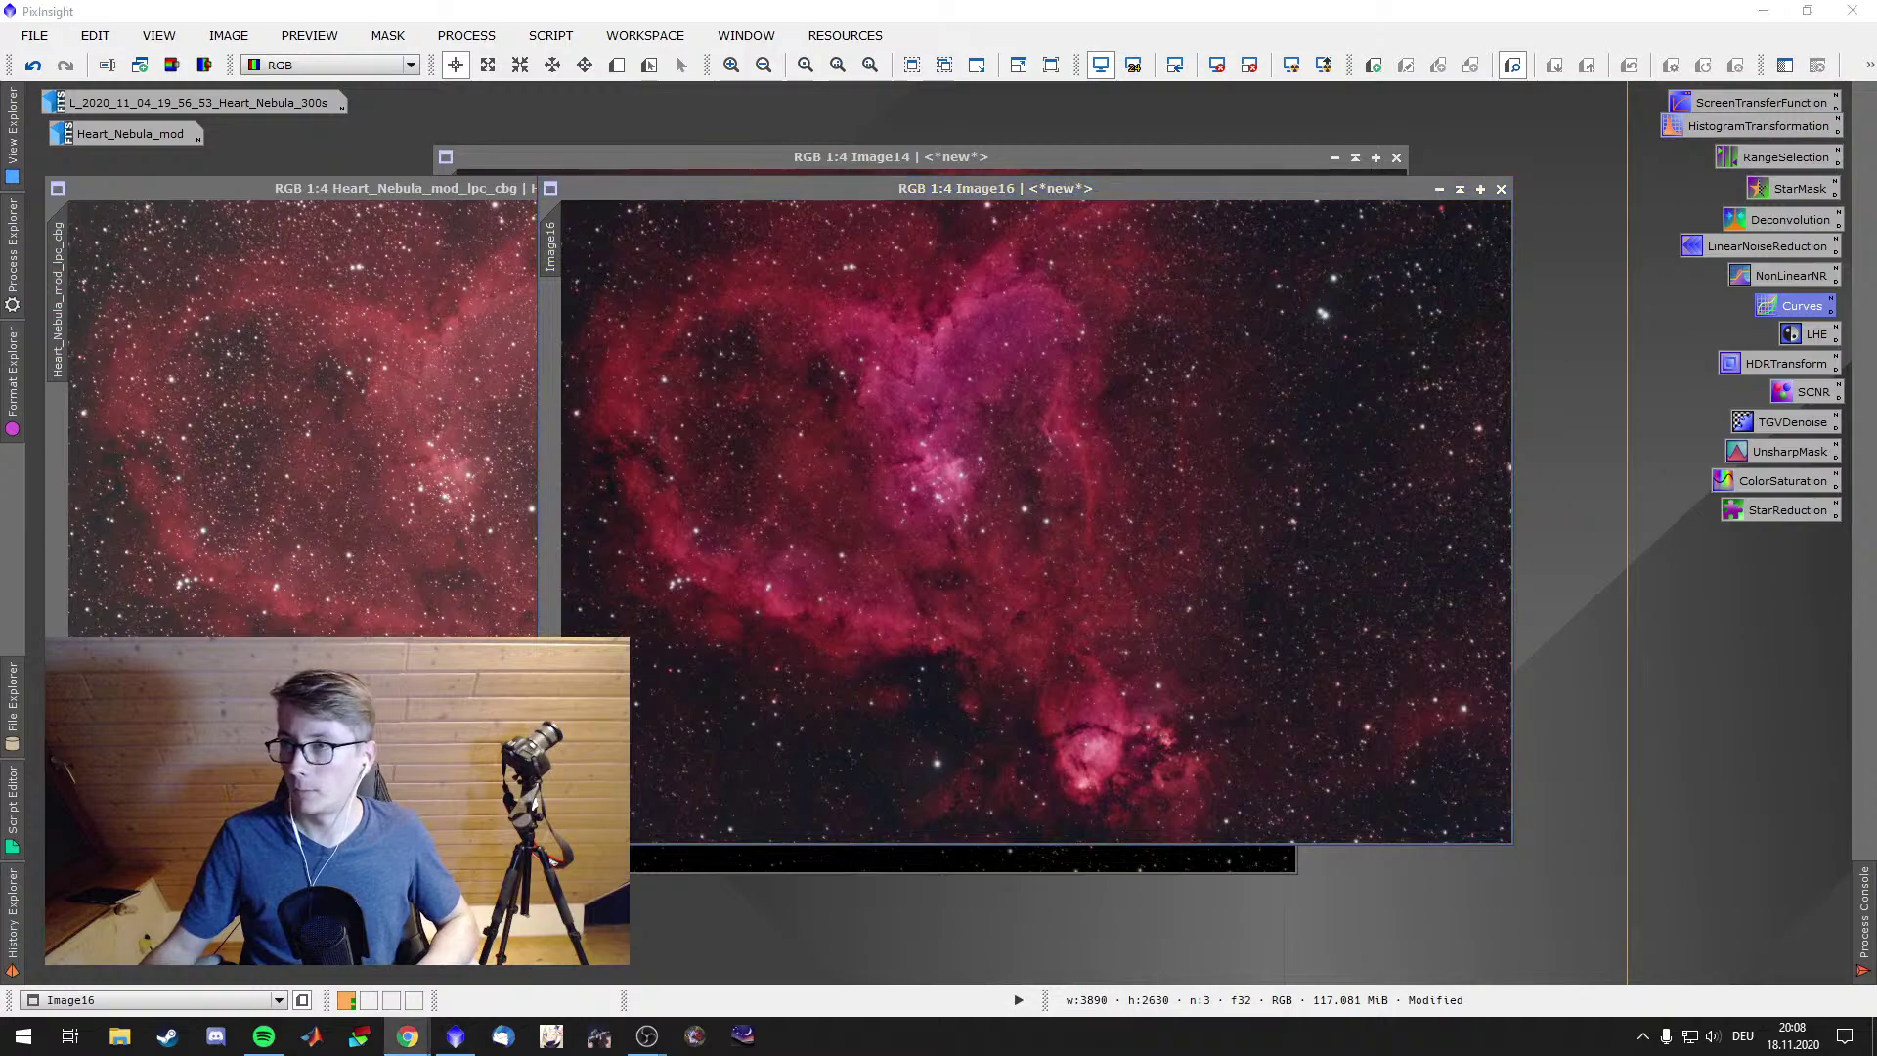
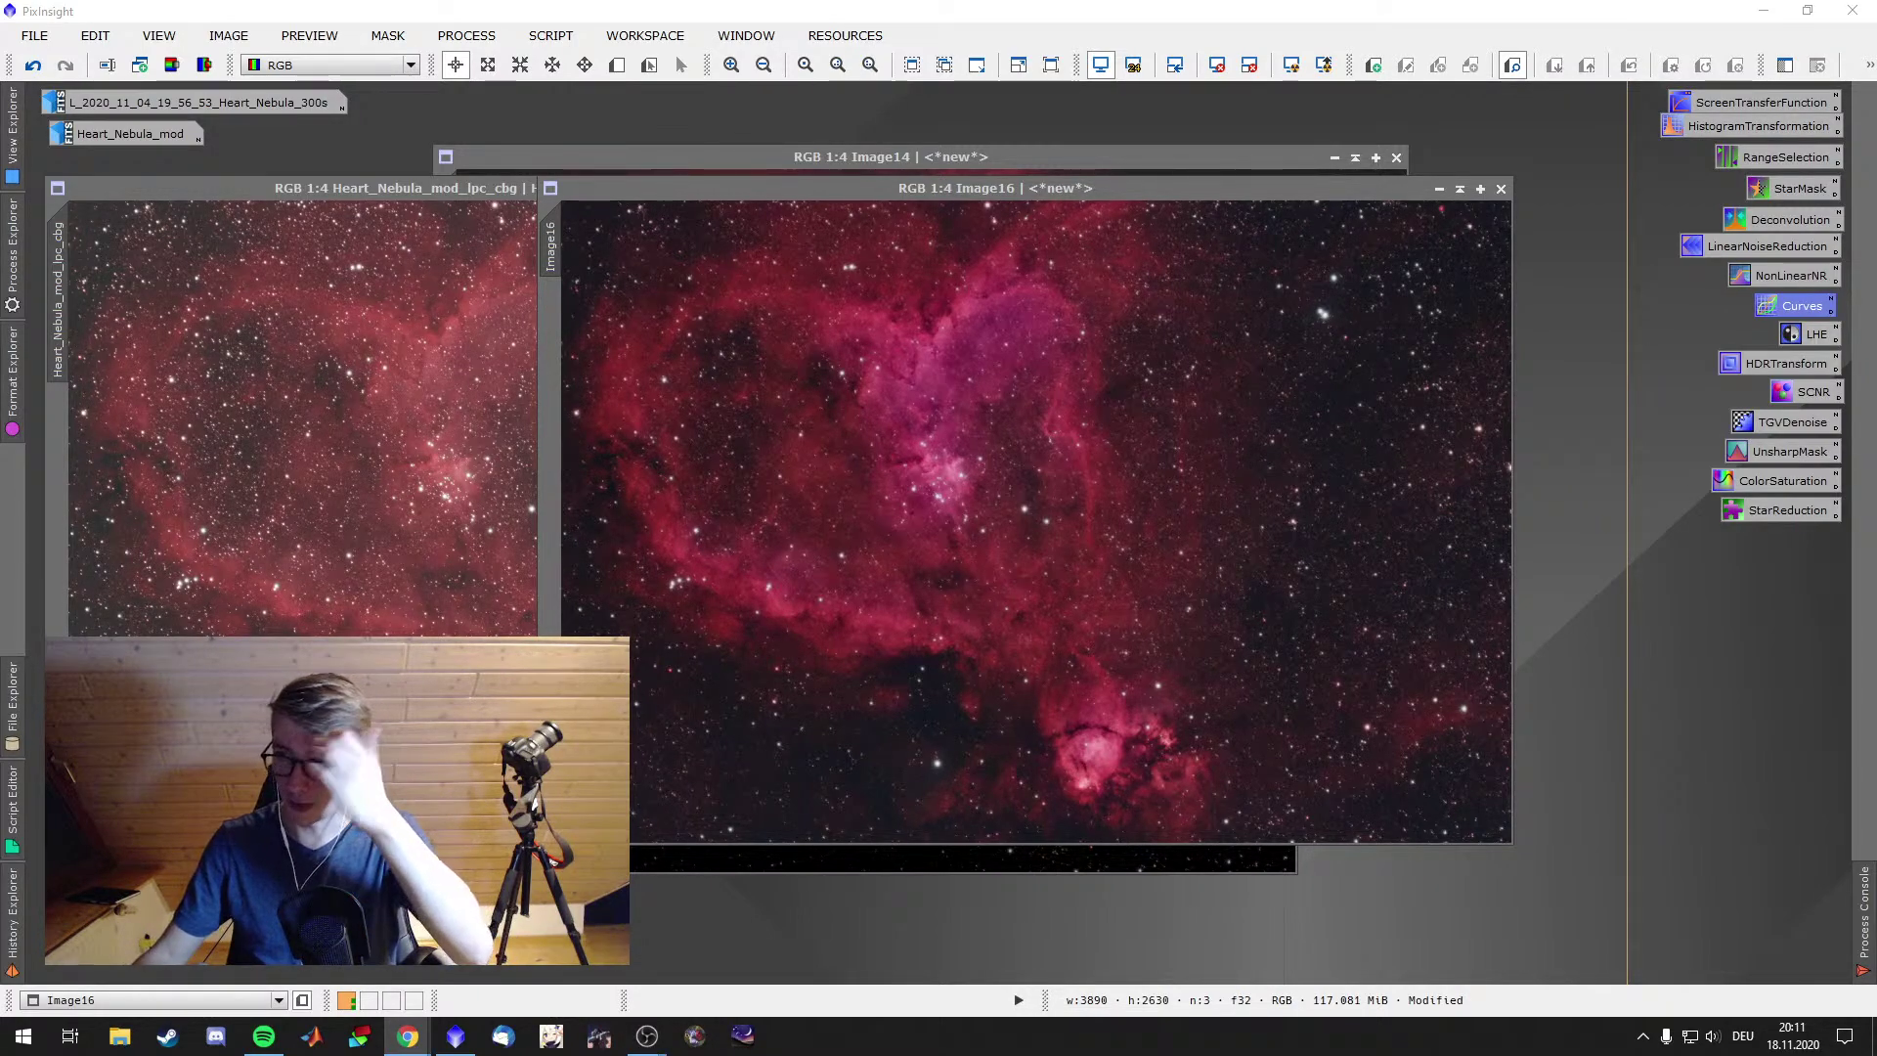
{"action": "double_click", "coordinate": [1553, 115]}
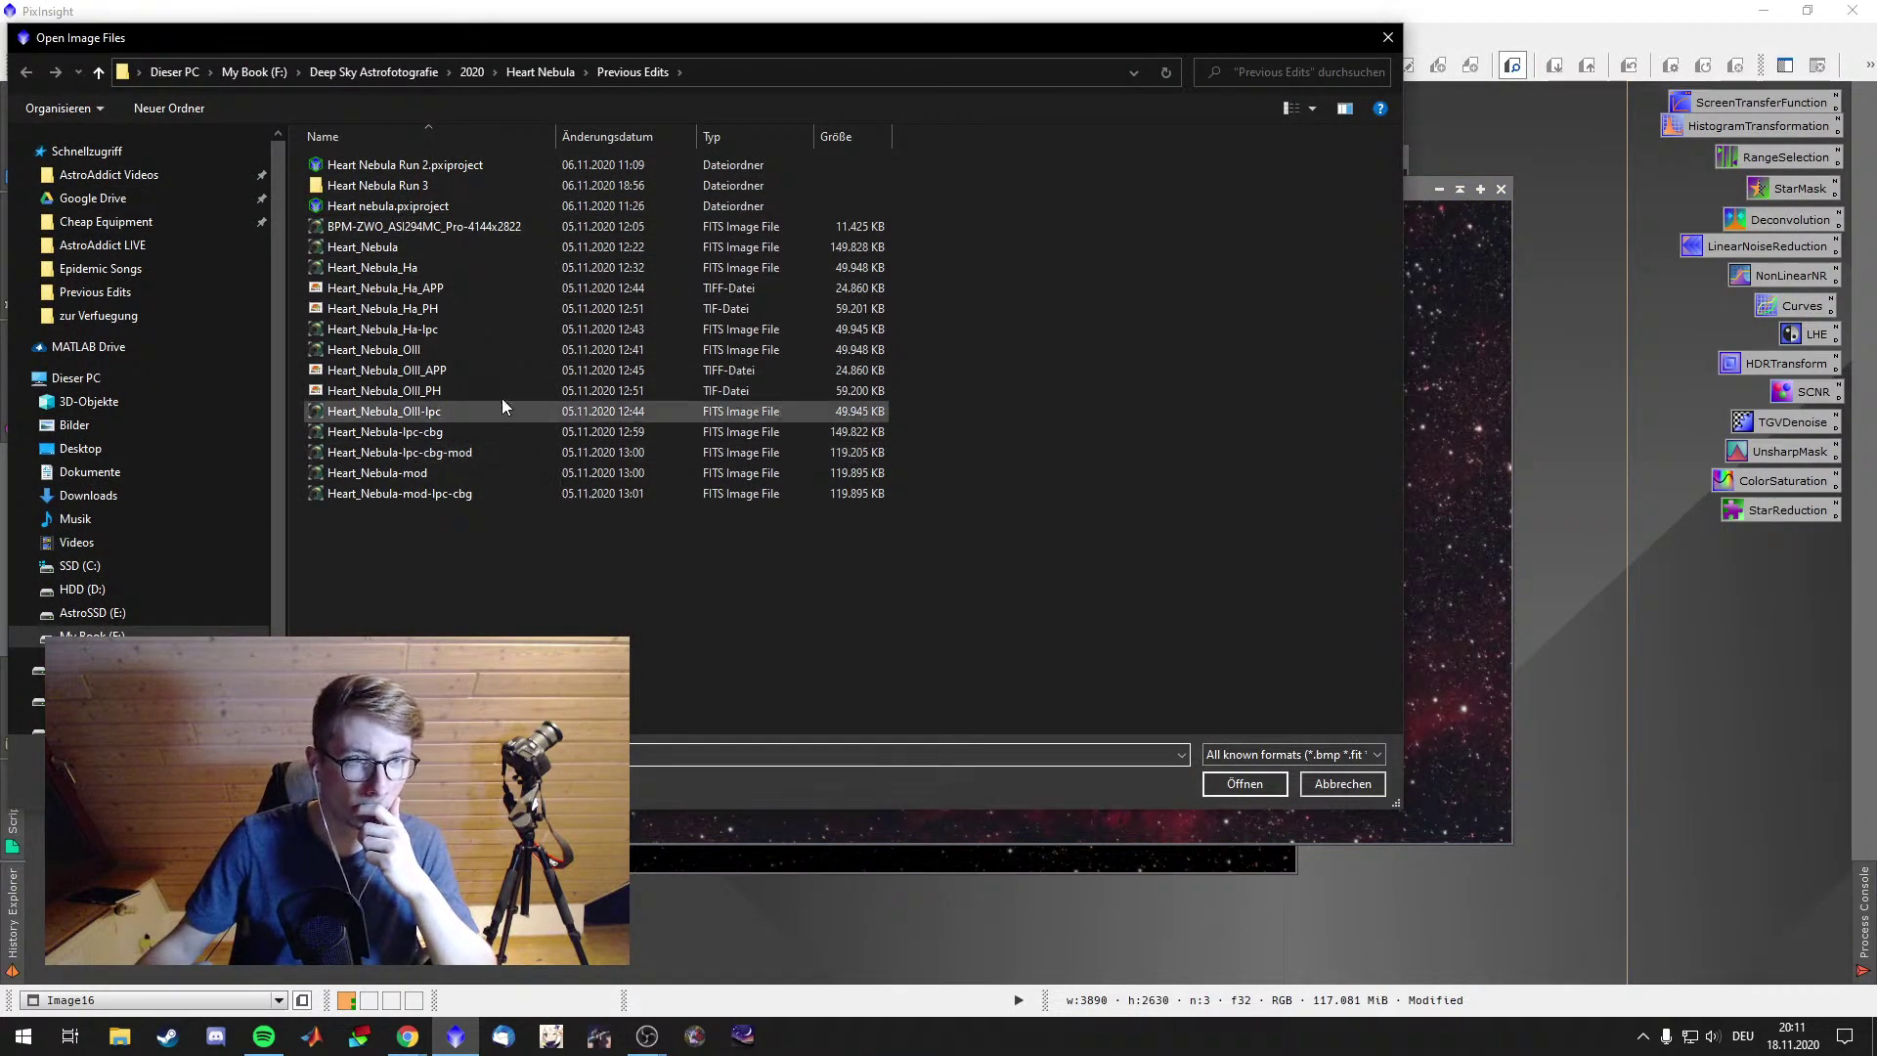
{"action": "double_click", "coordinate": [507, 186]}
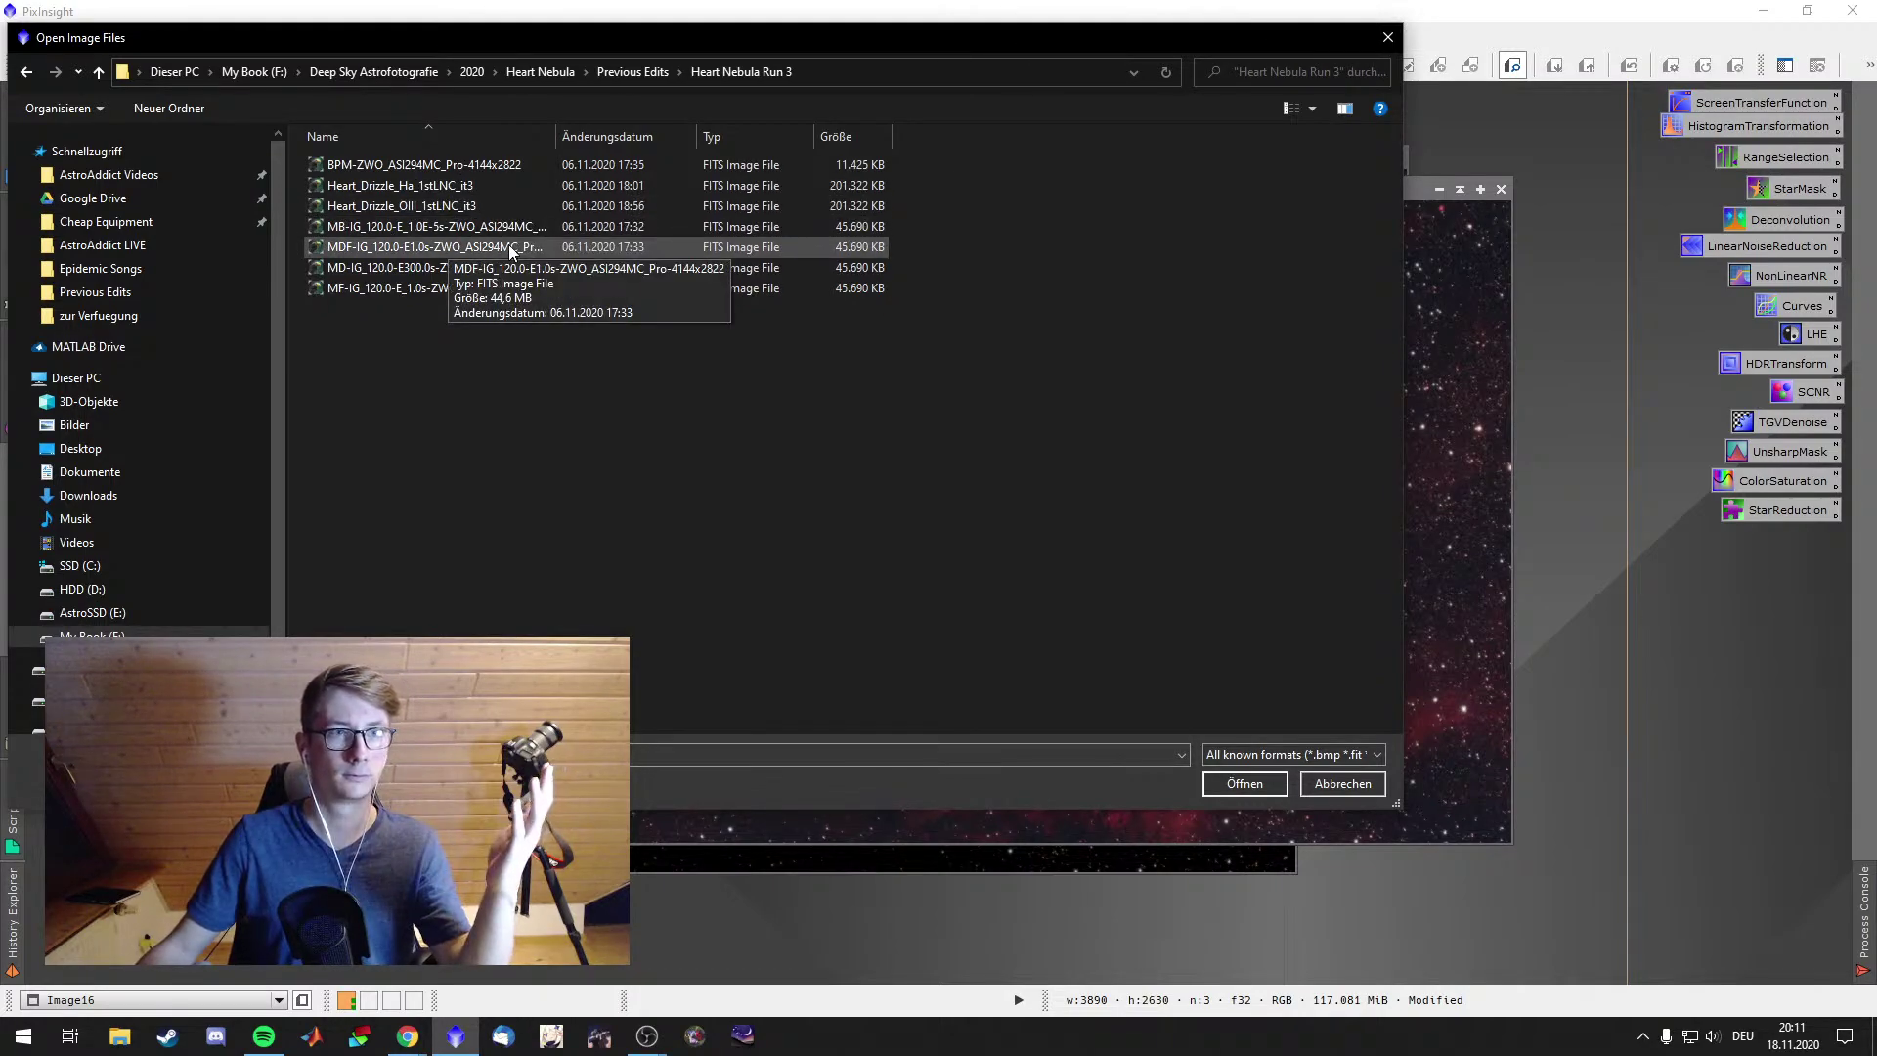
{"action": "left_click", "coordinate": [27, 74]}
{"action": "key", "text": "Escape"}
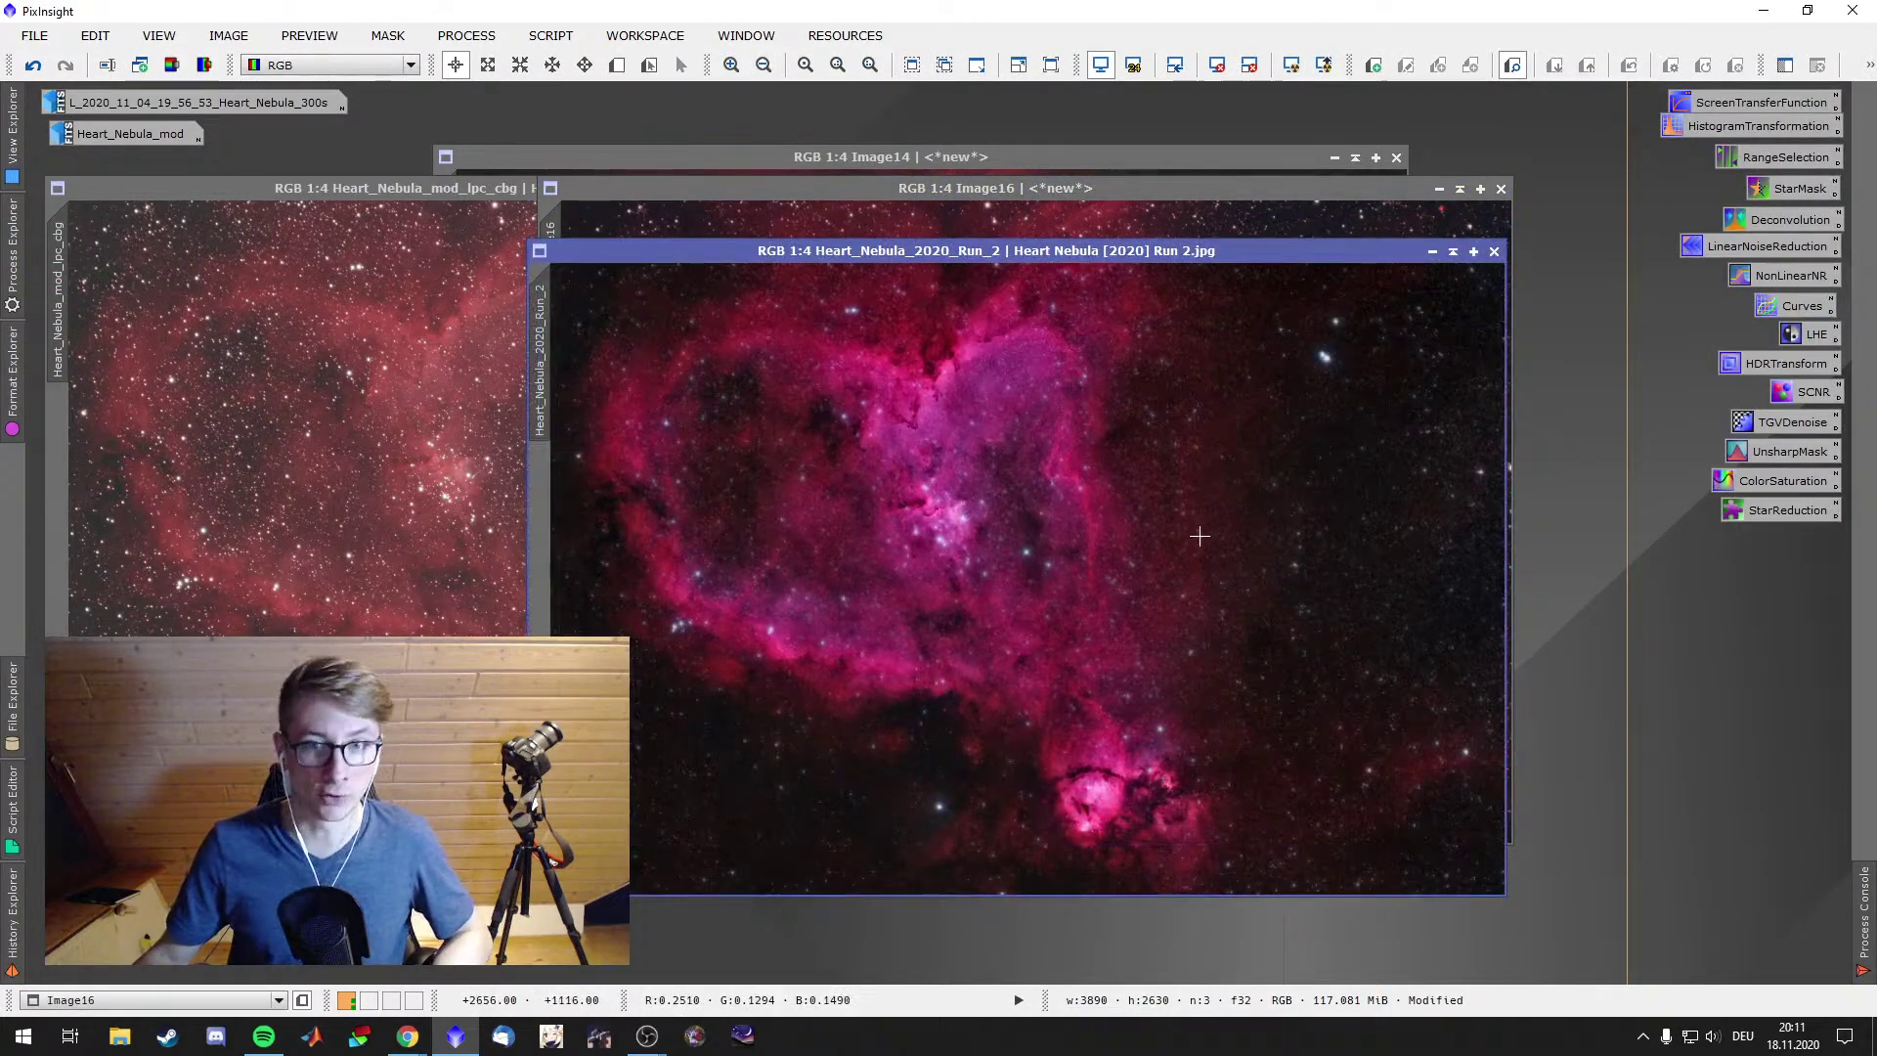
Examine the small stars and background detail around the nebula's right-hand rim in the Run 2 image
{"action": "scroll", "coordinate": [1205, 546], "scroll_direction": "up", "scroll_amount": 4}
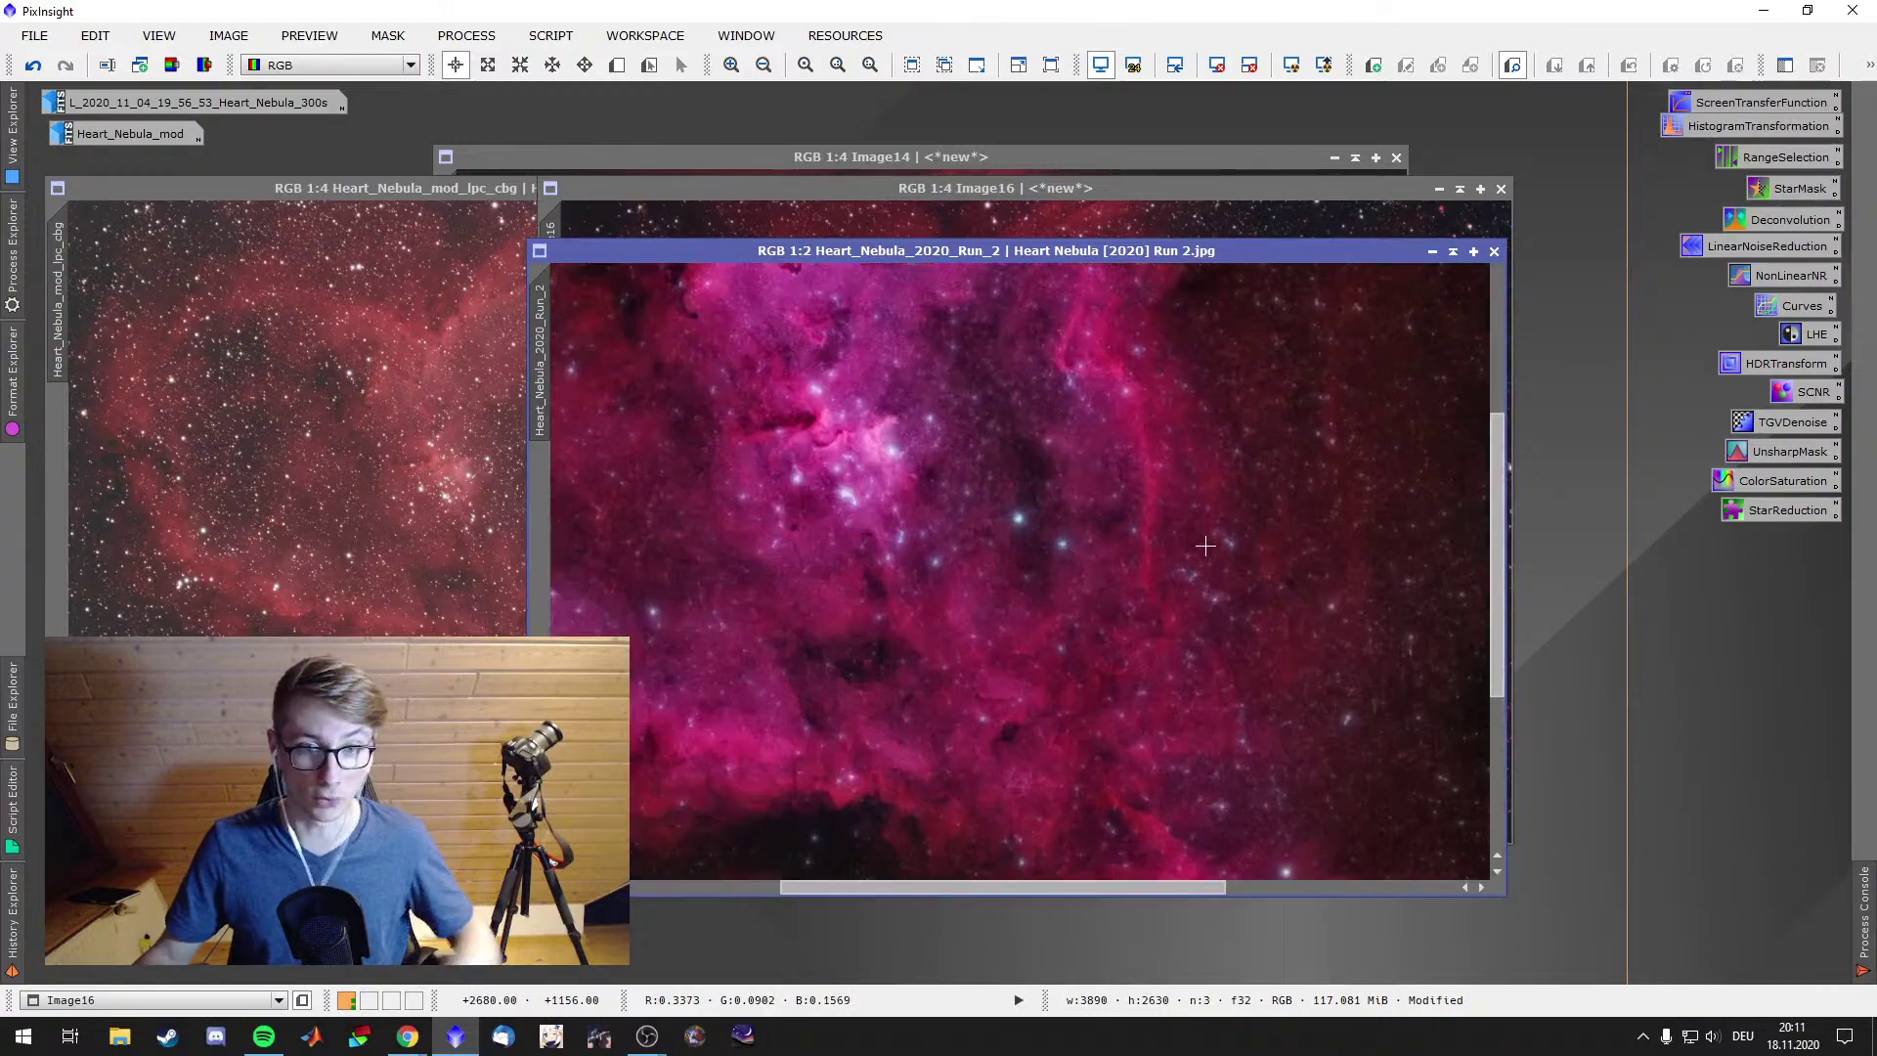
{"action": "scroll", "coordinate": [1158, 512], "scroll_direction": "up", "scroll_amount": 1}
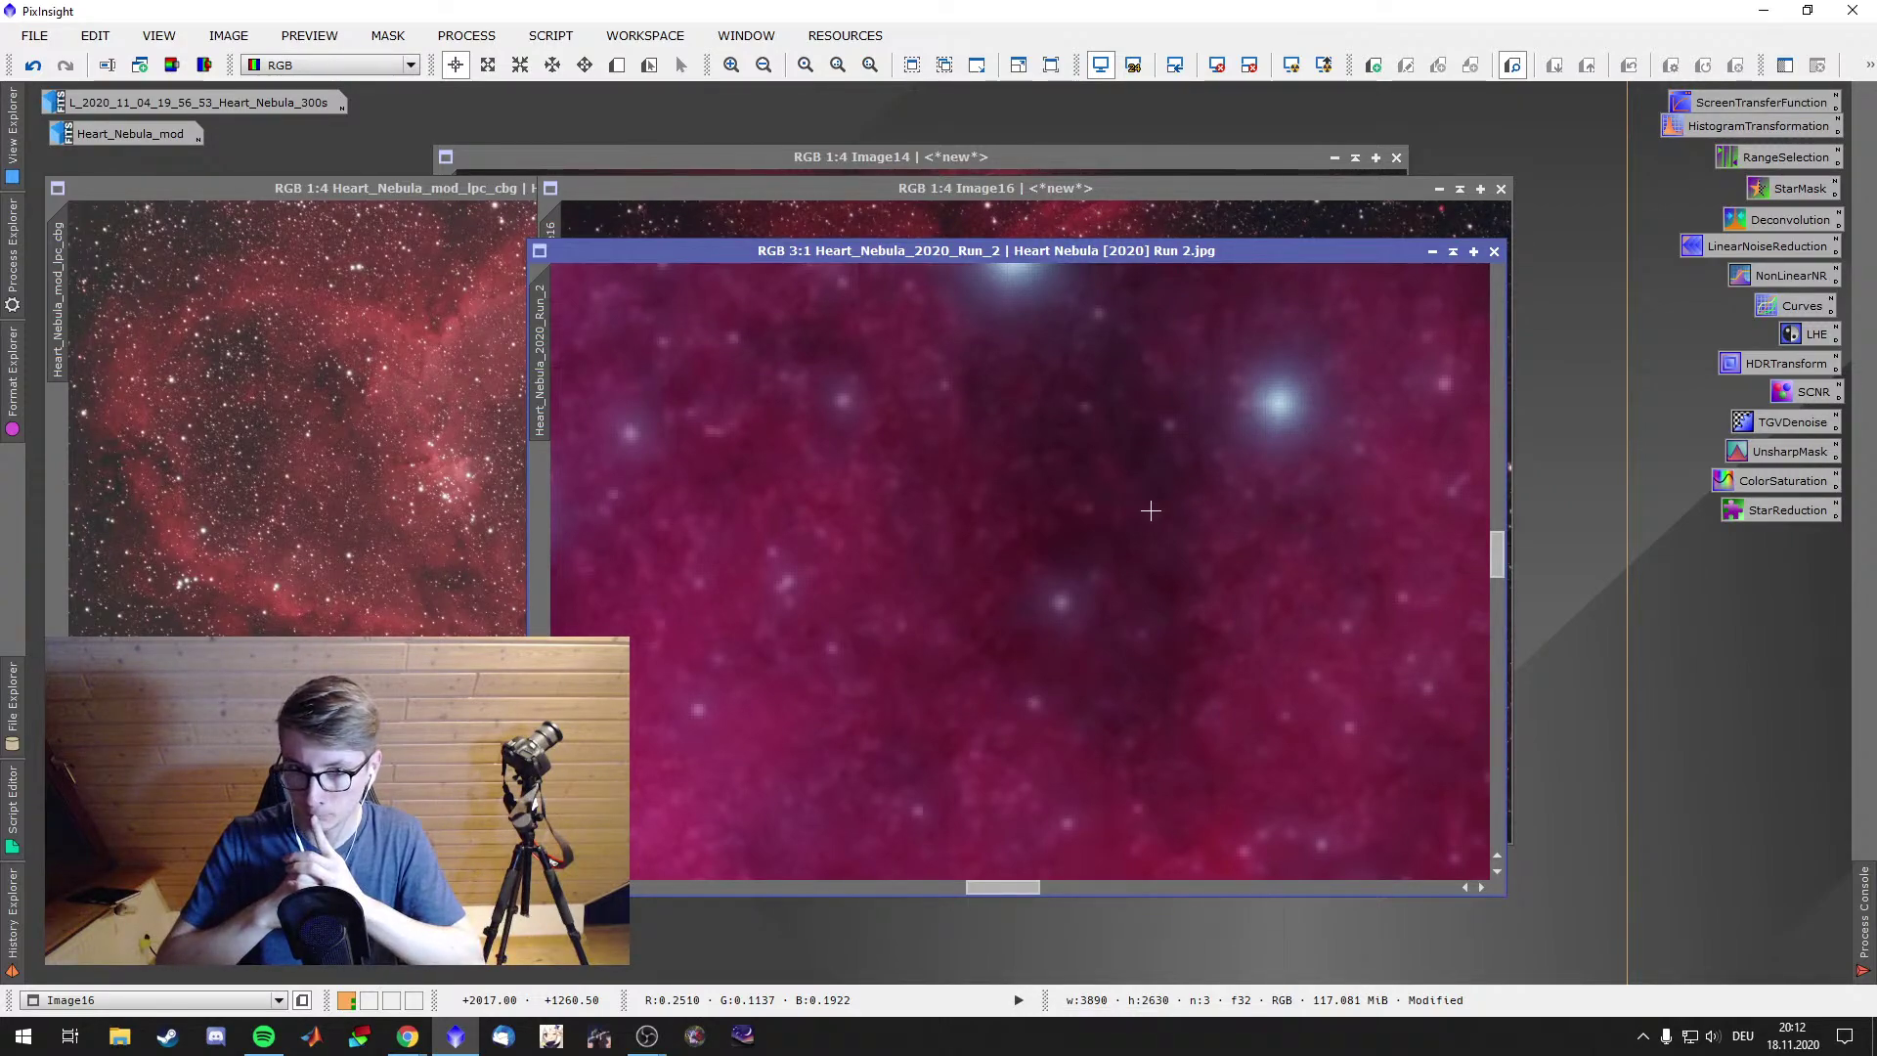
{"action": "key", "text": "space"}
{"action": "left_click_drag", "start_coordinate": [1186, 411], "coordinate": [983, 620]}
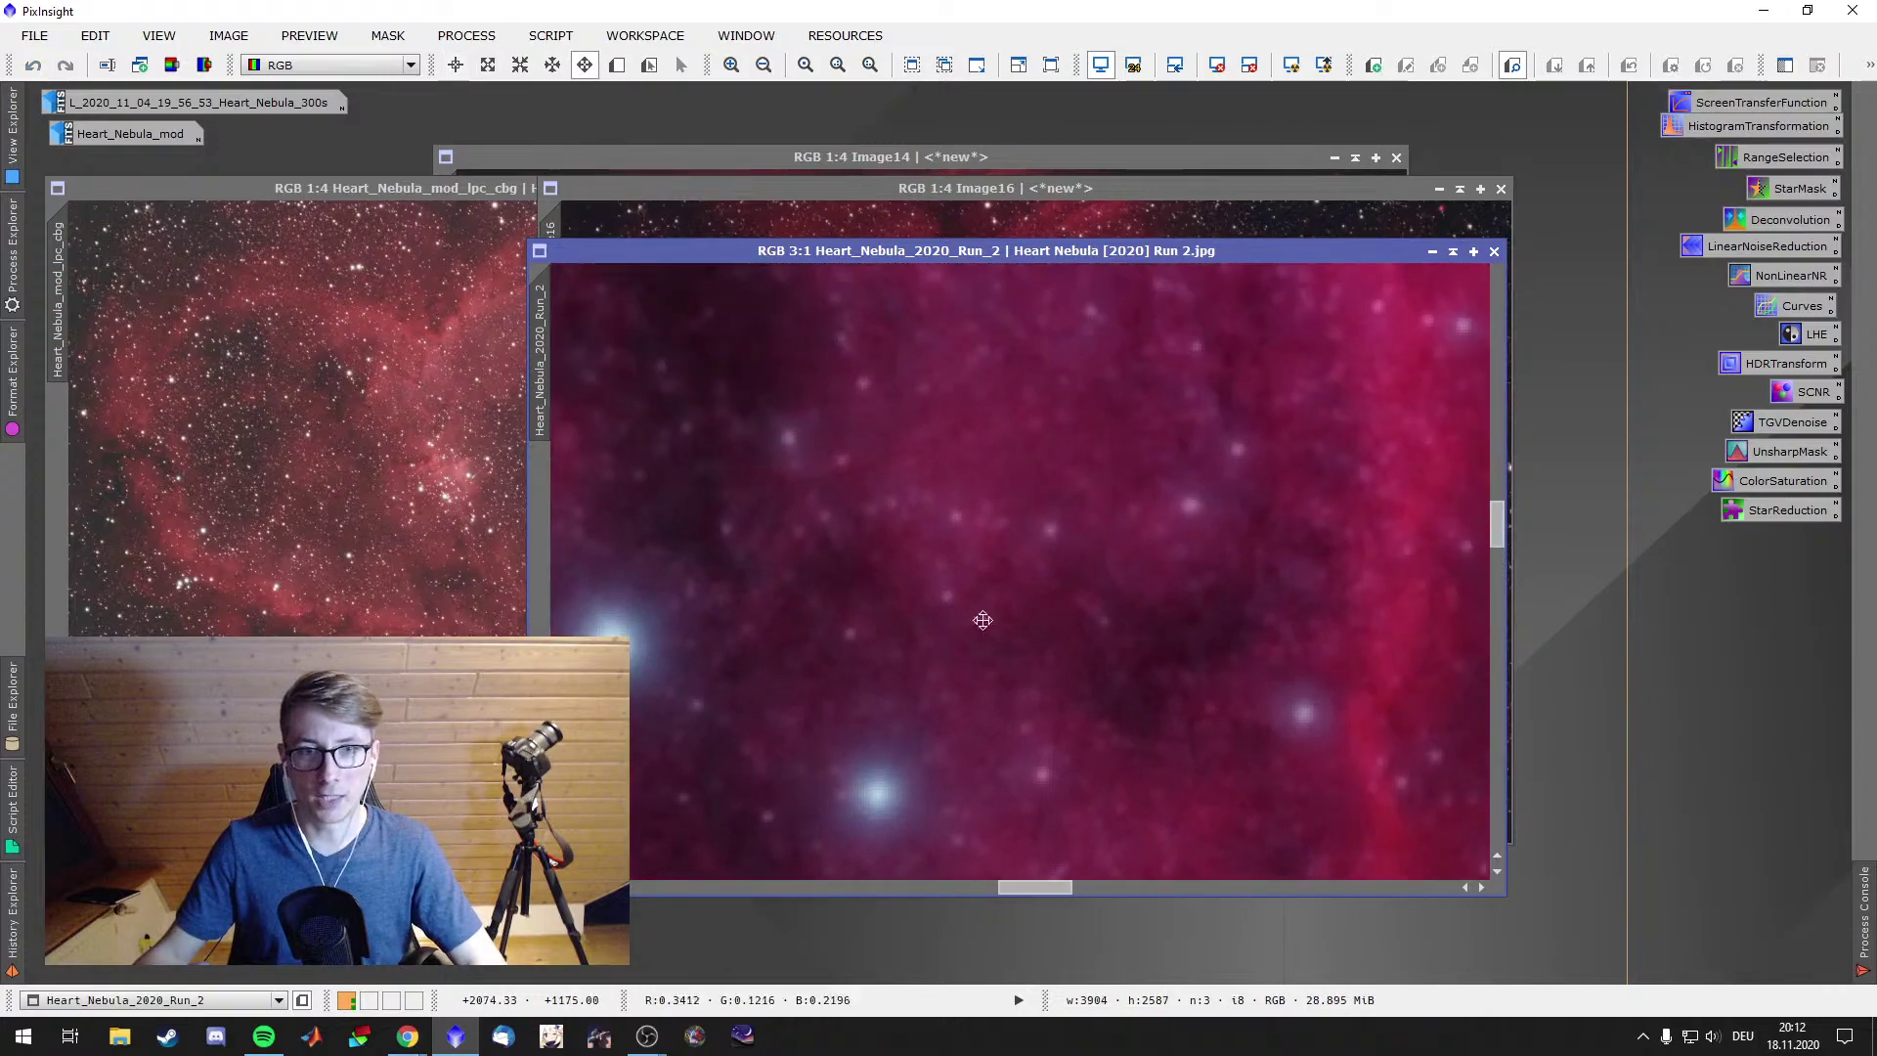
{"action": "scroll", "coordinate": [1139, 634], "scroll_direction": "down", "scroll_amount": 2}
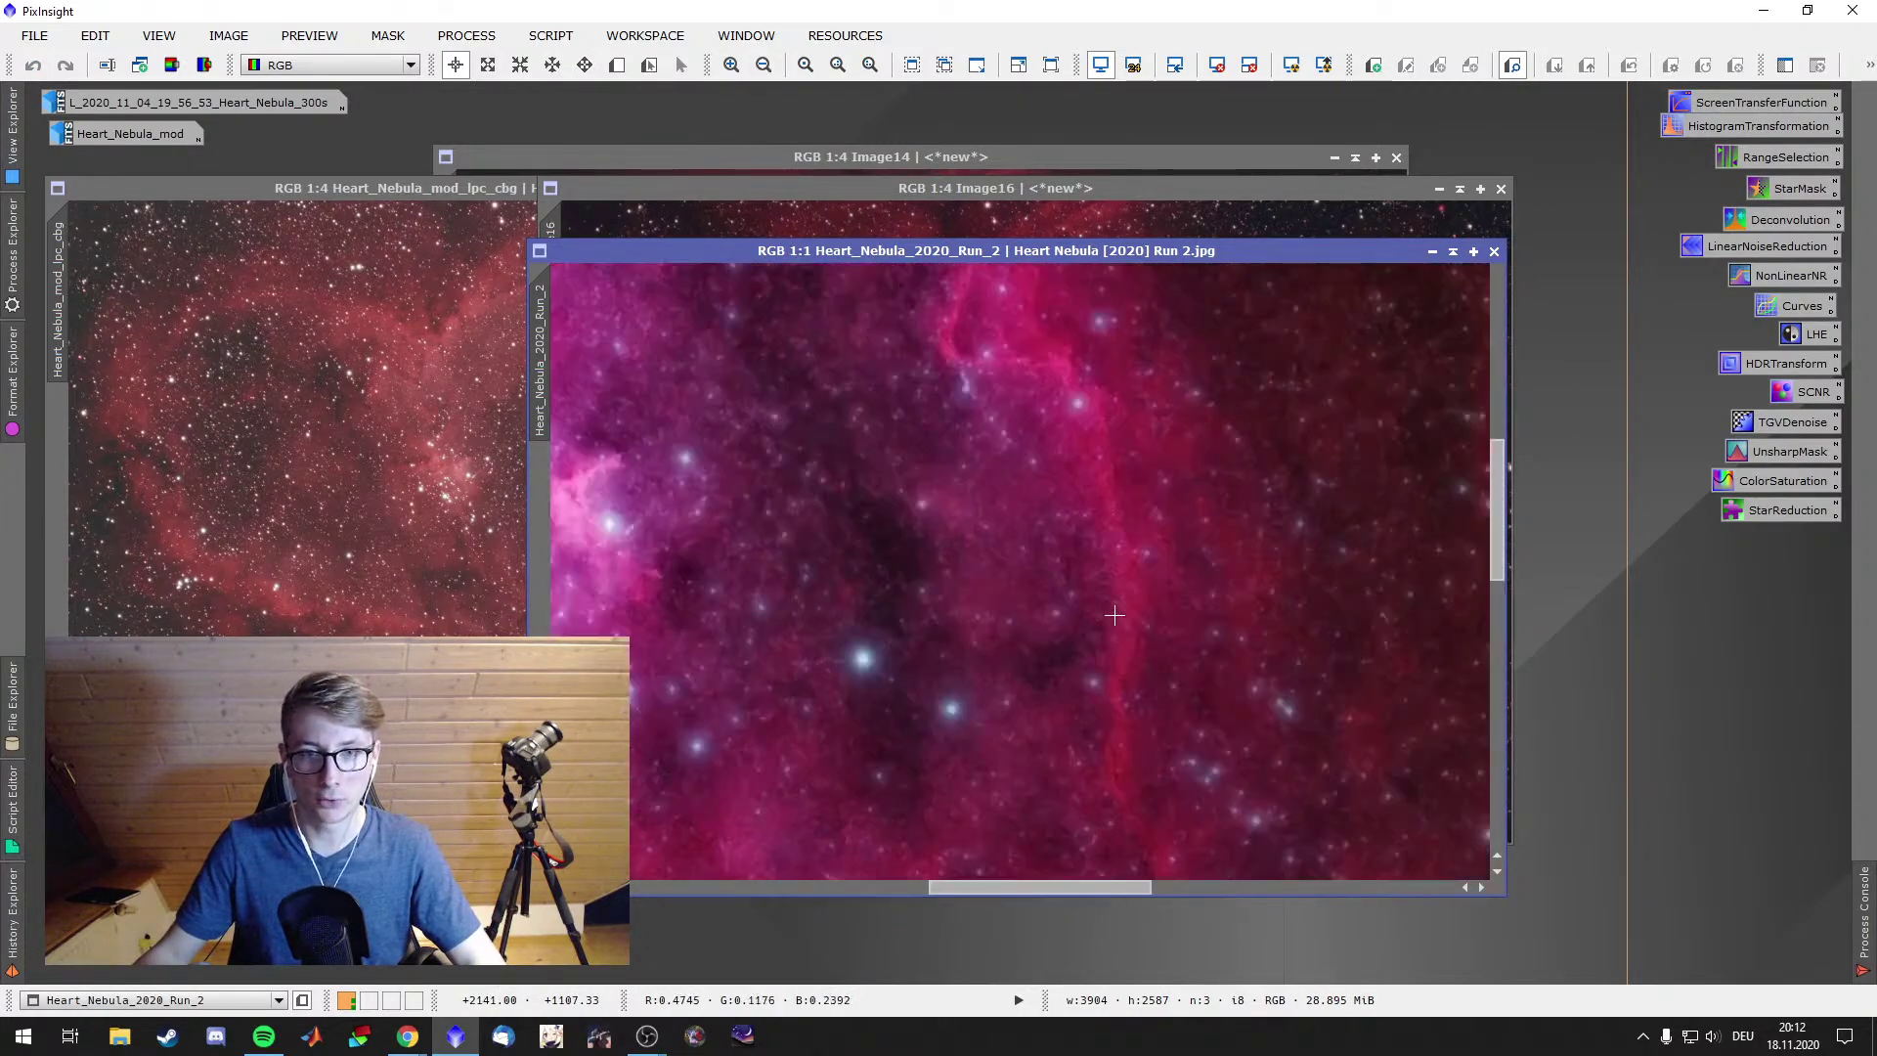
{"action": "scroll", "coordinate": [1115, 614], "scroll_direction": "down", "scroll_amount": 1}
{"action": "scroll", "coordinate": [1161, 587], "scroll_direction": "up", "scroll_amount": 3}
{"action": "key", "text": "space"}
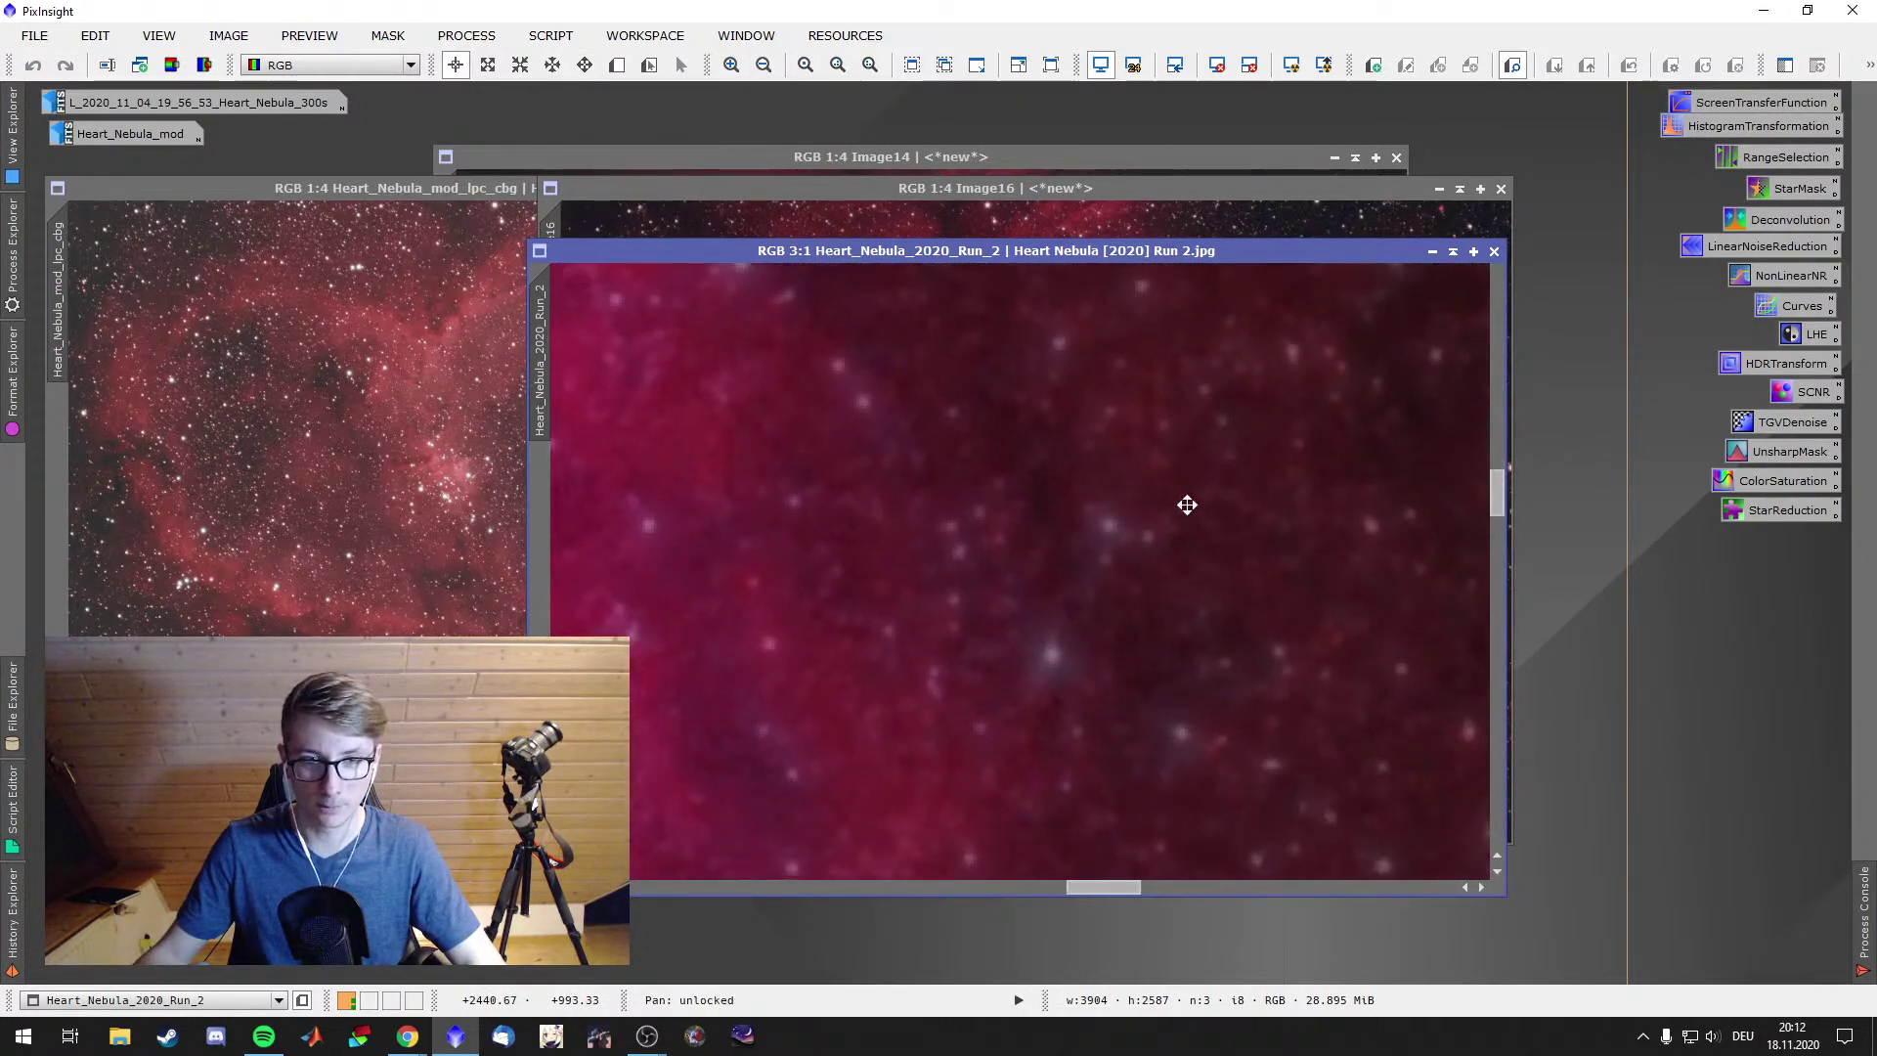
{"action": "left_click_drag", "start_coordinate": [1187, 504], "coordinate": [1173, 545]}
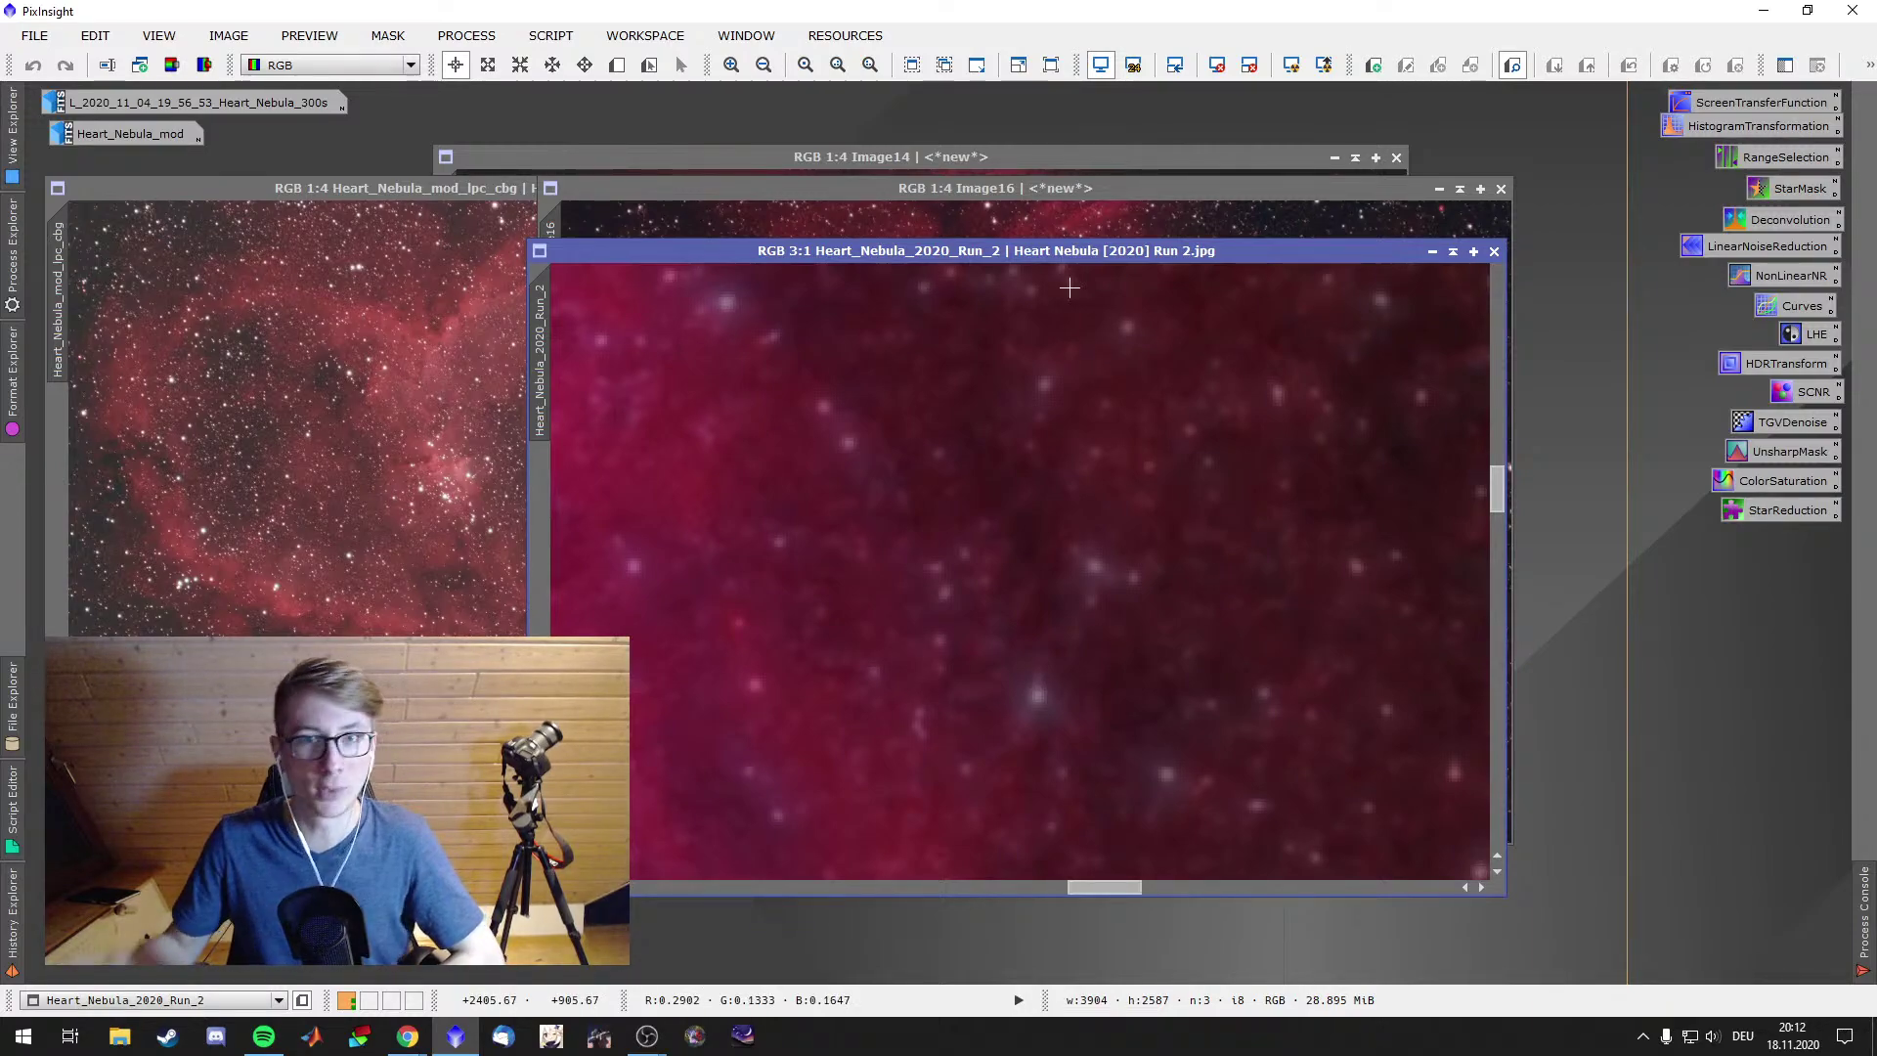
{"action": "scroll", "coordinate": [1106, 353], "scroll_direction": "down", "scroll_amount": 8}
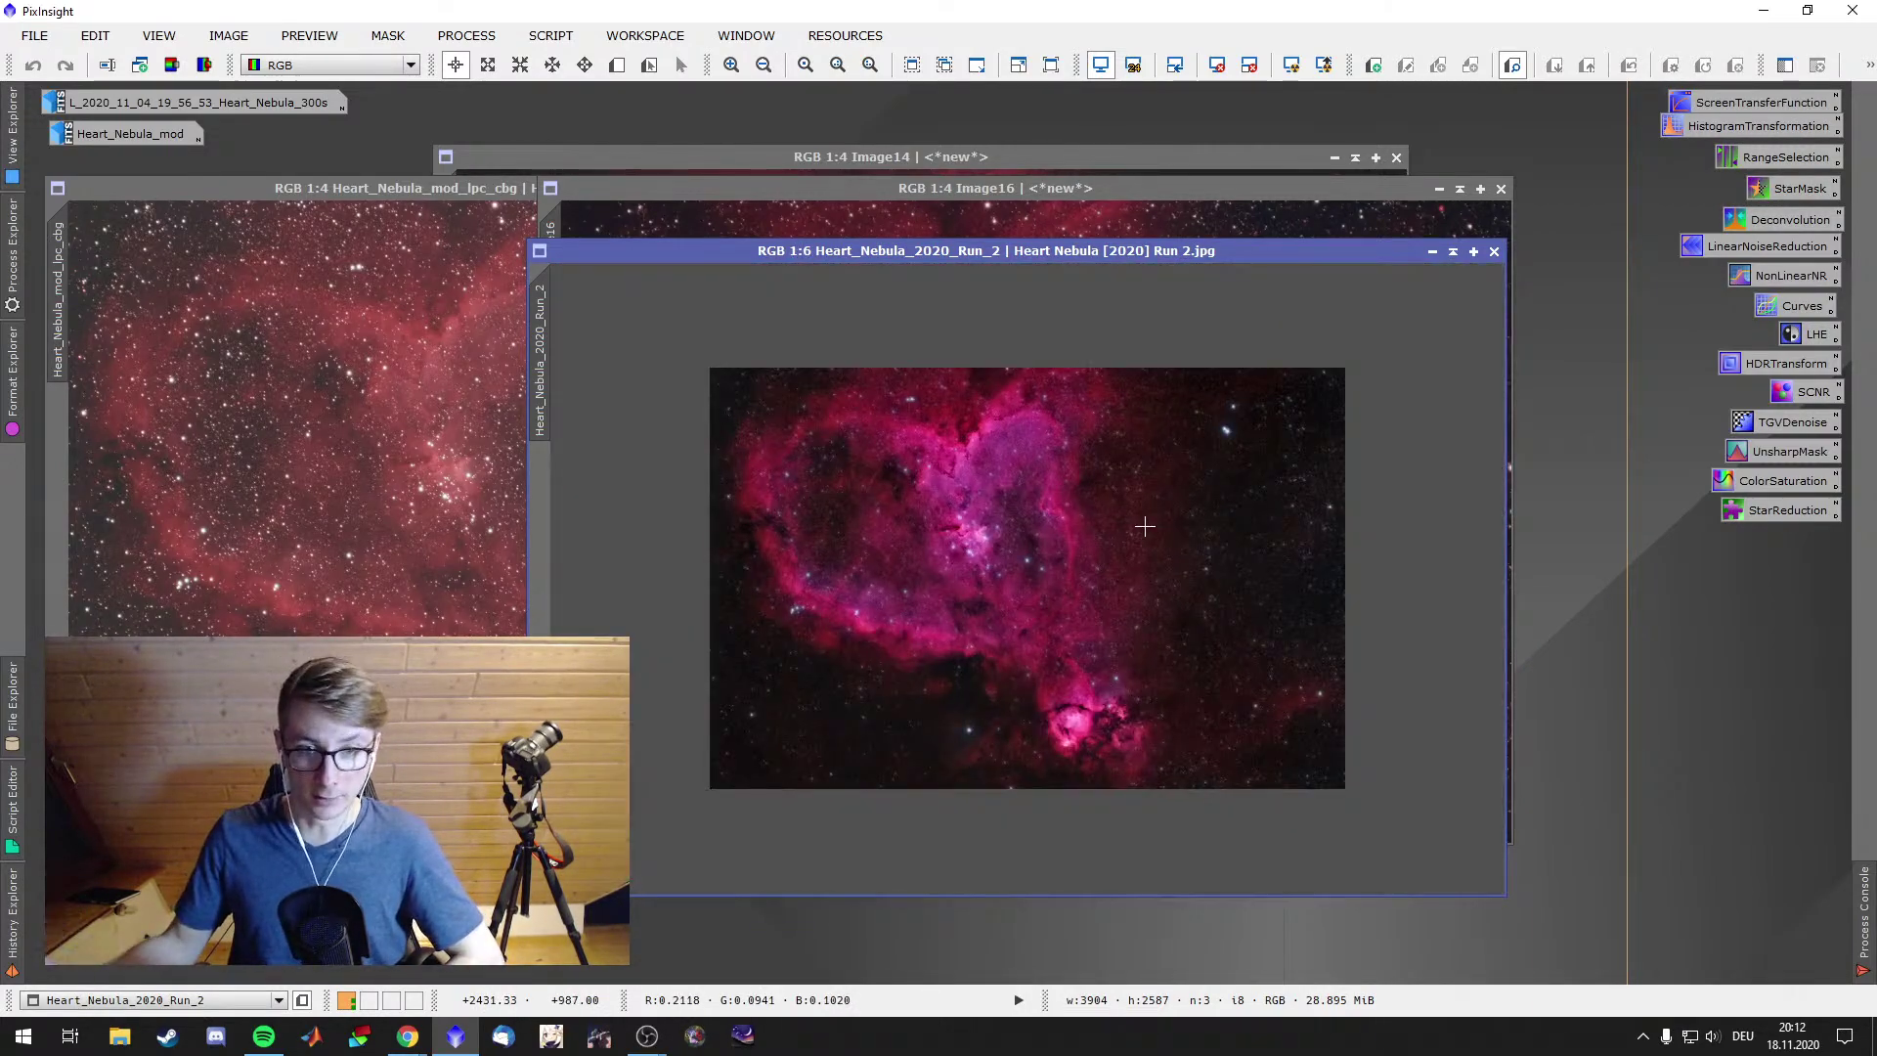
Examine the bright central star cluster and the color of its stars in the Run 2 image
{"action": "scroll", "coordinate": [1137, 519], "scroll_direction": "up", "scroll_amount": 5}
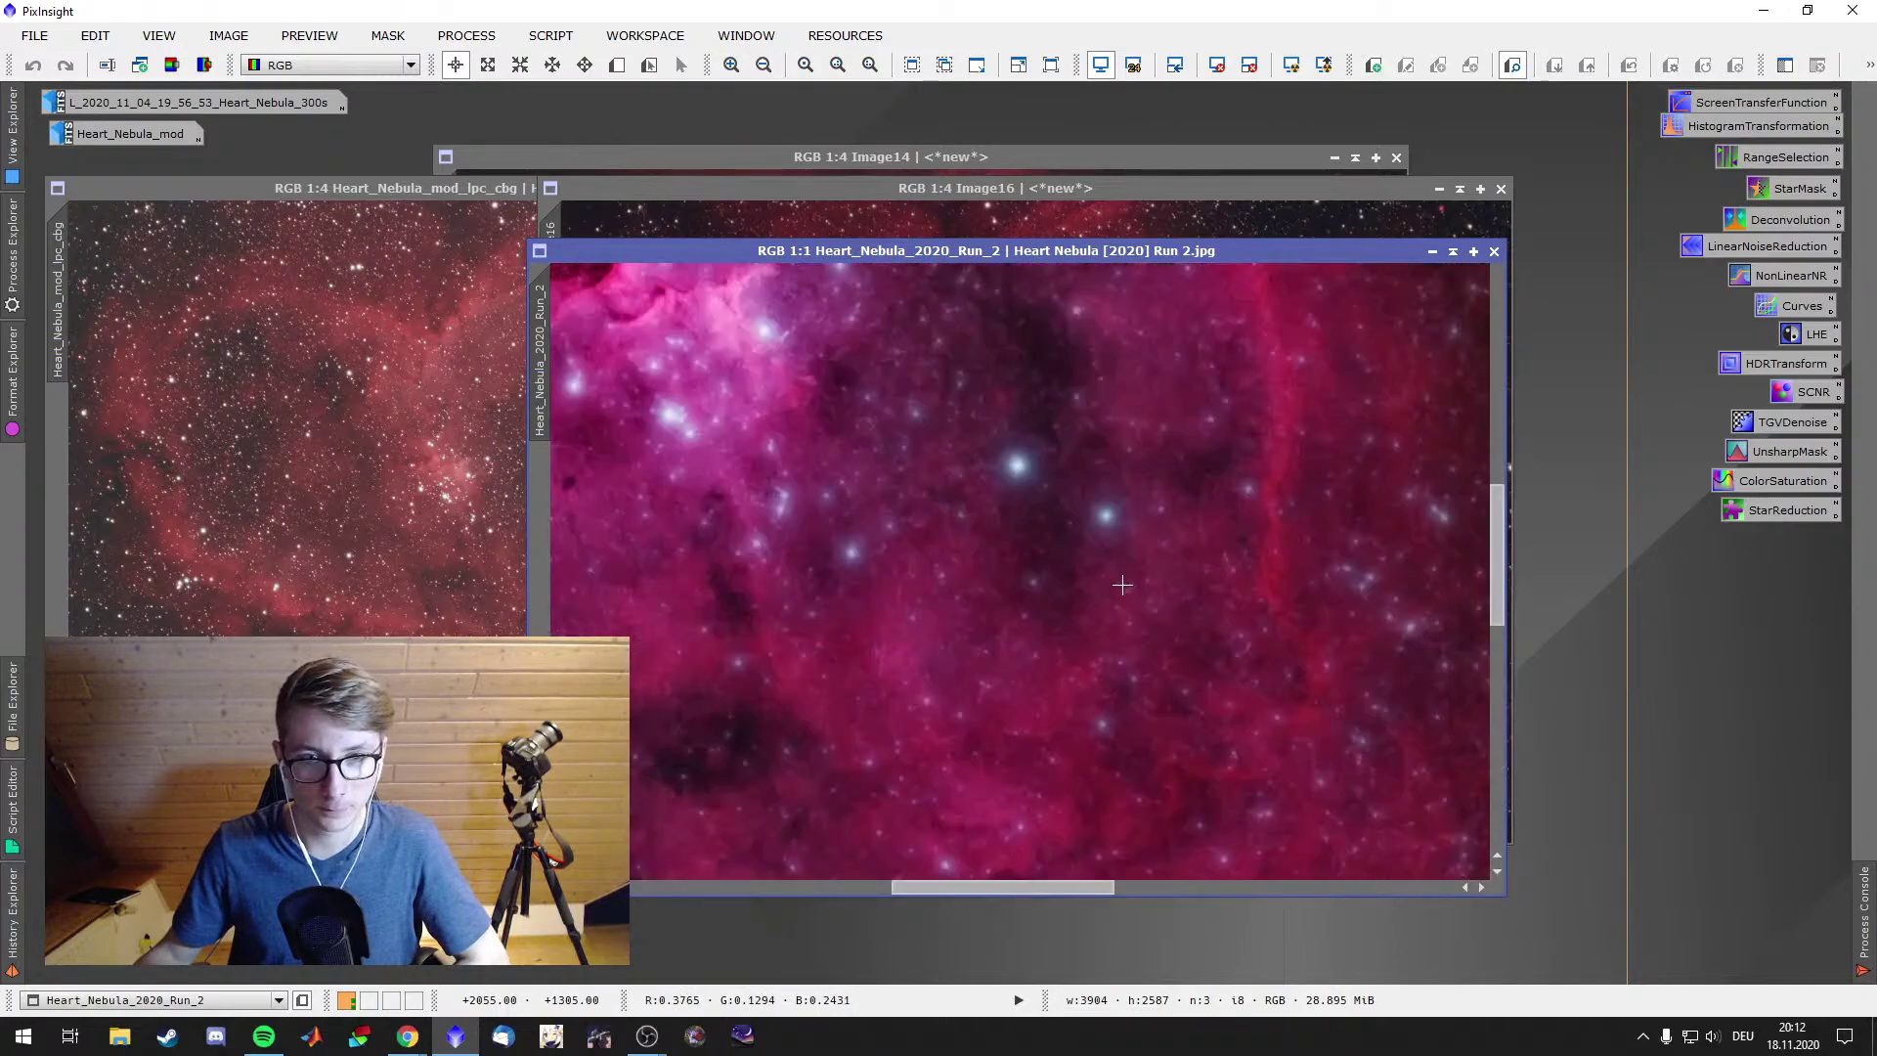
{"action": "scroll", "coordinate": [1052, 548], "scroll_direction": "up", "scroll_amount": 1}
{"action": "left_click_drag", "start_coordinate": [834, 437], "coordinate": [1123, 554]}
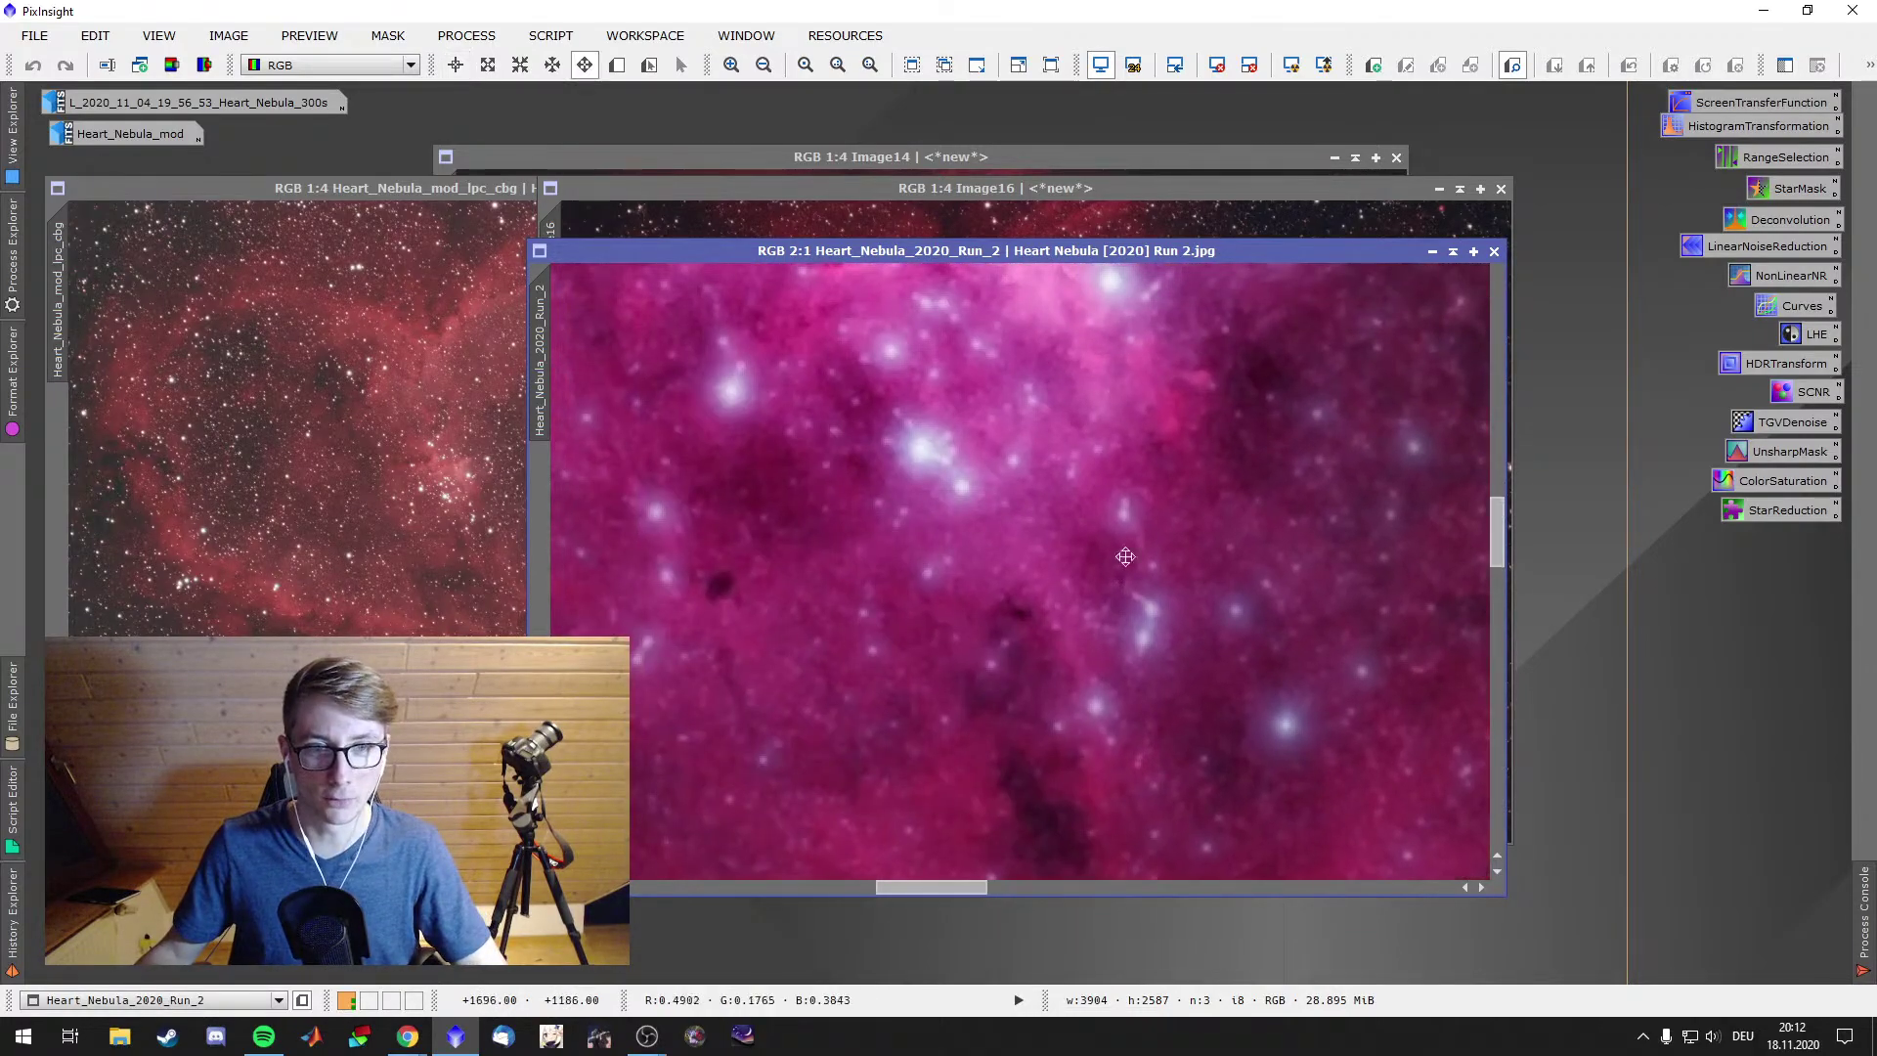
{"action": "left_click_drag", "start_coordinate": [935, 497], "coordinate": [1048, 654]}
{"action": "scroll", "coordinate": [1089, 614], "scroll_direction": "up", "scroll_amount": 2}
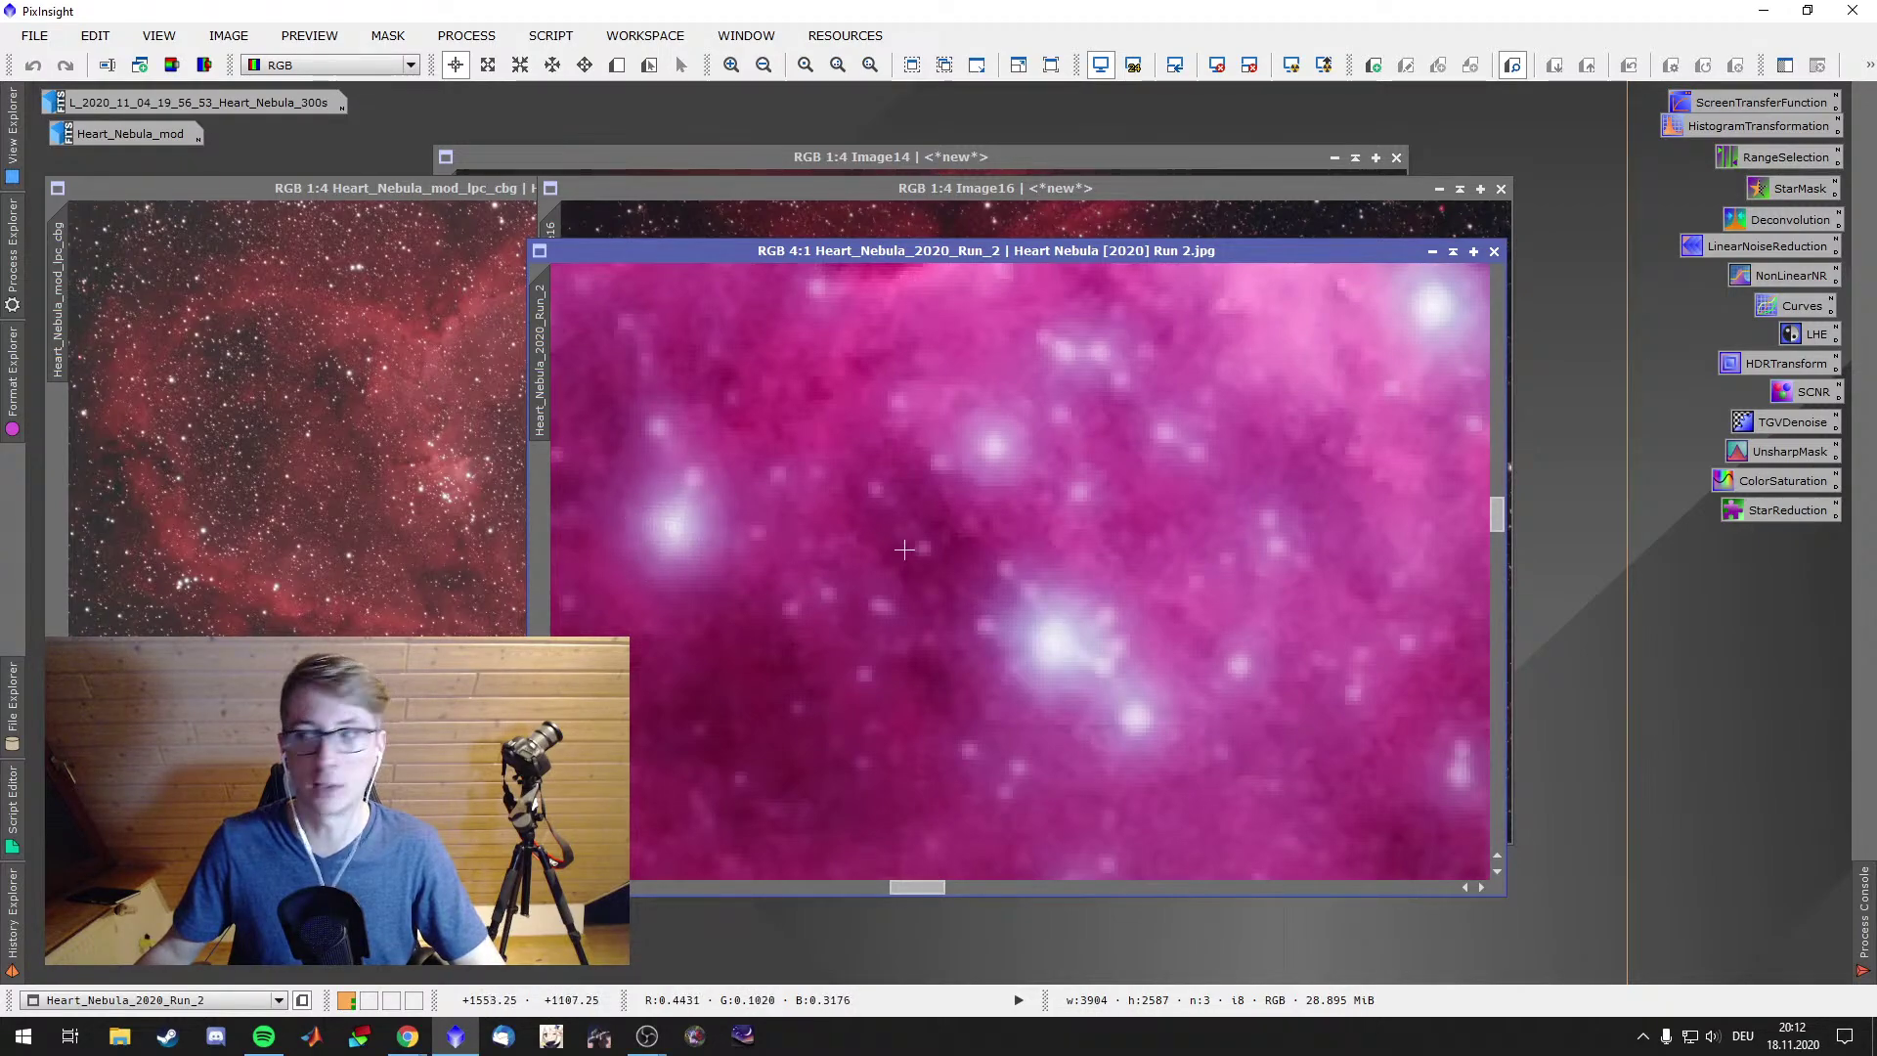
{"action": "scroll", "coordinate": [905, 550], "scroll_direction": "down", "scroll_amount": 1}
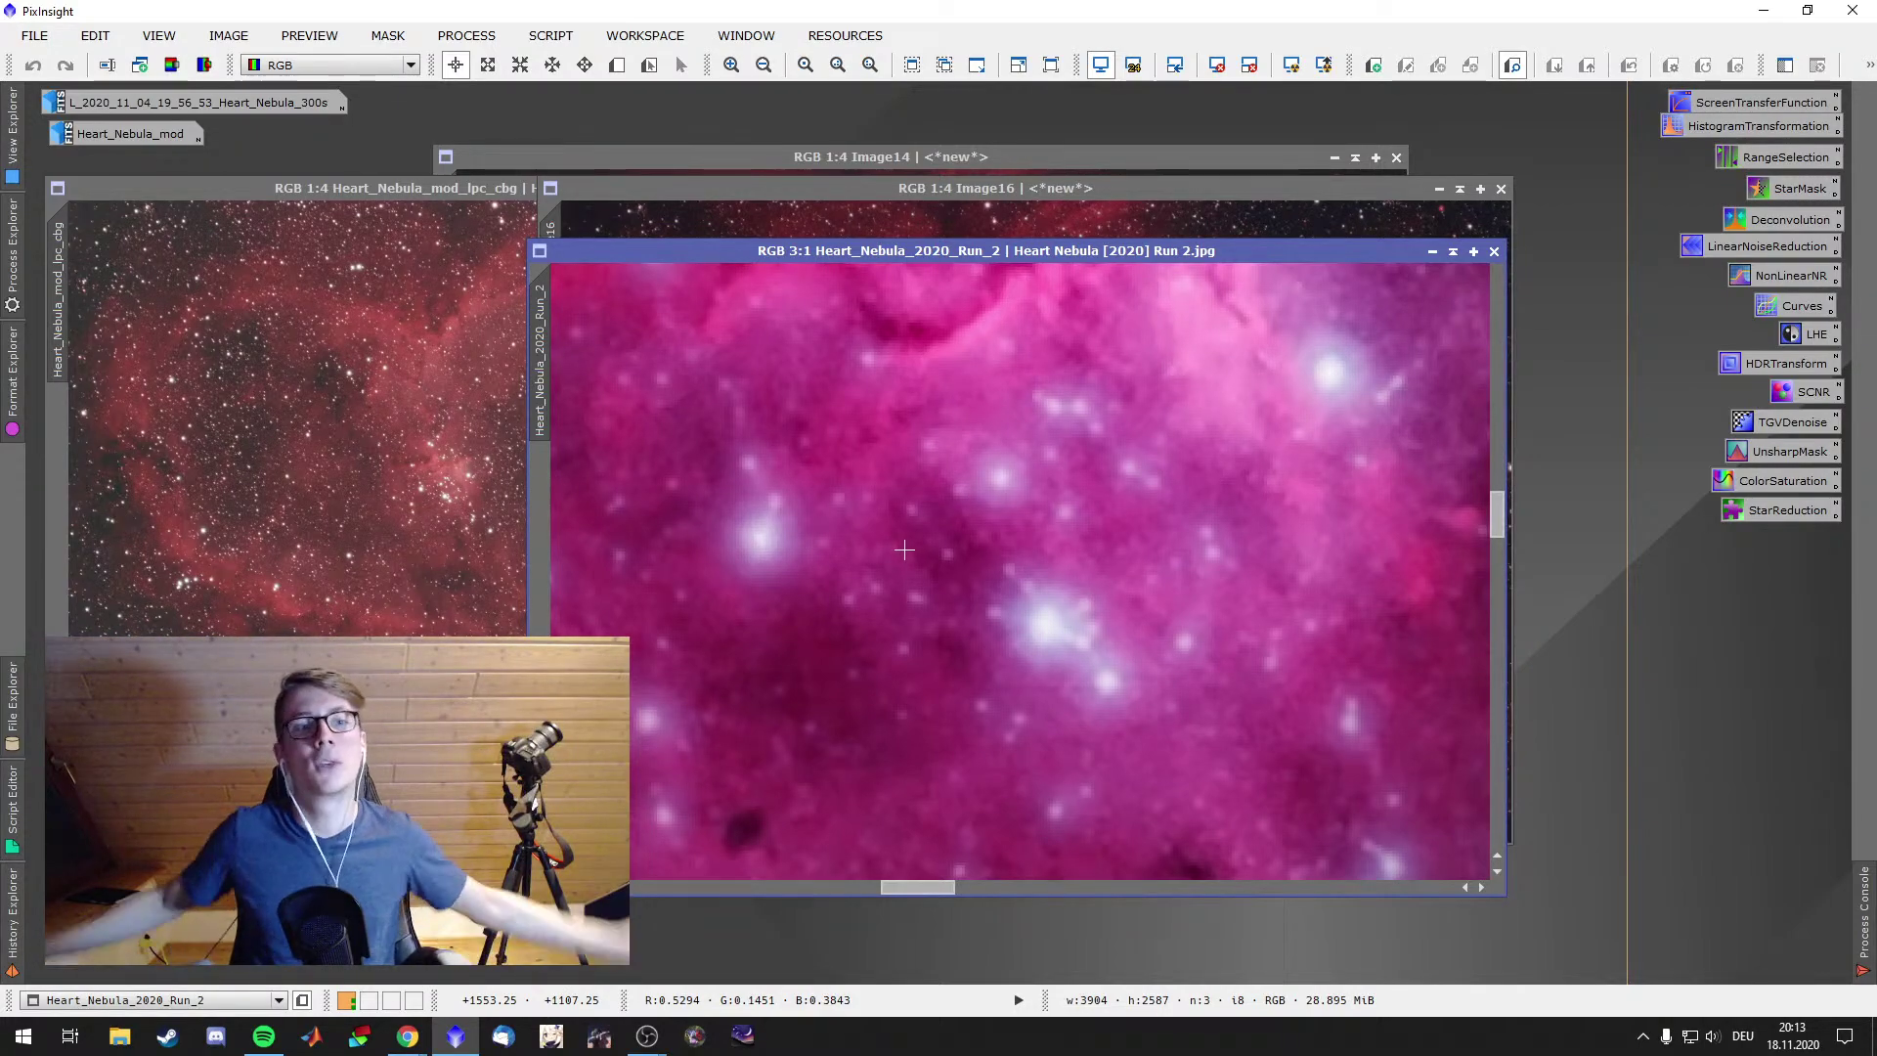
Switch to the combined image and inspect the stars in its nebula core against those of the Run 2 edit
{"action": "left_click", "coordinate": [990, 187]}
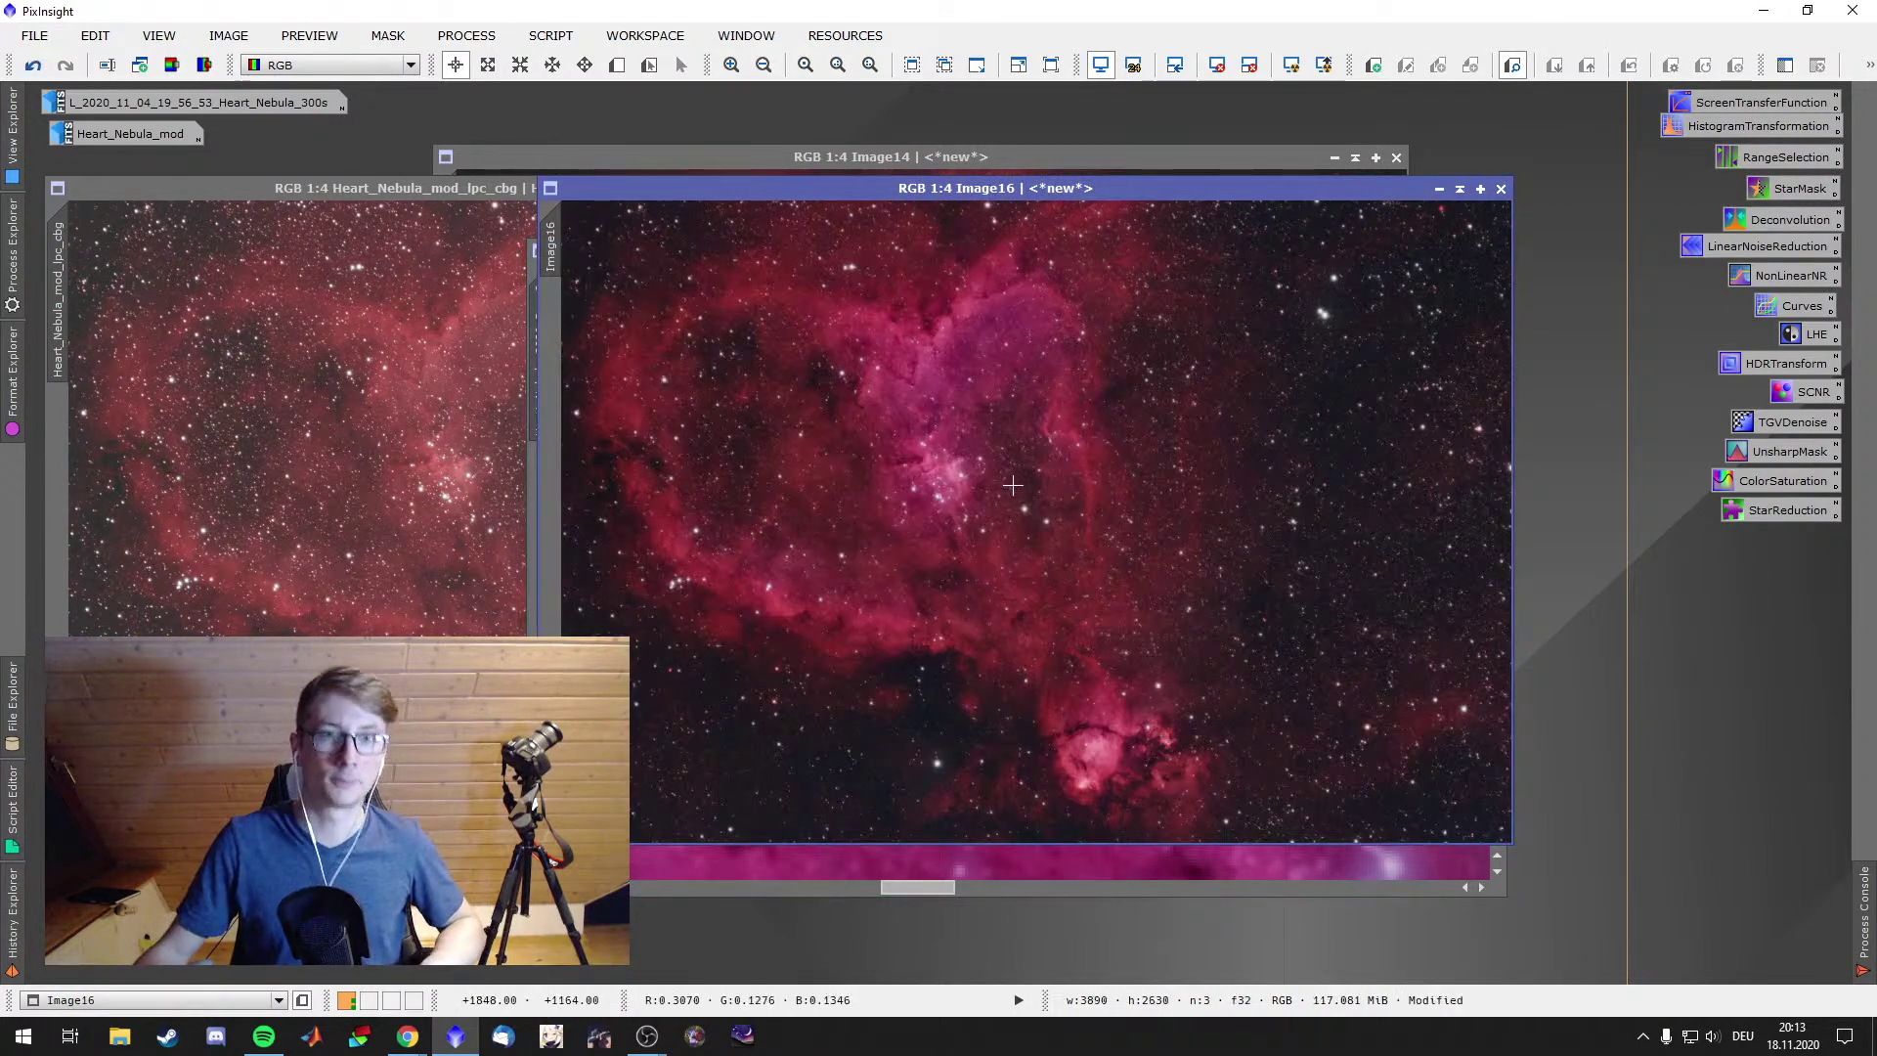
{"action": "scroll", "coordinate": [1013, 485], "scroll_direction": "up", "scroll_amount": 5}
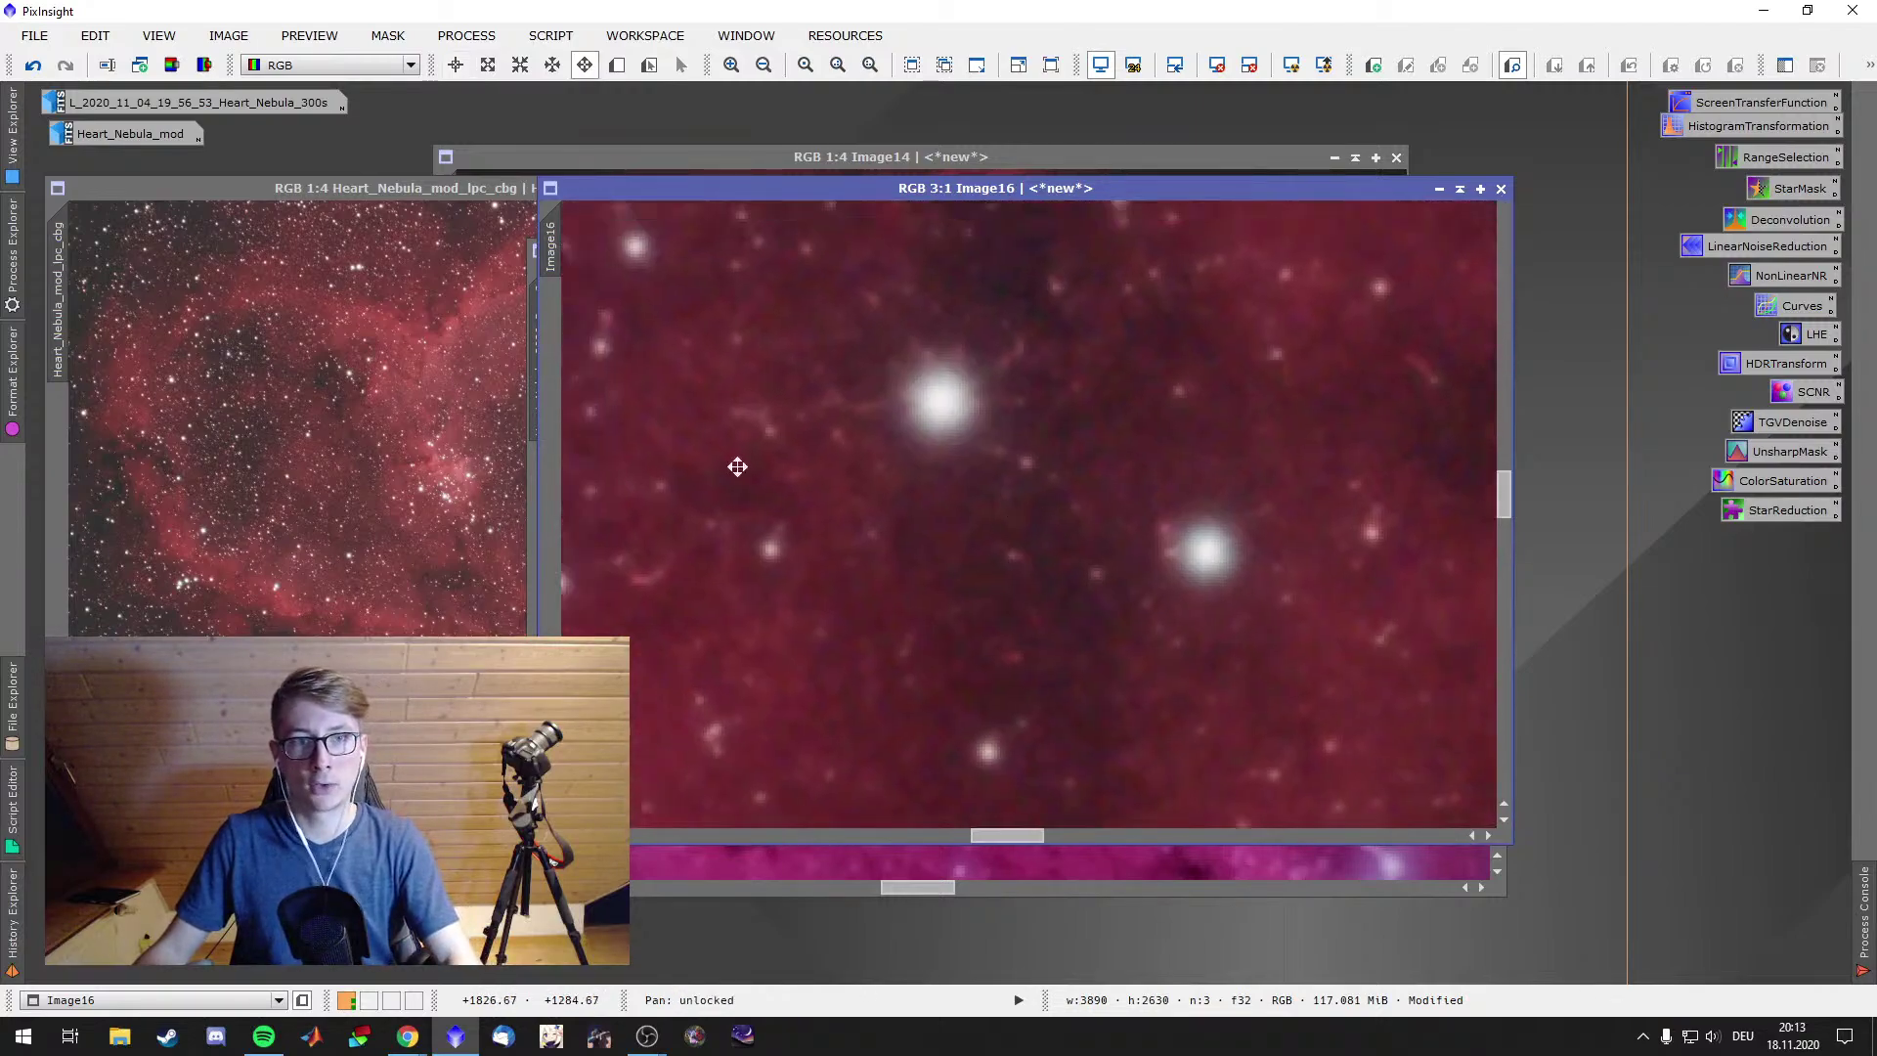
{"action": "left_click_drag", "start_coordinate": [926, 499], "coordinate": [1324, 684]}
{"action": "left_click_drag", "start_coordinate": [1177, 598], "coordinate": [1337, 642]}
{"action": "left_click_drag", "start_coordinate": [1215, 505], "coordinate": [1257, 616]}
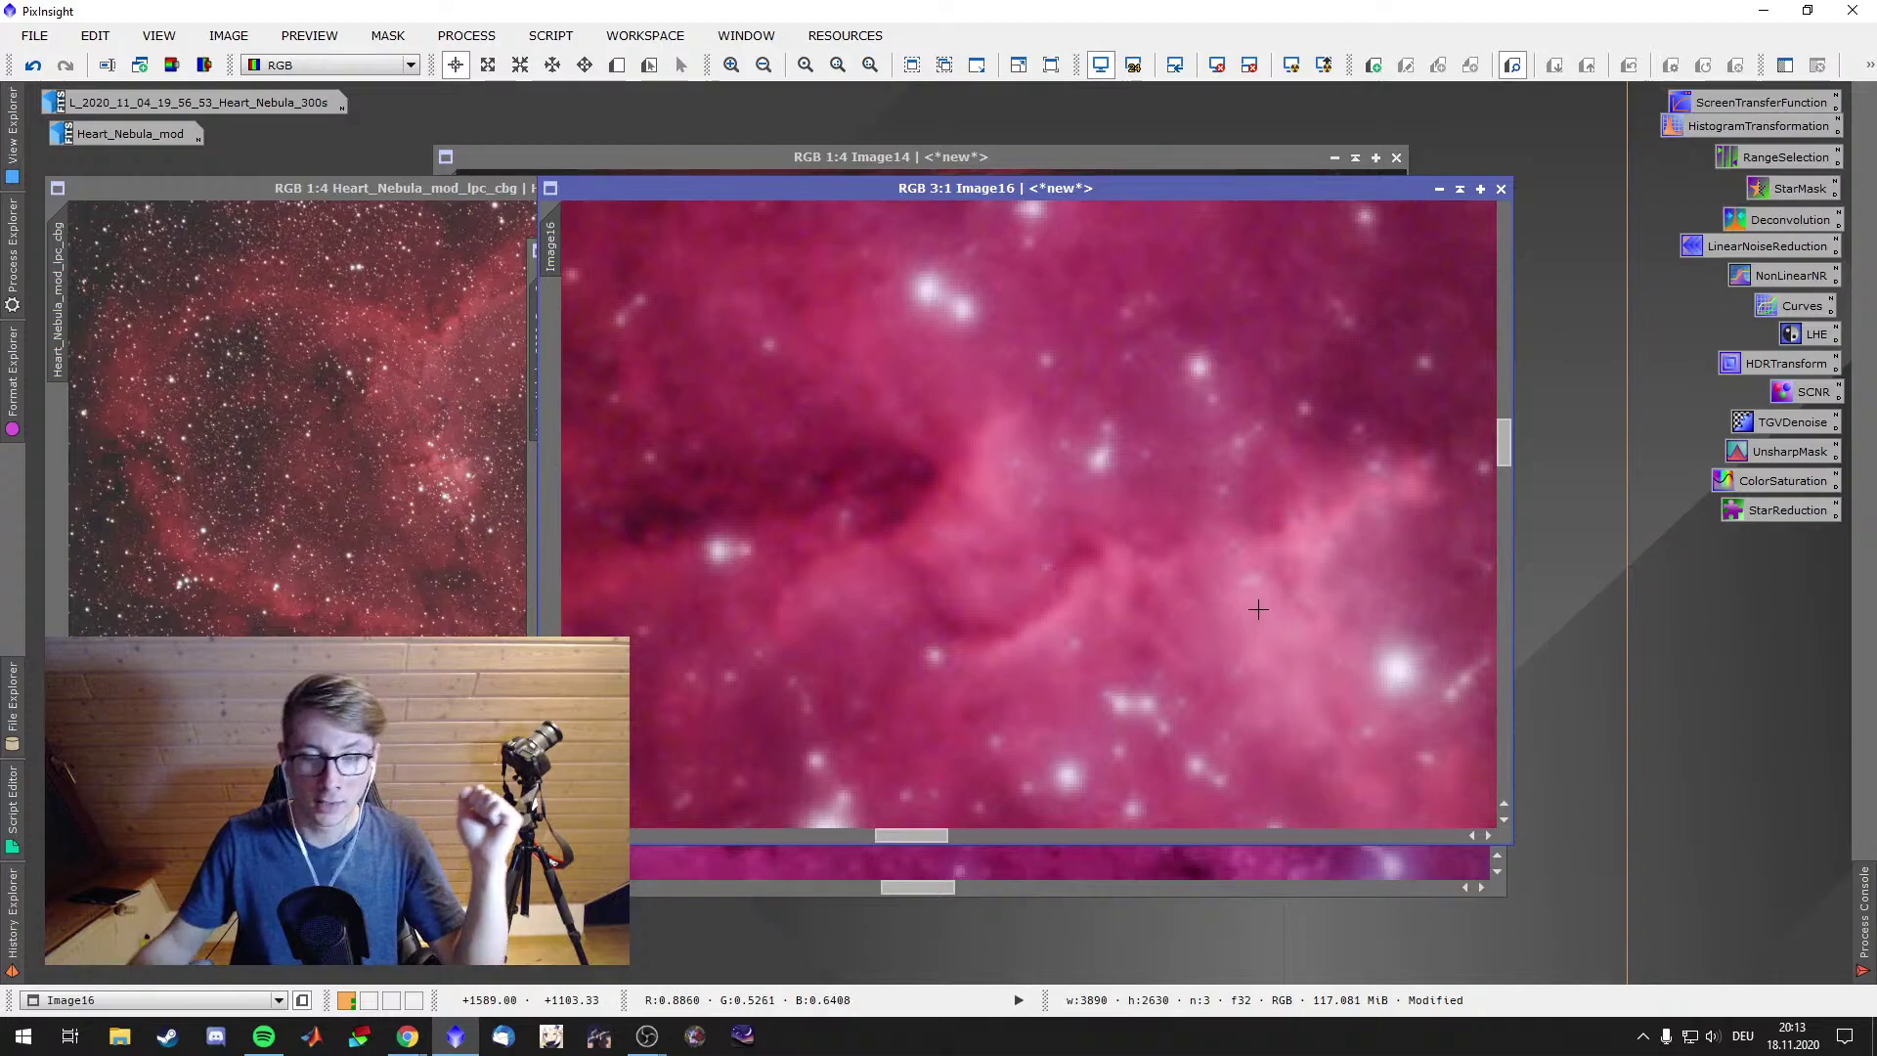
{"action": "scroll", "coordinate": [1258, 609], "scroll_direction": "down", "scroll_amount": 1}
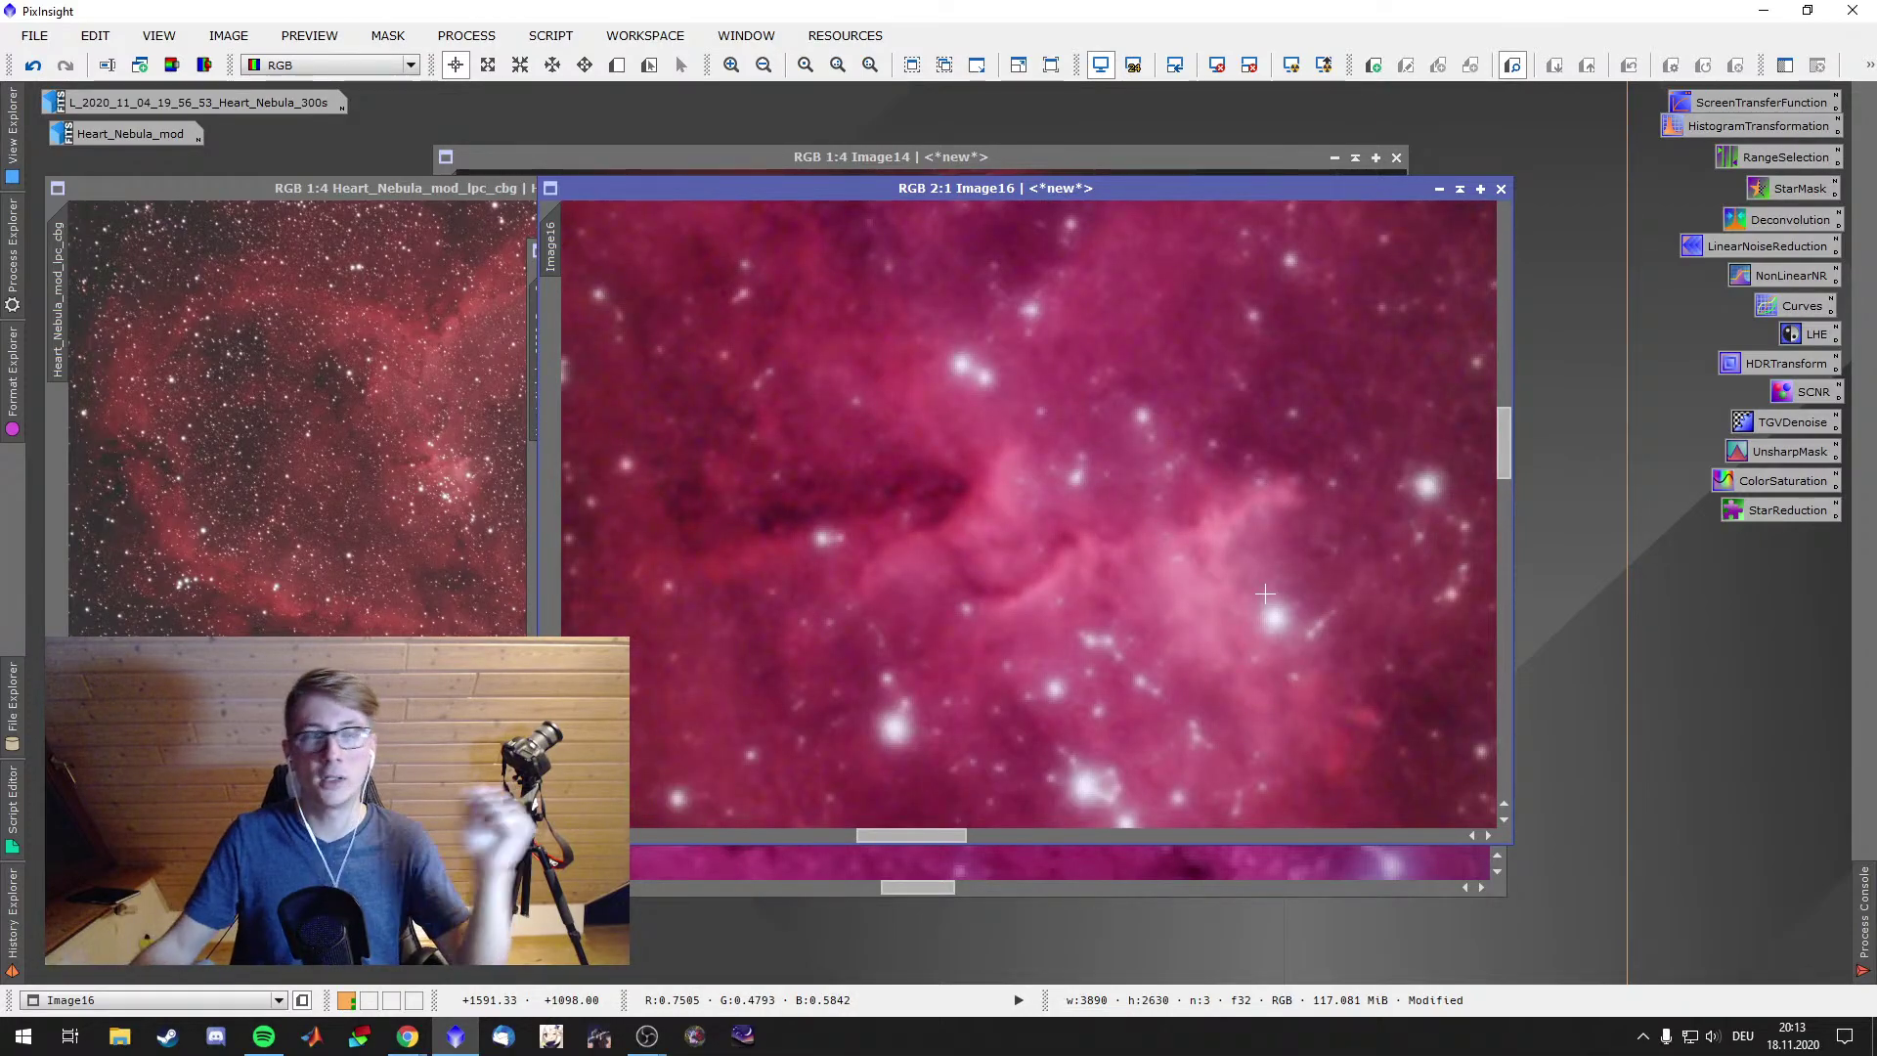
View the combined image at 1:4, minimize the Run 2 comparison image, and park its icon in free workspace
{"action": "scroll", "coordinate": [1262, 601], "scroll_direction": "down", "scroll_amount": 6}
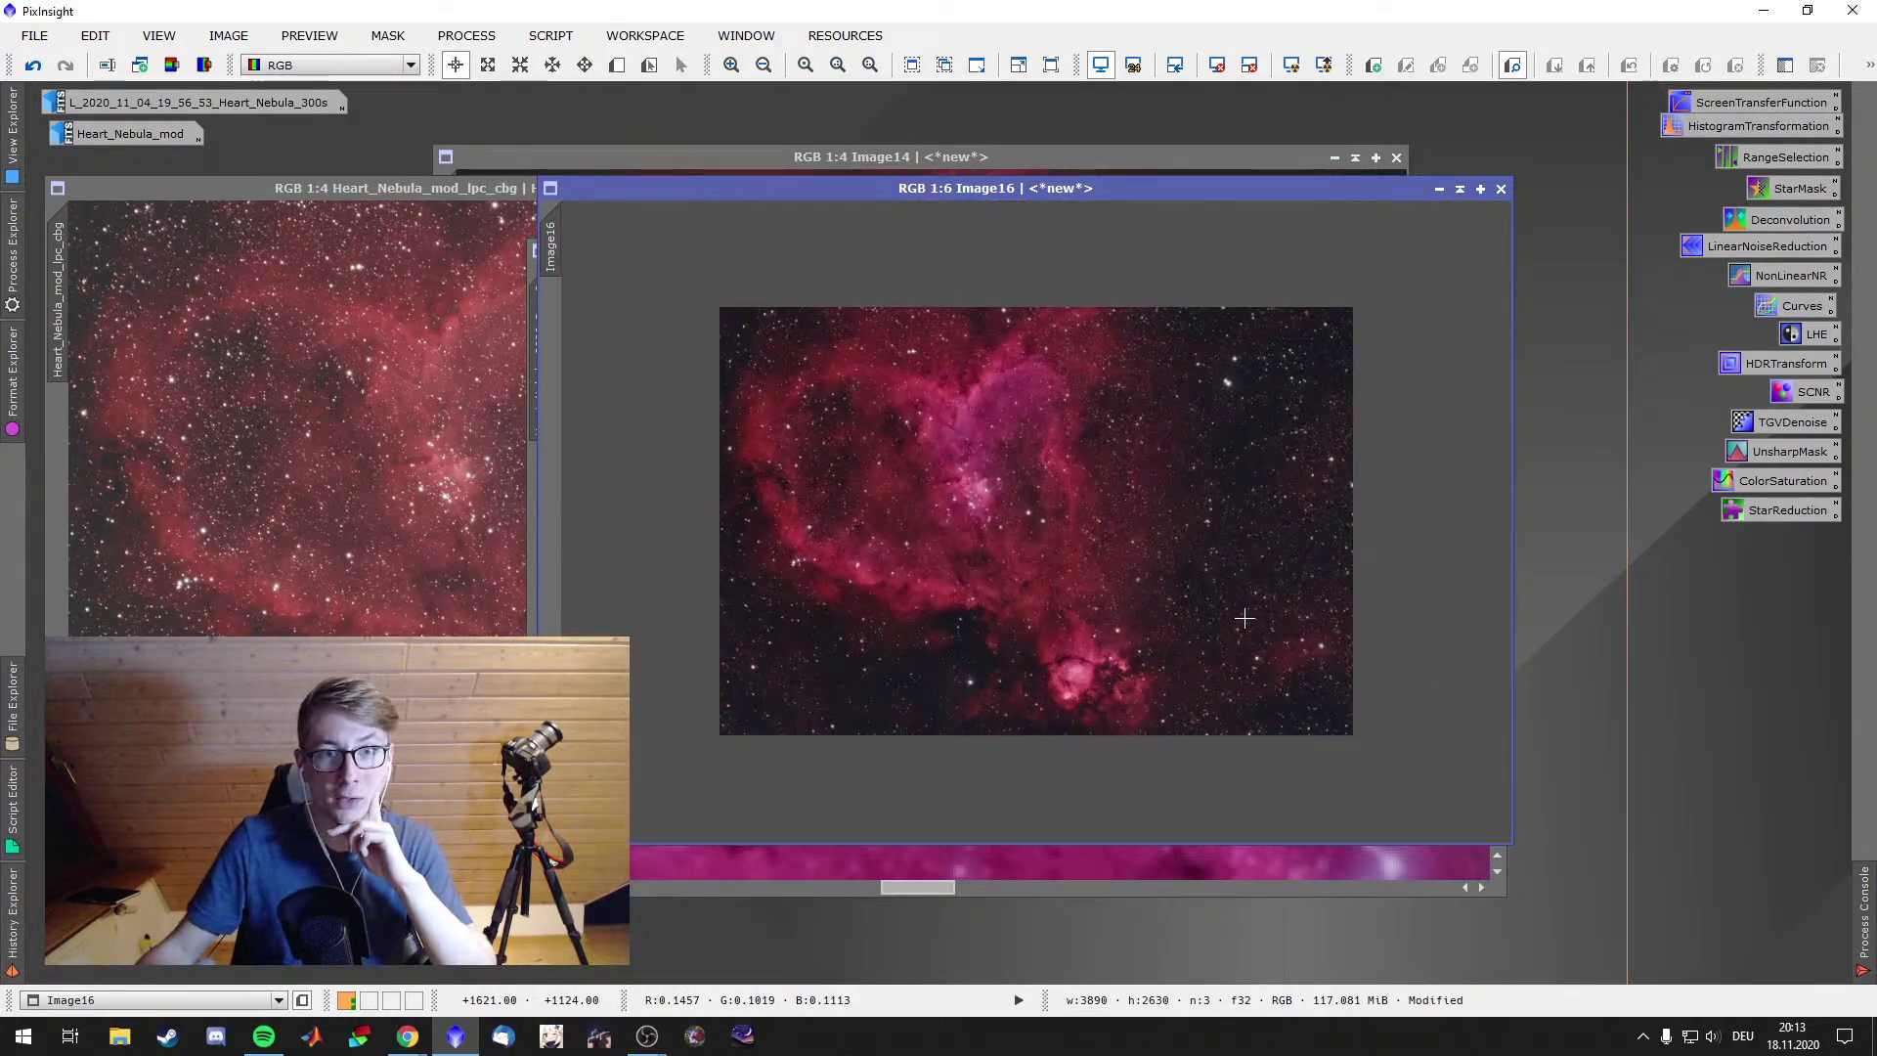
{"action": "scroll", "coordinate": [1245, 618], "scroll_direction": "up", "scroll_amount": 1}
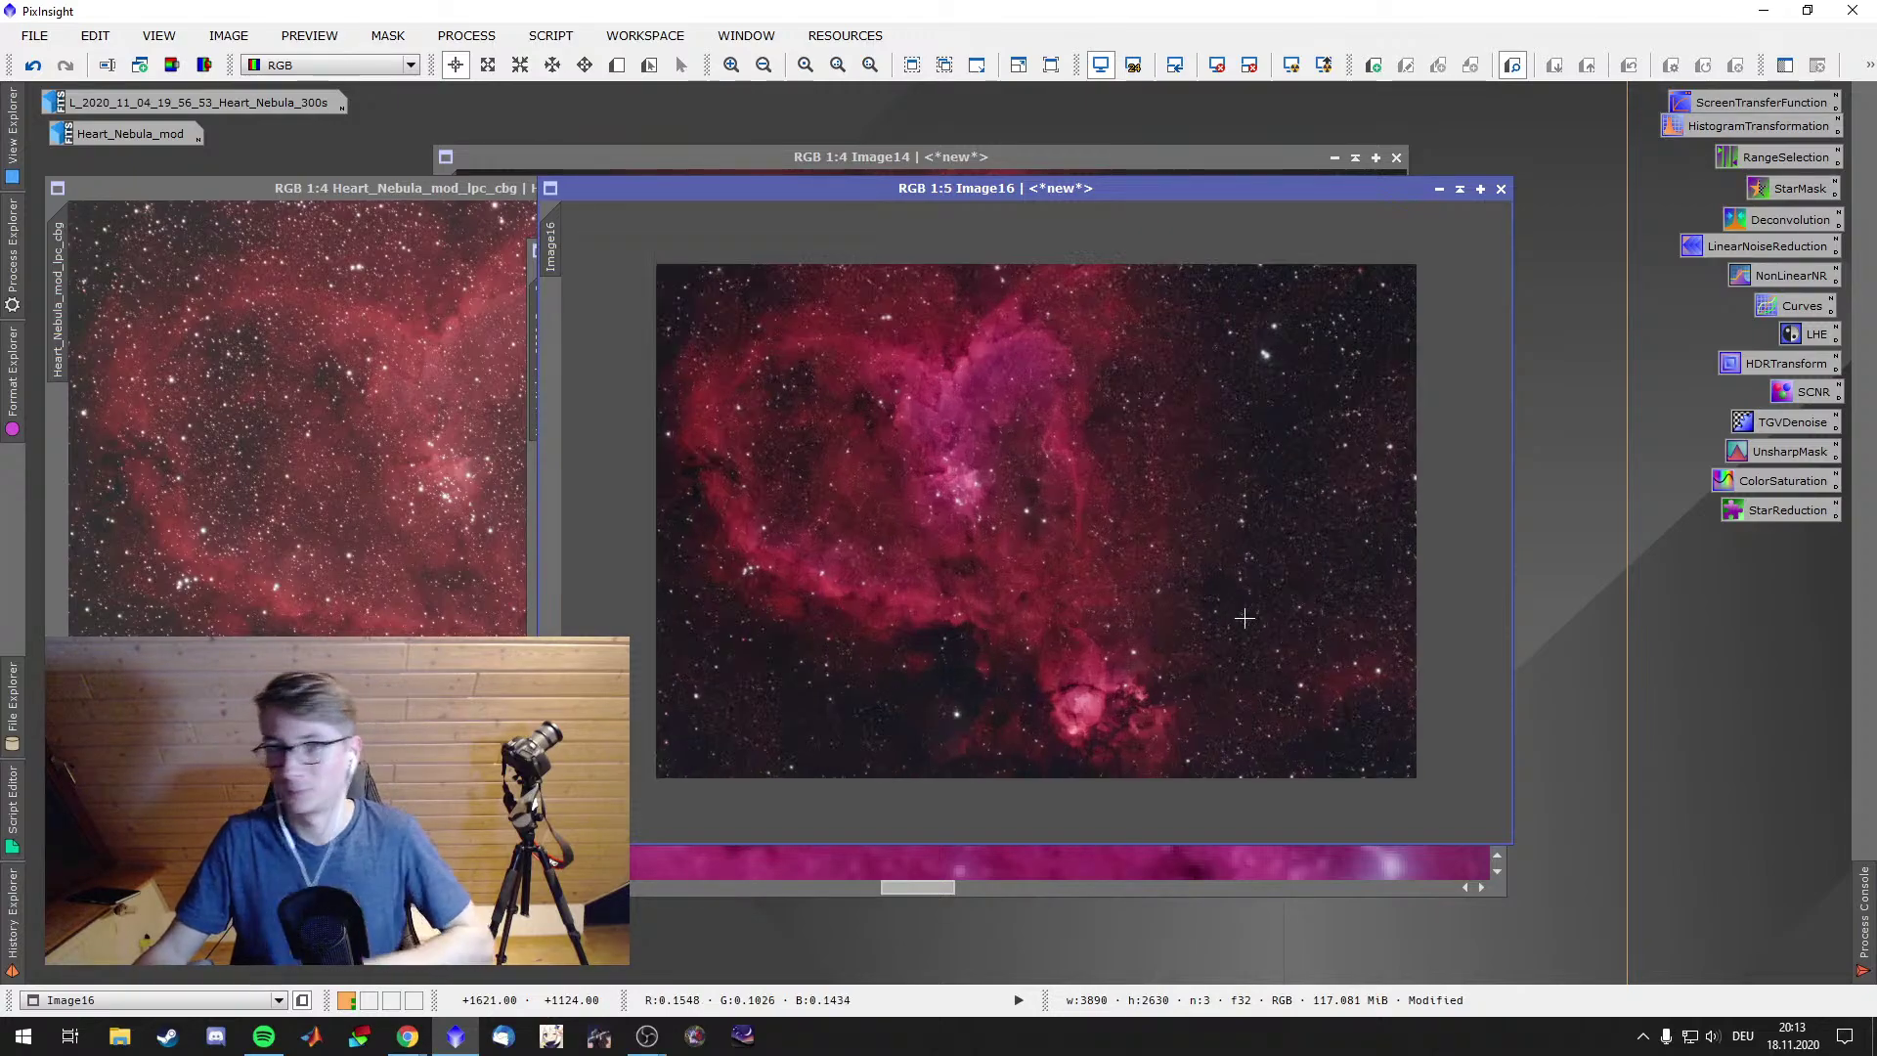
{"action": "scroll", "coordinate": [1245, 618], "scroll_direction": "up", "scroll_amount": 1}
{"action": "left_click", "coordinate": [1310, 867]}
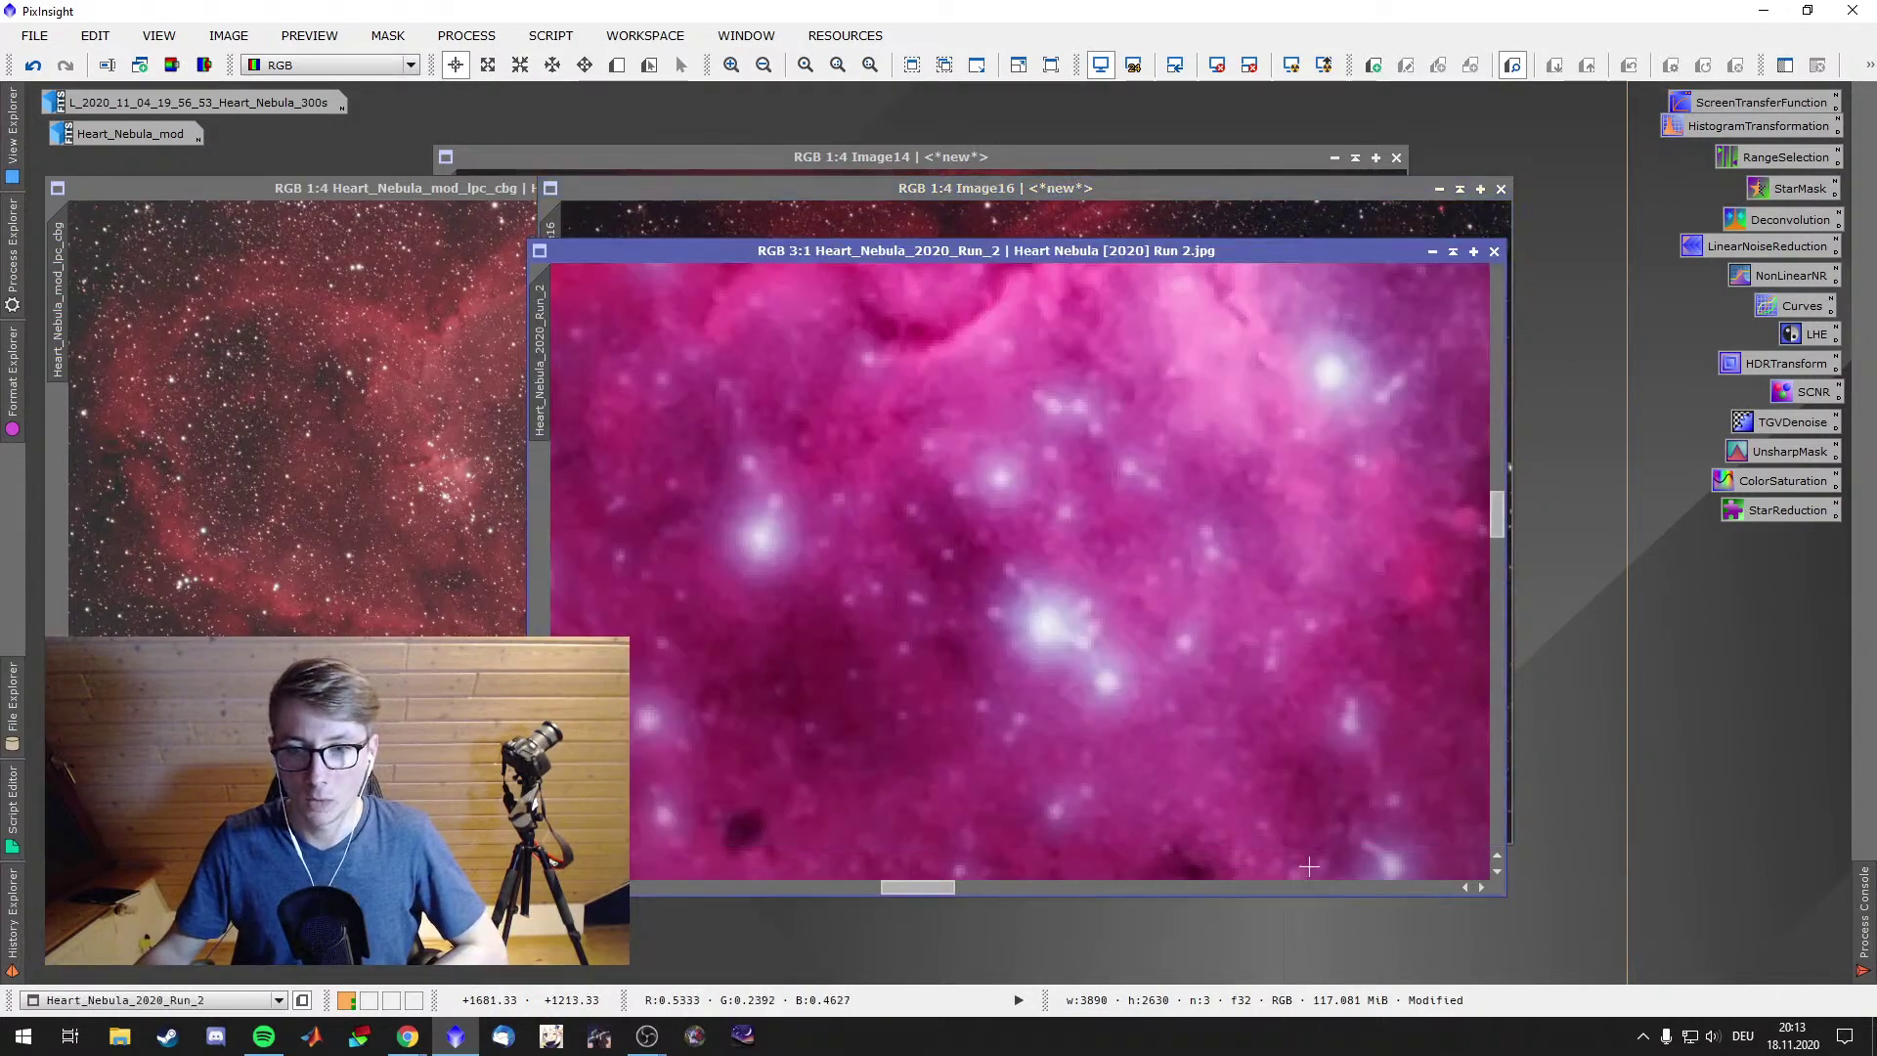
{"action": "left_click", "coordinate": [1433, 251]}
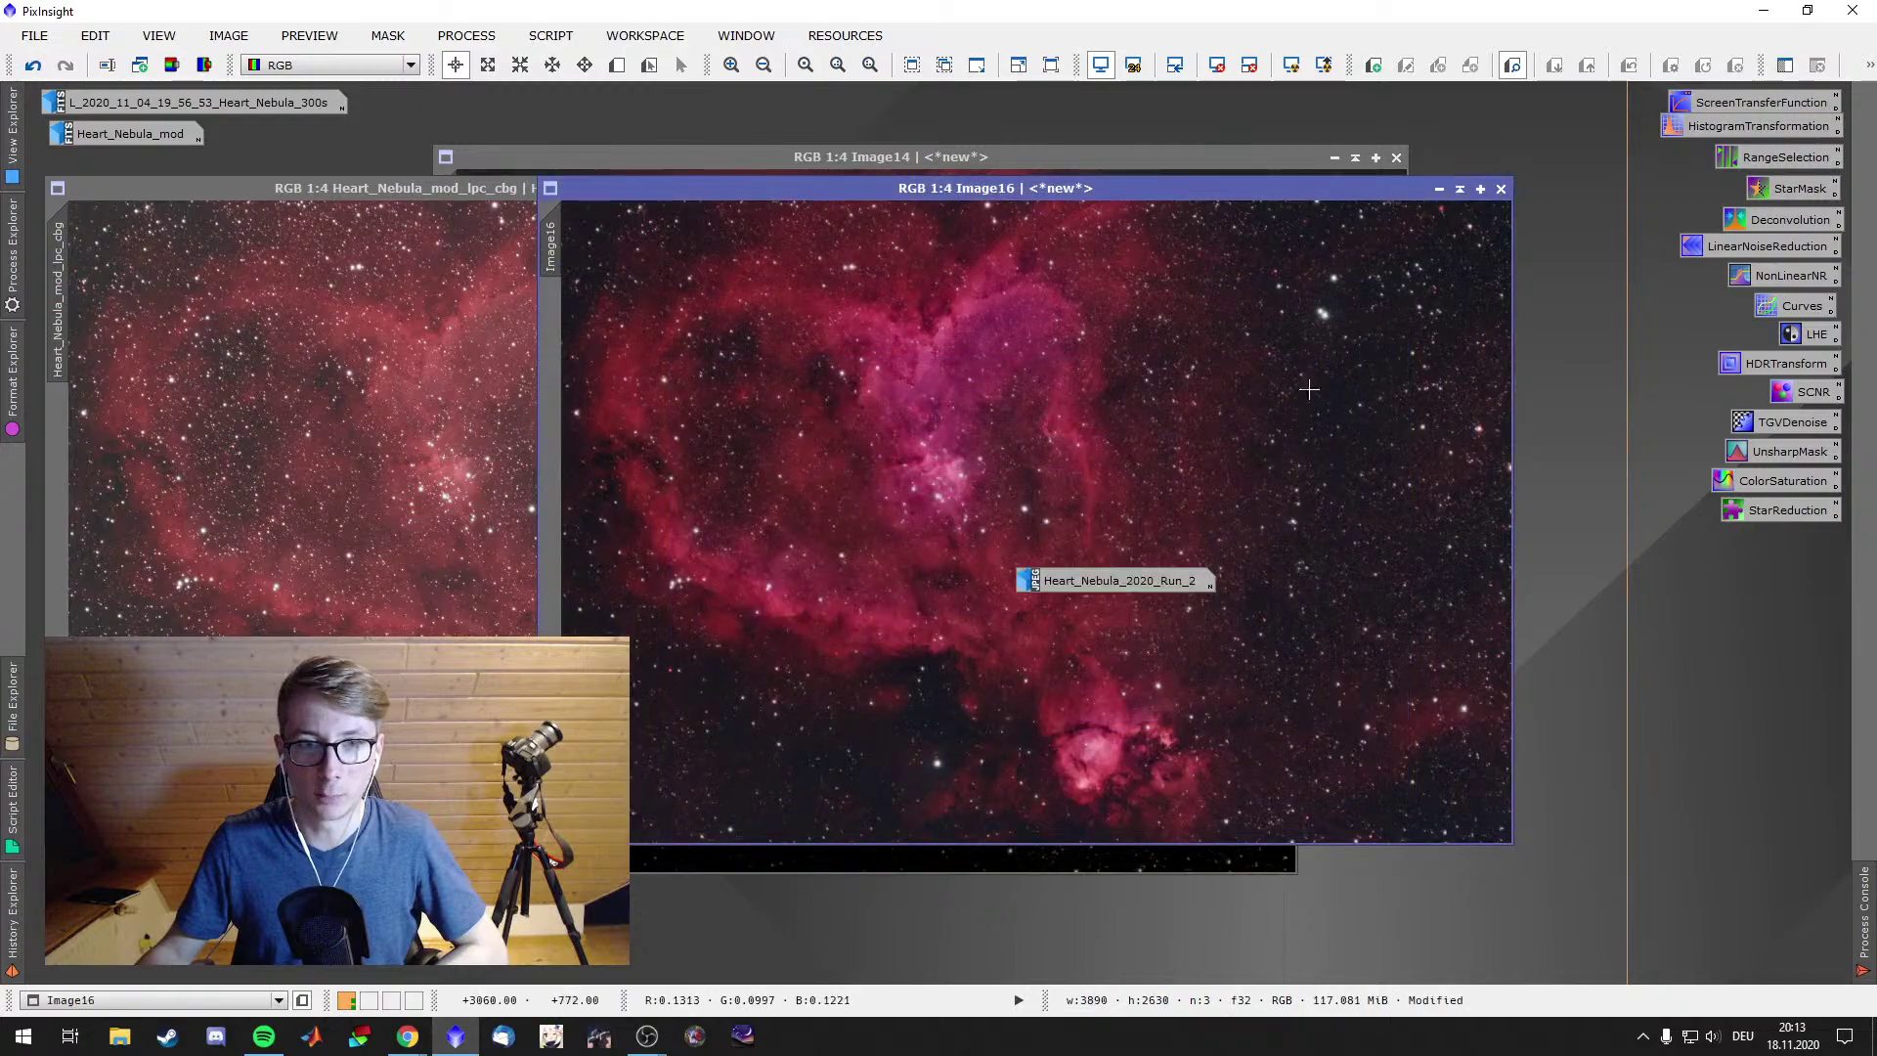
{"action": "left_click_drag", "start_coordinate": [1119, 575], "coordinate": [1300, 925]}
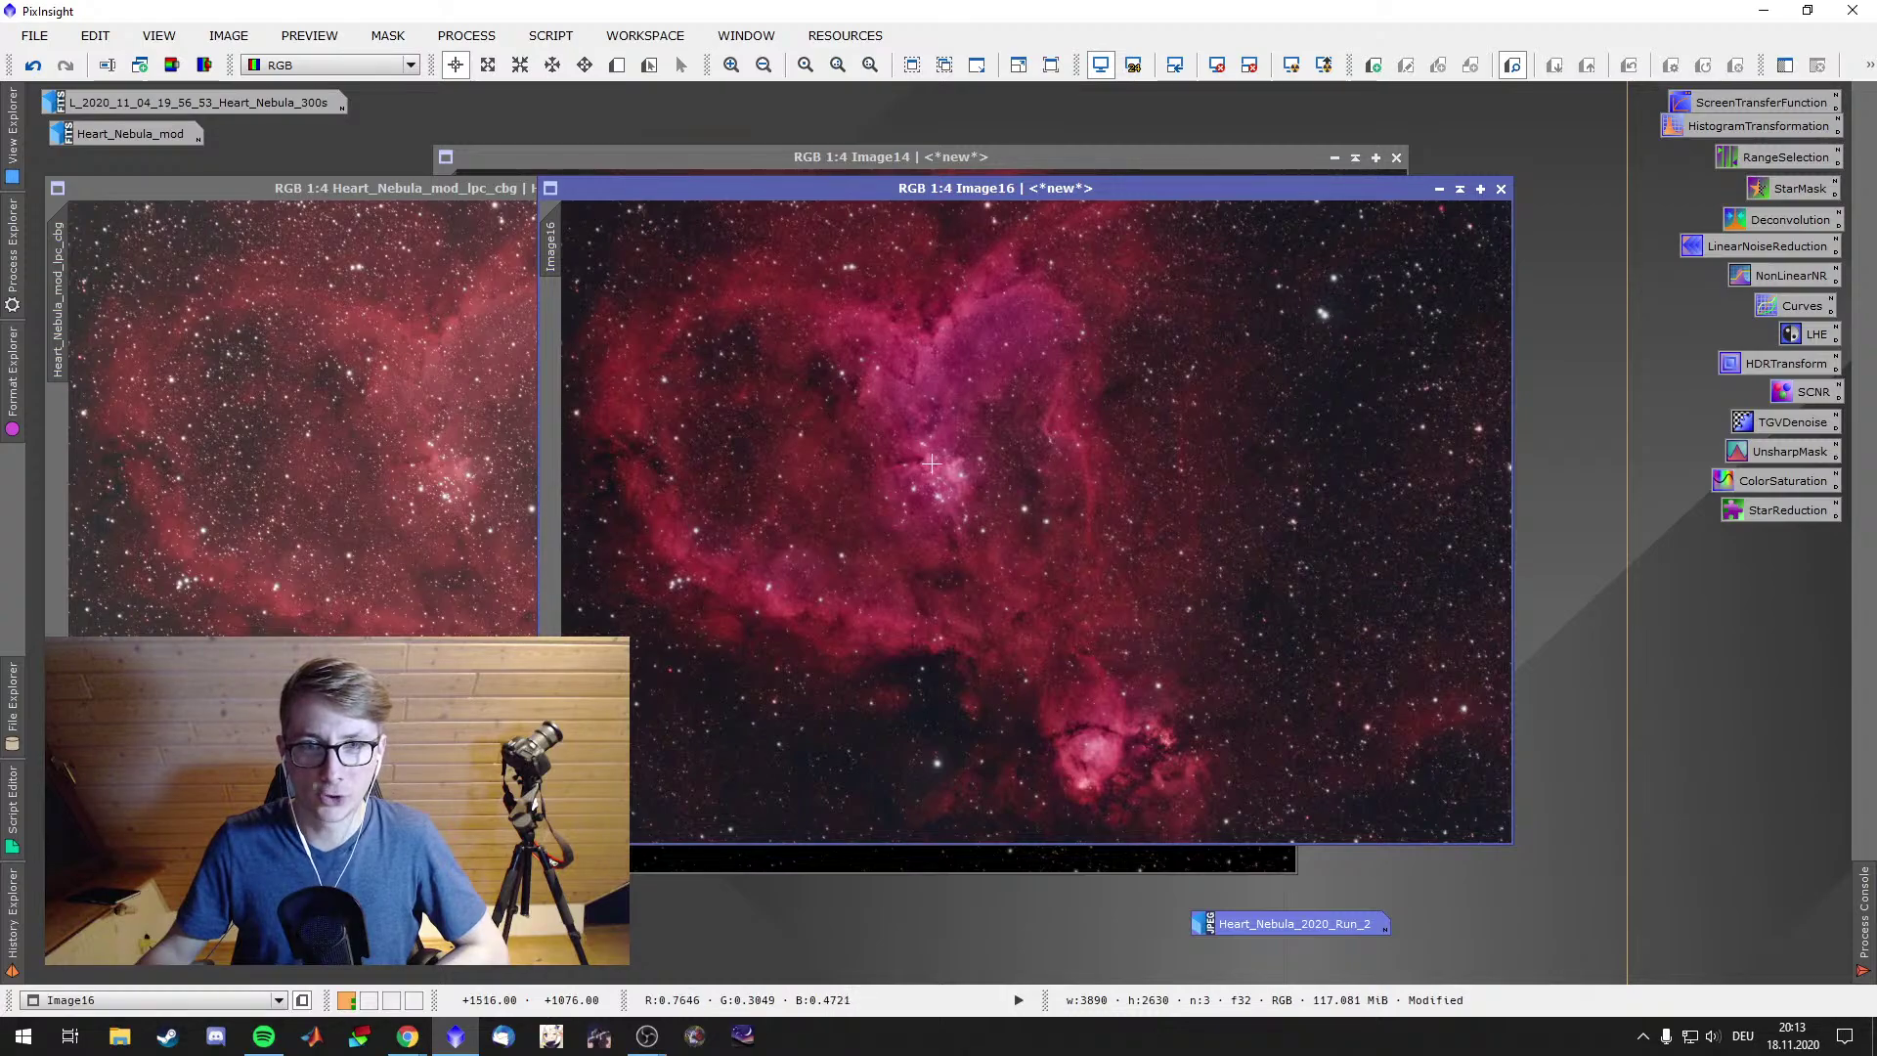
Minimize the starless nebula image Image14 and park its icon clear of the open image windows
{"action": "left_click", "coordinate": [1309, 154]}
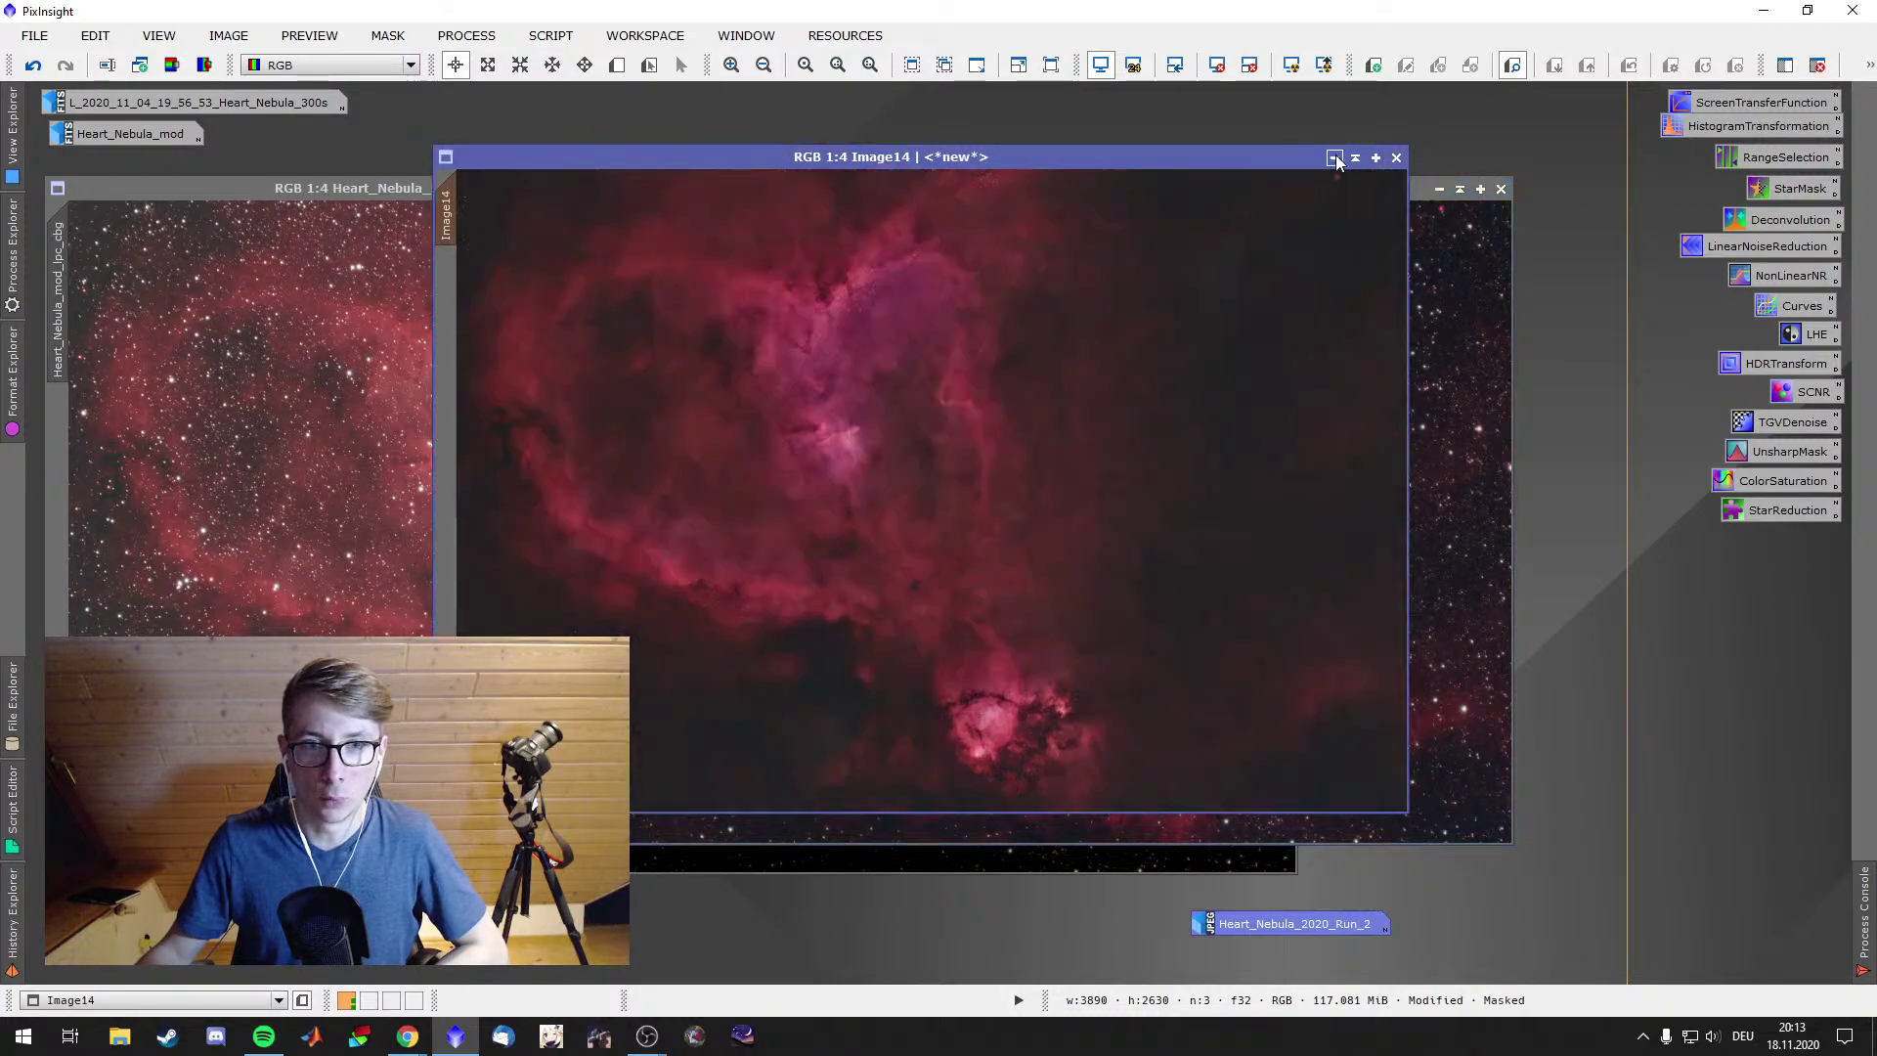
{"action": "left_click", "coordinate": [1335, 158]}
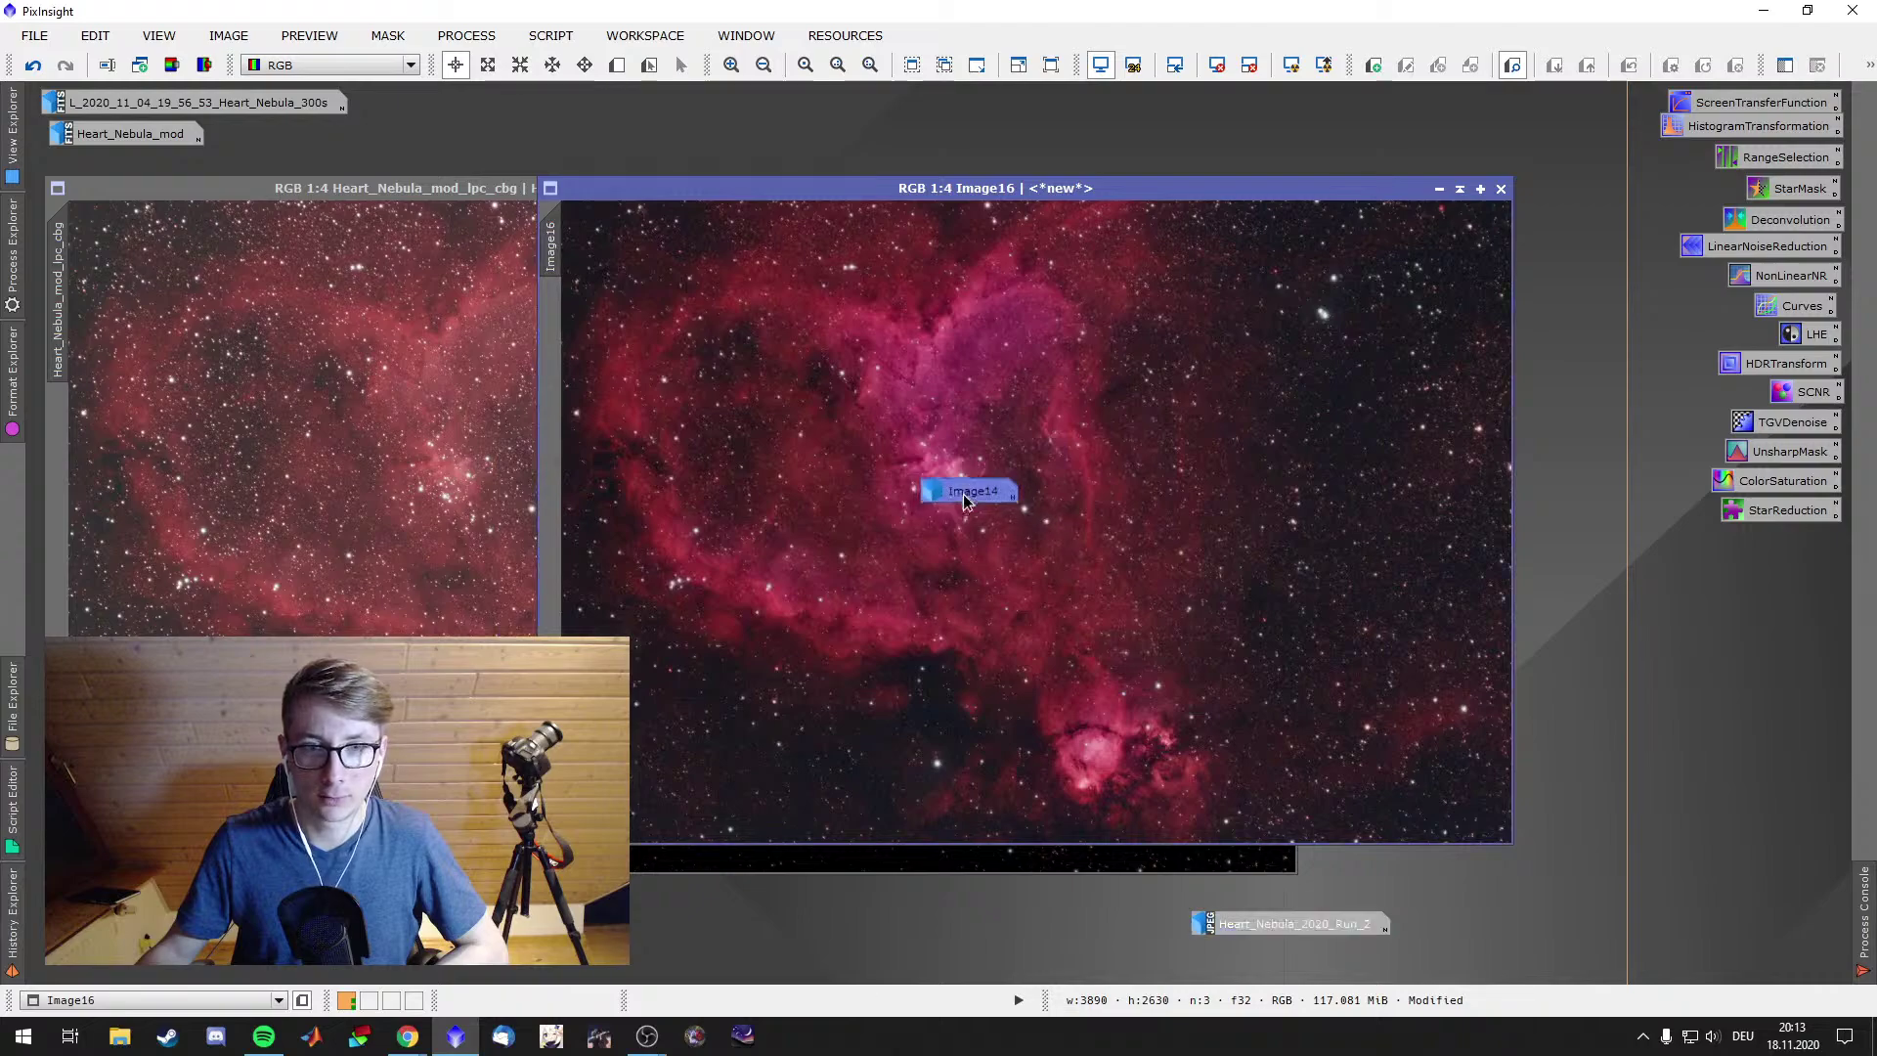
{"action": "left_click_drag", "start_coordinate": [968, 492], "coordinate": [1423, 141]}
Close the Heart_Nebula_mod_lpc_cbg_clone star image and the Heart_Nebula_2020_Run_2 comparison image
{"action": "key", "text": "ctrl+Tab"}
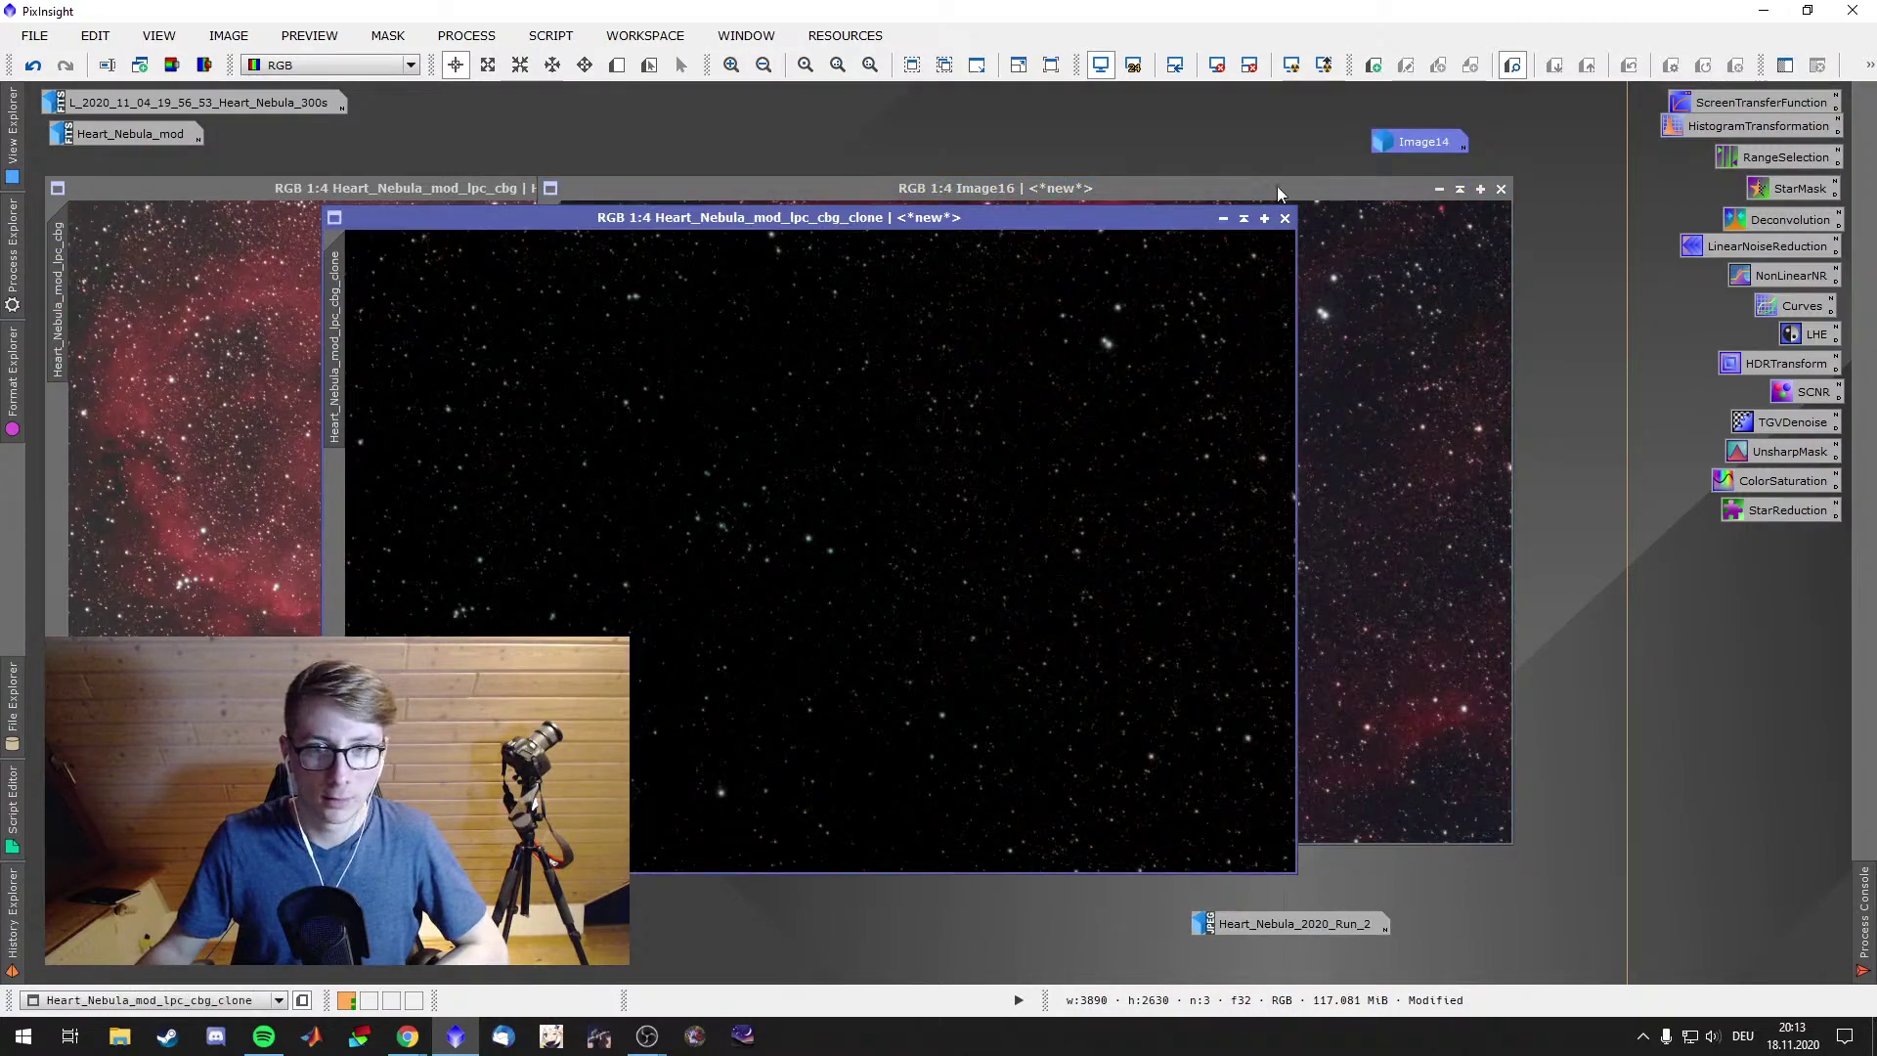
{"action": "left_click", "coordinate": [1285, 216]}
{"action": "left_click", "coordinate": [895, 564]}
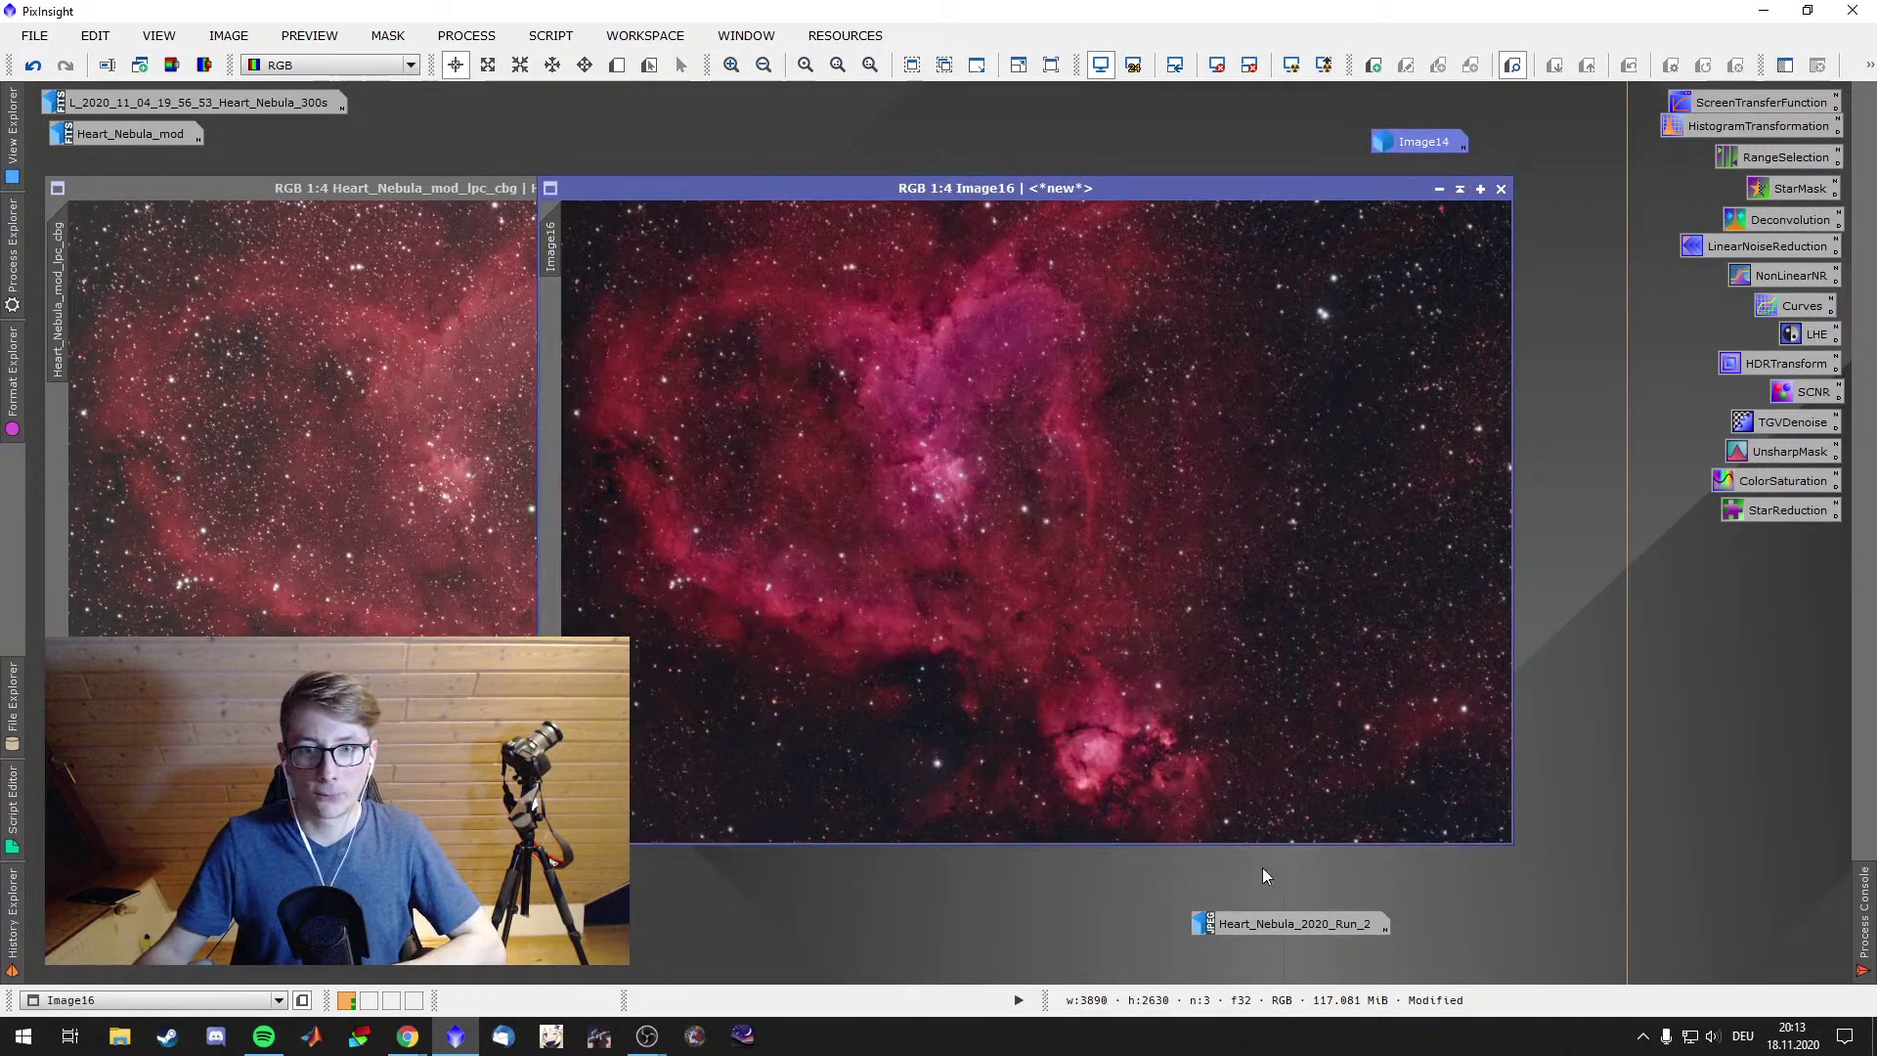
{"action": "double_click", "coordinate": [1300, 919]}
{"action": "left_click", "coordinate": [1501, 188]}
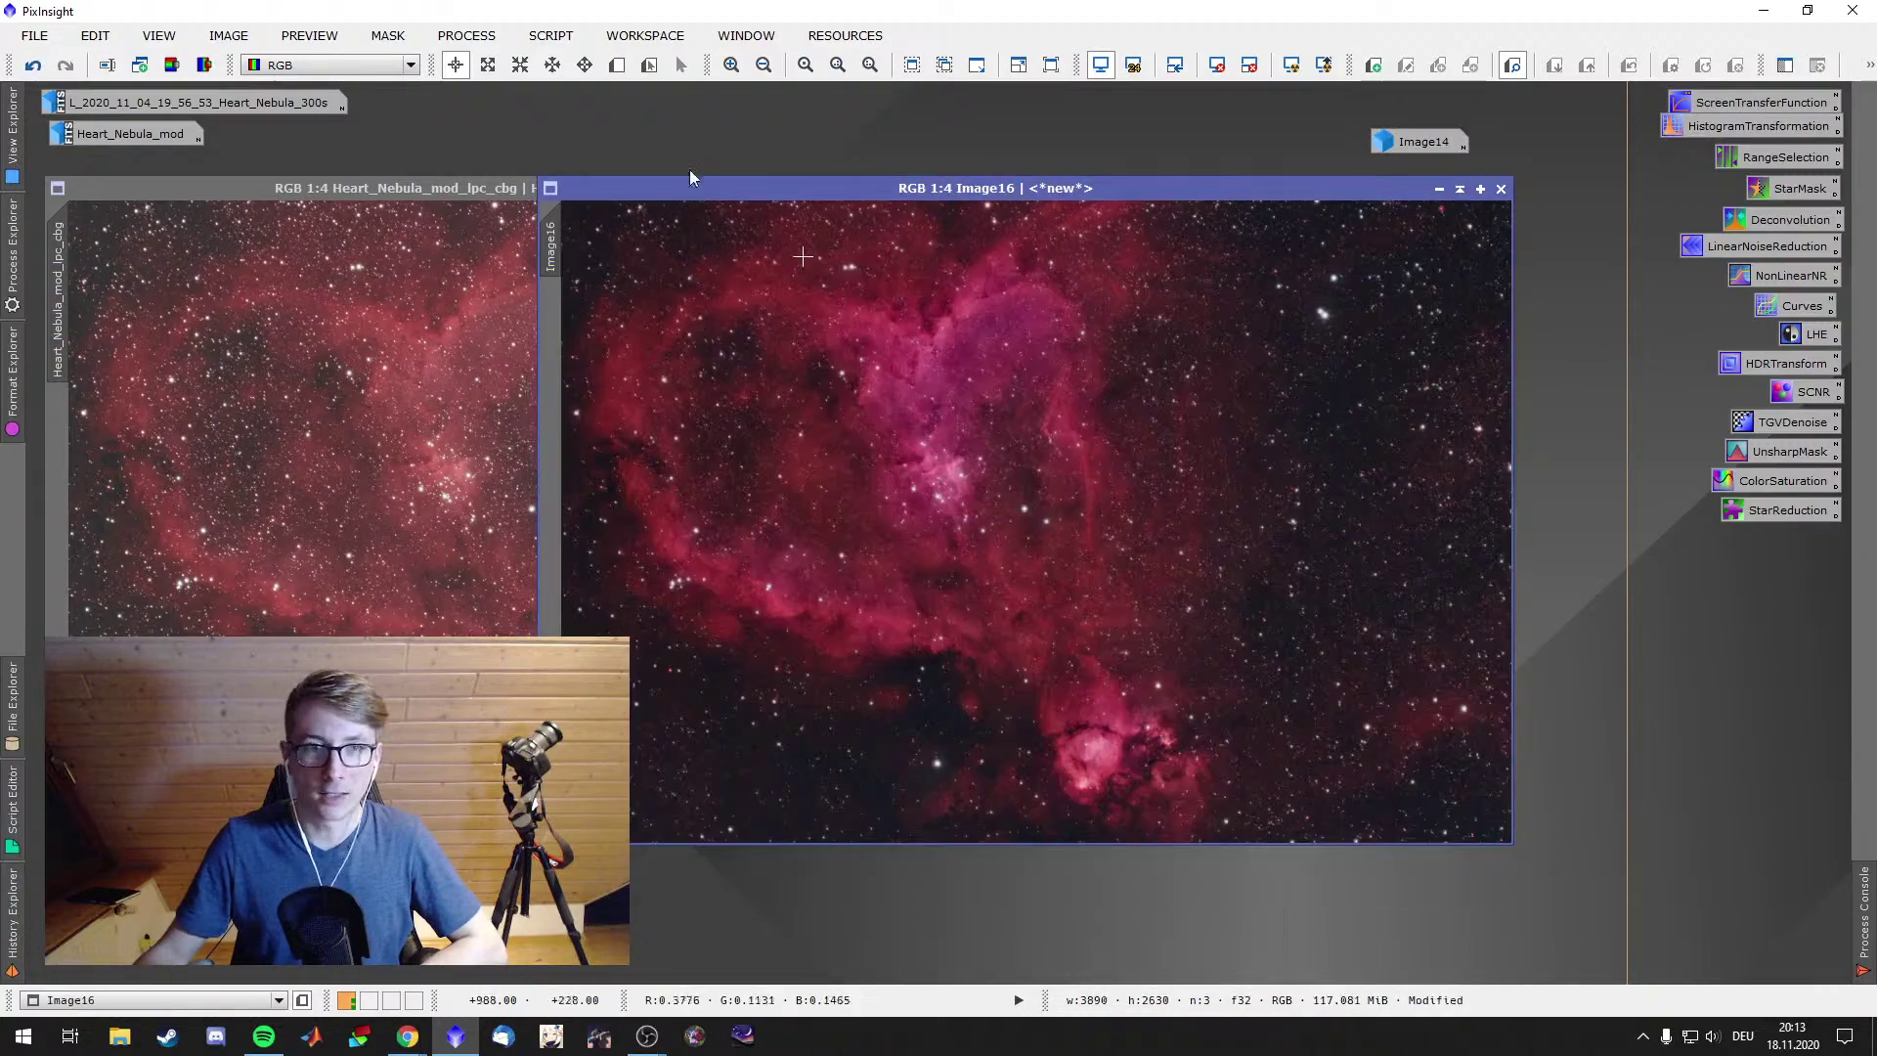
Run StarNet on Image16 with a stride of 128 and Create starmask enabled
{"action": "left_click", "coordinate": [499, 40]}
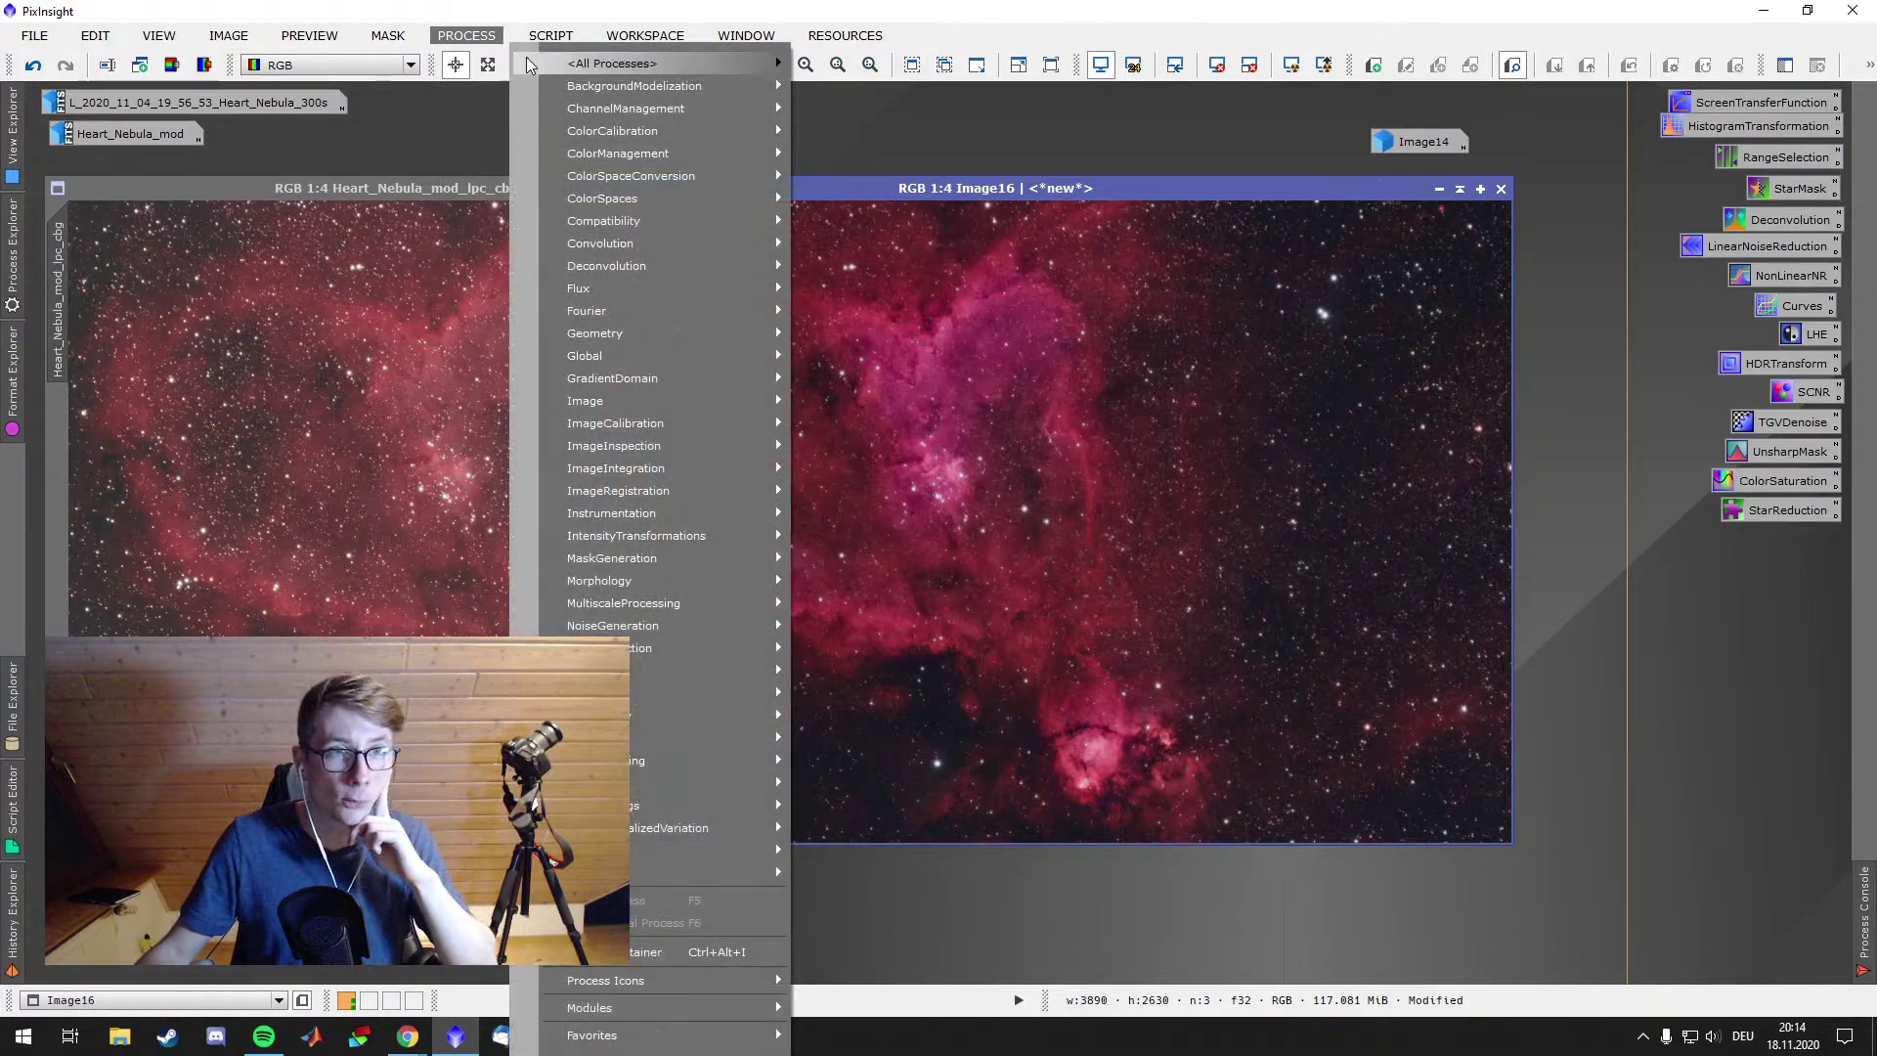
{"action": "mouse_move", "coordinate": [772, 63]}
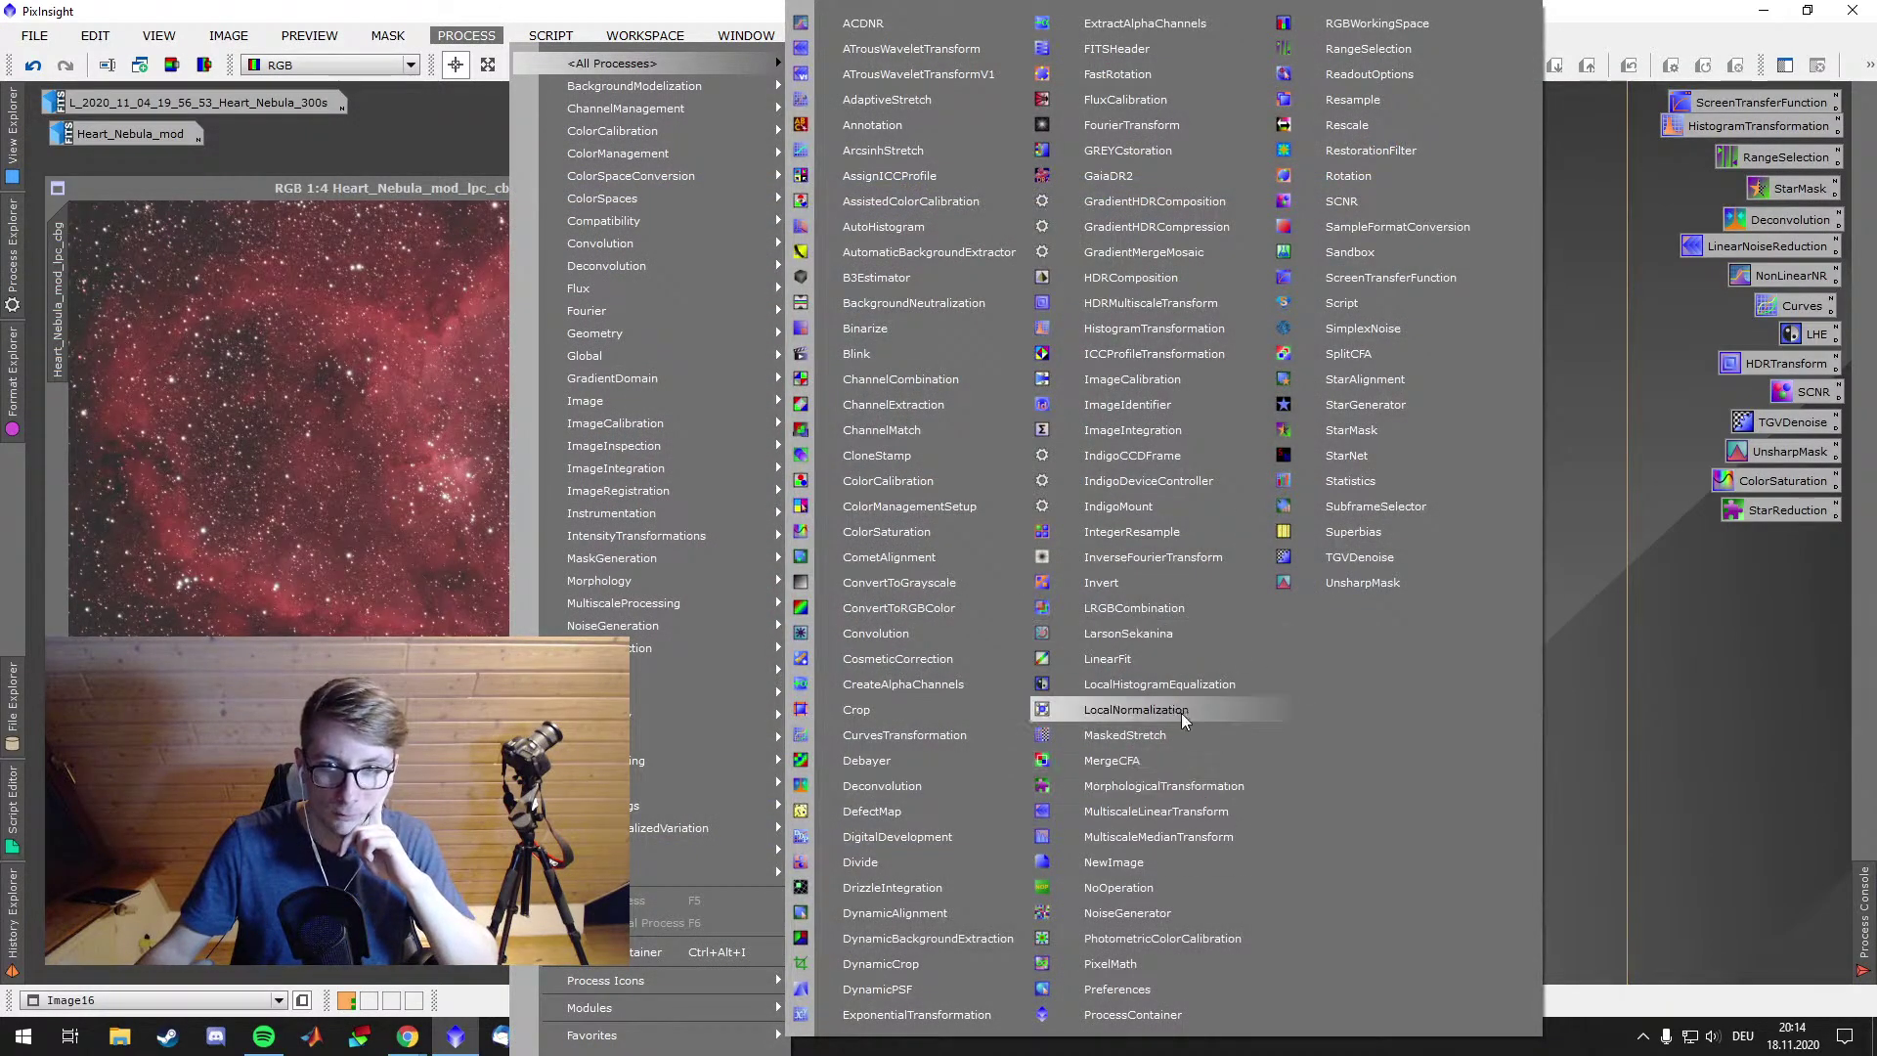
{"action": "left_click", "coordinate": [1346, 456]}
{"action": "left_click_drag", "start_coordinate": [1401, 204], "coordinate": [1376, 280]}
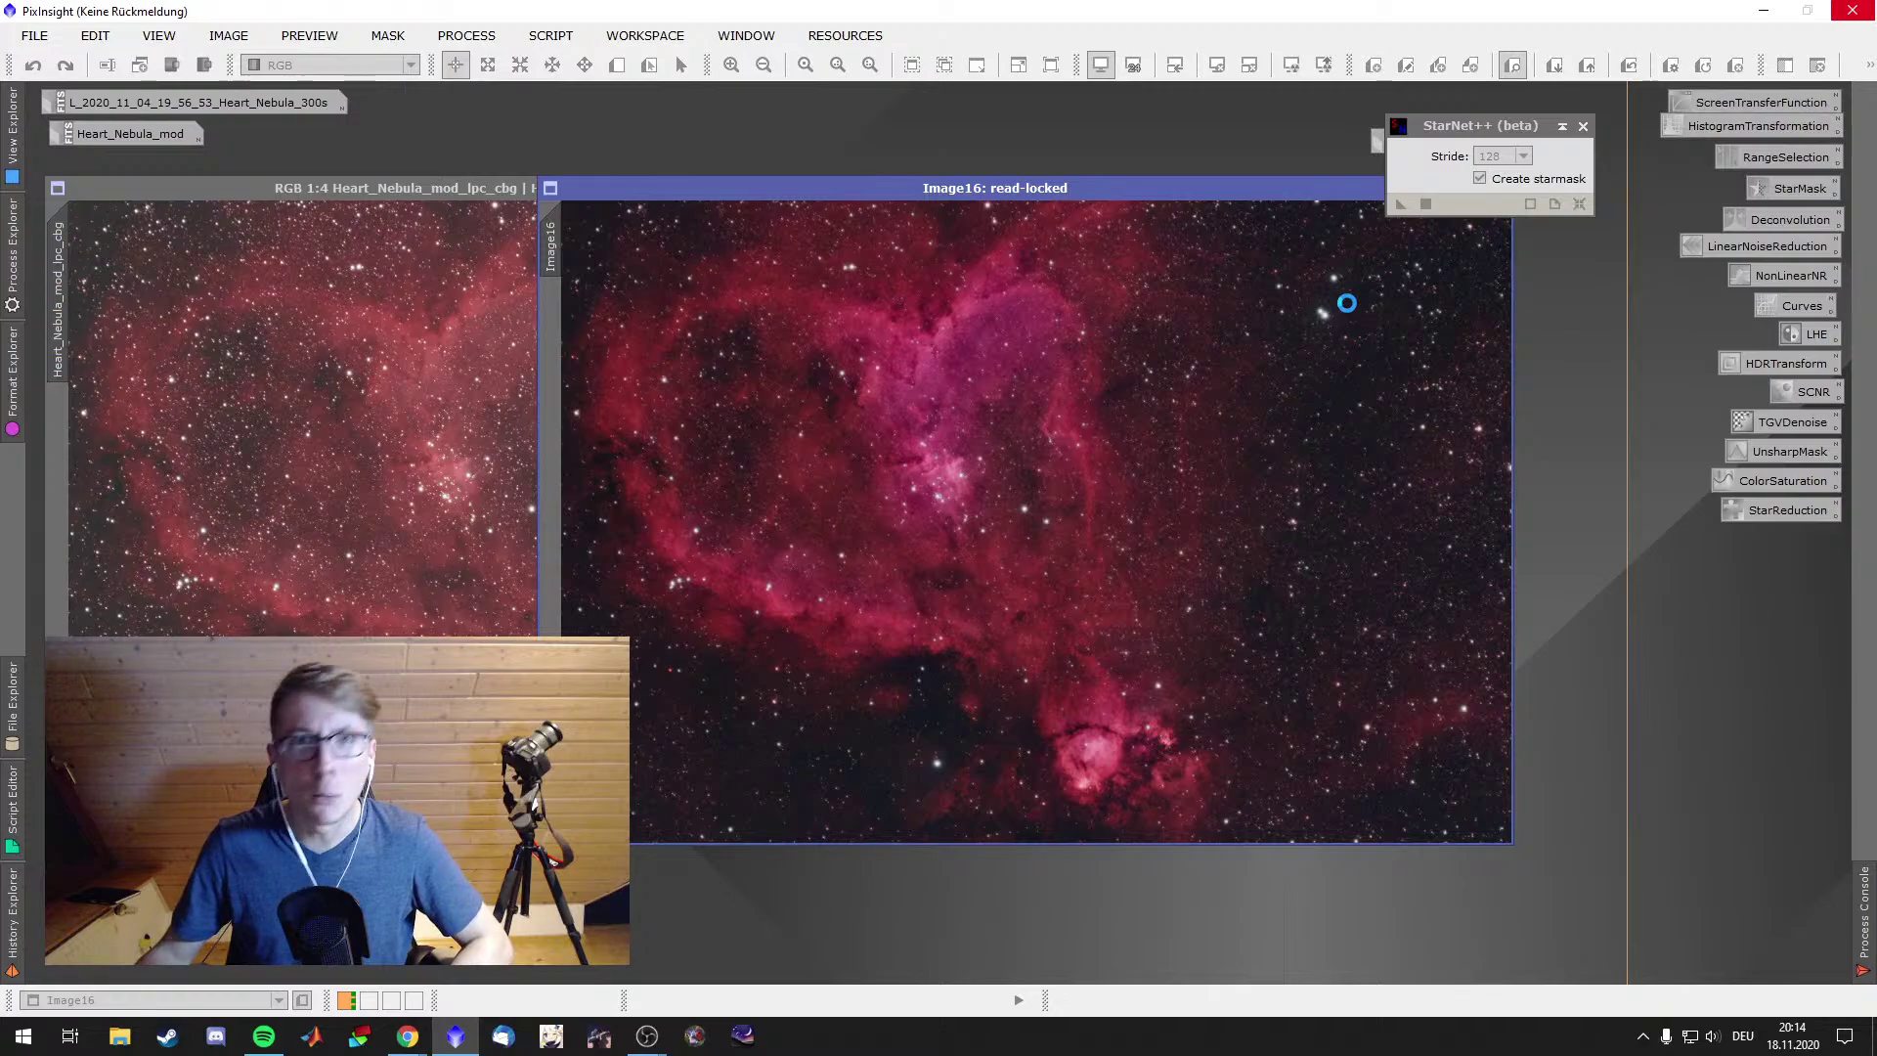
{"action": "left_click", "coordinate": [264, 1036]}
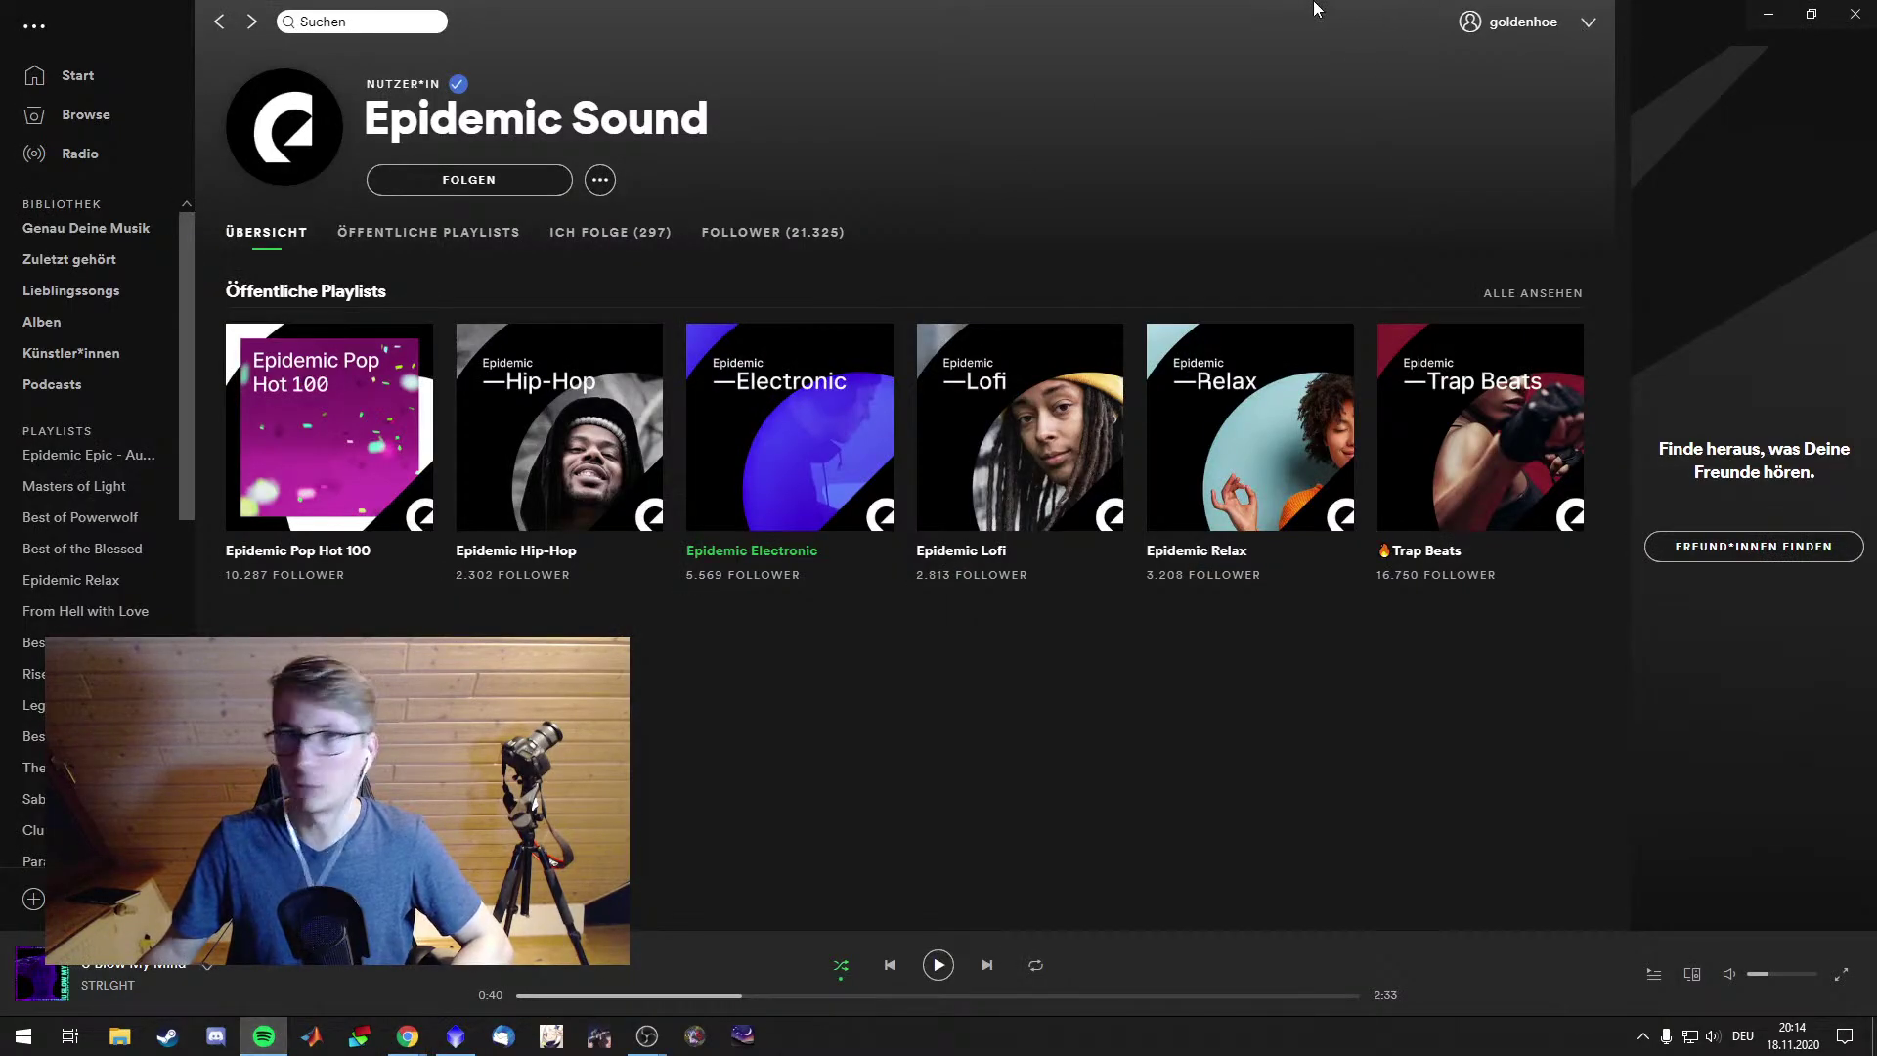
{"action": "left_click", "coordinate": [1855, 14]}
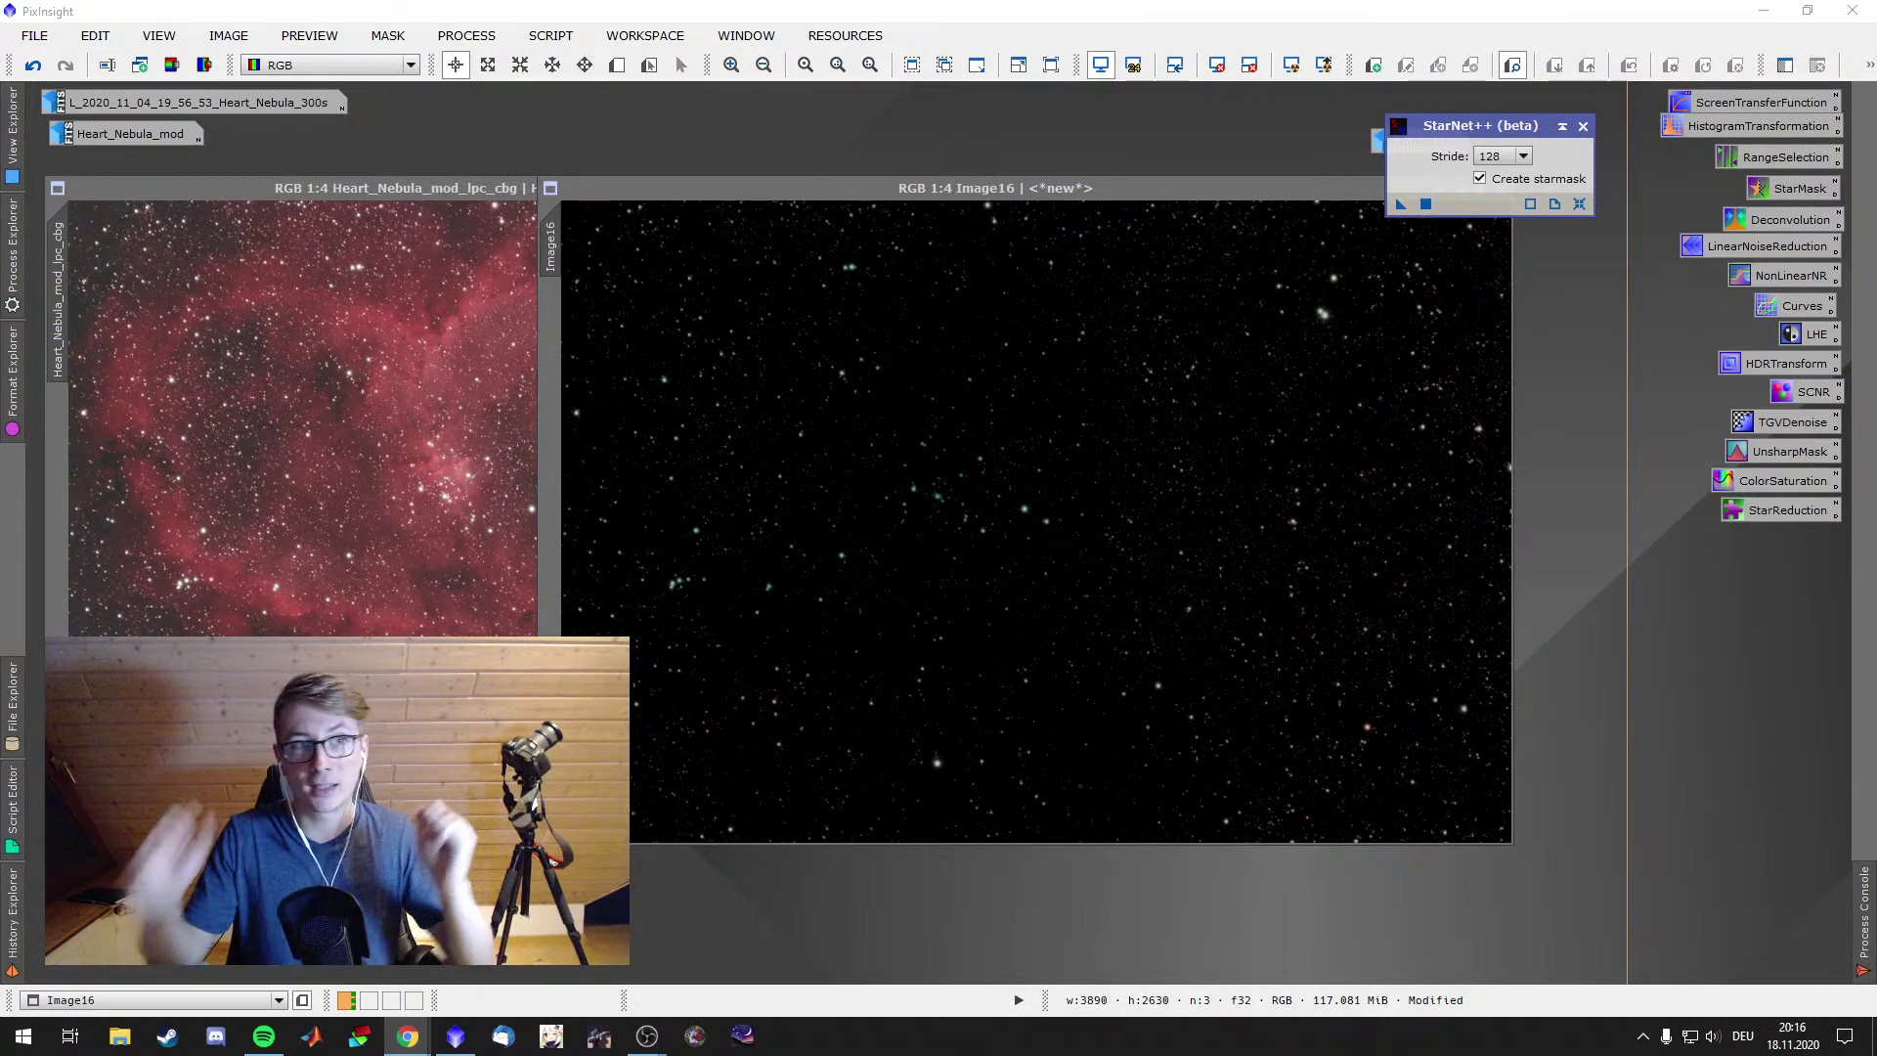
Open a process from the BackgroundModelization category
{"action": "left_click", "coordinate": [467, 35]}
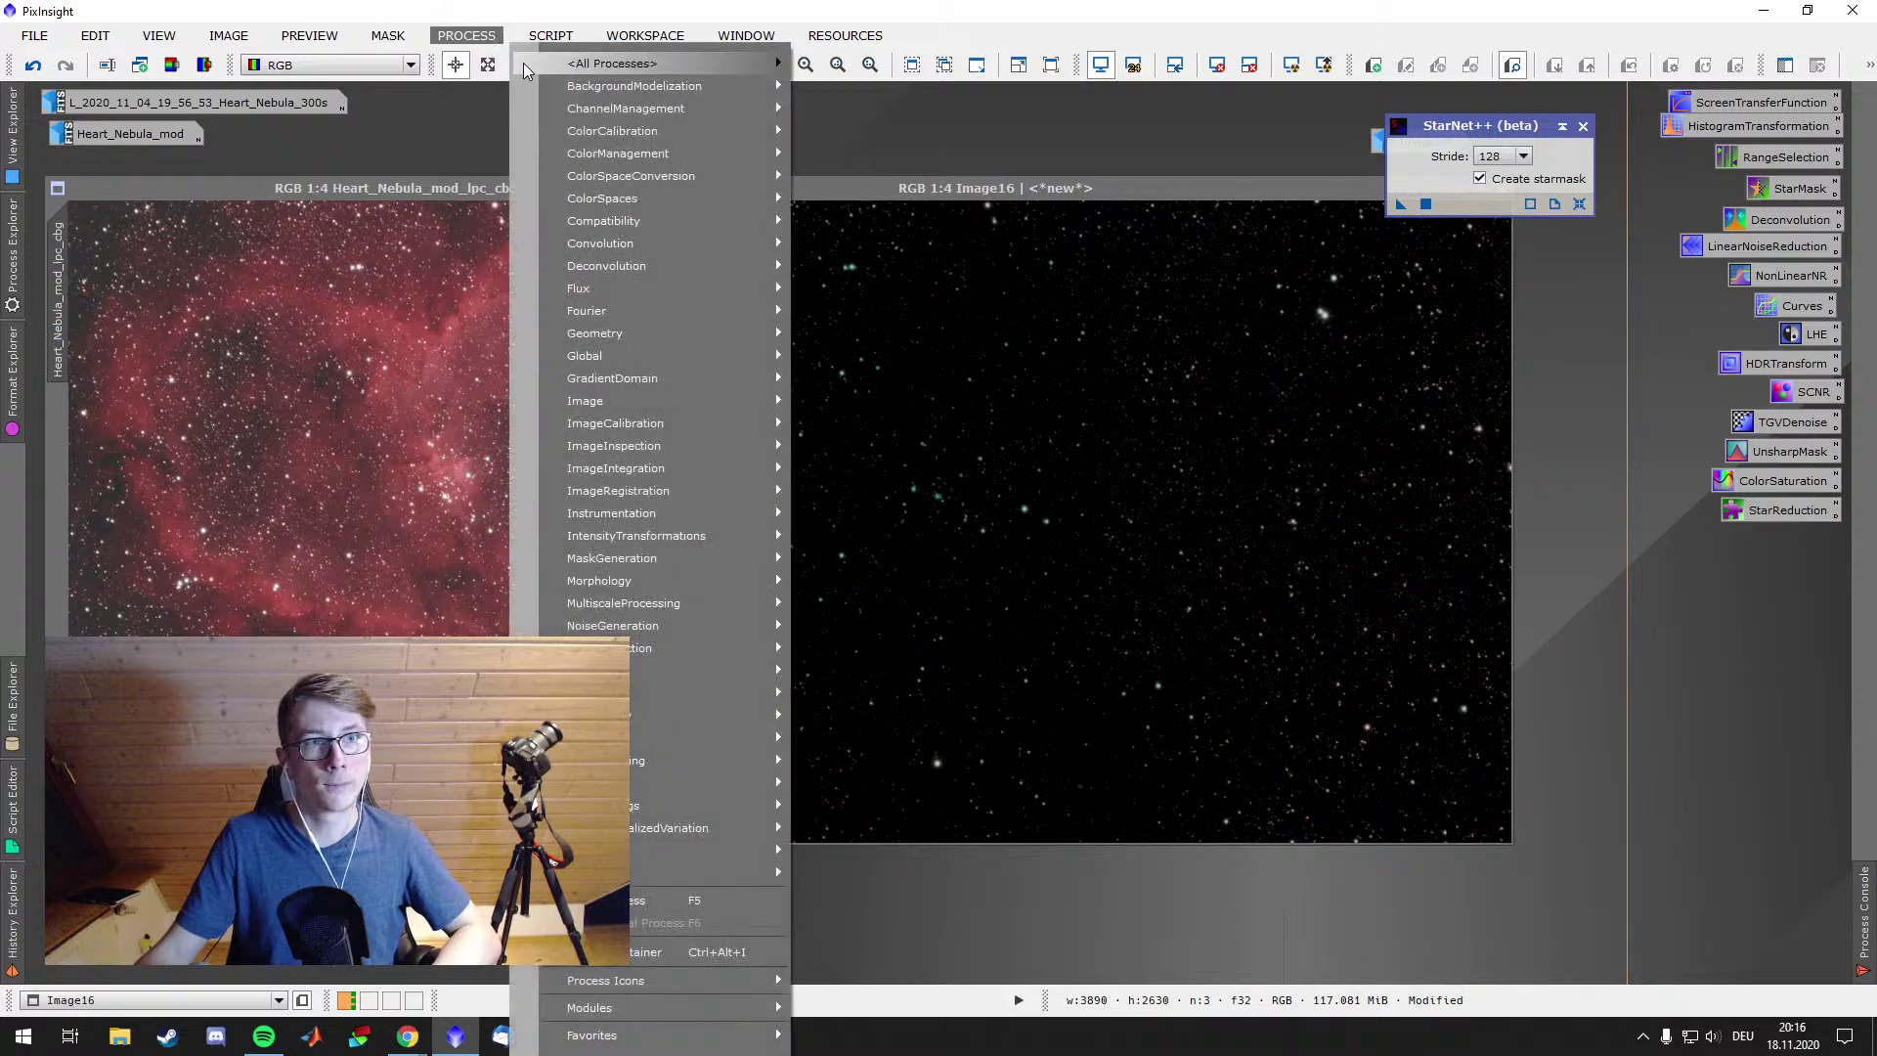
{"action": "mouse_move", "coordinate": [548, 90]}
{"action": "left_click", "coordinate": [944, 112]}
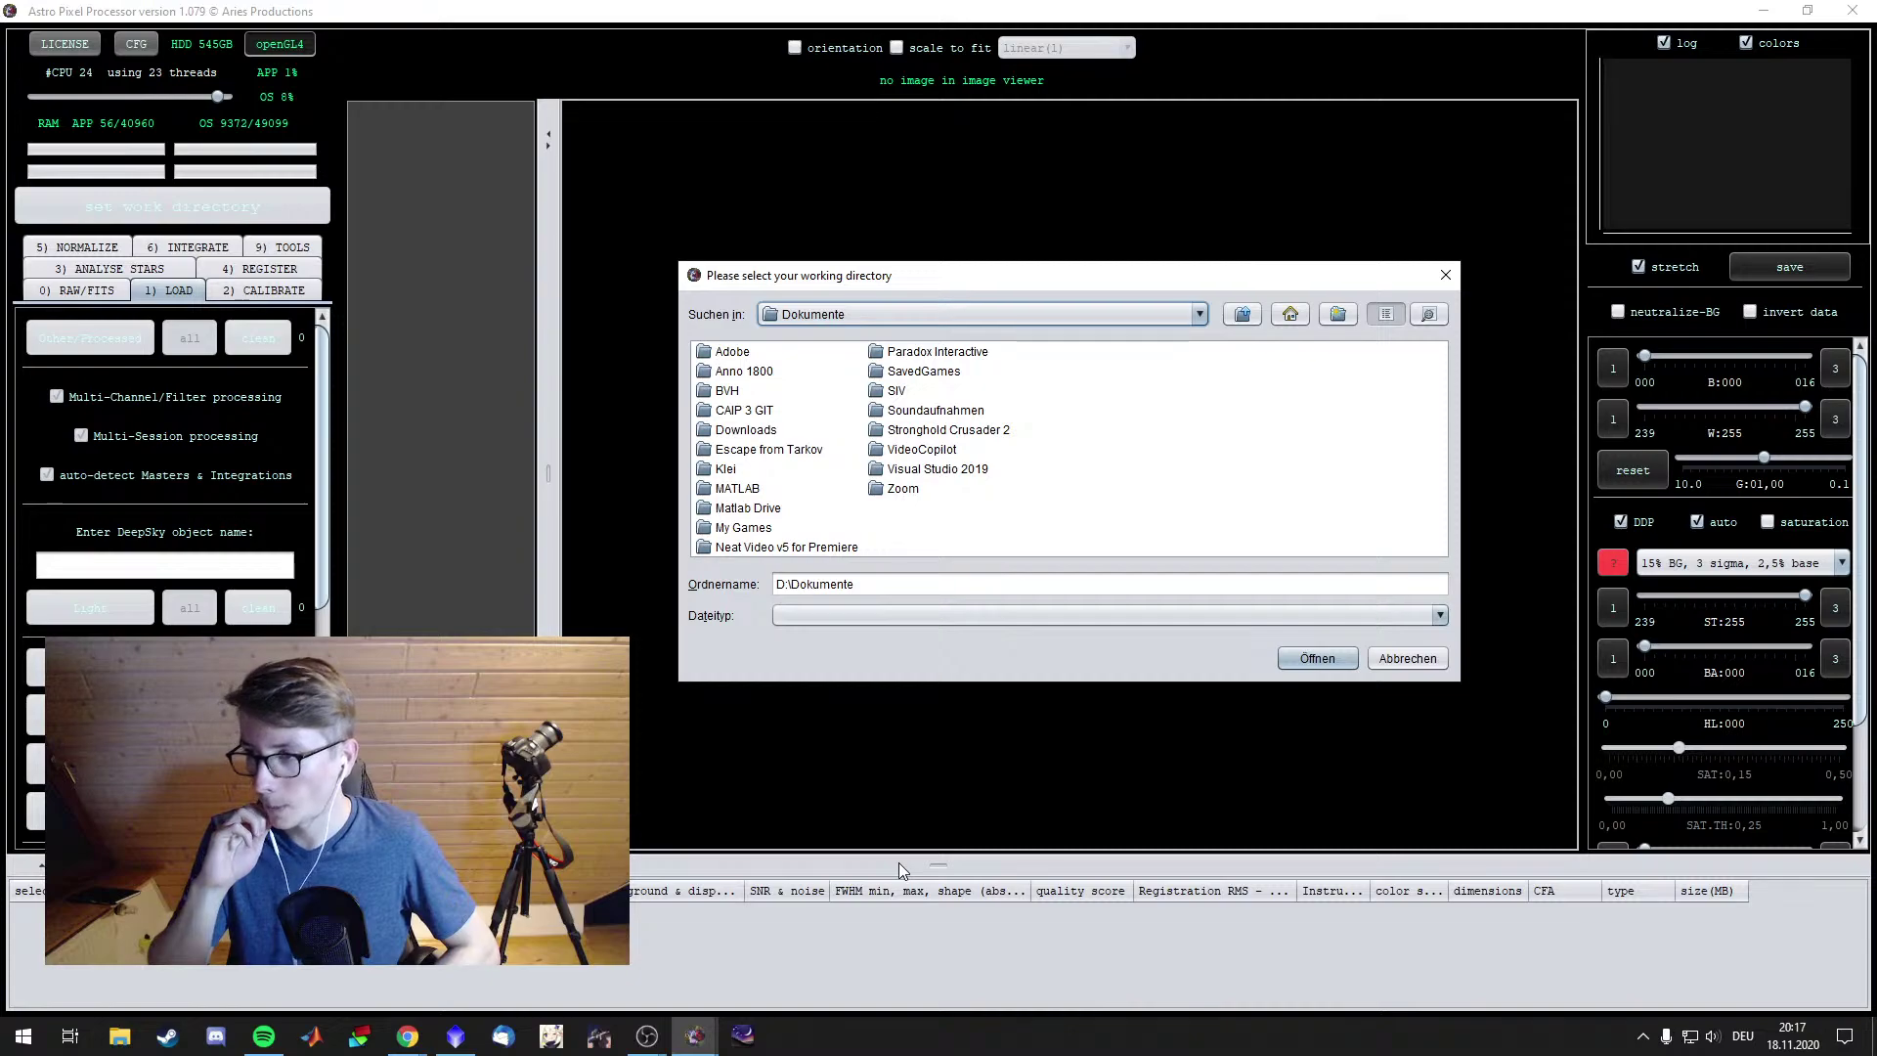
In Astro Pixel Processor, set D:\Dokumente as the working directory and browse for light frames on the AstroSSD (E:) drive
{"action": "left_click", "coordinate": [1313, 662]}
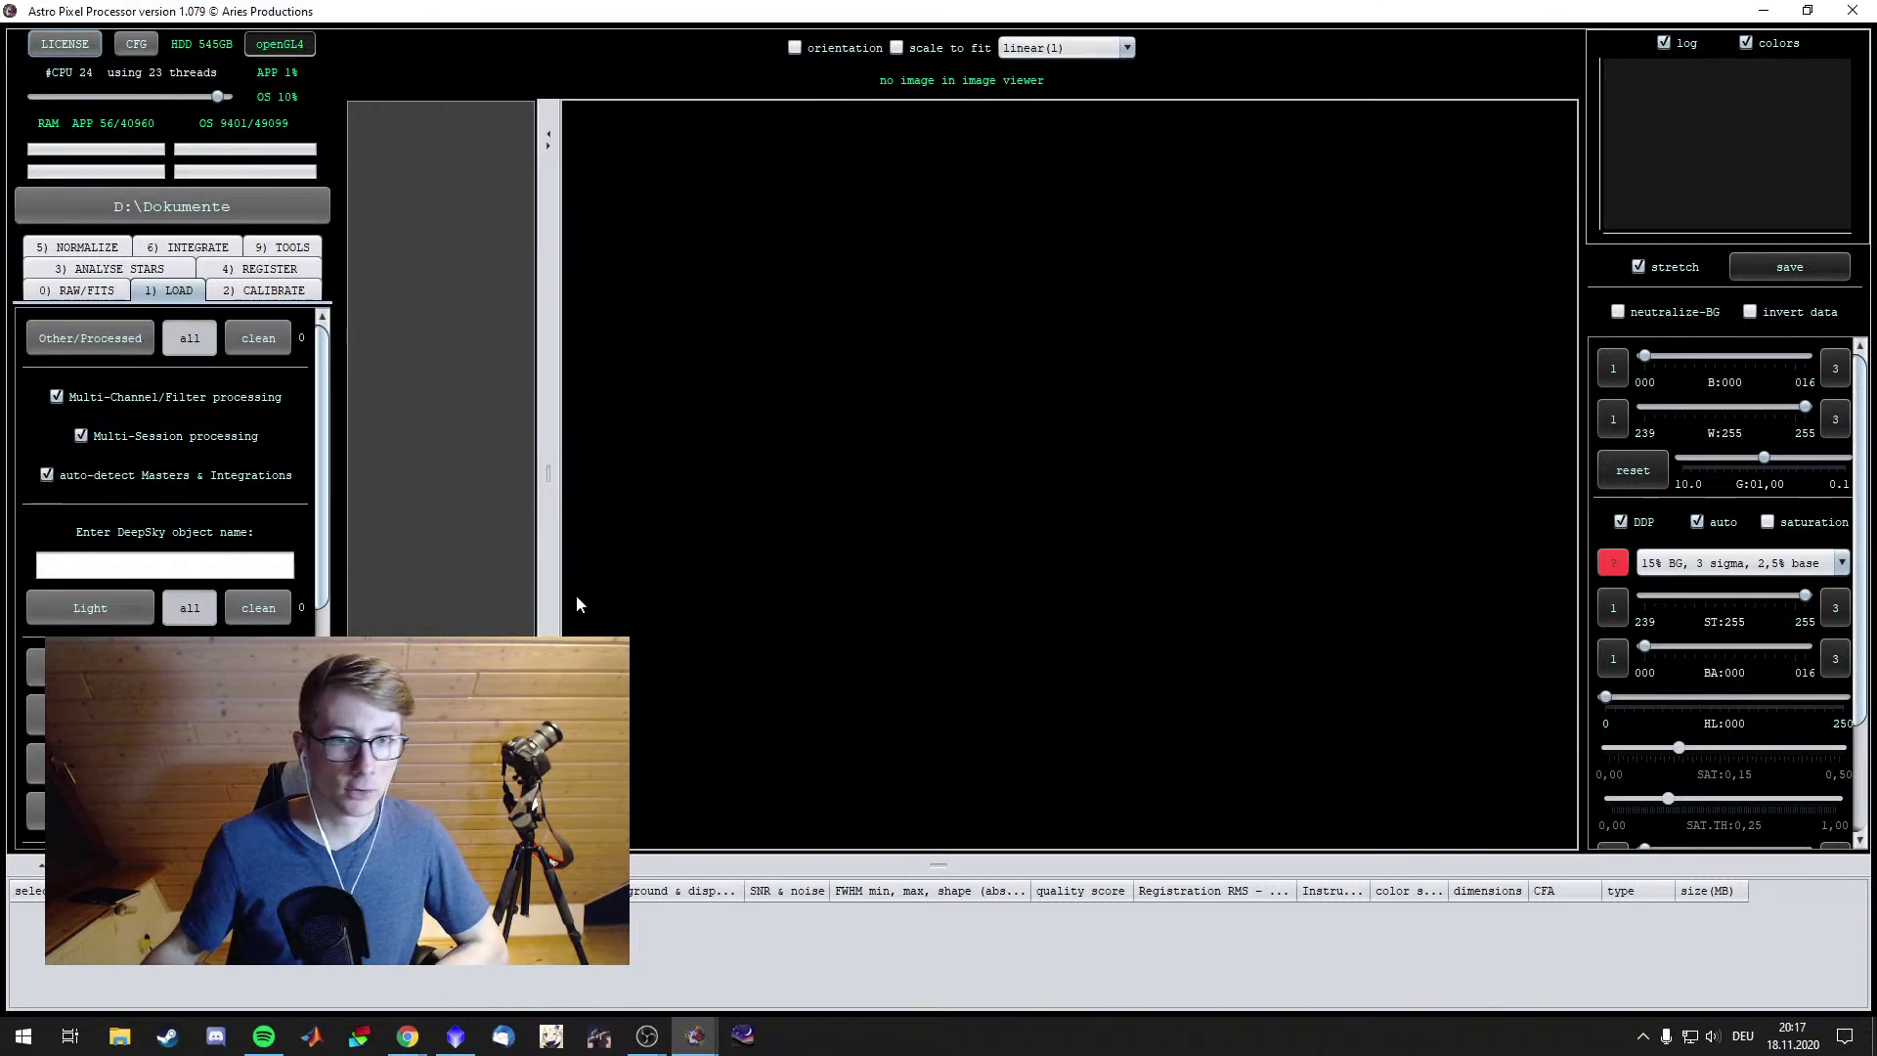
{"action": "left_click", "coordinate": [90, 607]}
{"action": "left_click", "coordinate": [1244, 313]}
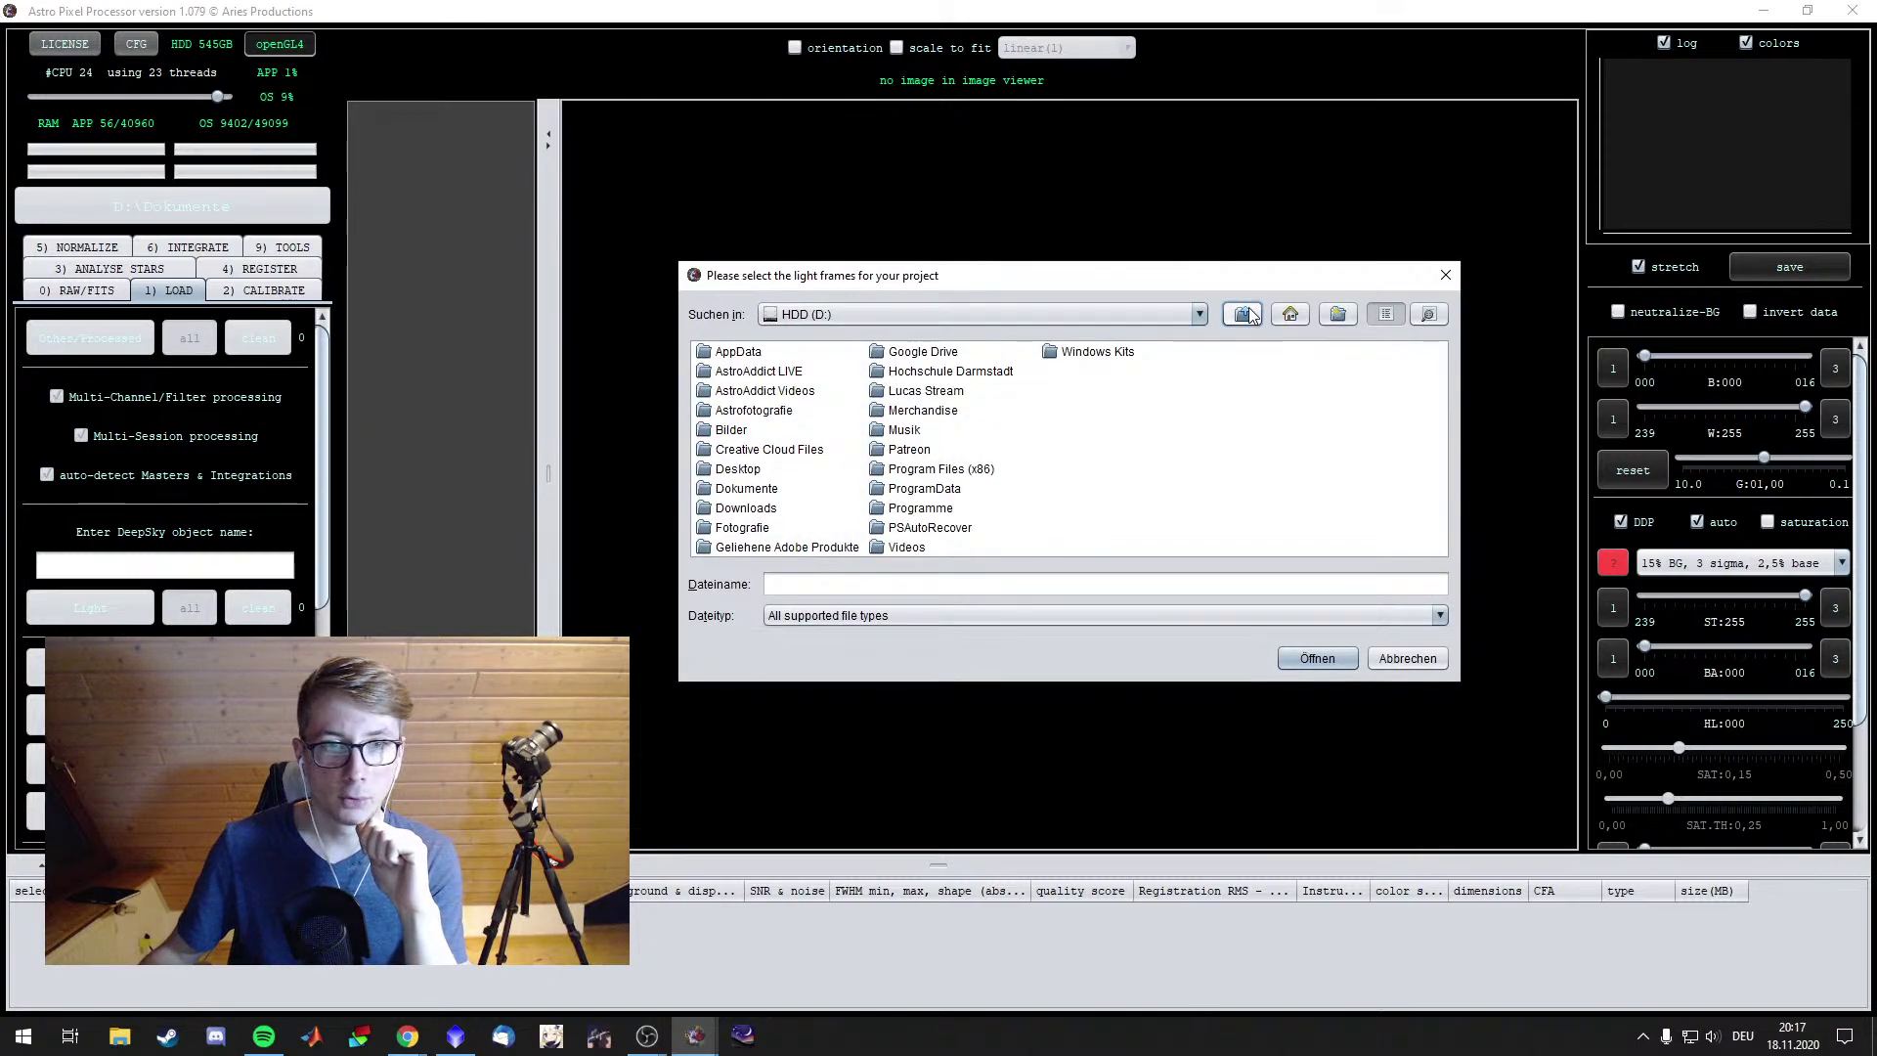
{"action": "left_click", "coordinate": [1245, 314]}
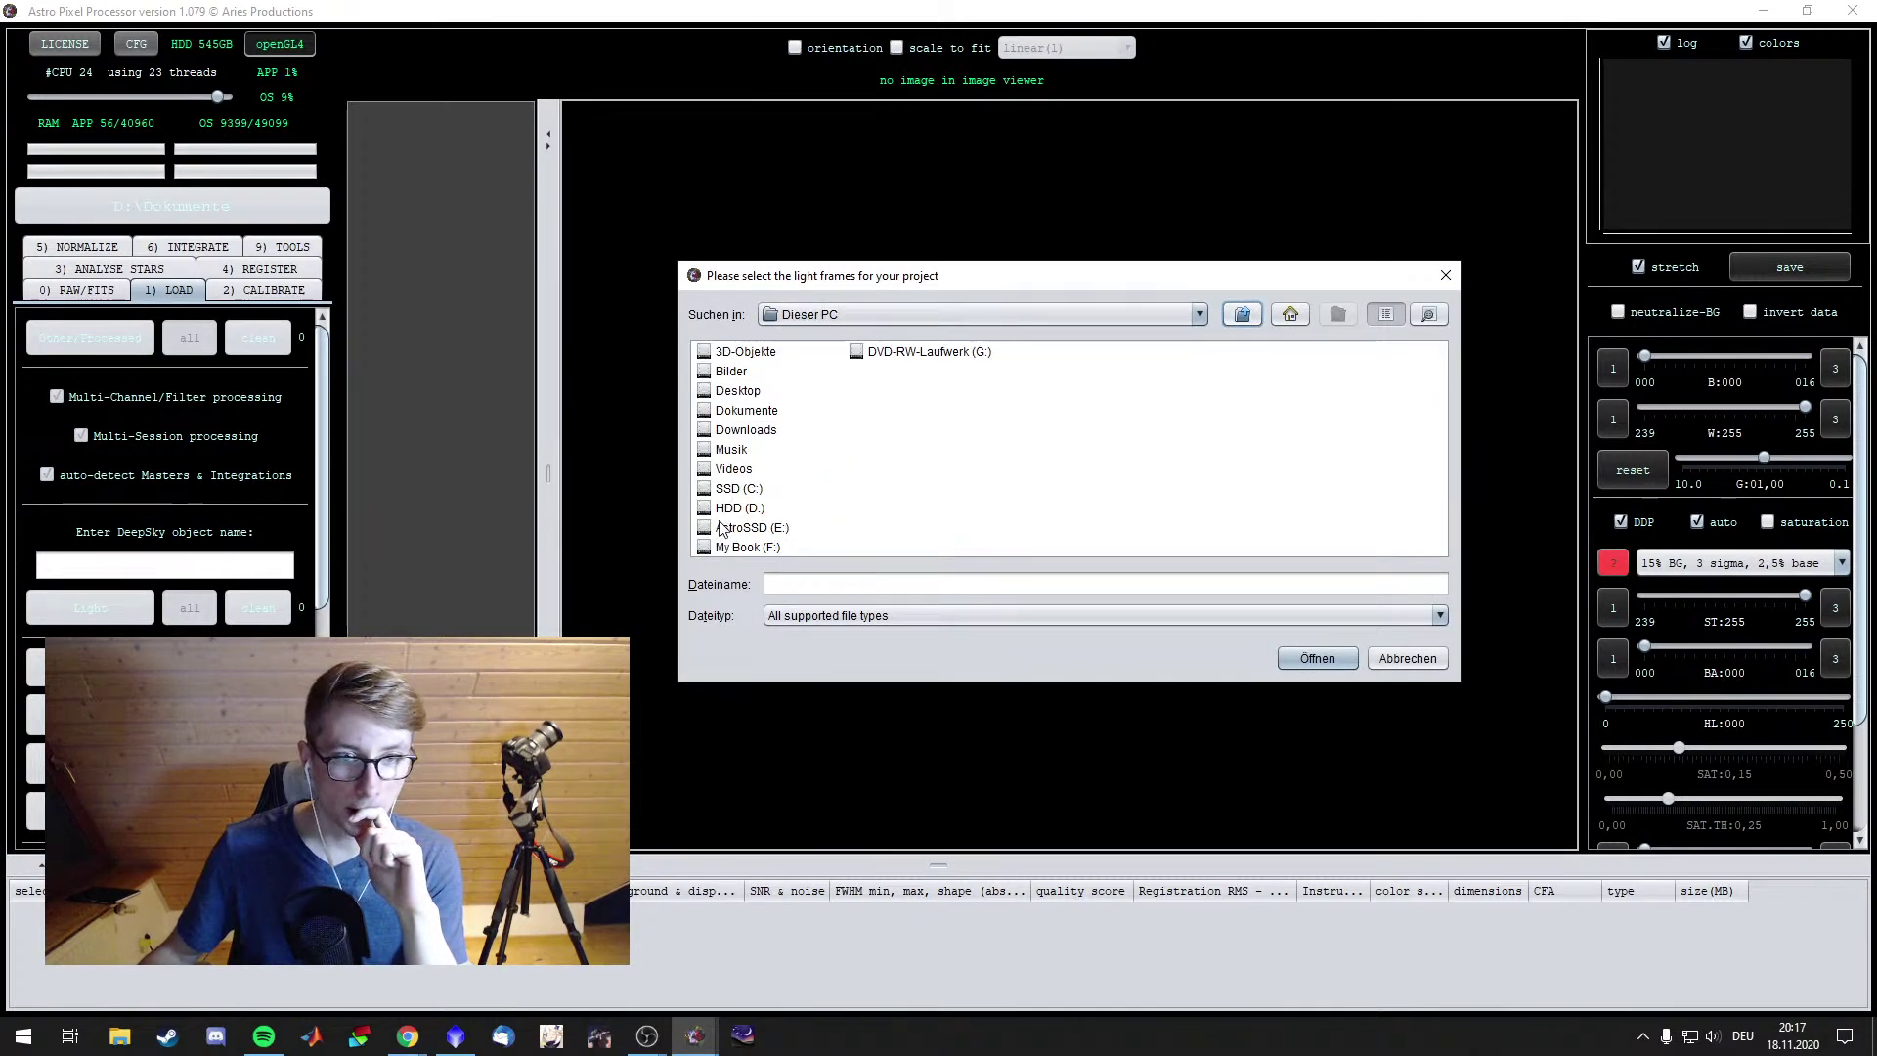
{"action": "double_click", "coordinate": [751, 528]}
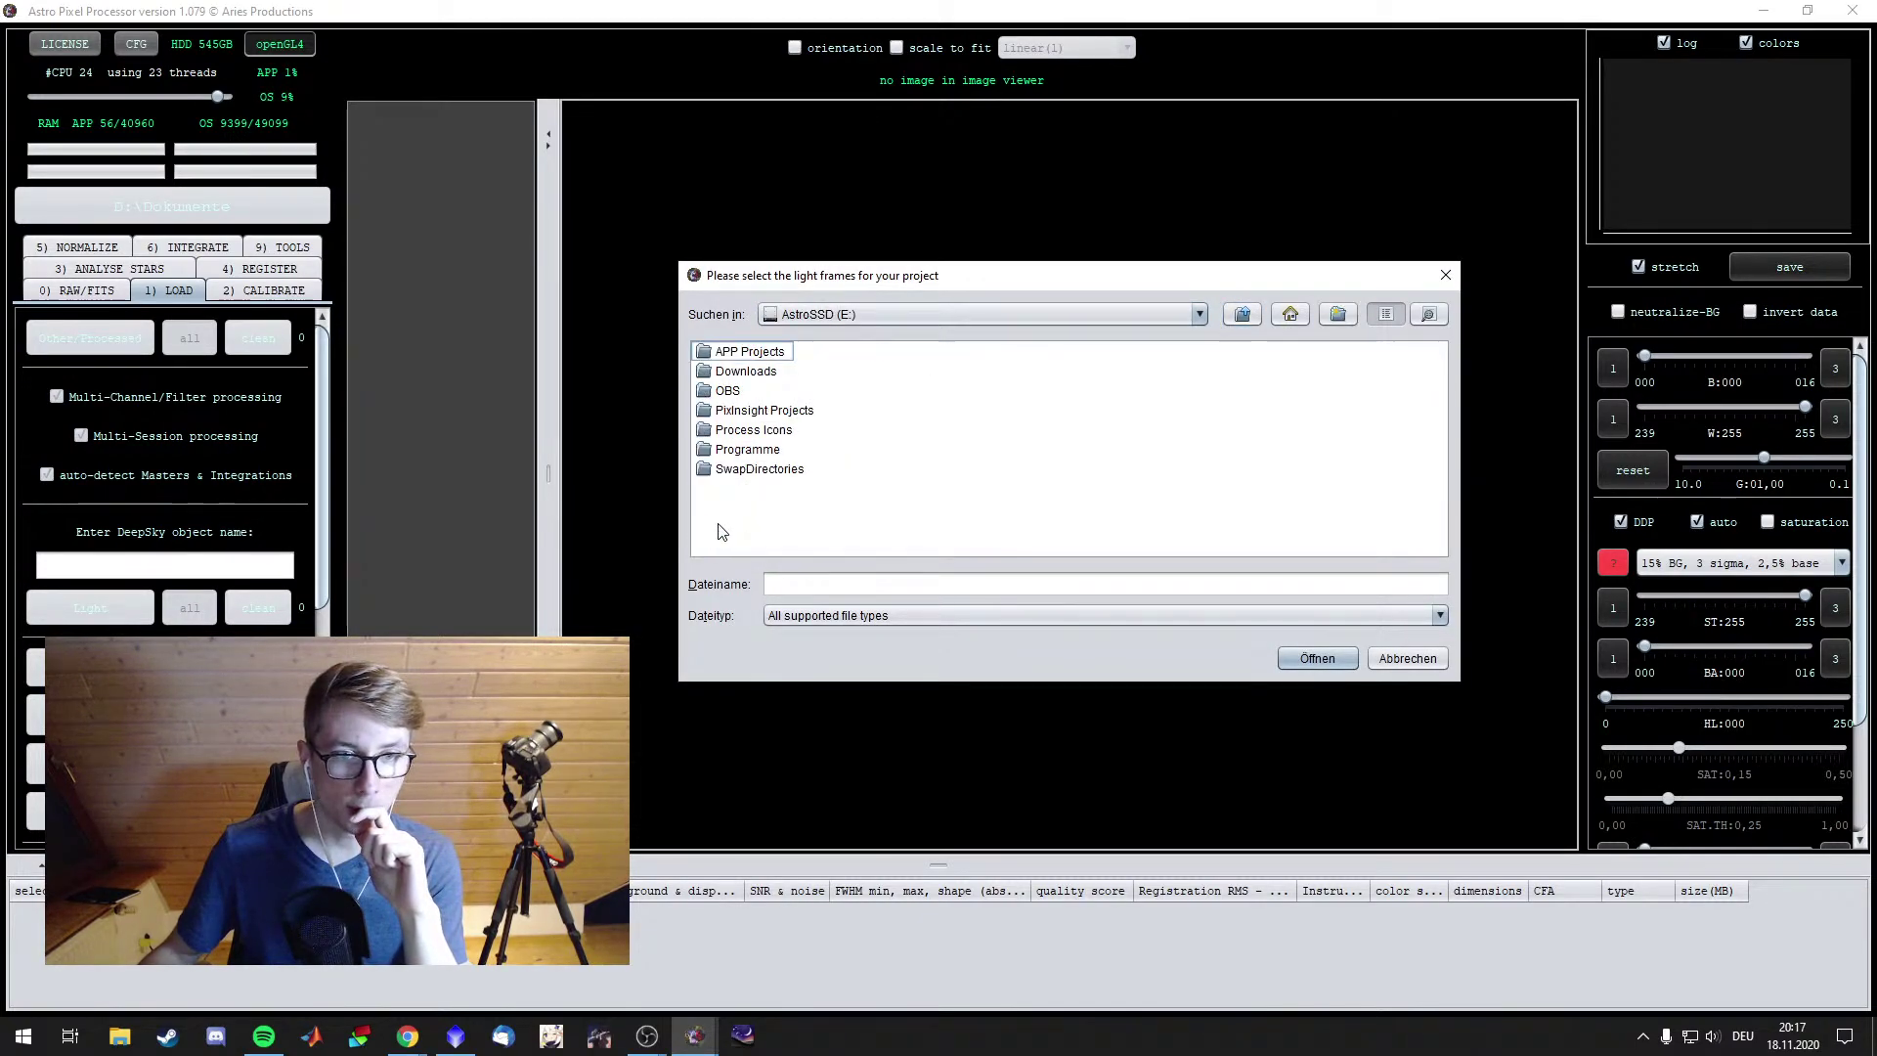
{"action": "left_click", "coordinate": [1242, 314]}
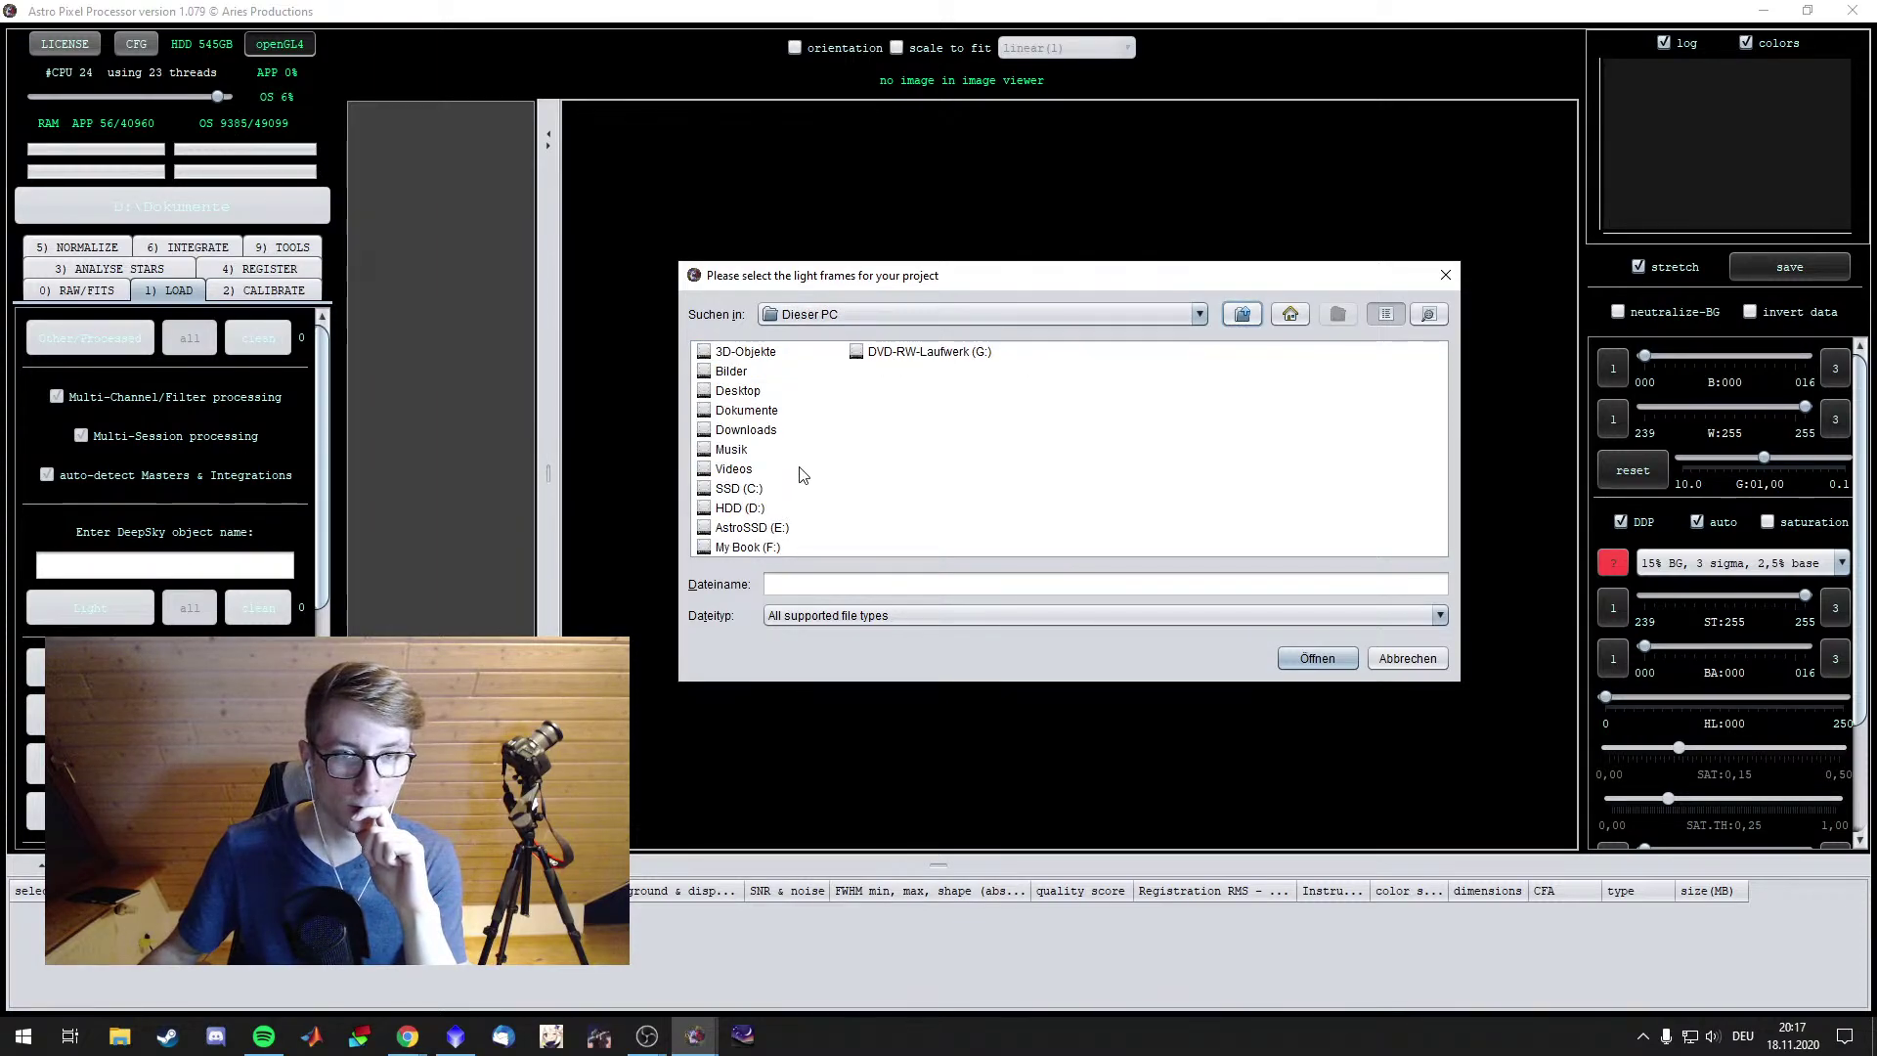
{"action": "double_click", "coordinate": [737, 529]}
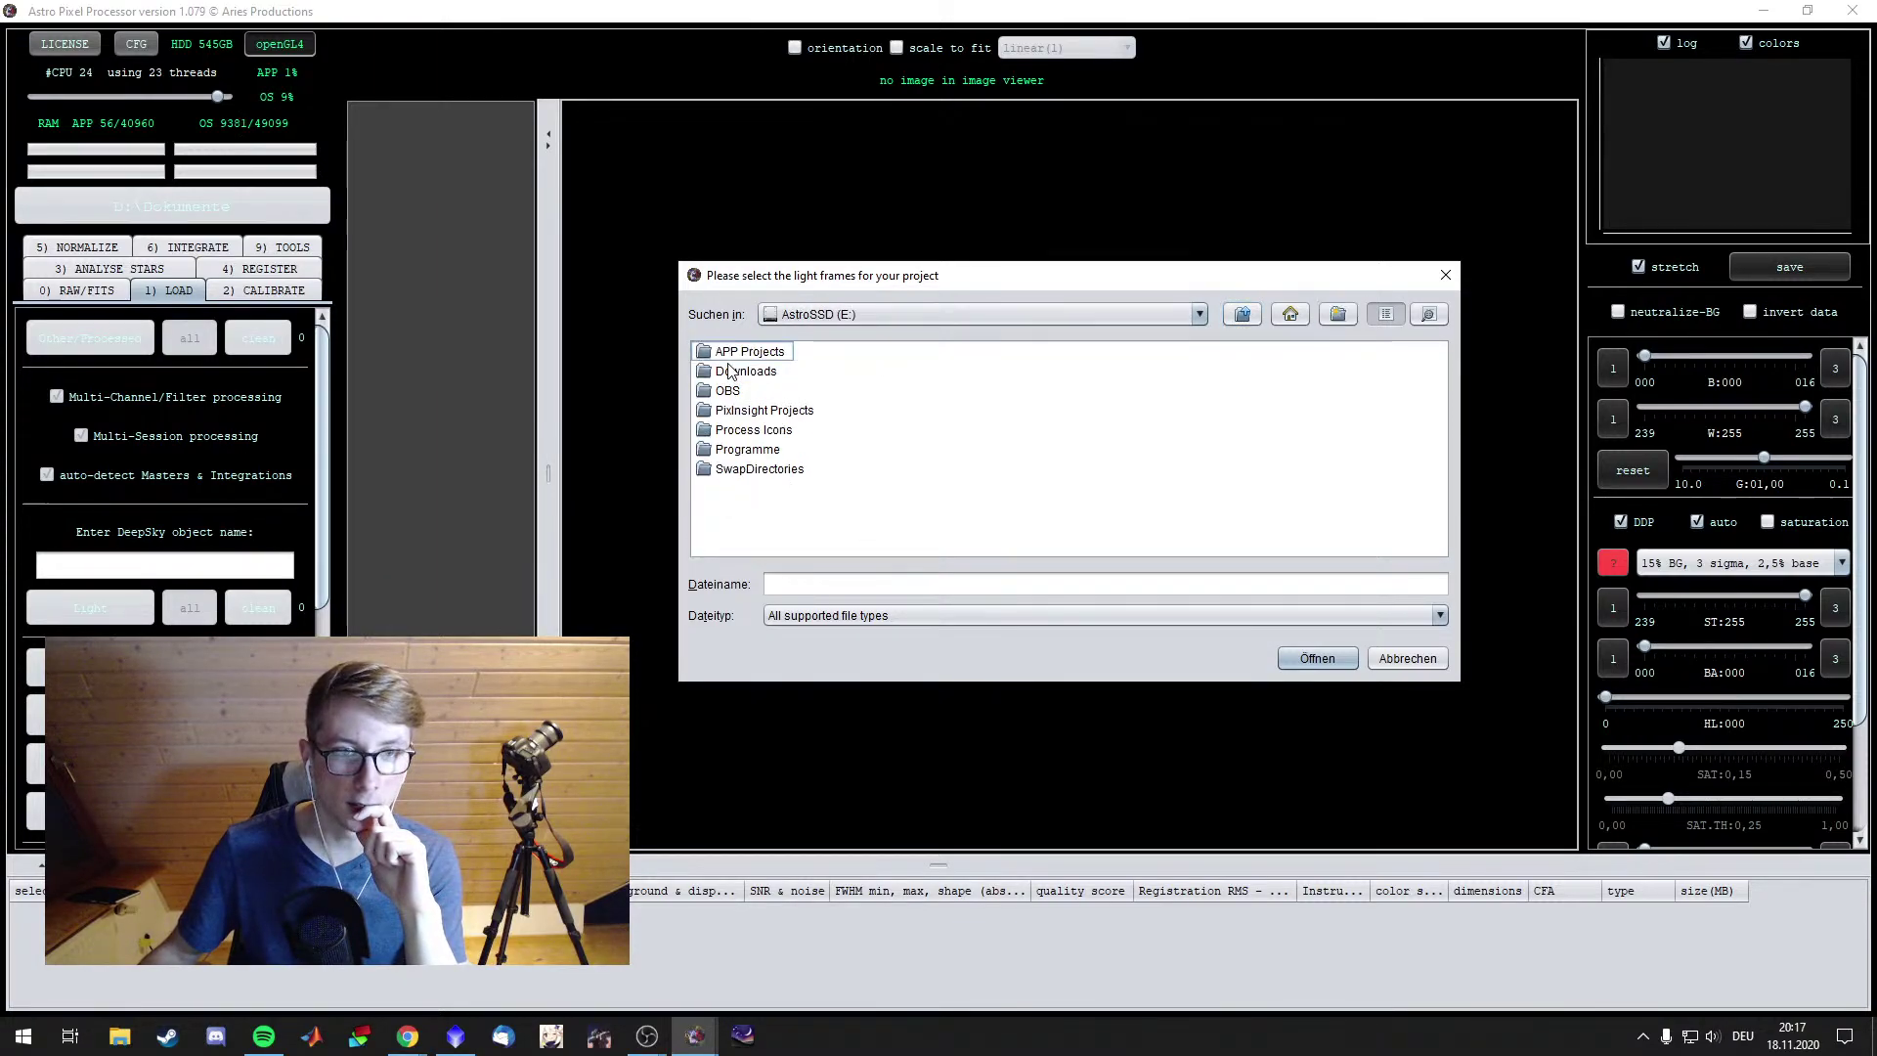
Load M31_LPro_1stLNC_it3-mod.fits from the Andromeda Galaxy L-Pro folder as a light frame, keeping the FILTER header tag channel assignment
{"action": "double_click", "coordinate": [733, 352]}
{"action": "double_click", "coordinate": [726, 354]}
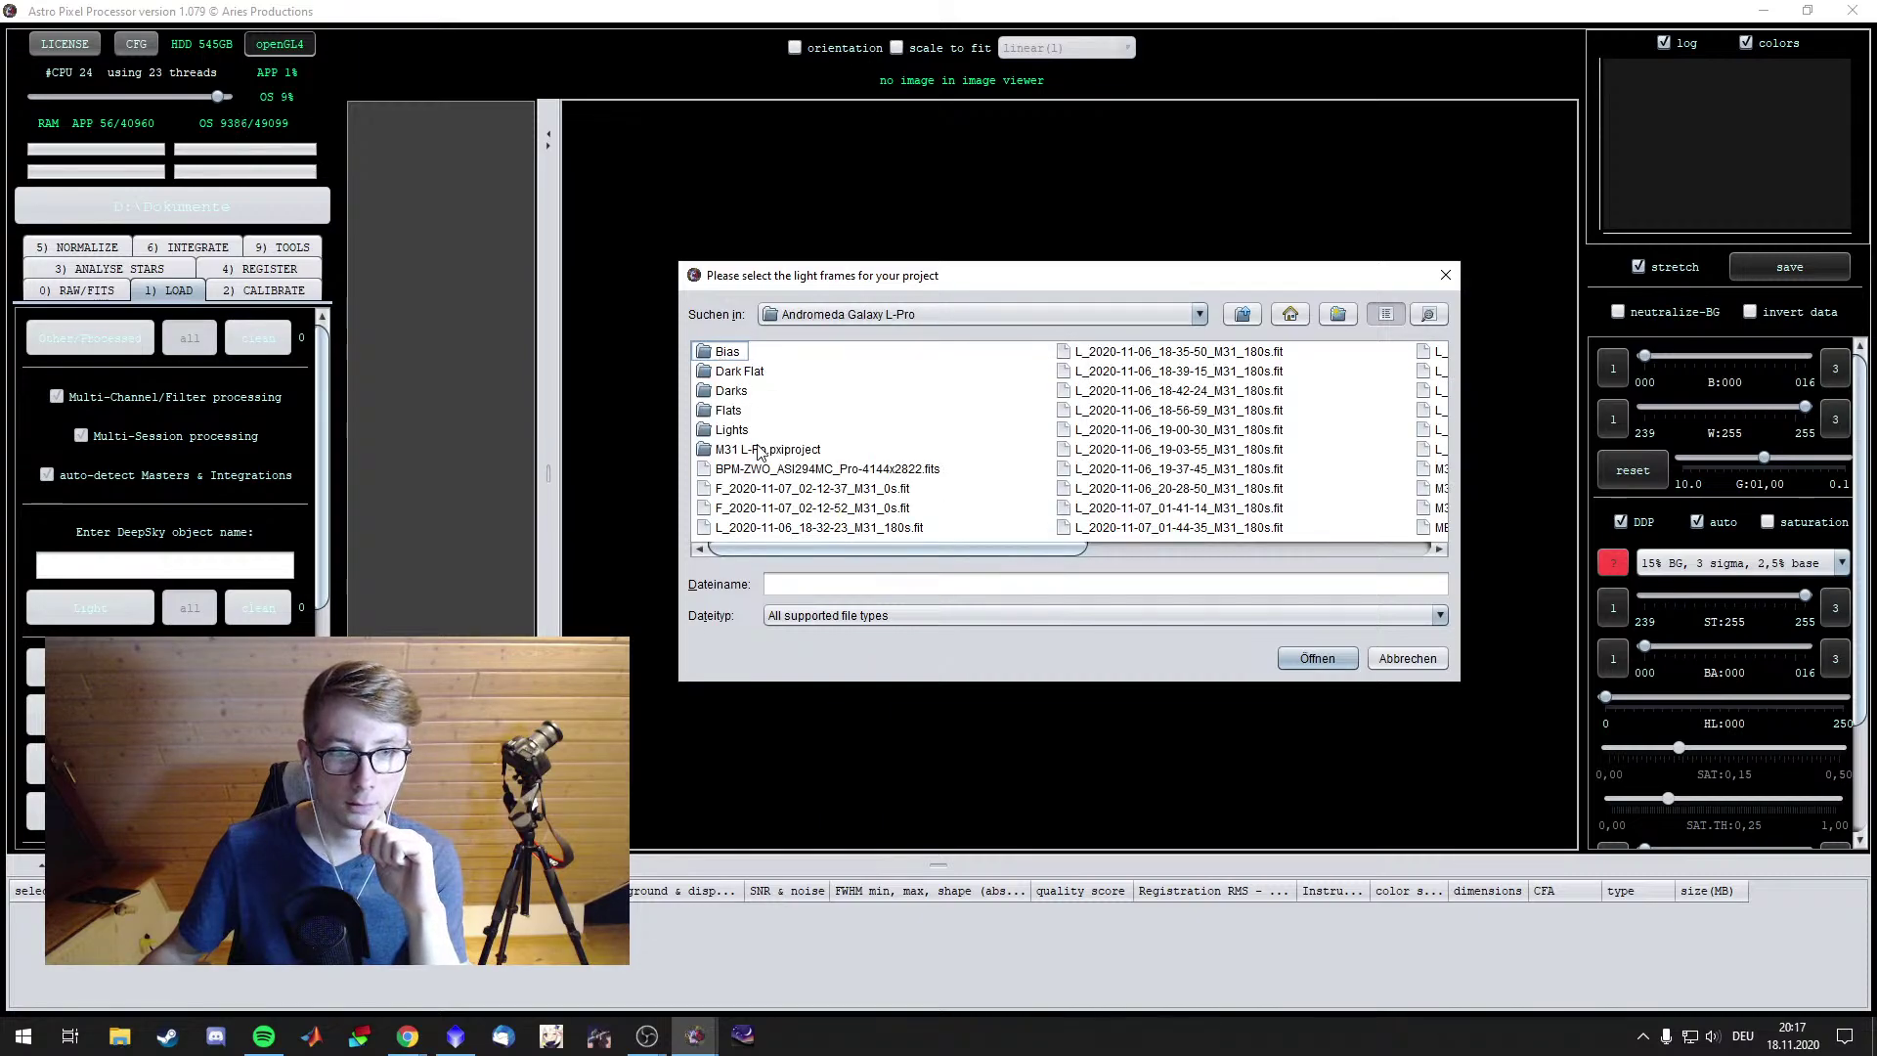
{"action": "scroll", "coordinate": [894, 505], "scroll_direction": "right", "scroll_amount": 3}
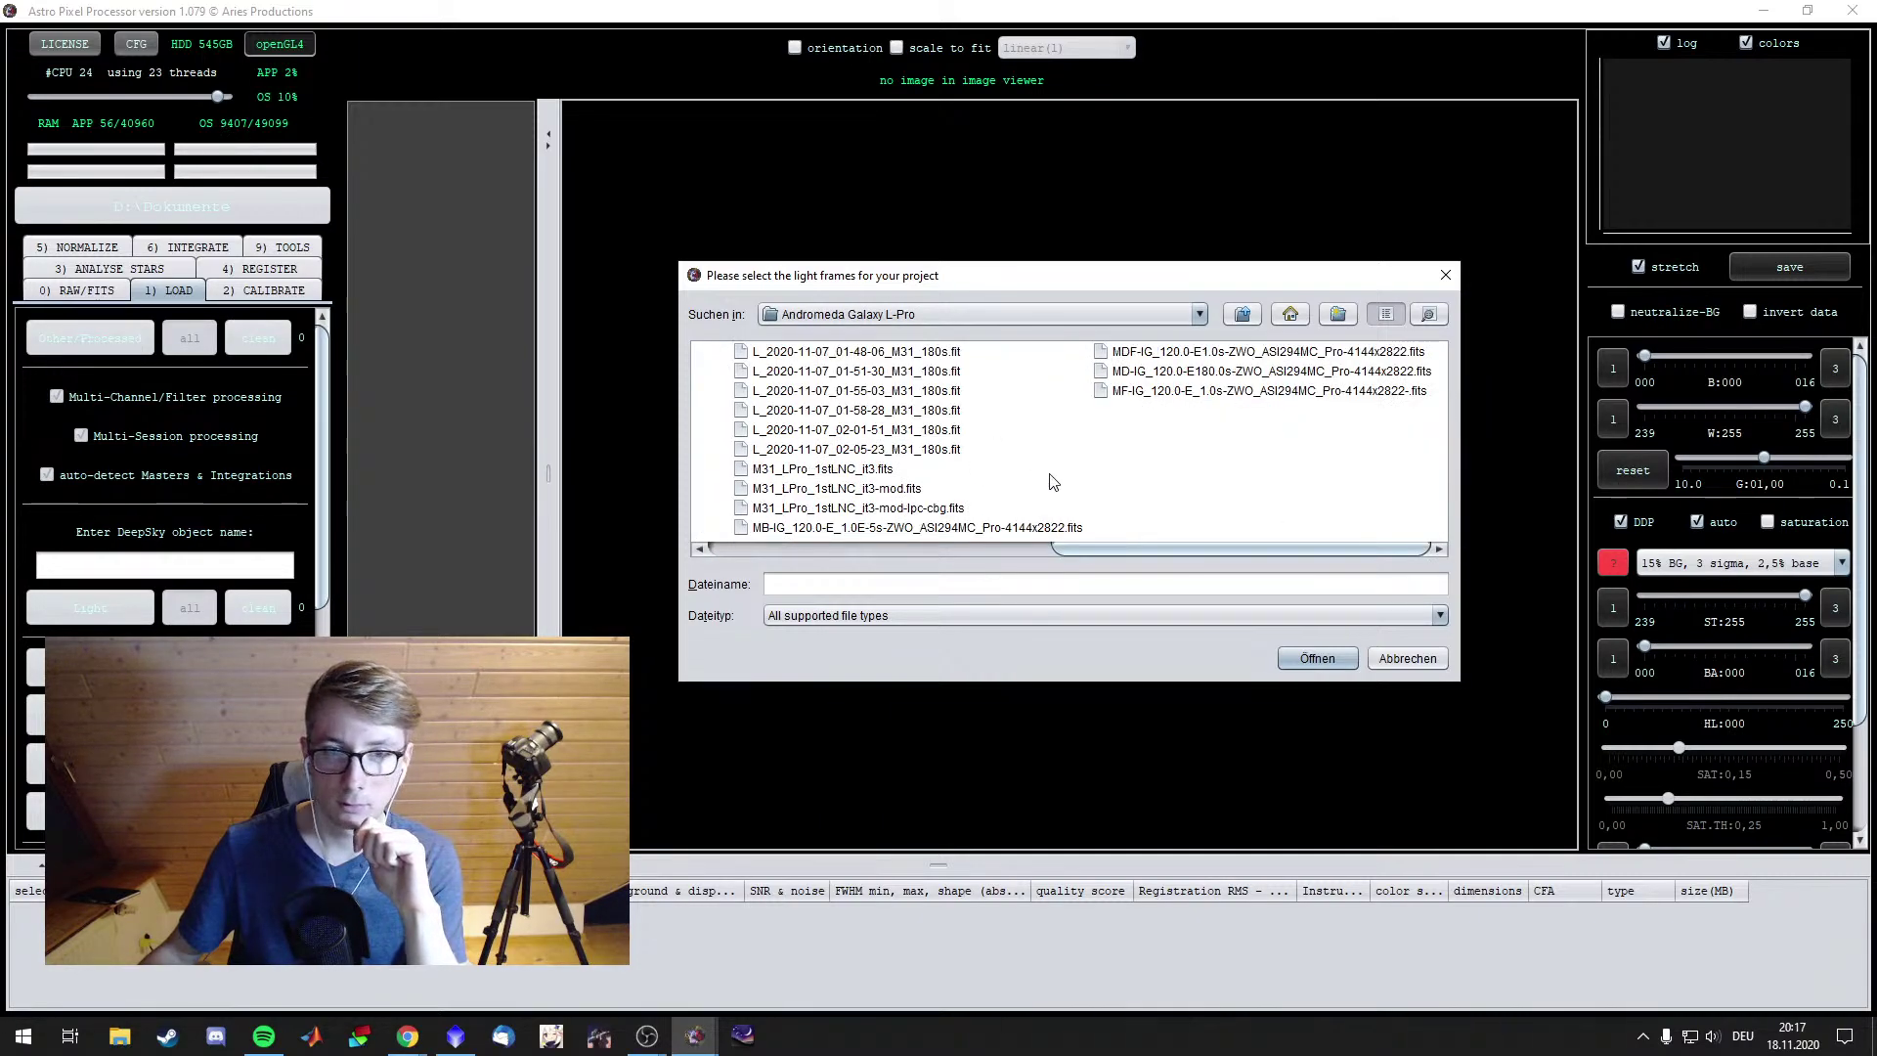
{"action": "left_click", "coordinate": [874, 488]}
{"action": "left_click", "coordinate": [1311, 658]}
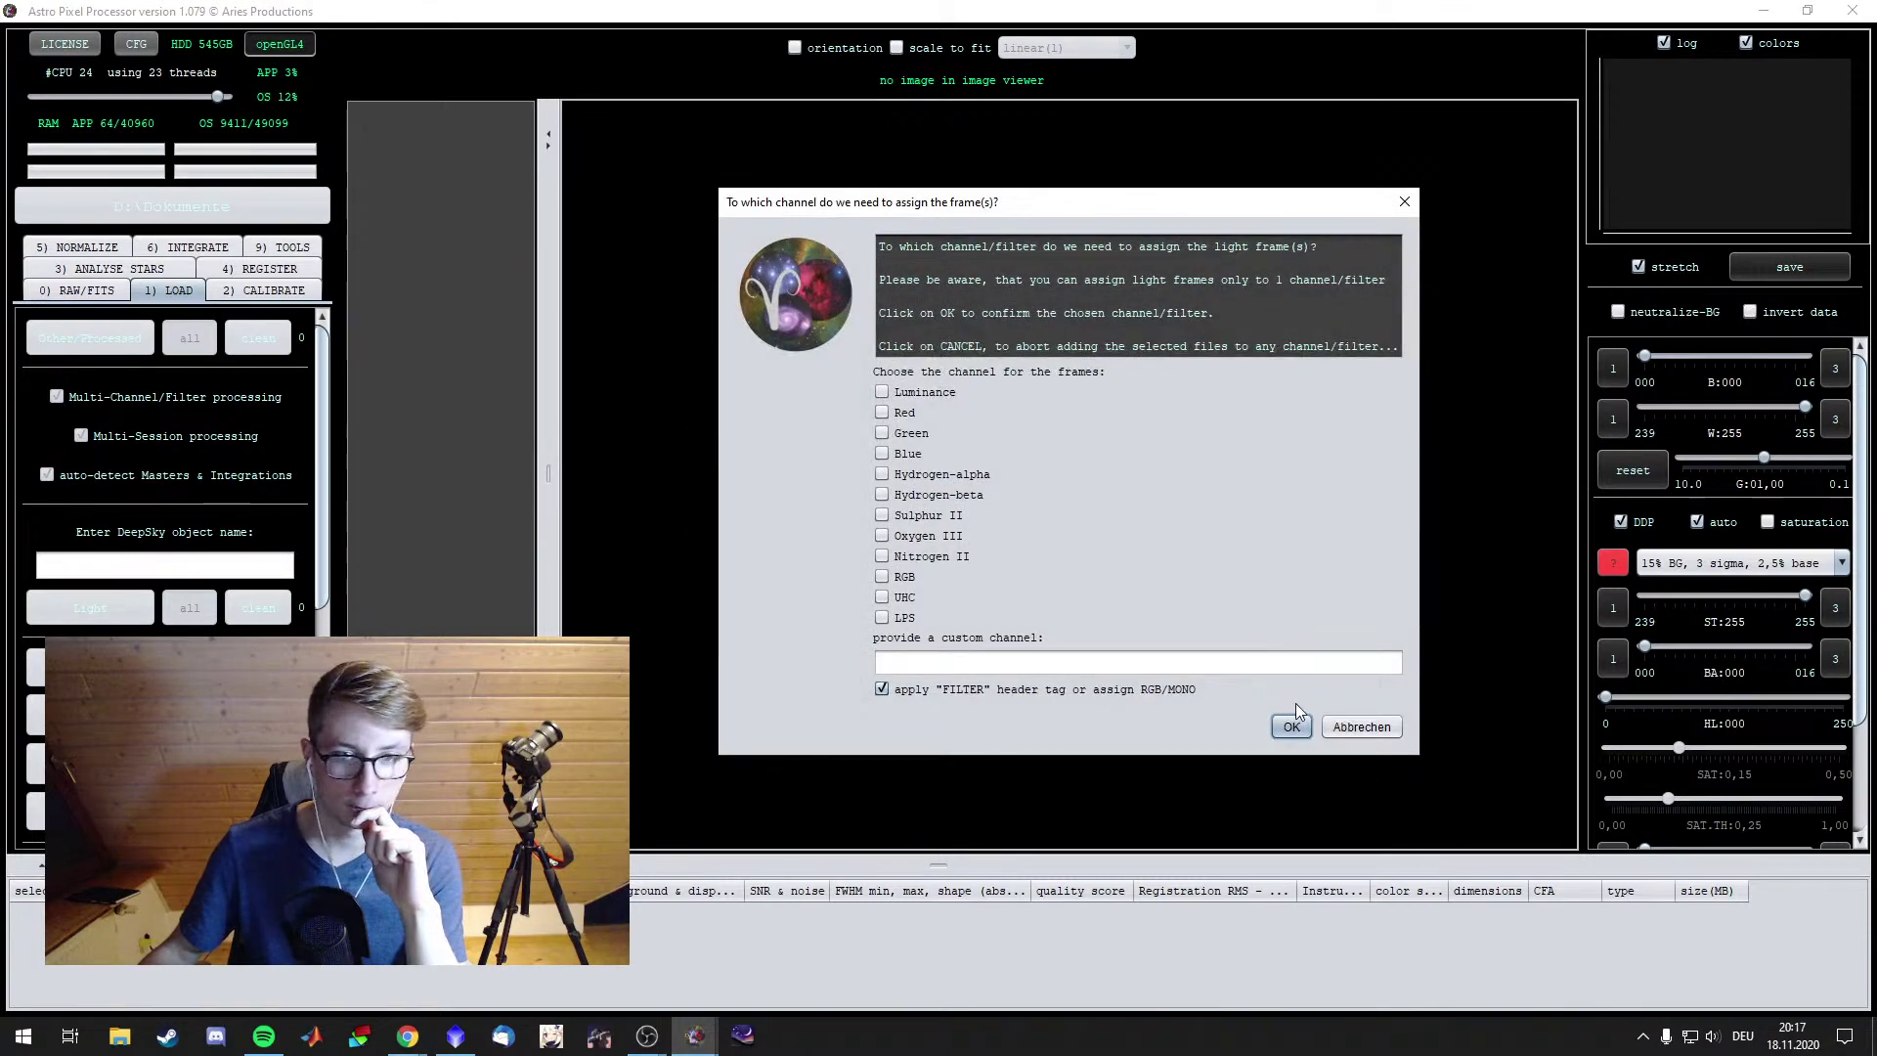
{"action": "left_click", "coordinate": [1292, 725]}
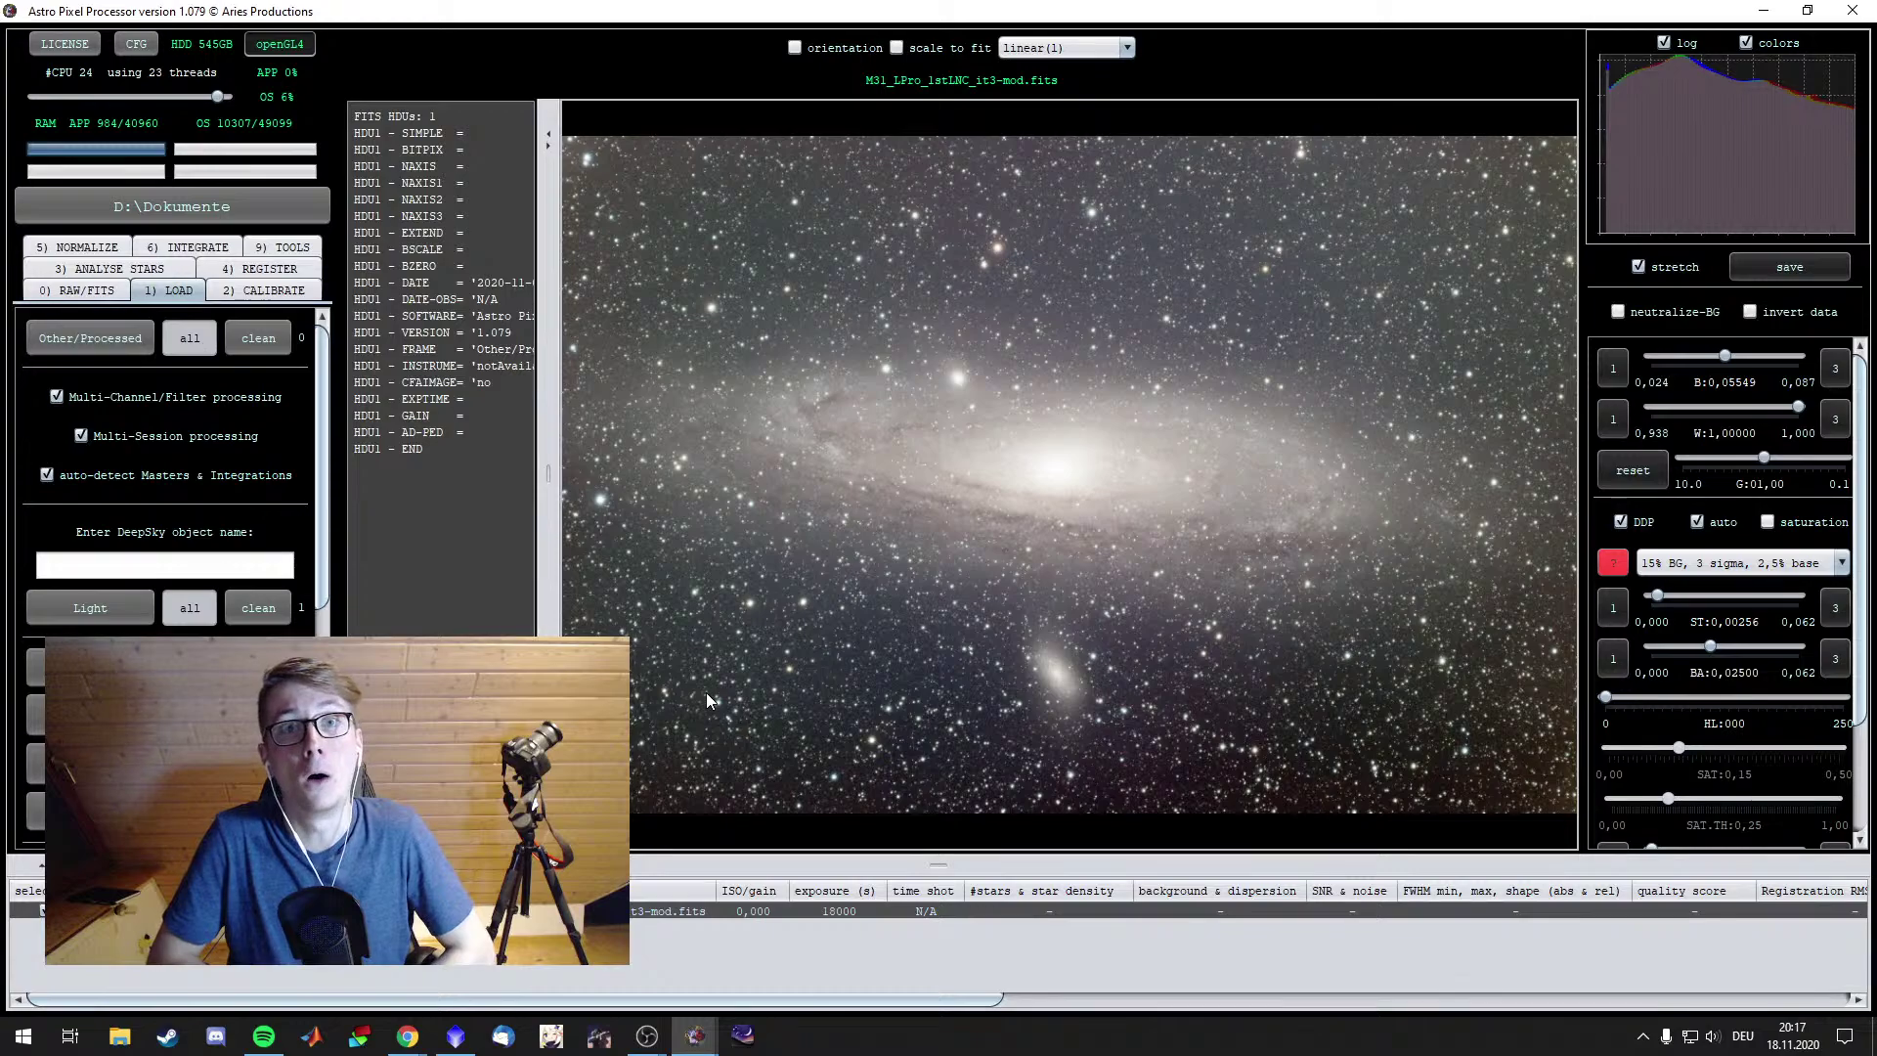
{"action": "scroll", "coordinate": [804, 697], "scroll_direction": "down", "scroll_amount": 1}
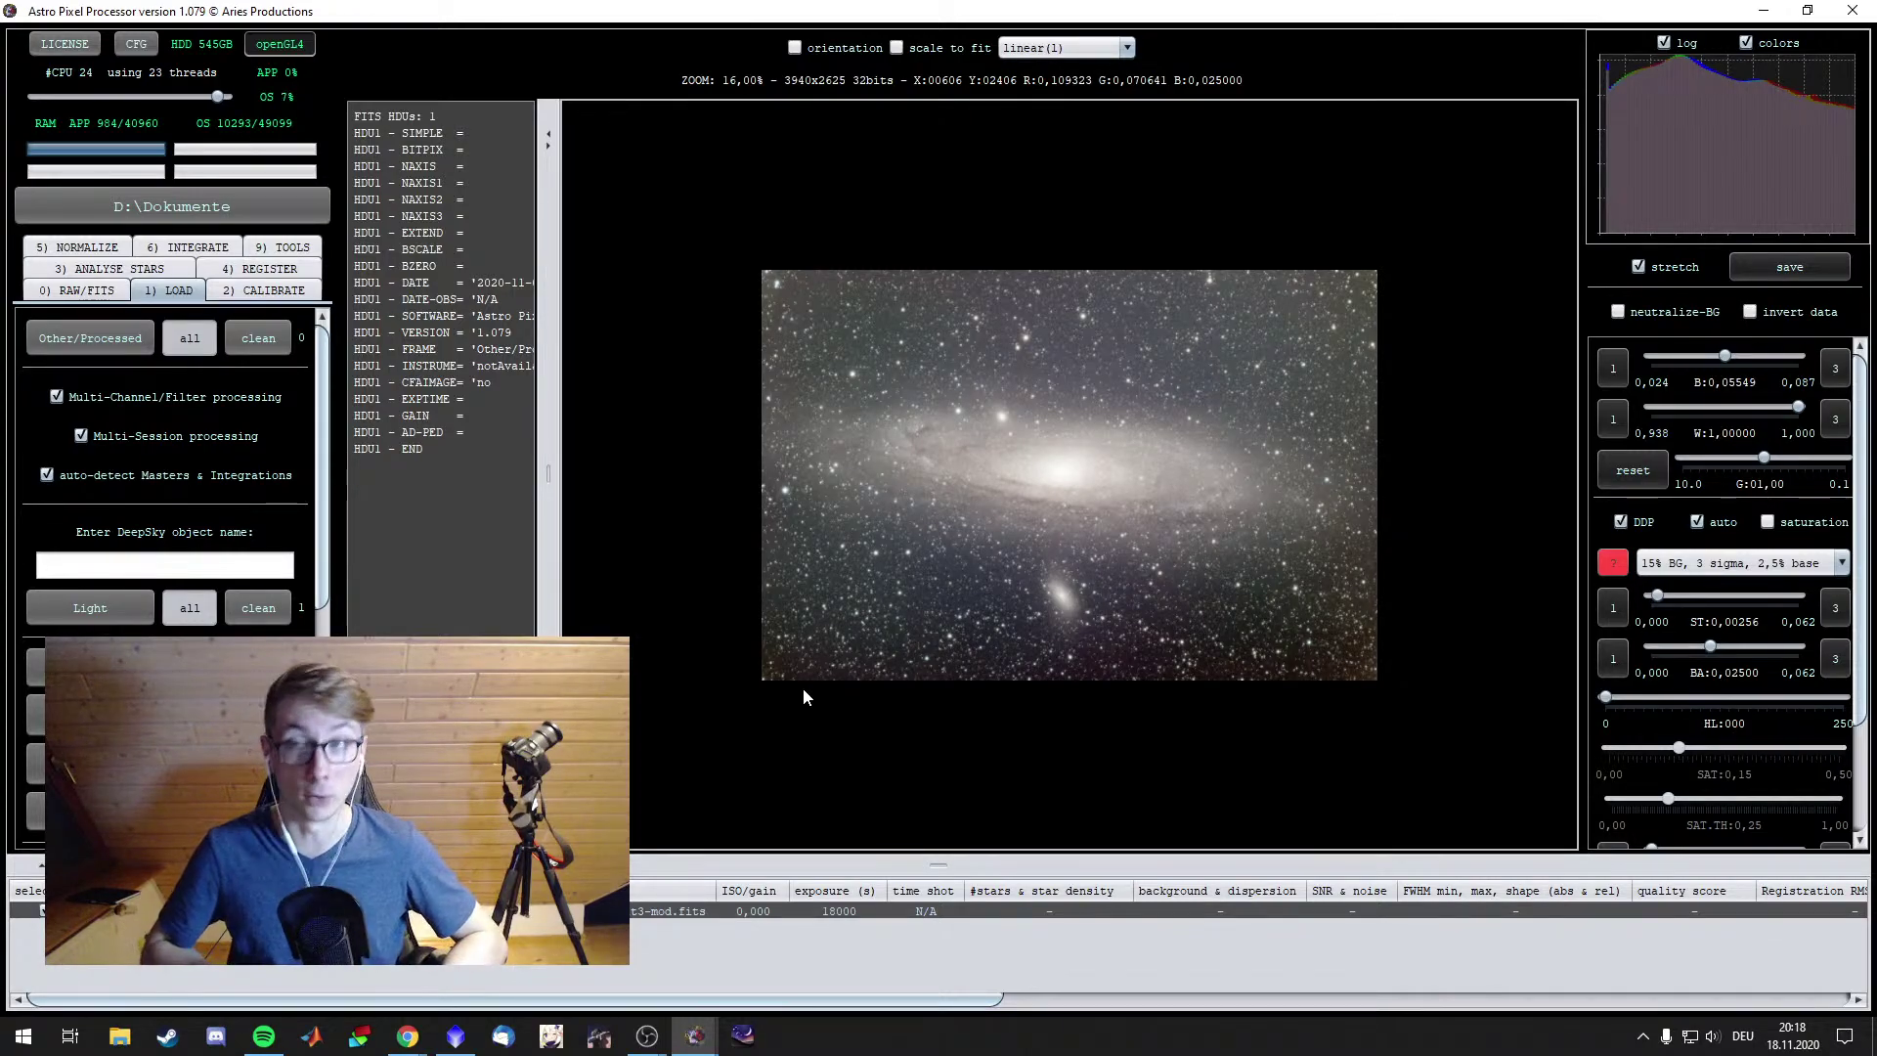
{"action": "scroll", "coordinate": [905, 537], "scroll_direction": "up", "scroll_amount": 3}
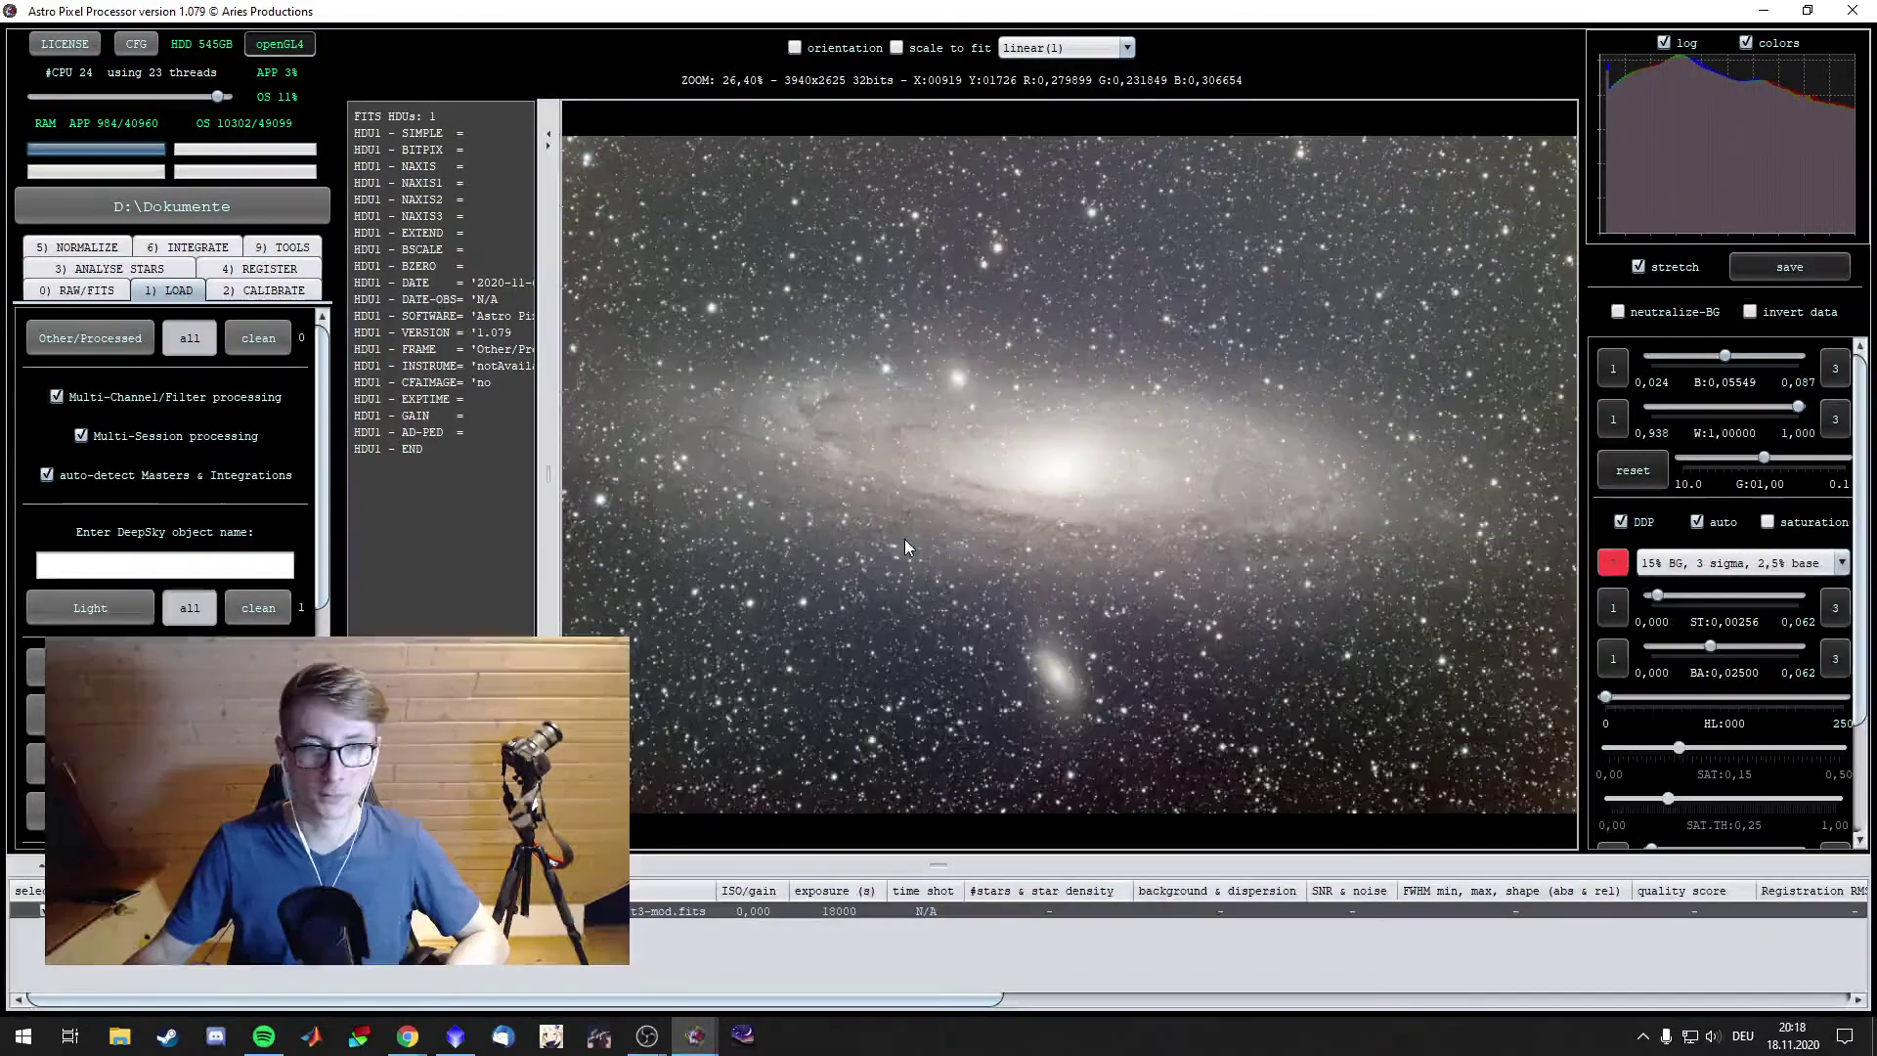
{"action": "scroll", "coordinate": [905, 538], "scroll_direction": "down", "scroll_amount": 1}
{"action": "scroll", "coordinate": [906, 537], "scroll_direction": "up", "scroll_amount": 1}
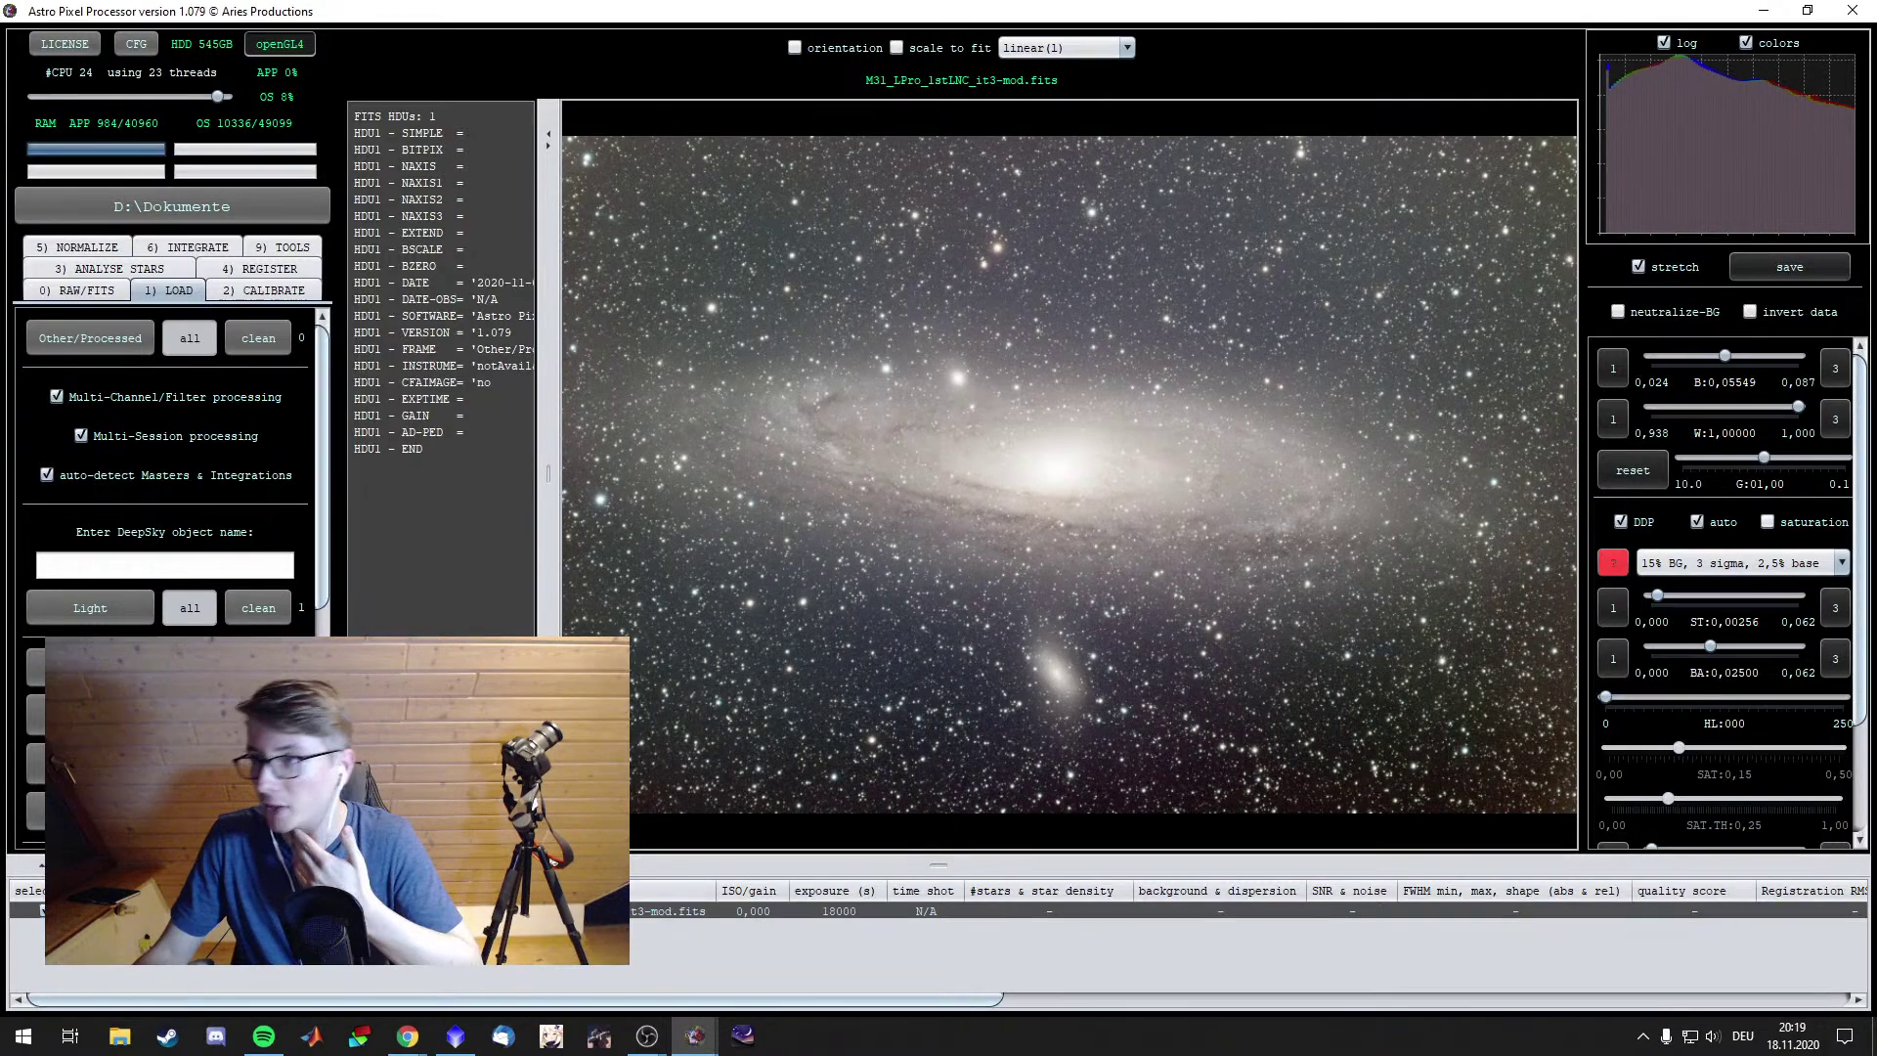
{"action": "key", "text": "alt+Tab"}
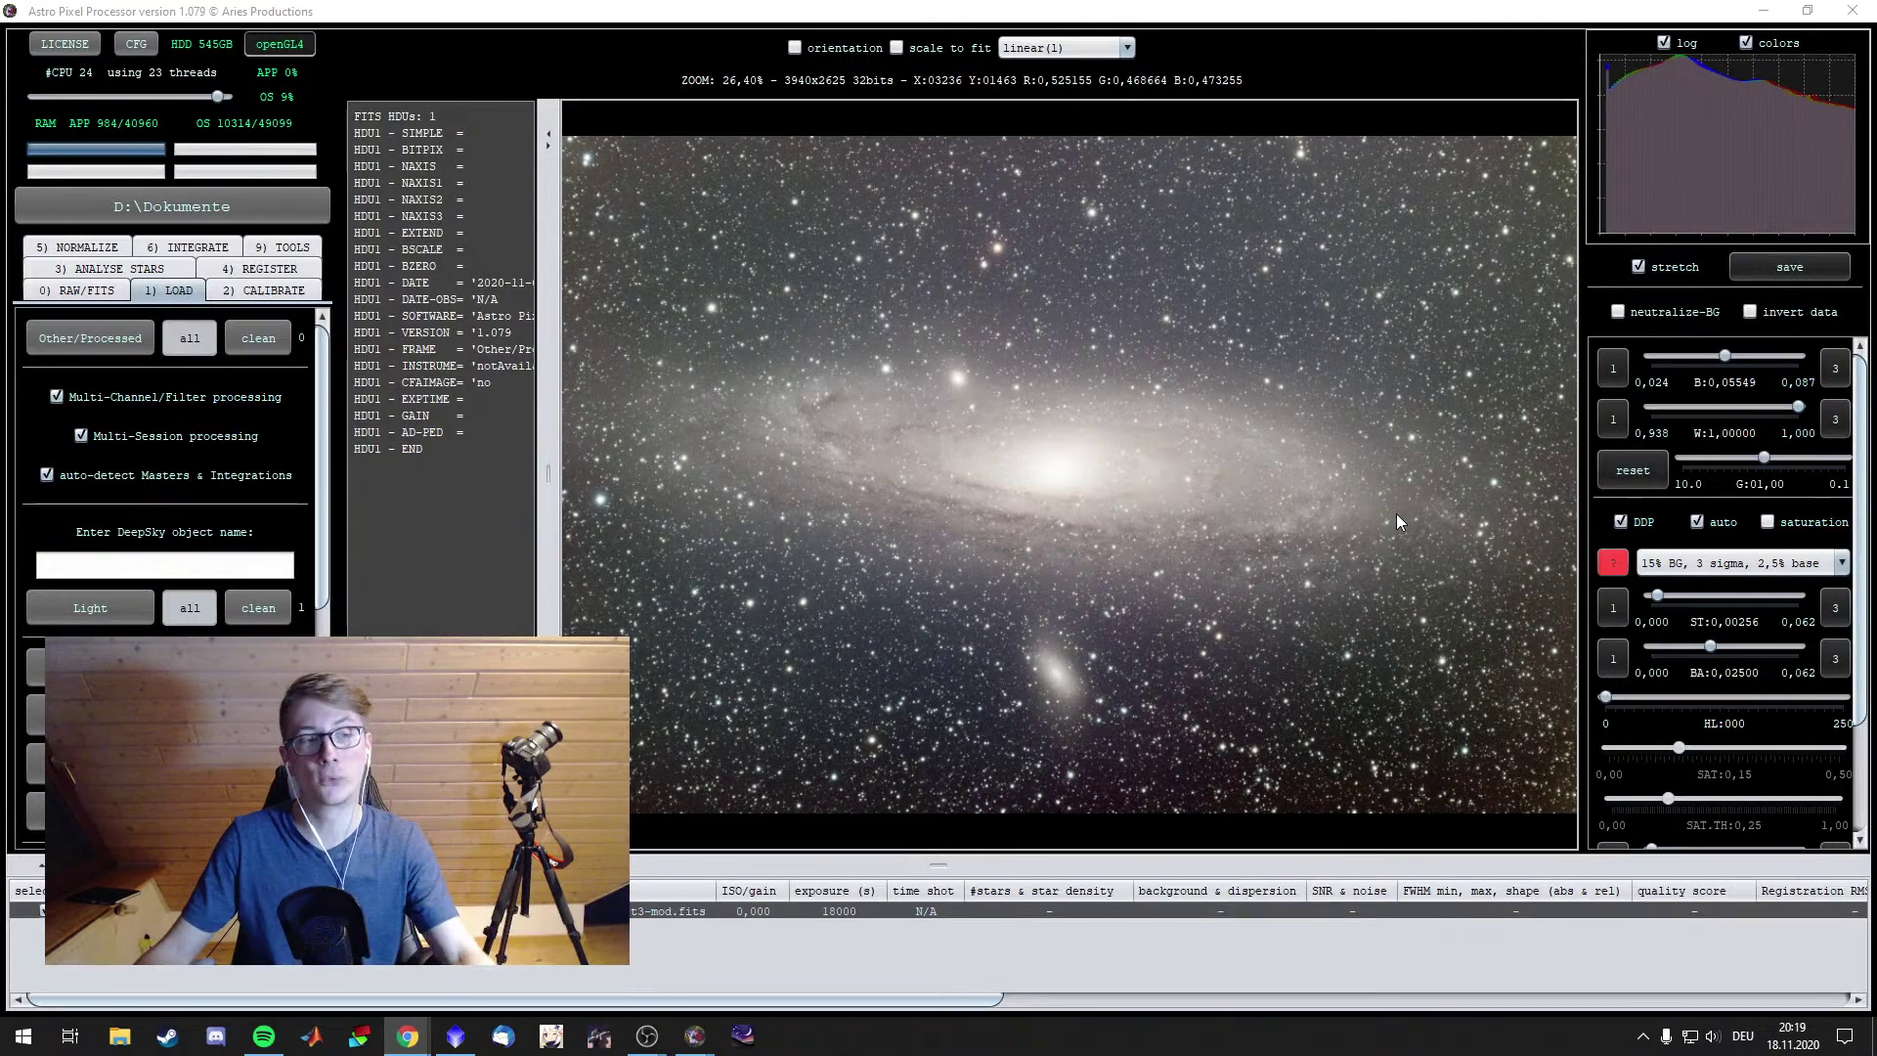
Start the remove light pollution tool on the current Andromeda image and confirm it for the image in the viewer
{"action": "left_click", "coordinate": [286, 248]}
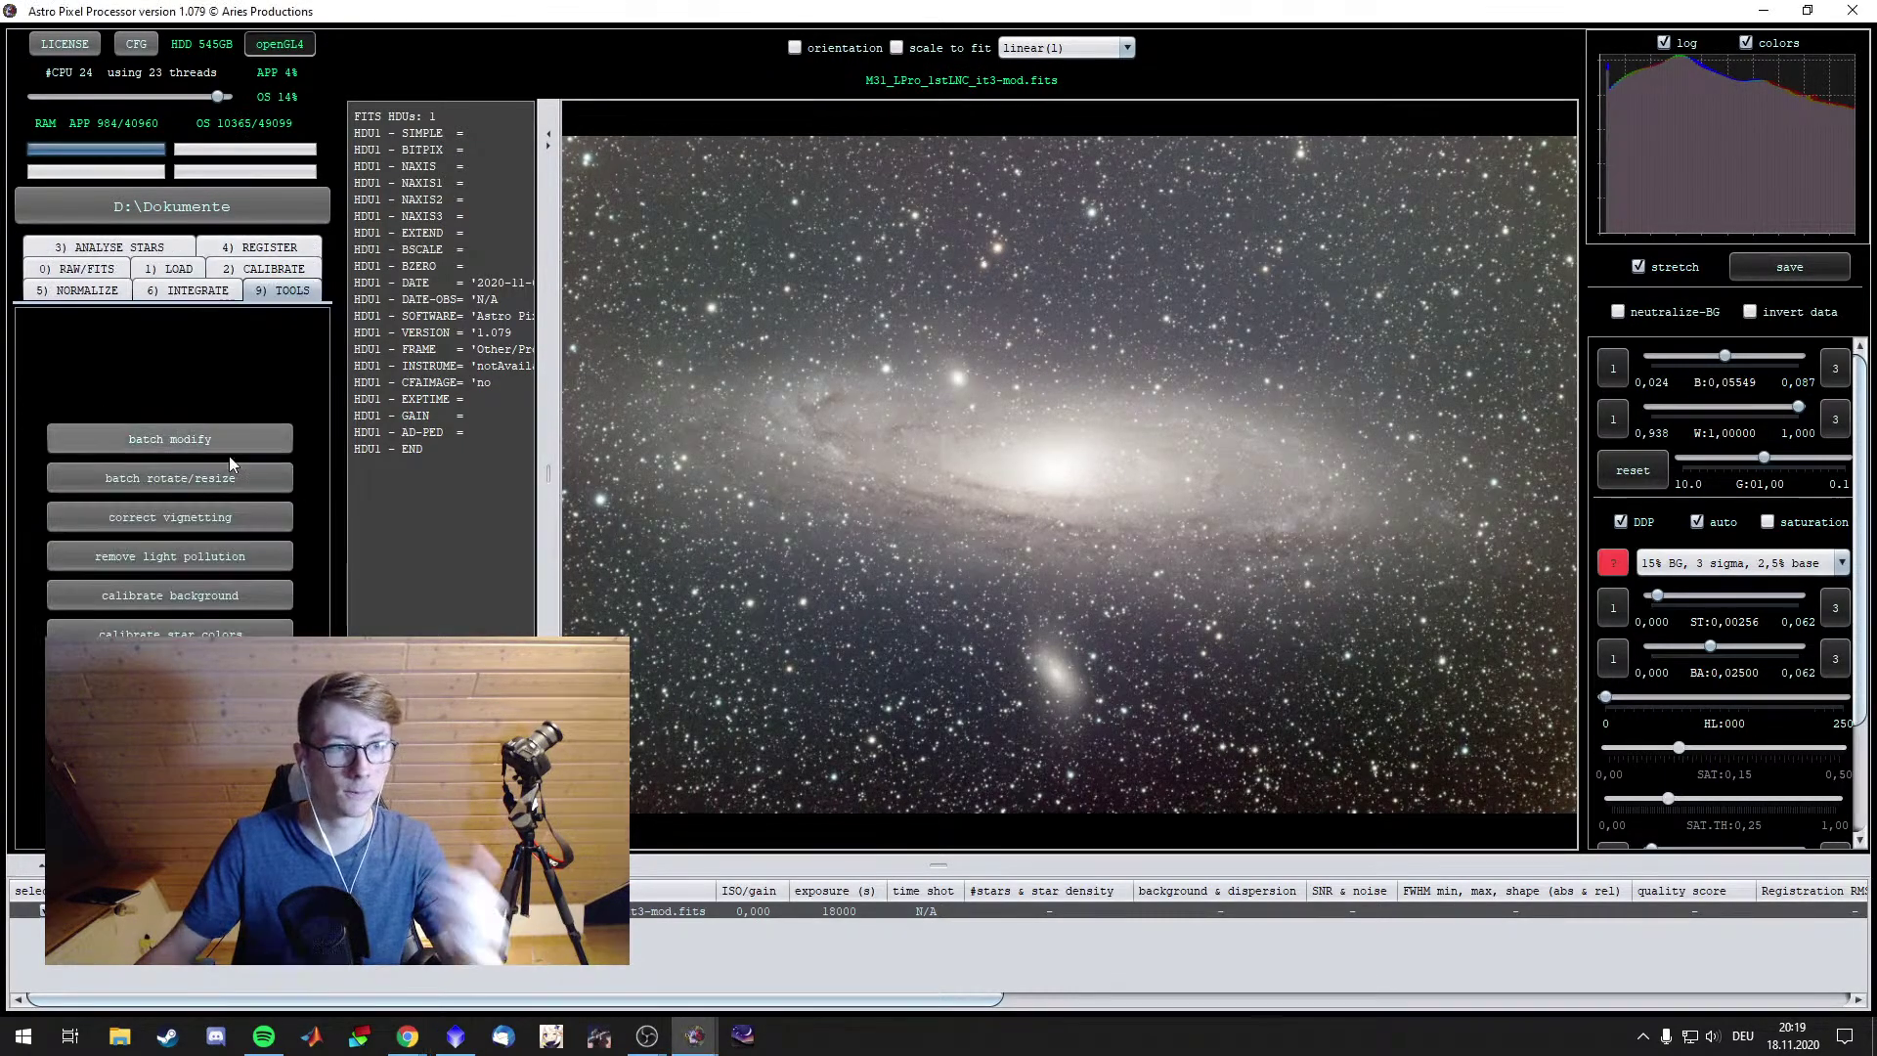
{"action": "left_click", "coordinate": [192, 554]}
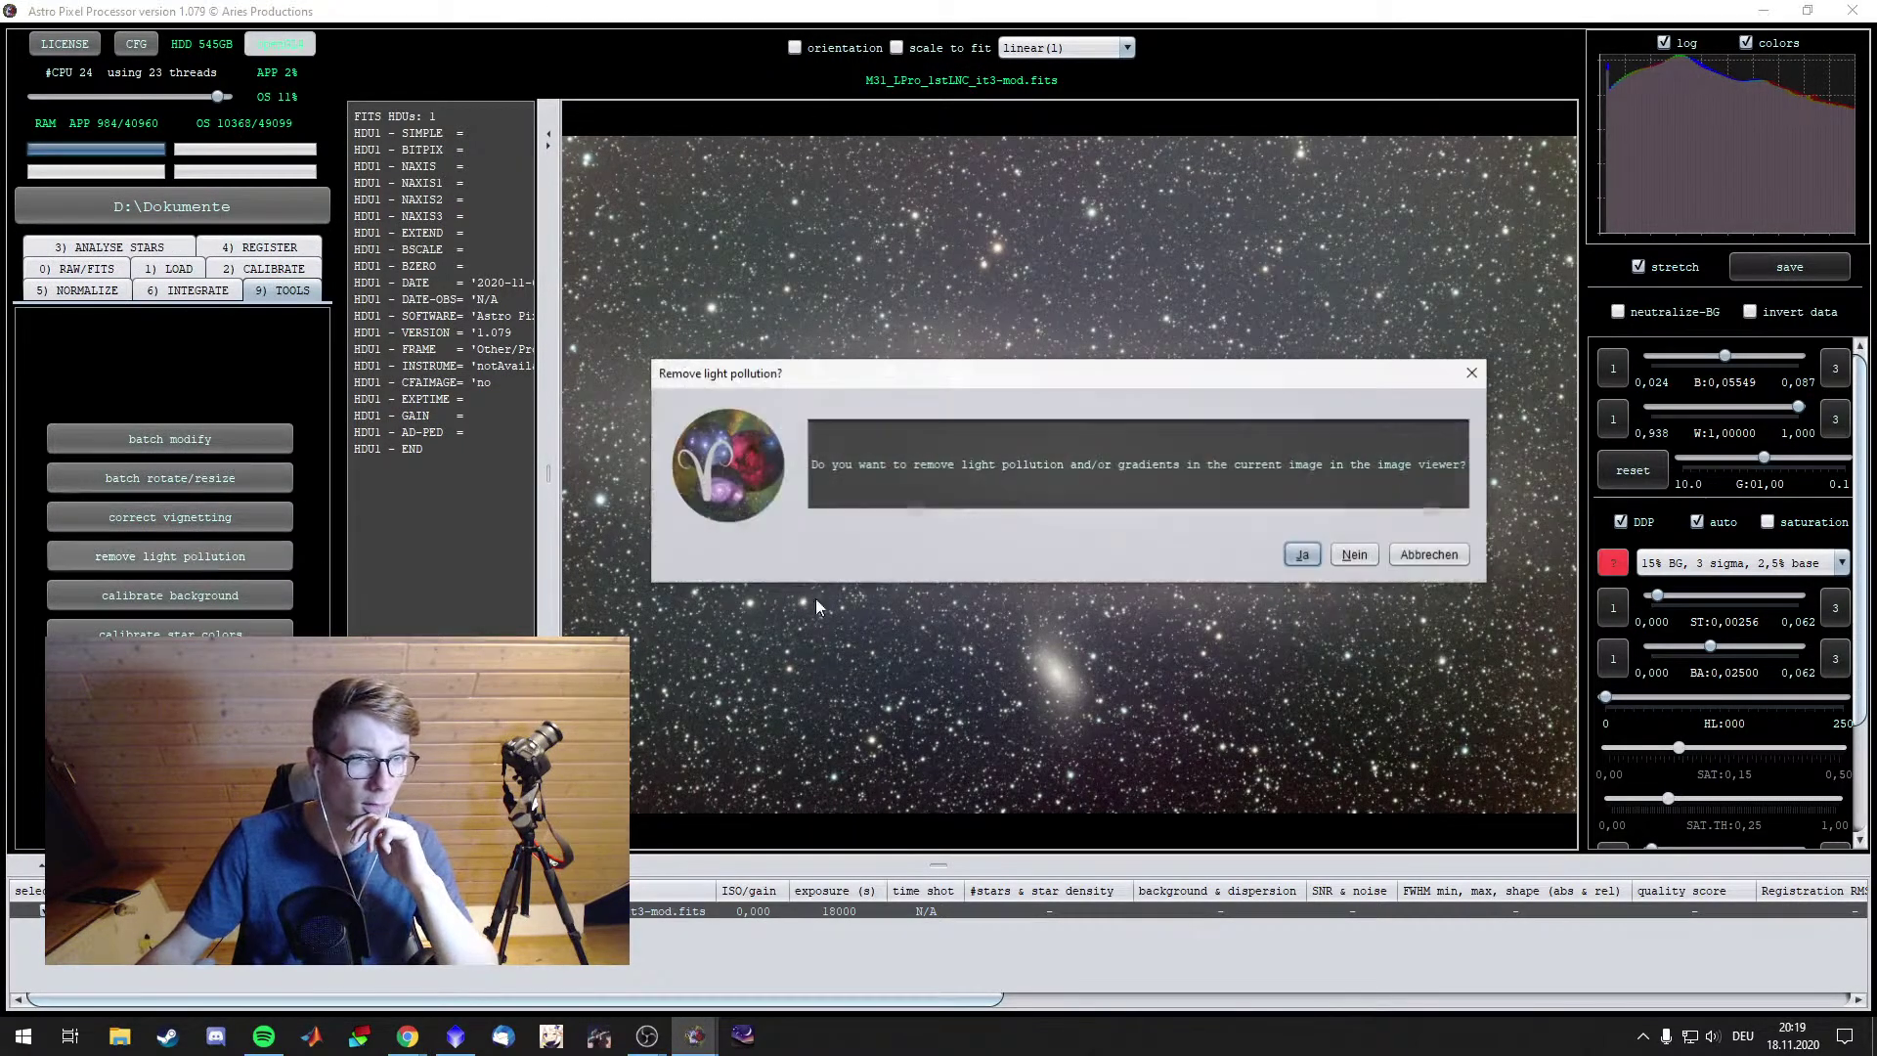
{"action": "left_click", "coordinate": [1303, 554]}
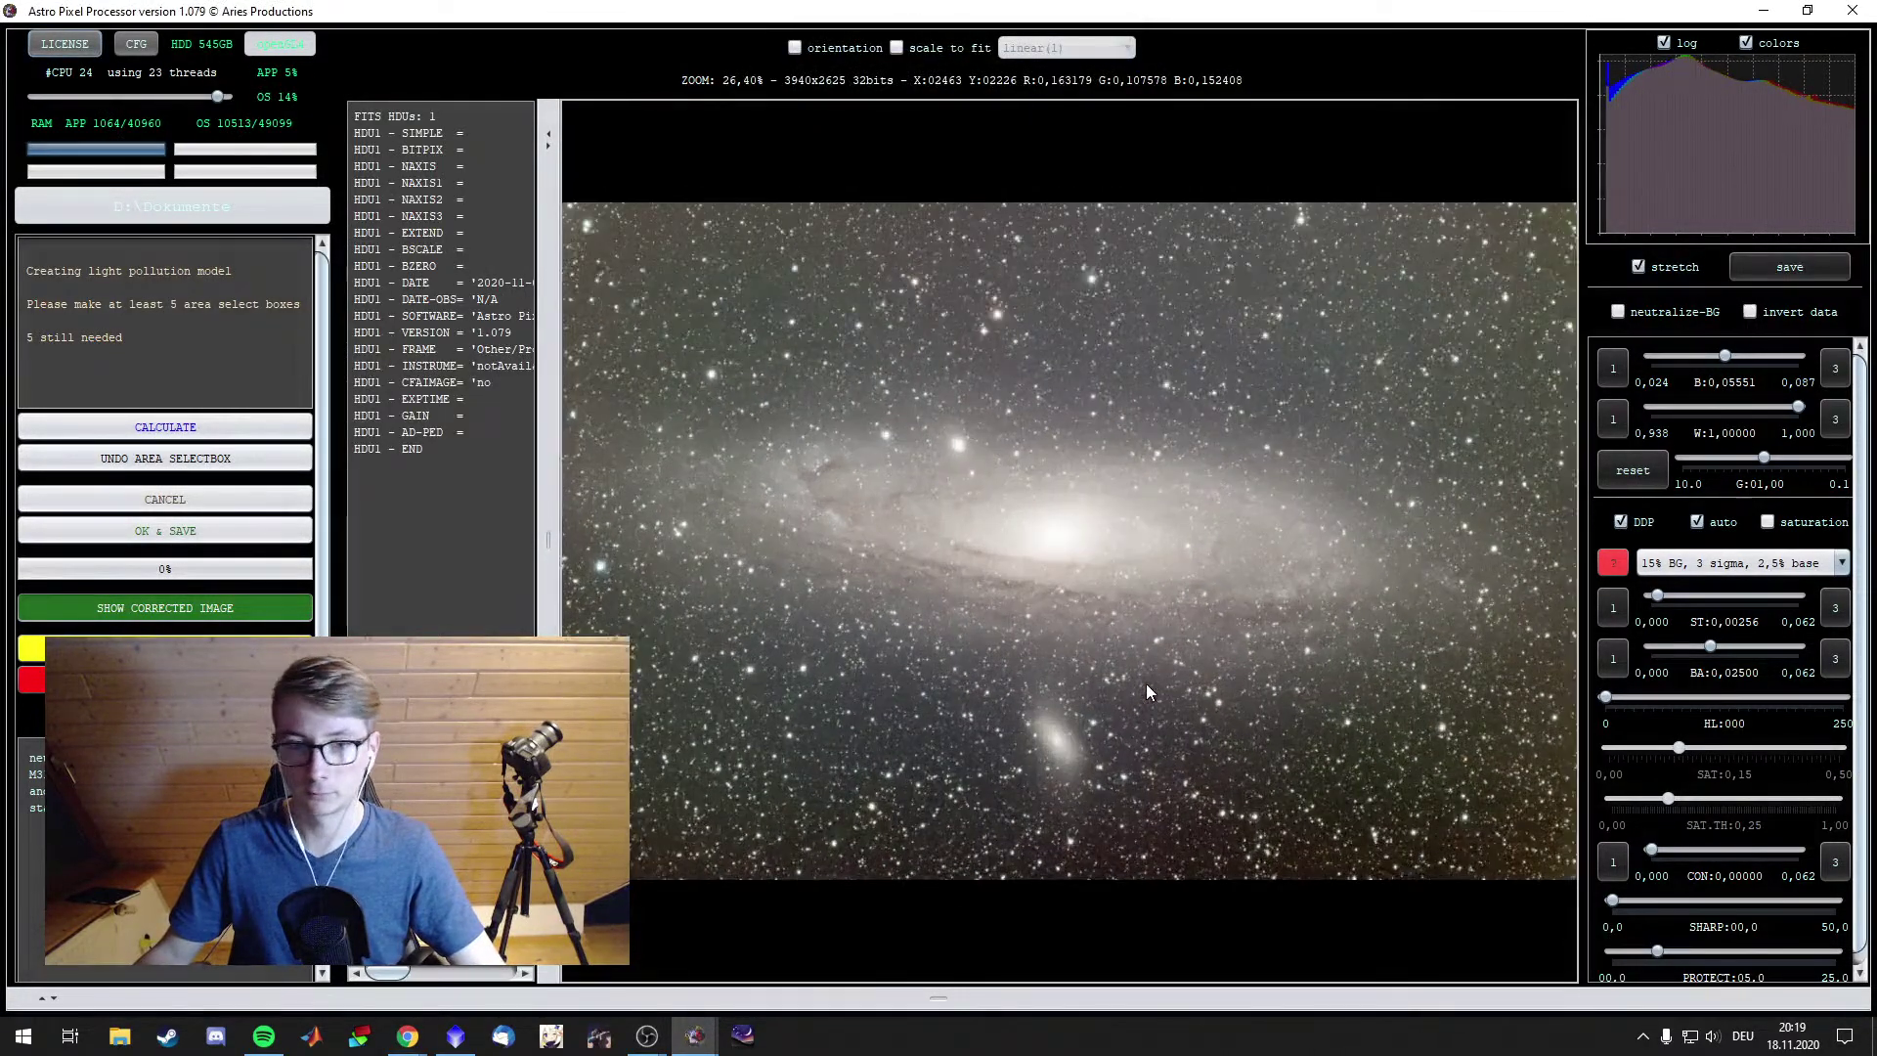
{"action": "scroll", "coordinate": [1146, 684], "scroll_direction": "up", "scroll_amount": 4}
{"action": "left_click_drag", "start_coordinate": [1146, 683], "coordinate": [1171, 503]}
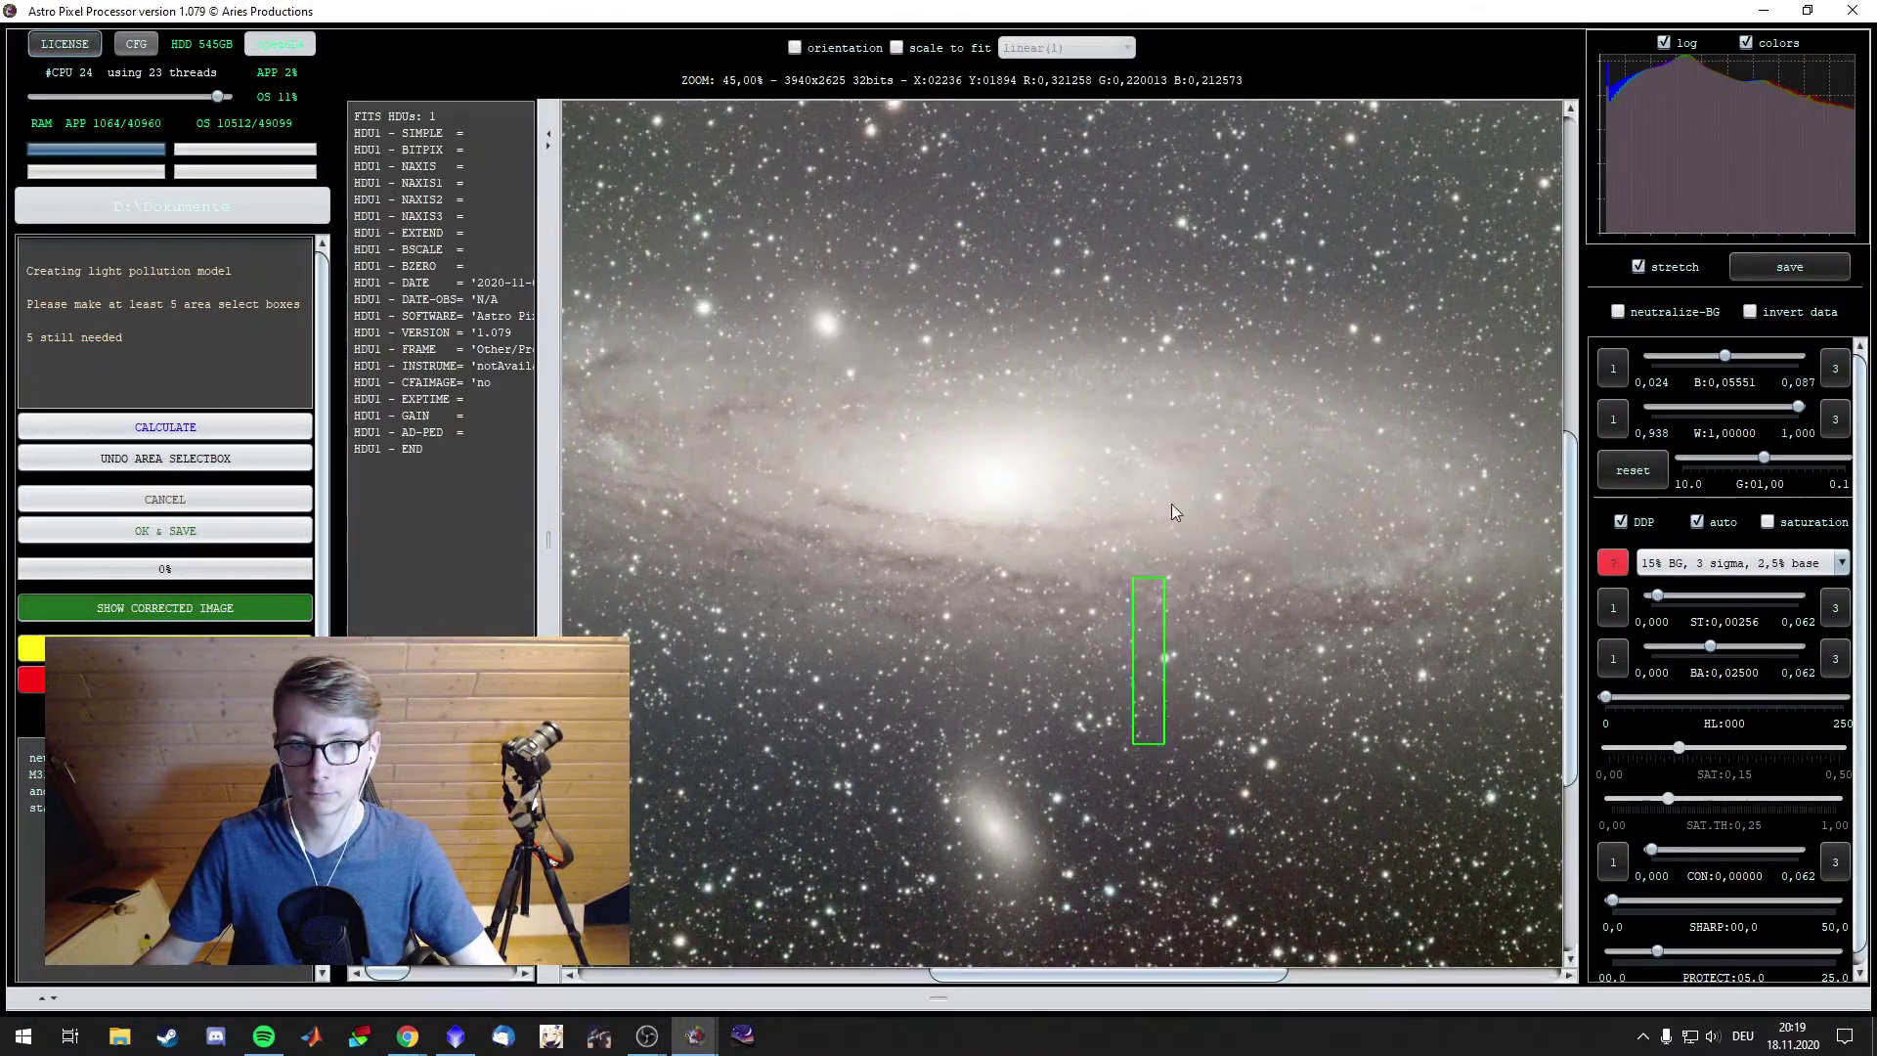
{"action": "key", "text": "space"}
{"action": "left_click", "coordinate": [1310, 925]}
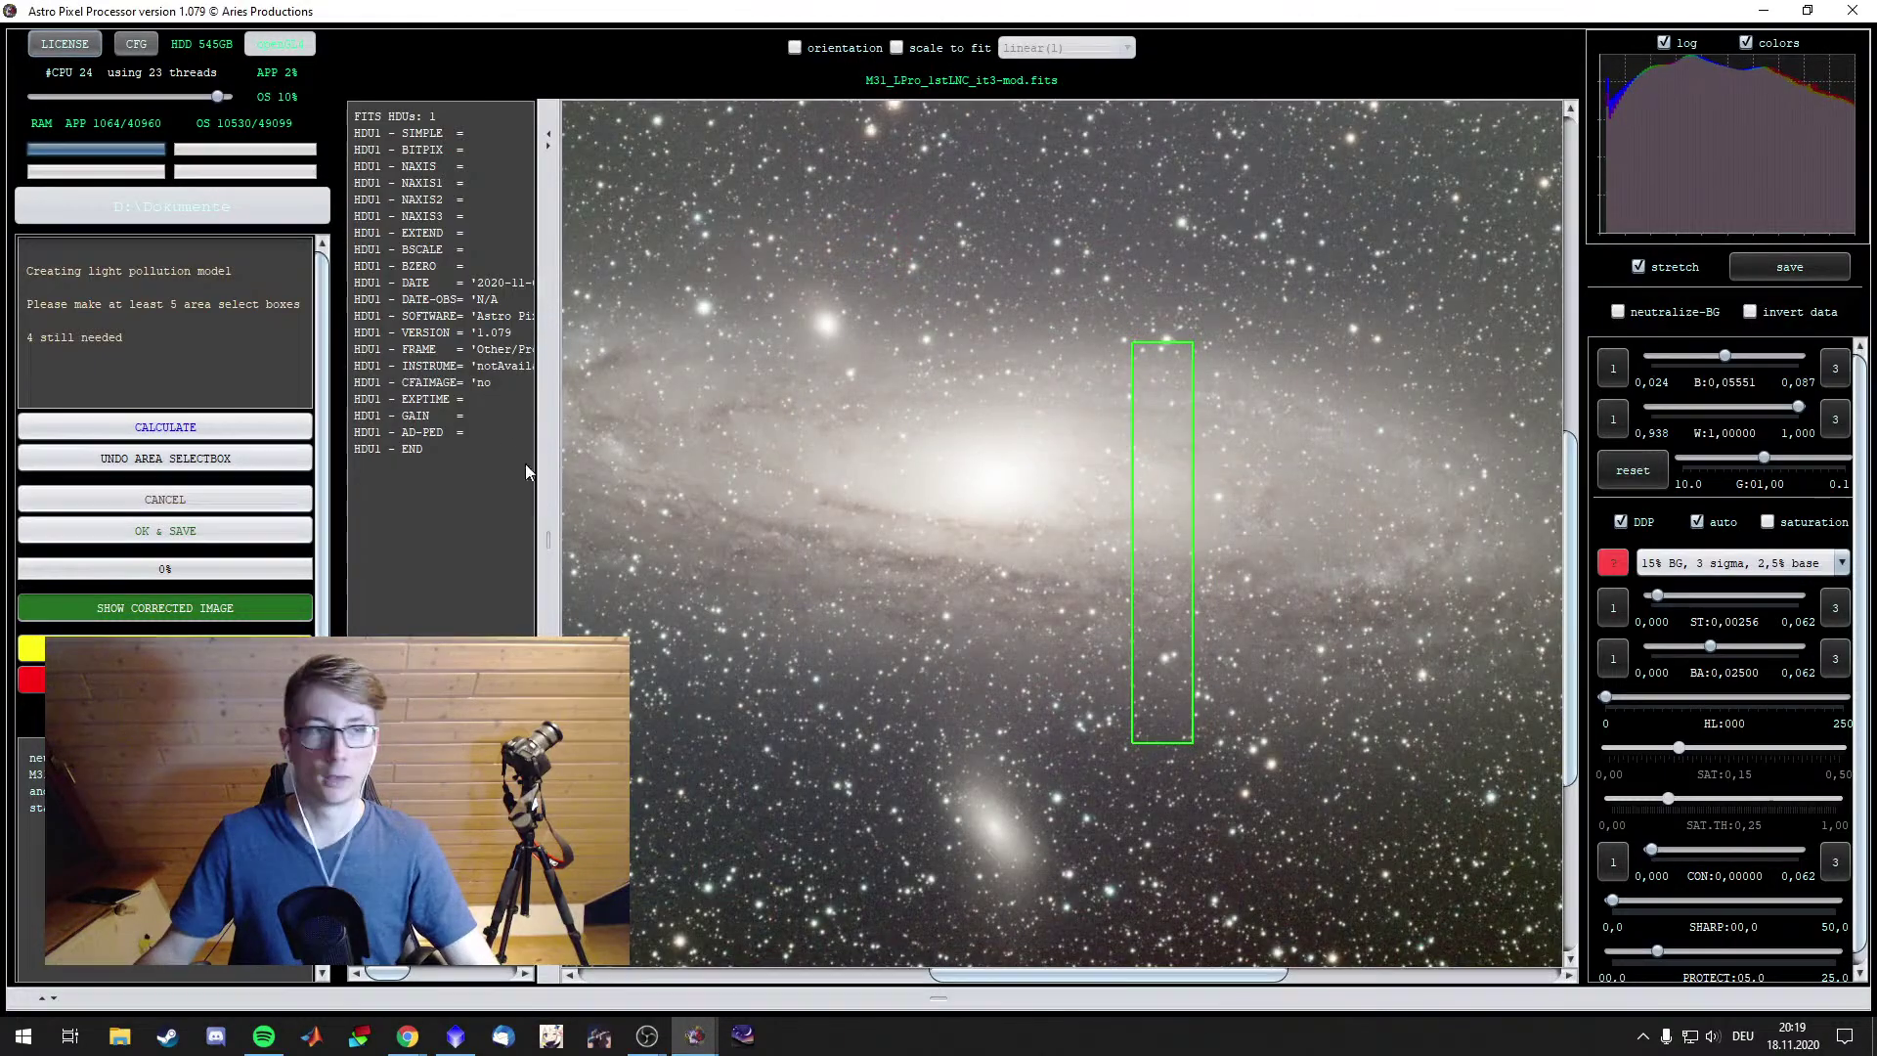
{"action": "left_click", "coordinate": [211, 460]}
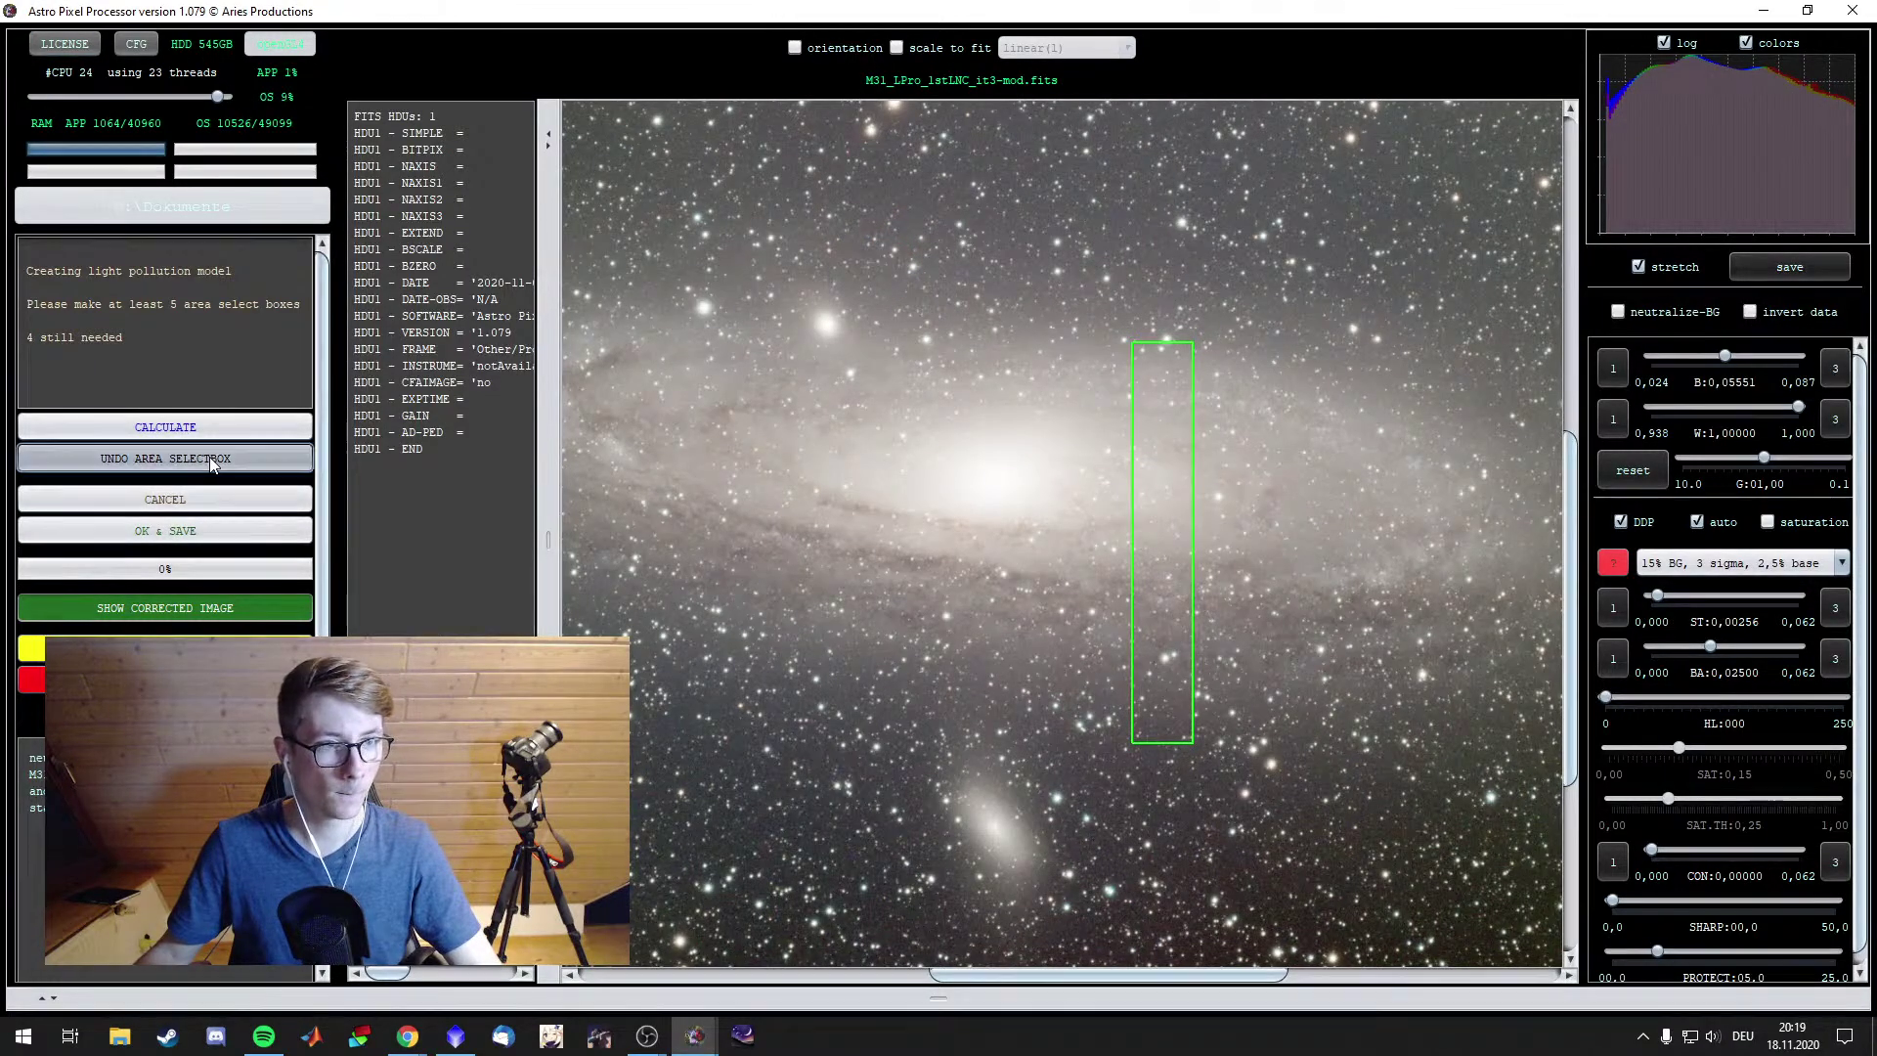
Draw six small area select boxes on star-free background below the galaxy, around the small companion and out to the image's left side
{"action": "left_click_drag", "start_coordinate": [1573, 565], "coordinate": [1572, 640]}
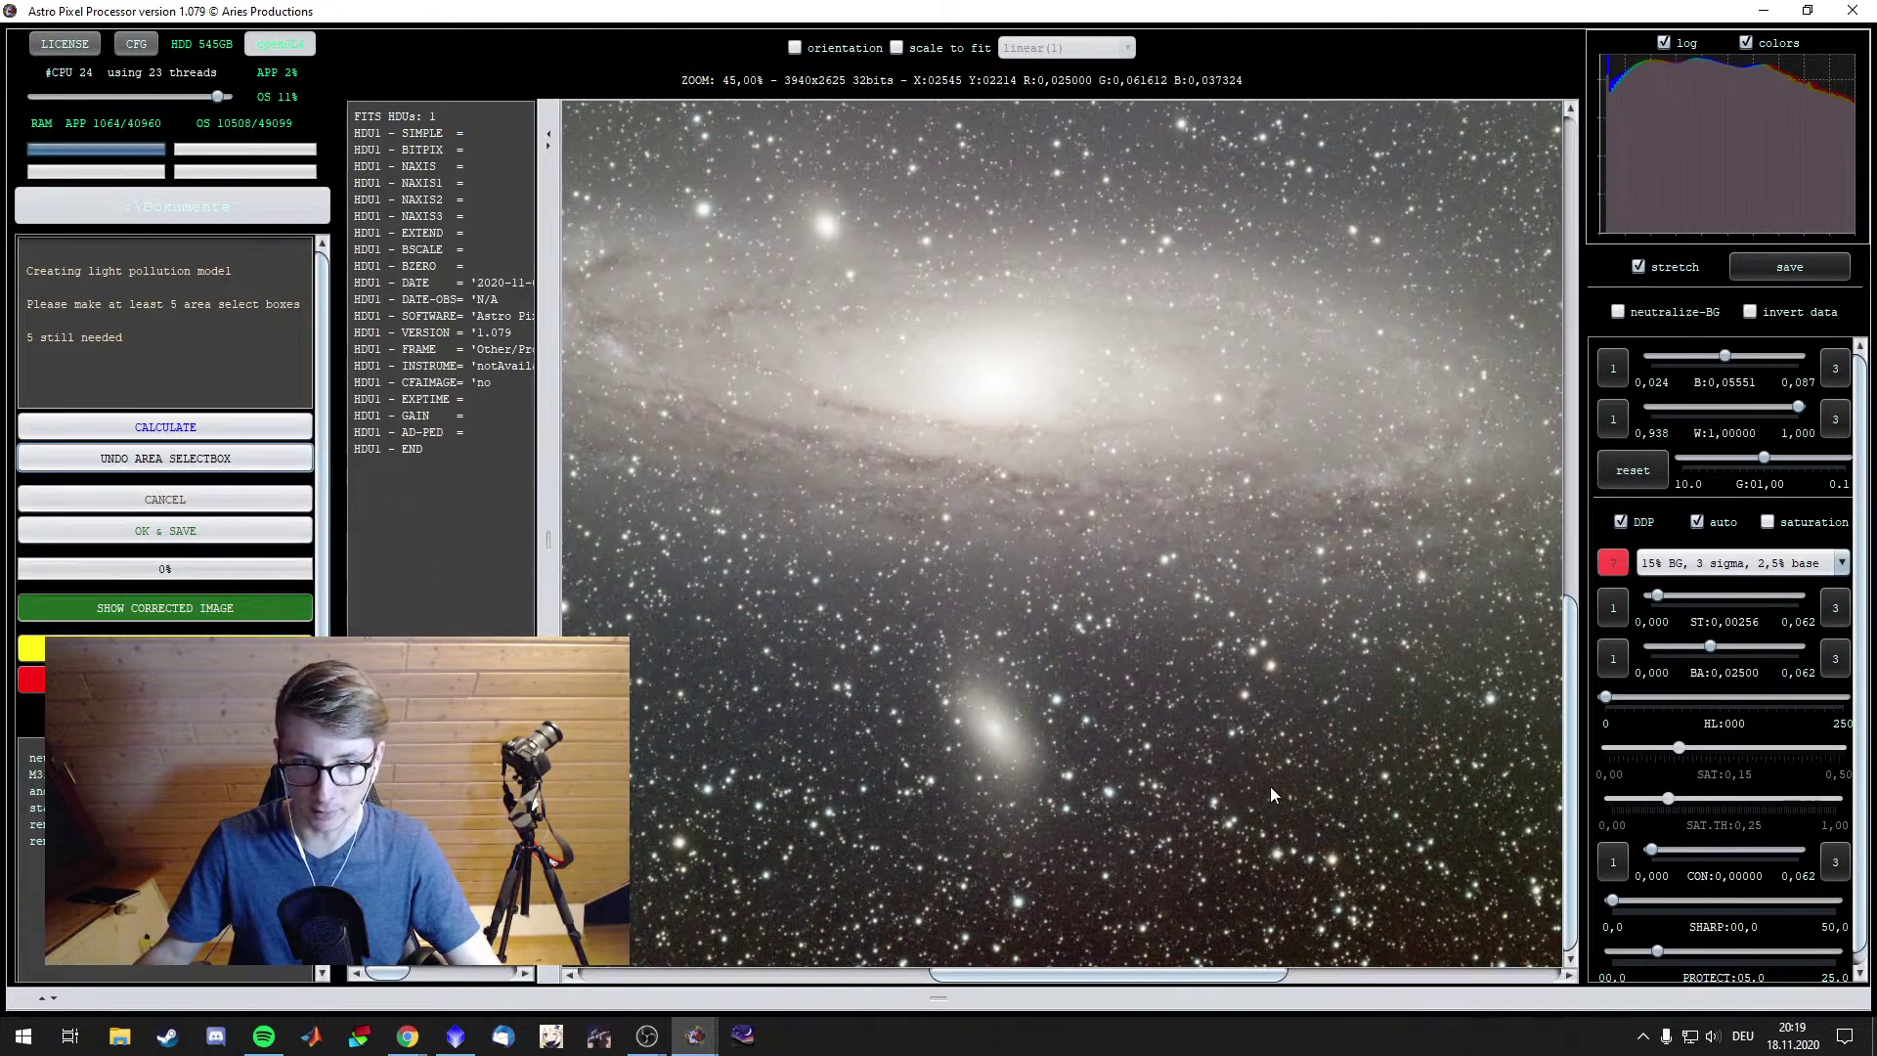
{"action": "left_click_drag", "start_coordinate": [1258, 781], "coordinate": [1275, 789]}
{"action": "left_click_drag", "start_coordinate": [1085, 980], "coordinate": [984, 983]}
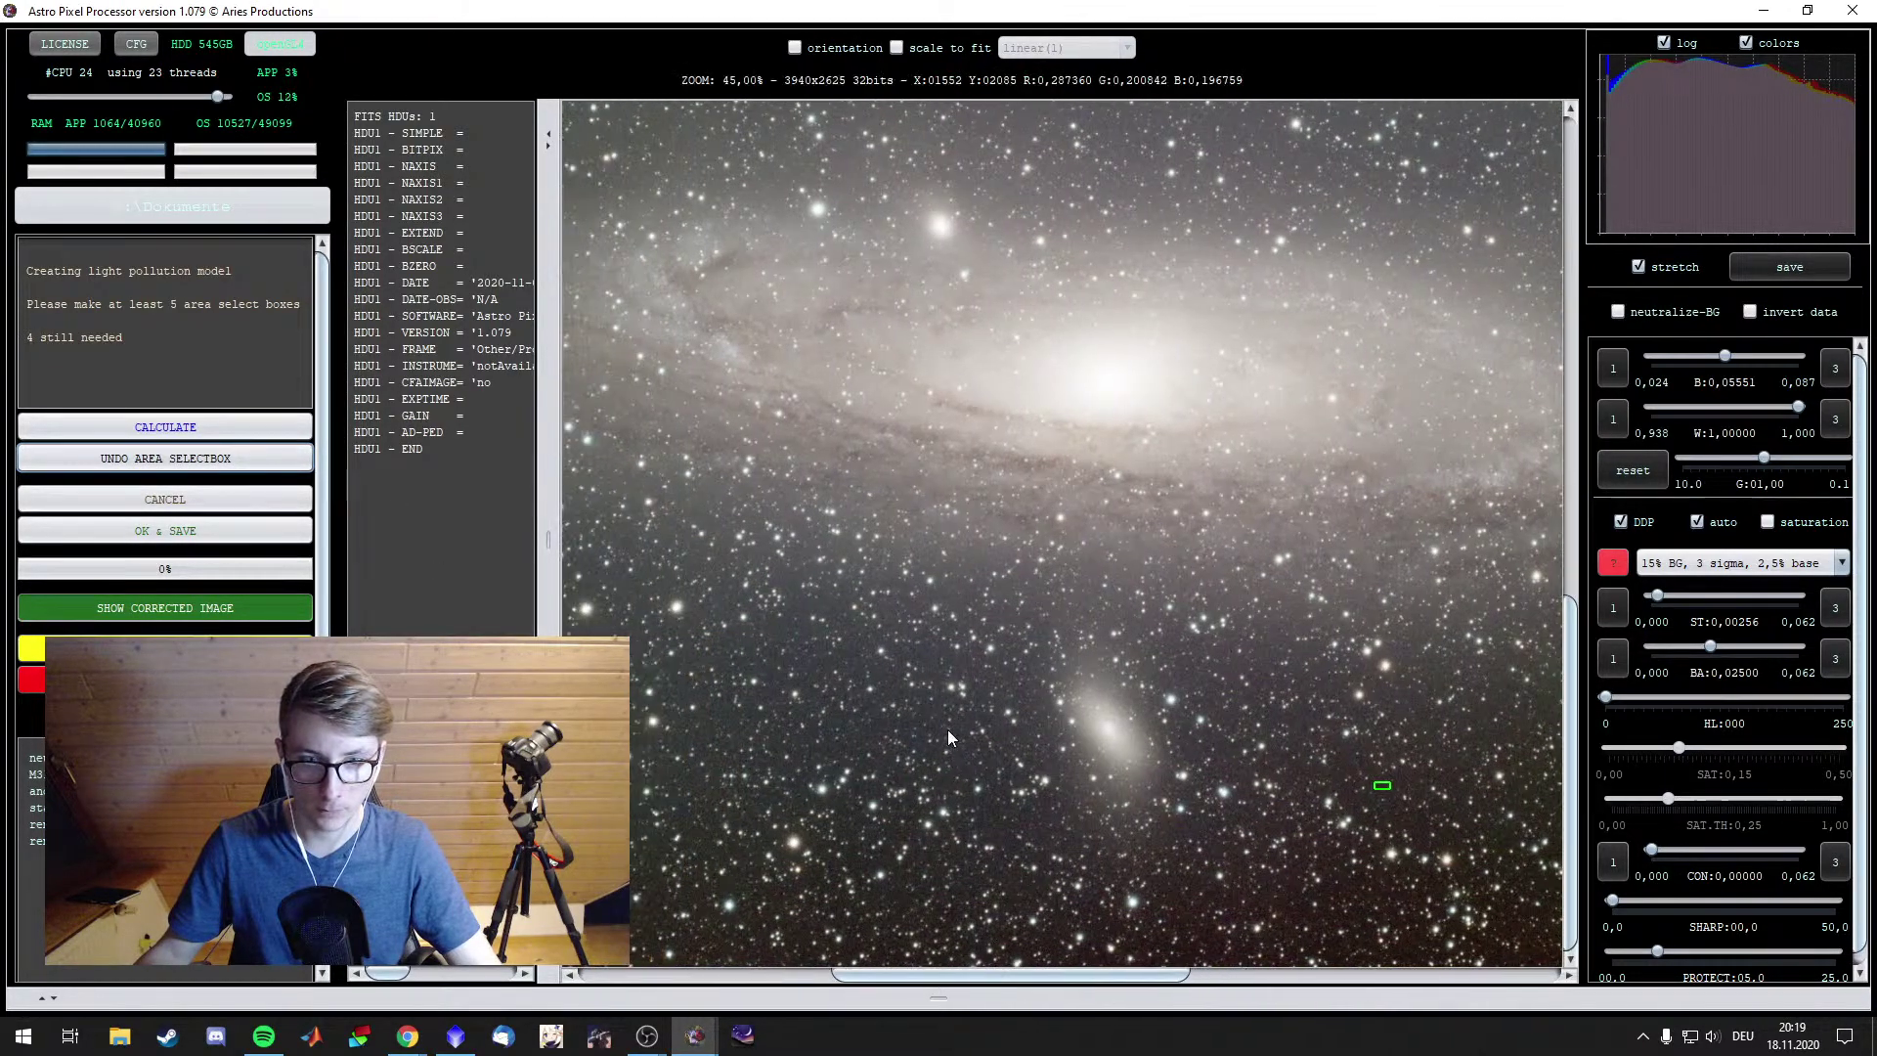
{"action": "left_click_drag", "start_coordinate": [964, 736], "coordinate": [950, 742]}
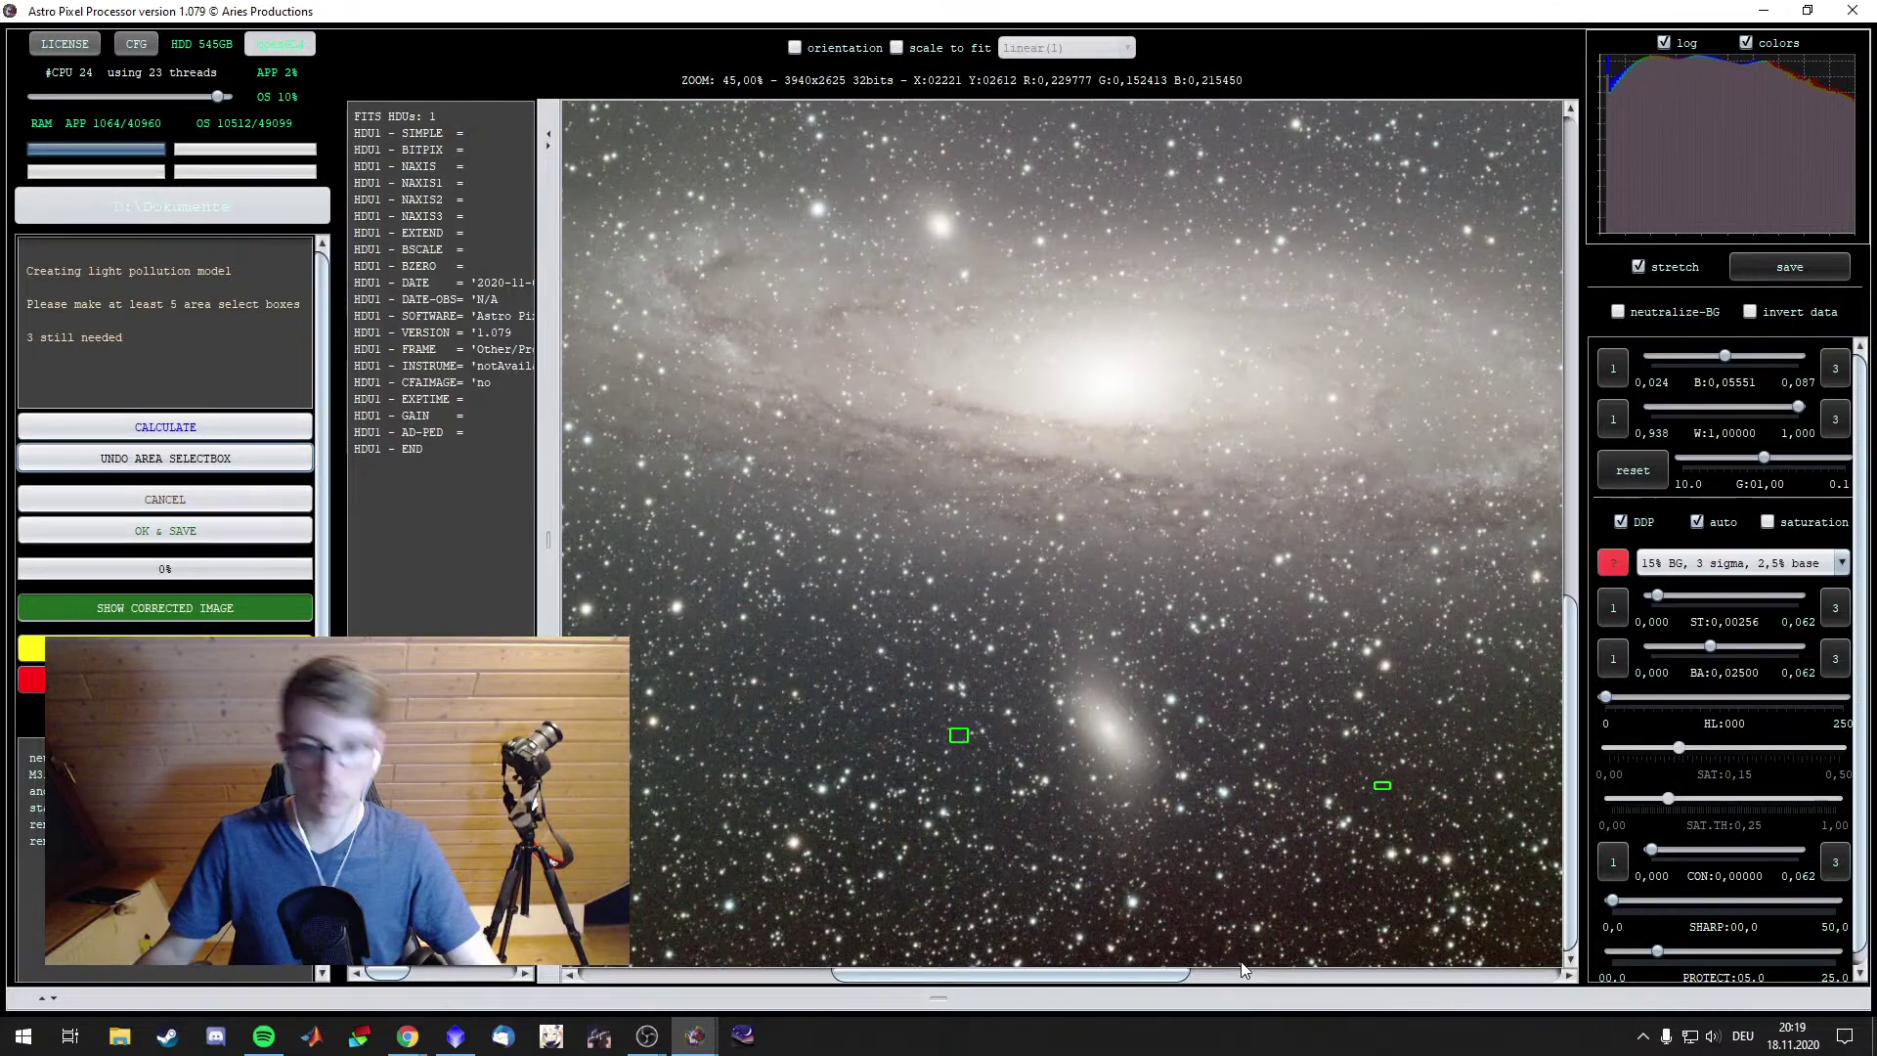
{"action": "left_click_drag", "start_coordinate": [1220, 939], "coordinate": [866, 986]}
{"action": "left_click_drag", "start_coordinate": [797, 813], "coordinate": [786, 827]}
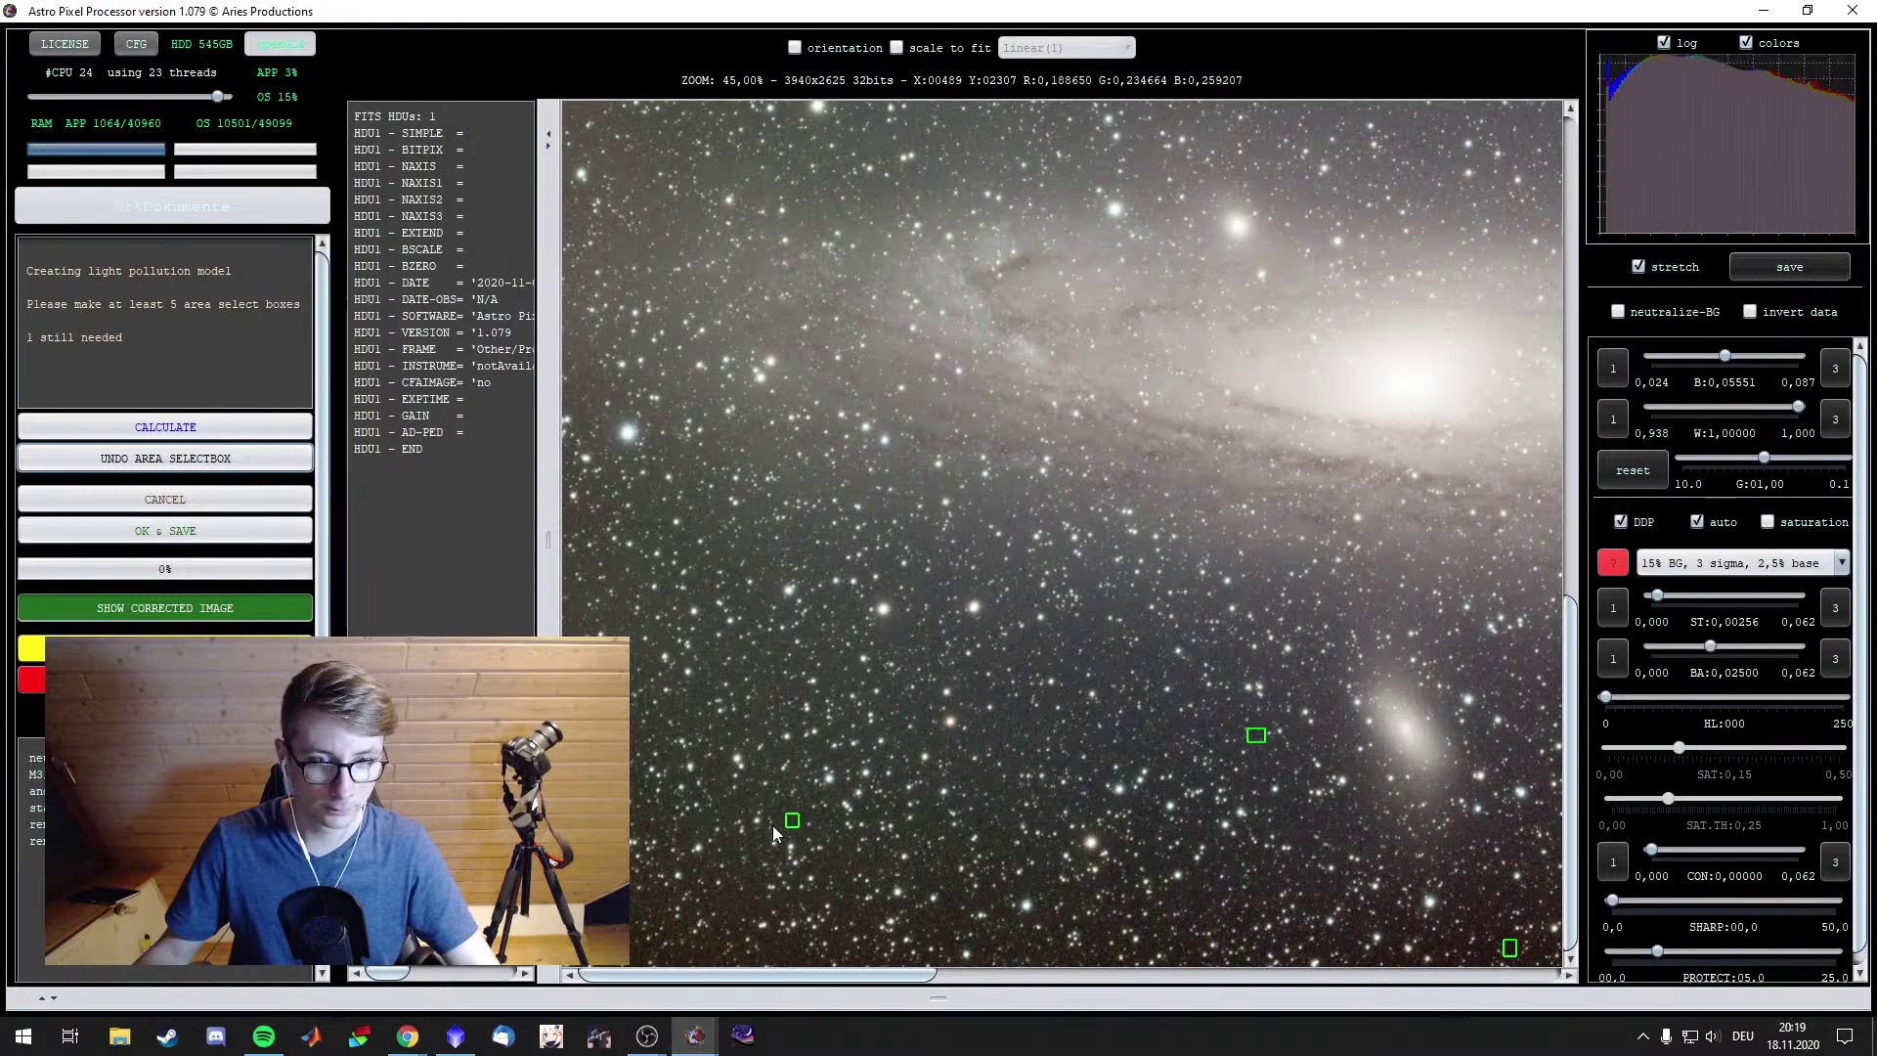
{"action": "left_click_drag", "start_coordinate": [651, 653], "coordinate": [640, 662]}
{"action": "left_click_drag", "start_coordinate": [1098, 615], "coordinate": [1080, 624]}
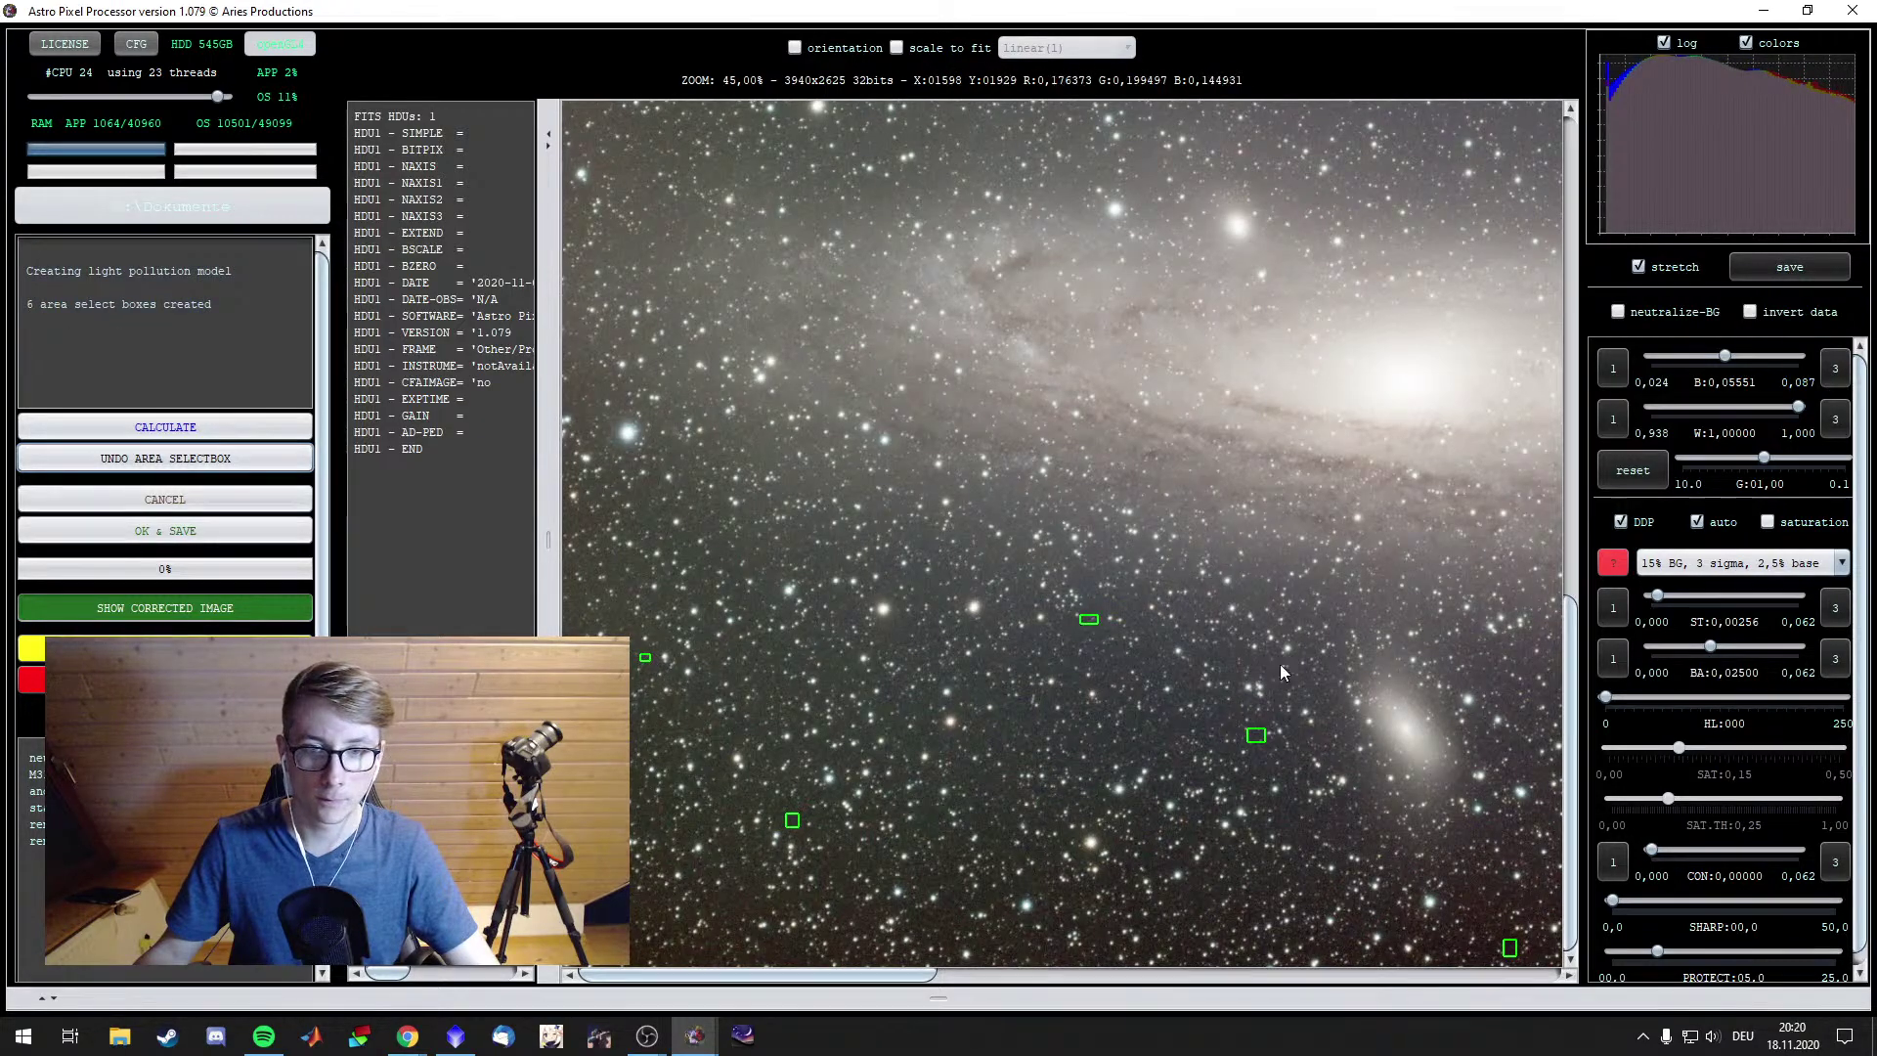
Draw six small area select boxes on background above the galaxy, from the image's upper-left corner to its upper middle
{"action": "left_click_drag", "start_coordinate": [1569, 606], "coordinate": [1569, 122]}
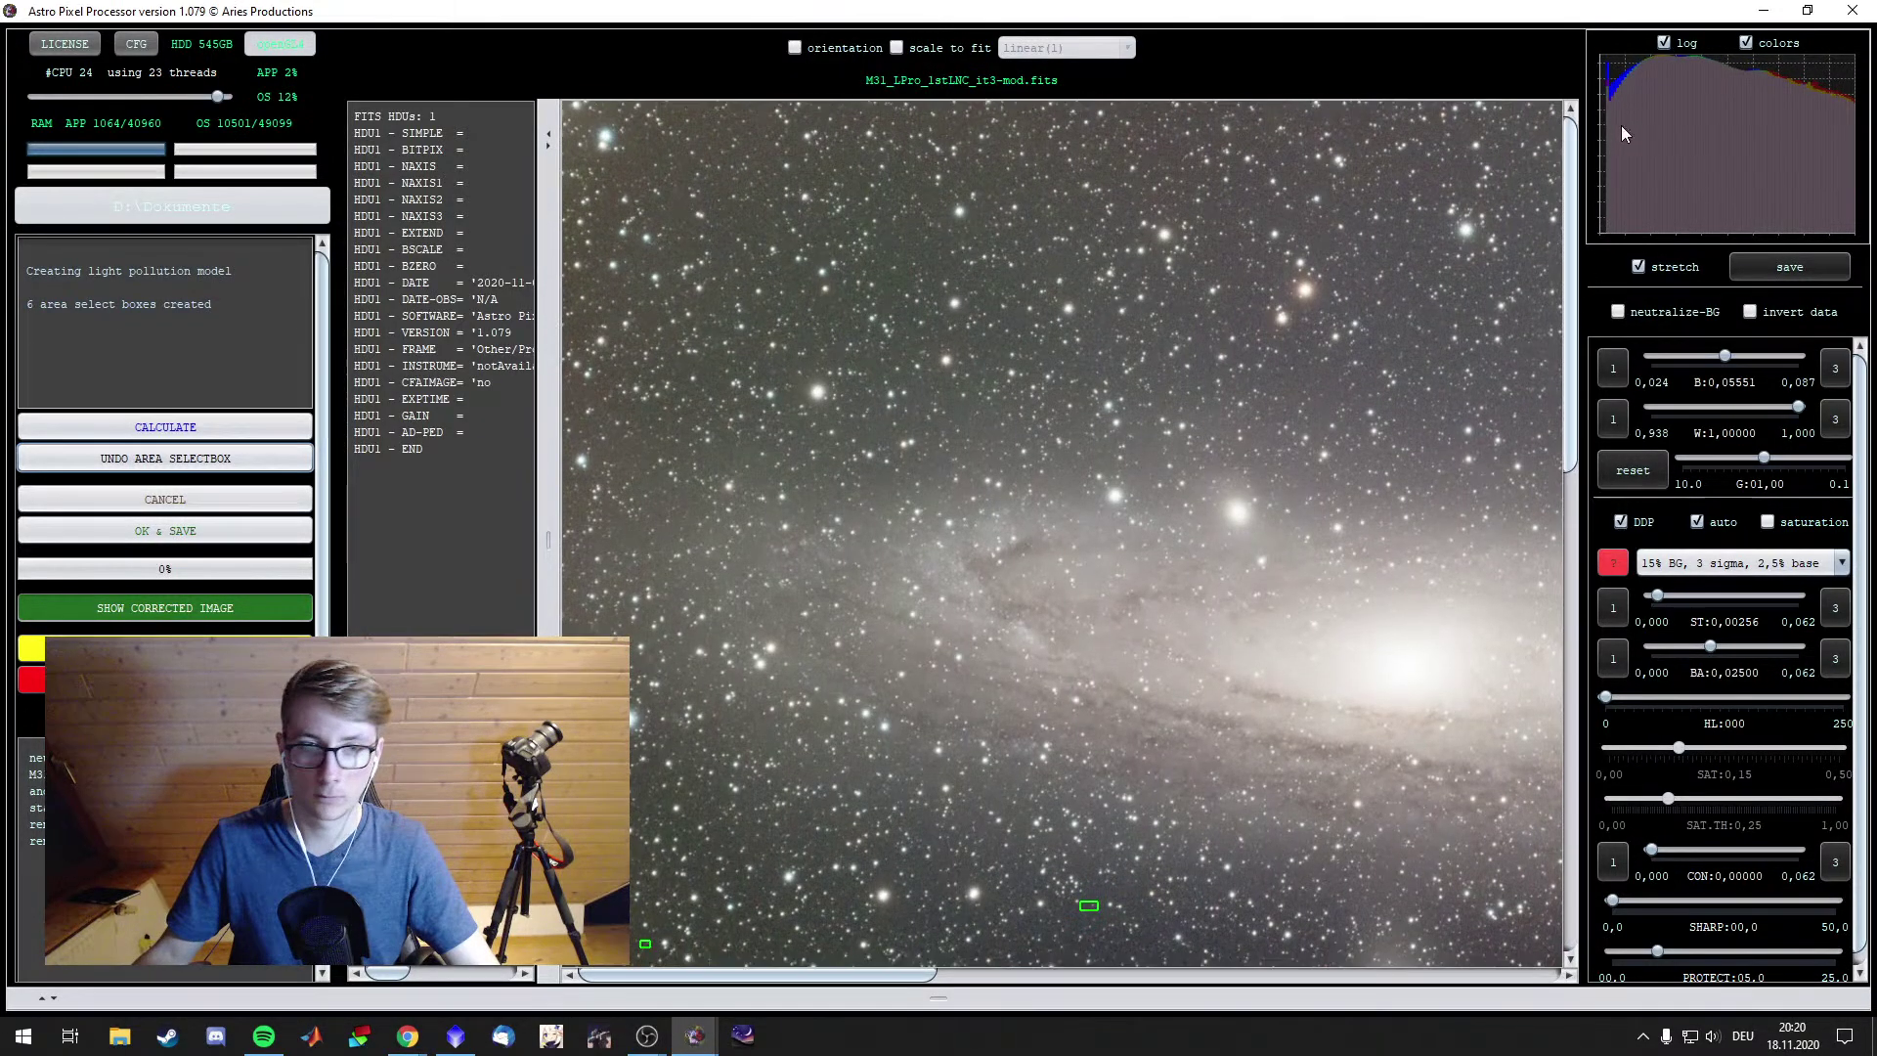
{"action": "left_click_drag", "start_coordinate": [720, 364], "coordinate": [708, 382]}
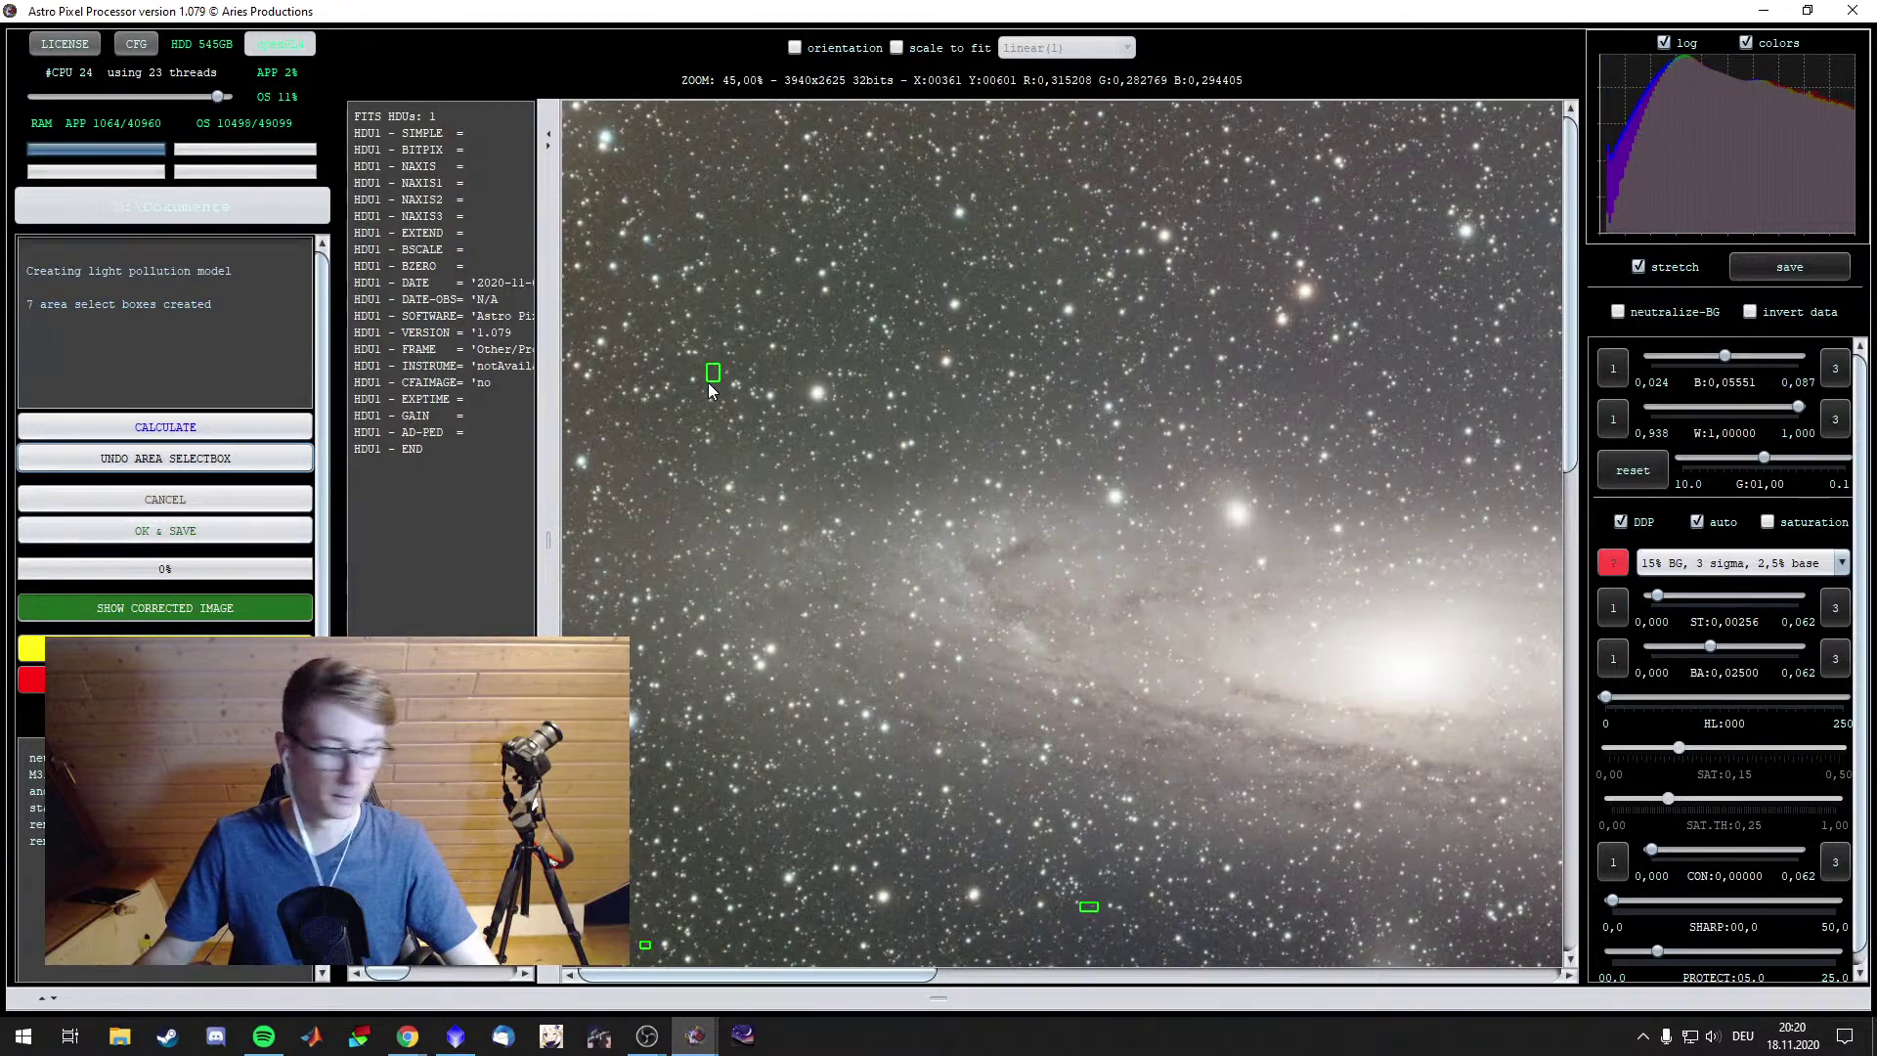
{"action": "left_click_drag", "start_coordinate": [689, 167], "coordinate": [677, 182]}
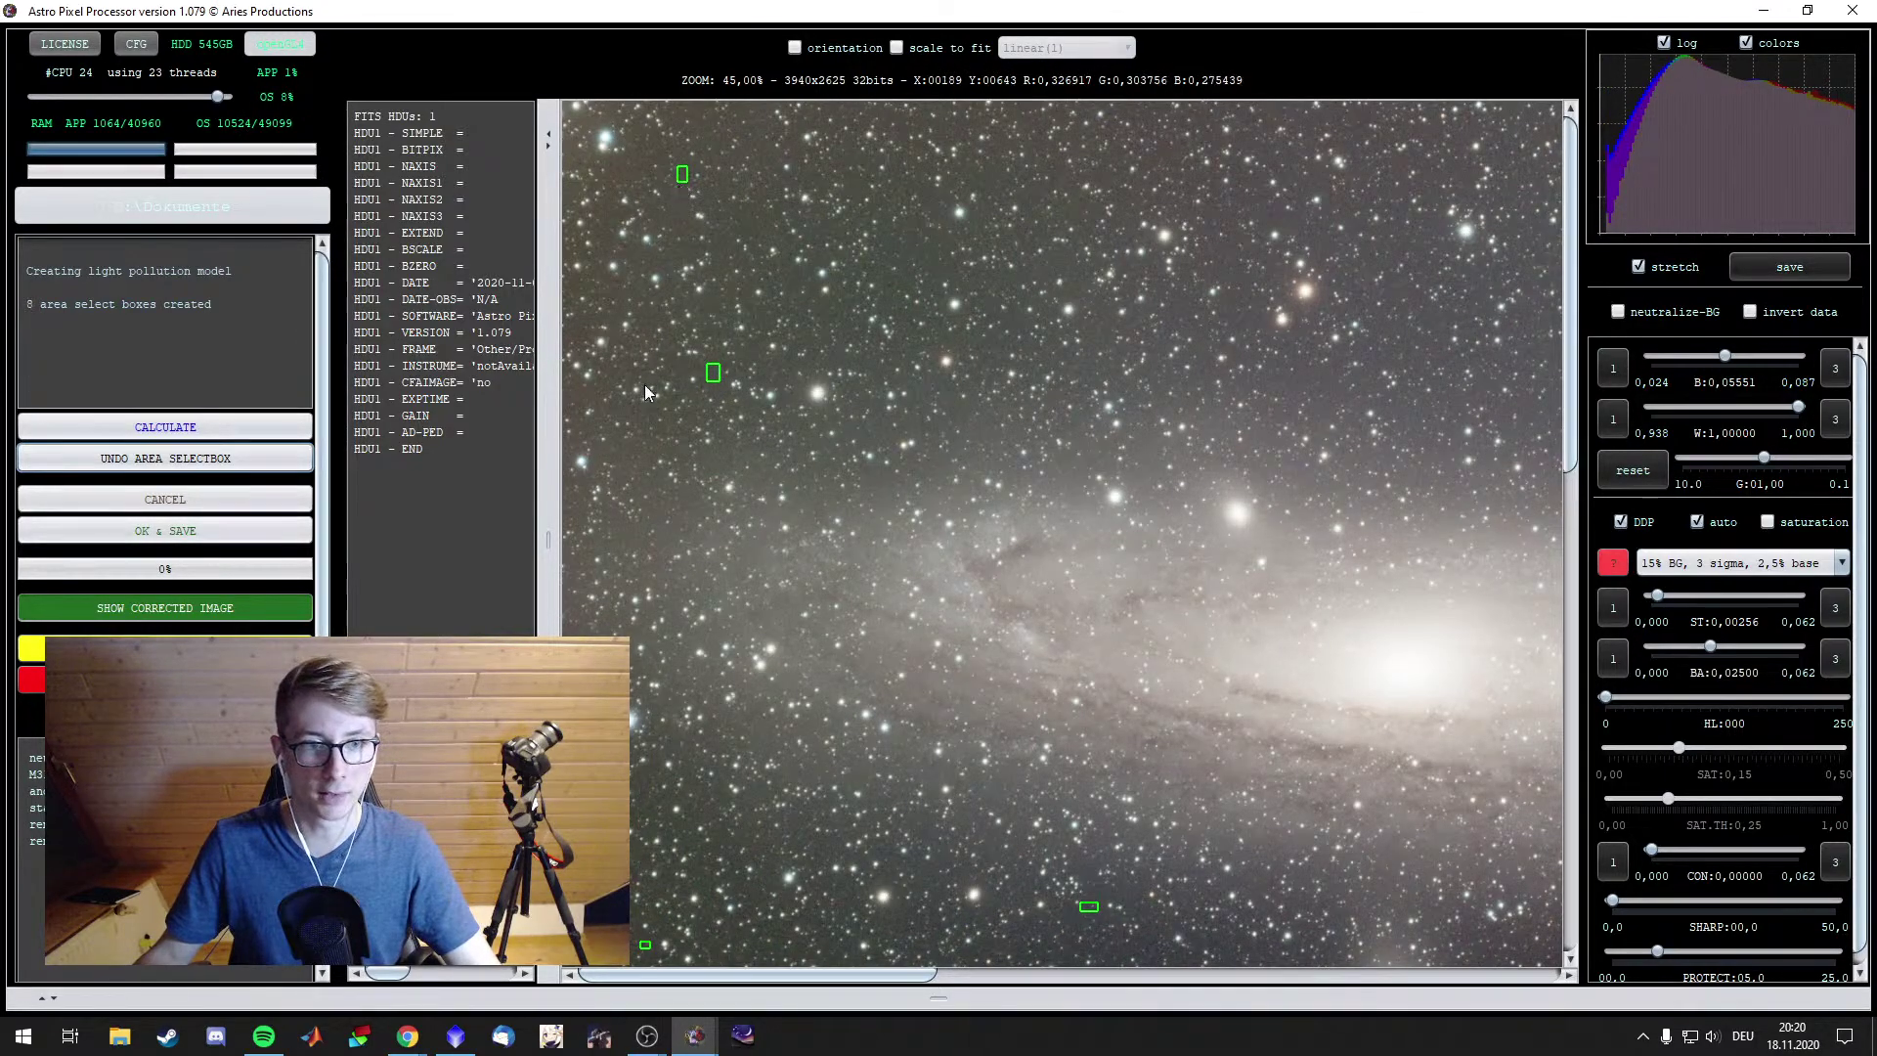
{"action": "left_click_drag", "start_coordinate": [589, 389], "coordinate": [576, 404]}
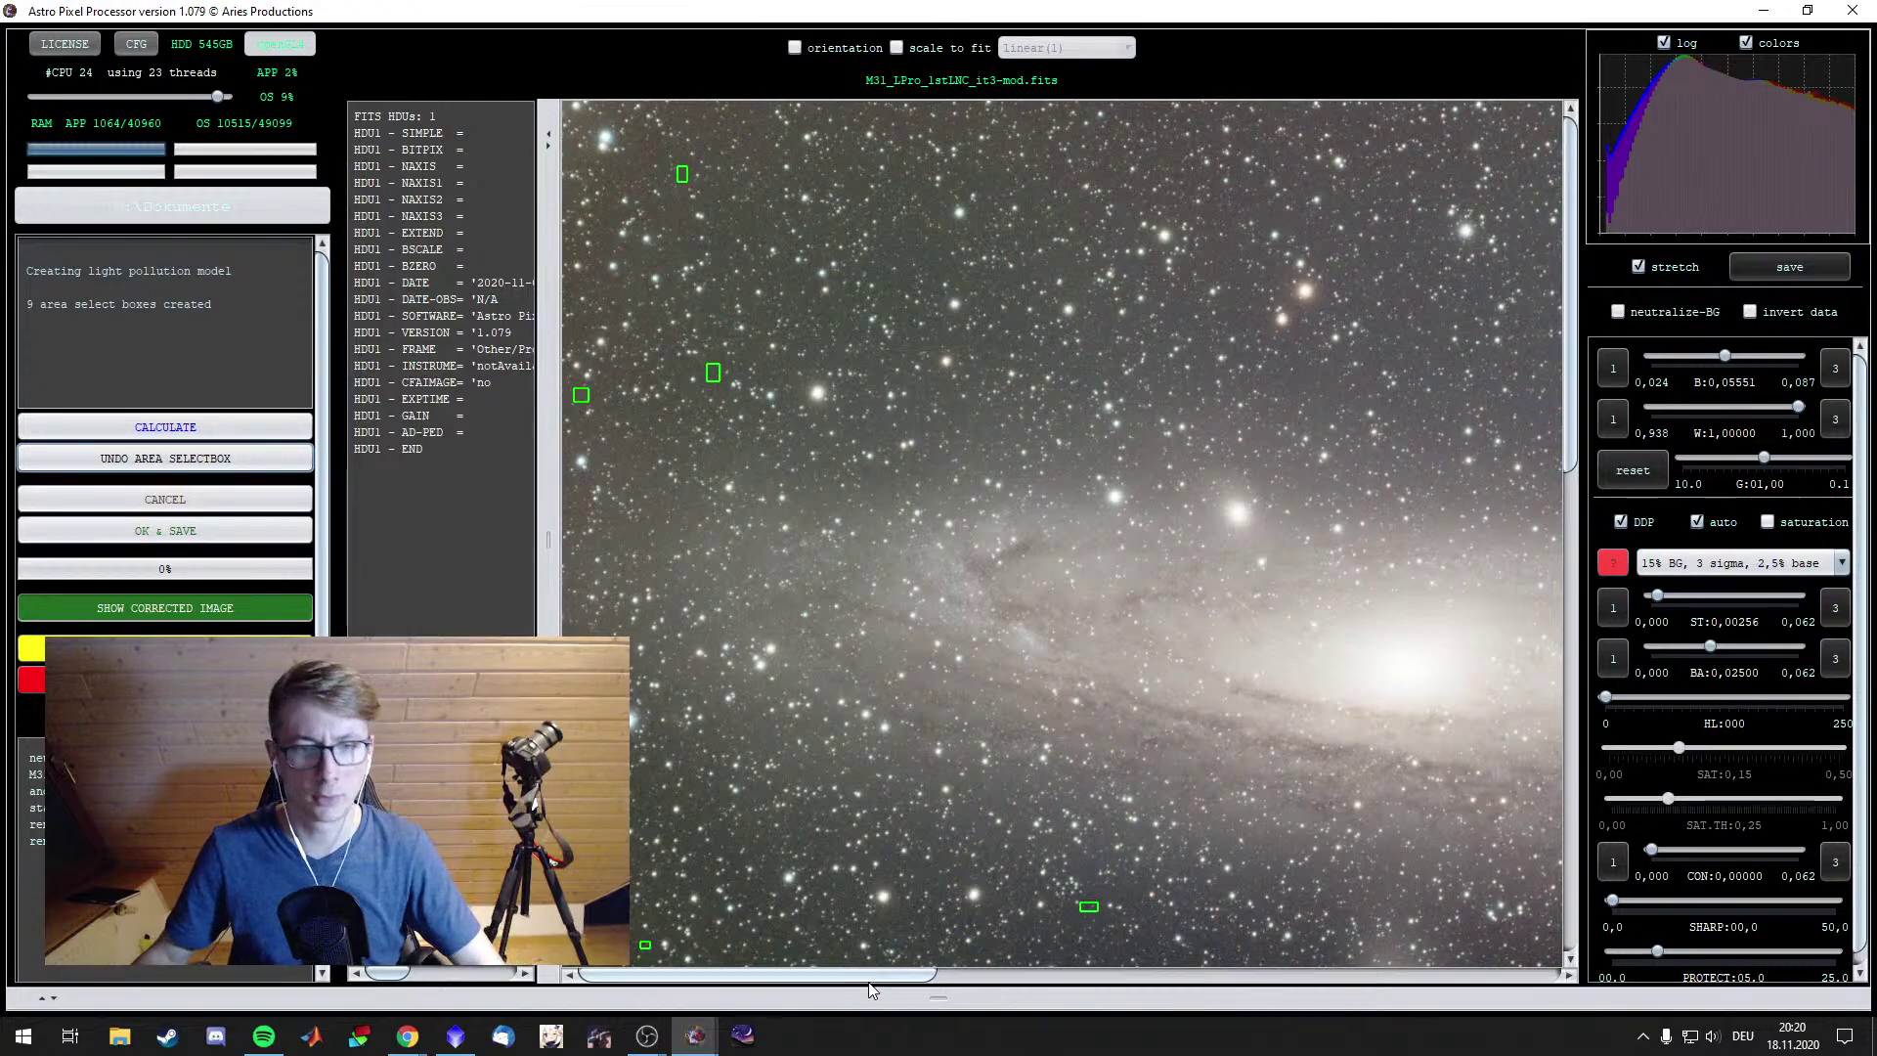
{"action": "left_click_drag", "start_coordinate": [877, 980], "coordinate": [1030, 981]}
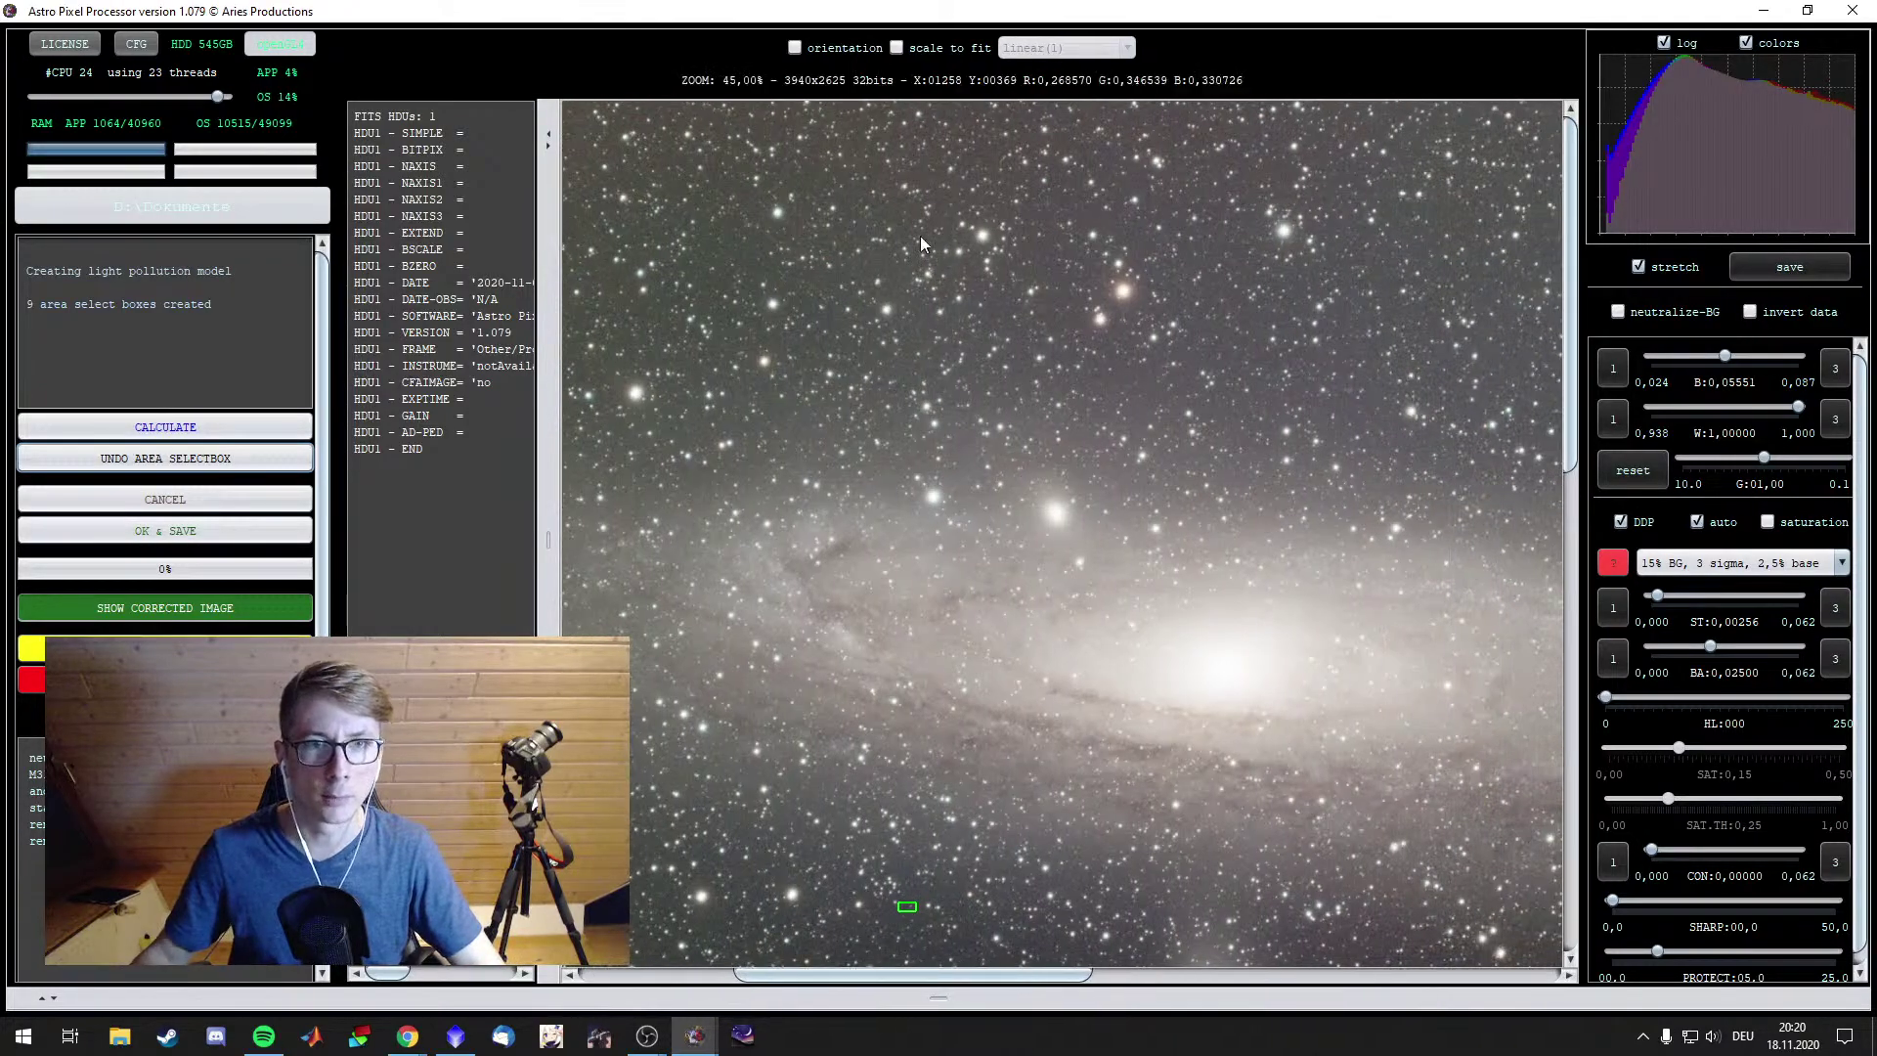
{"action": "left_click", "coordinate": [859, 188]}
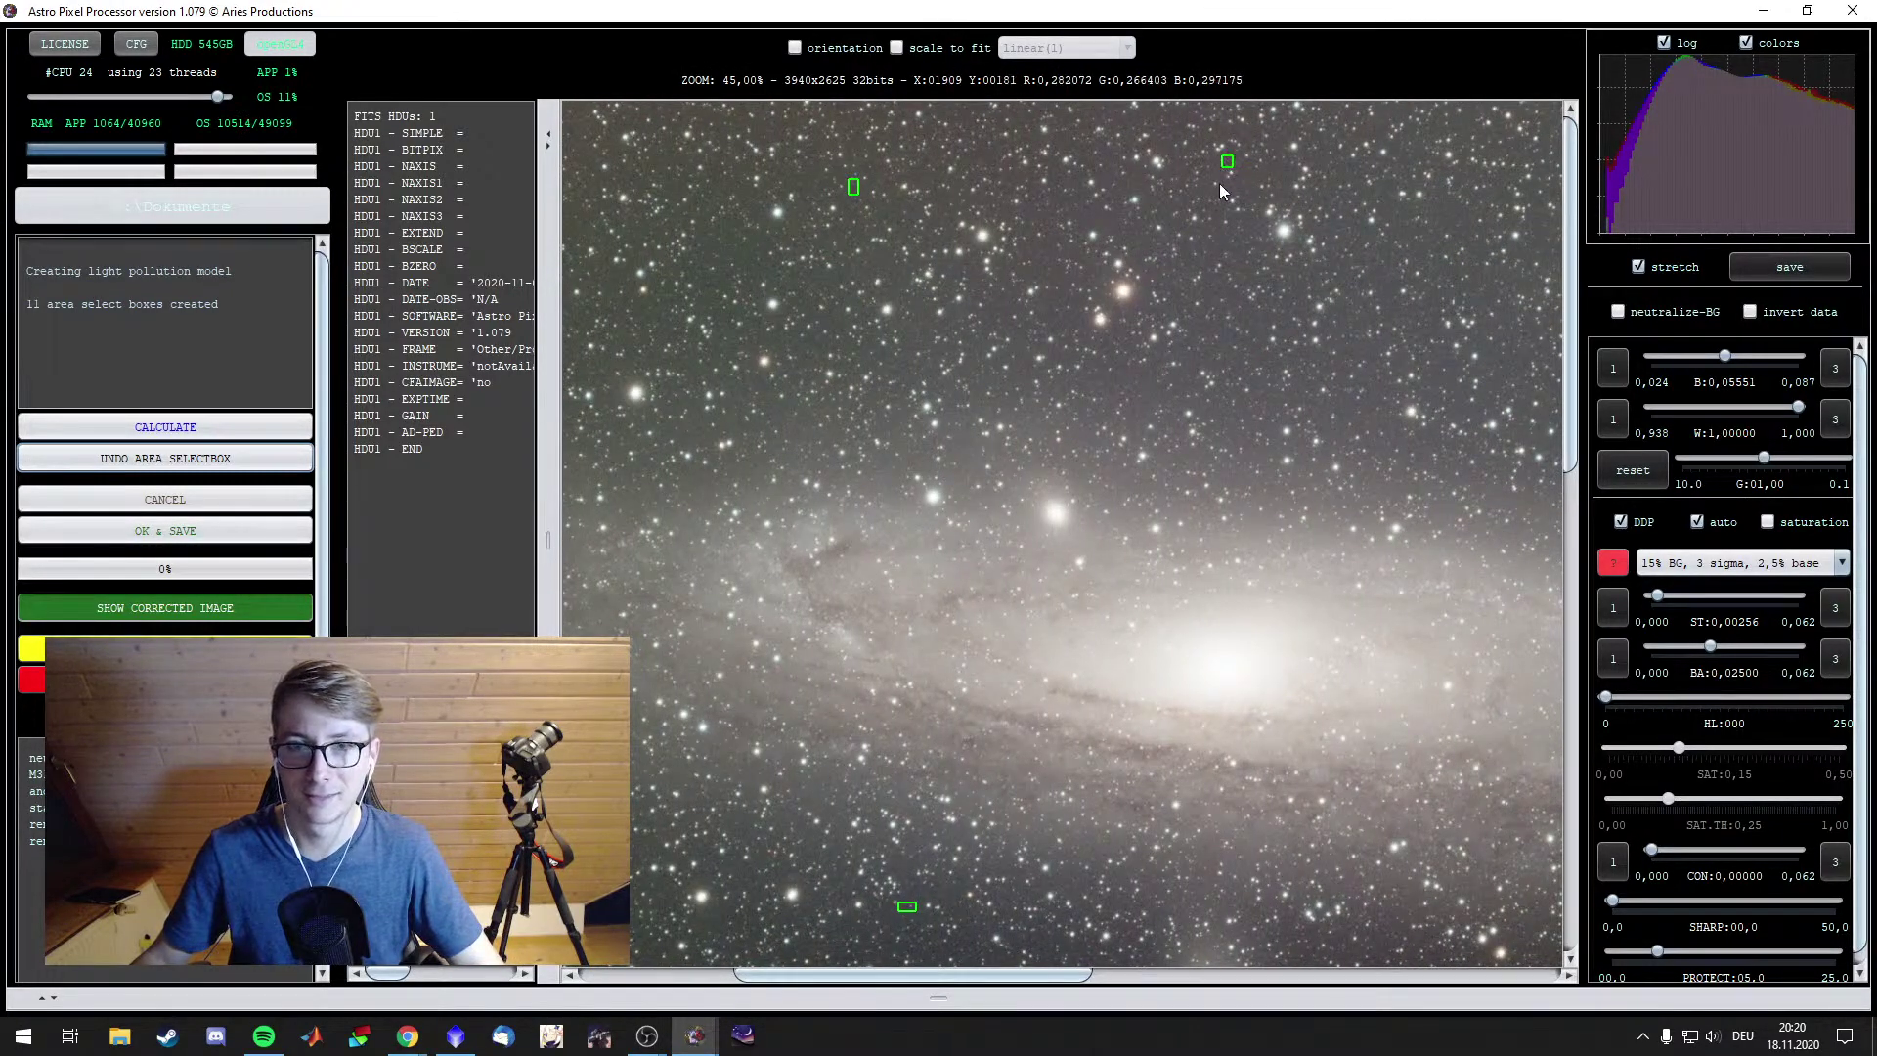
{"action": "left_click", "coordinate": [1405, 307]}
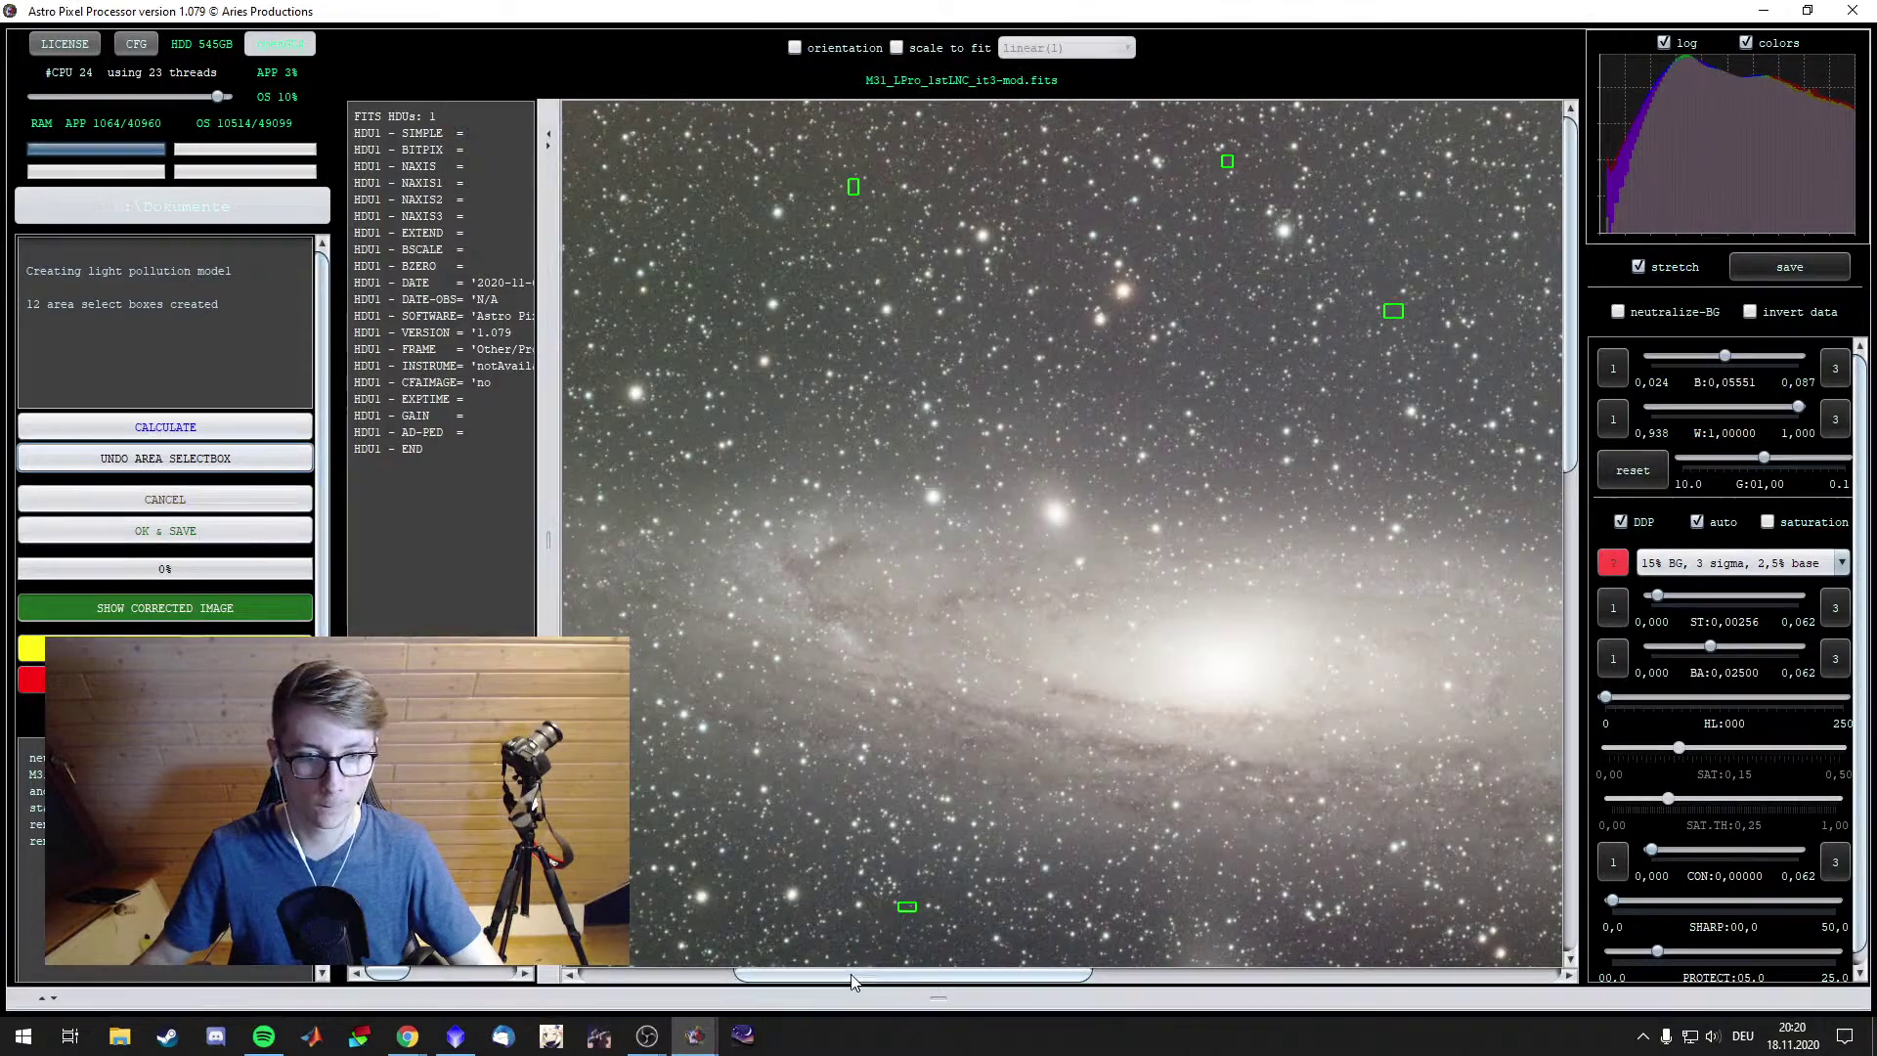
Draw five small area select boxes on background in the upper-right part of the image, down to the right edge
{"action": "left_click_drag", "start_coordinate": [913, 975], "coordinate": [1381, 975]}
{"action": "left_click", "coordinate": [1307, 187]}
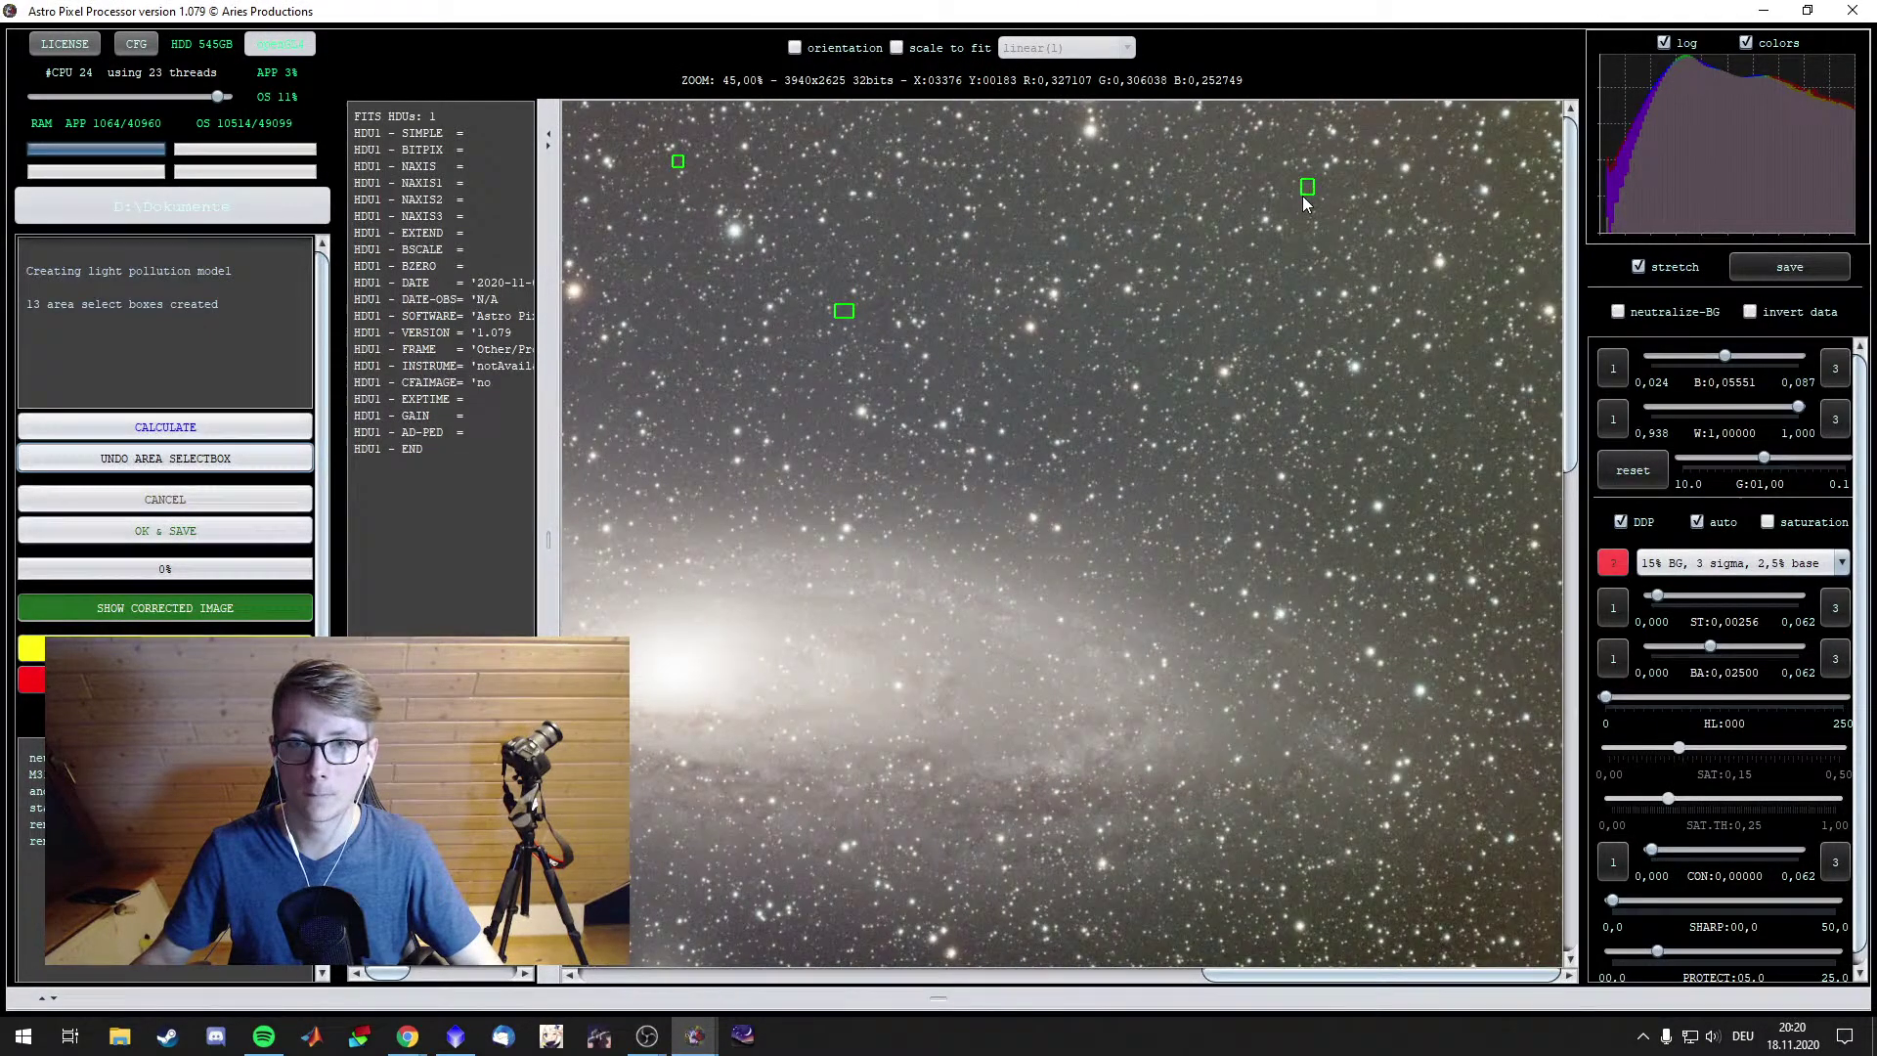
{"action": "left_click", "coordinate": [1468, 341]}
{"action": "left_click", "coordinate": [1543, 586]}
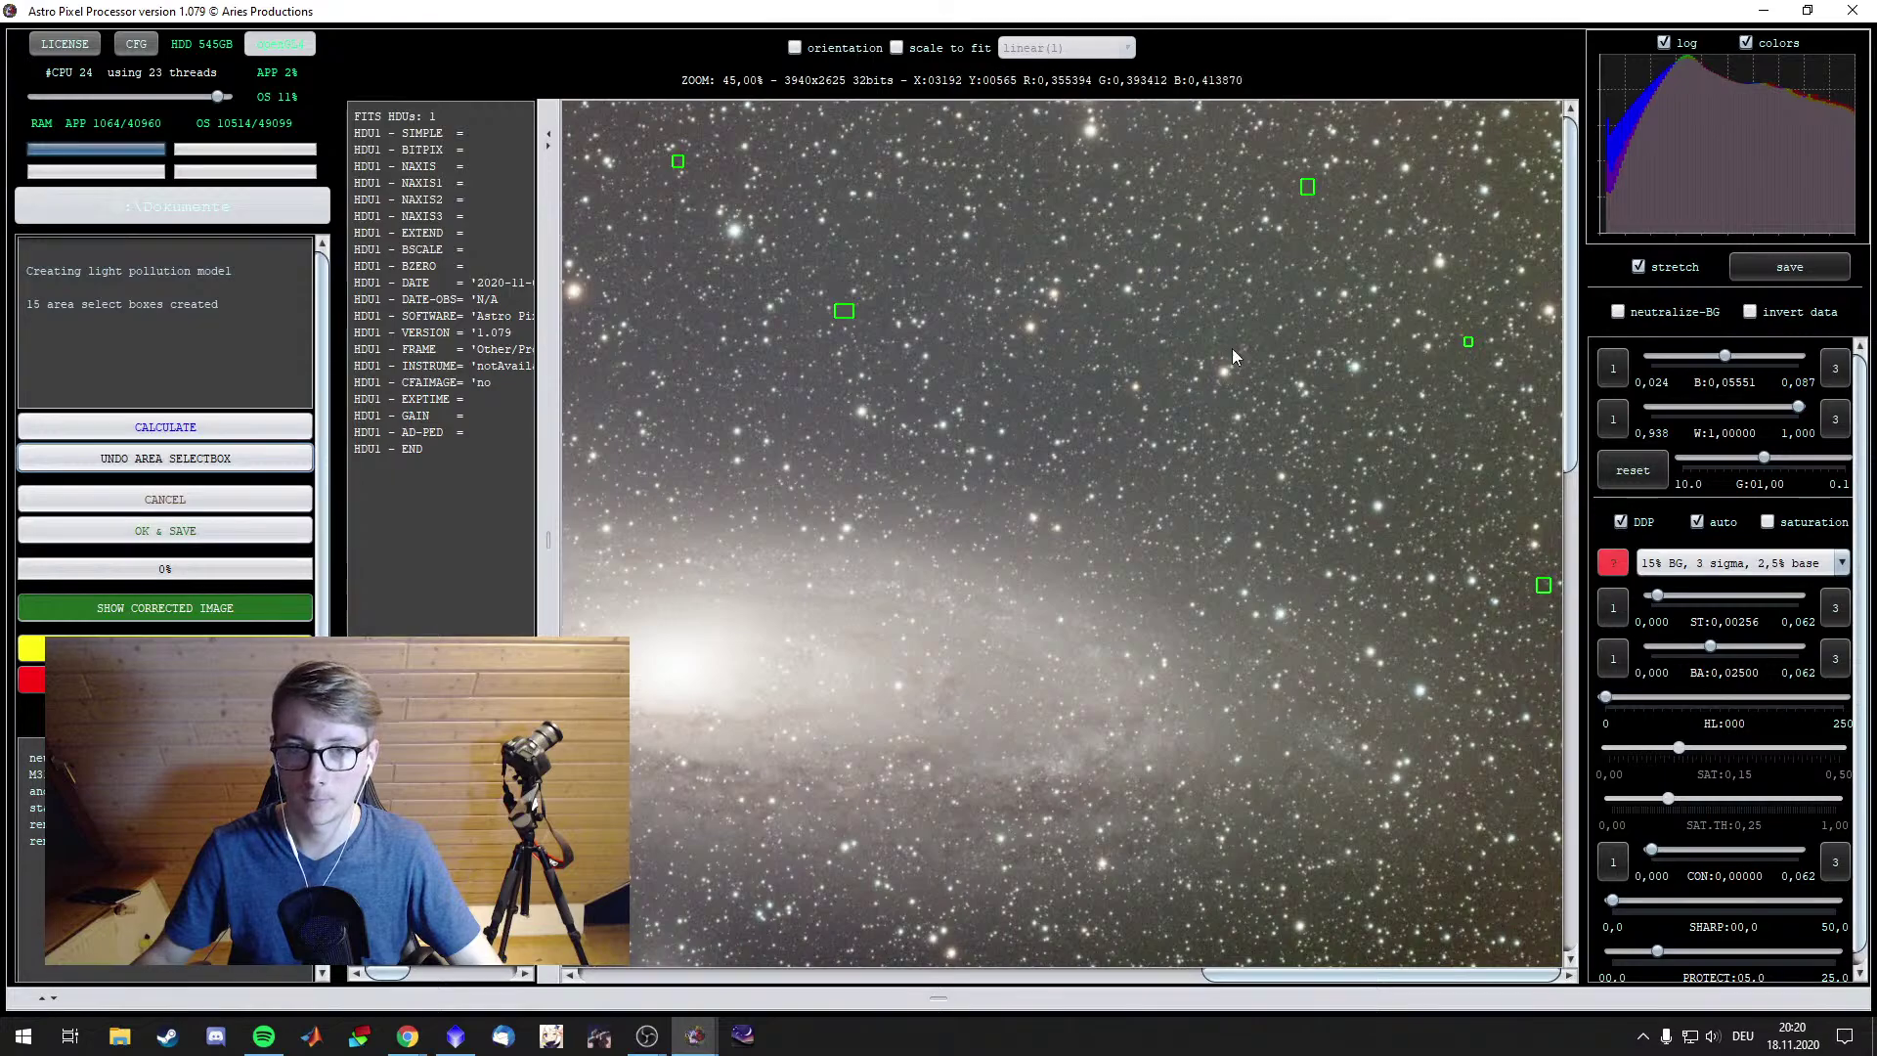
{"action": "left_click", "coordinate": [1191, 344]}
{"action": "left_click_drag", "start_coordinate": [1147, 356], "coordinate": [1137, 349]}
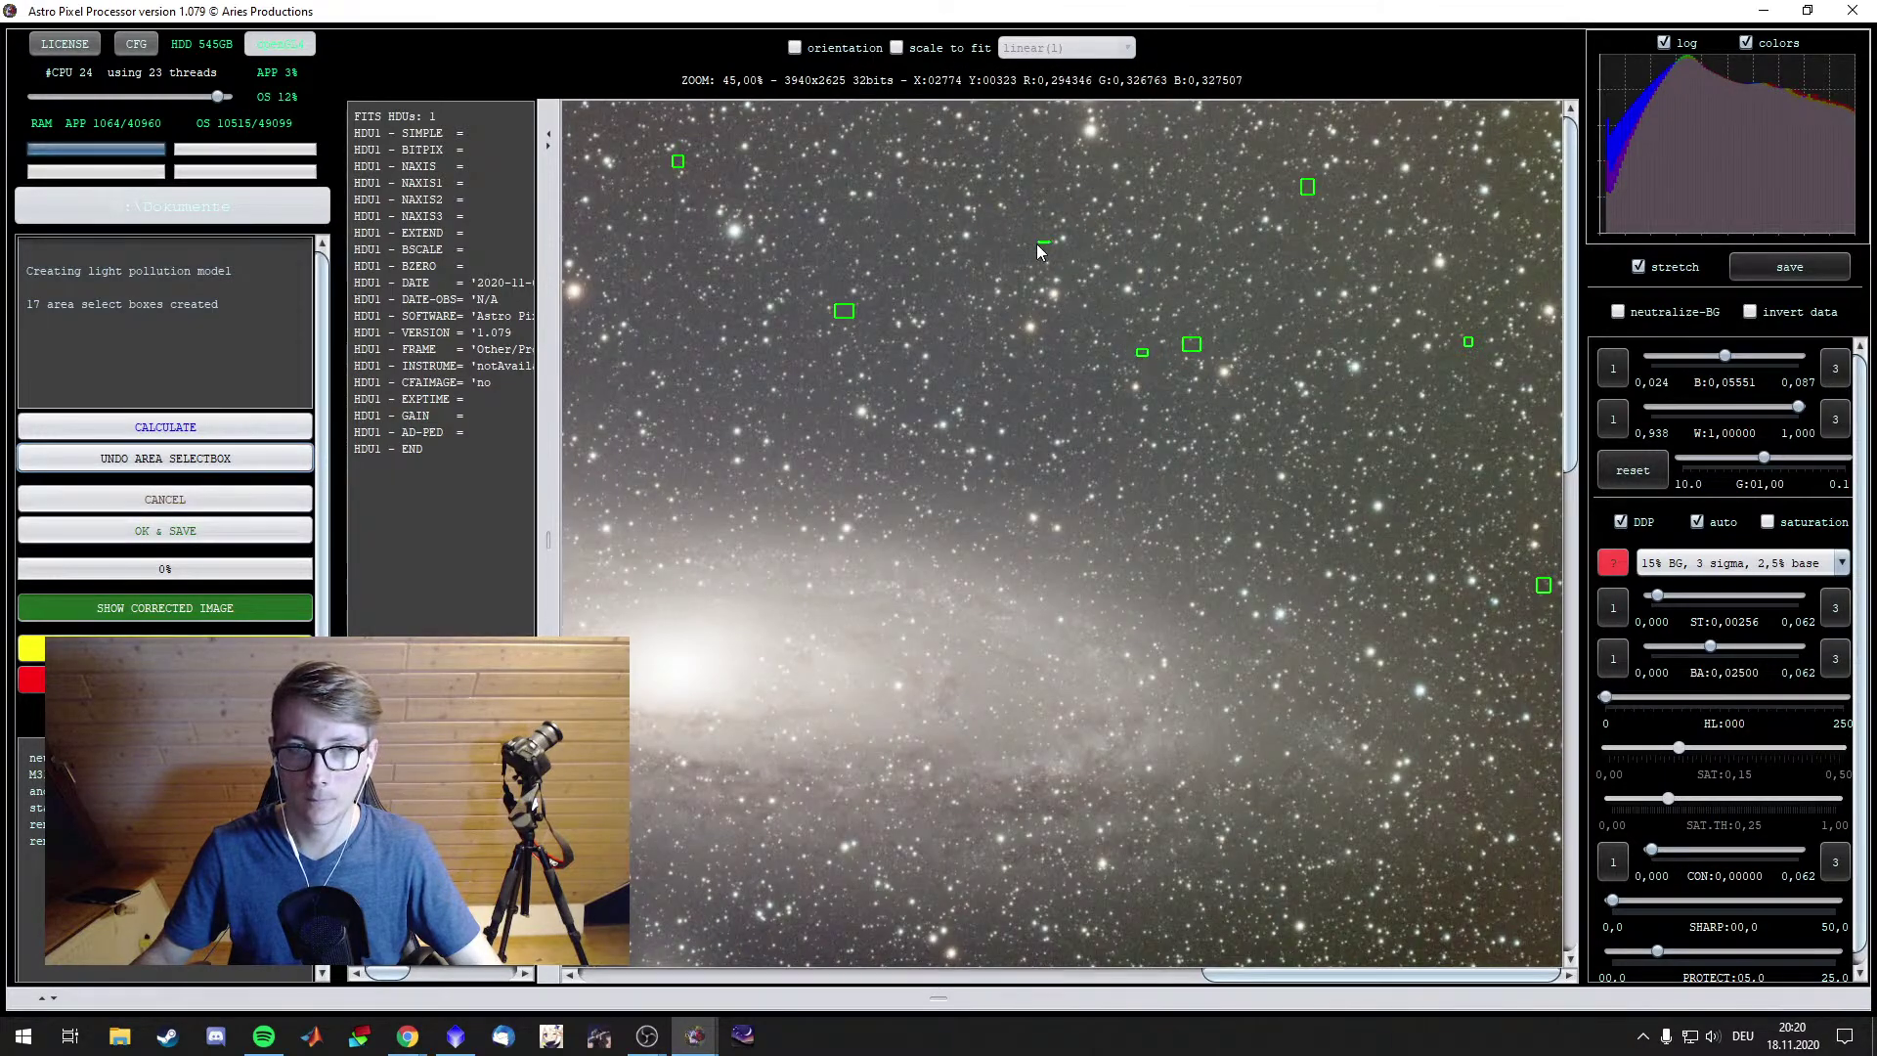
Add three area select boxes in the lower-right part of the image and calculate the light pollution correction
{"action": "scroll", "coordinate": [1576, 423], "scroll_direction": "down", "scroll_amount": 3}
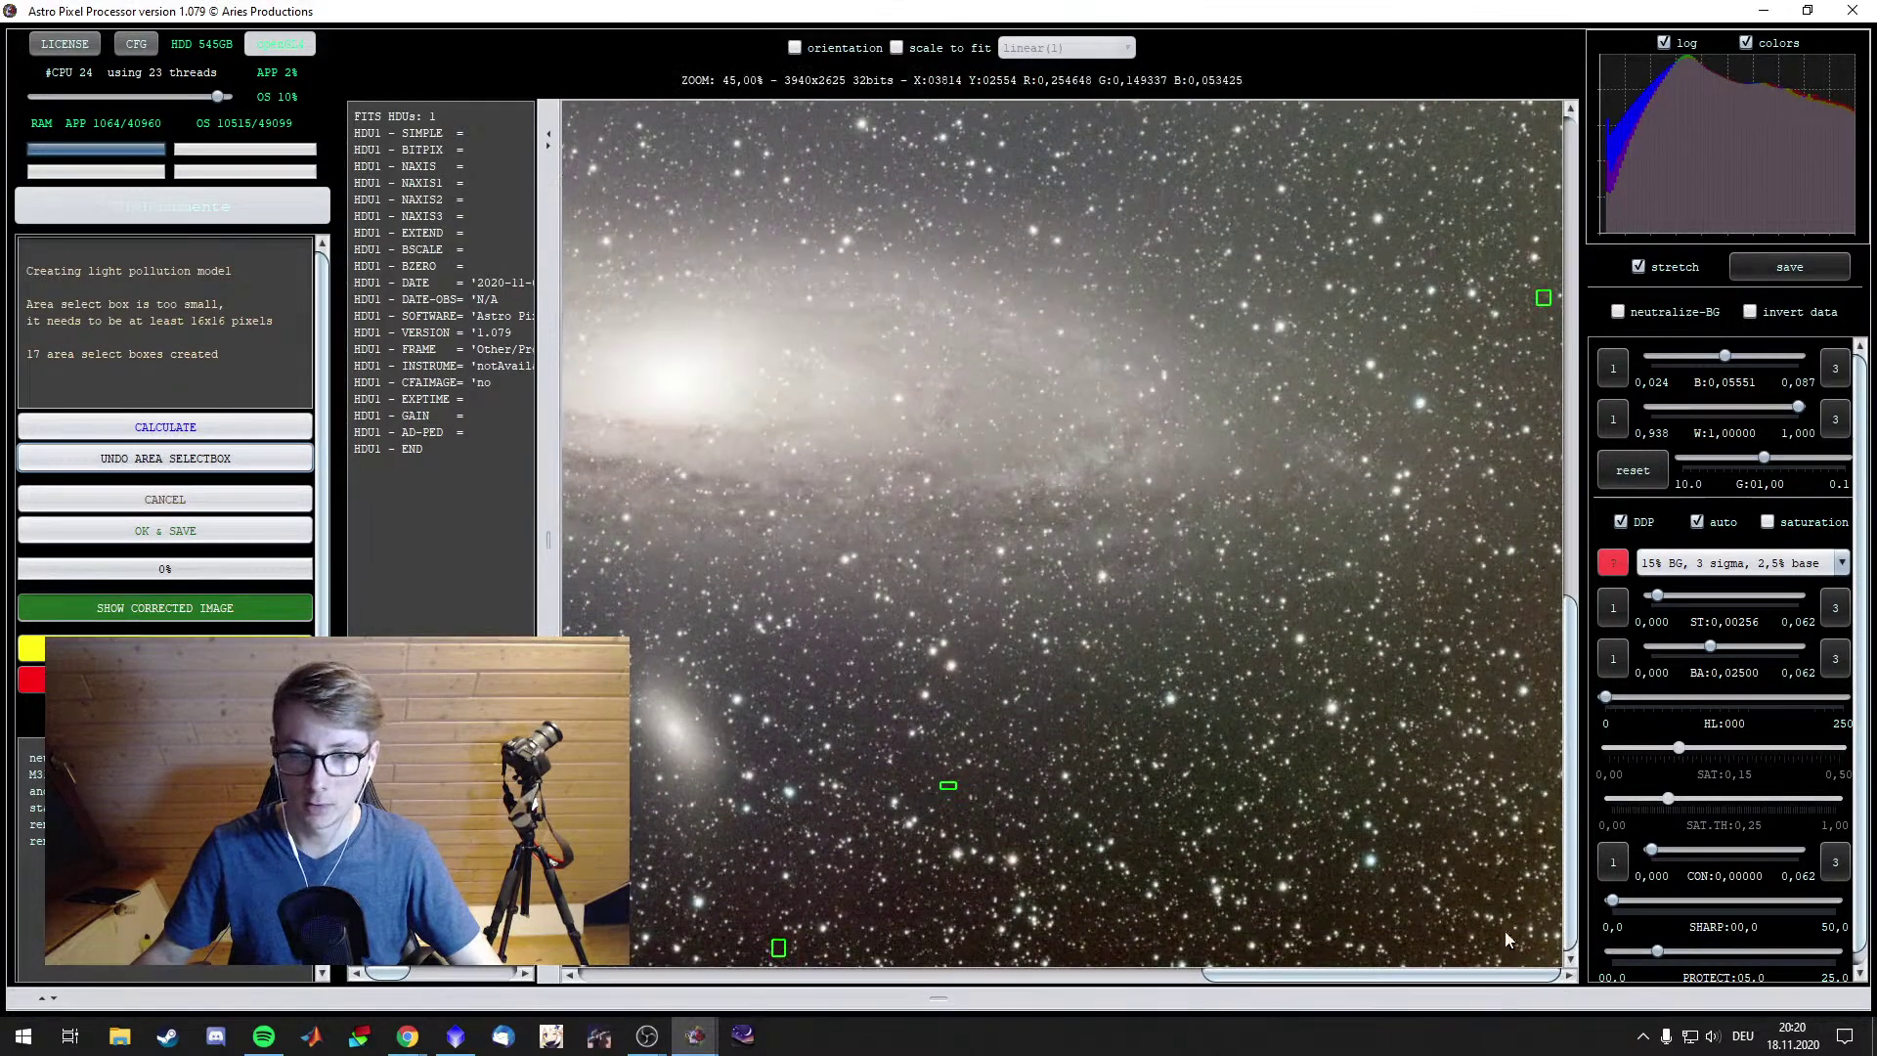
{"action": "left_click", "coordinate": [1440, 830]}
{"action": "left_click", "coordinate": [1527, 908]}
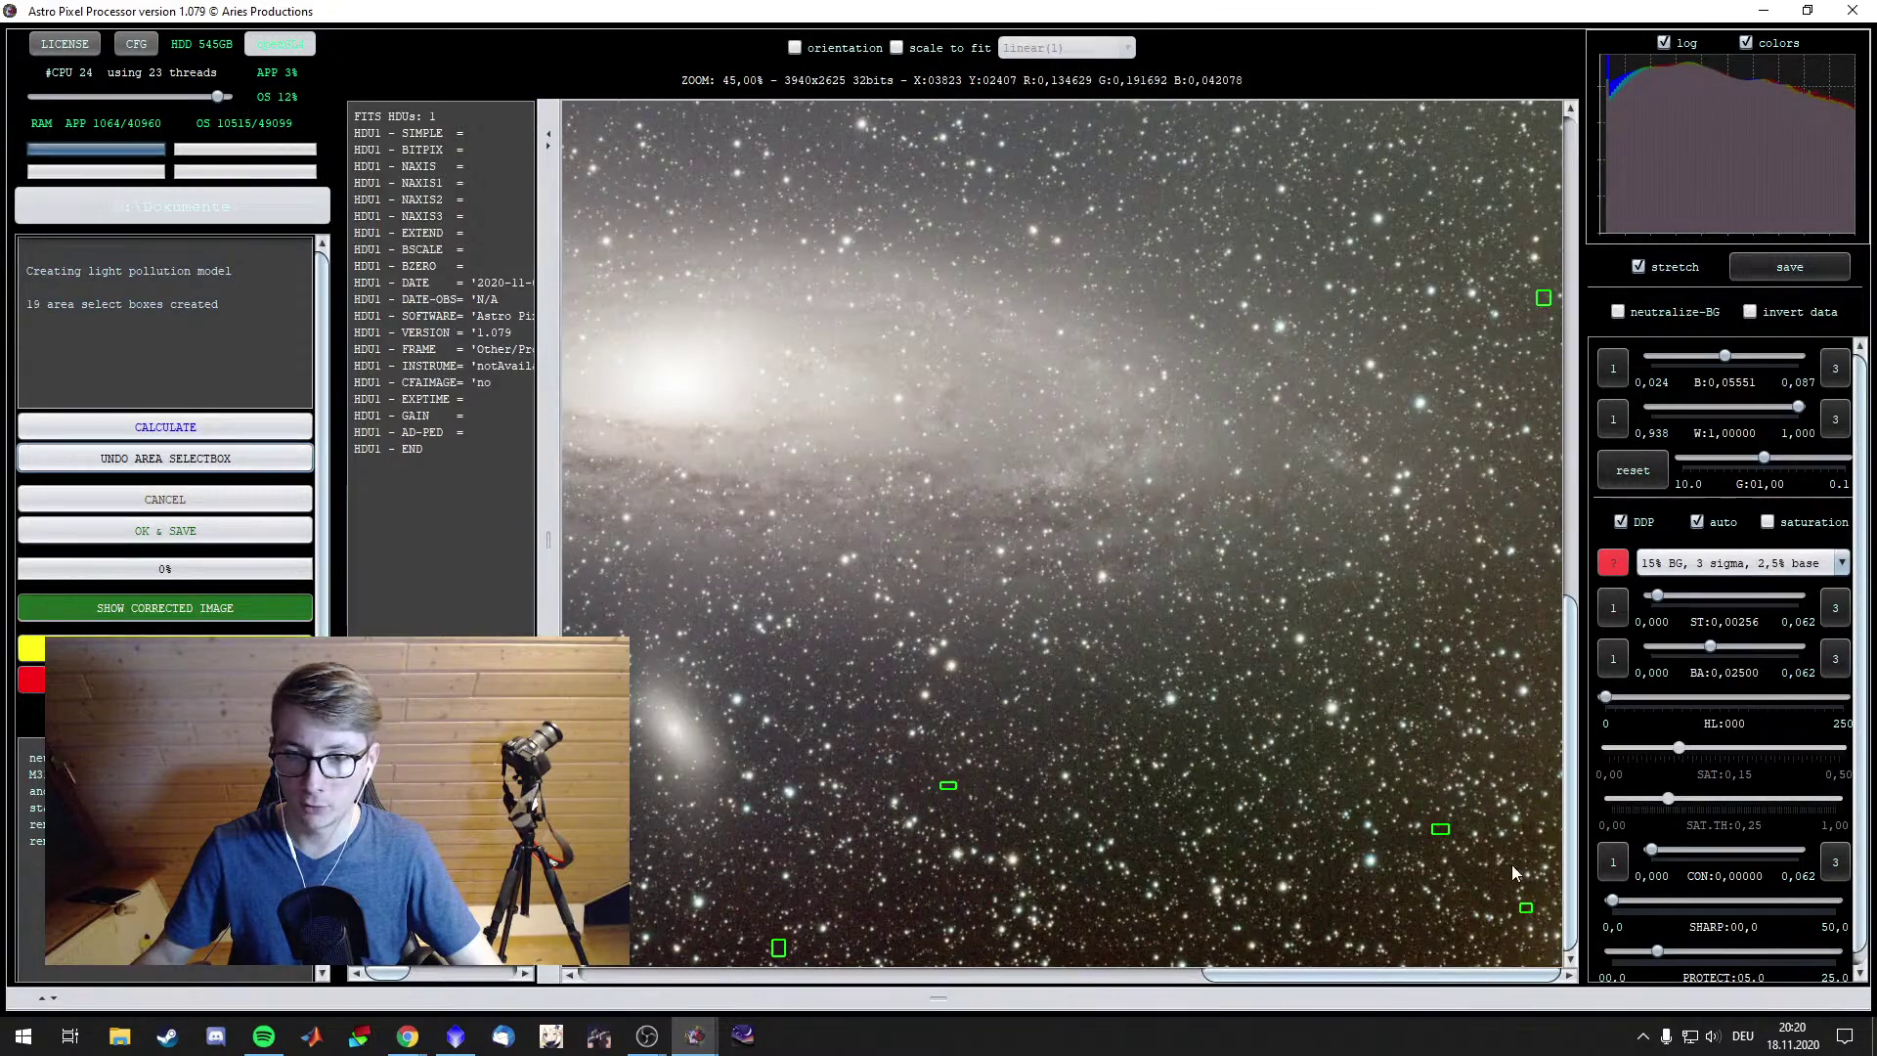
{"action": "left_click", "coordinate": [1551, 661]}
{"action": "scroll", "coordinate": [1389, 700], "scroll_direction": "down", "scroll_amount": 3}
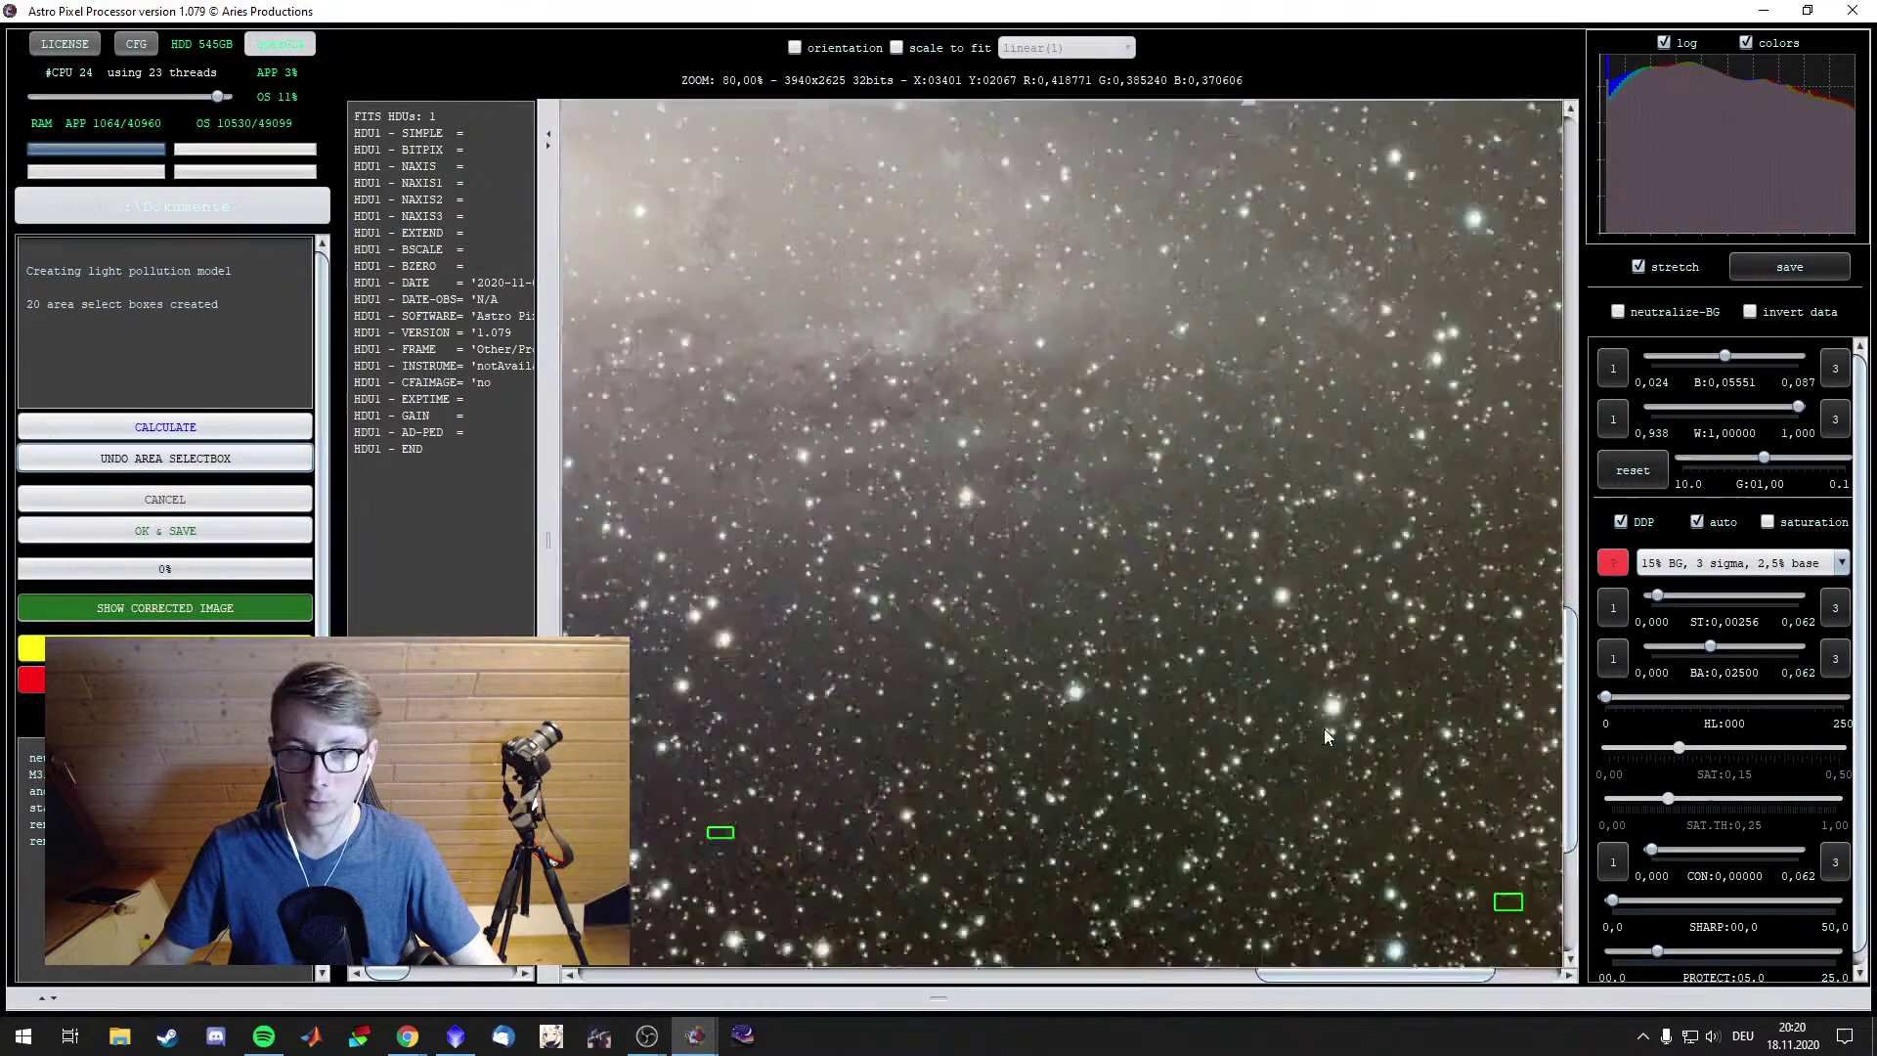
{"action": "left_click", "coordinate": [168, 427]}
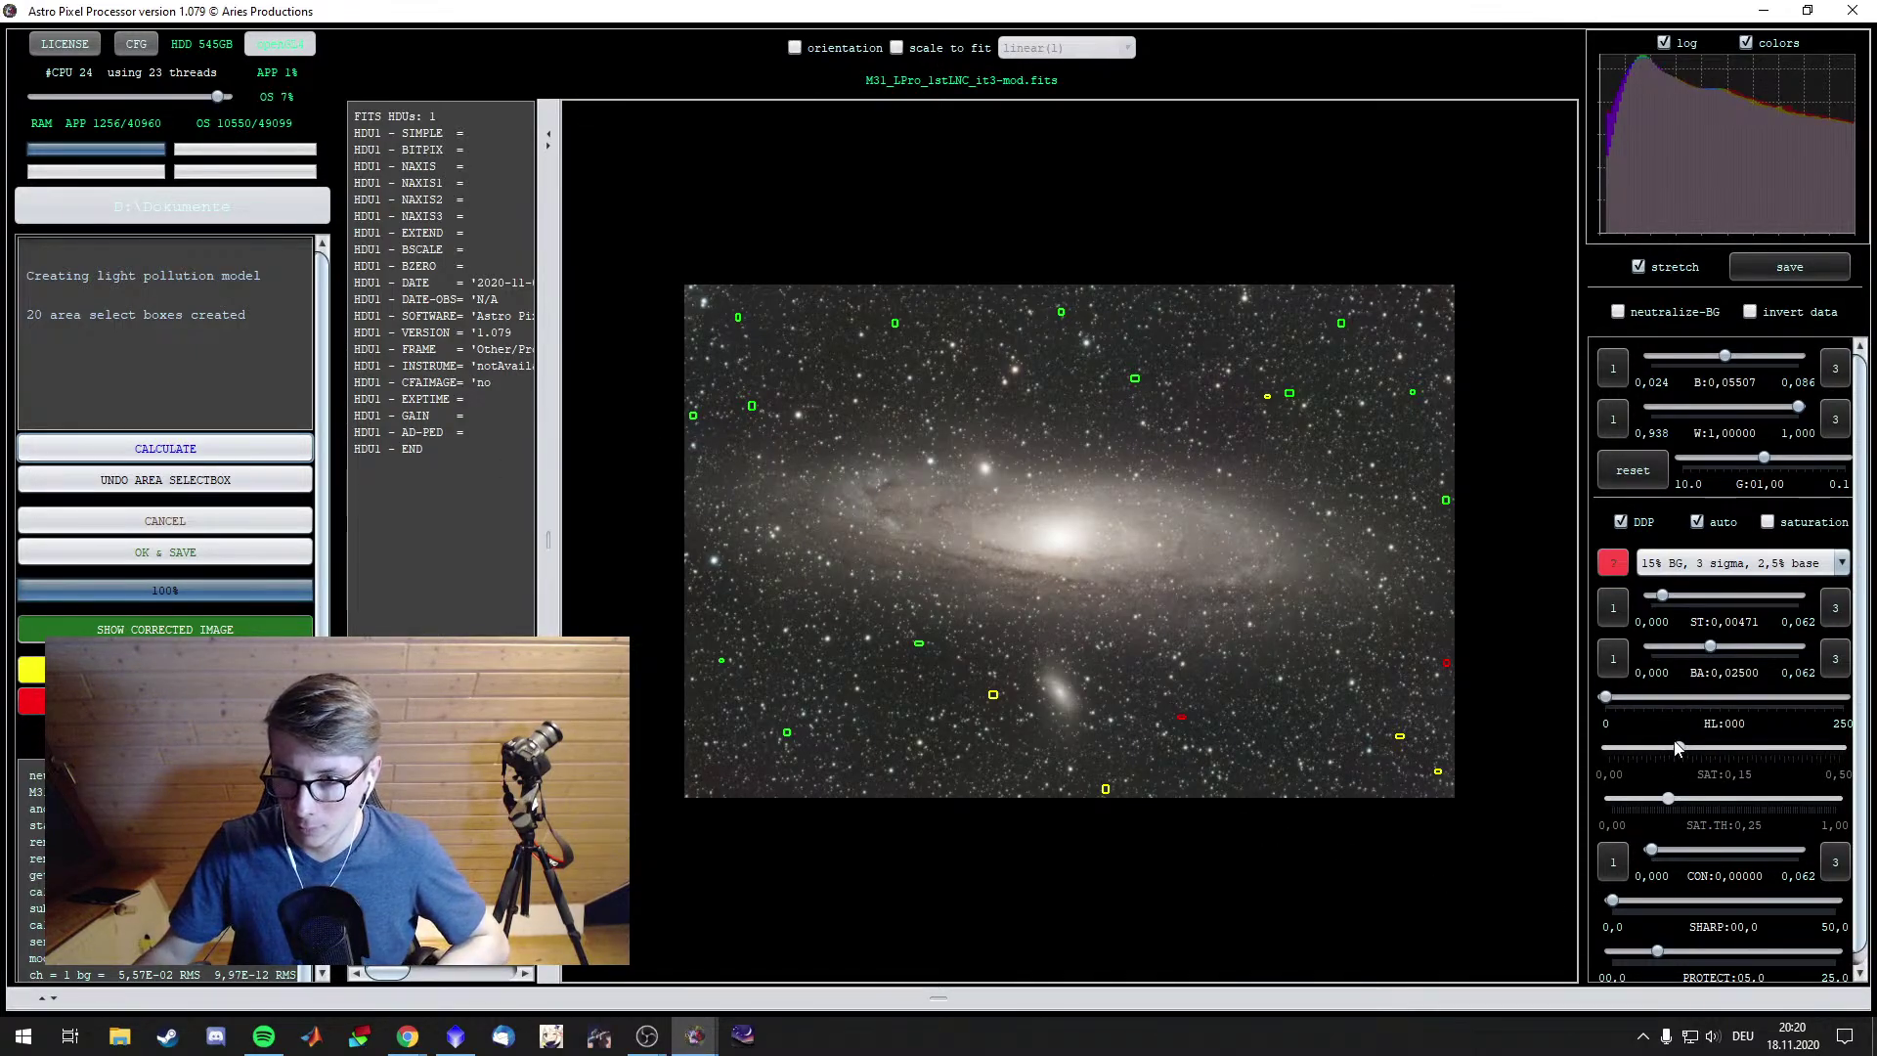
Preview the corrected image with saturation enabled at 0.33, and turn saturation off again
{"action": "left_click", "coordinate": [1768, 521]}
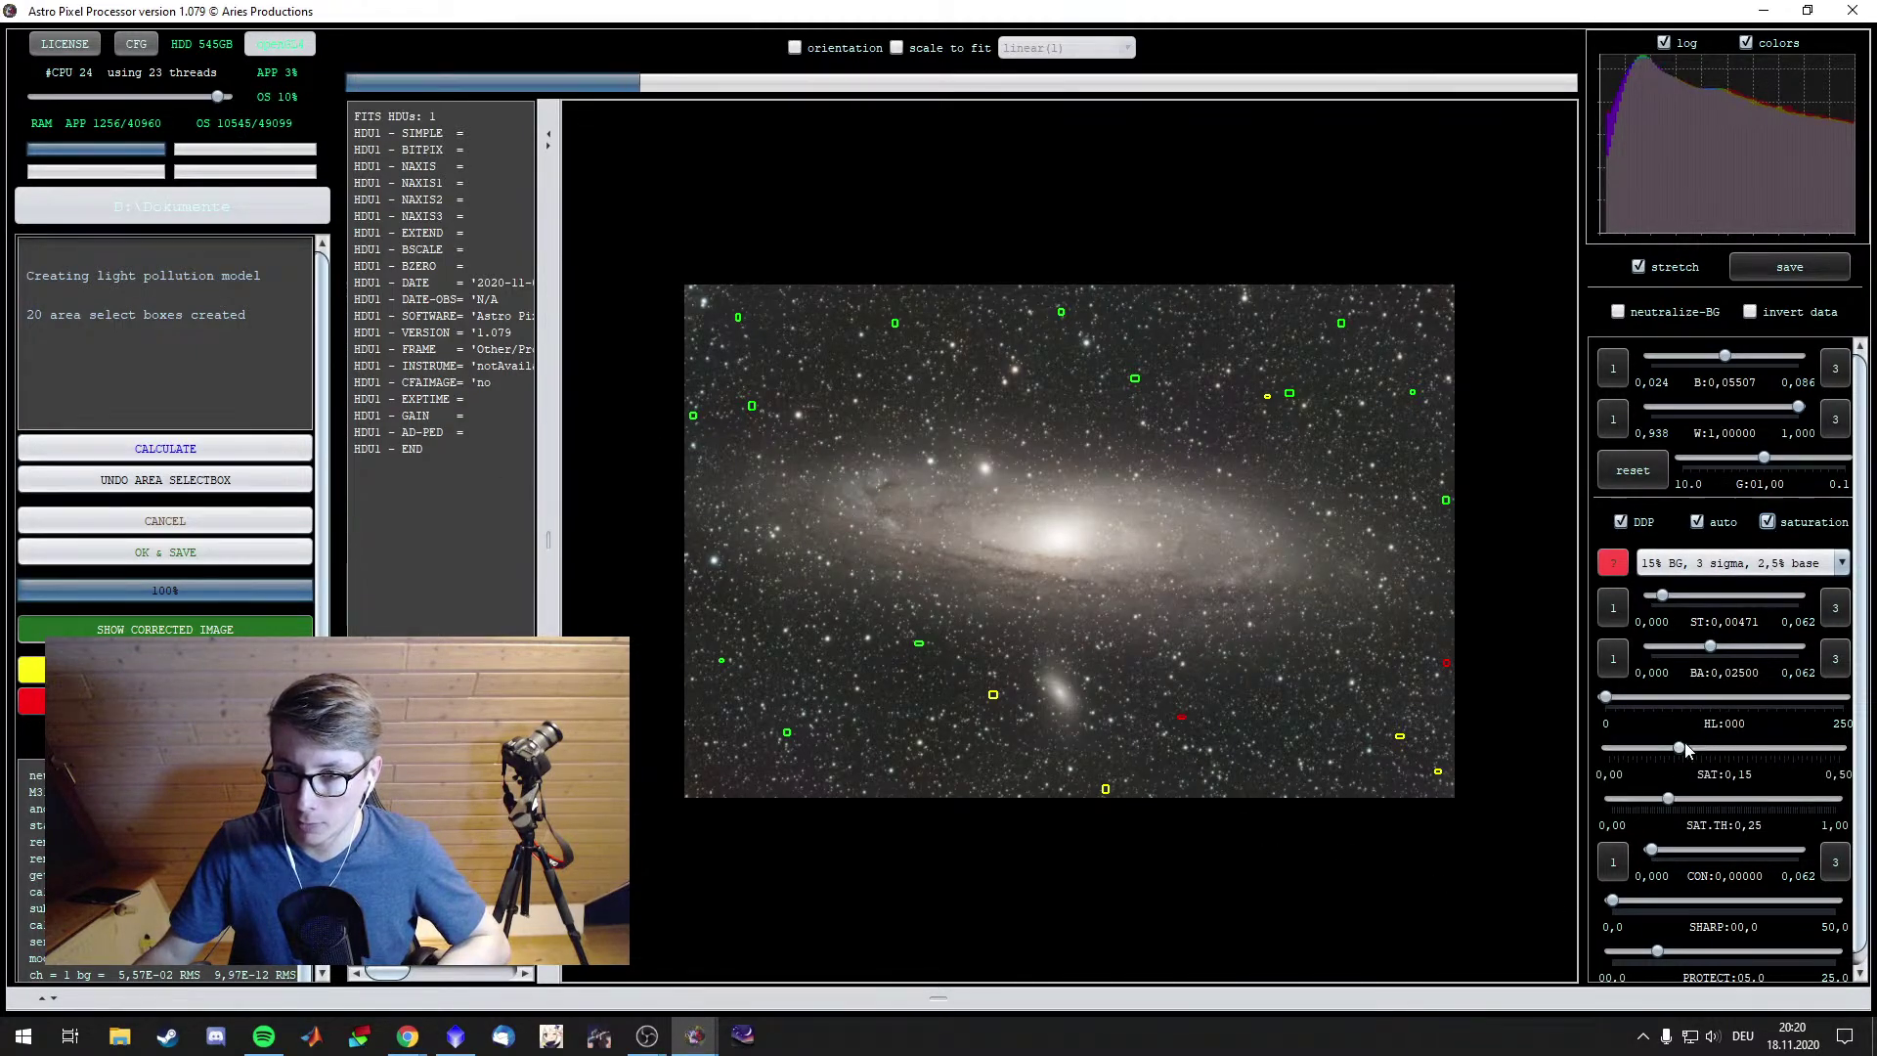
{"action": "left_click_drag", "start_coordinate": [1686, 749], "coordinate": [1766, 751]}
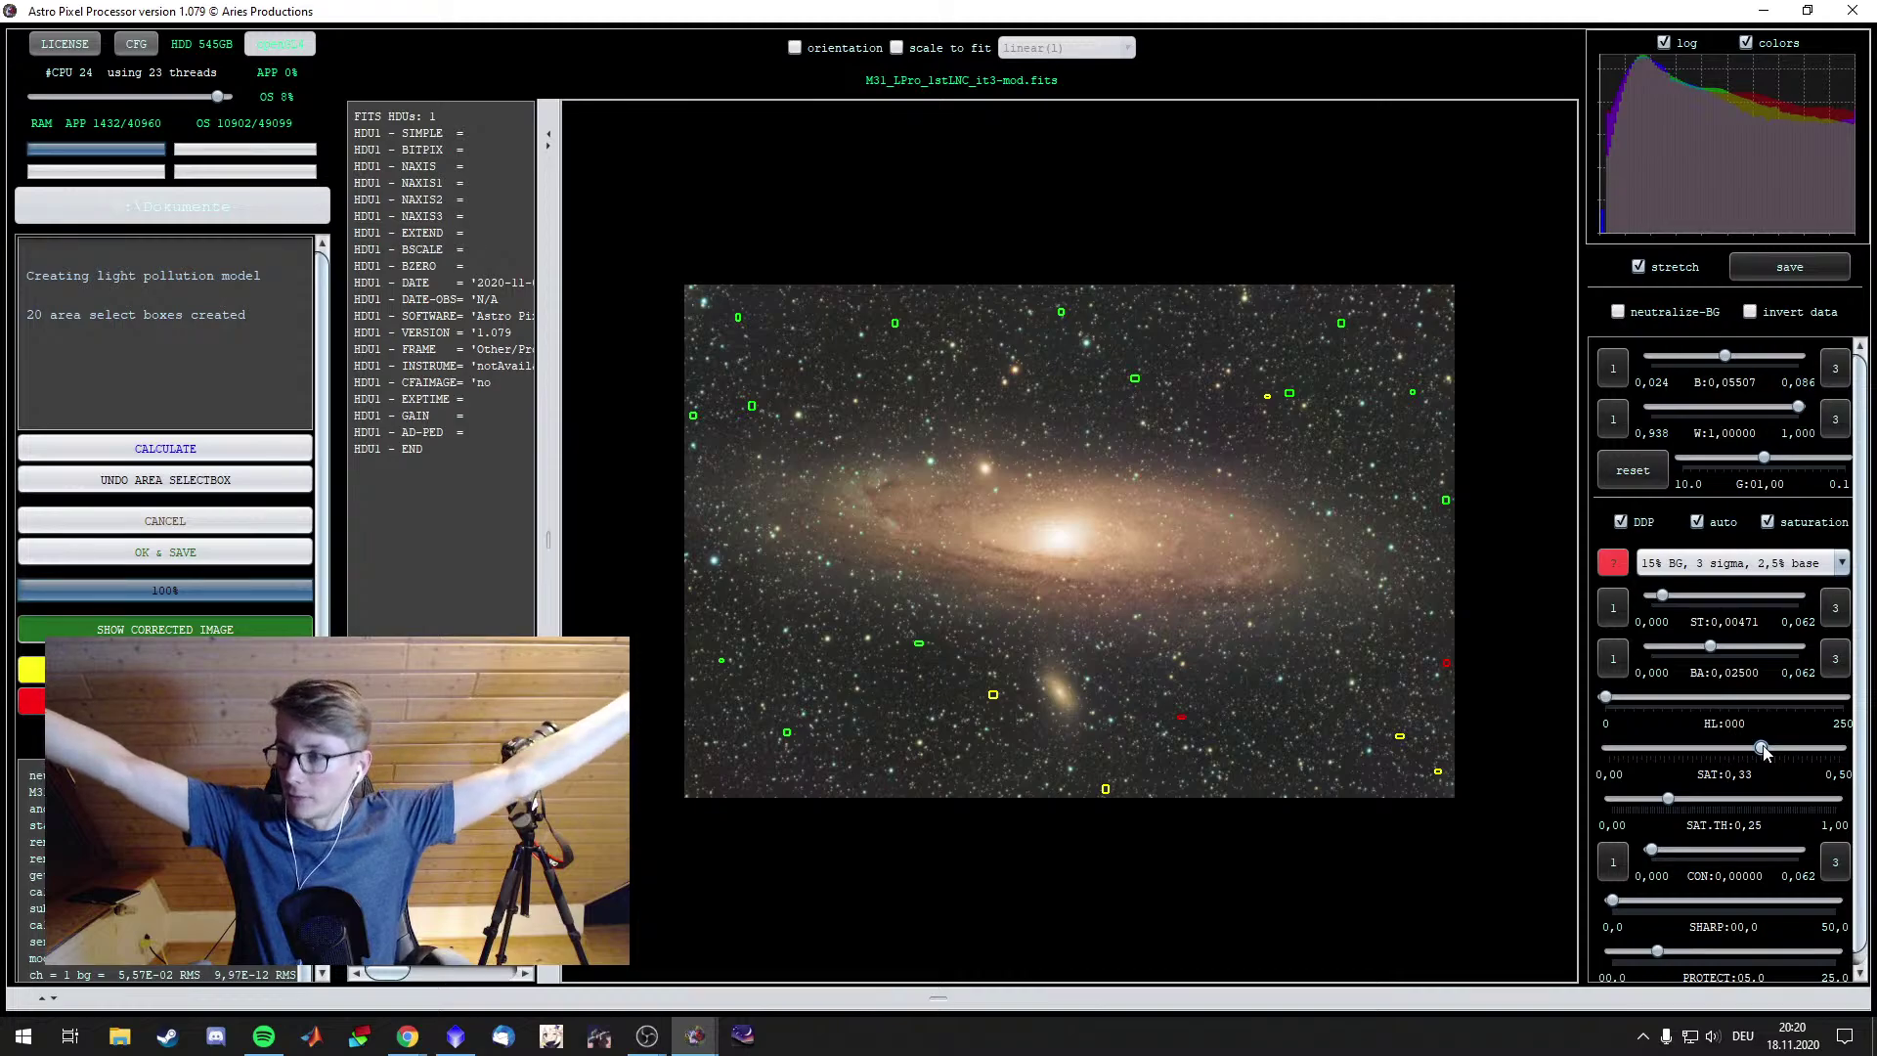
{"action": "left_click", "coordinate": [1766, 523]}
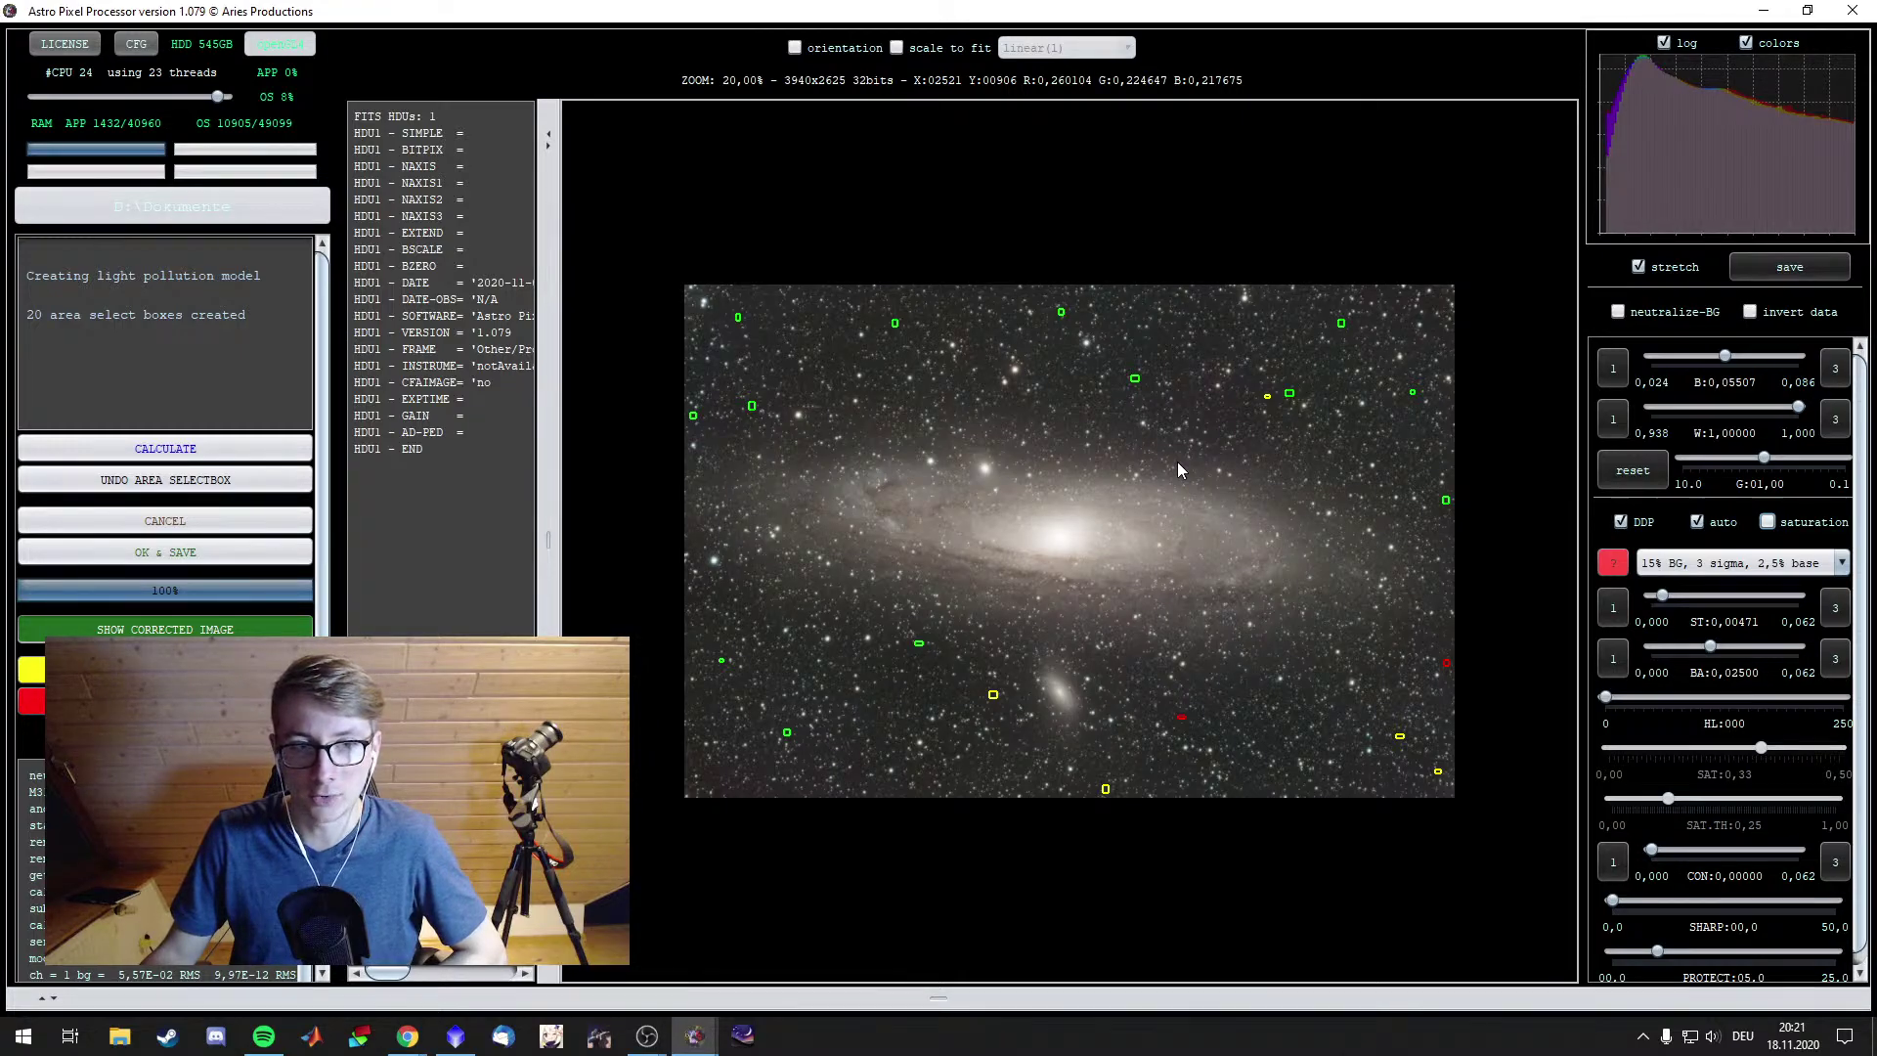
Try the 30% BG, 2 sigma, 0,0% base stretch preset and return to 15% BG, 3 sigma, 2,5% base
{"action": "left_click", "coordinate": [1741, 563]}
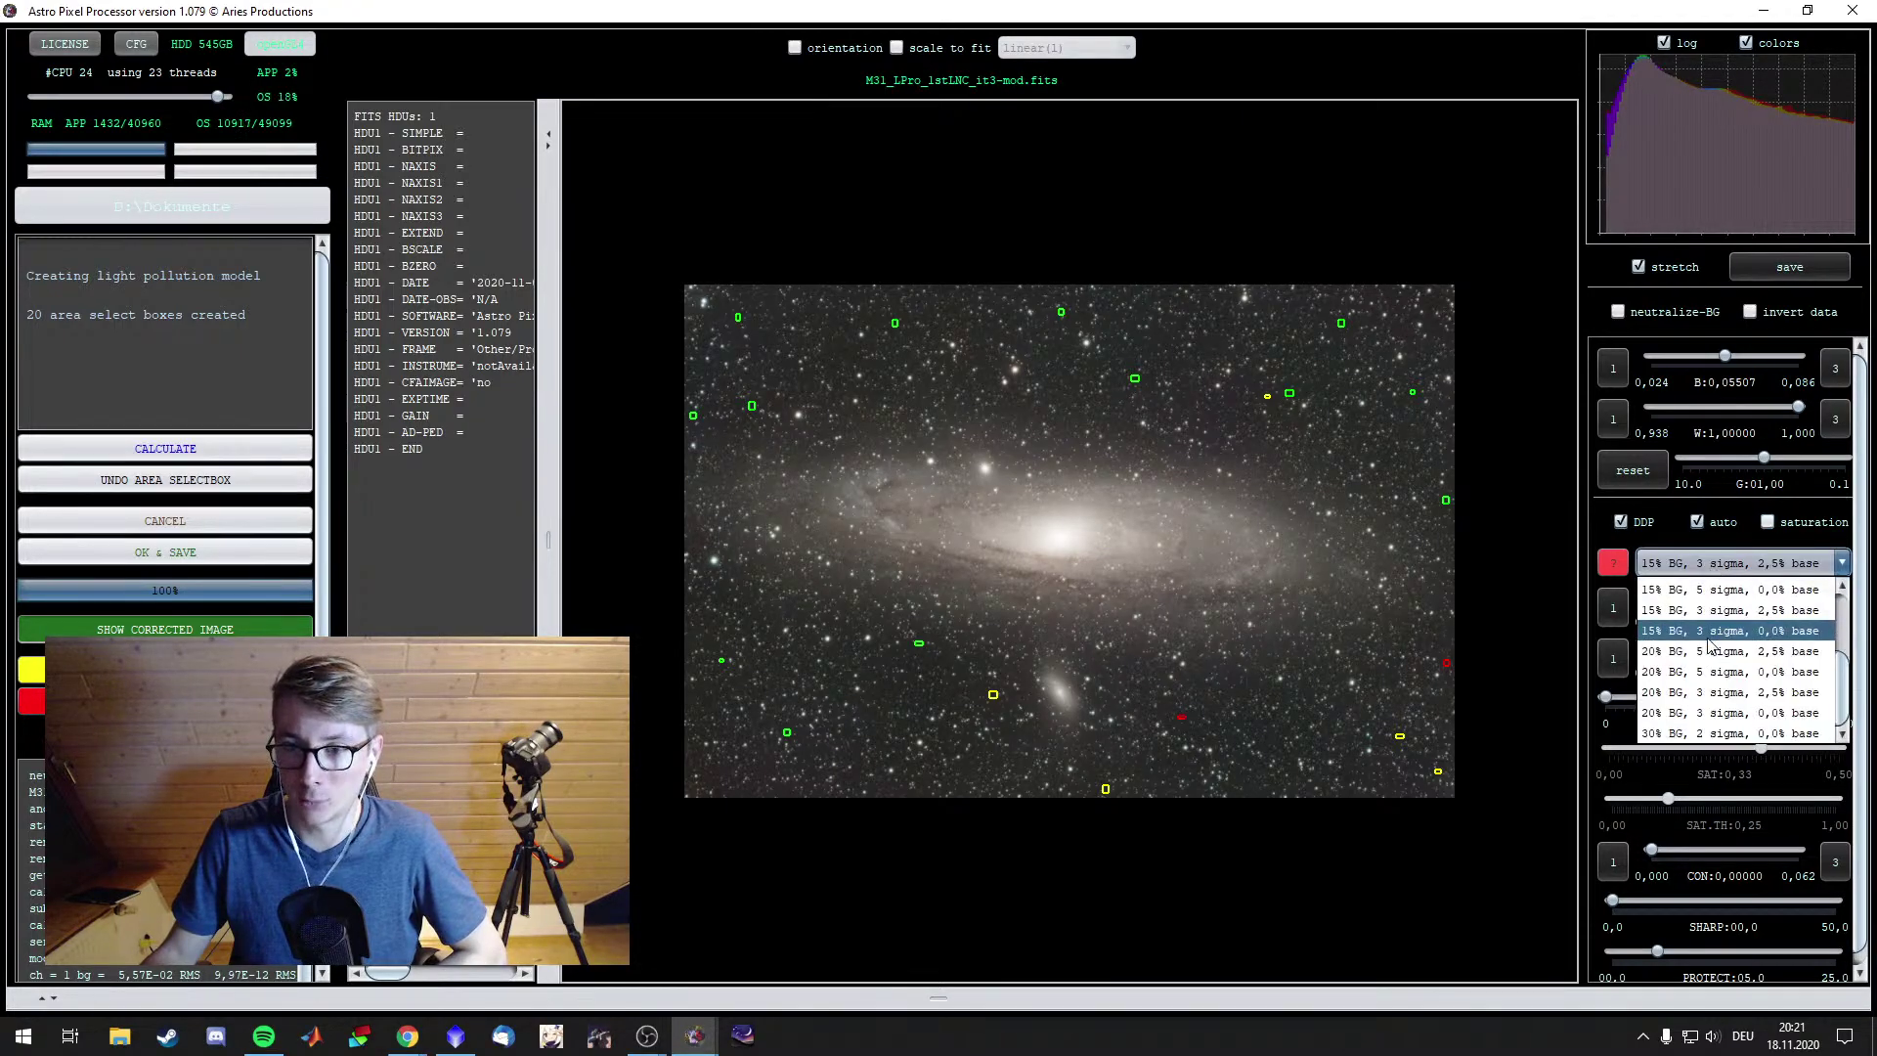
{"action": "left_click", "coordinate": [1657, 650]}
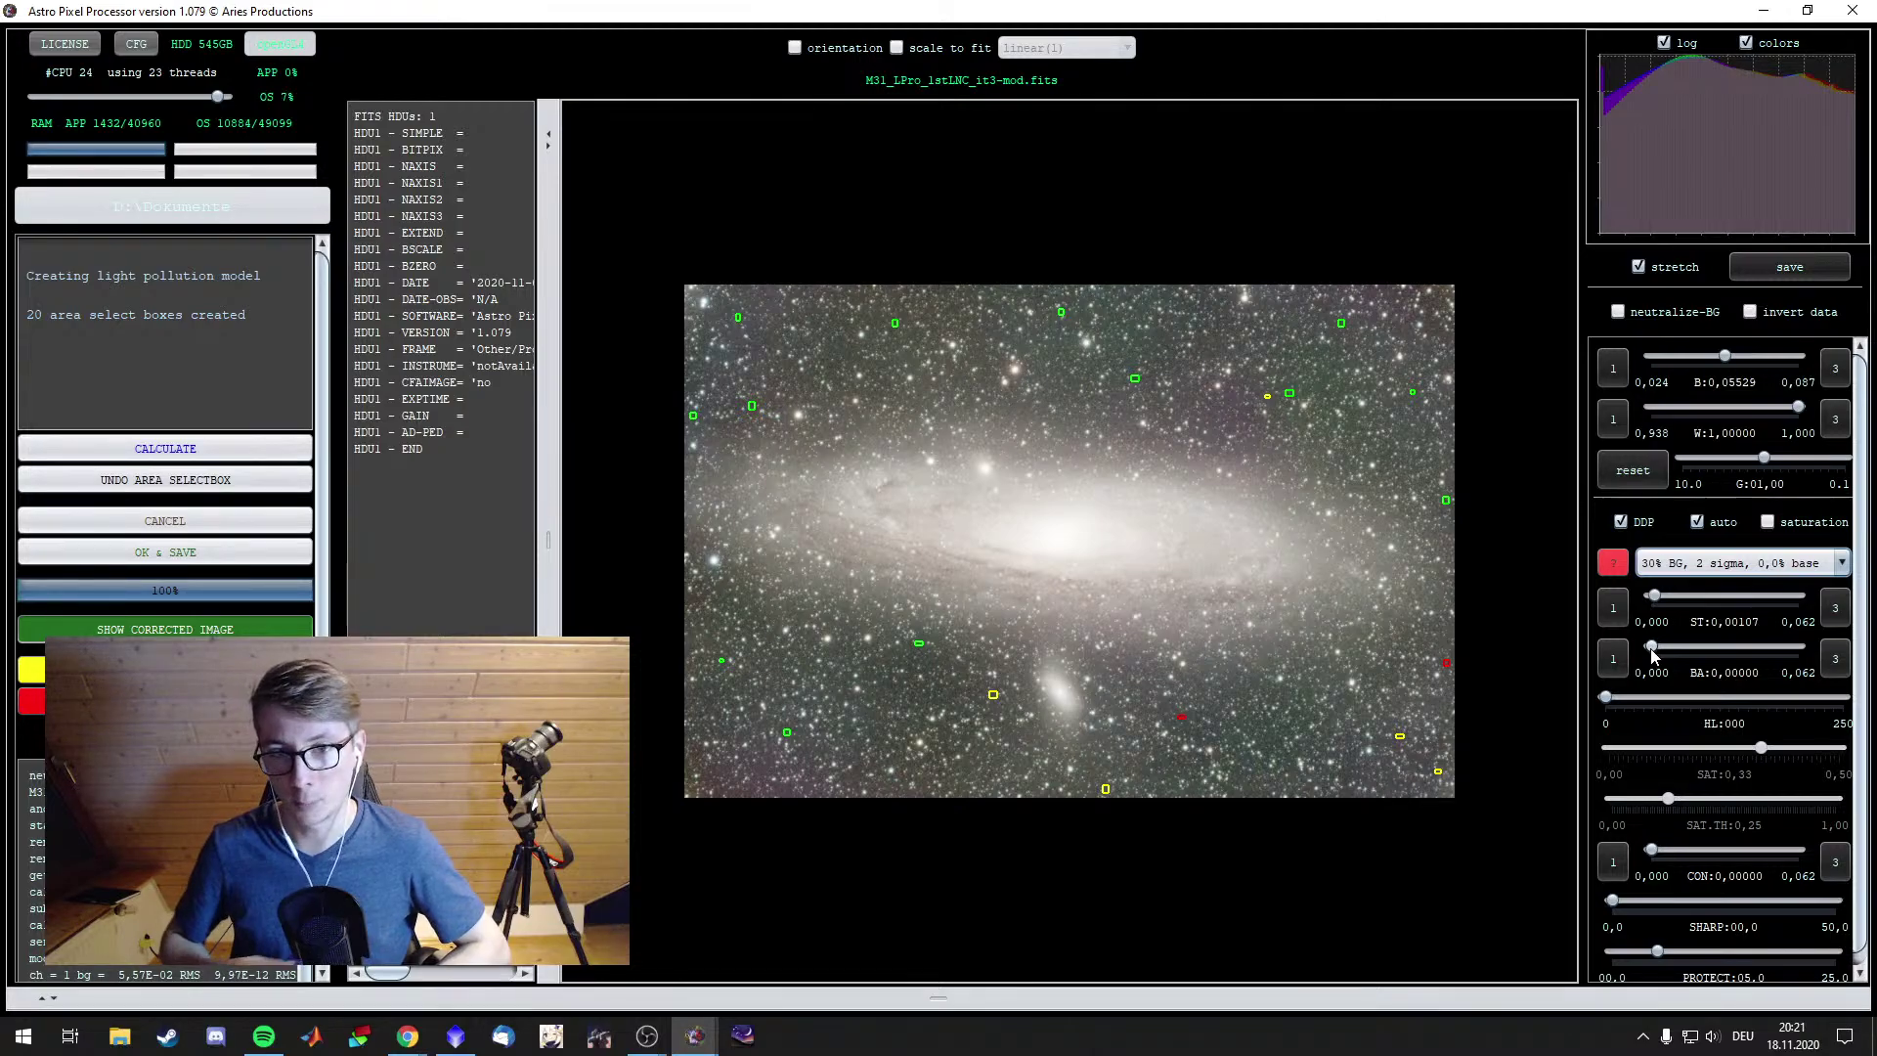
{"action": "left_click", "coordinate": [1726, 564]}
{"action": "scroll", "coordinate": [1716, 692], "scroll_direction": "up", "scroll_amount": 1}
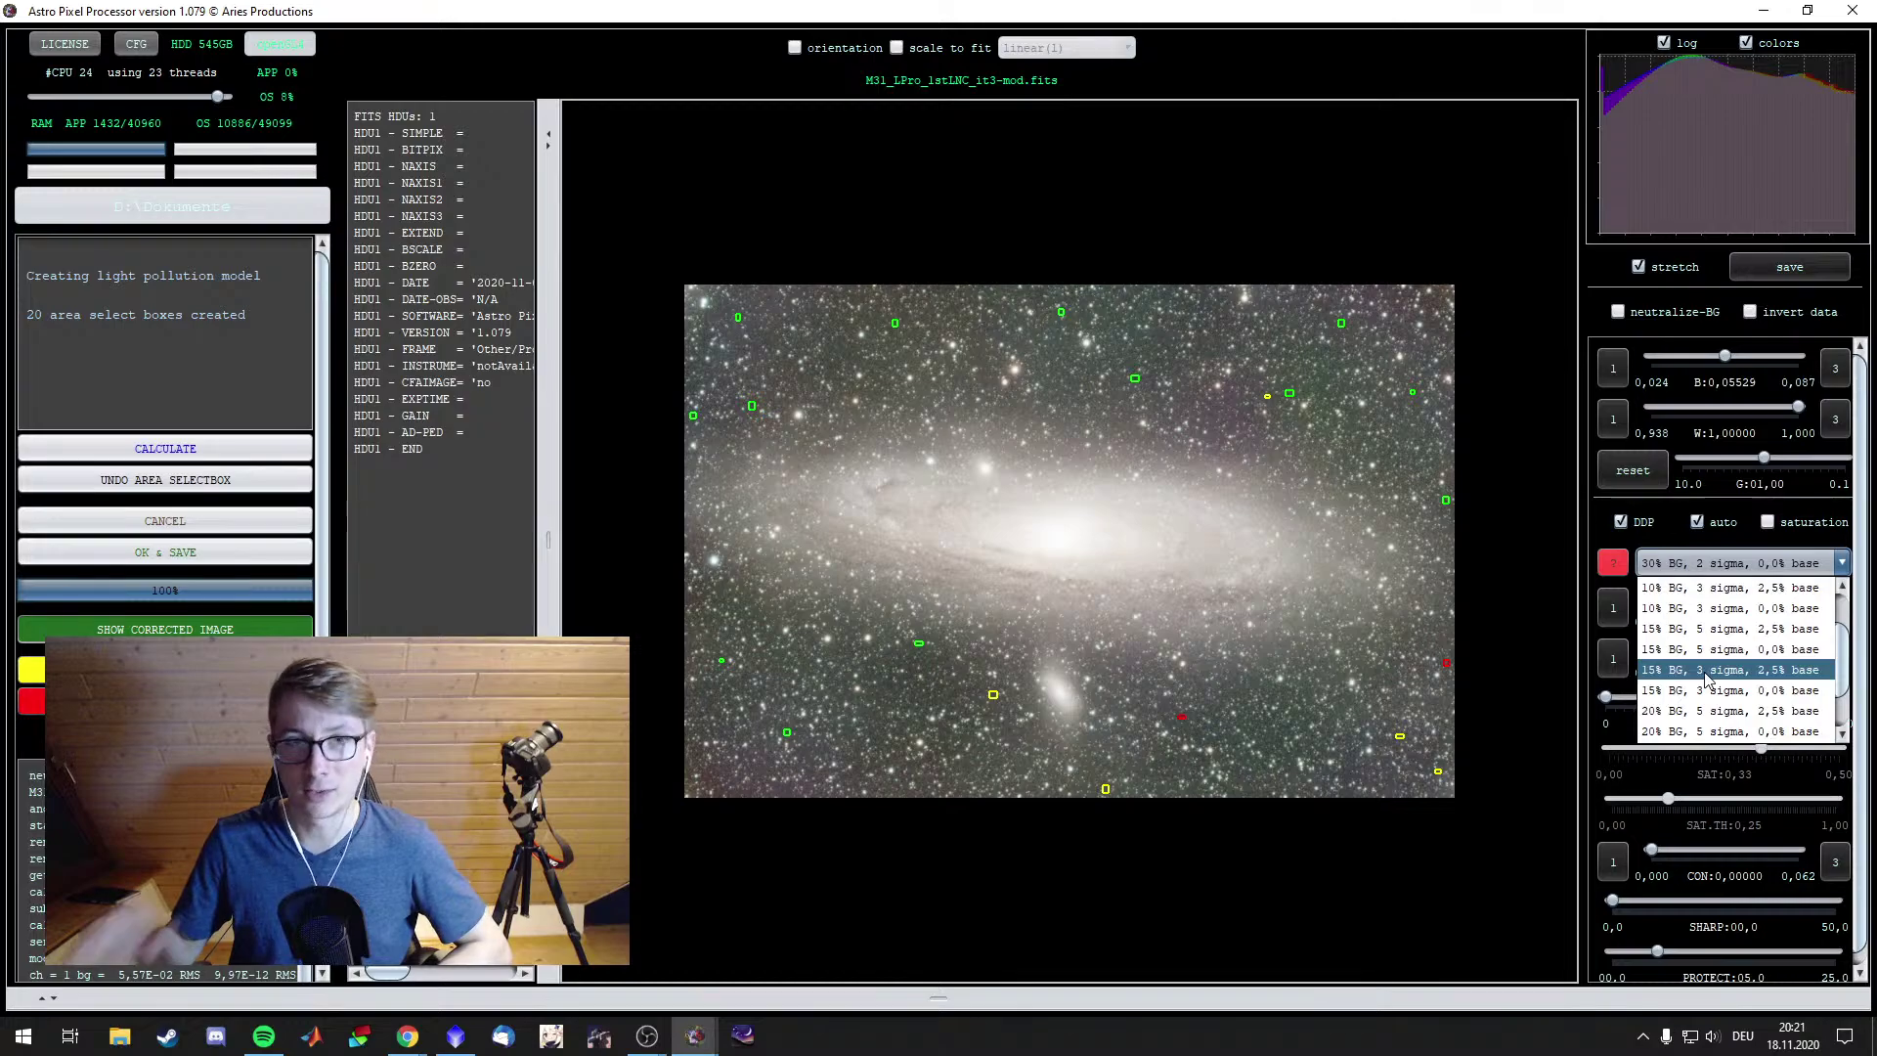
{"action": "left_click", "coordinate": [1707, 671]}
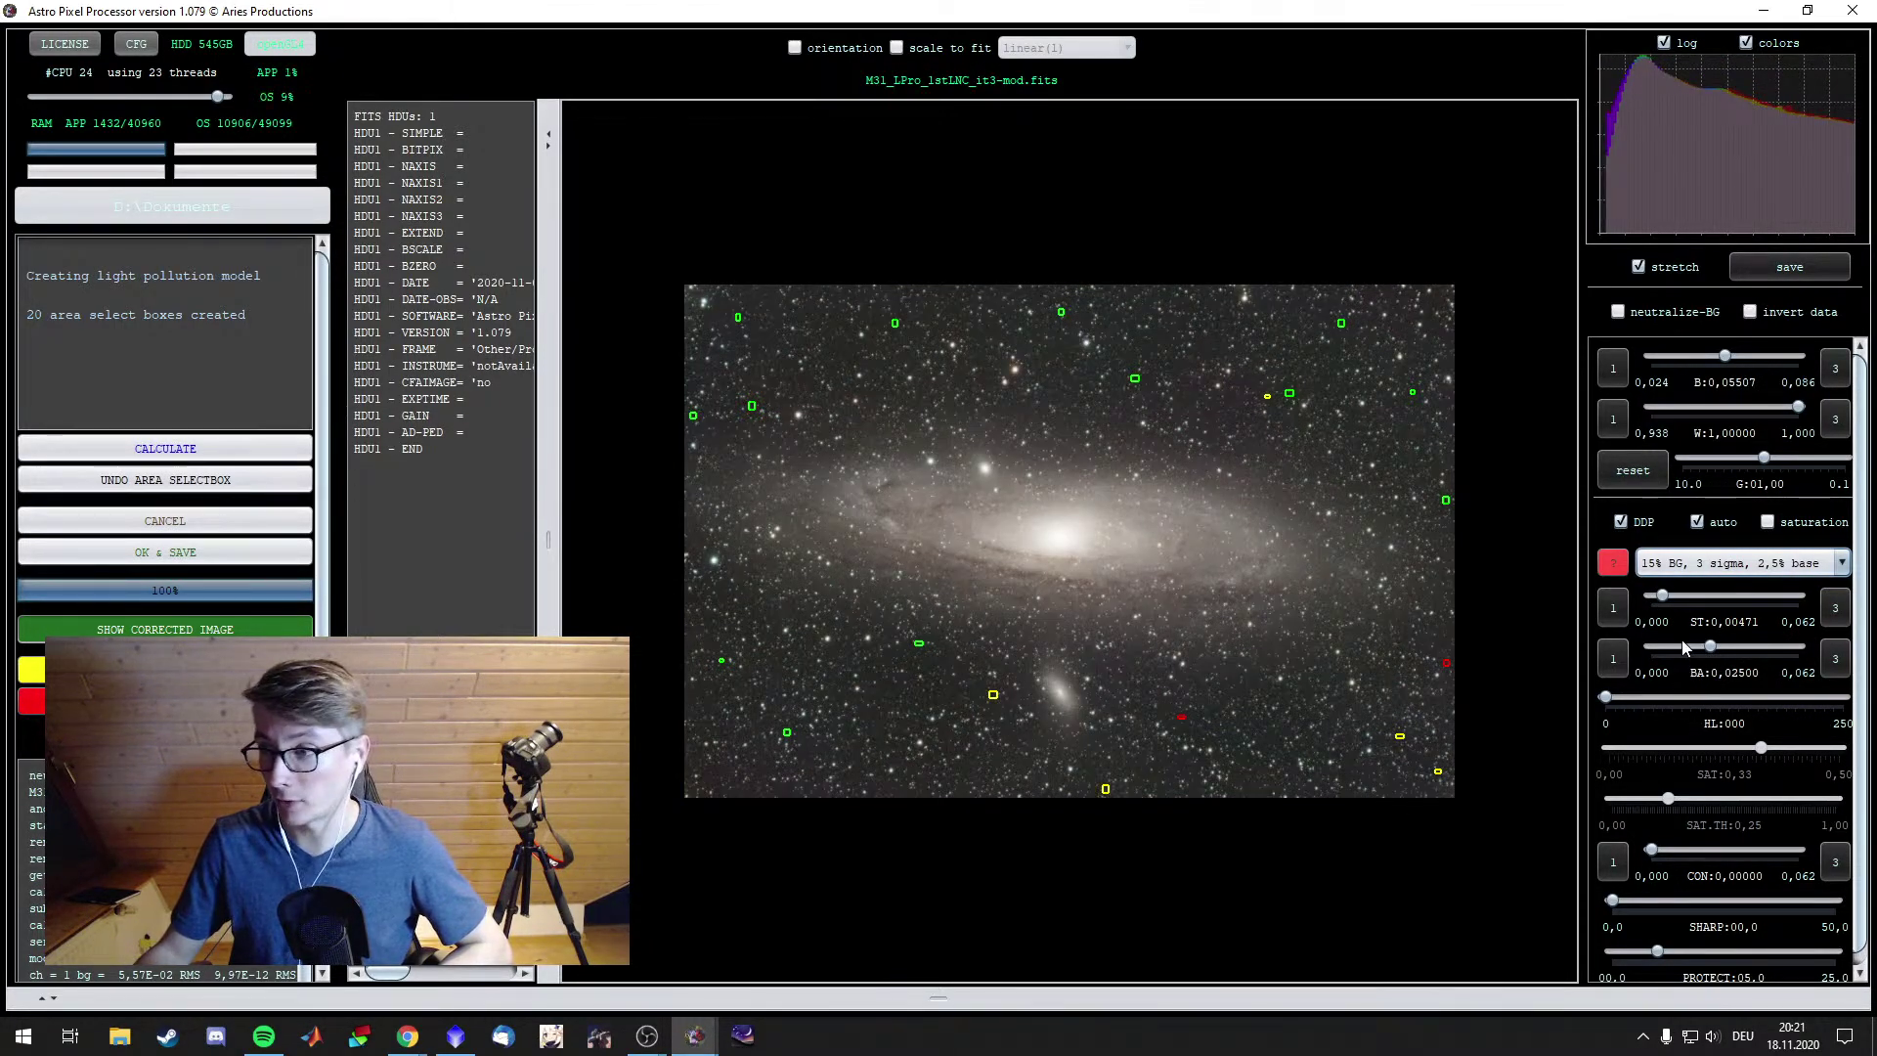
Open the finished Andromeda Galaxy L-Pro images in Photos and compare the PNG and JPG versions
{"action": "key", "text": "alt+Tab"}
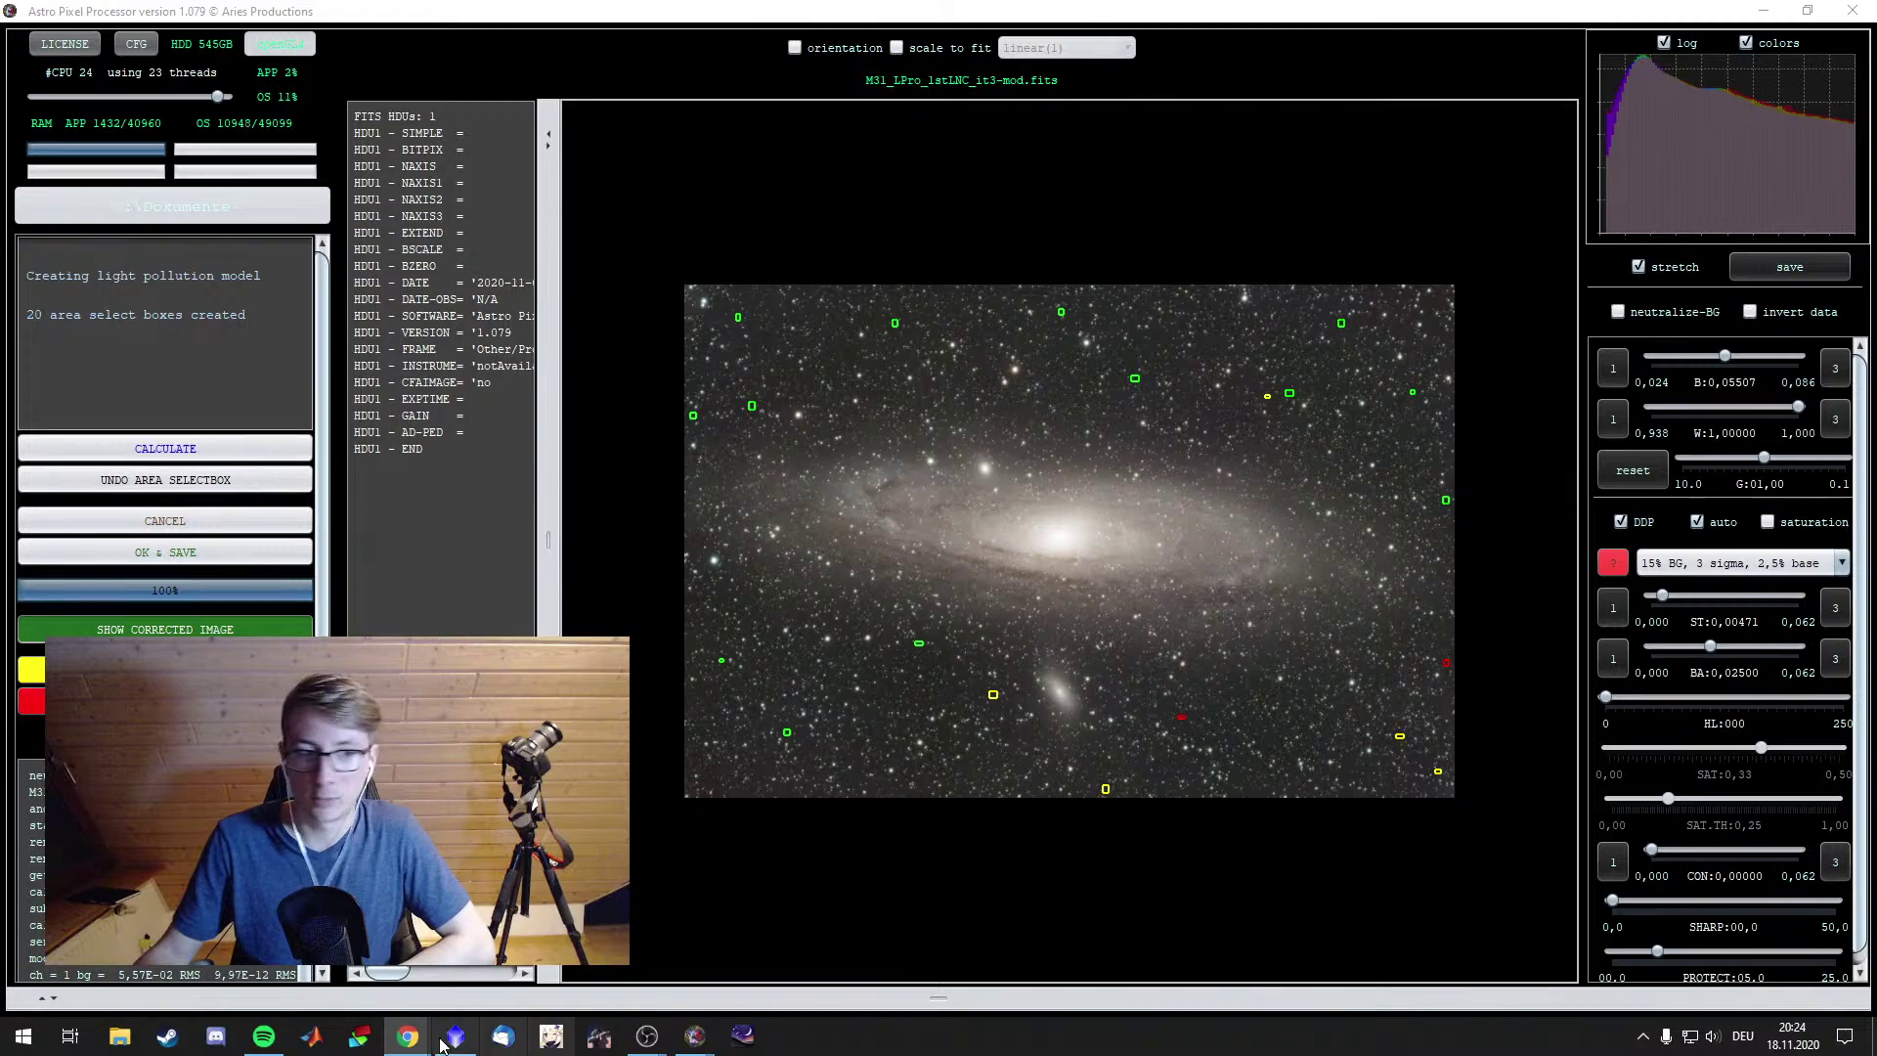
{"action": "key", "text": "super+e"}
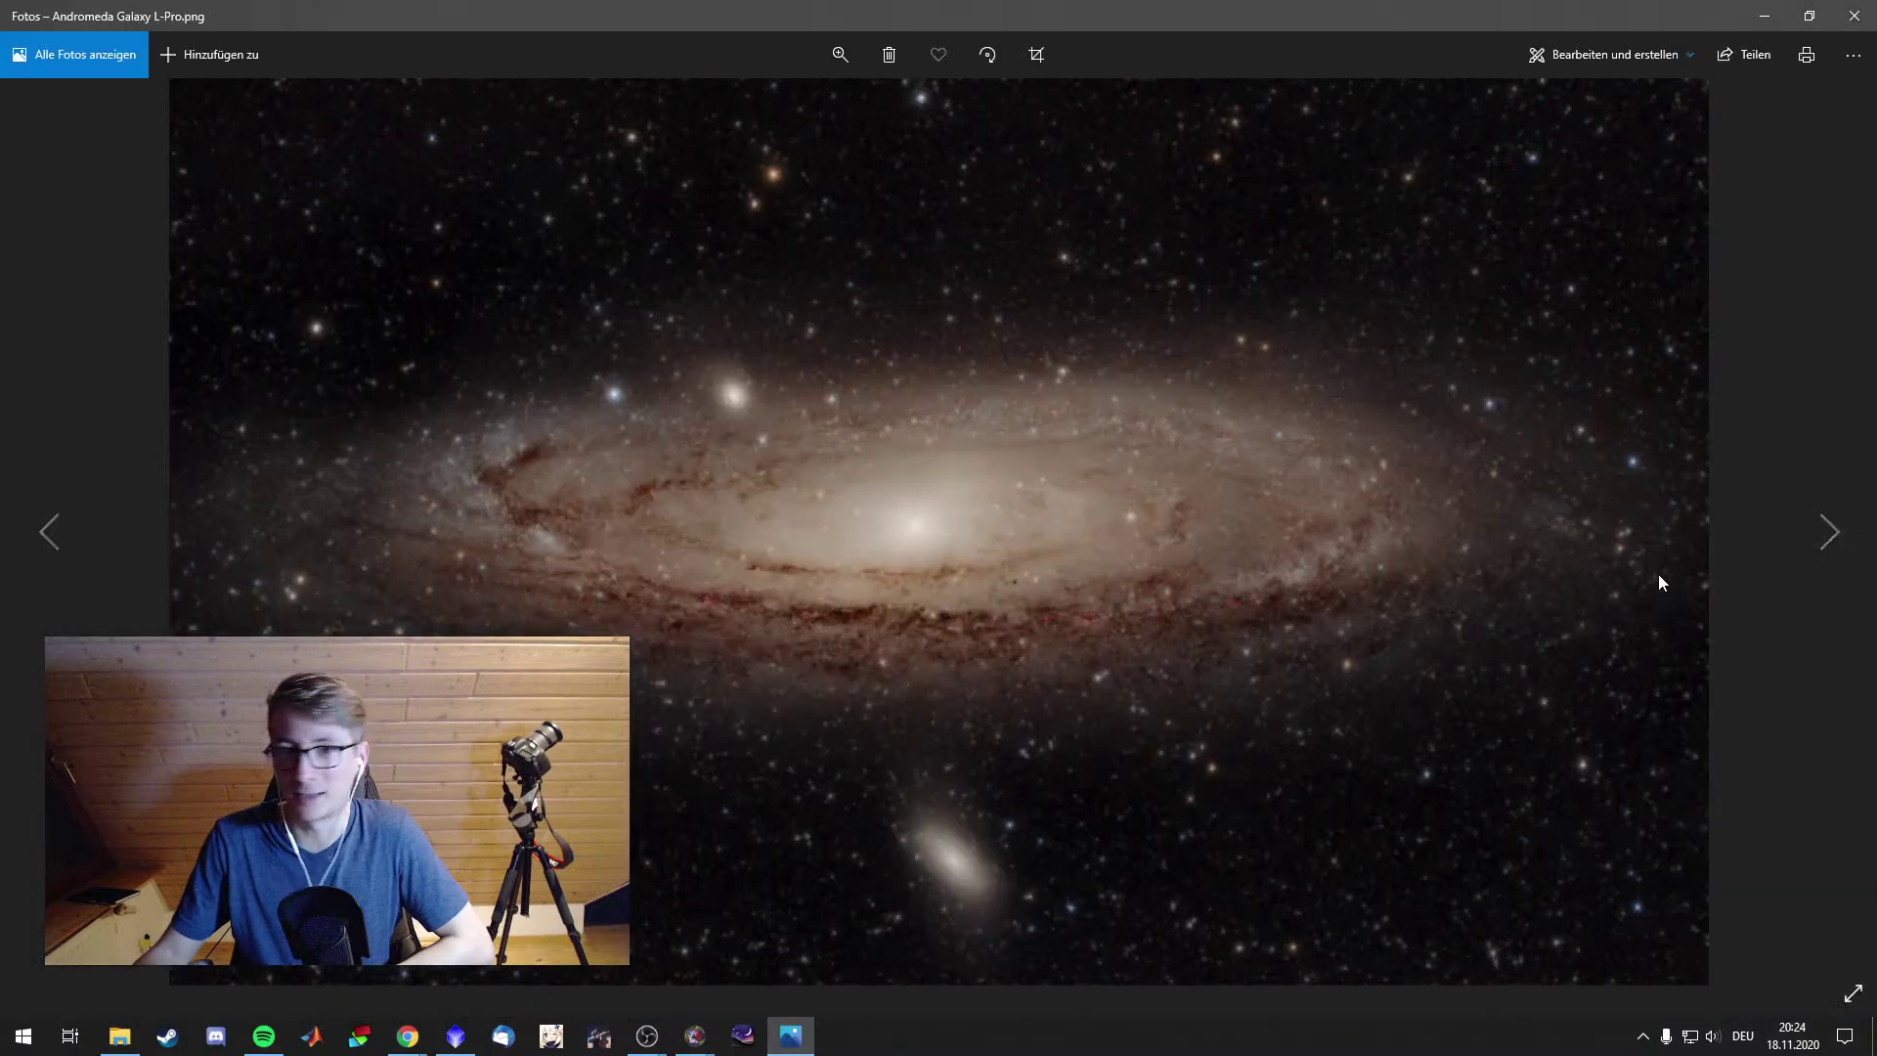
{"action": "key", "text": "Right"}
{"action": "key", "text": "Left"}
{"action": "key", "text": "Right"}
{"action": "key", "text": "Left"}
{"action": "key", "text": "Right"}
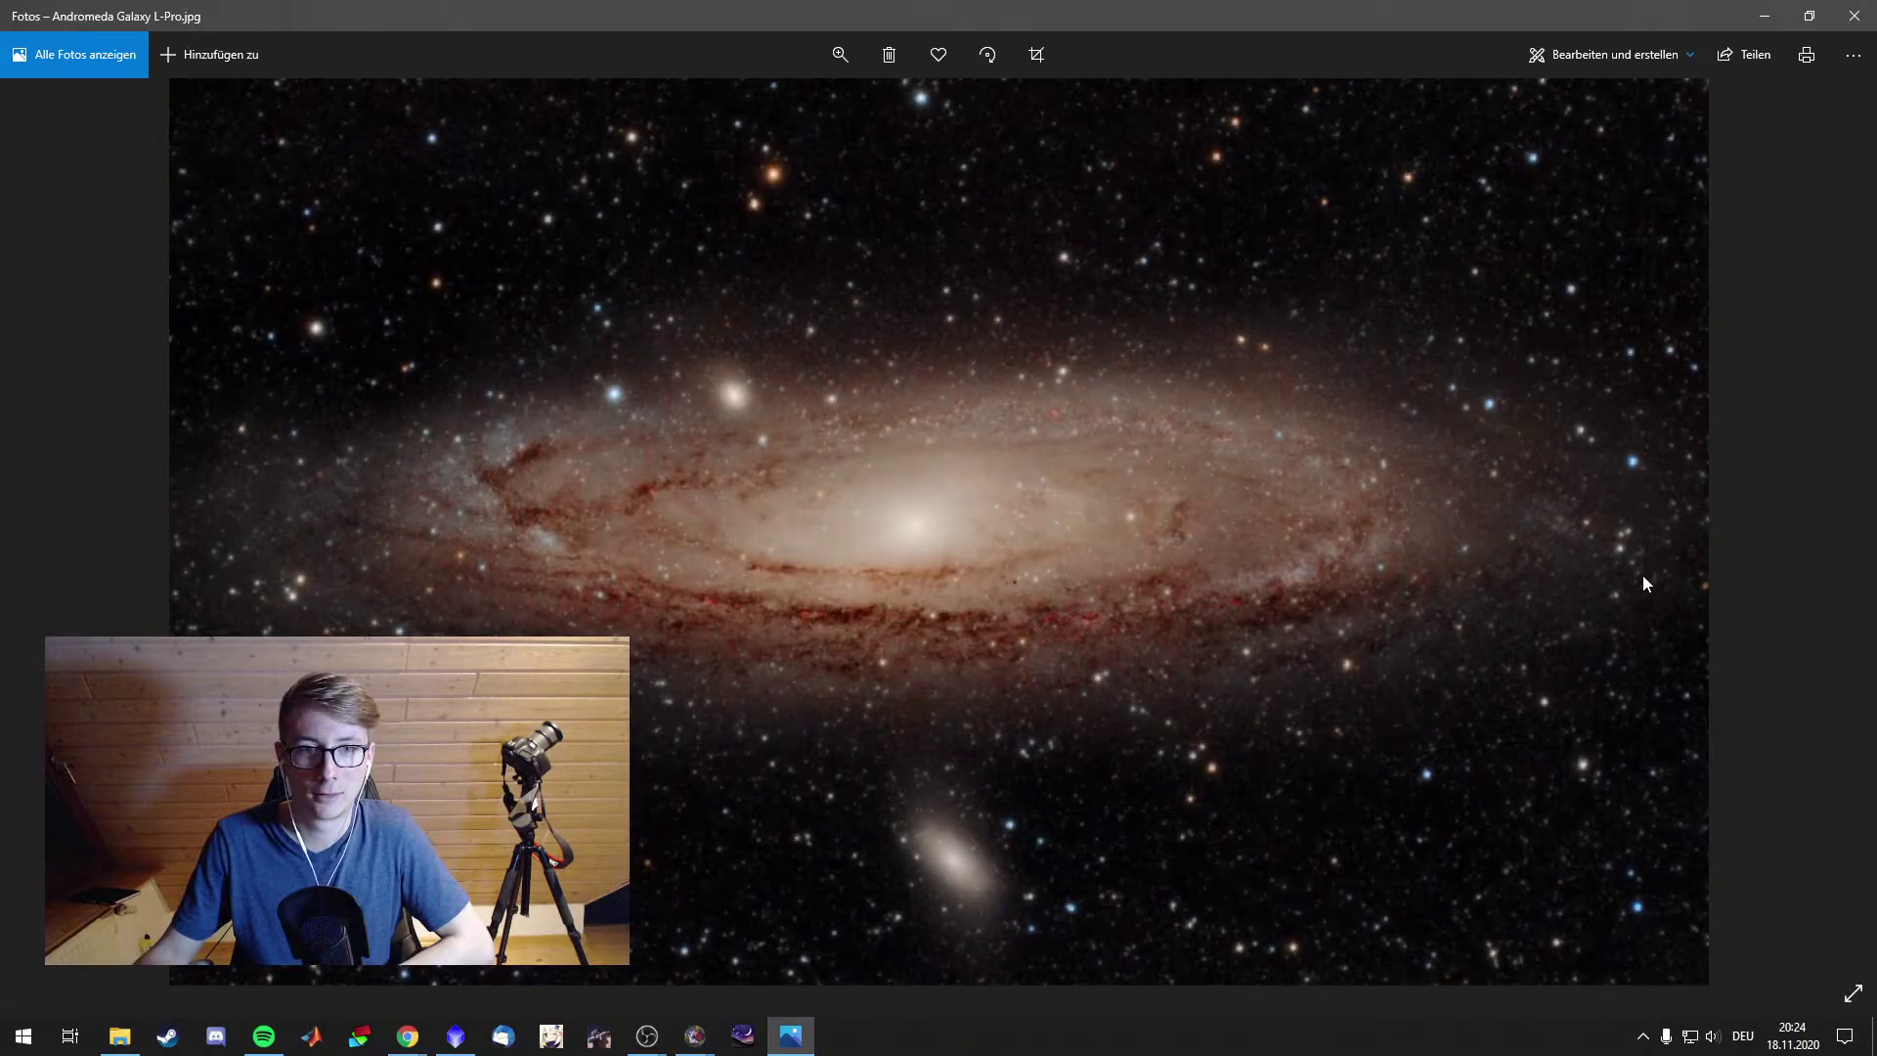
Flip repeatedly between the JPG and PNG versions of the Andromeda Galaxy L-Pro image and close the photo viewer
{"action": "key", "text": "Left"}
{"action": "key", "text": "Right"}
{"action": "key", "text": "Left"}
{"action": "key", "text": "Right"}
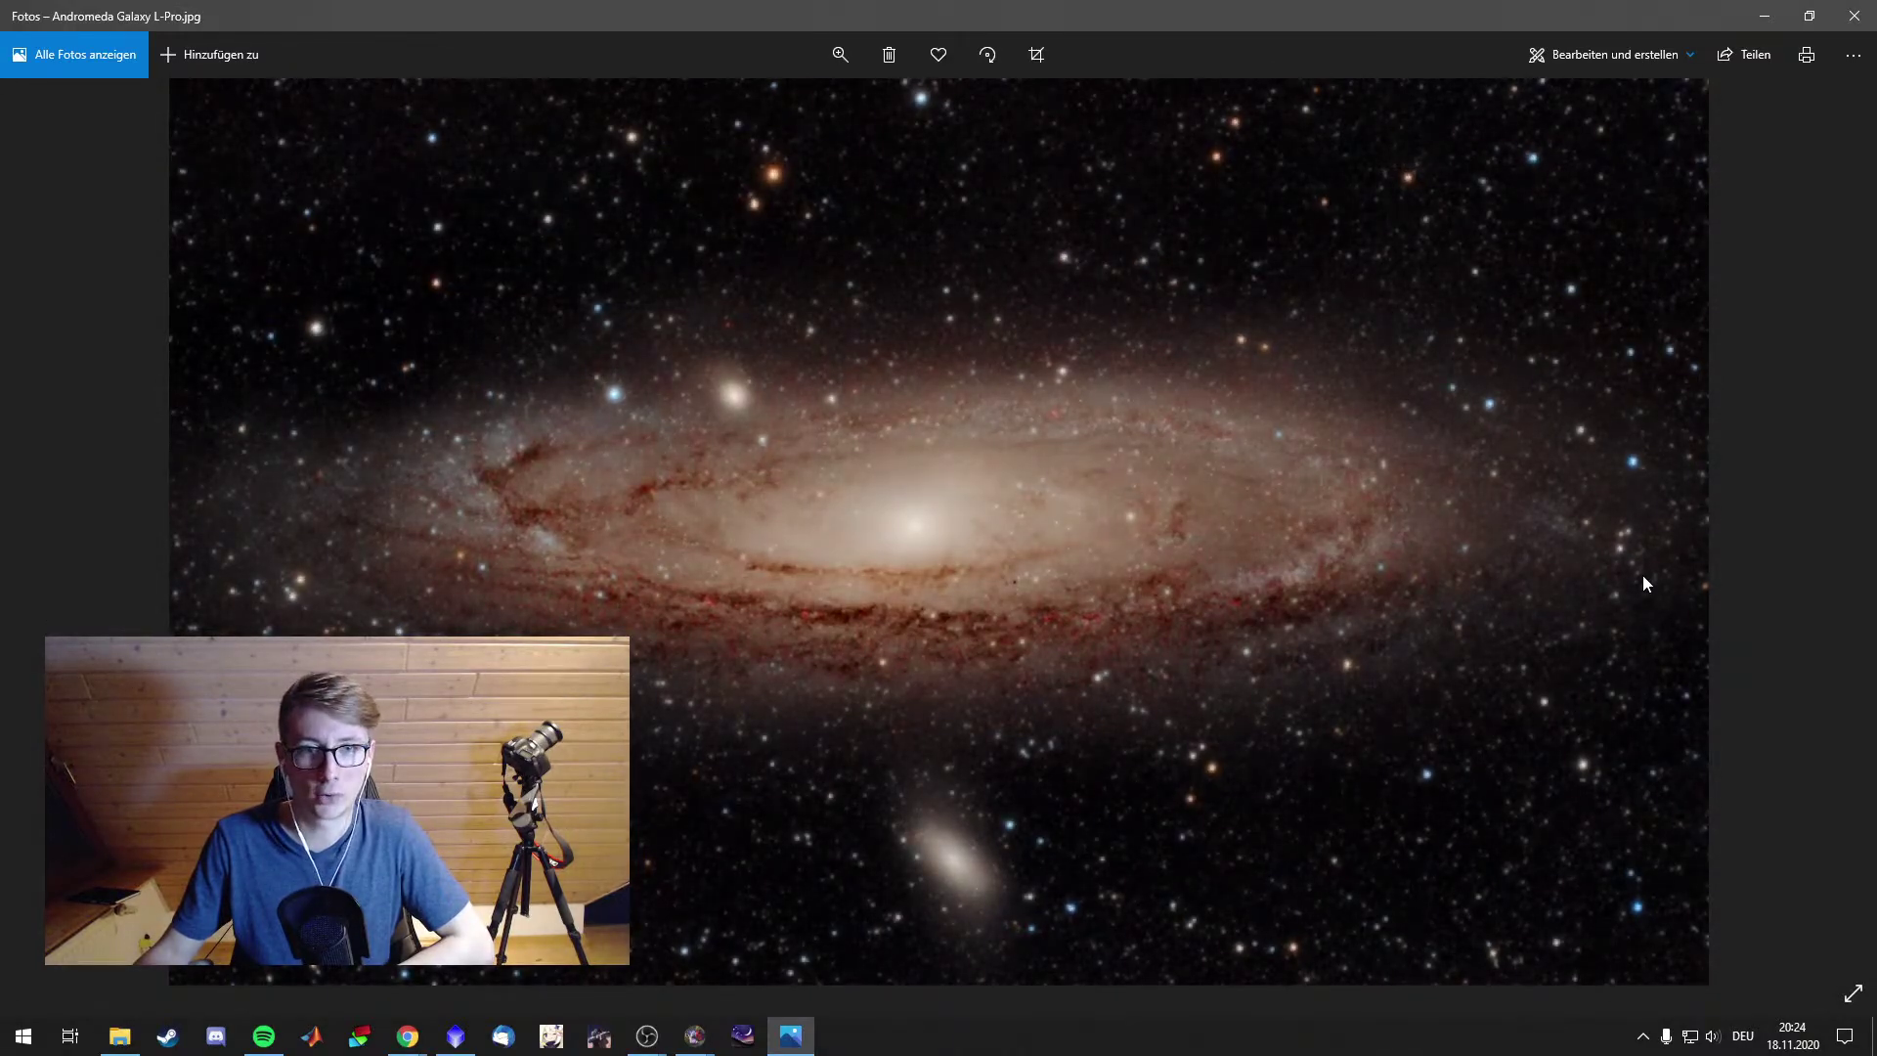
{"action": "key", "text": "Left"}
{"action": "key", "text": "Right"}
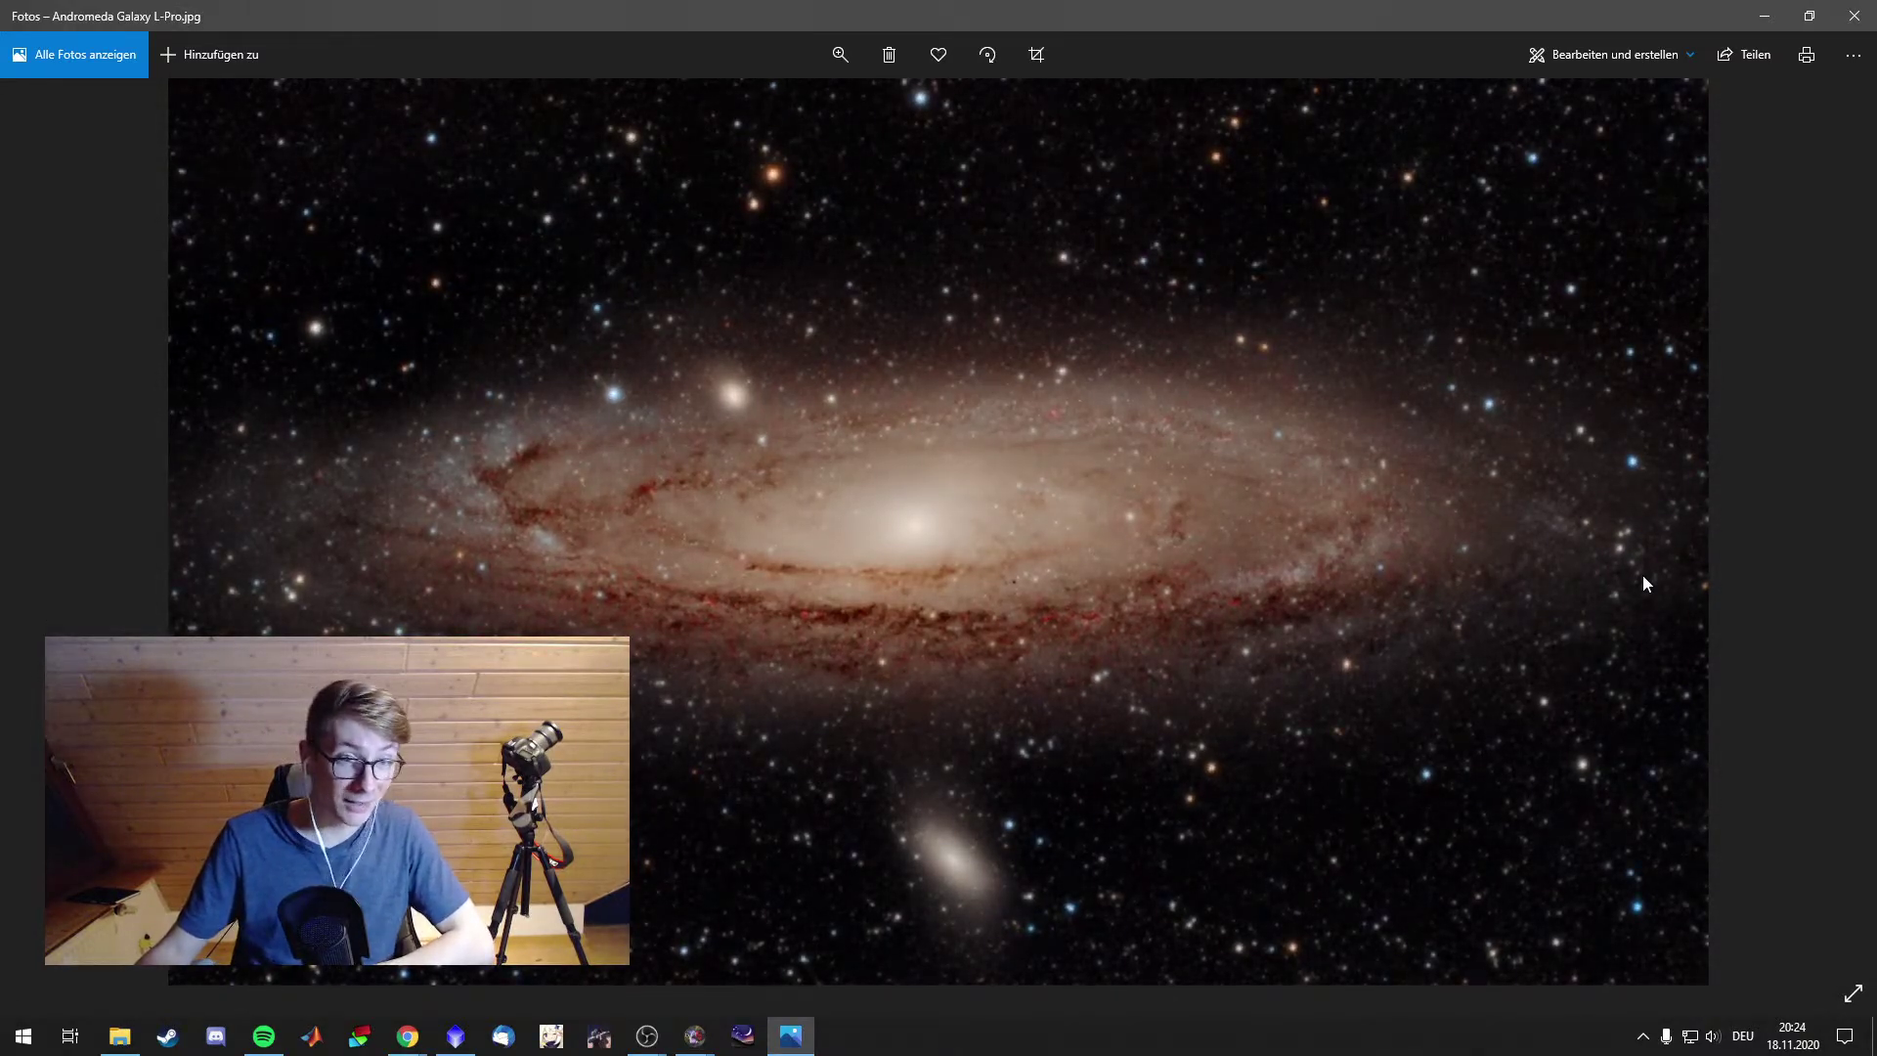
{"action": "key", "text": "Left"}
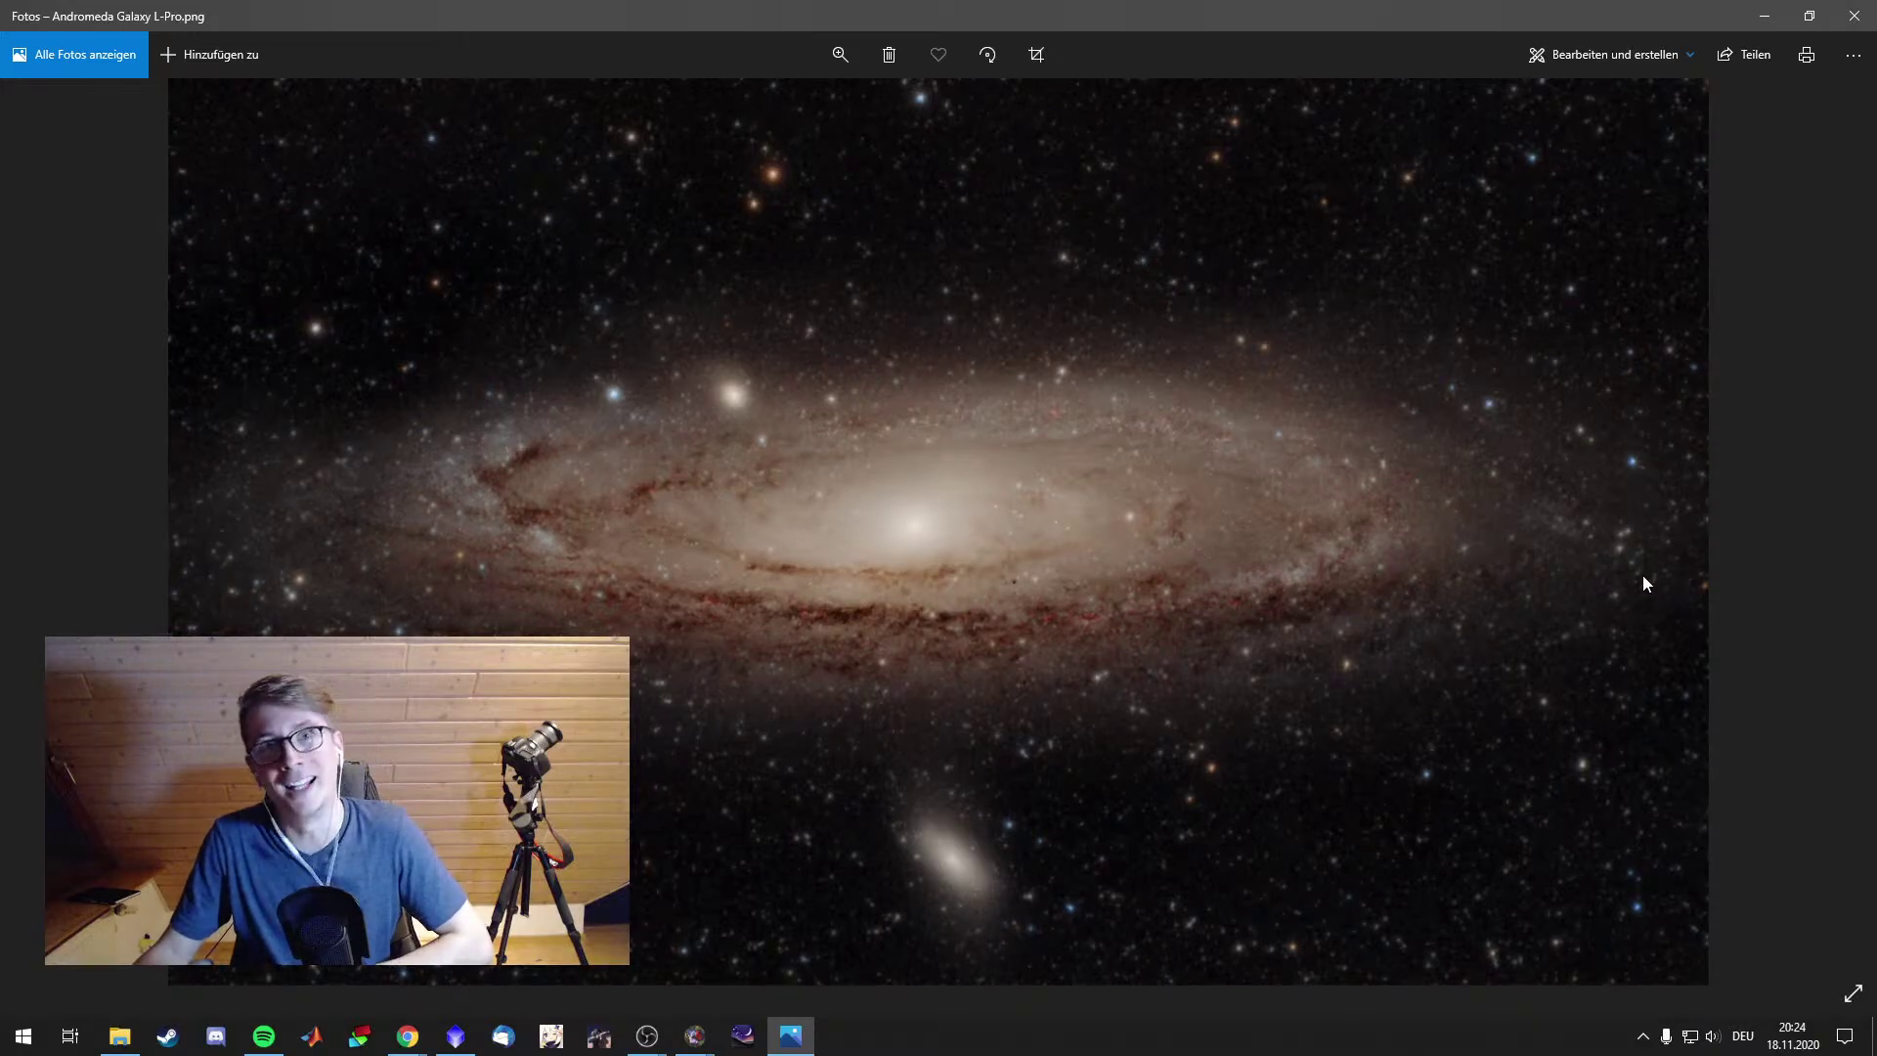
{"action": "left_click", "coordinate": [1856, 18]}
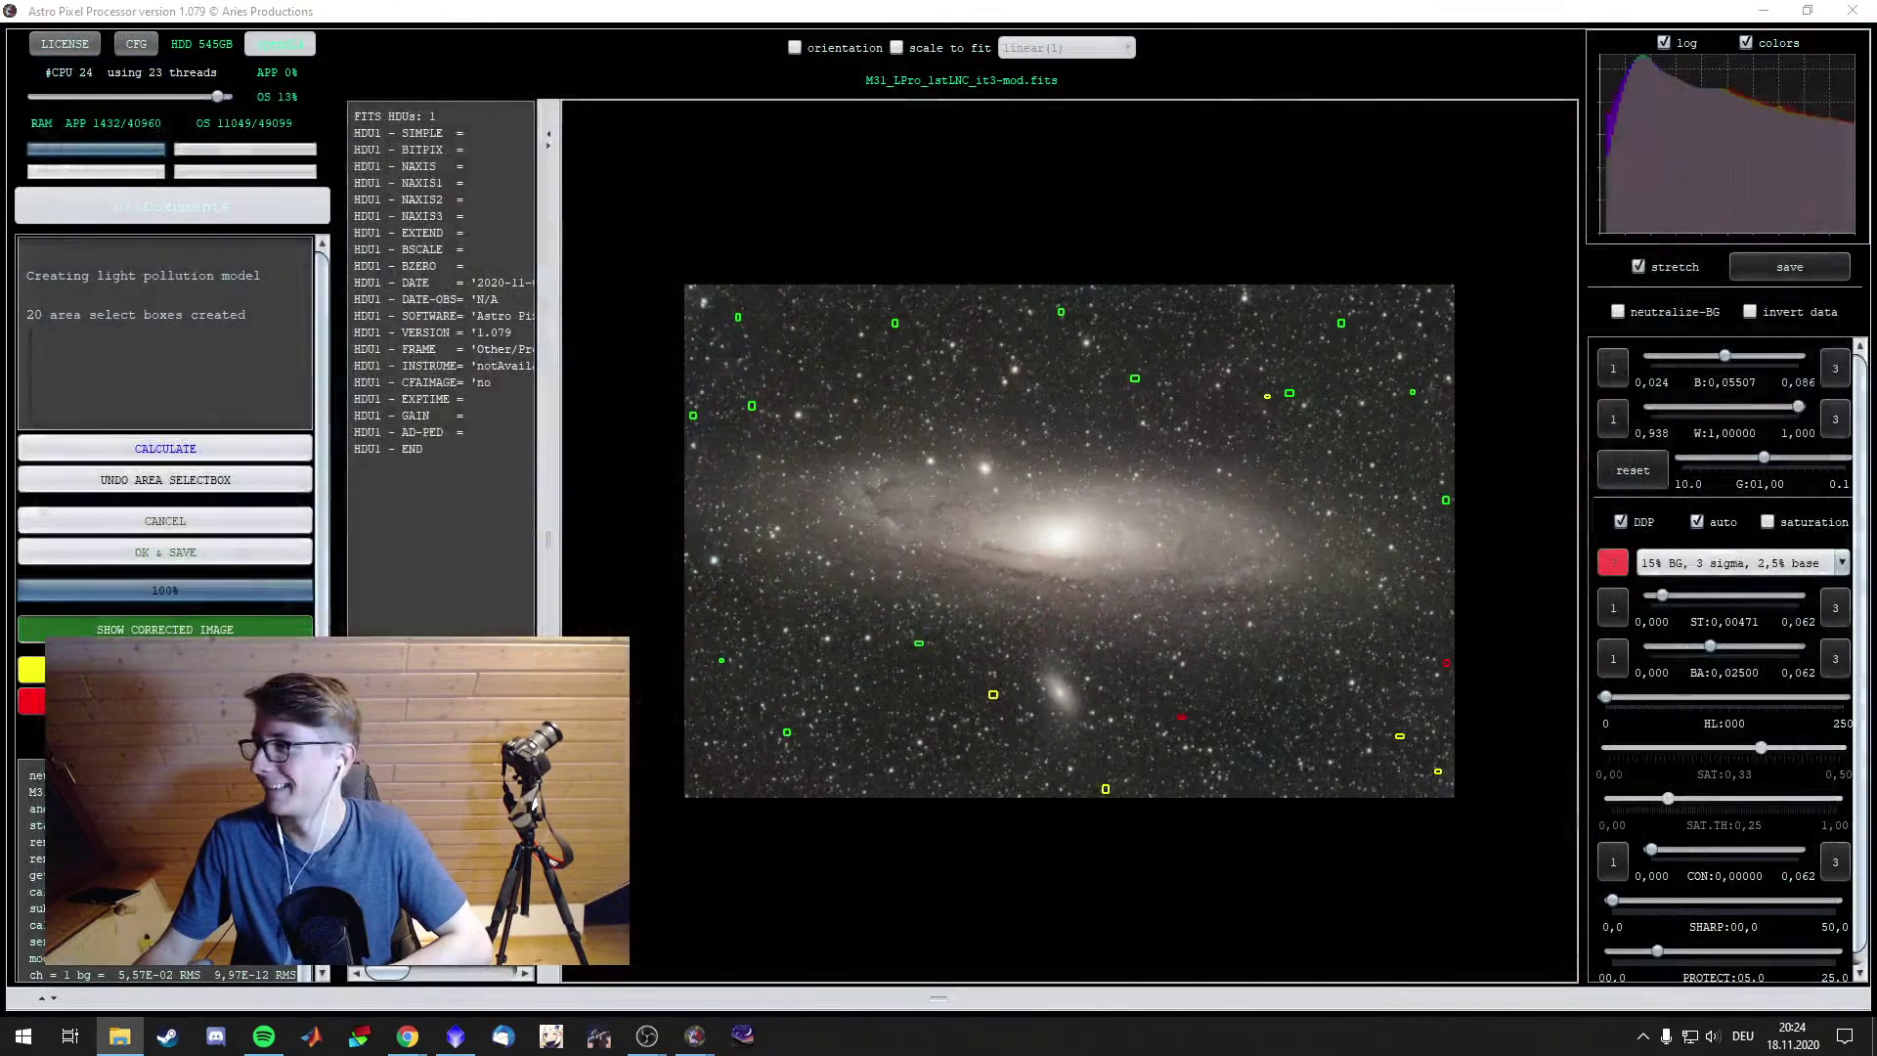
Switch to PixInsight and close the DynamicBackgroundExtraction process
{"action": "left_click", "coordinate": [455, 1036]}
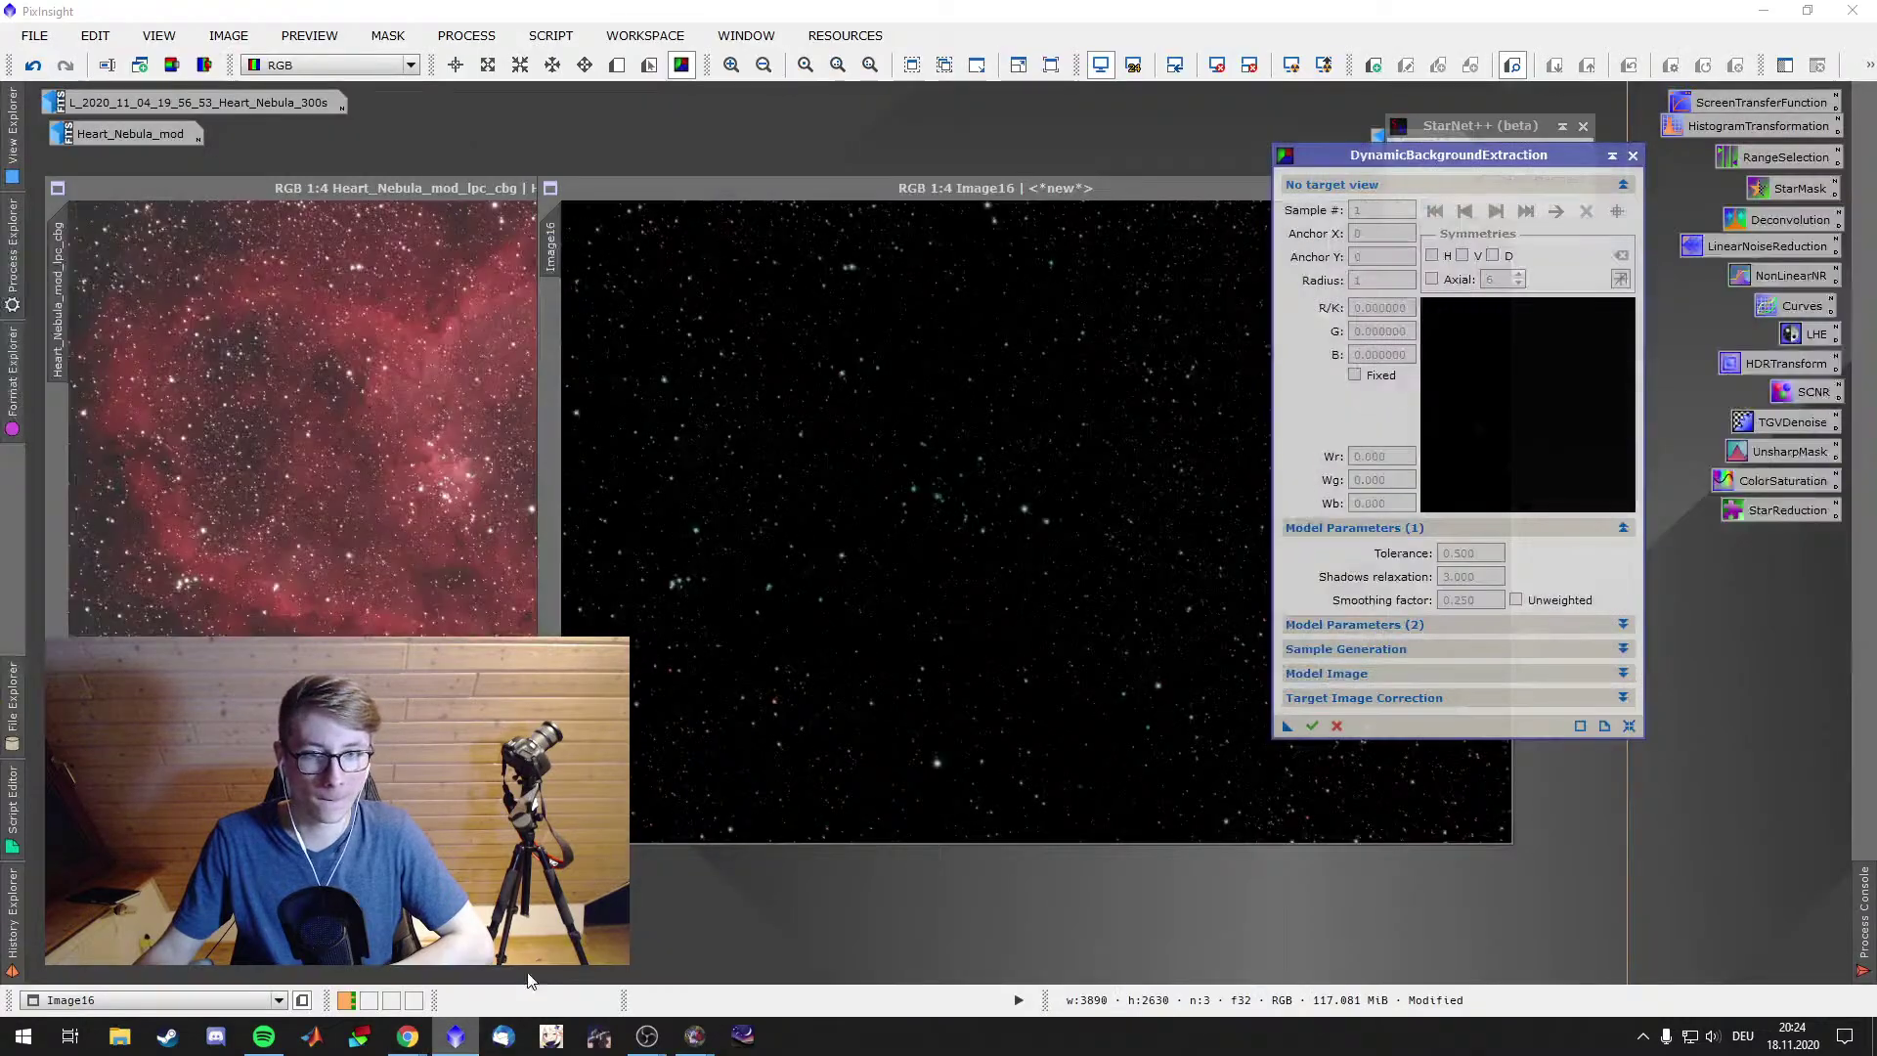
{"action": "left_click", "coordinate": [1633, 156]}
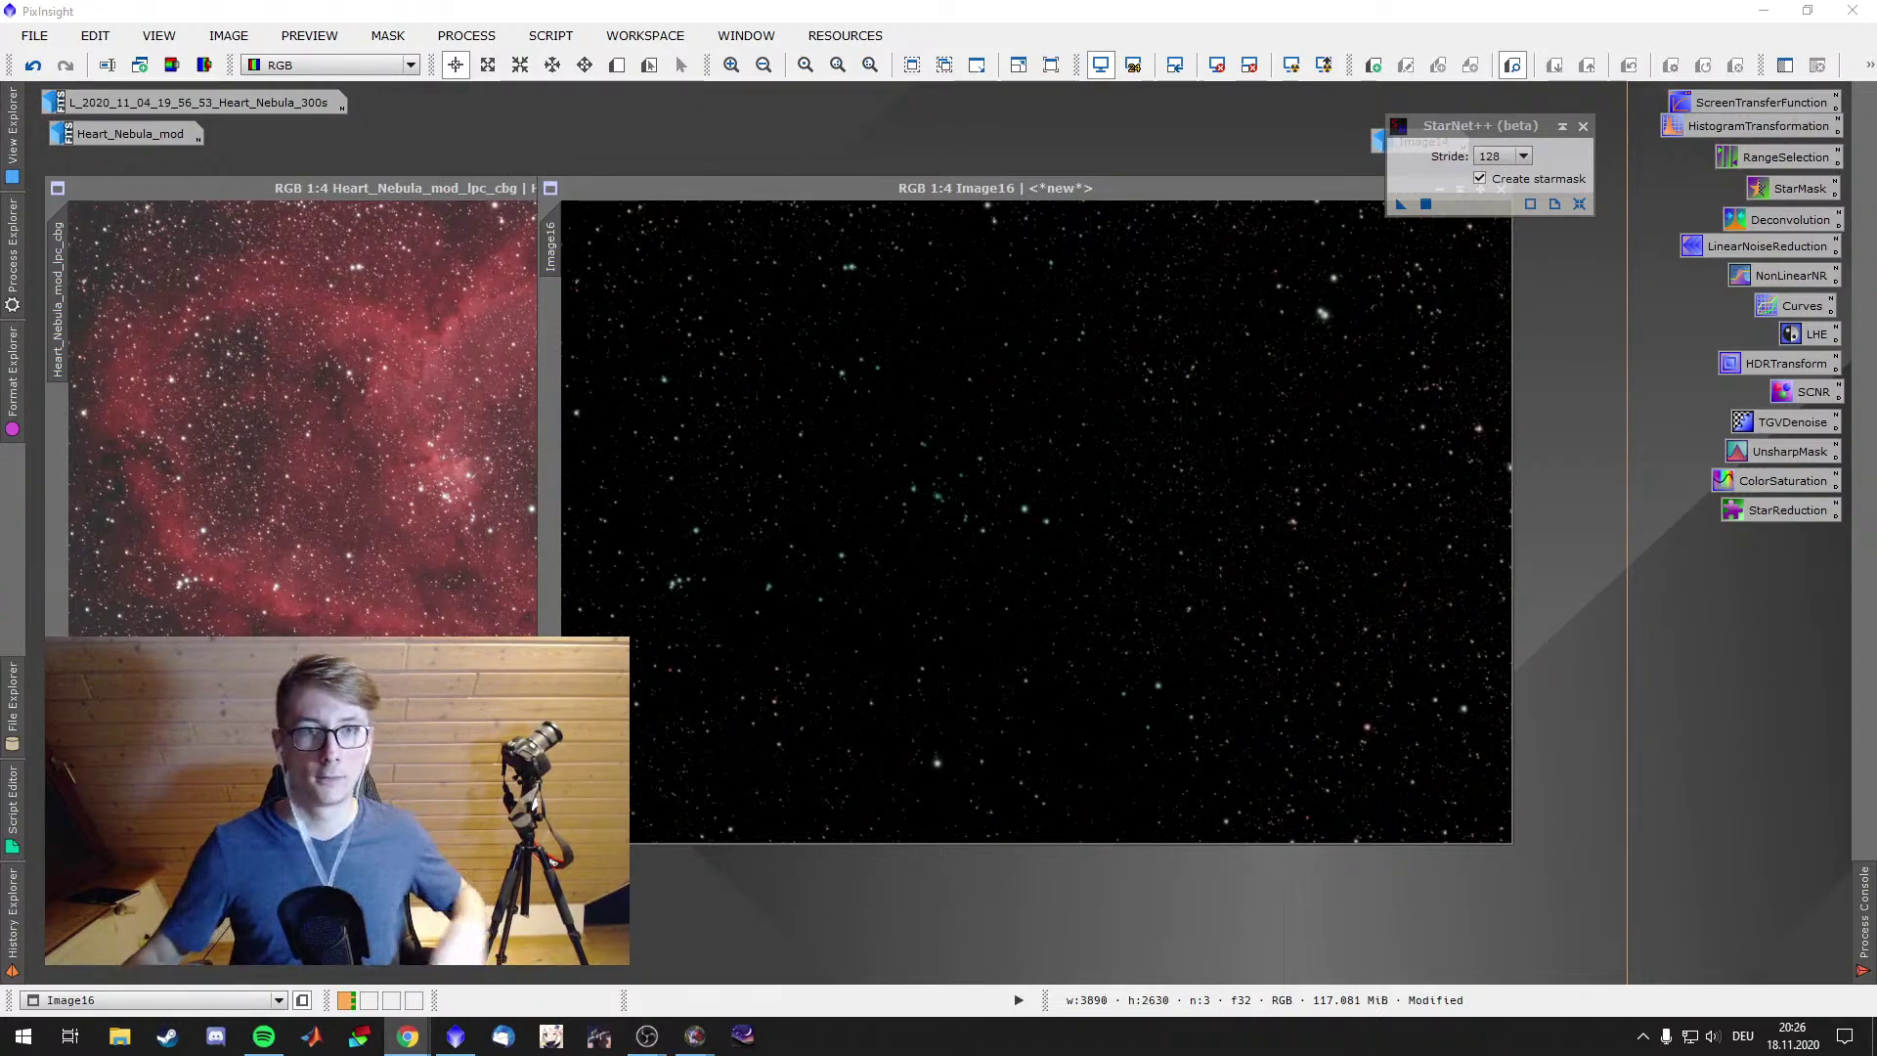
Open the PixelMath process and clear its existing RGB/K expression
{"action": "left_click", "coordinate": [466, 35]}
{"action": "mouse_move", "coordinate": [612, 62]}
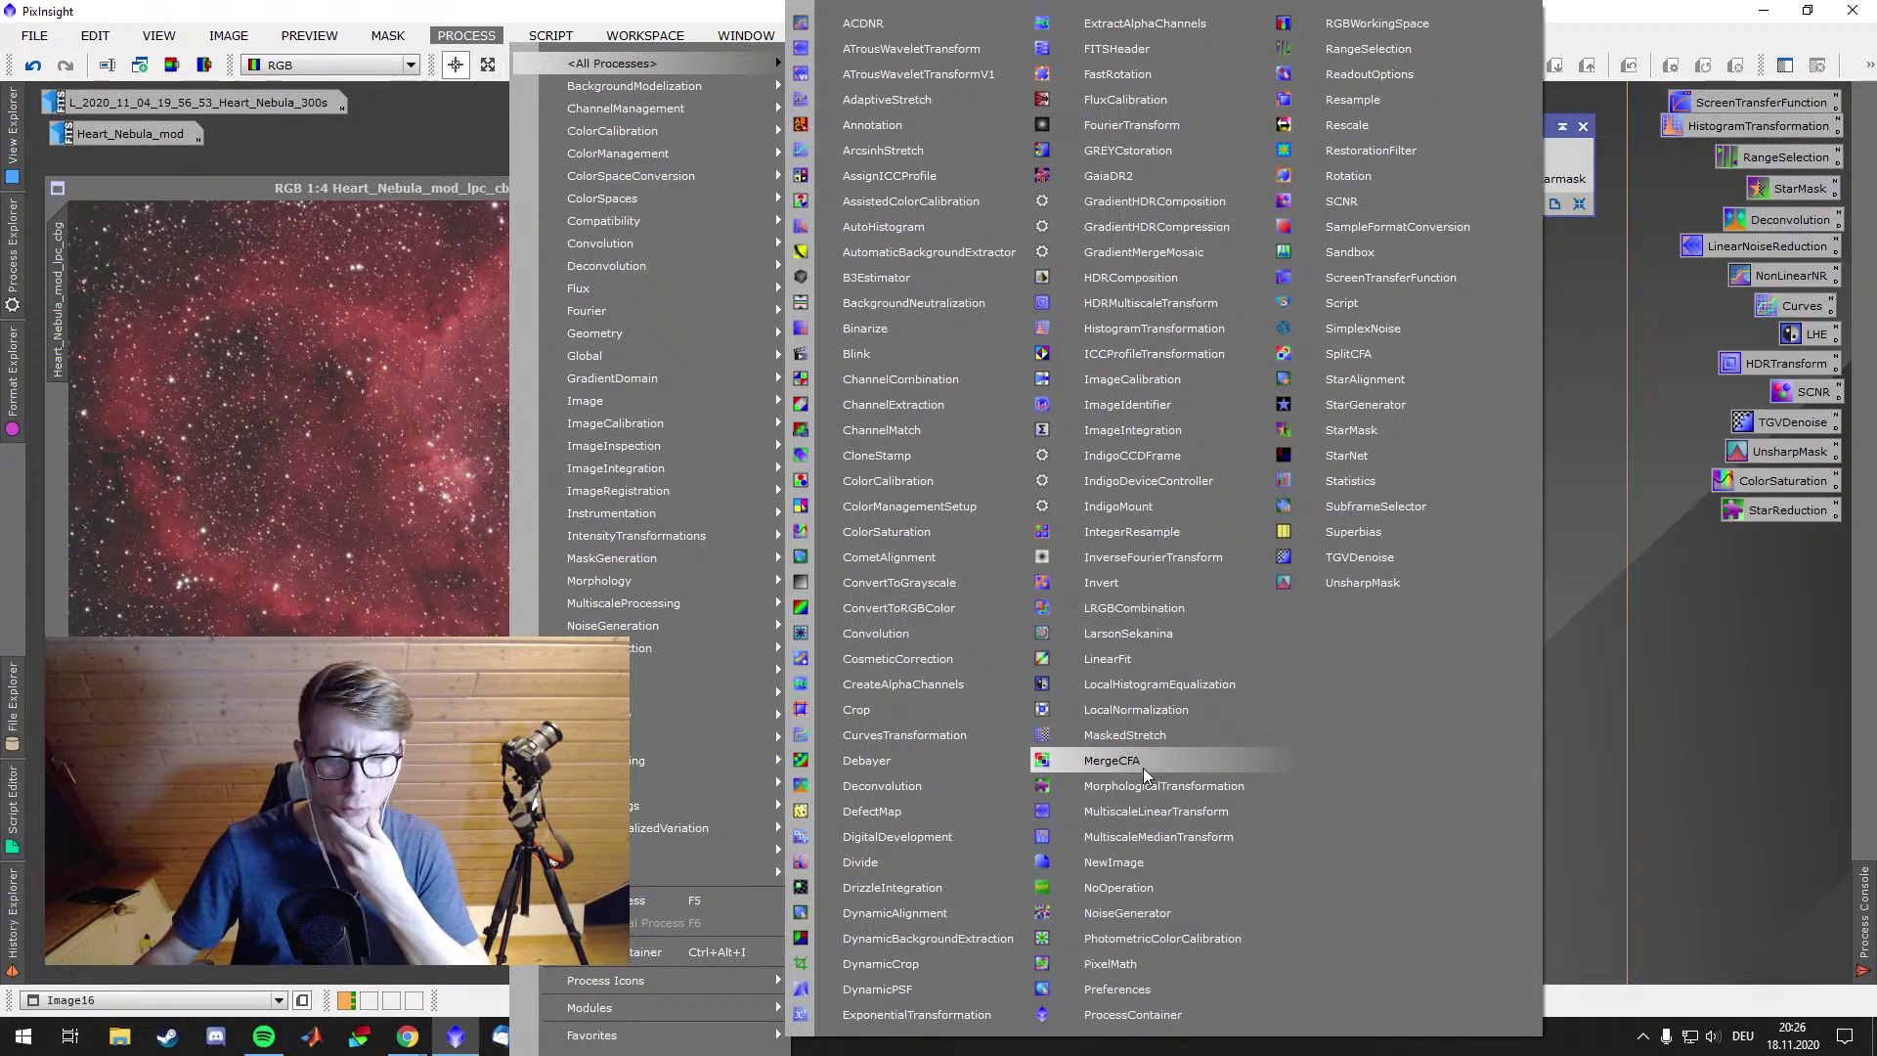
{"action": "left_click", "coordinate": [1144, 961]}
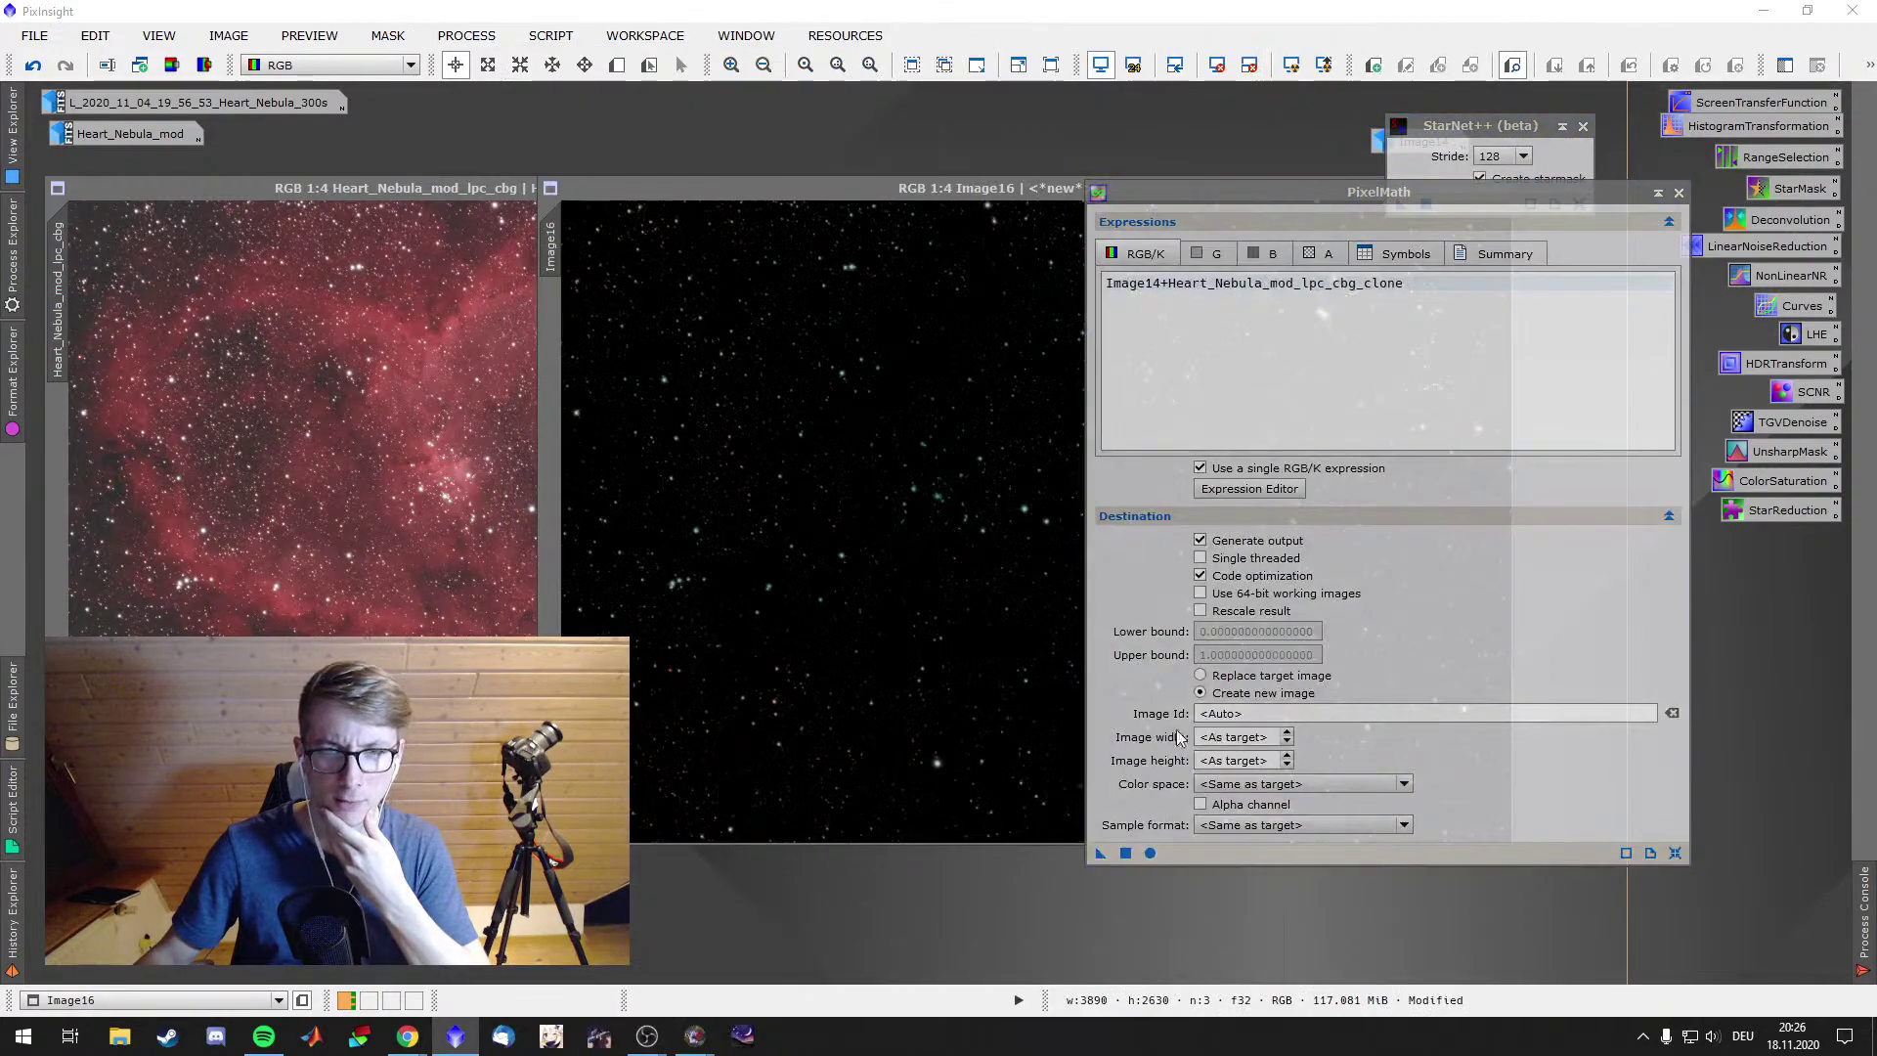
{"action": "left_click", "coordinate": [1461, 311]}
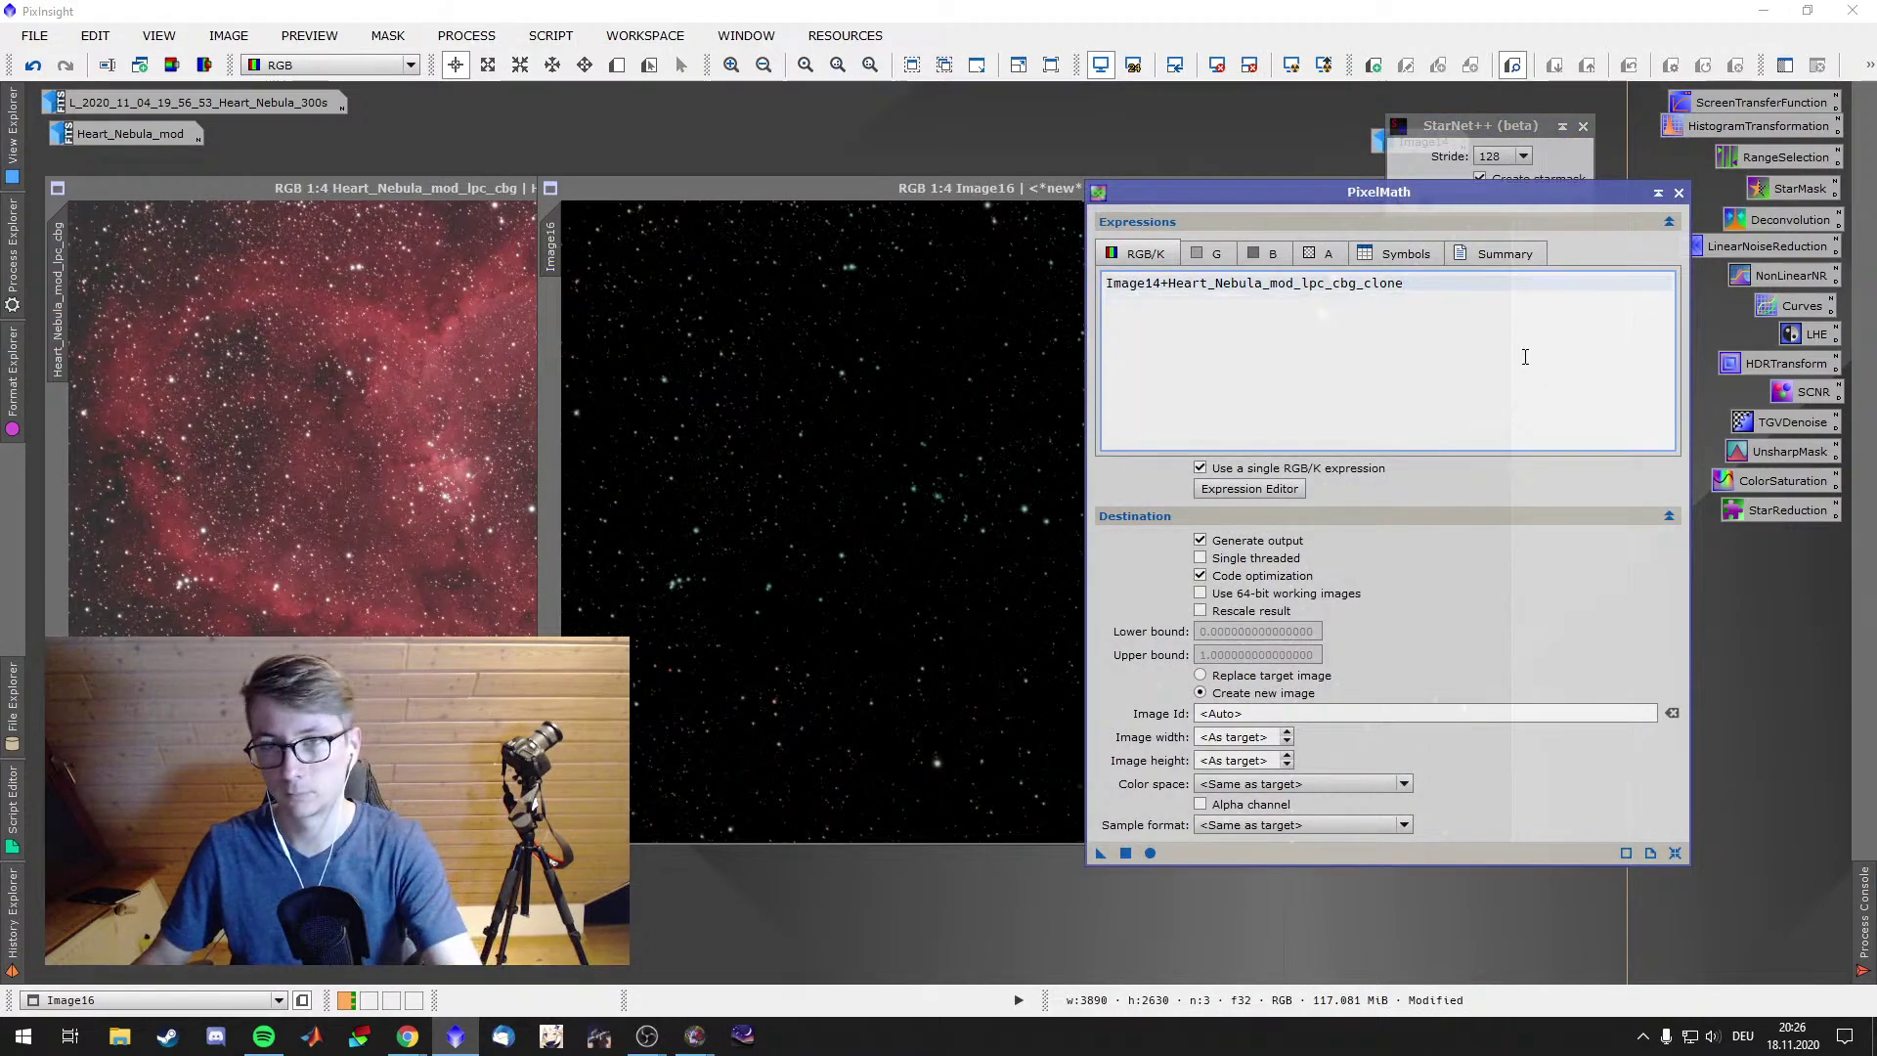
{"action": "key", "text": "BackSpace"}
{"action": "key", "text": "BackSpace"}
{"action": "key", "text": "BackSpace"}
{"action": "key", "text": "BackSpace"}
{"action": "key", "text": "BackSpace"}
{"action": "key", "text": "BackSpace"}
{"action": "key", "text": "BackSpace"}
{"action": "key", "text": "BackSpace"}
{"action": "key", "text": "BackSpace"}
{"action": "key", "text": "BackSpace"}
{"action": "key", "text": "BackSpace"}
{"action": "key", "text": "BackSpace"}
{"action": "key", "text": "BackSpace"}
{"action": "key", "text": "BackSpace"}
{"action": "key", "text": "BackSpace"}
{"action": "key", "text": "BackSpace"}
{"action": "key", "text": "BackSpace"}
{"action": "key", "text": "BackSpace"}
{"action": "key", "text": "BackSpace"}
{"action": "key", "text": "BackSpace"}
{"action": "key", "text": "BackSpace"}
{"action": "key", "text": "BackSpace"}
{"action": "key", "text": "BackSpace"}
{"action": "key", "text": "BackSpace"}
{"action": "key", "text": "BackSpace"}
{"action": "key", "text": "BackSpace"}
{"action": "key", "text": "BackSpace"}
{"action": "key", "text": "BackSpace"}
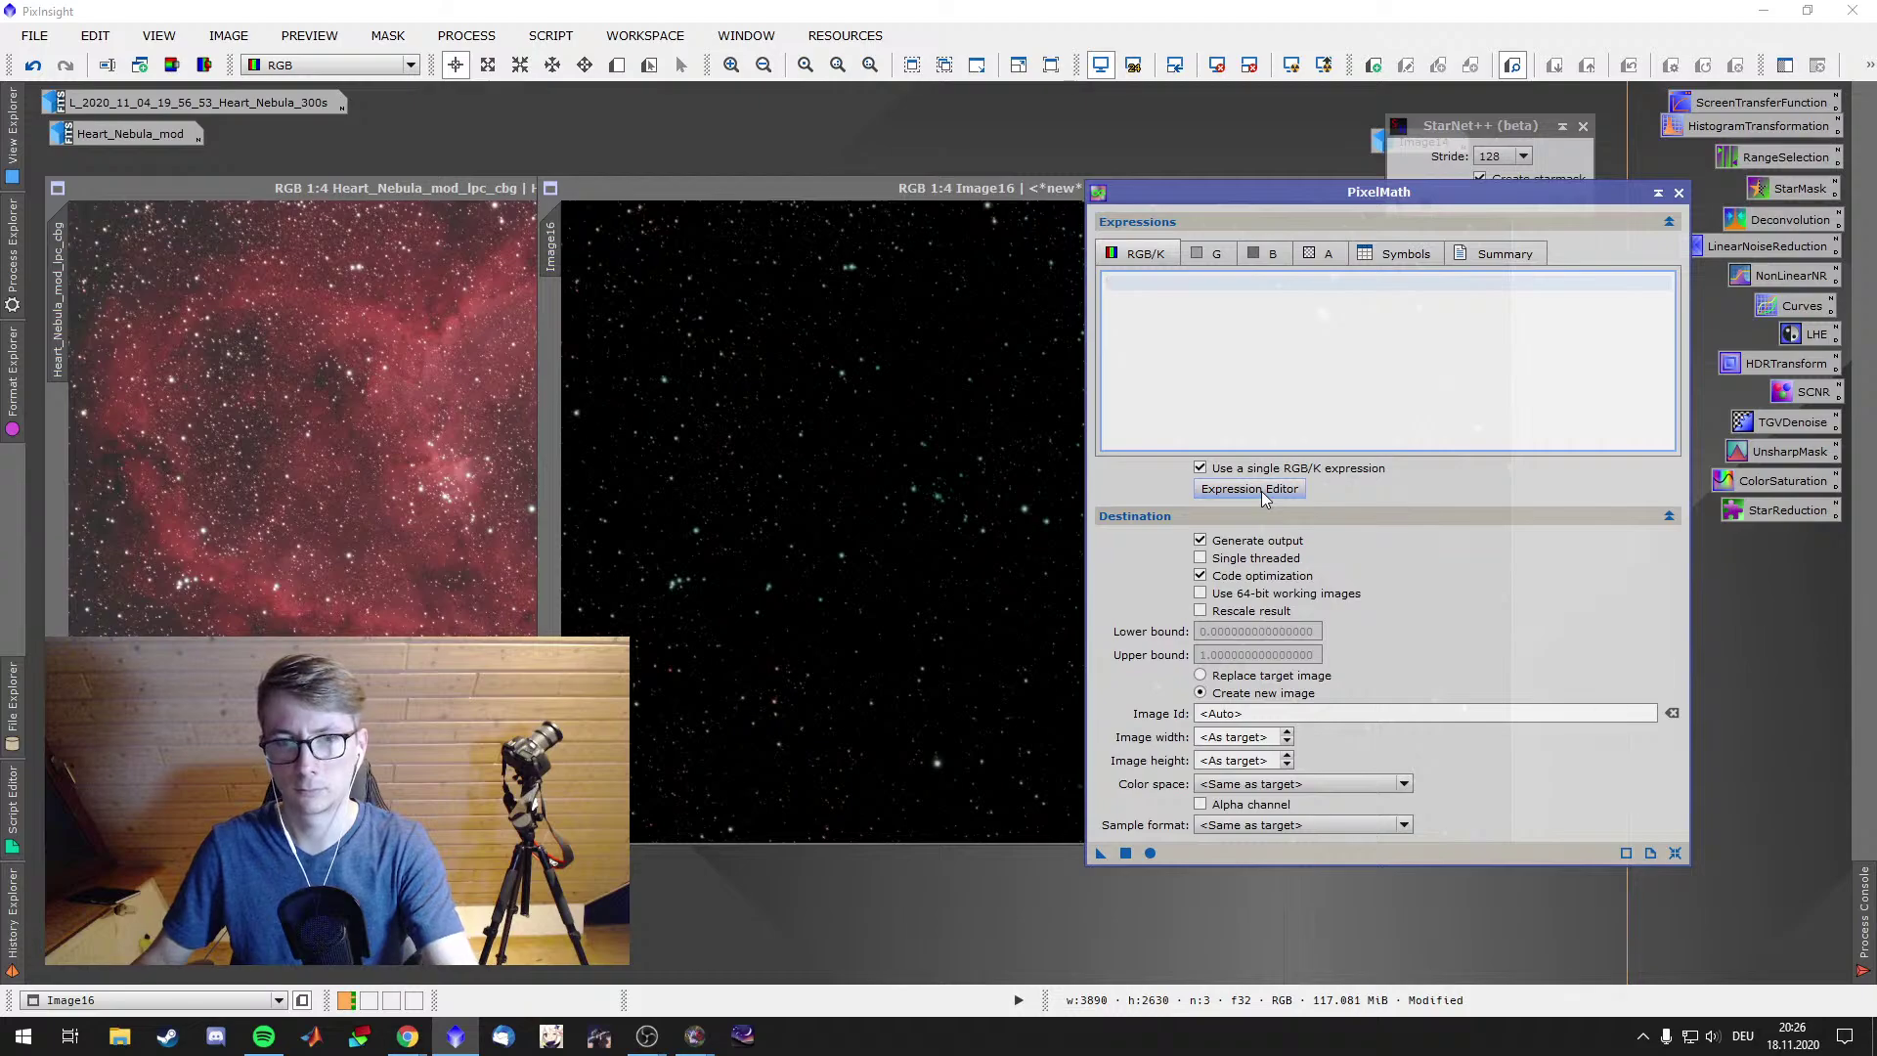
Examine the images available in the PixelMath Expression Editor and close the editor without entering an expression
{"action": "left_click", "coordinate": [1261, 491]}
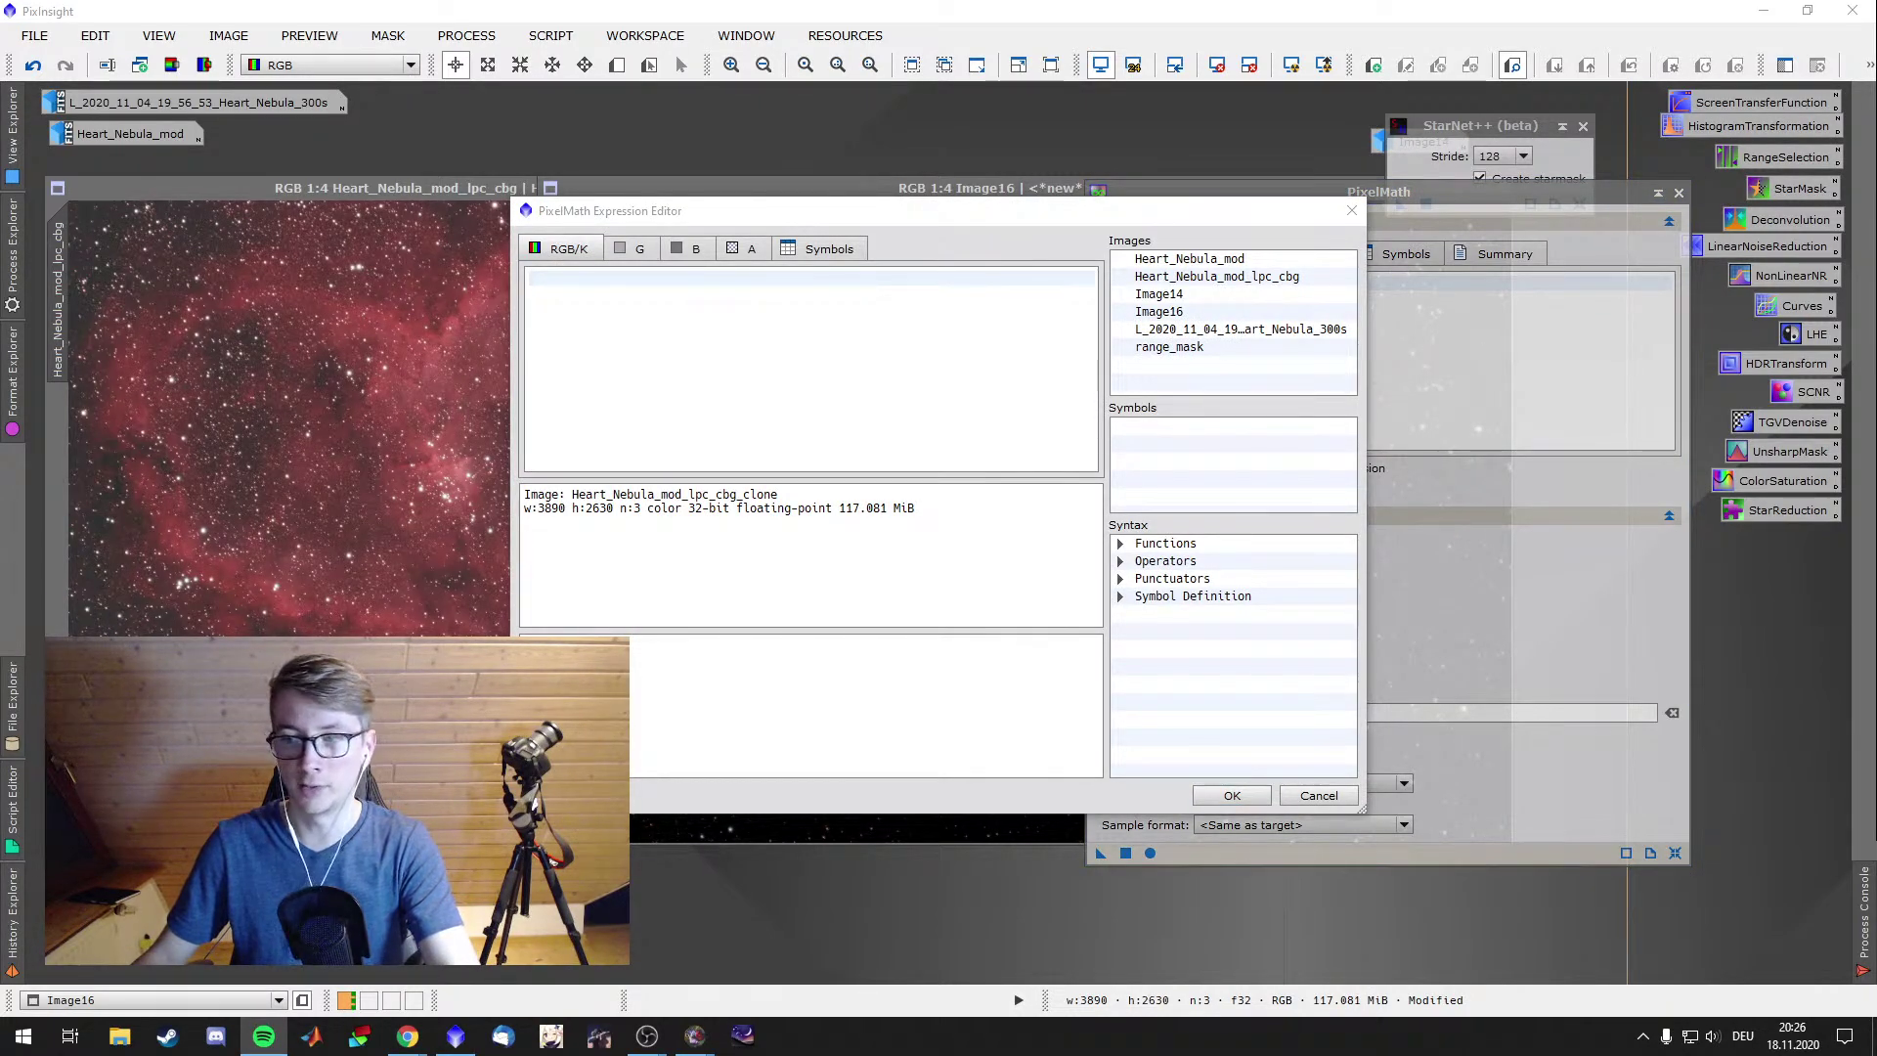
{"action": "left_click", "coordinate": [1256, 251]}
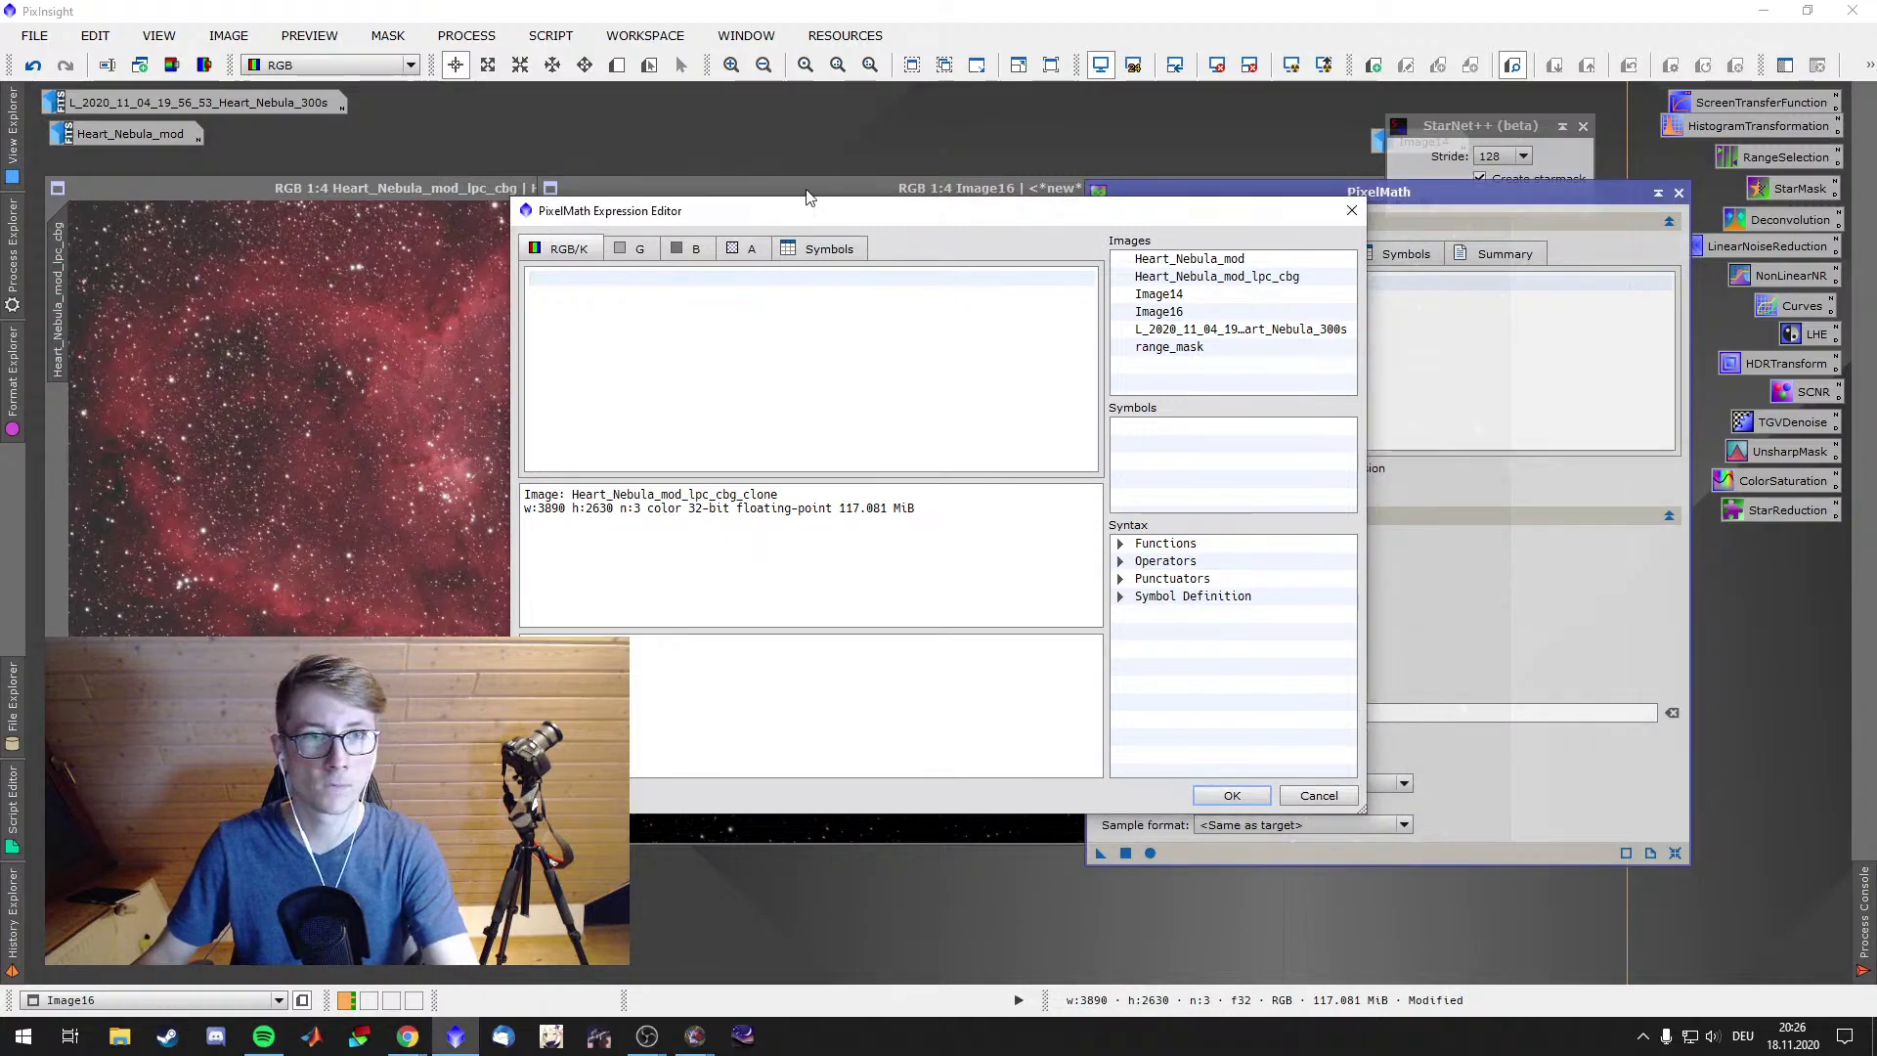
{"action": "left_click_drag", "start_coordinate": [831, 215], "coordinate": [839, 322]}
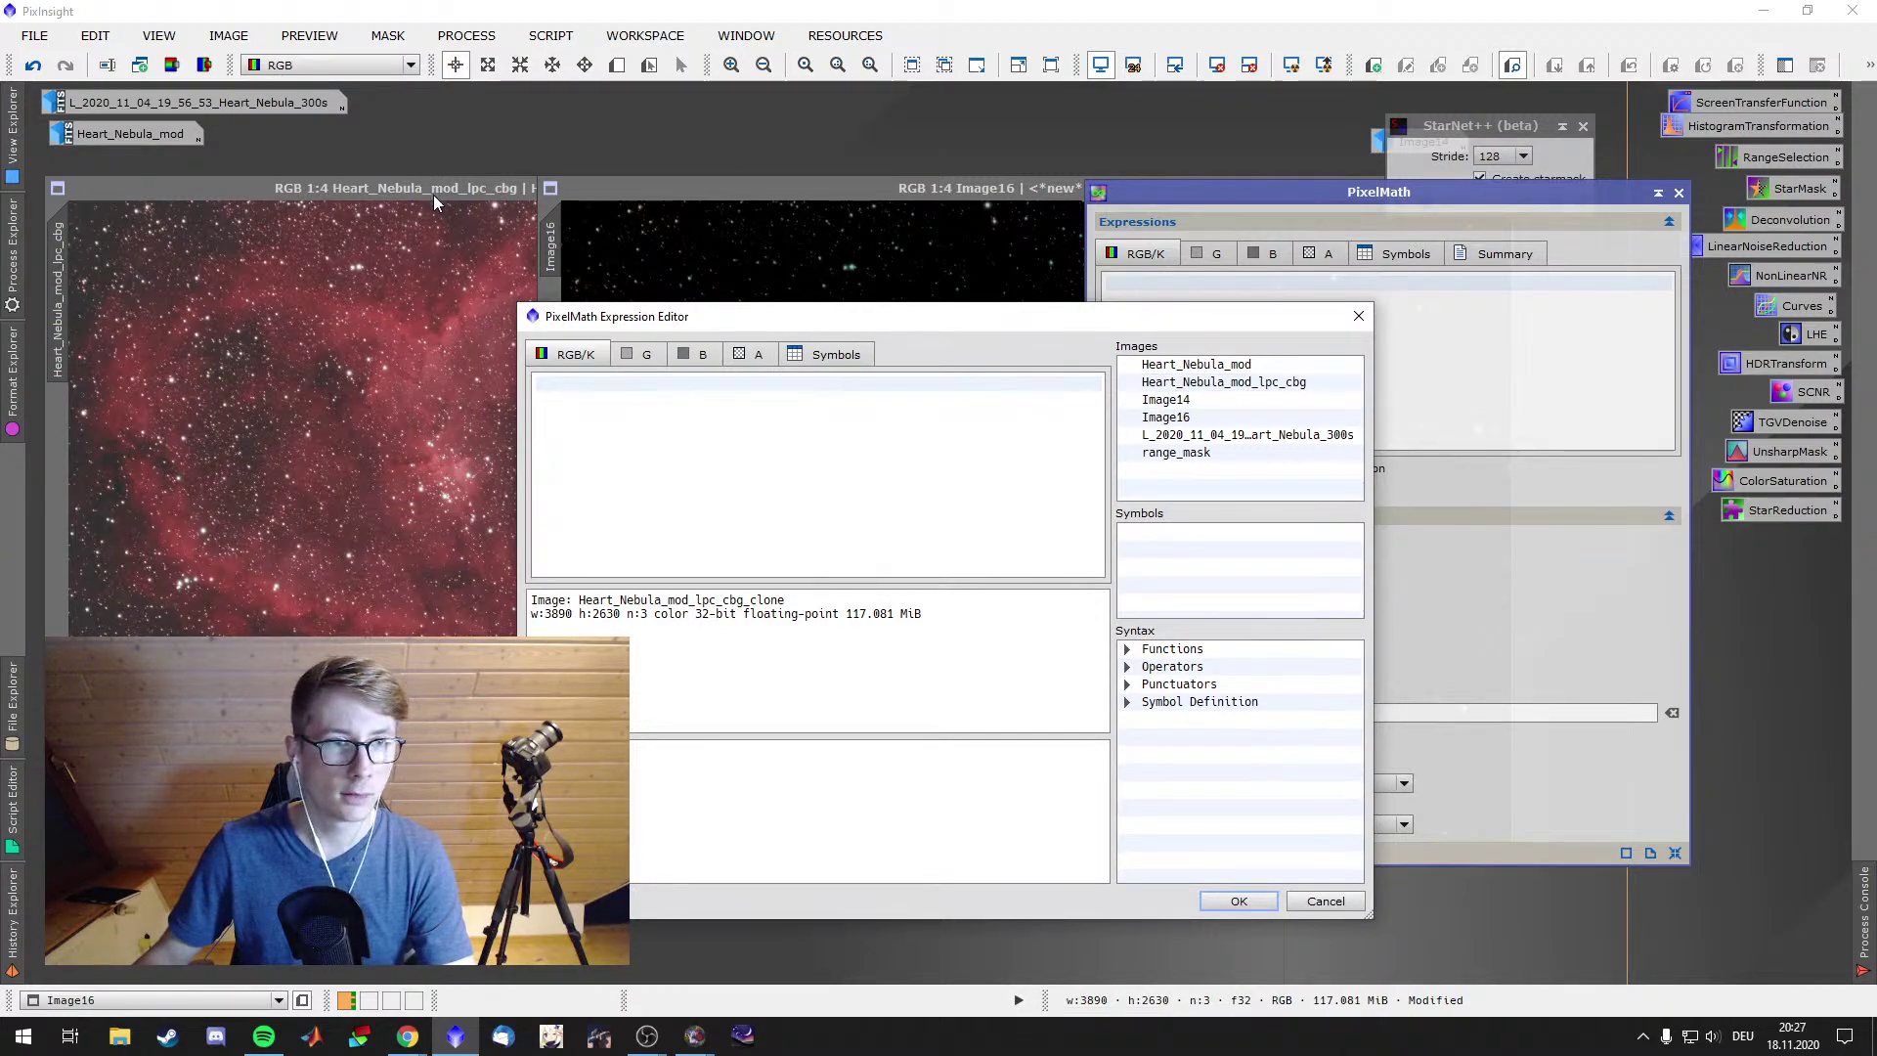
{"action": "left_click_drag", "start_coordinate": [1260, 329], "coordinate": [1352, 515]}
{"action": "left_click", "coordinate": [1369, 518]}
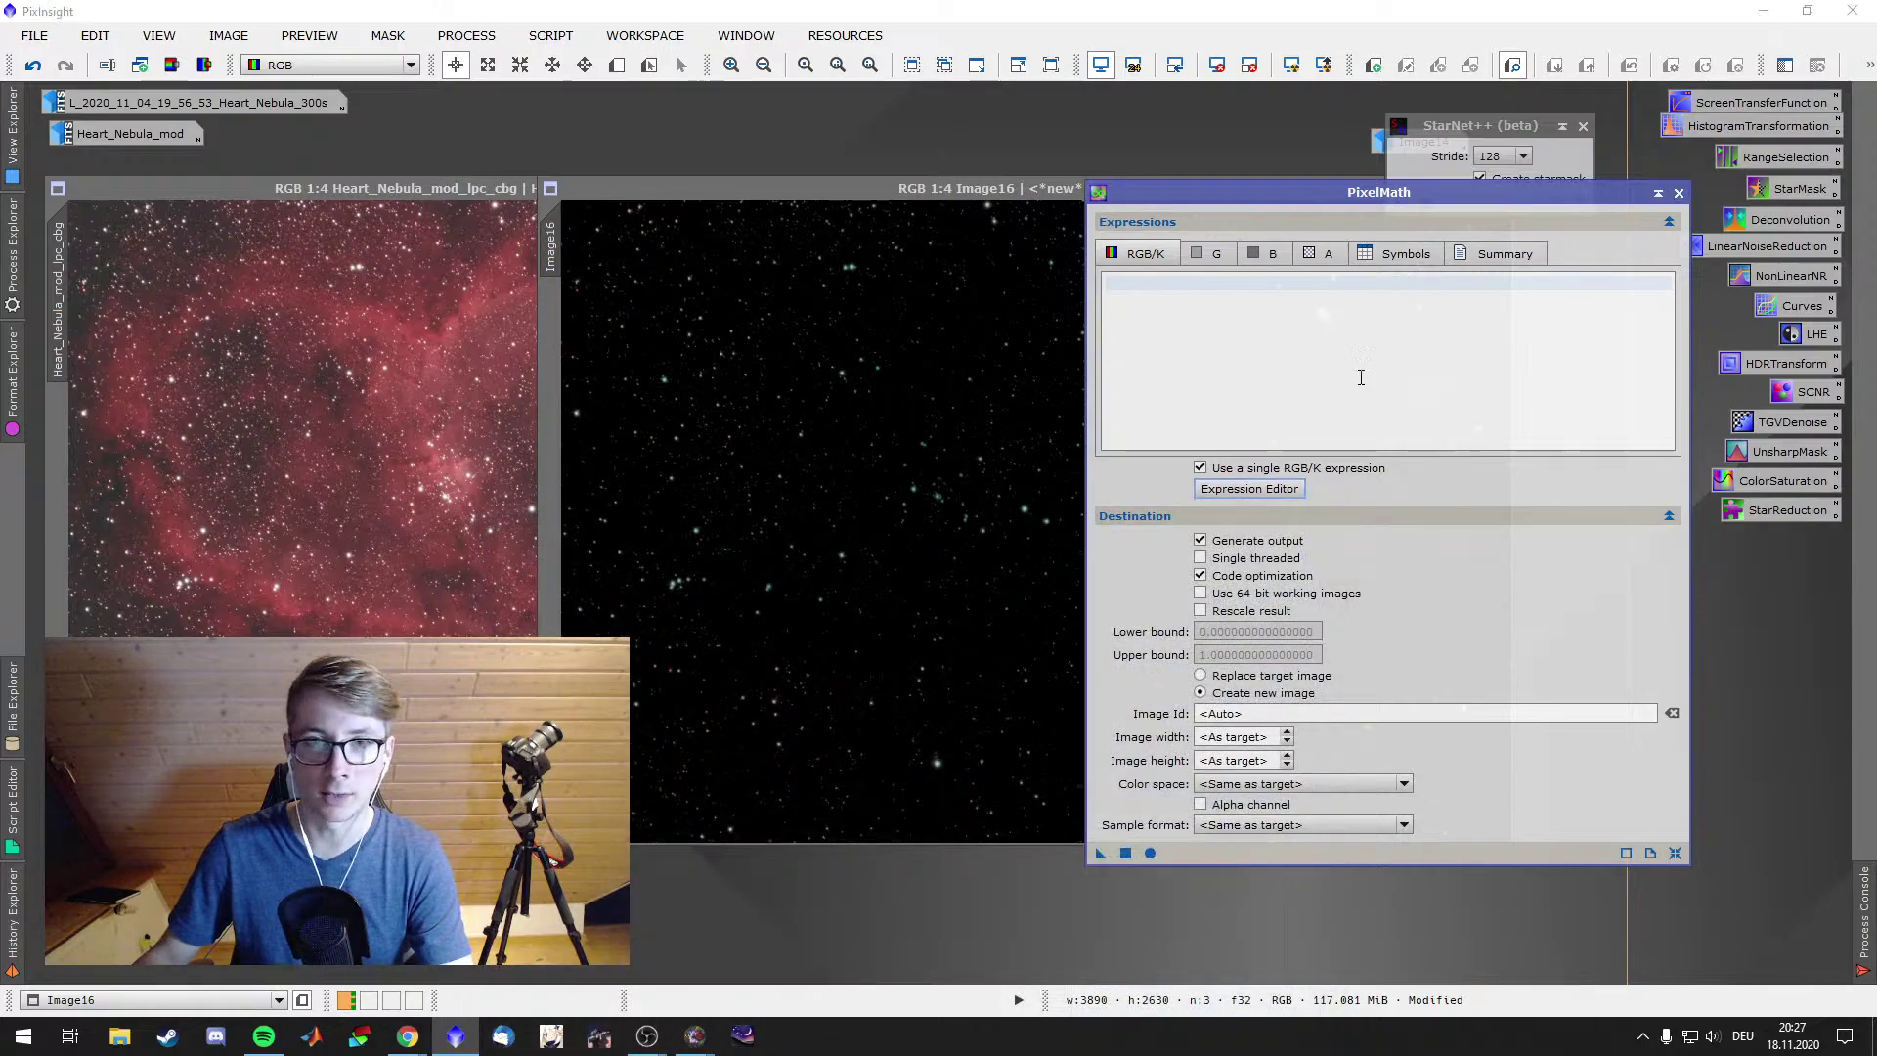
Move the Image16 and PixelMath windows aside, view the restored Heart_Nebula_mod image and minimize it again
{"action": "left_click_drag", "start_coordinate": [890, 189], "coordinate": [569, 485]}
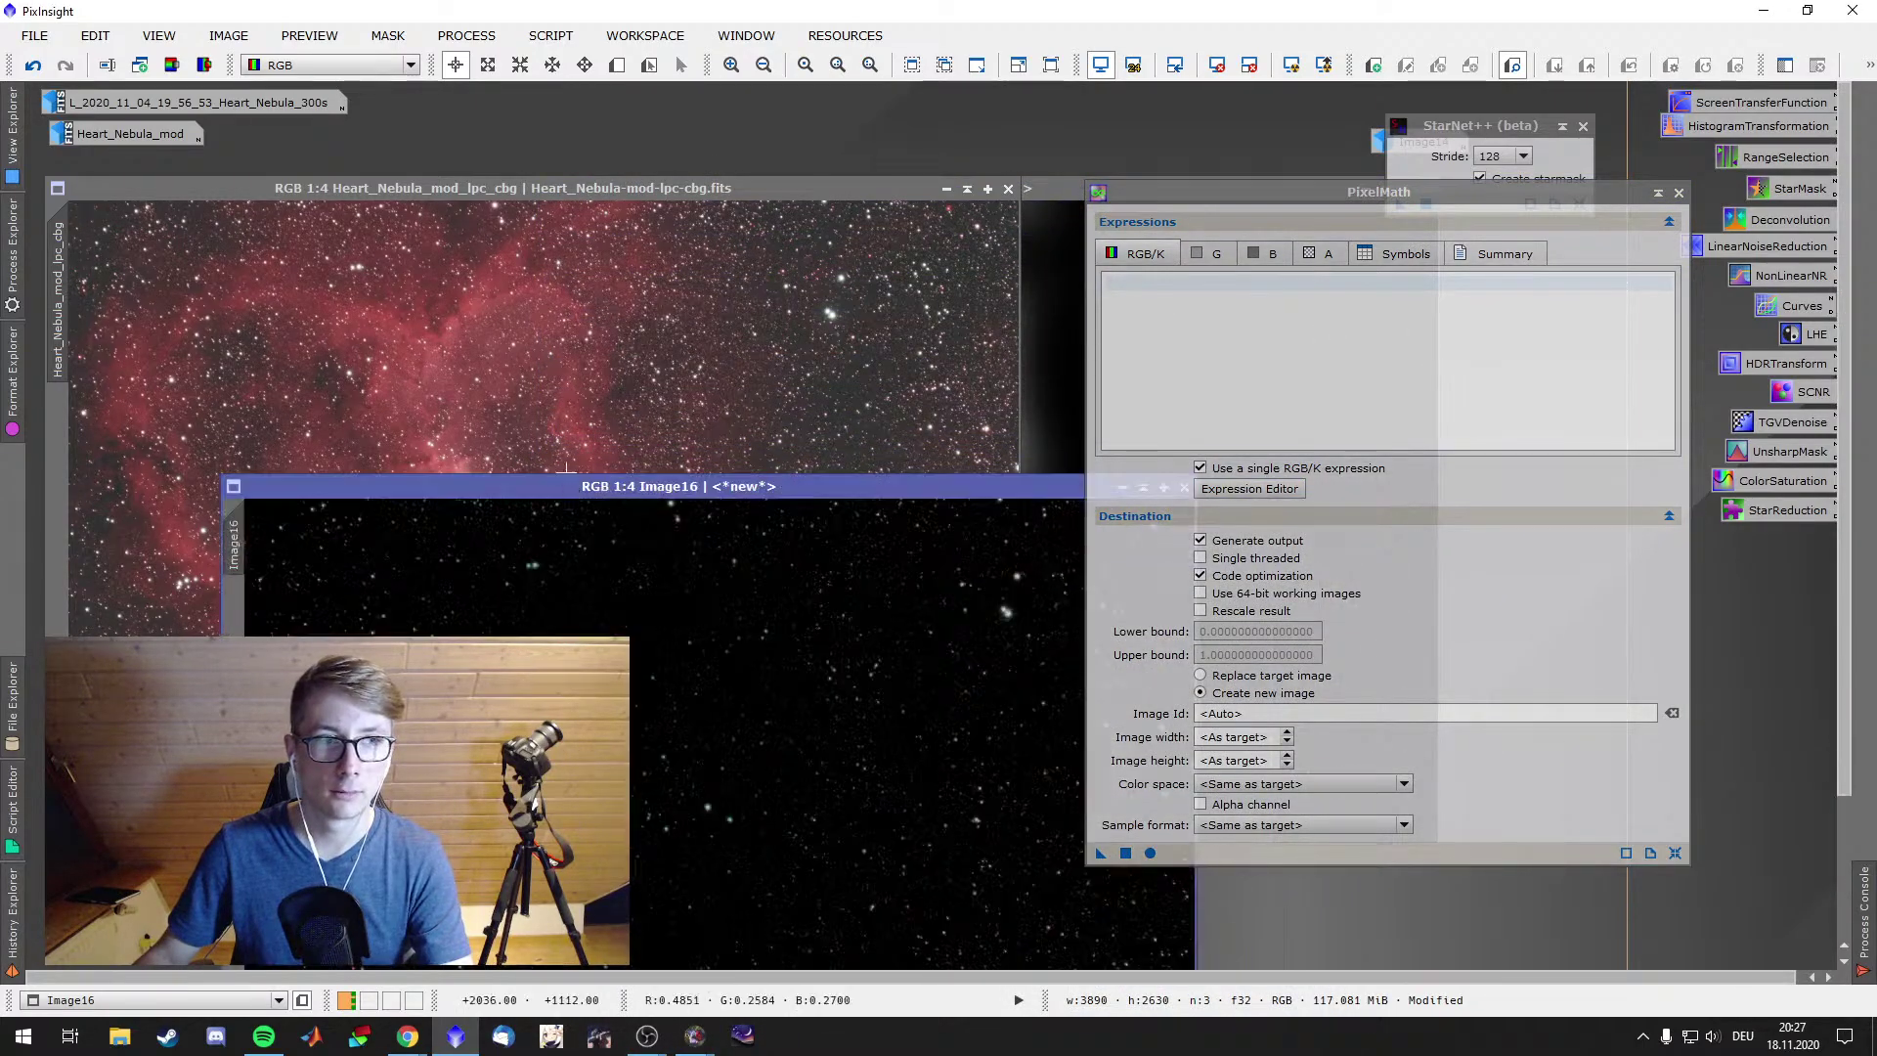
{"action": "double_click", "coordinate": [98, 135]}
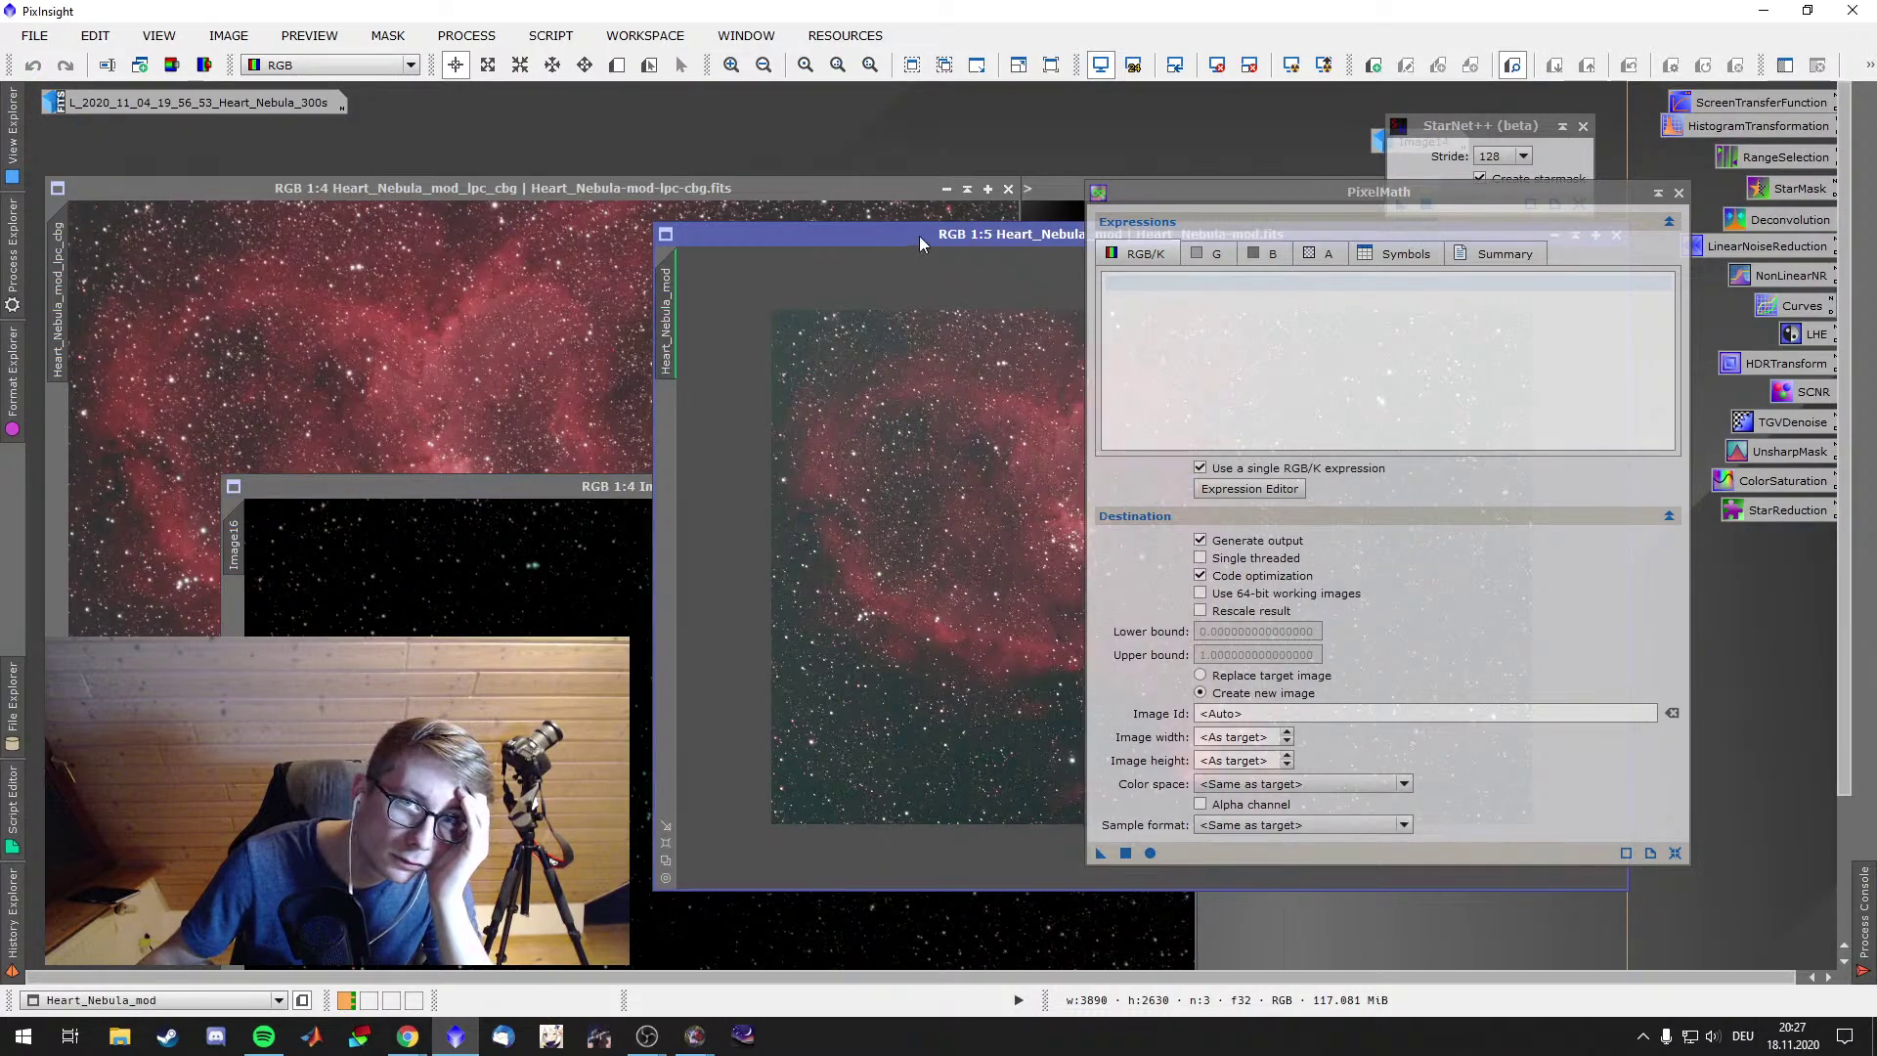
{"action": "left_click_drag", "start_coordinate": [1379, 192], "coordinate": [1420, 440]}
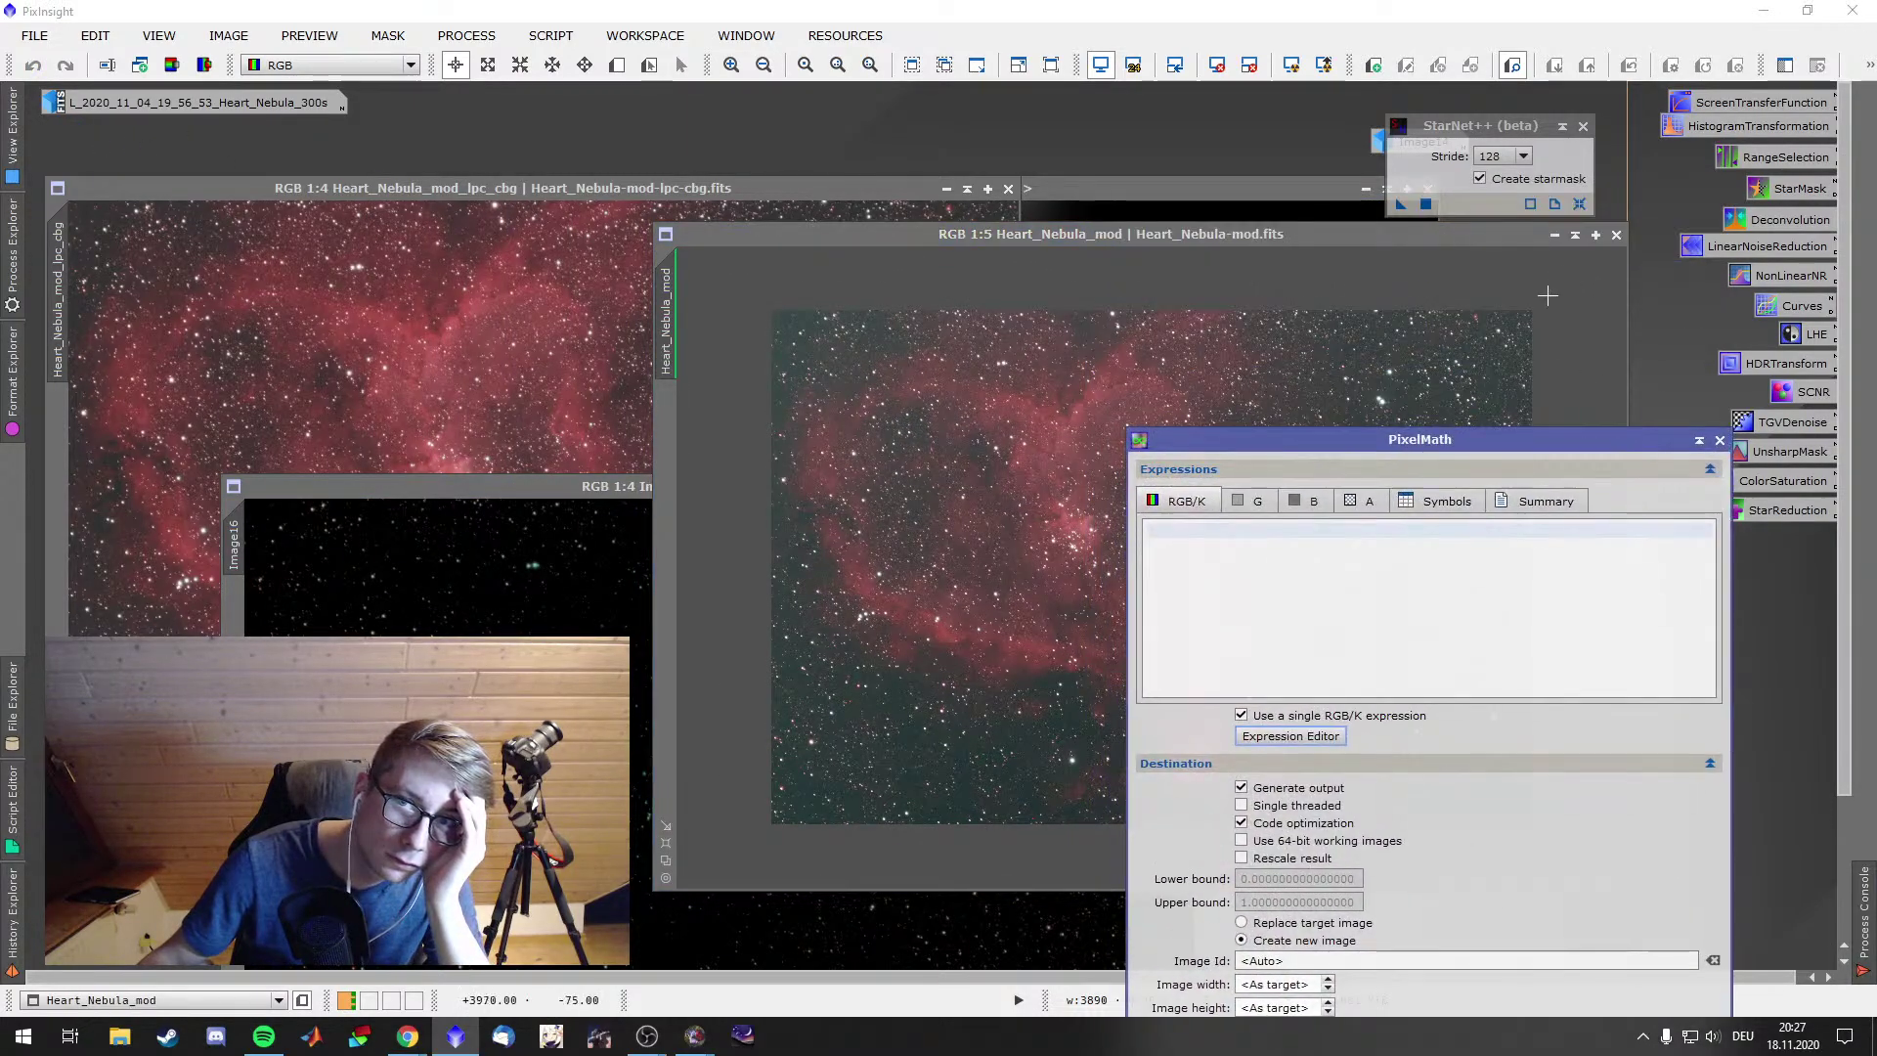
{"action": "left_click", "coordinate": [1562, 236]}
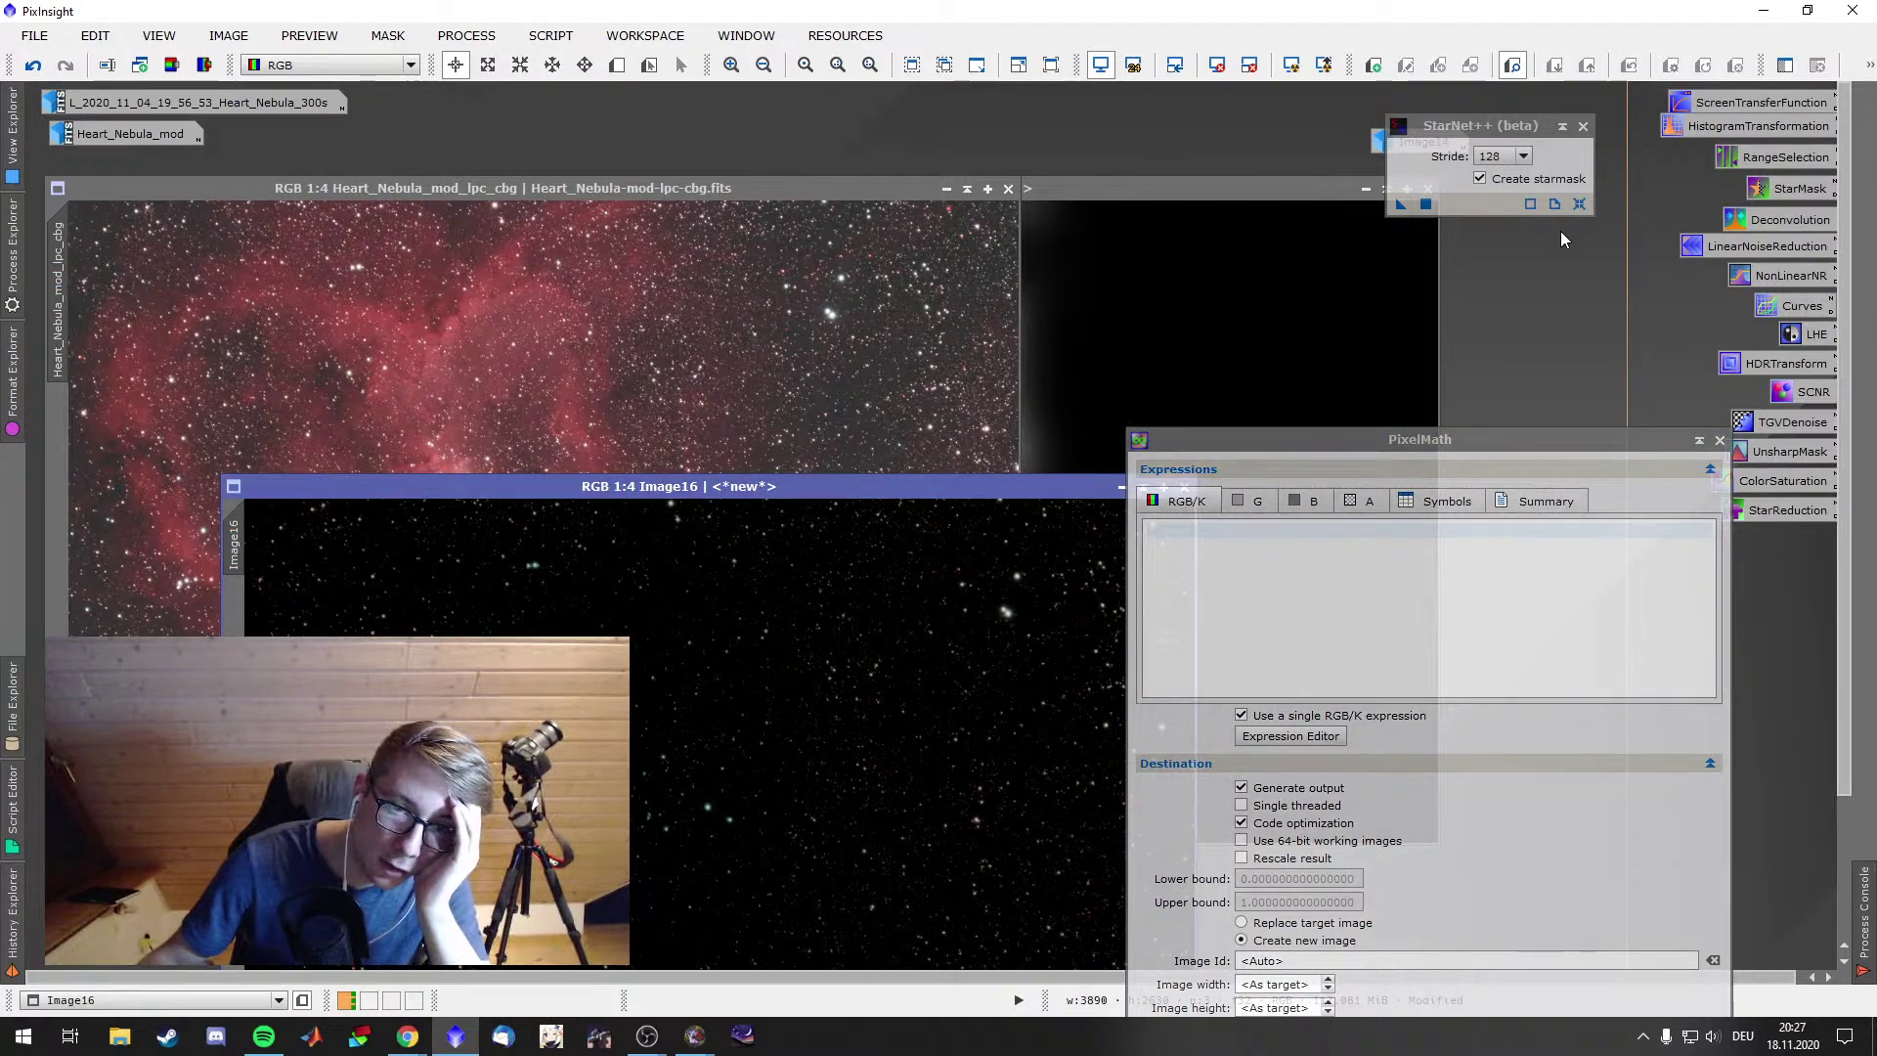
Move the range_mask image clear of the other windows and close it, breaking its existing mask references
{"action": "left_click", "coordinate": [1345, 178]}
{"action": "left_click_drag", "start_coordinate": [1344, 186], "coordinate": [1239, 233]}
{"action": "left_click", "coordinate": [1323, 236]}
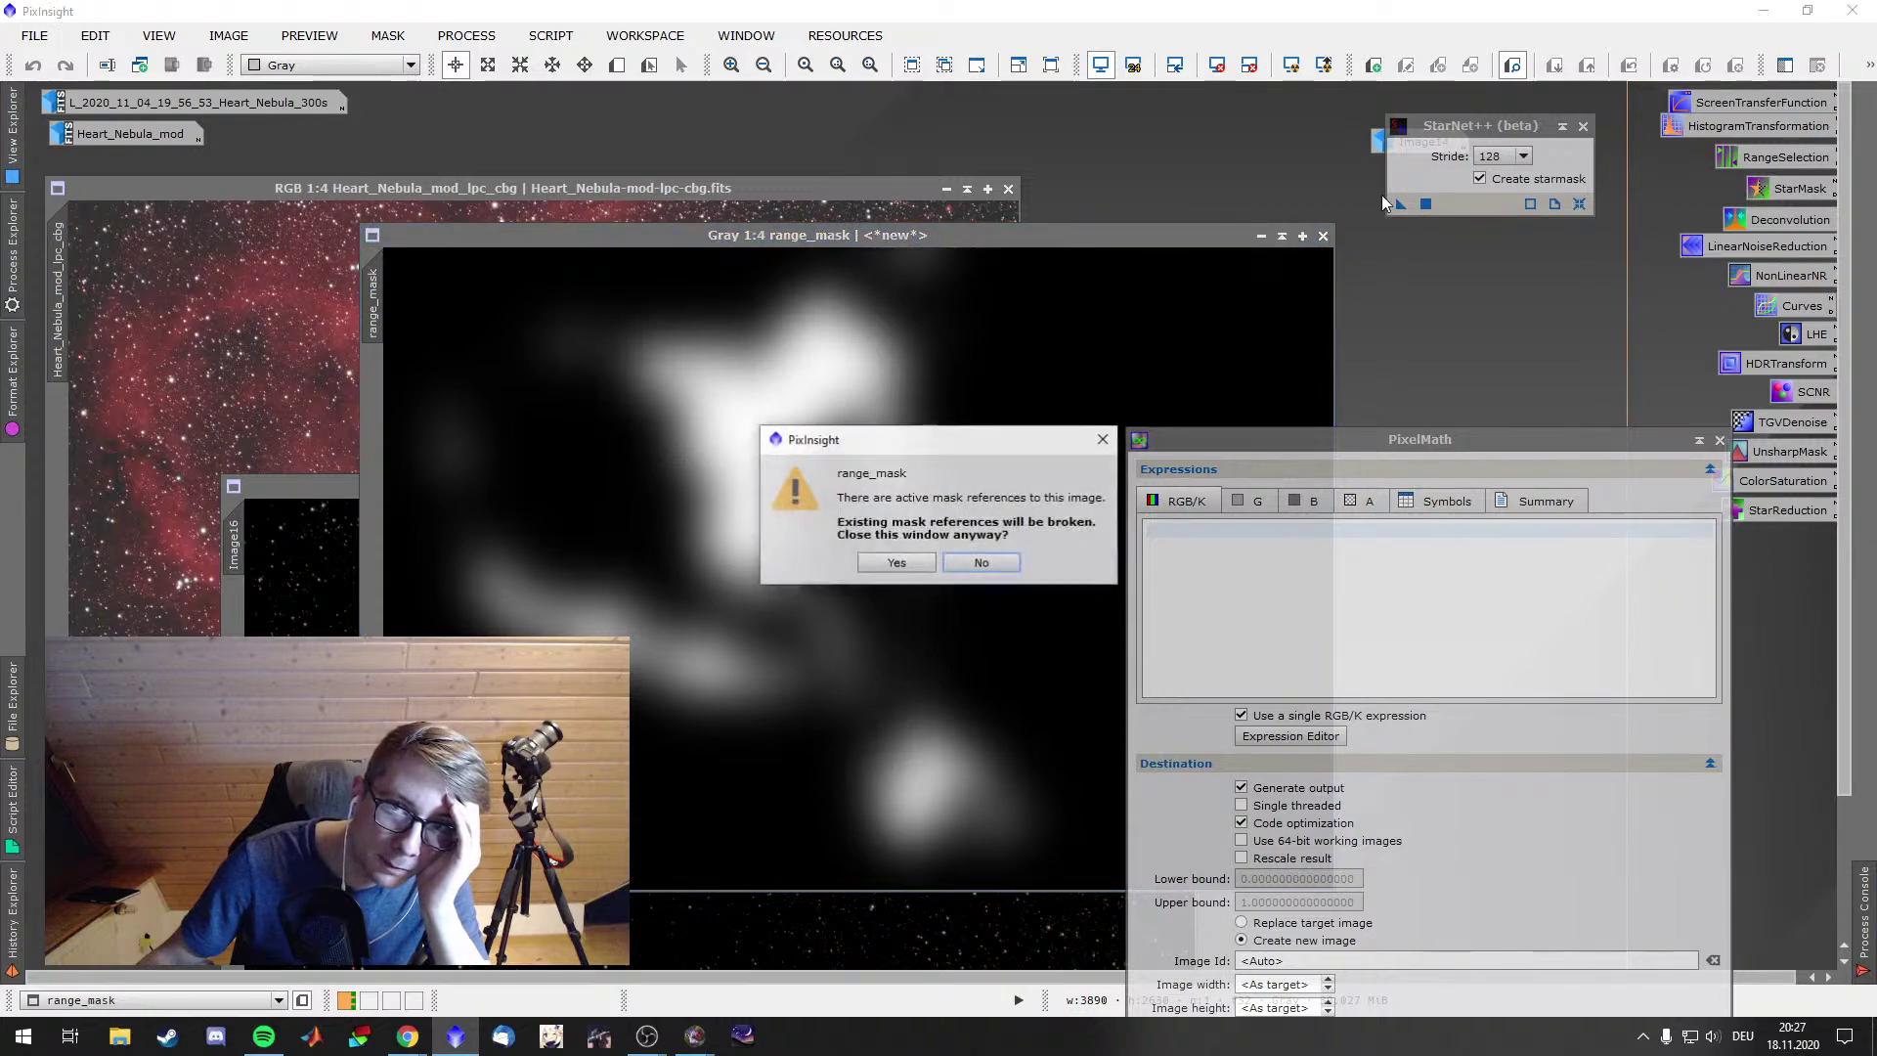
{"action": "key", "text": "Left"}
{"action": "key", "text": "Return"}
Close PixelMath and move the Image16 window back up over the Heart Nebula image's right part
{"action": "left_click", "coordinate": [1720, 440]}
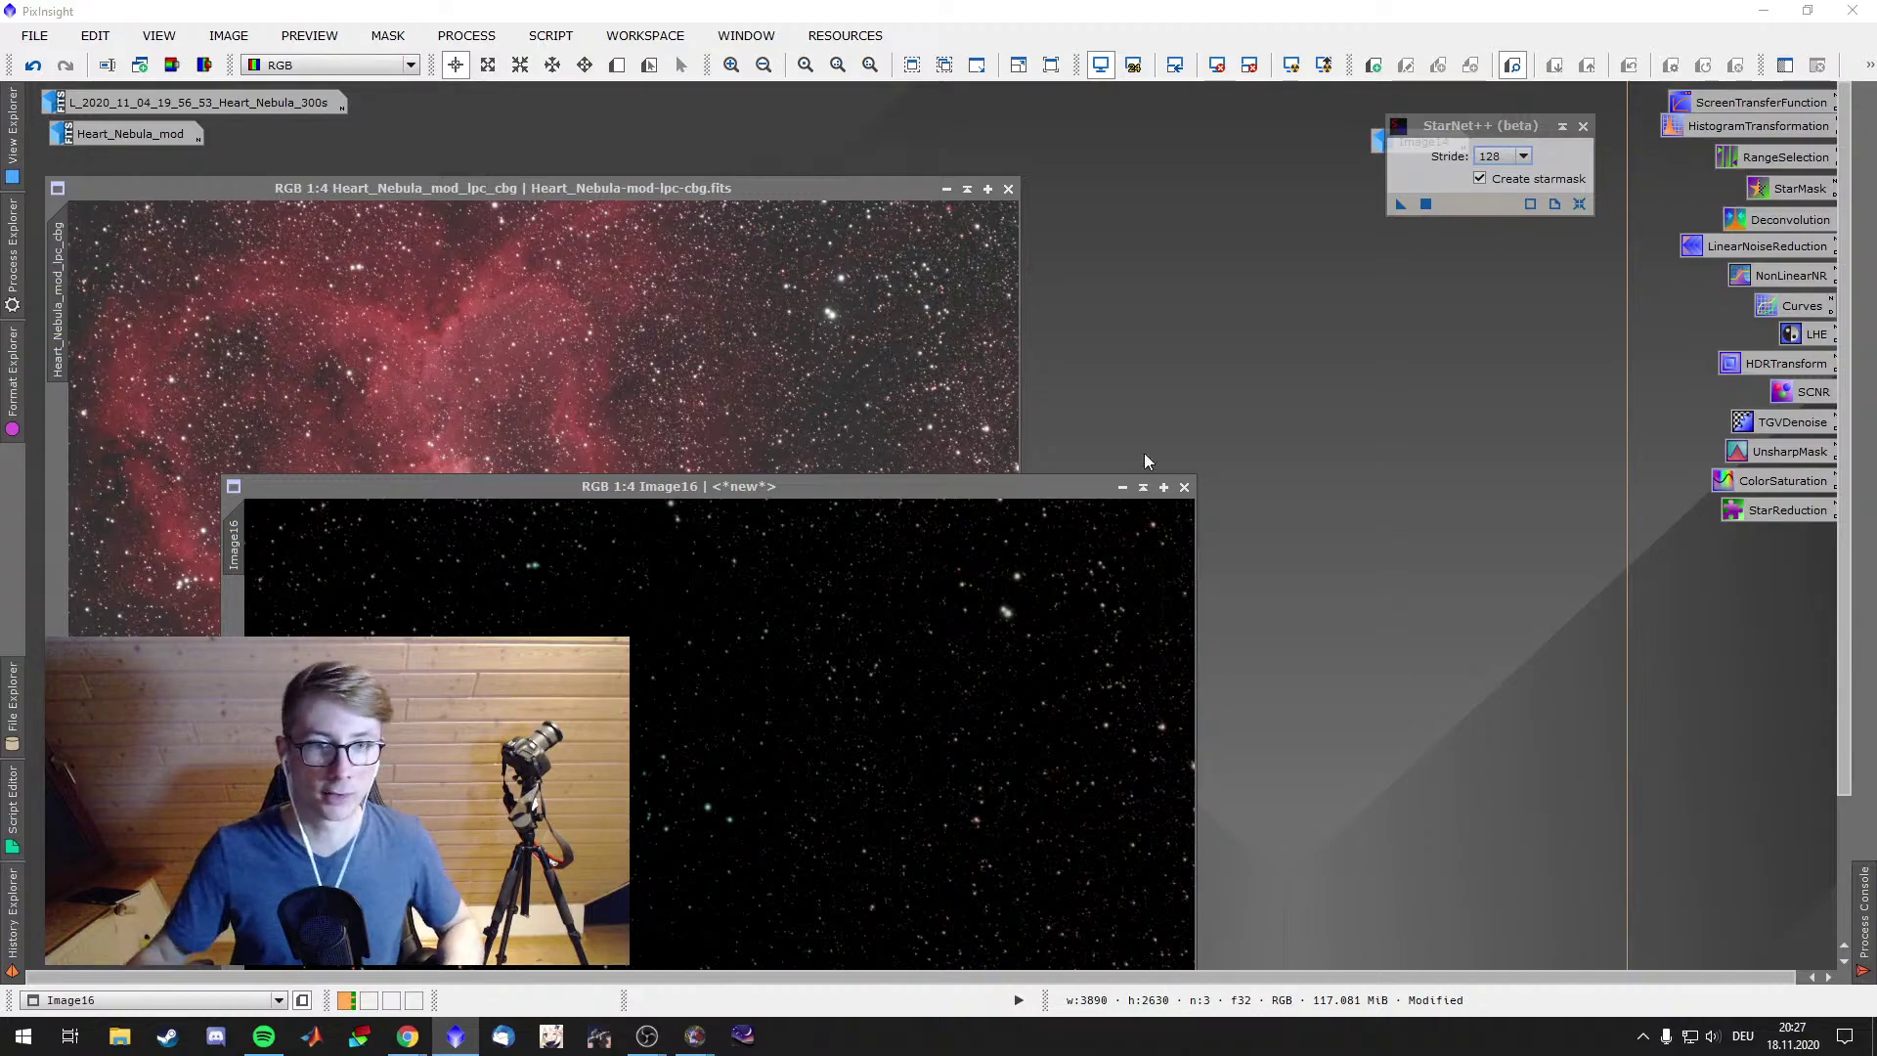
{"action": "left_click_drag", "start_coordinate": [906, 485], "coordinate": [1293, 187]}
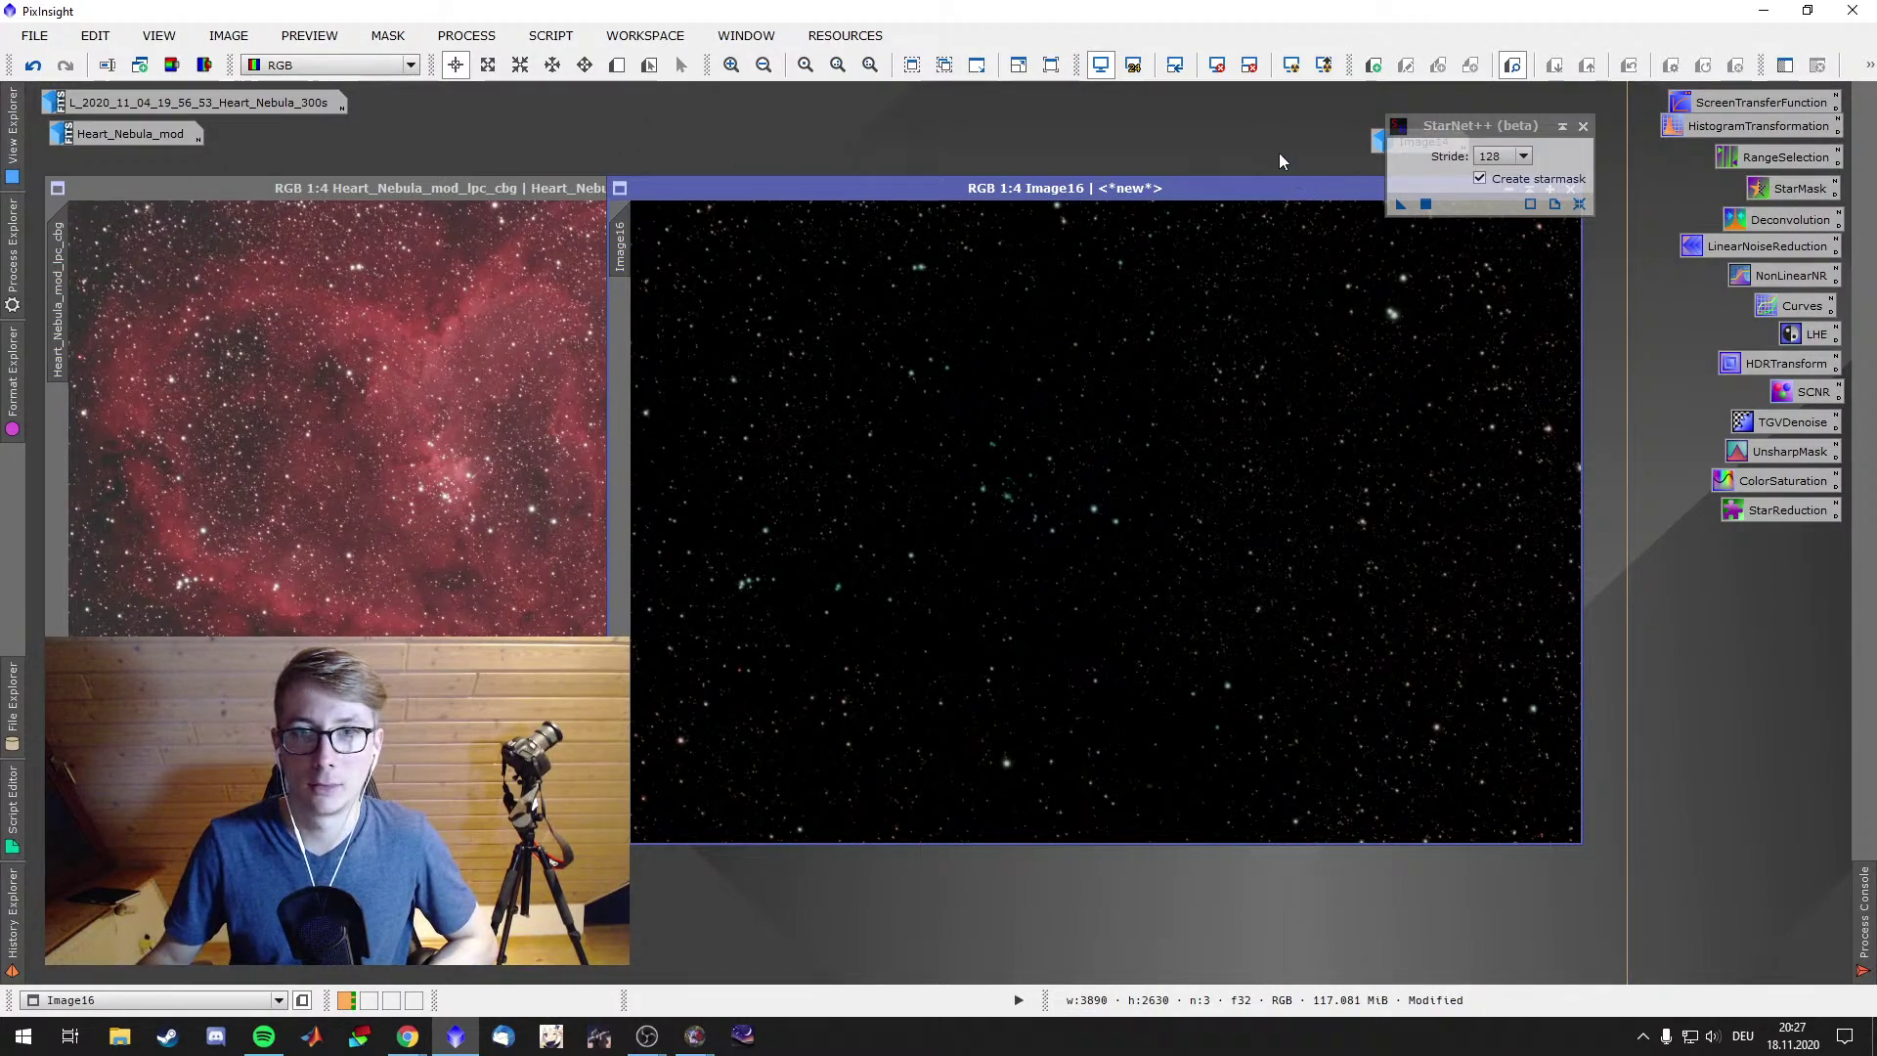
Start loading a project and browse to F:\Deep Sky Astrofotografie\2020\Heart Nebula\Previous Edits
{"action": "right_click", "coordinate": [1190, 139]}
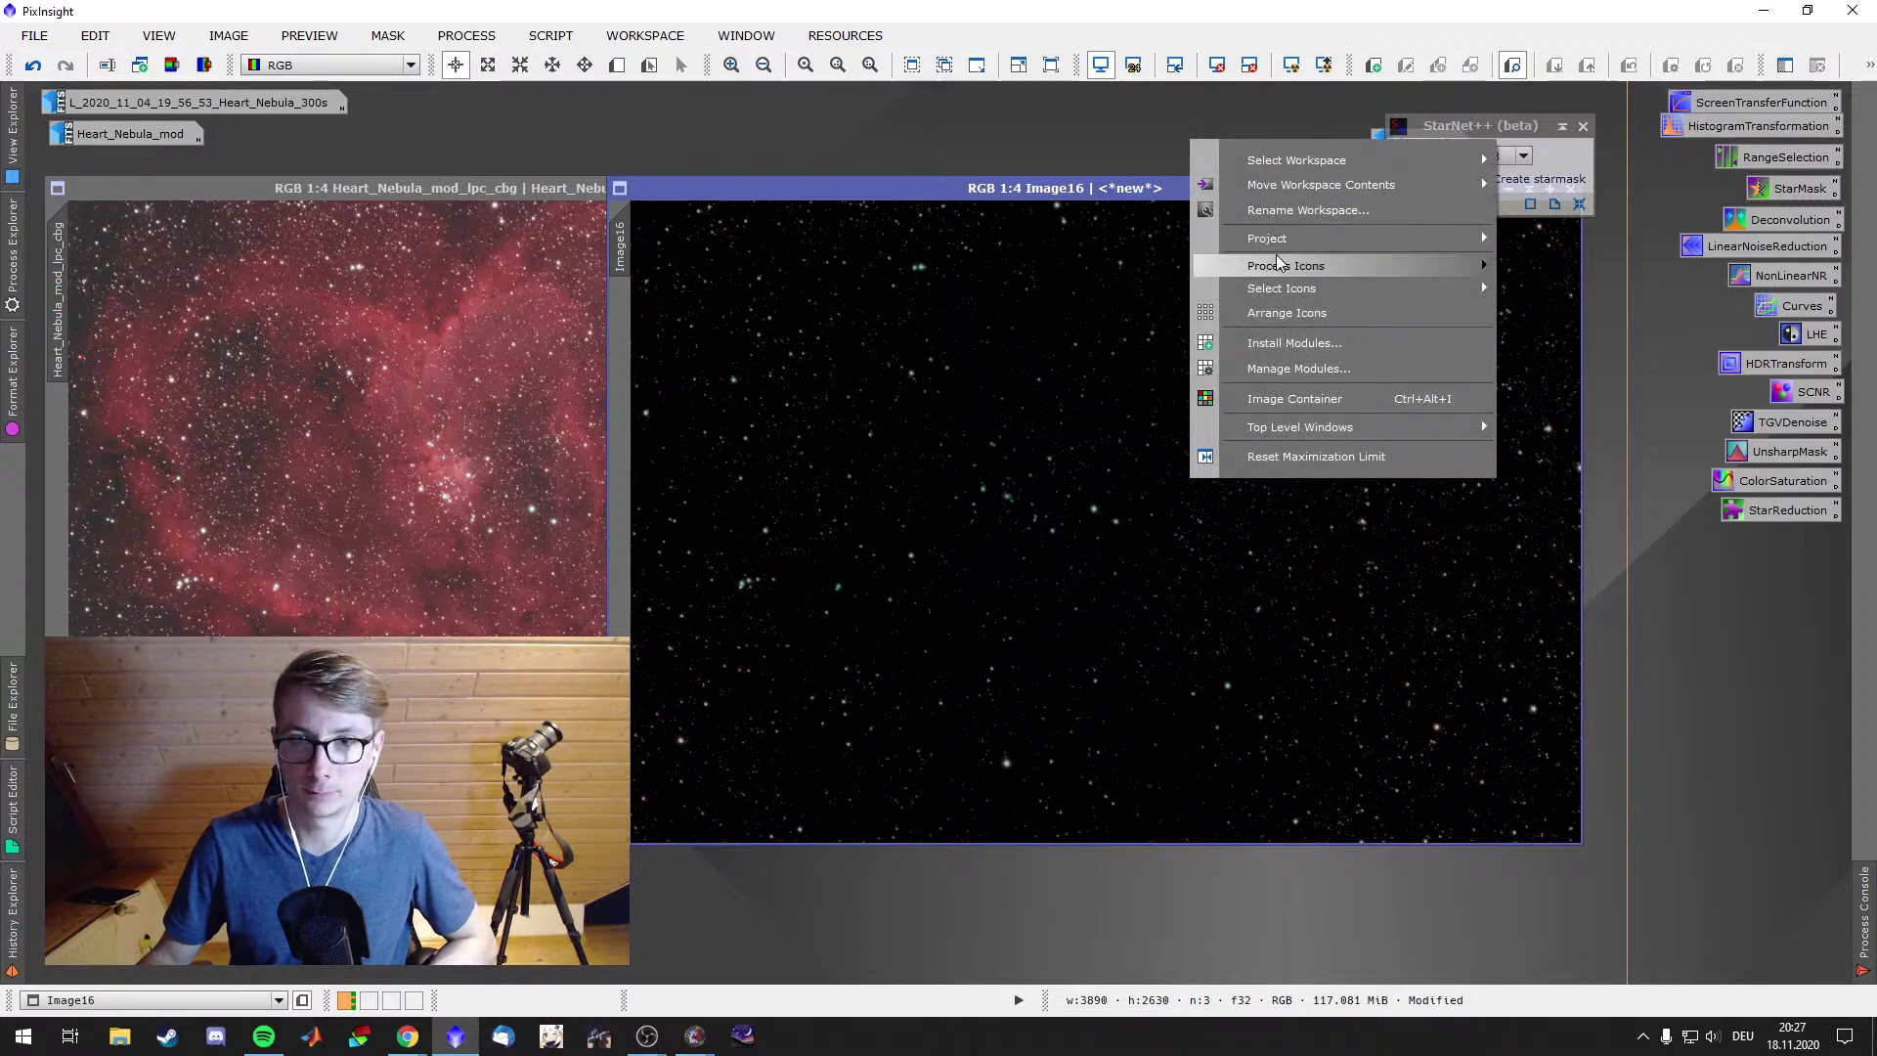
{"action": "mouse_move", "coordinate": [1354, 239]}
{"action": "left_click", "coordinate": [1545, 239]}
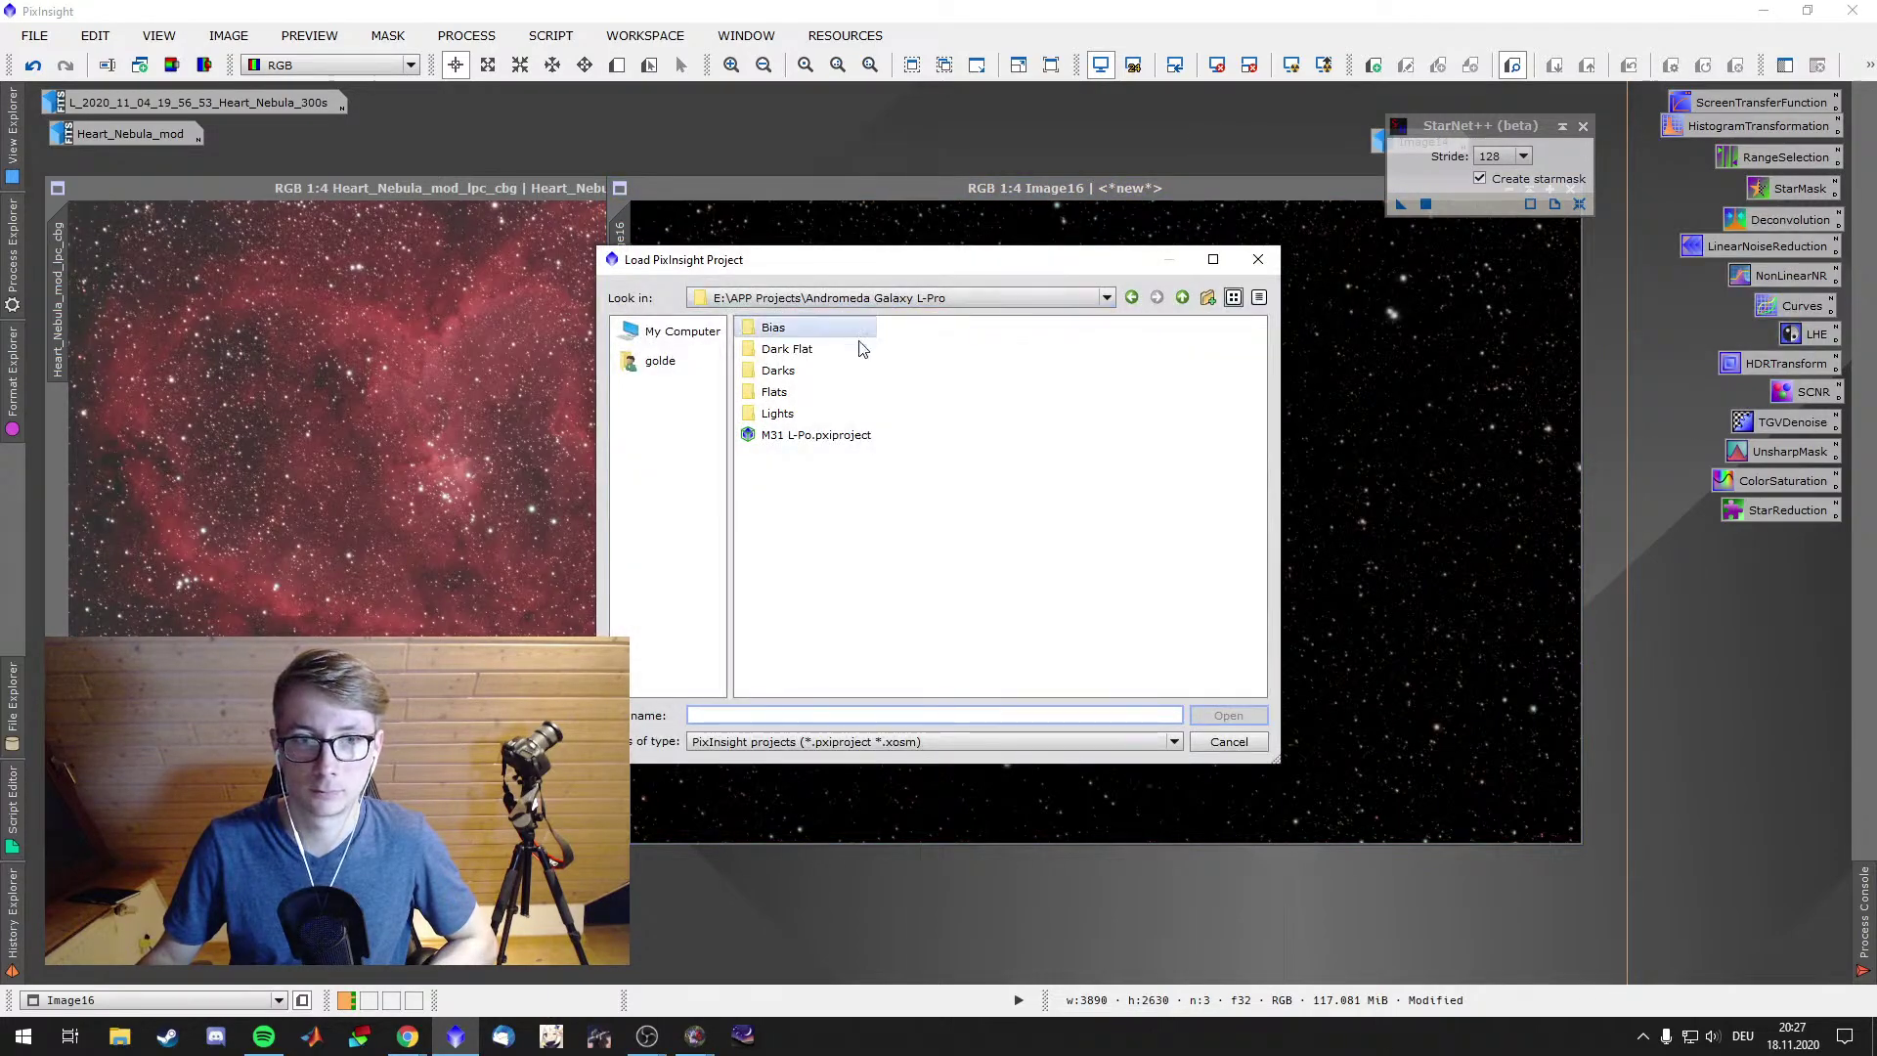
{"action": "left_click", "coordinate": [1132, 298]}
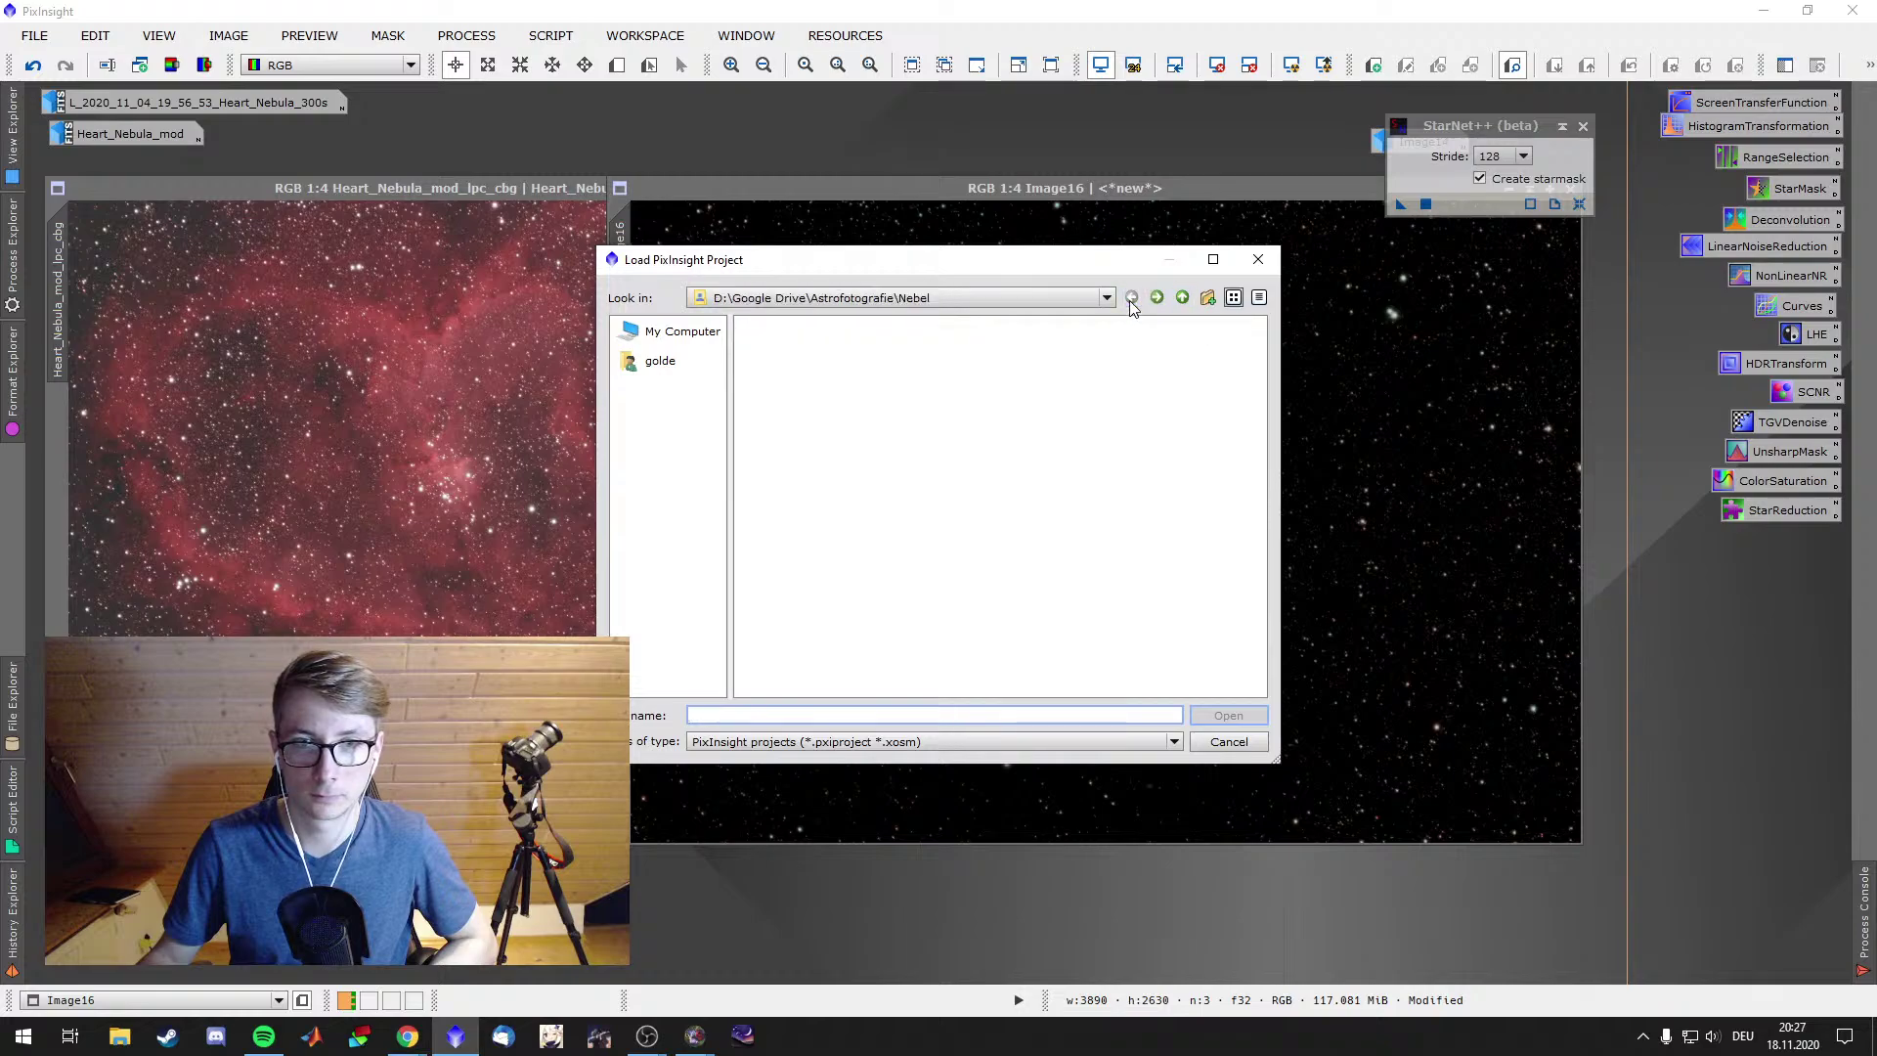
{"action": "left_click", "coordinate": [675, 333]}
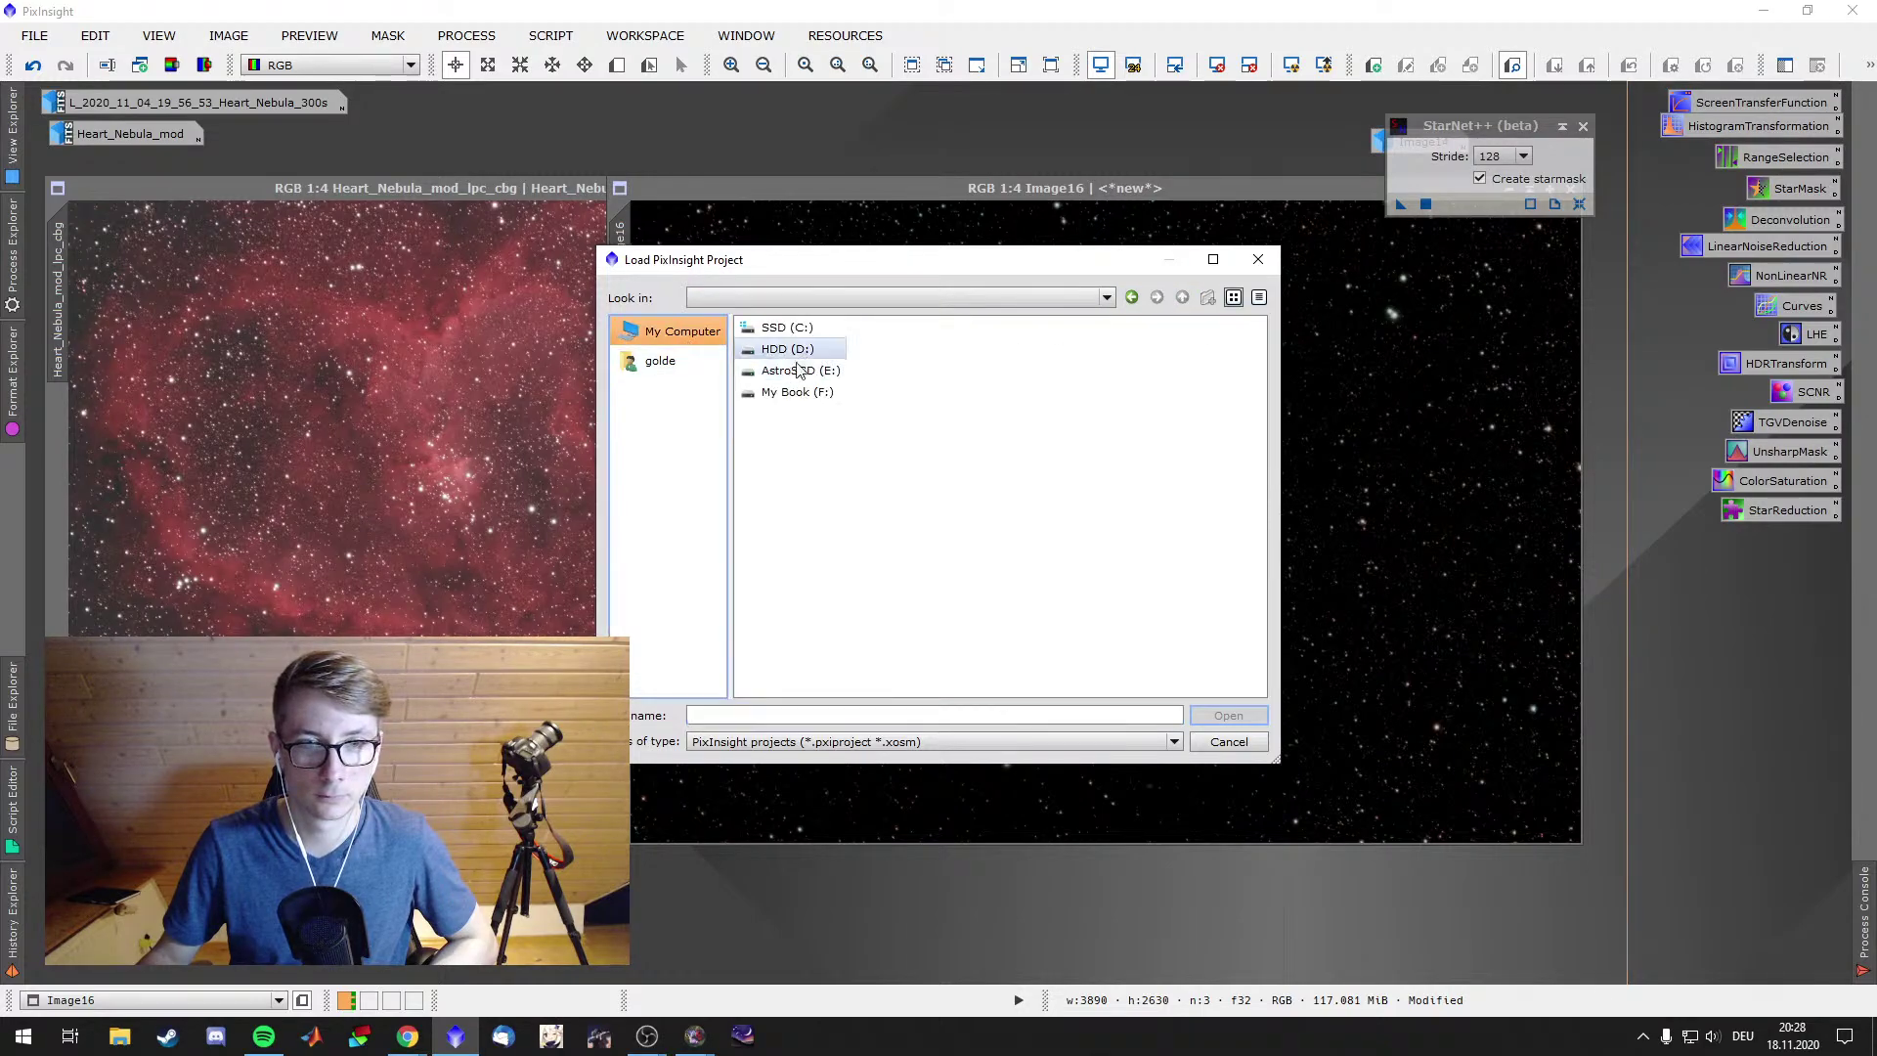
{"action": "double_click", "coordinate": [787, 392]}
{"action": "double_click", "coordinate": [782, 349]}
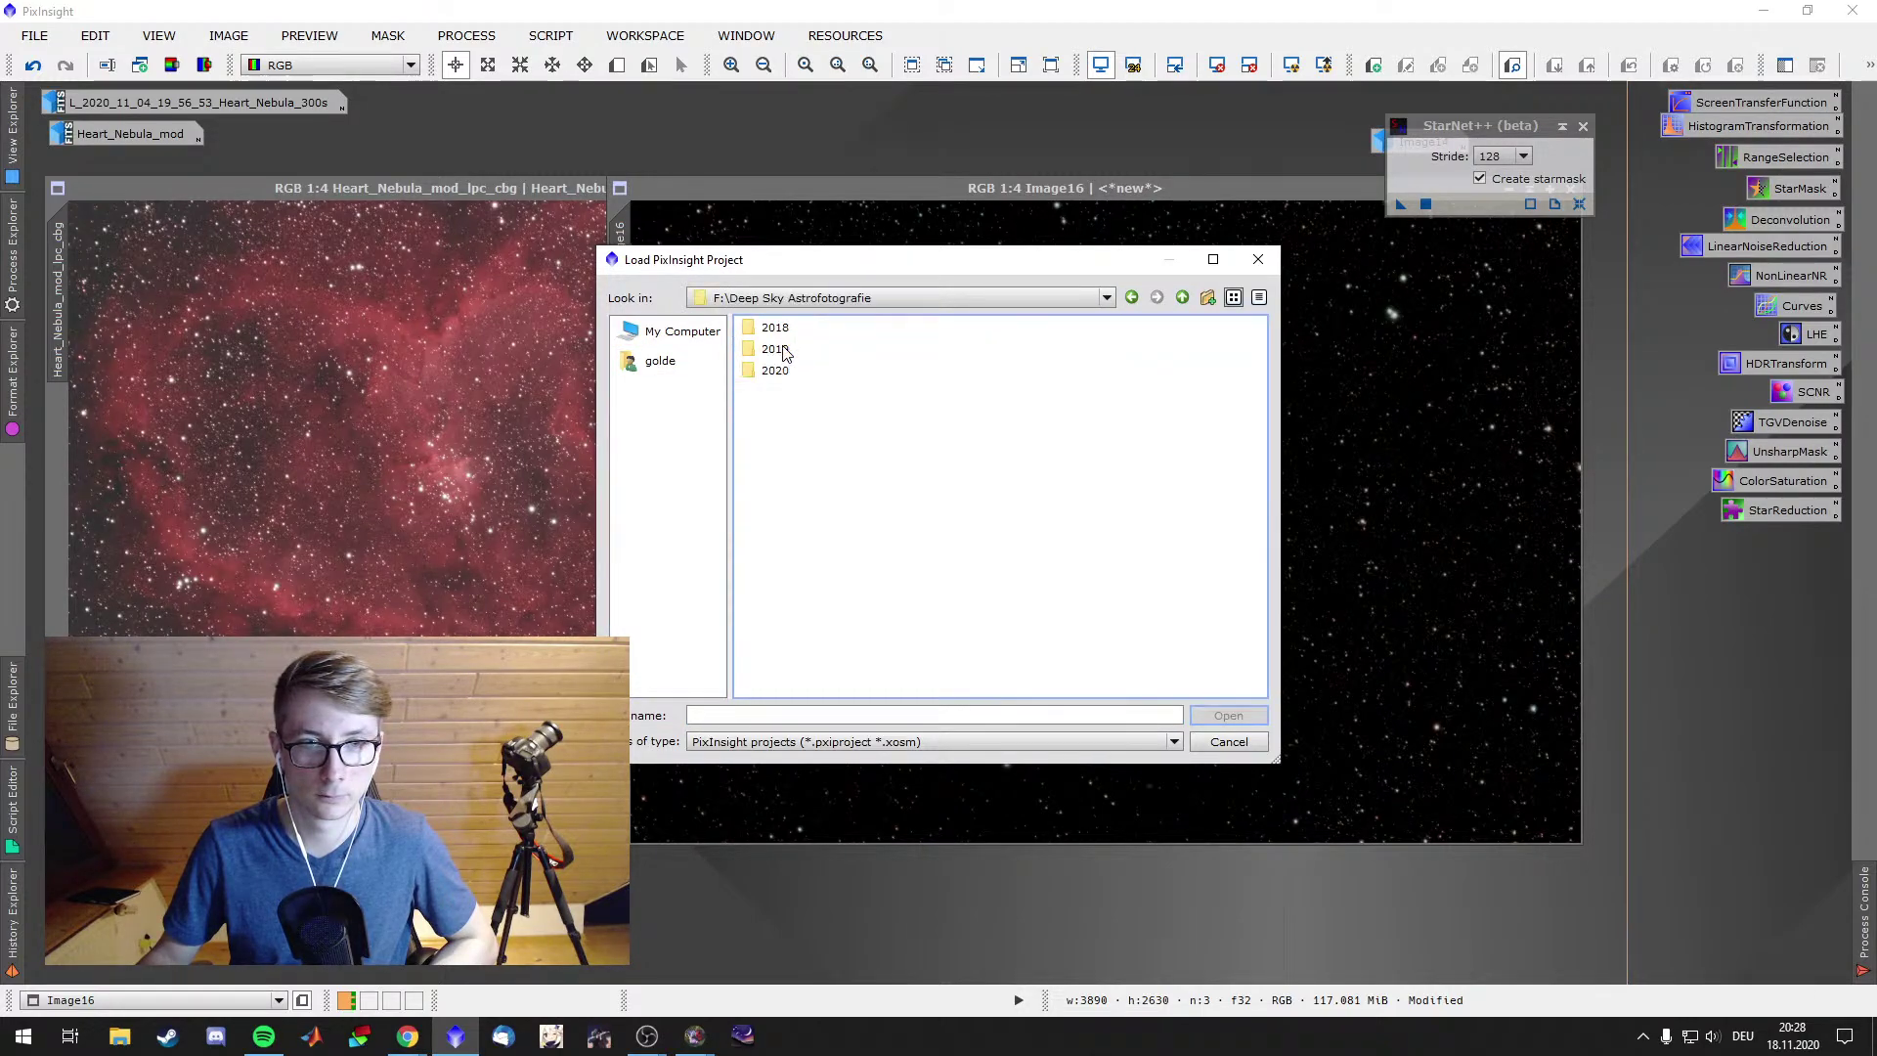
{"action": "left_click", "coordinate": [779, 376]}
{"action": "double_click", "coordinate": [780, 376]}
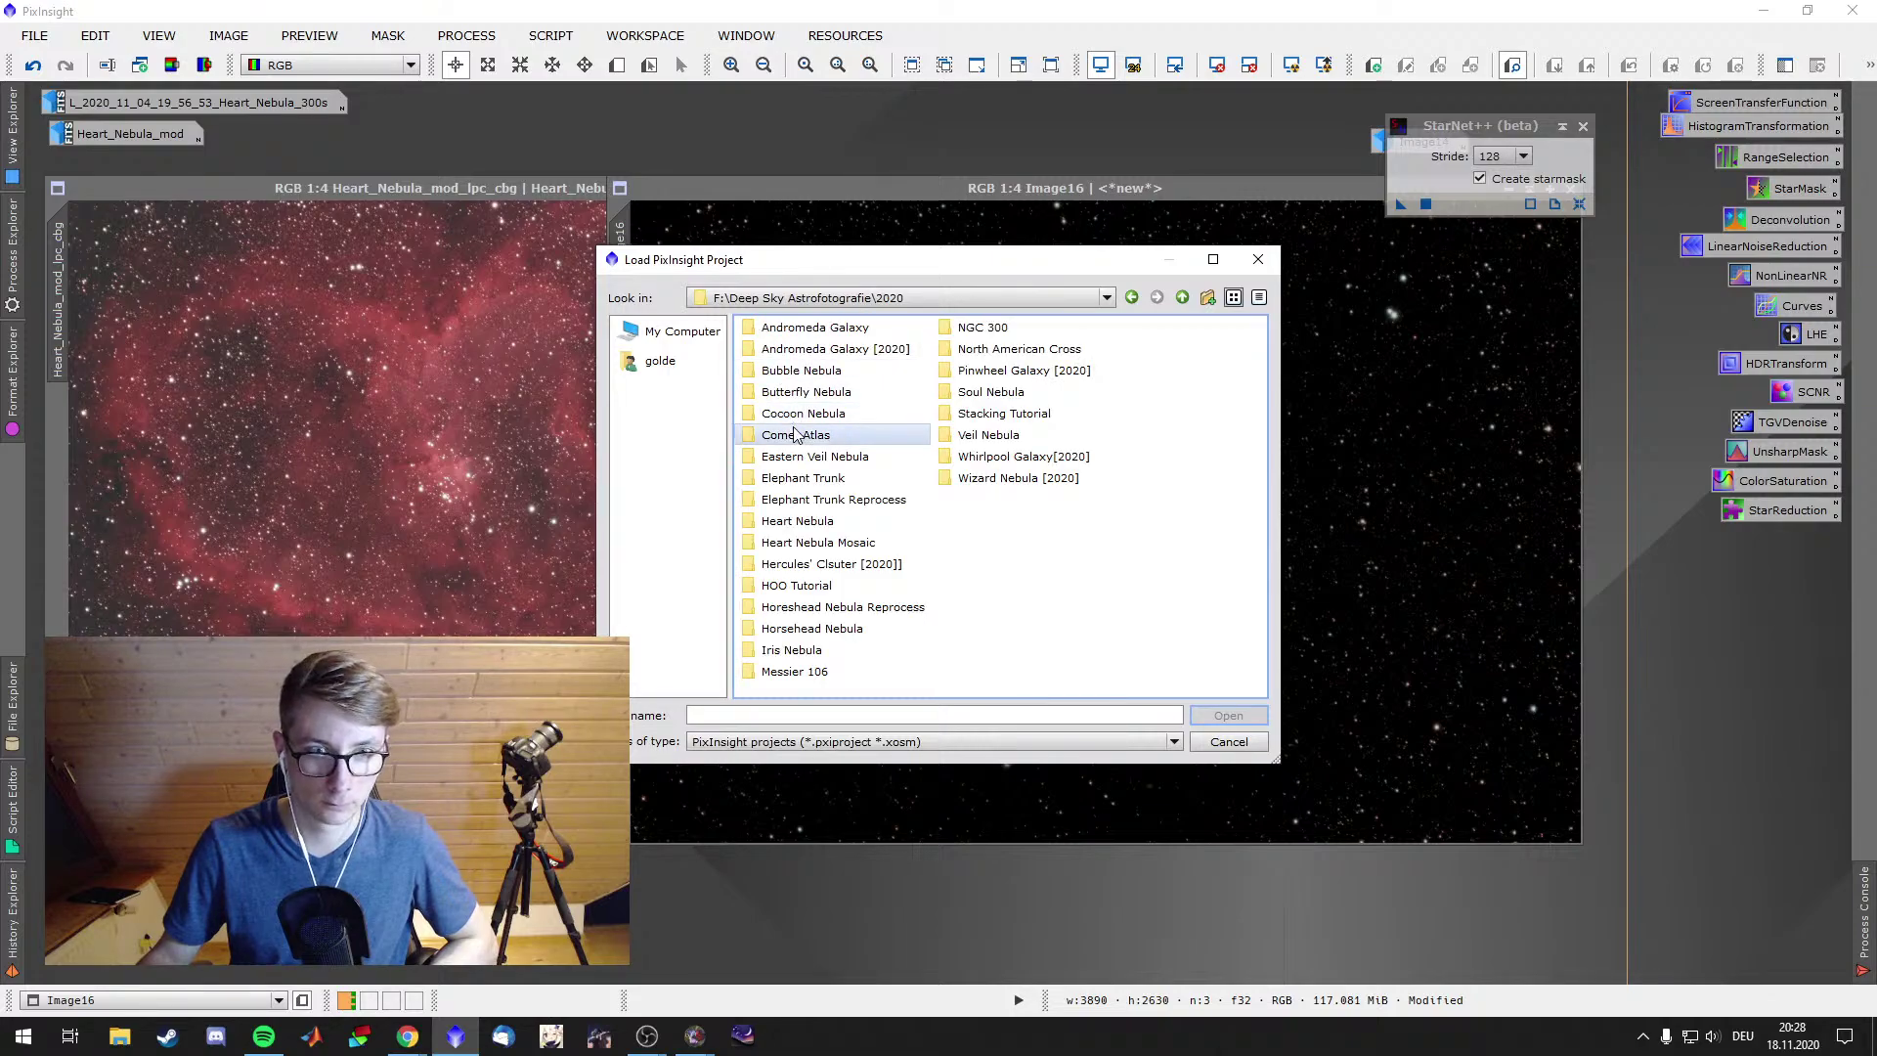
{"action": "double_click", "coordinate": [794, 521]}
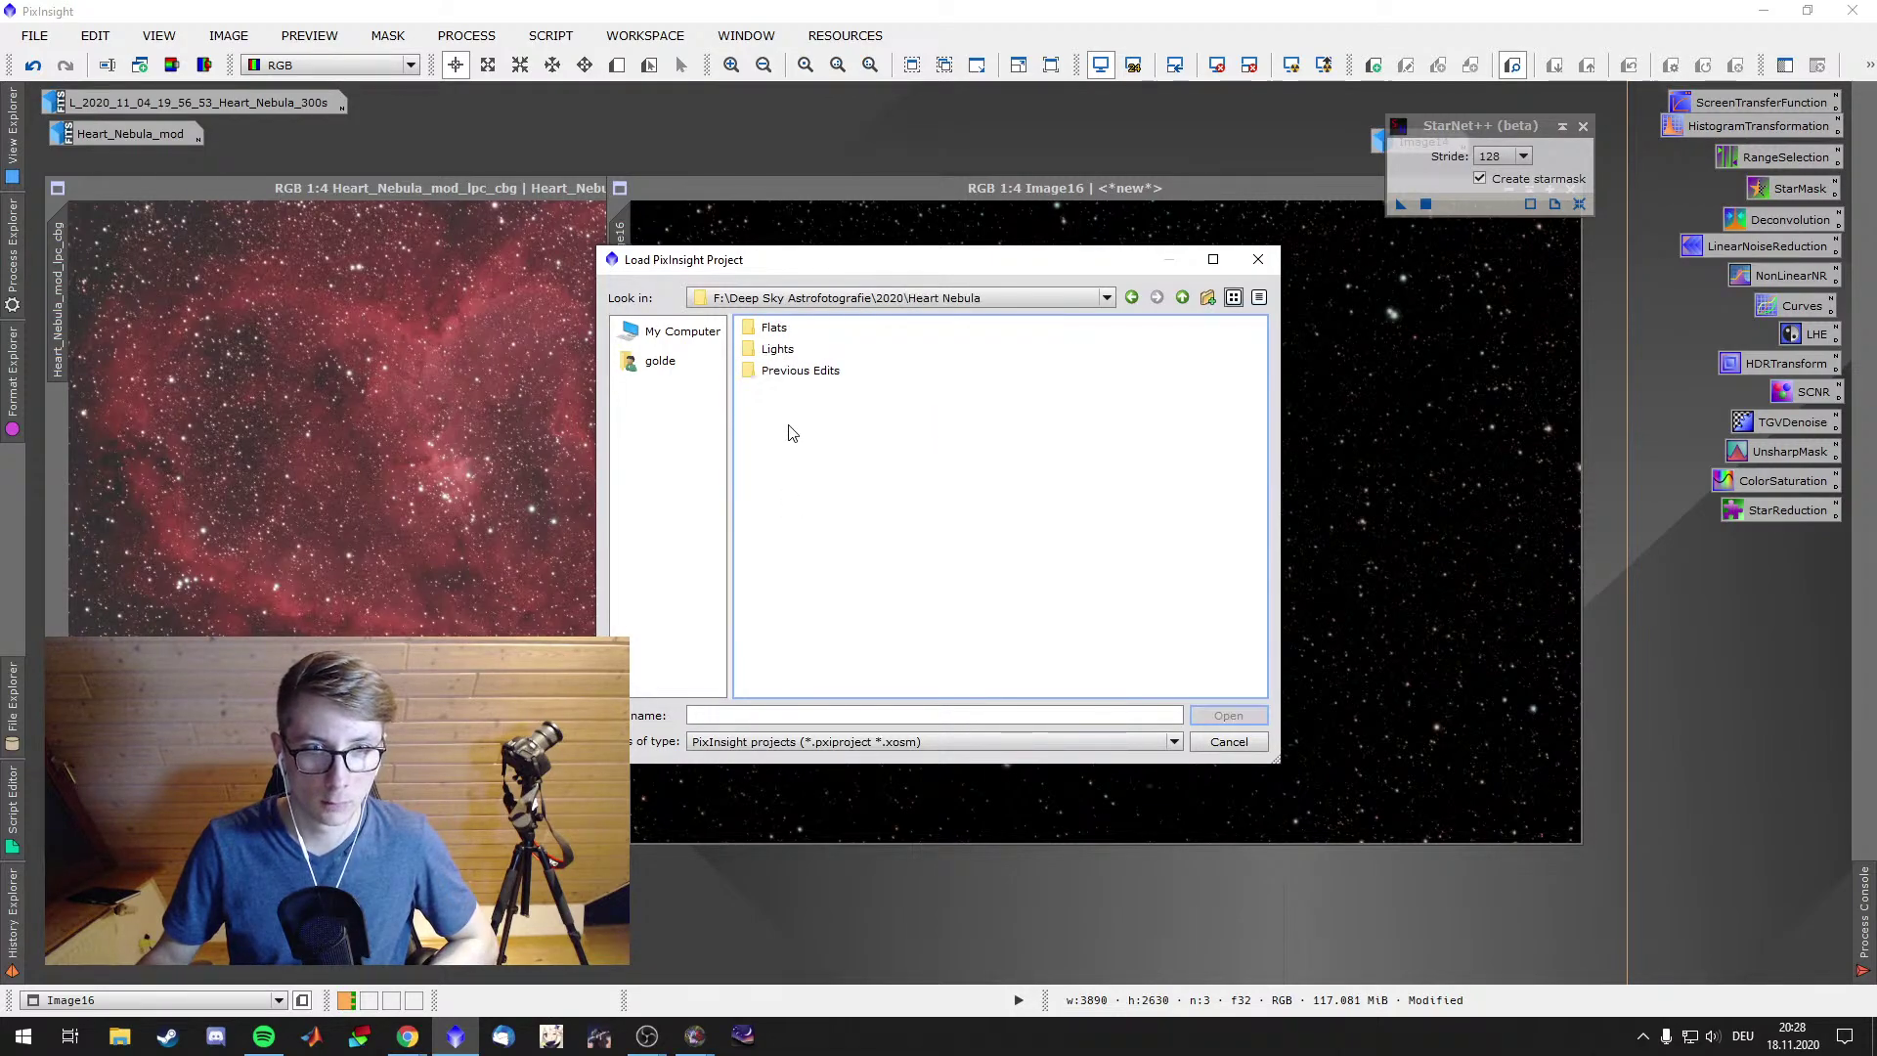
{"action": "double_click", "coordinate": [779, 369]}
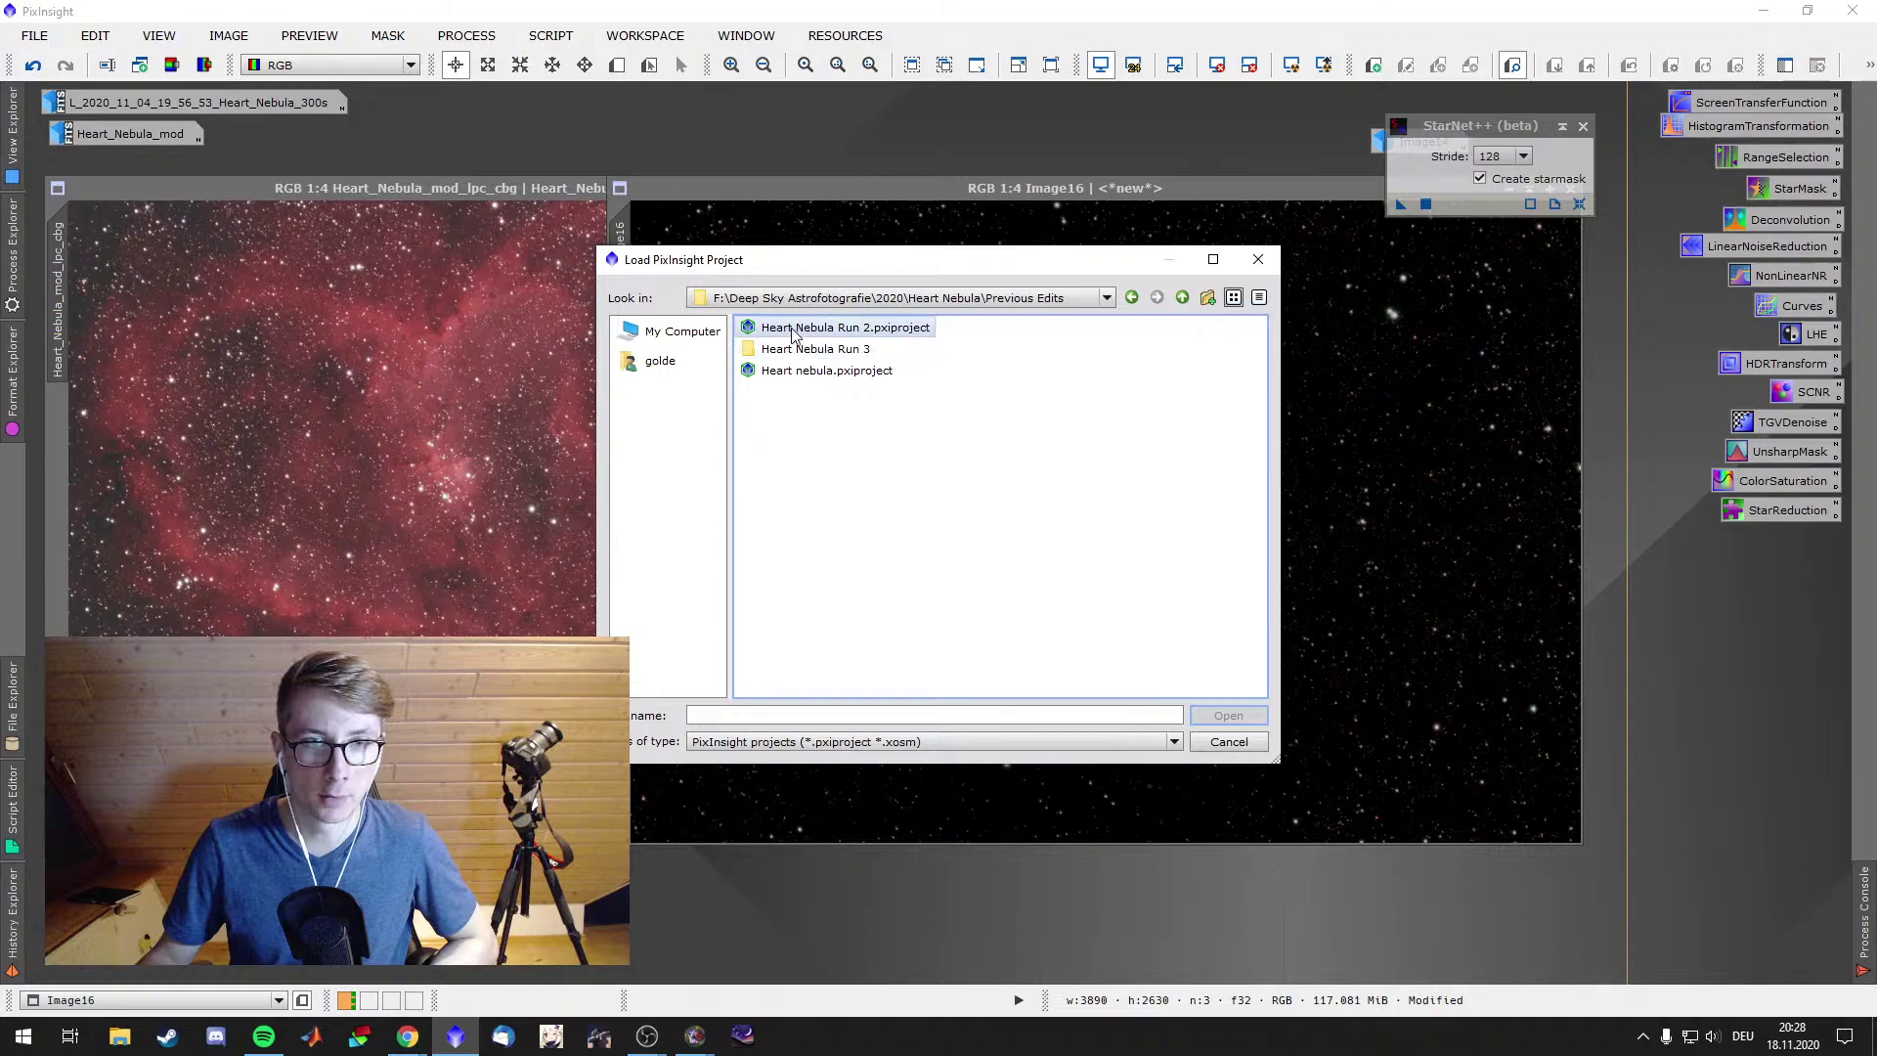
Load Heart Nebula Run 2.pxiproject, closing the modified images without saving them
{"action": "left_click", "coordinate": [794, 333]}
{"action": "left_click", "coordinate": [1217, 715]}
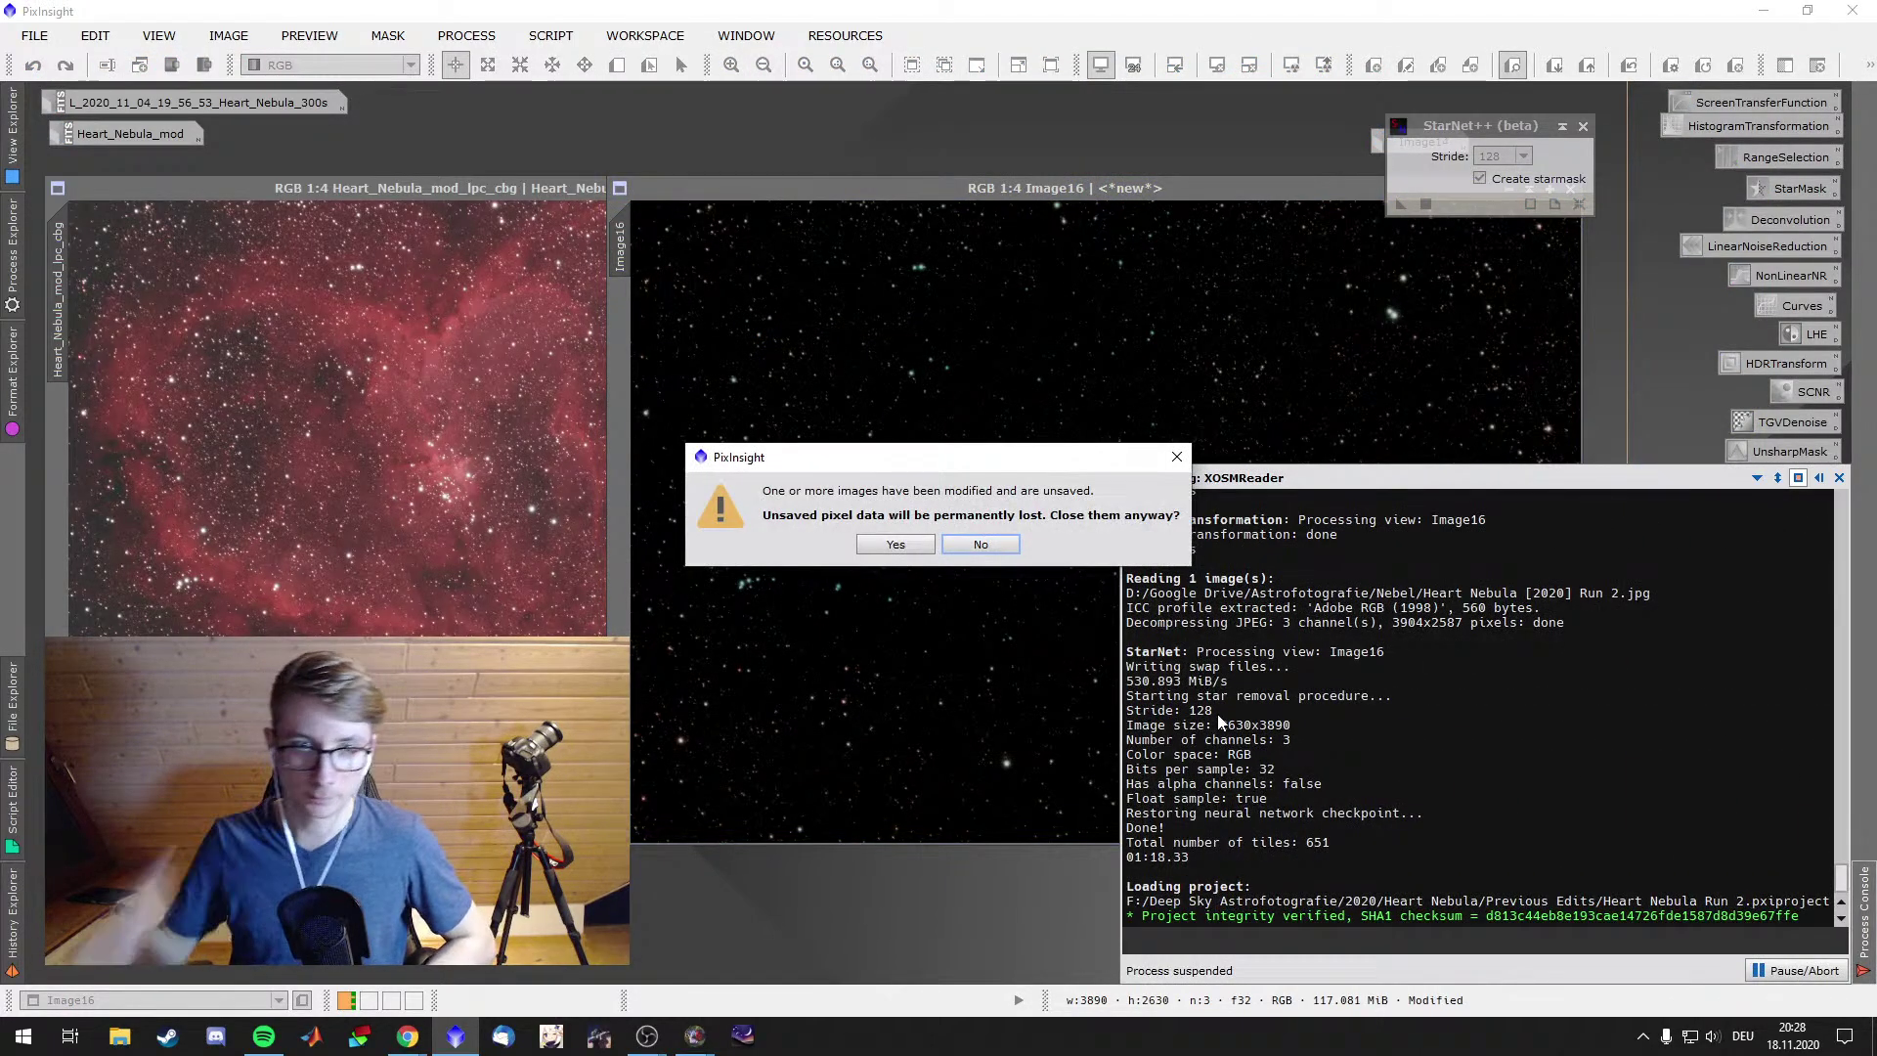
{"action": "left_click", "coordinate": [888, 542]}
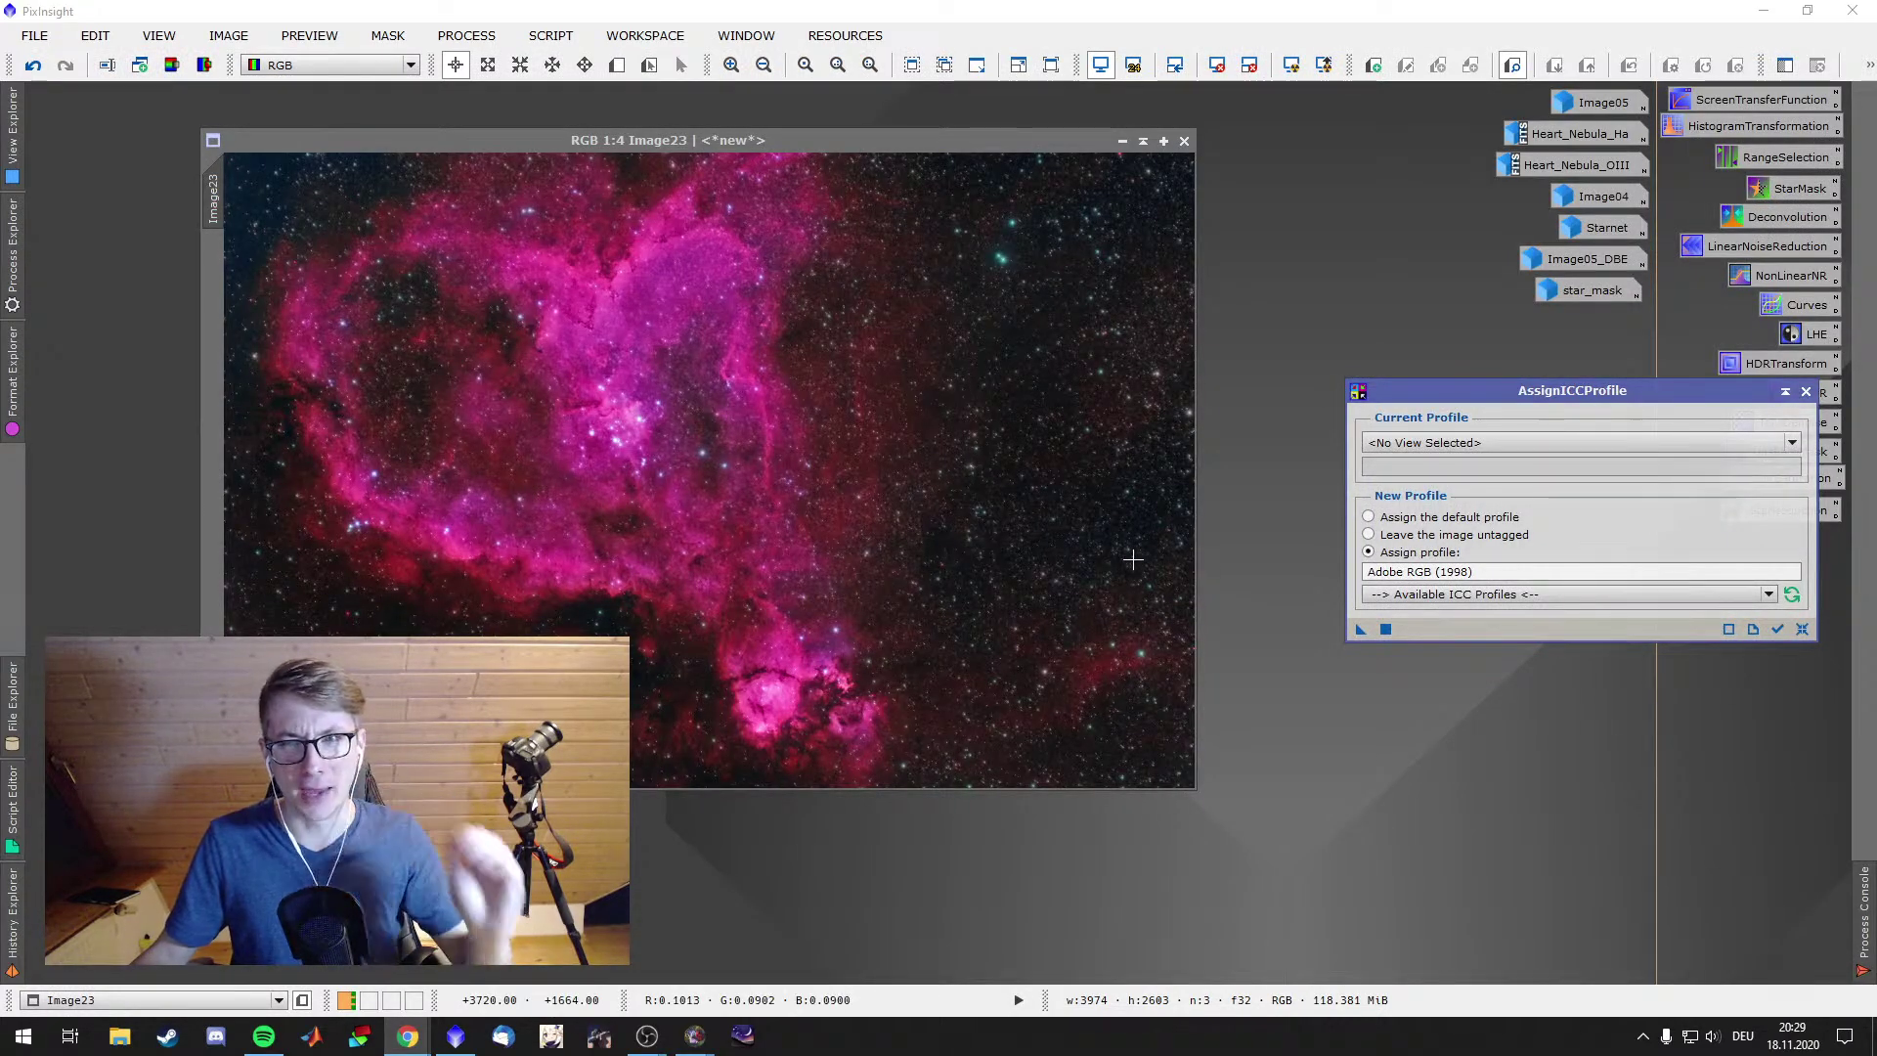
Load Heart nebula.pxiproject from the same Previous Edits folder
{"action": "right_click", "coordinate": [1318, 215]}
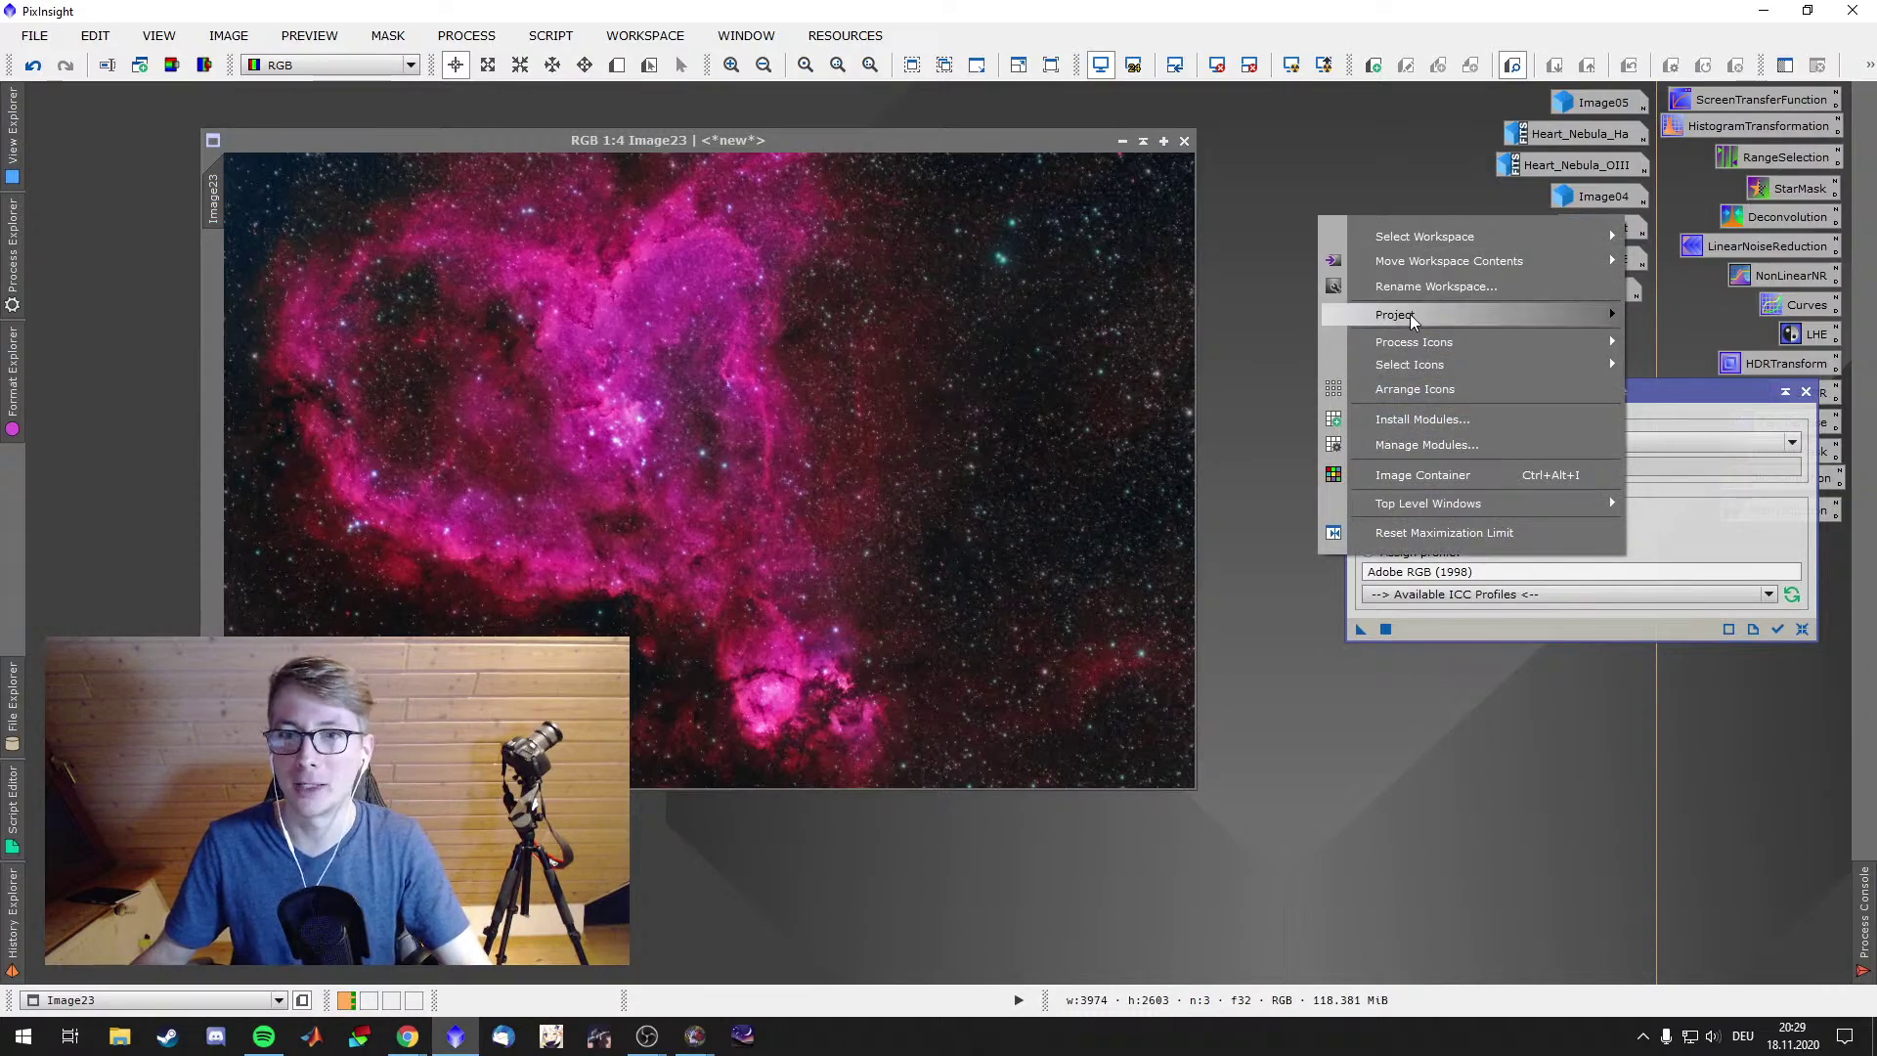
{"action": "mouse_move", "coordinate": [1384, 315]}
{"action": "left_click", "coordinate": [1115, 316]}
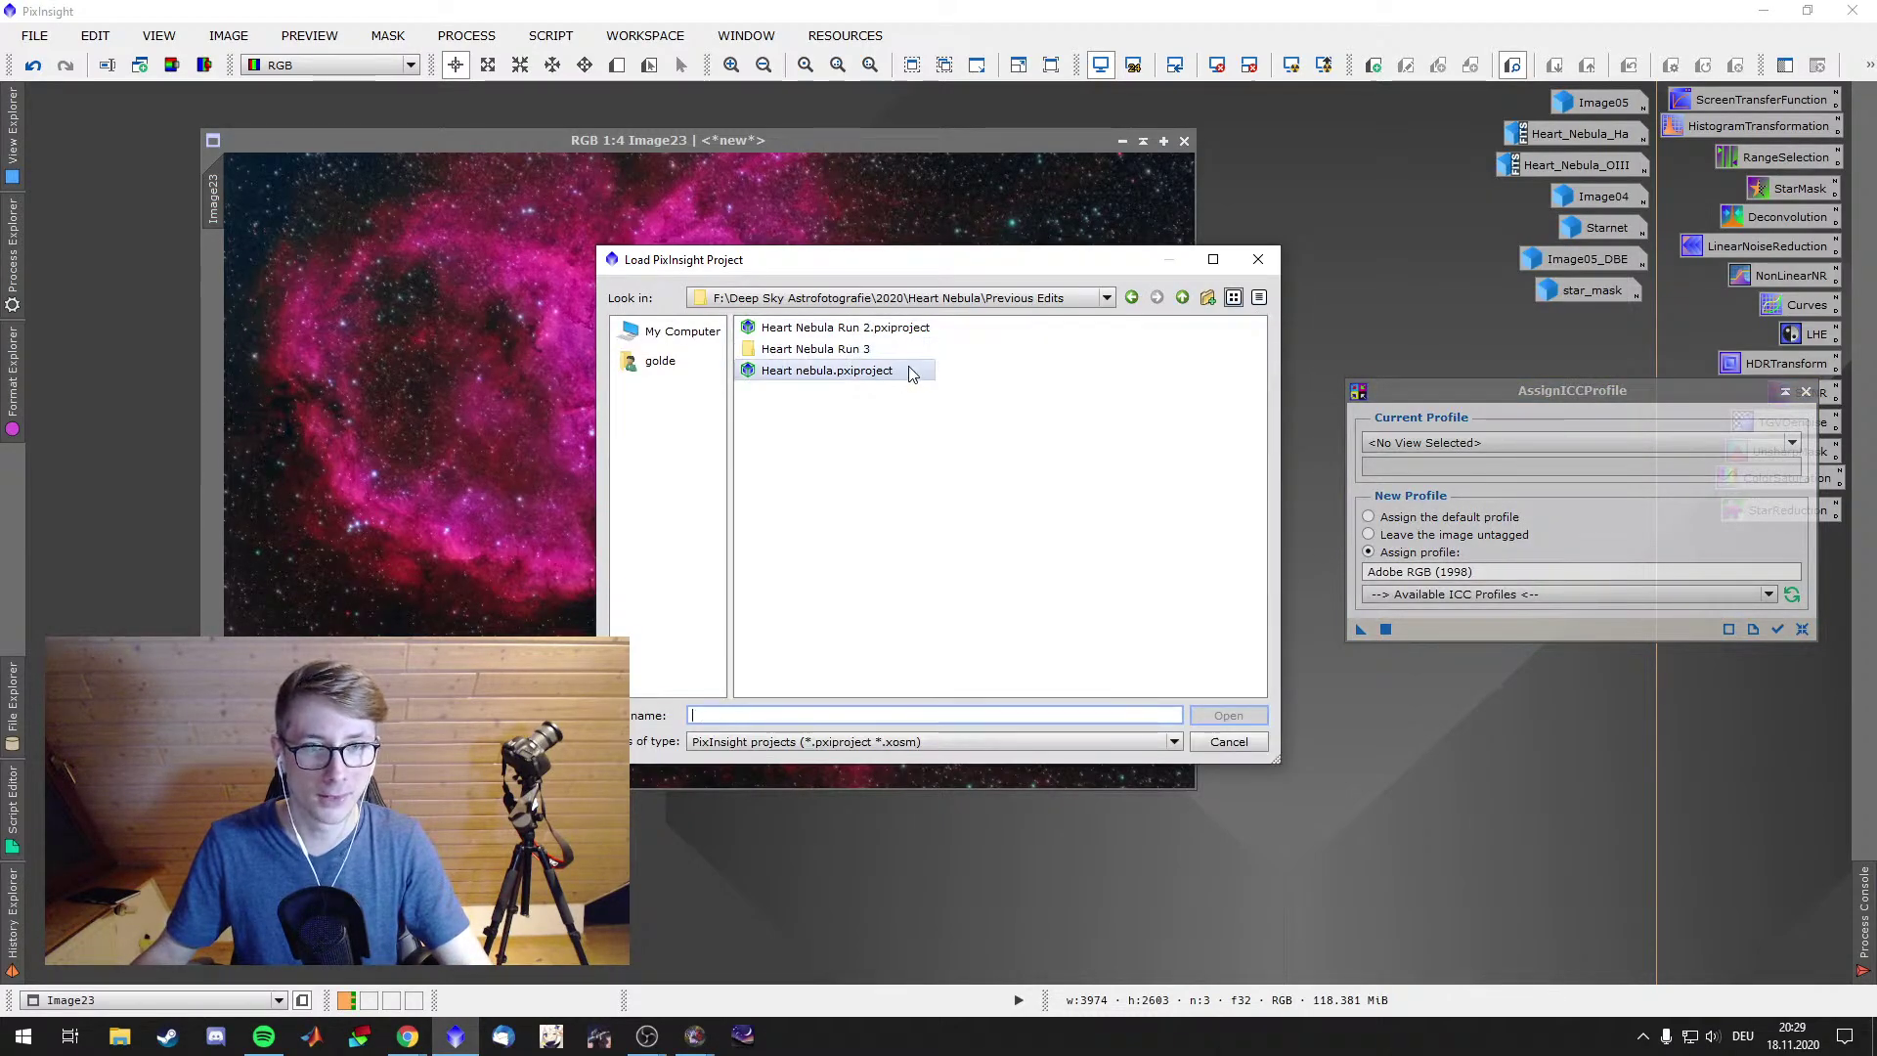
{"action": "left_click", "coordinate": [1256, 720]}
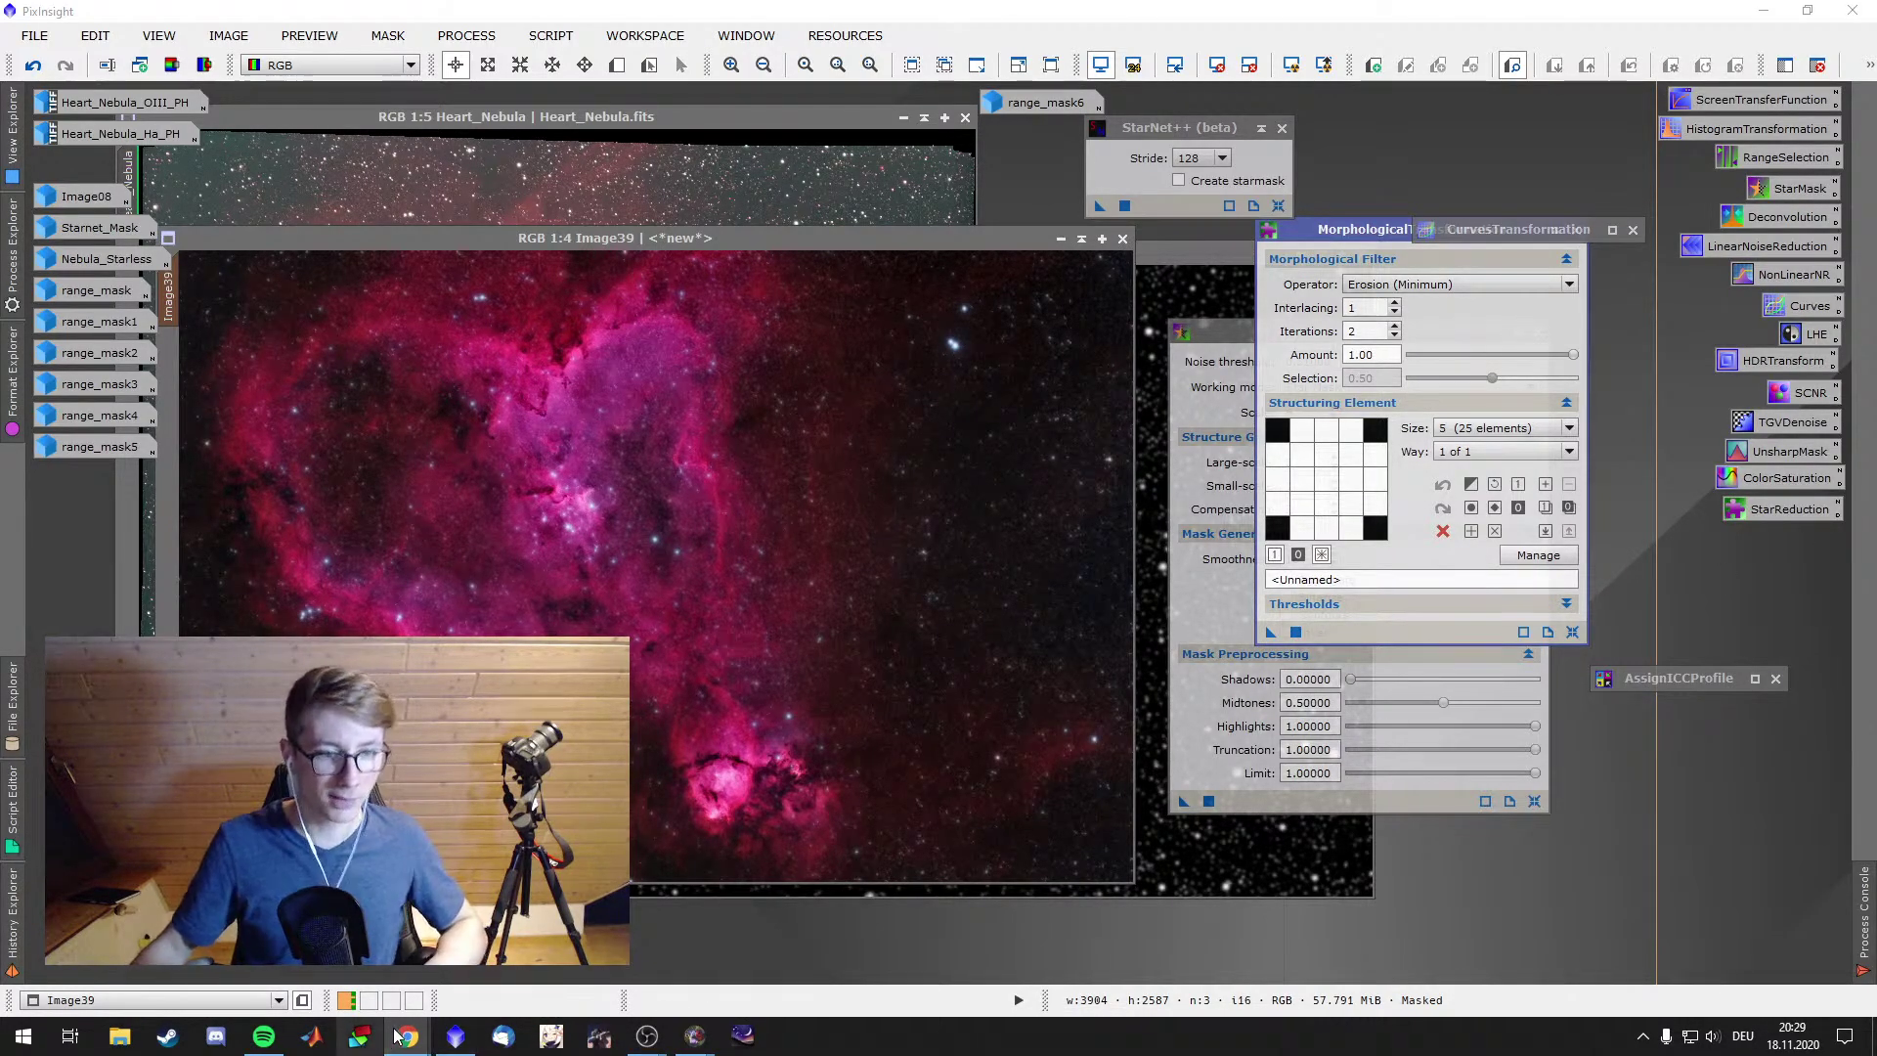
Show the Radian Triad Ultra Quad-Band Narrowband Filter page in the browser, and close its window
{"action": "mouse_move", "coordinate": [413, 1012]}
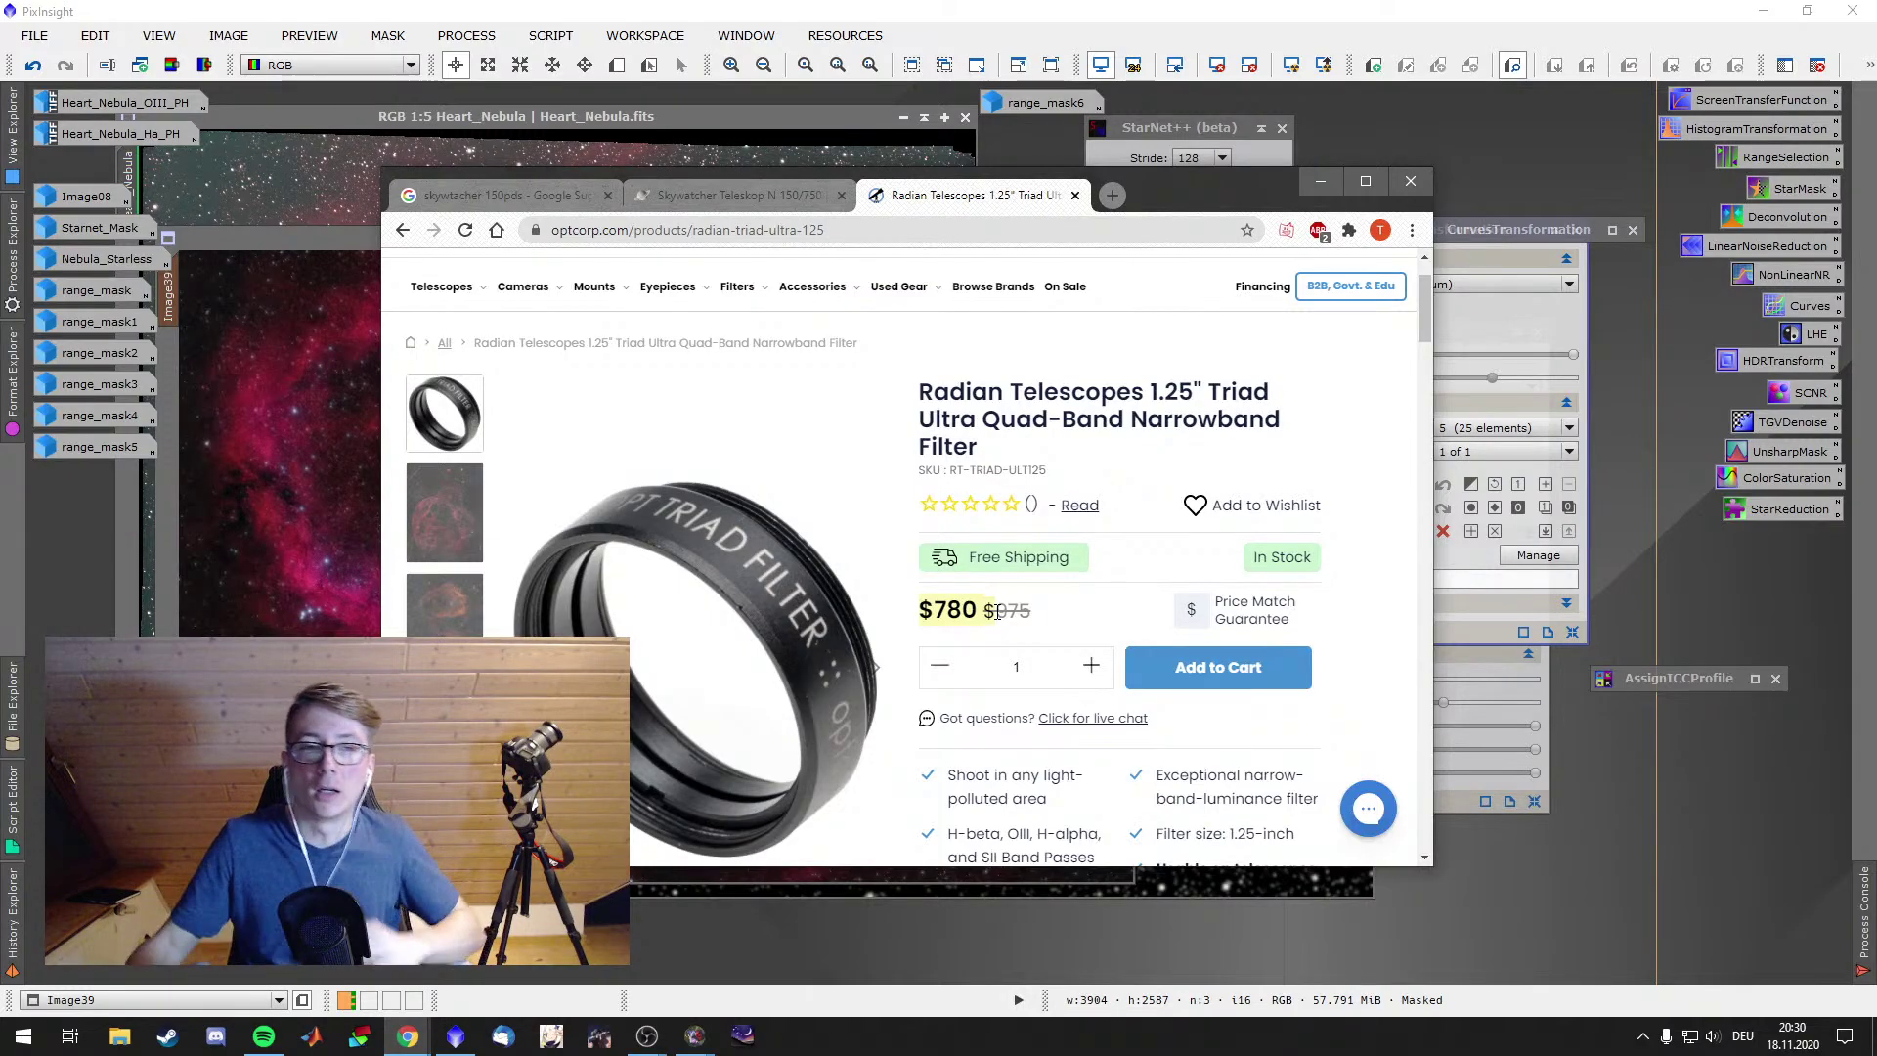
{"action": "left_click", "coordinate": [1404, 190]}
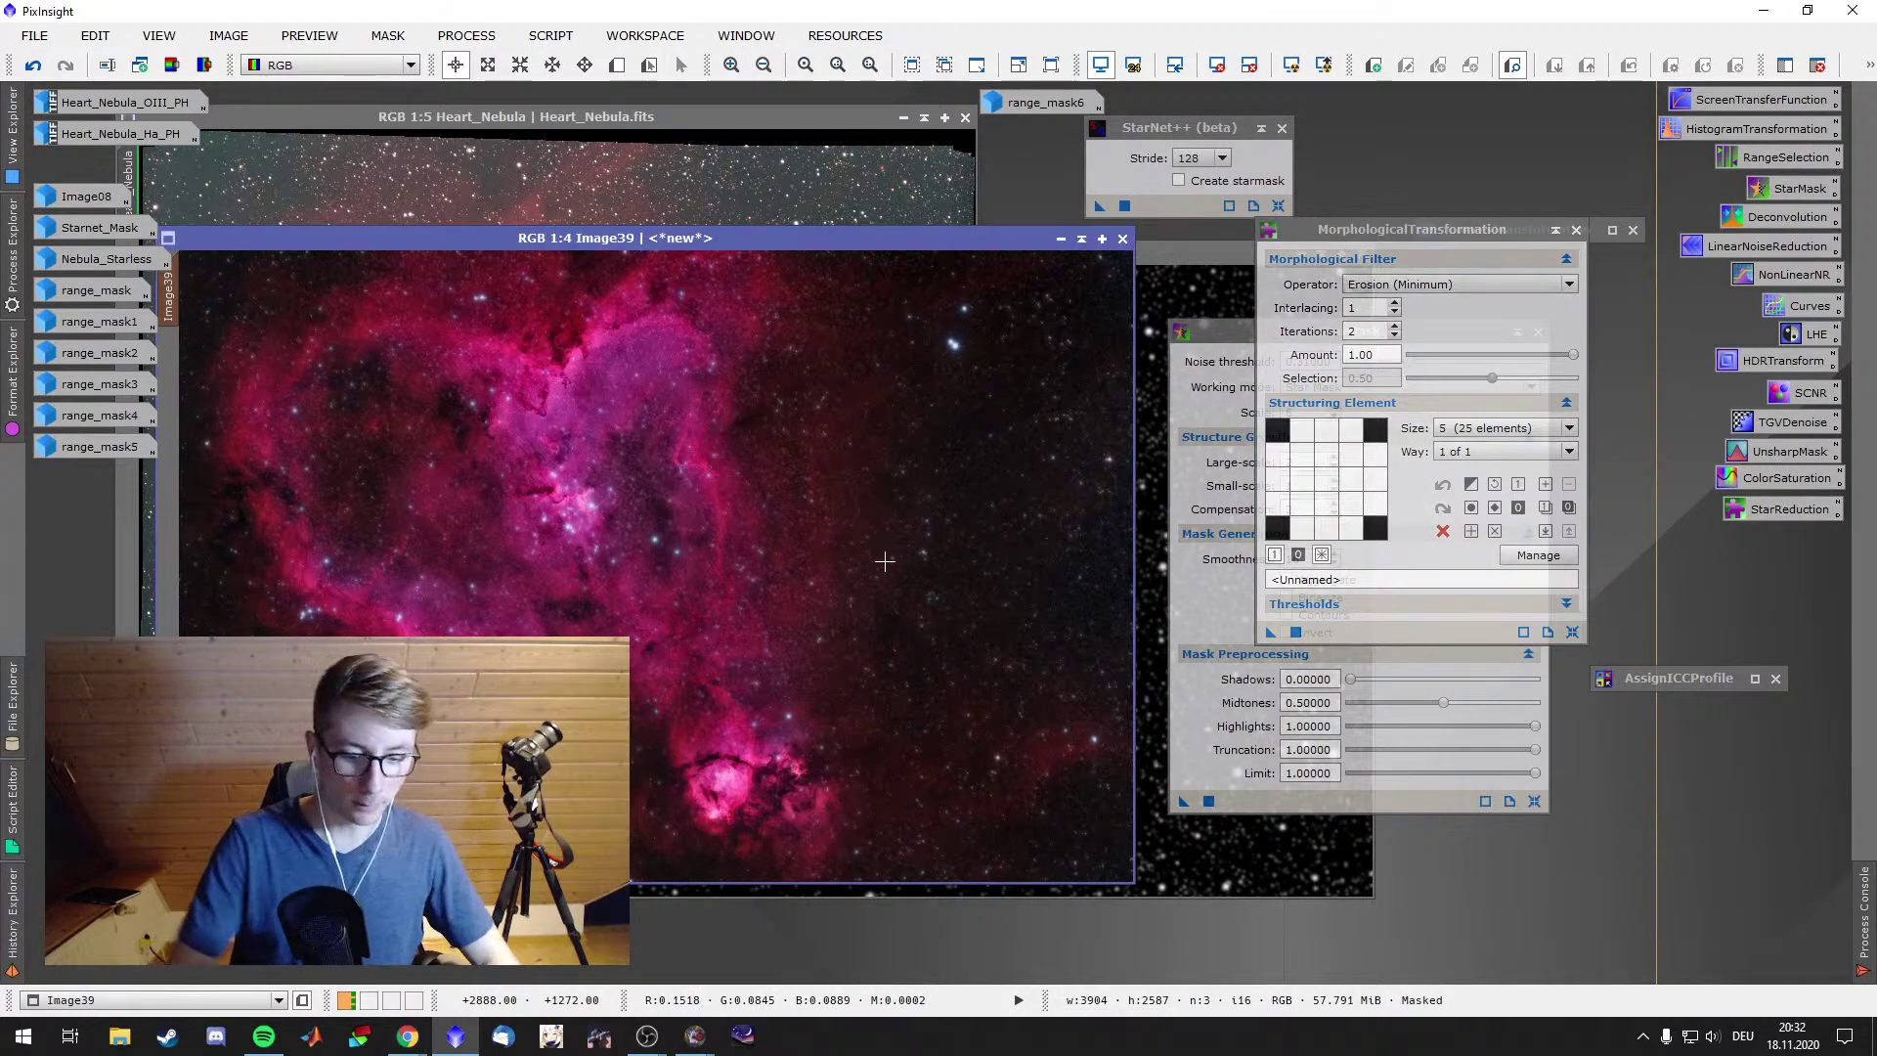
Step back through the last edits of Image39 to compare its states, and bring its window to the front
{"action": "key", "text": "ctrl+z"}
{"action": "key", "text": "ctrl+z"}
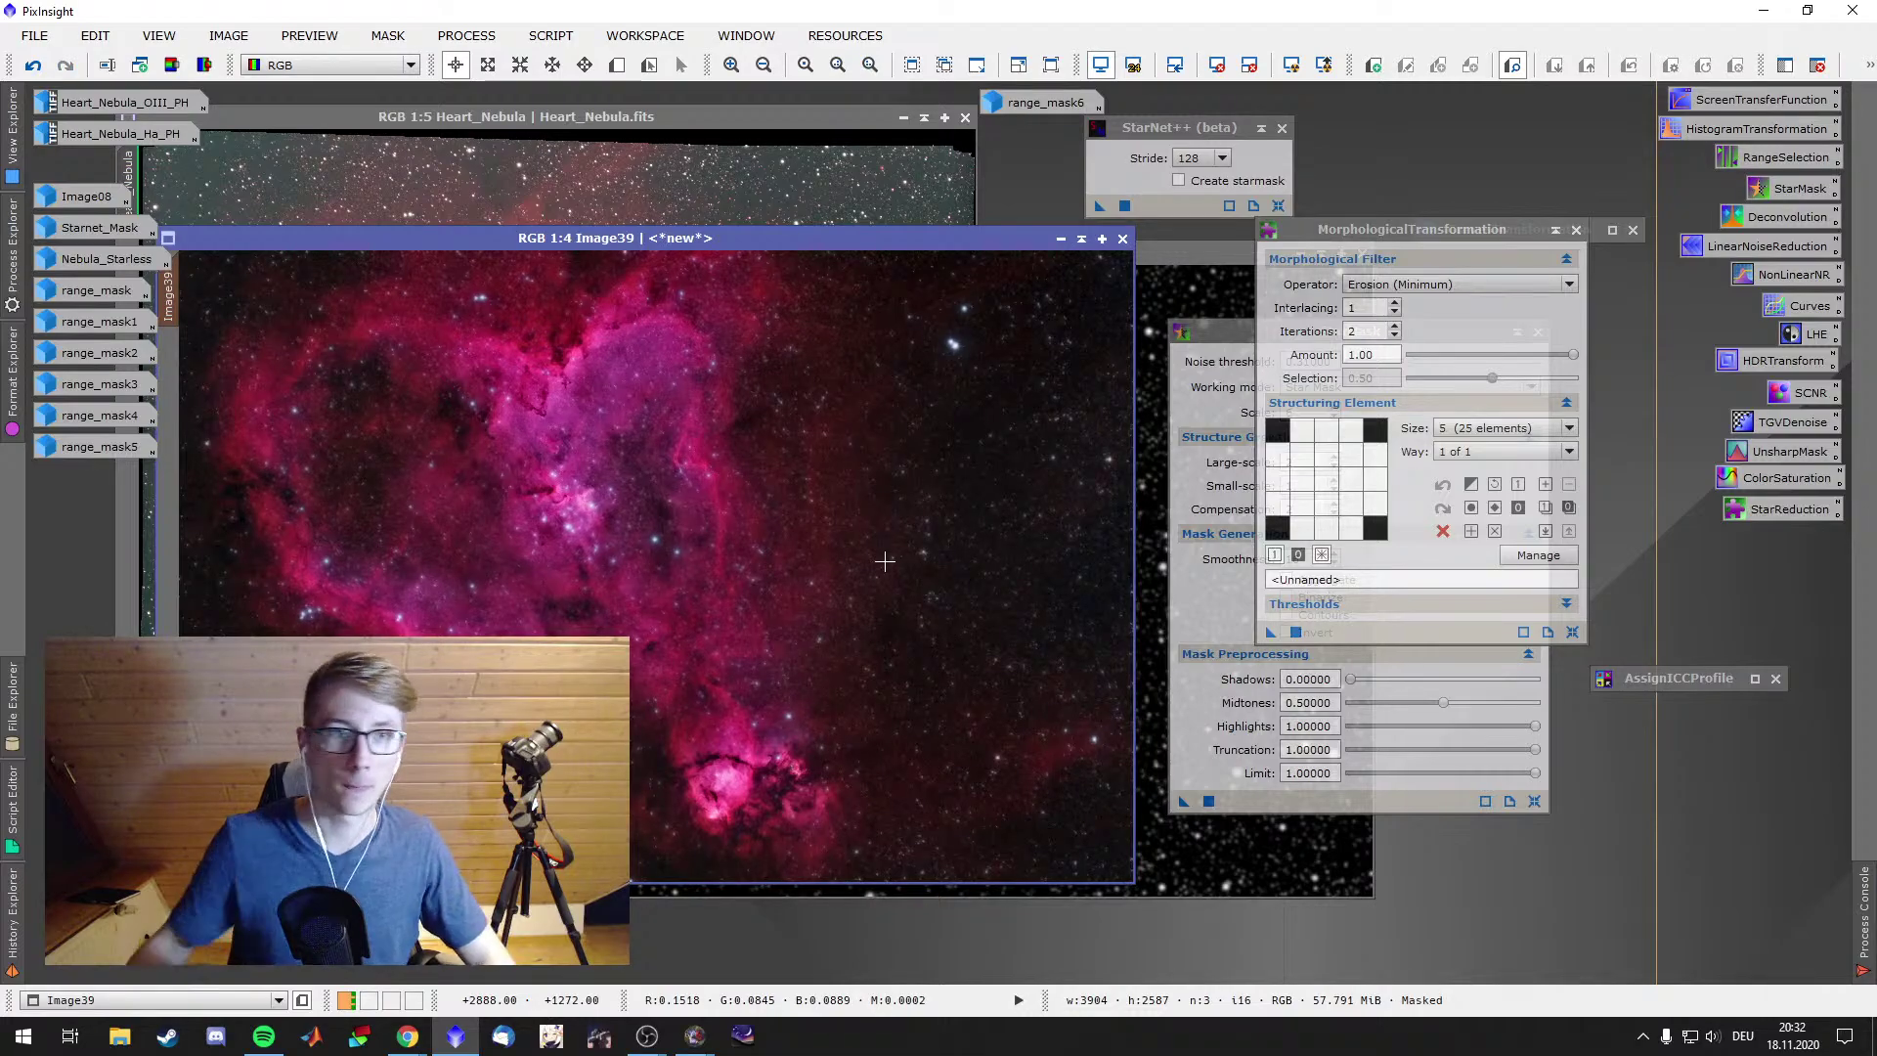
{"action": "left_click", "coordinate": [820, 118]}
{"action": "left_click", "coordinate": [982, 552]}
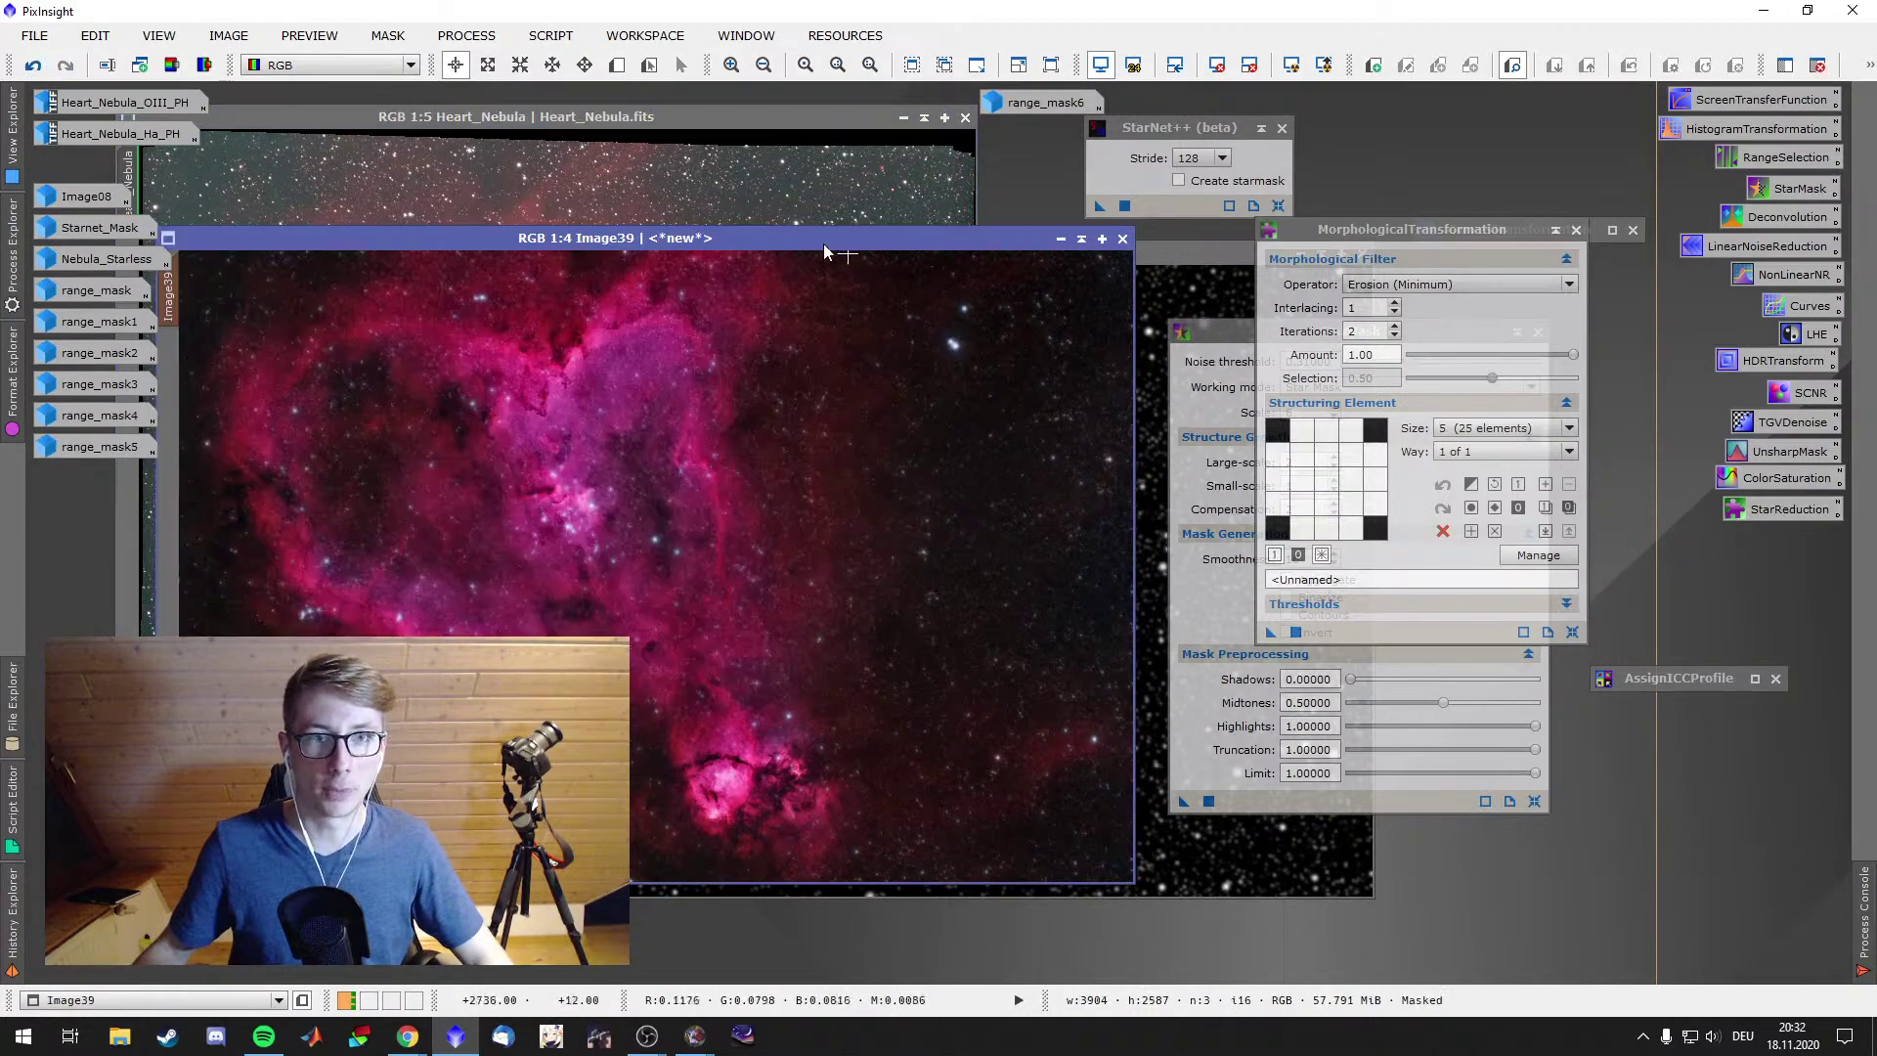
Close MorphologicalTransformation, StarMask and CurvesTransformation, and arrange the Heart_Nebula and Image39 windows side by side
{"action": "left_click_drag", "start_coordinate": [981, 237], "coordinate": [1742, 199]}
{"action": "left_click", "coordinate": [1576, 230]}
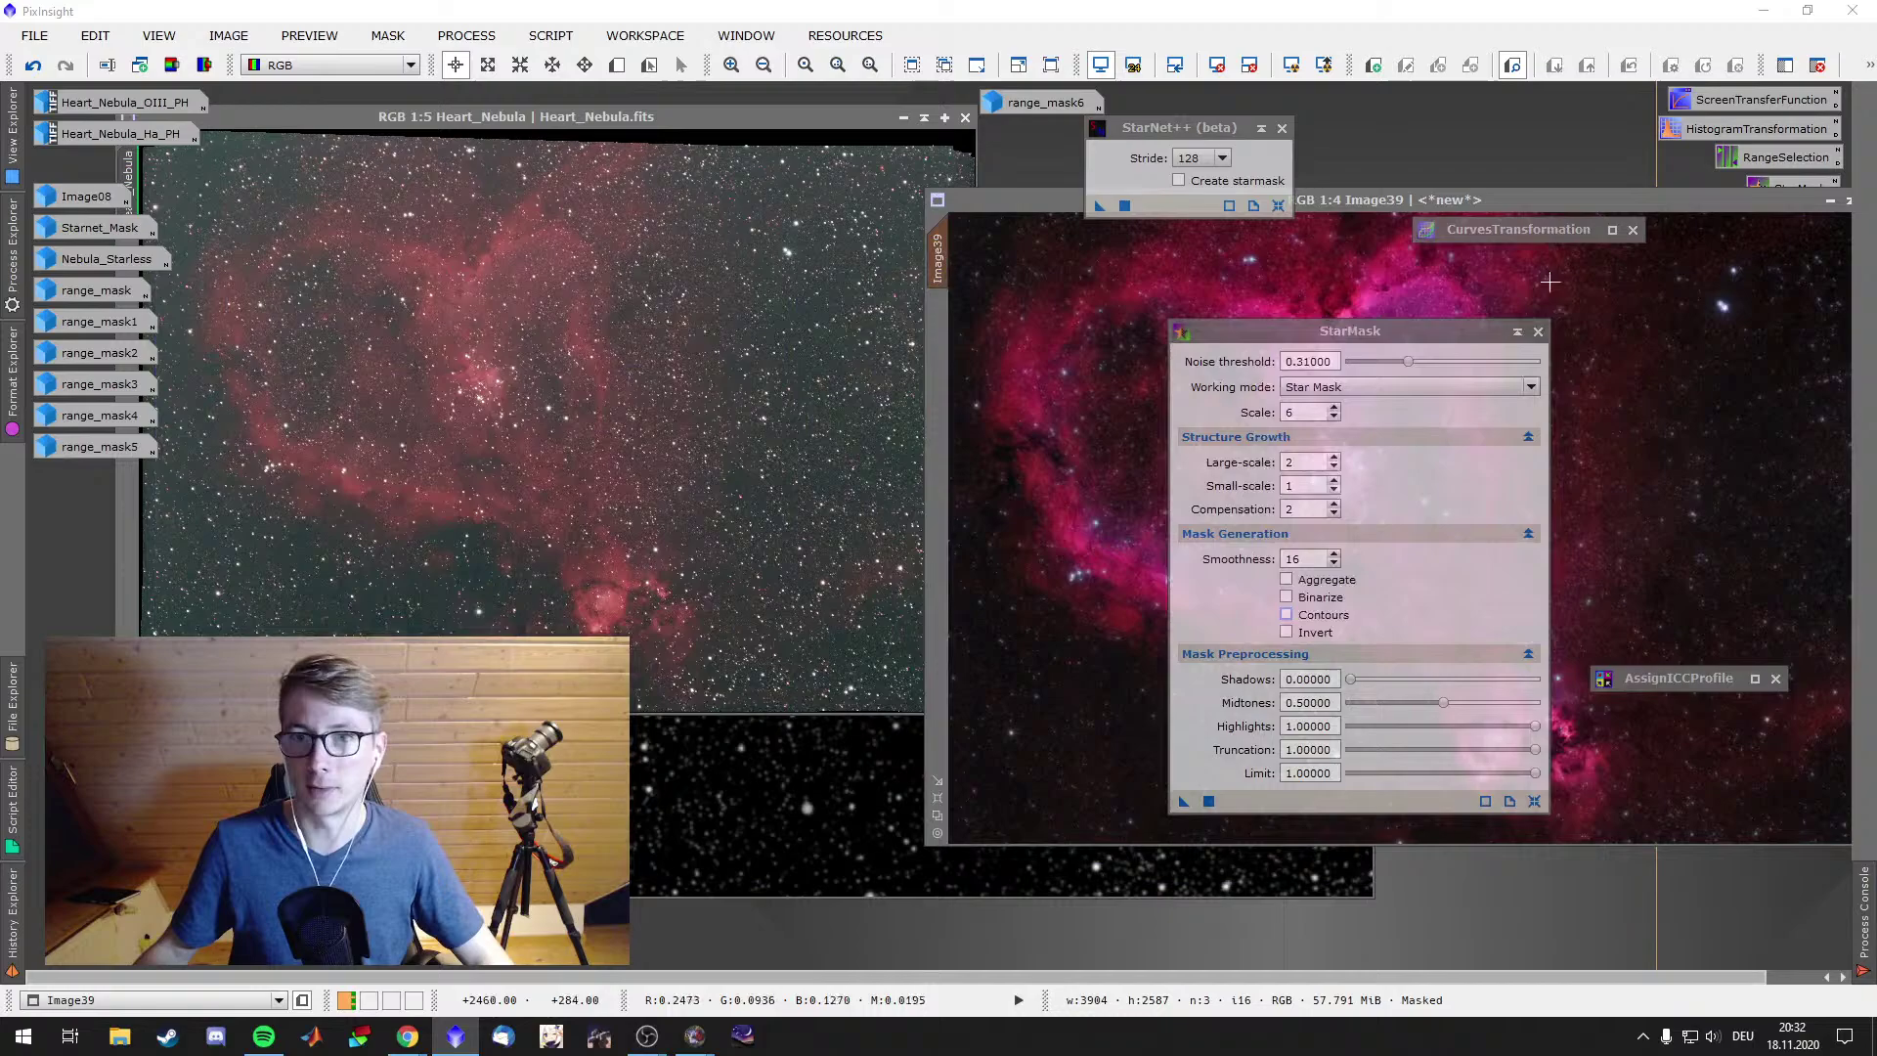
{"action": "left_click", "coordinate": [1538, 331]}
{"action": "left_click", "coordinate": [1632, 230]}
{"action": "left_click_drag", "start_coordinate": [705, 118], "coordinate": [673, 227]}
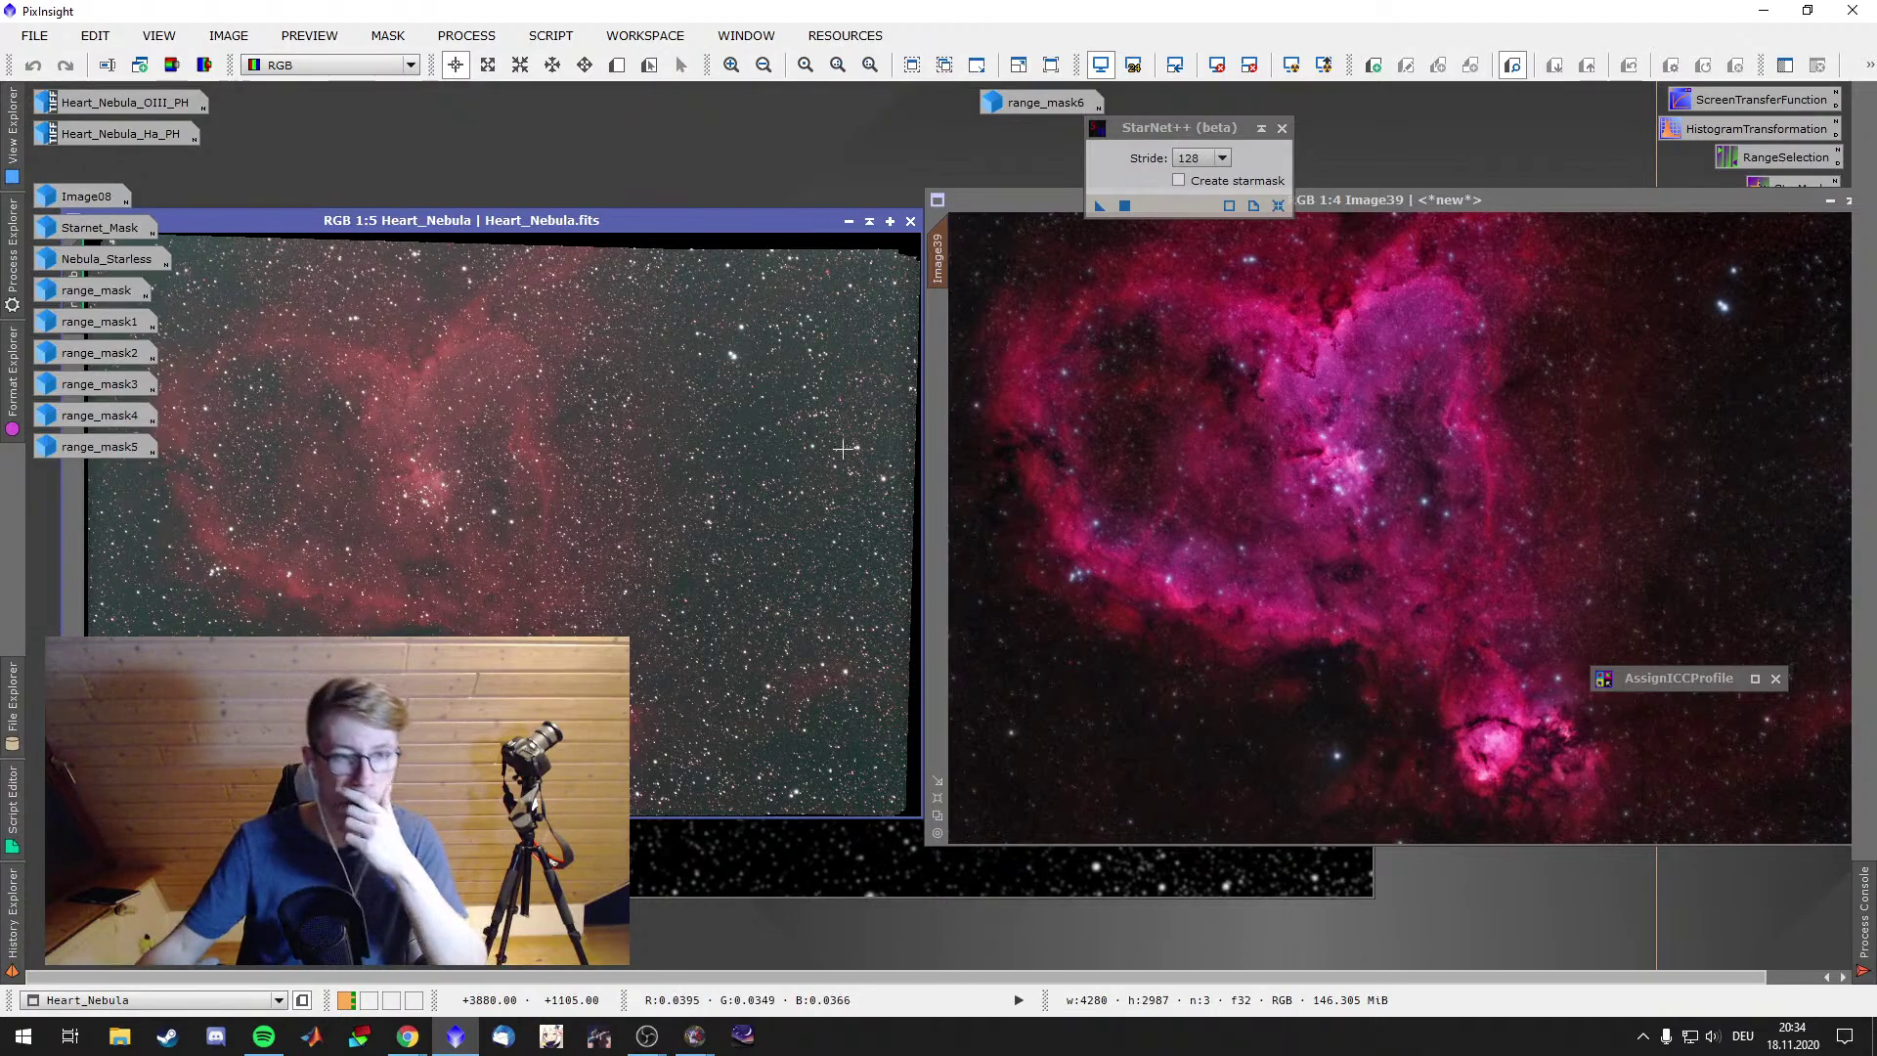
Switch to the browser to view the Siril website, and return to PixInsight
{"action": "left_click", "coordinate": [409, 1042]}
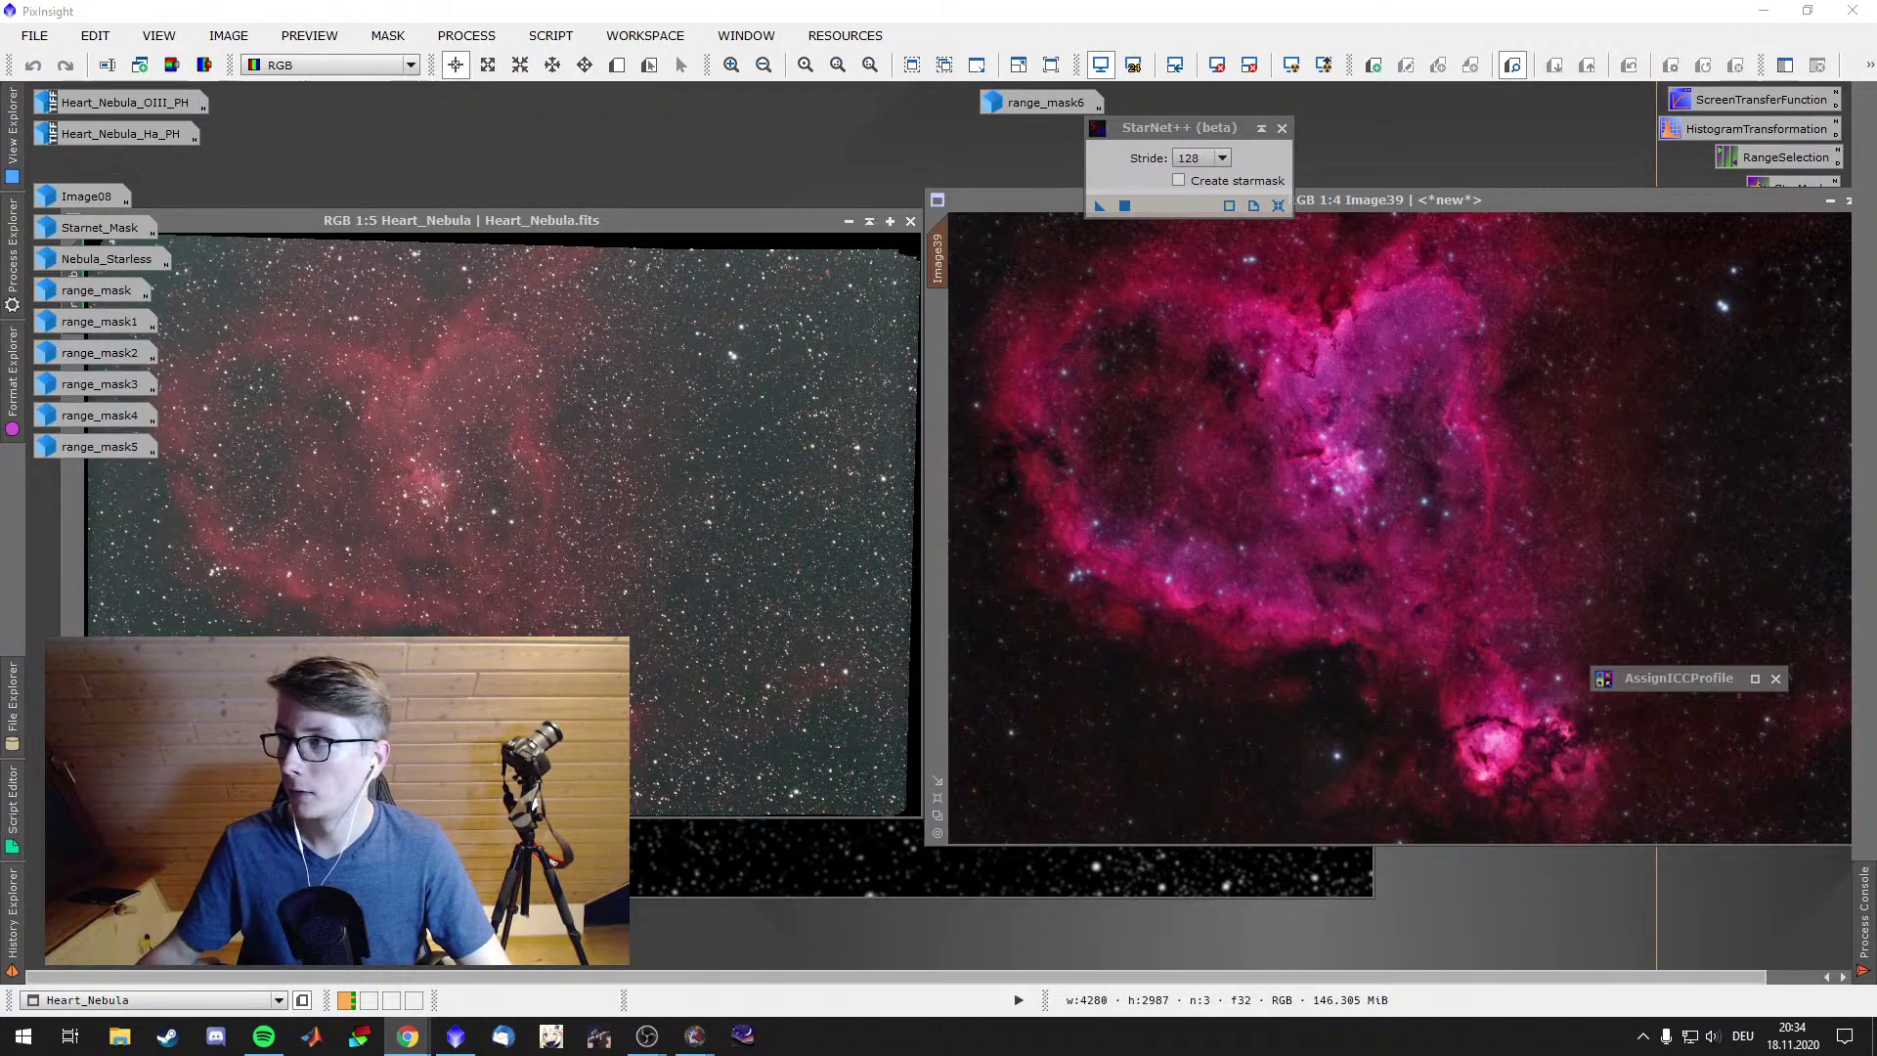
{"action": "key", "text": "alt+Tab"}
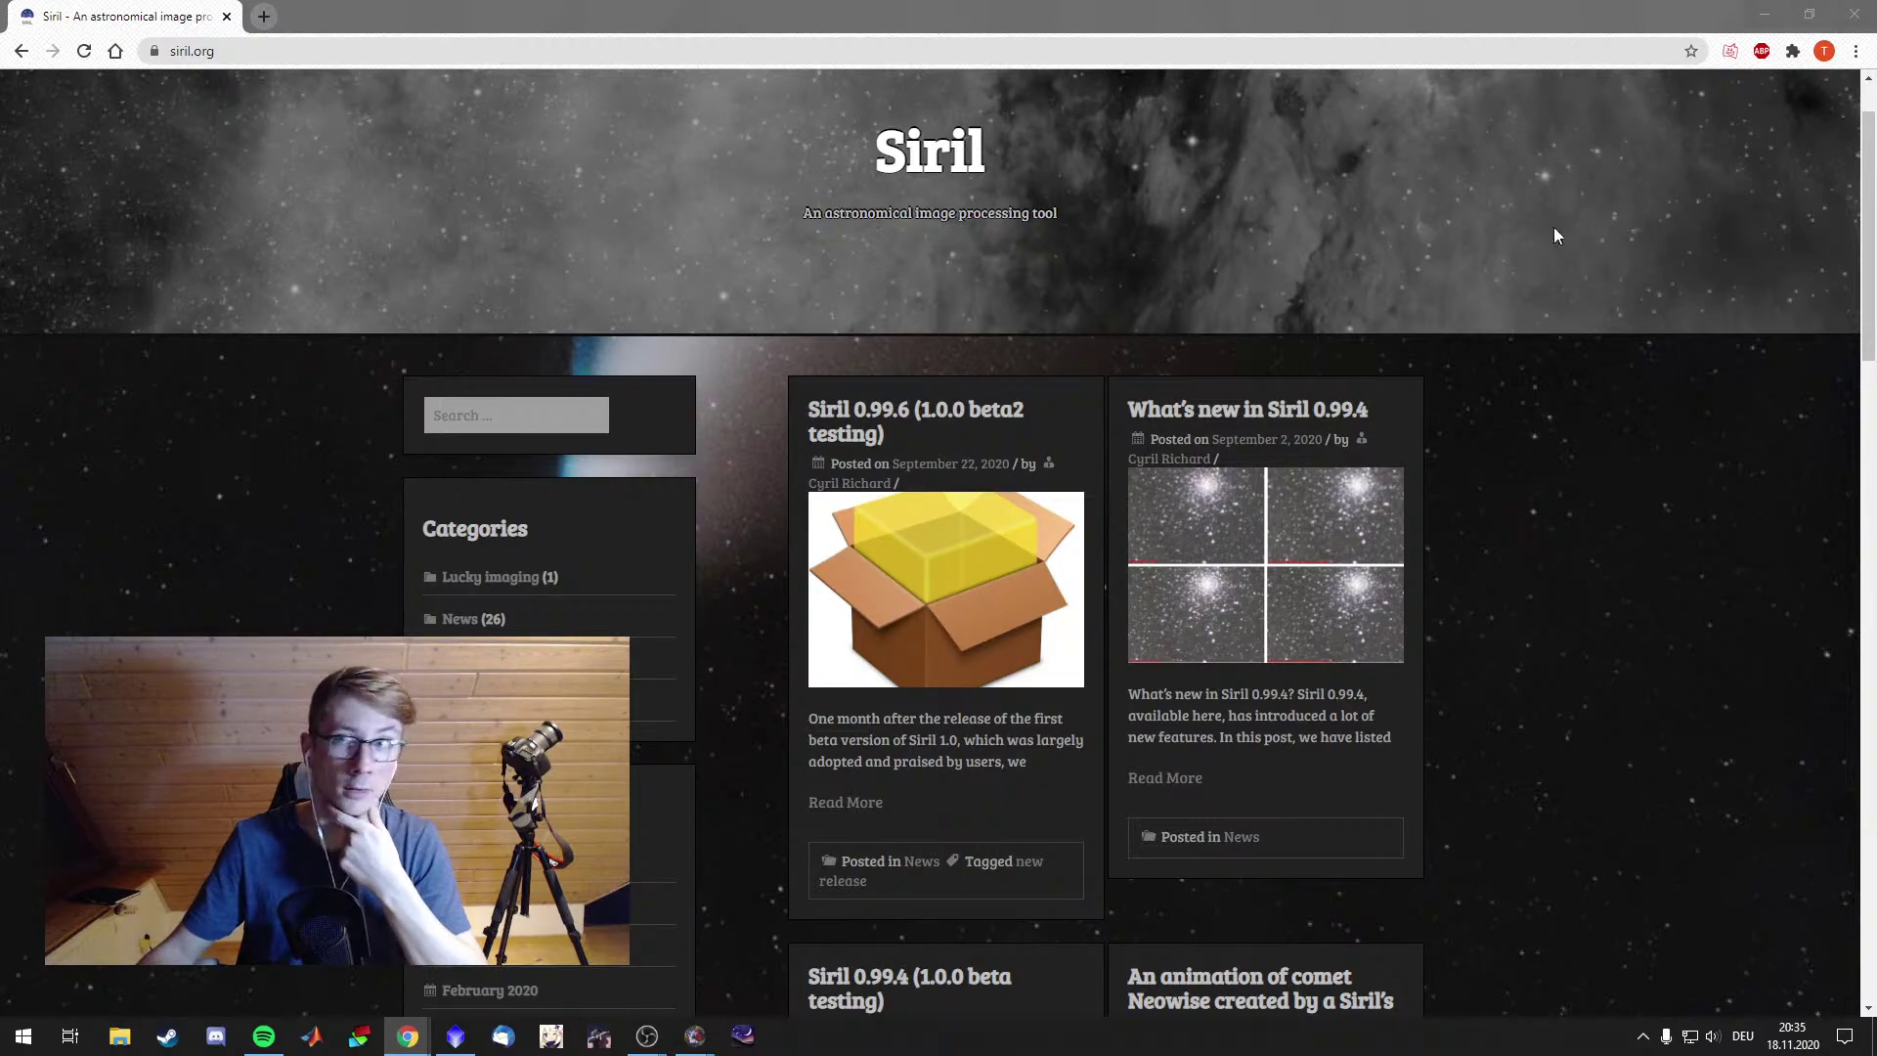
{"action": "key", "text": "alt+Tab"}
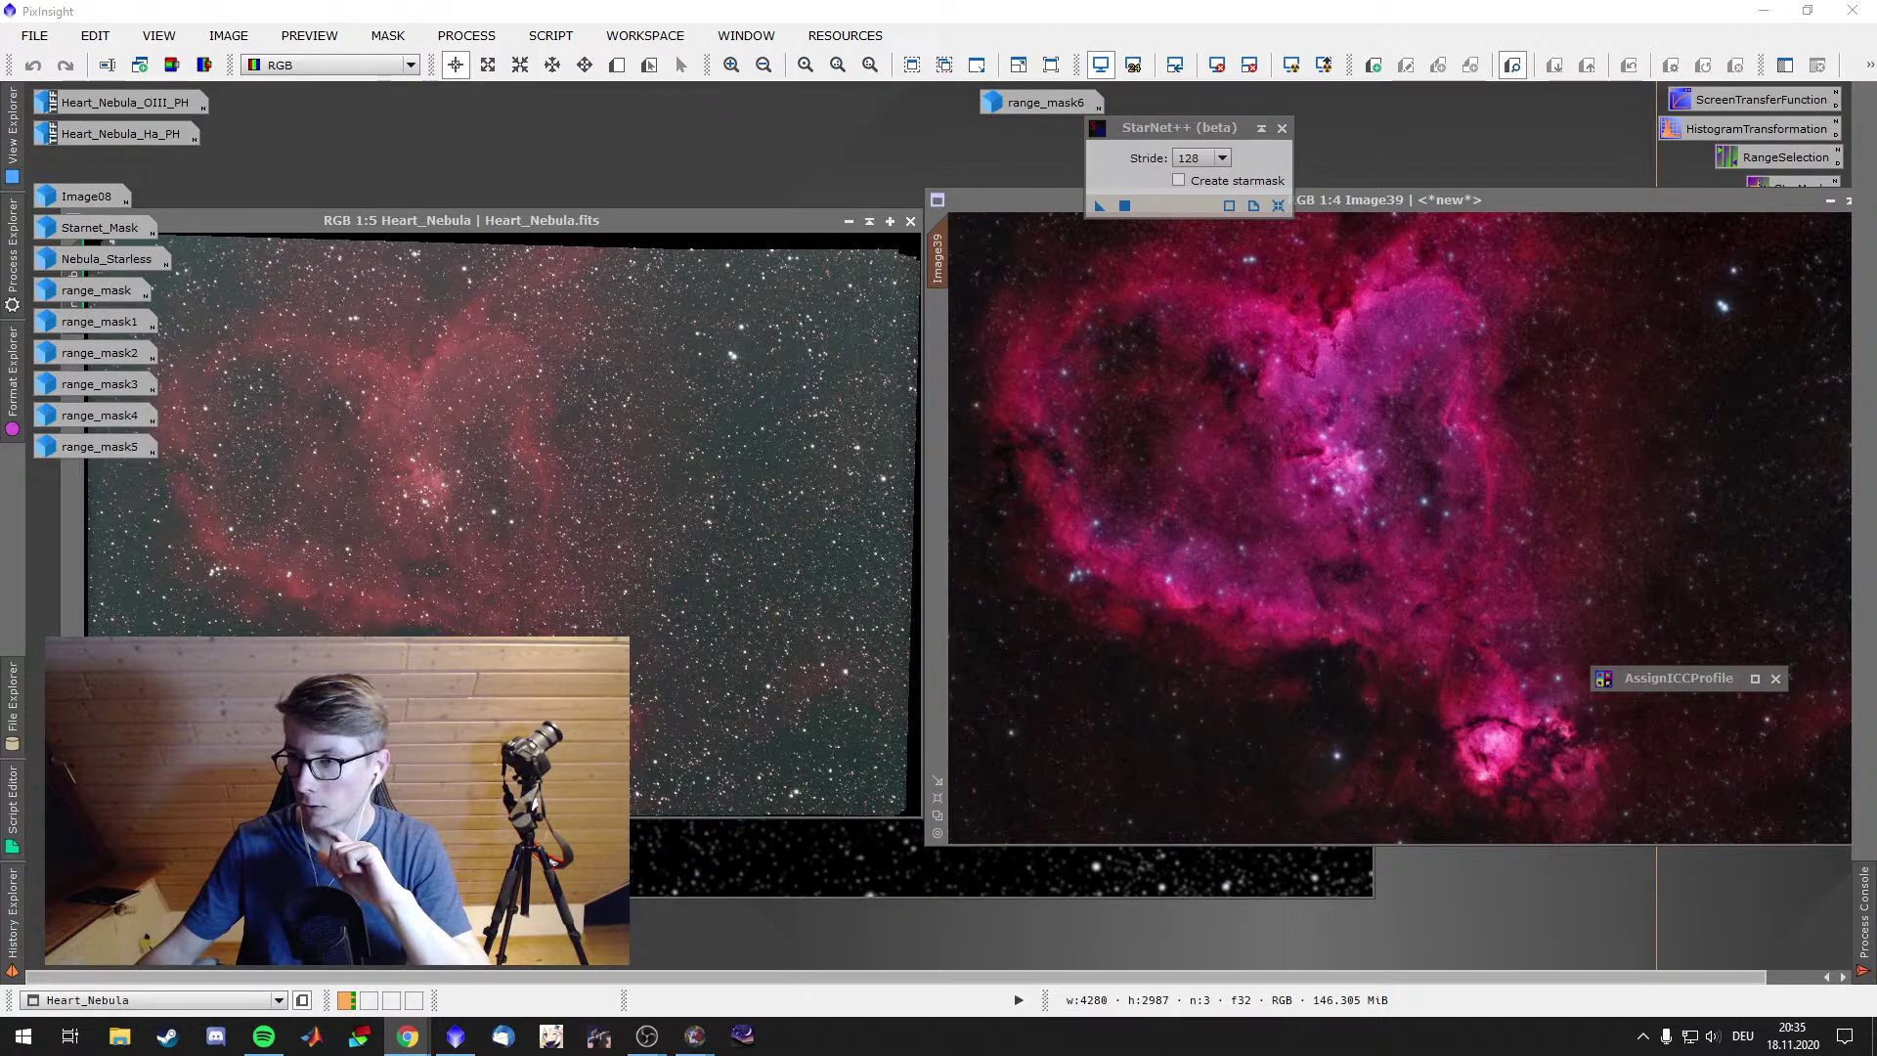
Switch to Stellarium, search for "shark" to find the Dark Shark Nebula, and zoom in on it
{"action": "left_click", "coordinate": [743, 1036]}
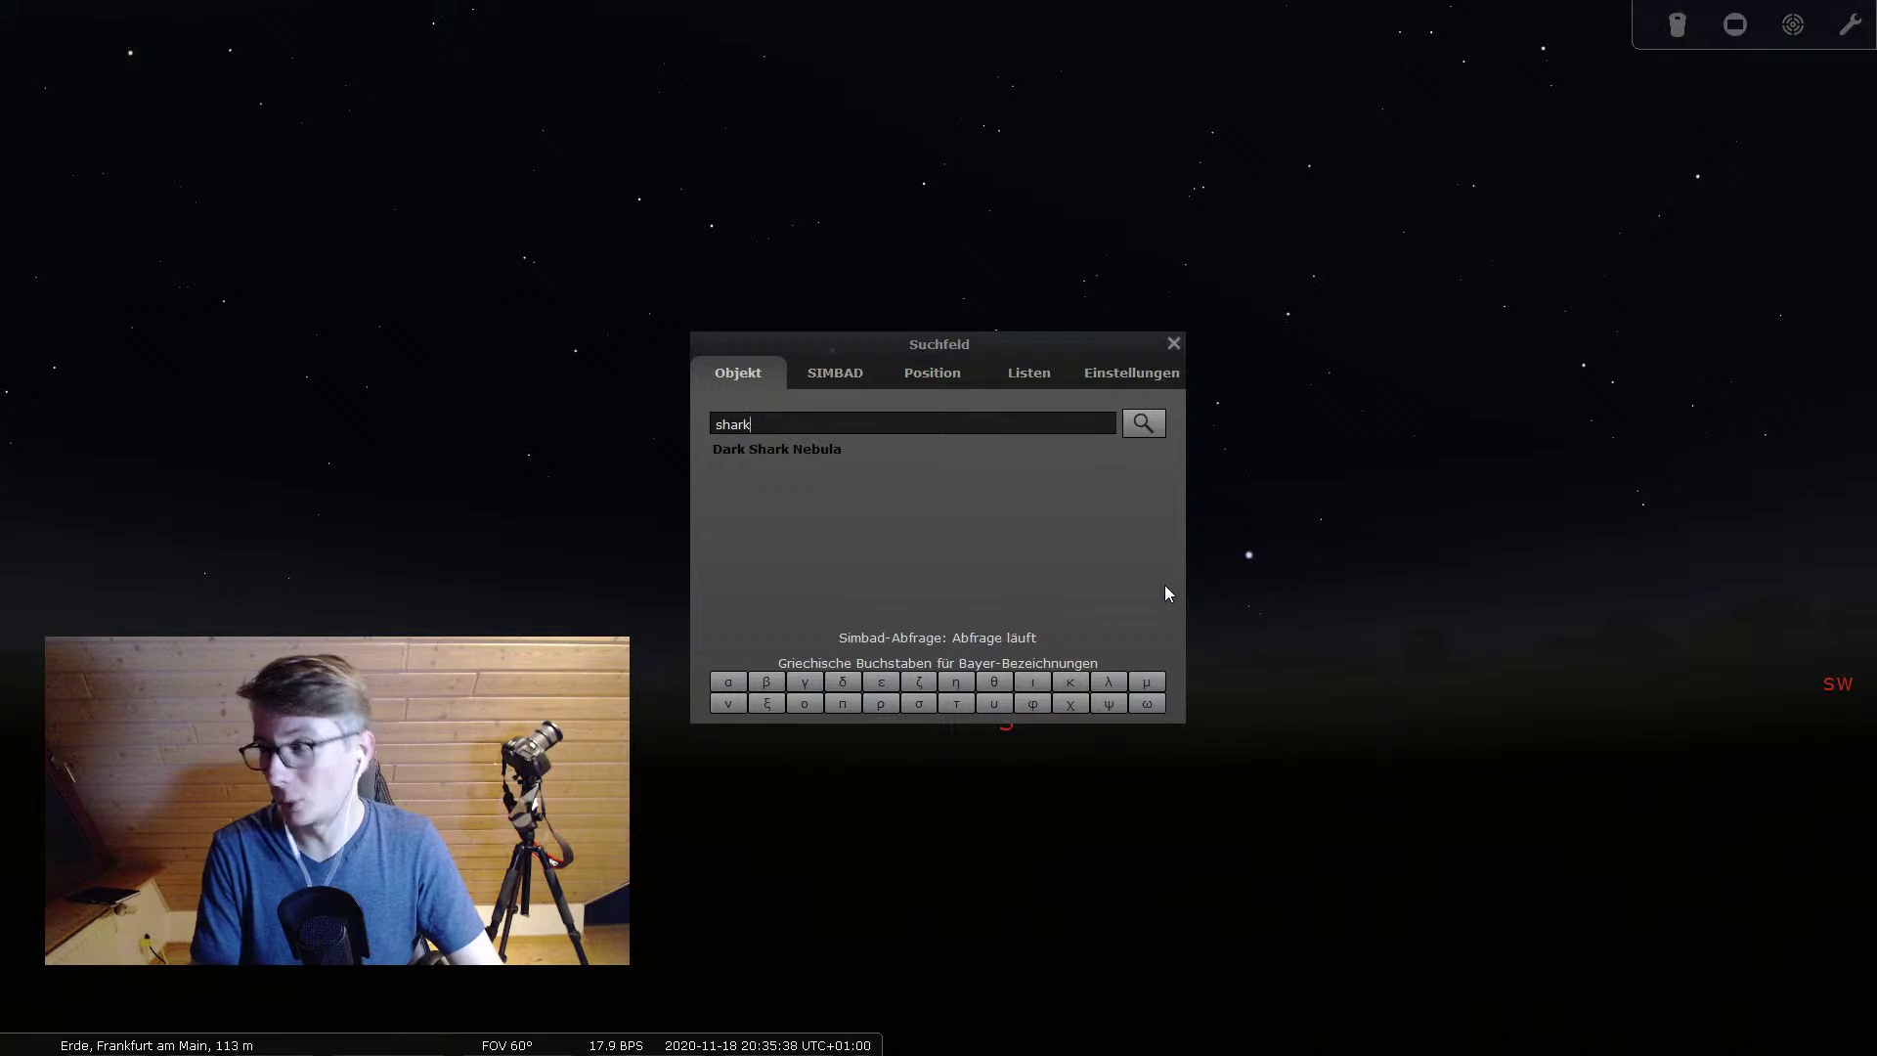
{"action": "key", "text": "Return"}
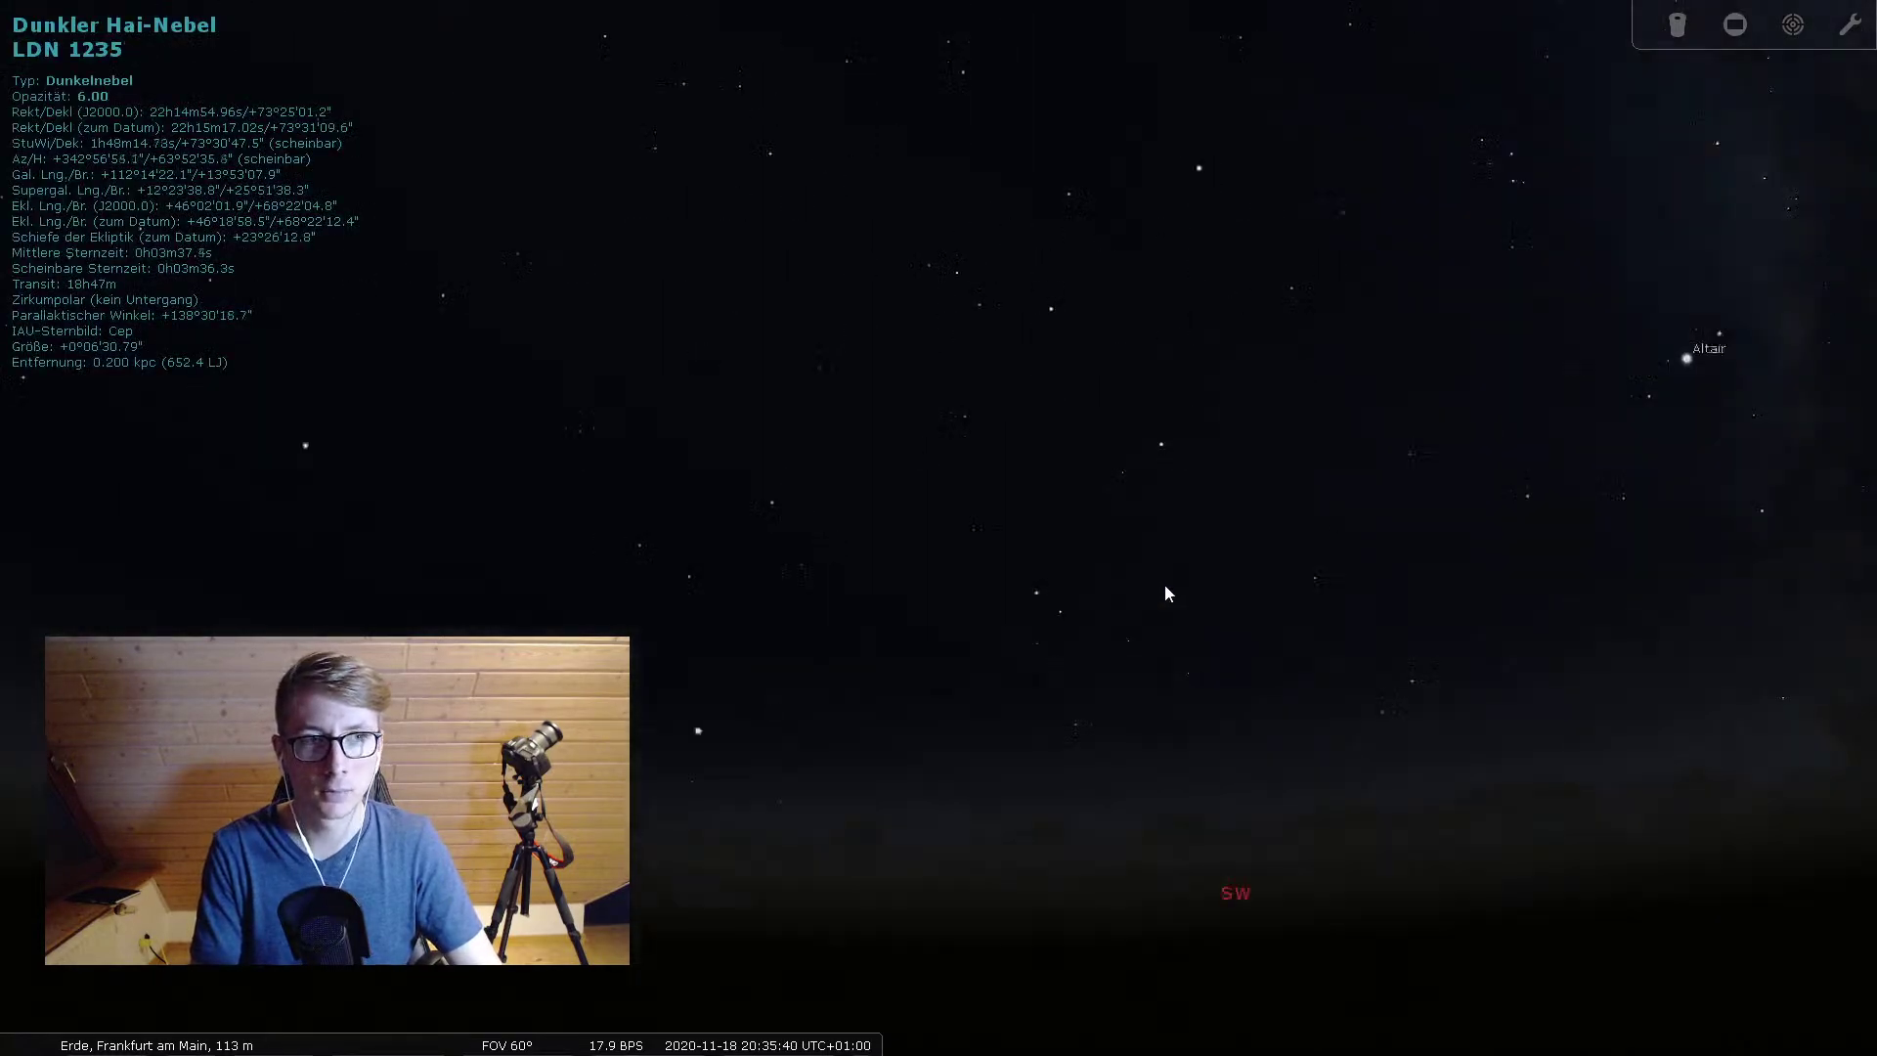
{"action": "key", "text": "slash"}
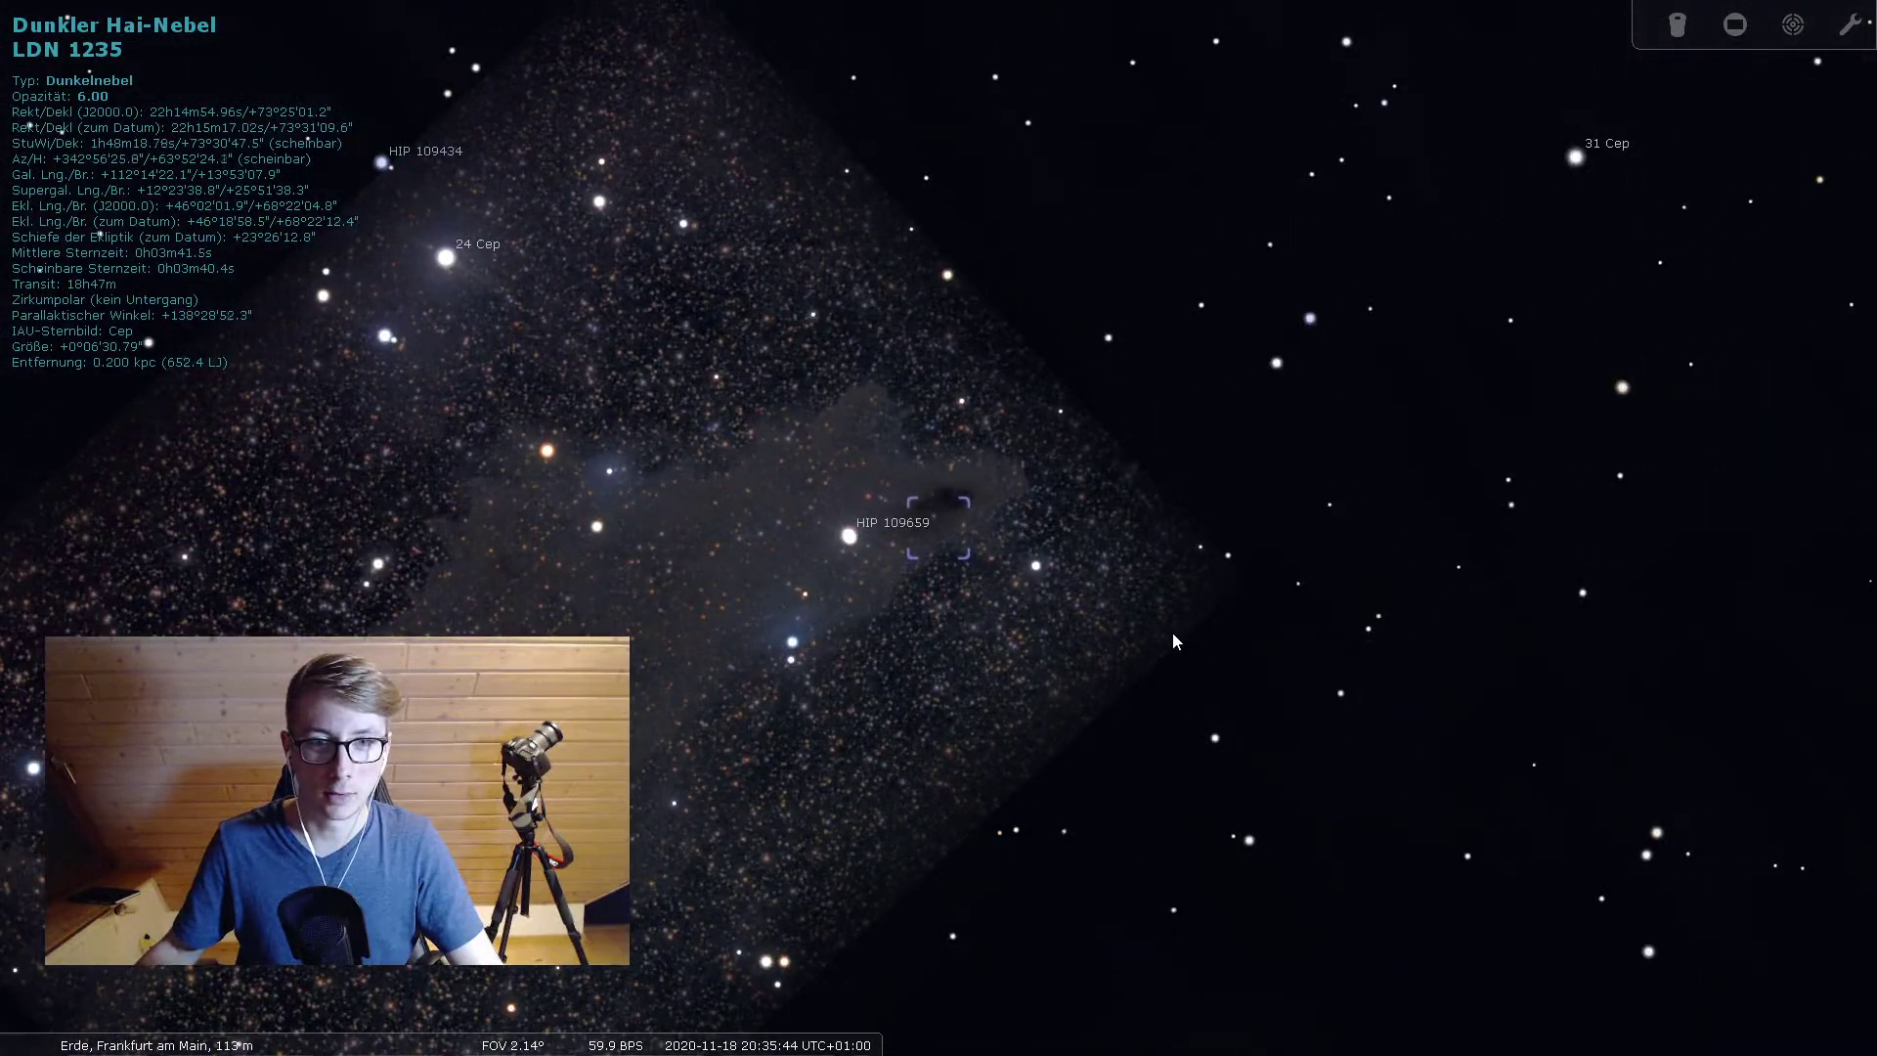
Deselect the Dark Shark Nebula and examine it and the surrounding sky at wider and narrower fields of view
{"action": "scroll", "coordinate": [1254, 613], "scroll_direction": "down", "scroll_amount": 1}
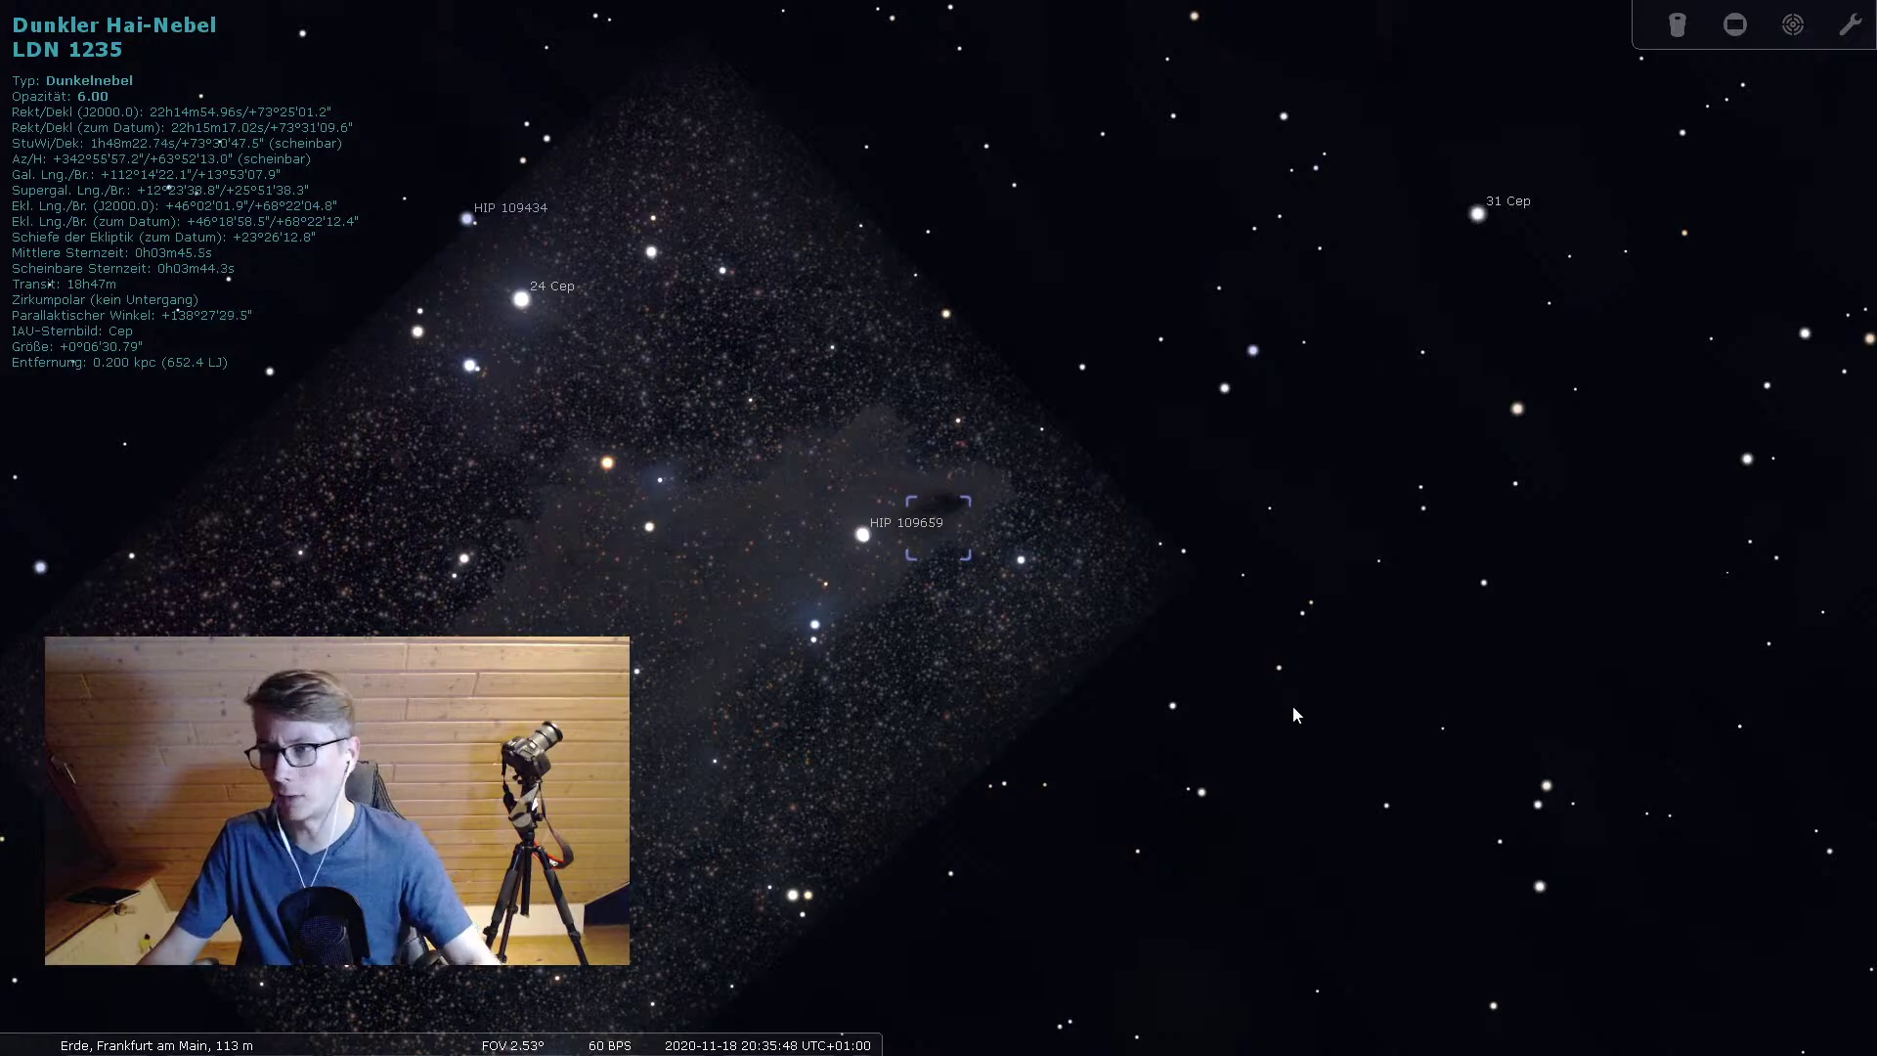
{"action": "left_click_drag", "start_coordinate": [1341, 686], "coordinate": [1503, 688]}
{"action": "scroll", "coordinate": [1502, 686], "scroll_direction": "down", "scroll_amount": 3}
{"action": "right_click", "coordinate": [1437, 697]}
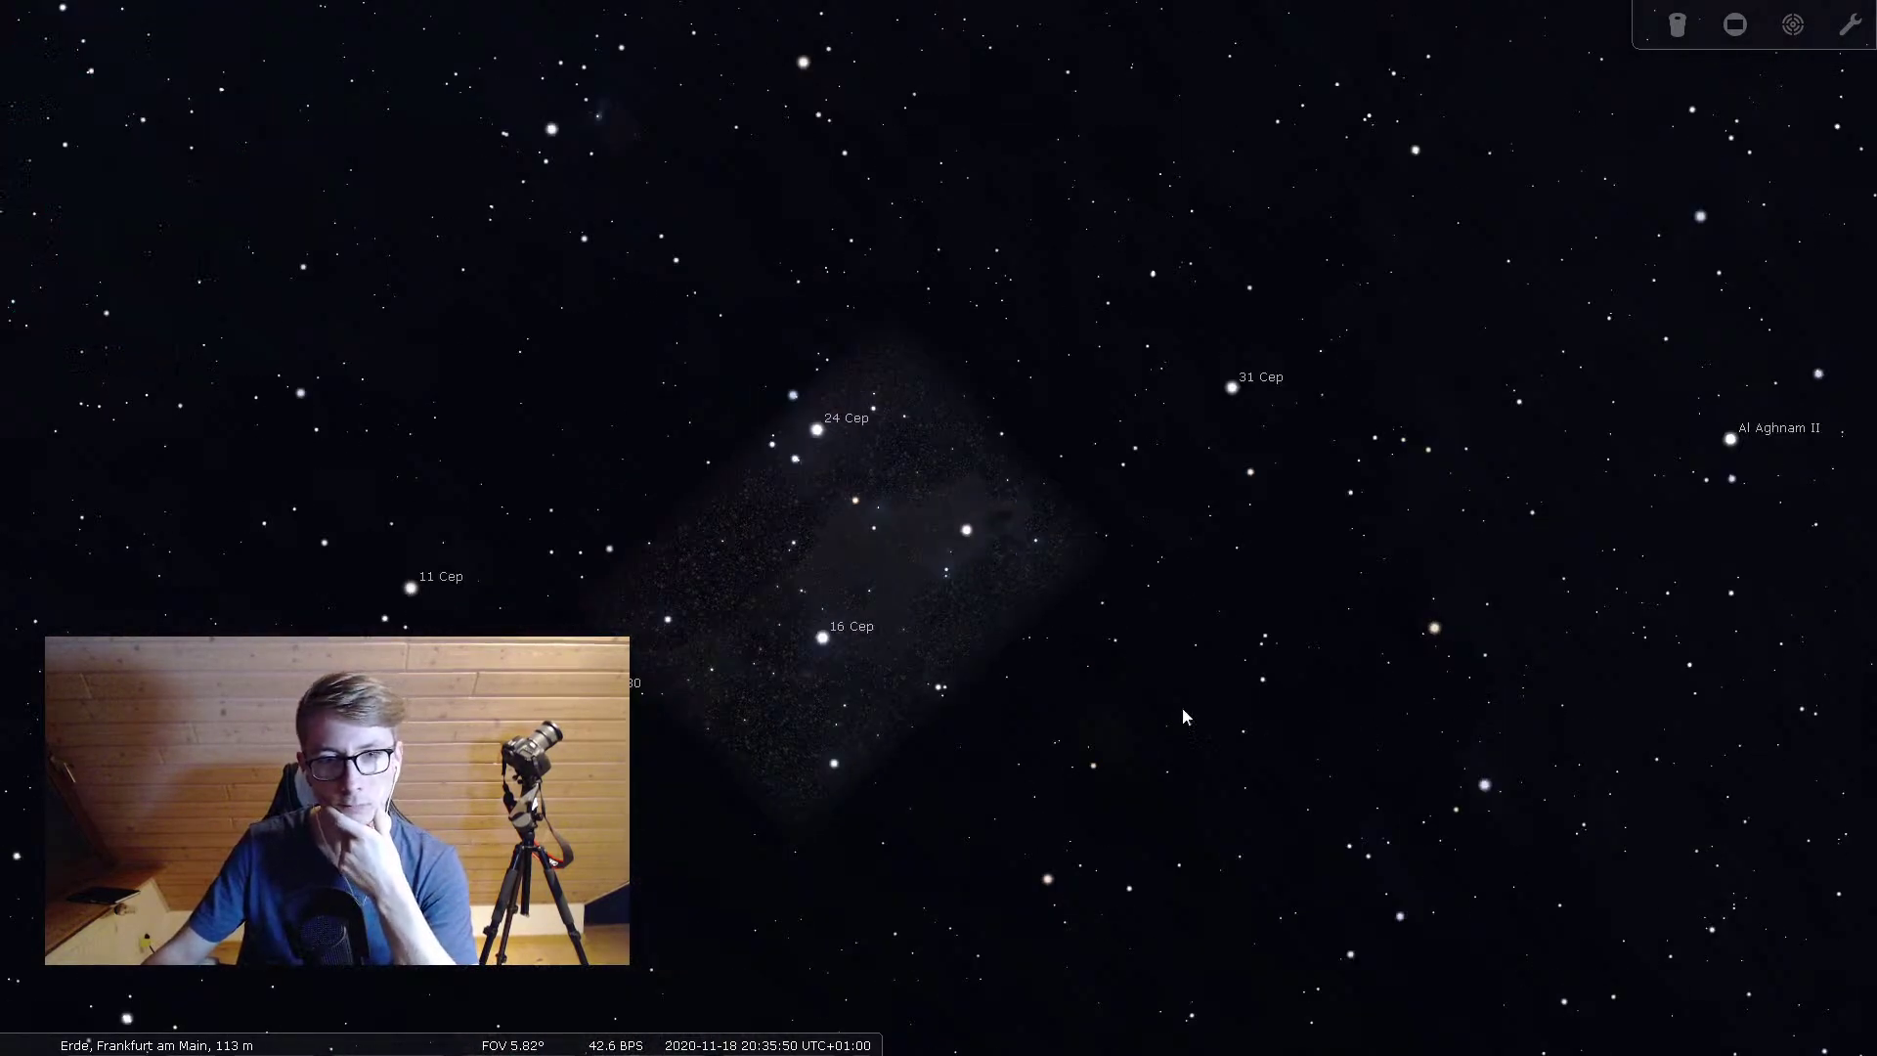
{"action": "scroll", "coordinate": [1123, 688], "scroll_direction": "up", "scroll_amount": 2}
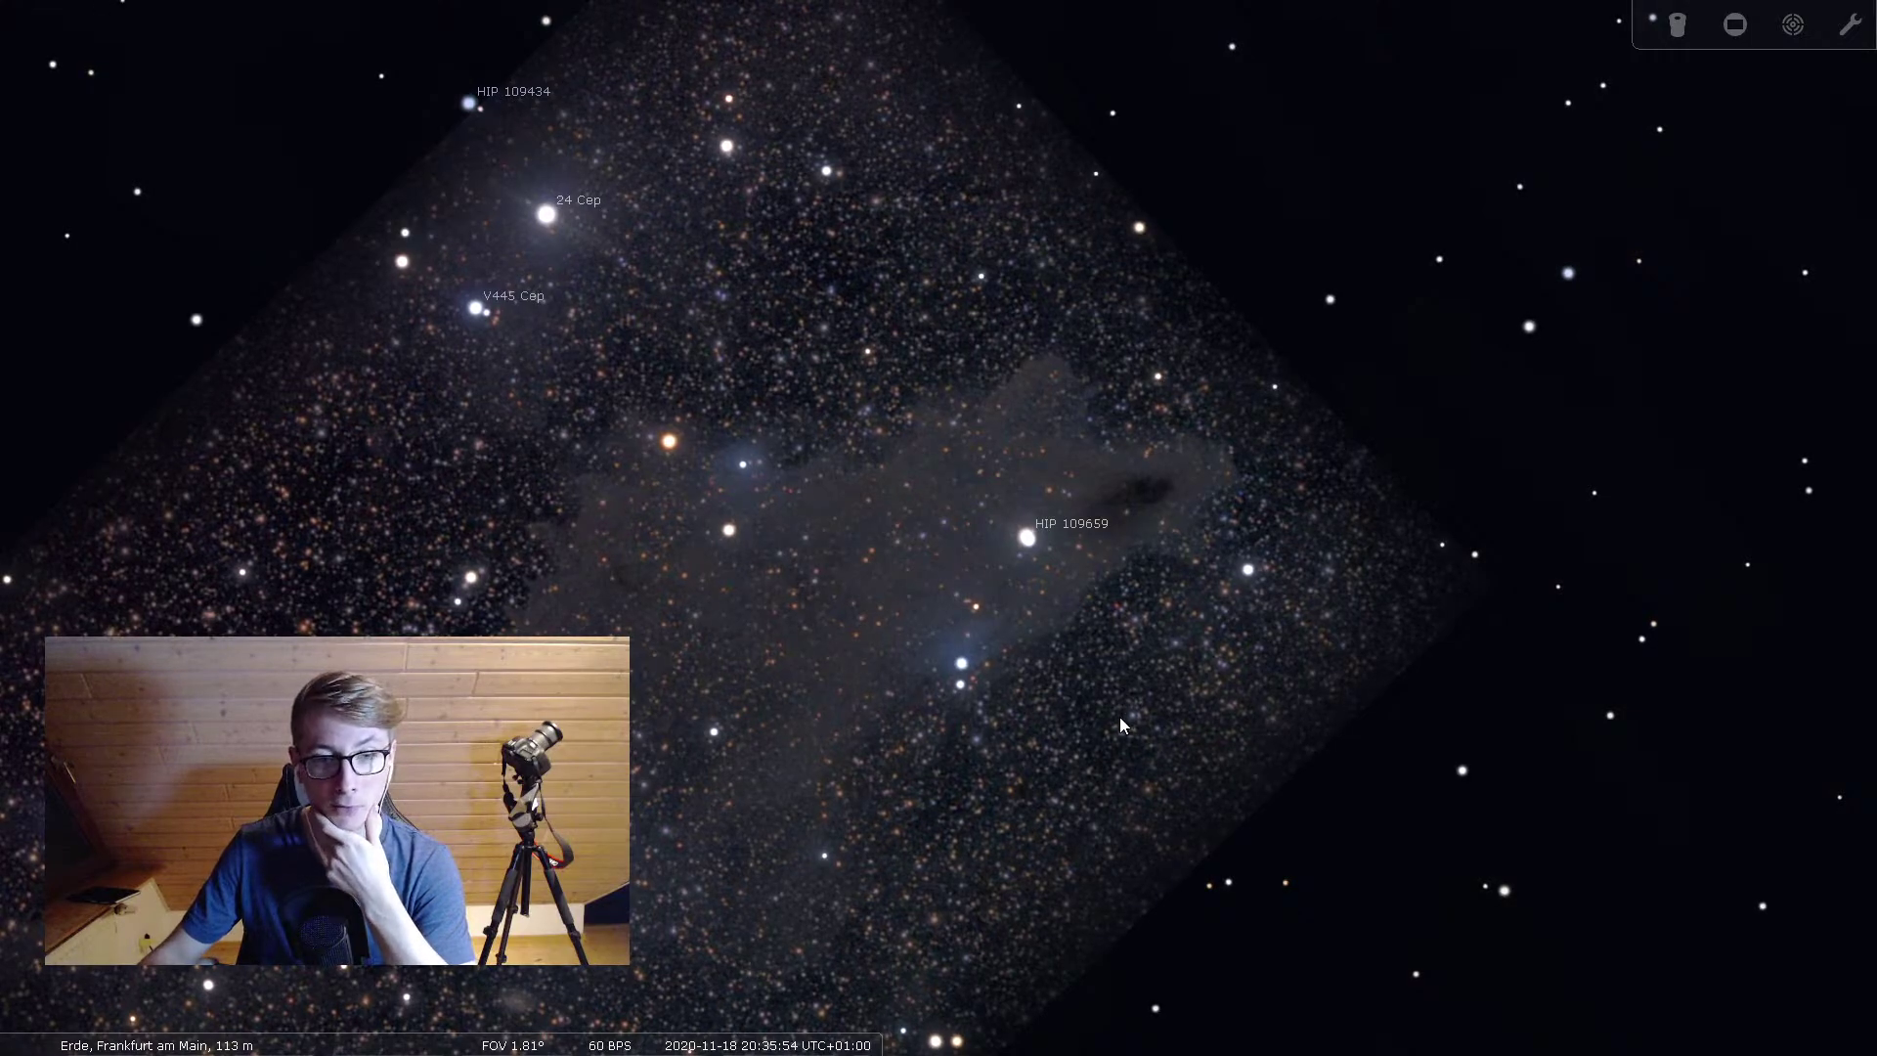
{"action": "scroll", "coordinate": [1119, 718], "scroll_direction": "down", "scroll_amount": 1}
{"action": "scroll", "coordinate": [1125, 762], "scroll_direction": "down", "scroll_amount": 3}
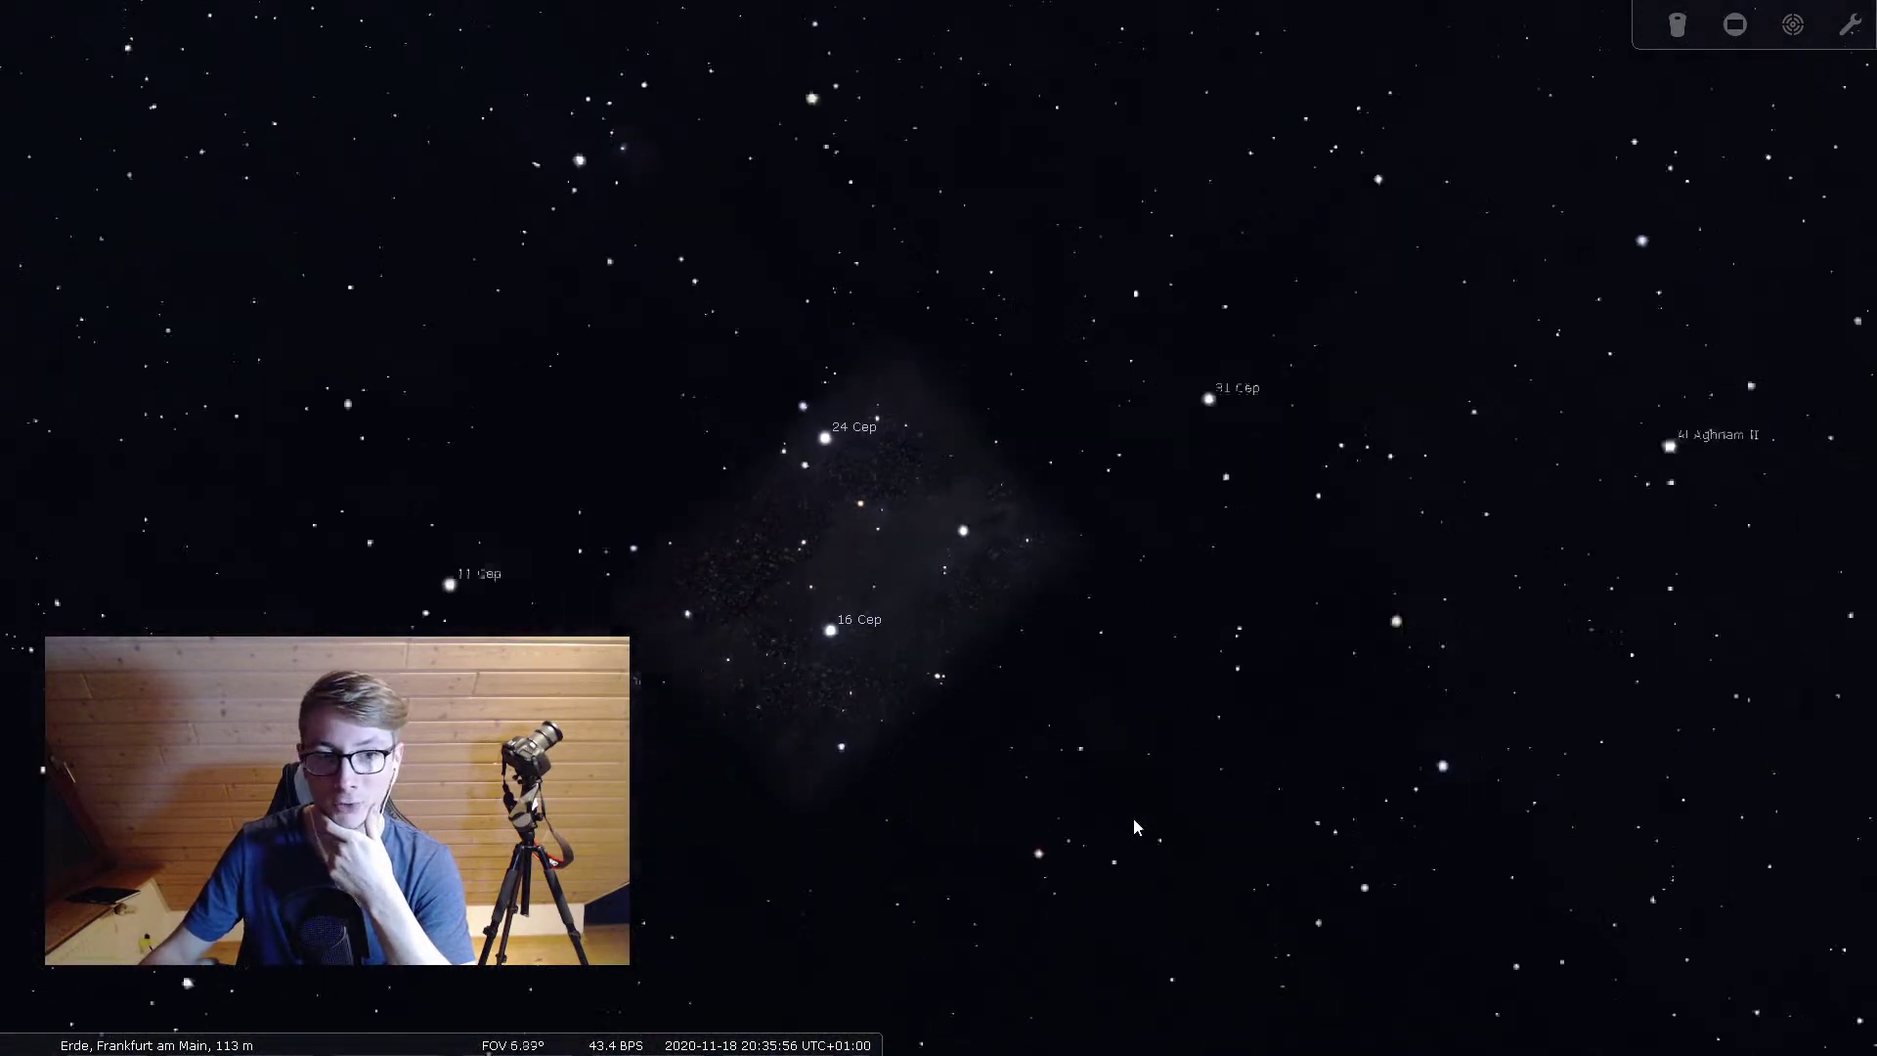
Turn the sky survey background on and off again, and view the Dark Shark Nebula up close
{"action": "left_click", "coordinate": [430, 1038]}
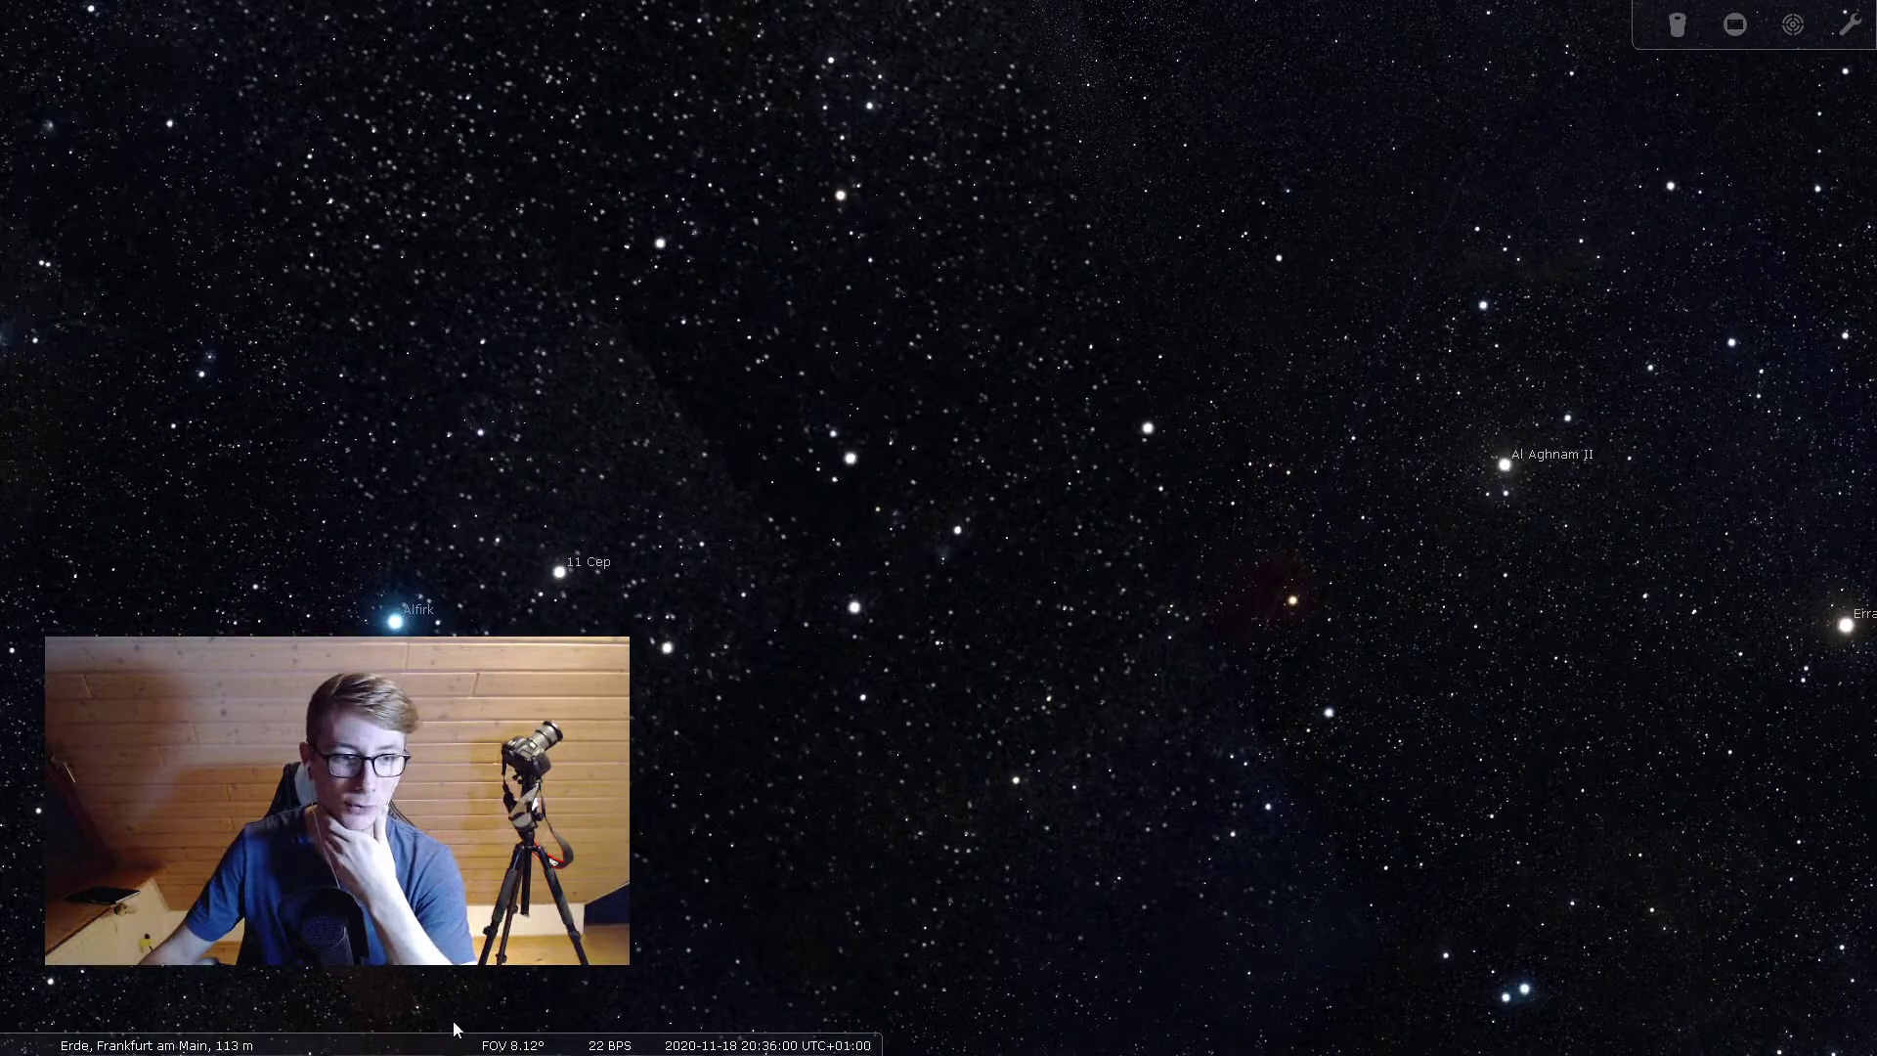
{"action": "left_click", "coordinate": [404, 1037]}
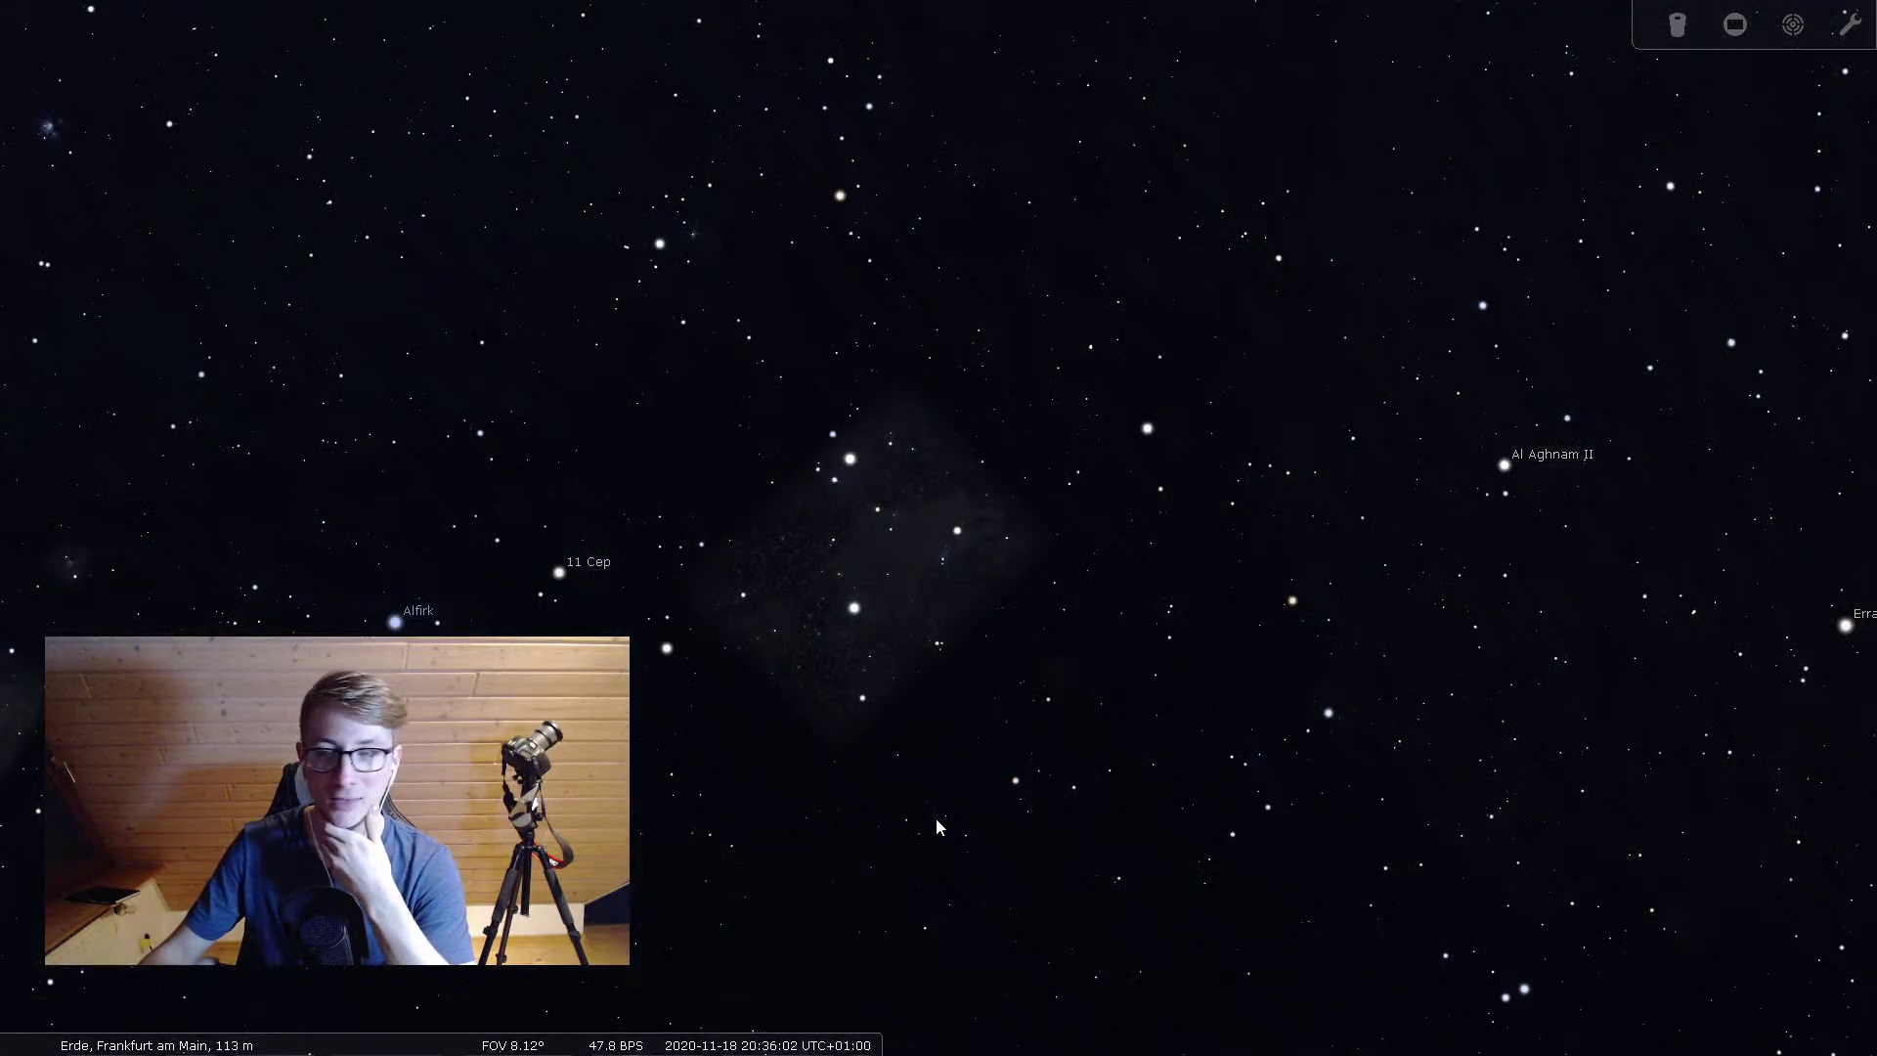
{"action": "scroll", "coordinate": [942, 814], "scroll_direction": "up", "scroll_amount": 2}
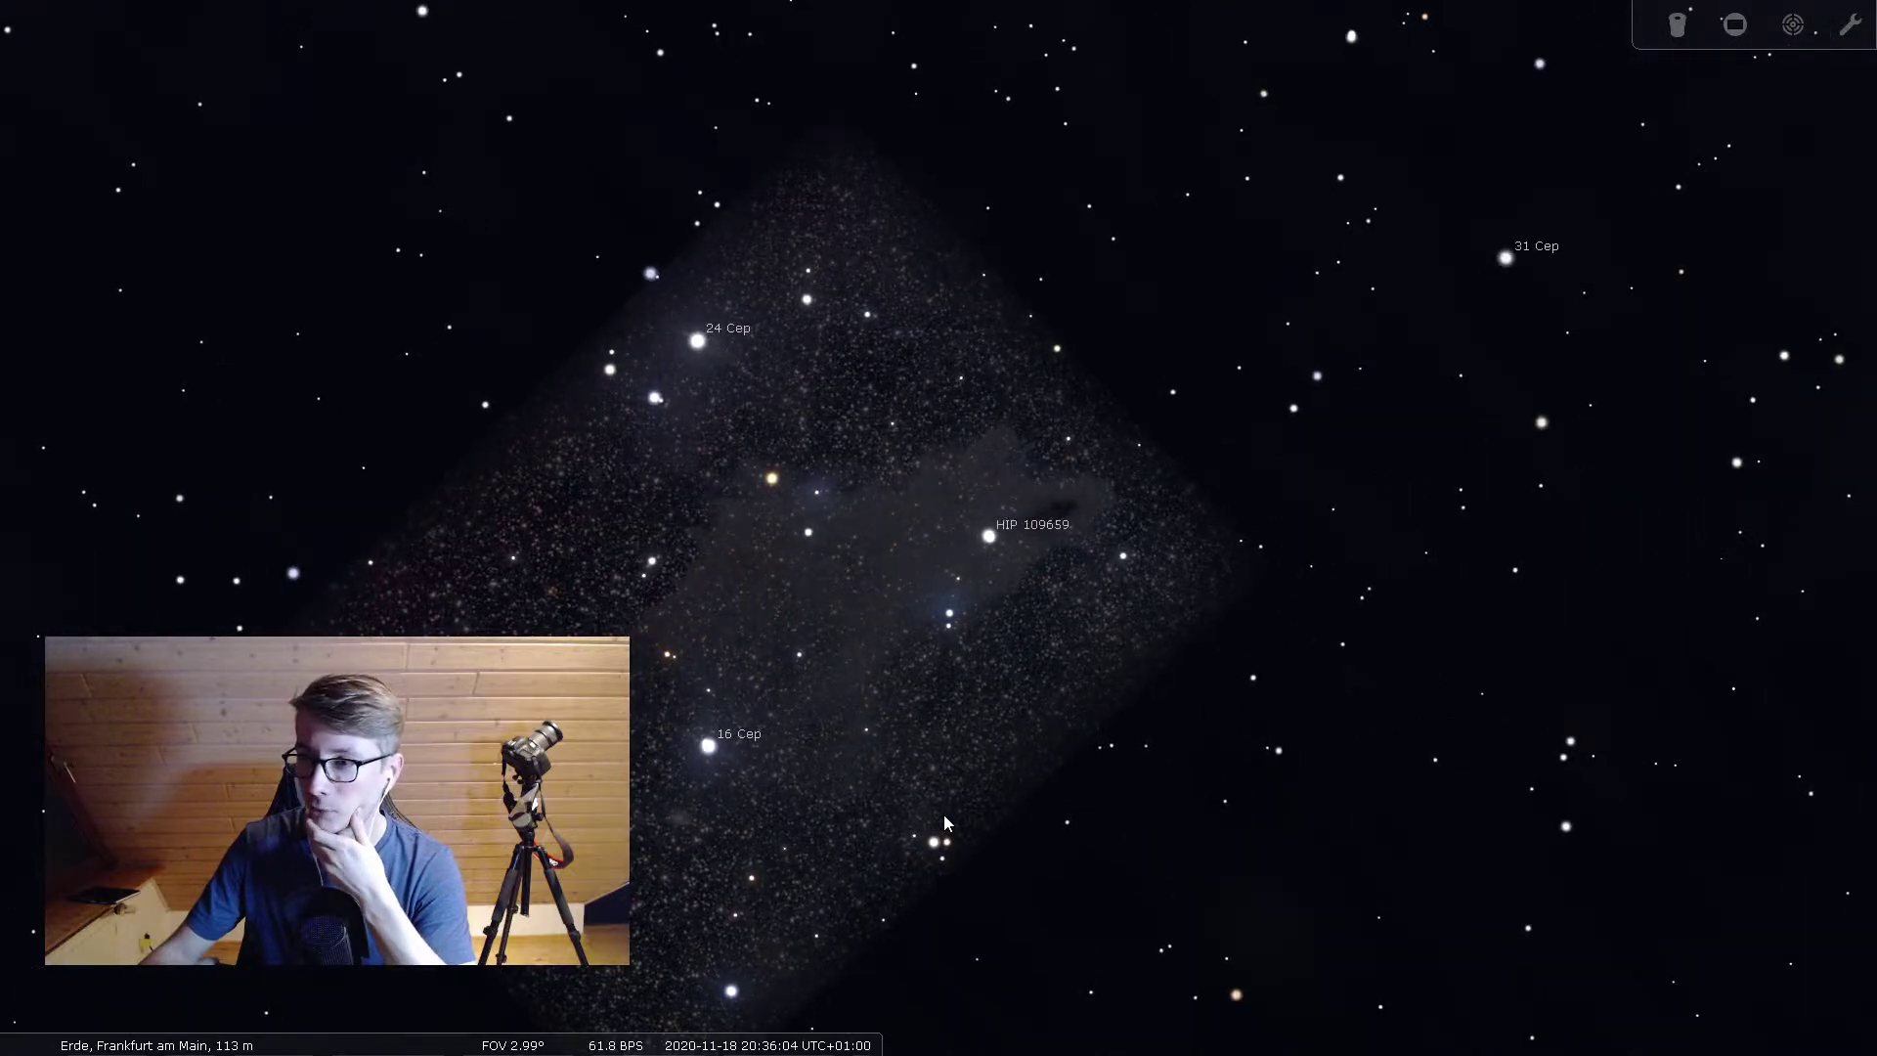
{"action": "scroll", "coordinate": [945, 817], "scroll_direction": "down", "scroll_amount": 1}
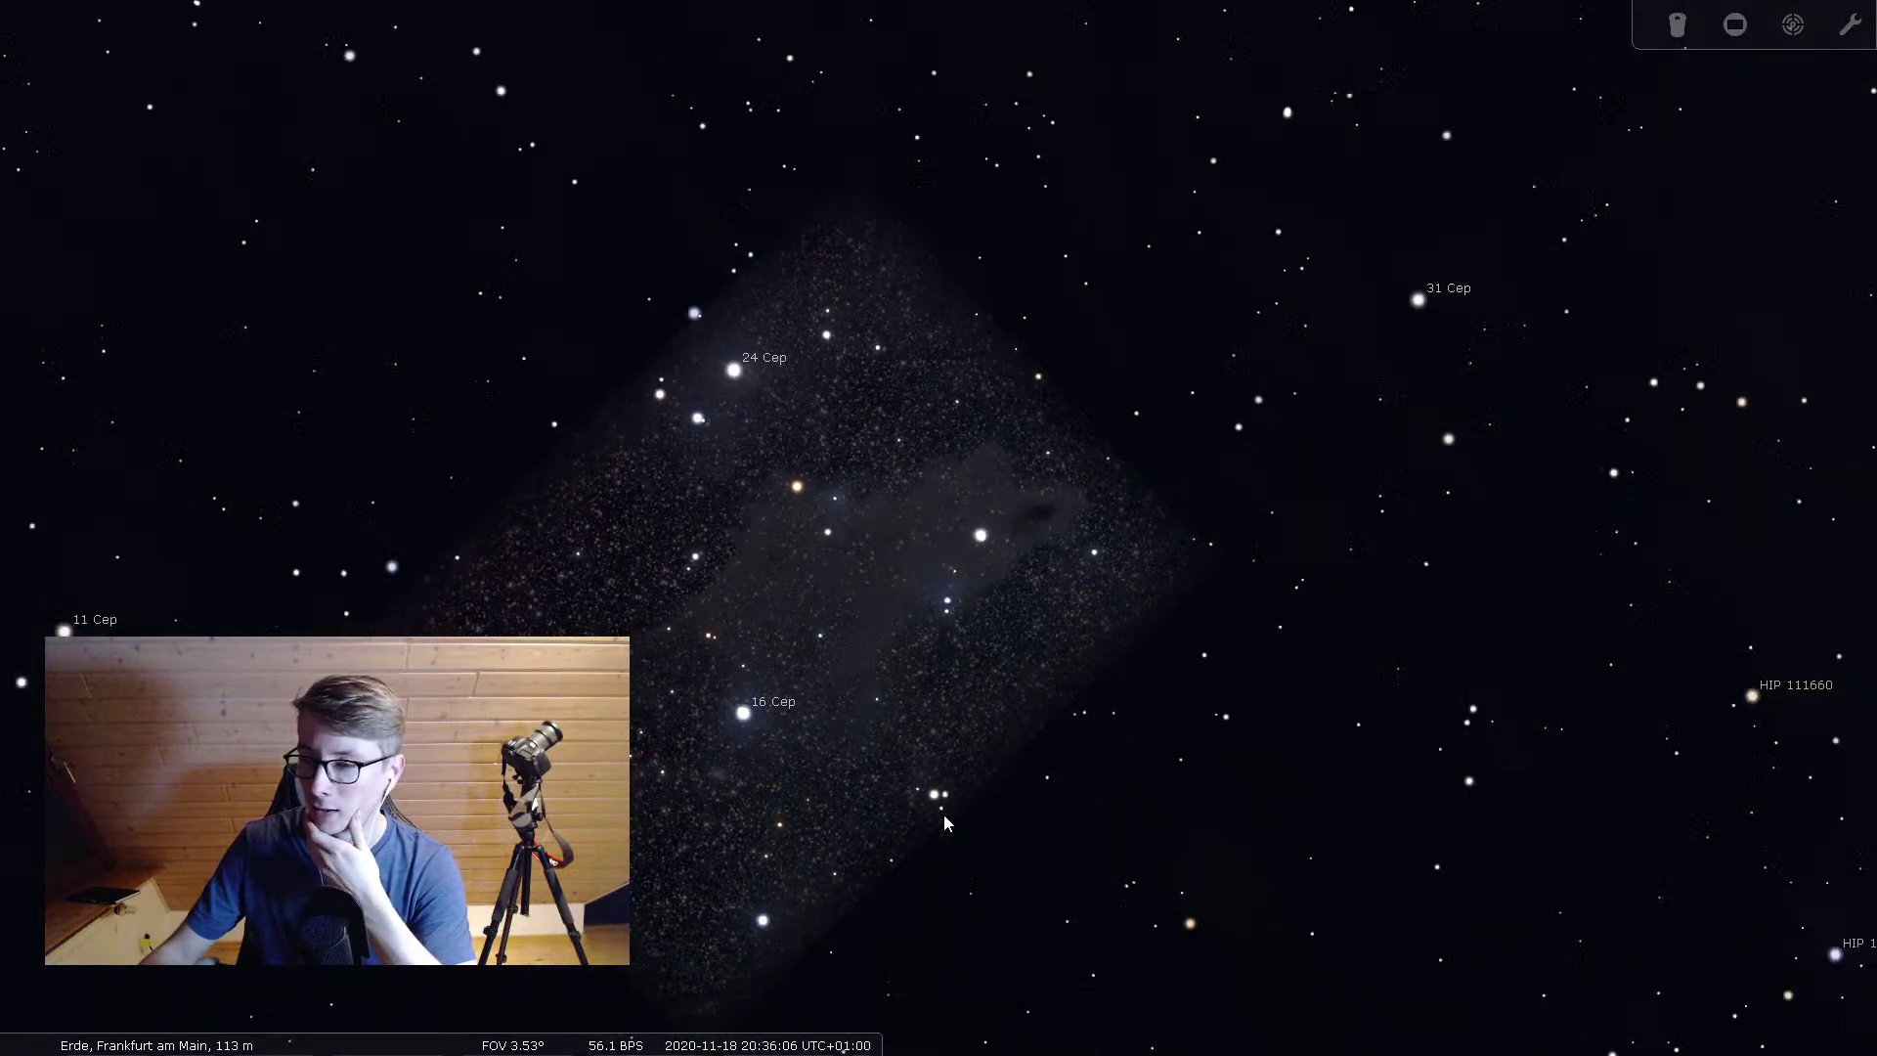
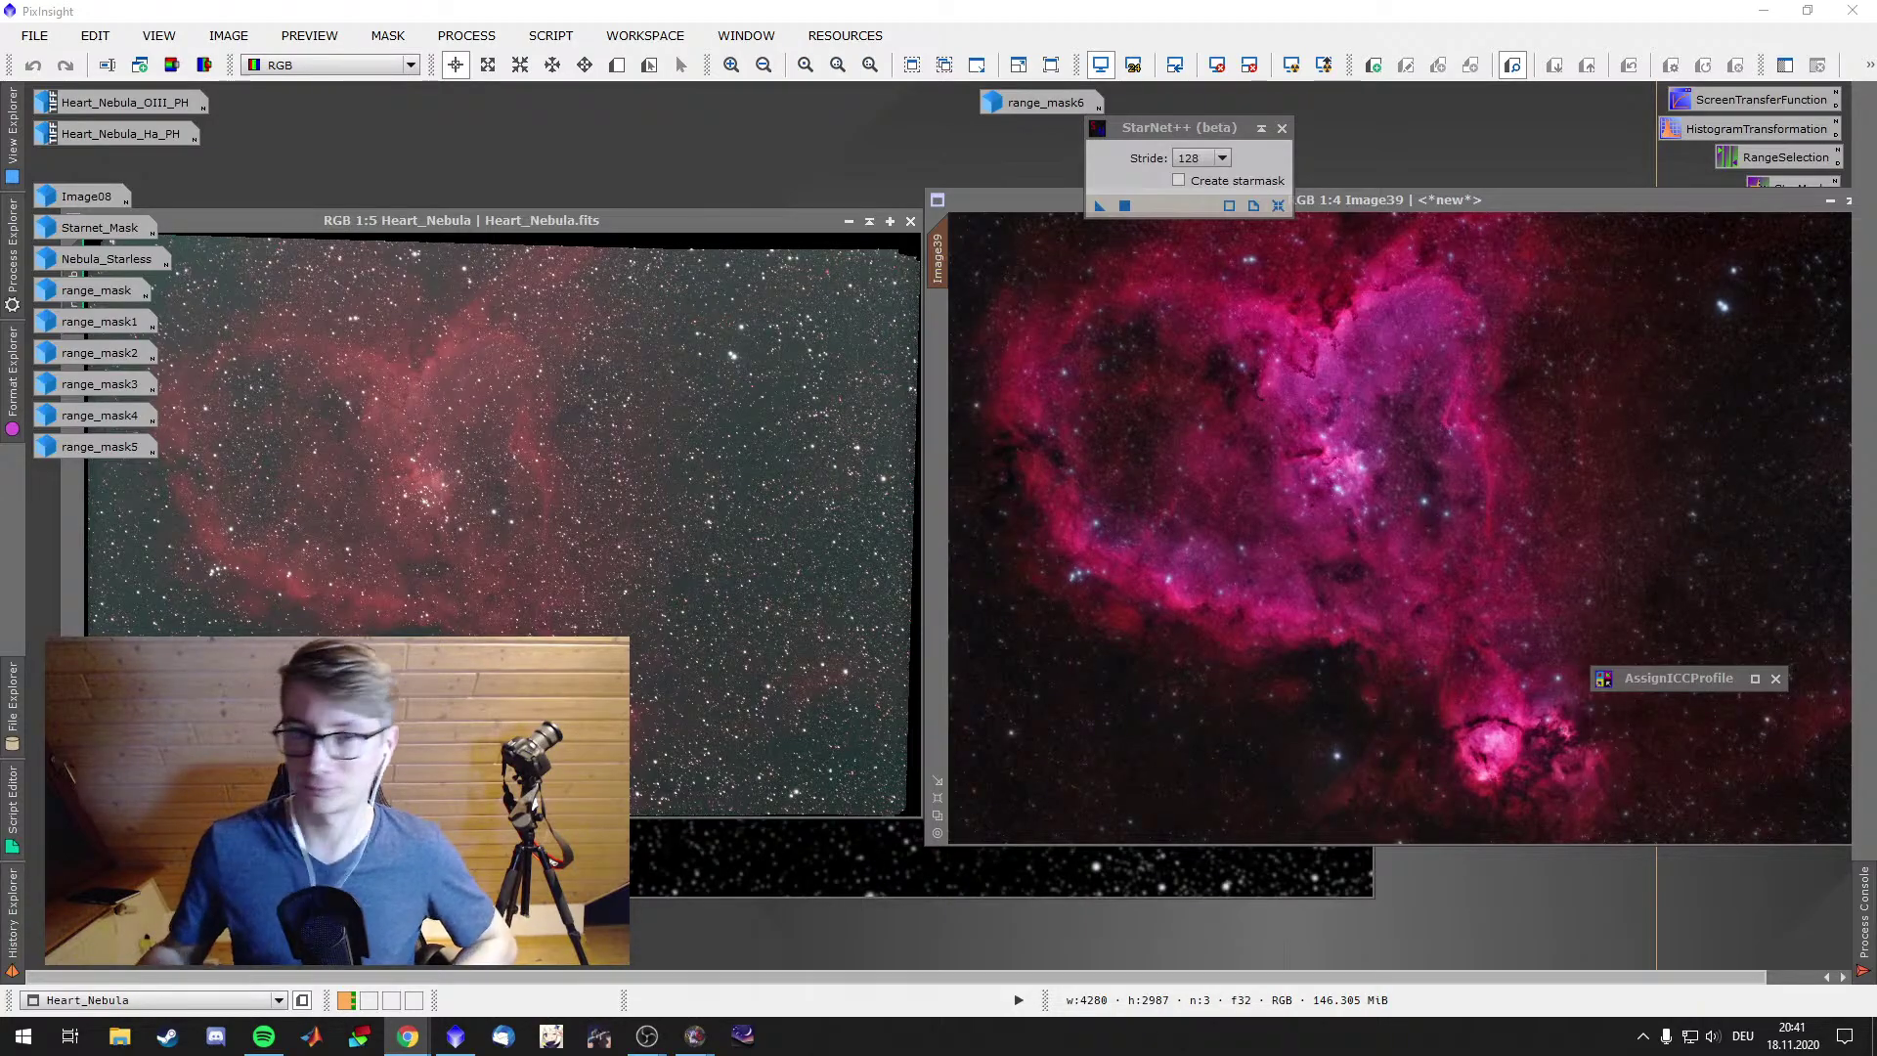
Park the star_mask image as an icon above Image08, and reposition the Image39 window nearer the workspace centre
{"action": "right_click", "coordinate": [378, 332]}
{"action": "left_click", "coordinate": [748, 885]}
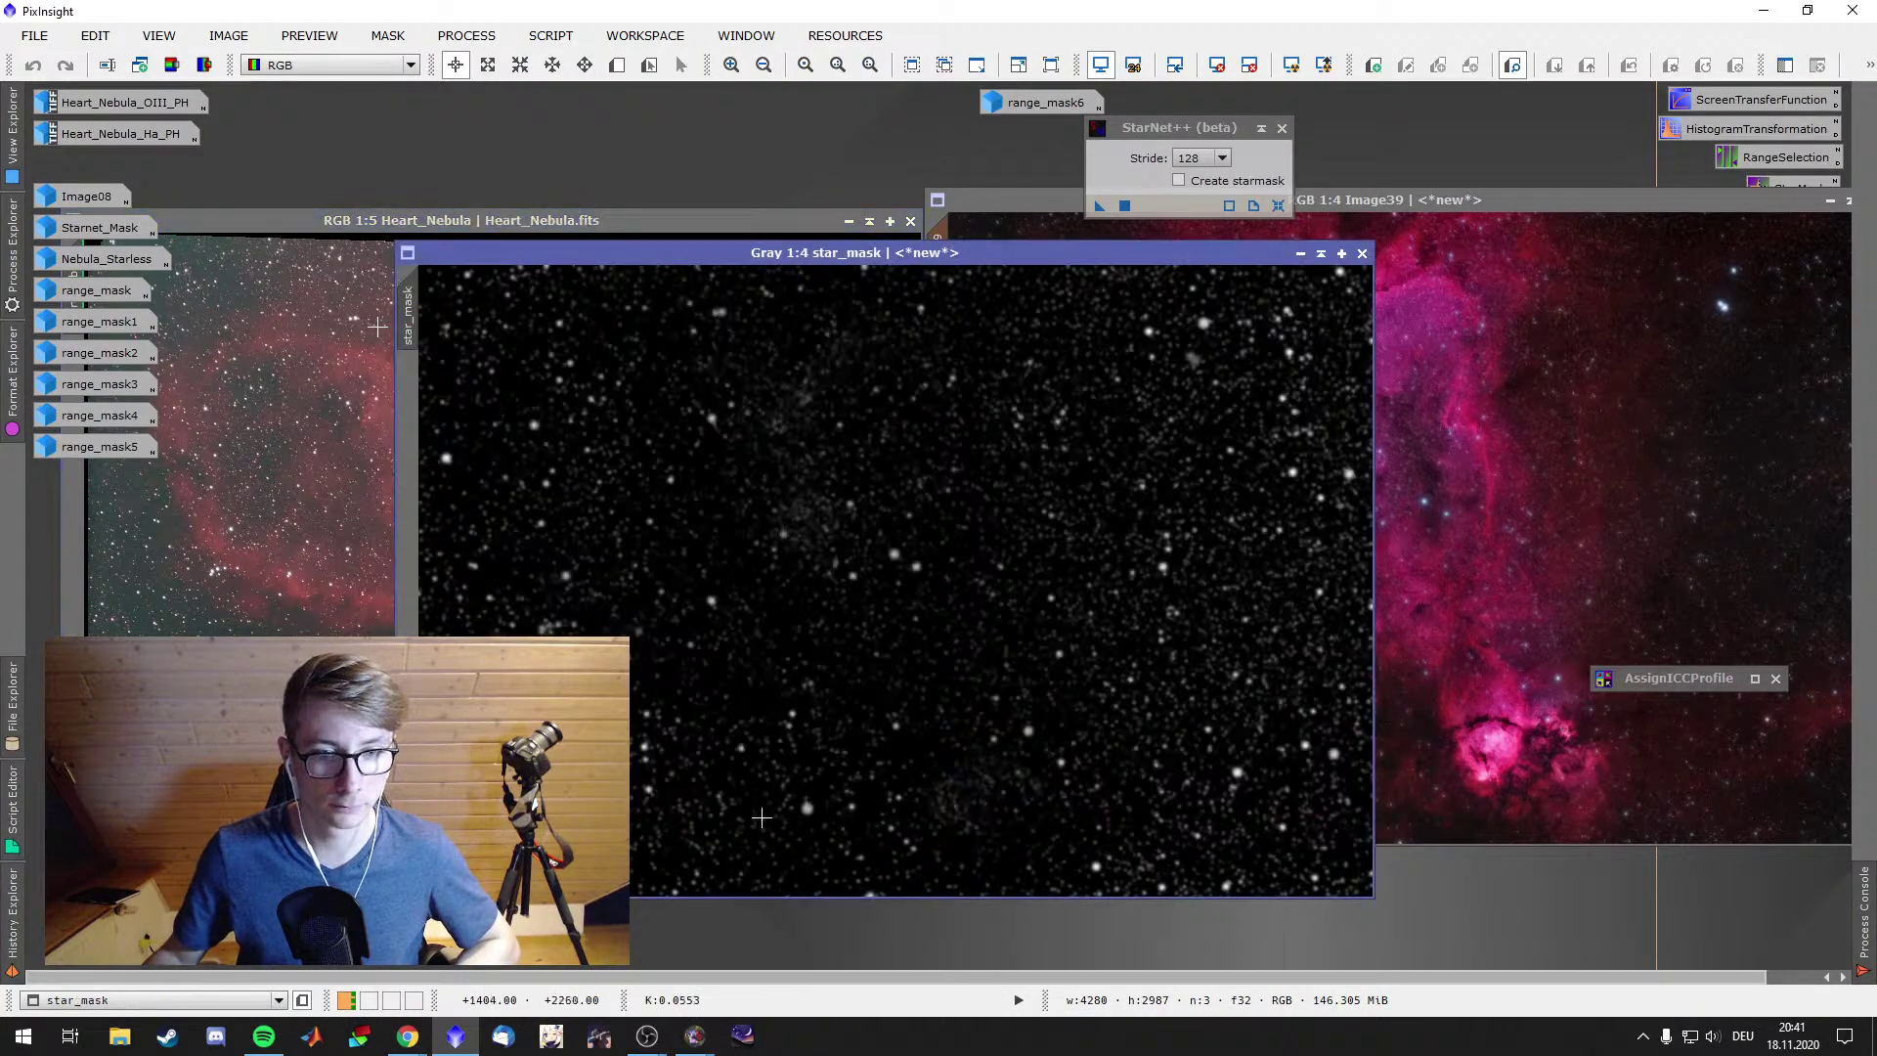
{"action": "left_click", "coordinate": [1321, 253]}
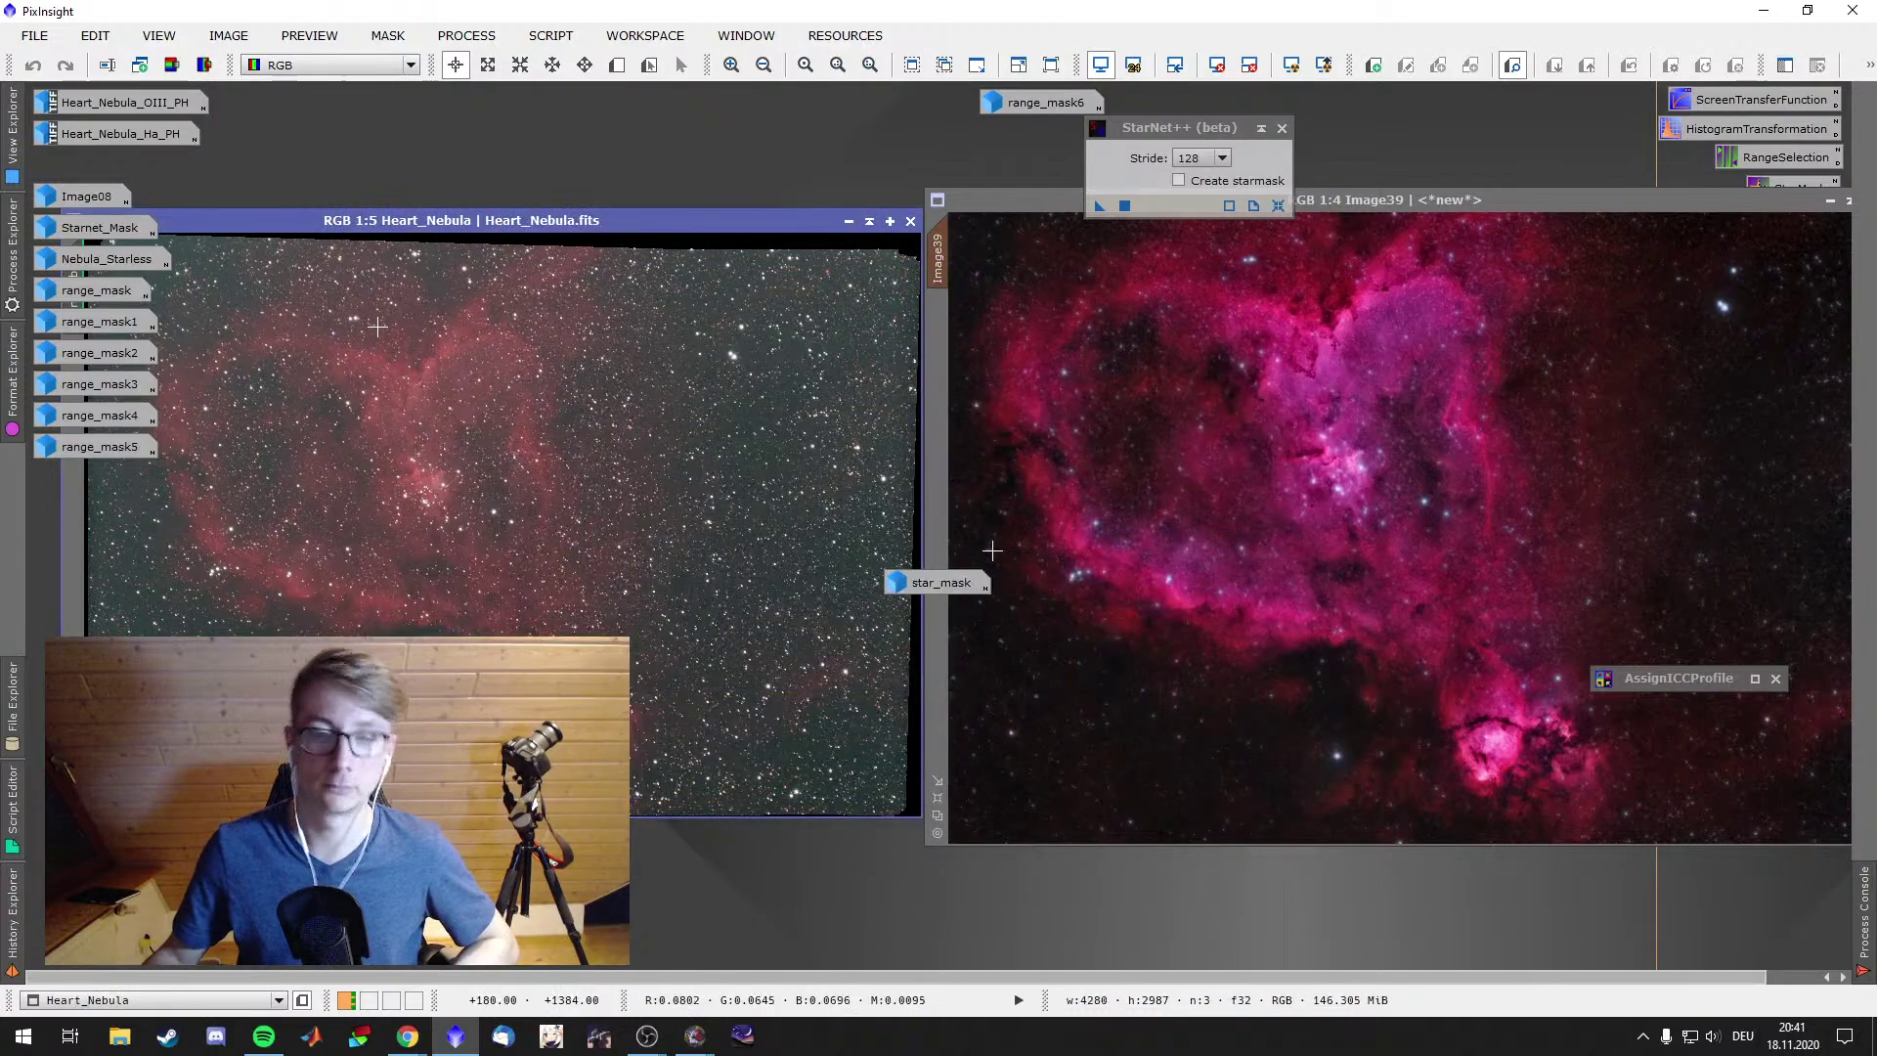
{"action": "left_click_drag", "start_coordinate": [937, 584], "coordinate": [93, 171]}
{"action": "left_click", "coordinate": [1830, 201]}
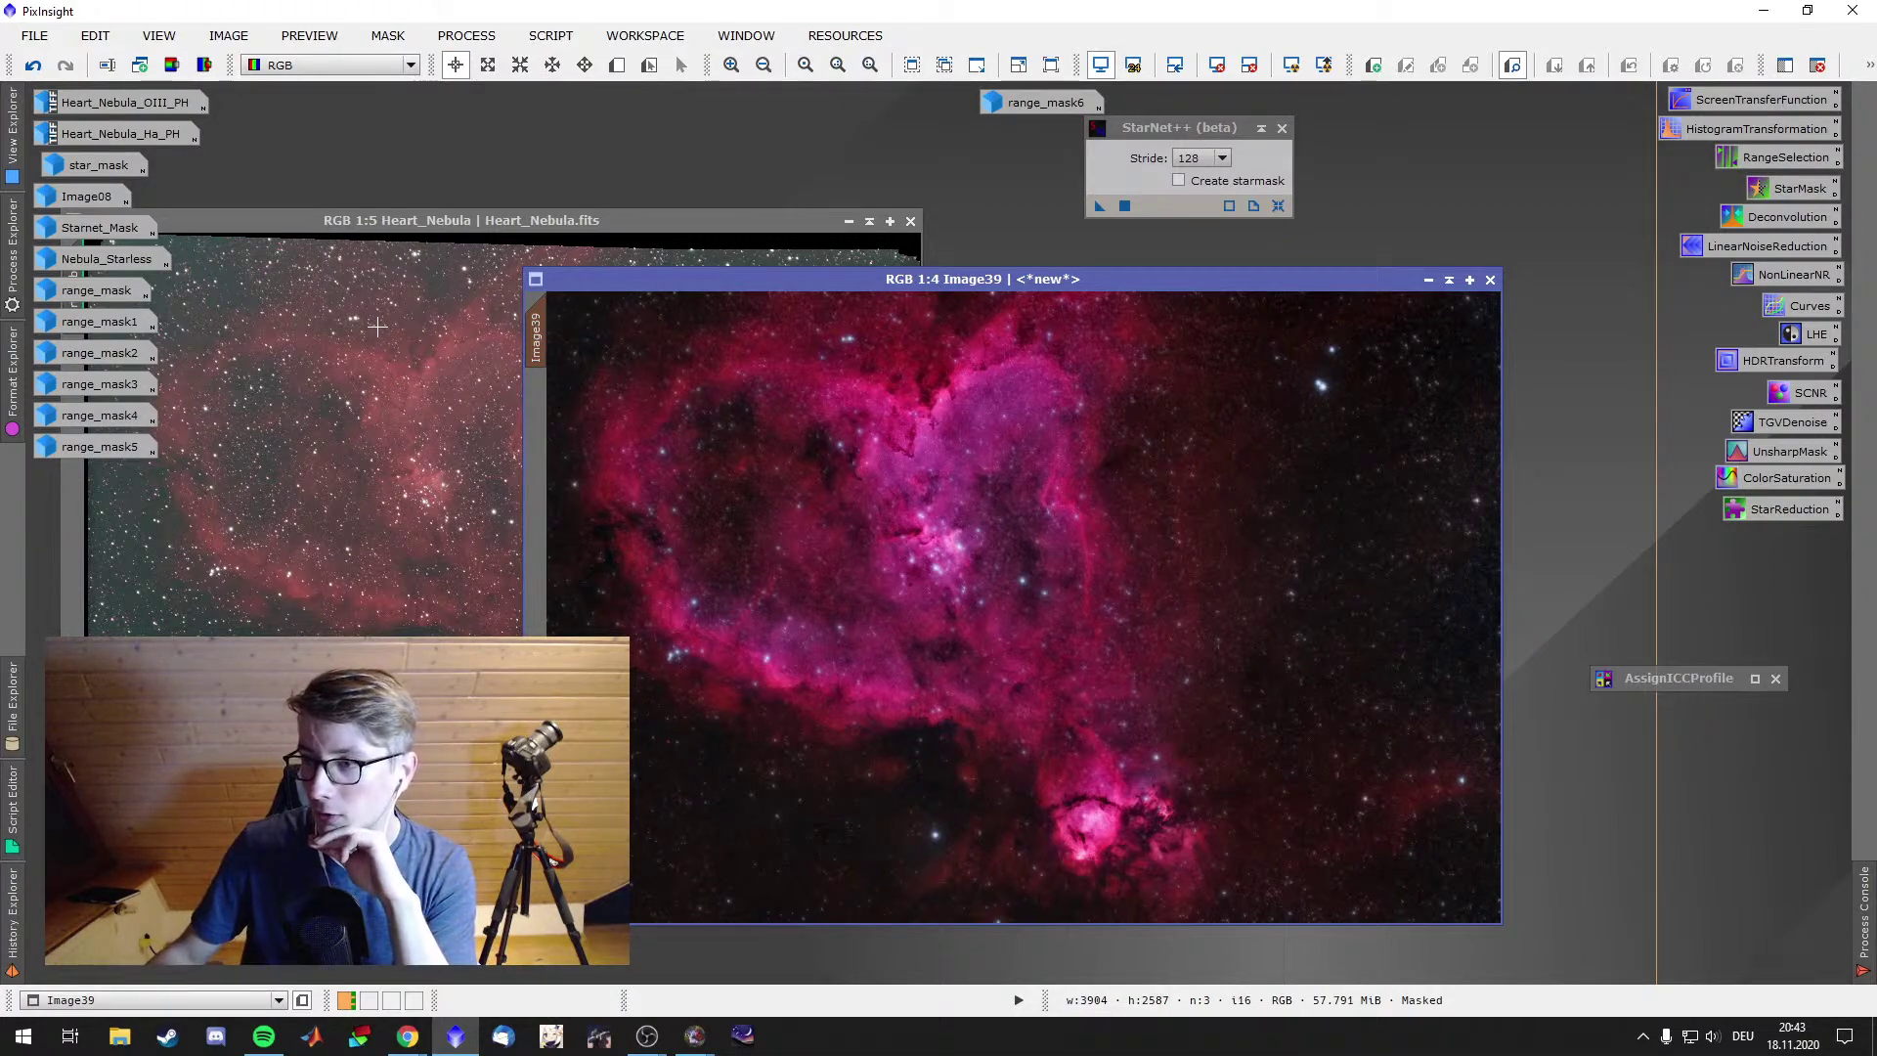
Switch to the Bintel Astronomy Calculator in the browser, and set the telescope's focal length to 350 mm and F ratio to 5
{"action": "key", "text": "alt+Tab"}
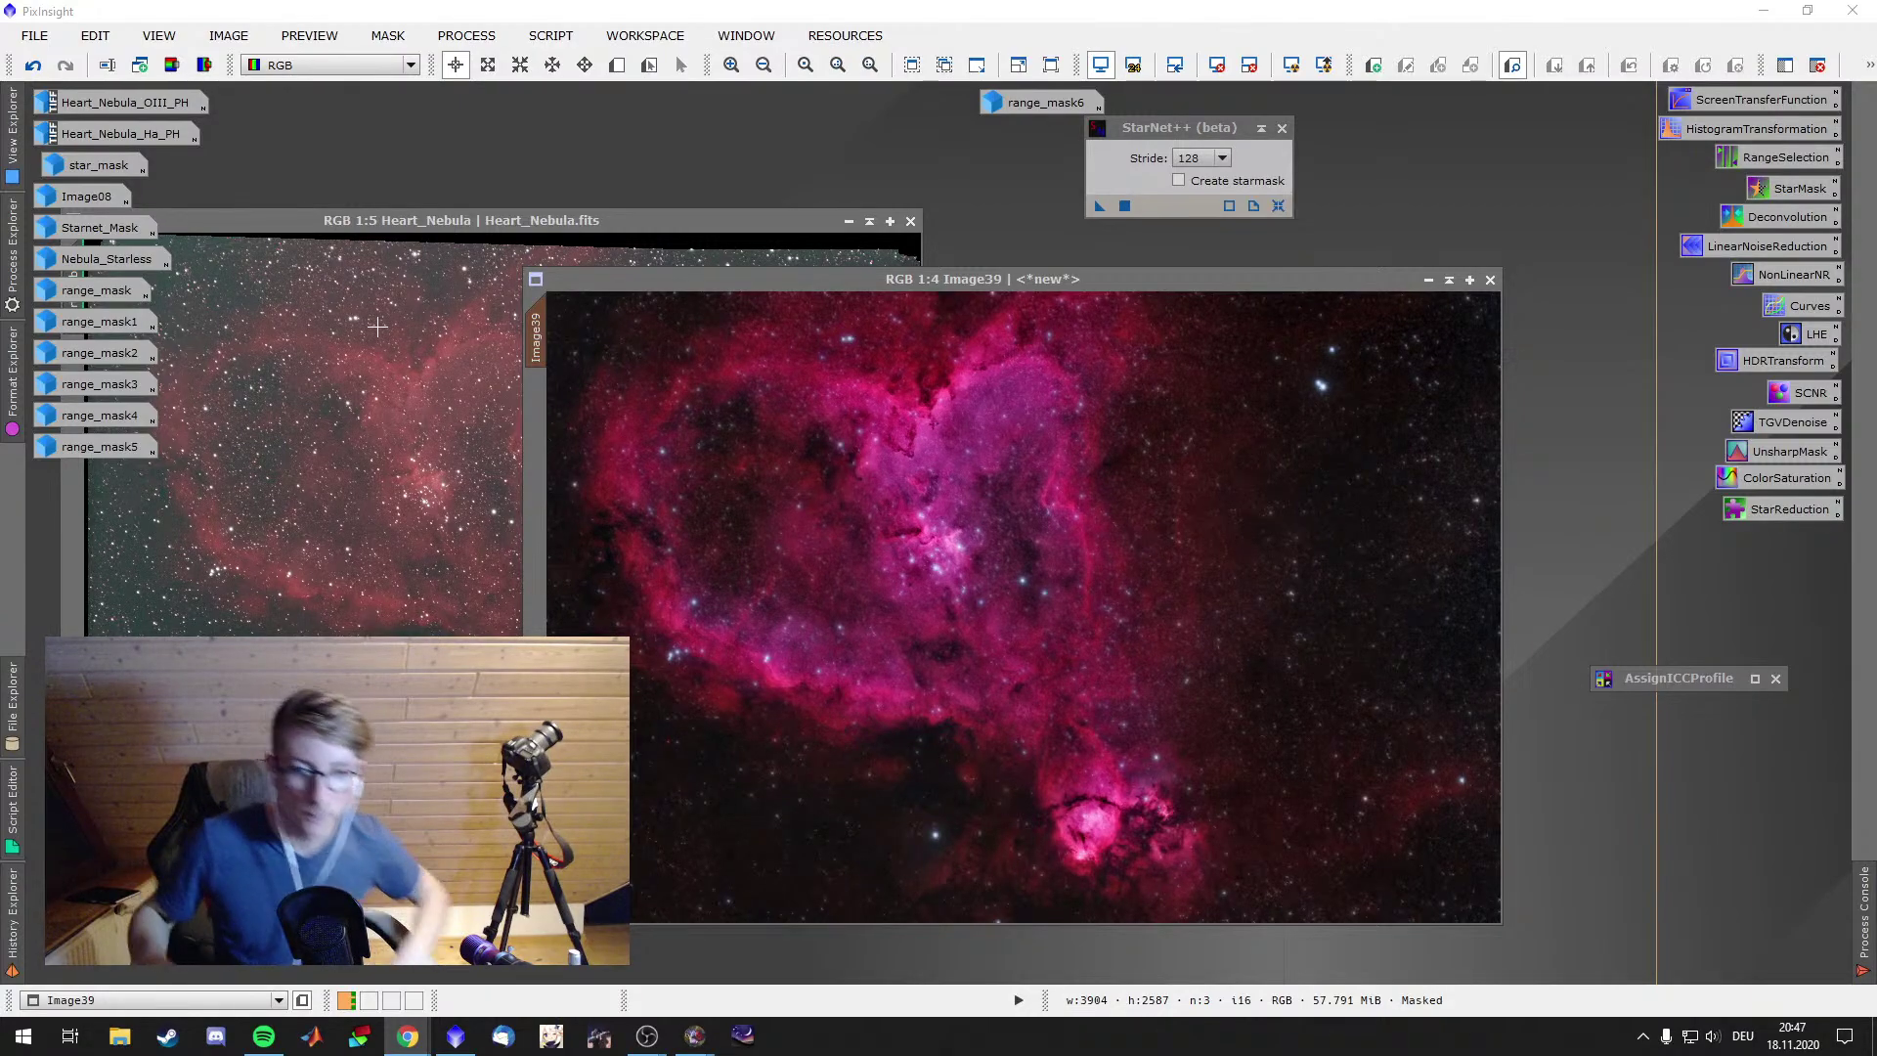
{"action": "mouse_move", "coordinate": [425, 1042]}
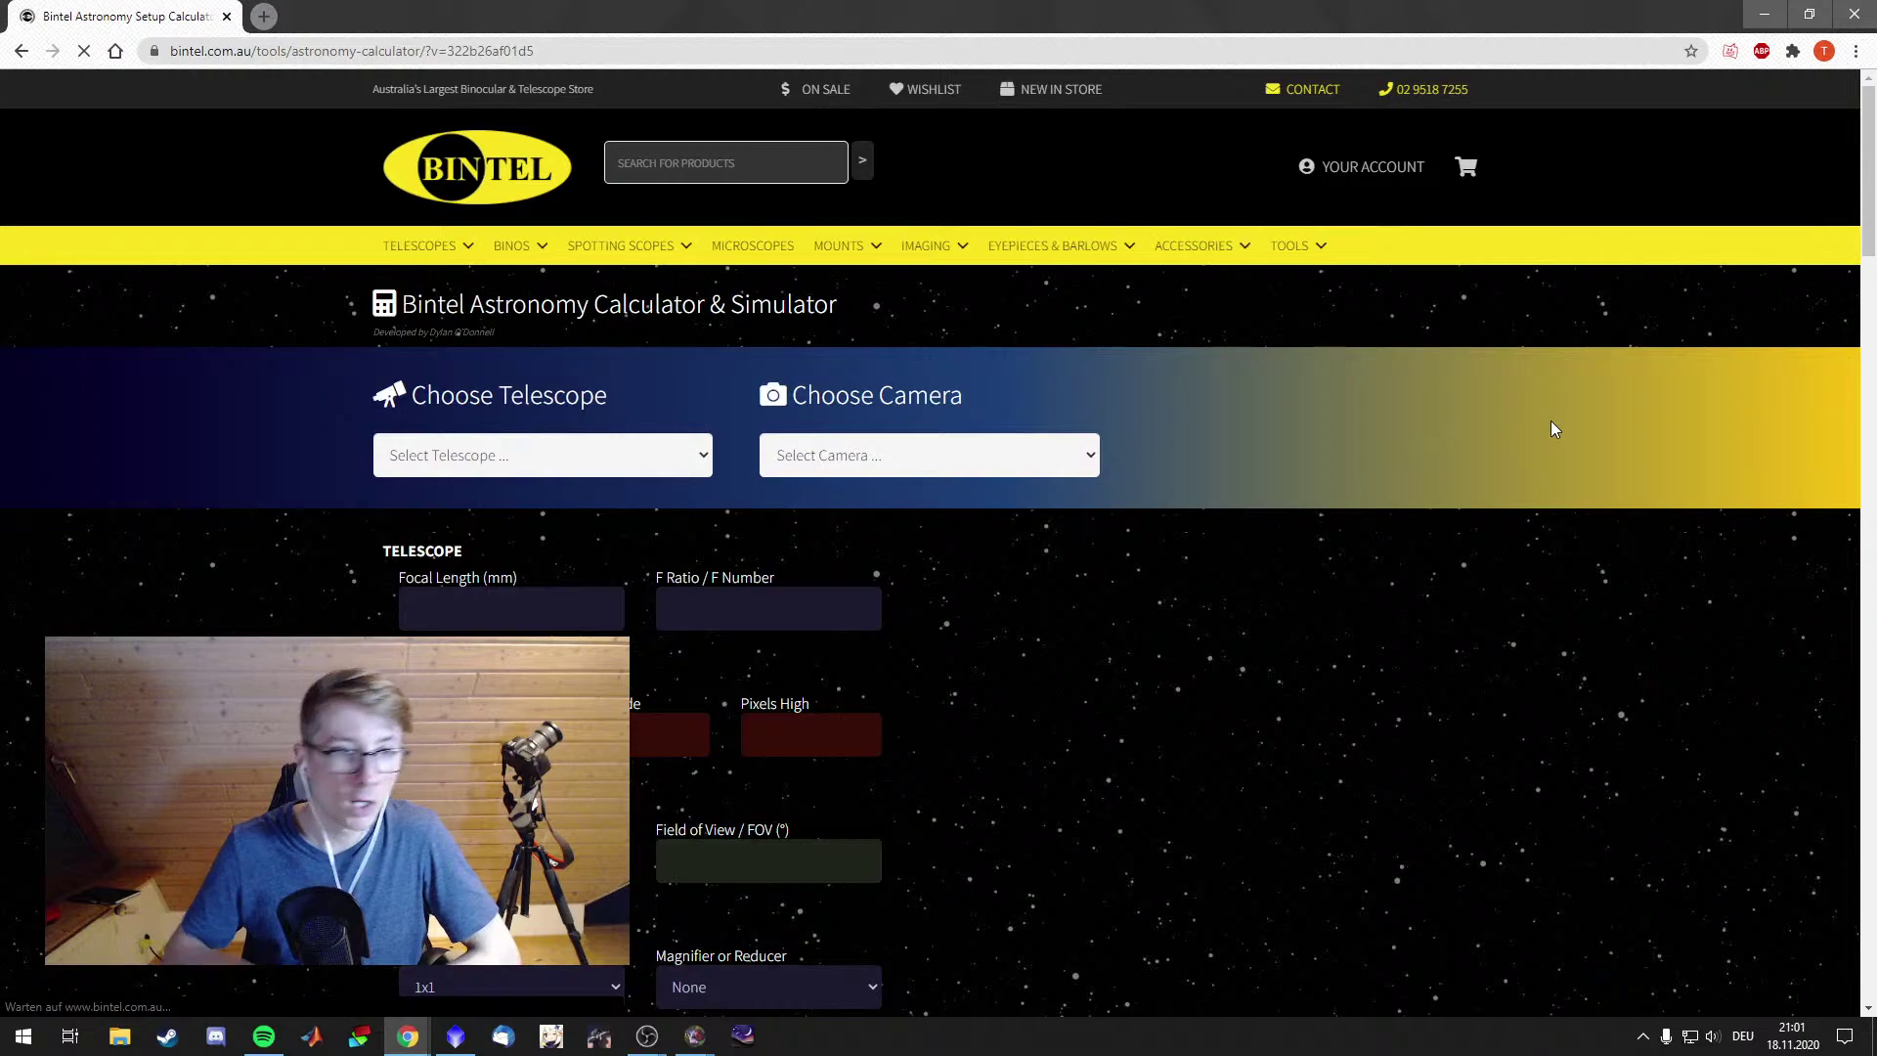
{"action": "left_click", "coordinate": [490, 615]}
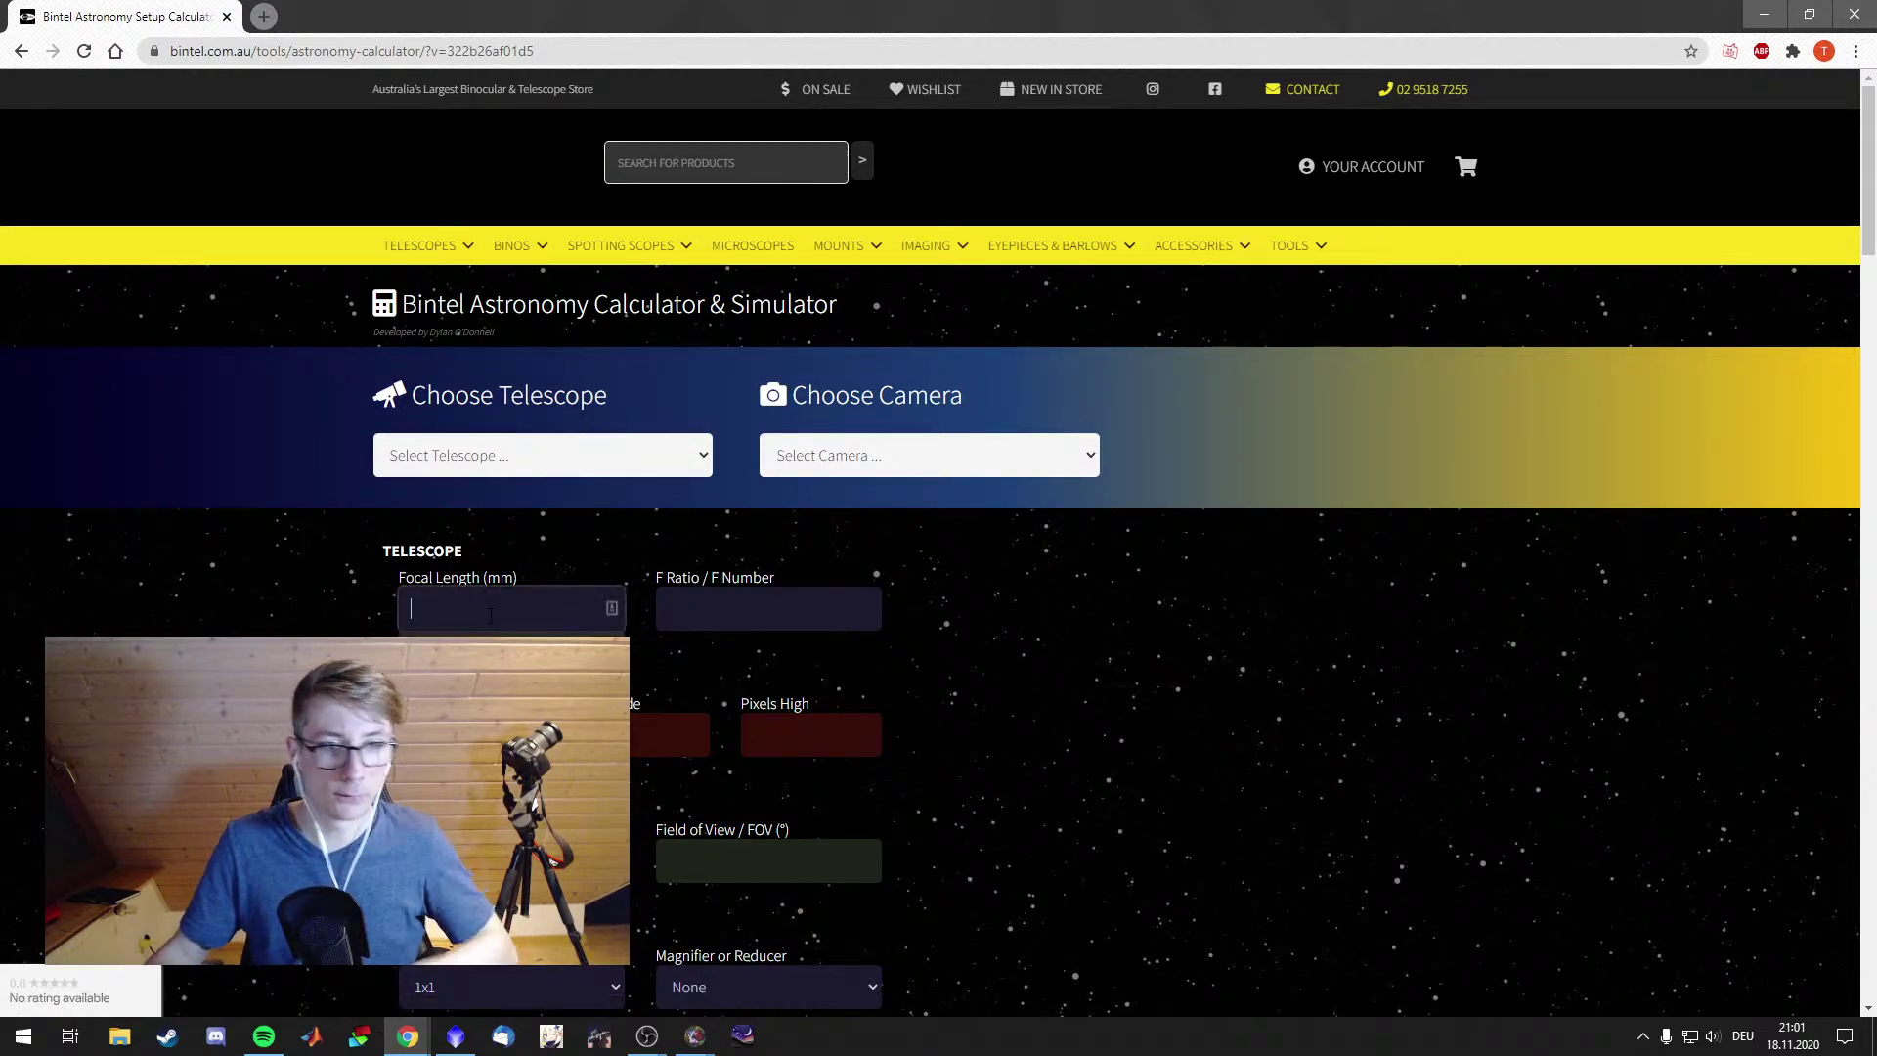
{"action": "type", "text": "350"}
{"action": "key", "text": "Tab"}
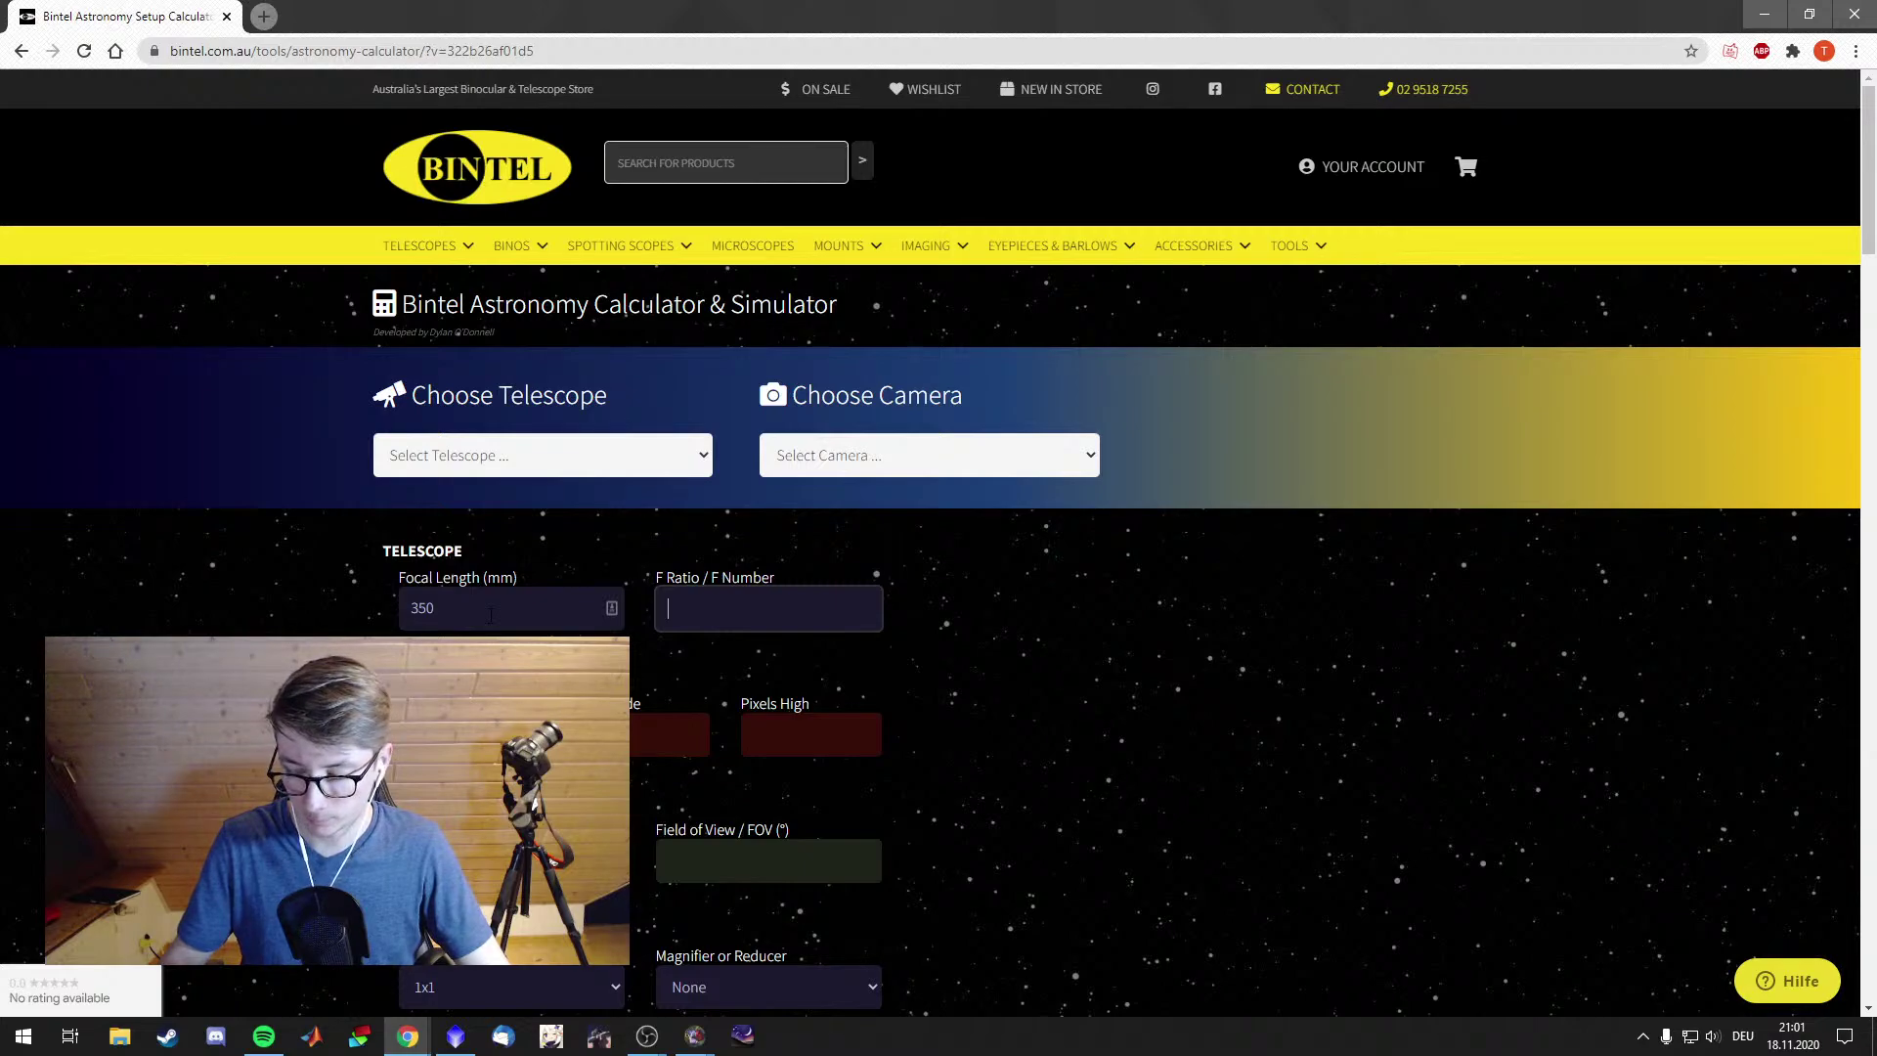
{"action": "type", "text": "5"}
{"action": "key", "text": "Tab"}
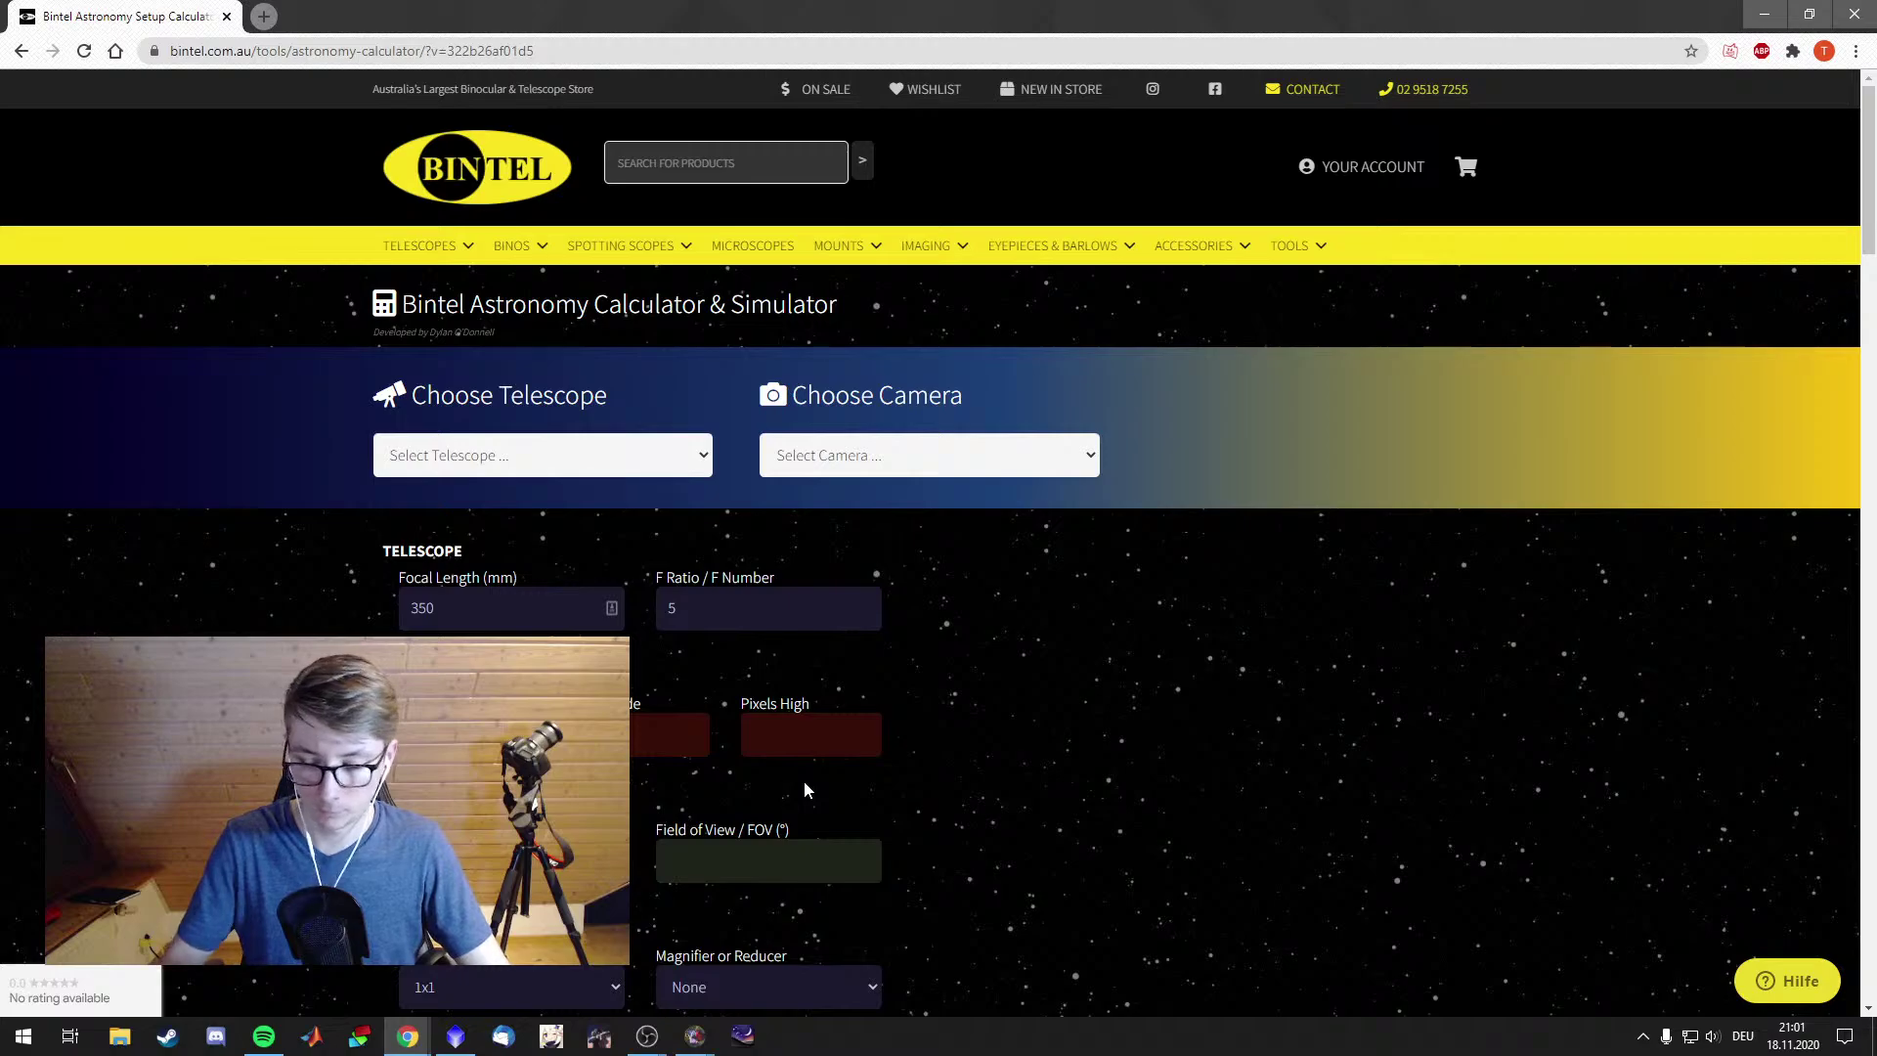
Choose the ZWO ASI294MC Pro Cooled Astronomy Camera for the calculation
{"action": "left_click", "coordinate": [850, 456]}
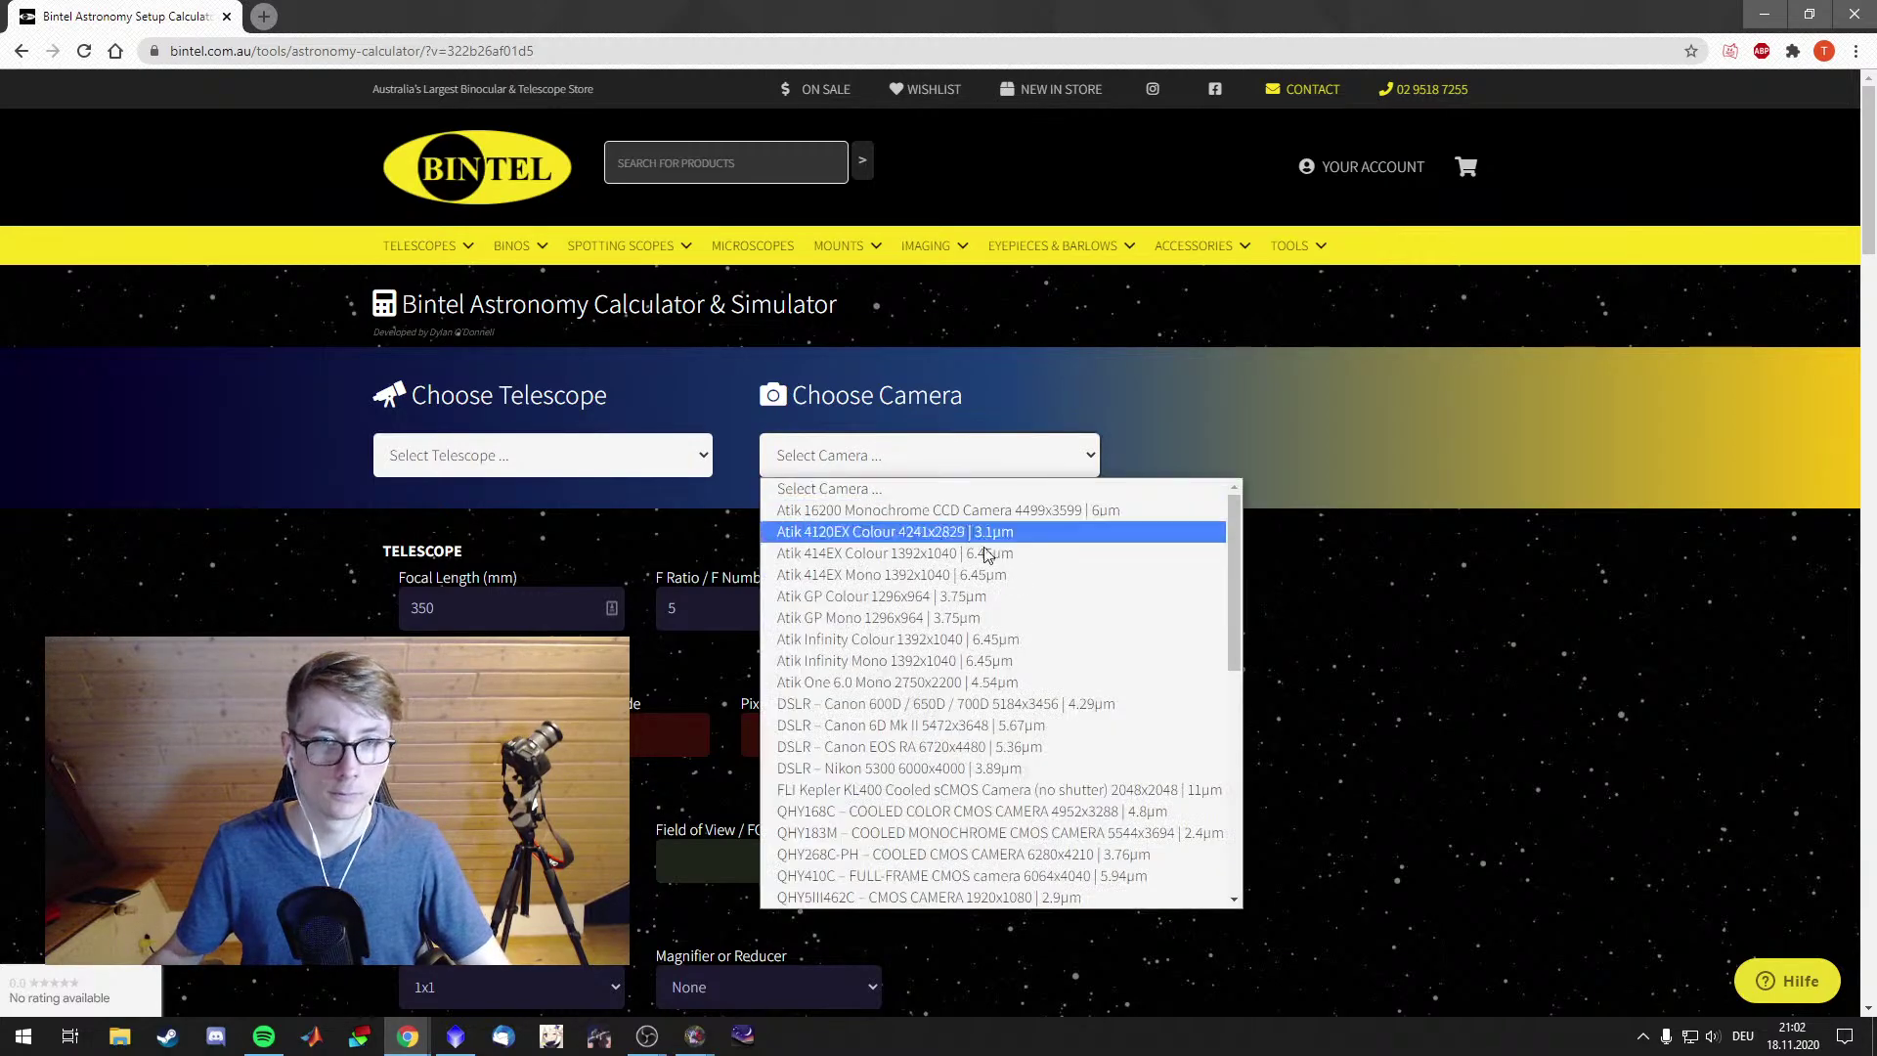
{"action": "scroll", "coordinate": [987, 555], "scroll_direction": "down", "scroll_amount": 5}
{"action": "left_click", "coordinate": [959, 800]}
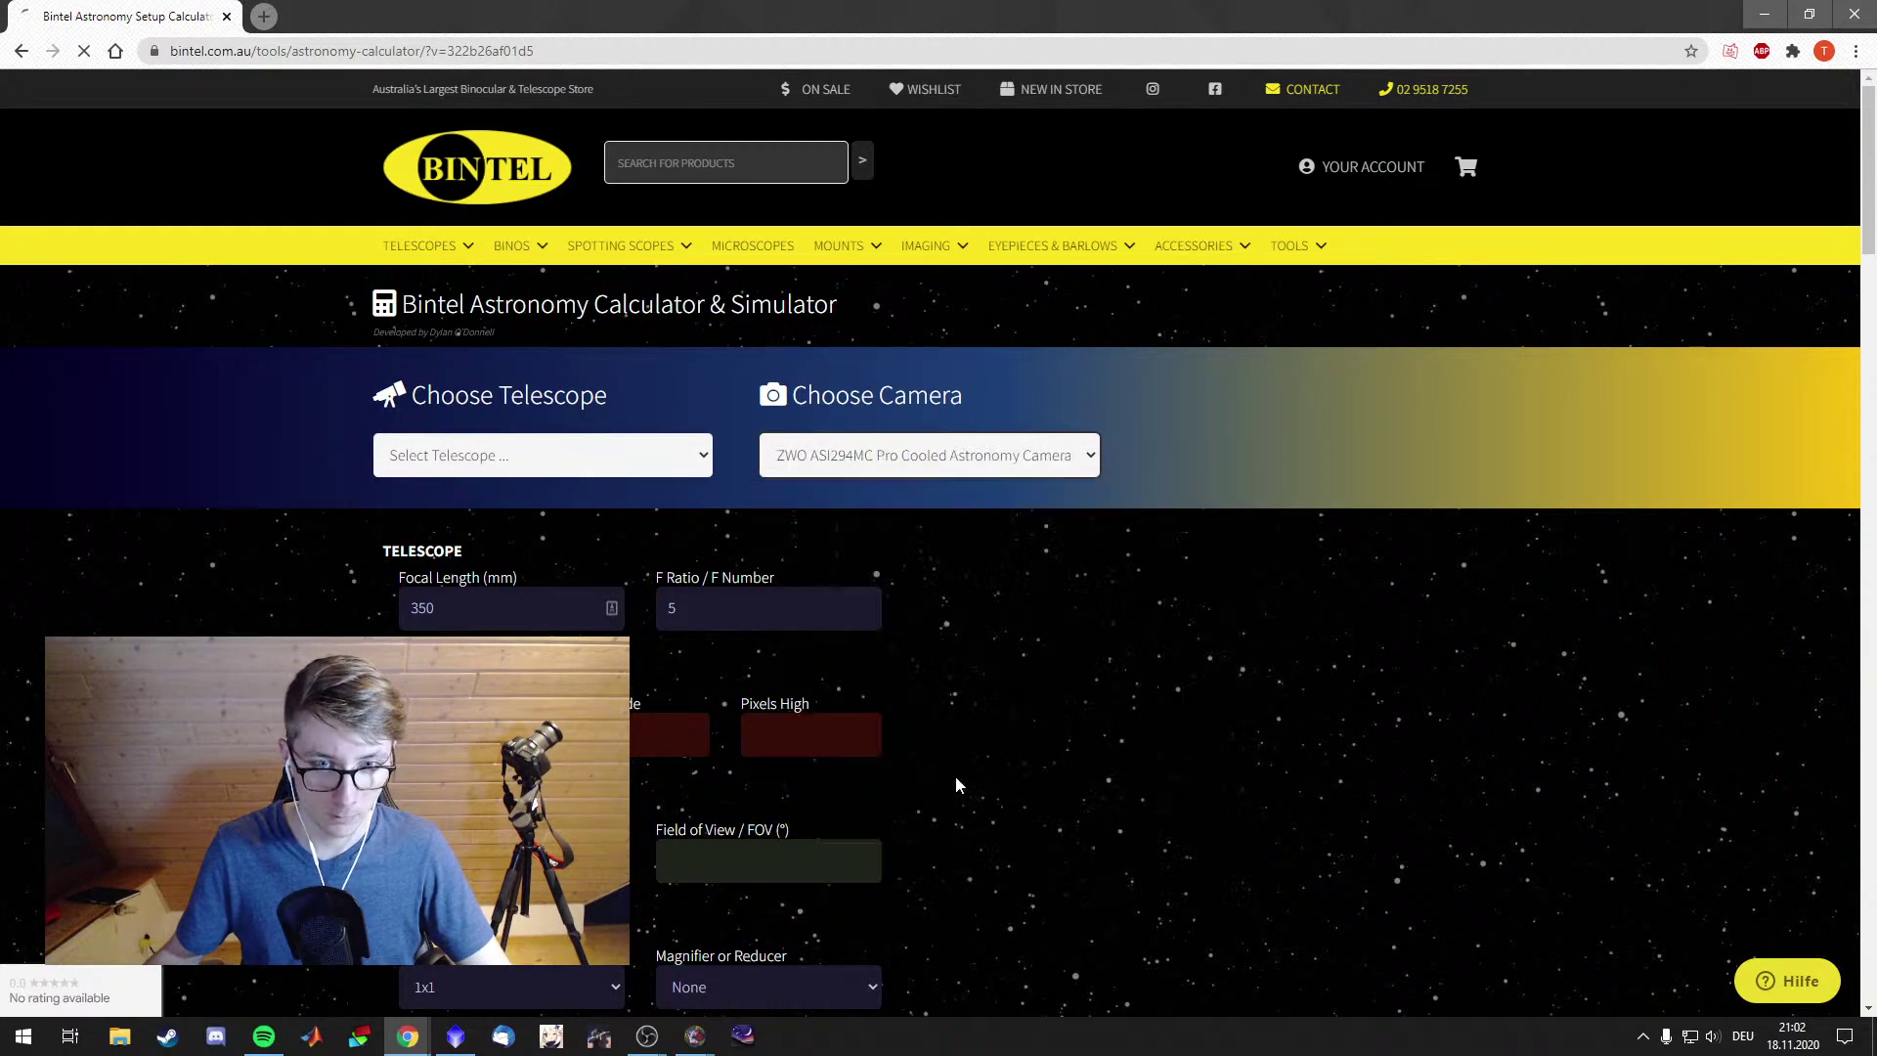
Examine the calculated resolution, sampling and camera field of view, and switch back to PixInsight
{"action": "scroll", "coordinate": [1027, 763], "scroll_direction": "down", "scroll_amount": 8}
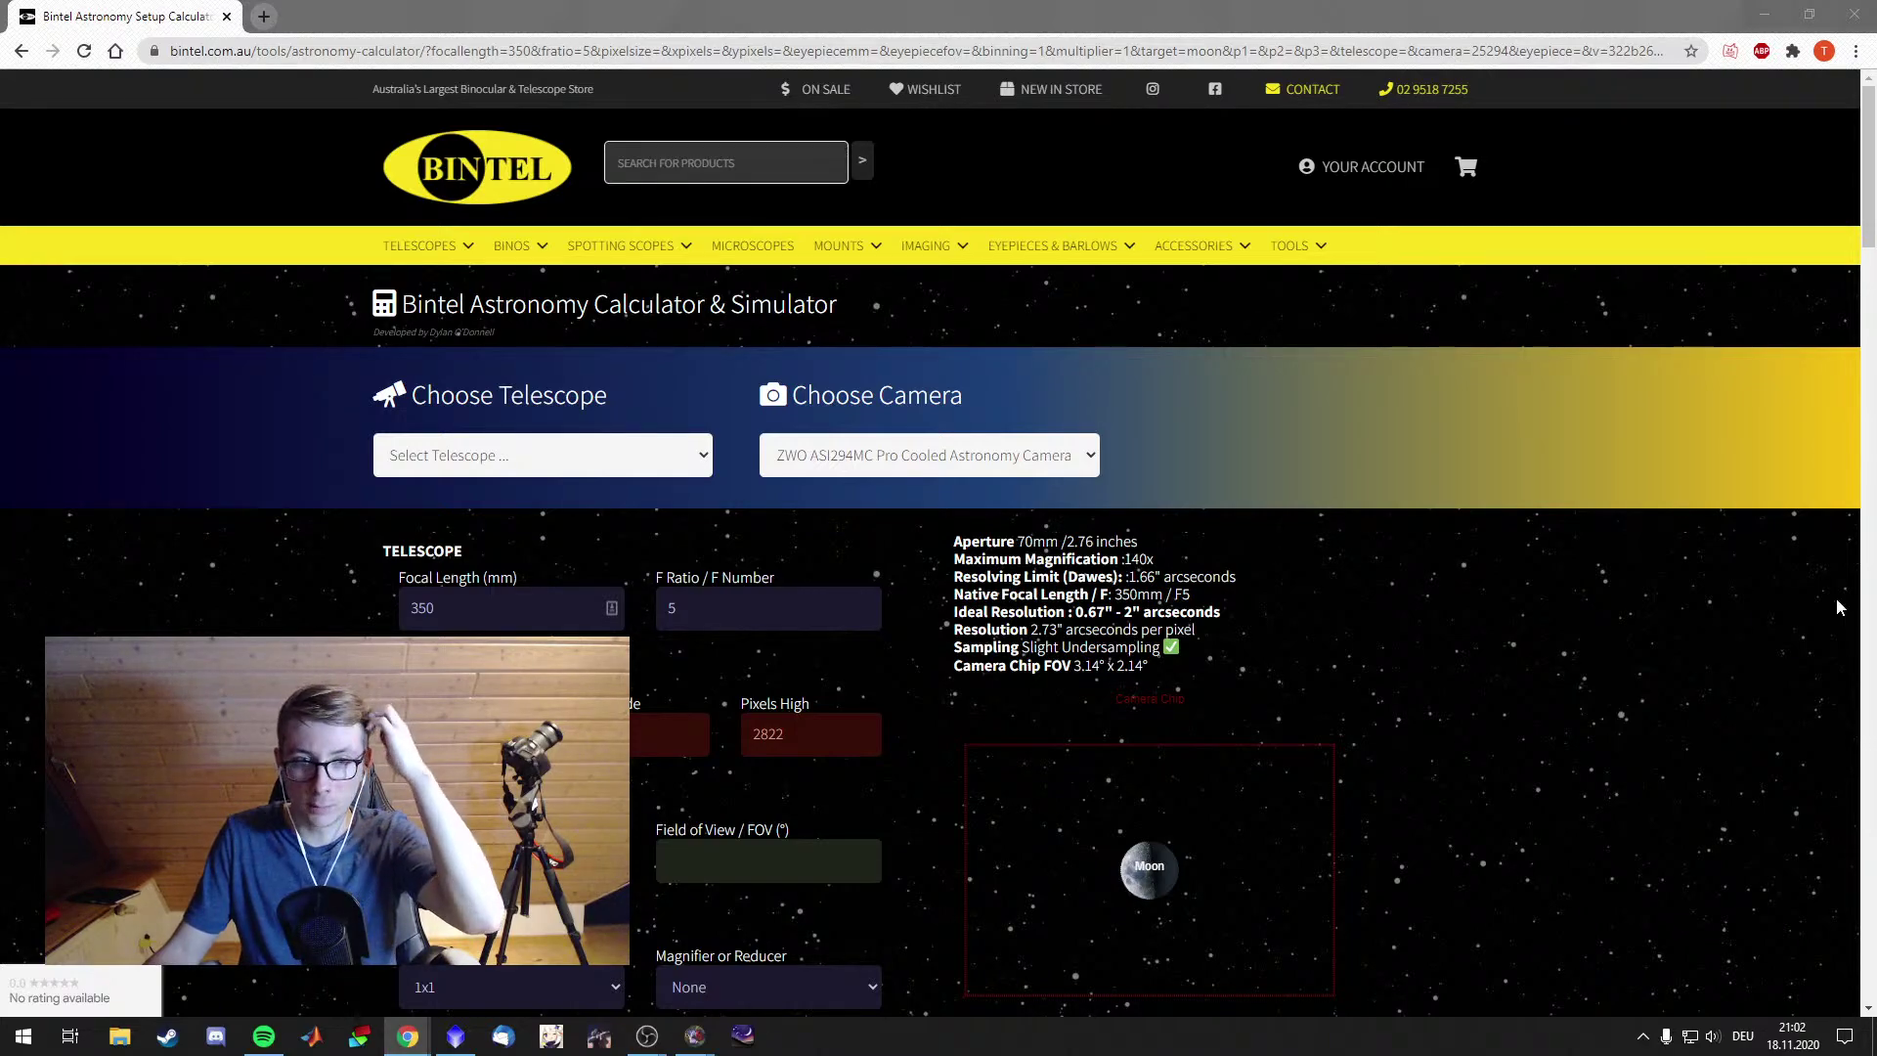
{"action": "scroll", "coordinate": [1643, 663], "scroll_direction": "down", "scroll_amount": 3}
{"action": "scroll", "coordinate": [1643, 663], "scroll_direction": "up", "scroll_amount": 2}
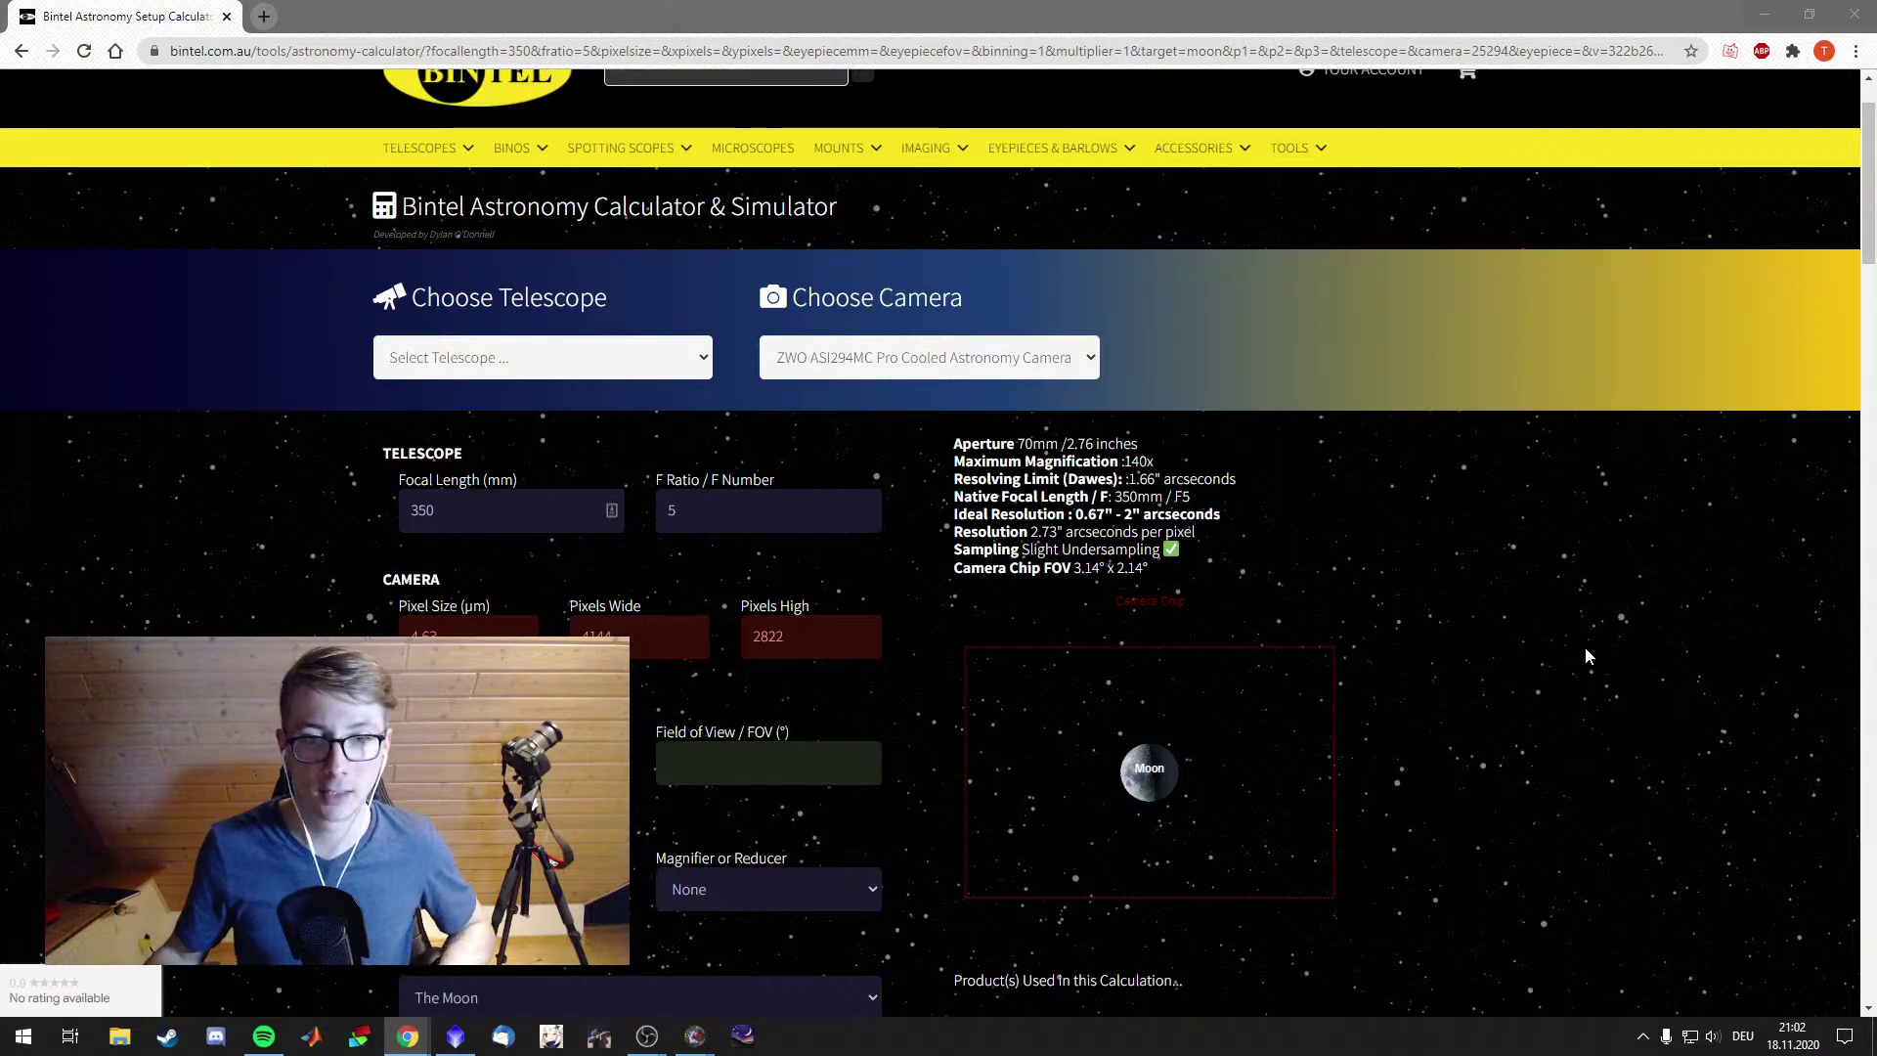
{"action": "scroll", "coordinate": [1586, 655], "scroll_direction": "down", "scroll_amount": 1}
{"action": "mouse_move", "coordinate": [1286, 514]}
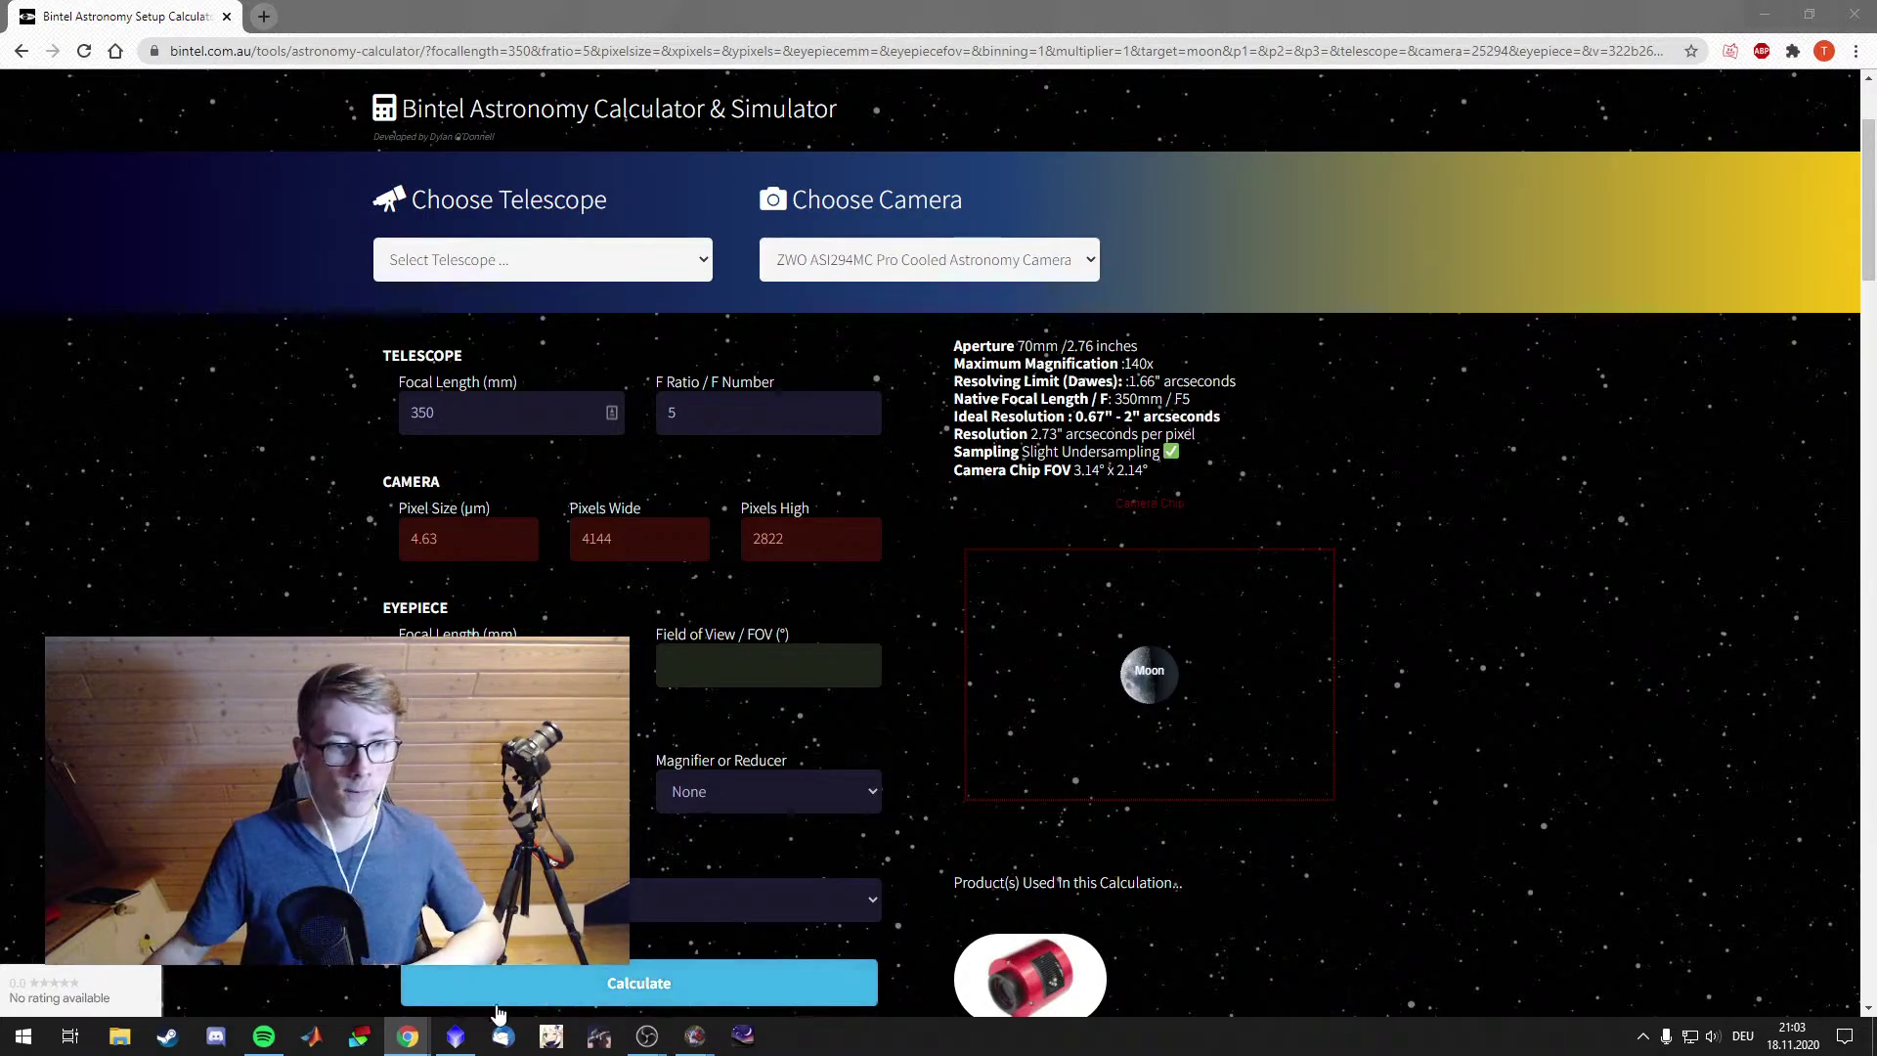
{"action": "left_click", "coordinate": [455, 1035]}
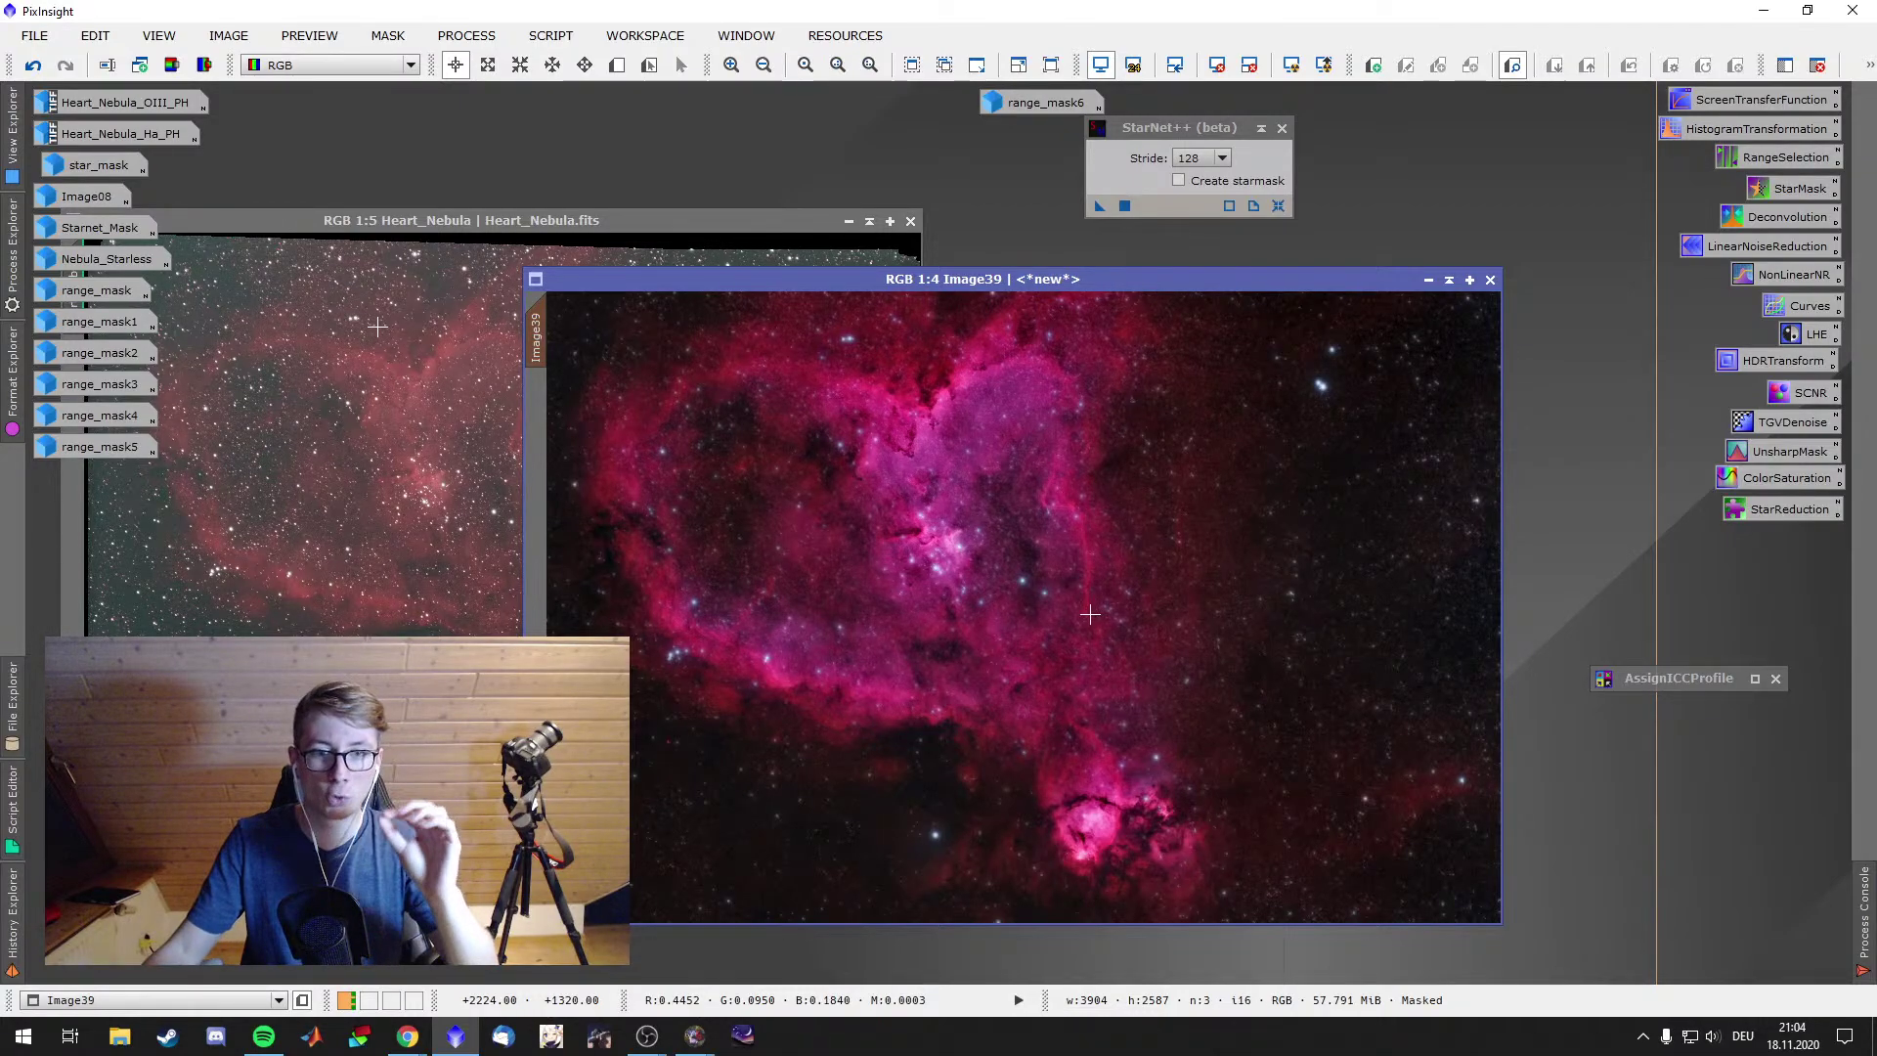
Examine the star detail in Image39, and inspect a single small star in Heart_Nebula down to its individual pixels
{"action": "scroll", "coordinate": [1090, 626], "scroll_direction": "up", "scroll_amount": 4}
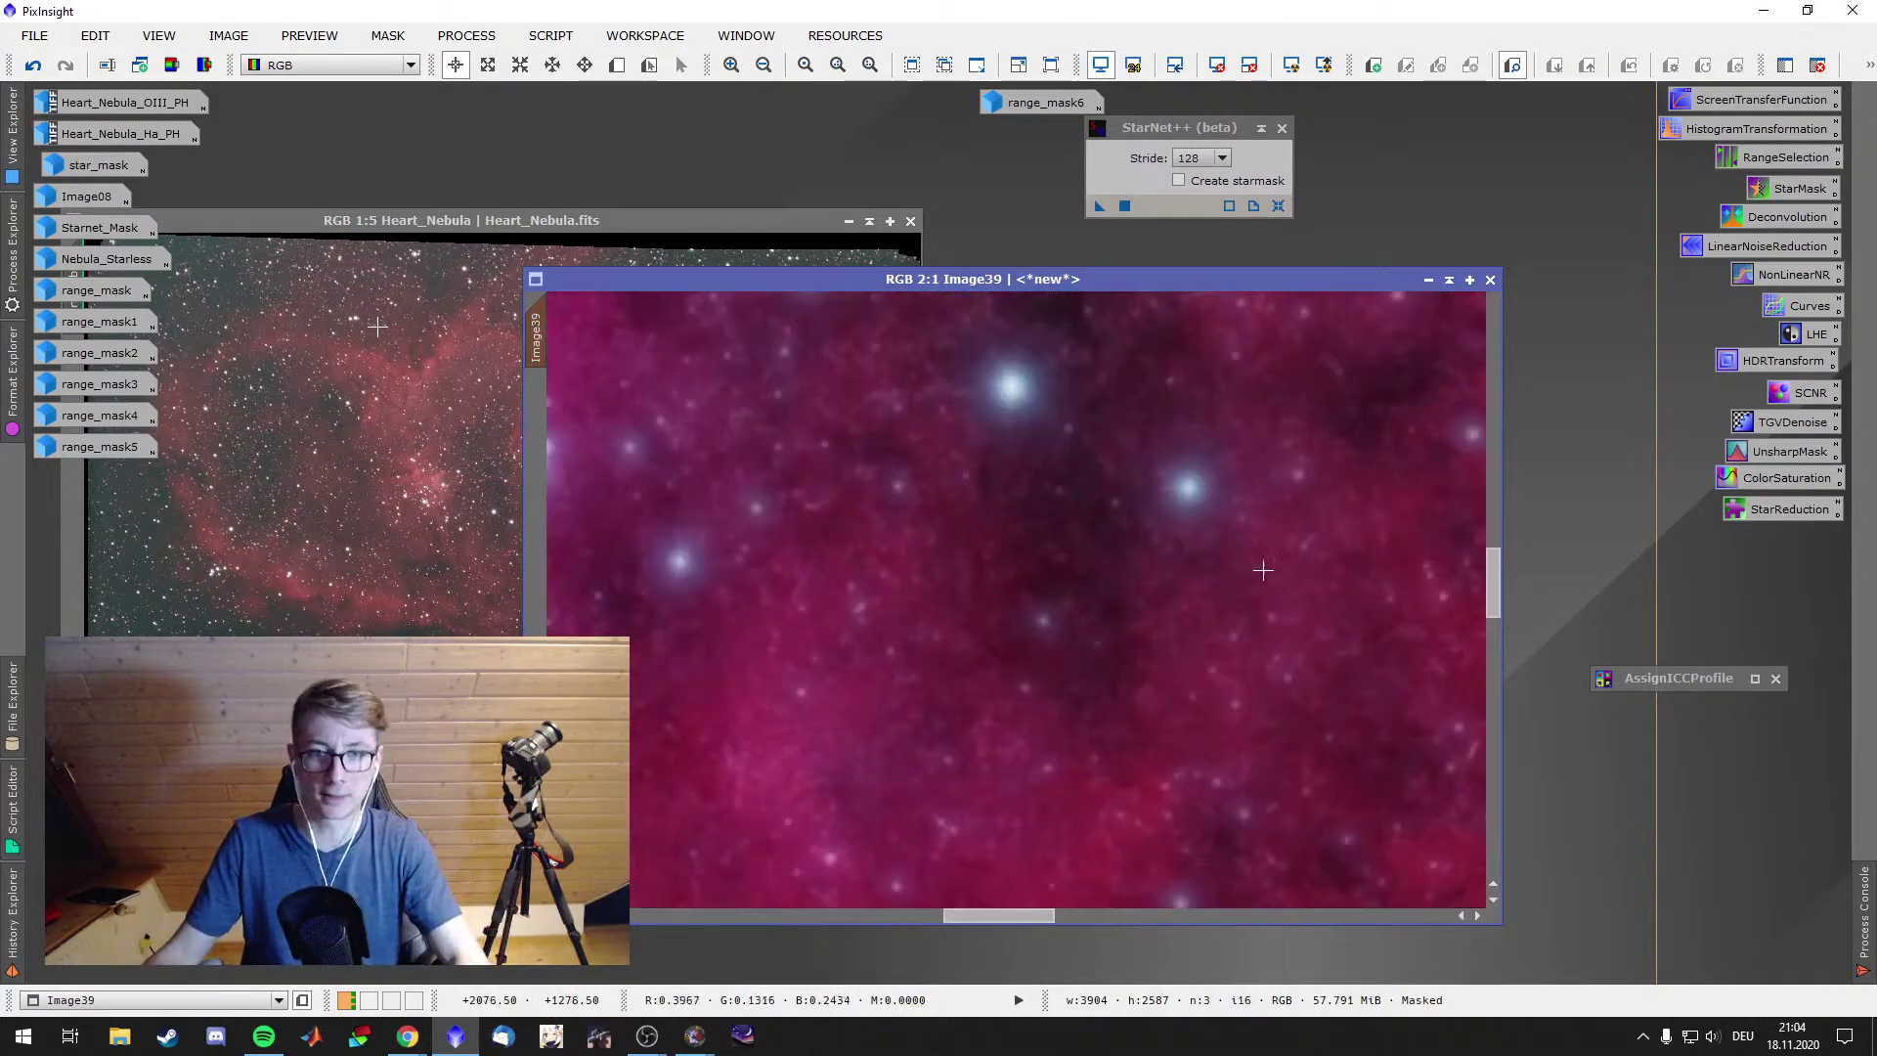
{"action": "scroll", "coordinate": [1263, 571], "scroll_direction": "down", "scroll_amount": 3}
{"action": "left_click", "coordinate": [533, 220]}
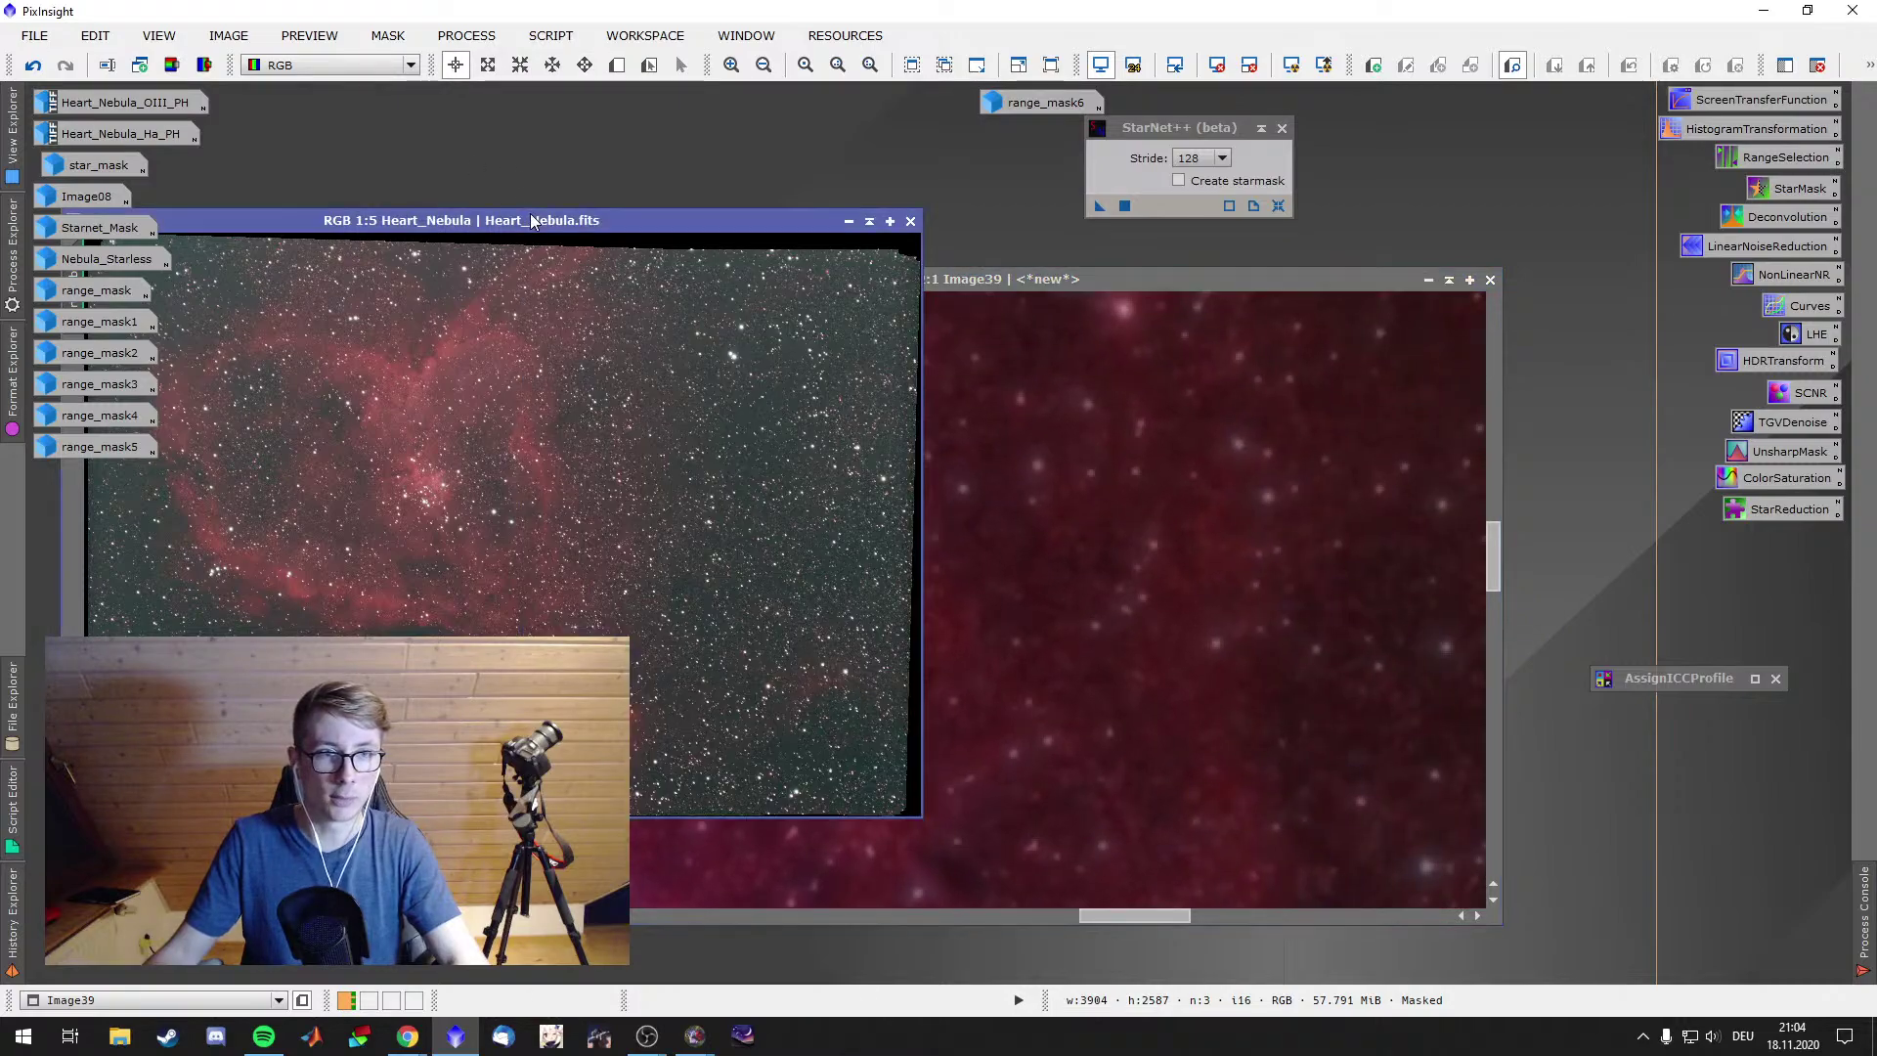
{"action": "scroll", "coordinate": [777, 523], "scroll_direction": "up", "scroll_amount": 8}
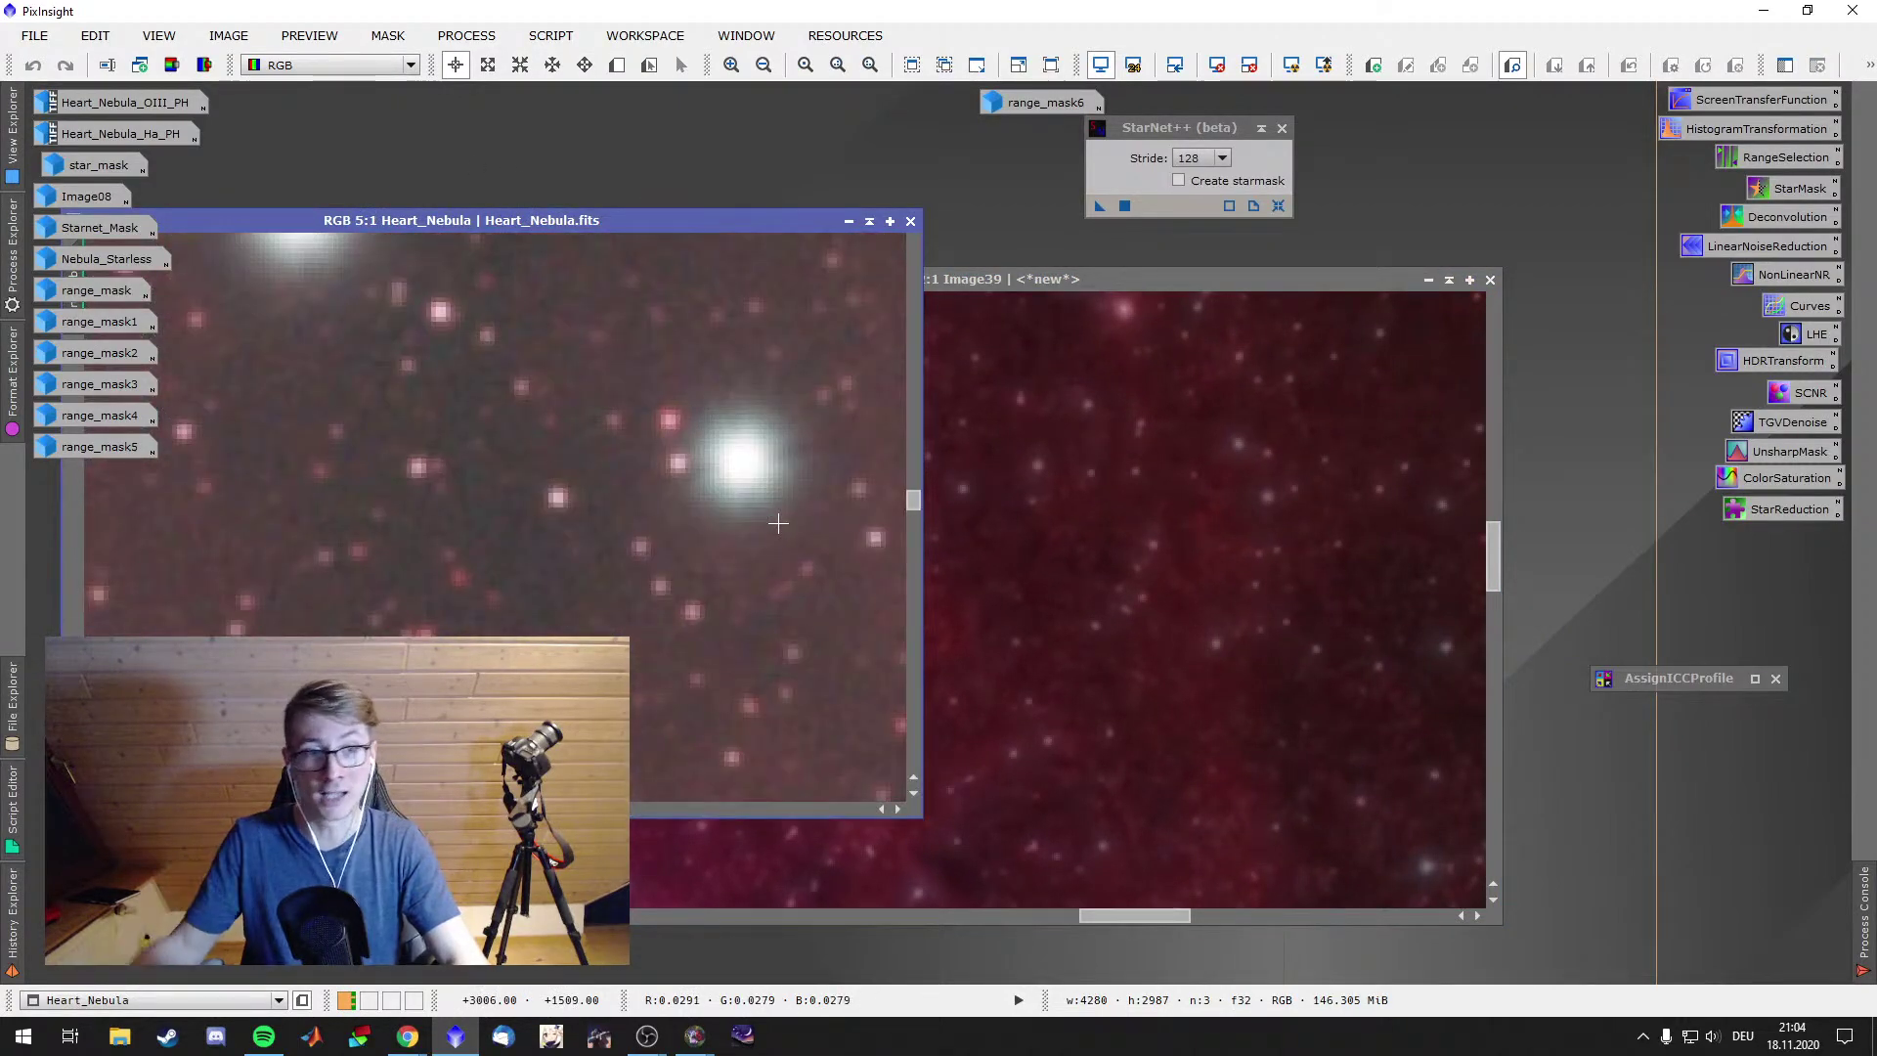
{"action": "scroll", "coordinate": [777, 523], "scroll_direction": "up", "scroll_amount": 2}
{"action": "scroll", "coordinate": [545, 460], "scroll_direction": "up", "scroll_amount": 2}
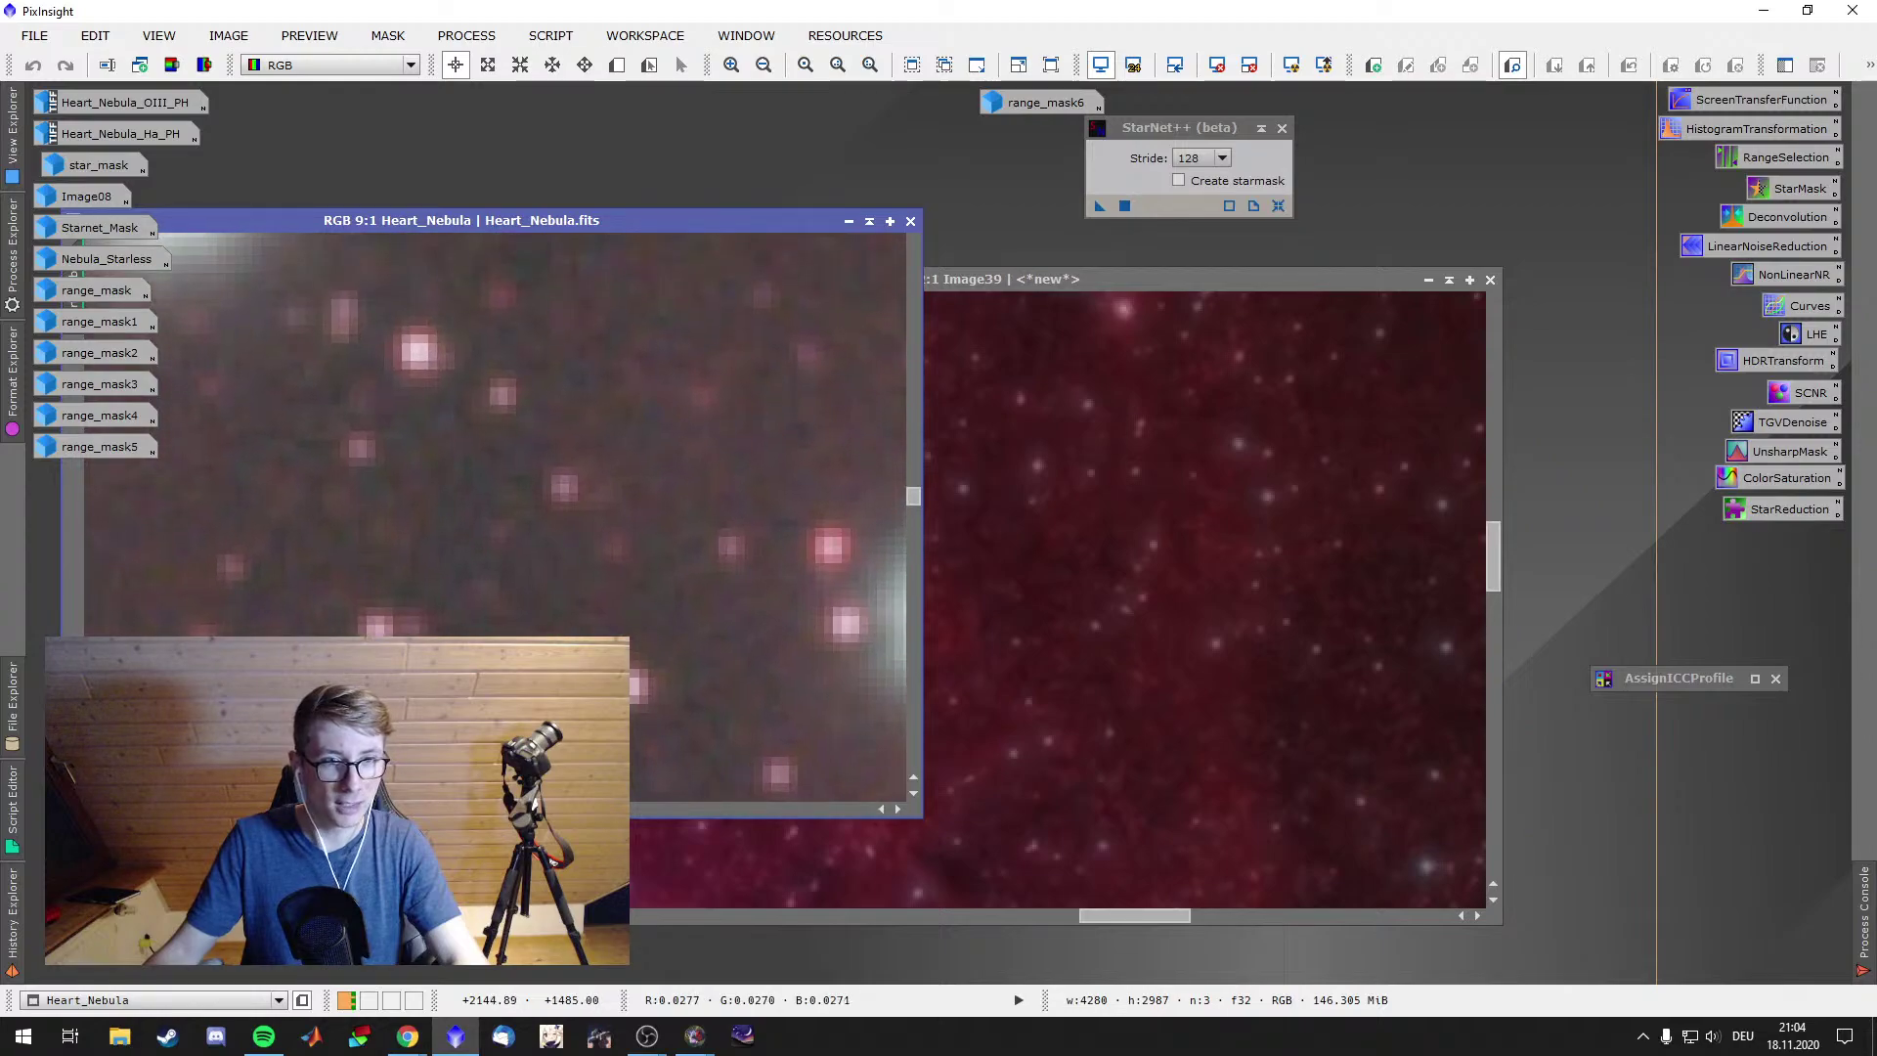
{"action": "scroll", "coordinate": [695, 700], "scroll_direction": "up", "scroll_amount": 20}
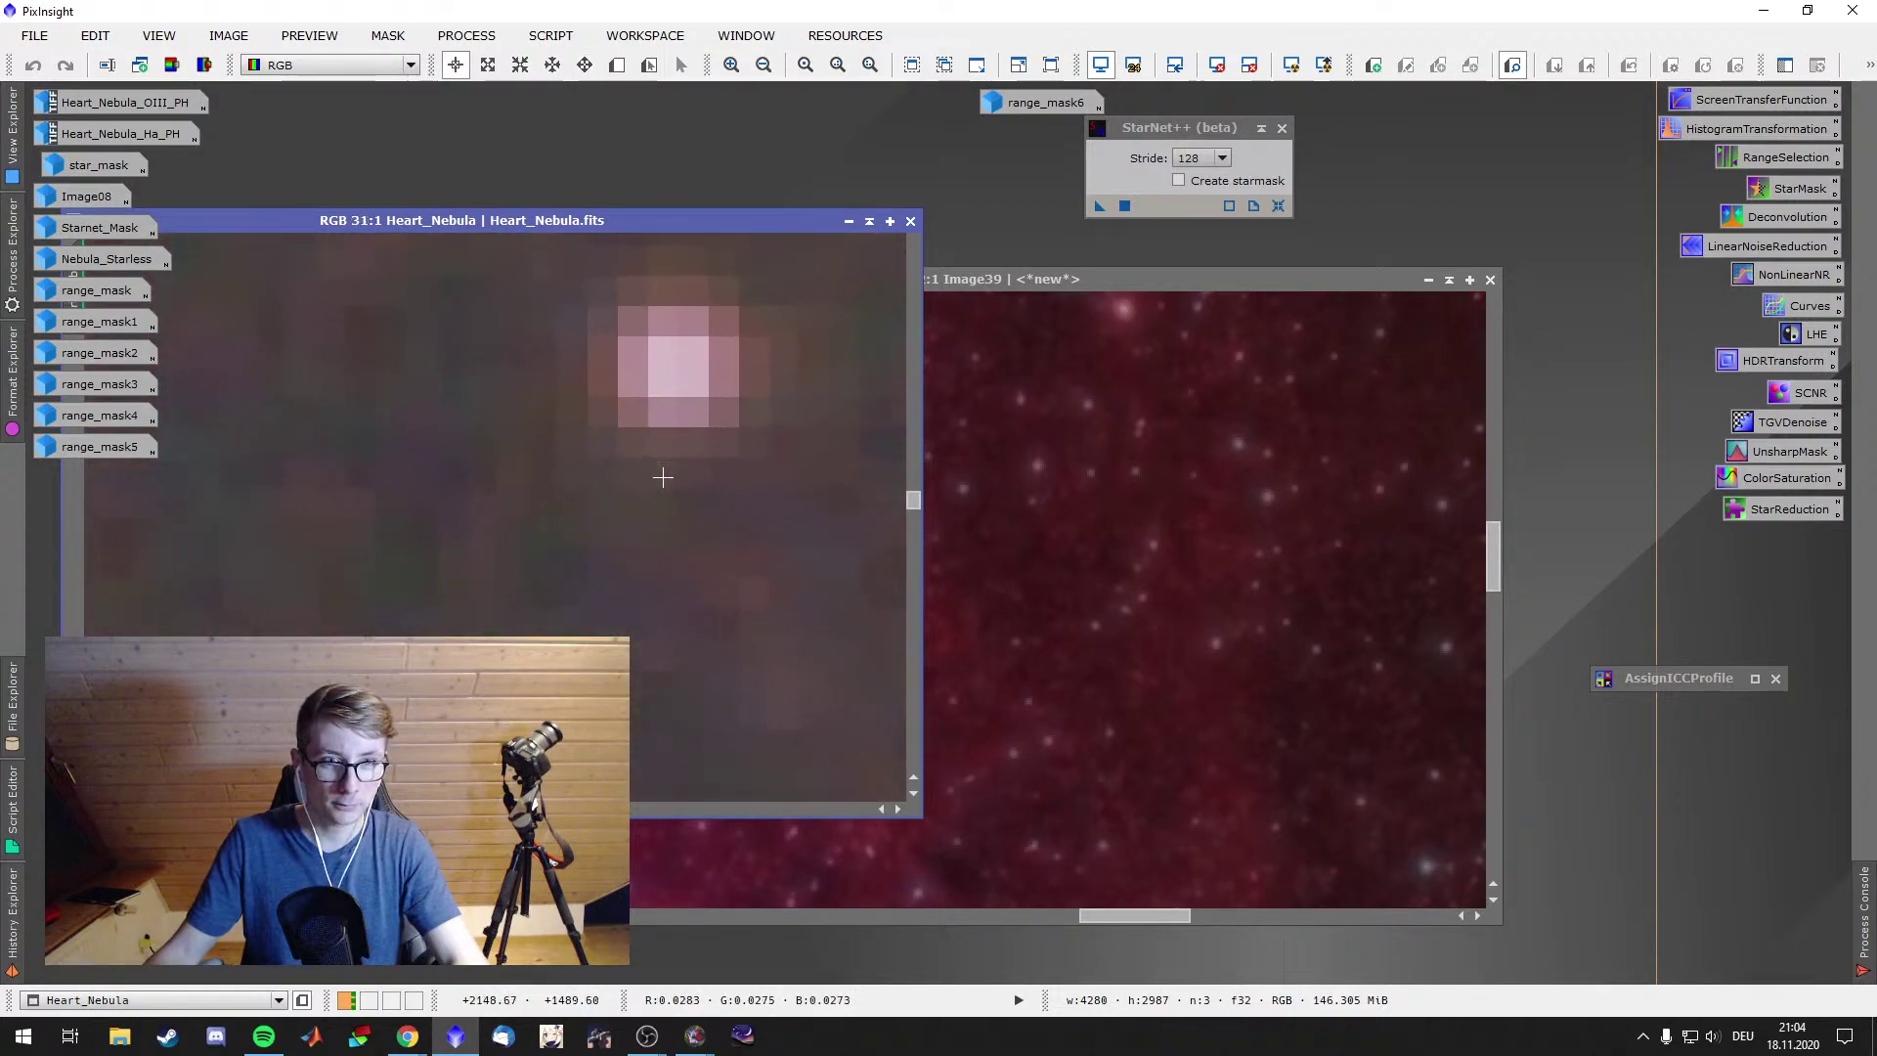
{"action": "scroll", "coordinate": [663, 477], "scroll_direction": "up", "scroll_amount": 1}
{"action": "left_click_drag", "start_coordinate": [583, 587], "coordinate": [430, 804]}
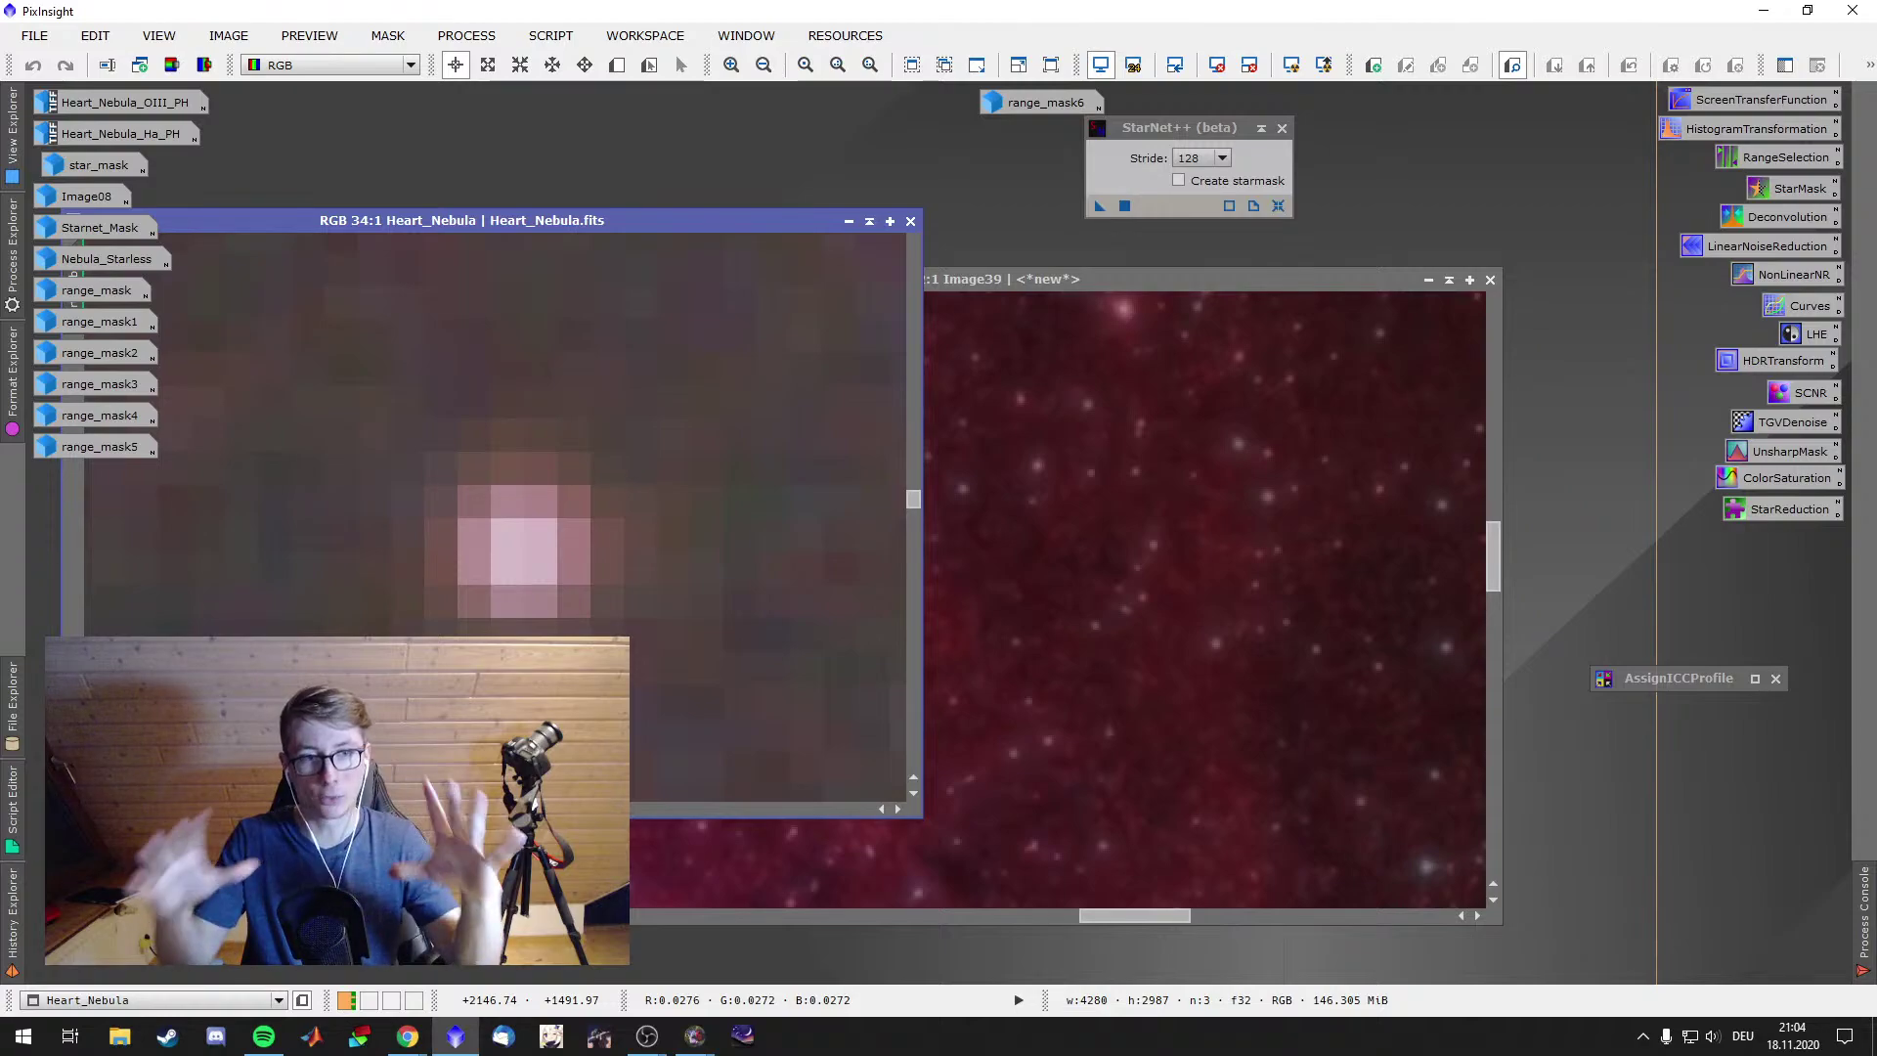
{"action": "scroll", "coordinate": [484, 516], "scroll_direction": "down", "scroll_amount": 8}
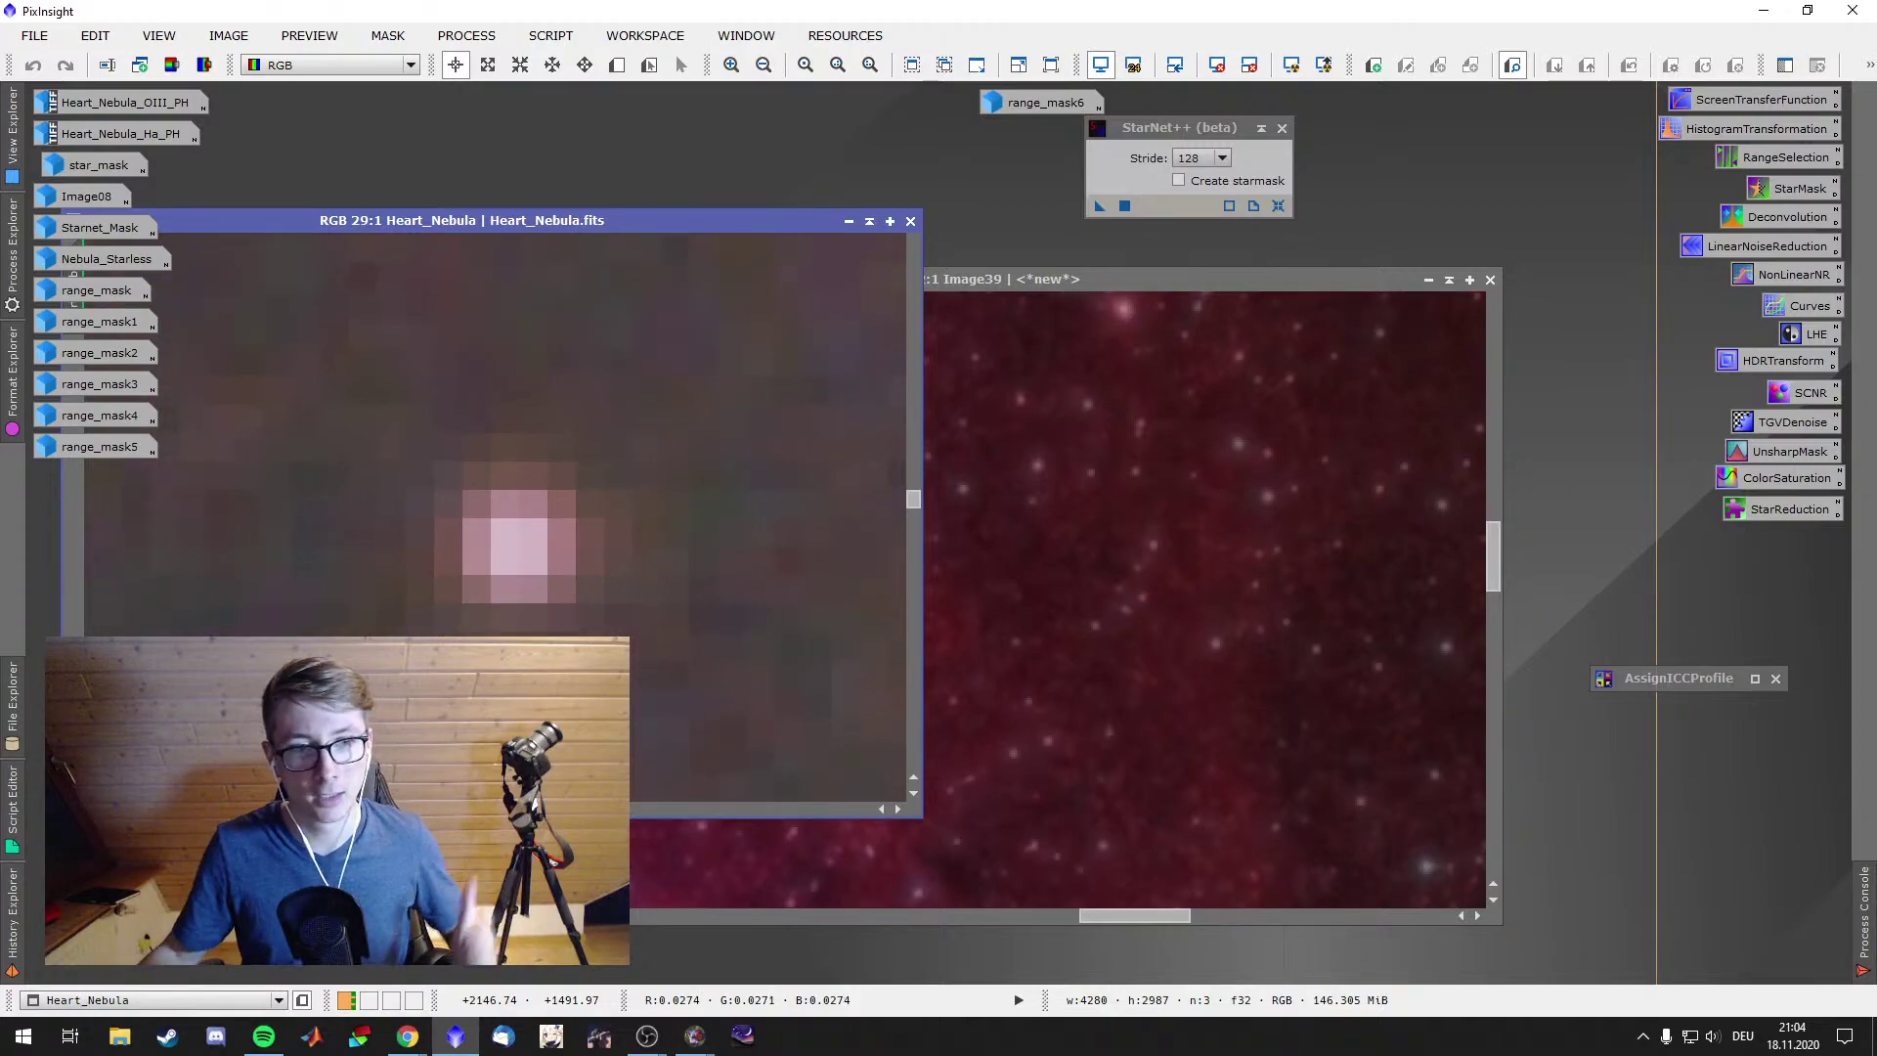
{"action": "scroll", "coordinate": [484, 516], "scroll_direction": "down", "scroll_amount": 10}
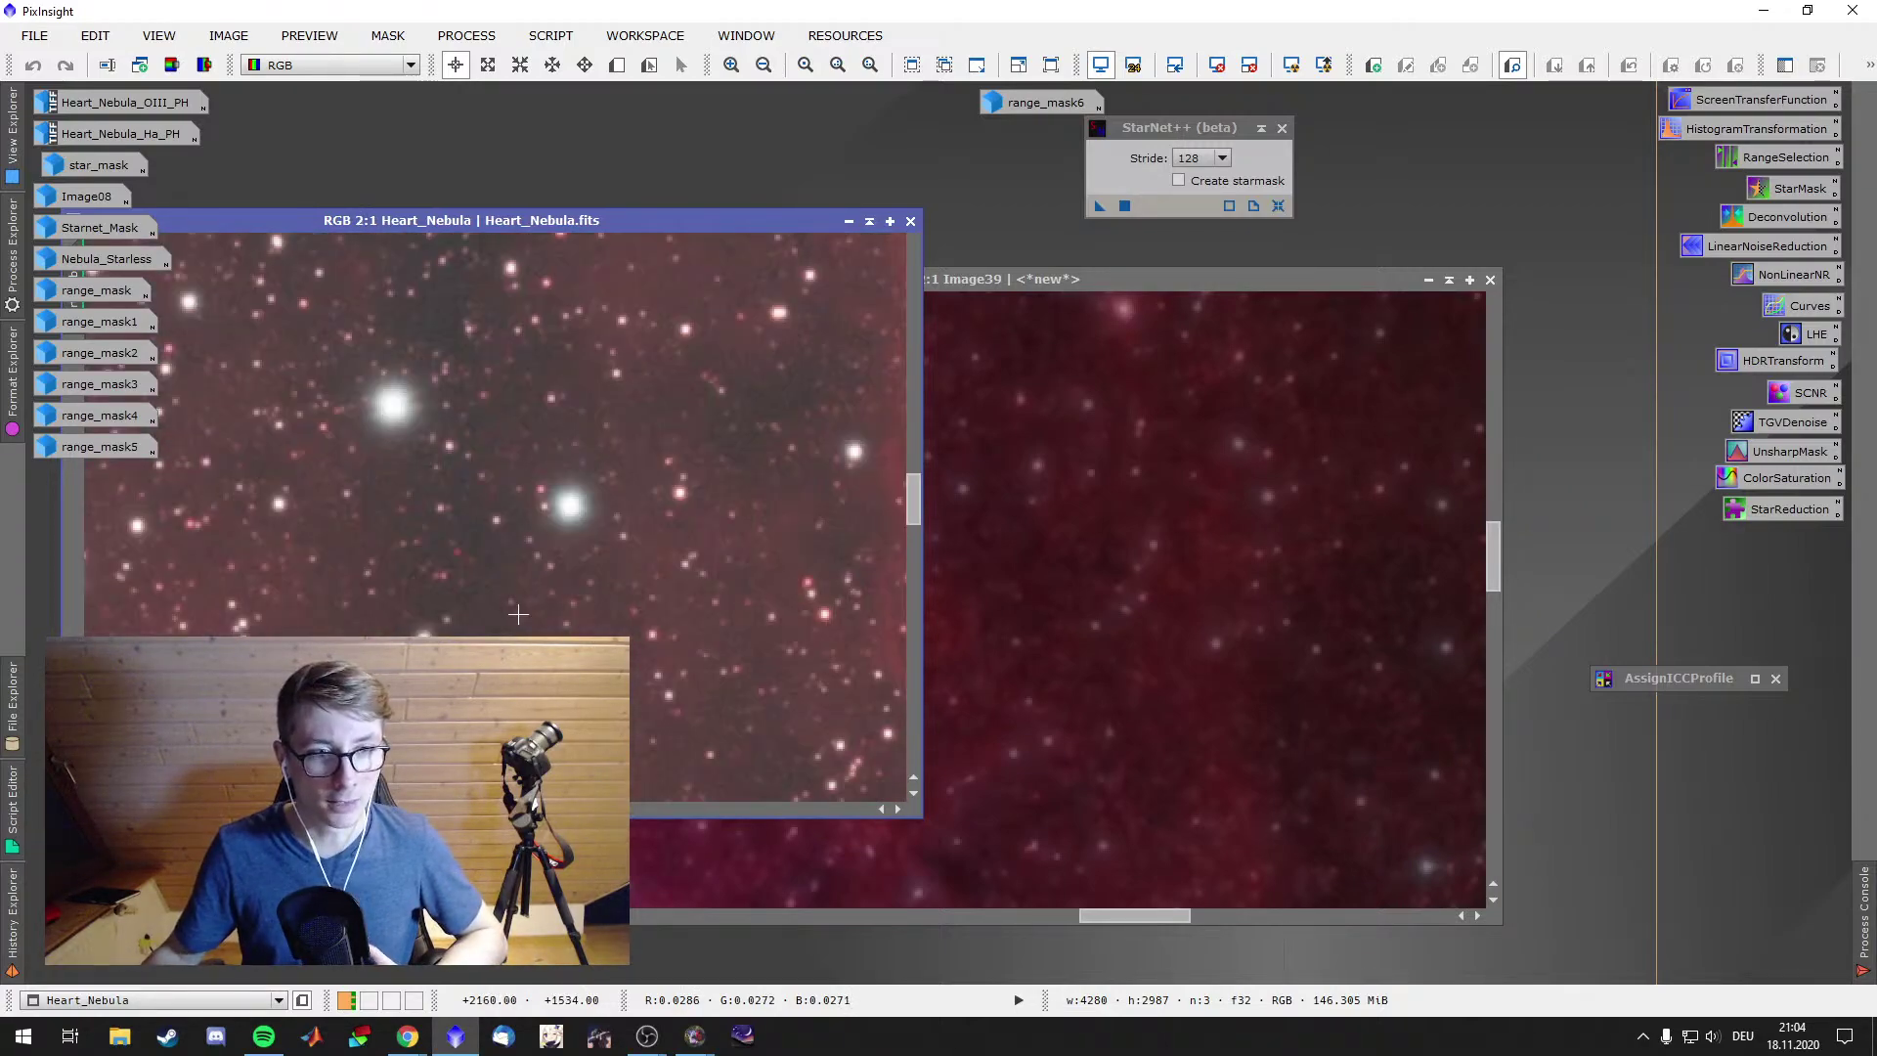
{"action": "scroll", "coordinate": [519, 614], "scroll_direction": "down", "scroll_amount": 4}
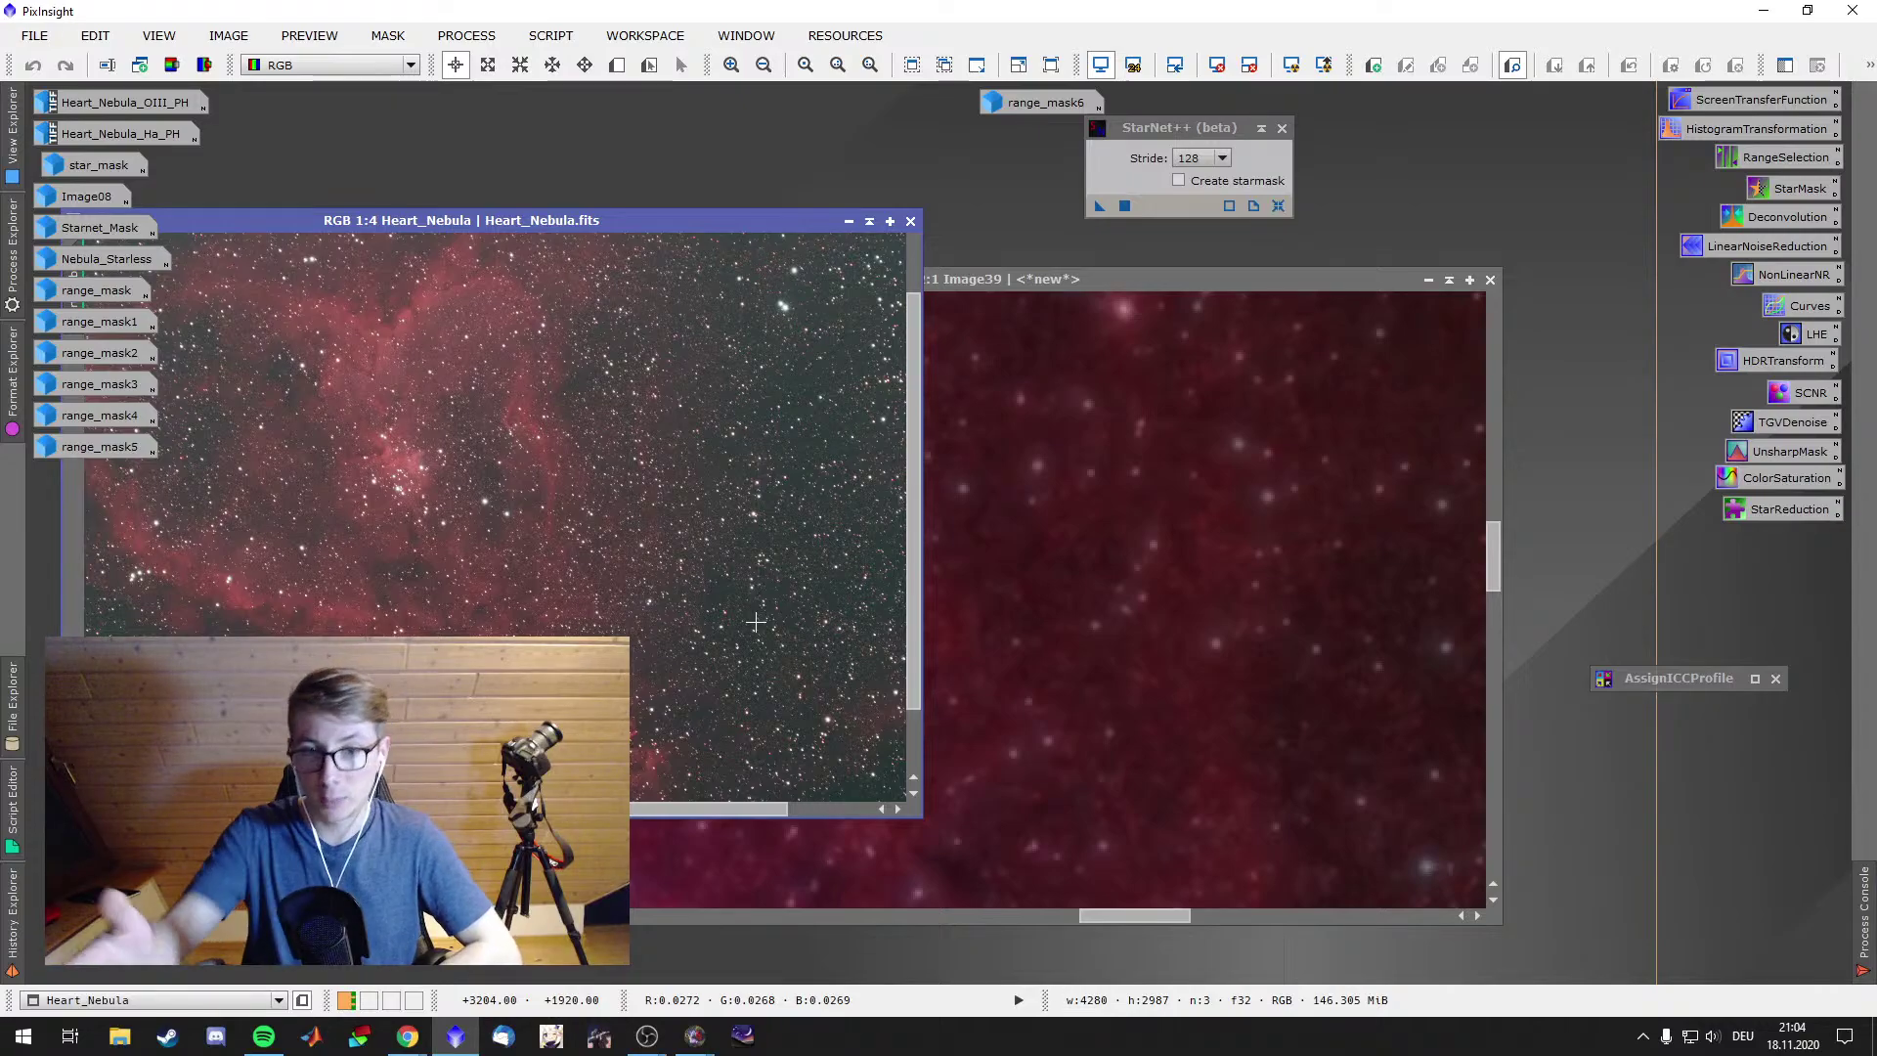
Bring the Image39 window back to the front and view the full nebula at 1:4
{"action": "left_click", "coordinate": [1388, 283]}
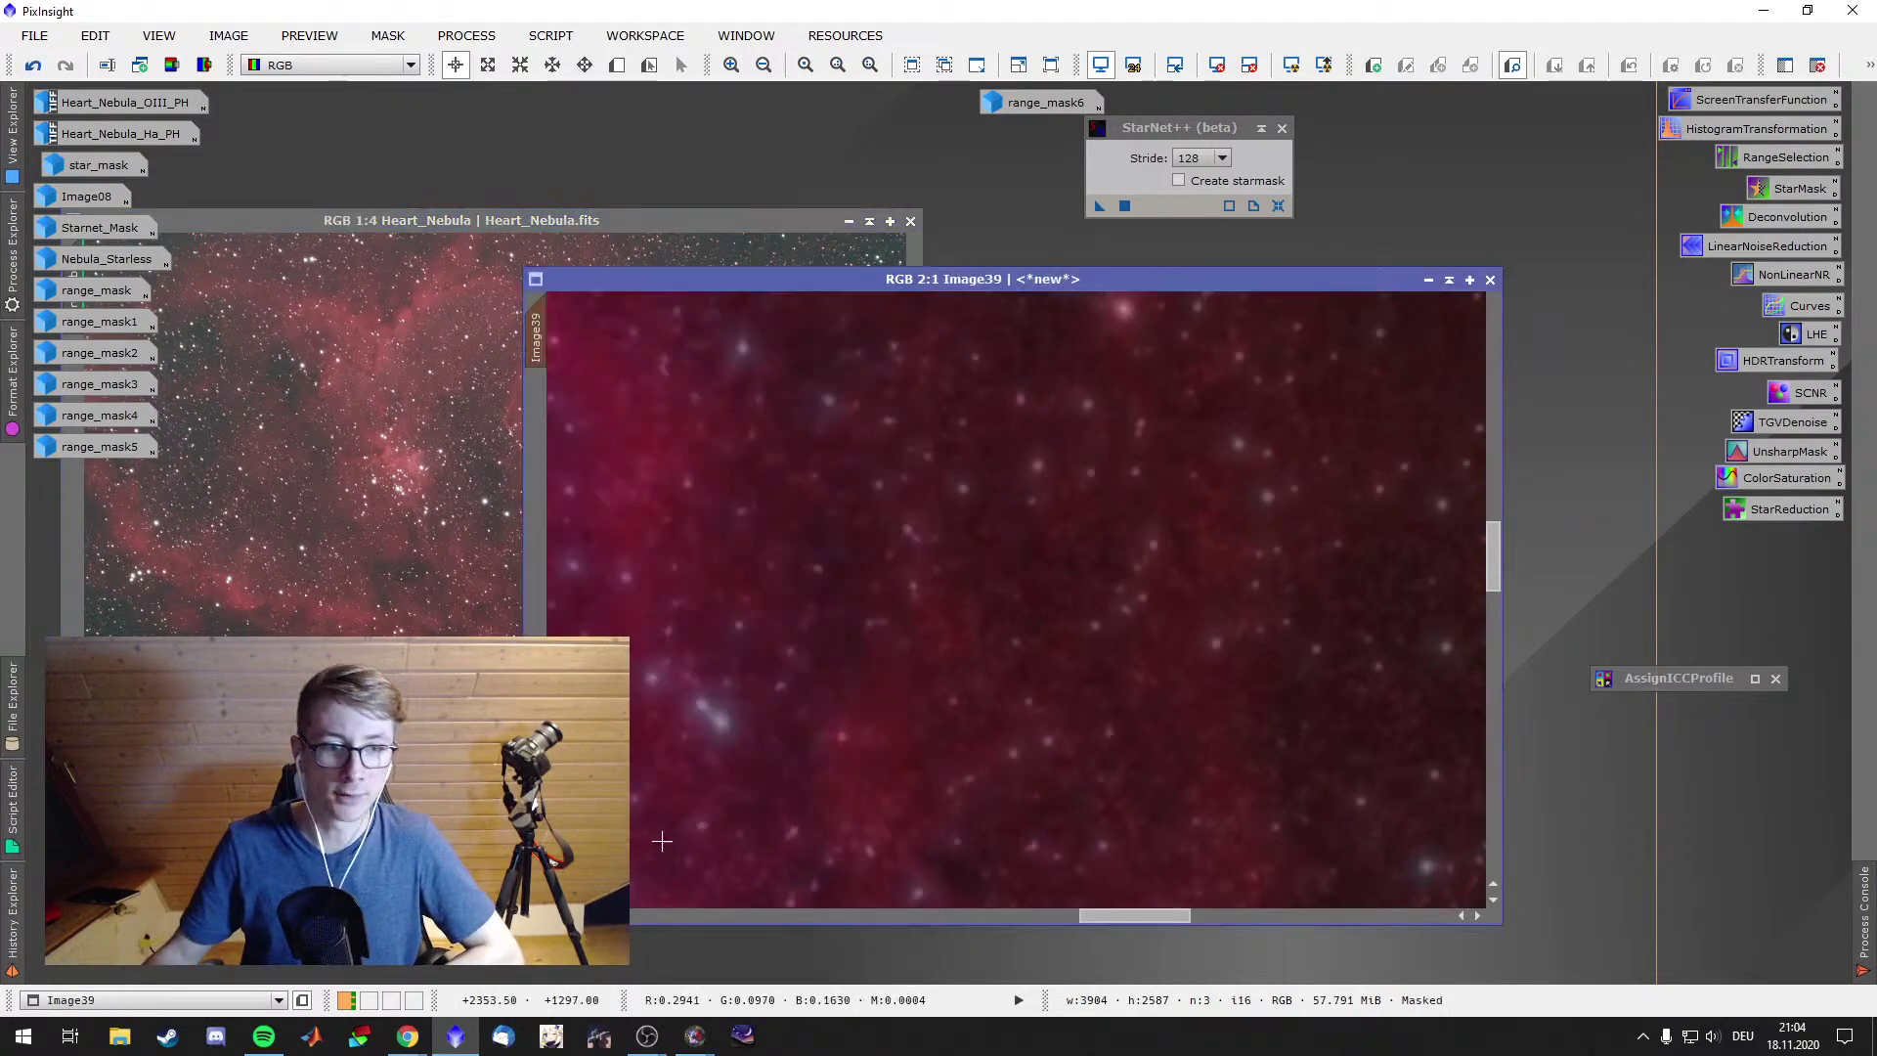
{"action": "scroll", "coordinate": [906, 757], "scroll_direction": "down", "scroll_amount": 4}
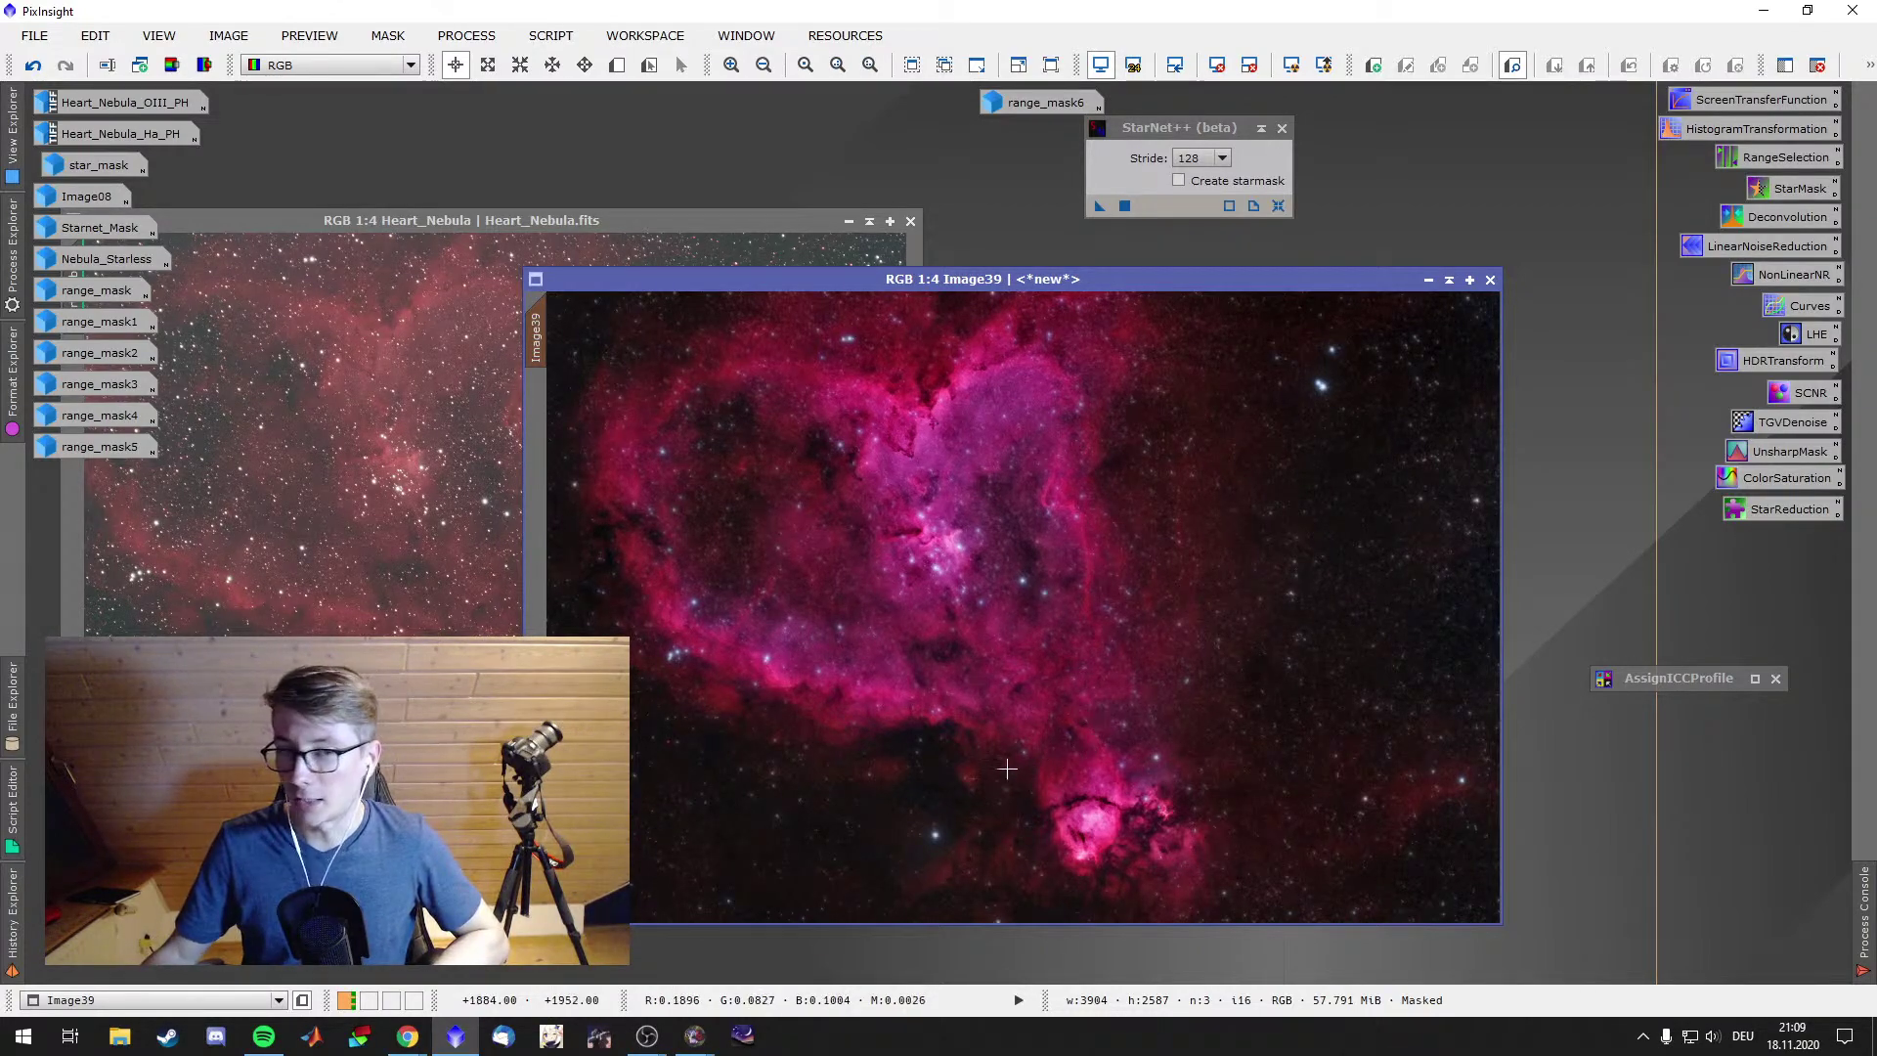
{"action": "mouse_move", "coordinate": [407, 1036]}
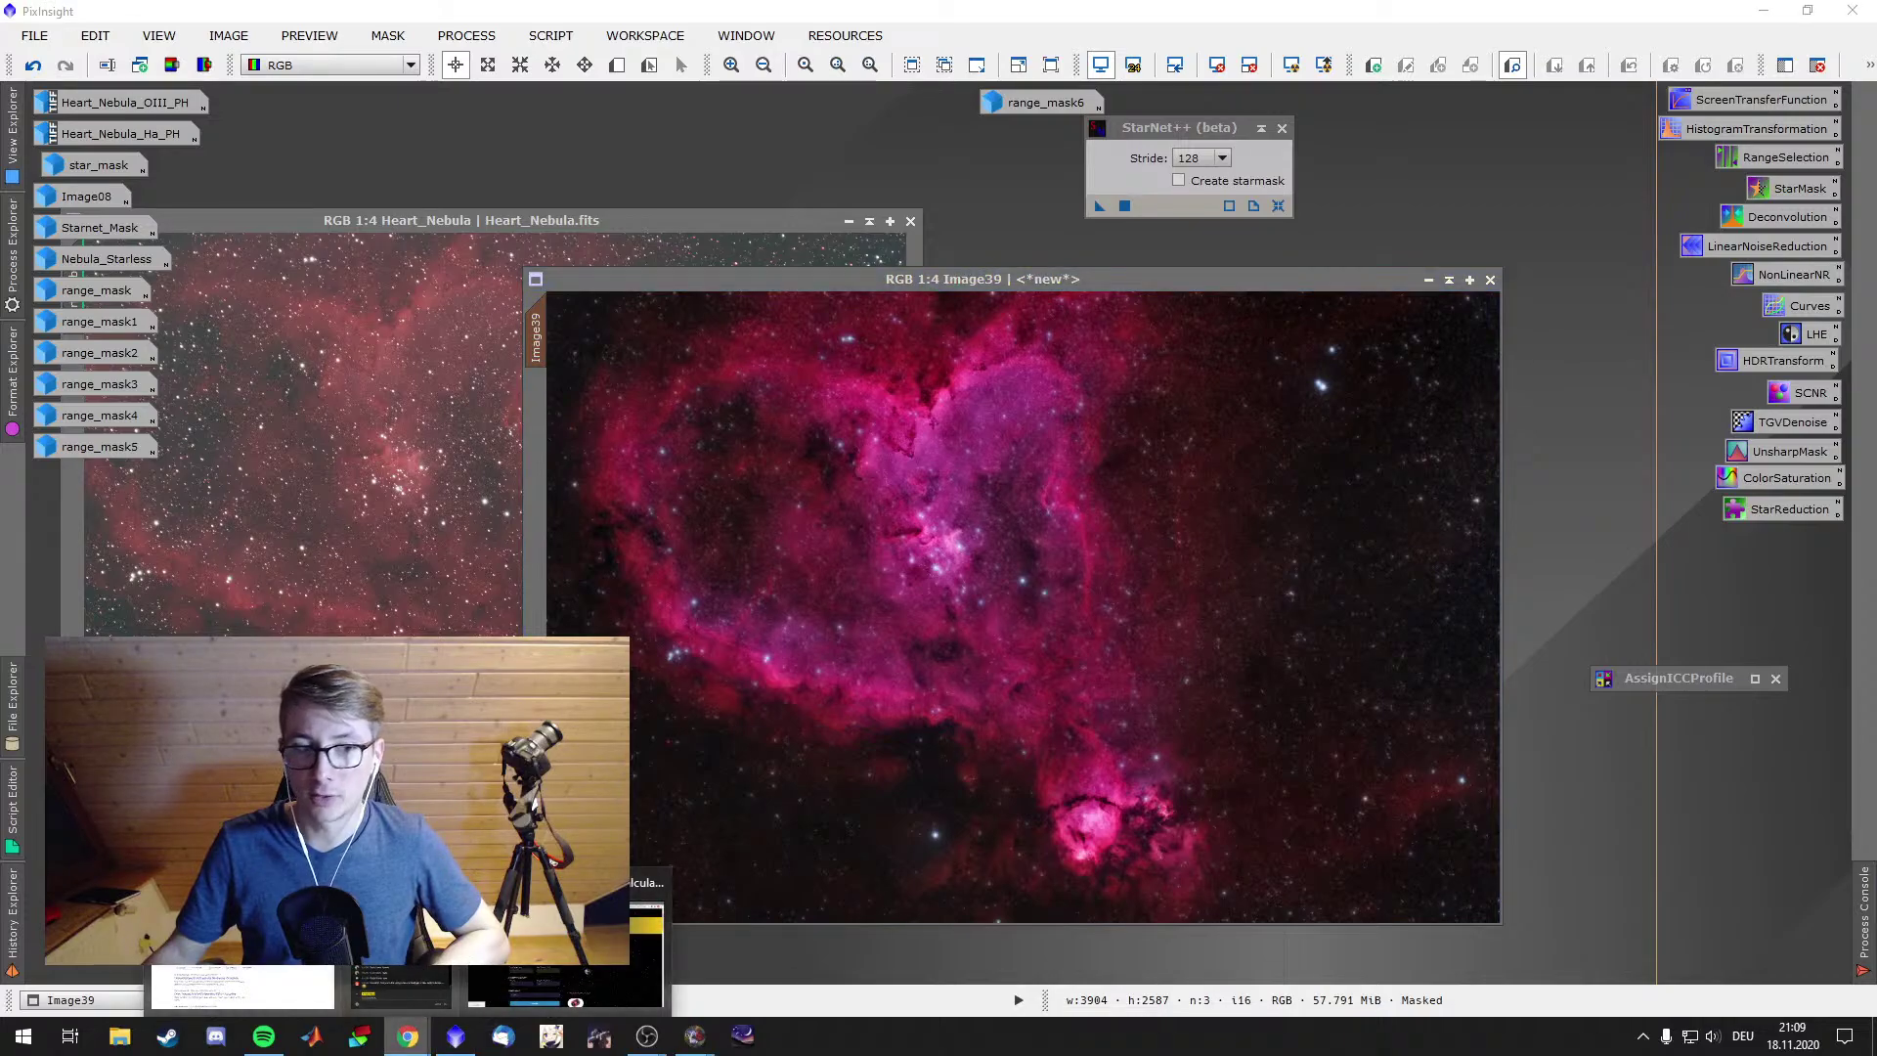